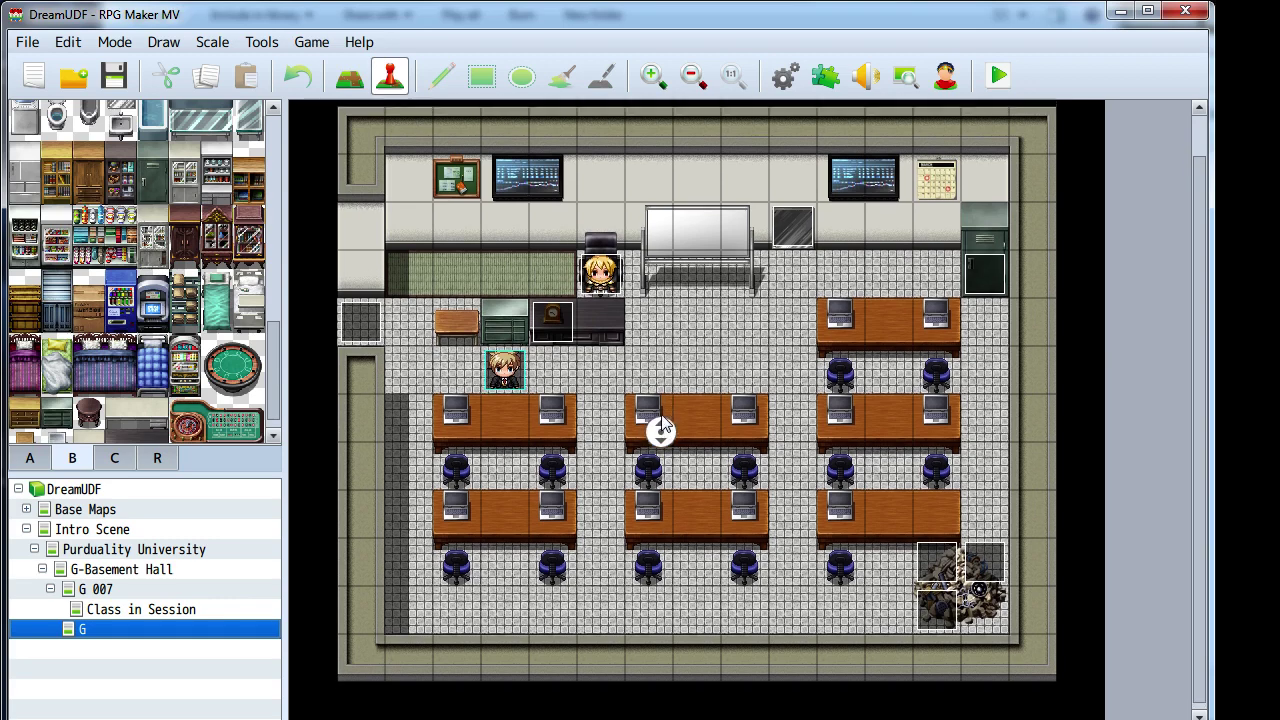
- Create an event on the left laptop of the left desk in the upper three-desk row, with priority Same as characters
scroll(662, 422, up, 1)
double_click(453, 459)
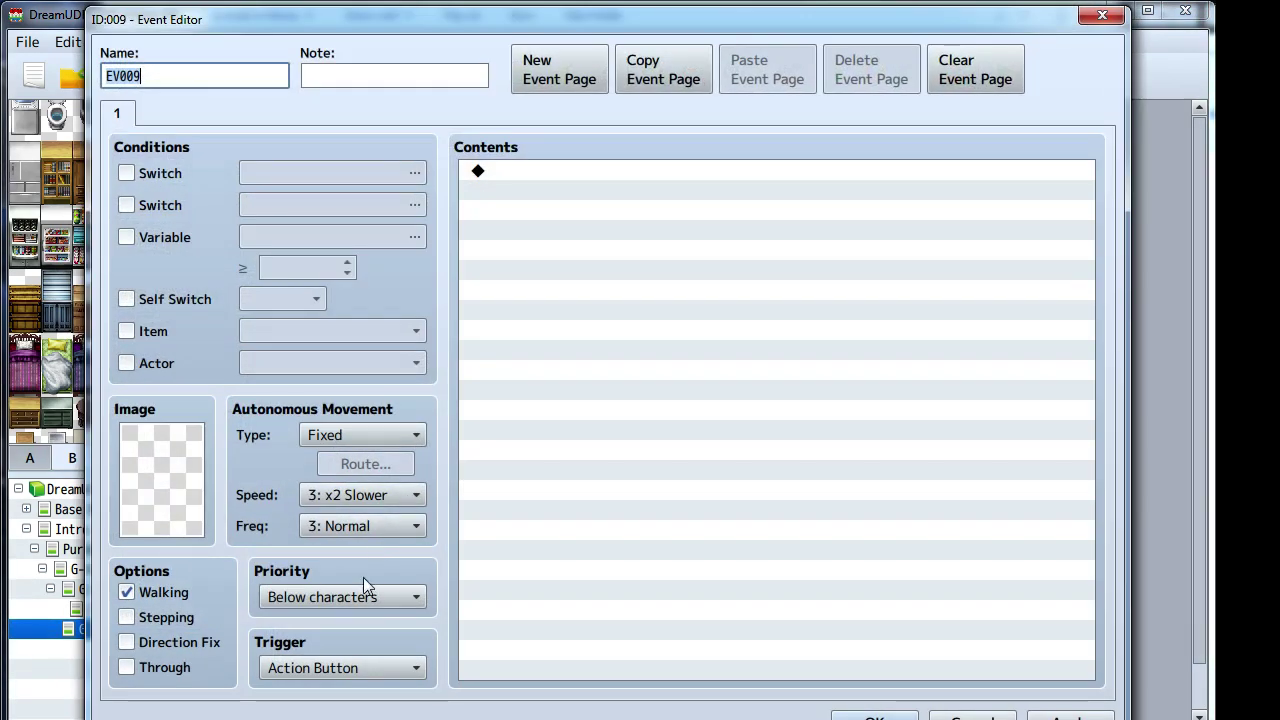
click(366, 597)
click(330, 643)
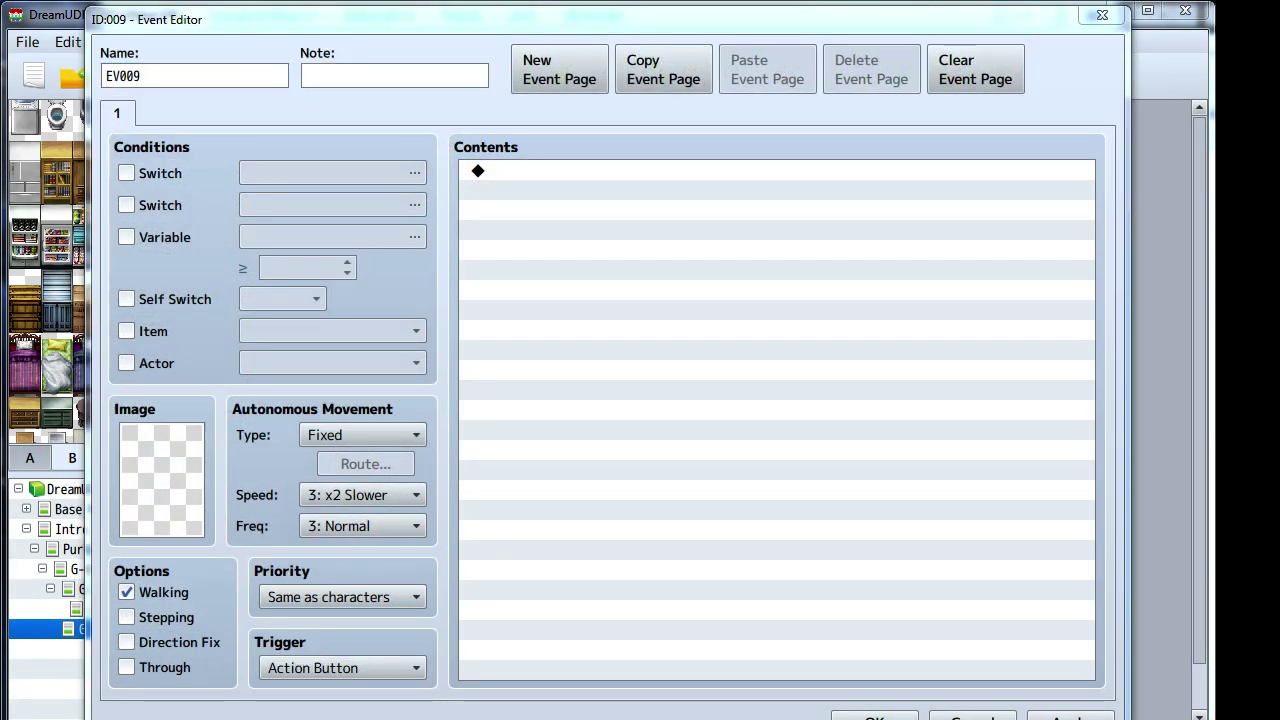
- Add a Show Text command to the event with the message "RAL teaches coding"
double_click(700, 317)
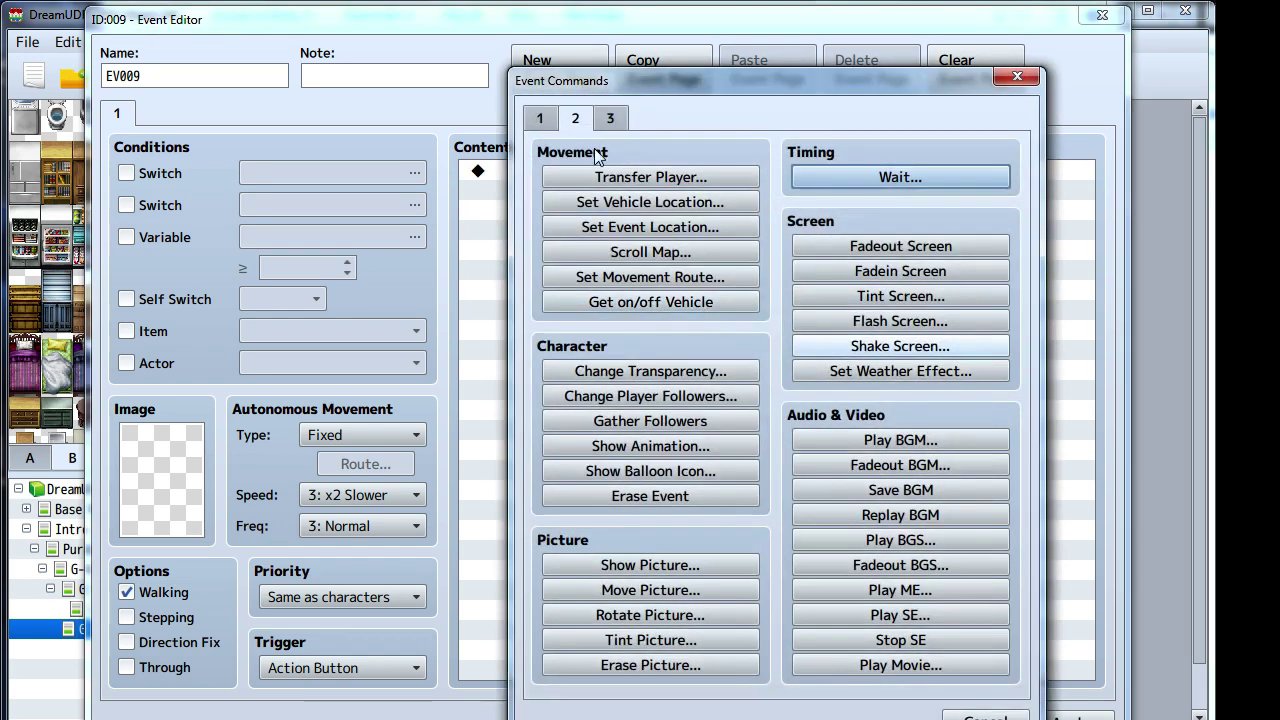
click(545, 122)
click(612, 177)
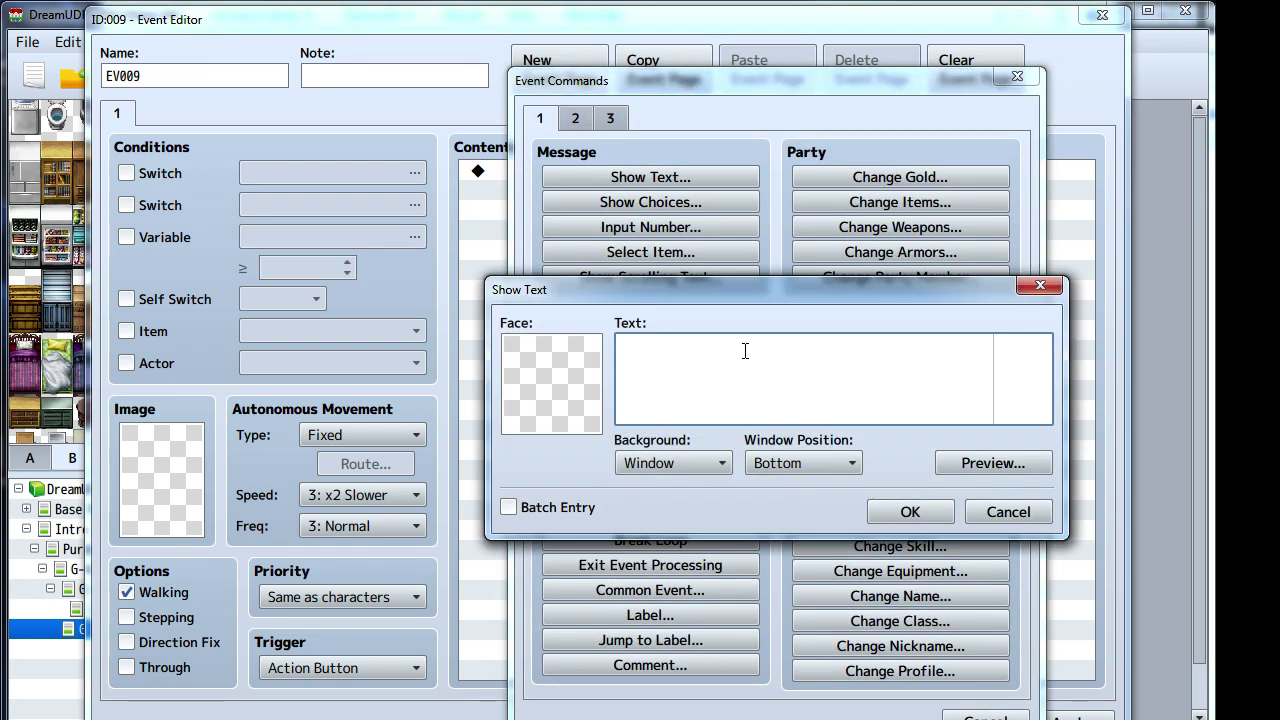
text(RAL teaches programmi)
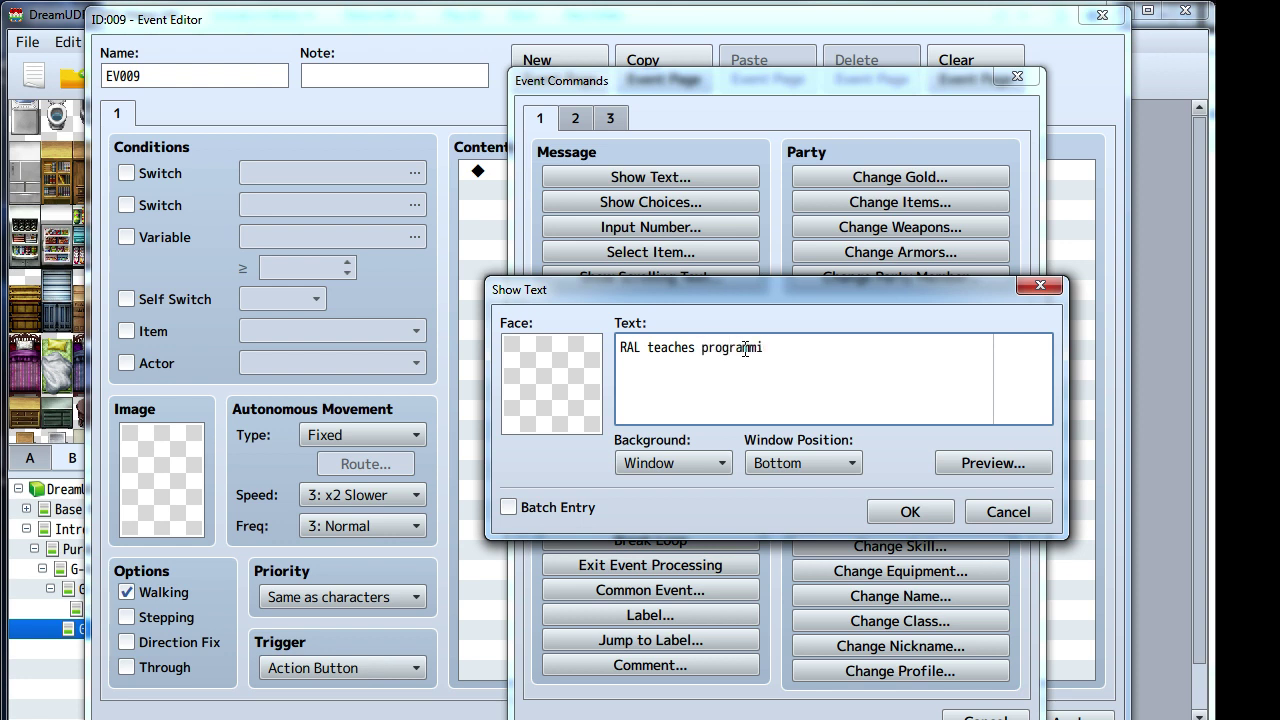
key(BackSpace)
key(BackSpace)
key(BackSpace)
key(BackSpace)
key(BackSpace)
key(BackSpace)
key(BackSpace)
key(BackSpace)
key(BackSpace)
text(coding)
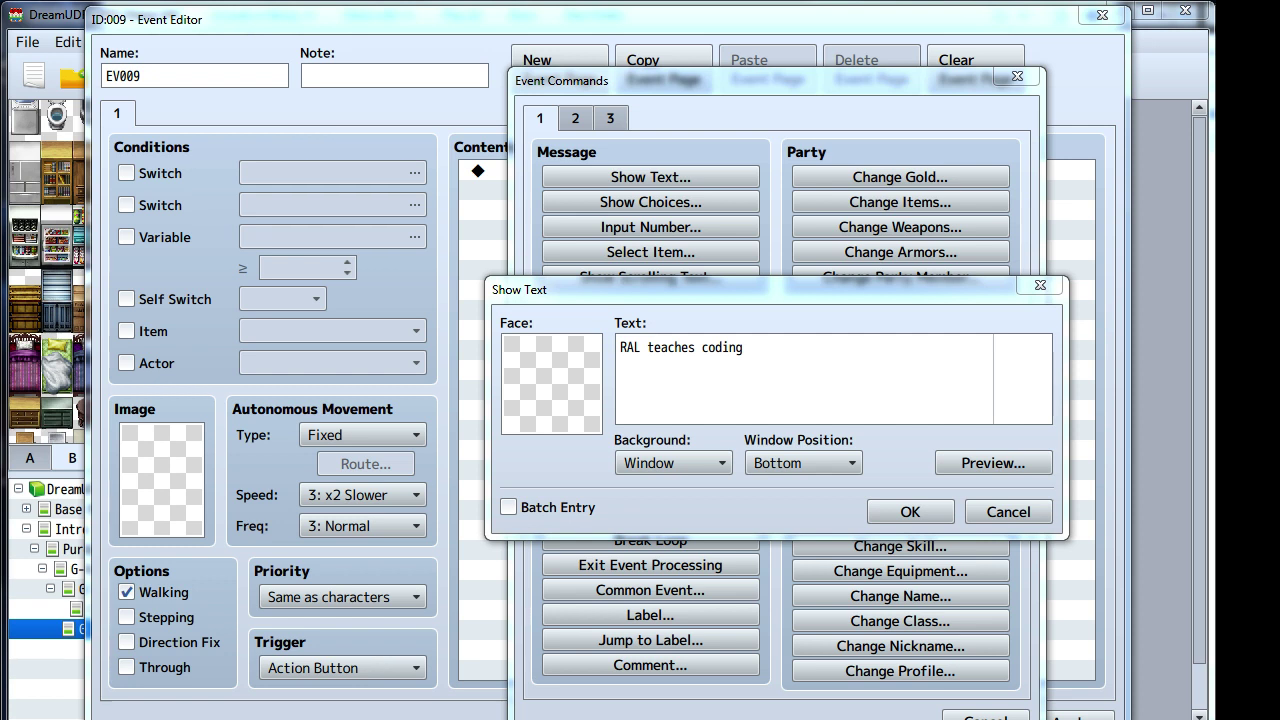
- Complete the message with ", so it's no surprise he has students in here always working on some project." and confirm it
click(884, 382)
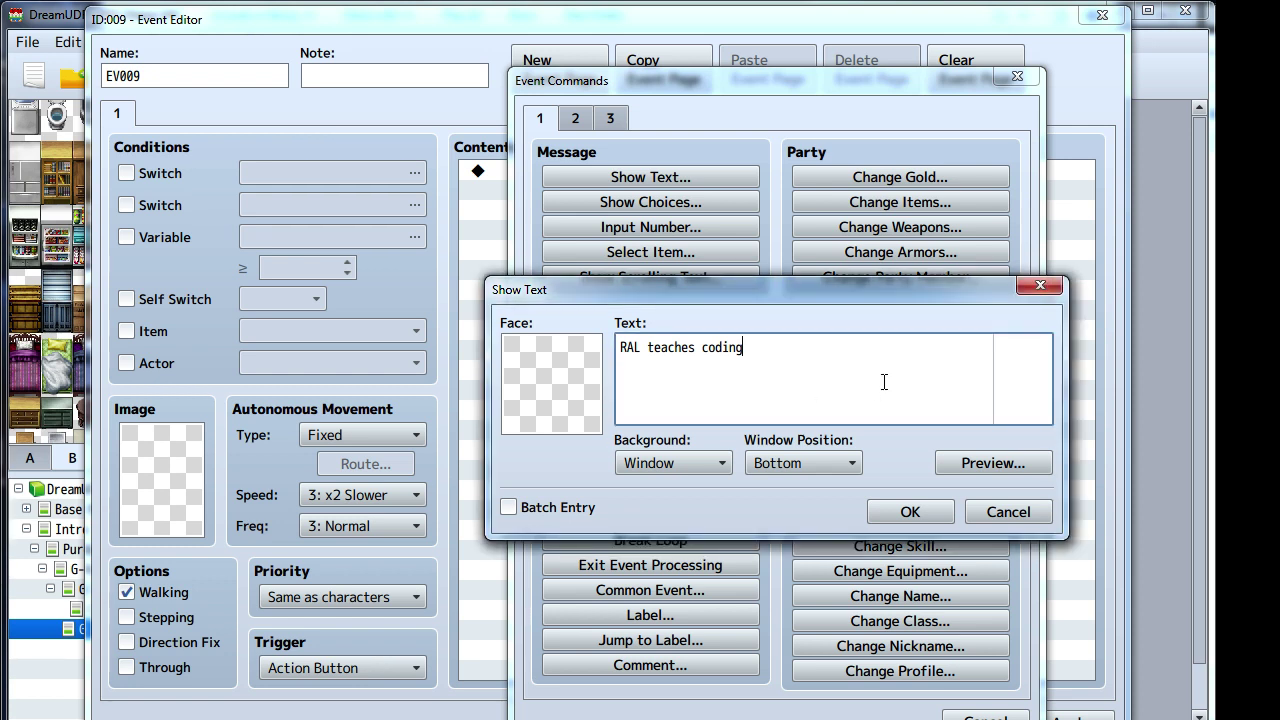
text(, so it's no surprise he has )
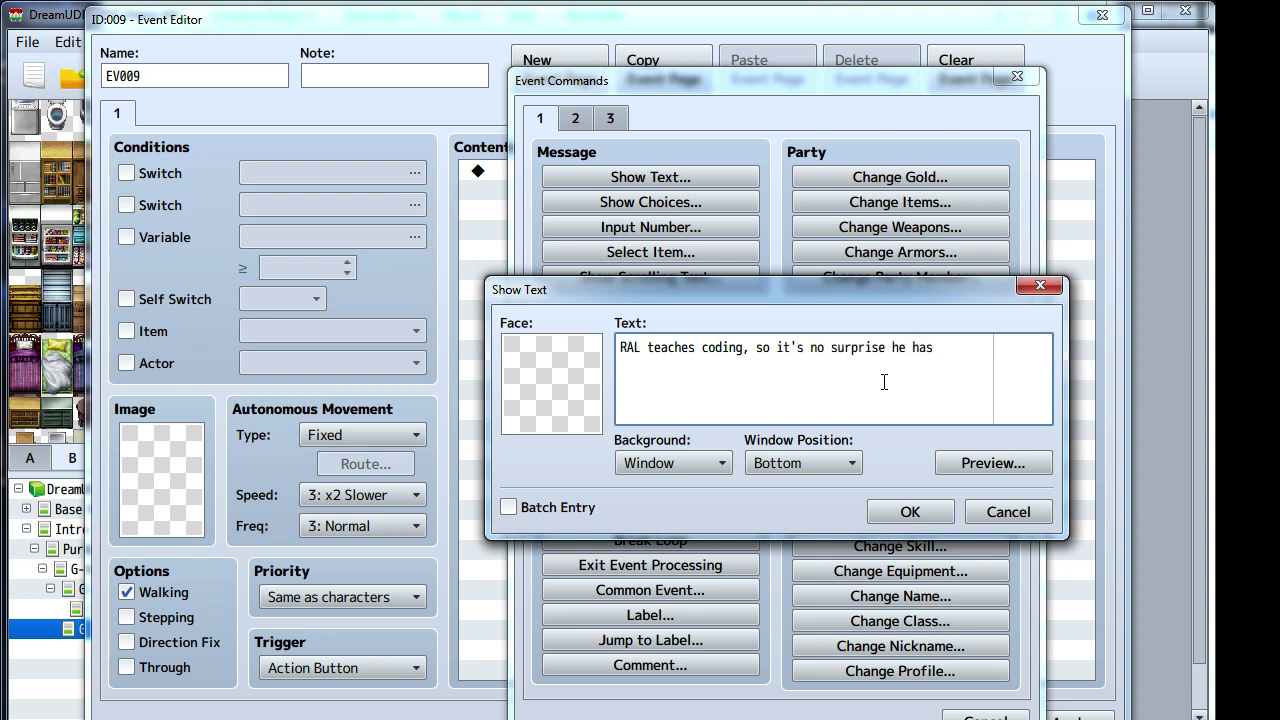
text(students in here alw)
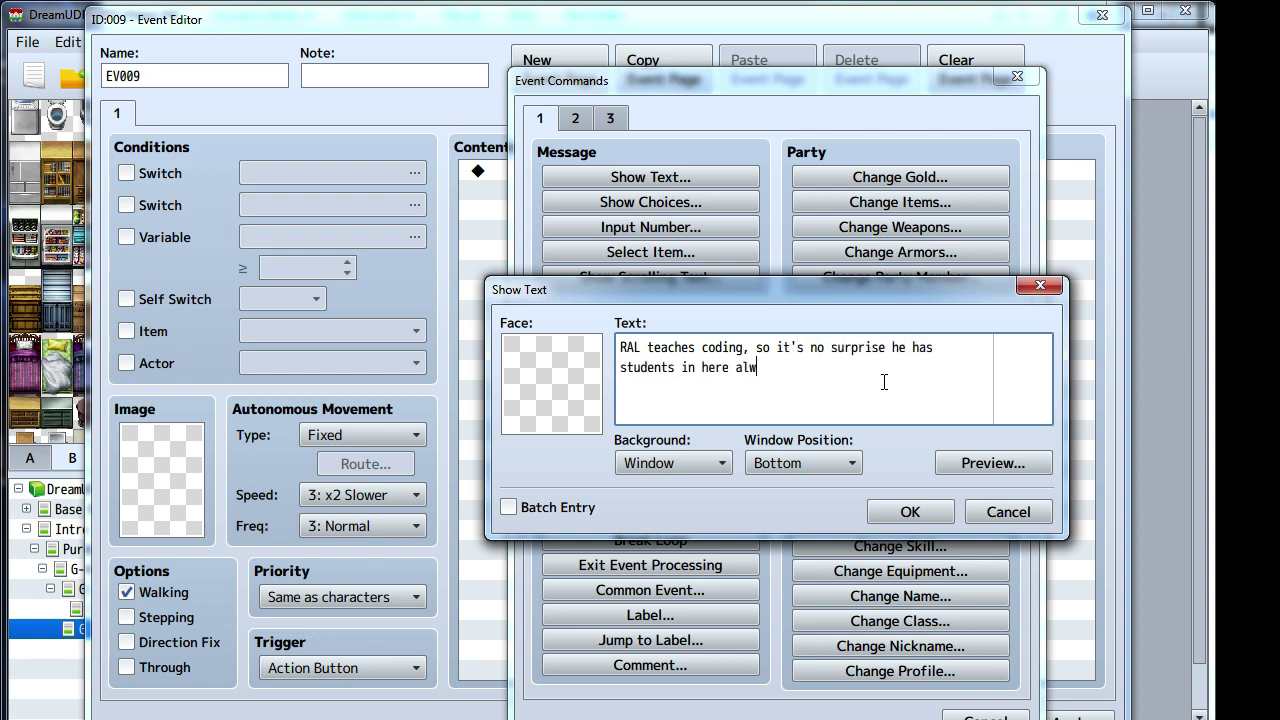
text(ays working on so)
key(BackSpace)
key(BackSpace)
key(BackSpace)
text(n some project.)
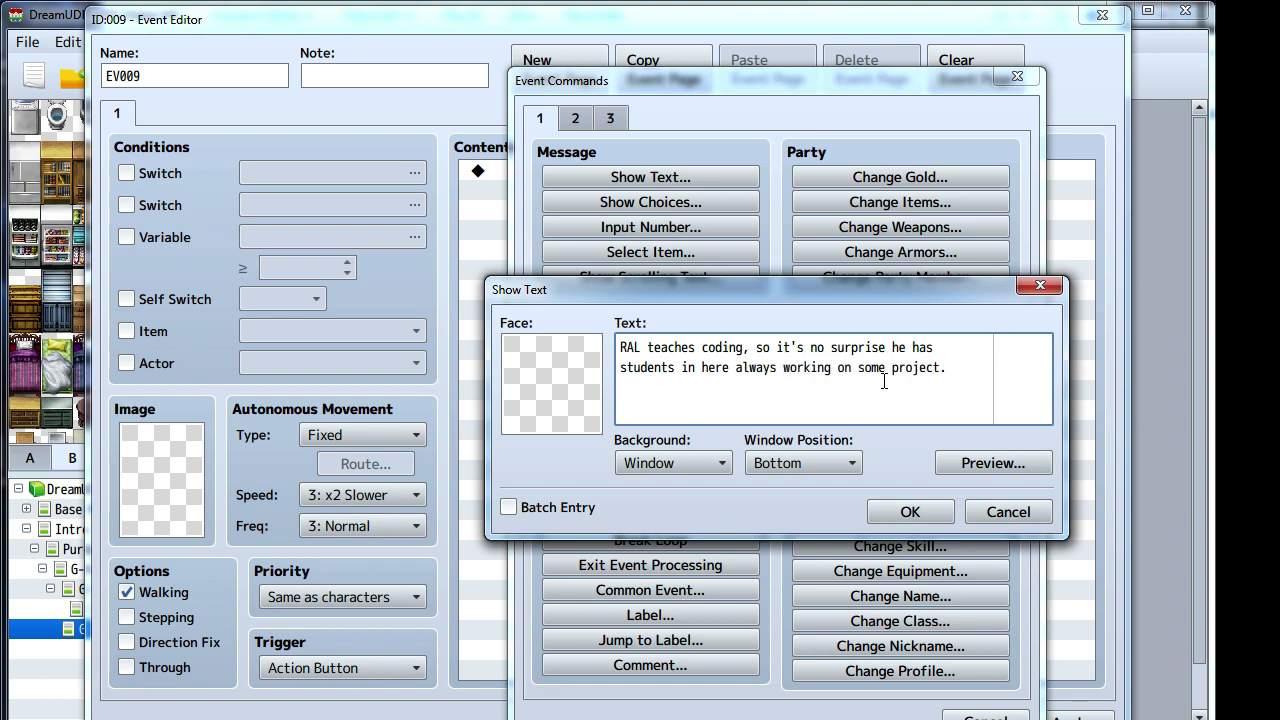
click(903, 509)
- Insert a conditional branch above the message that checks whether the actor Blaine Fenix is in the party
double_click(560, 231)
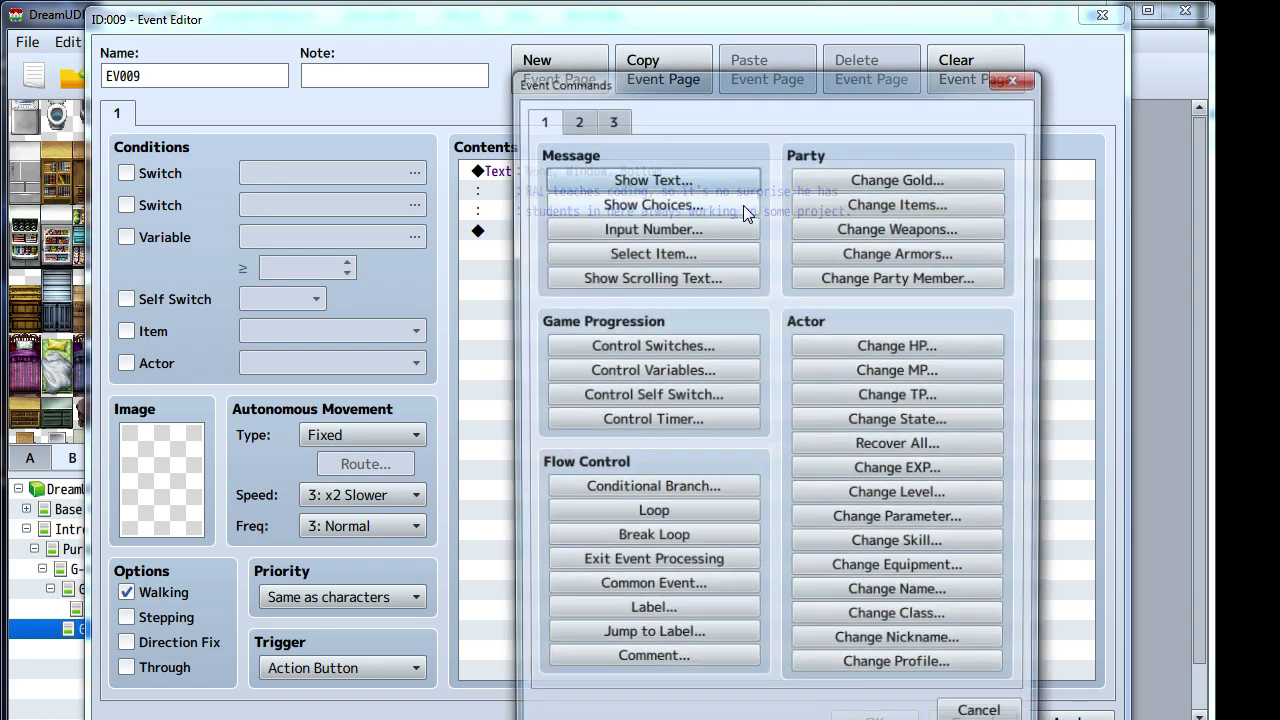
click(662, 490)
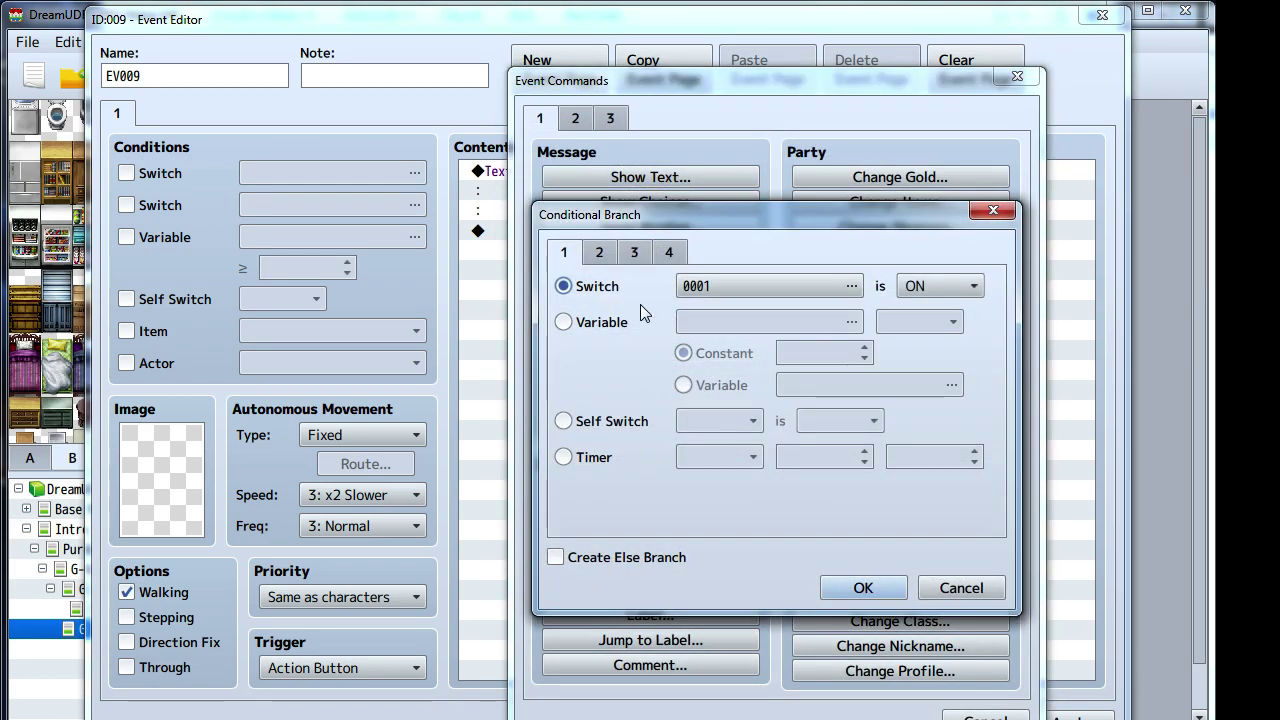
click(633, 252)
click(669, 252)
click(599, 252)
click(598, 287)
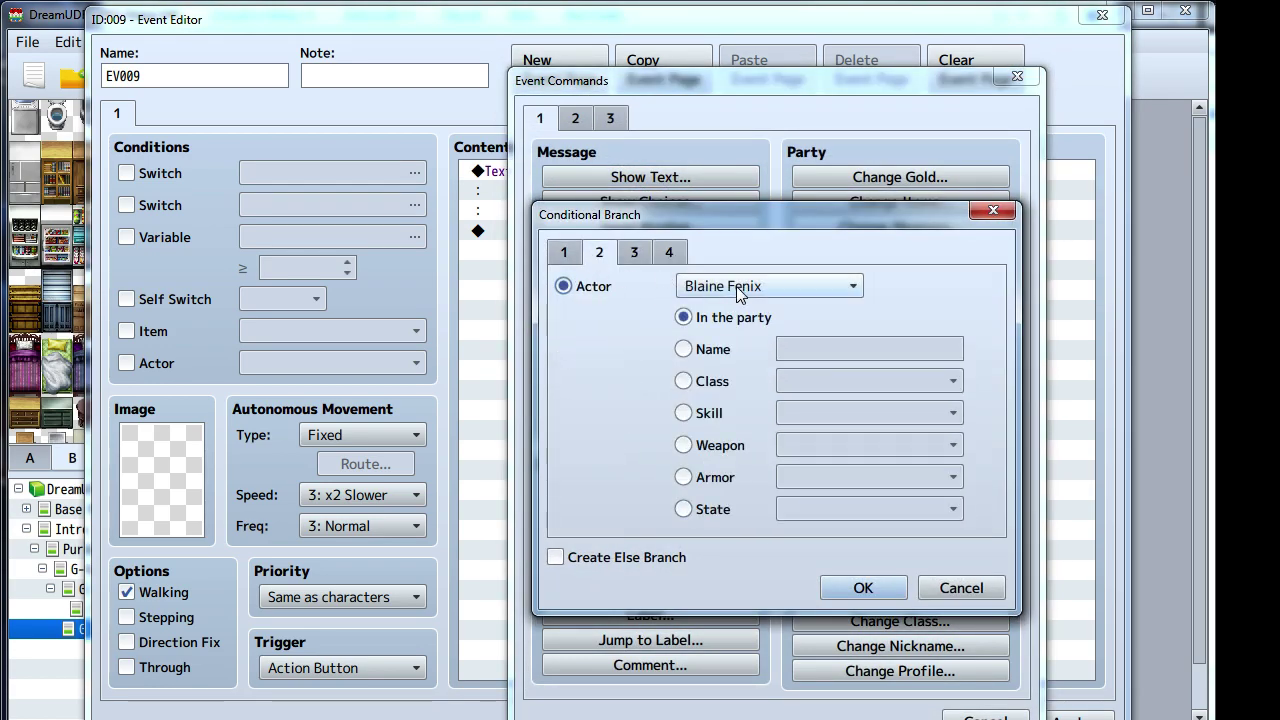
click(847, 589)
- Move the message inside the conditional branch and save the event
click(583, 238)
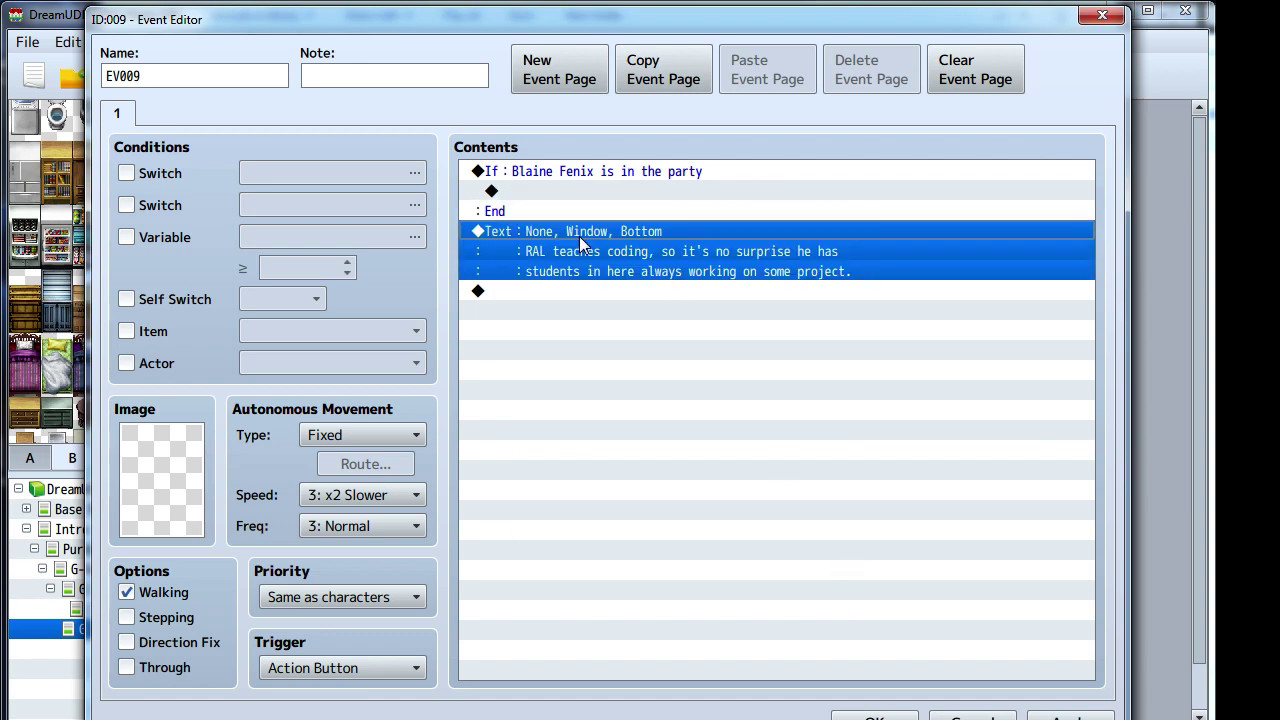
key(ctrl+x)
click(527, 191)
key(ctrl+v)
click(629, 380)
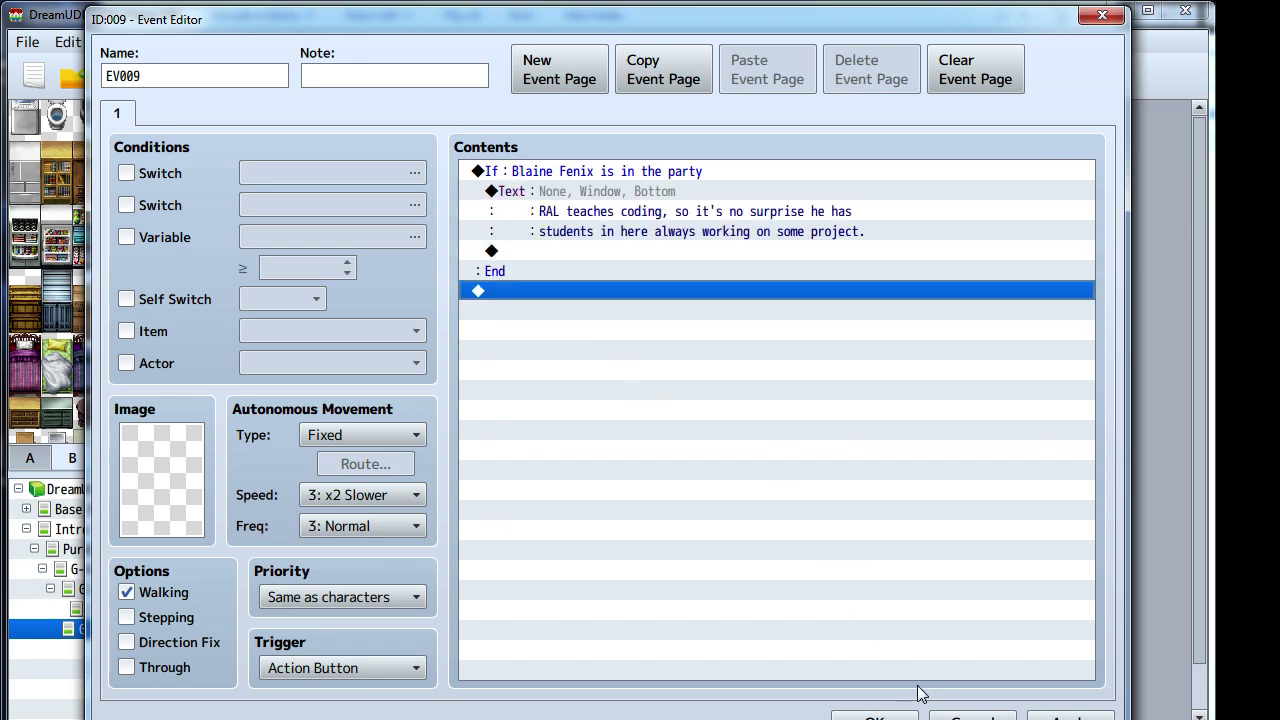
click(874, 716)
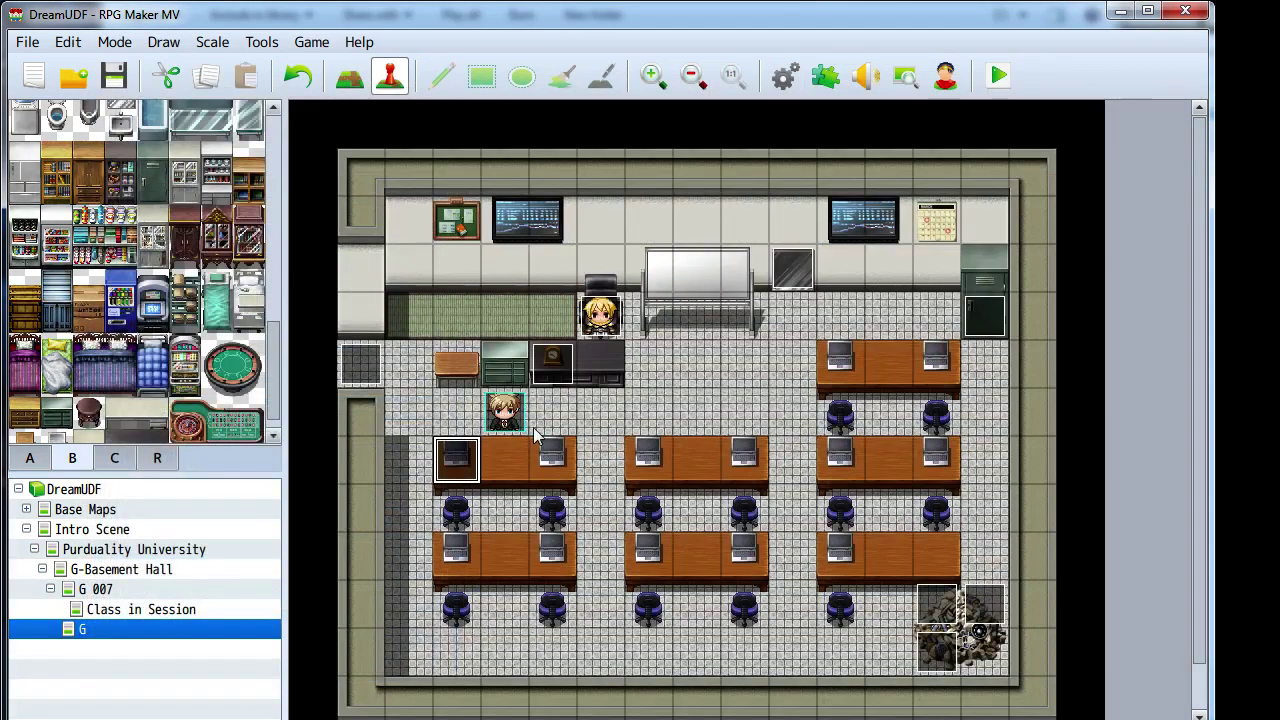
- Append "This one seems to be some kind of game." to the laptop event's message and save the event
double_click(452, 458)
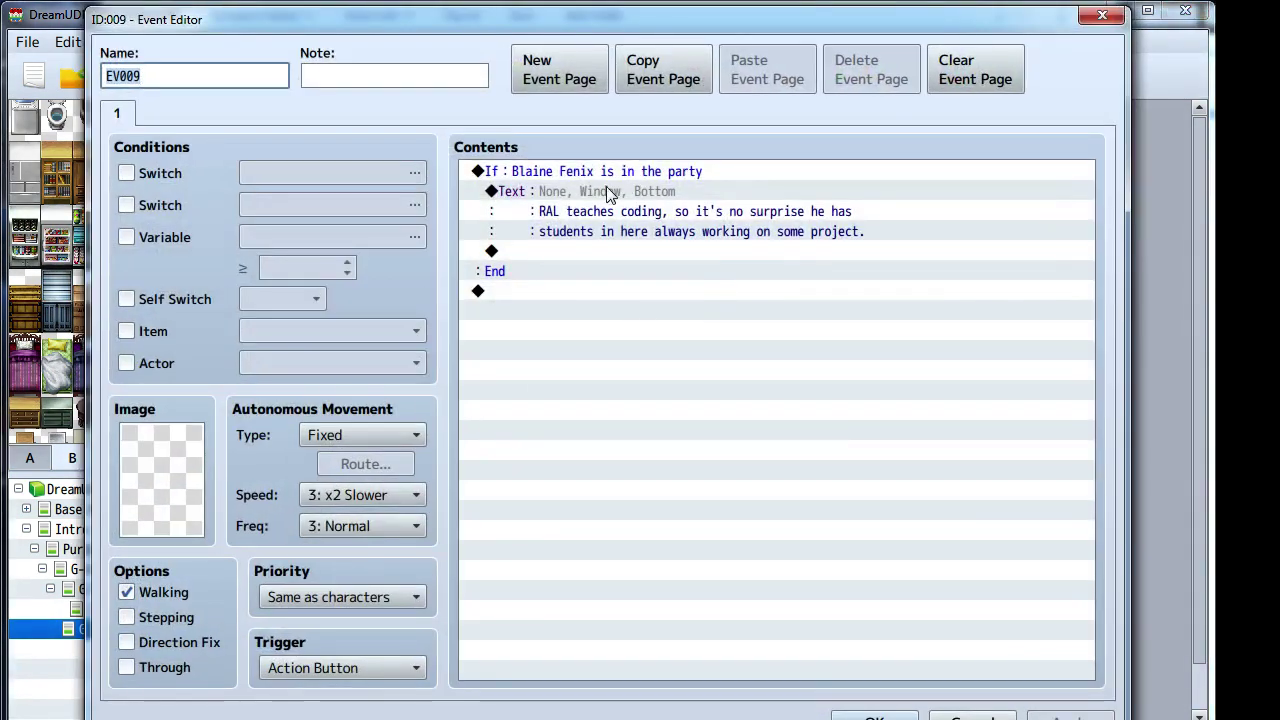
right_click(606, 191)
click(627, 229)
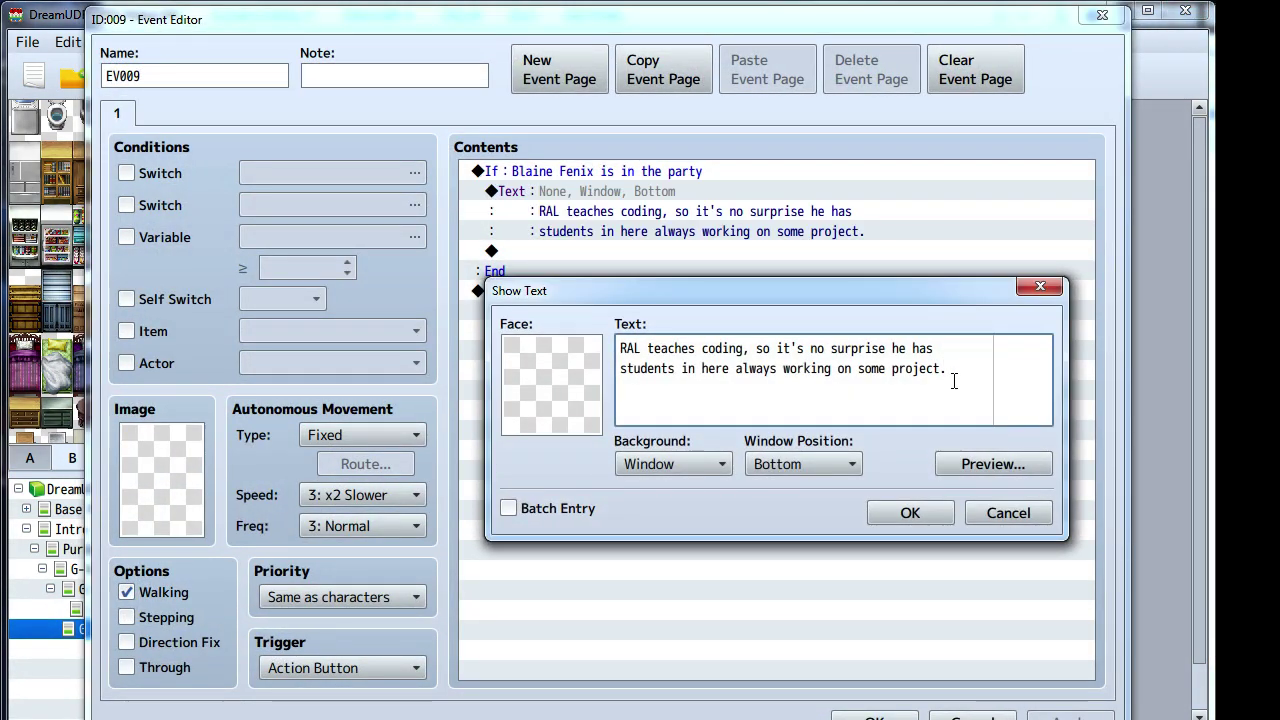
text(This one s)
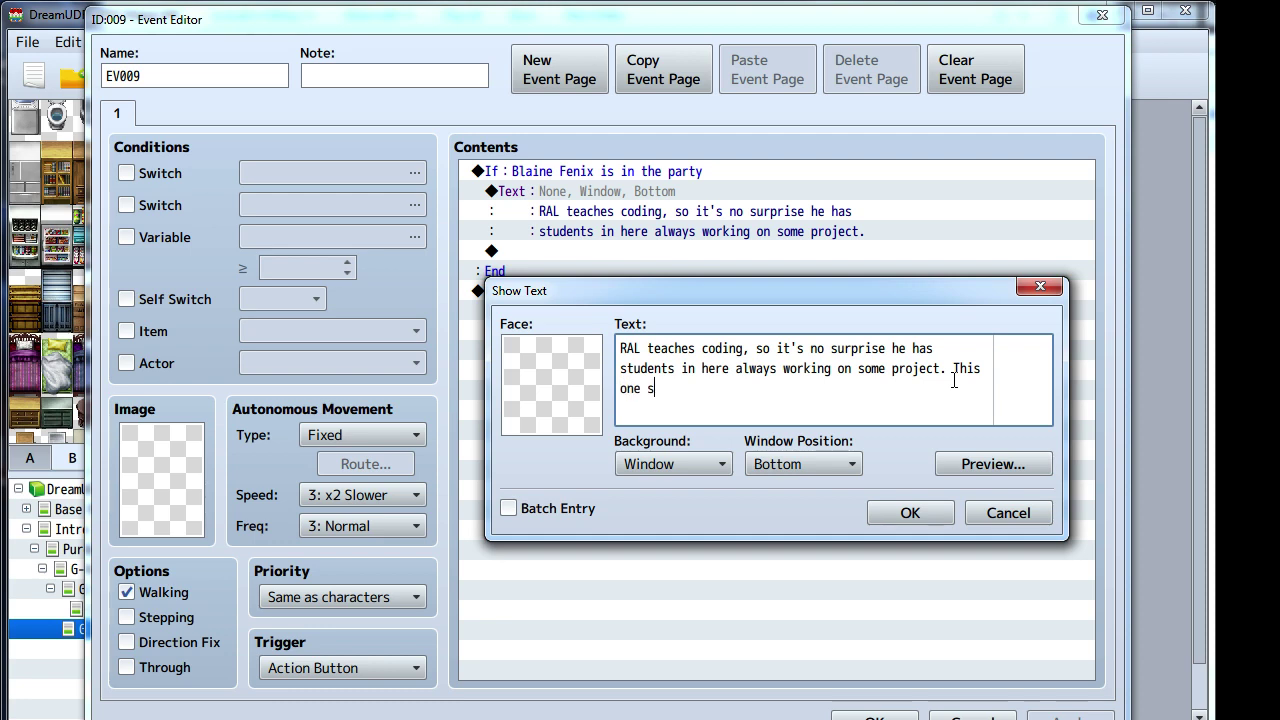
text(eems to be some kind o)
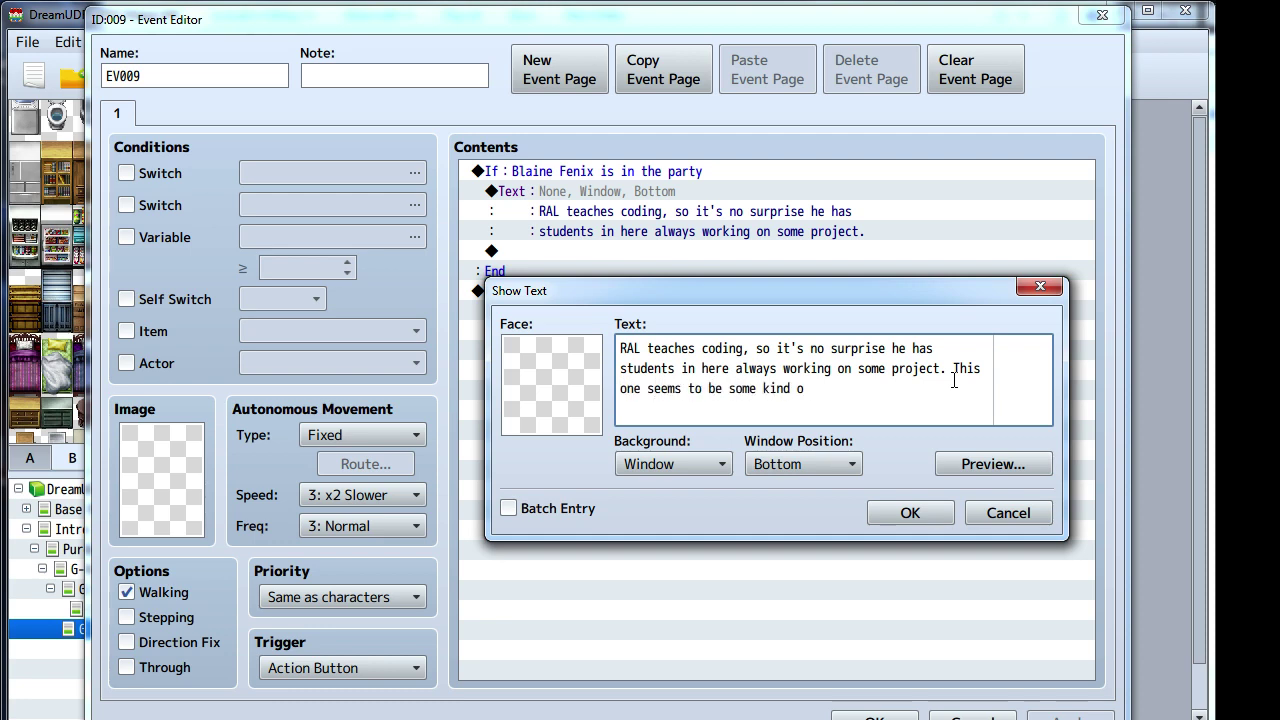
text(f game.)
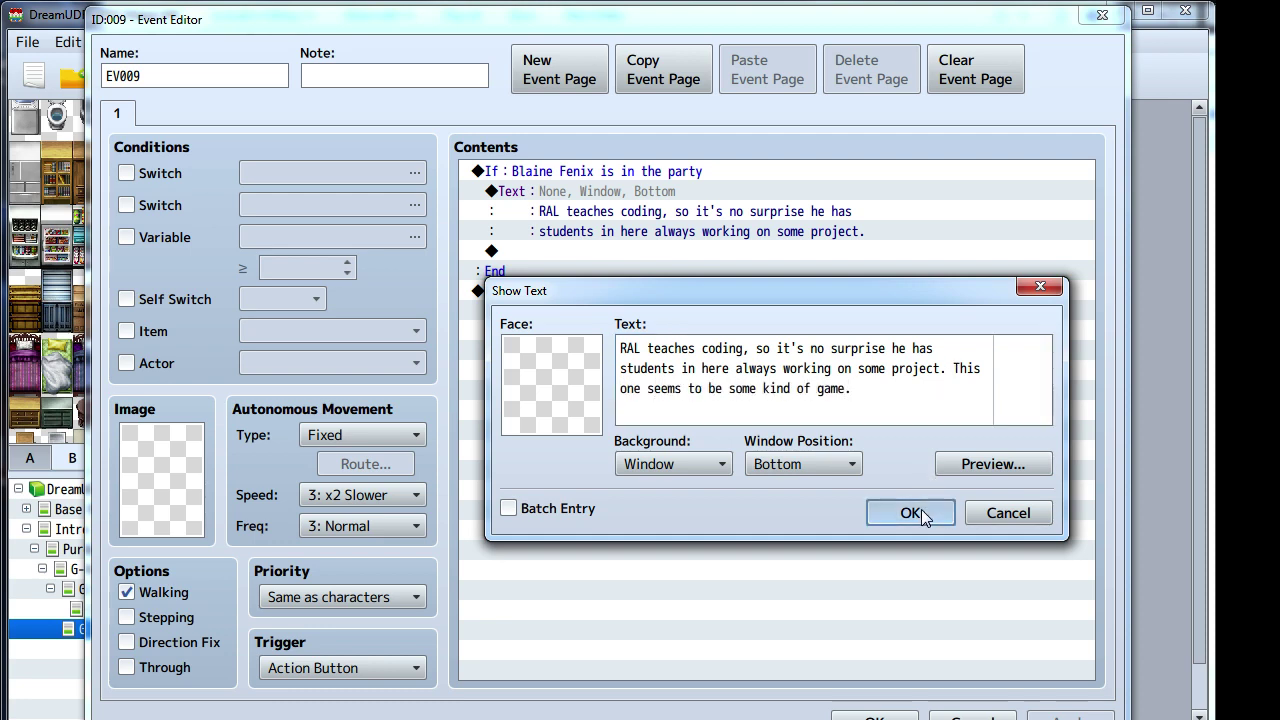
click(910, 513)
click(874, 716)
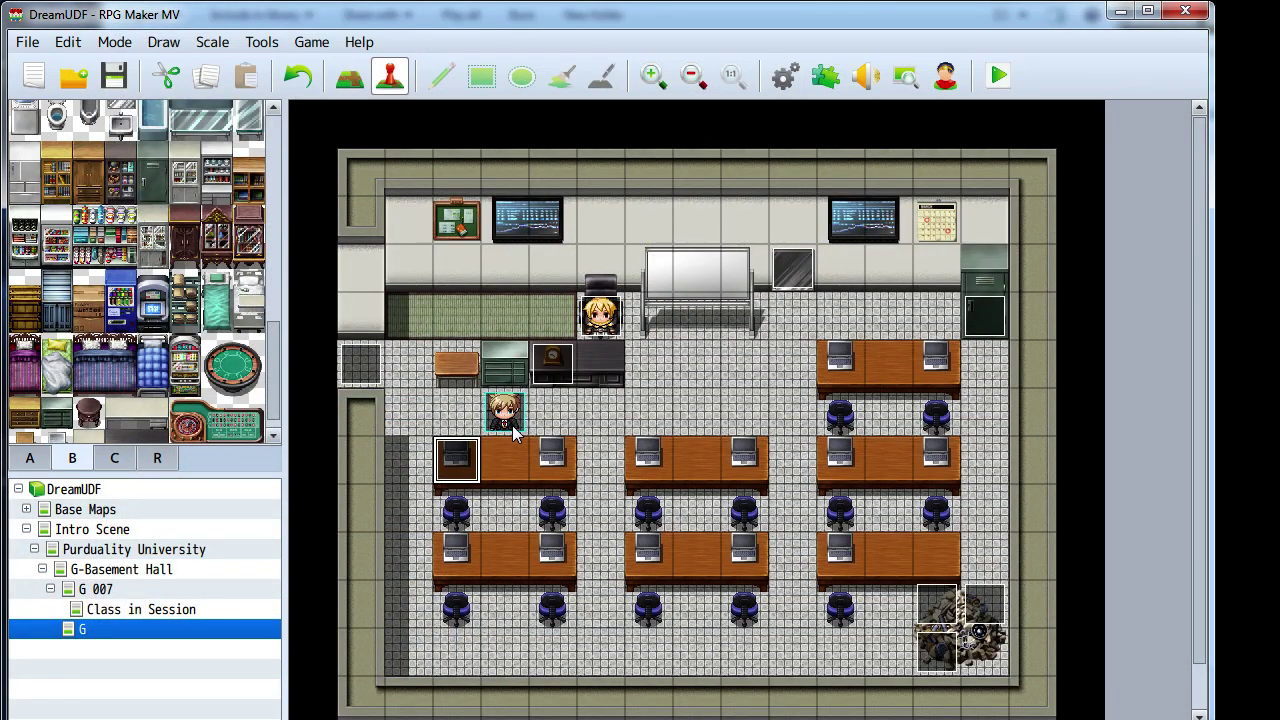
- Open the copied event on the same desk's right laptop and delete its conditional branch with the message
double_click(552, 458)
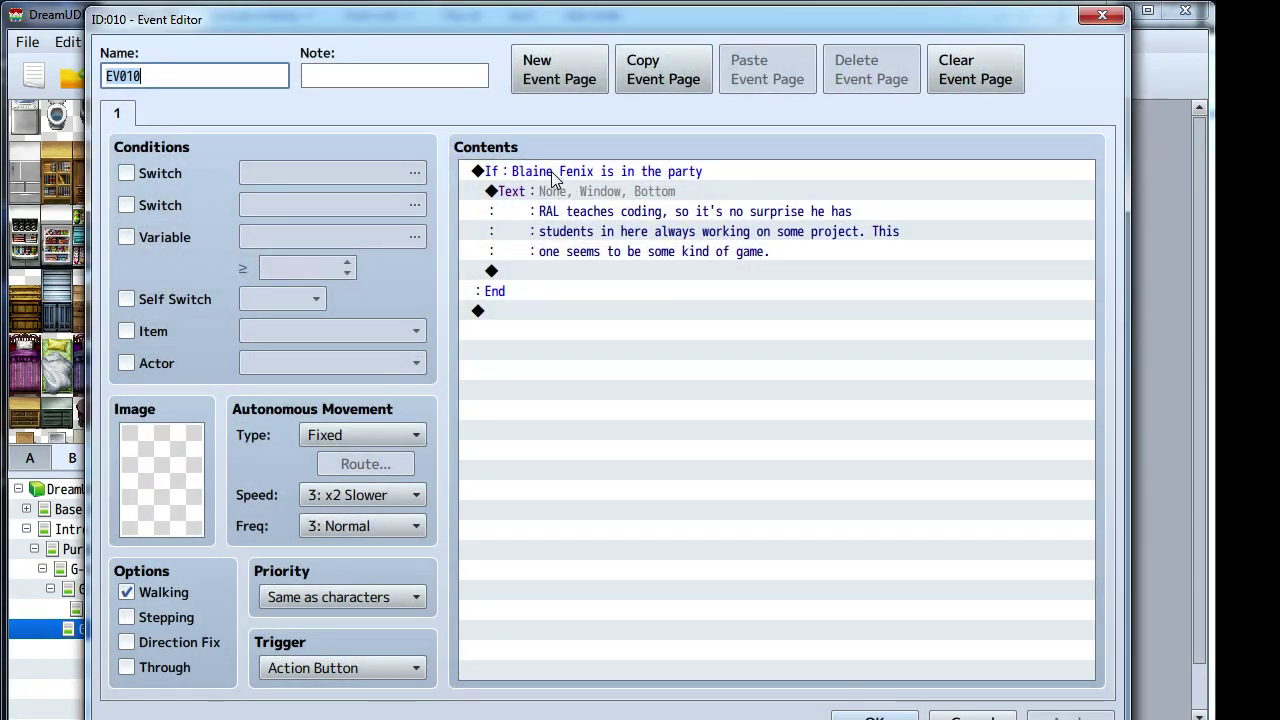
click(551, 171)
key(Delete)
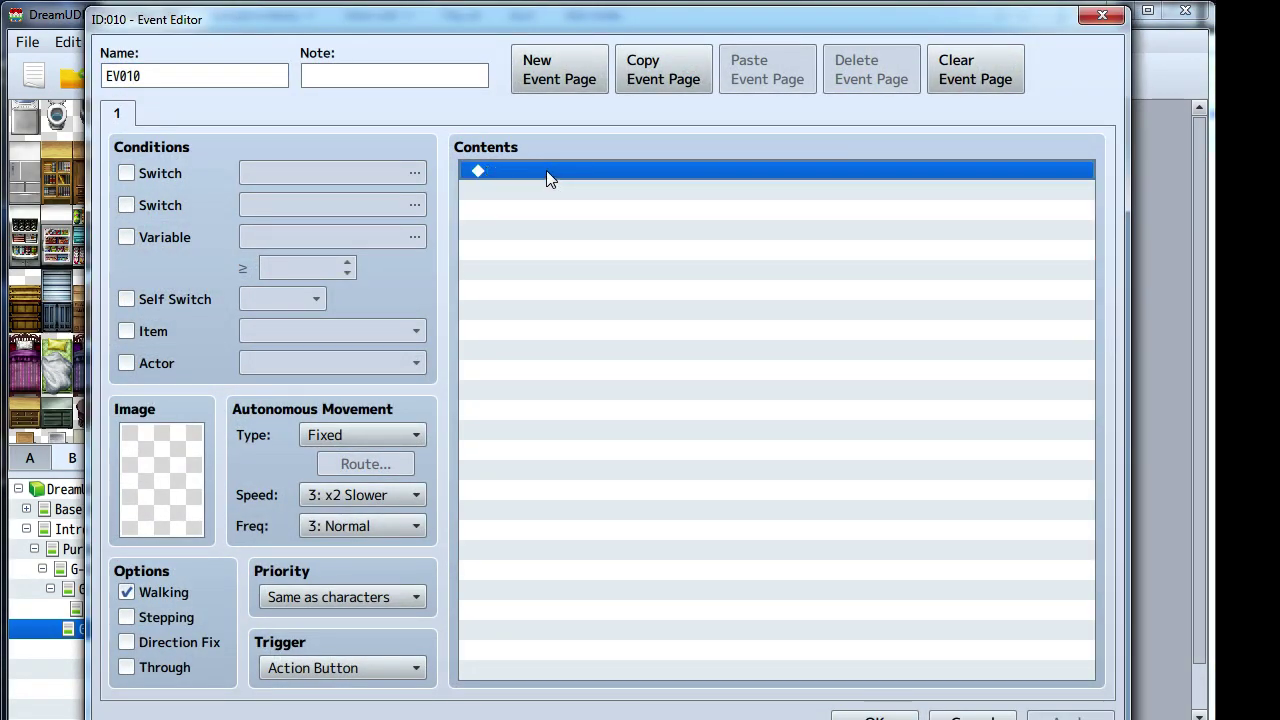
- Add a Show Text command reading "This monitor's off." to the emptied event and save it
double_click(546, 171)
click(546, 178)
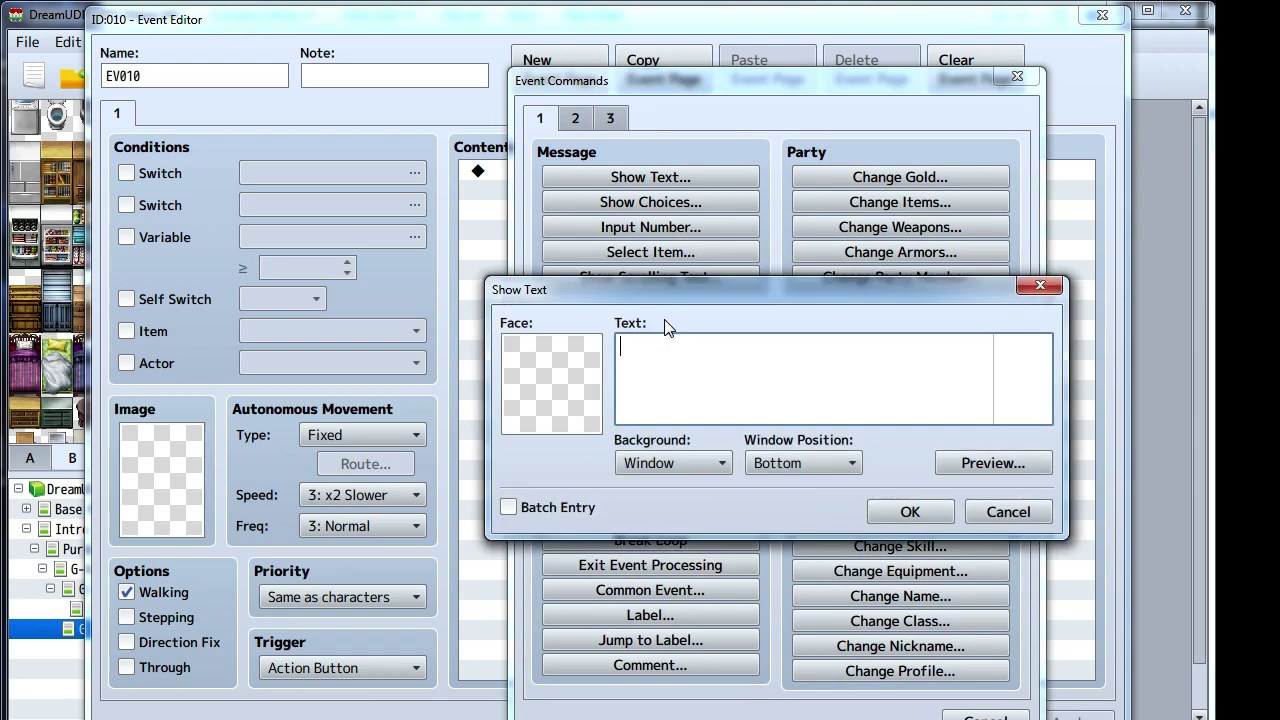
text(This o)
text(oint)
key(BackSpace)
key(BackSpace)
key(BackSpace)
text(nitor's off.)
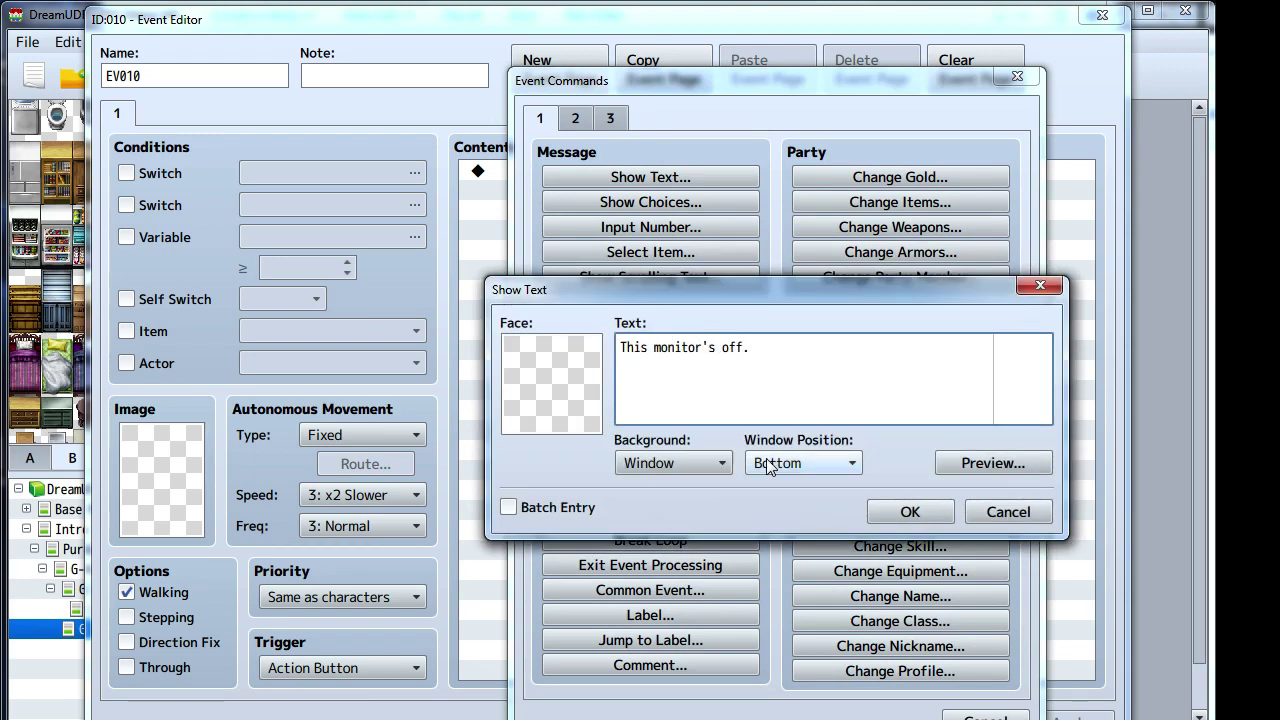
click(908, 511)
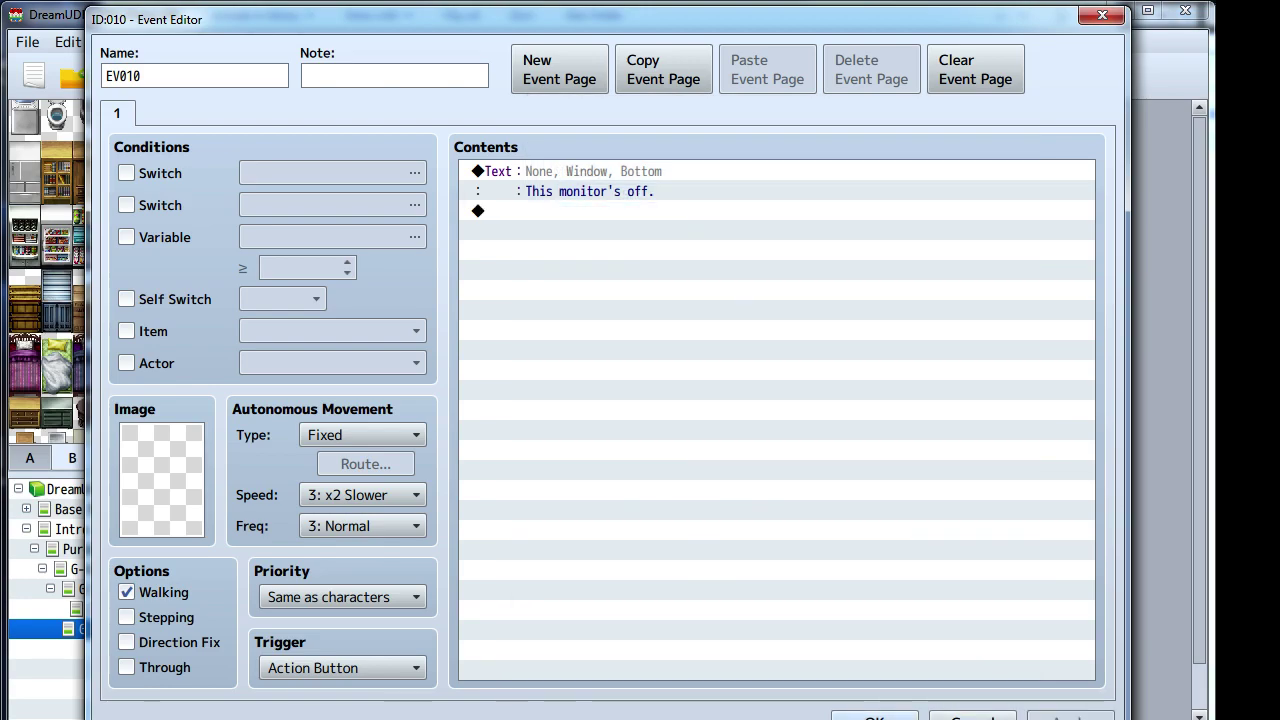
click(874, 716)
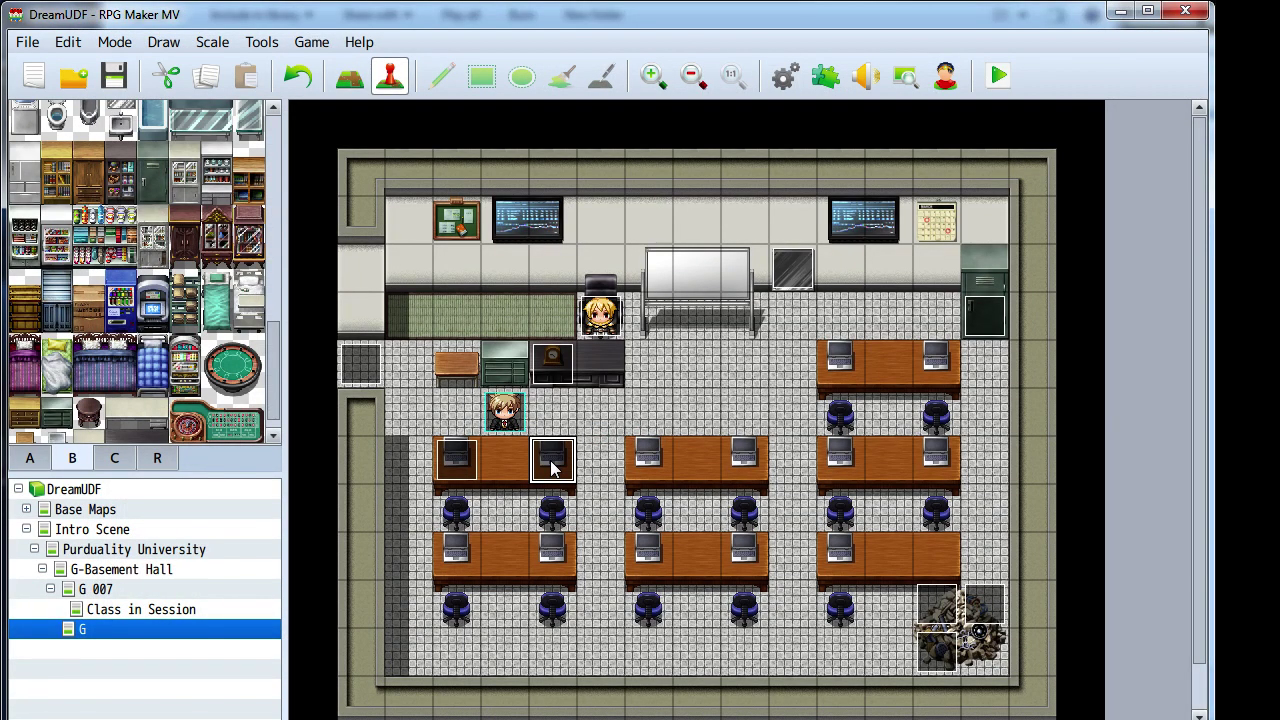
- Paste the "monitor's off" event onto the right laptops of the upper middle, upper right and lower left desks and left laptops of the lower middle and lower right desks
click(742, 464)
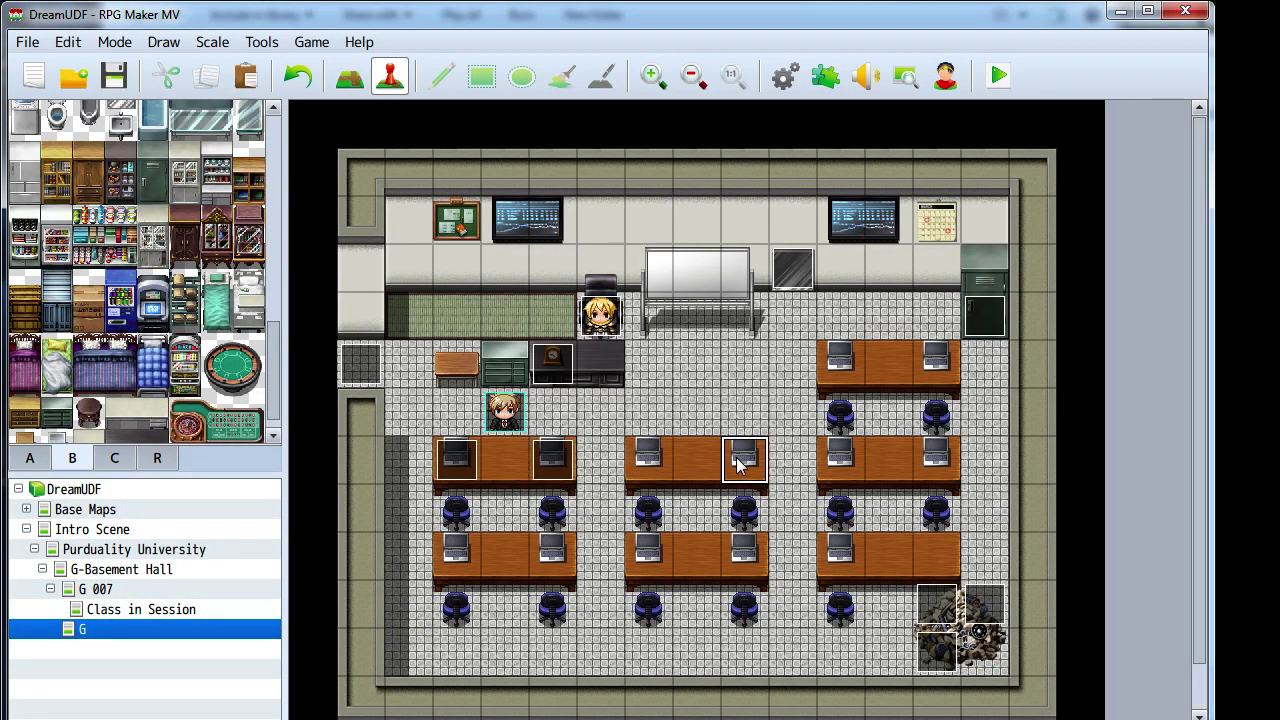
click(848, 562)
key(ctrl+v)
click(934, 455)
key(ctrl+v)
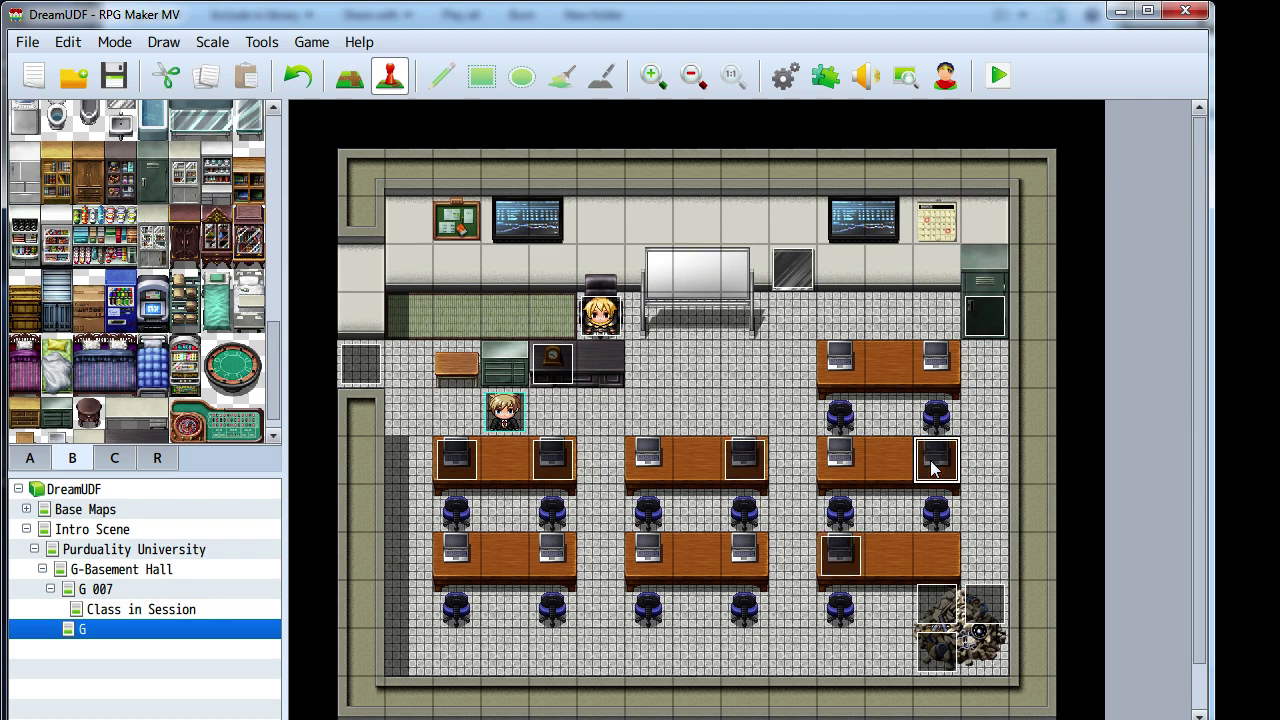
click(656, 548)
key(ctrl+v)
click(546, 558)
key(ctrl+v)
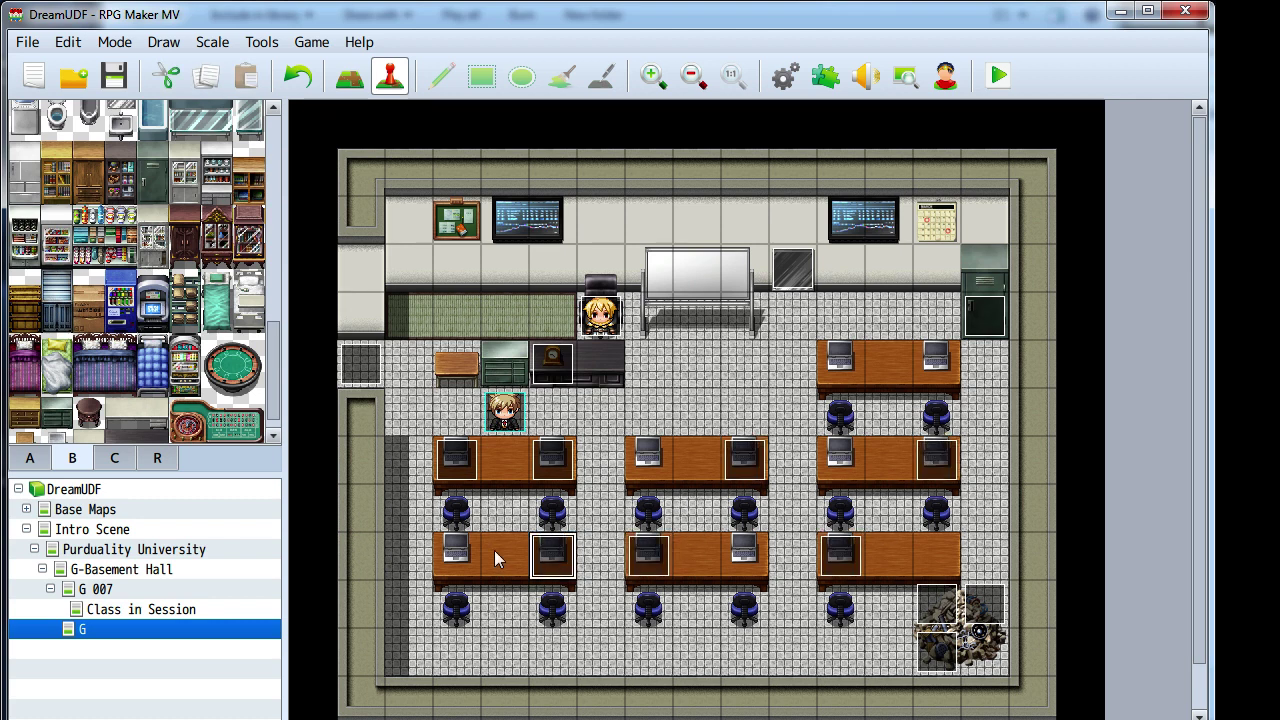
- Create an event on the left laptop of the middle desk in the upper three-desk row, with priority Same as characters
click(665, 450)
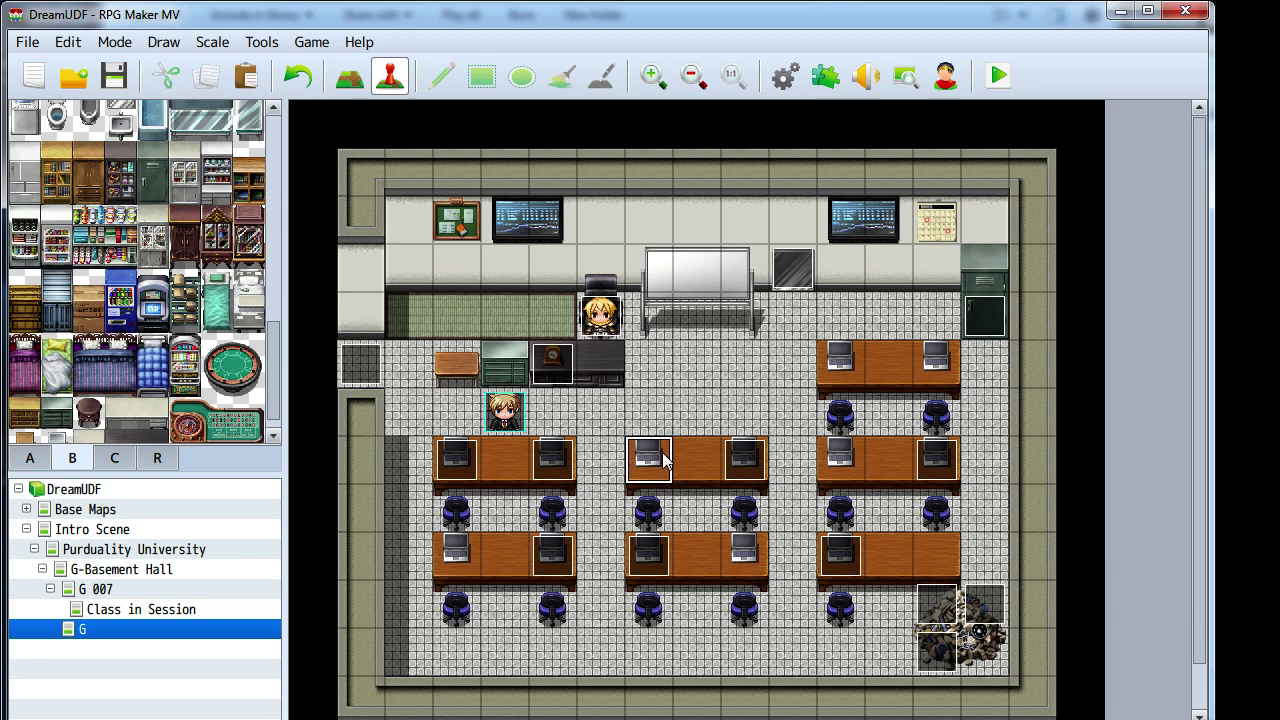
double_click(659, 453)
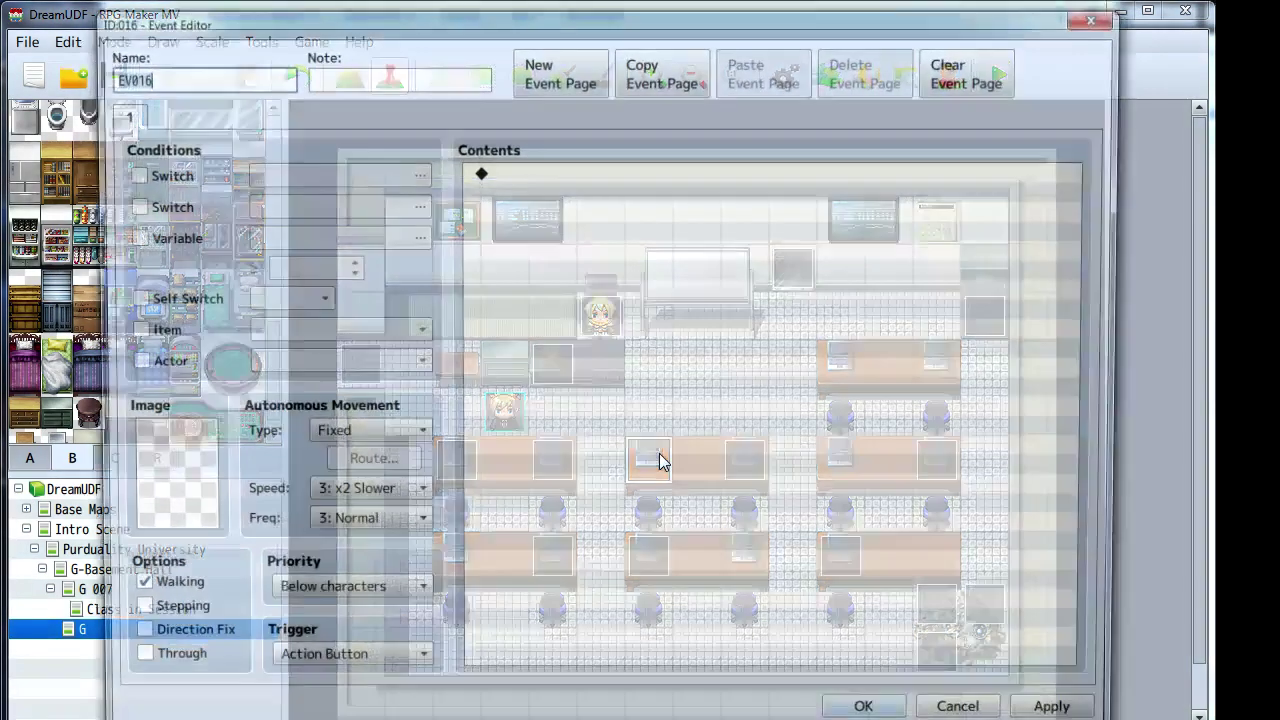
click(408, 600)
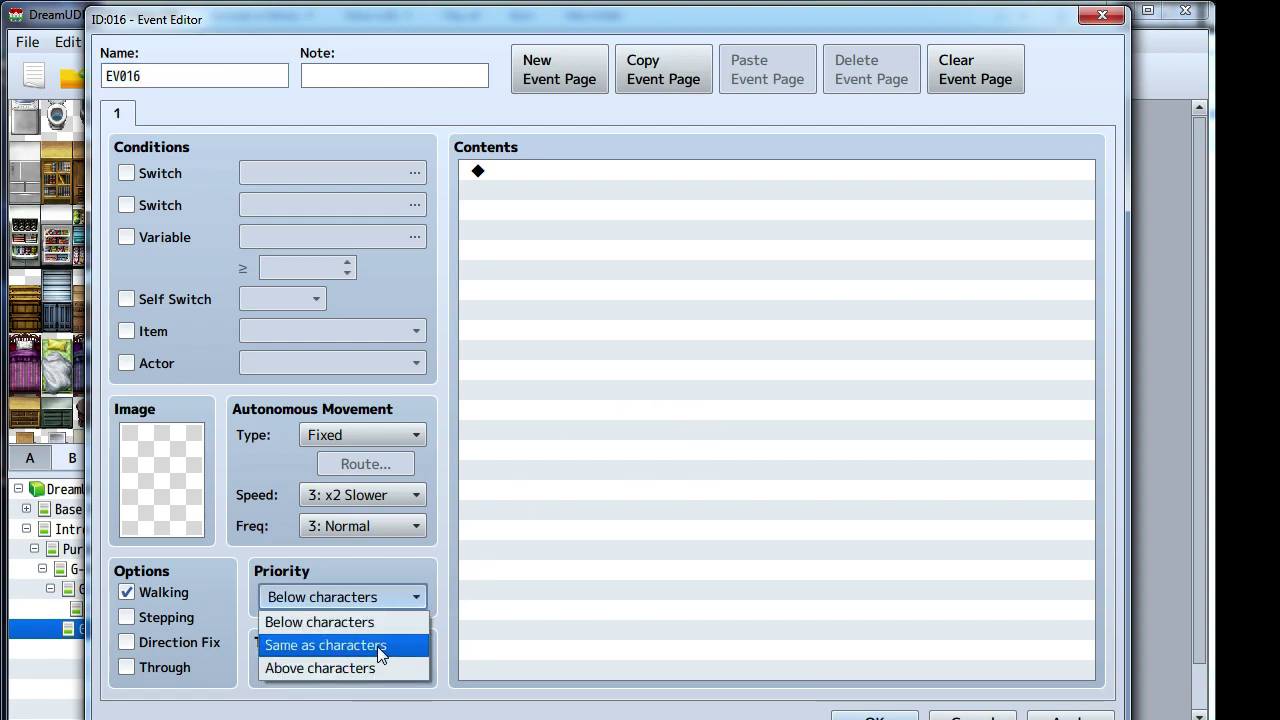
click(380, 646)
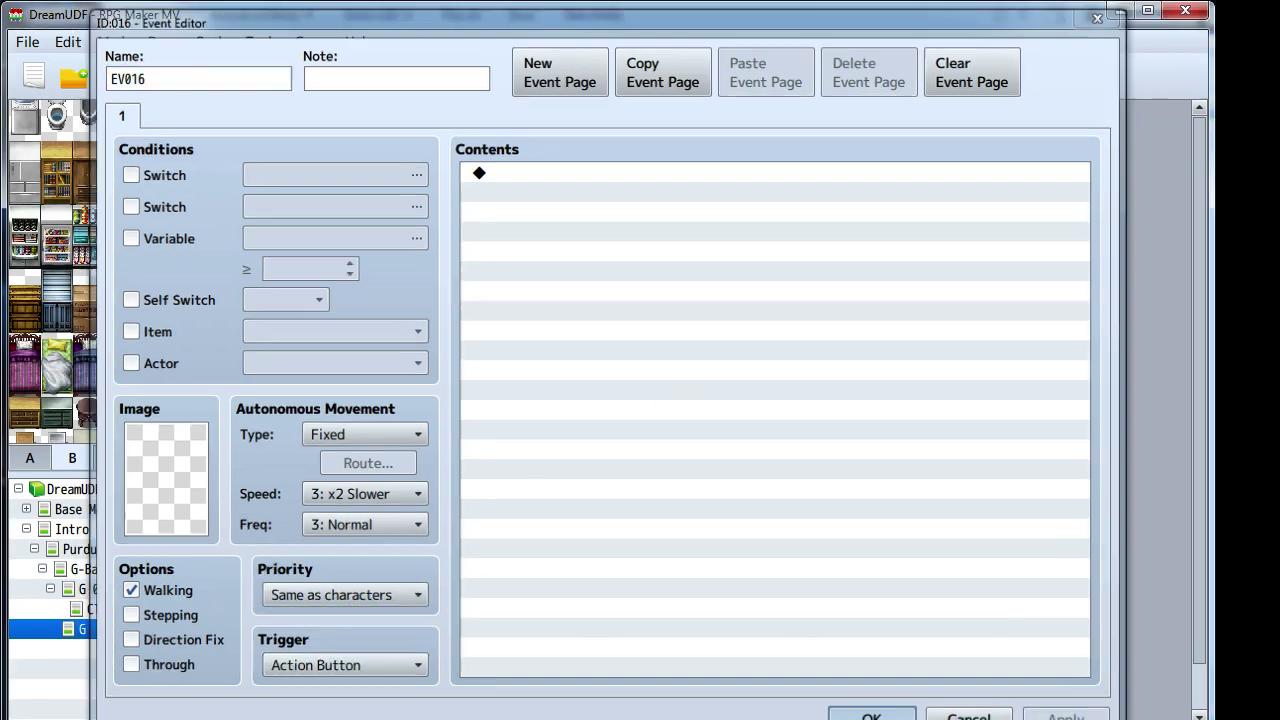
- Save the new event and check the events on the lower middle desk's left laptop and the upper left desk's right laptop
click(874, 716)
double_click(659, 550)
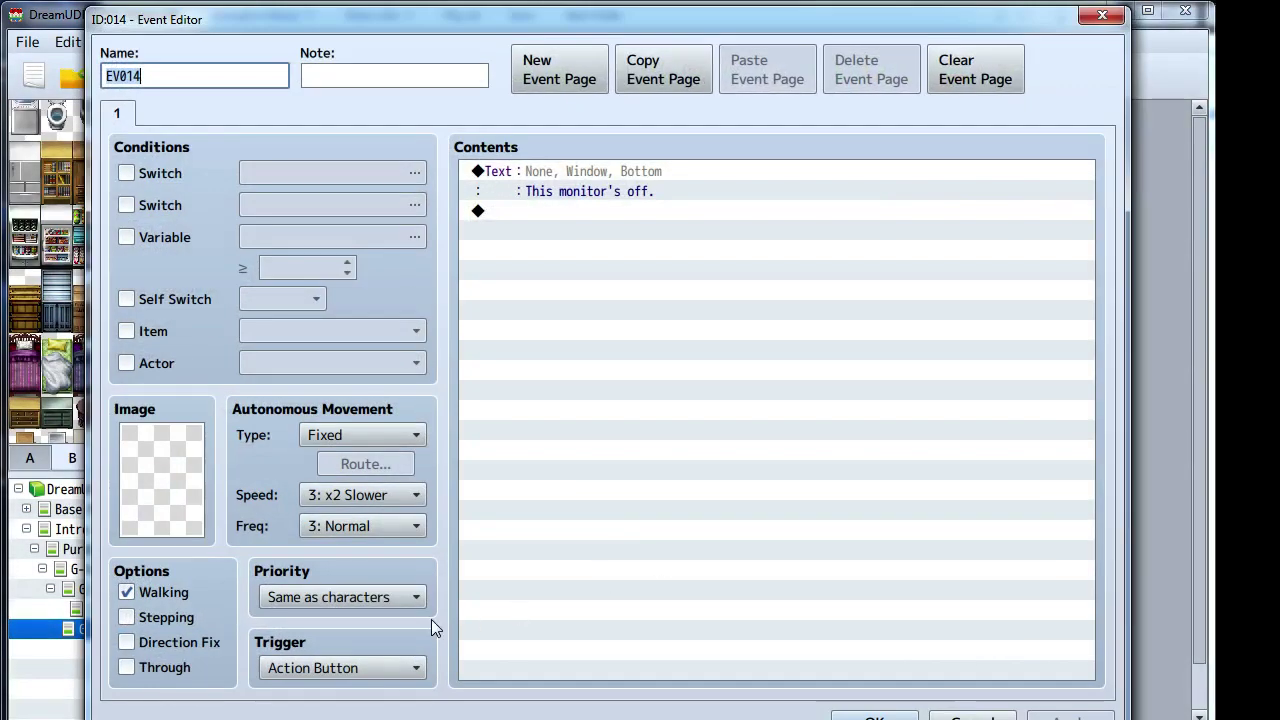
key(Escape)
double_click(545, 456)
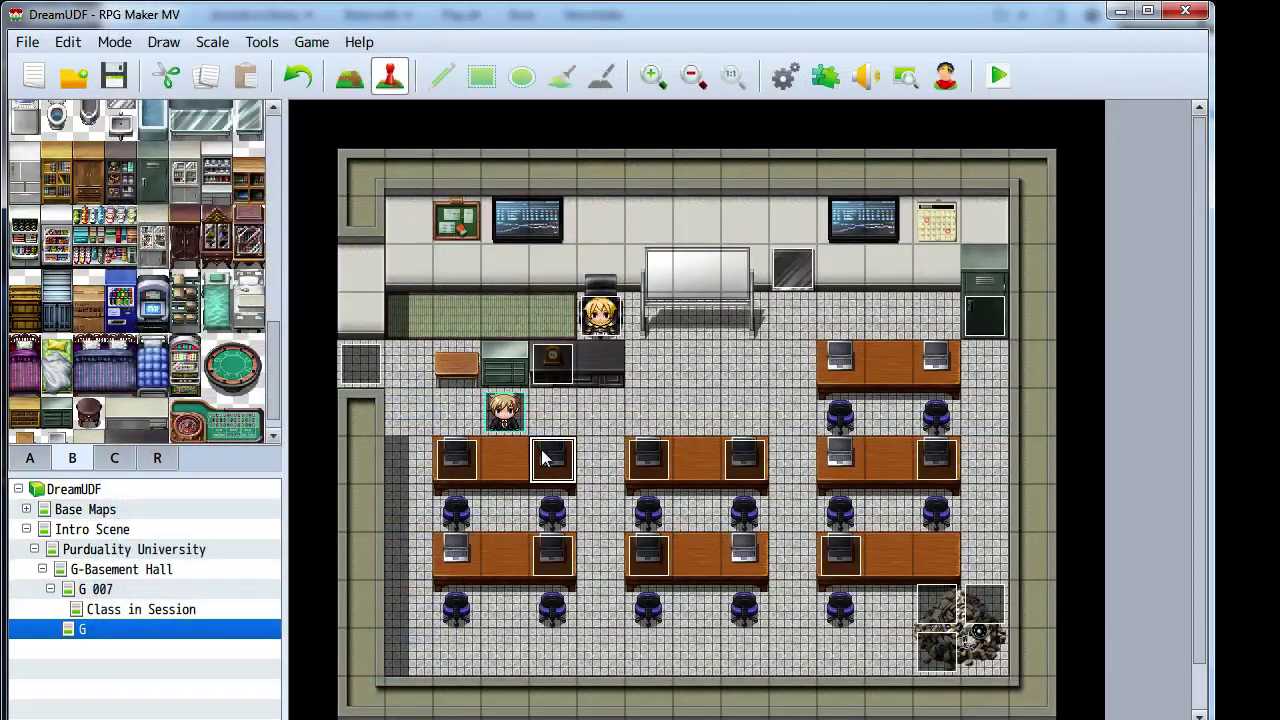
click(899, 716)
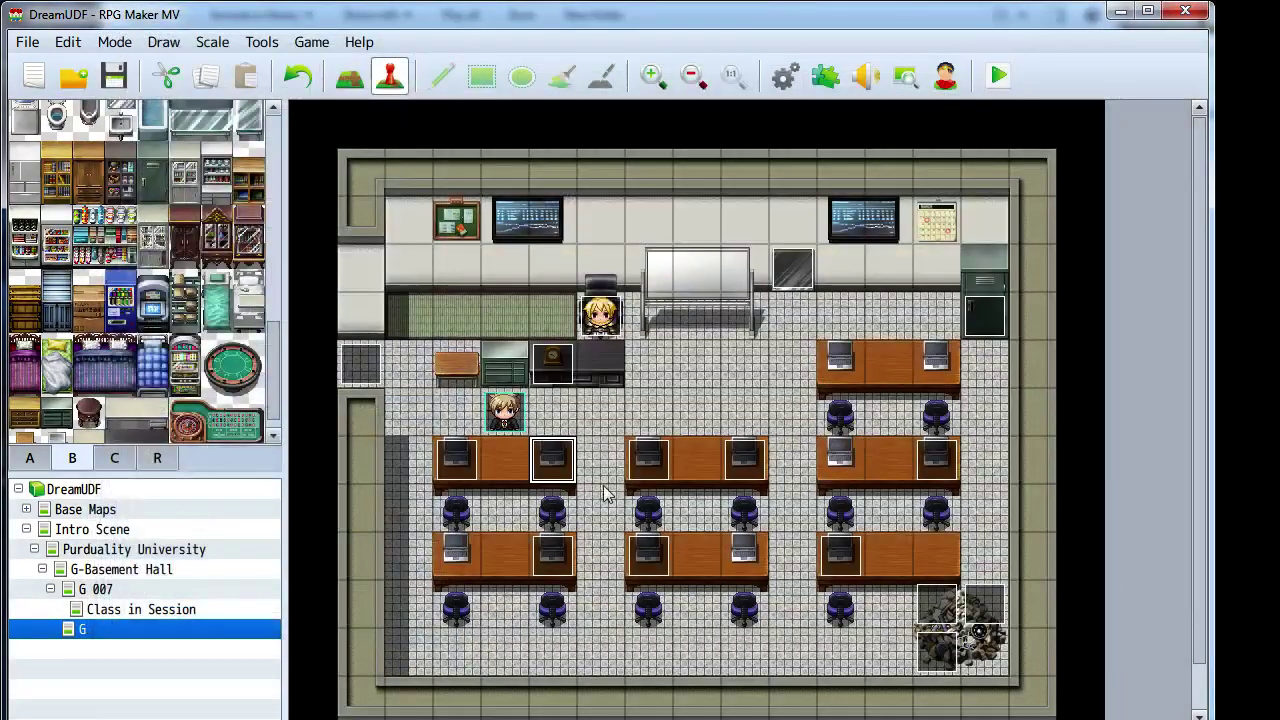
- Add a blank Show Text command to the event on the upper middle desk's left laptop and save the event
double_click(651, 457)
click(572, 179)
double_click(572, 179)
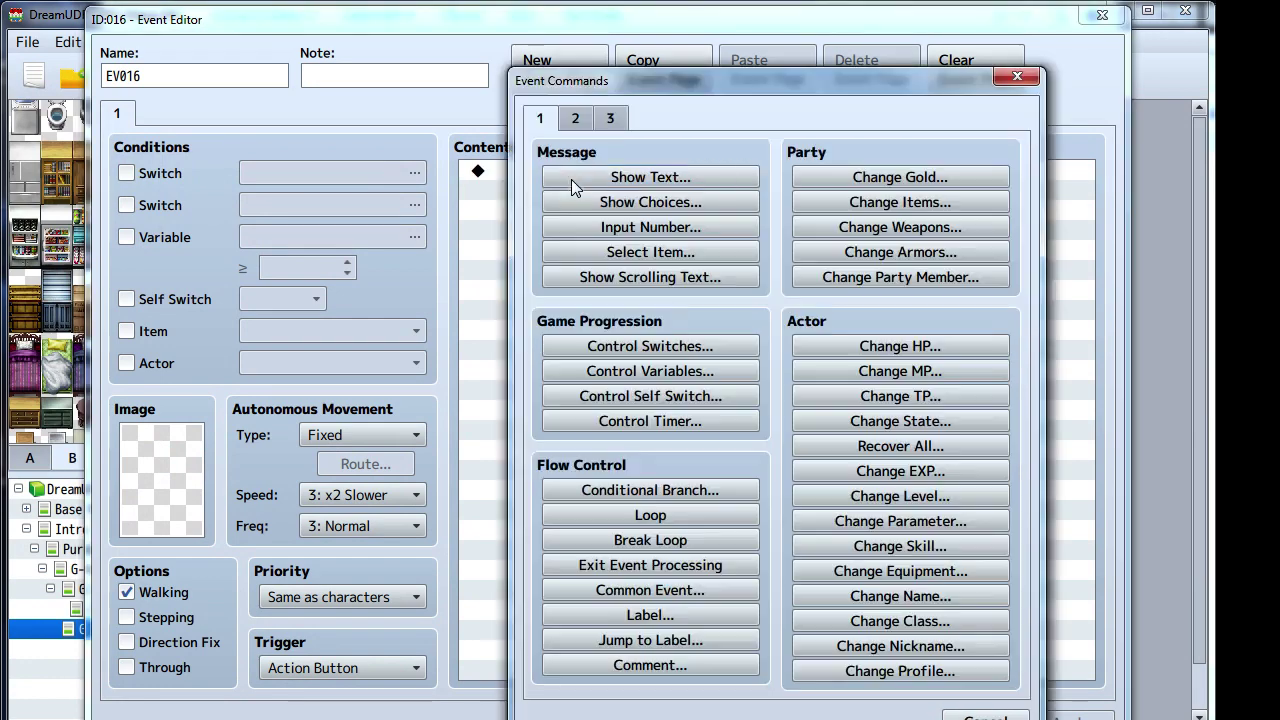
click(589, 184)
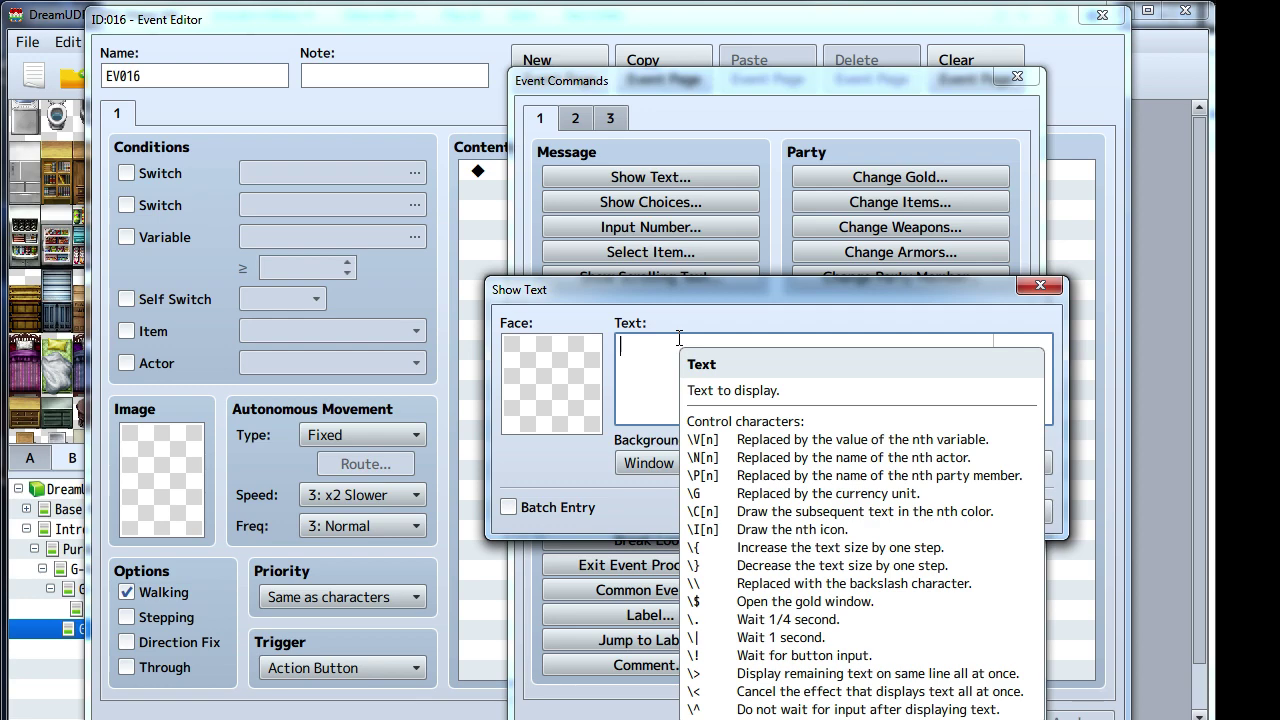
click(900, 512)
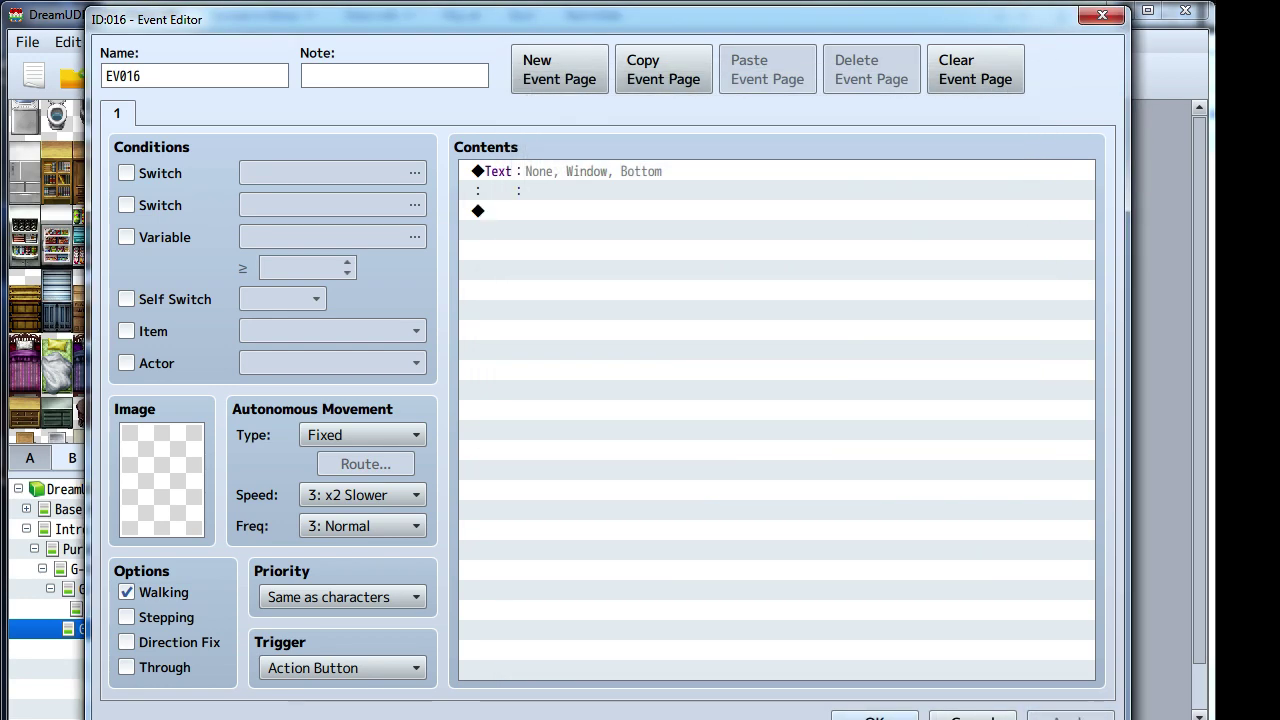
click(873, 718)
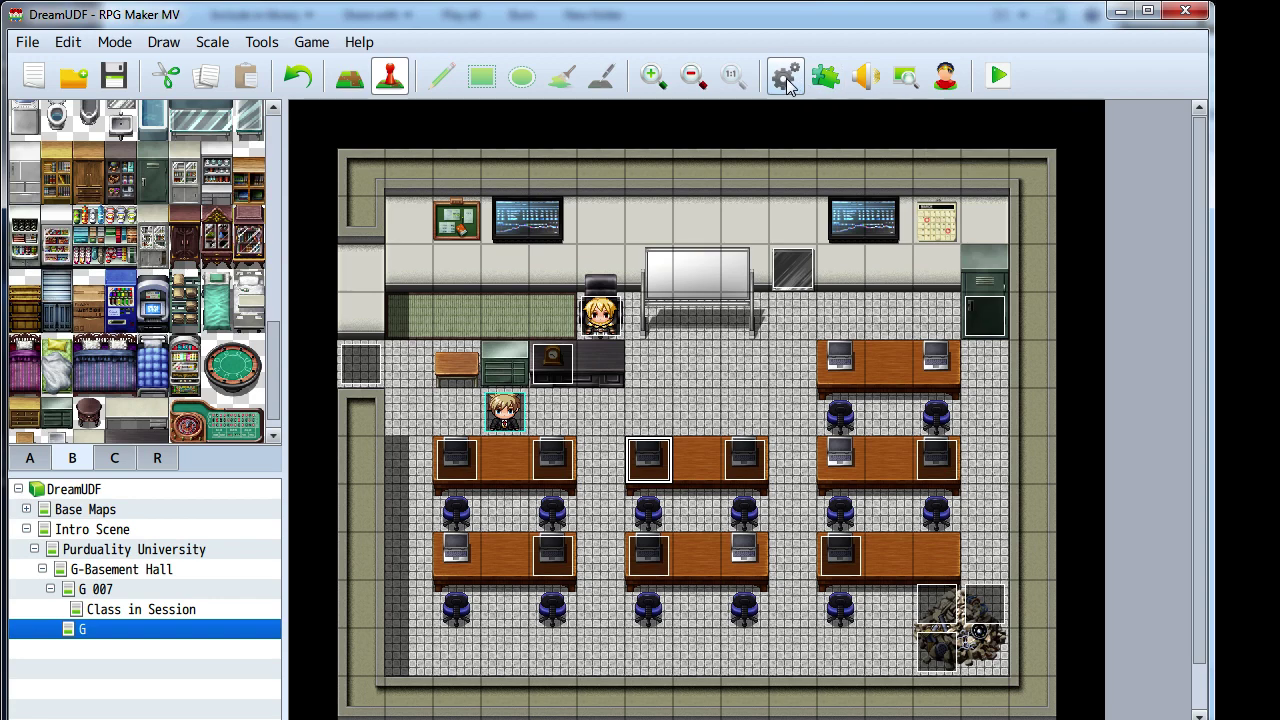
- Add the YEP_MessageCore plugin to the project with status ON and its default parameters
click(825, 76)
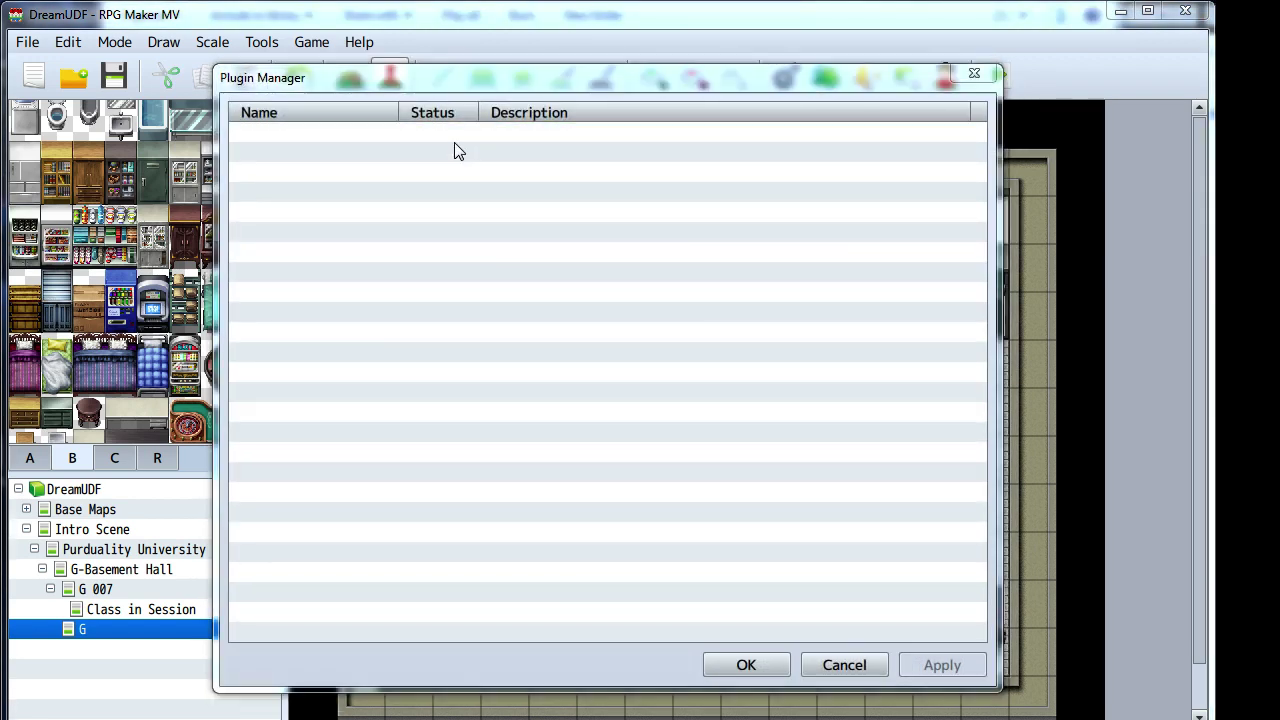
double_click(454, 142)
click(485, 232)
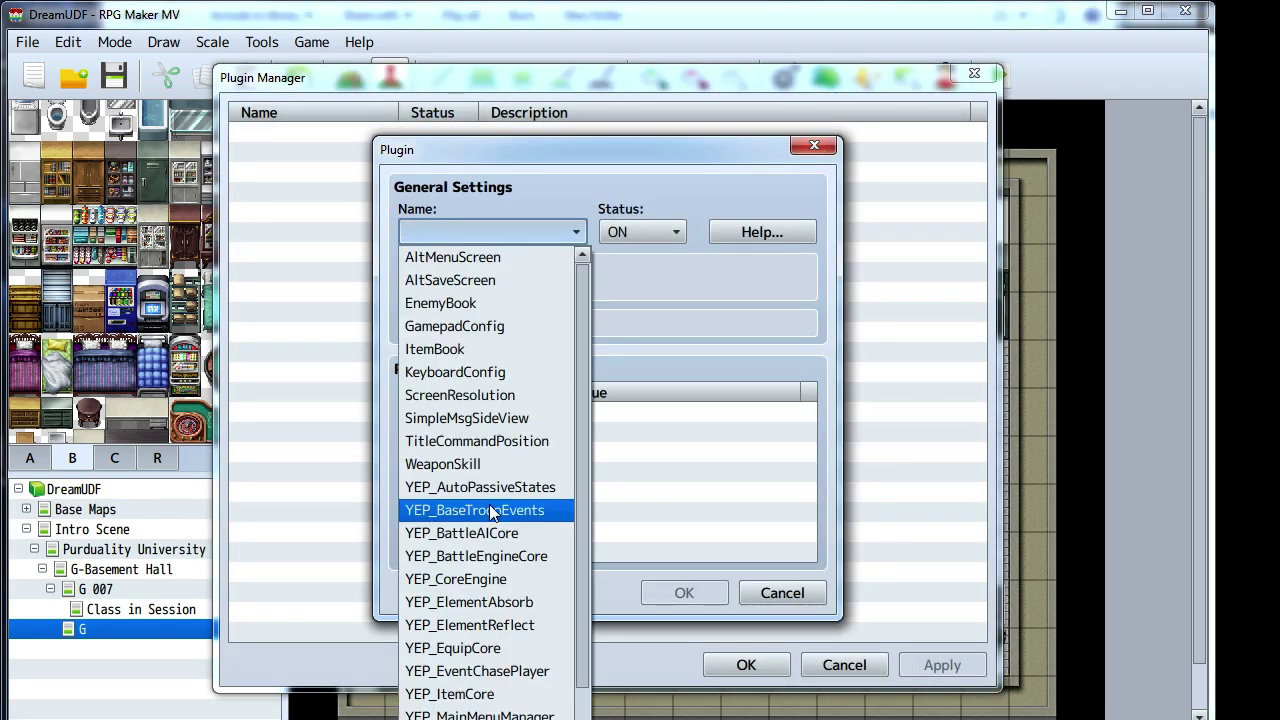
scroll(489, 510, down, 1)
scroll(489, 513, down, 1)
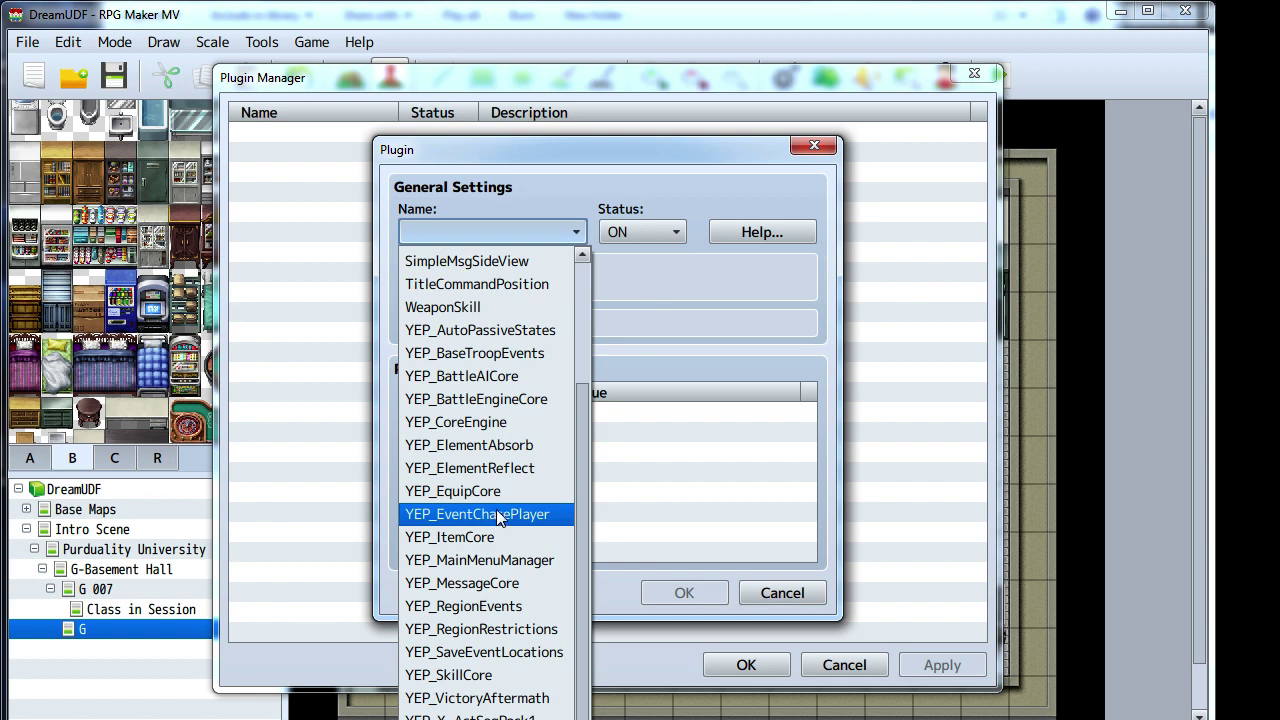
click(490, 584)
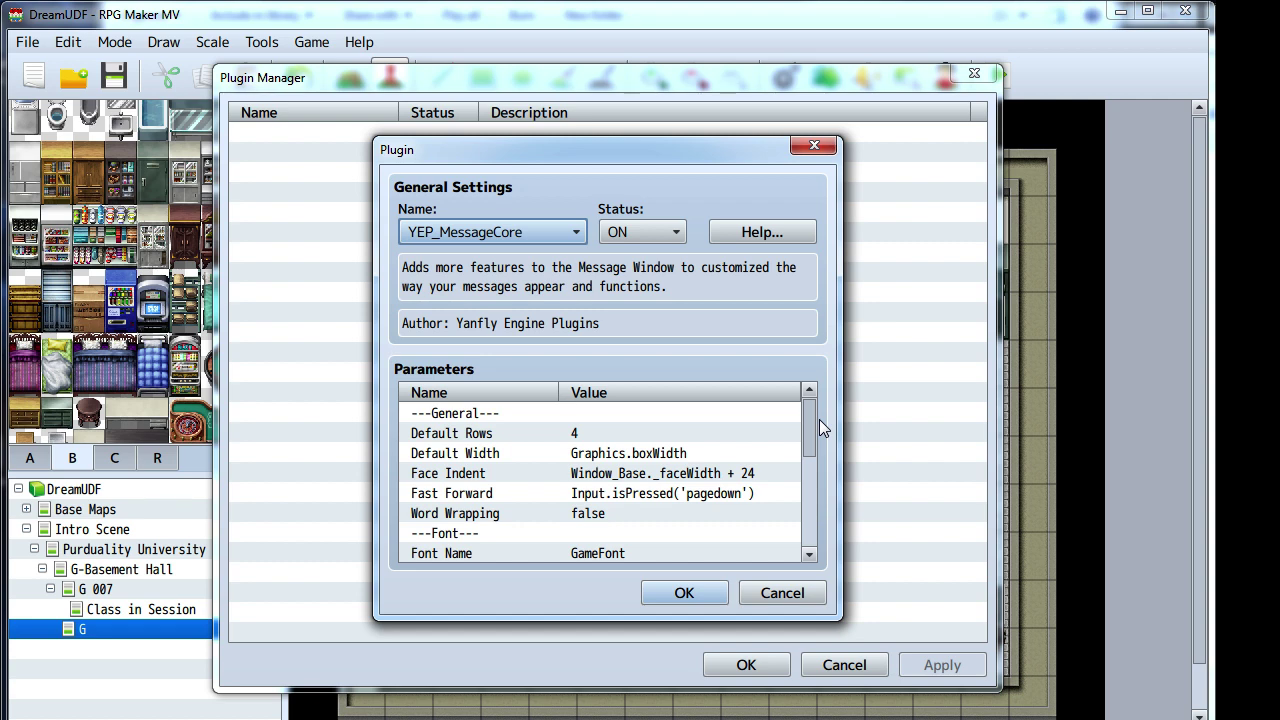
mouse_move(816, 426)
mouse_down()
mouse_move(808, 550)
mouse_move(800, 419)
mouse_up()
click(677, 592)
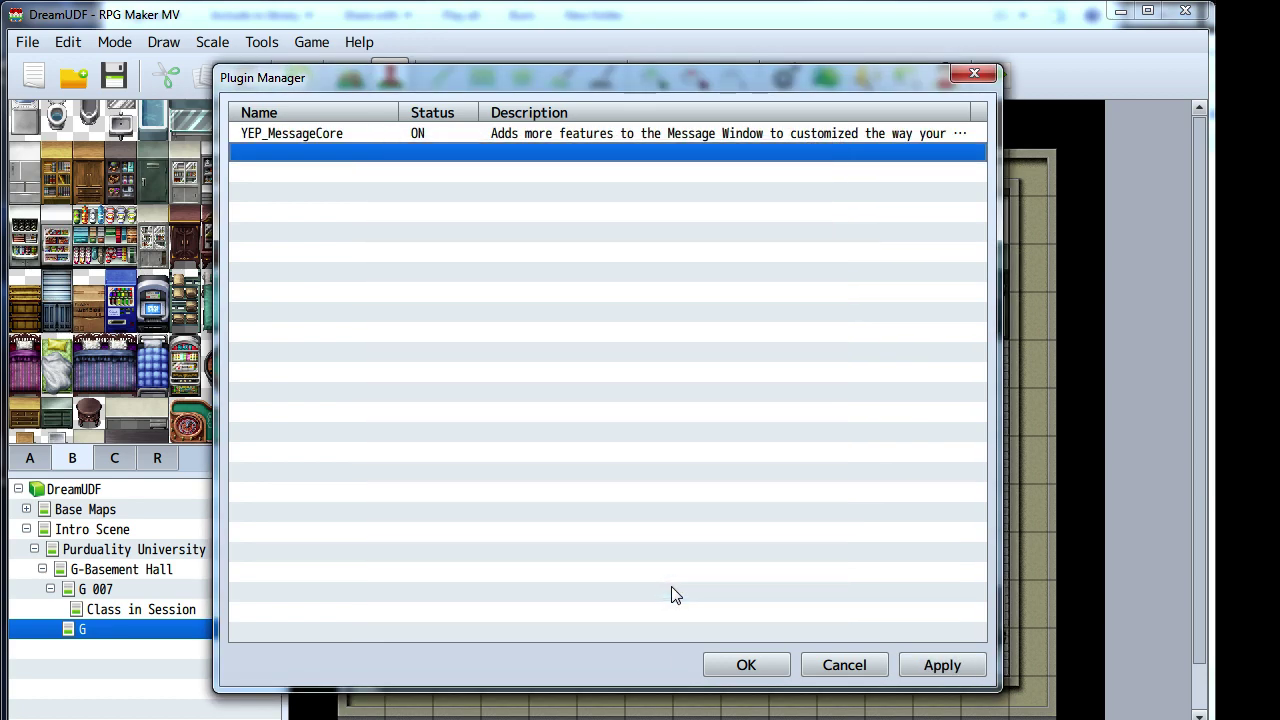
click(746, 665)
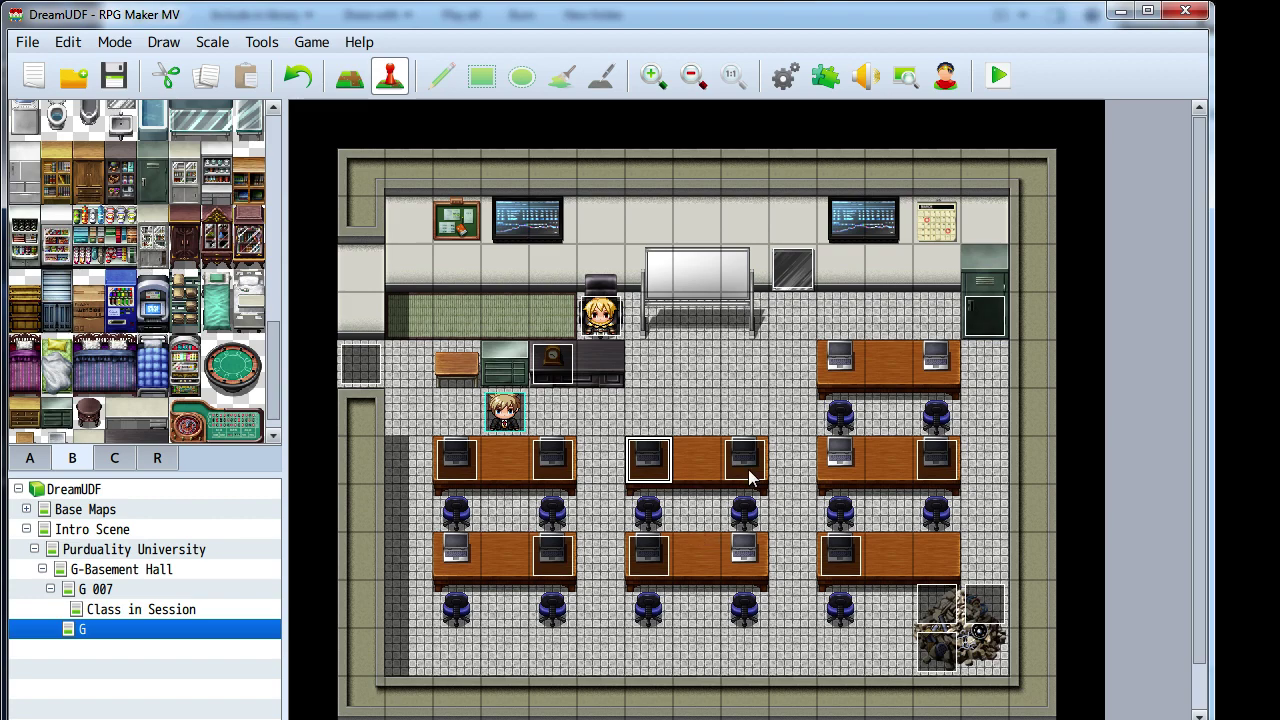
- Set the blank message in the upper middle desk's left laptop event to "Huh, Youtube videos."
double_click(561, 469)
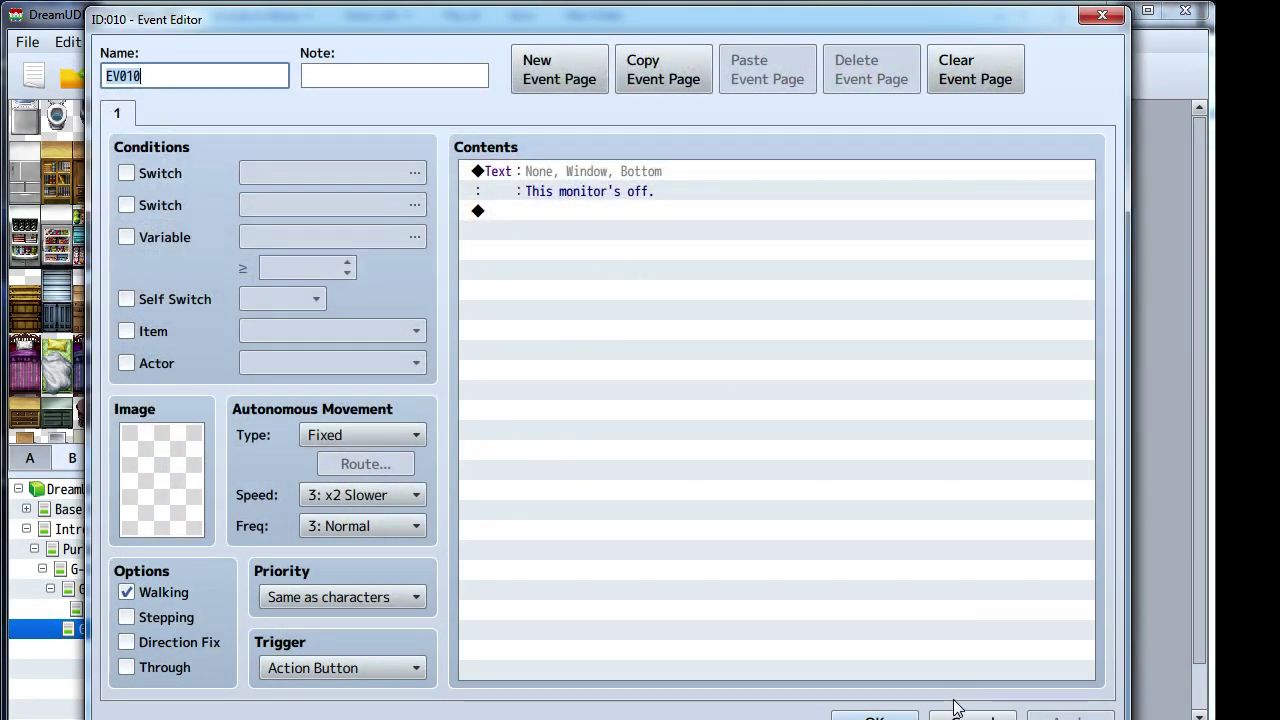
click(966, 712)
double_click(648, 462)
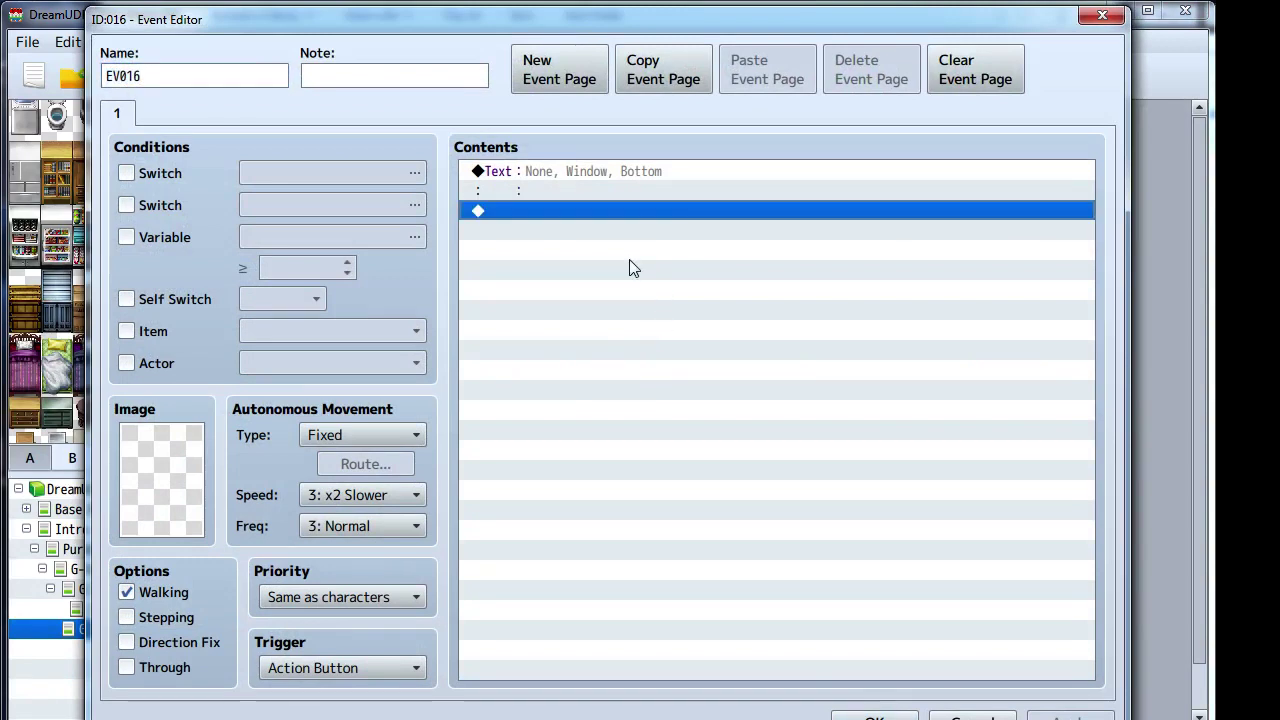
click(537, 175)
right_click(537, 173)
click(571, 214)
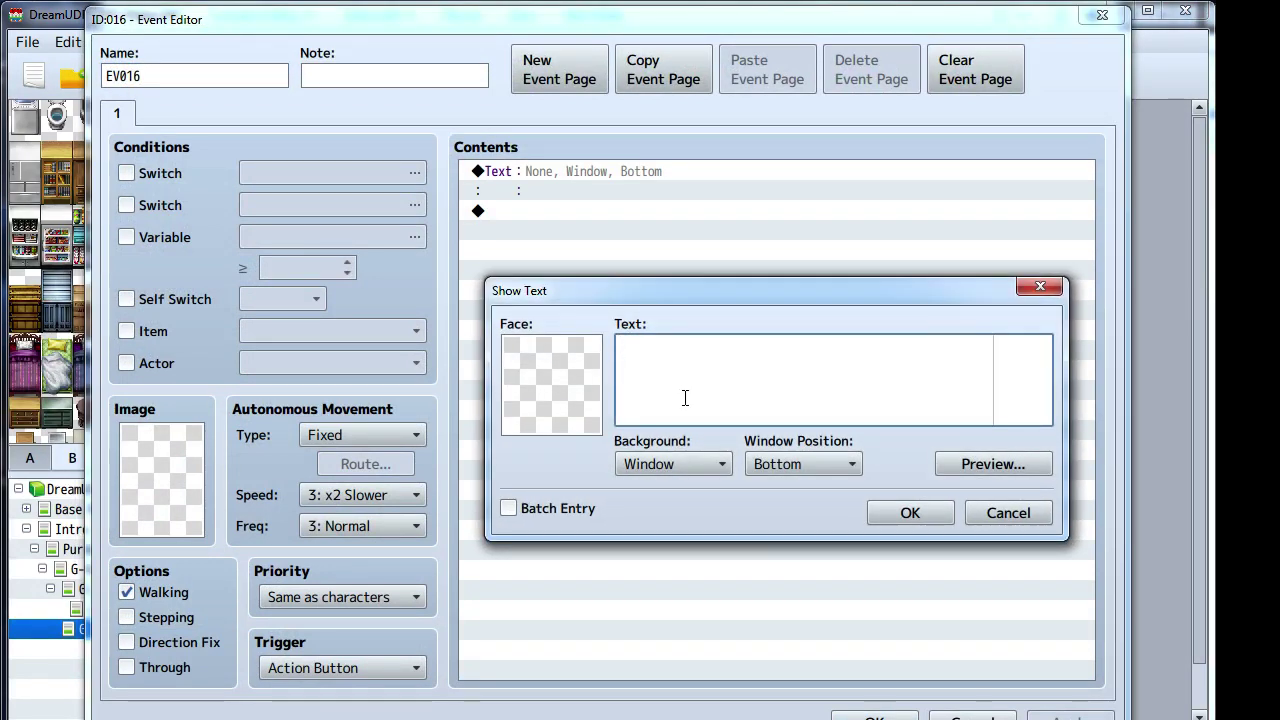
text(Huh, Youtube )
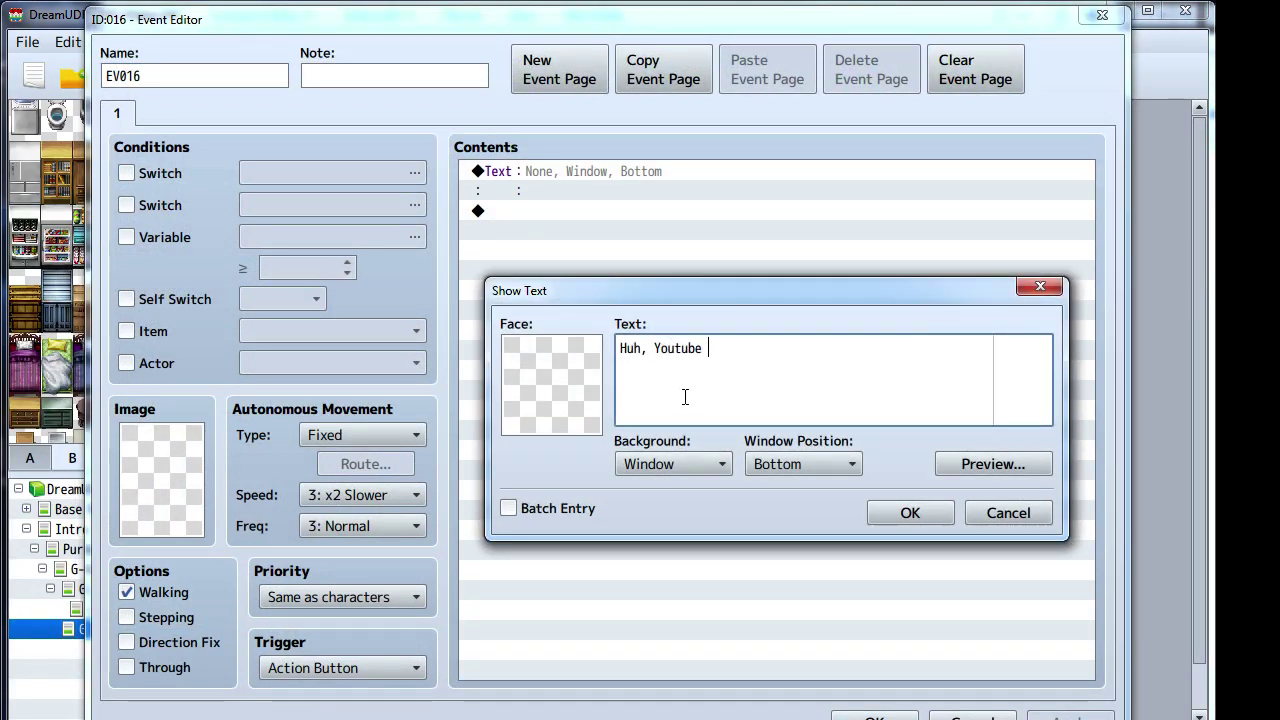
text(videos.)
click(883, 512)
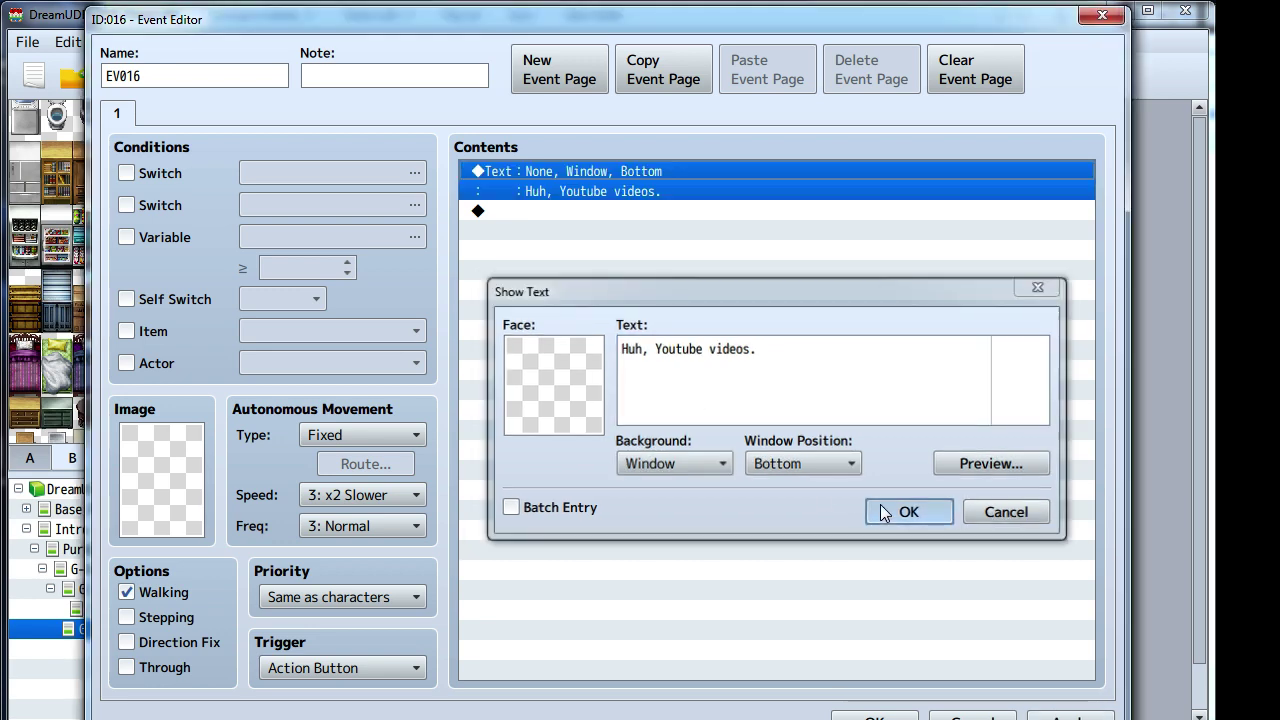
- Add a Show Balloon Icon command after the message, showing a Question balloon on the Player
double_click(543, 212)
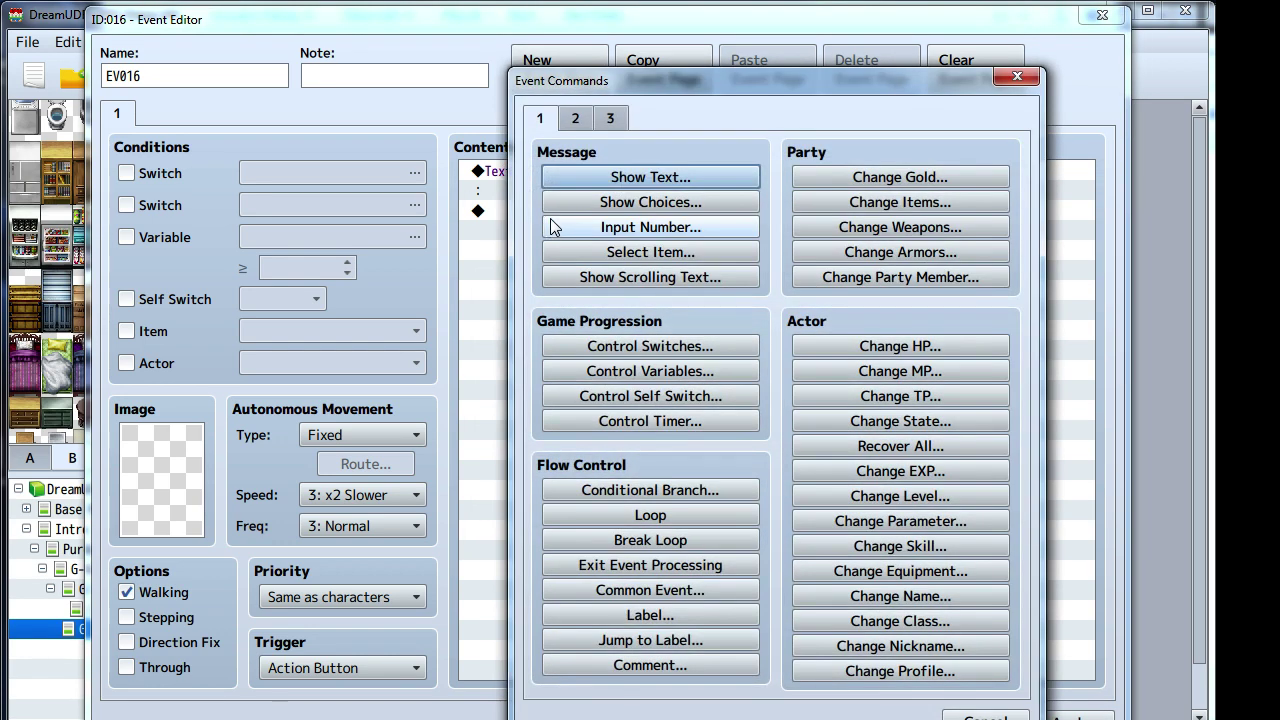
click(577, 120)
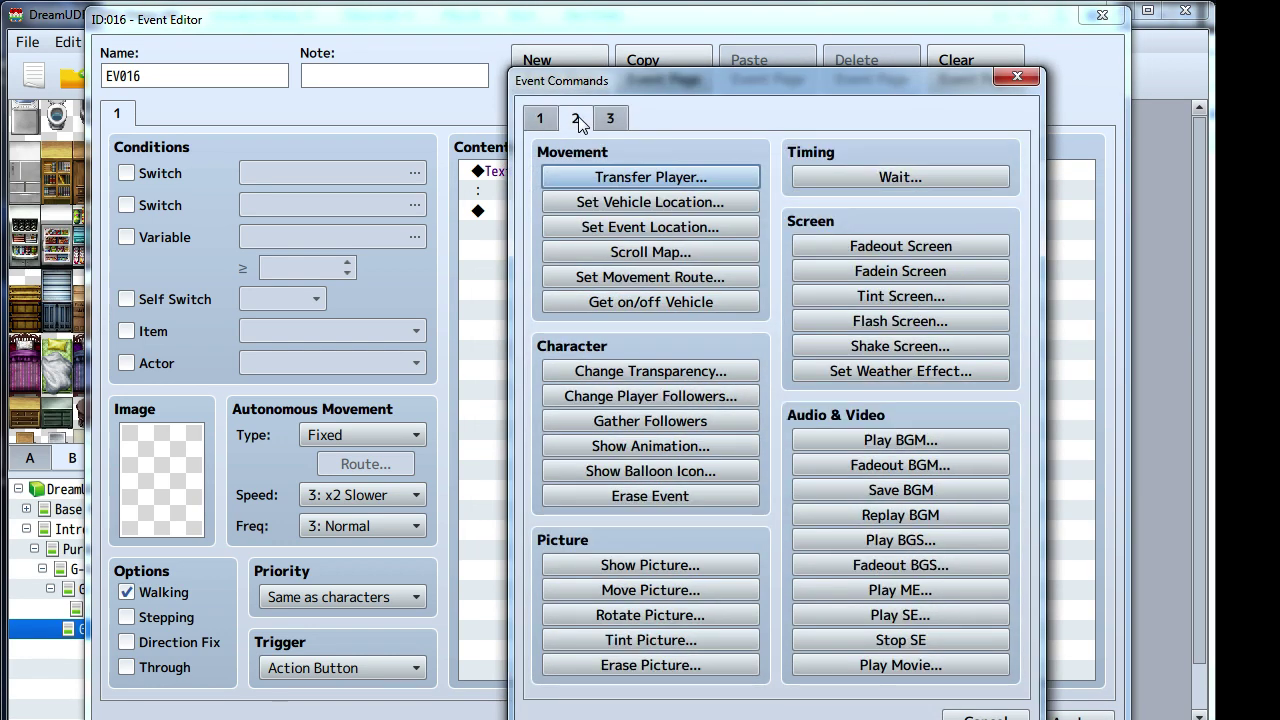
click(652, 471)
click(760, 426)
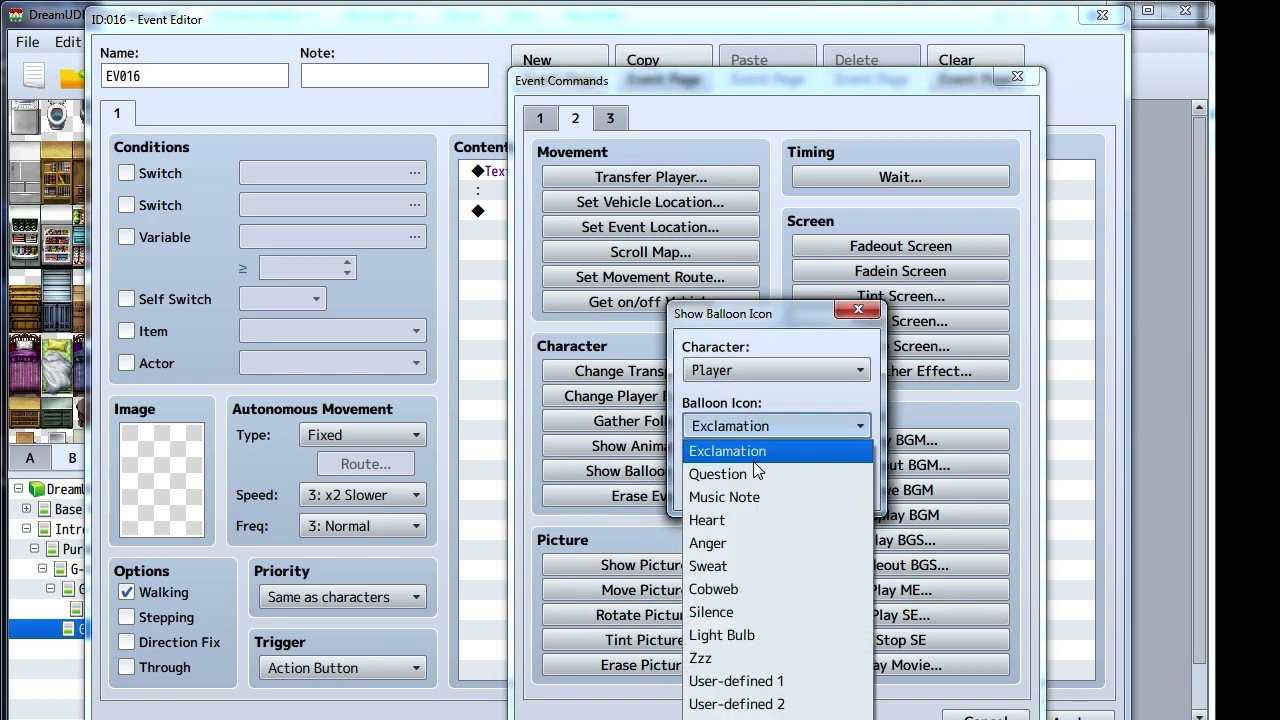
click(753, 473)
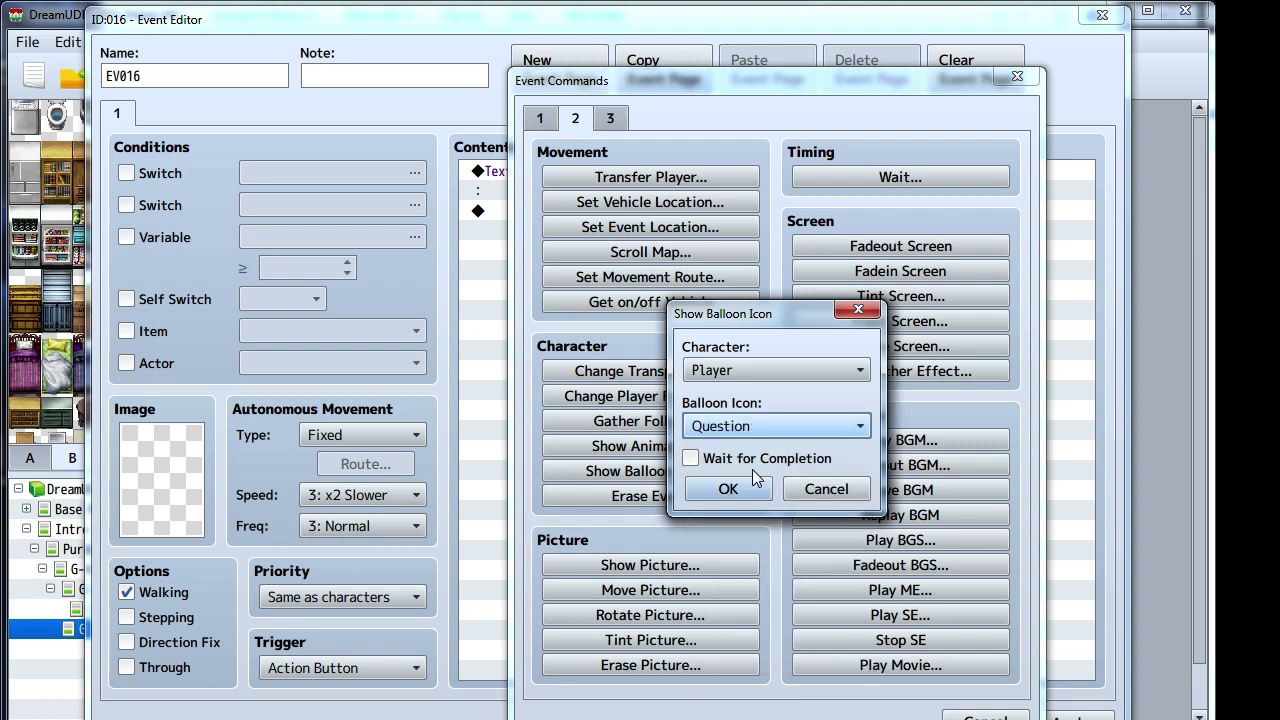
click(728, 489)
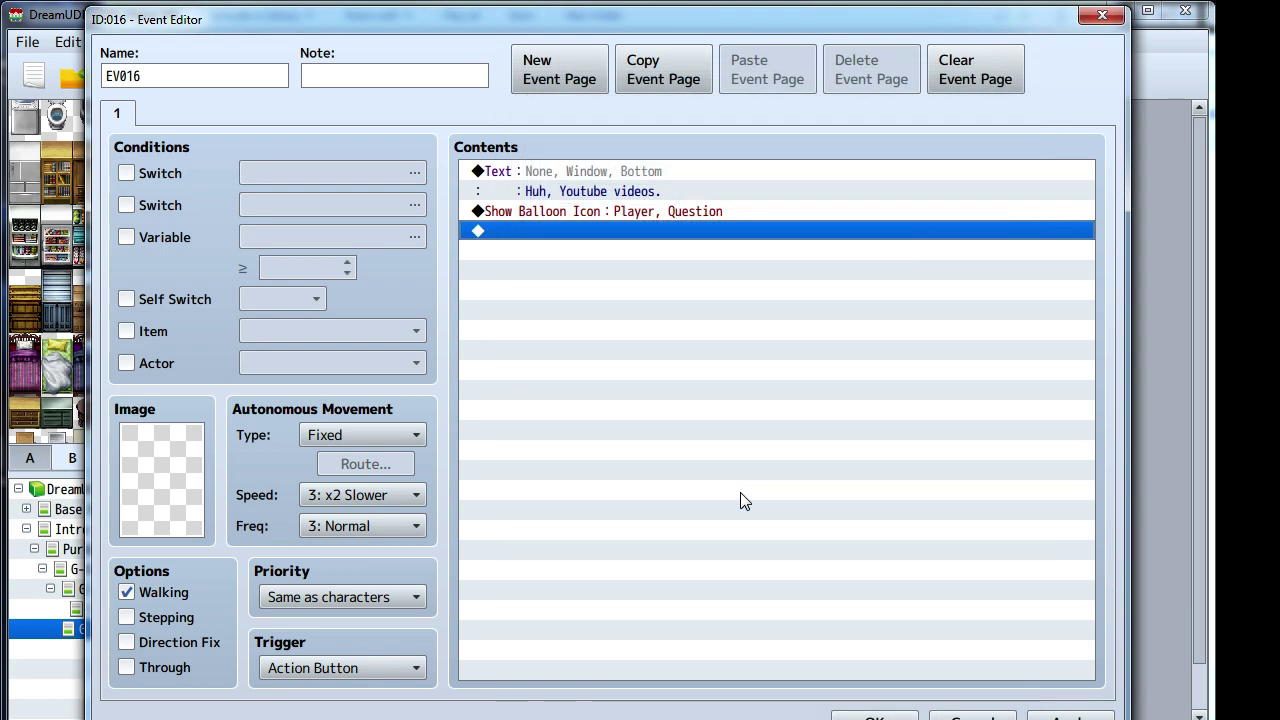
- Add a second Show Text command reading "...on corgis?" after the balloon icon and save the event
double_click(649, 330)
click(541, 119)
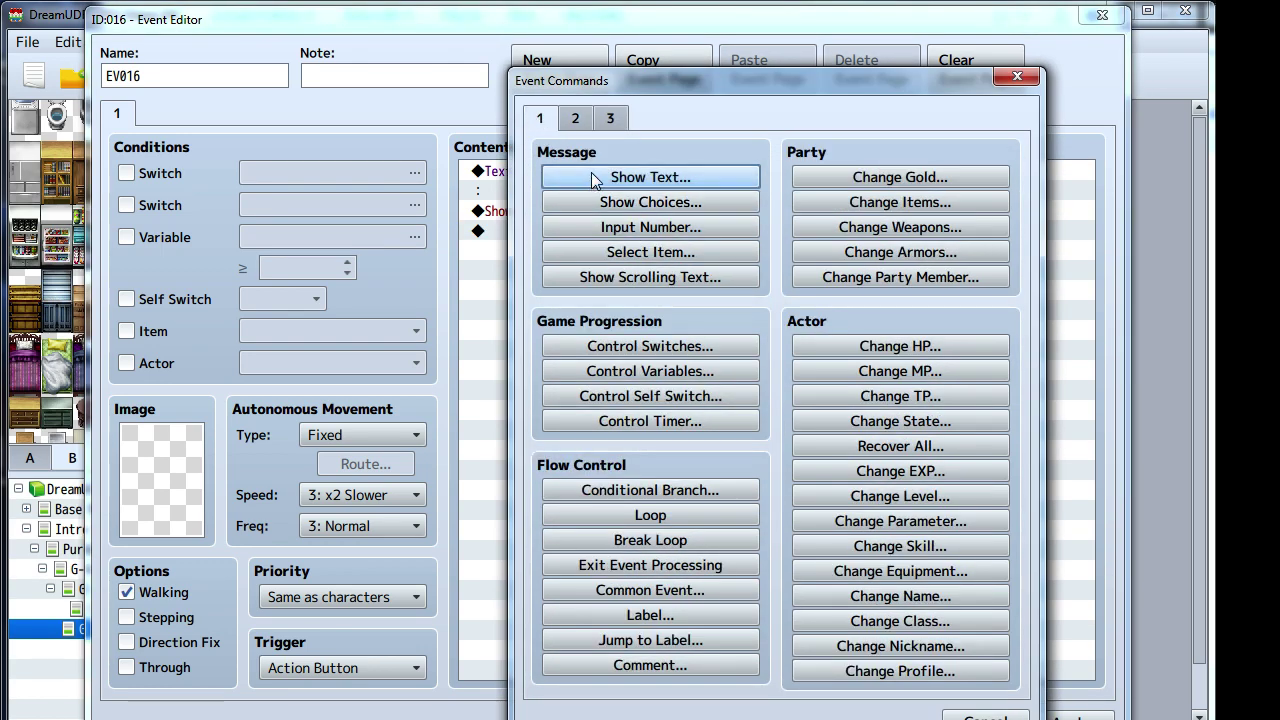
click(591, 175)
text(...on Corgis?)
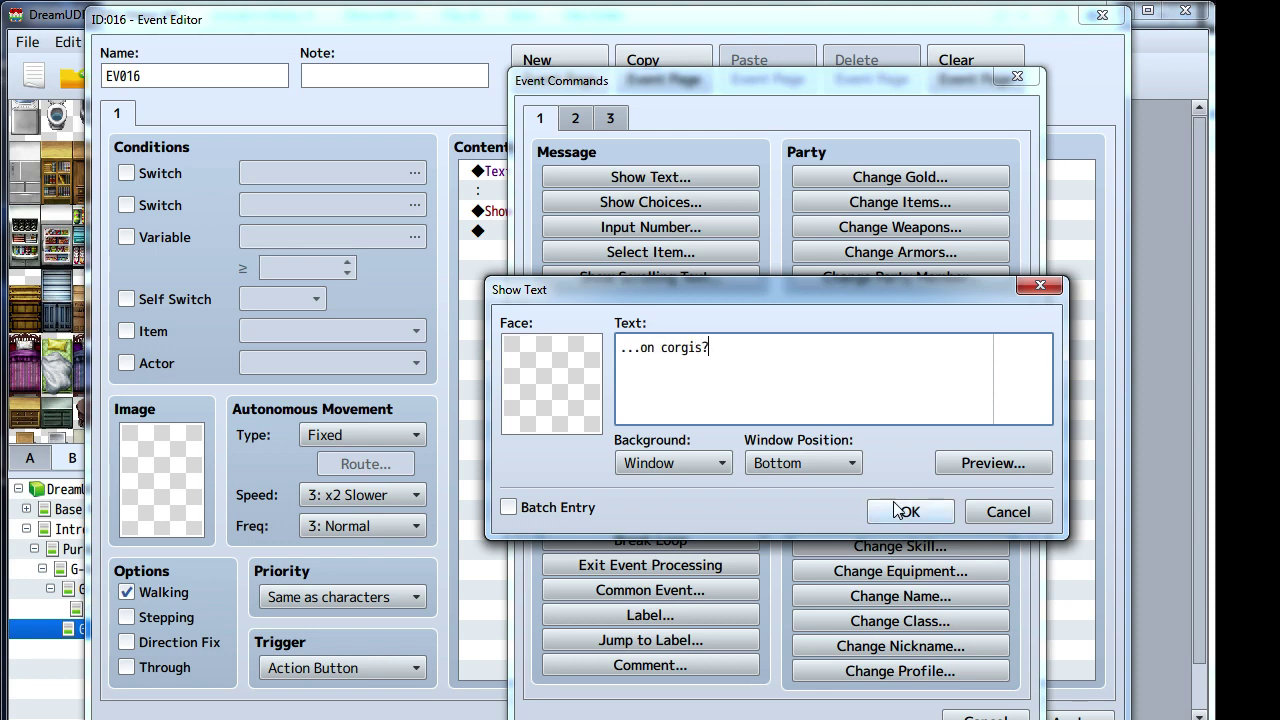
click(905, 511)
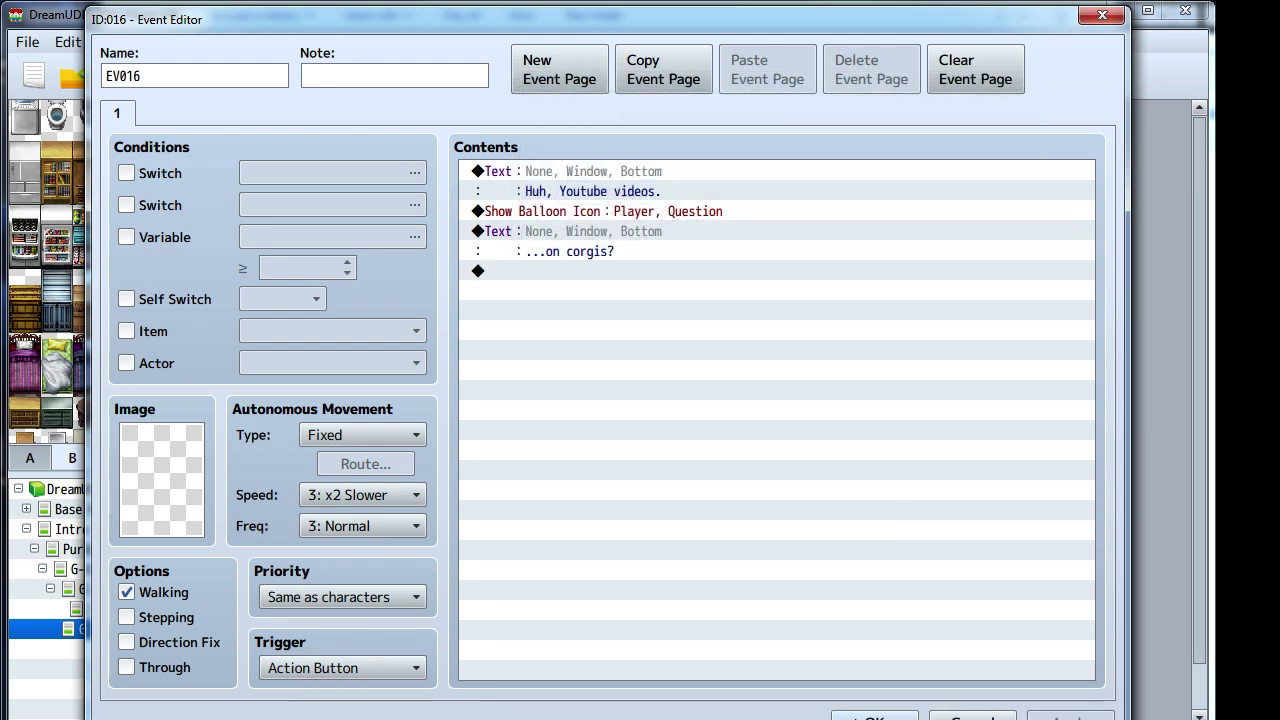
click(875, 716)
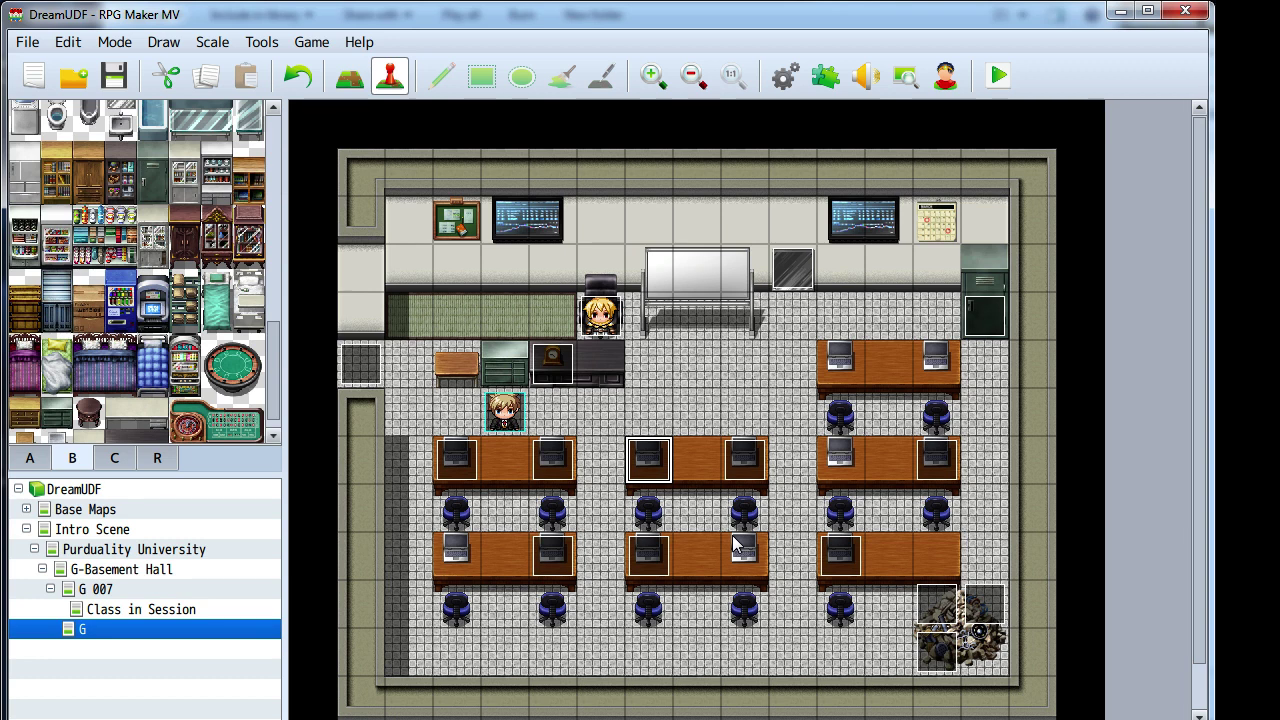
middle_click(614, 394)
middle_click(640, 326)
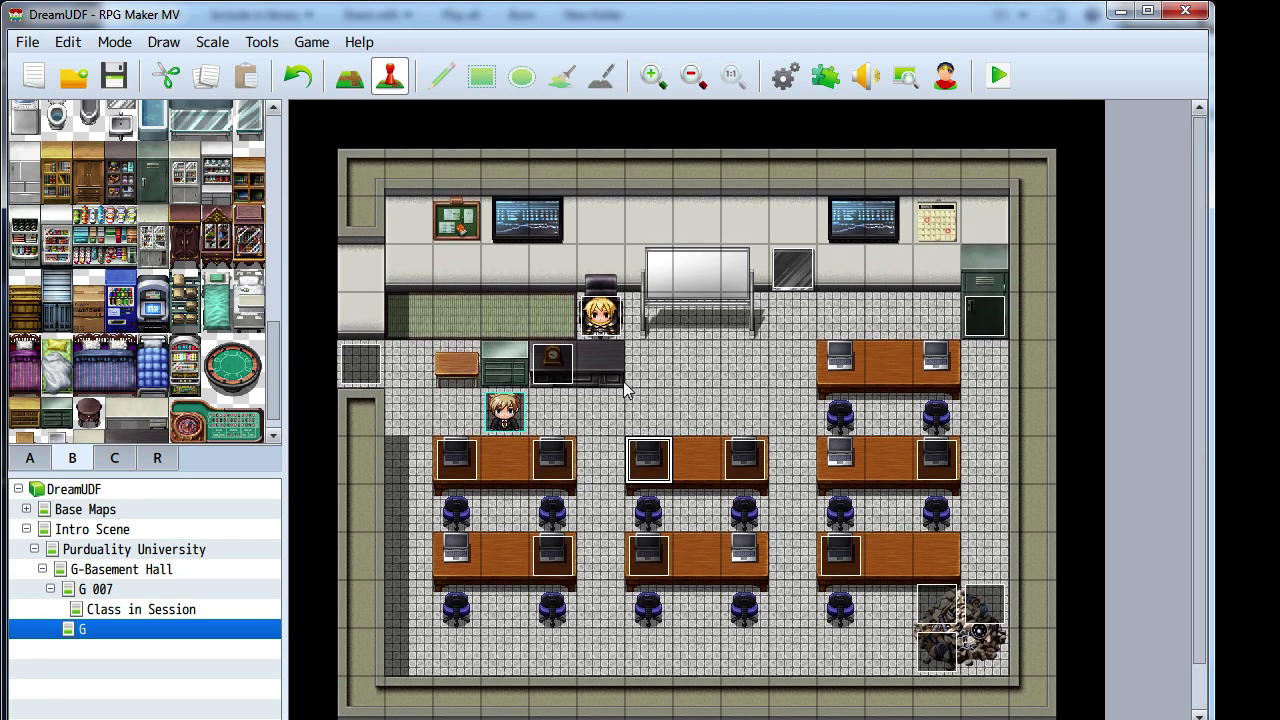
middle_click(671, 549)
middle_drag(671, 421, 675, 535)
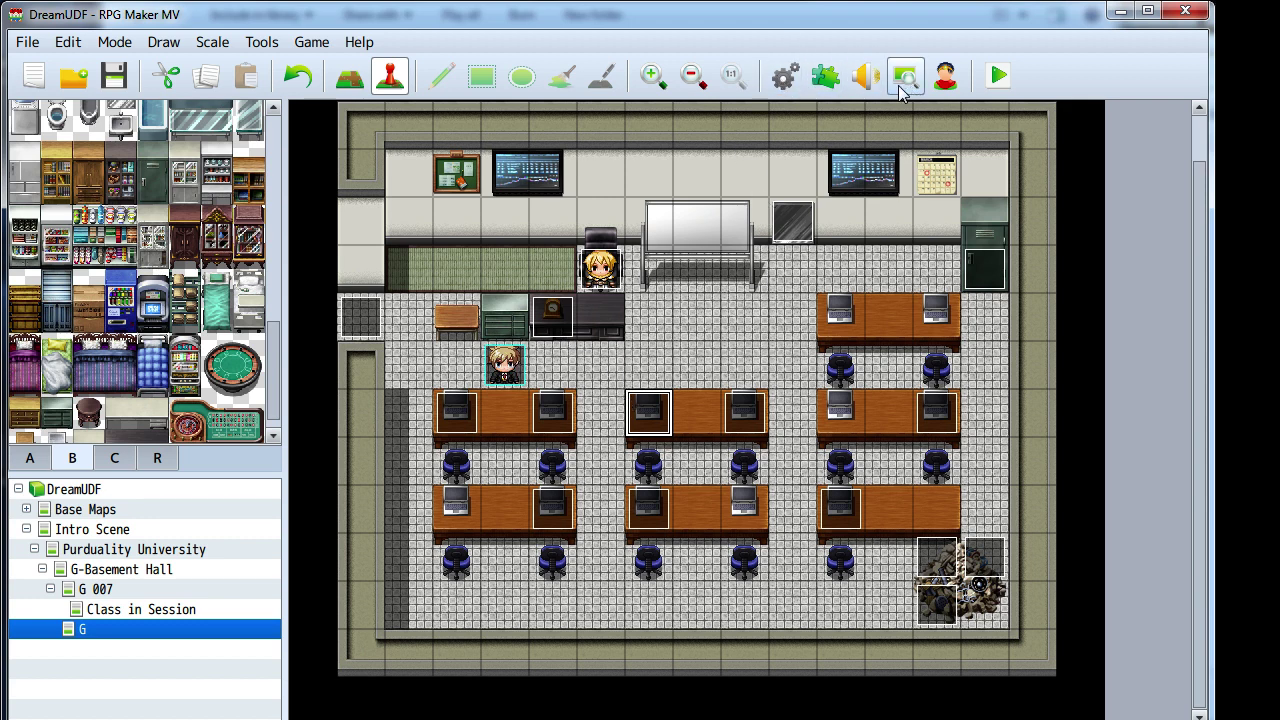
click(720, 322)
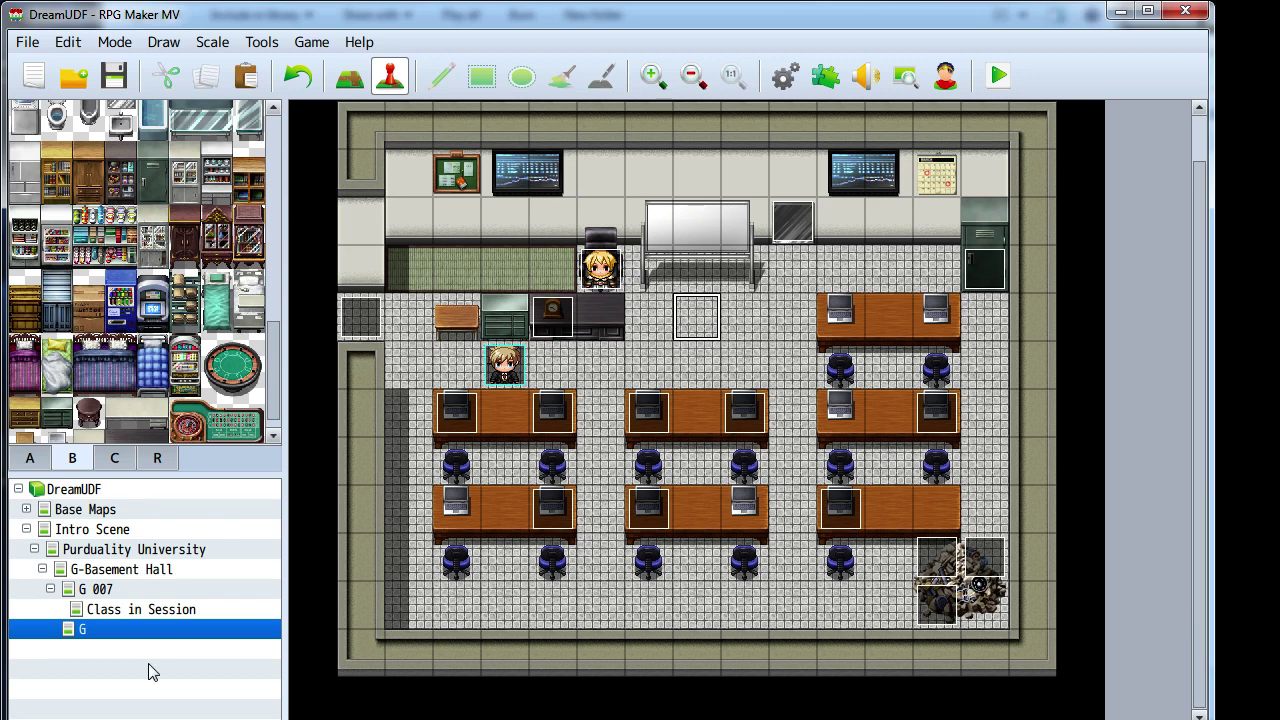
- Open the G 007 map and review the commands of the event in its upper left wall
click(101, 569)
click(100, 589)
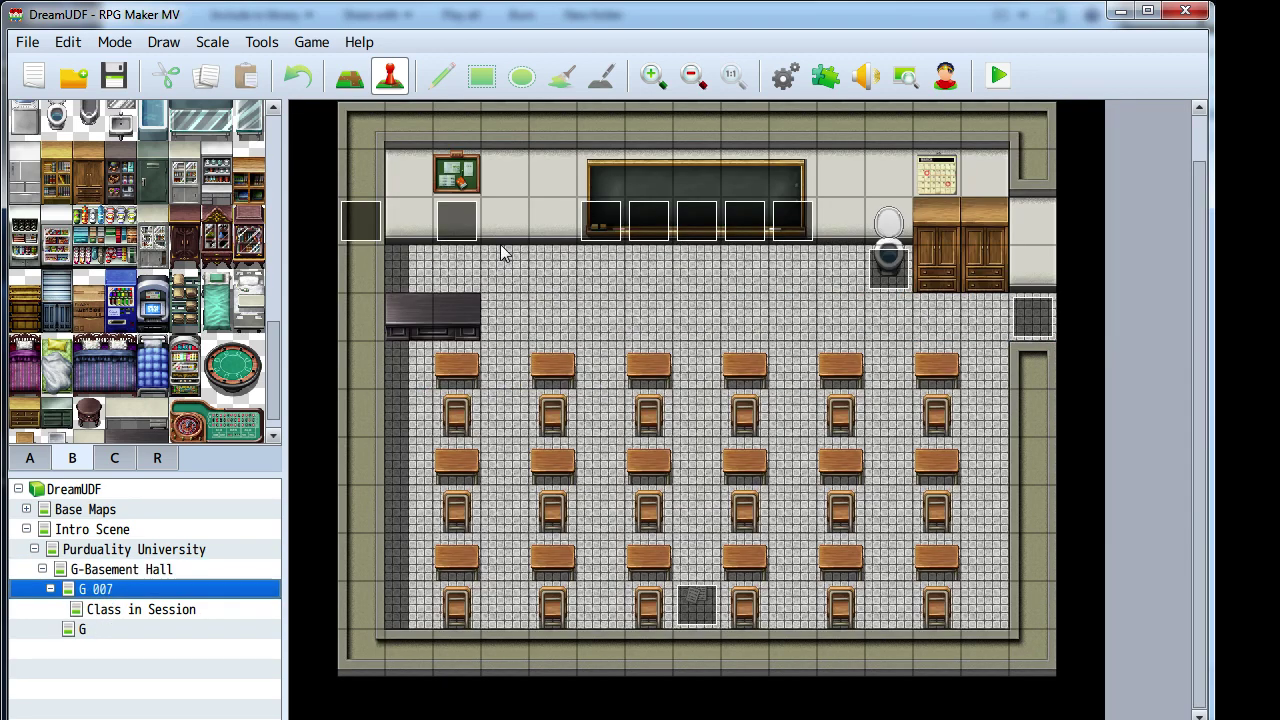
double_click(366, 226)
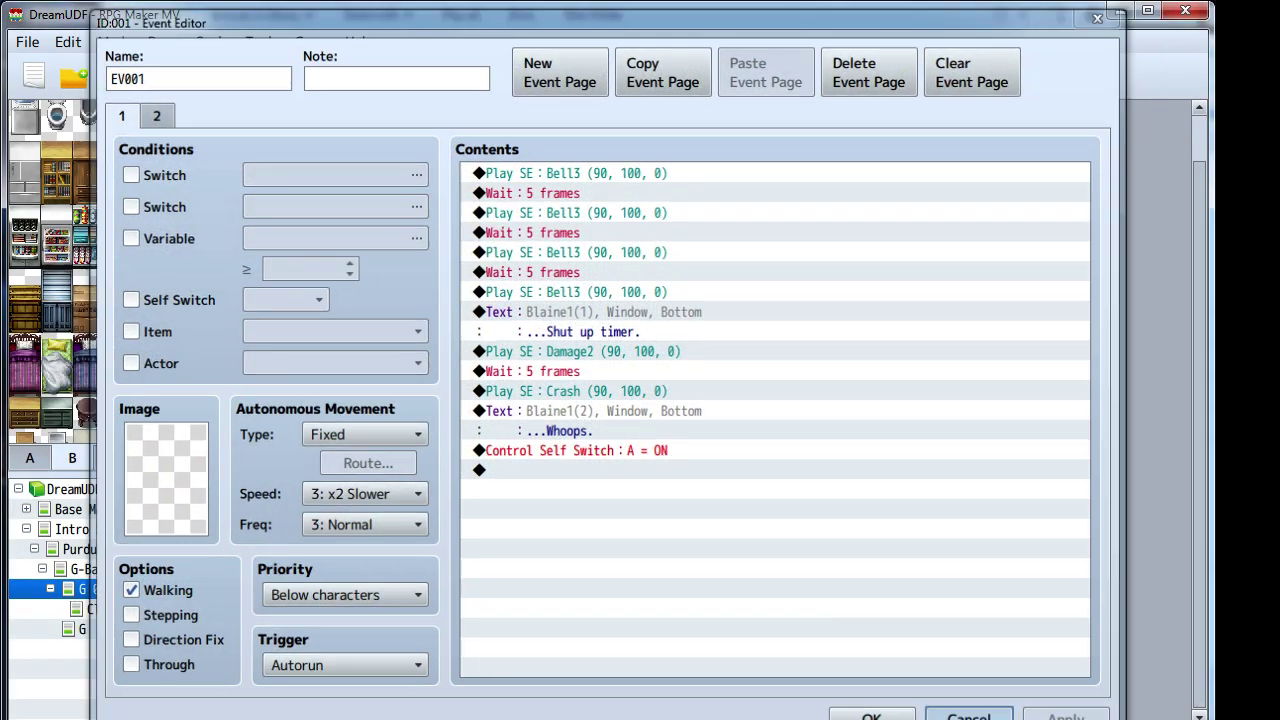
click(935, 712)
- Open the first message of the autorun event in the upper left wall of the Class in Session map for editing
click(140, 609)
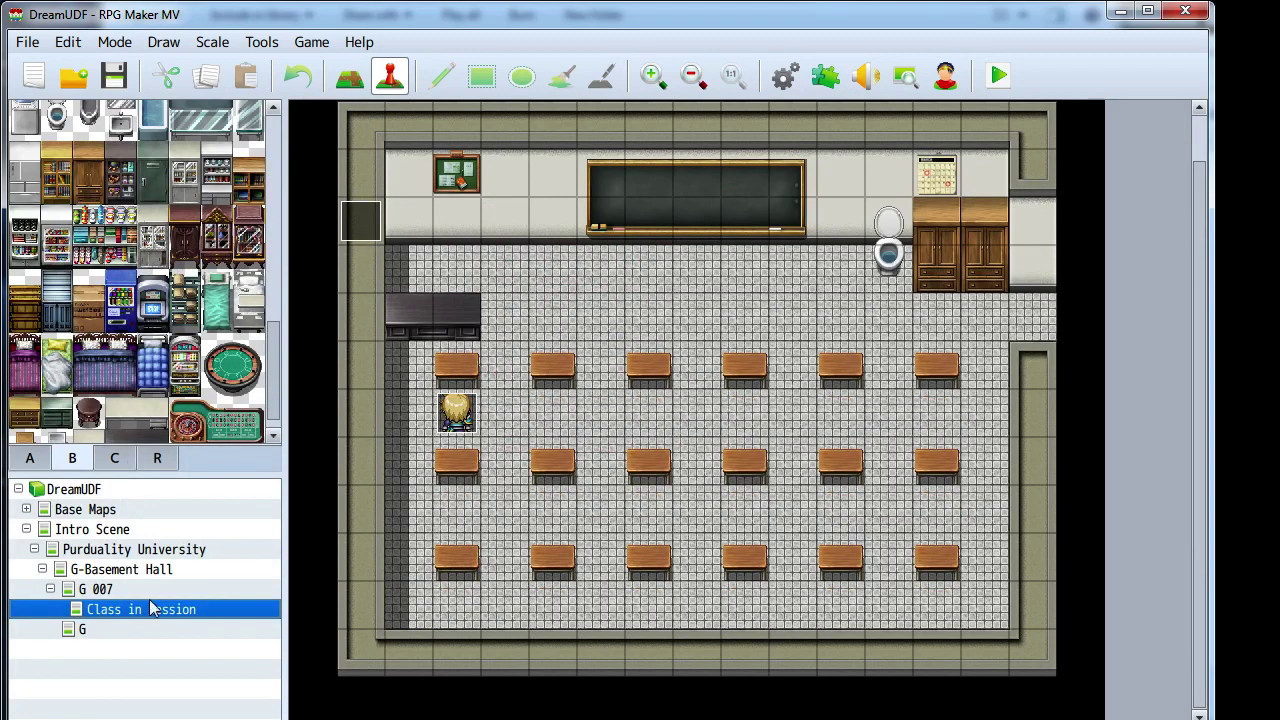
double_click(361, 221)
click(607, 174)
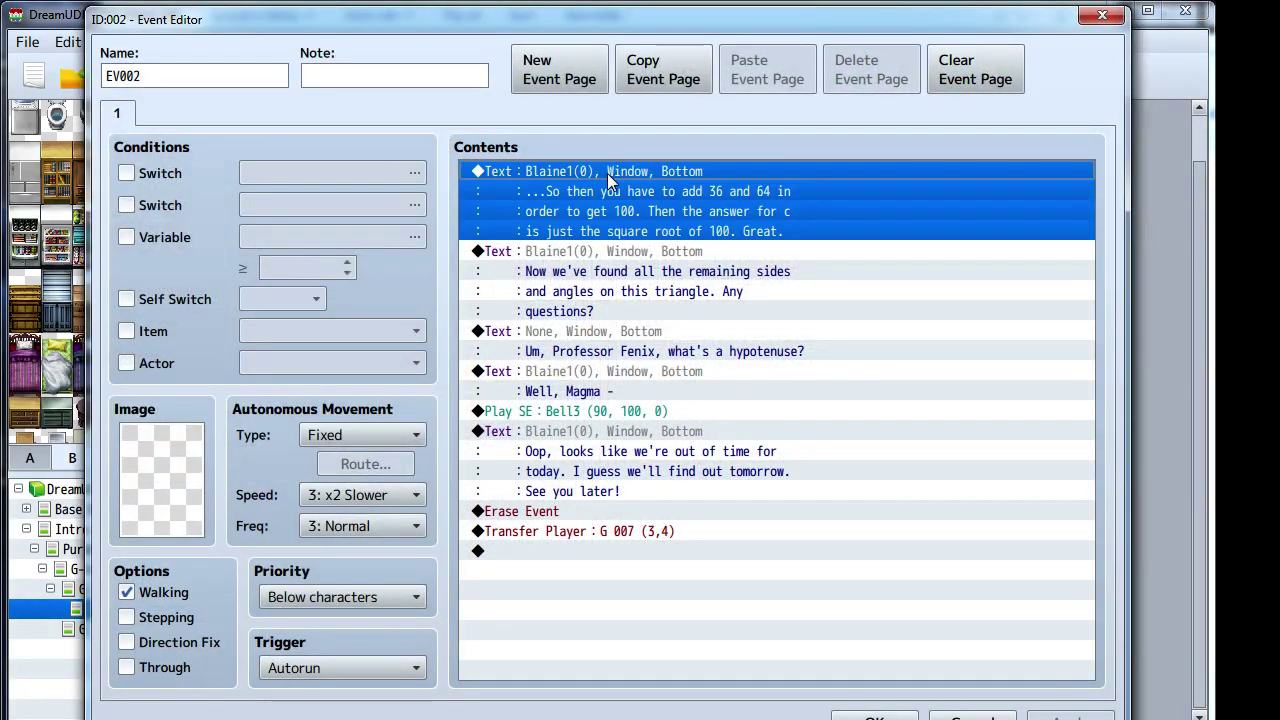
right_click(607, 174)
click(631, 215)
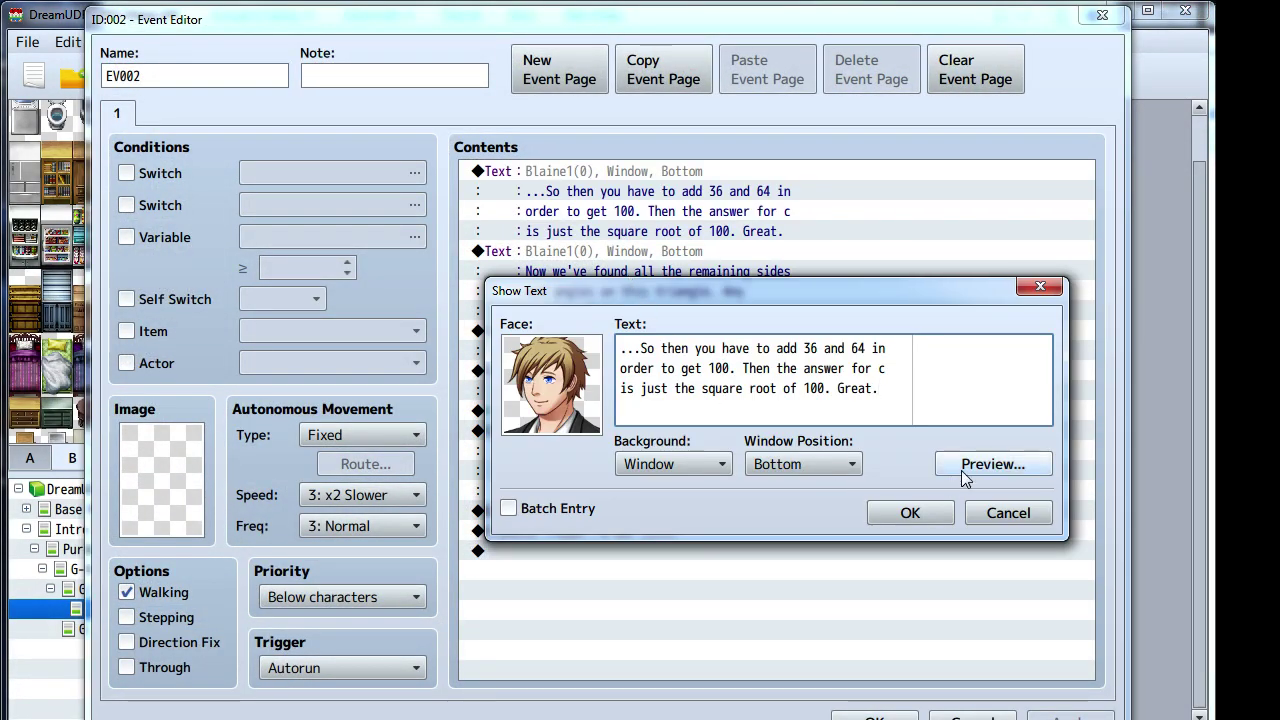
- Examine the message's background options, the list of text control characters and the message preview
click(703, 467)
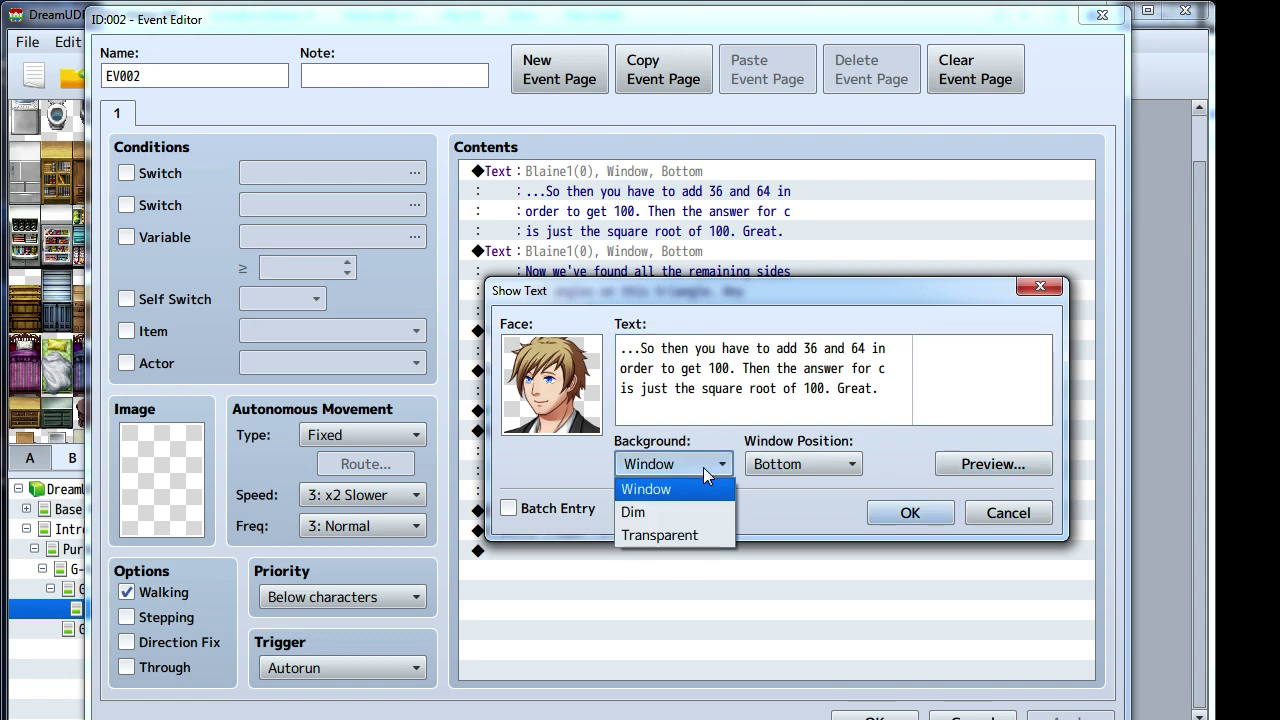
click(703, 467)
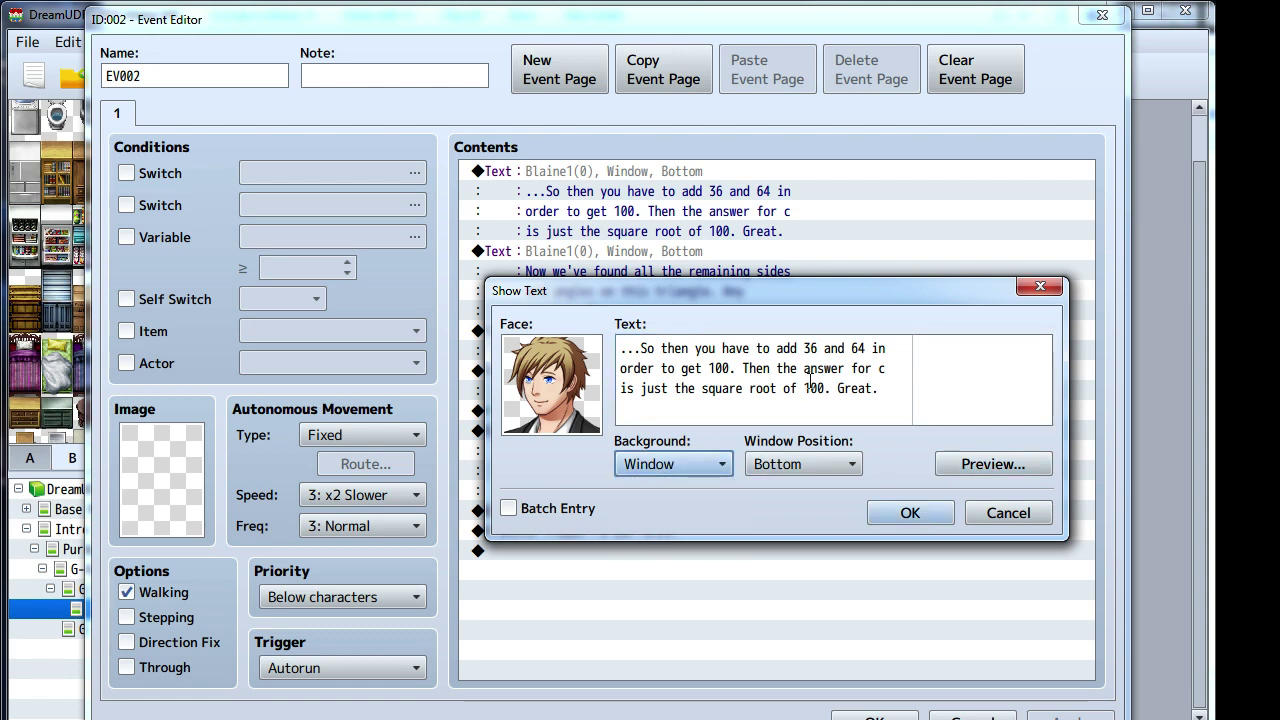
mouse_move(810, 378)
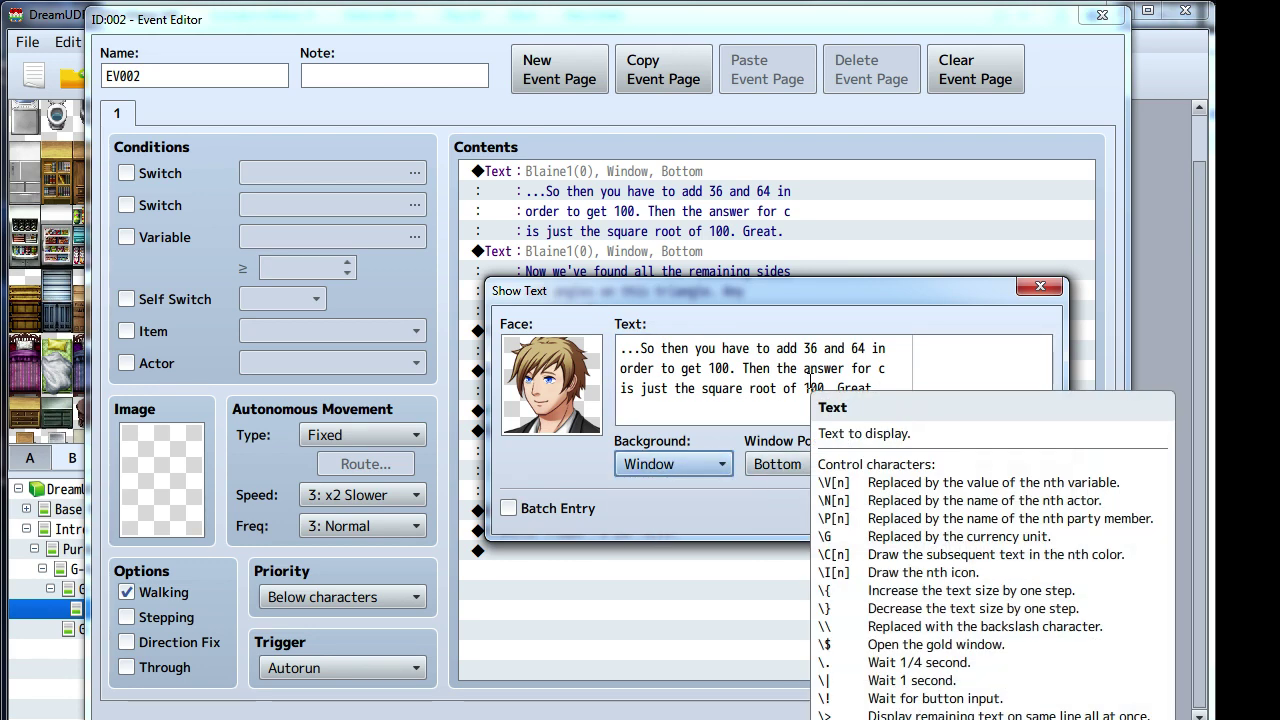
click(995, 463)
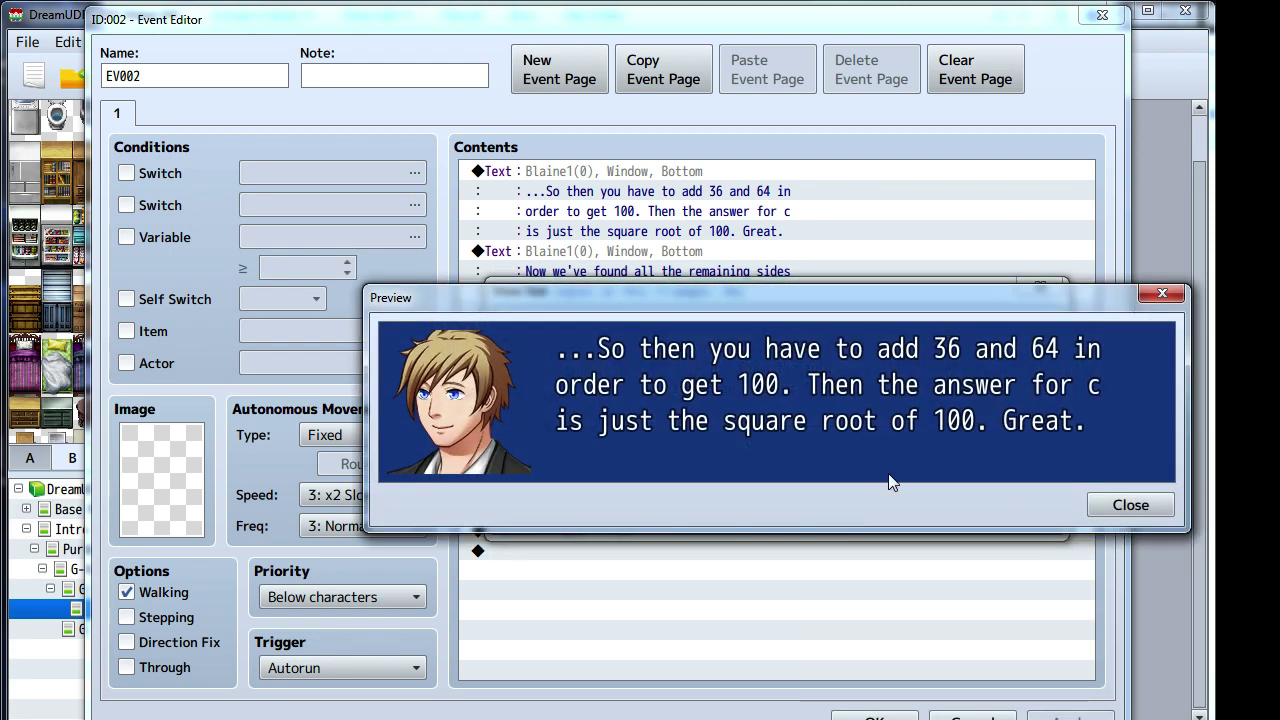
click(1100, 506)
mouse_move(855, 425)
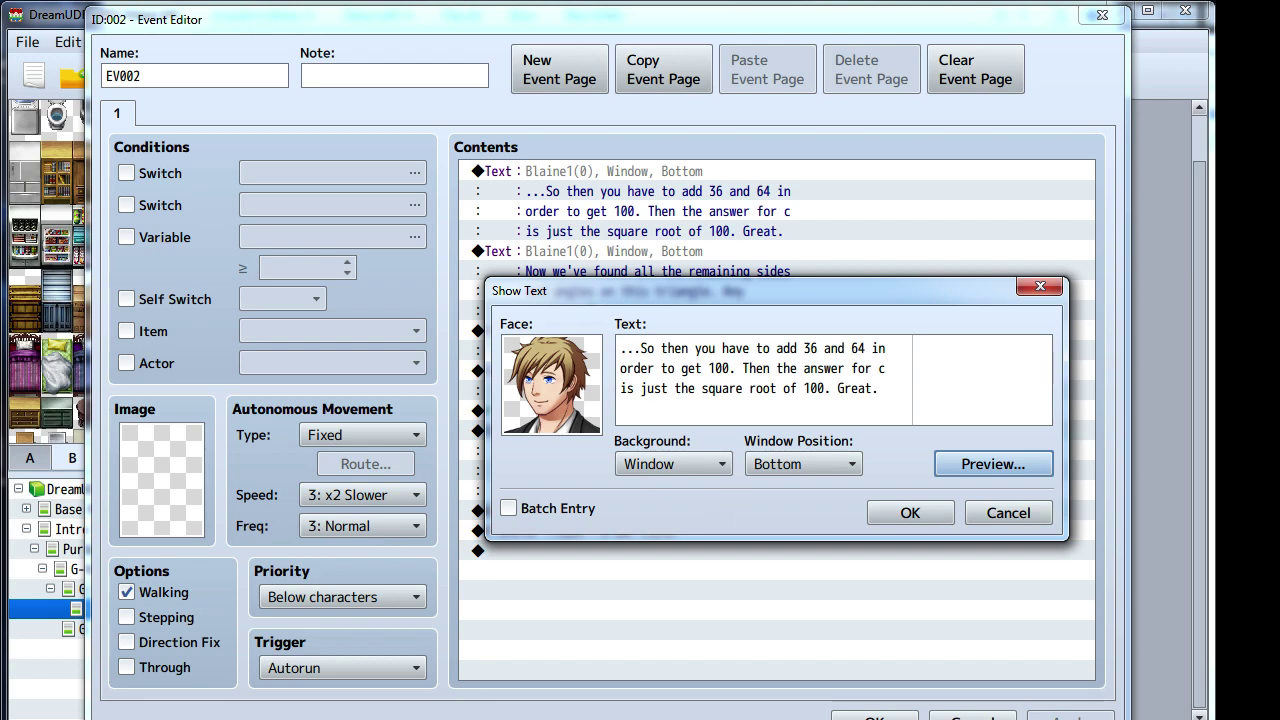
- Switch to the browser and open YouTube's "RPG Maker MV" search results in a new tab
key(alt+Tab)
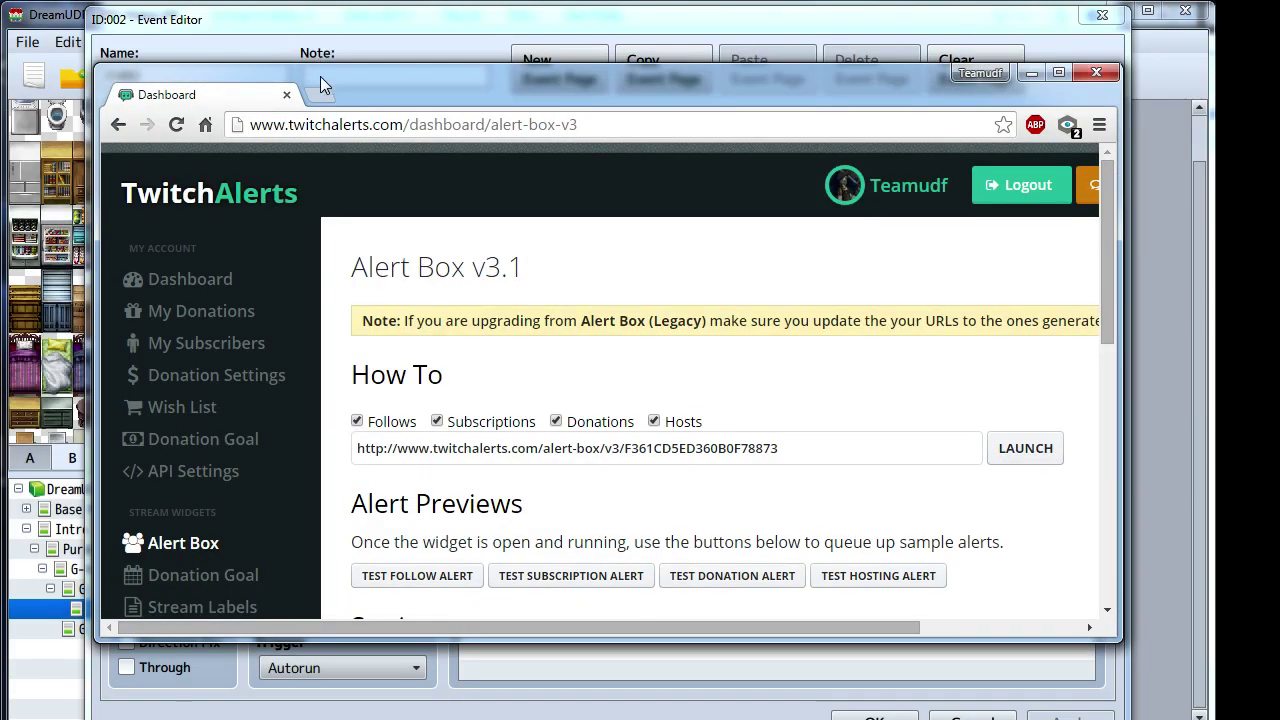
key(ctrl+t)
text(rpg maker)
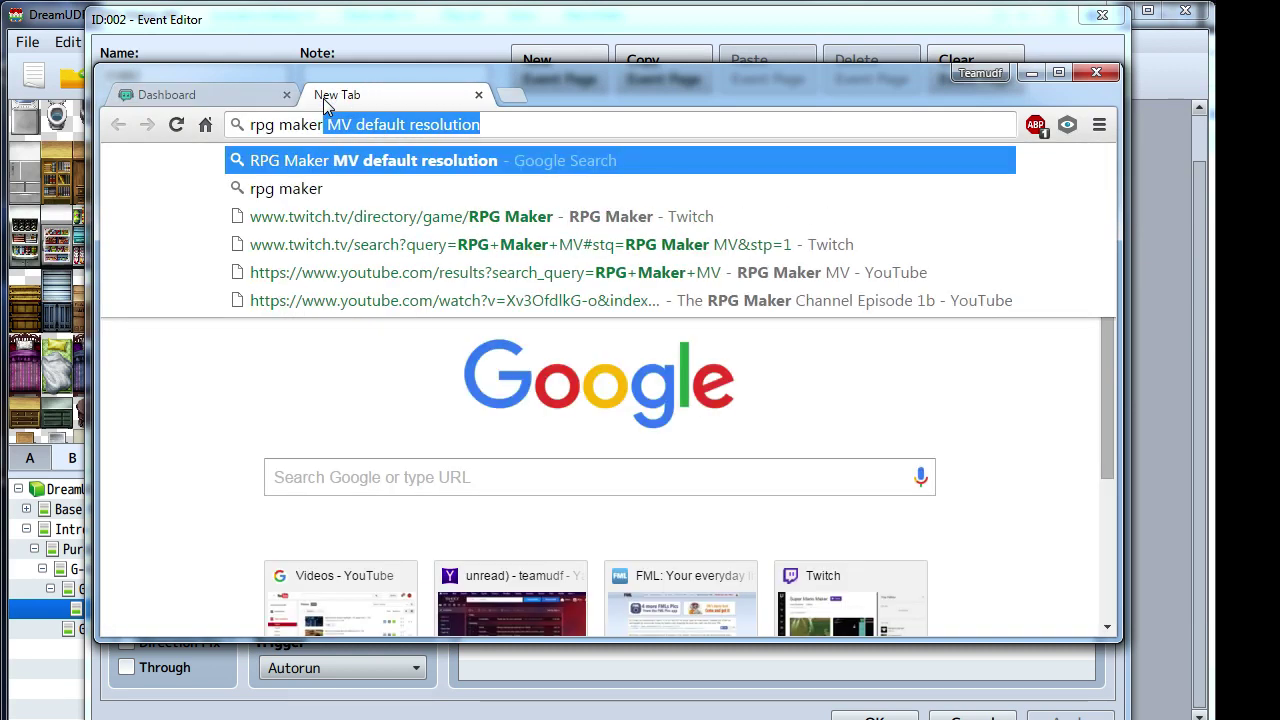
key(Down)
key(Down)
key(Down)
key(Down)
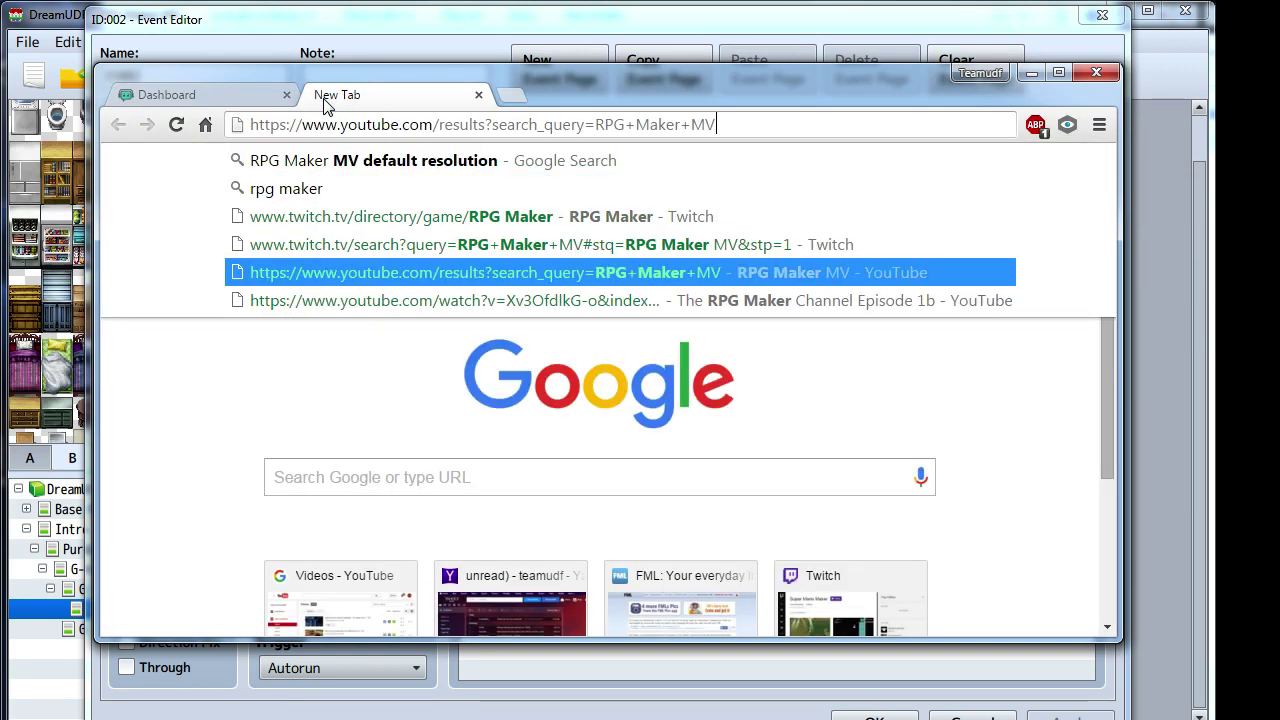
key(Return)
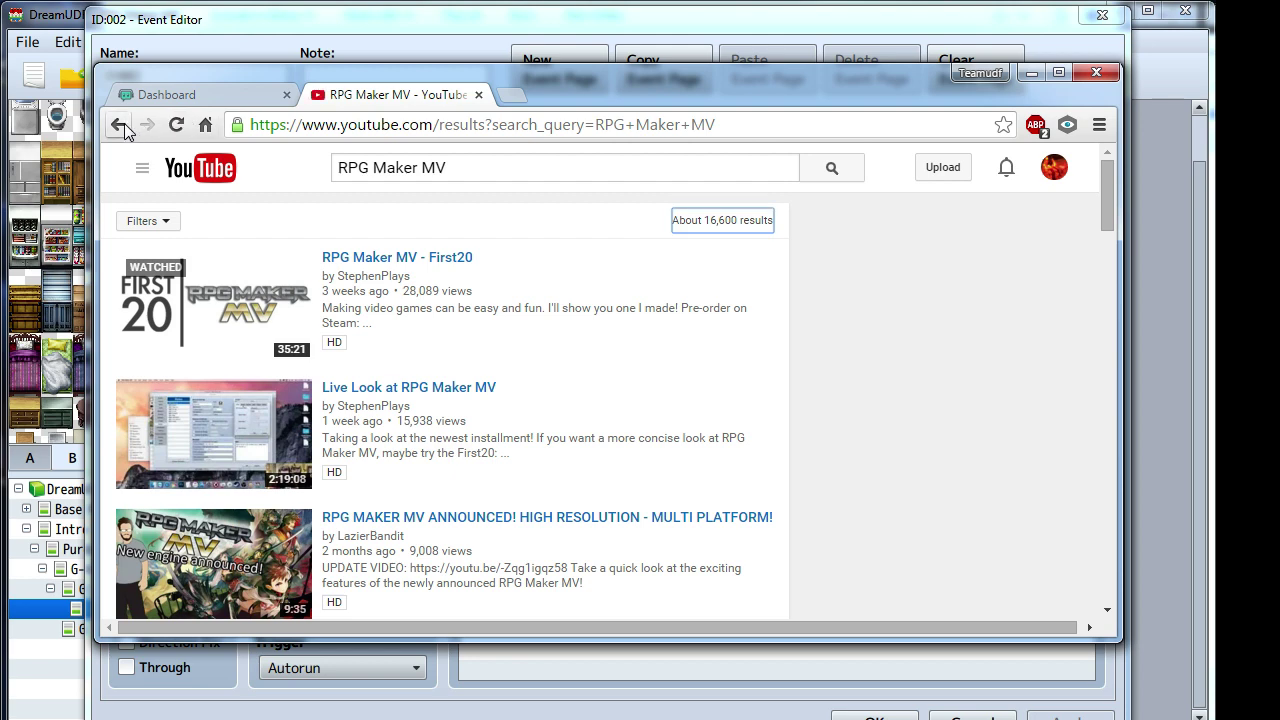
- Look up "rpg maker" again and open the YouTube video The RPG Maker Channel Episode 1b
click(272, 130)
text(rpg maker)
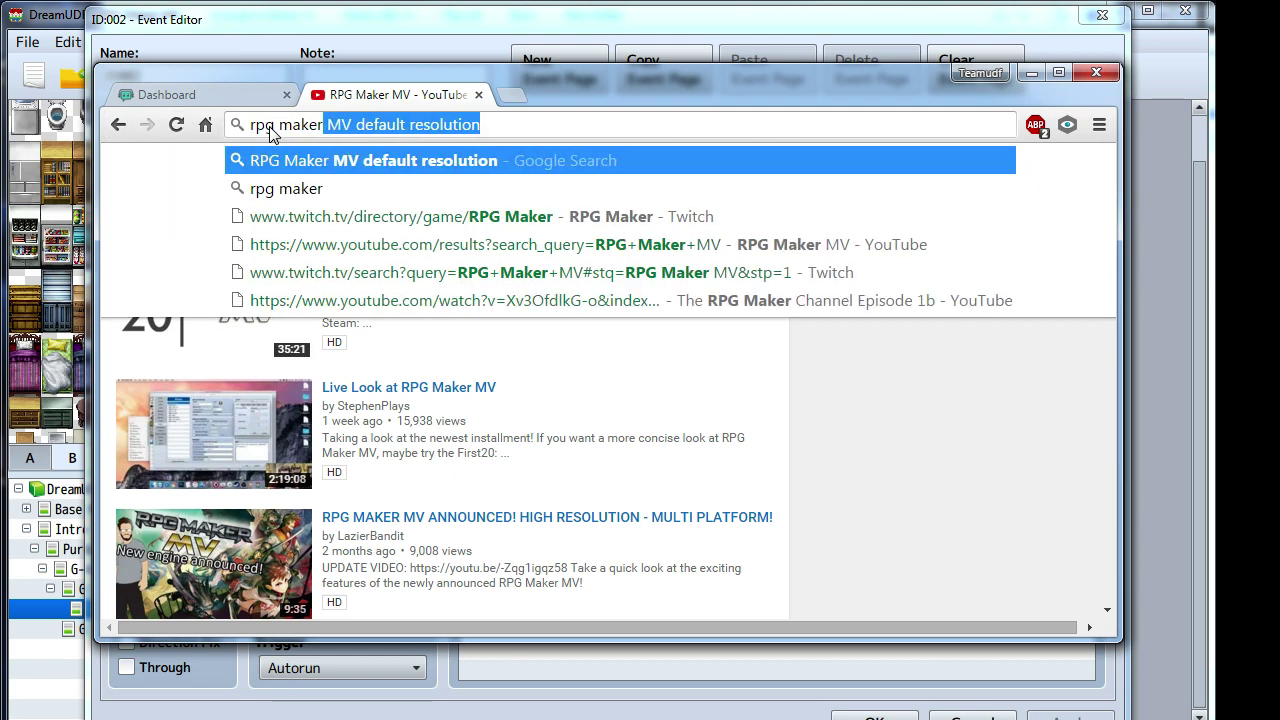
key(Down)
key(Down)
key(Down)
key(Down)
key(Down)
key(Return)
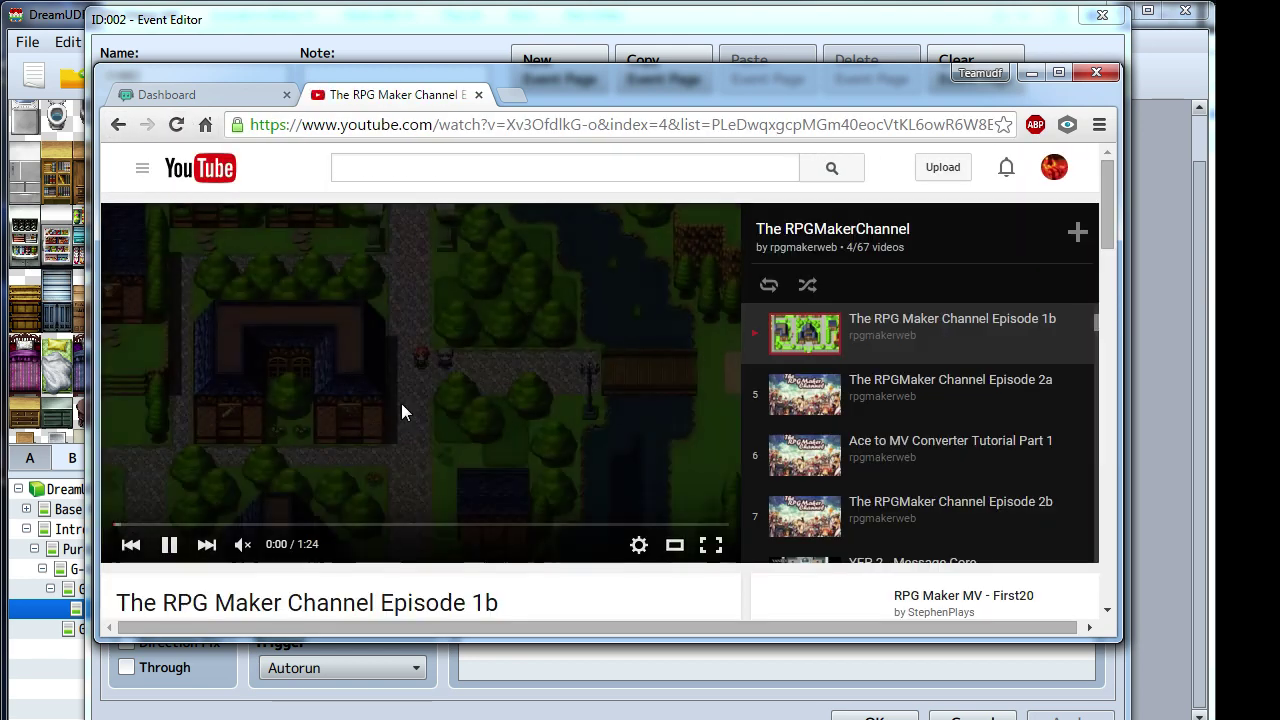
- Find the YEP.2 - Message Core video in The RPGMakerChannel playlist and open it
scroll(893, 388, down, 6)
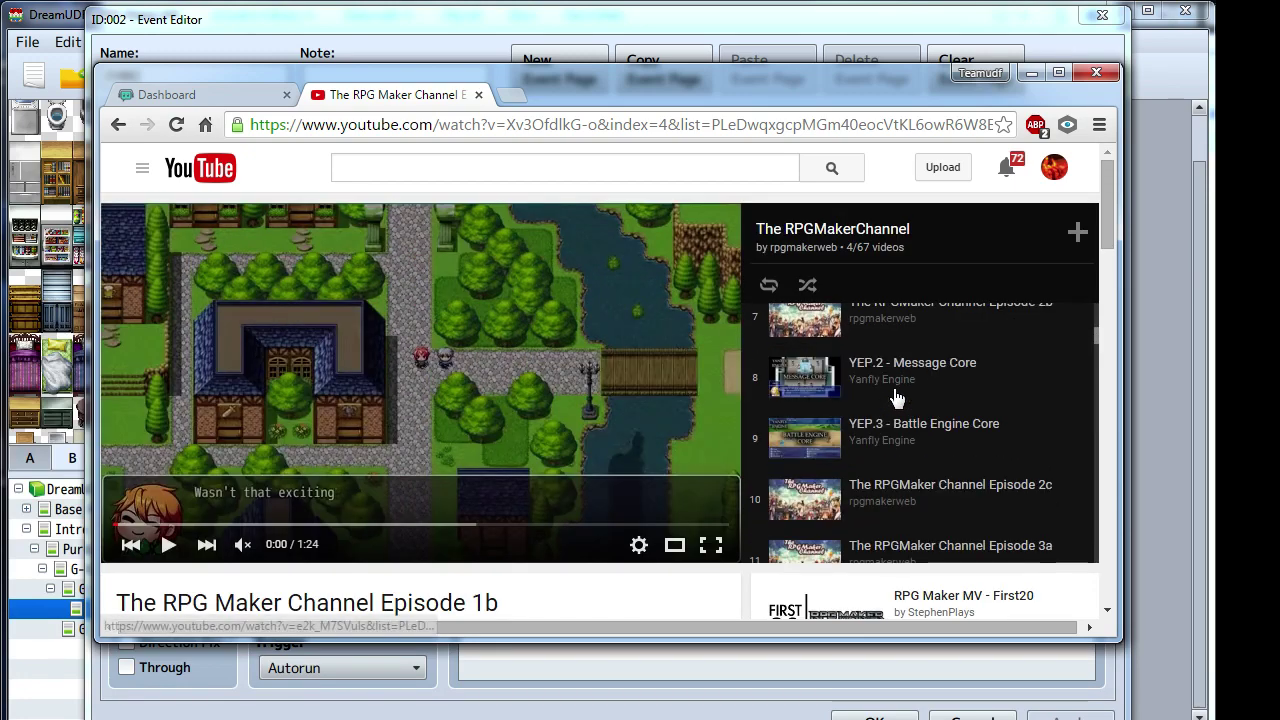
scroll(893, 390, down, 3)
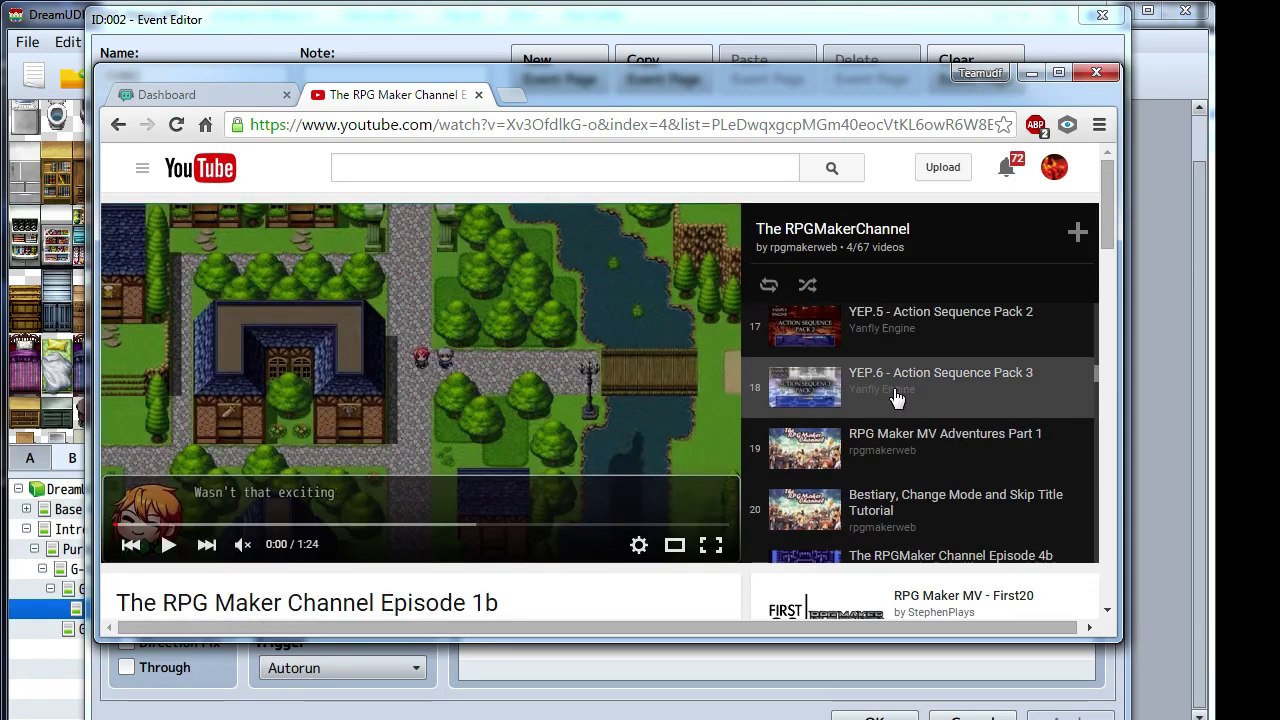
scroll(893, 392, down, 1)
scroll(893, 392, up, 5)
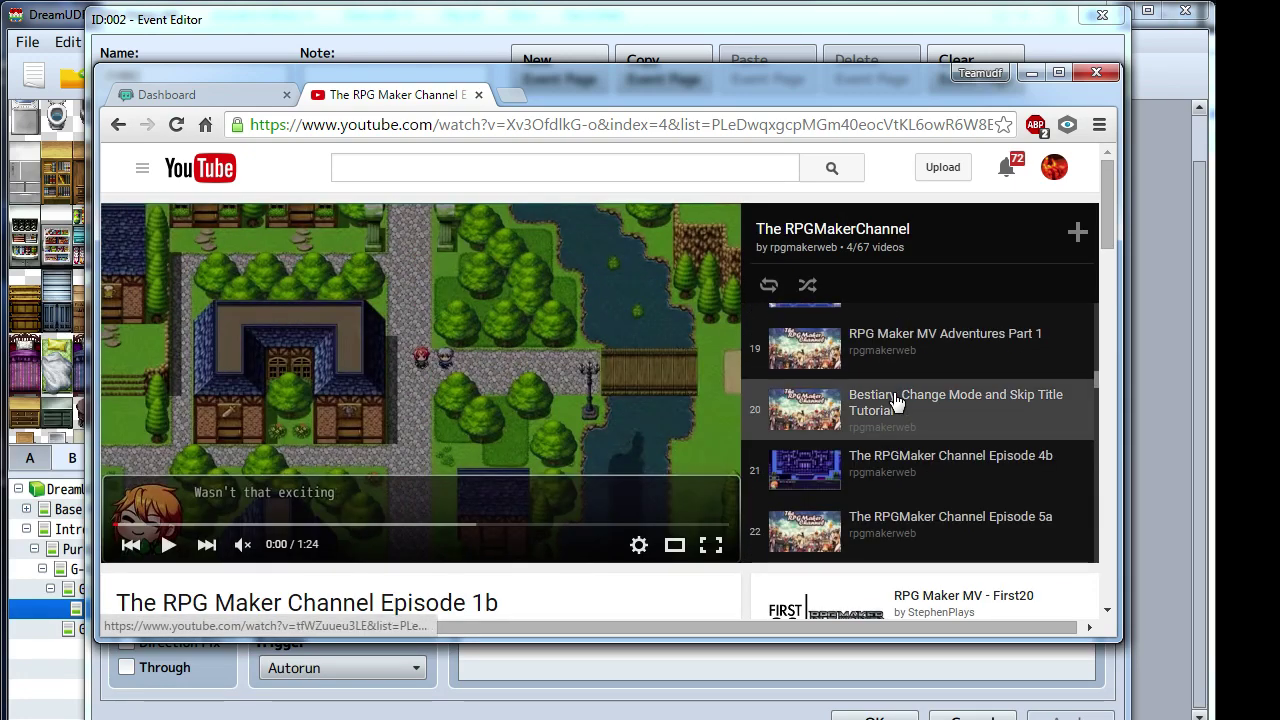
scroll(896, 400, up, 3)
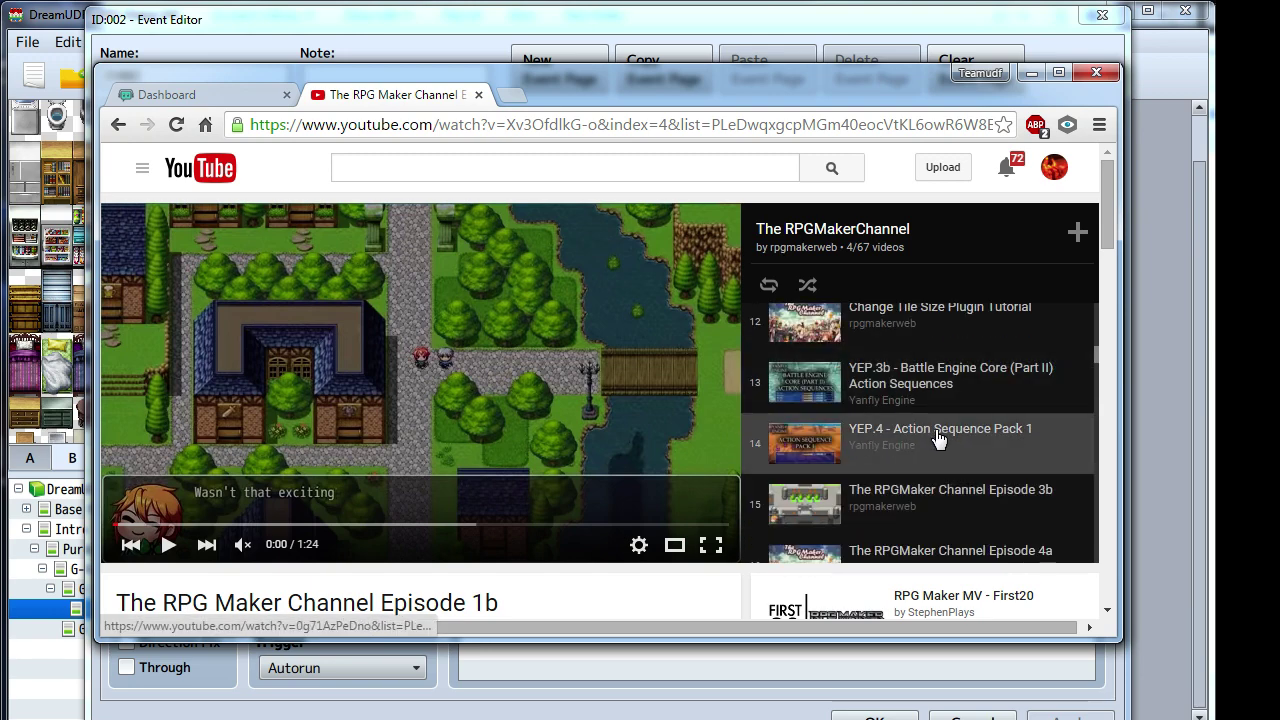
scroll(950, 438, up, 4)
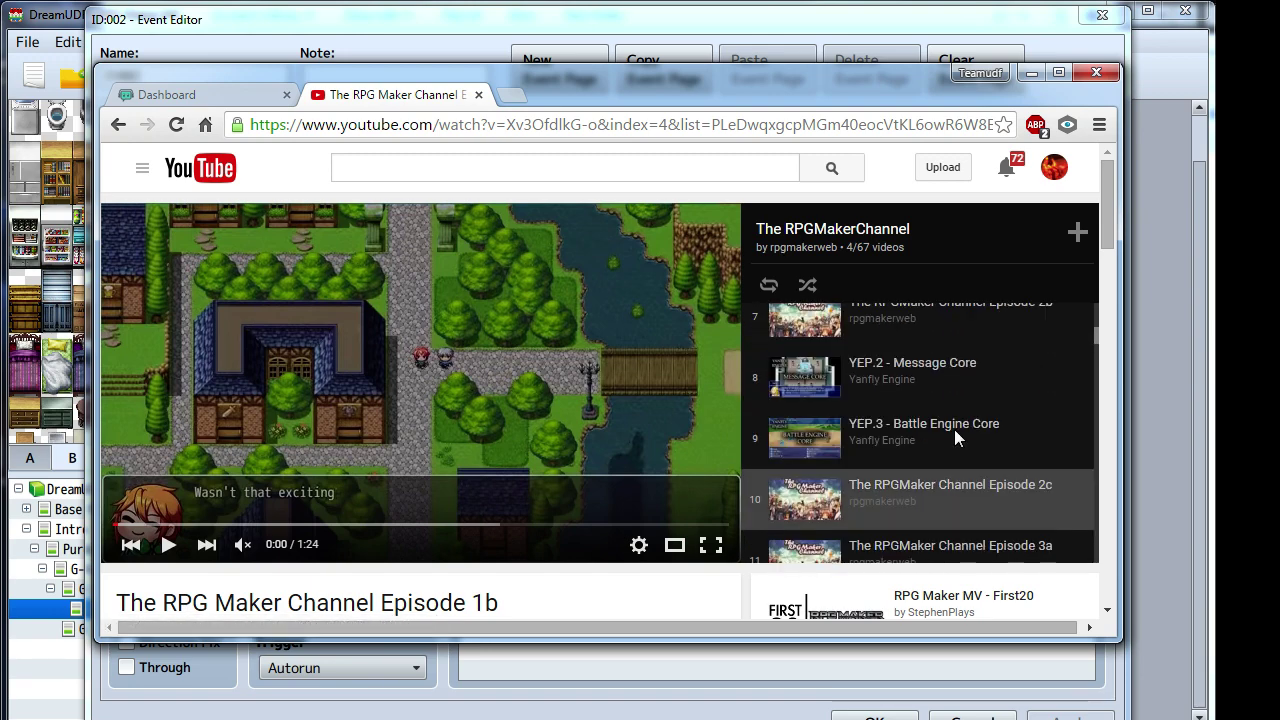
click(930, 386)
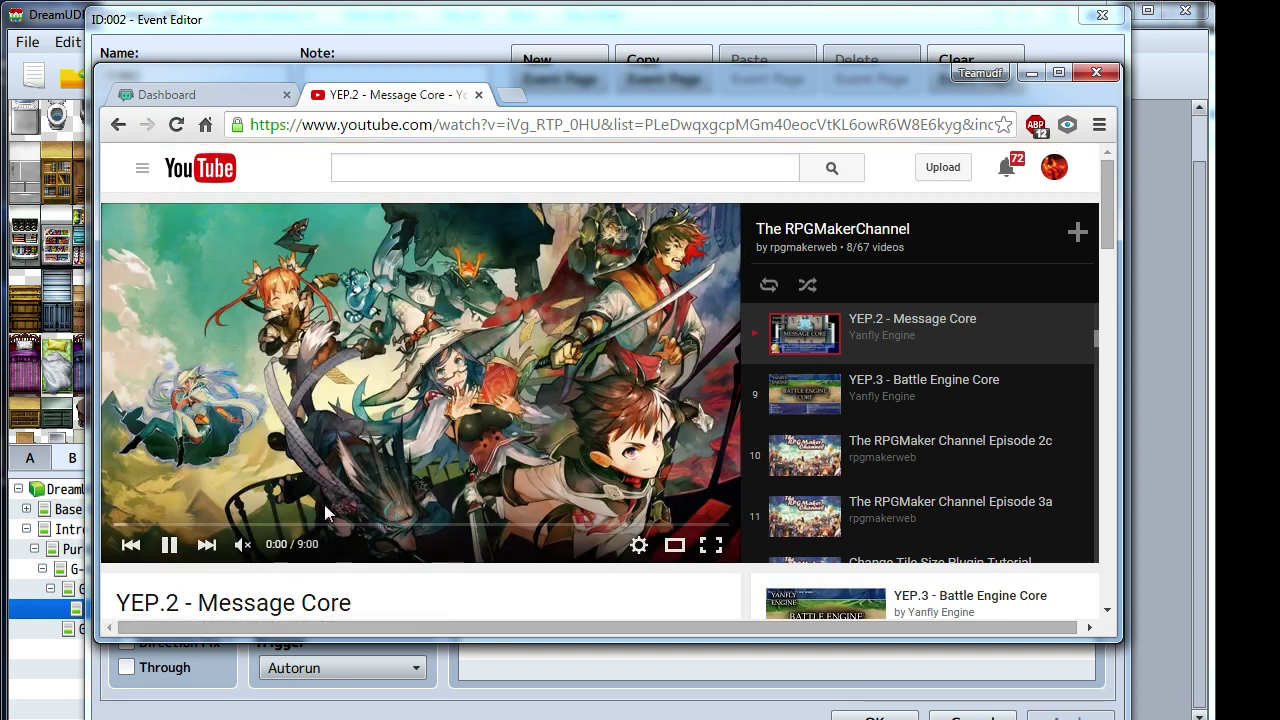
- Skim the Message Core video for the Name Box Window explanation and pause it at the name text code
click(317, 525)
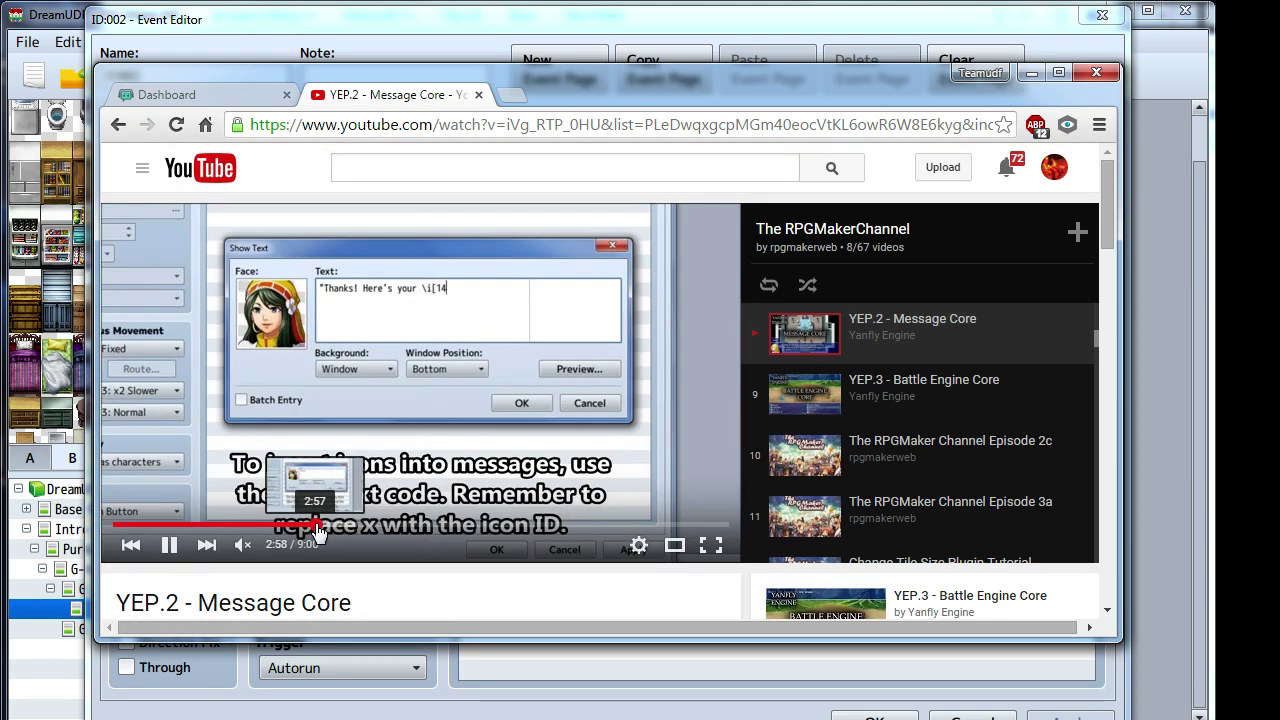
click(274, 526)
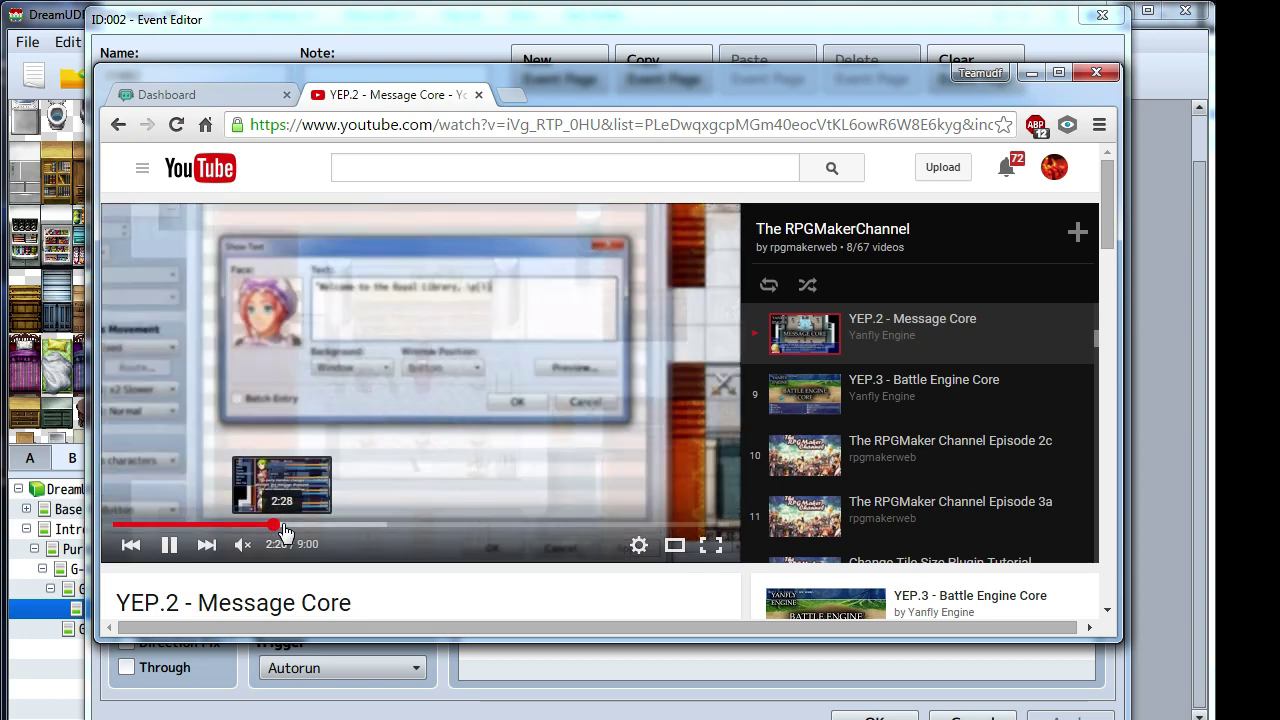
click(283, 527)
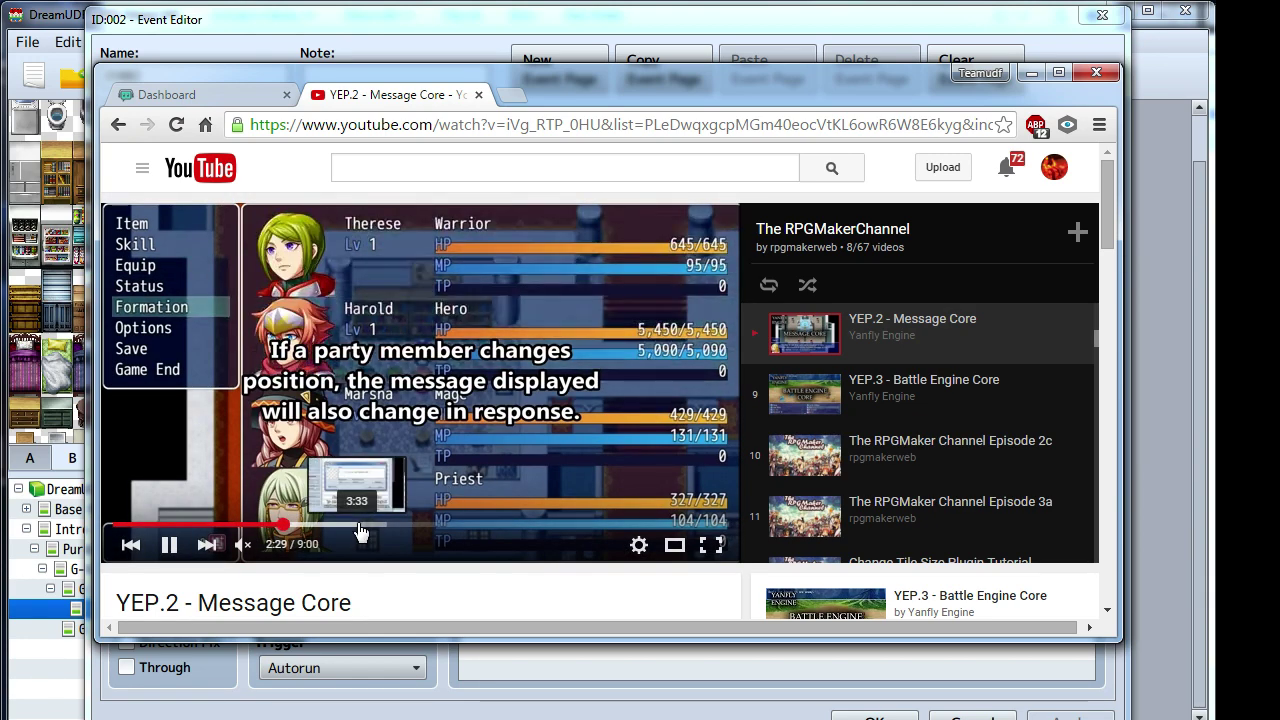
click(358, 527)
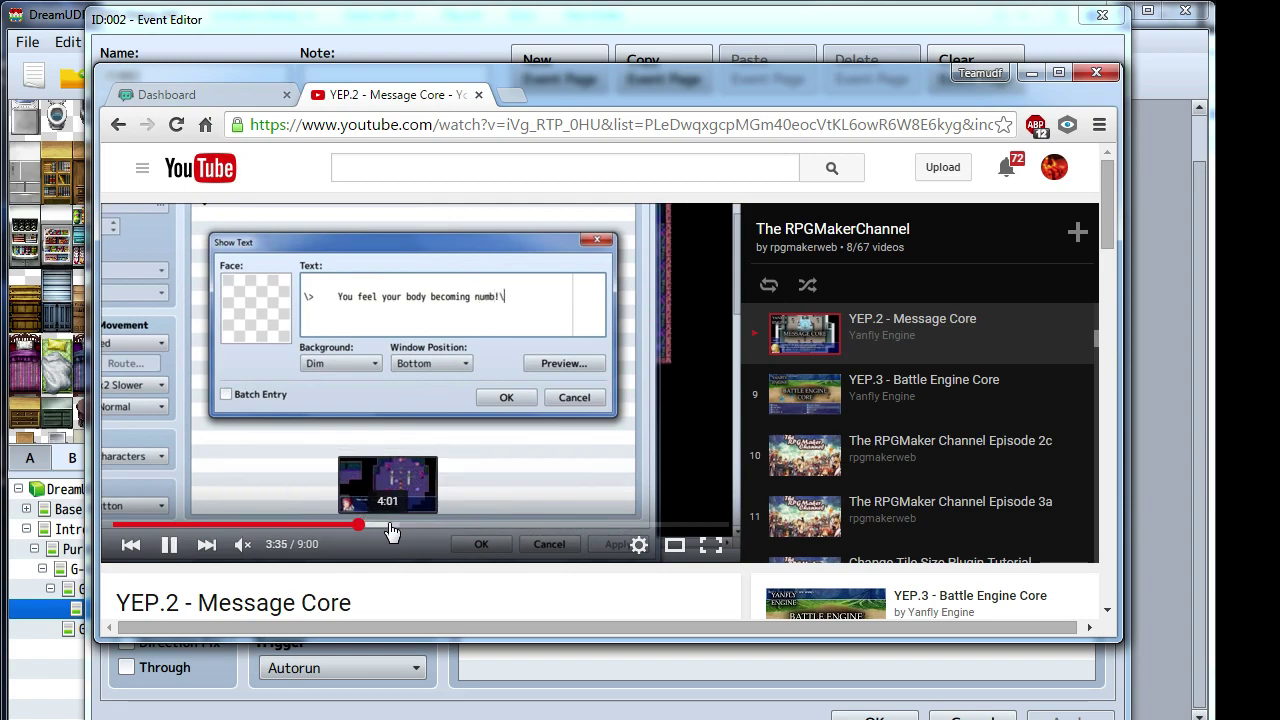
click(390, 528)
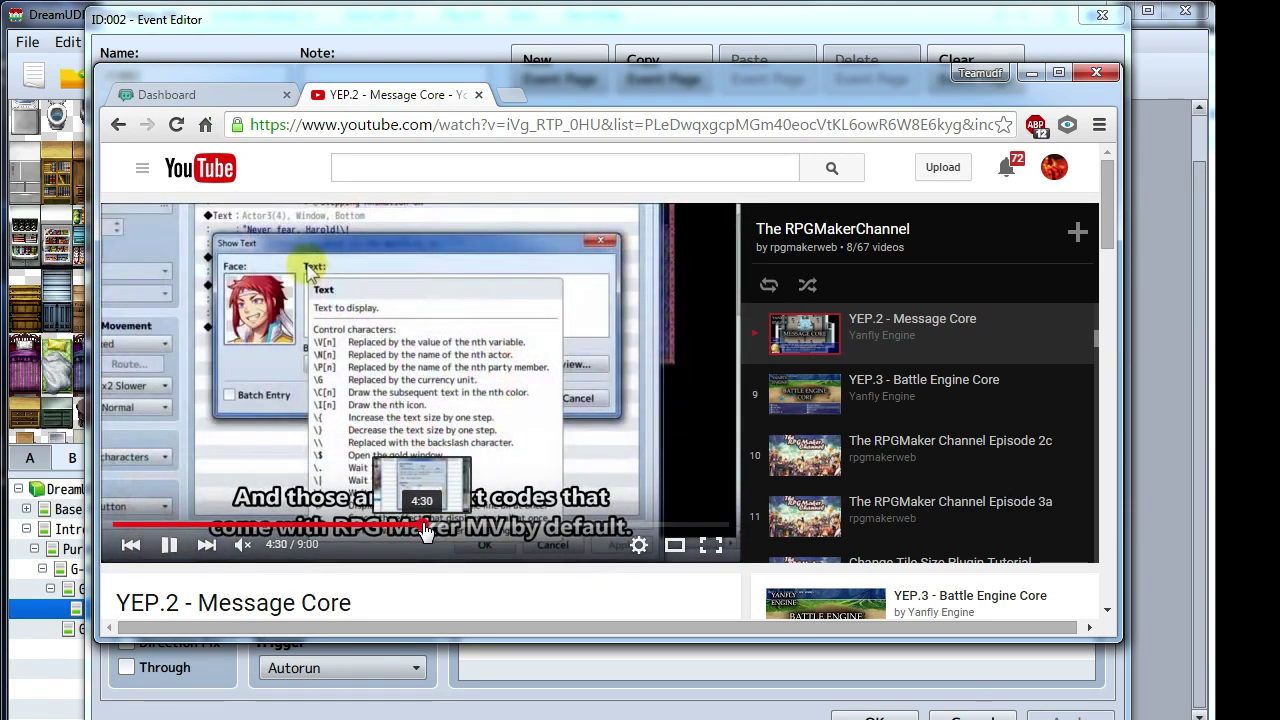
click(422, 527)
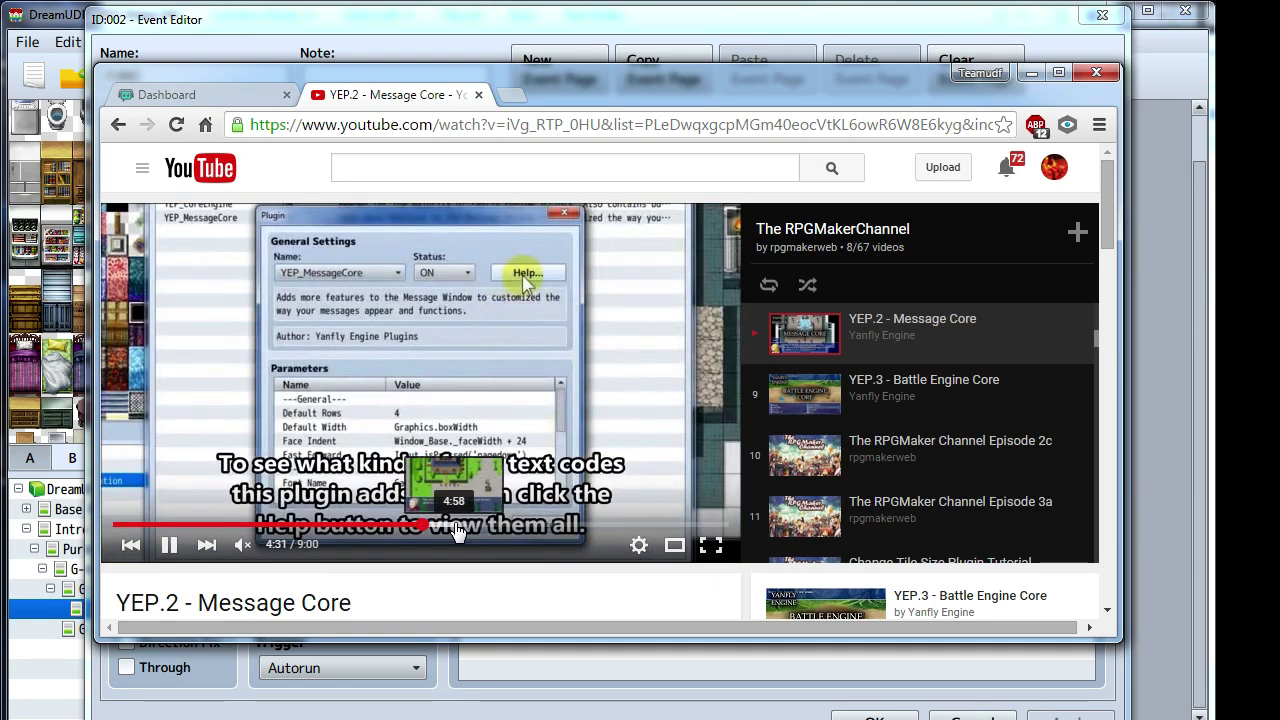
click(456, 527)
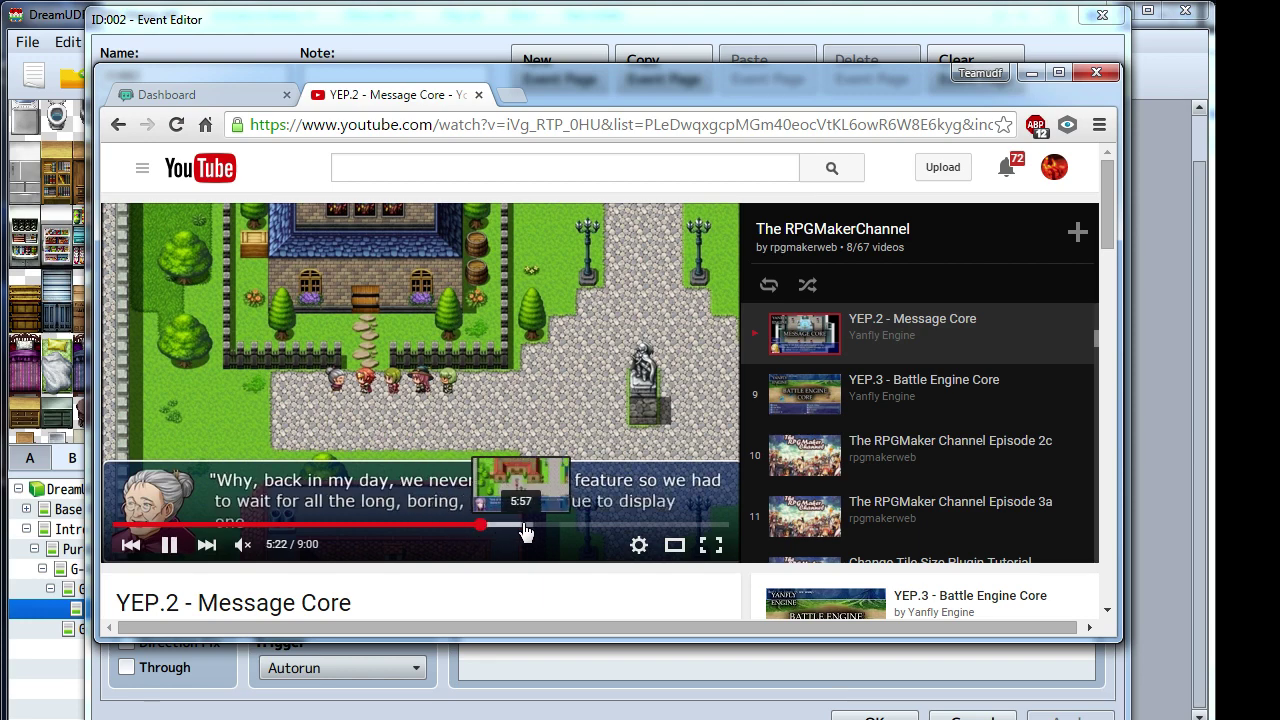
click(530, 525)
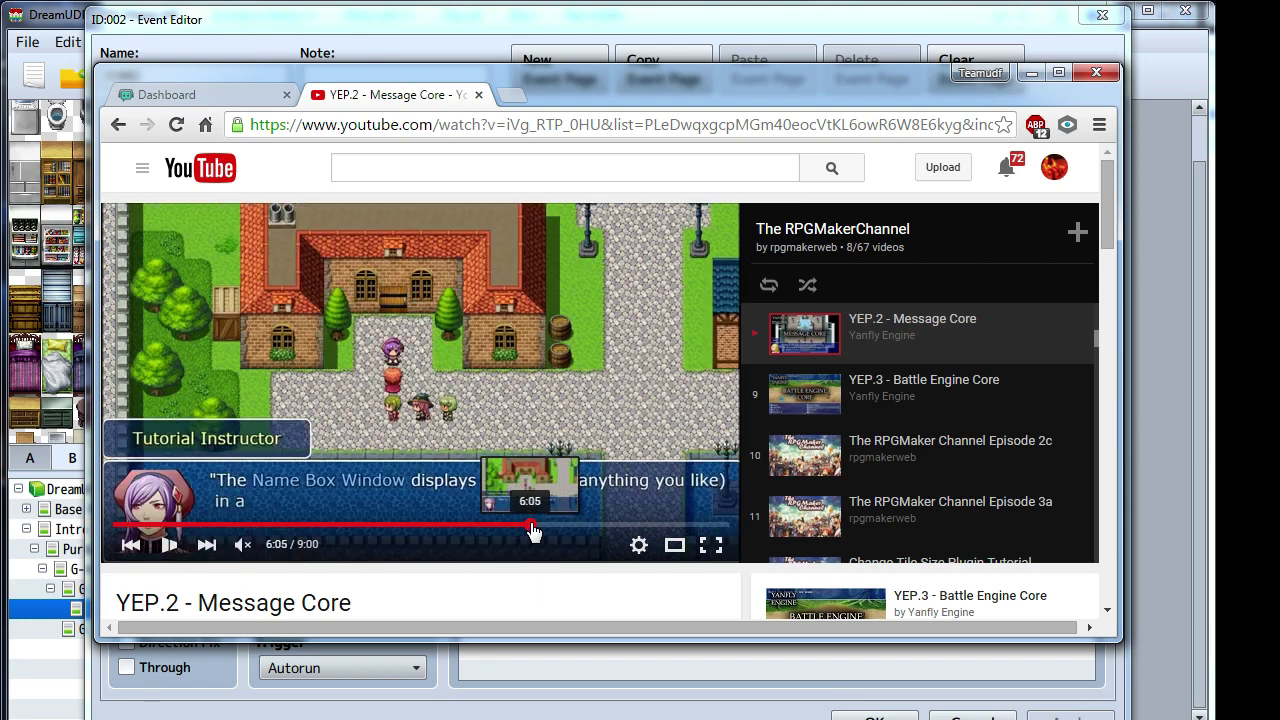
click(525, 525)
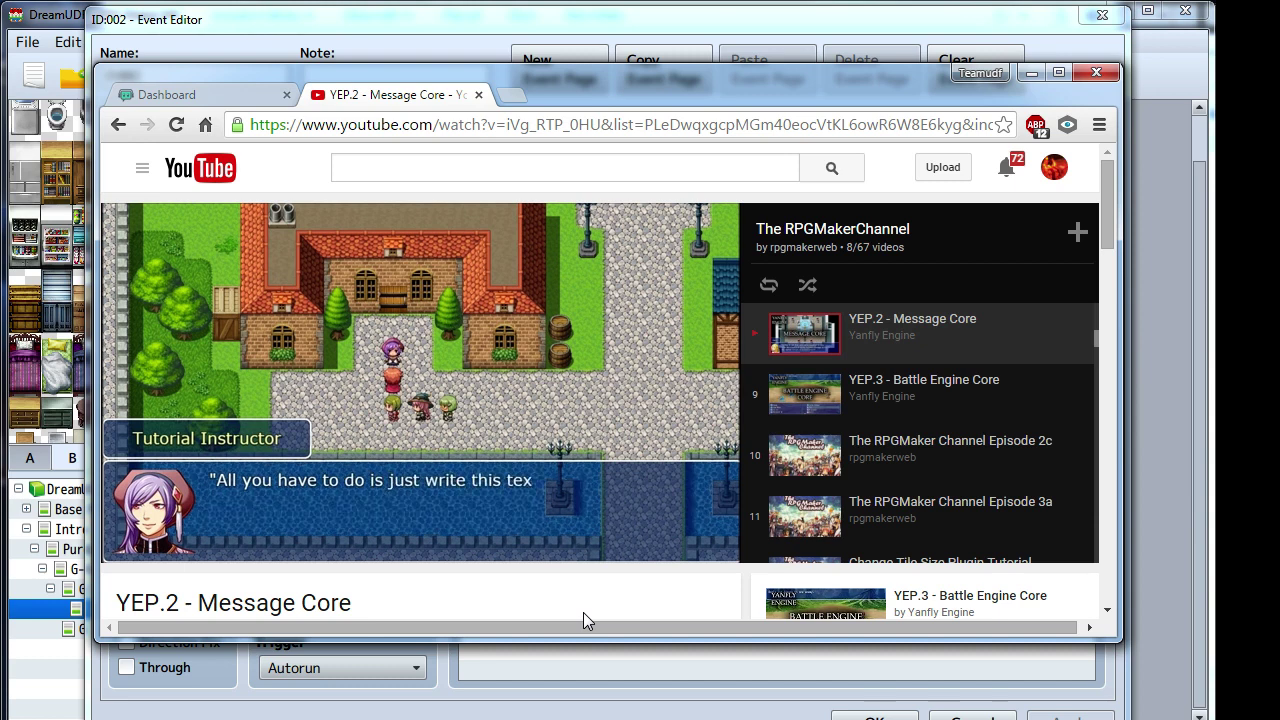
click(482, 362)
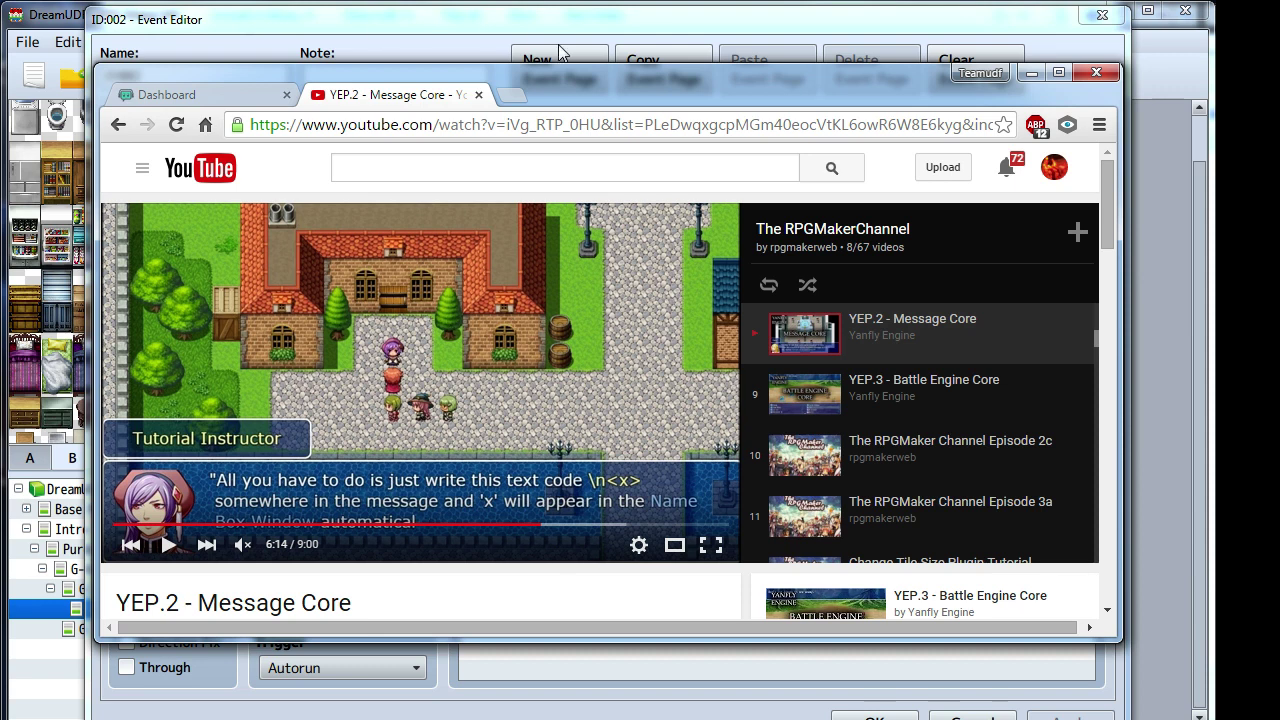
- Return to the Show Text dialog and insert the name box code "\n<Blaine Fenix>" at the start of the message
drag(760, 97, 700, 470)
click(712, 290)
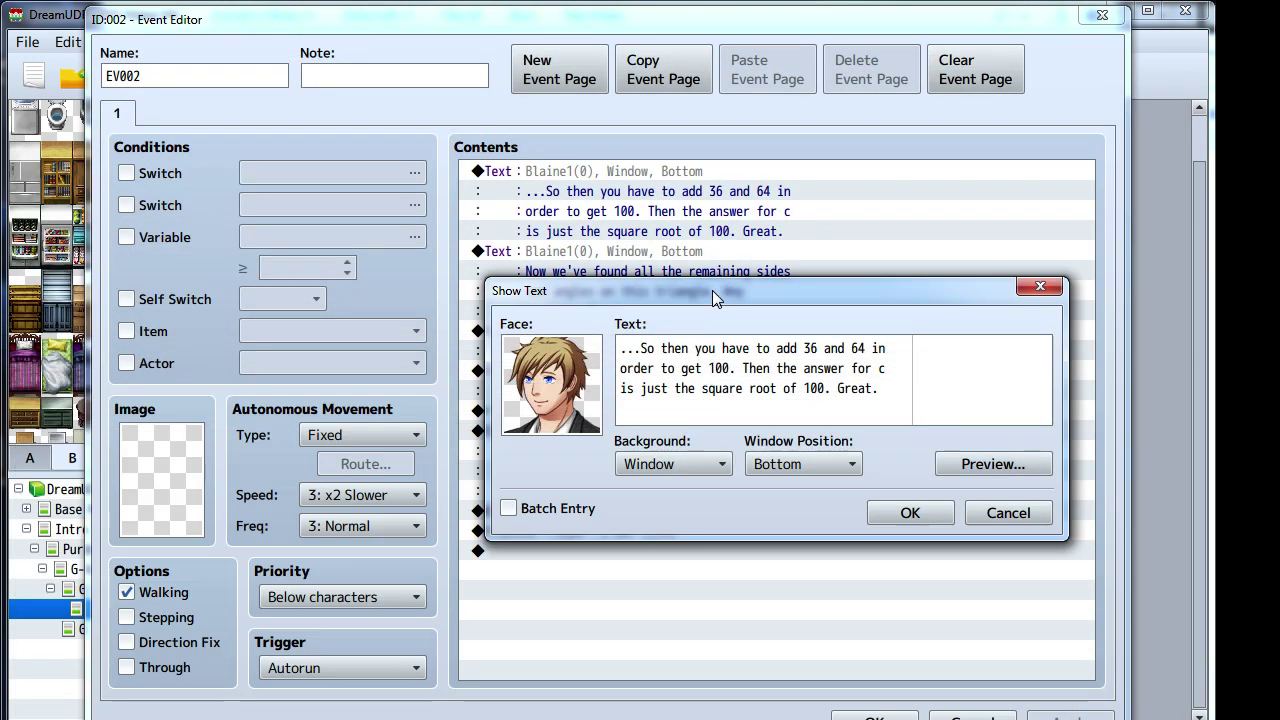
click(623, 347)
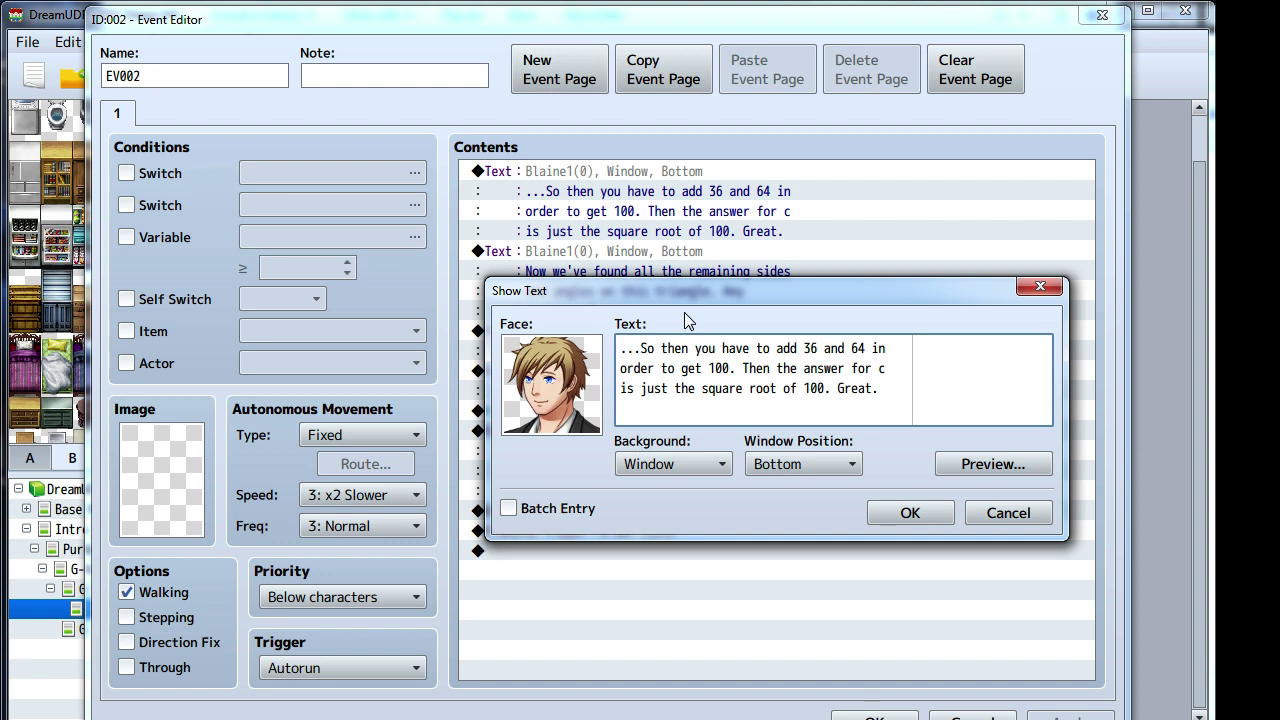
text(<B)
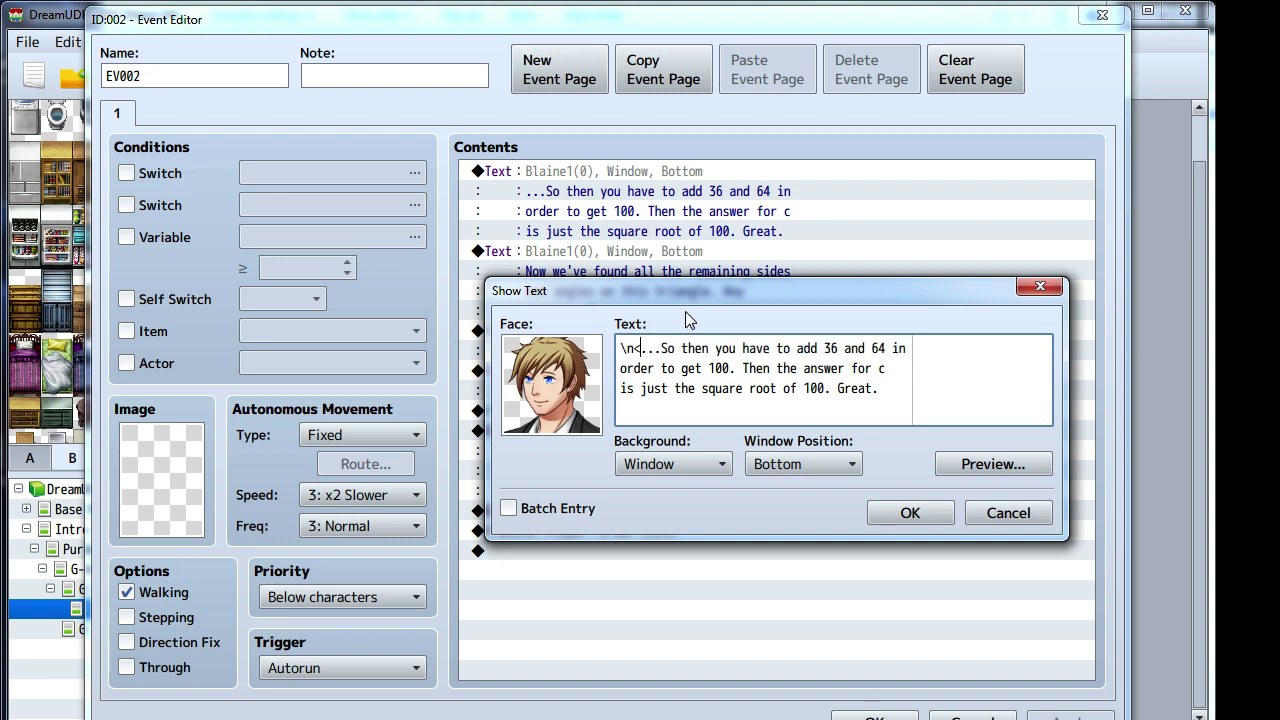
text(laine FEni)
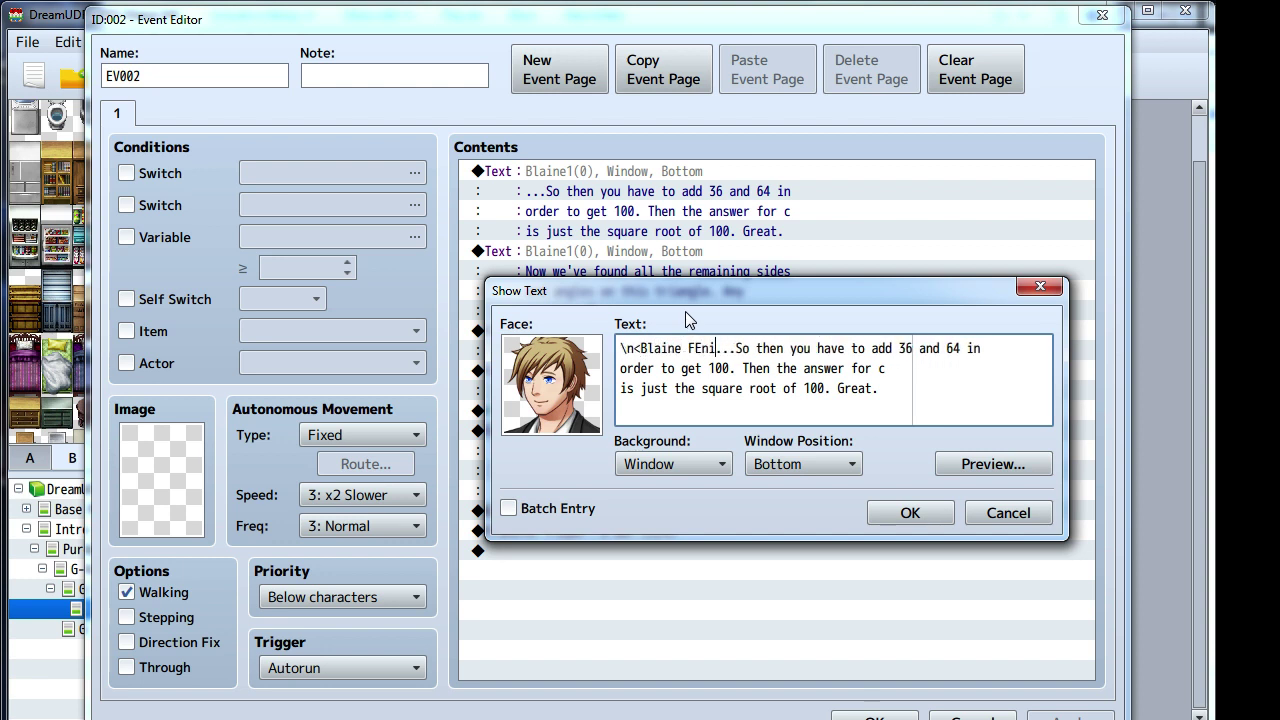
key(BackSpace)
key(BackSpace)
key(BackSpace)
text(enix>)
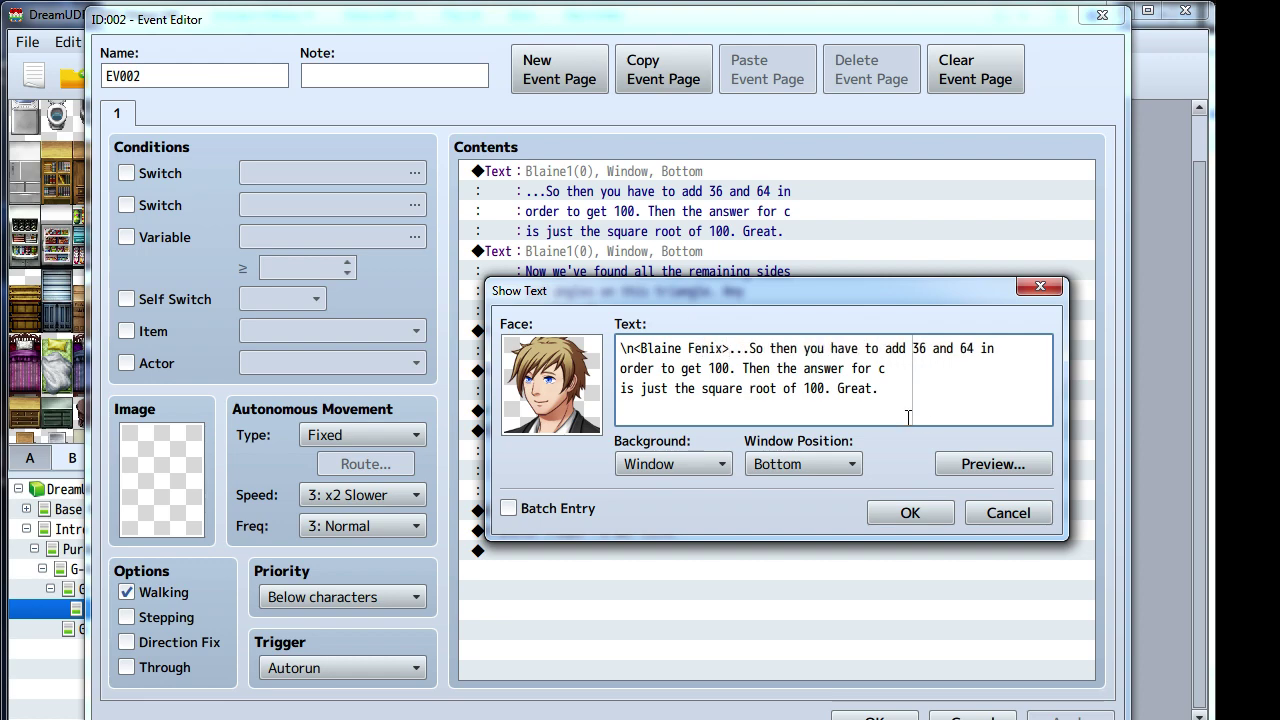
- Preview the first classroom message with its name code, then save the message and the event
click(970, 463)
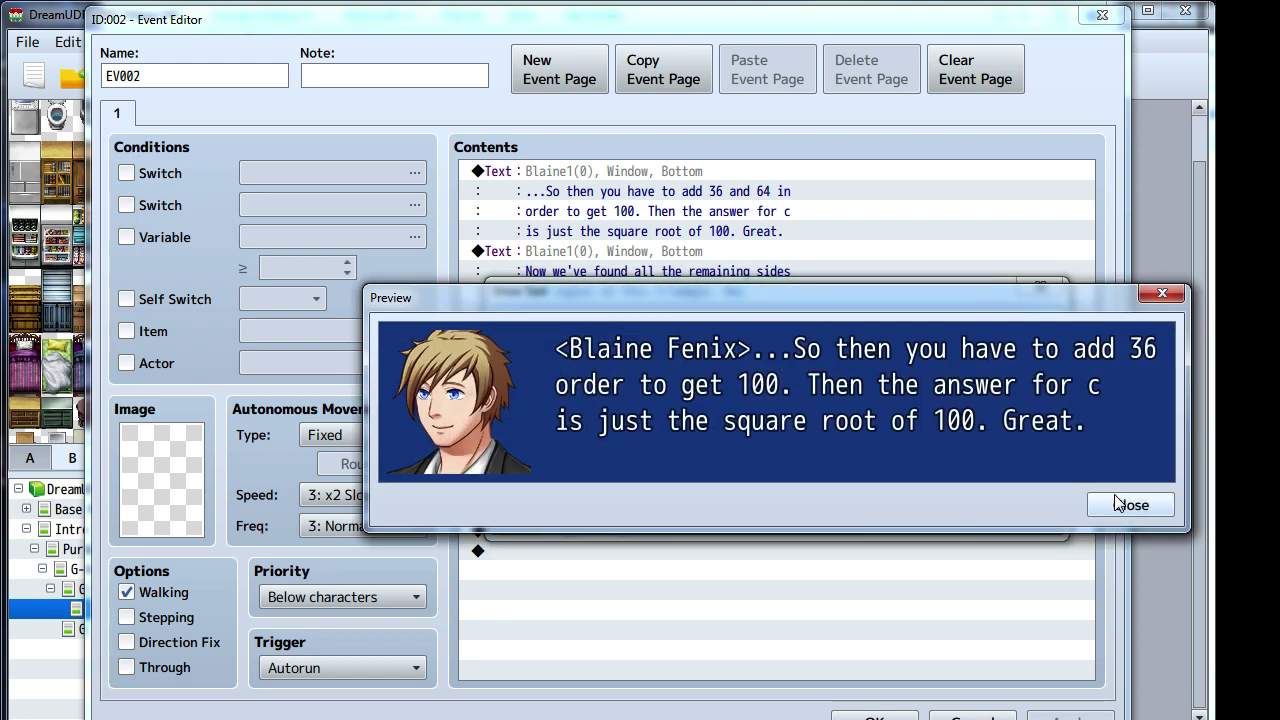
click(1118, 503)
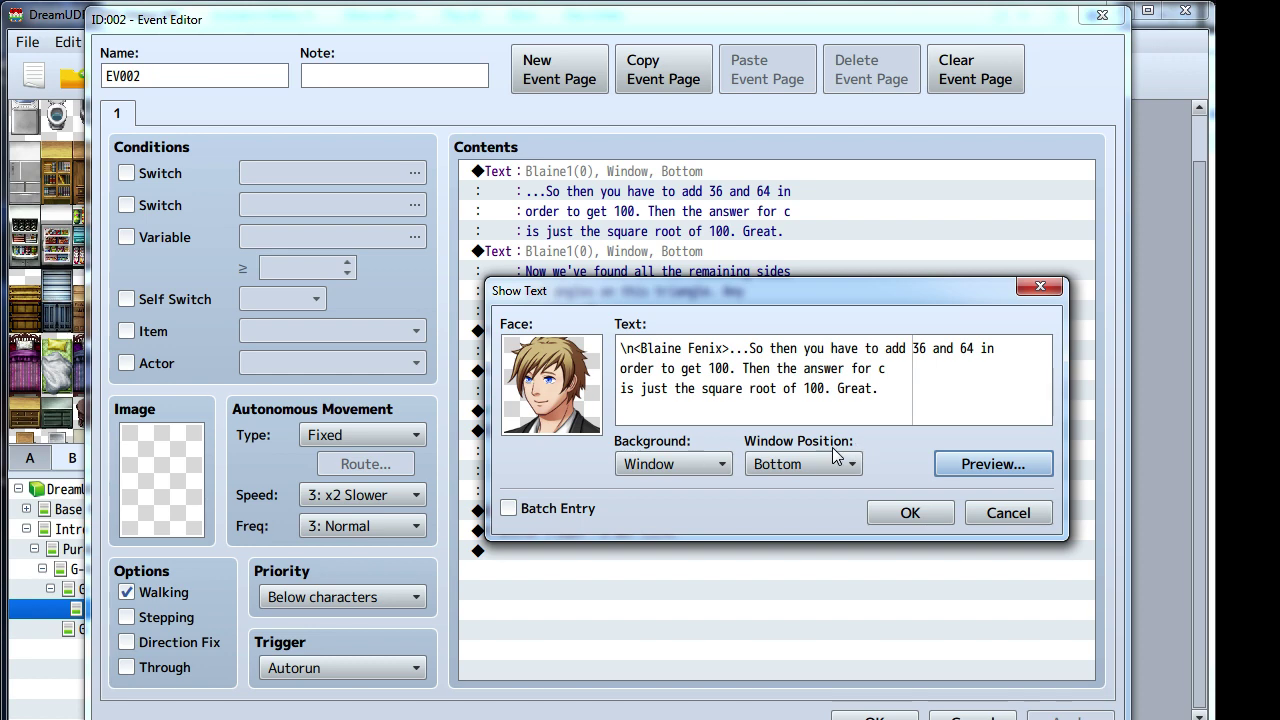
click(908, 512)
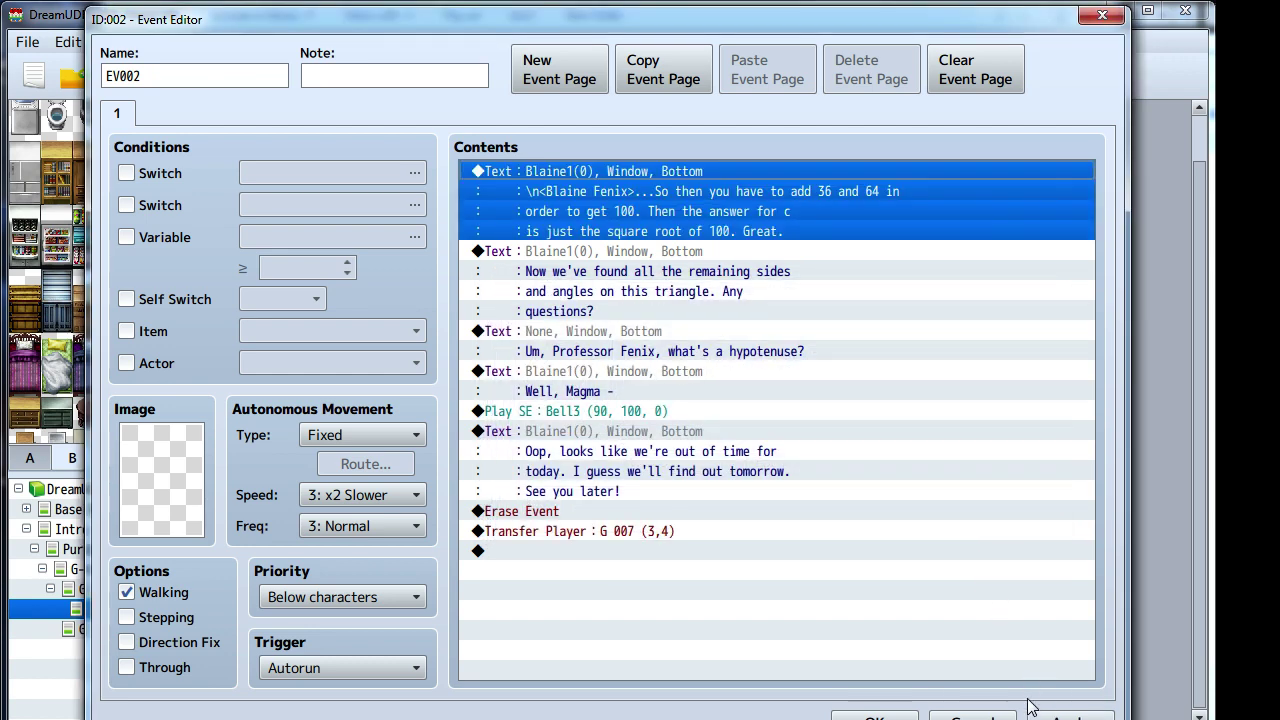
click(873, 716)
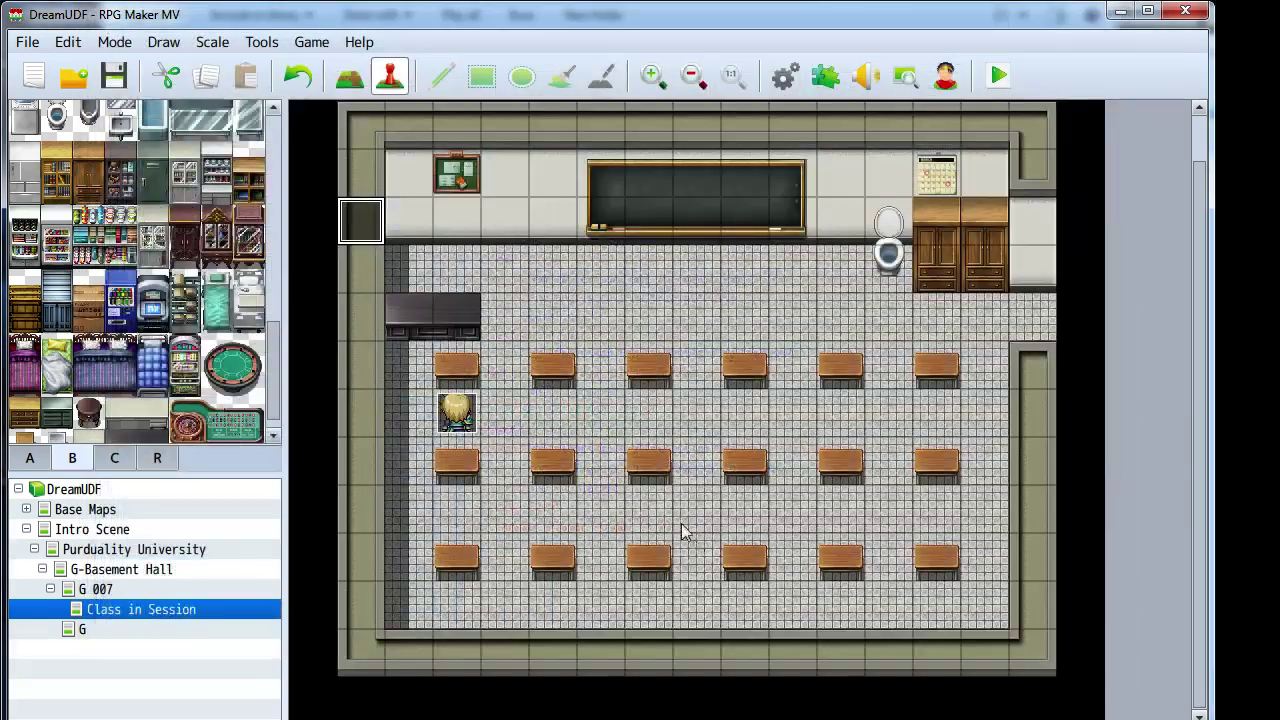
- Set the player's starting position on the classroom floor just below the blackboard and start a playtest
right_click(622, 306)
mouse_move(720, 491)
click(890, 491)
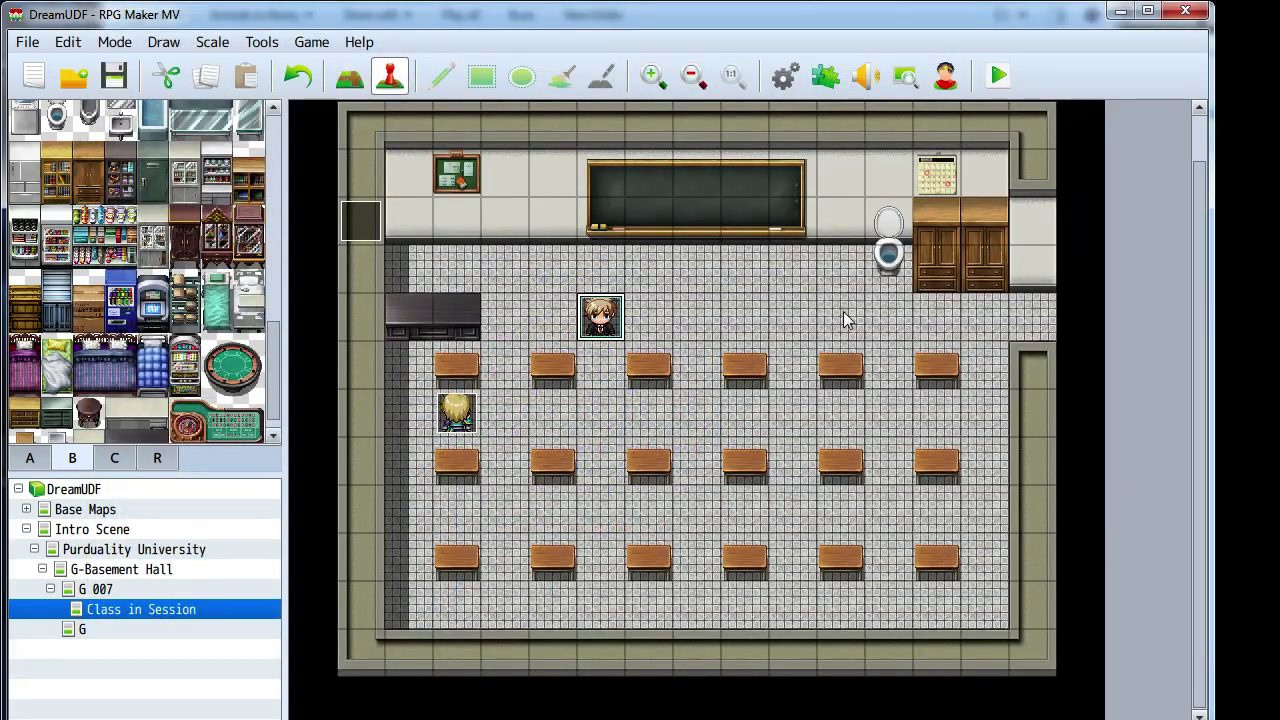
click(1000, 77)
- Append the name code "\n<Blaine>" to the "Now we've found all the remaining sides" message and save the classroom event
double_click(600, 316)
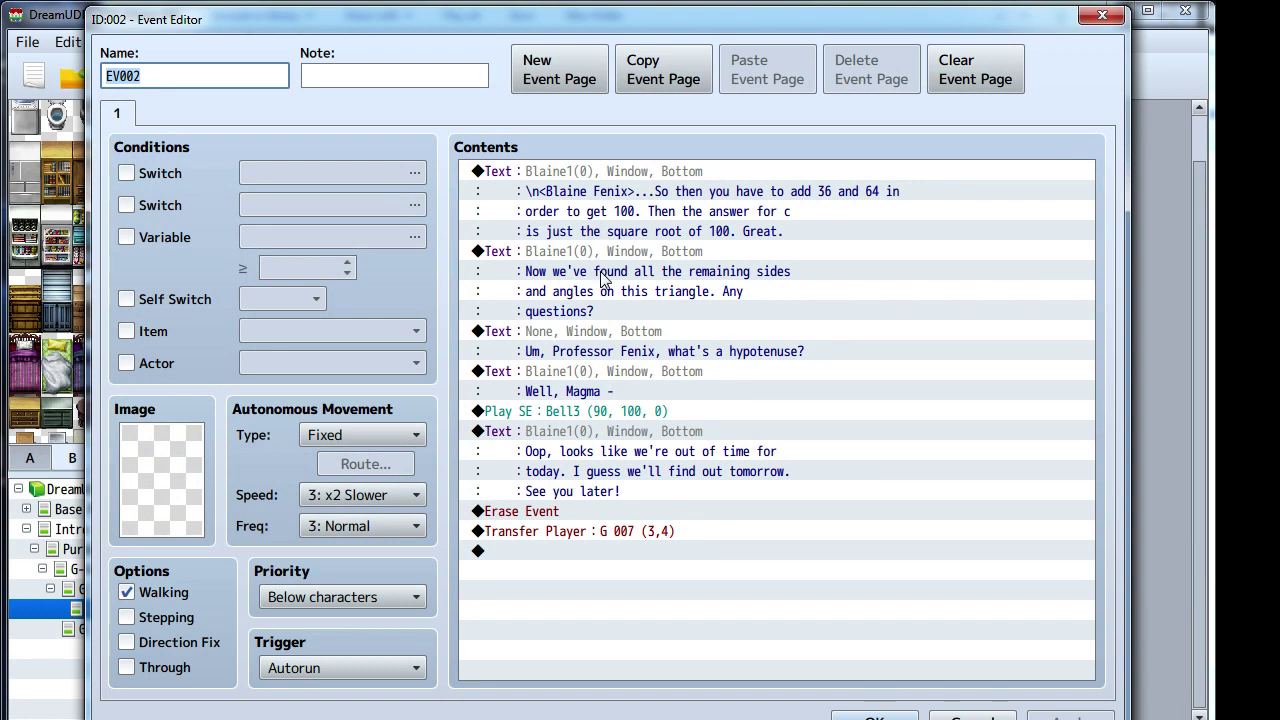
click(594, 256)
right_click(594, 256)
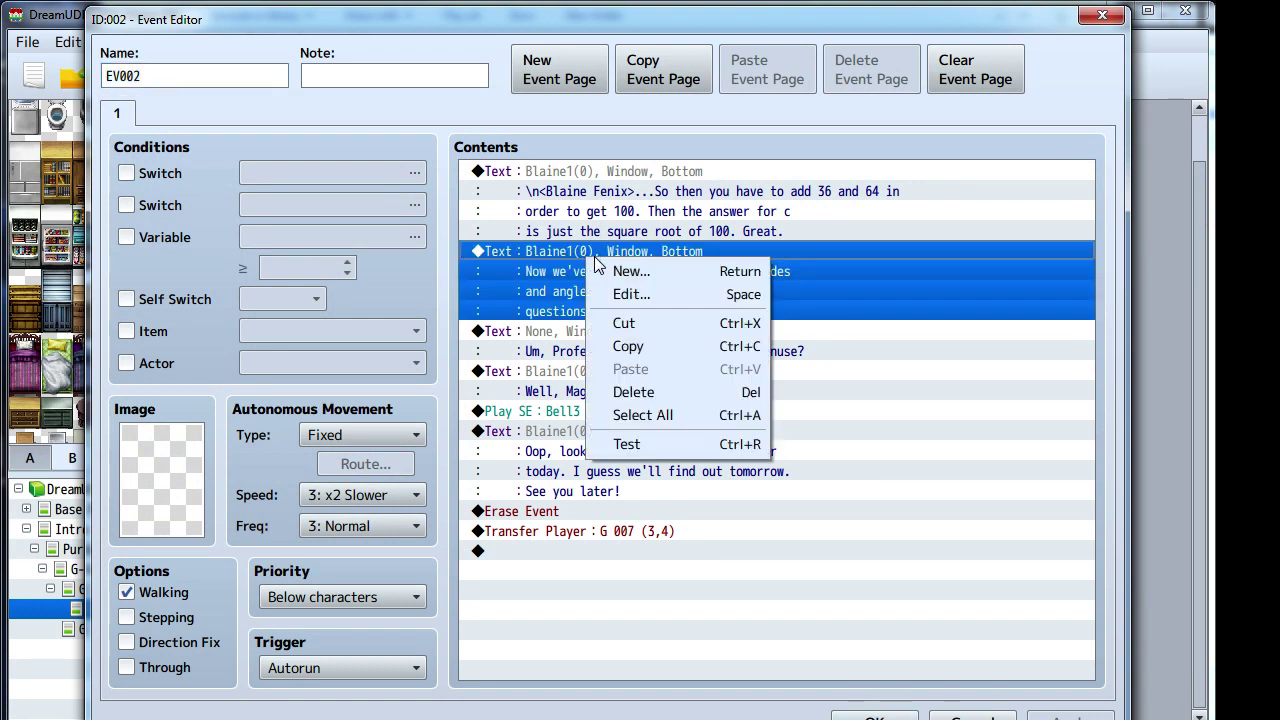
click(624, 301)
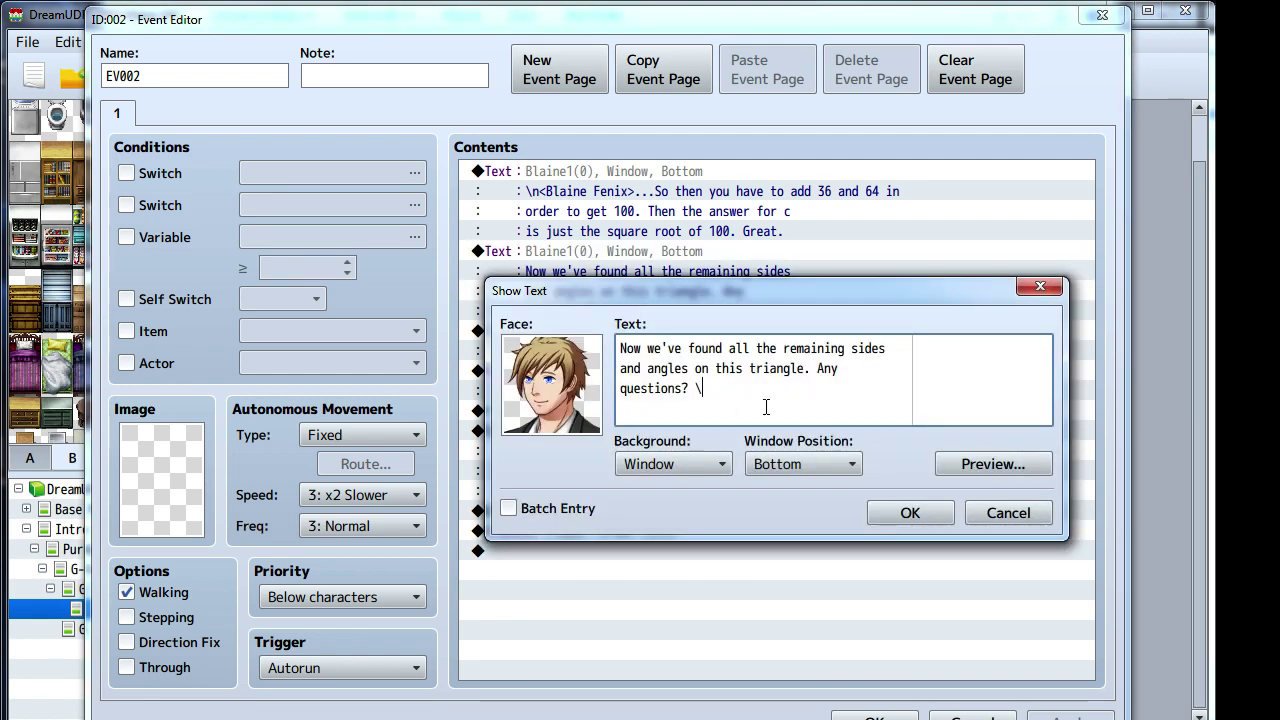
text(<Blaine>)
click(905, 513)
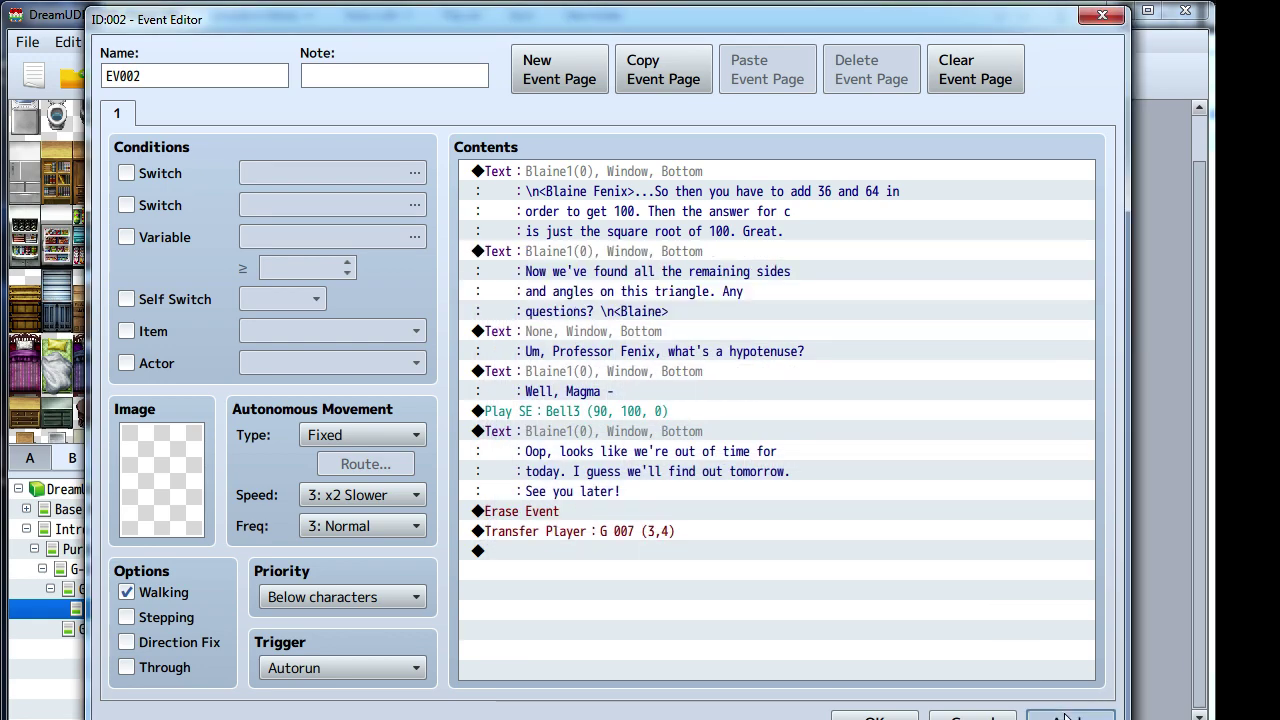
click(872, 714)
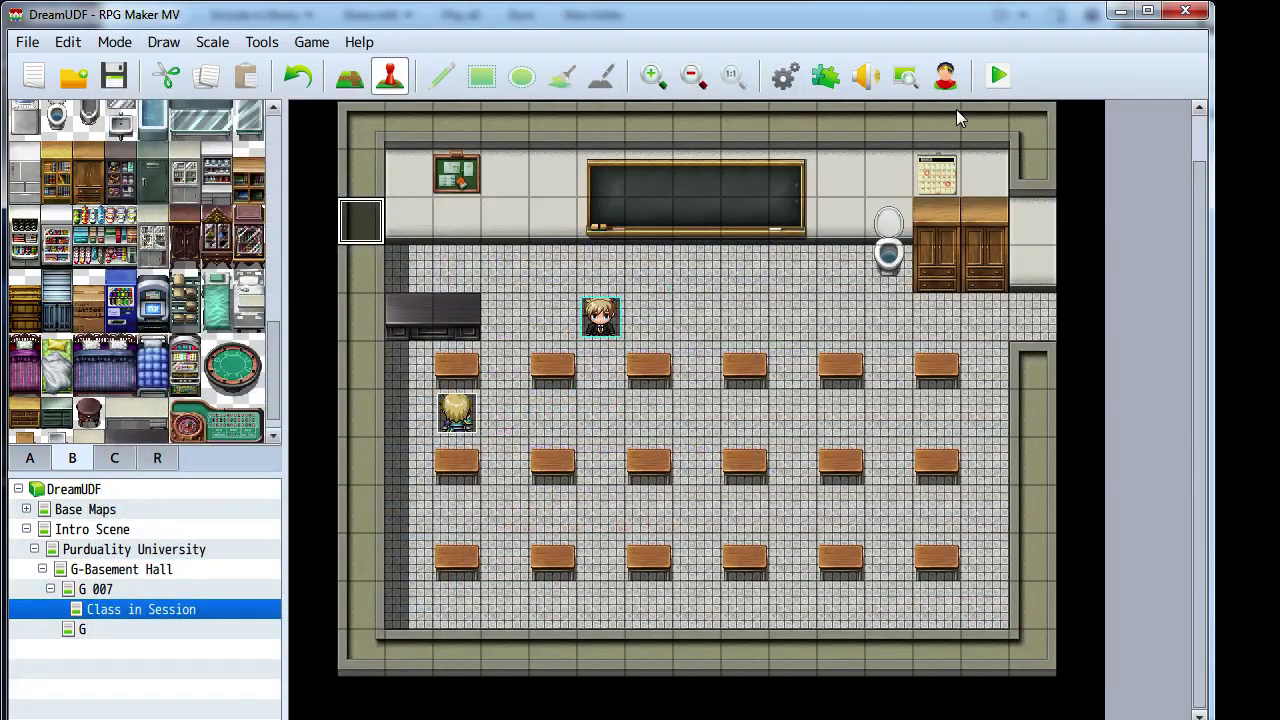
- Playtest a new game to check the name boxes on the first two classroom messages, and close the game
click(1002, 80)
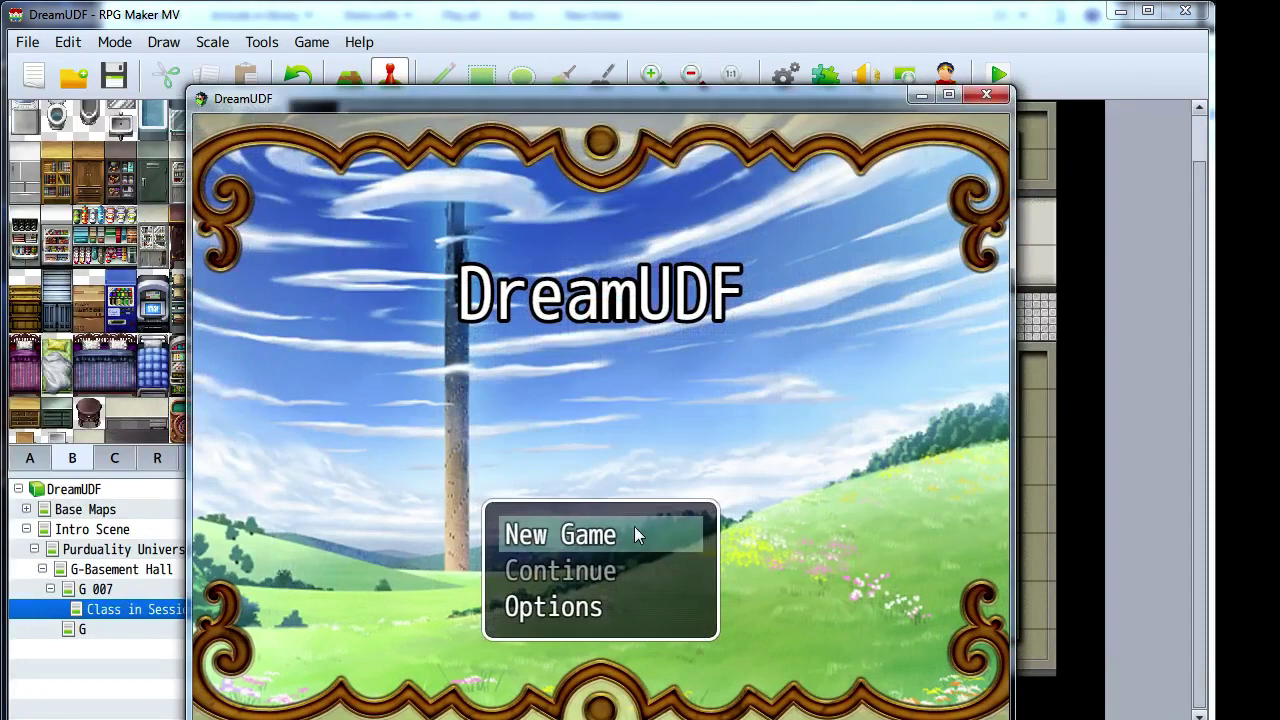
click(634, 530)
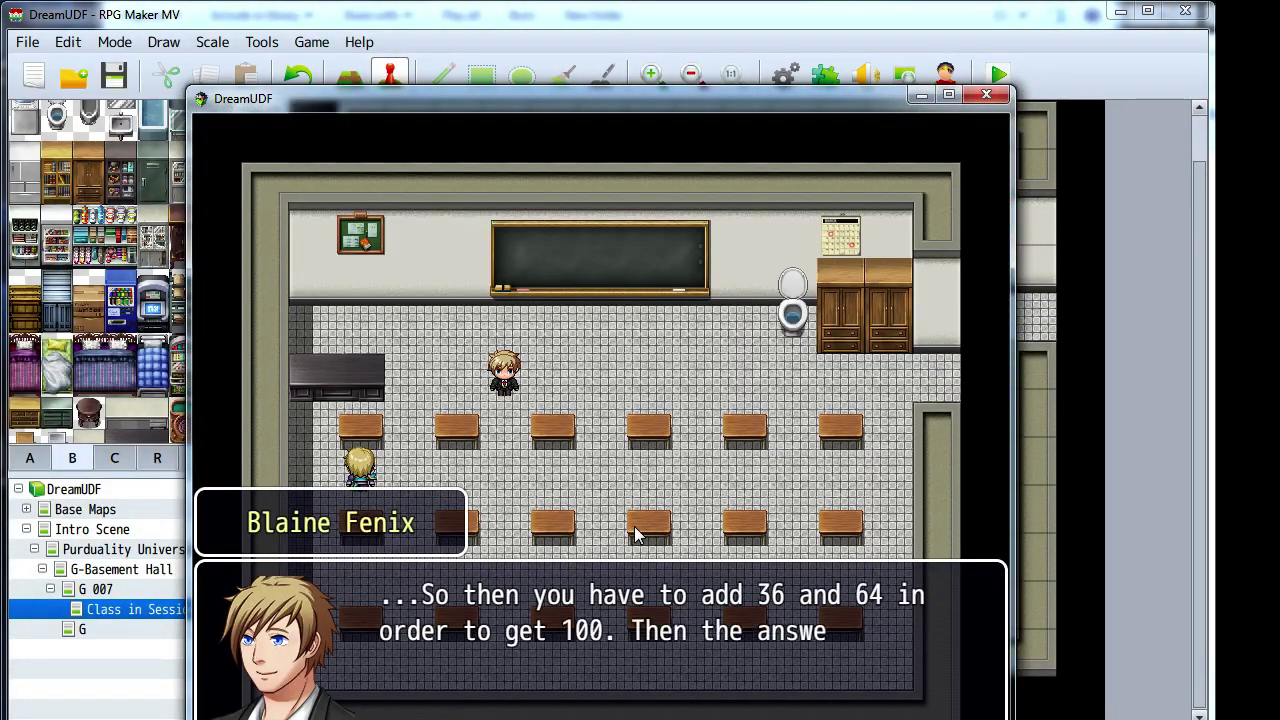
click(634, 526)
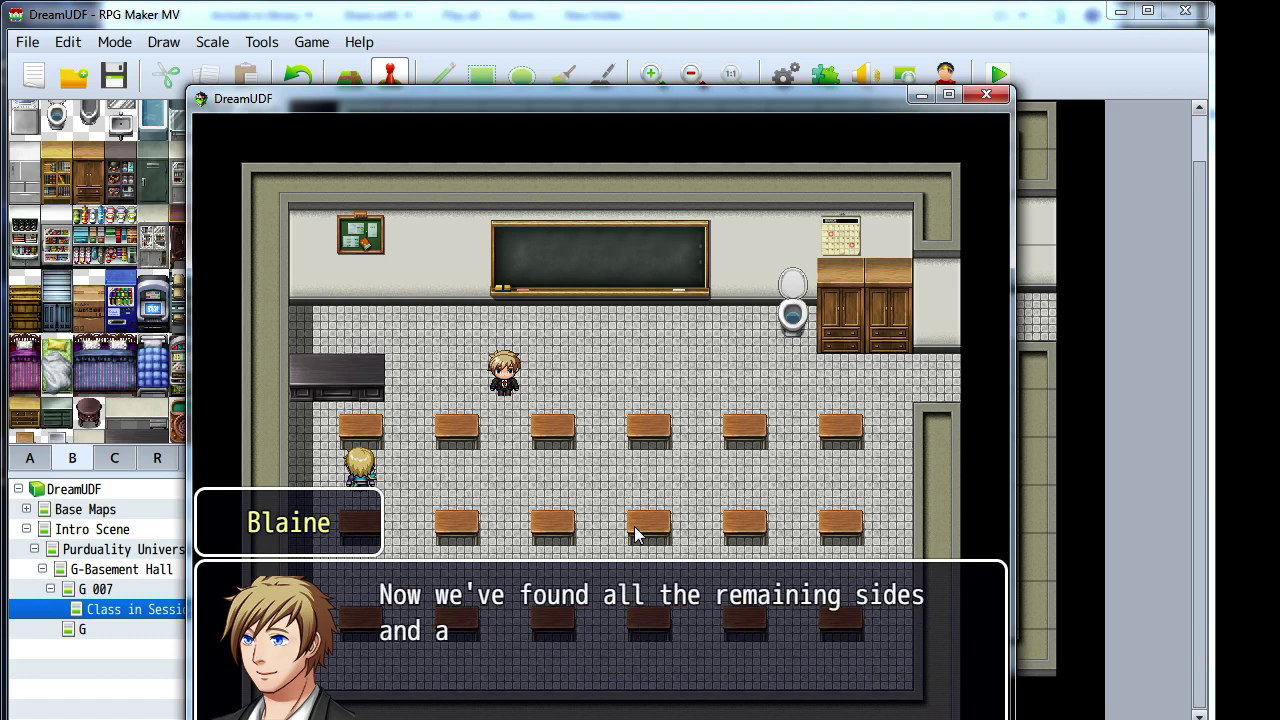
click(998, 96)
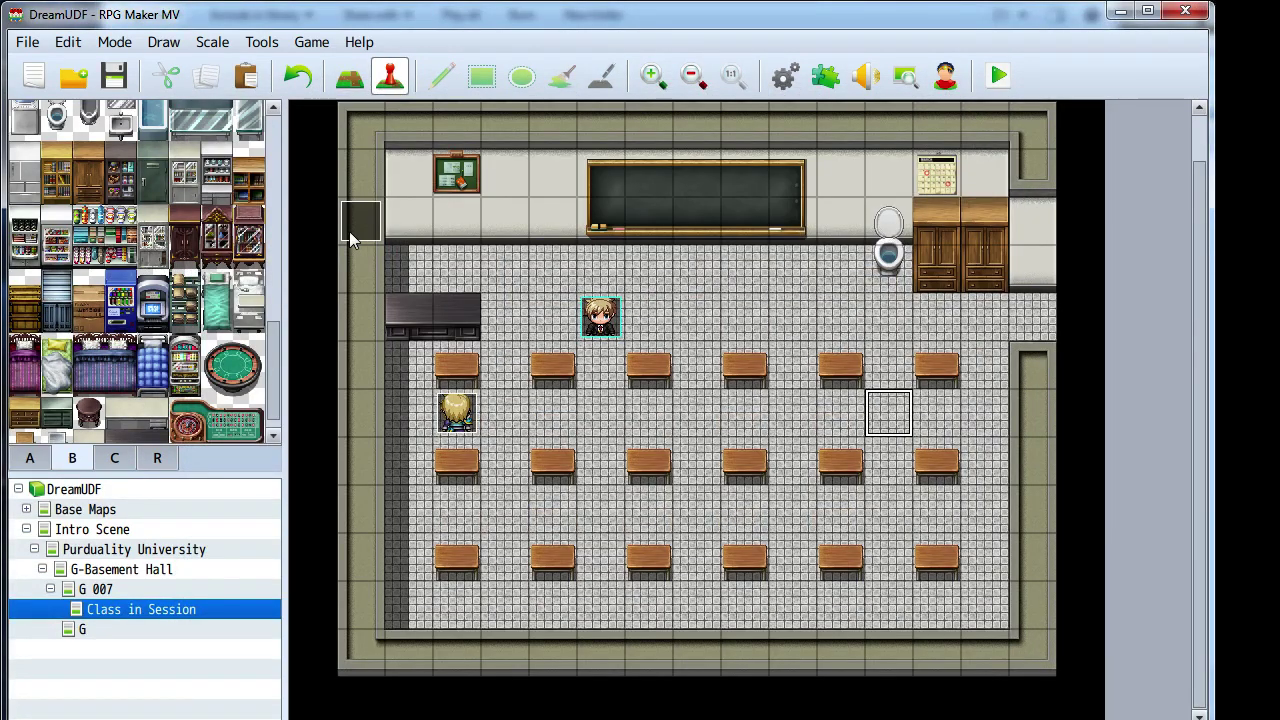
- Reopen the classroom dialogue event and append the name code "\n<Blaine>" to the "Well, Magma -" message
double_click(351, 225)
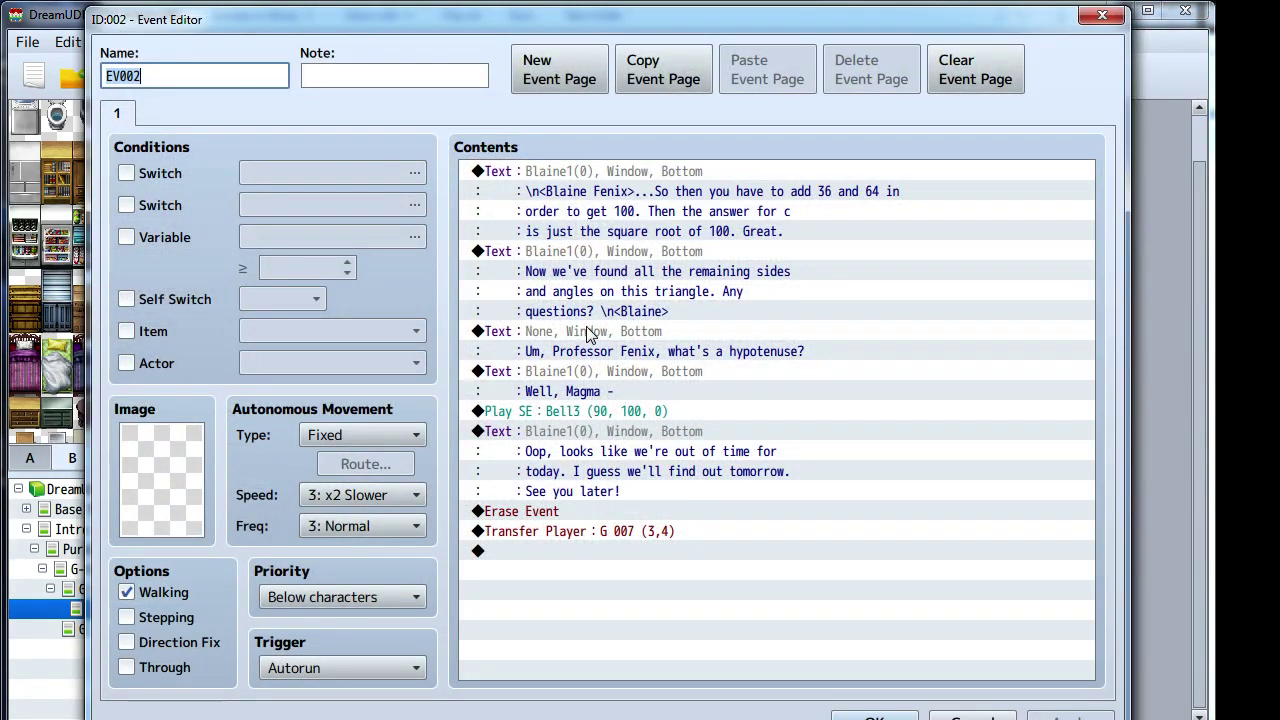
right_click(587, 373)
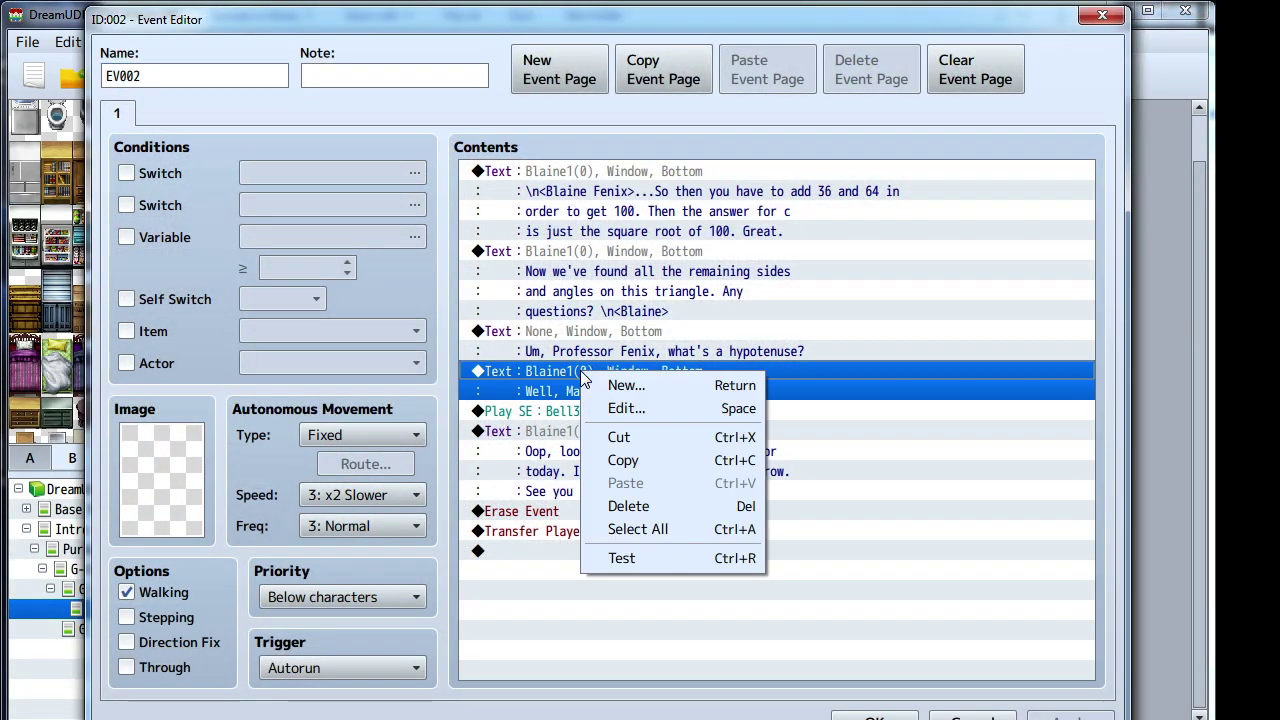
click(614, 410)
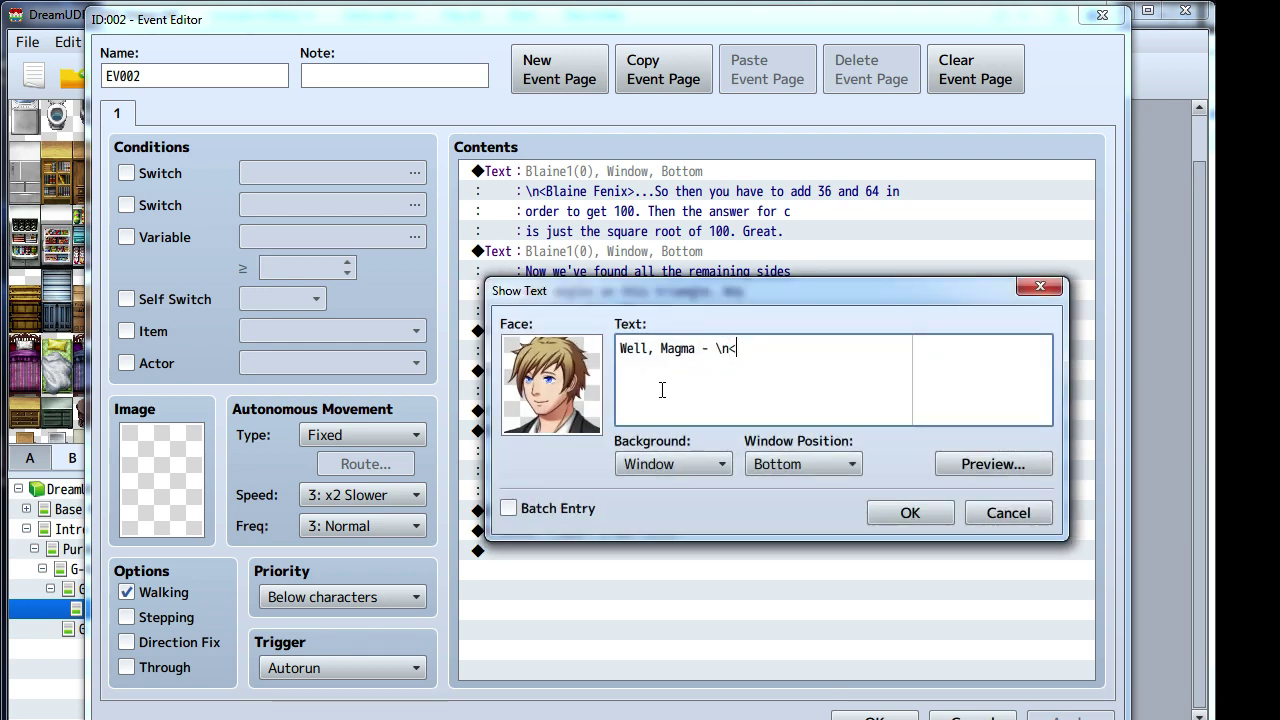
text(ine>)
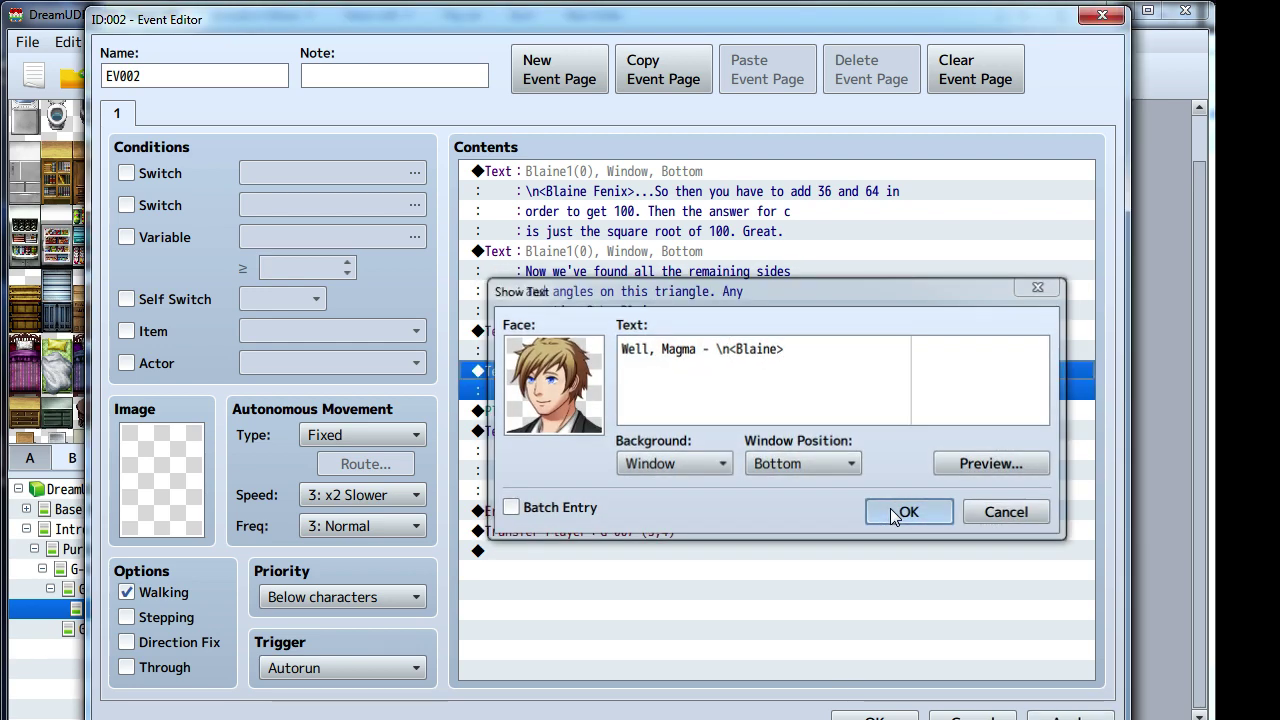
click(910, 512)
- Append "\n<Blaine>" to the "Oop, looks like we're out of time" message and save the classroom event
click(636, 436)
right_click(642, 432)
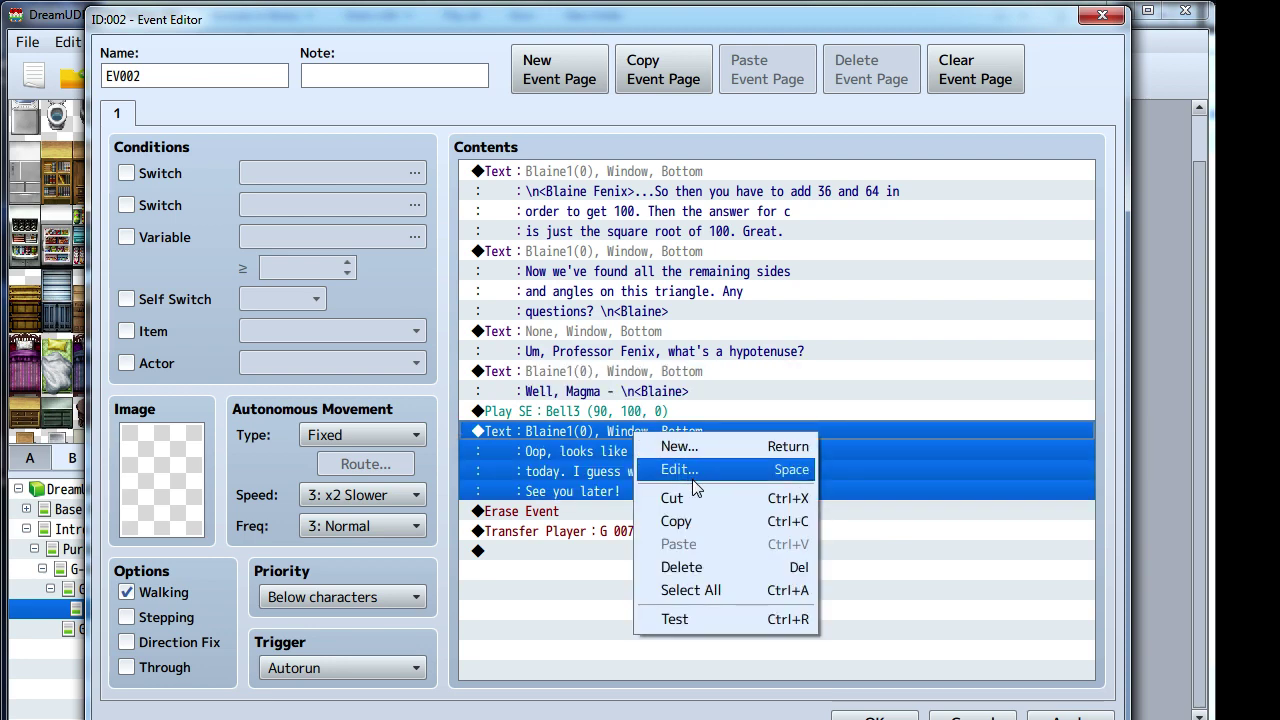
click(692, 474)
text(<)
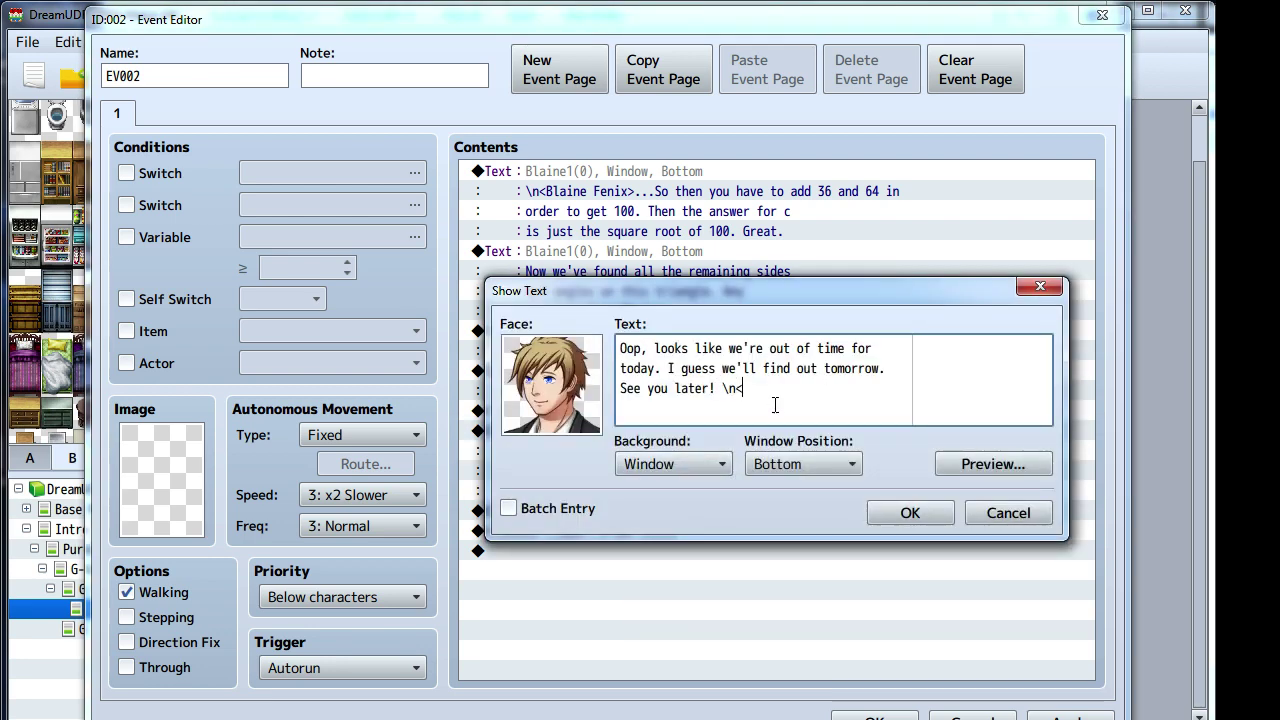
text(Blaine>)
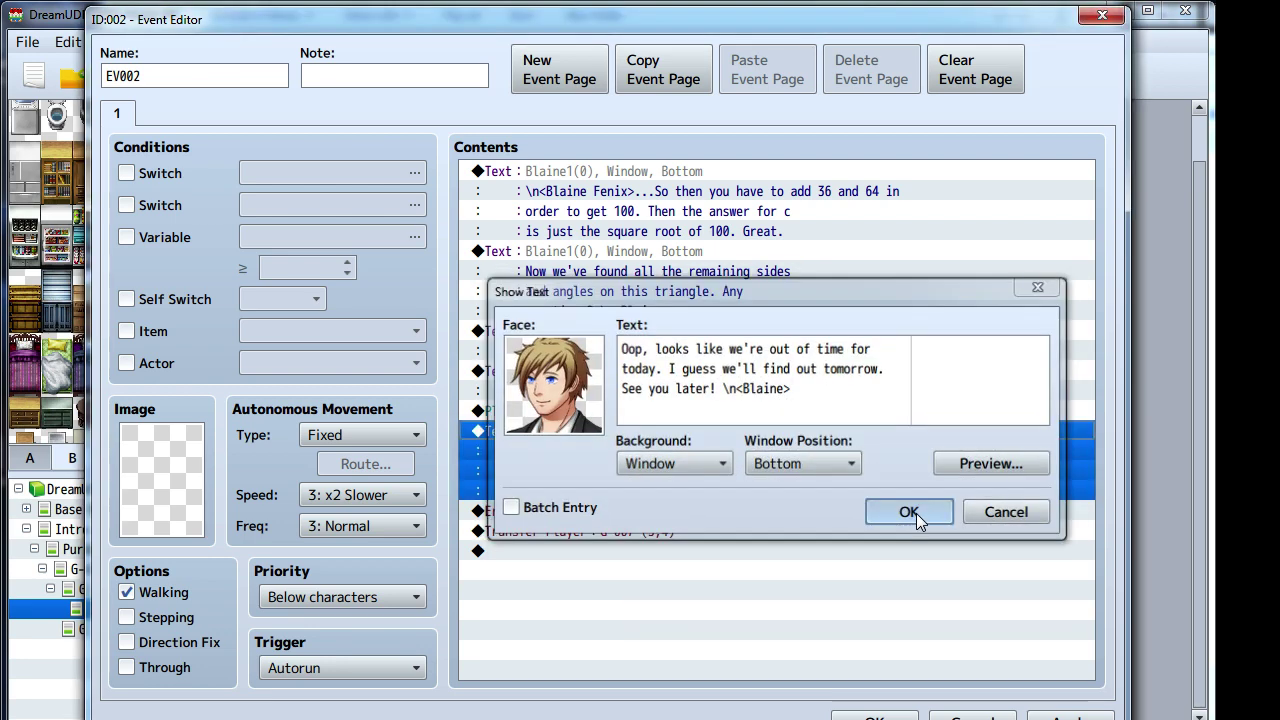
click(906, 512)
click(1044, 716)
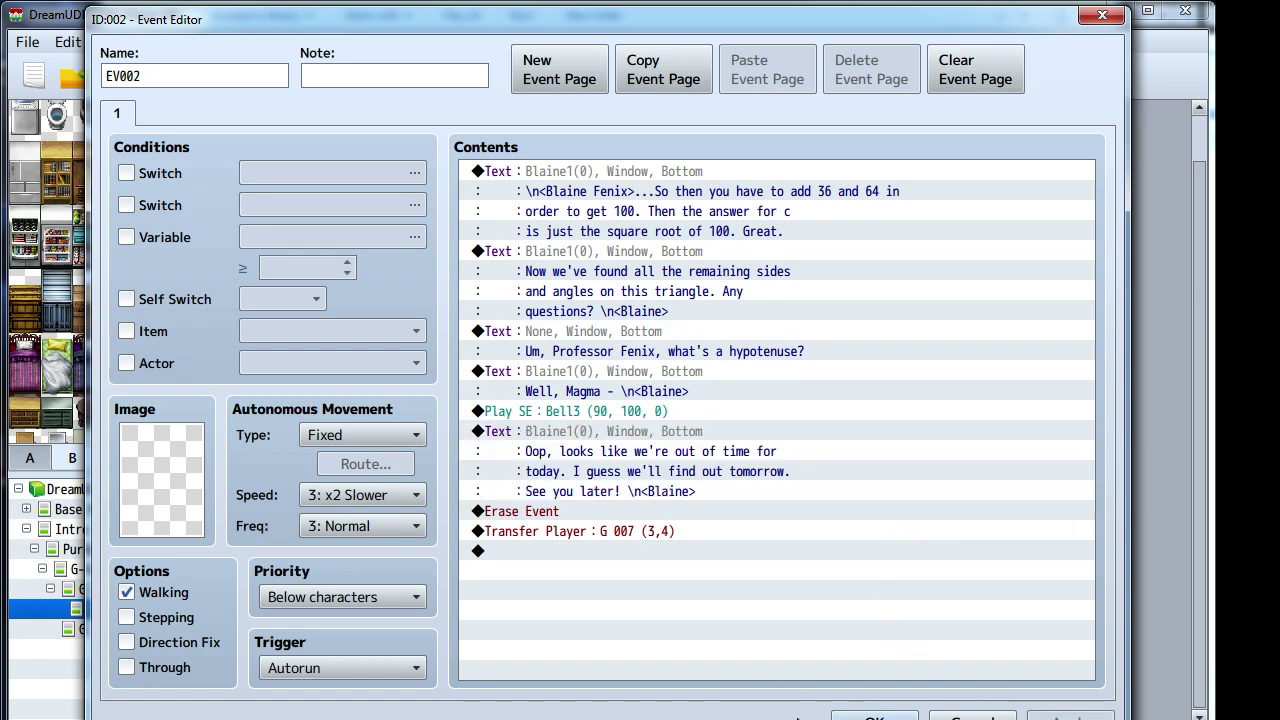
click(866, 716)
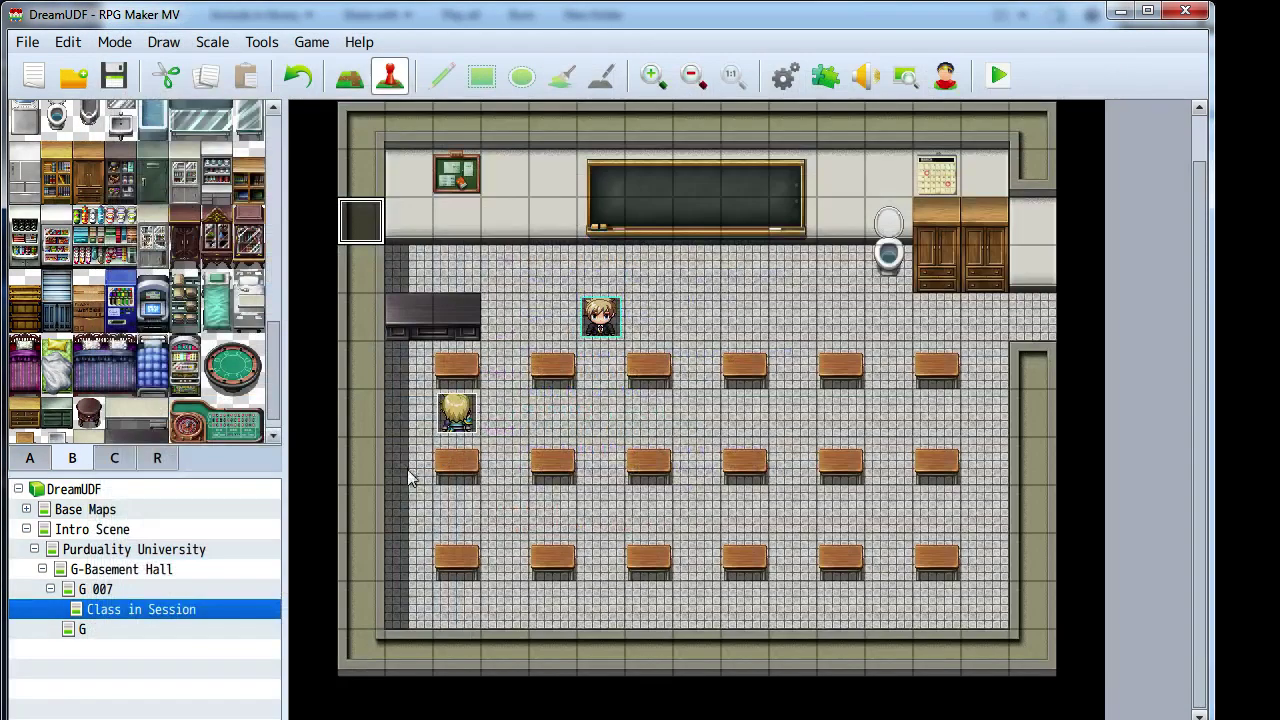
- Open event EV001 on map G 007 and append "\n<Blaine>" to its "...Shut up timer." message
click(110, 594)
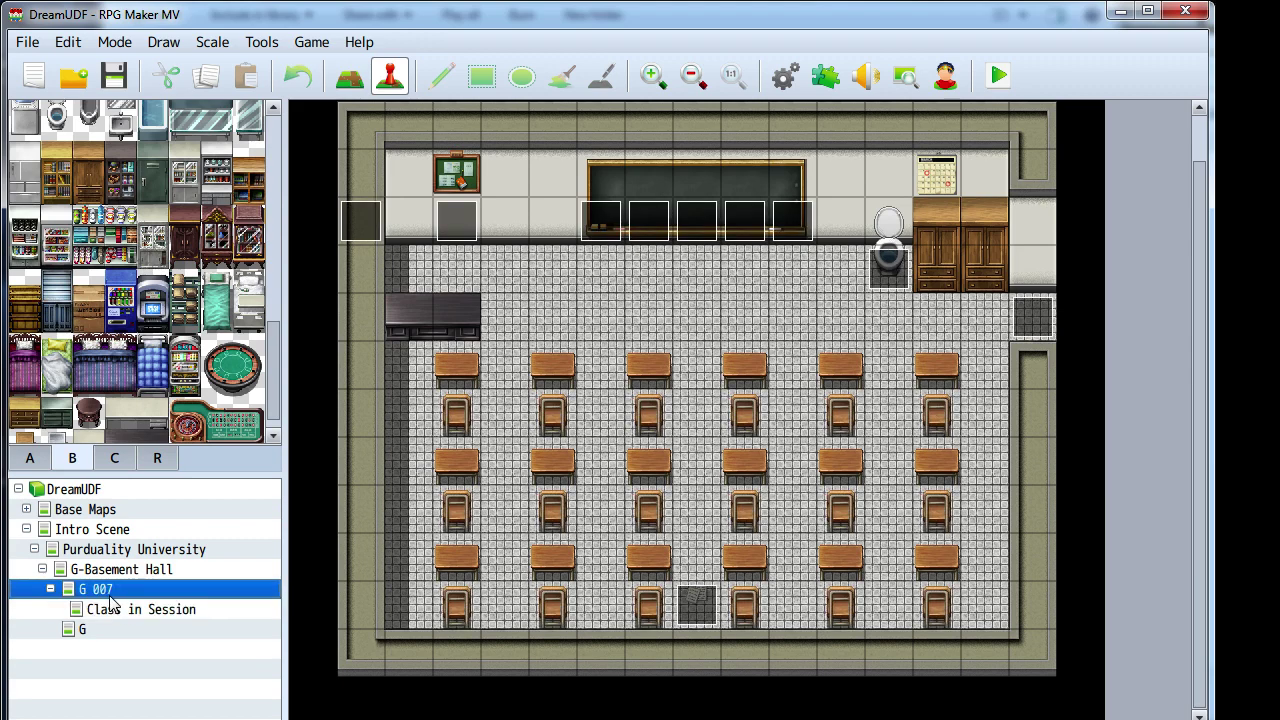
double_click(352, 220)
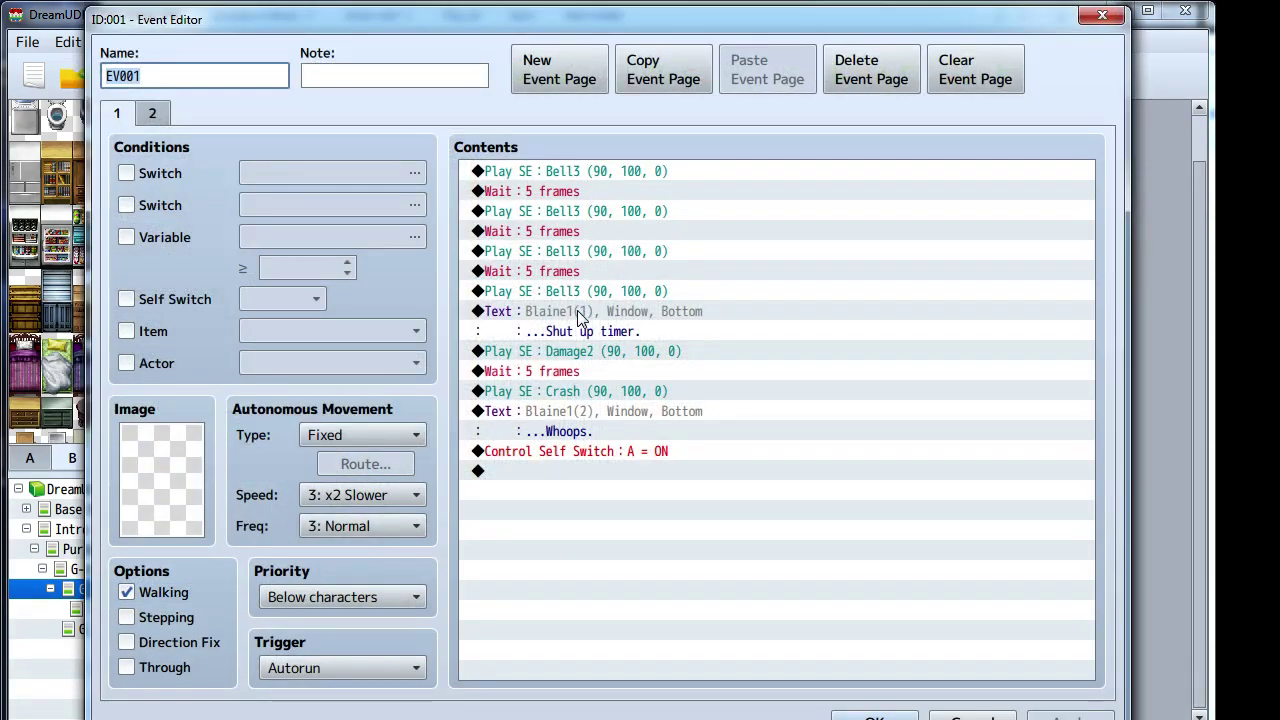
click(575, 316)
right_click(575, 316)
click(612, 343)
click(825, 418)
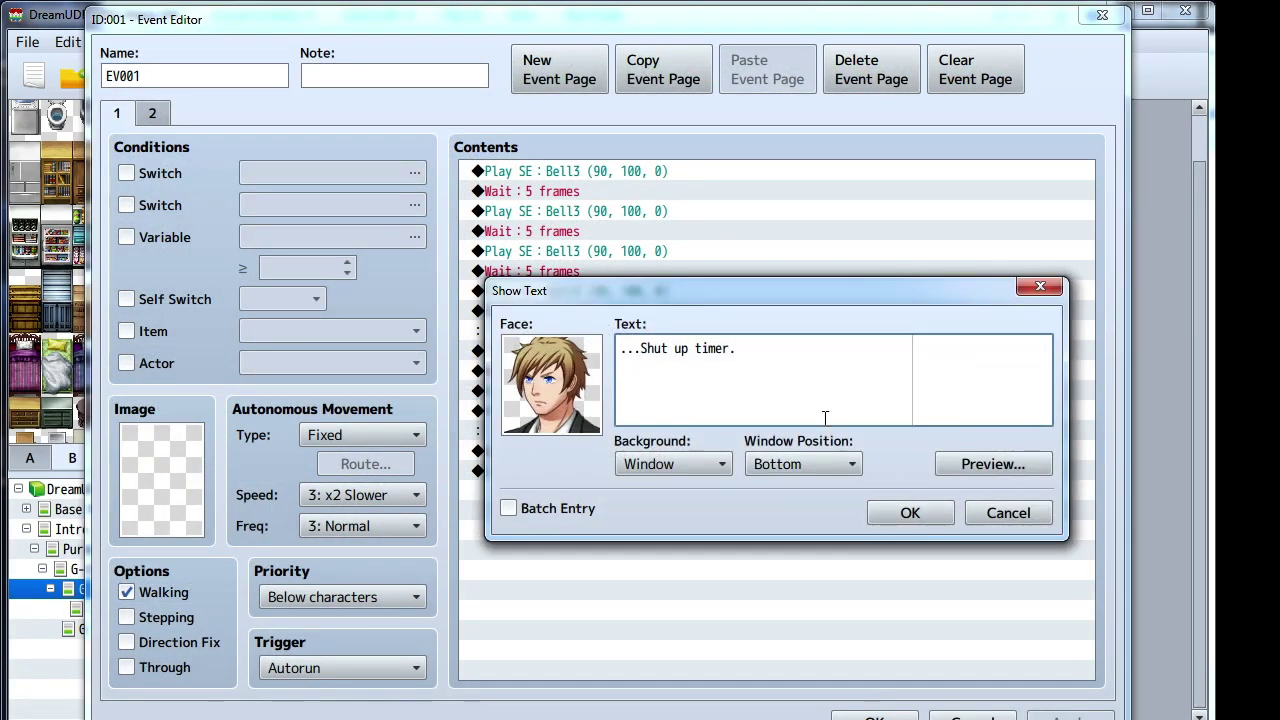
text(\nM)
text(Blaine>)
click(910, 512)
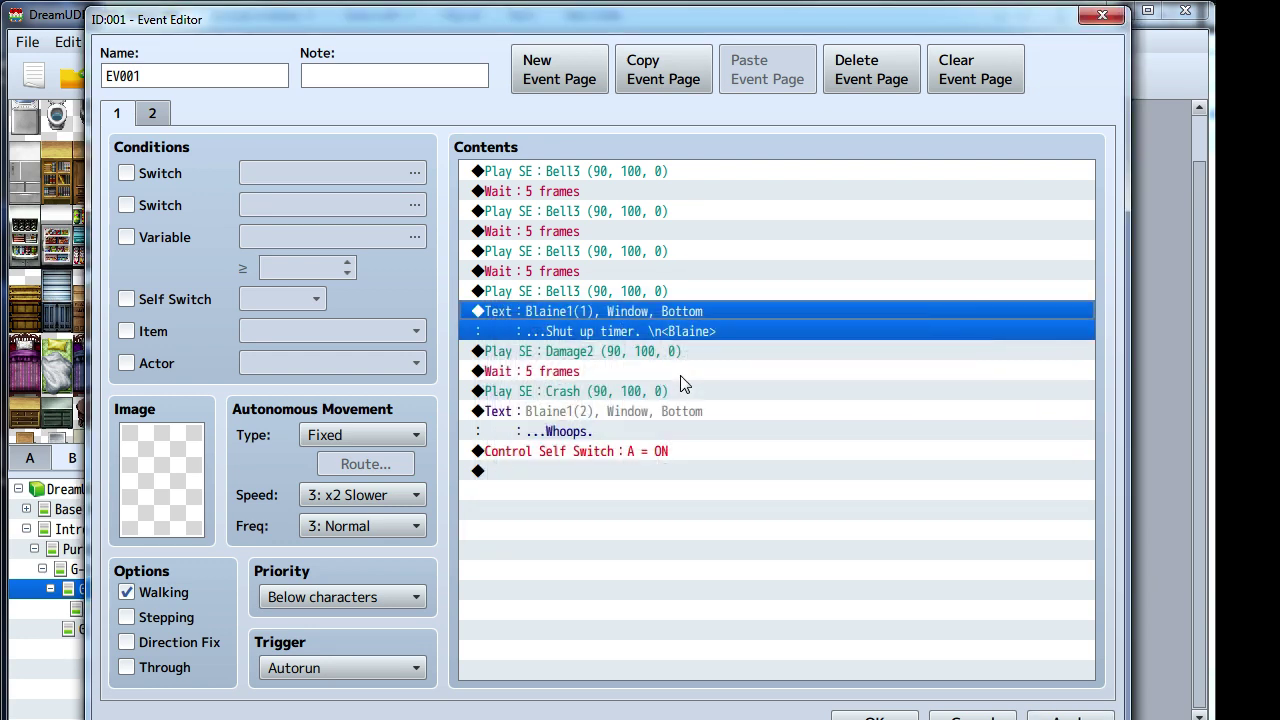
- Copy the name code from the "...Shut up timer." message, append it to the "...Whoops." message and save the event
right_click(640, 313)
click(684, 347)
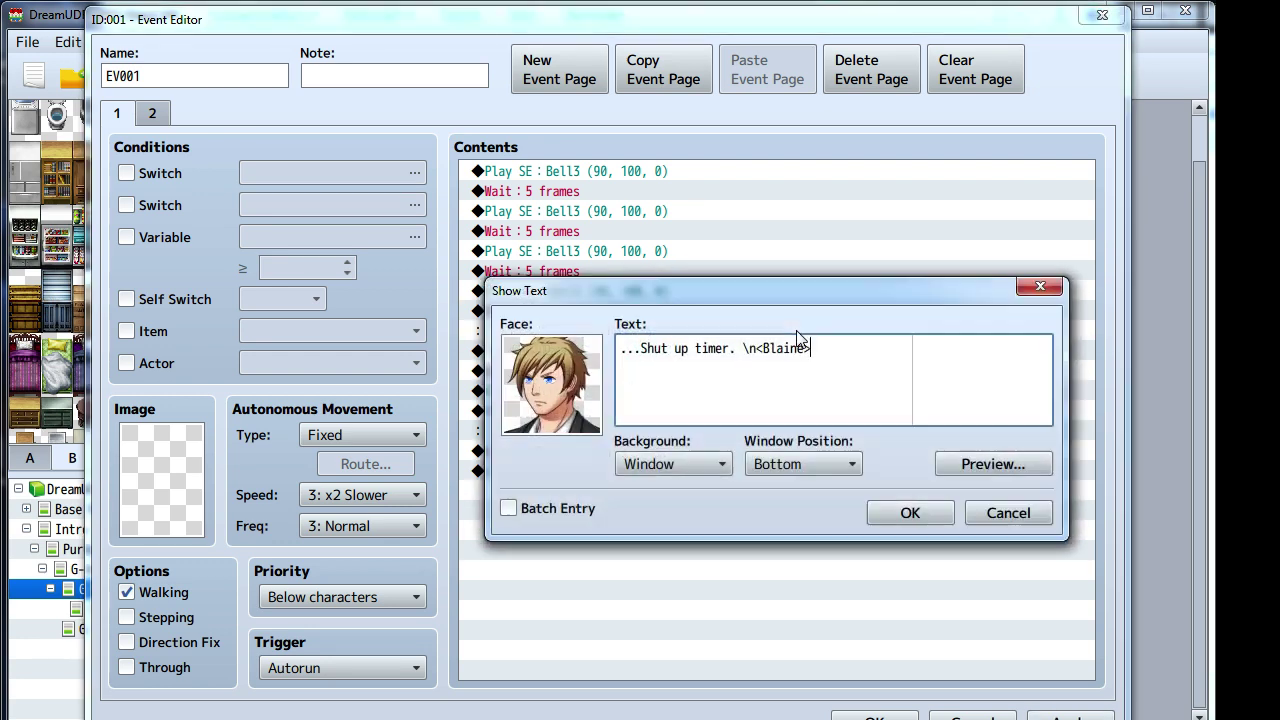
double_click(746, 349)
key(ctrl+c)
click(910, 512)
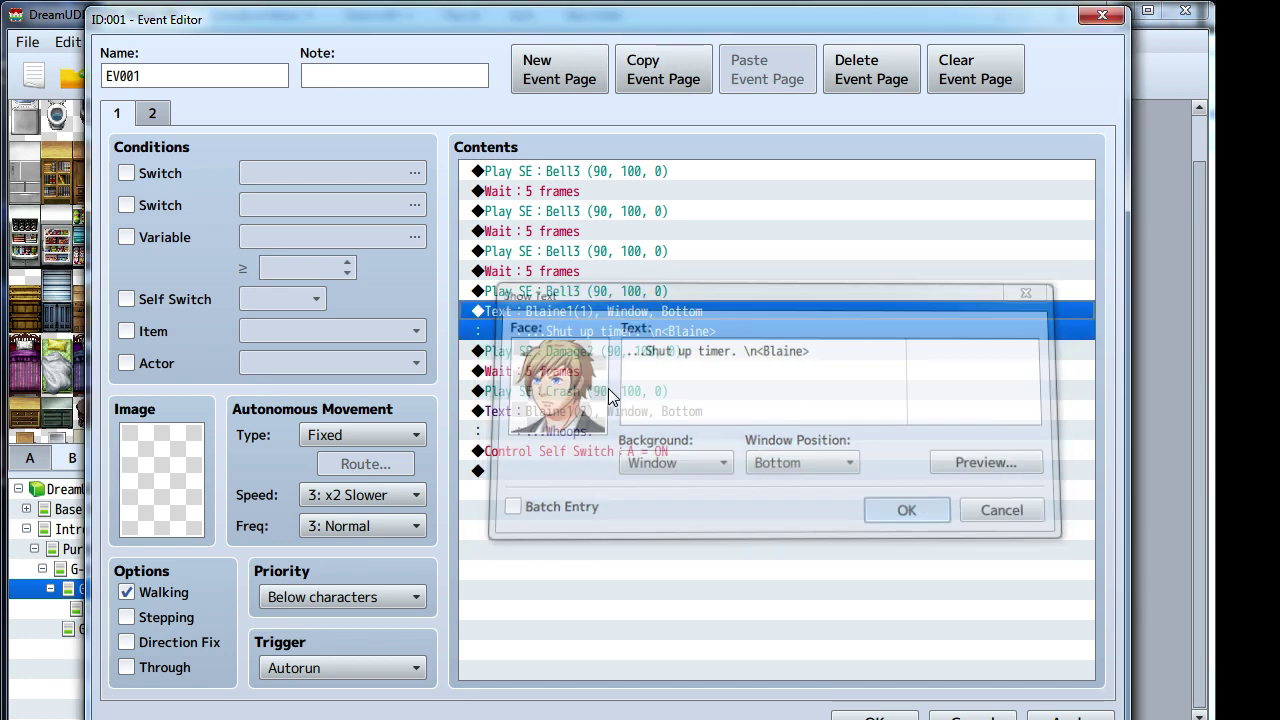
click(575, 412)
right_click(573, 413)
click(610, 447)
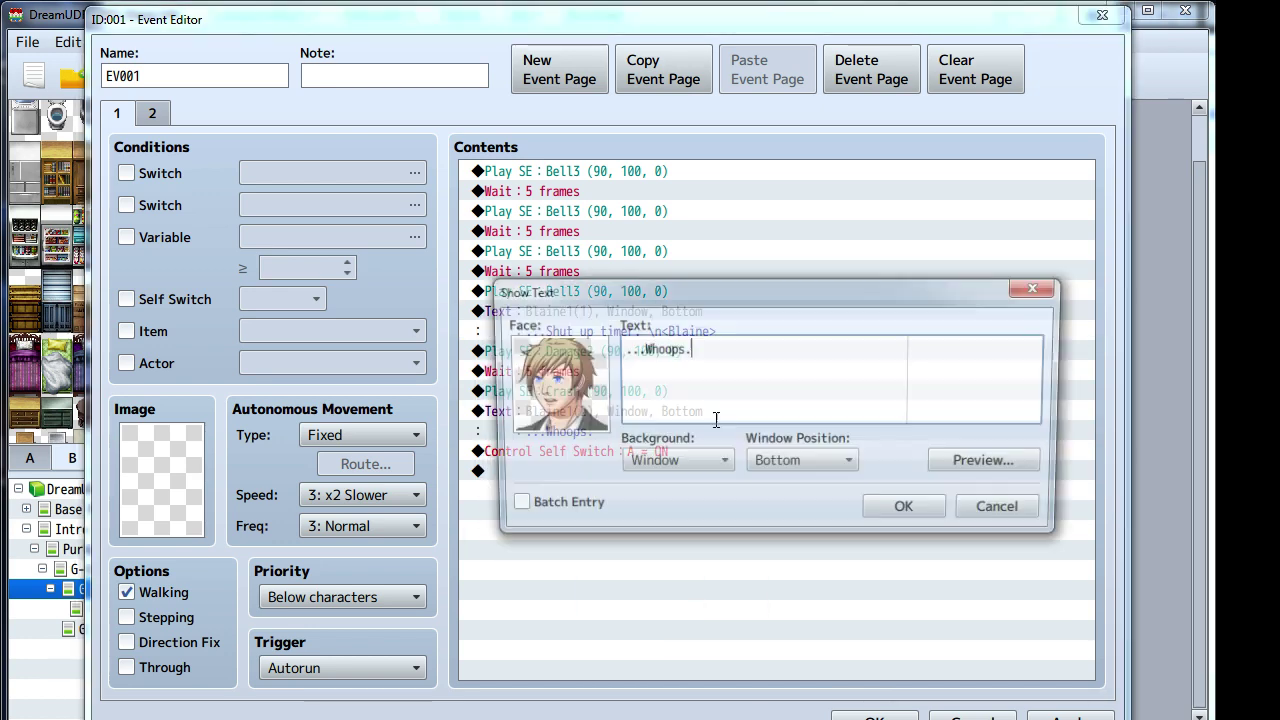
key(ctrl+v)
click(905, 508)
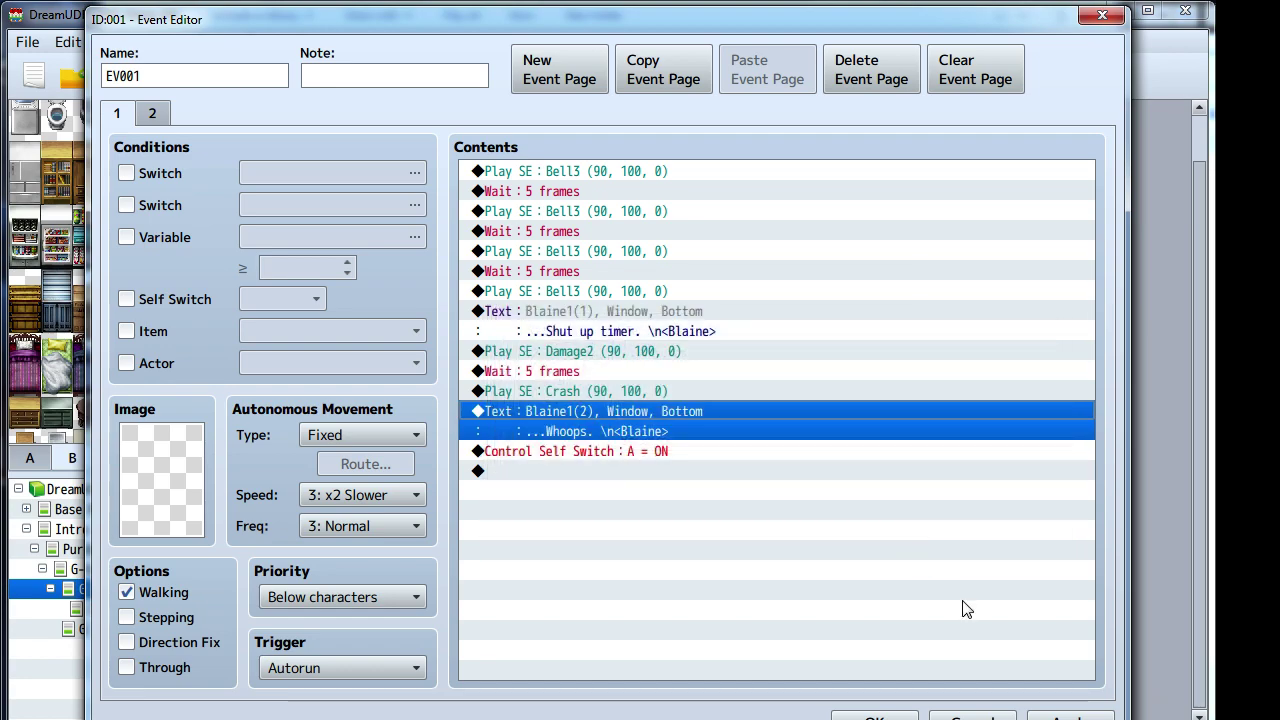
click(870, 712)
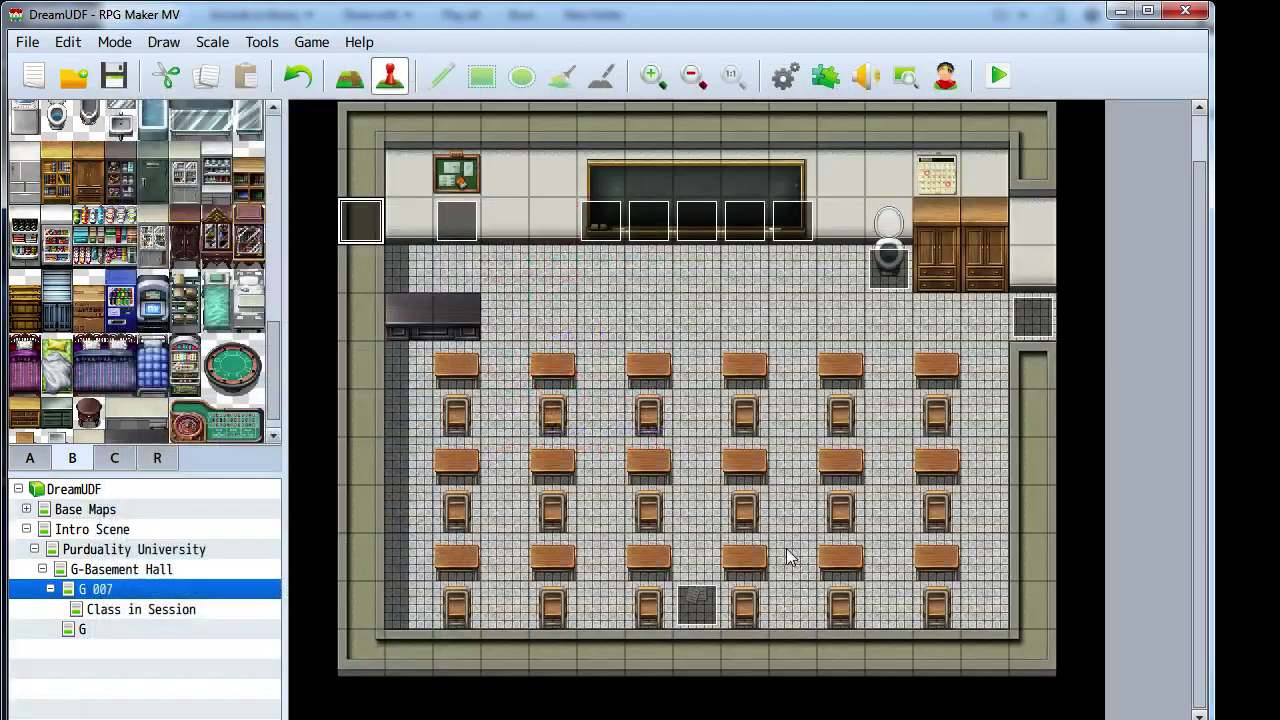
- Open event EV008 on map G and append the name code "\n<Blaine>" to its "Hey Ral, pretty good" message
click(118, 569)
click(118, 552)
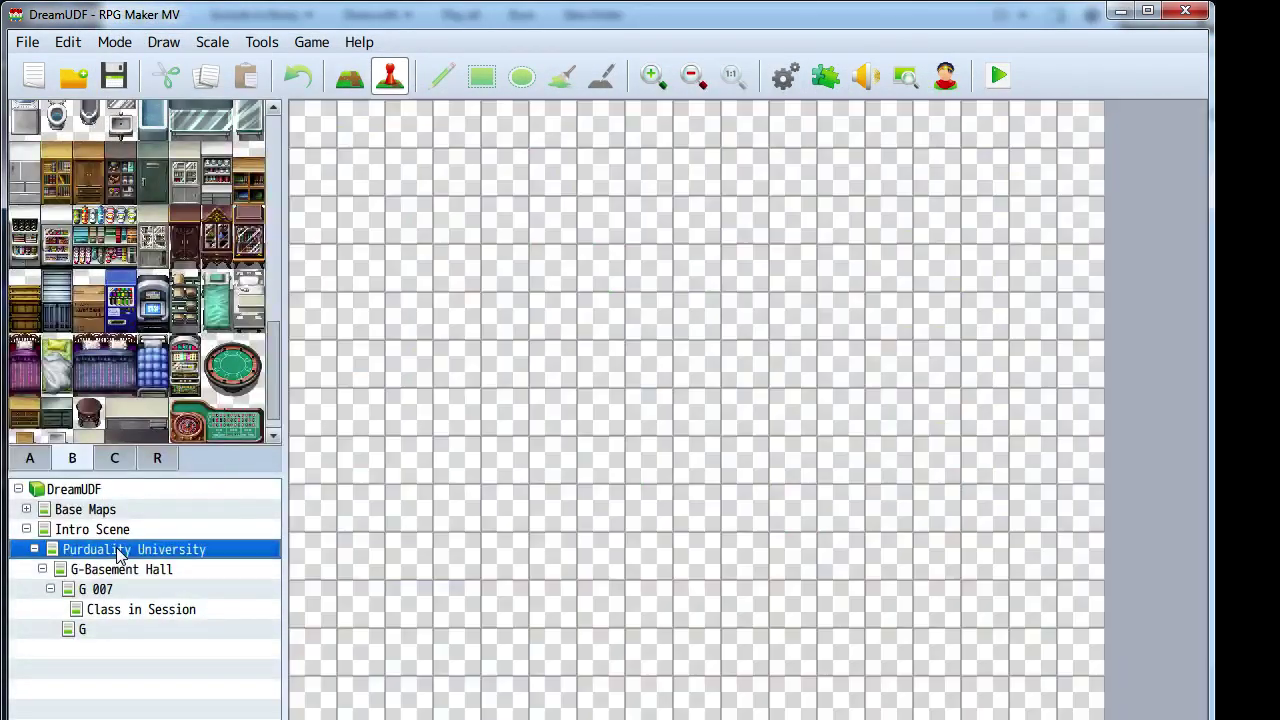
click(115, 625)
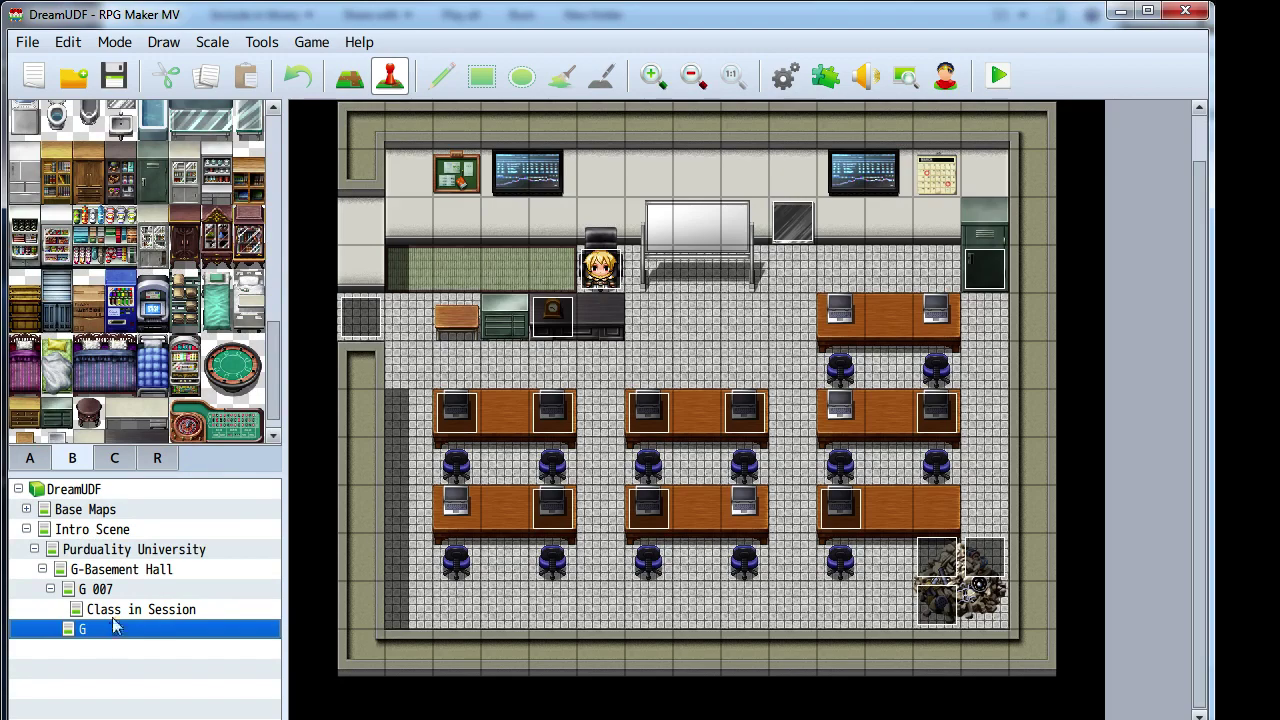
double_click(600, 272)
right_click(586, 172)
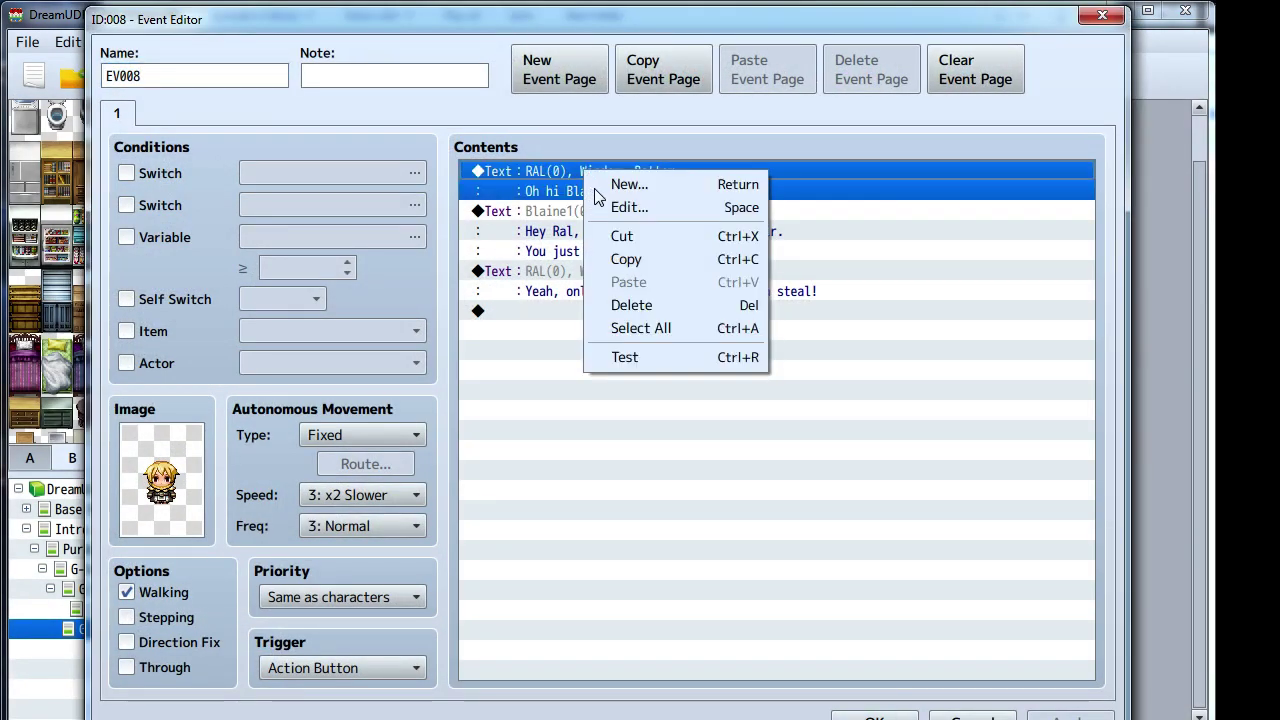
click(557, 210)
right_click(557, 210)
click(592, 240)
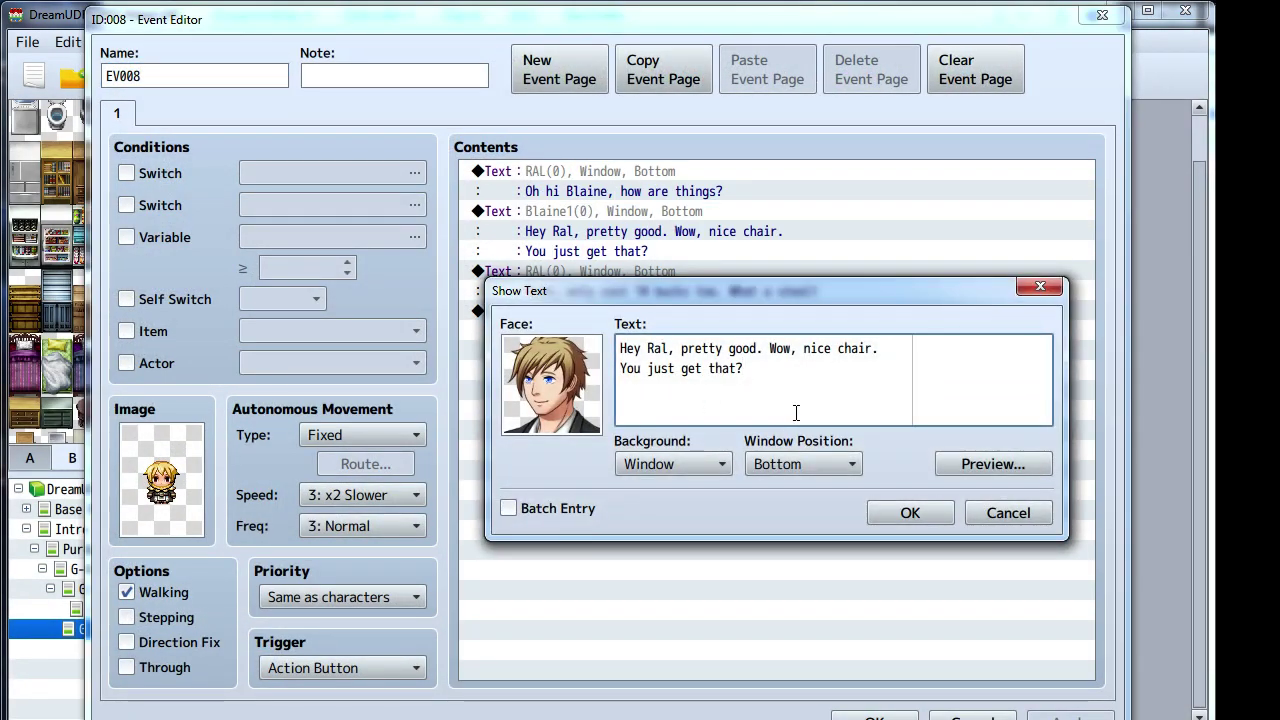
key(ctrl+v)
click(909, 512)
- Append the name code "\n<Ral>" to the "Oh hi Blaine, how are things?" message
click(626, 172)
right_click(626, 172)
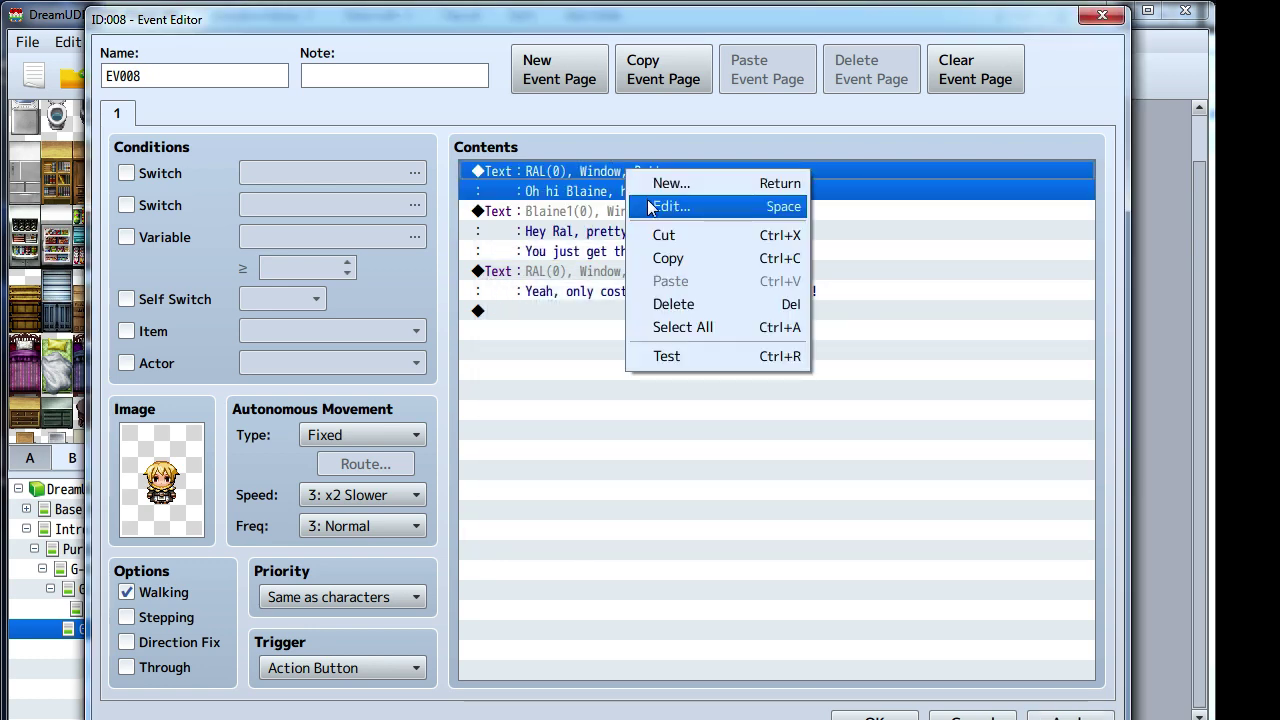
click(672, 203)
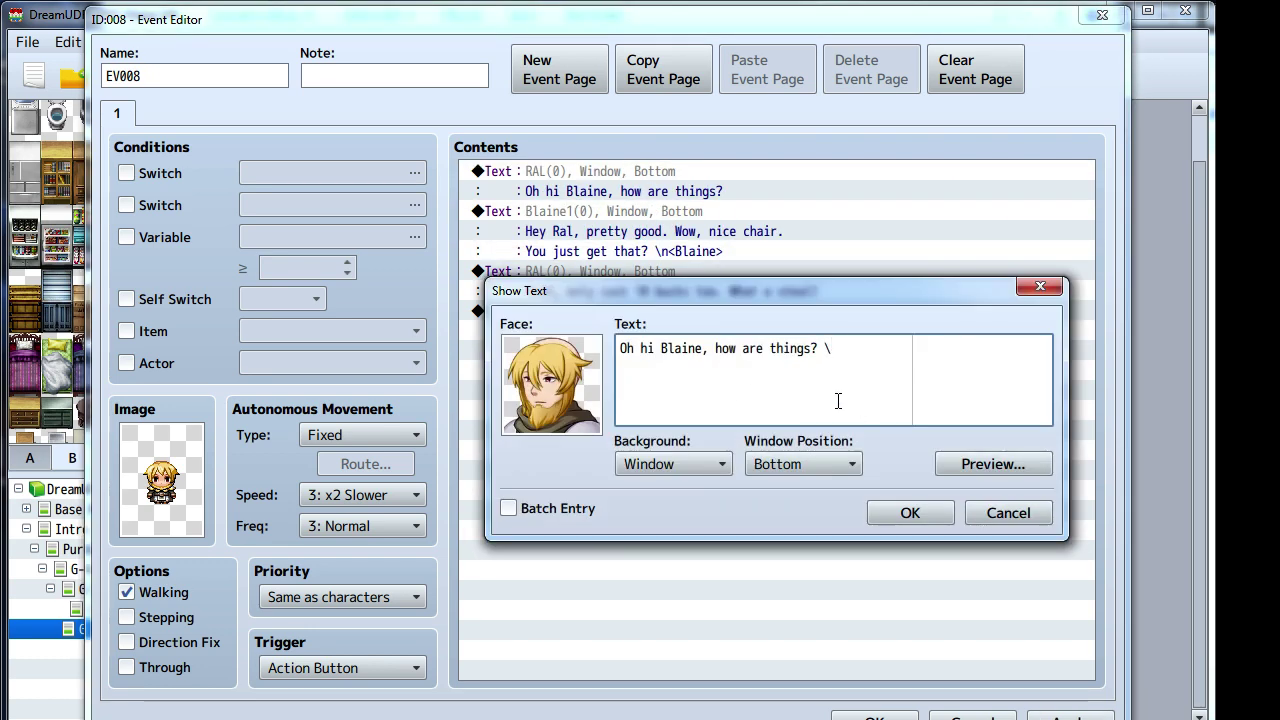
text(<RAL>)
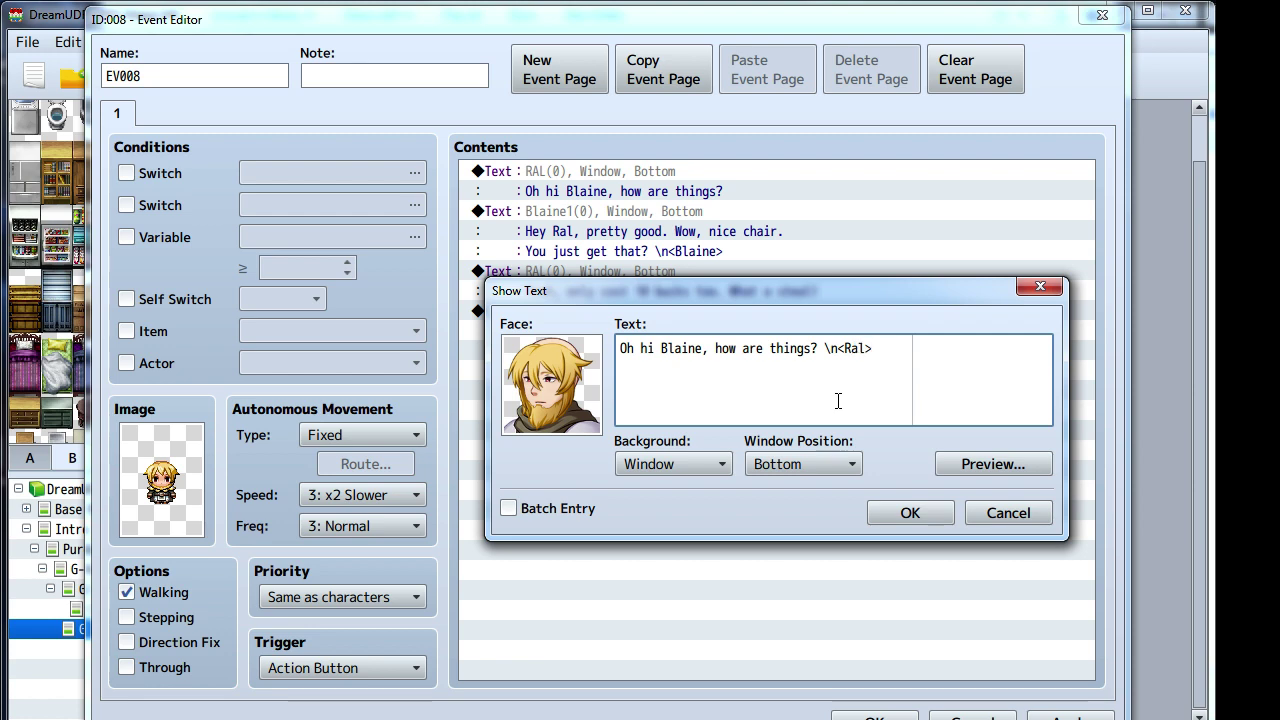
click(909, 512)
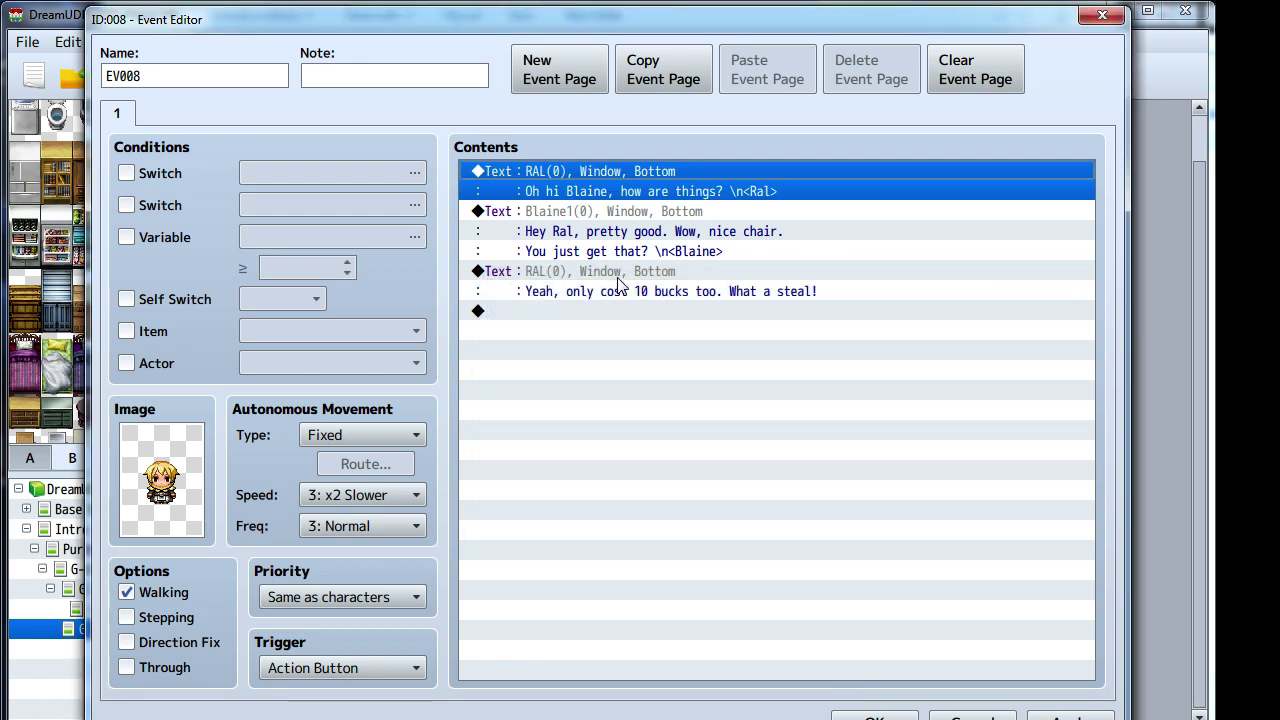
- Append "\n<Ral>" to the "Yeah, only cost 10 bucks too. What a steal!" message and save the event
right_click(620, 280)
click(655, 314)
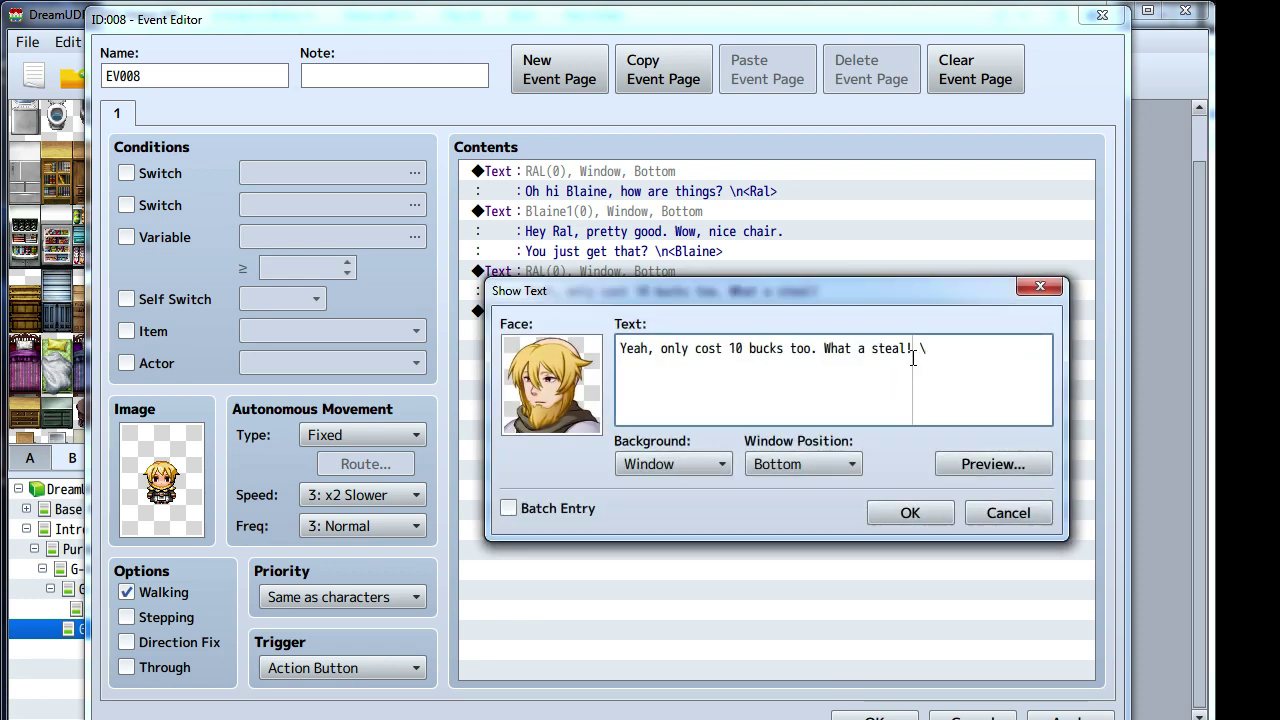
click(909, 510)
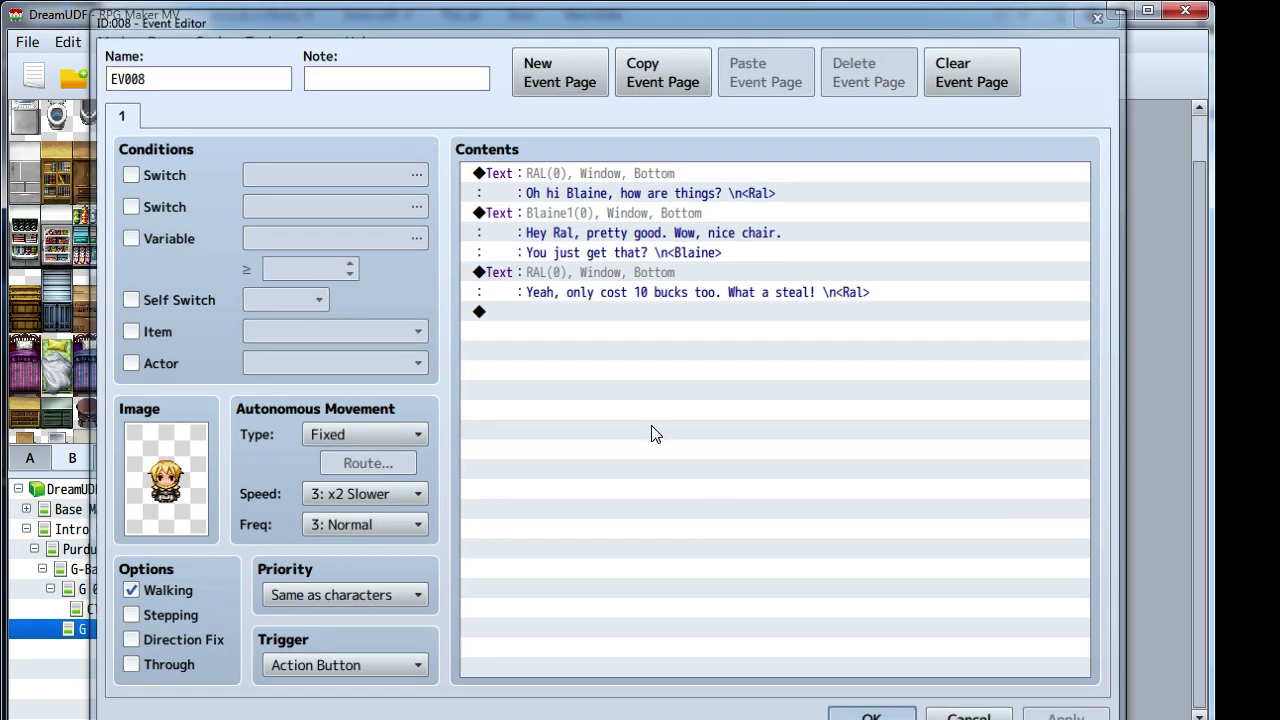
key(Escape)
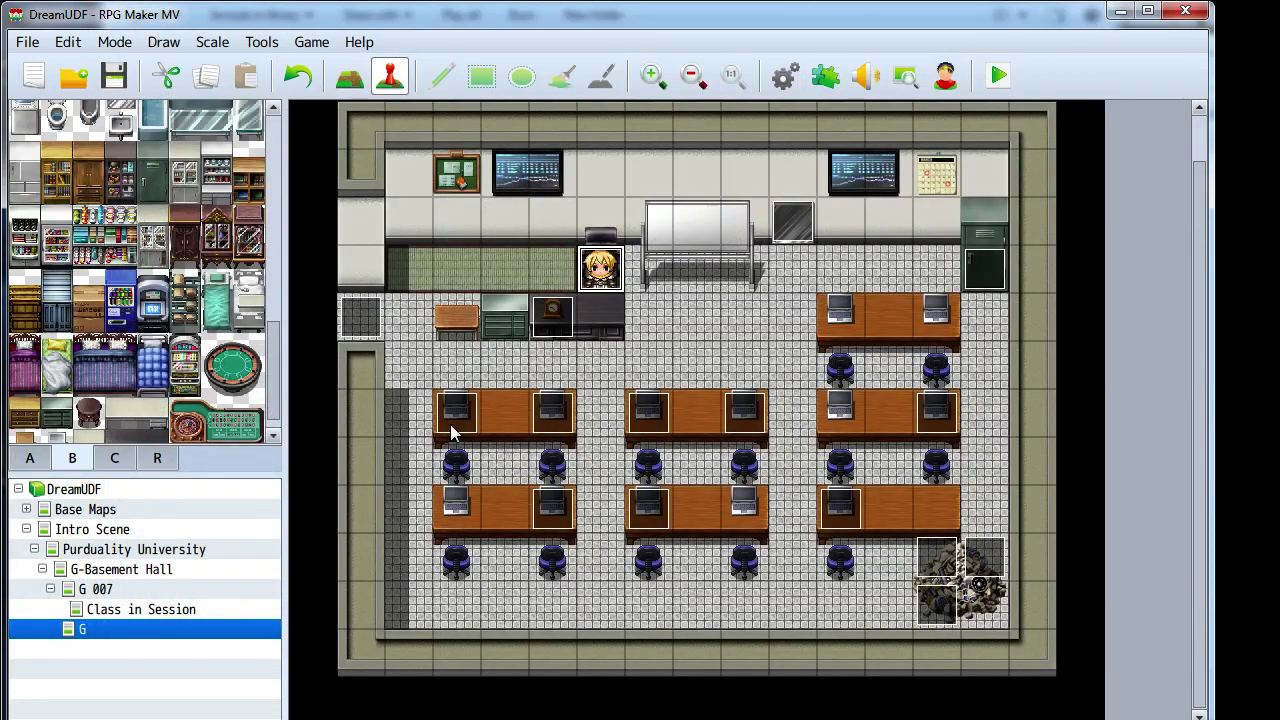
- Set the player's starting position on map G to the floor tile just above the leftmost computer desk
right_click(433, 370)
mouse_move(503, 565)
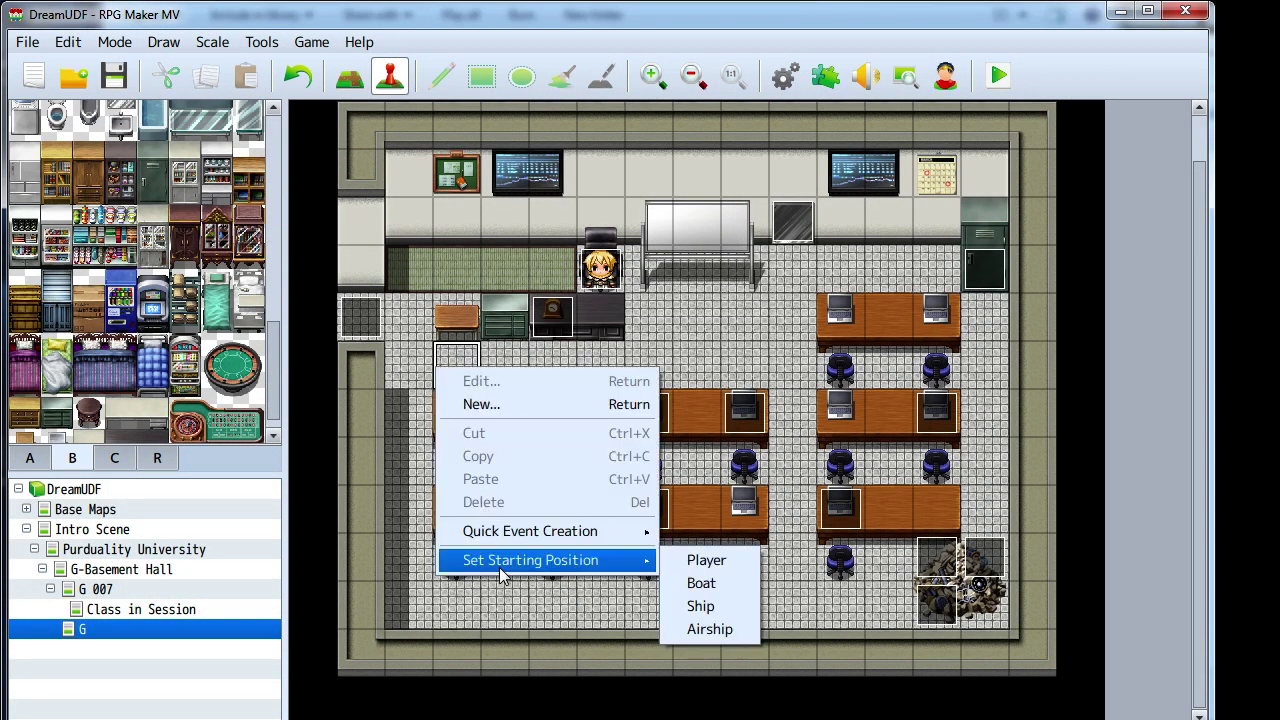
click(695, 560)
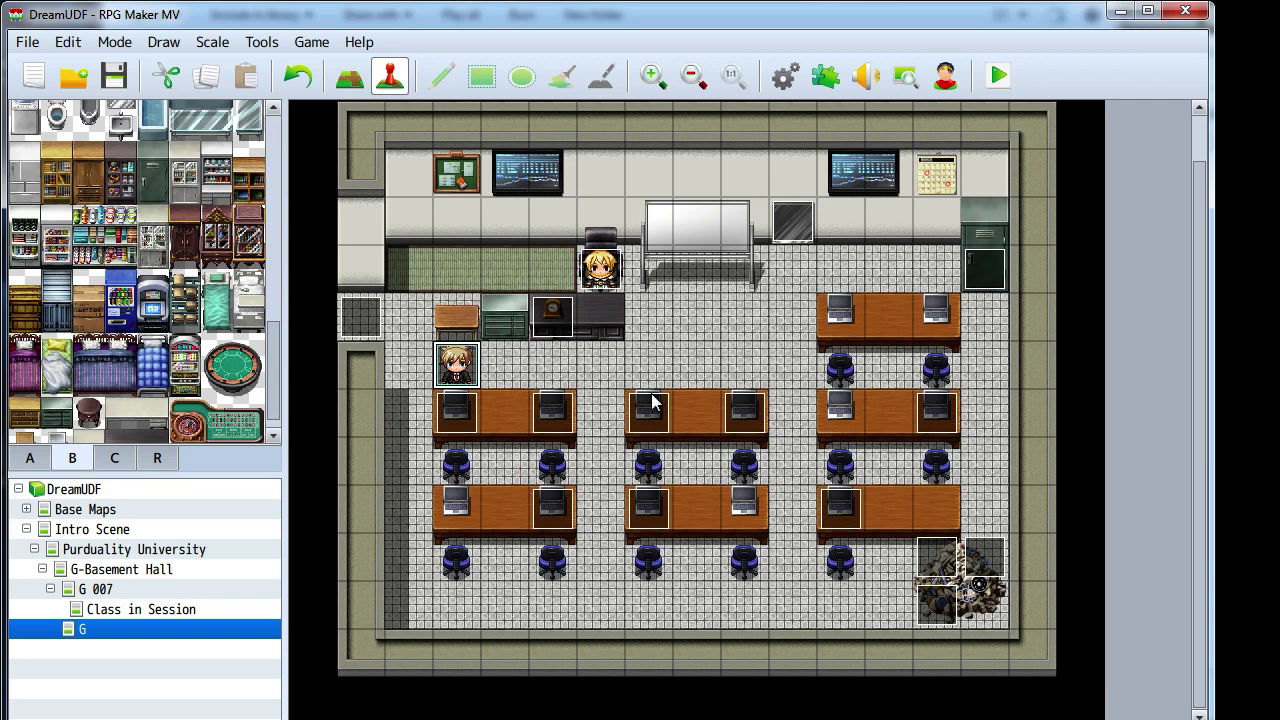
- Check the messages of the second and third computer events in the row of desks below the player
double_click(545, 428)
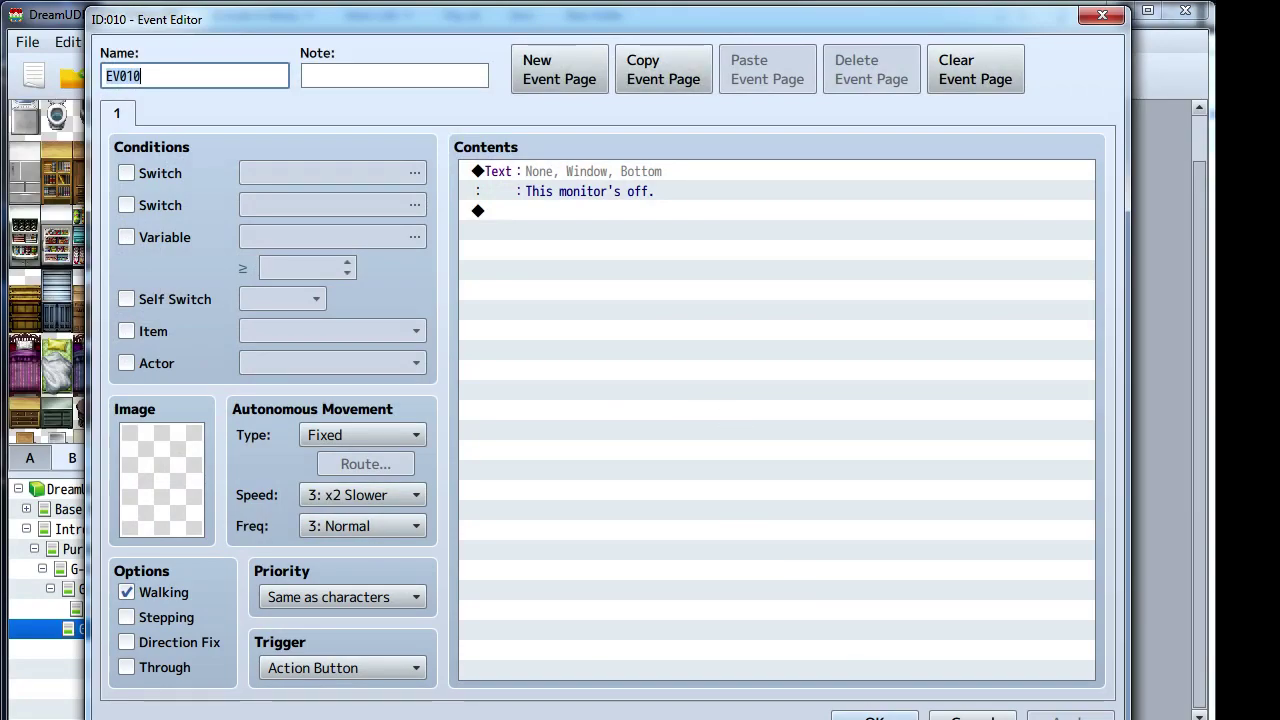
click(972, 717)
click(642, 414)
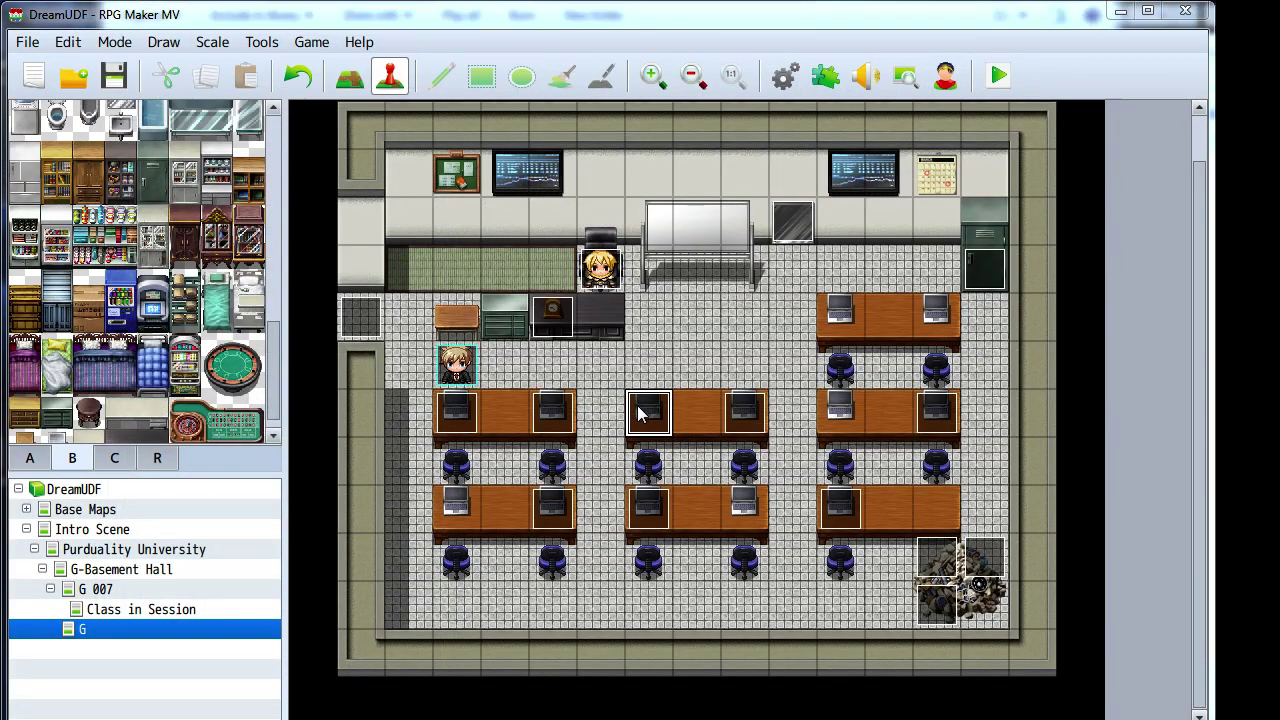
double_click(642, 414)
click(894, 708)
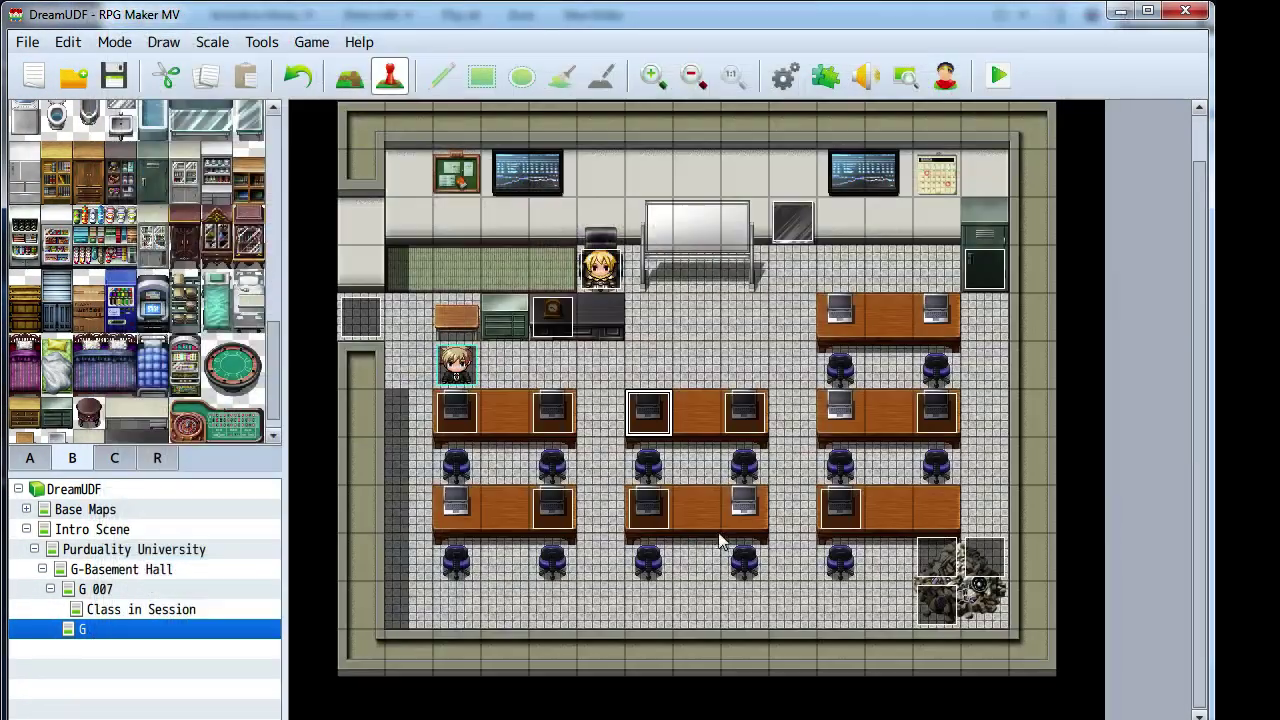
- Replace the message of computer event EV011 with "Pff, who was watching Oblivion LPs in class?" and save the event
double_click(736, 410)
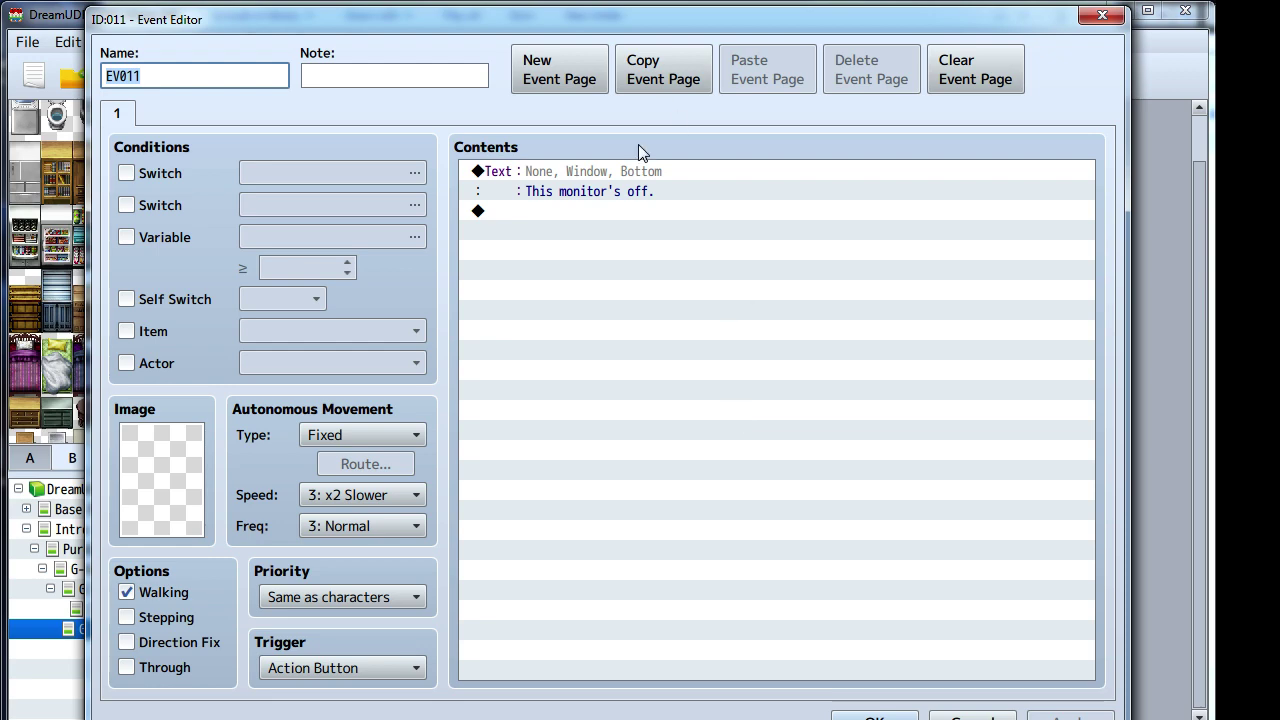
right_click(604, 186)
click(632, 238)
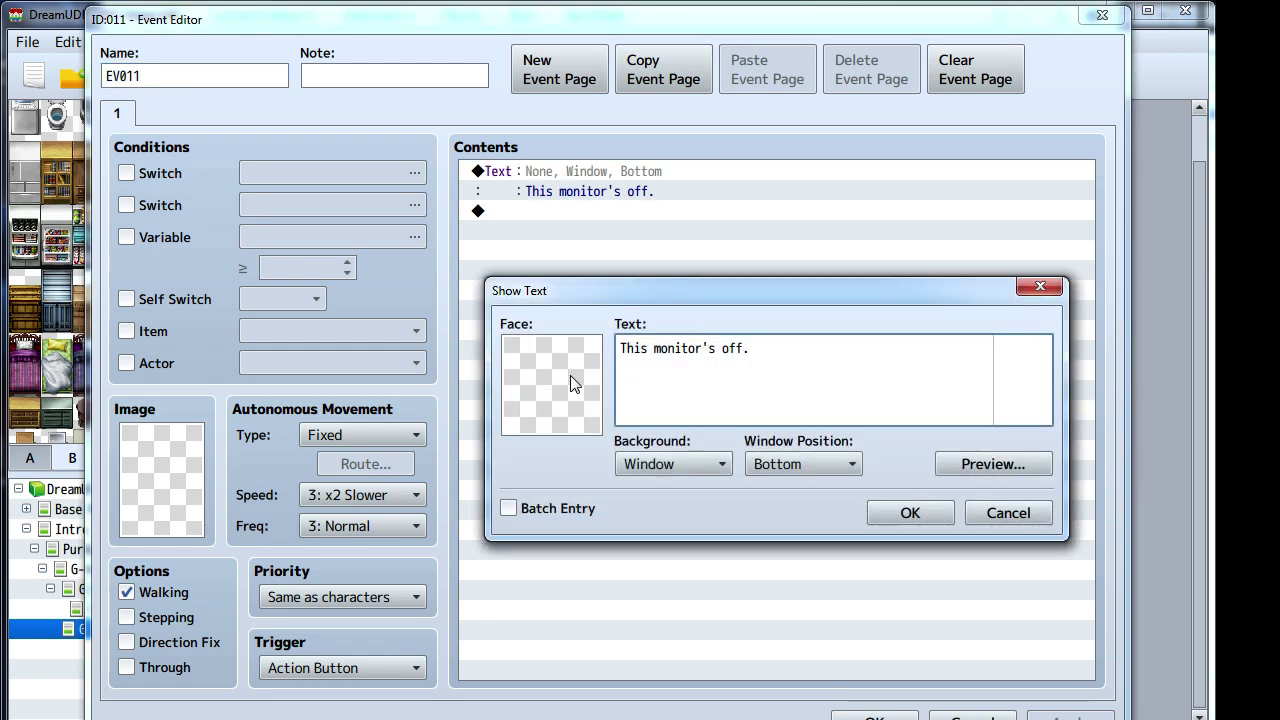
key(ctrl+a)
text(Pff, wh)
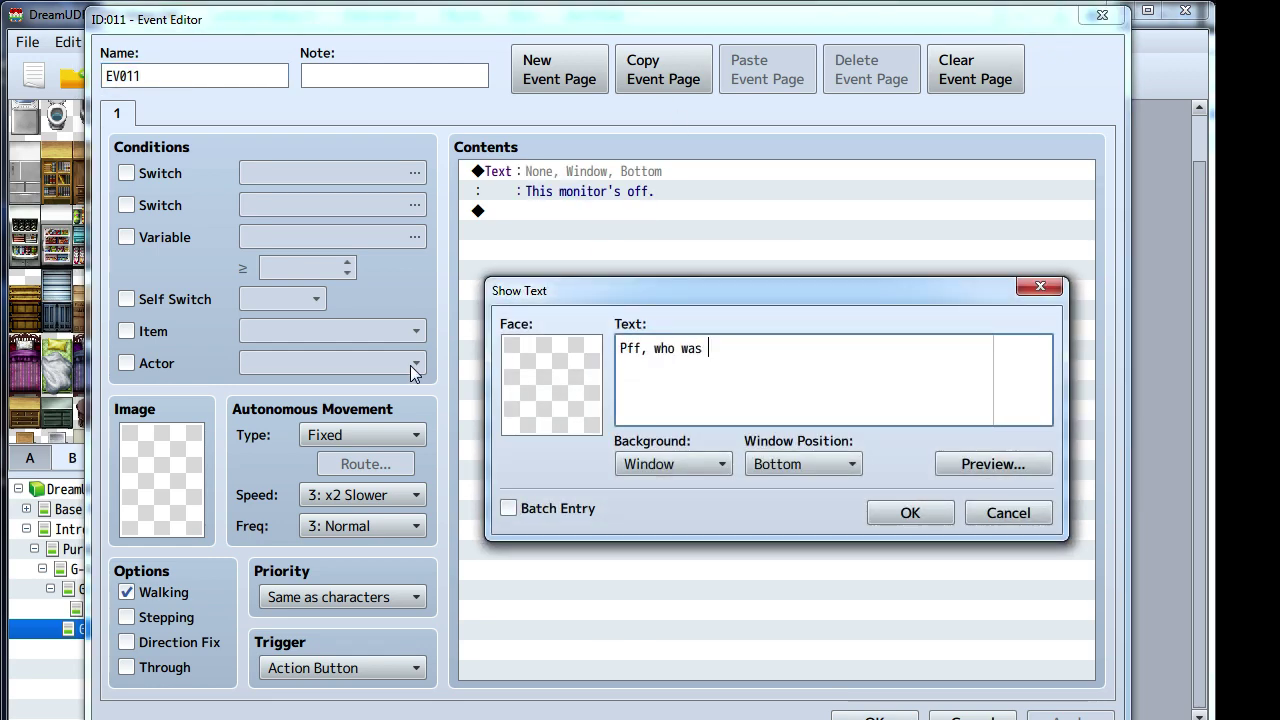
text(o was watching f)
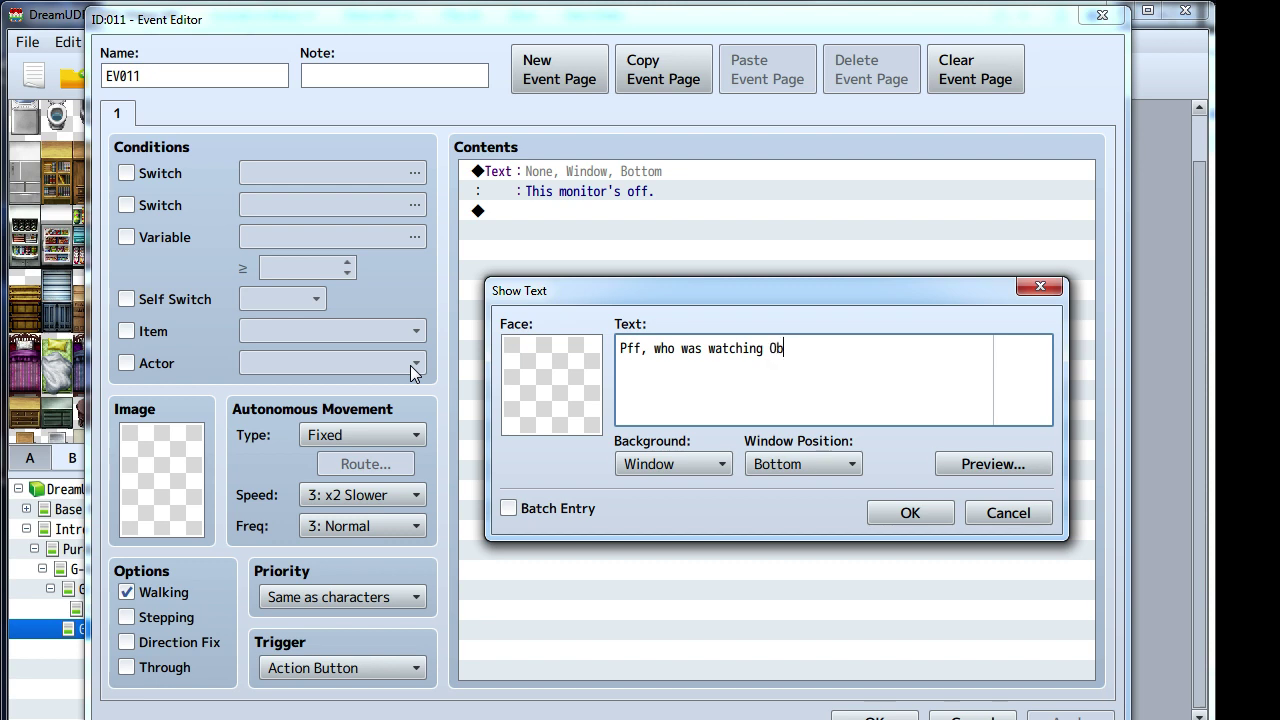
key(BackSpace)
text(blivion LPs in class?)
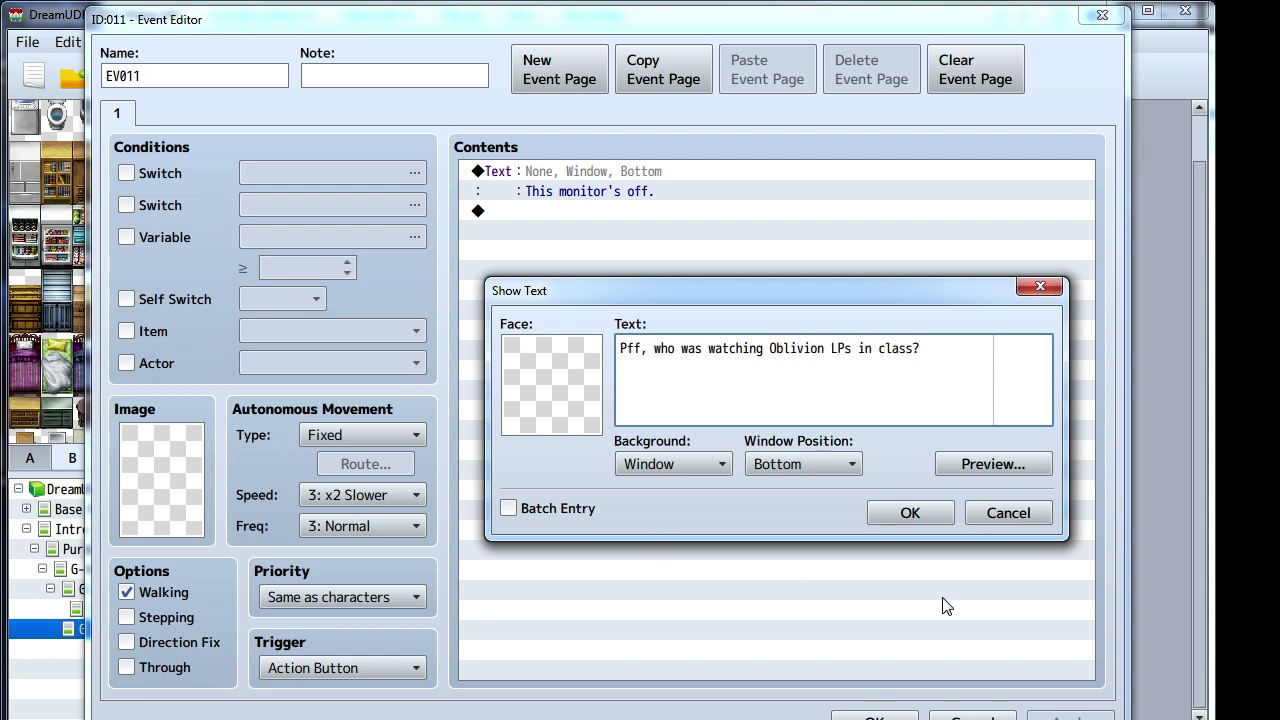
click(909, 513)
click(872, 716)
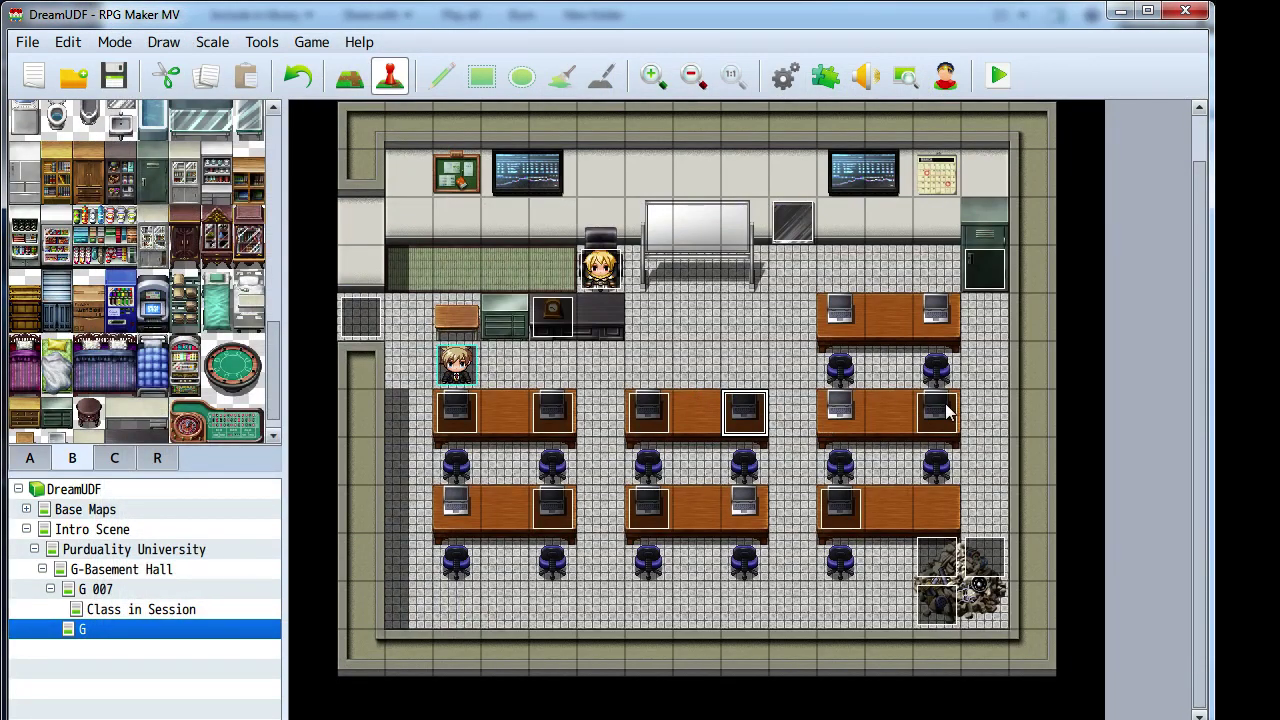
- Paste the switched-off monitor event onto the five computers in the lab that have no event
click(840, 412)
key(ctrl+v)
click(840, 318)
key(ctrl+v)
click(936, 318)
key(ctrl+v)
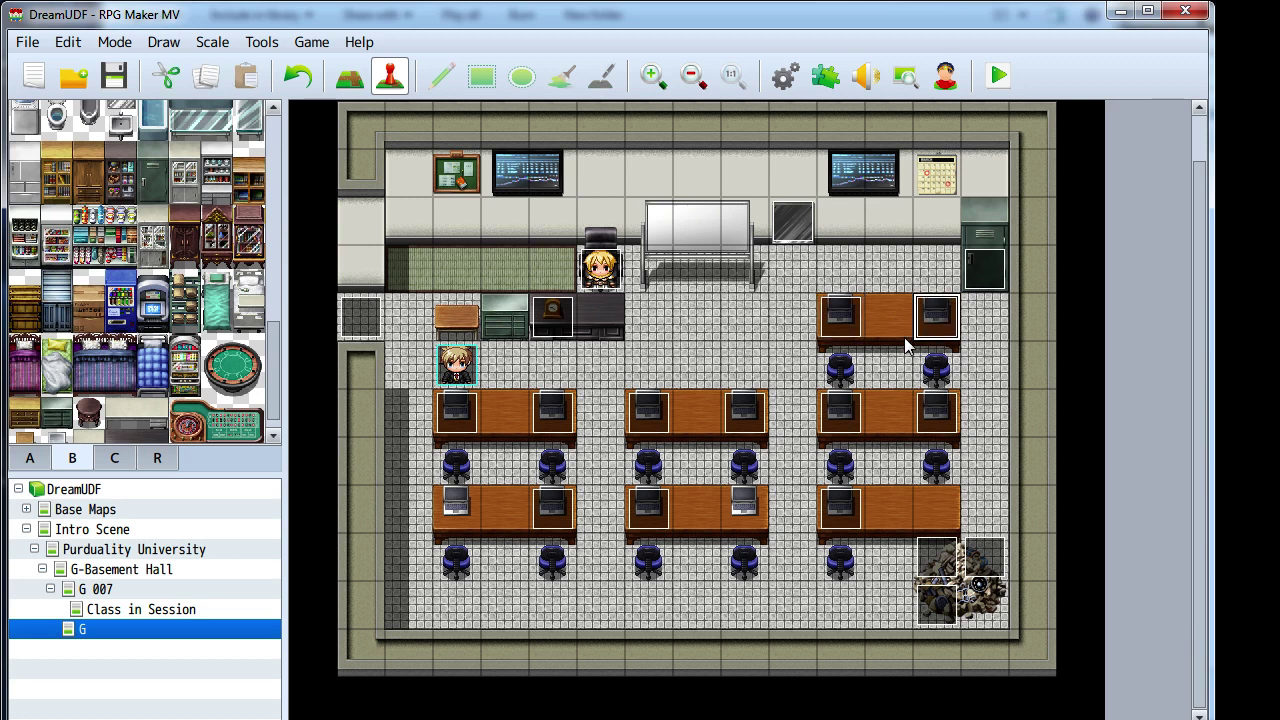
click(760, 498)
key(ctrl+v)
click(468, 504)
key(ctrl+v)
click(686, 370)
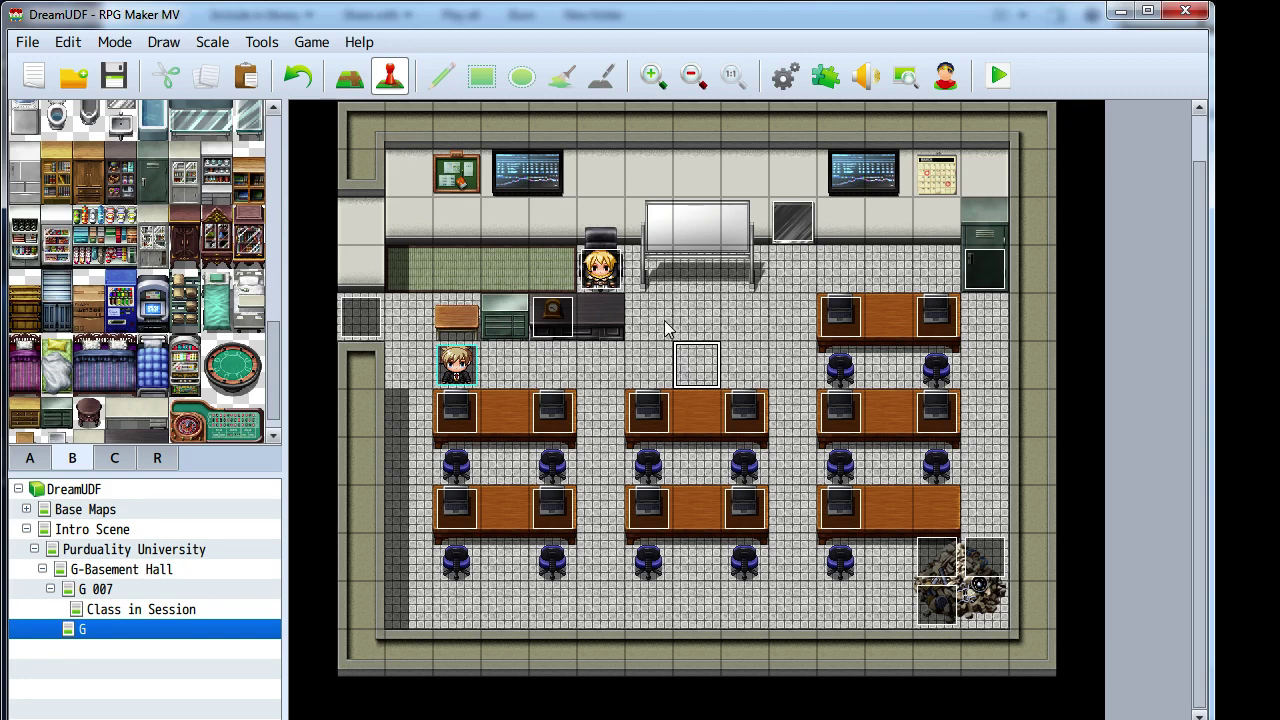
- Open clock event EV005, append "\n<Blaine>" to its "I'm watching you, clock..." message and save the event
double_click(552, 320)
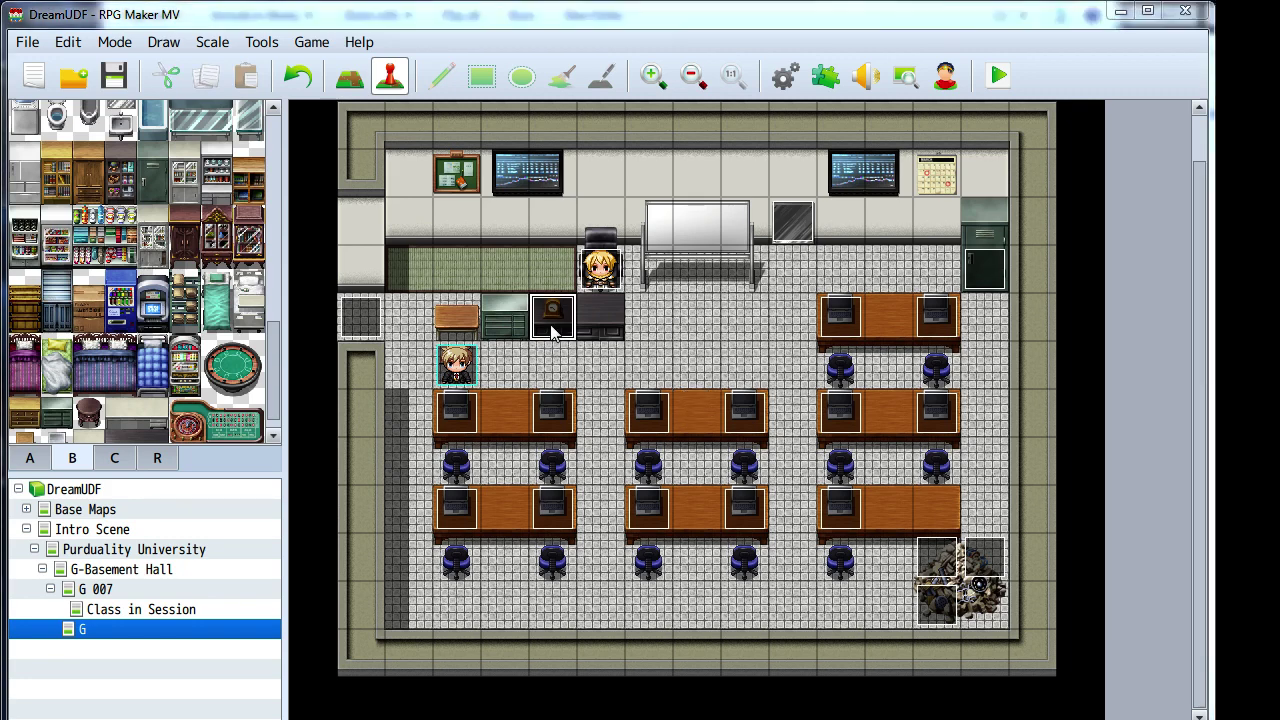
right_click(645, 188)
click(680, 217)
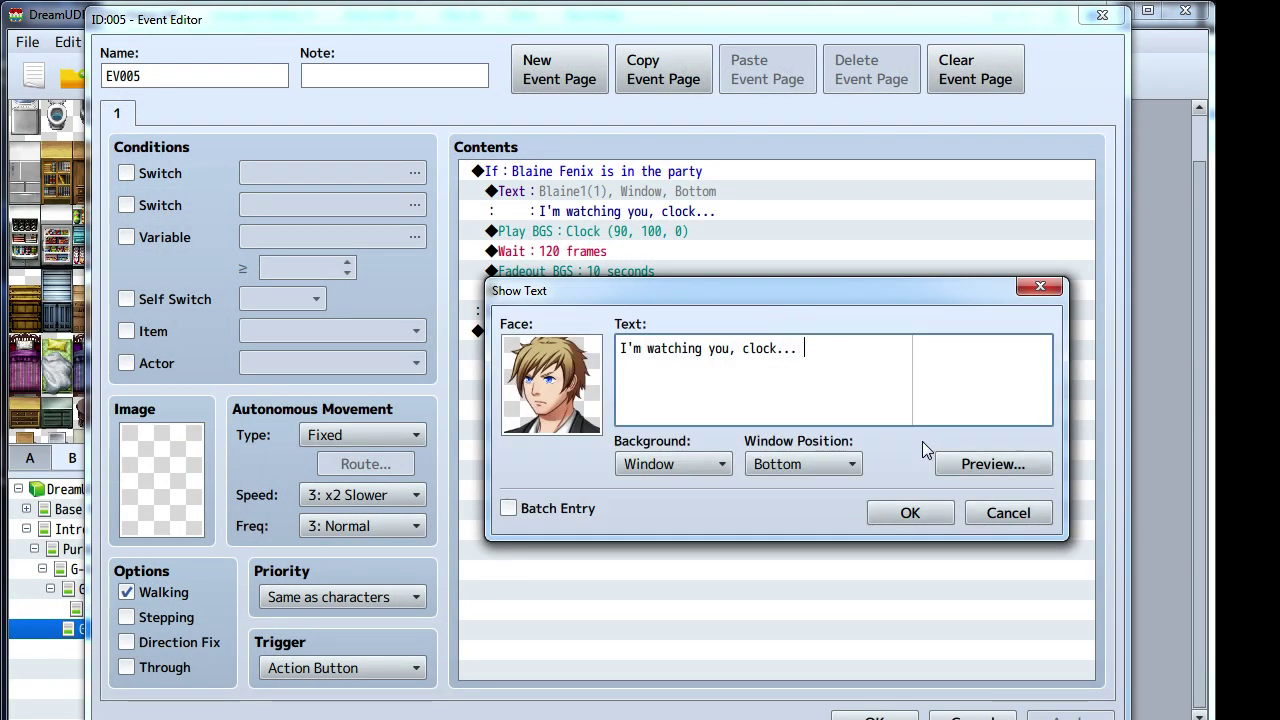
text(<)
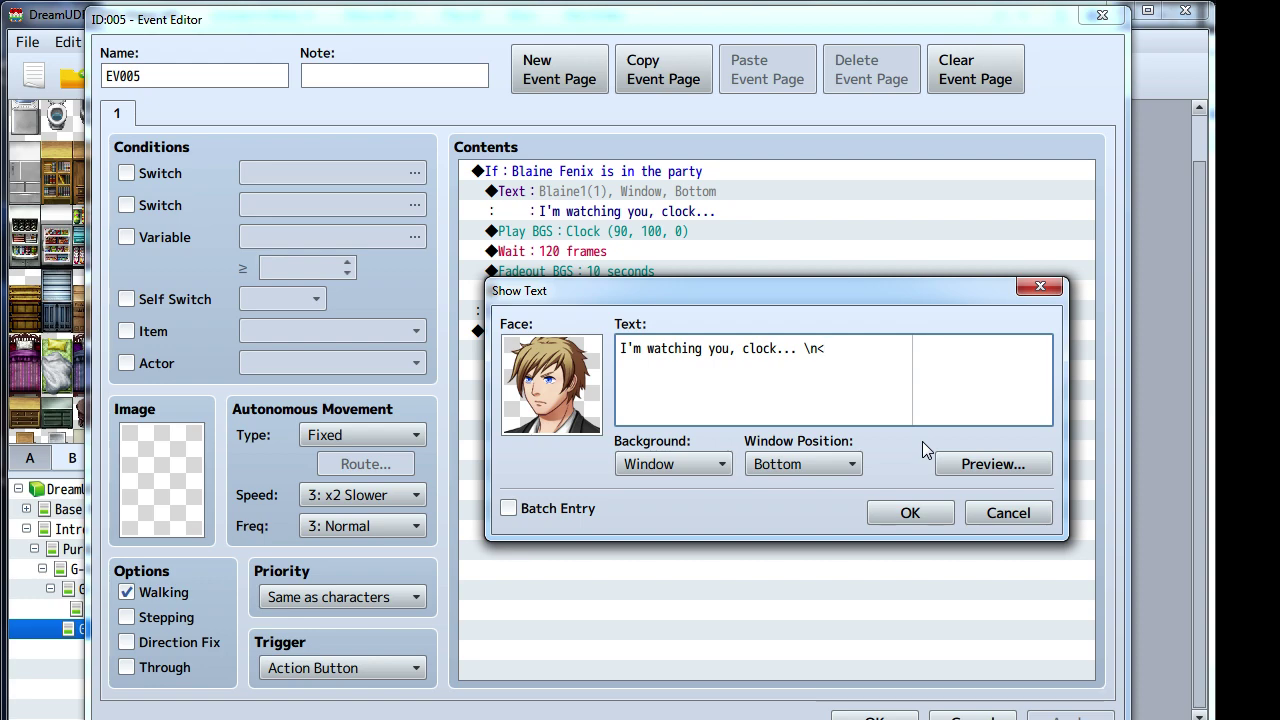
text(Blaine>)
click(909, 513)
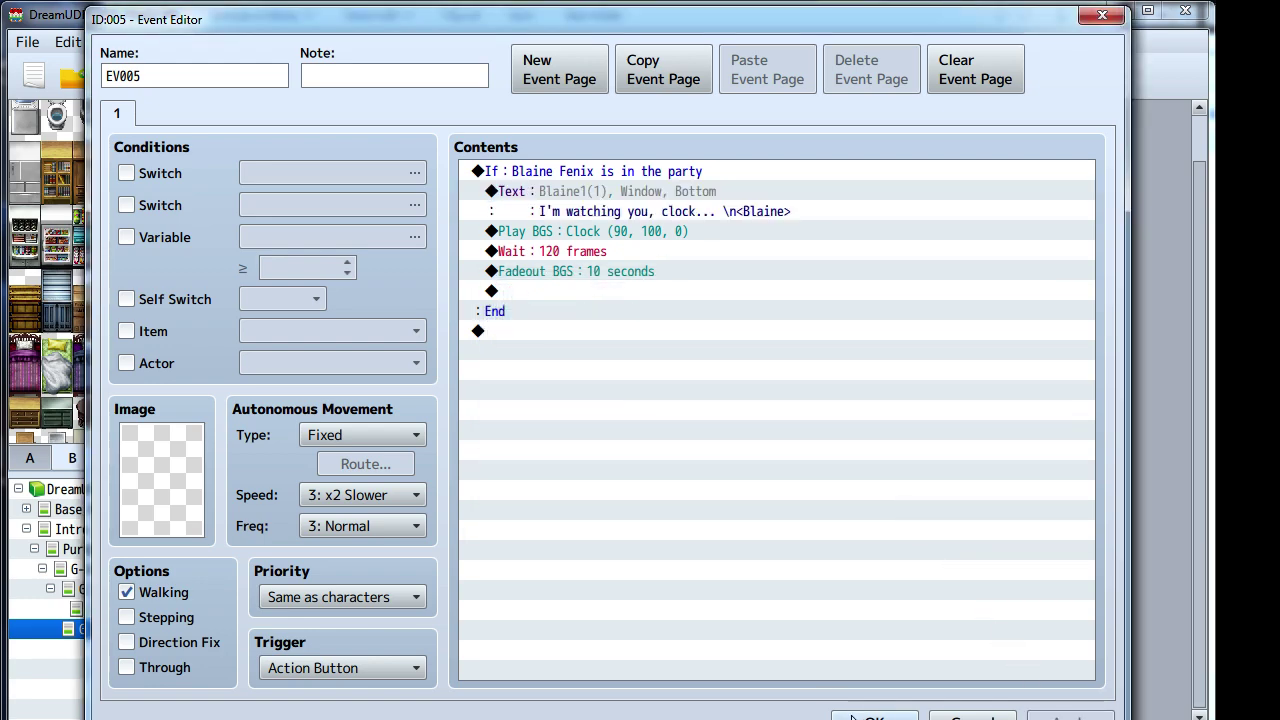
click(851, 718)
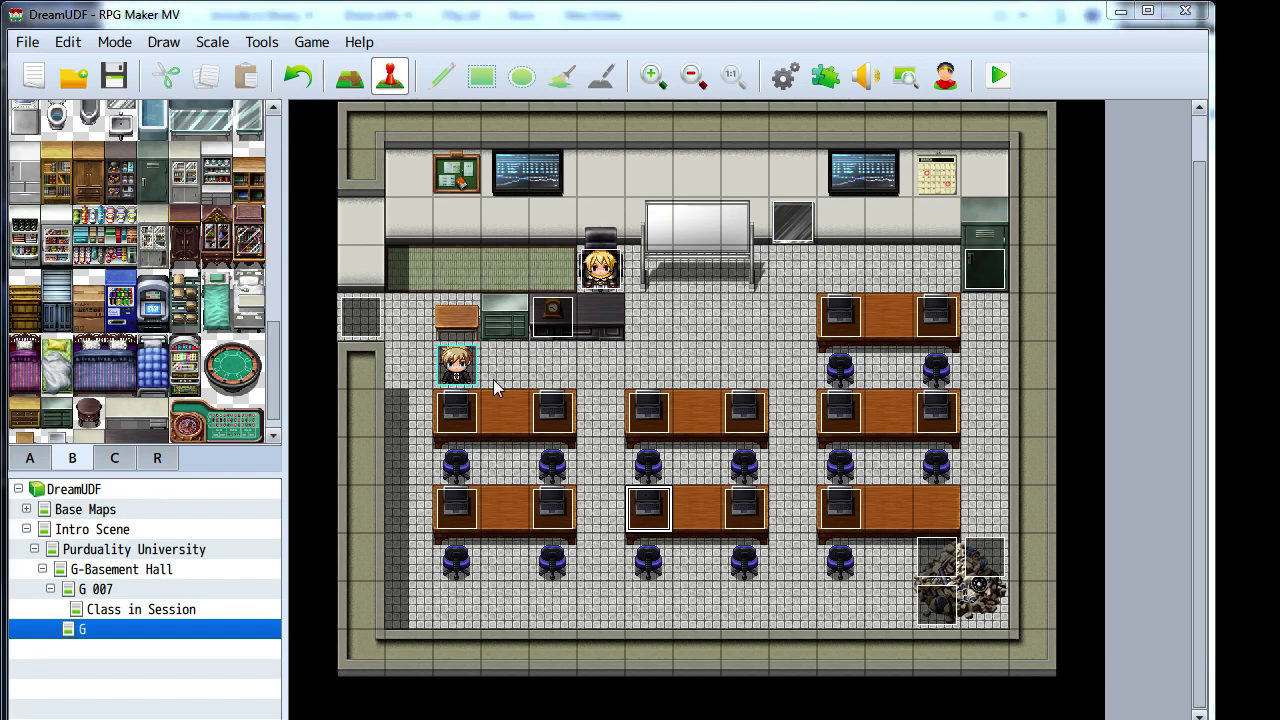
- Open the message of computer event EV017 on the middle desk of the rightmost column and clear its text
double_click(840, 410)
right_click(588, 172)
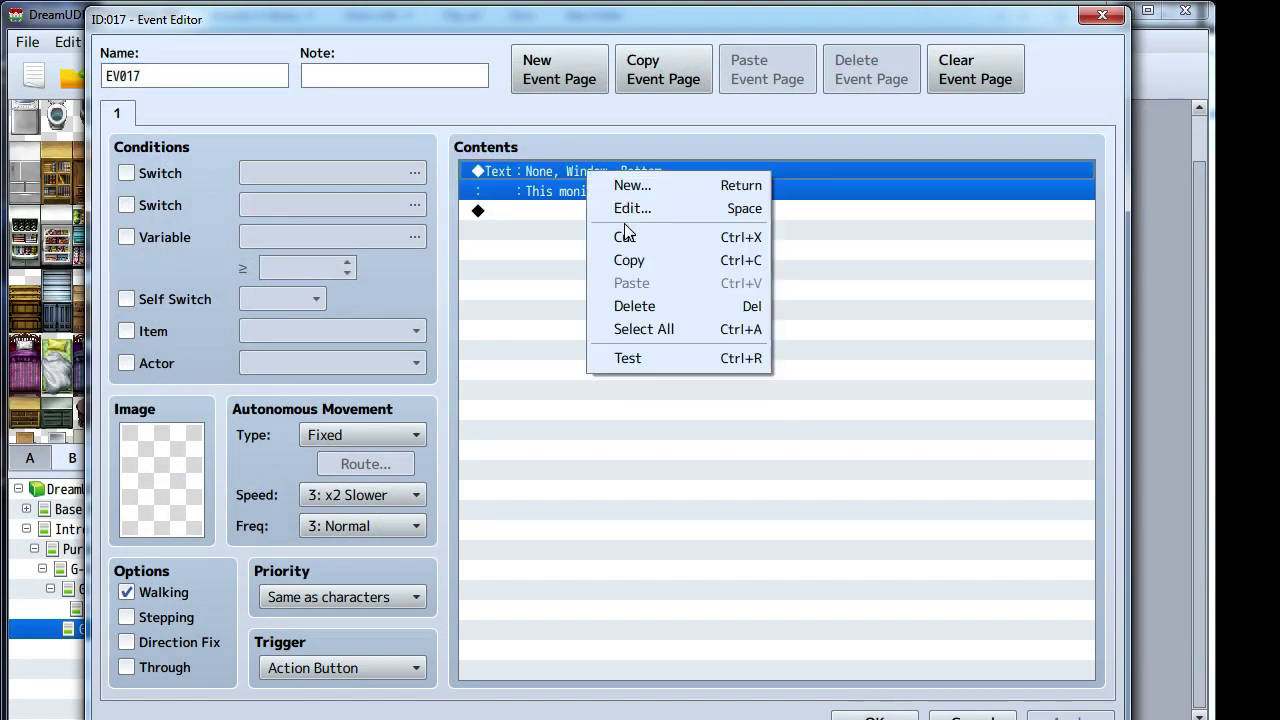
click(627, 210)
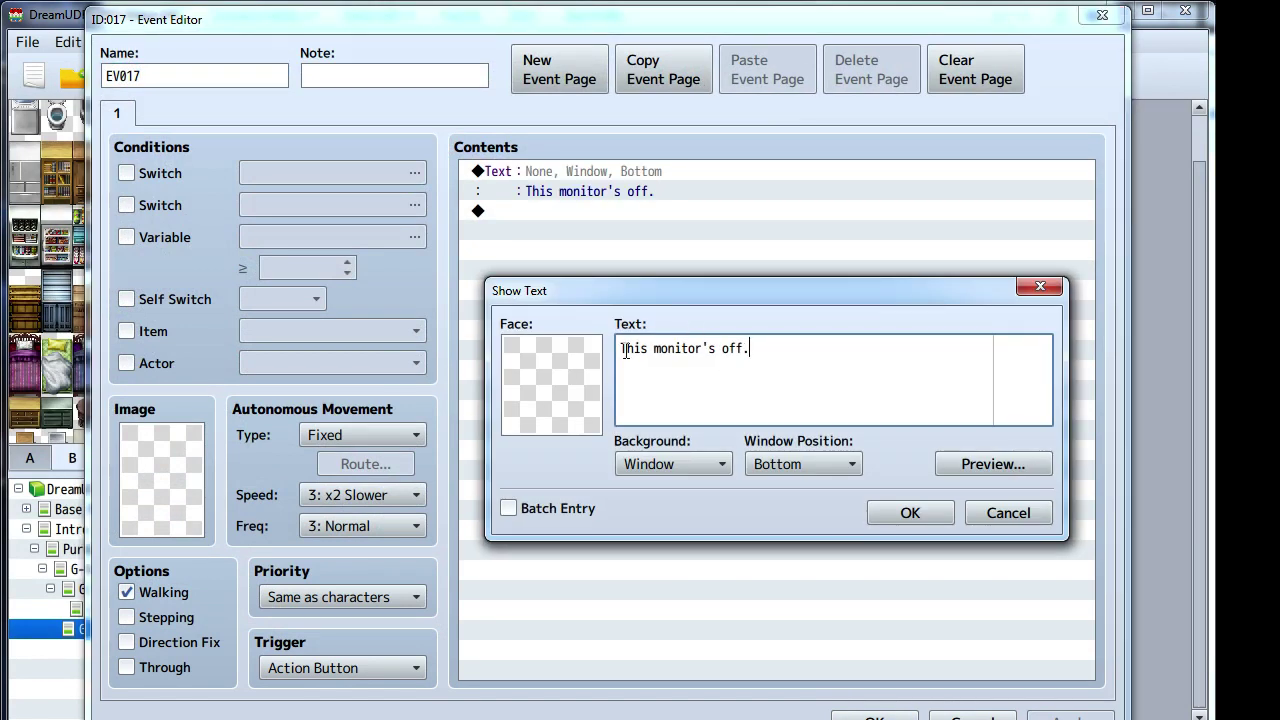
drag(791, 352, 607, 355)
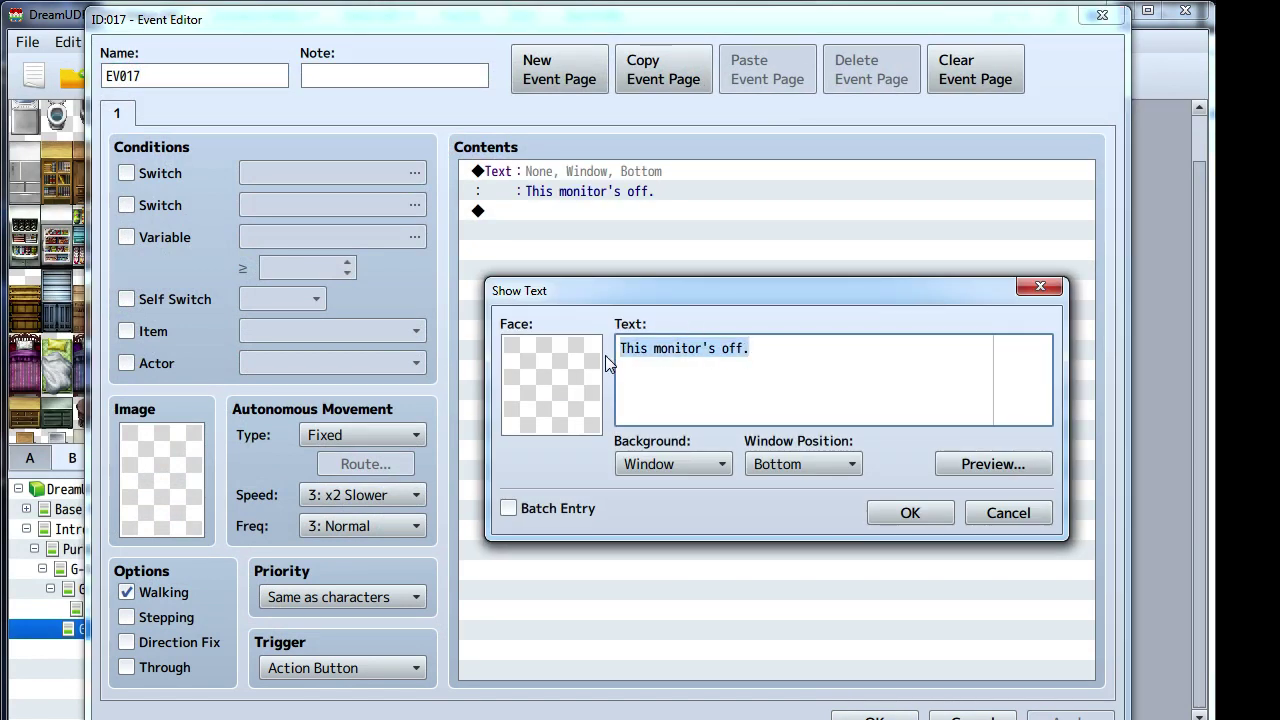
key(Delete)
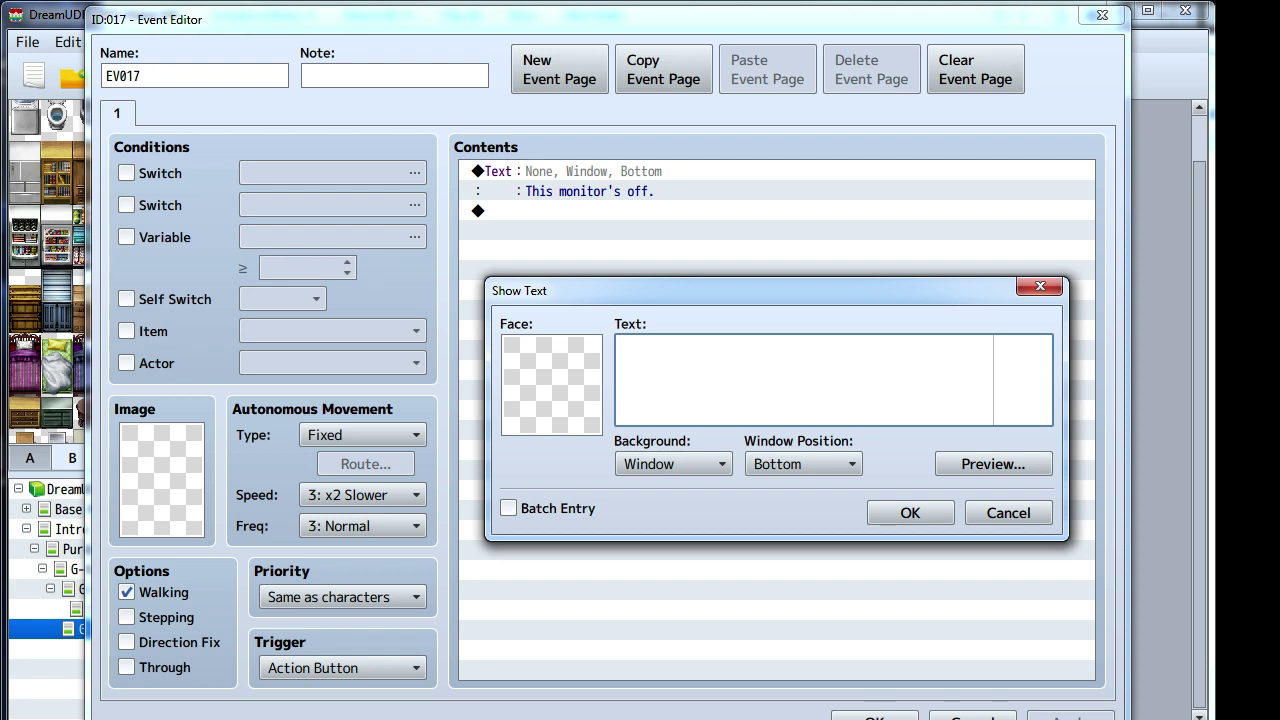
key(alt+Tab)
click(824, 385)
- Enter "This computer has something called super bomber man running. Hmm, the player seems familiar. Where have I heard Captain Blue before...?" and save the event
text(This computer has s)
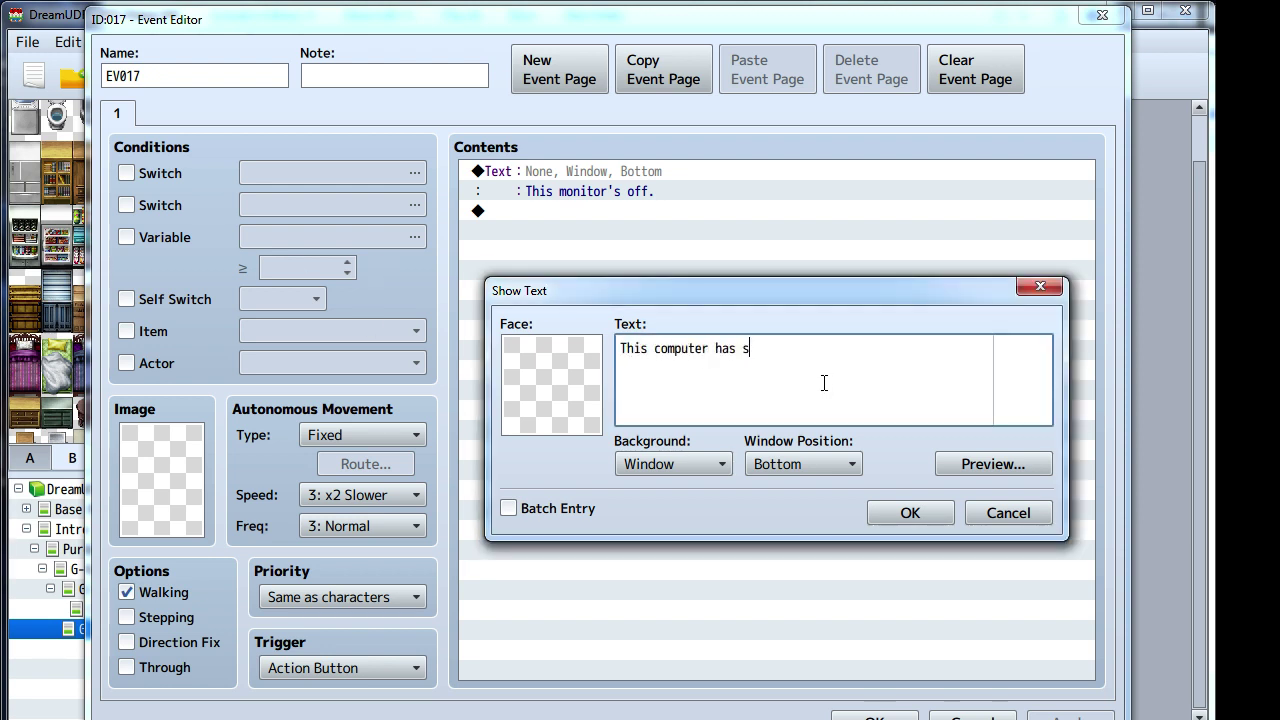
text(omething called super)
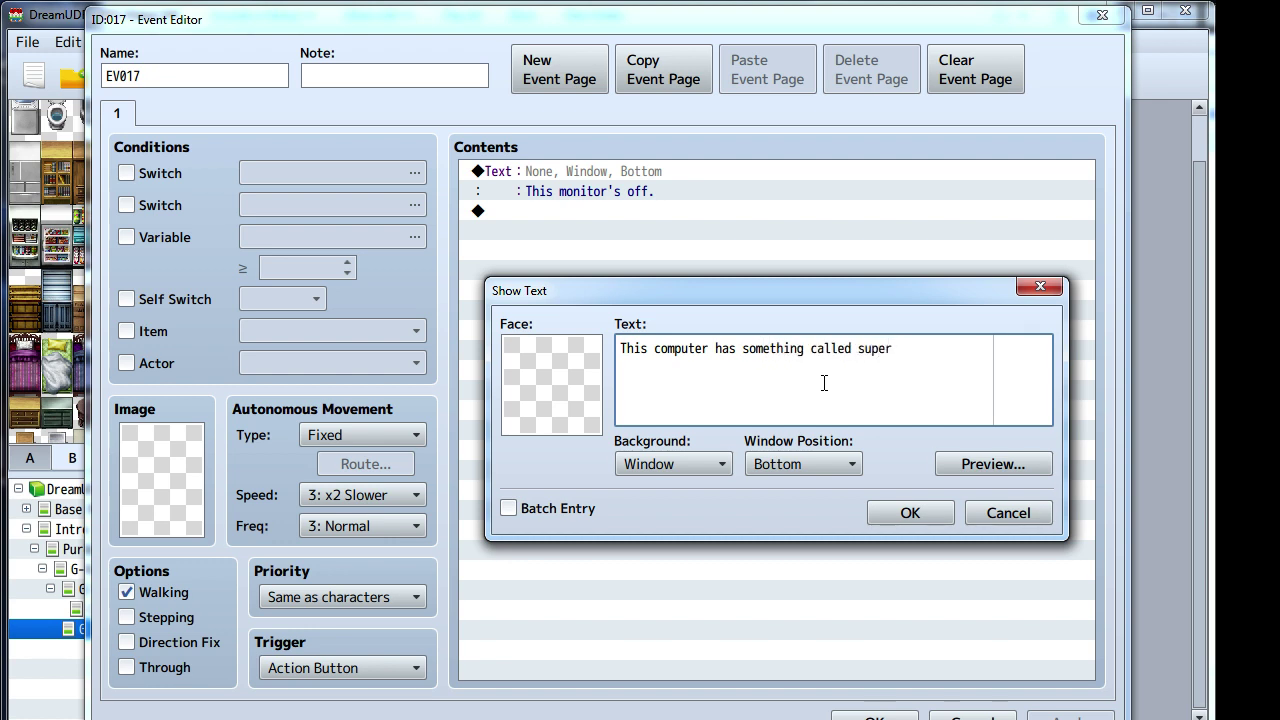
text( bomber man)
key(Return)
text(r)
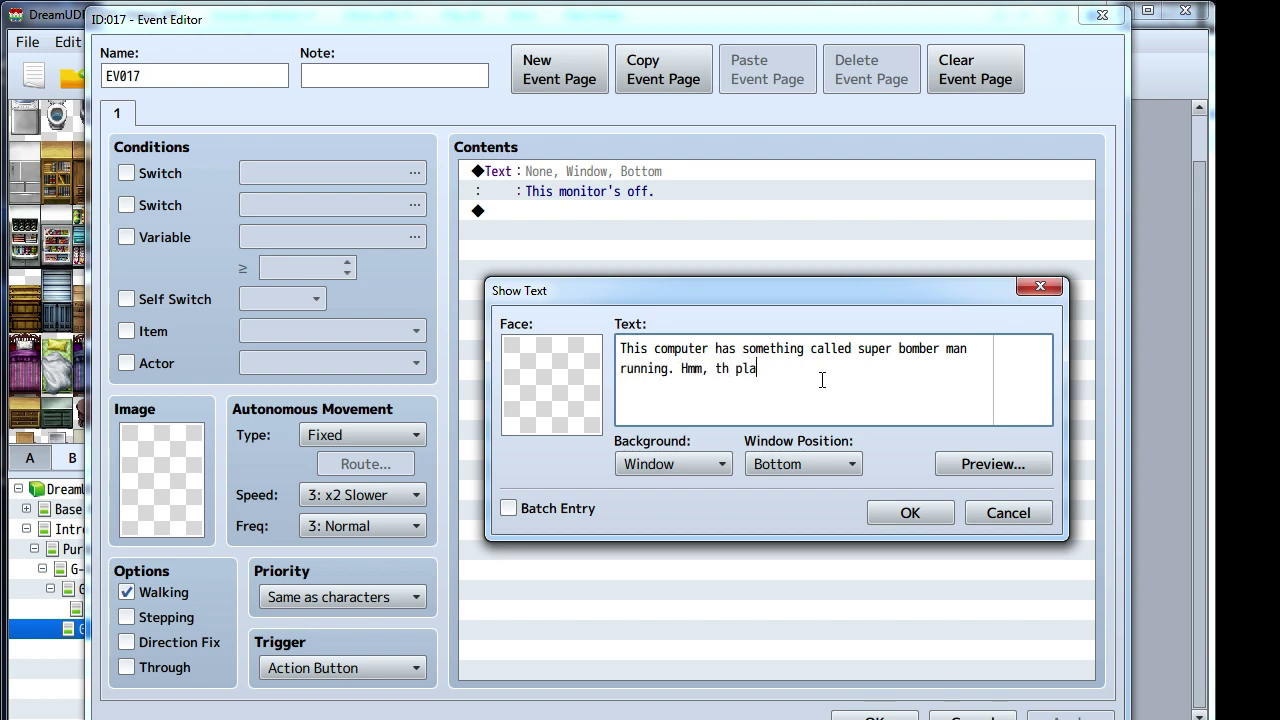
text(unning. Hmm, the player seems familiar. Where have)
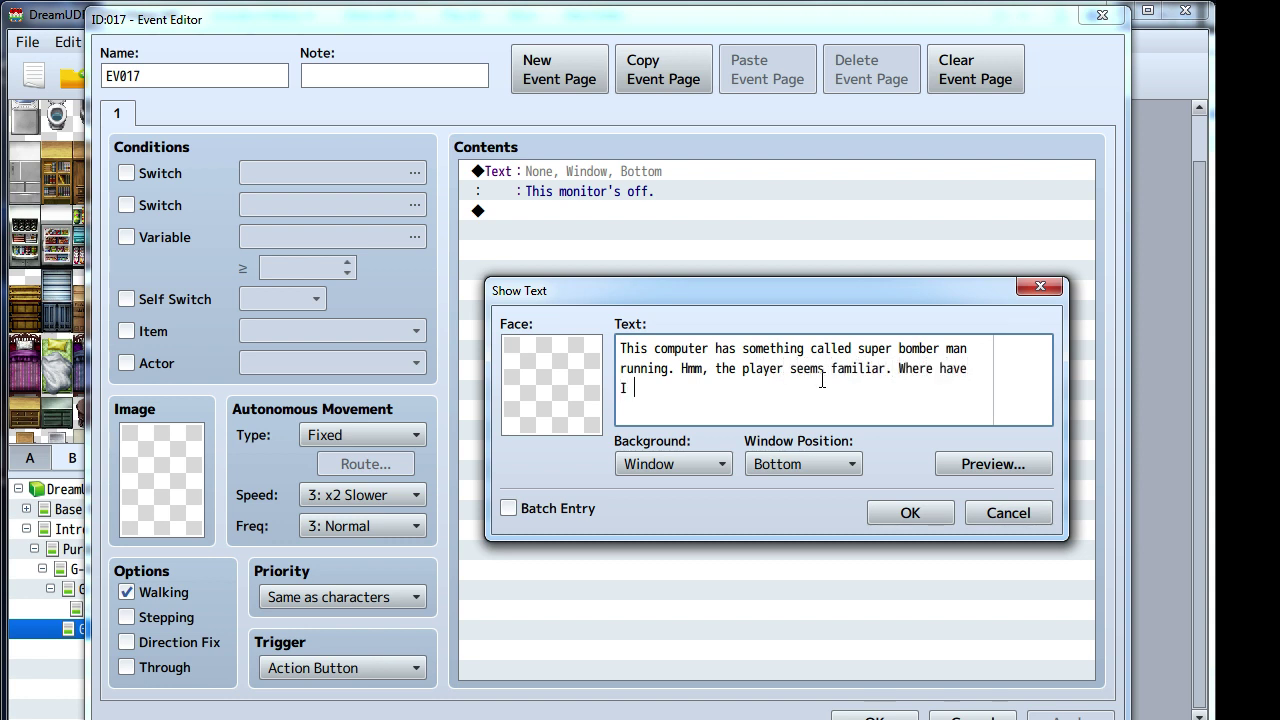
text( I heard Captain Blue)
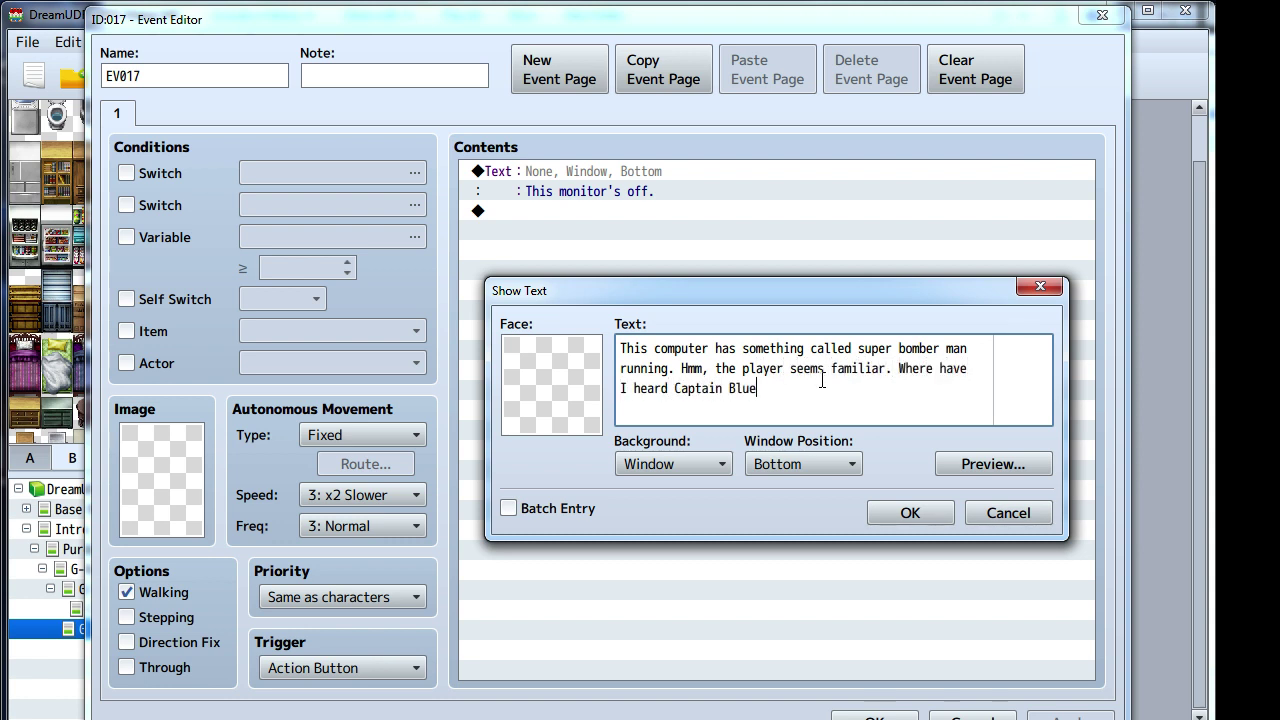
text( before...?)
click(932, 514)
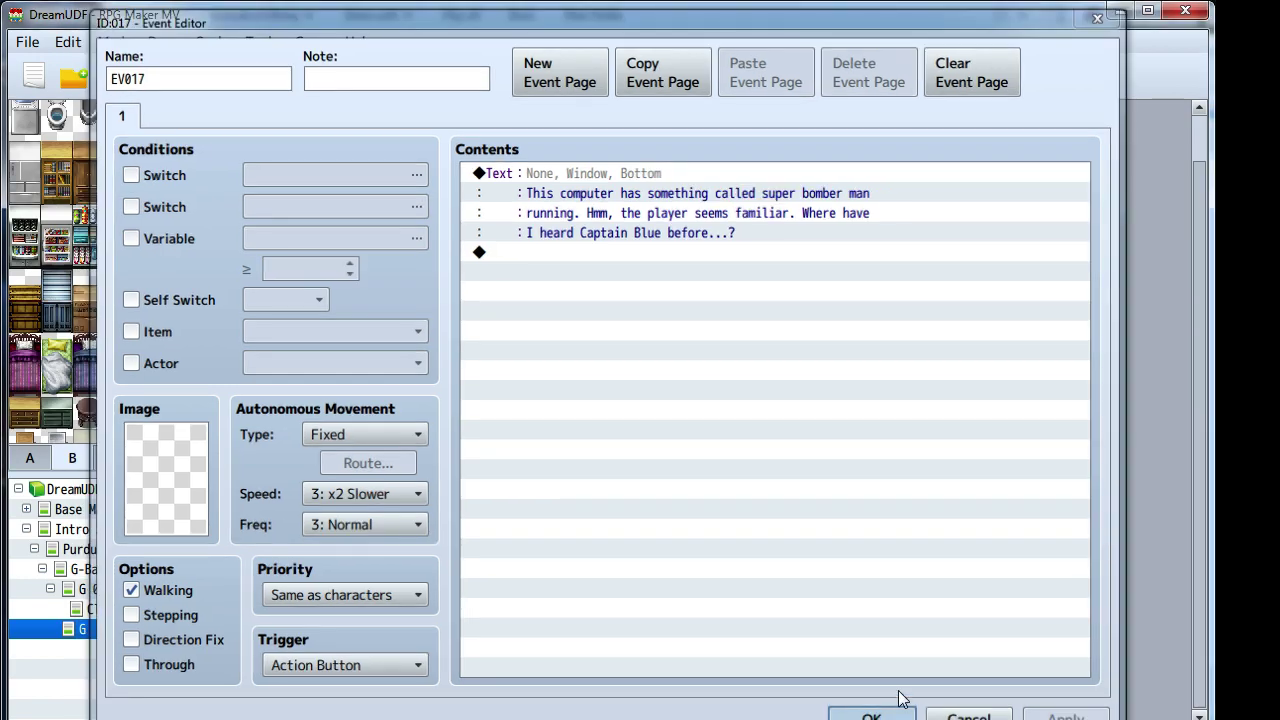
click(895, 714)
- Switch to the browser and look through the YEP.2 - Message Core video's explanation of message text codes, between about 2:51 and 3:52
key(alt+Tab)
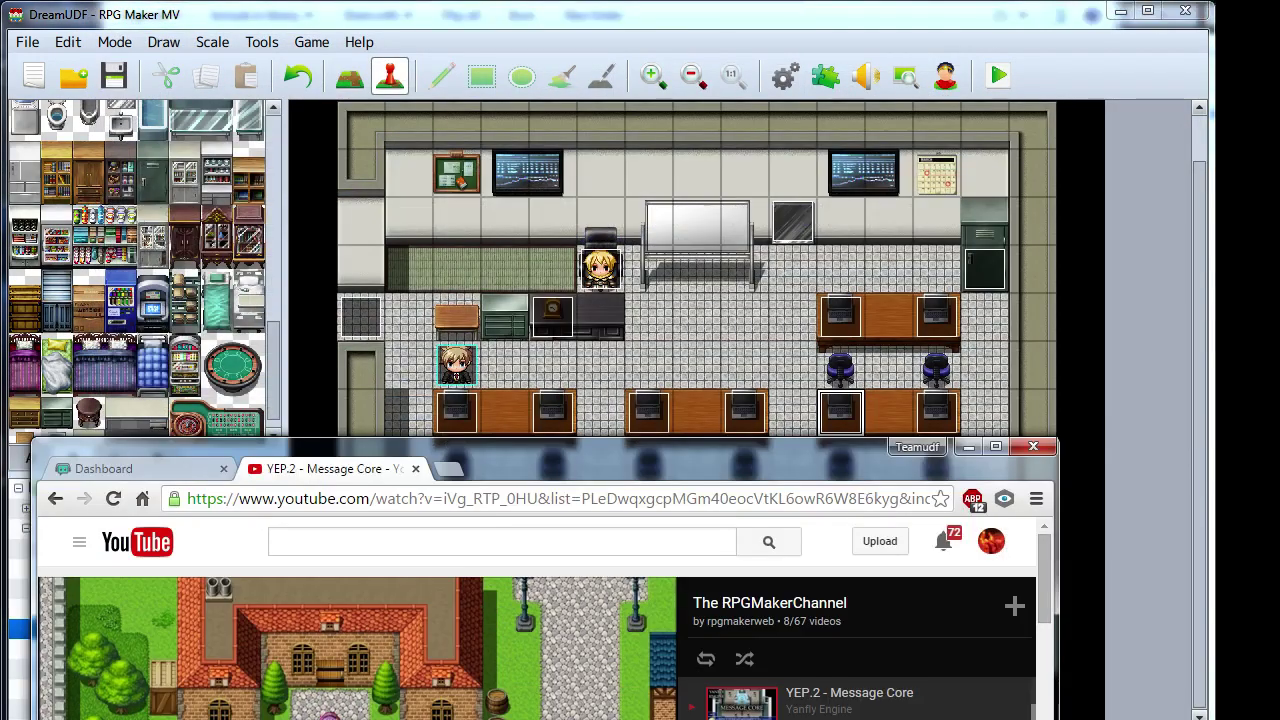
drag(472, 450, 523, 57)
scroll(400, 523, down, 5)
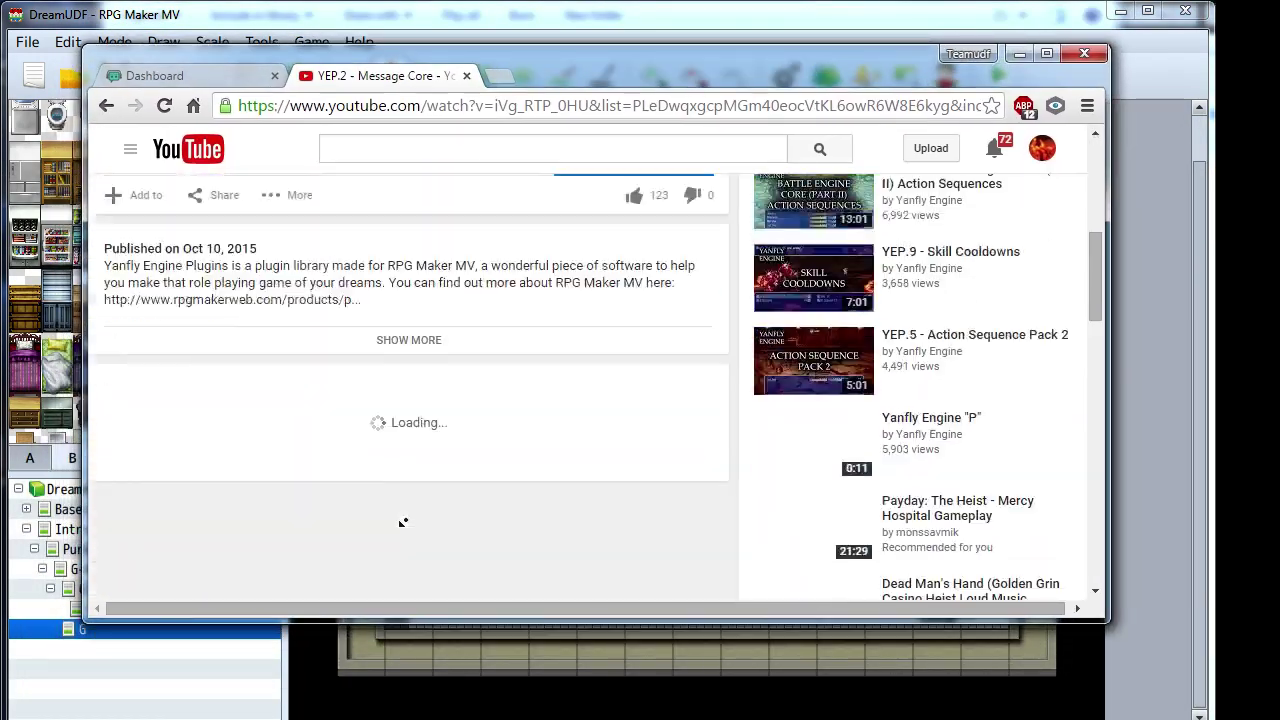
scroll(443, 192, up, 3)
scroll(443, 192, up, 3)
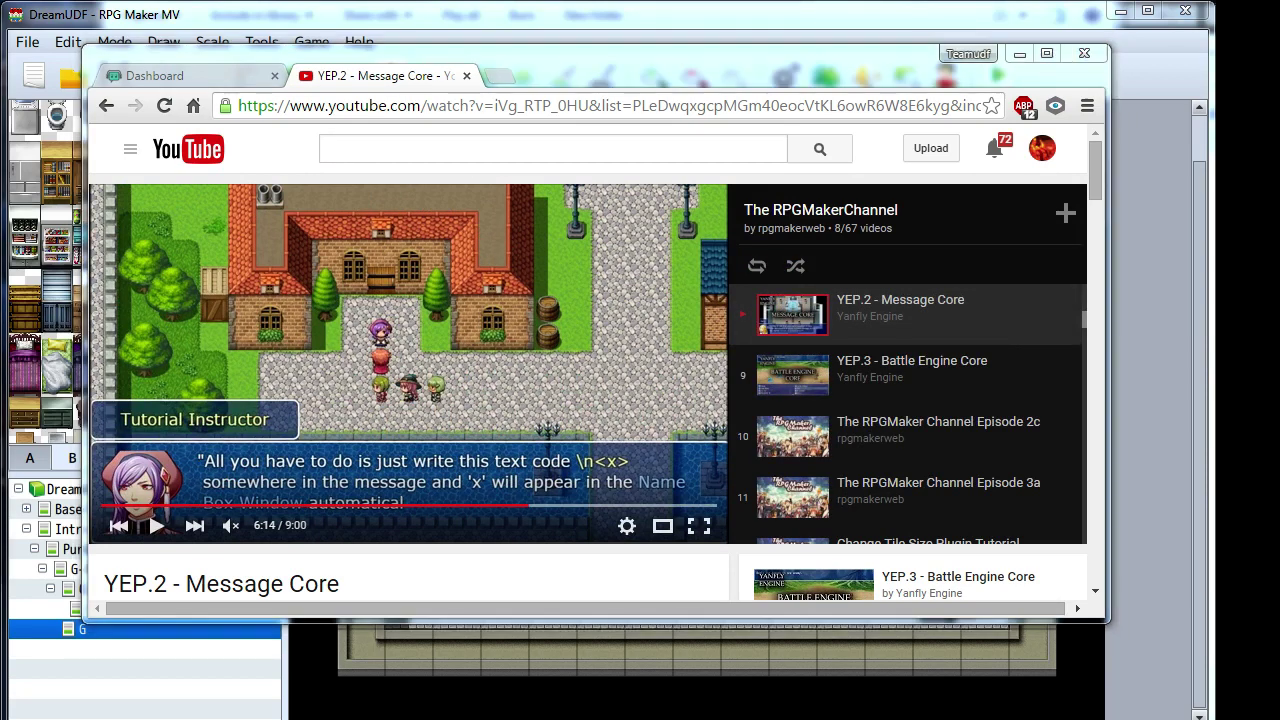
click(362, 505)
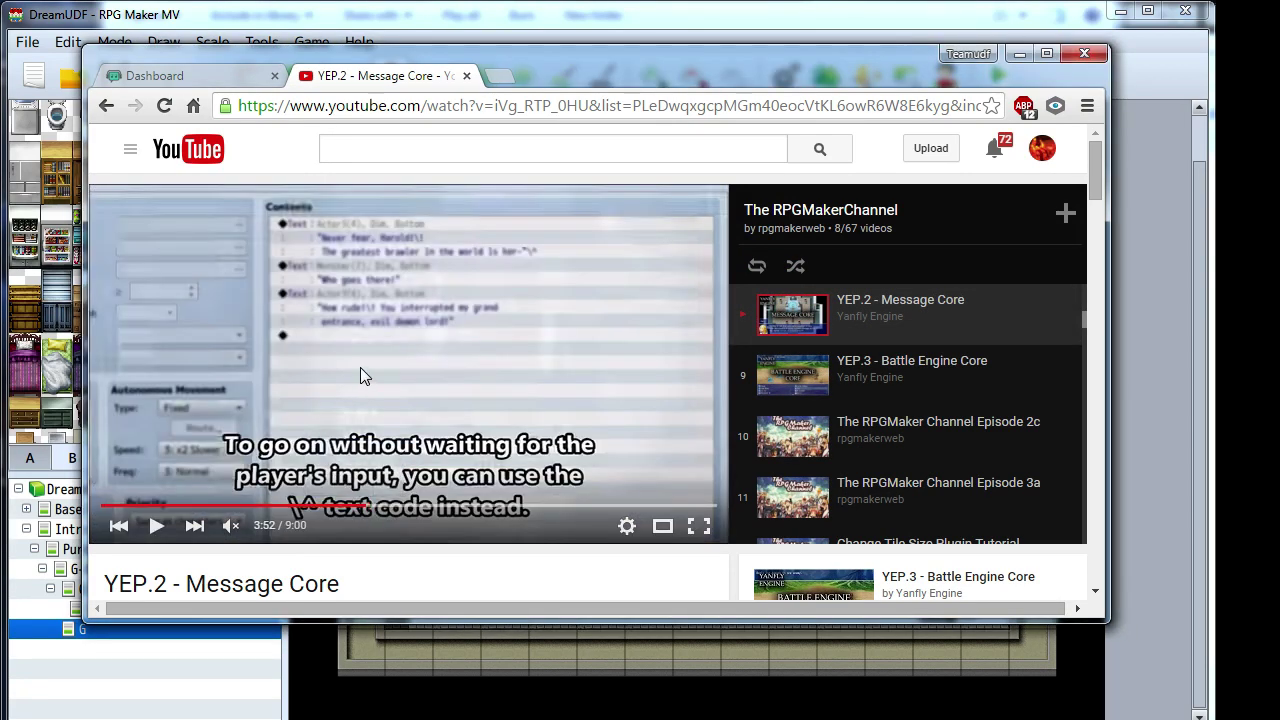
click(355, 506)
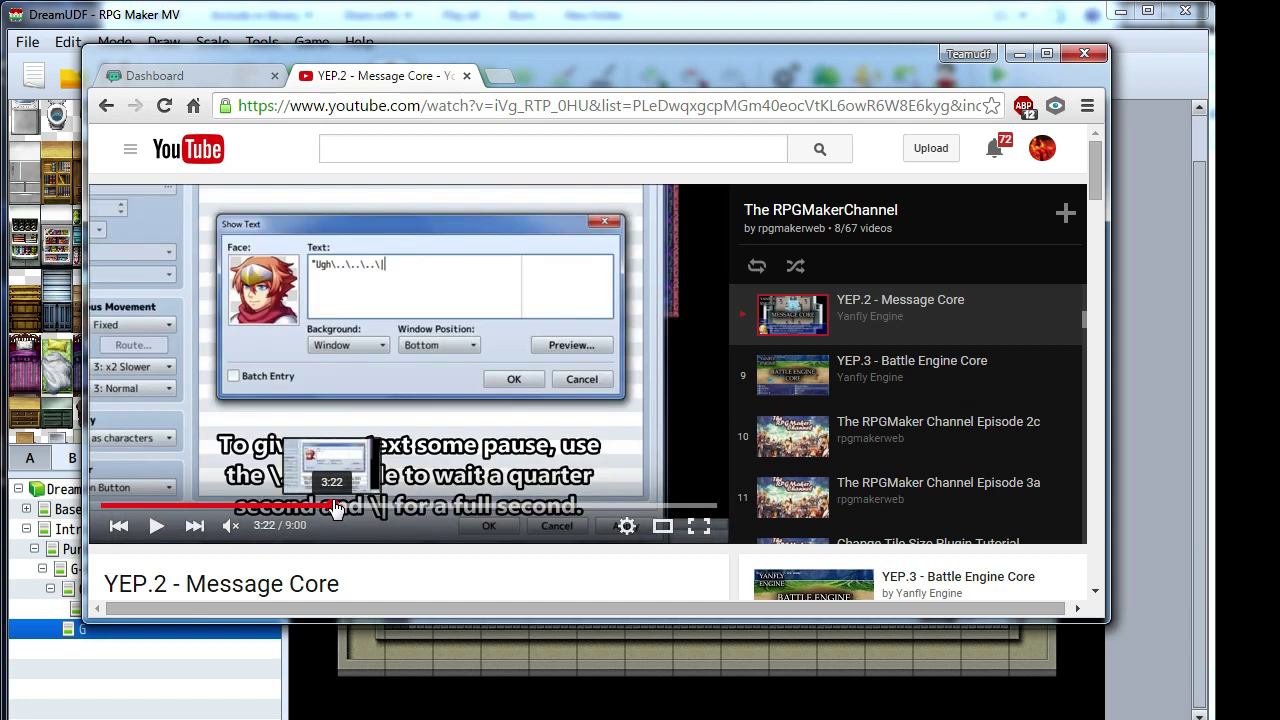
click(331, 506)
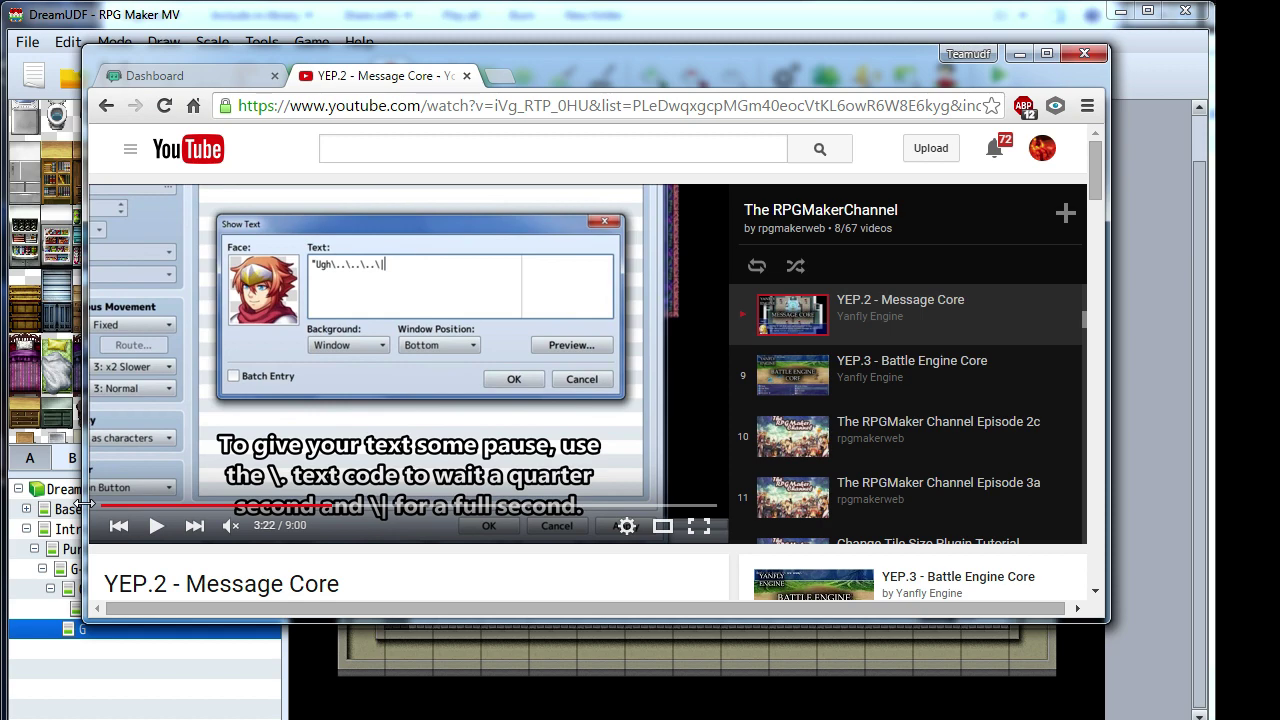
click(296, 506)
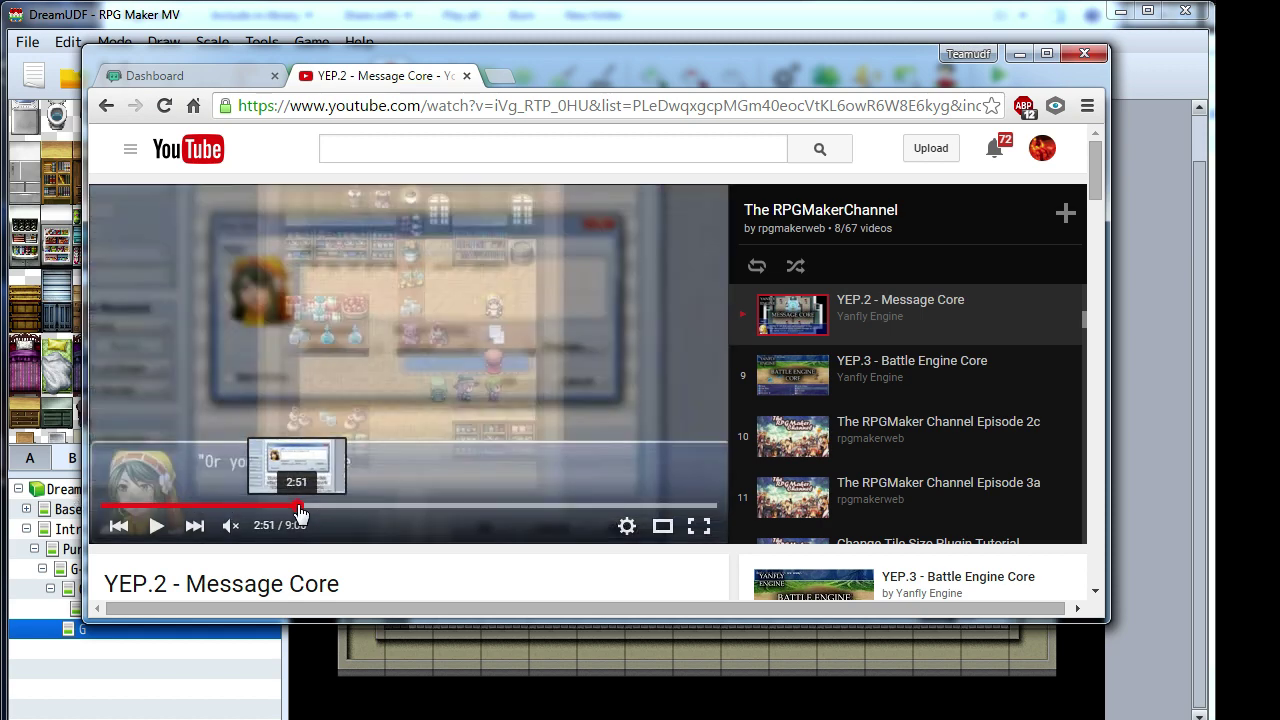
click(513, 376)
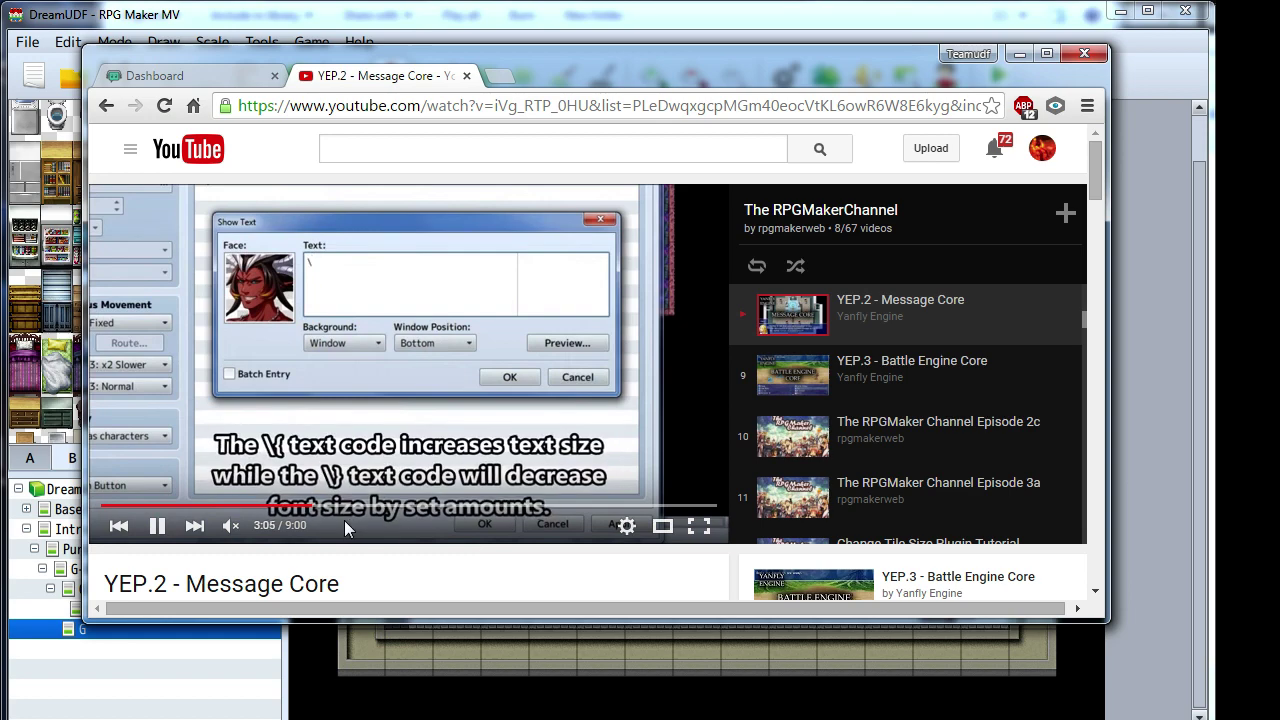
- Skim the Message Core video forward to the plugin help section around 4:33, pause it and return to RPG Maker MV
click(370, 505)
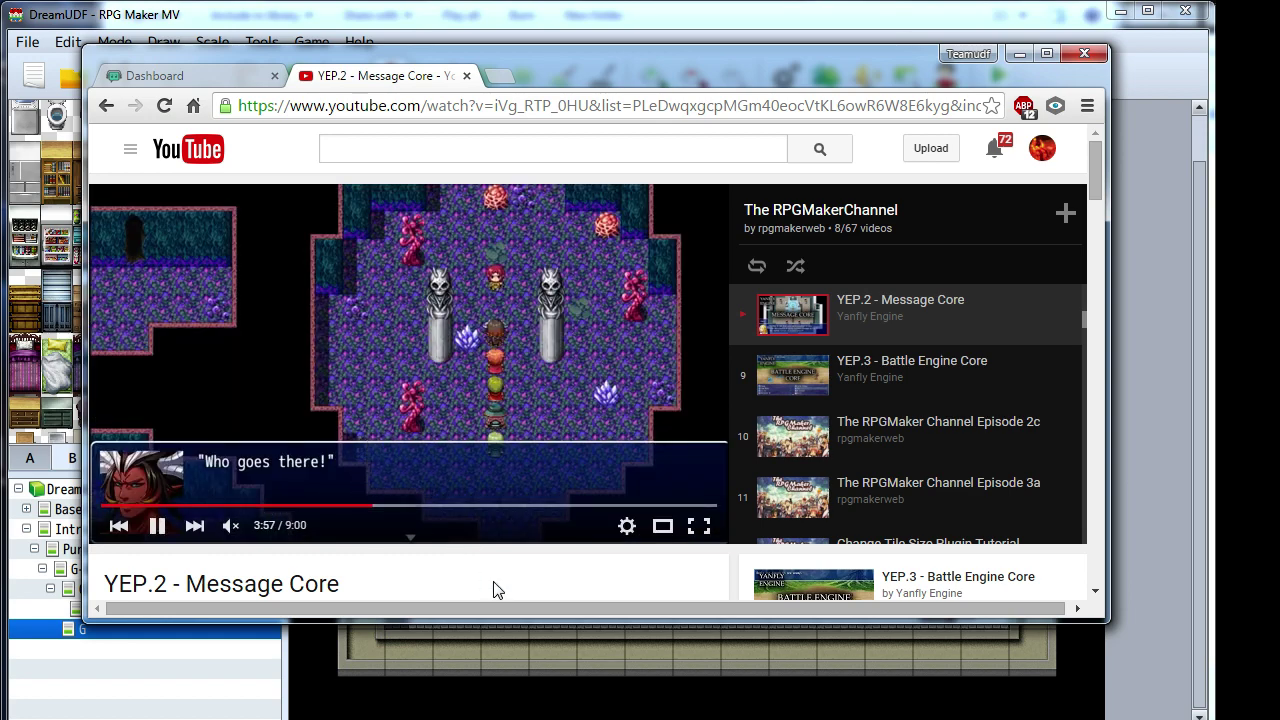
click(392, 506)
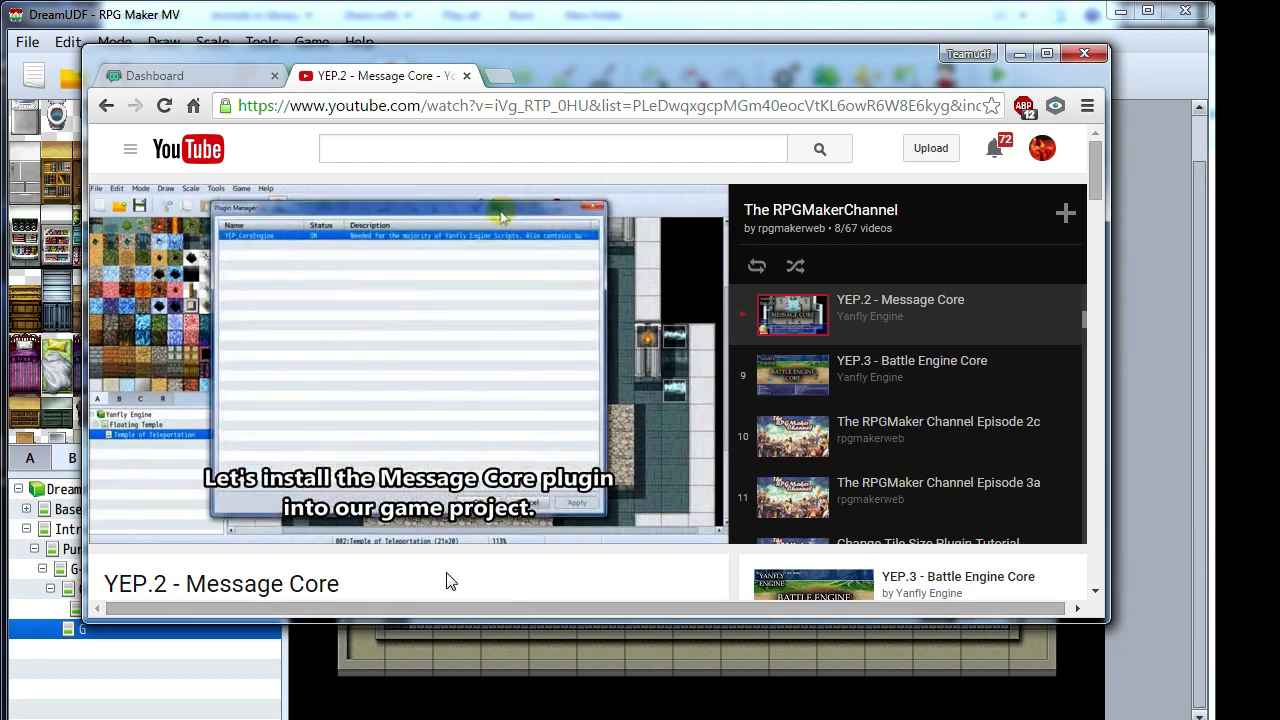
click(405, 512)
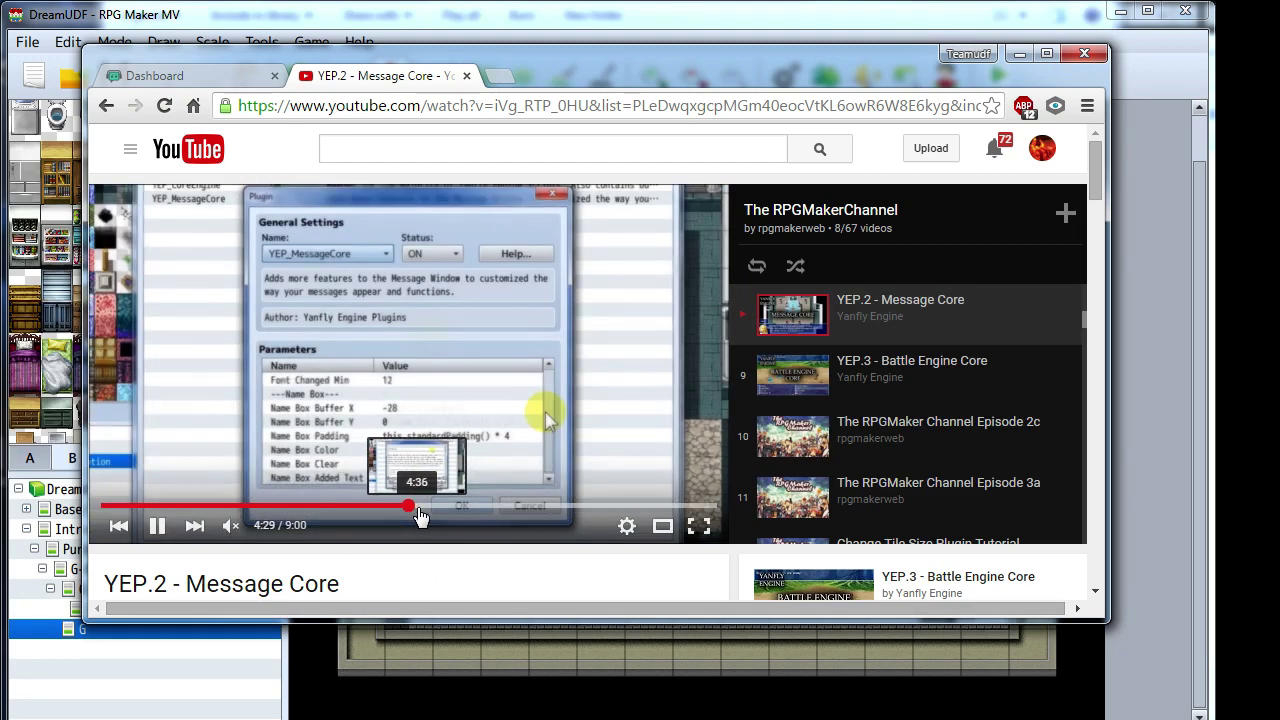
click(420, 512)
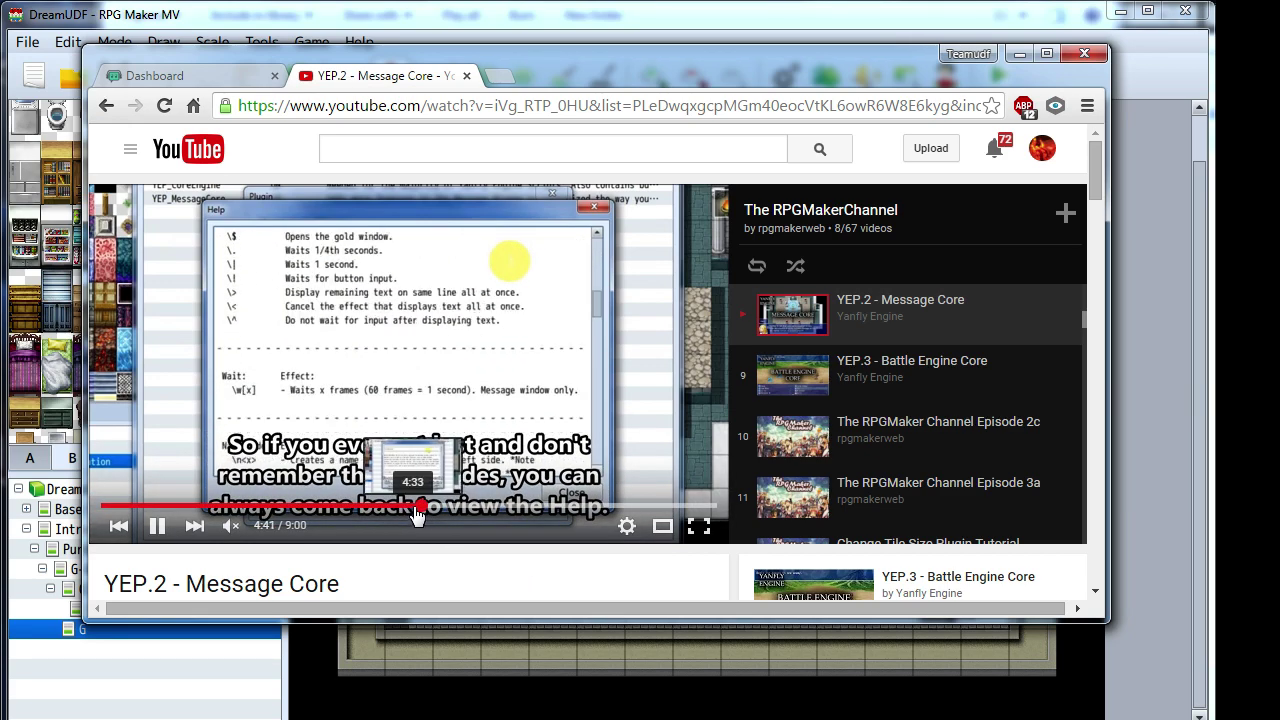
click(416, 508)
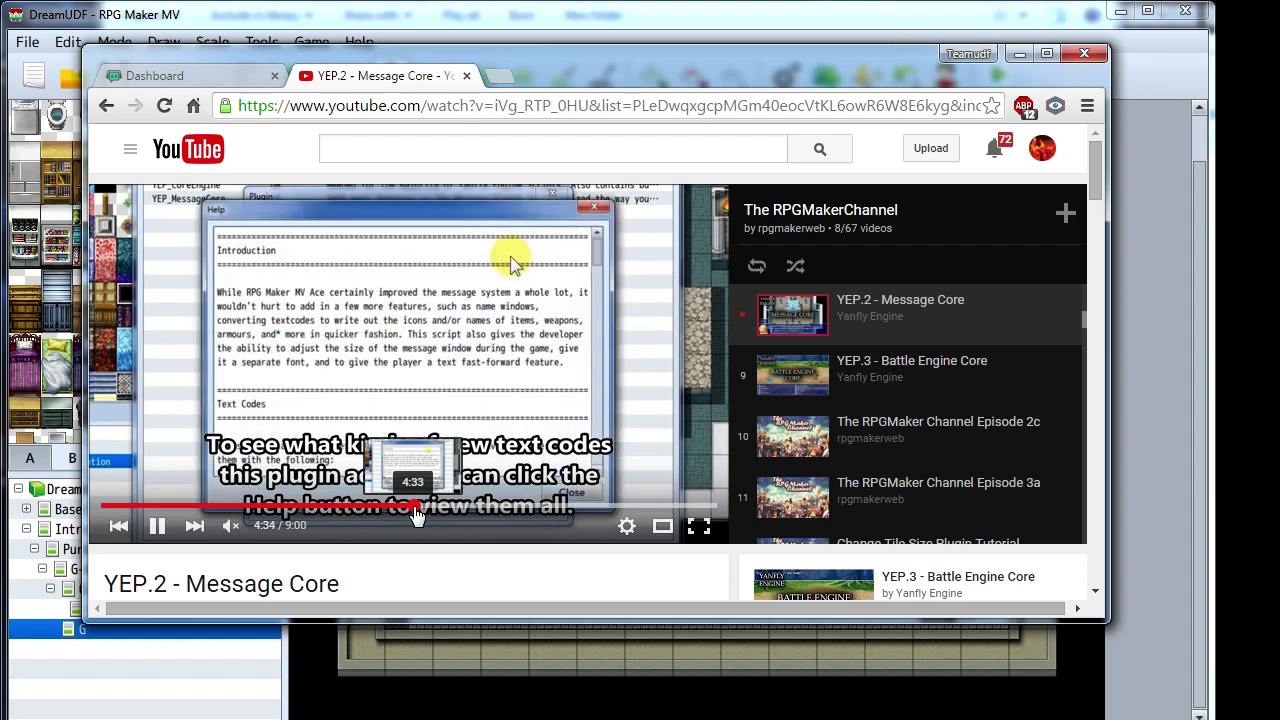
key(space)
click(1017, 56)
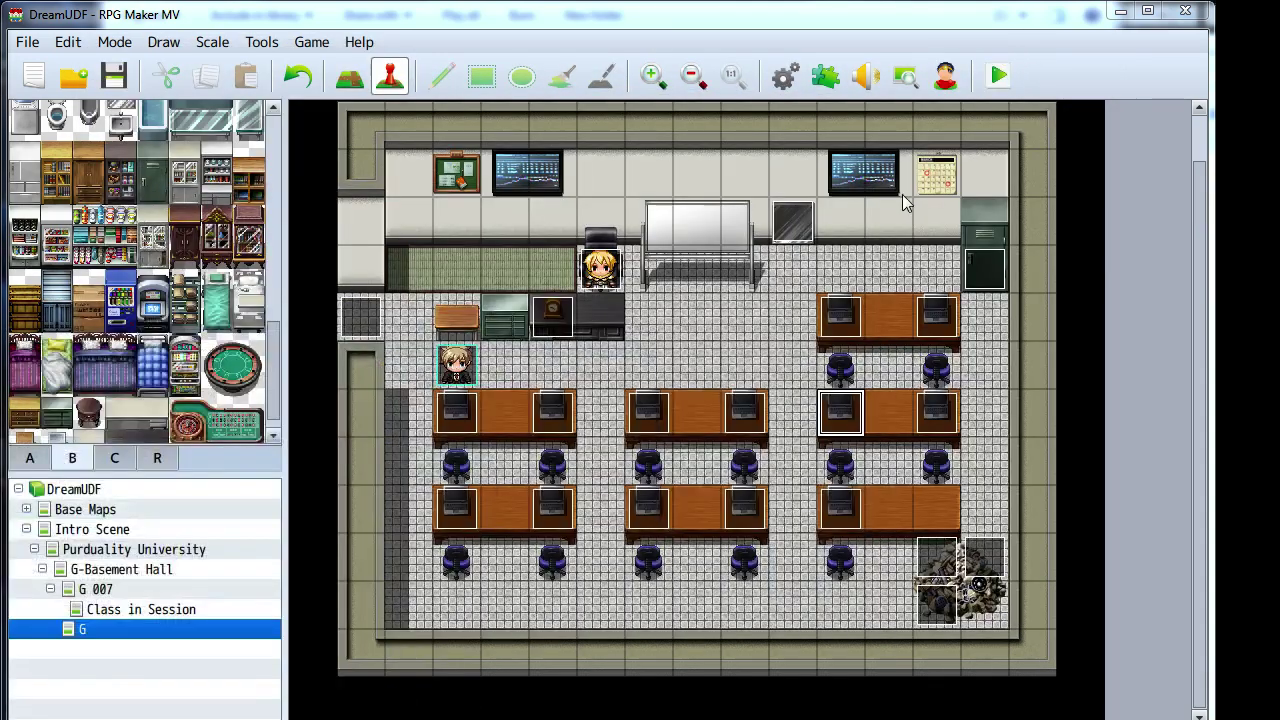
- Open the YEP_MessageCore plugin's help and read its text codes down to the NameWindow section
click(825, 76)
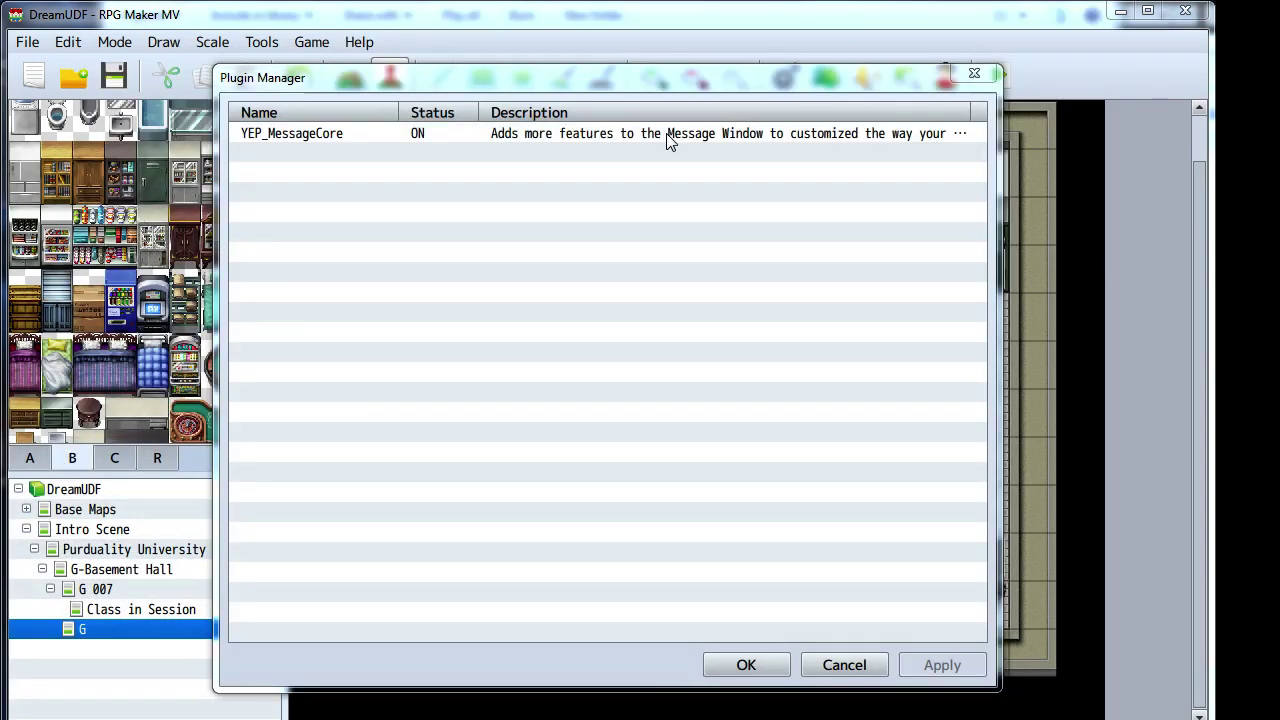
double_click(668, 133)
click(747, 239)
scroll(624, 451, down, 13)
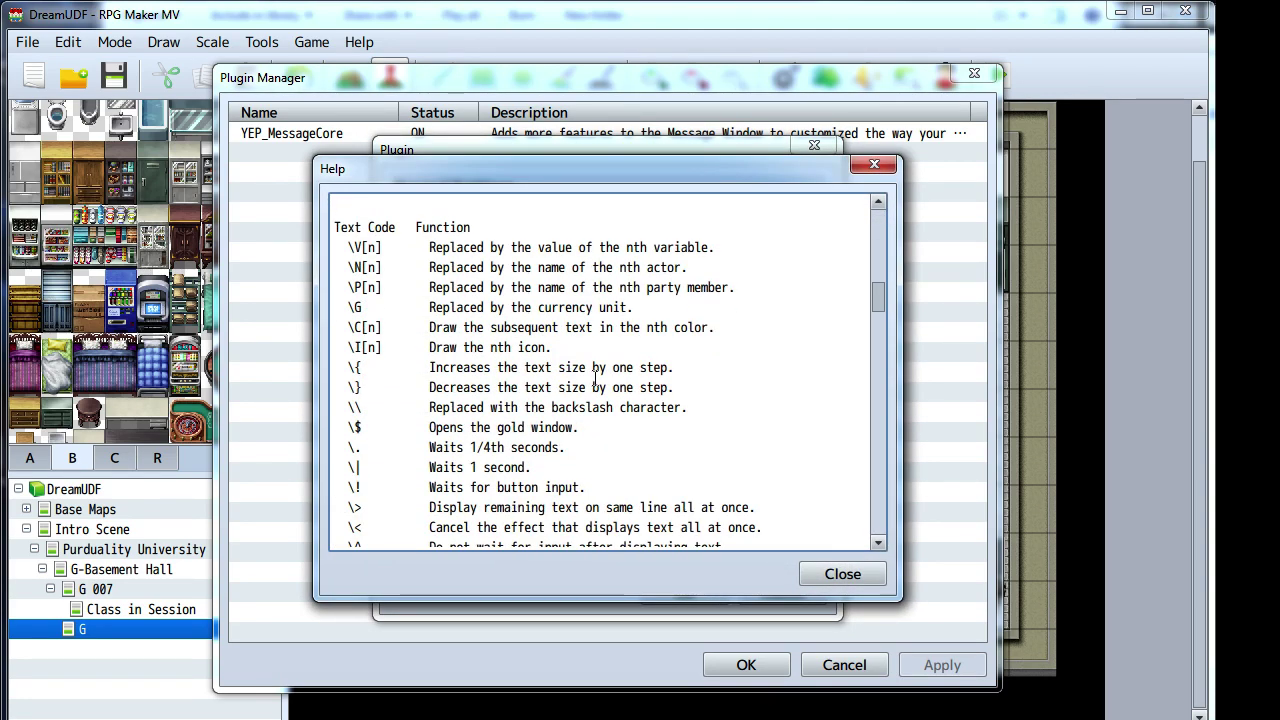
scroll(596, 377, up, 2)
scroll(590, 370, up, 1)
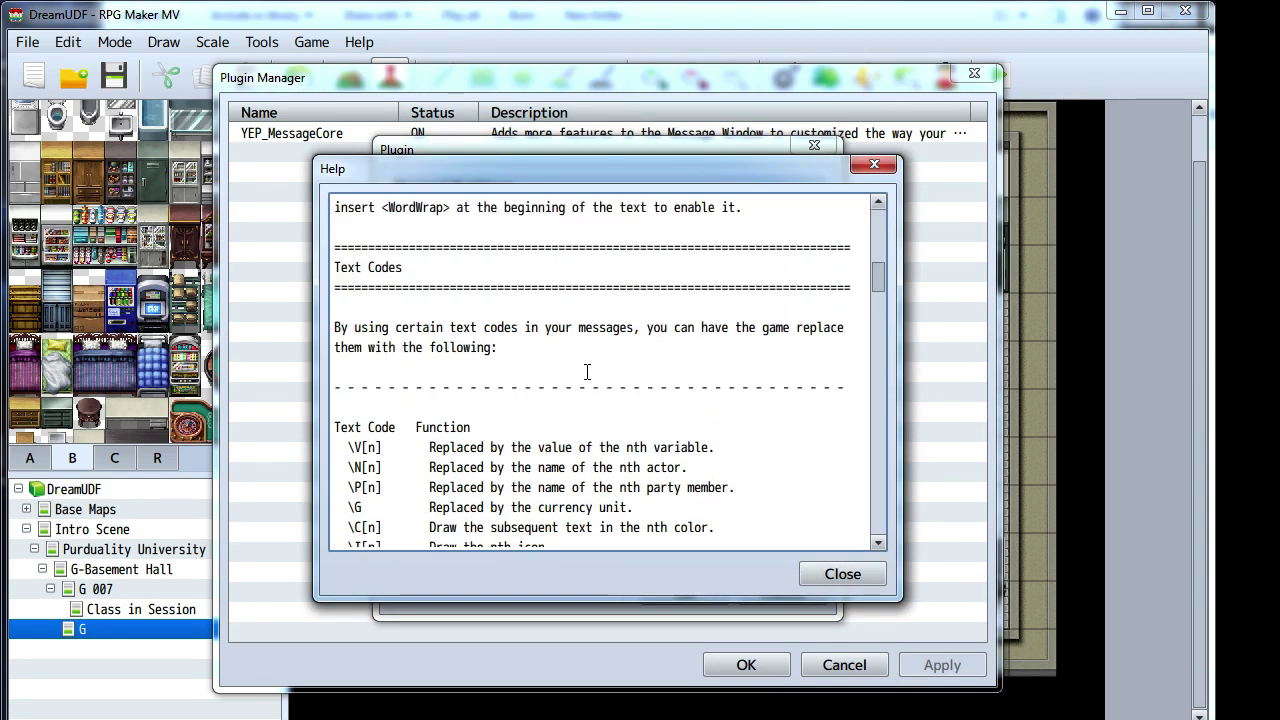
scroll(557, 363, down, 6)
scroll(589, 357, down, 3)
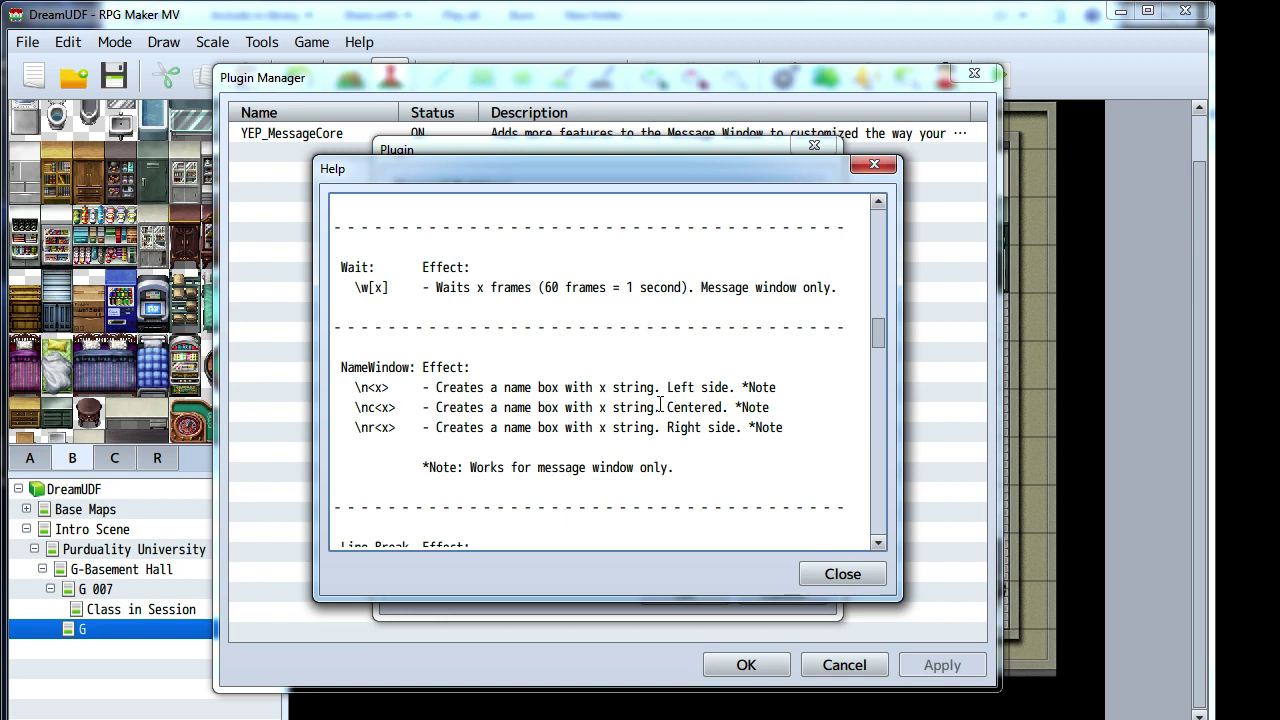
- Examine the line break, position, outline and font codes in the help, highlighting the \oc[x] outline colour line
scroll(417, 429, down, 2)
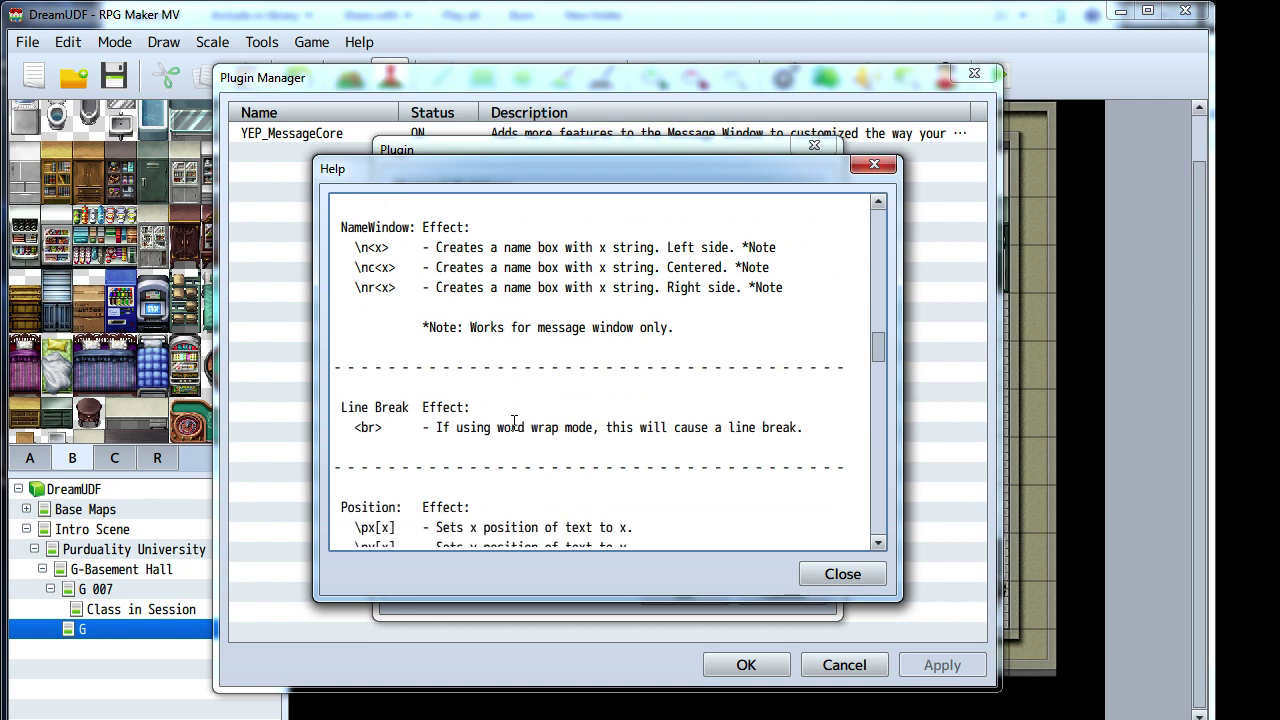
scroll(515, 422, down, 3)
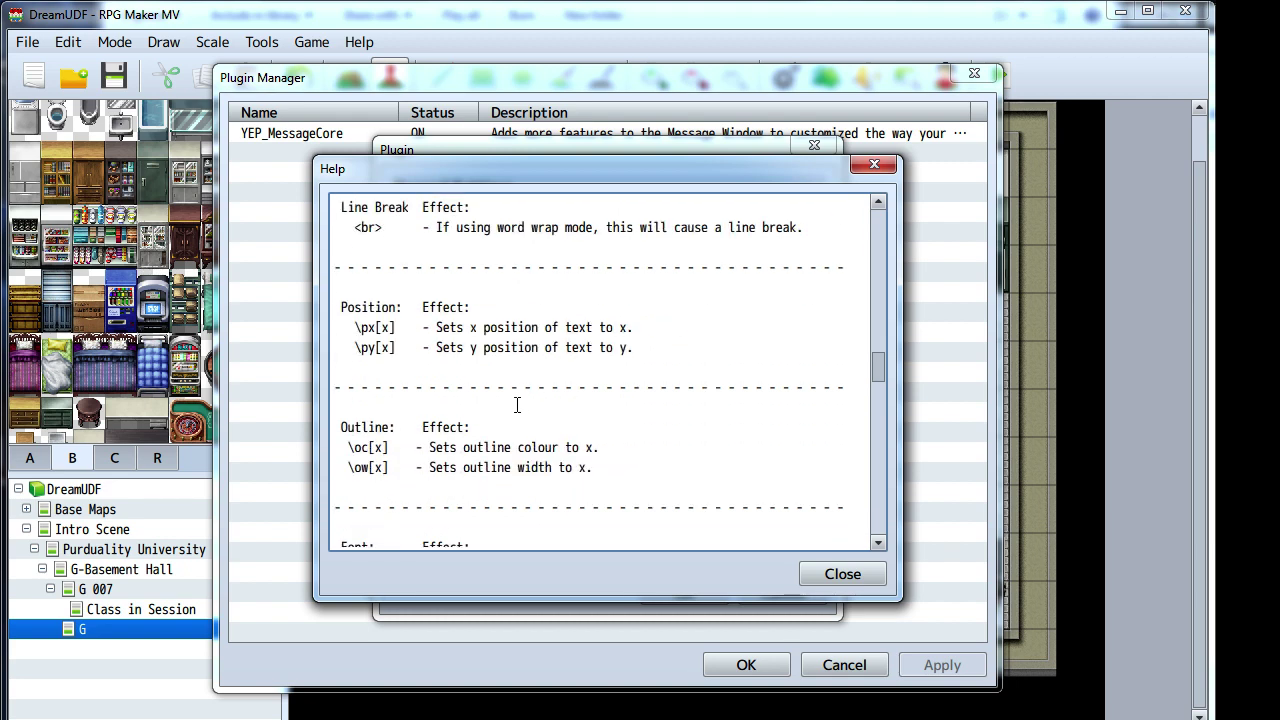
scroll(517, 404, down, 1)
drag(599, 368, 345, 371)
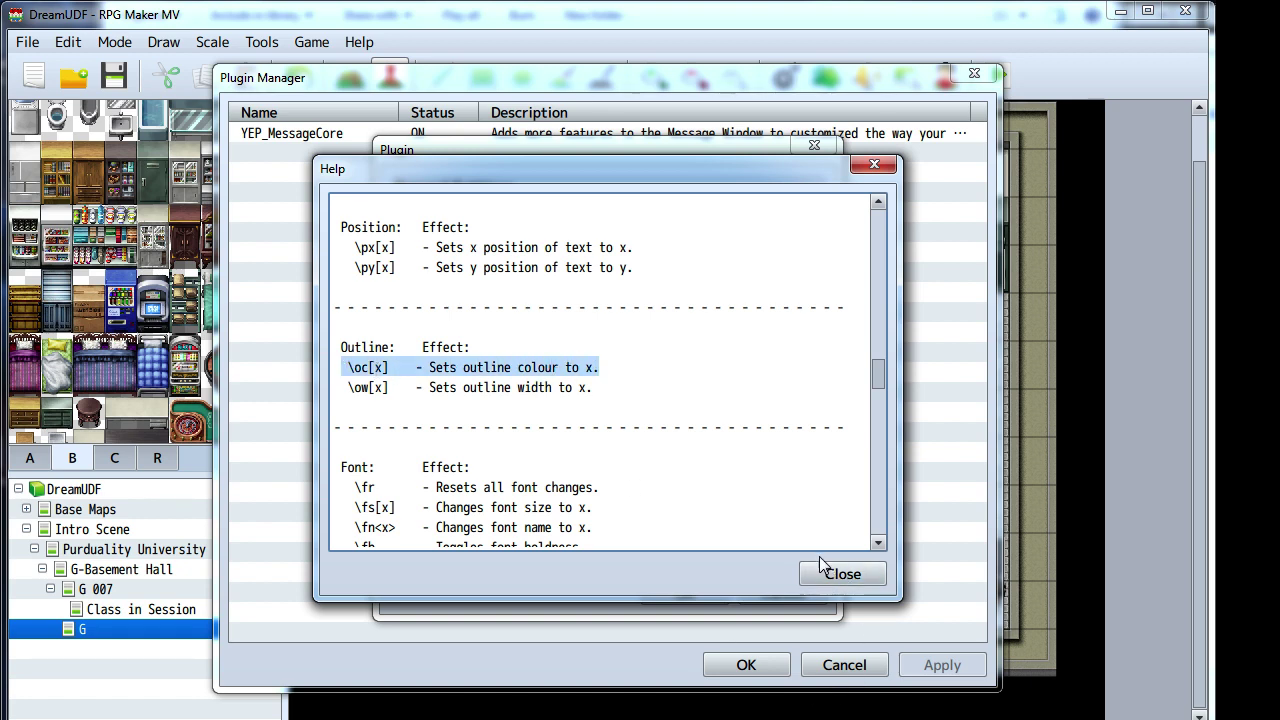
scroll(683, 451, down, 2)
scroll(683, 451, up, 1)
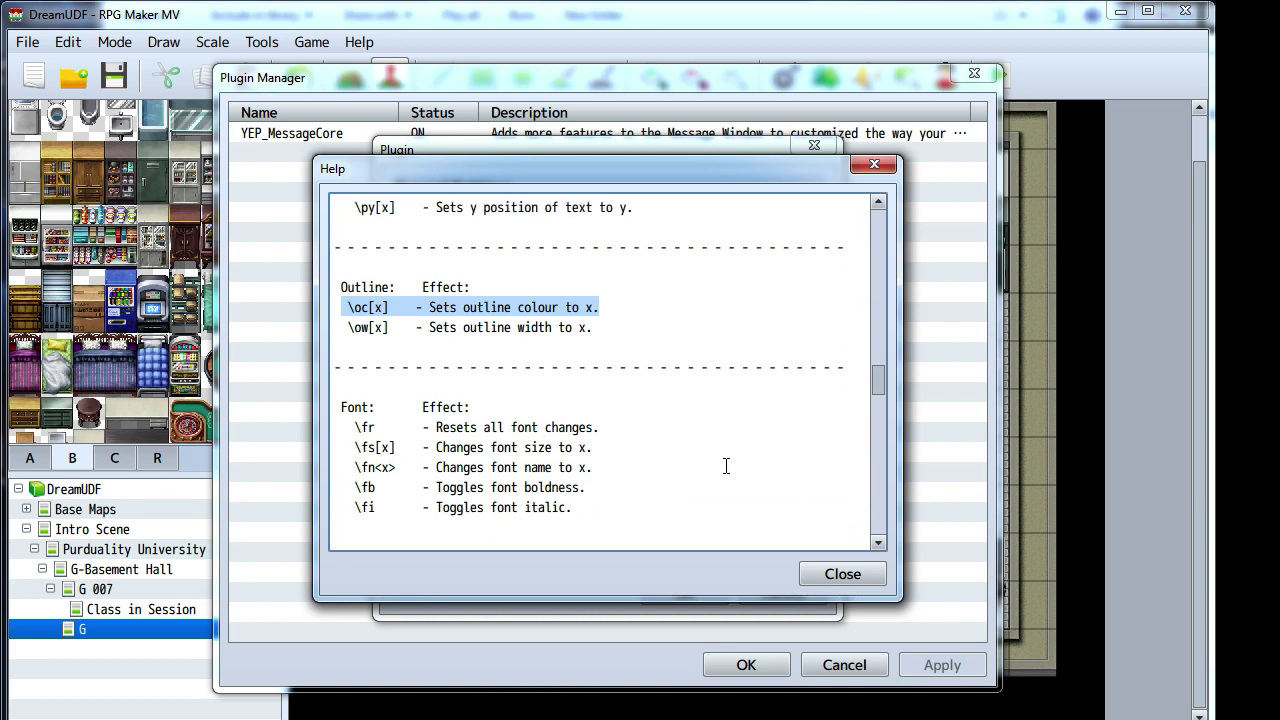
- Close and reopen the YEP_MessageCore help, returning to its Outline and Font text codes
click(852, 580)
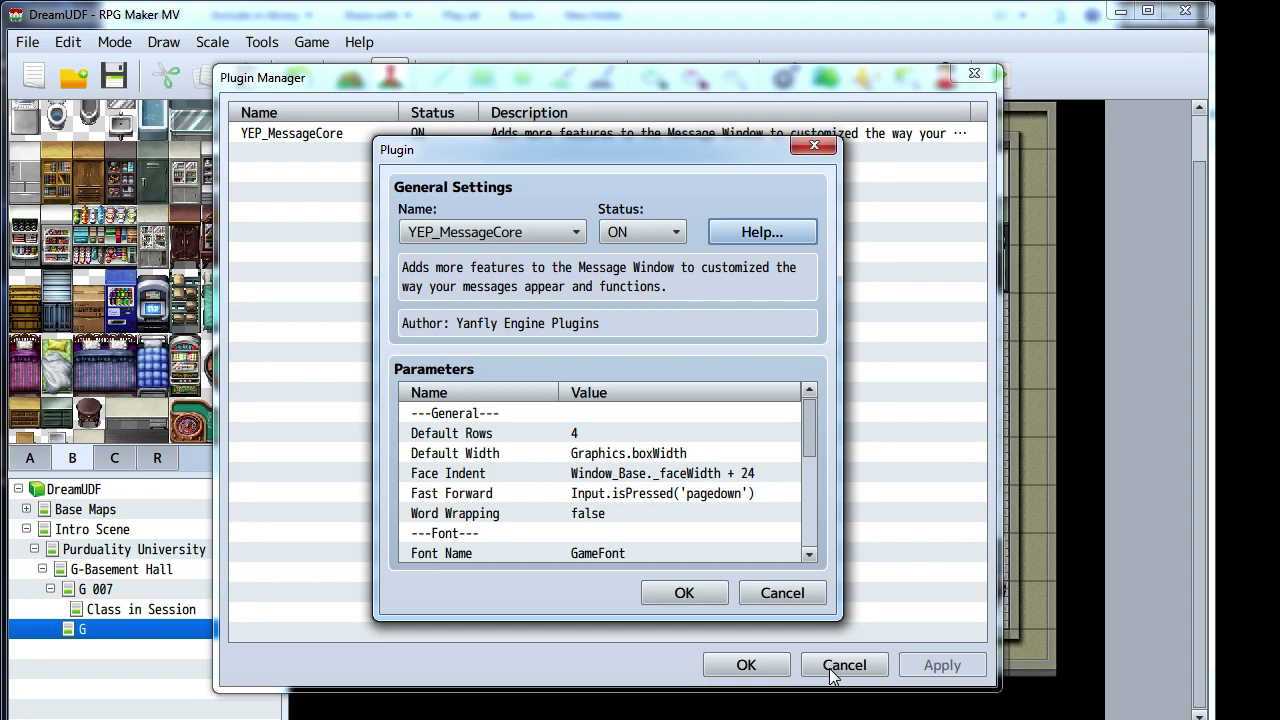
click(762, 231)
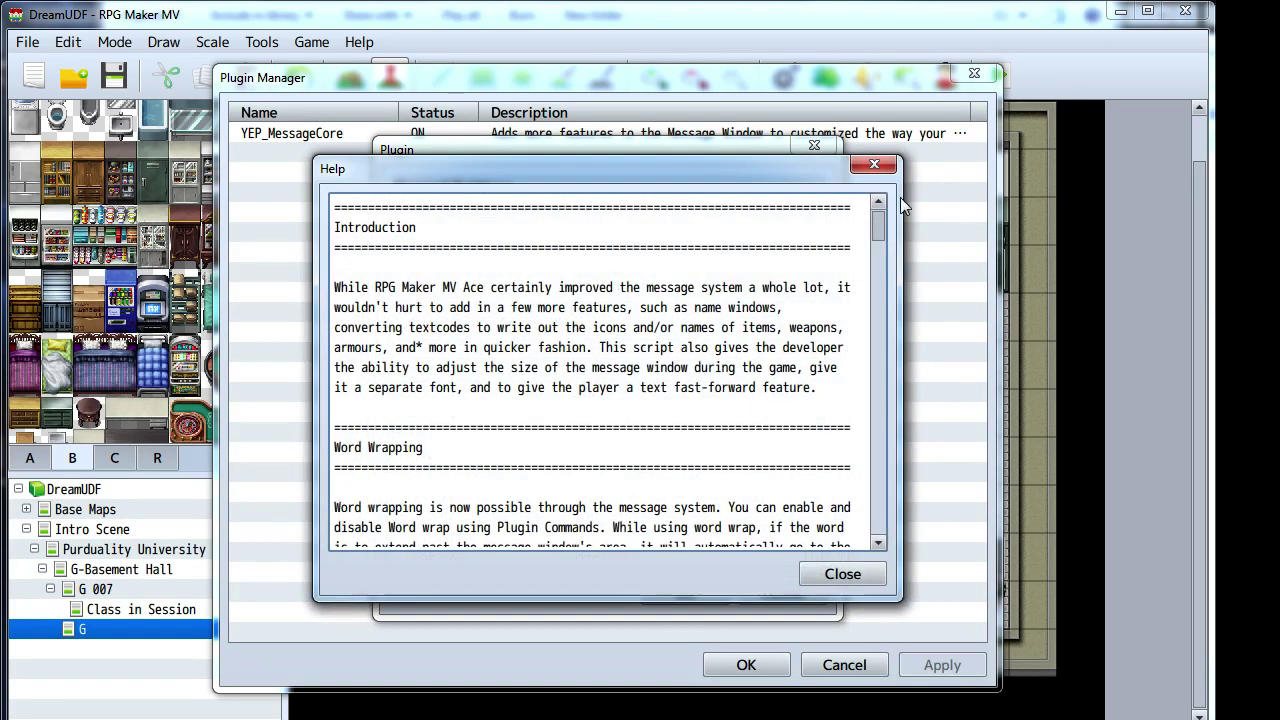
drag(879, 212, 879, 365)
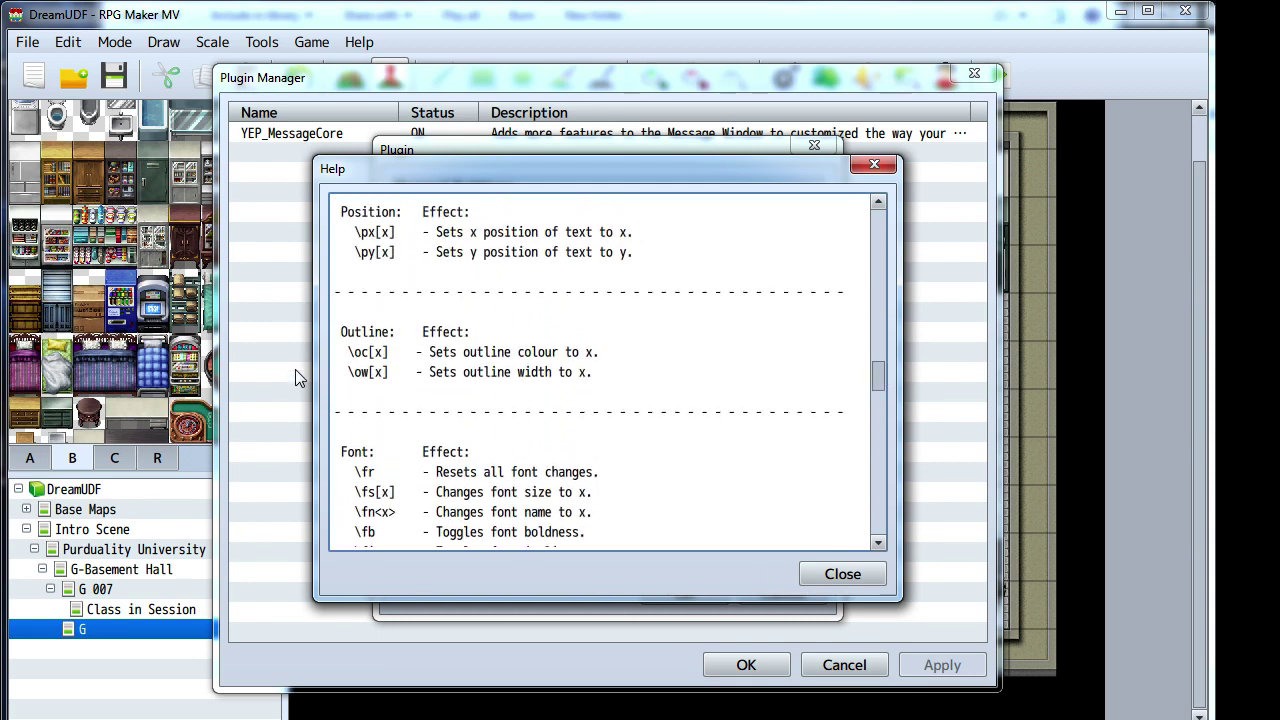
- Close the YEP_MessageCore help and leave the plugin settings and Plugin Manager without changes
click(843, 575)
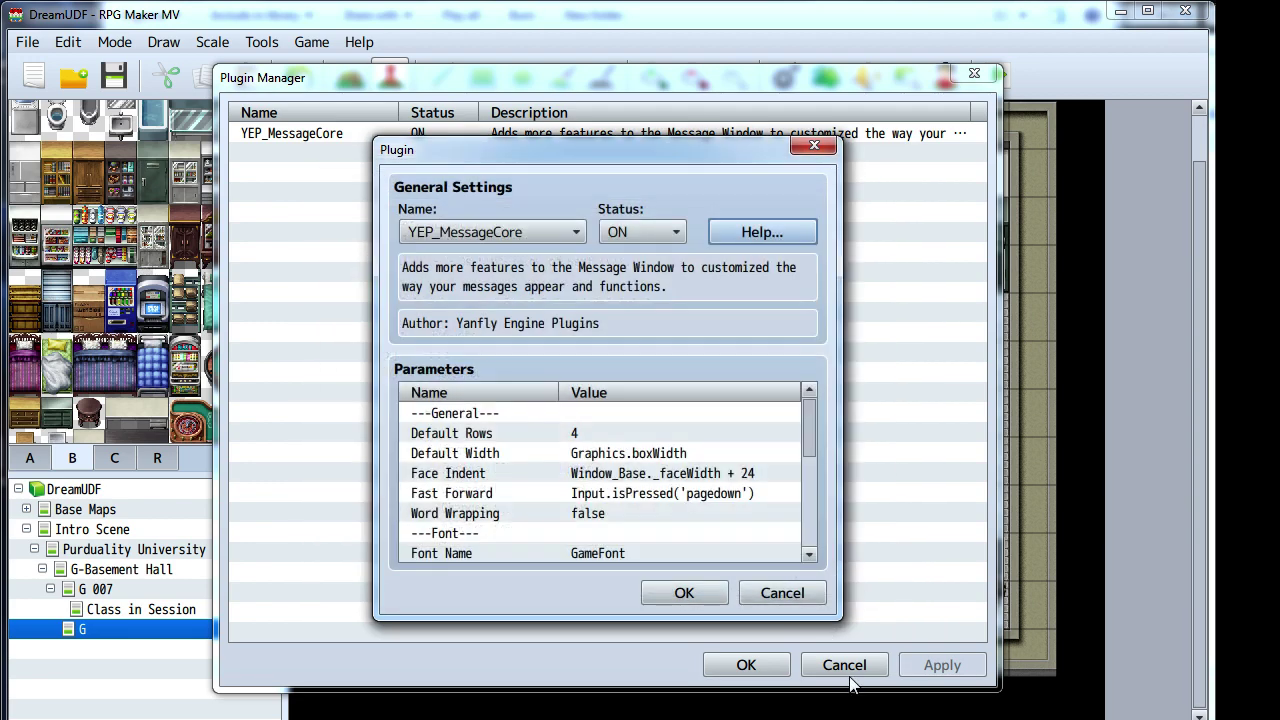
click(785, 592)
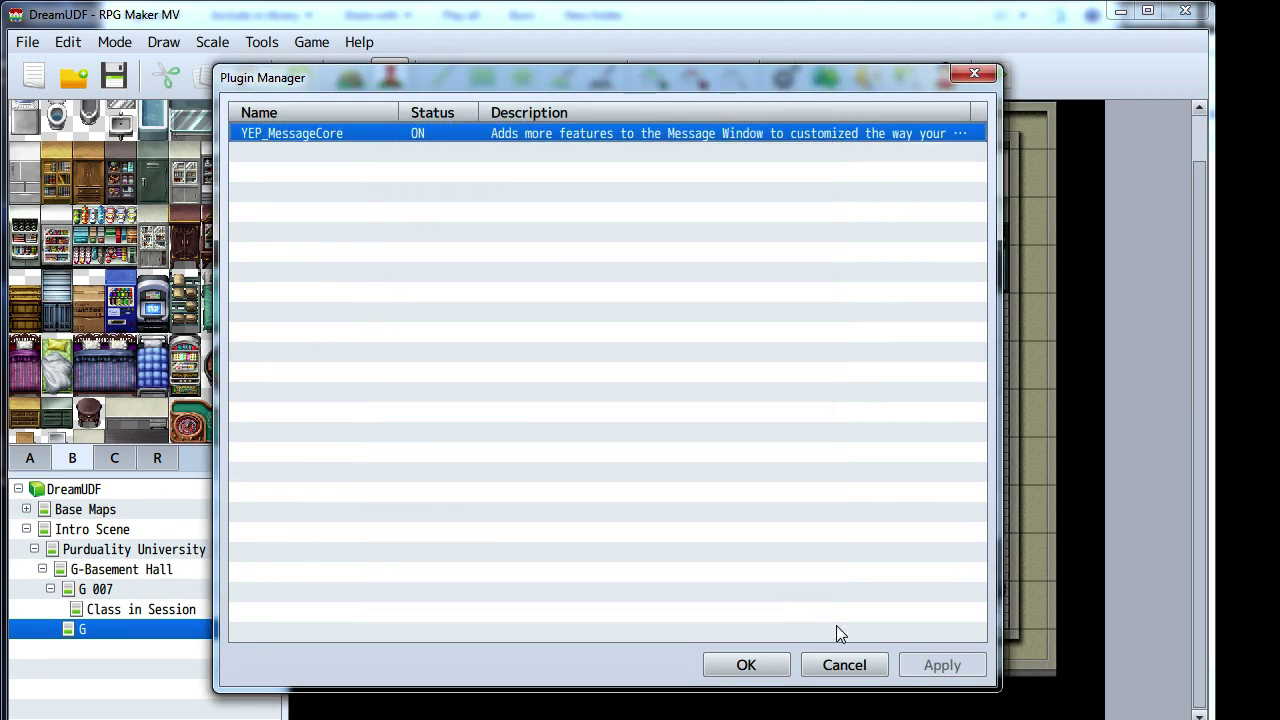
click(846, 663)
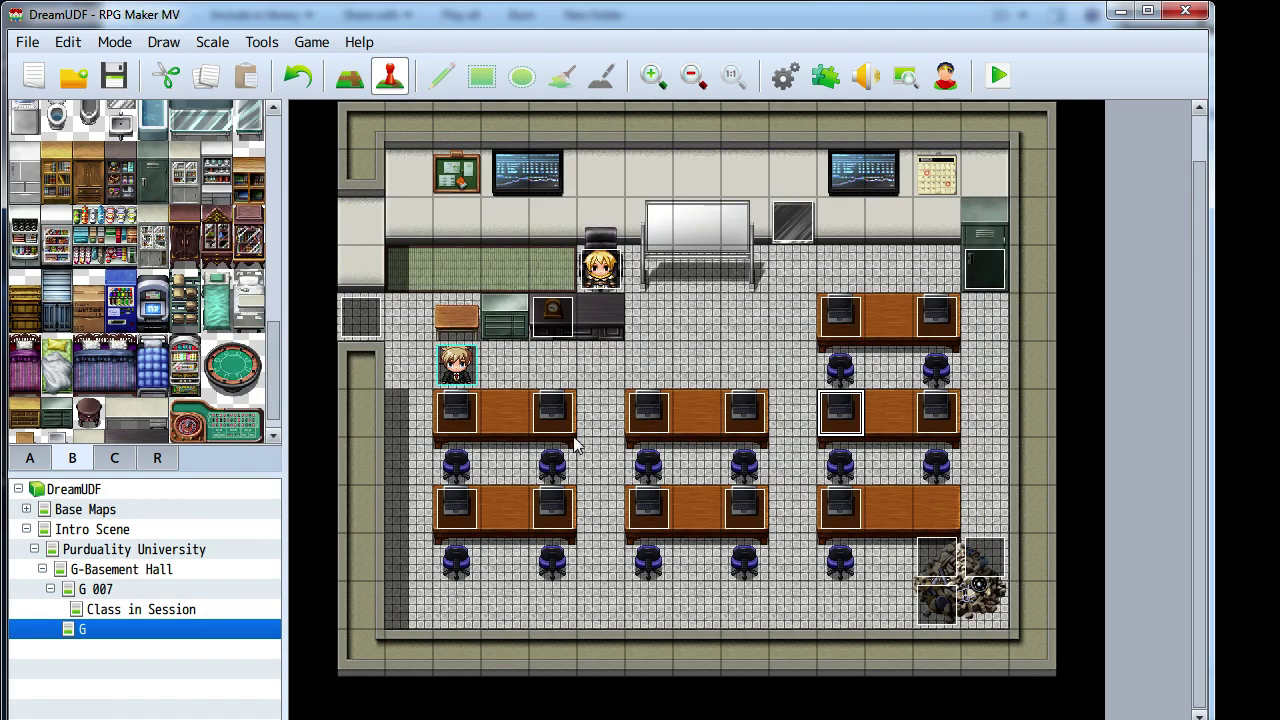
- Insert the outline colour code \oc<1> before "Captain Blue" in the super bomber man computer's message and save the event
double_click(866, 422)
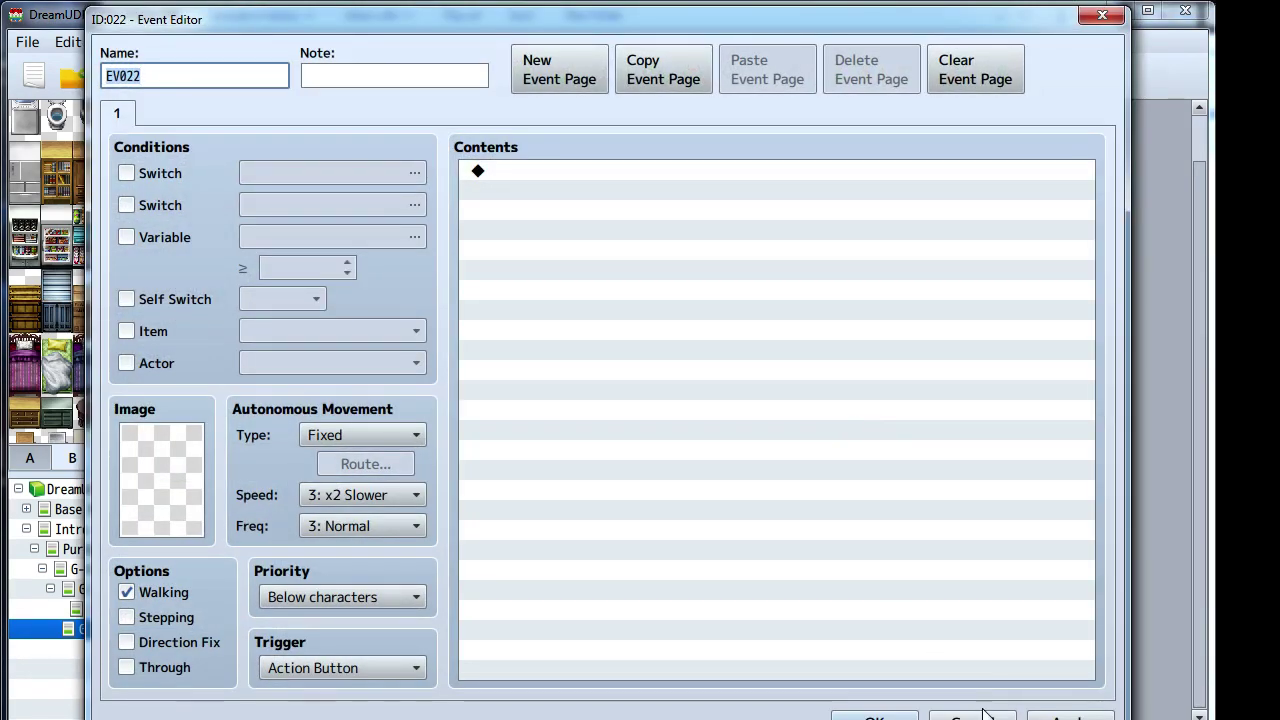
click(971, 691)
double_click(852, 425)
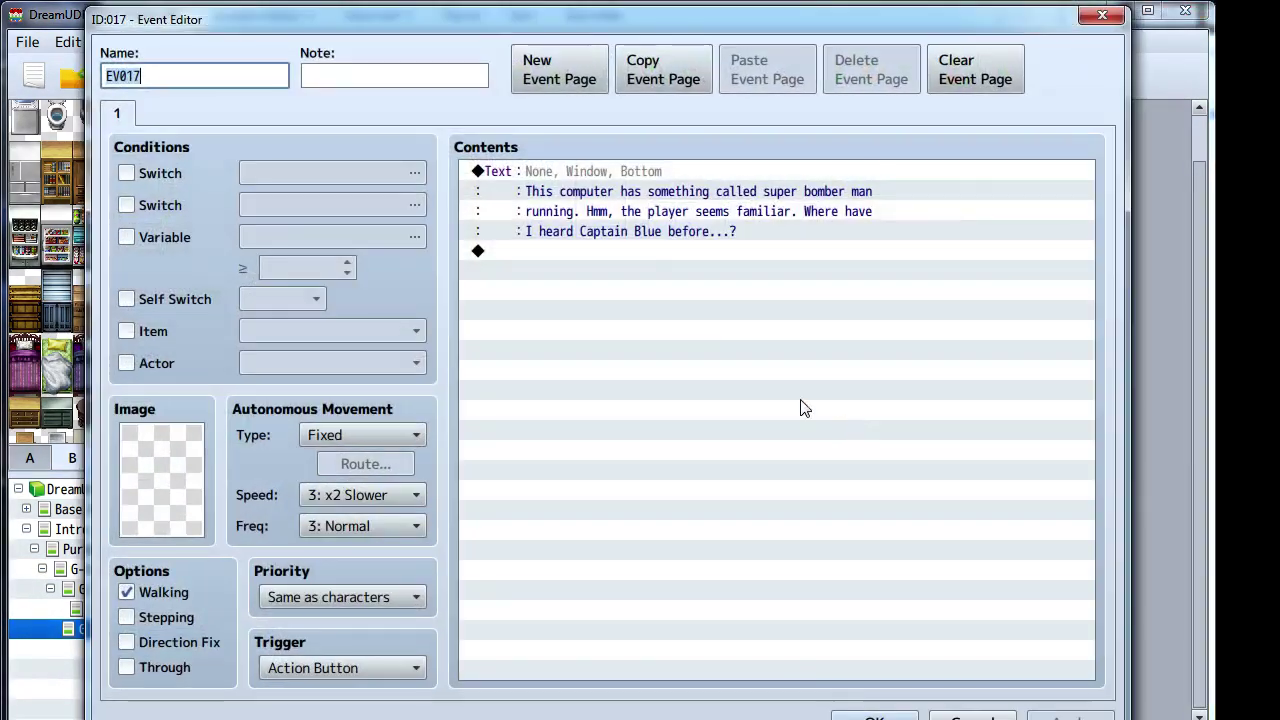
right_click(614, 182)
click(640, 211)
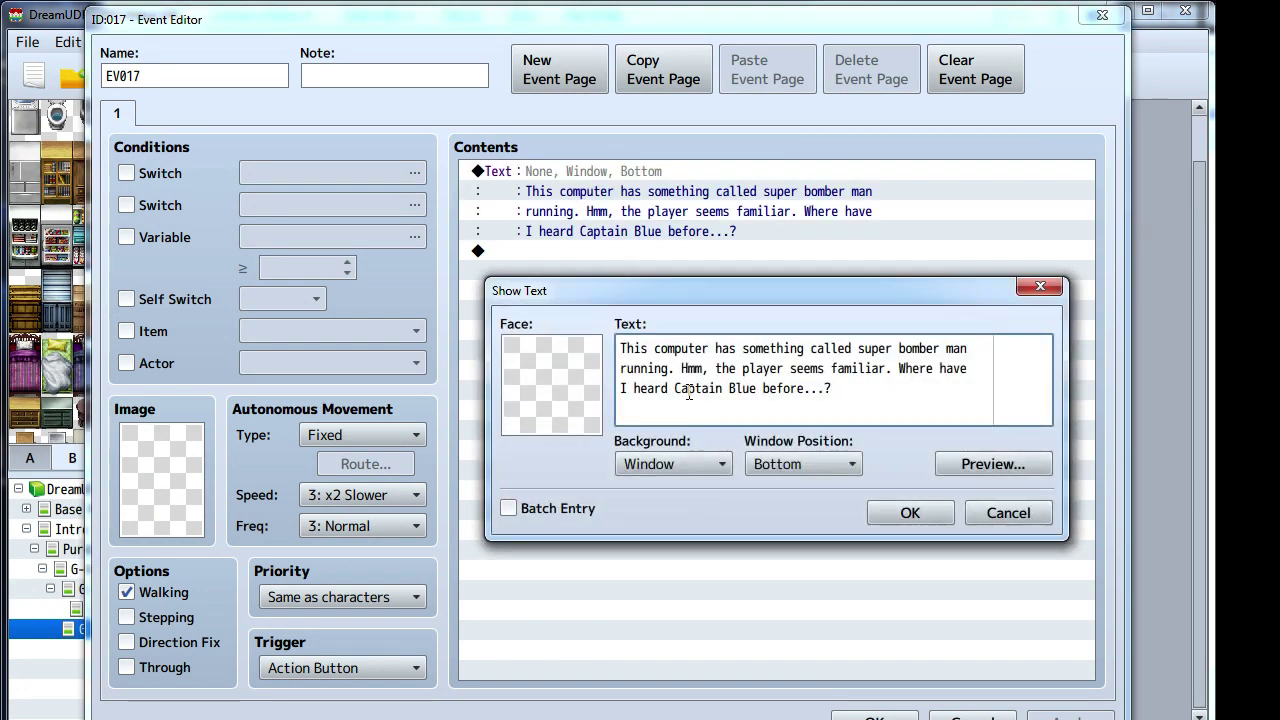
text(\)
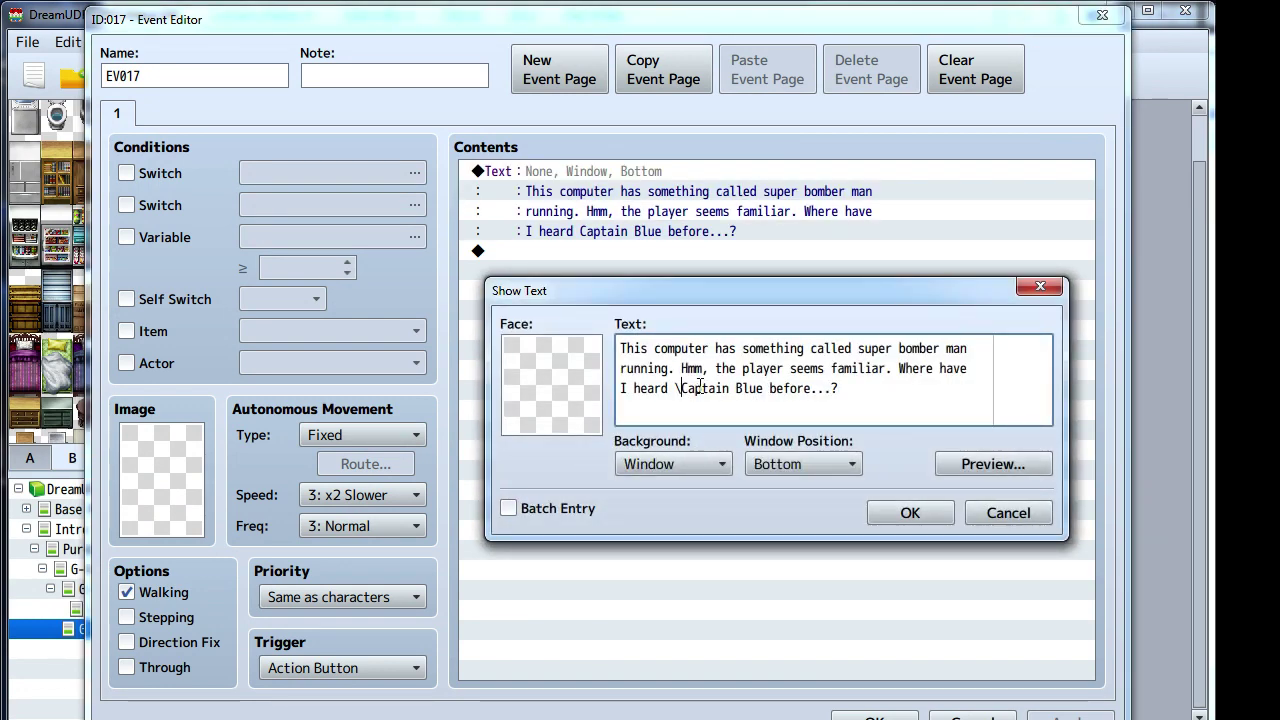
text(oc)
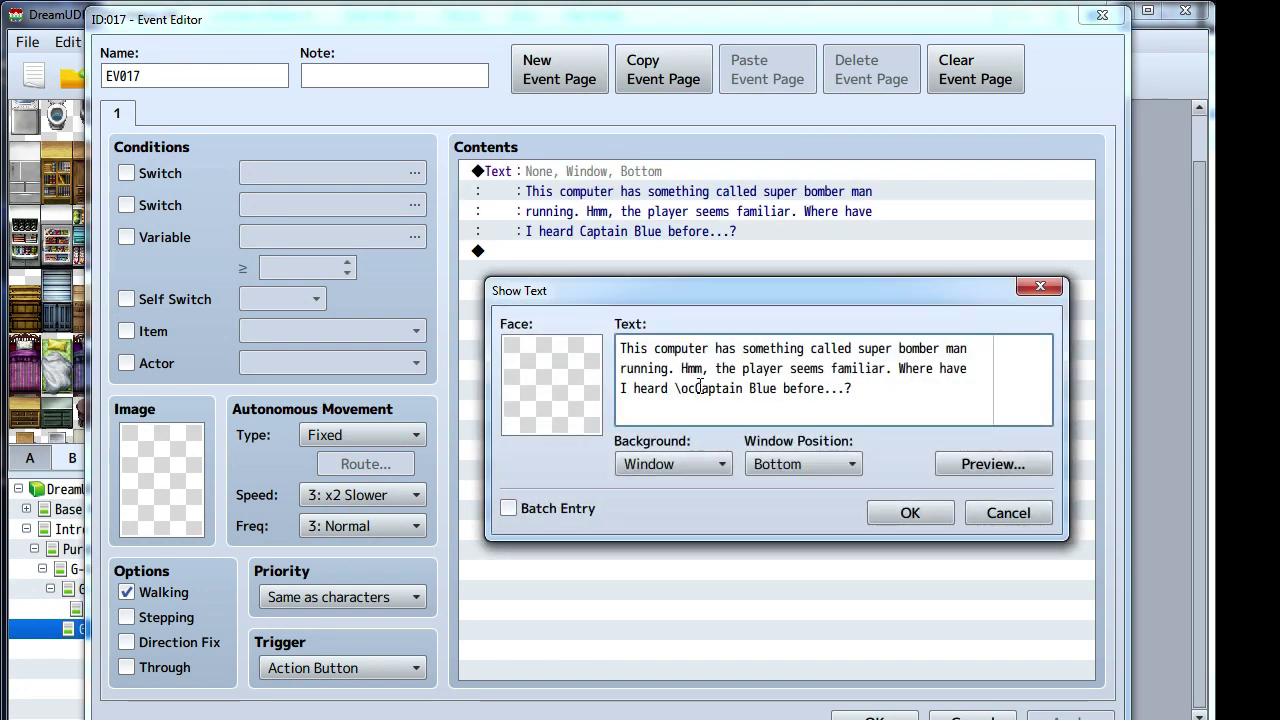
text(s)
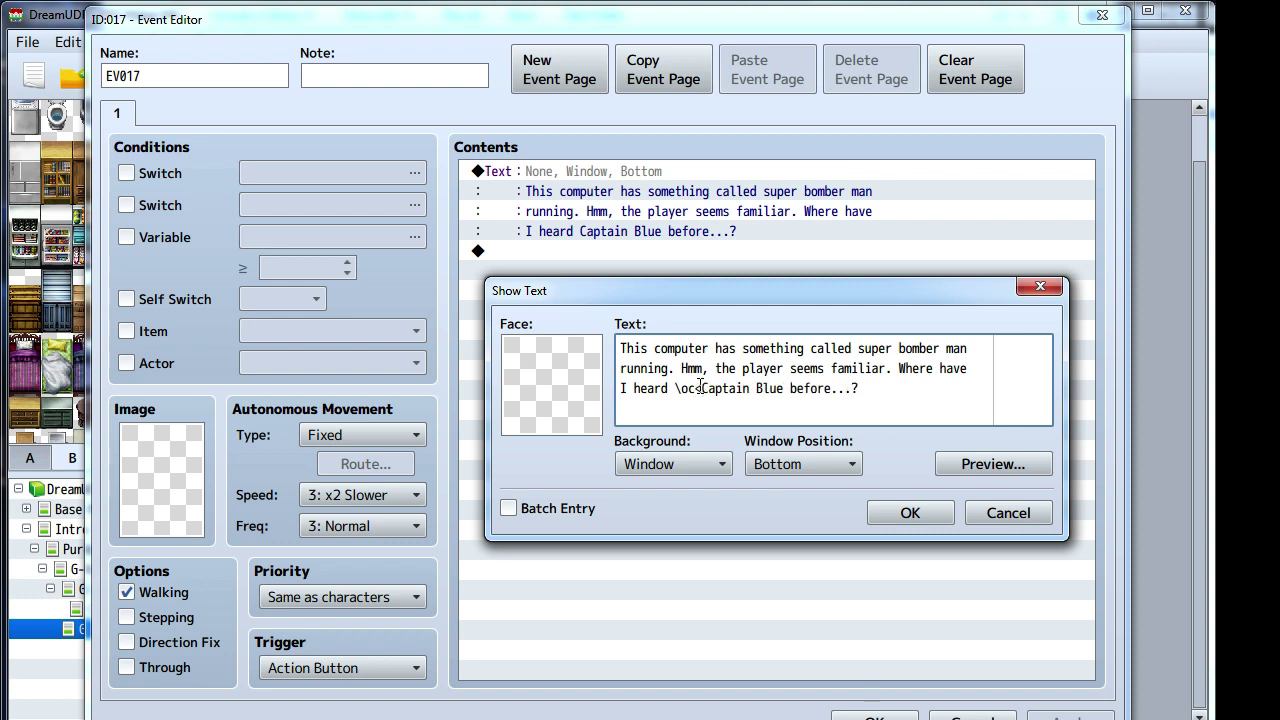
text(1>)
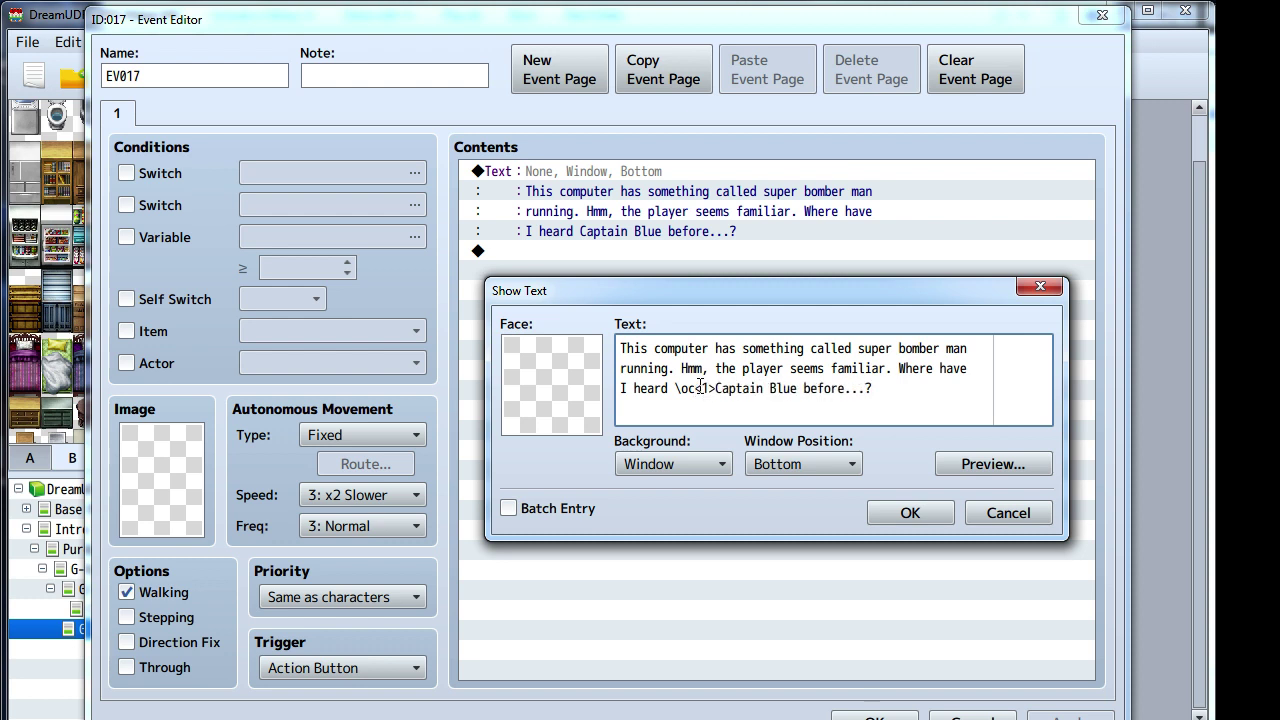
click(910, 512)
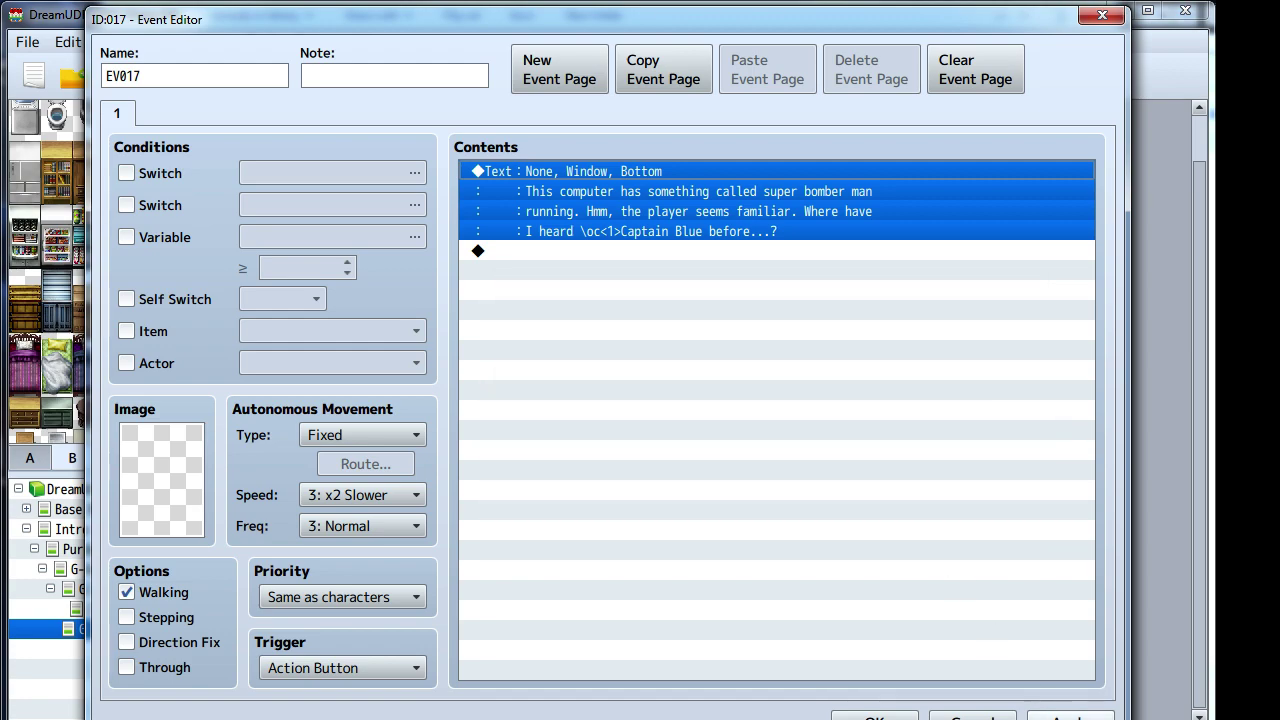
key(Return)
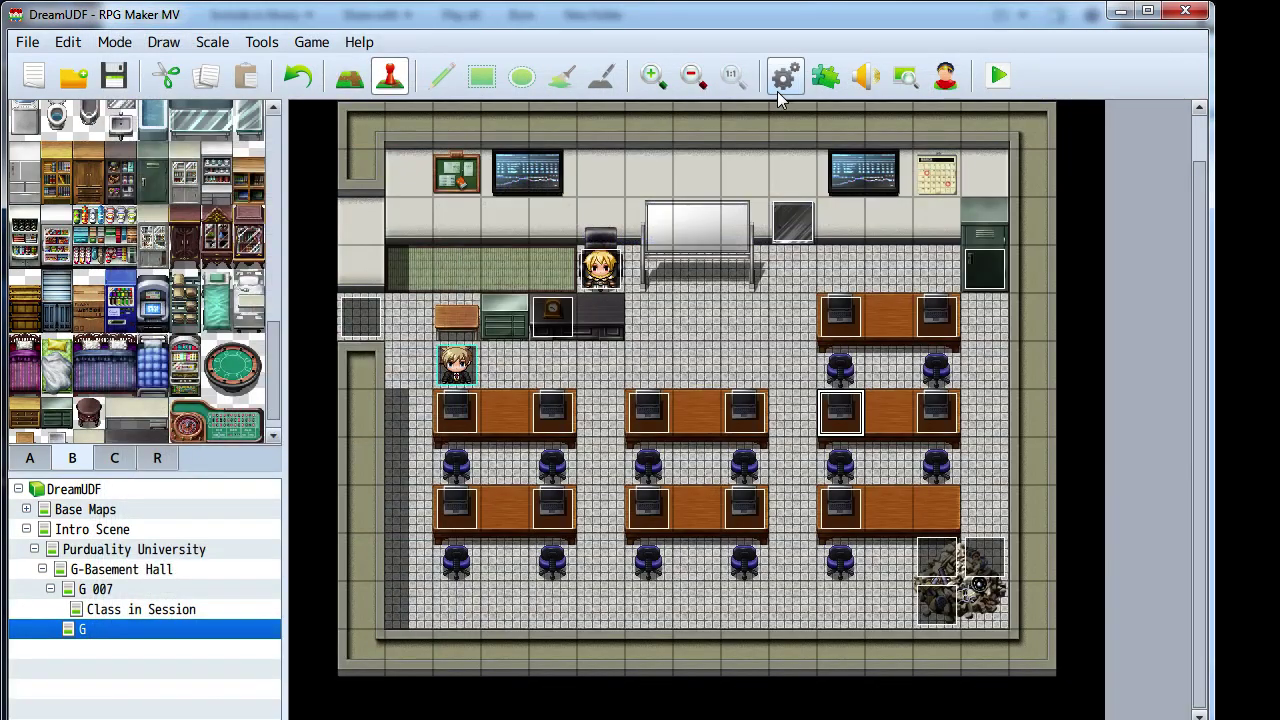
- Recheck how the Position, Outline and Font codes are written in the YEP_MessageCore help and close the plugin windows
click(826, 77)
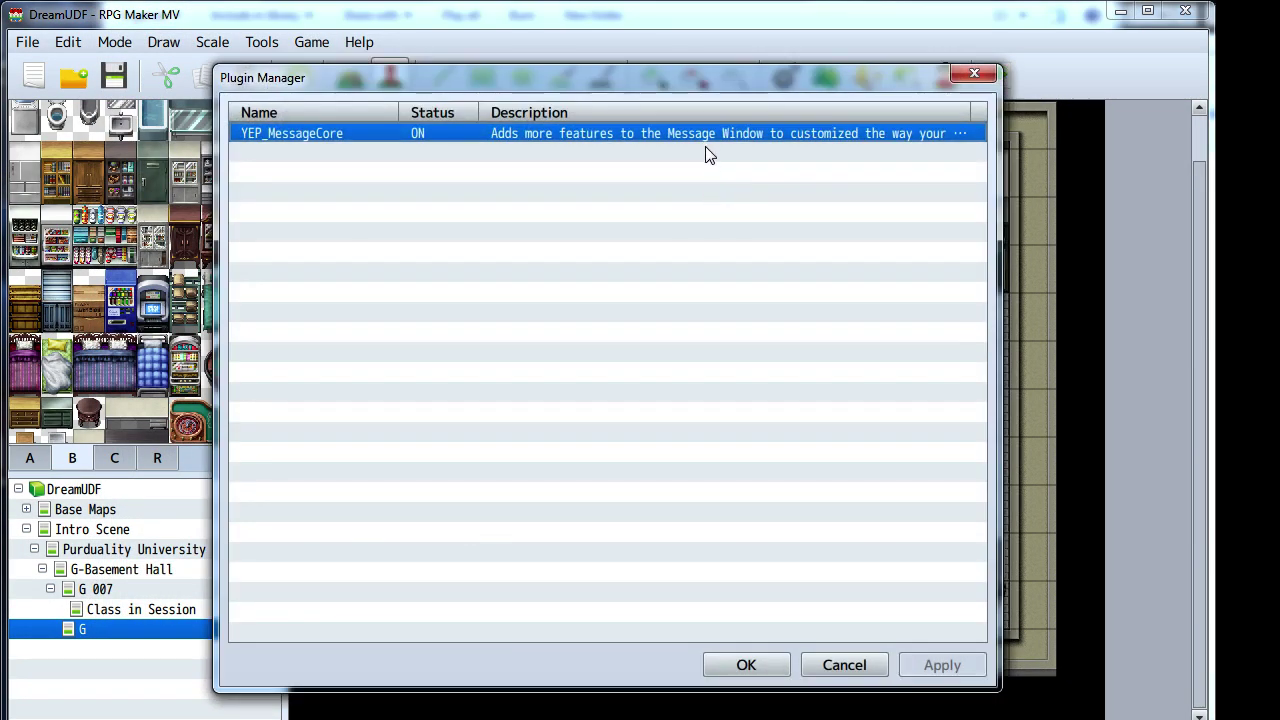
double_click(706, 137)
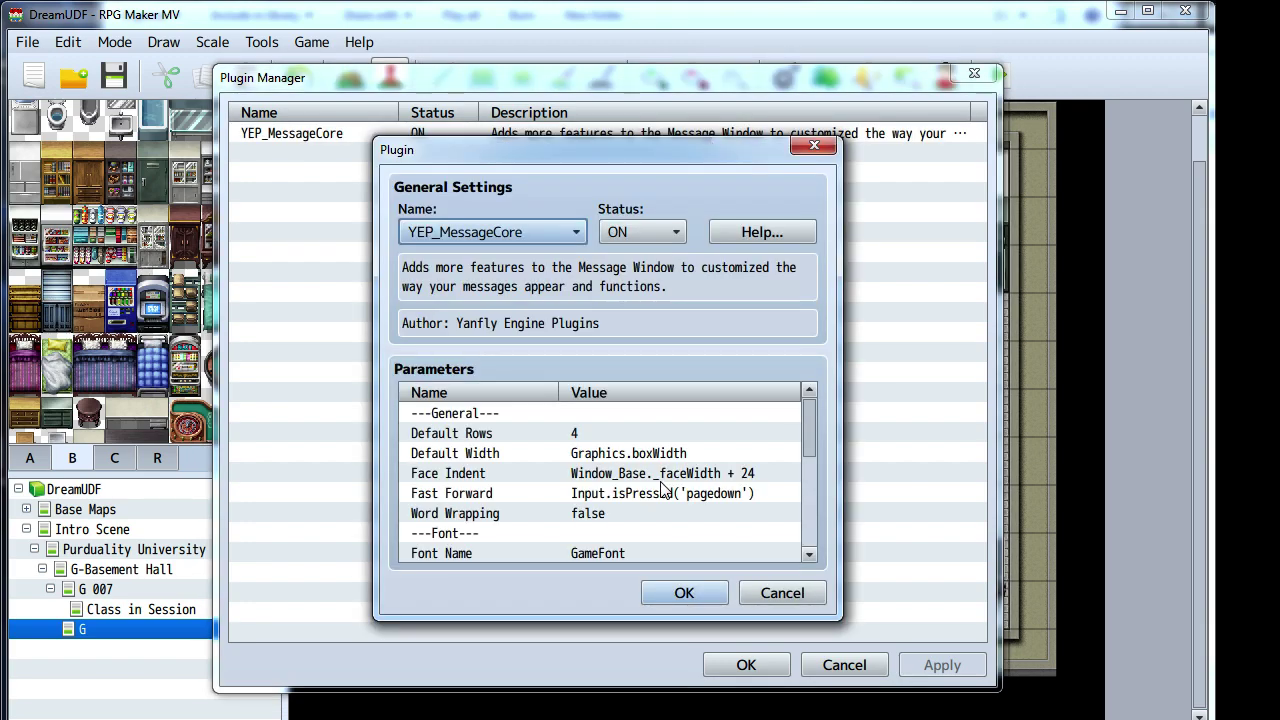
click(727, 242)
drag(880, 222, 858, 376)
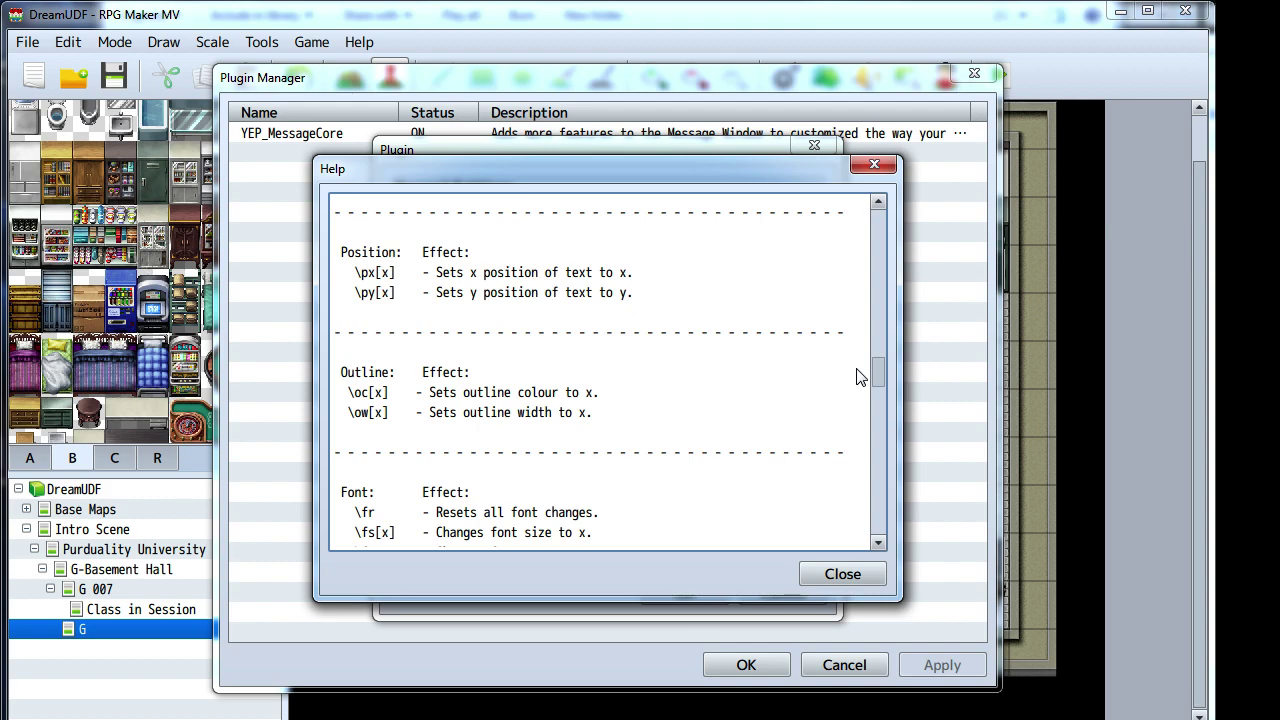
drag(858, 376, 872, 282)
click(874, 164)
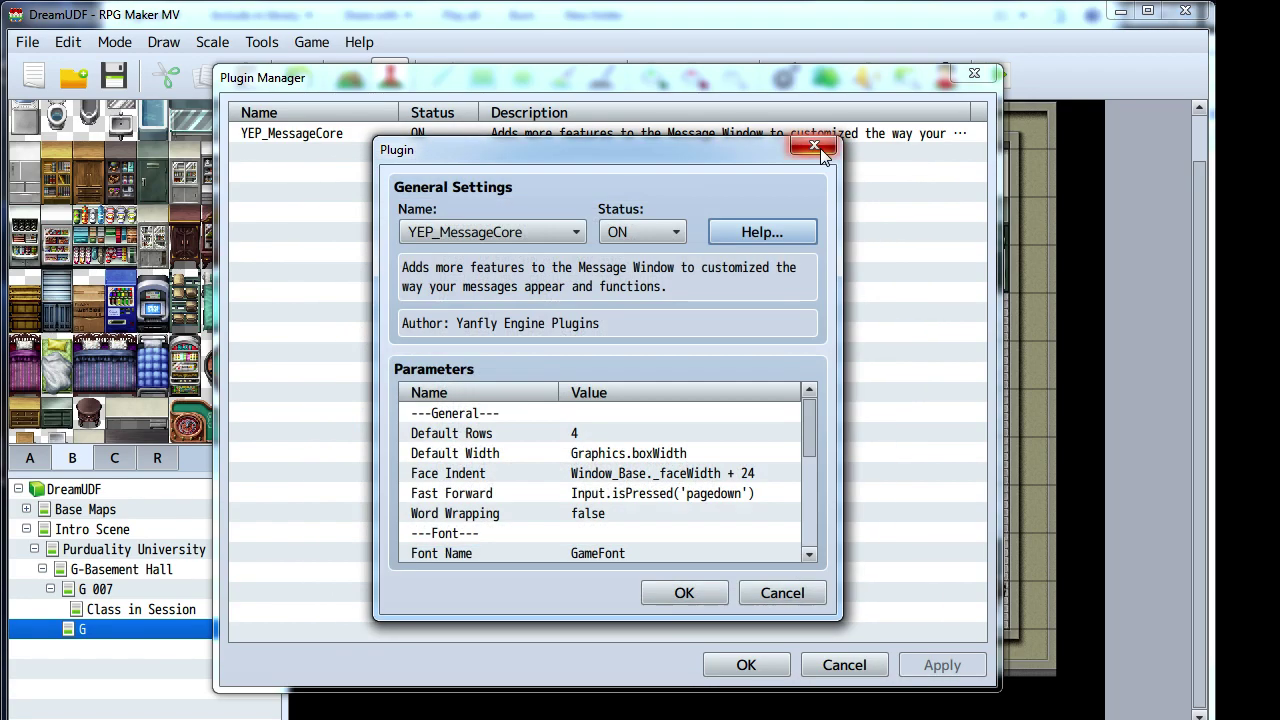
click(814, 147)
click(746, 665)
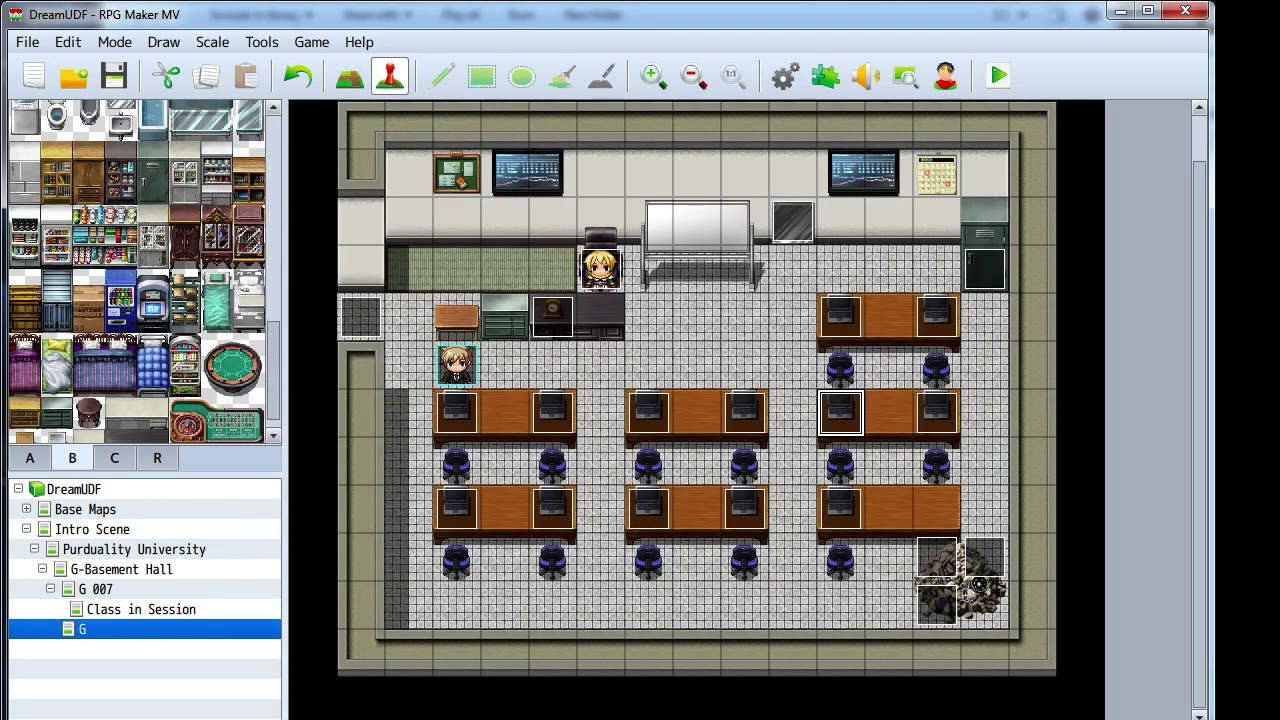
- Replace the message of the computer beside the super bomber man one with the line "Looks like someone was playing something called"
double_click(850, 412)
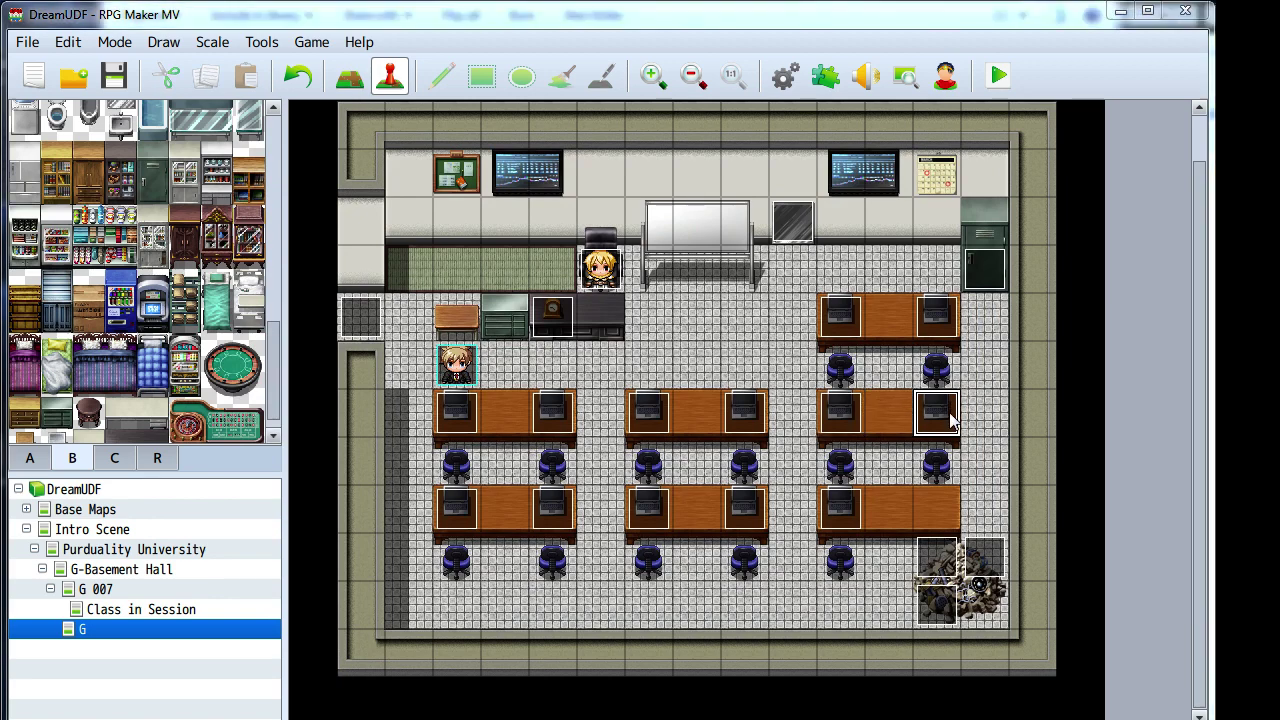
right_click(582, 167)
click(598, 192)
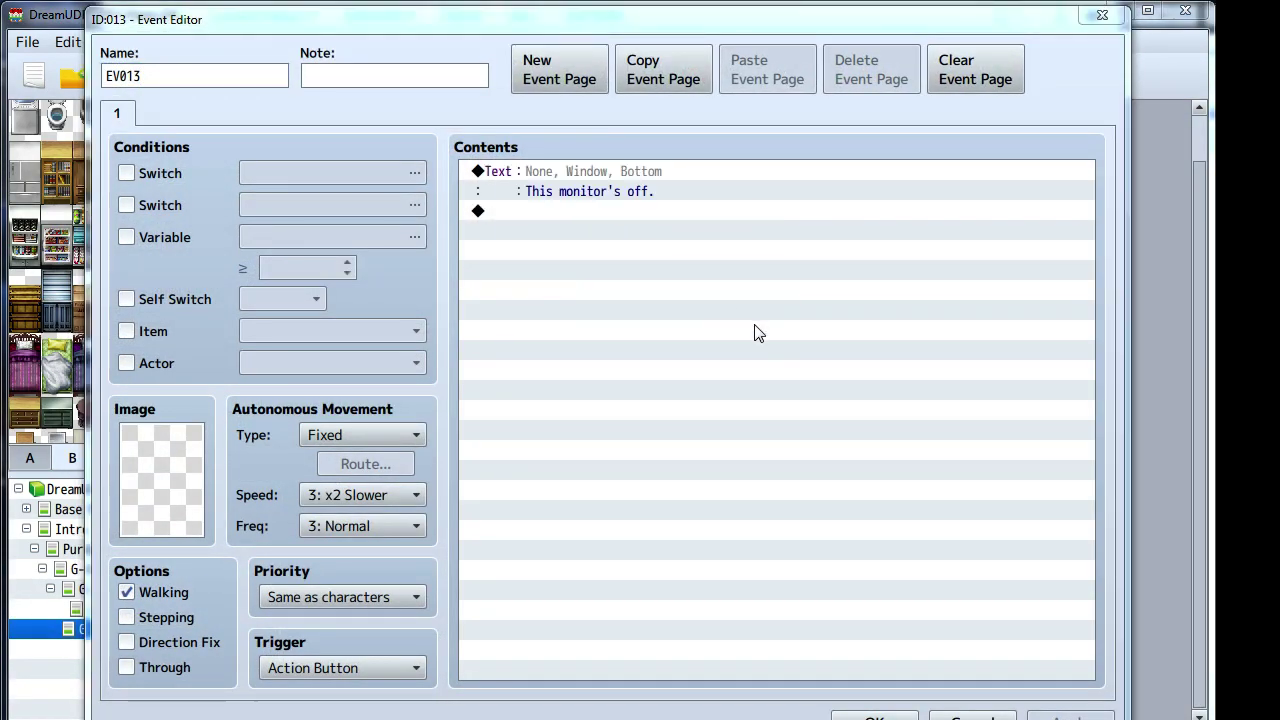
key(ctrl+a)
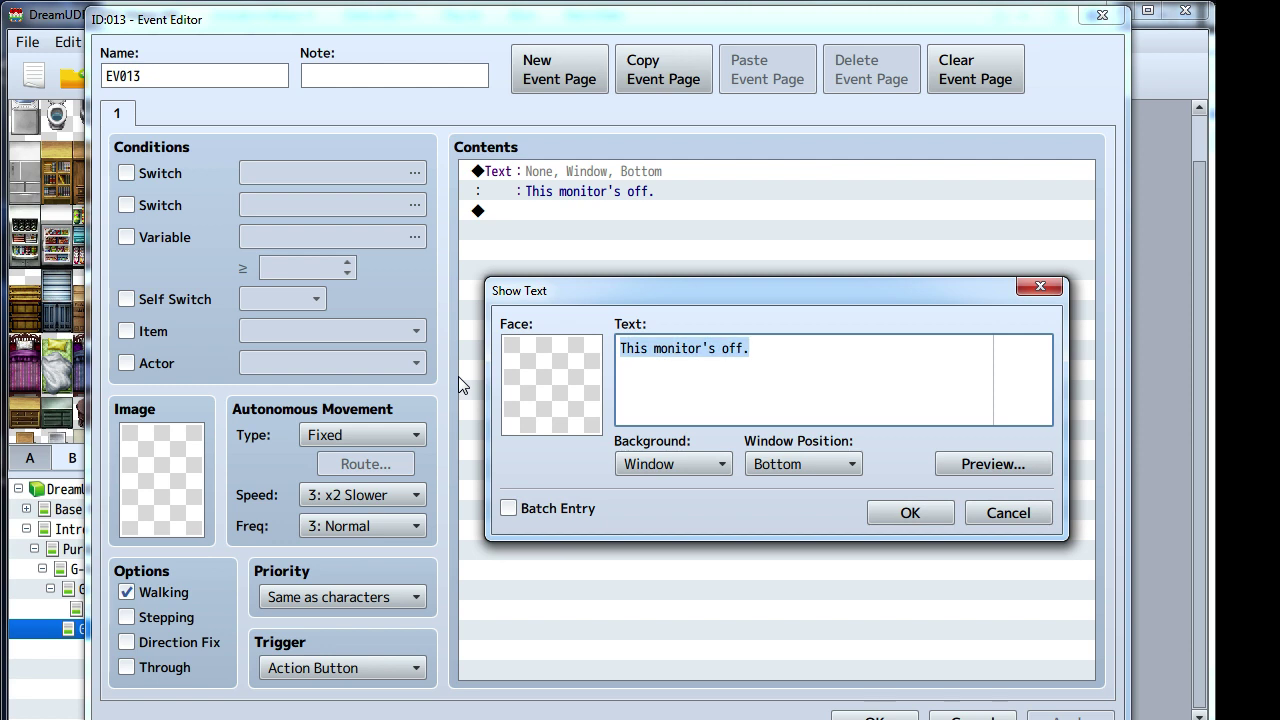
key(BackSpace)
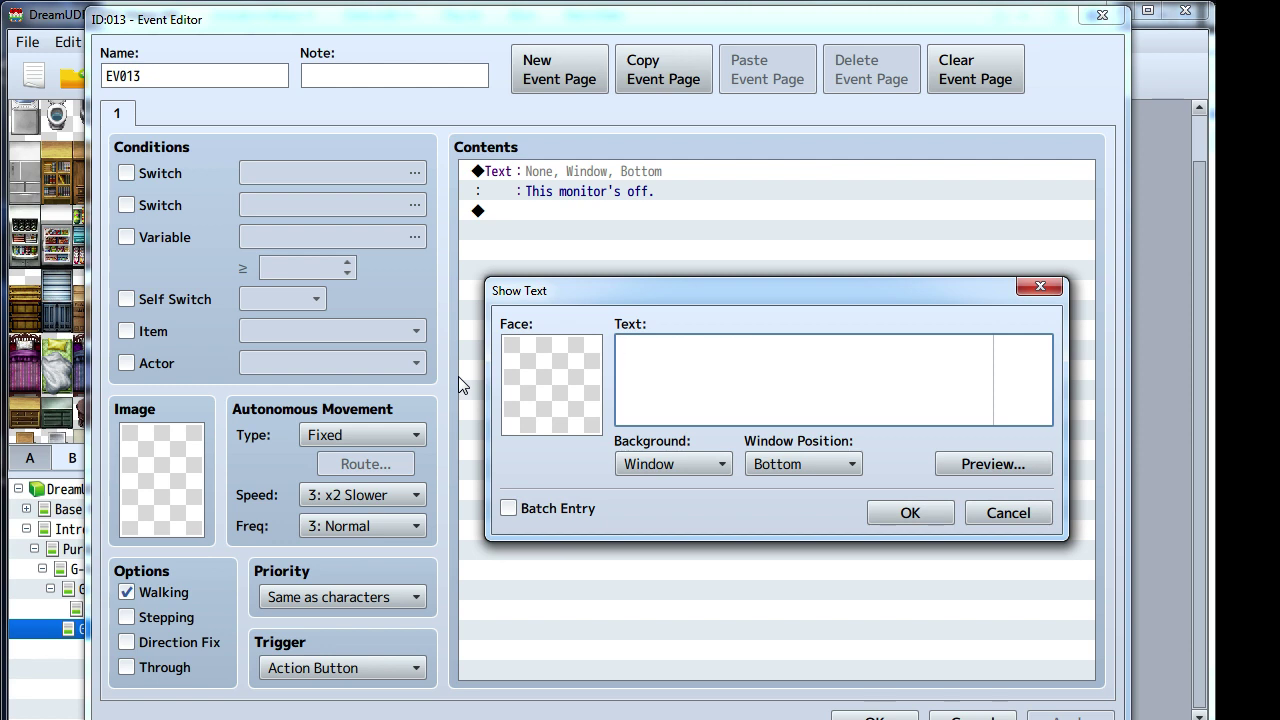
text(Looks like someone was playing)
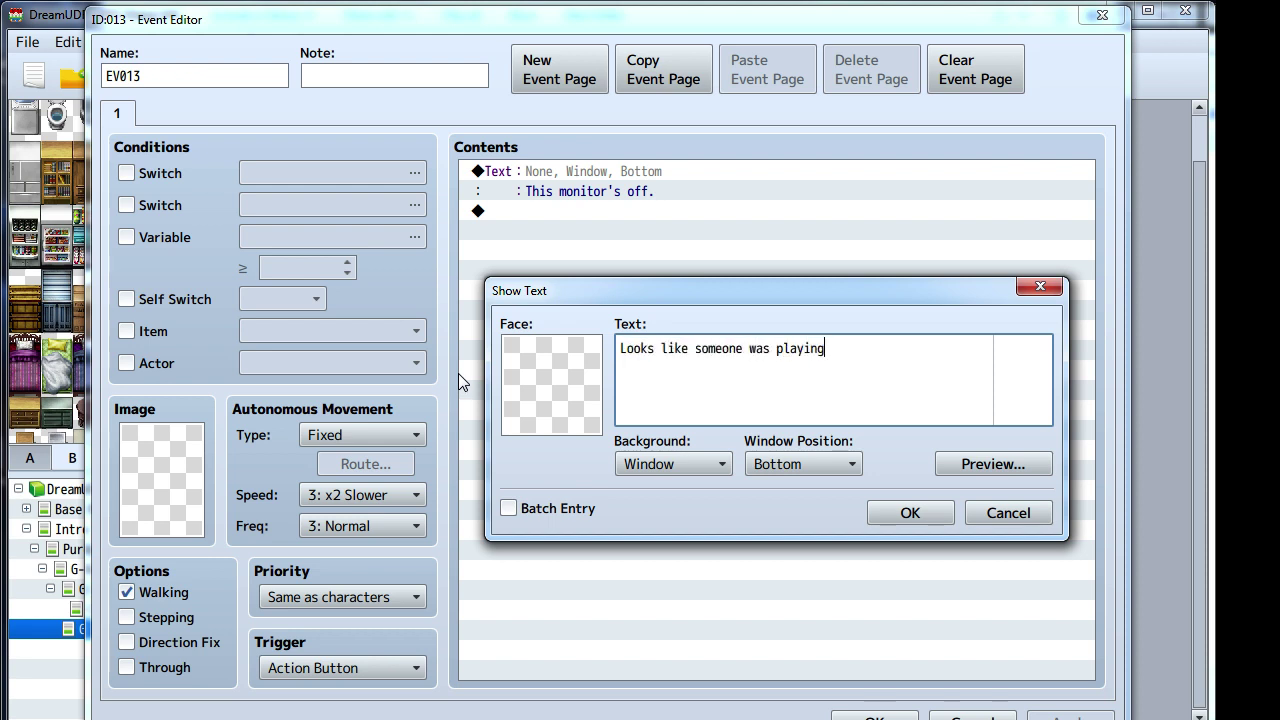
text( something called)
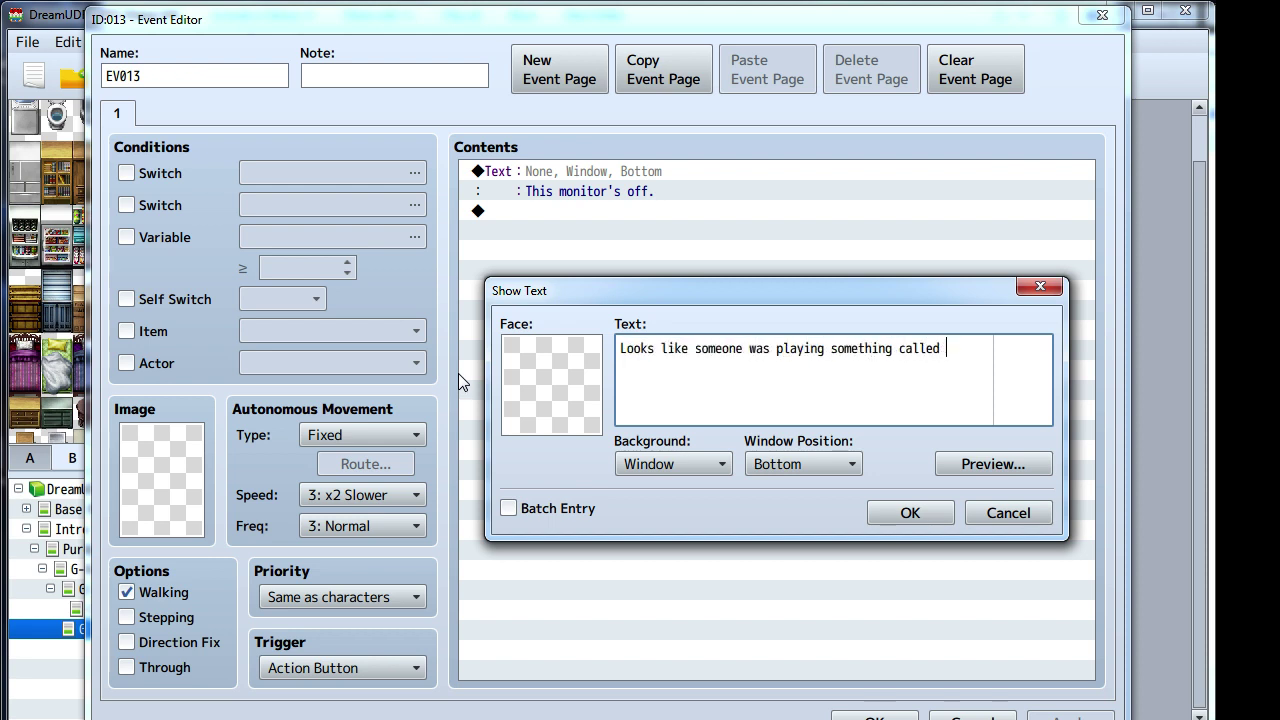
text( Trouble in T)
key(BackSpace)
key(Return)
- Add the second line "Trouble in Terrorist Town. The heck would that be?" to the message and save the event
text(Trouble in Terrrorist Twon.)
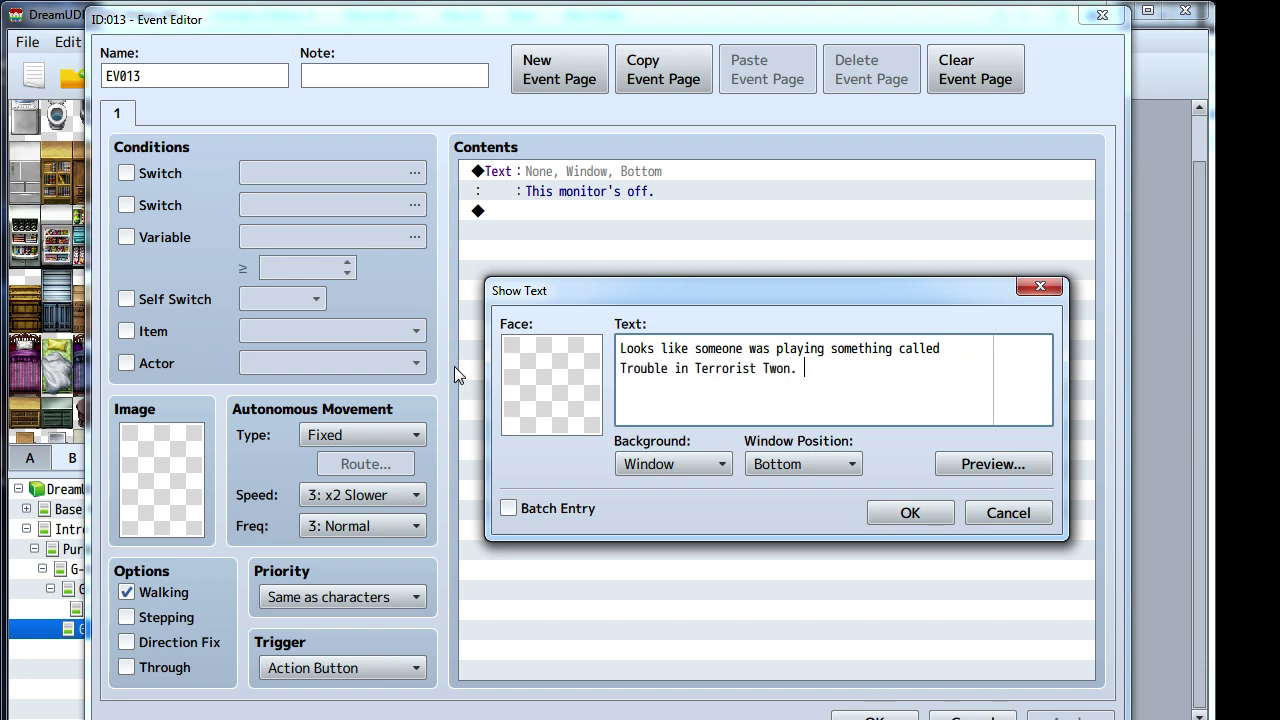
key(BackSpace)
key(BackSpace)
key(BackSpace)
key(BackSpace)
key(BackSpace)
text(own. The heck would that be?)
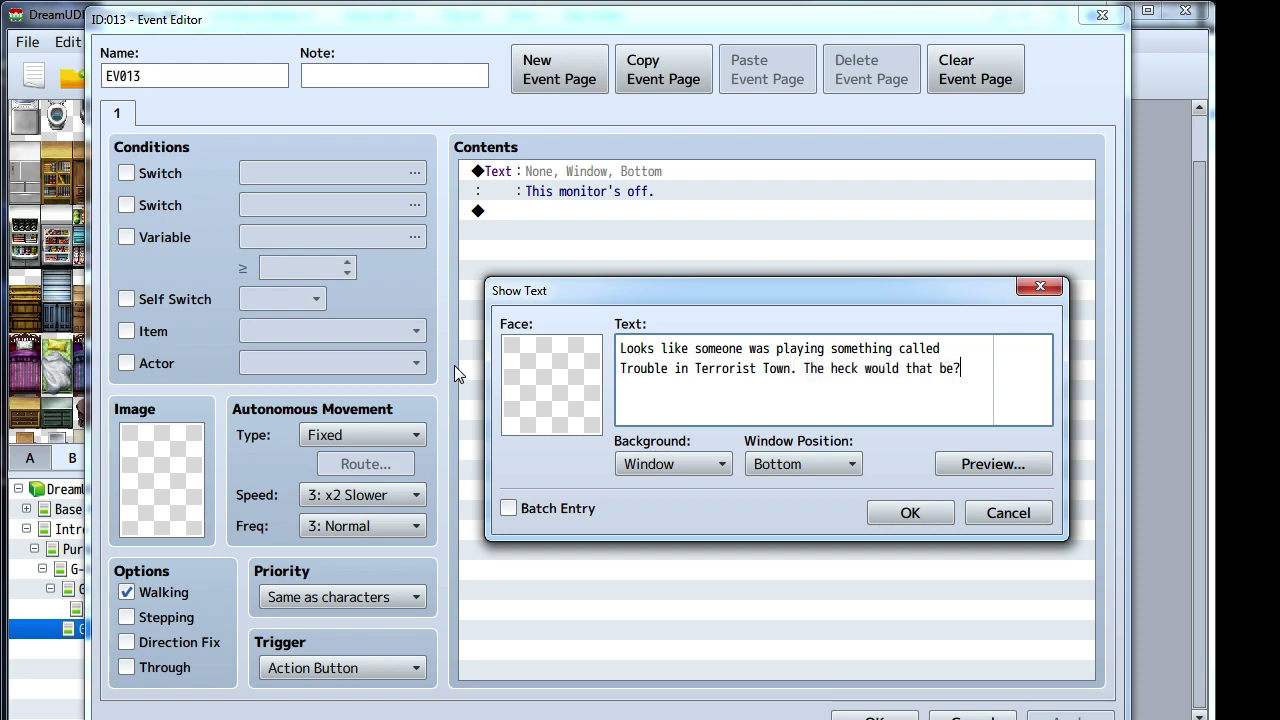
click(880, 513)
click(874, 716)
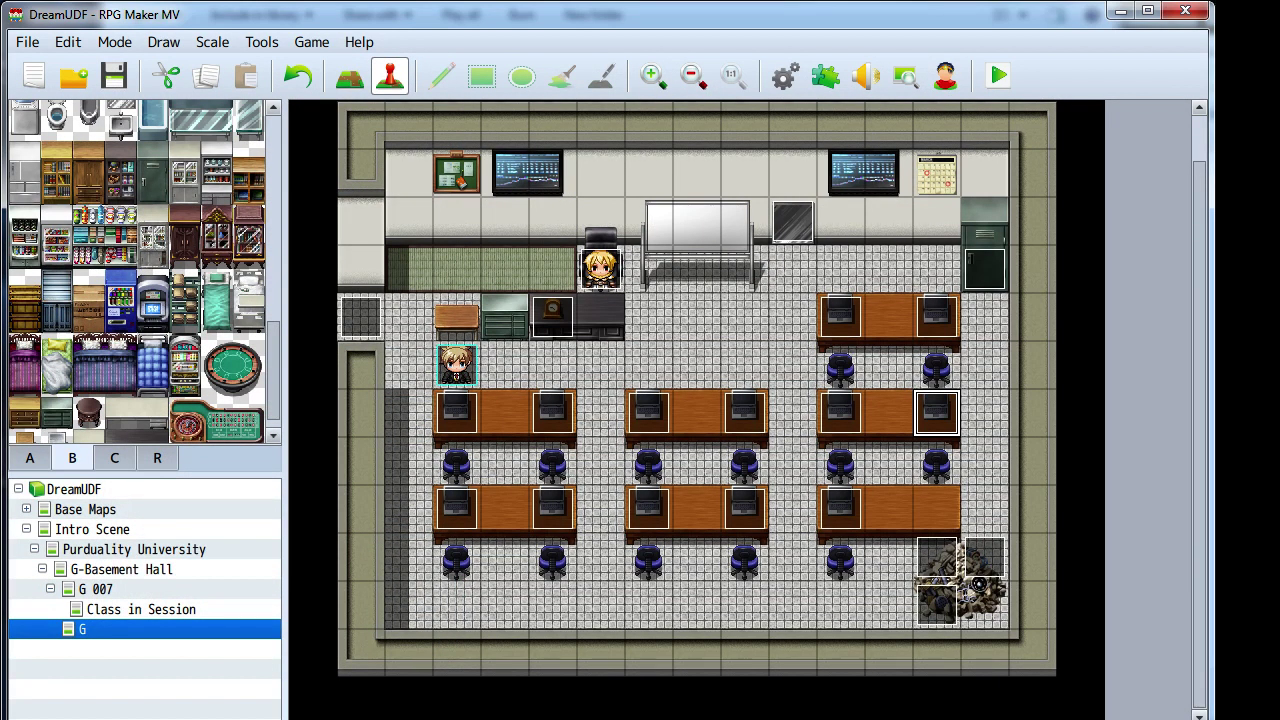
- Replace the message of the left computer on the lab's top desk with "How to be a legendary chopper" in quotation marks, followed by "by"
double_click(830, 328)
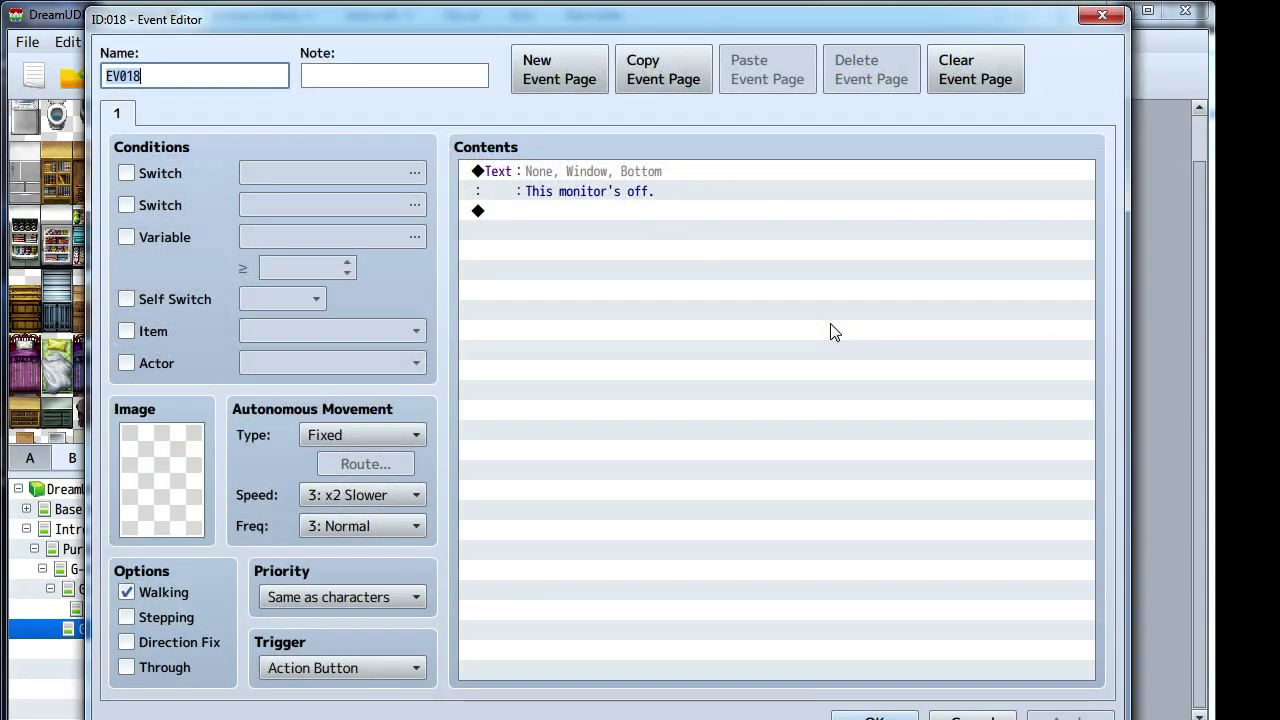
right_click(558, 177)
click(600, 214)
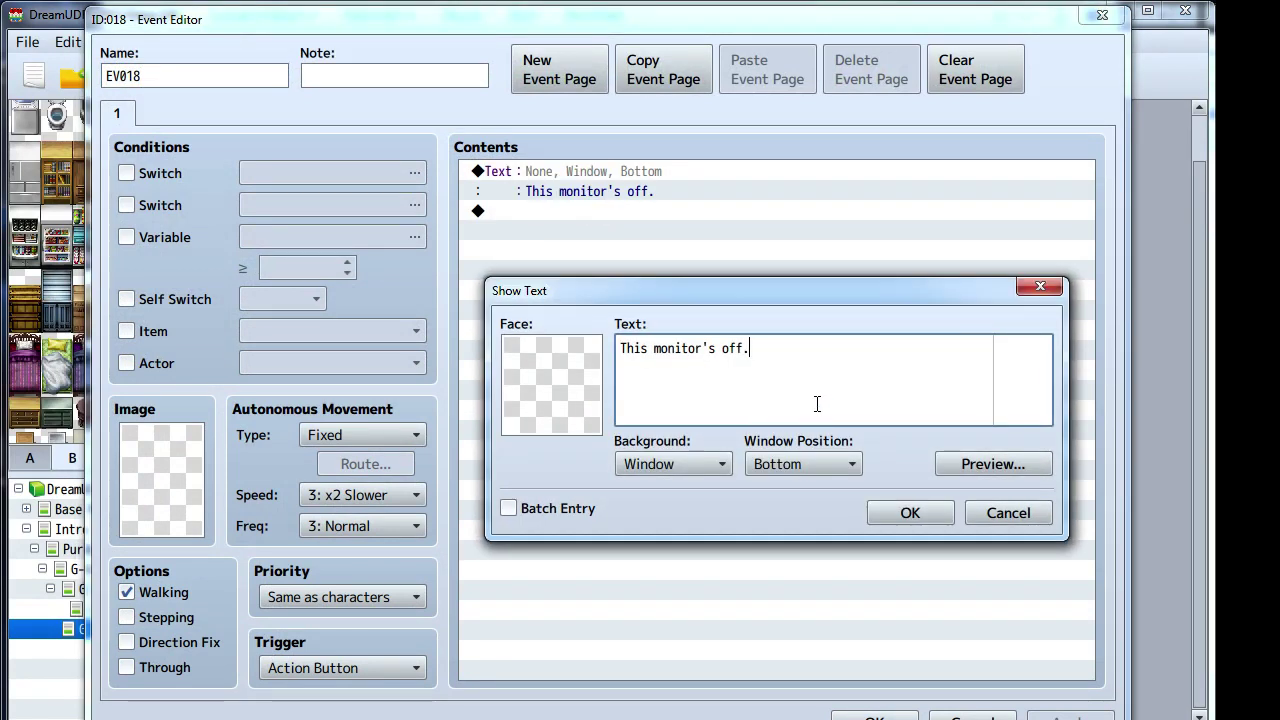
drag(758, 371, 560, 357)
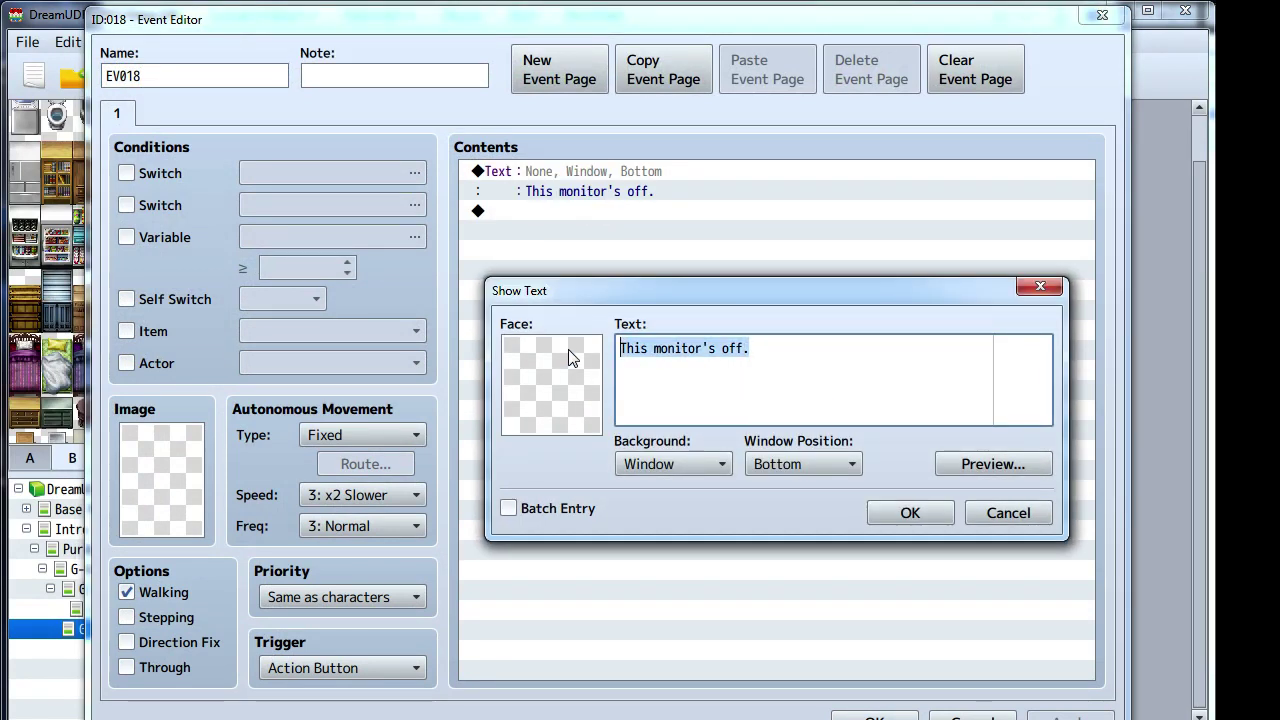
text("How to be a l)
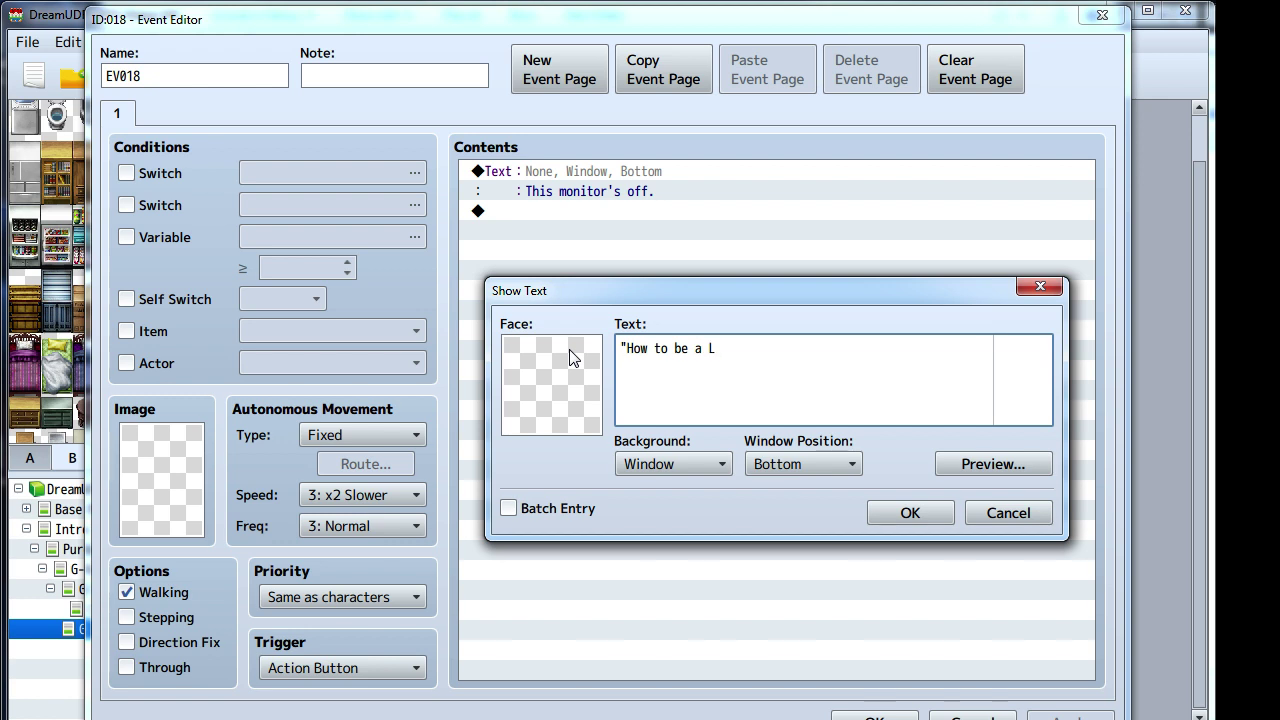
text(egendary chopper" by)
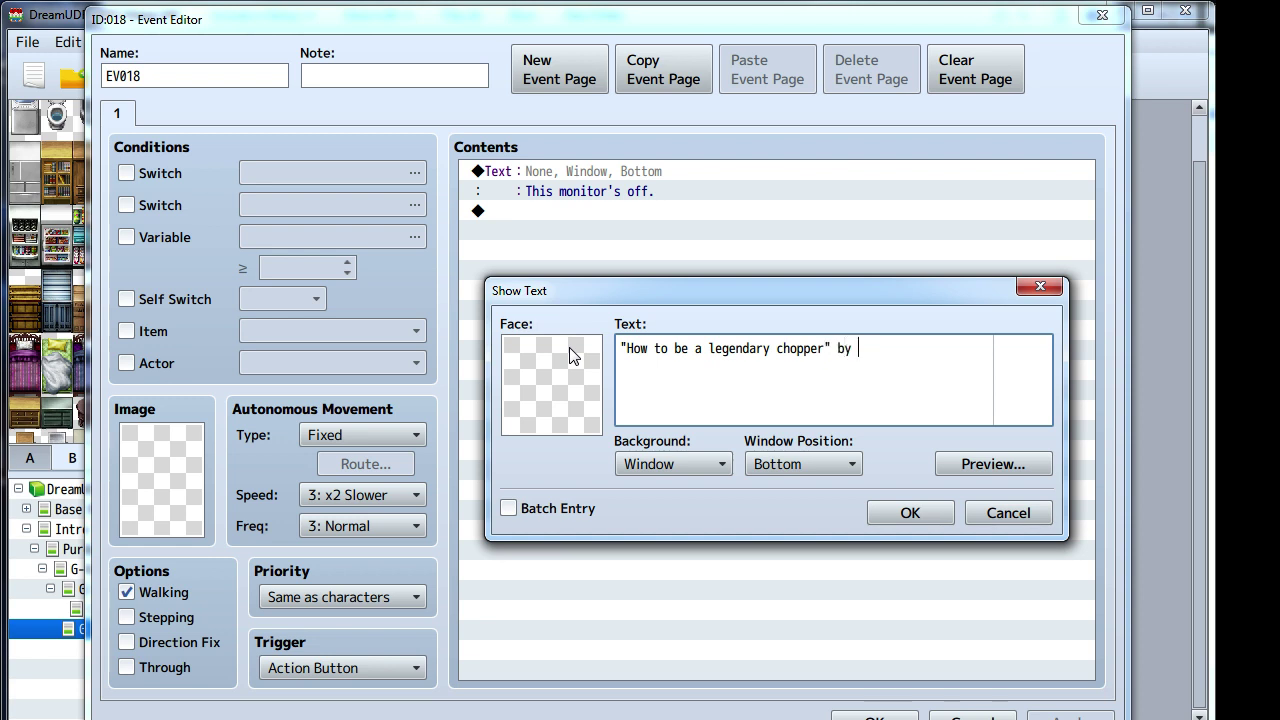
- Complete the message with the two authors' names and "Who are those guys?", accept the text and close the event editor
text(Tea Mu)
text(d F and )
text(Evan d)
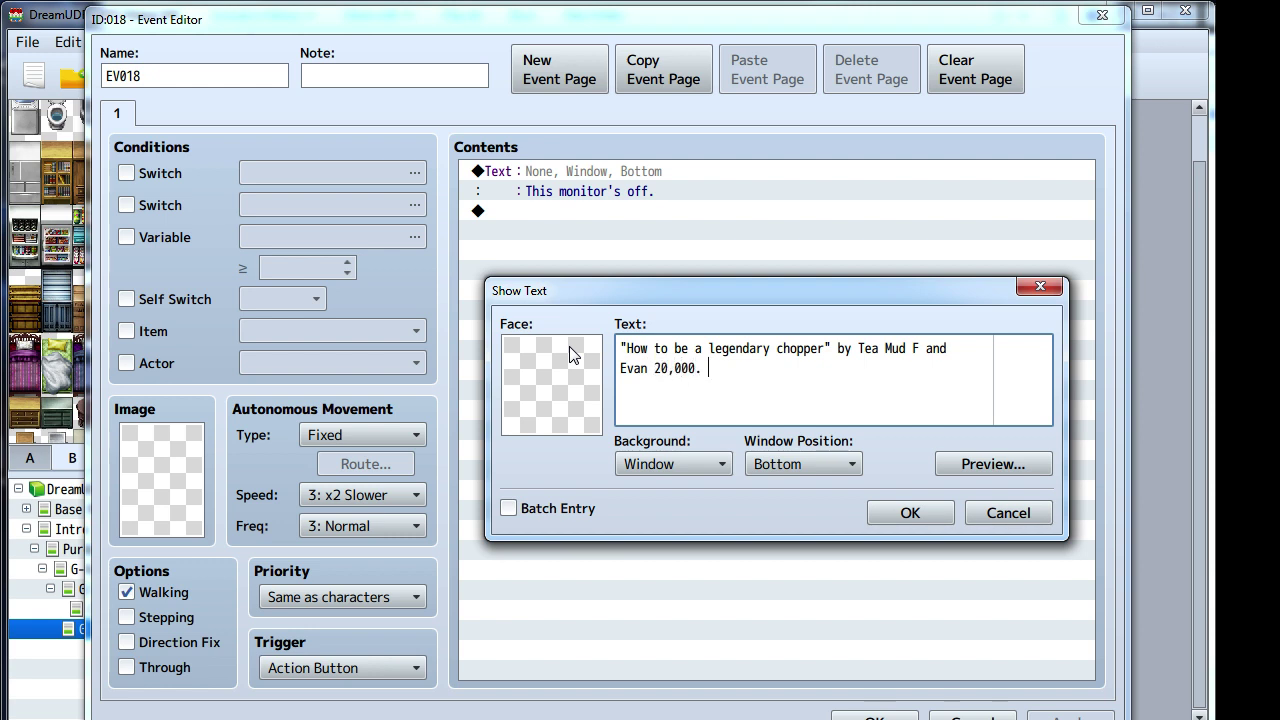
text(0,000. Who are g)
key(BackSpace)
text(those guys?)
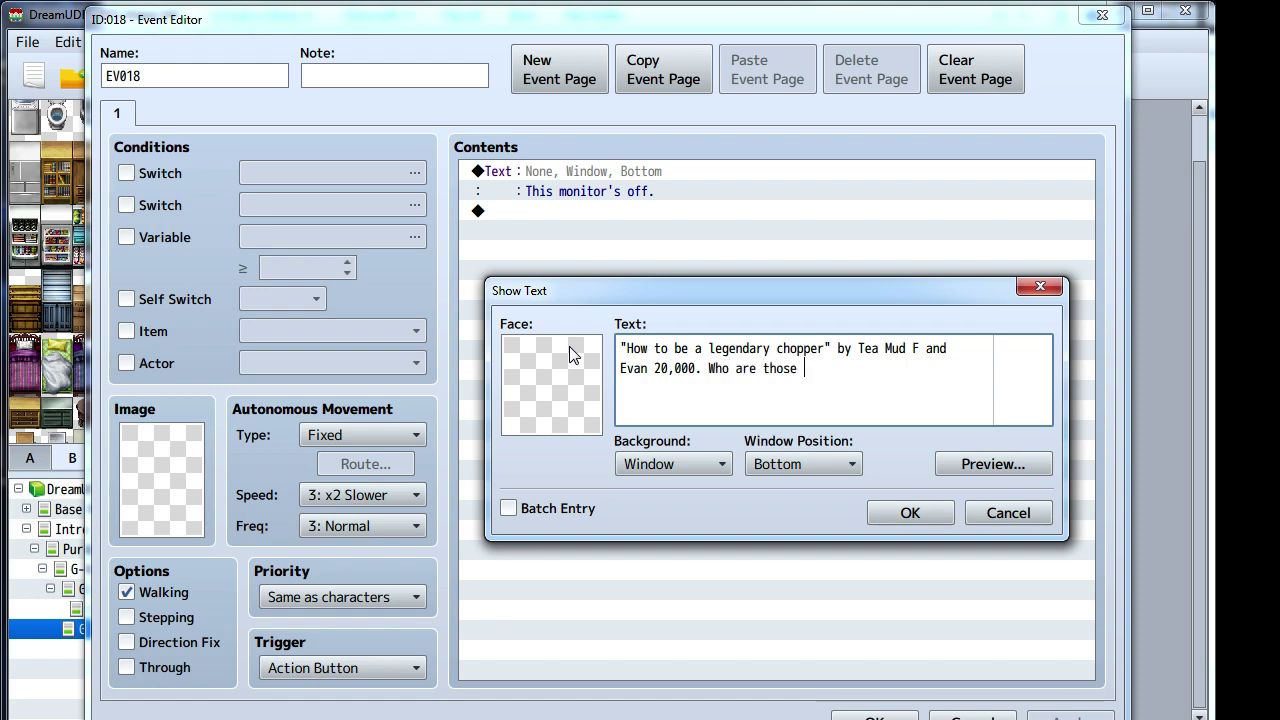
click(909, 512)
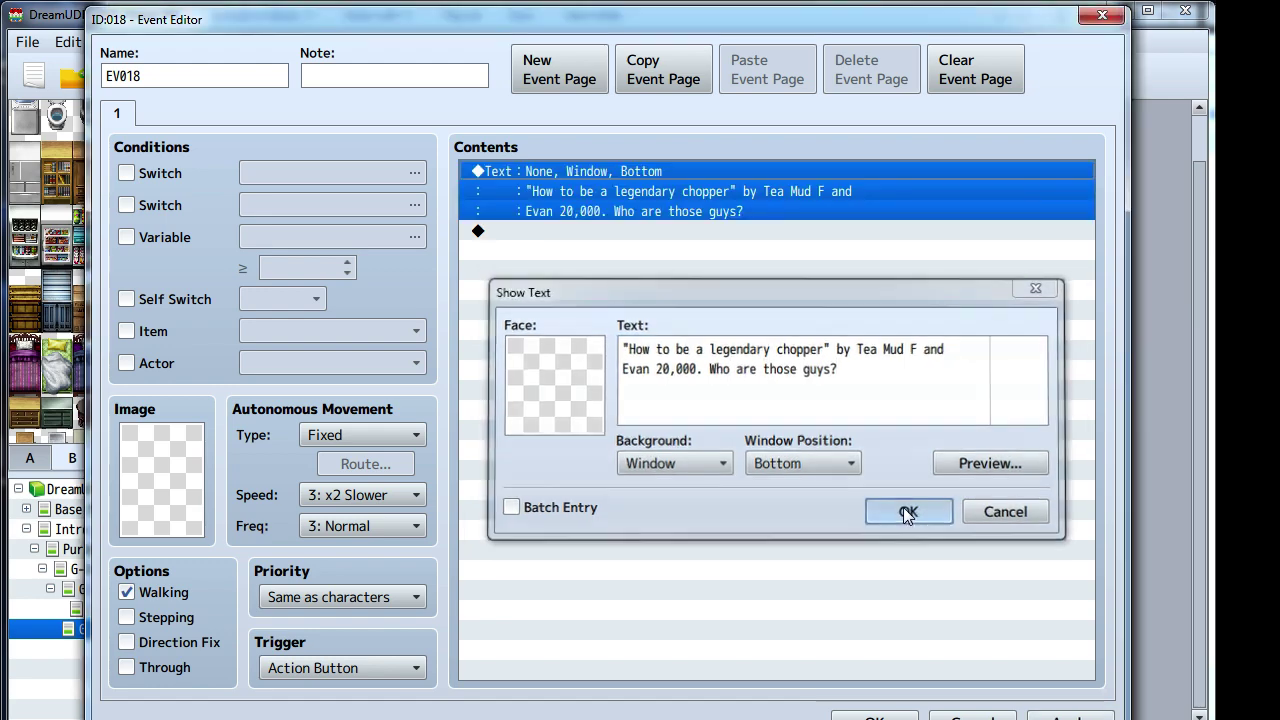
click(972, 716)
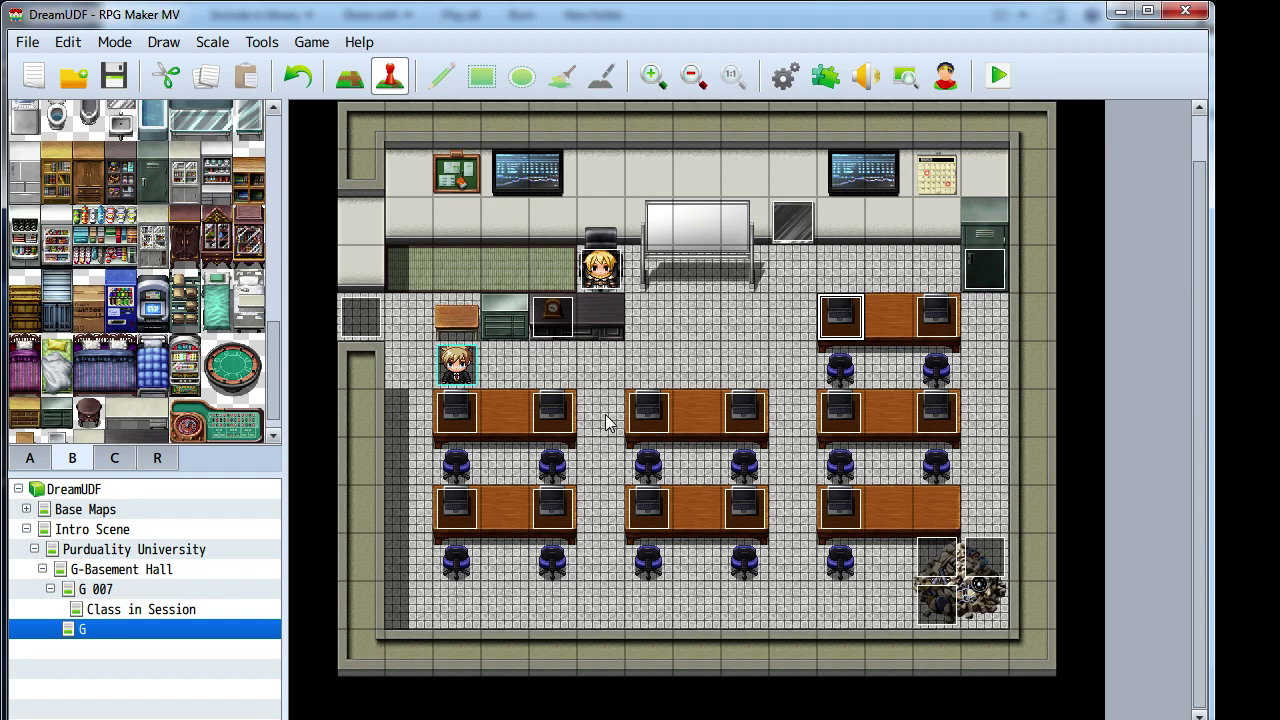
- Replace the message of the right computer on the lab's top desk with "BOW BEFORE THE MINI KRABBE."
click(932, 326)
double_click(932, 326)
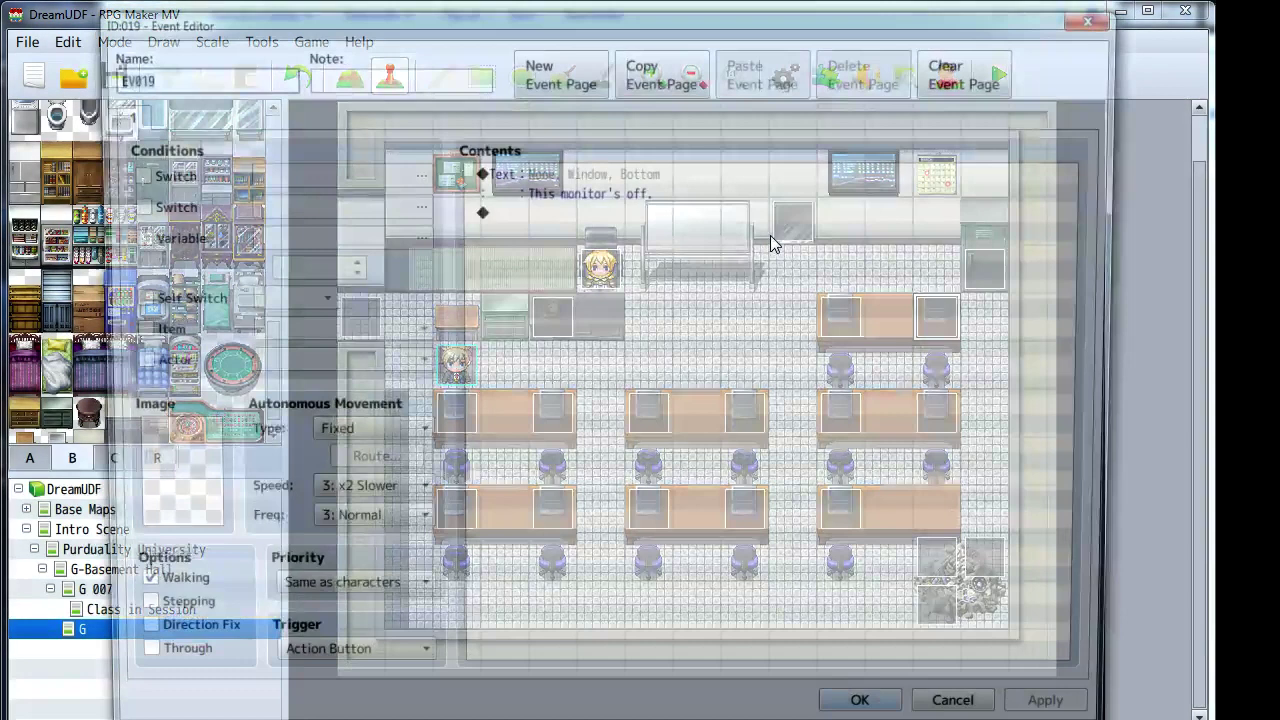
right_click(608, 190)
click(621, 214)
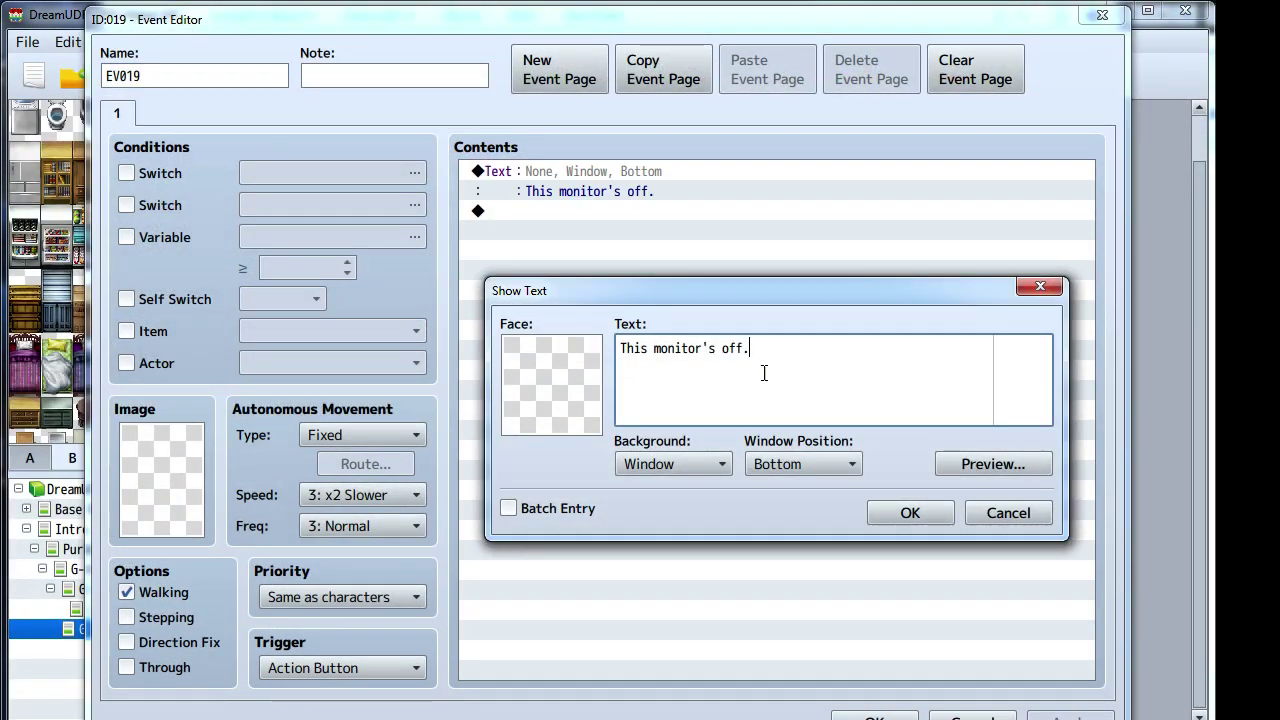
key(ctrl+a)
text(BOW B)
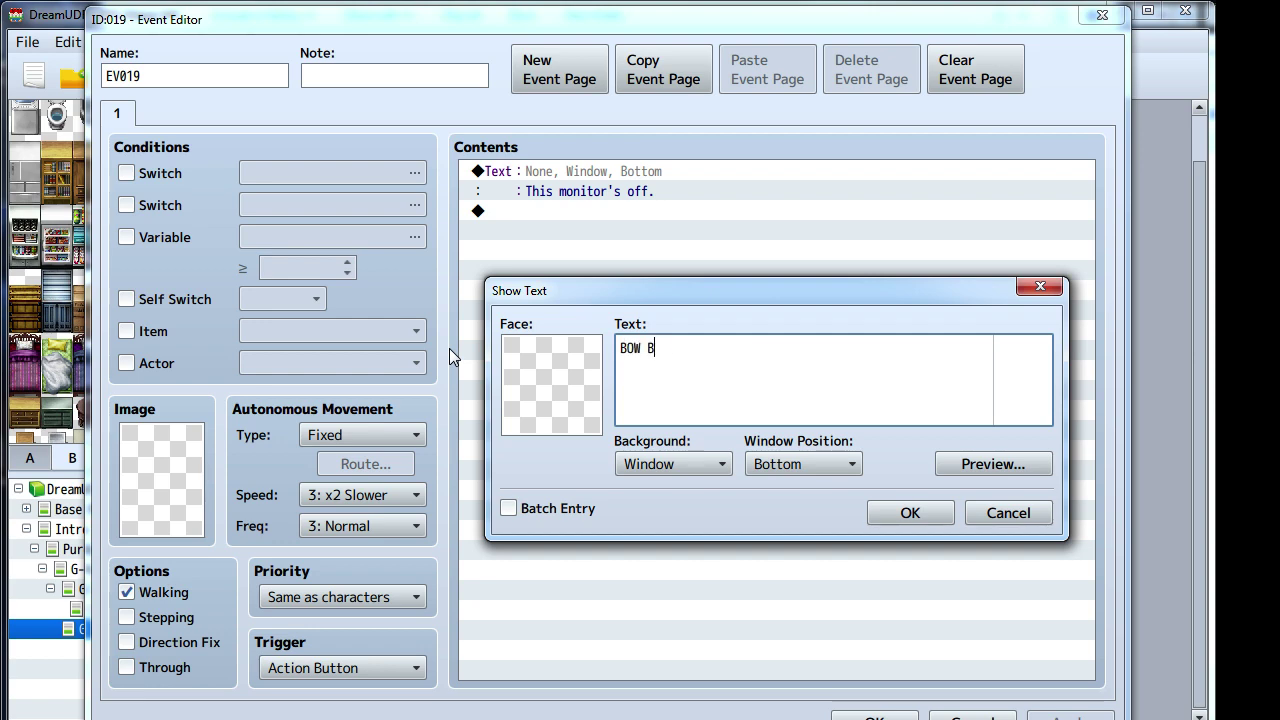
text(EFORE THE MINI KRABBE.)
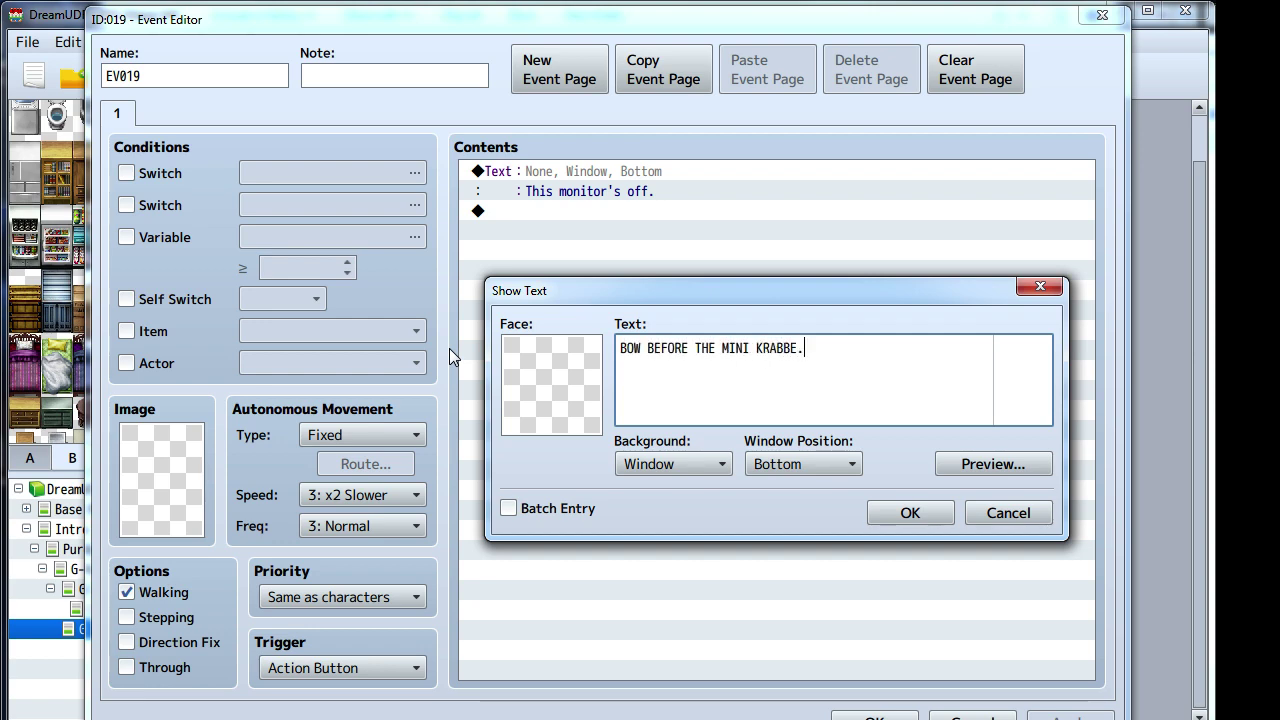
click(909, 512)
key(Down)
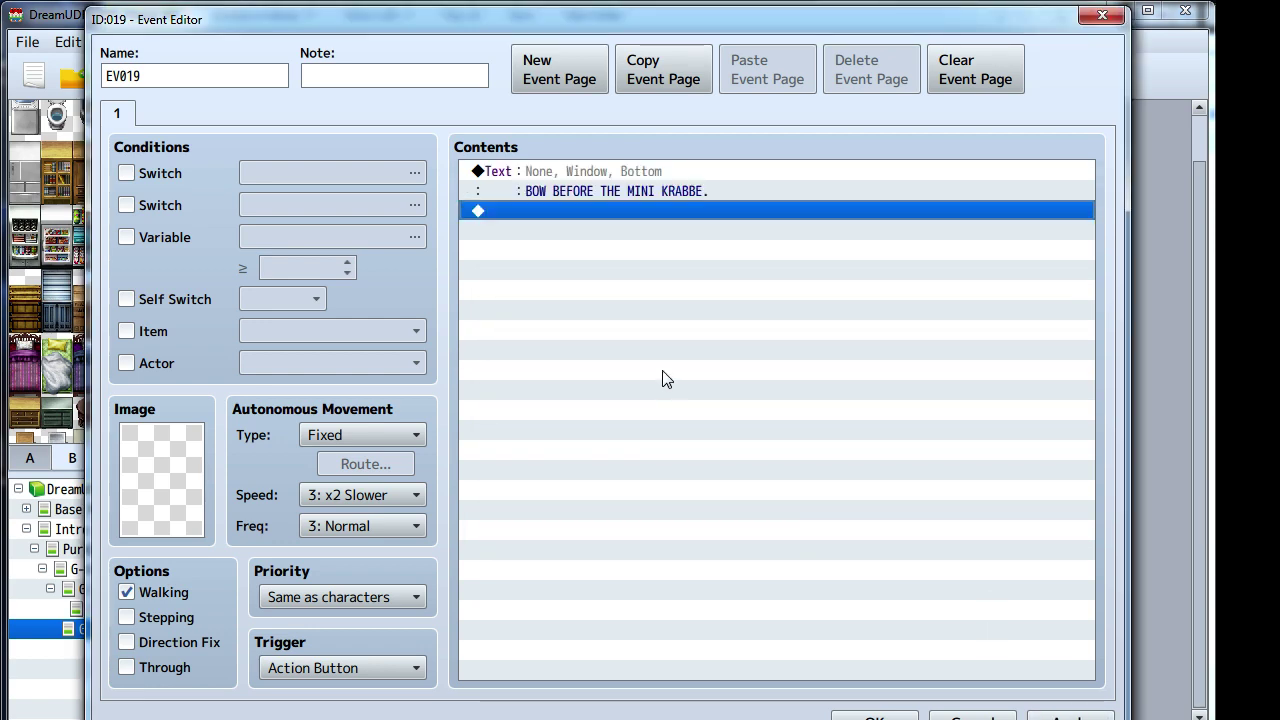
- Add another Show Text command below that message and give it the second face of the Blaine1 set
double_click(557, 211)
click(588, 176)
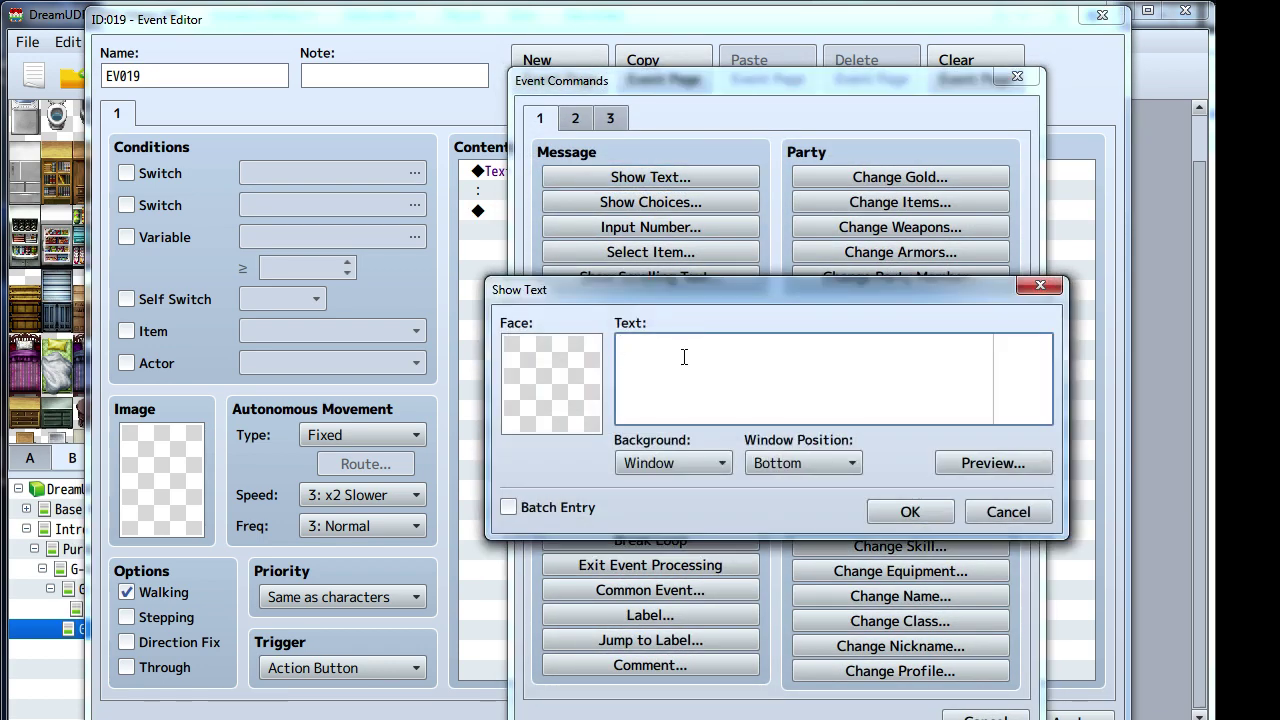
double_click(557, 365)
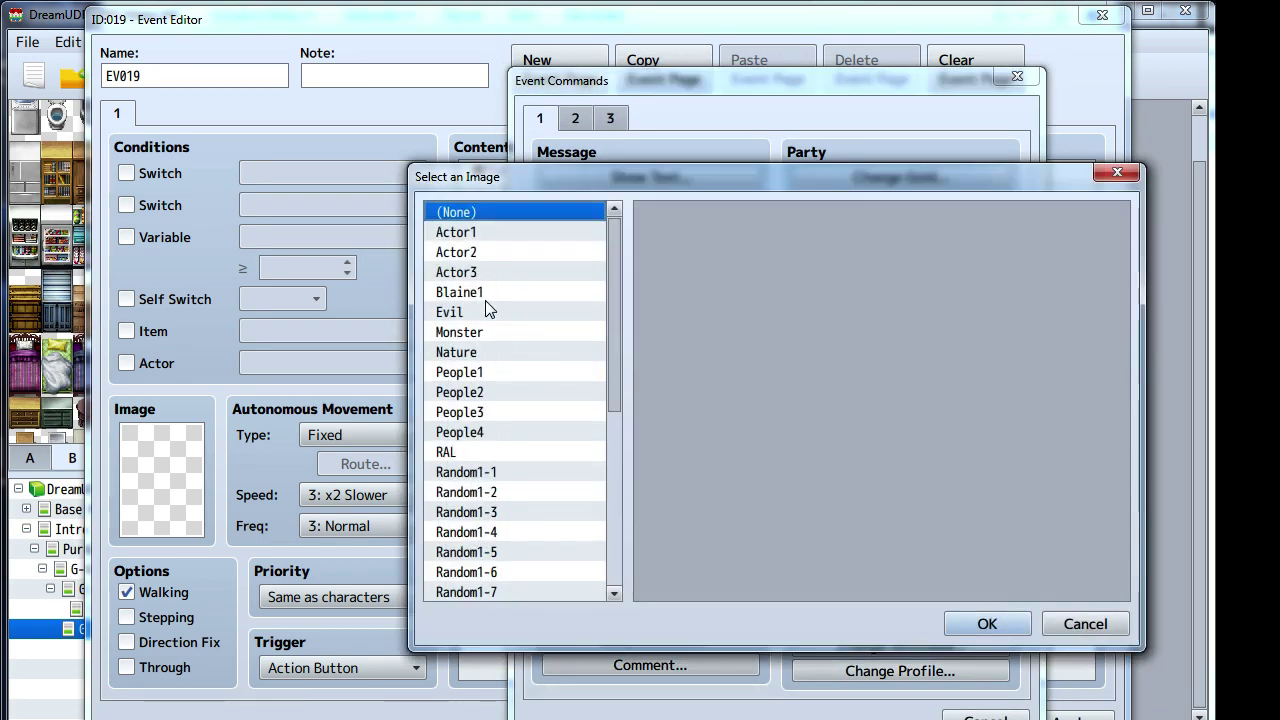
click(486, 294)
click(785, 280)
click(975, 622)
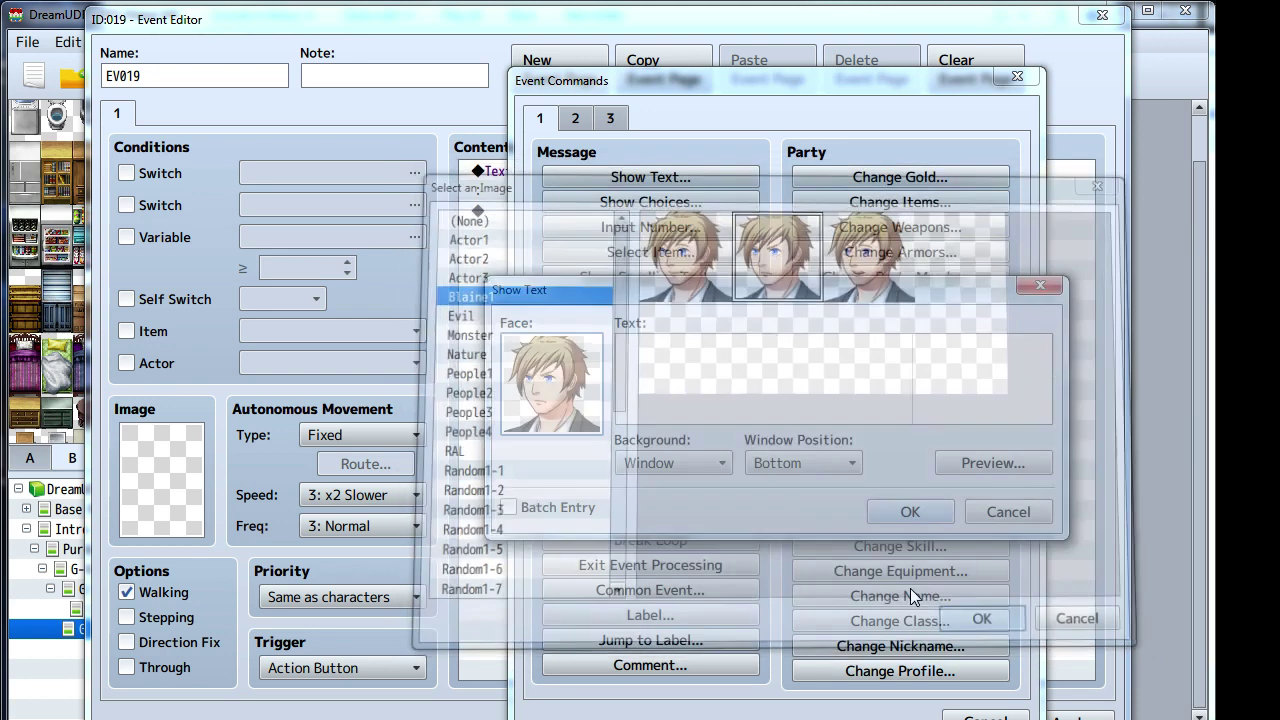
- Enter "\n<Blaine> ..." as the text of the new message and save the event
text(\n<)
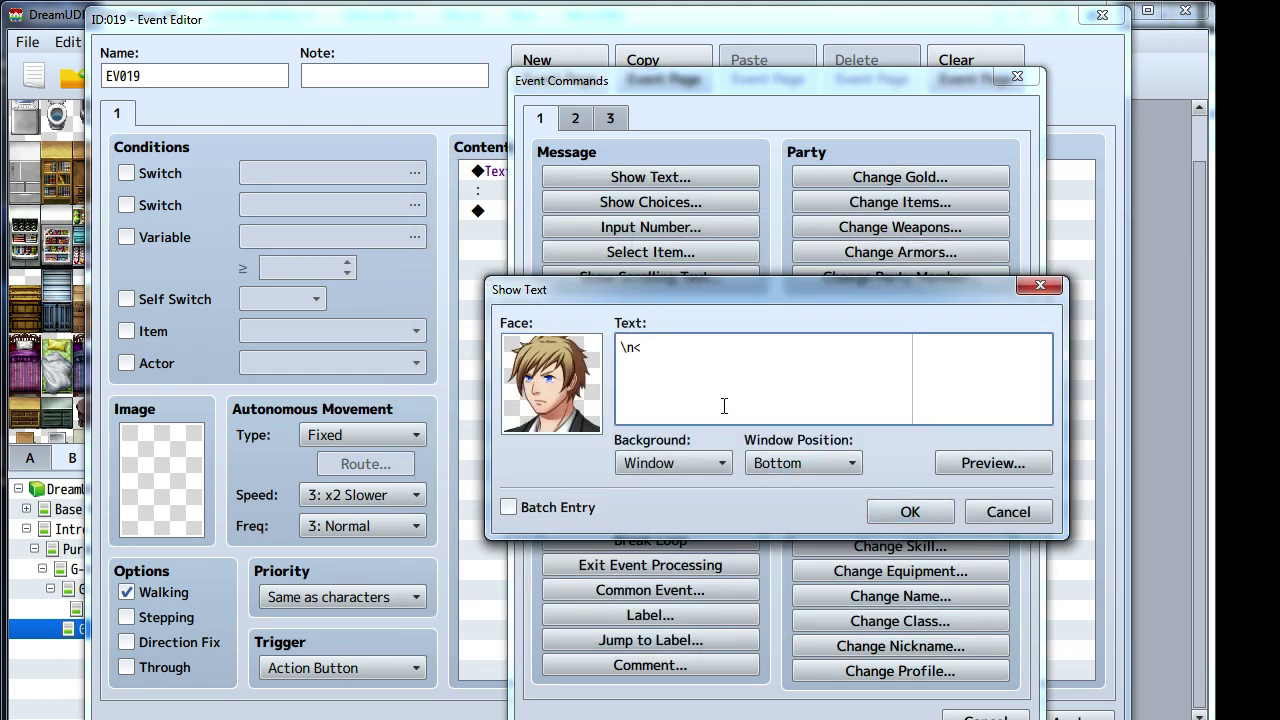
text(Blaine> ...)
click(903, 510)
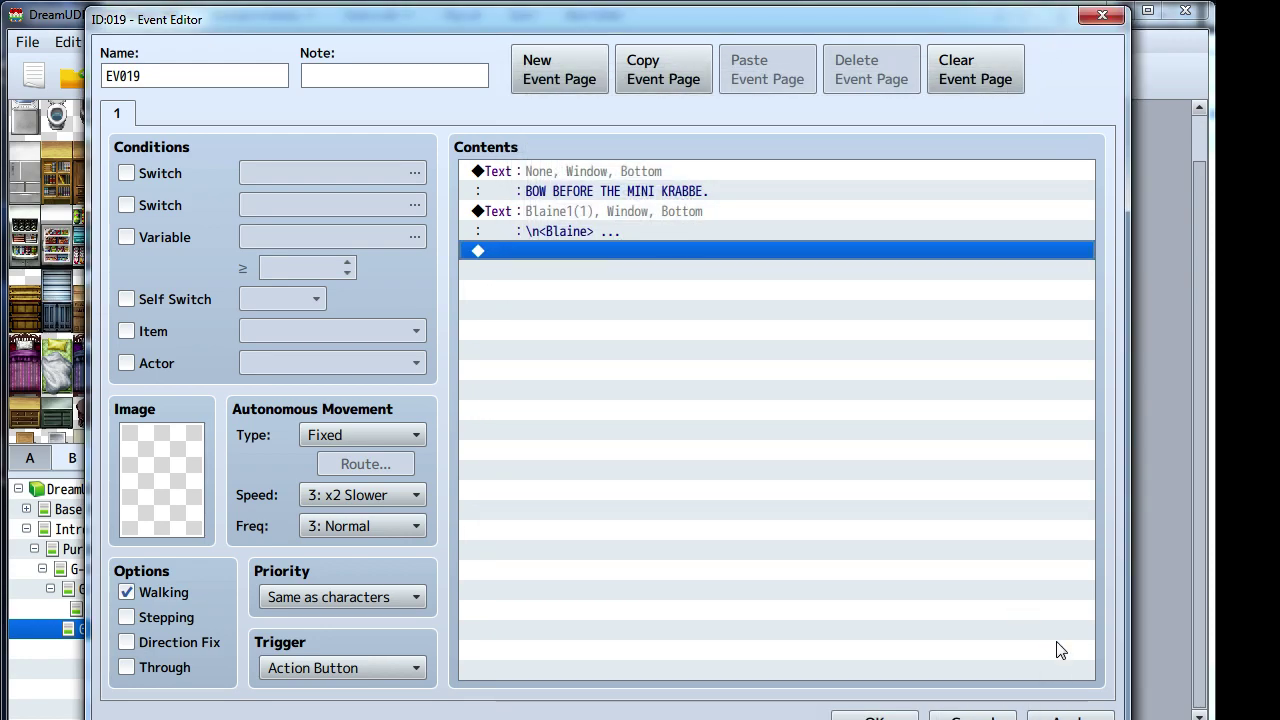
click(1084, 716)
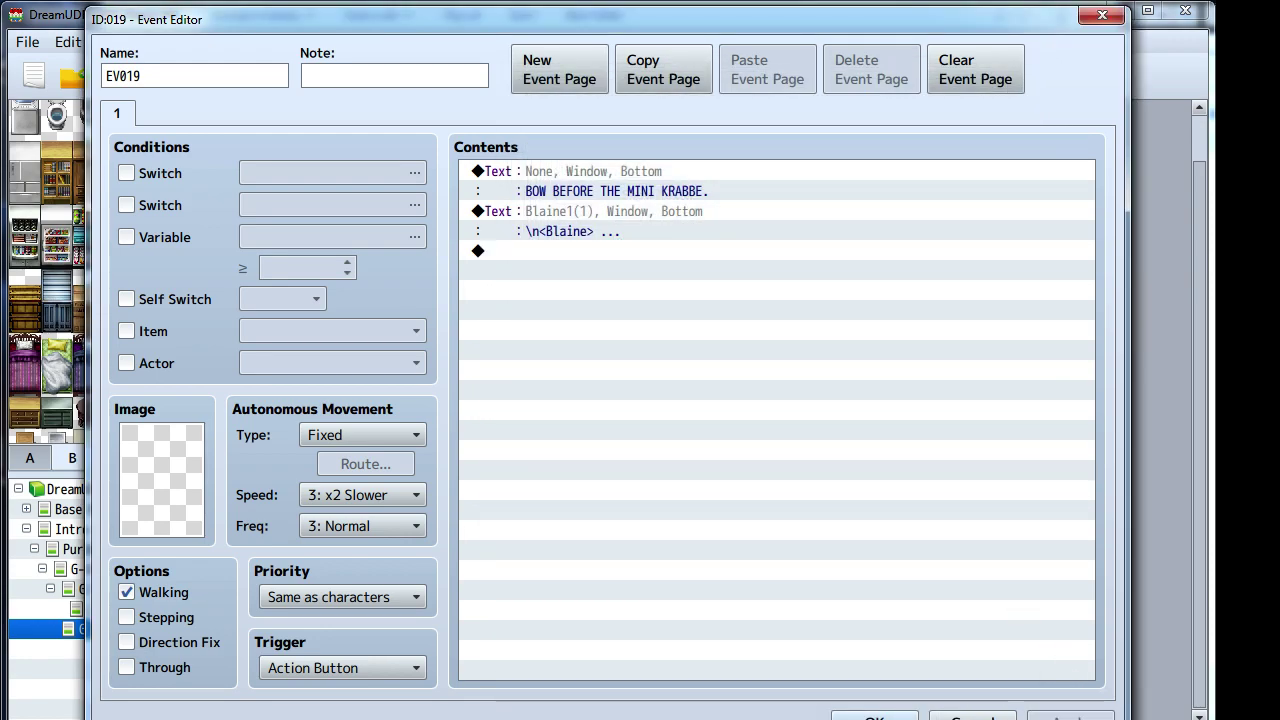
click(873, 716)
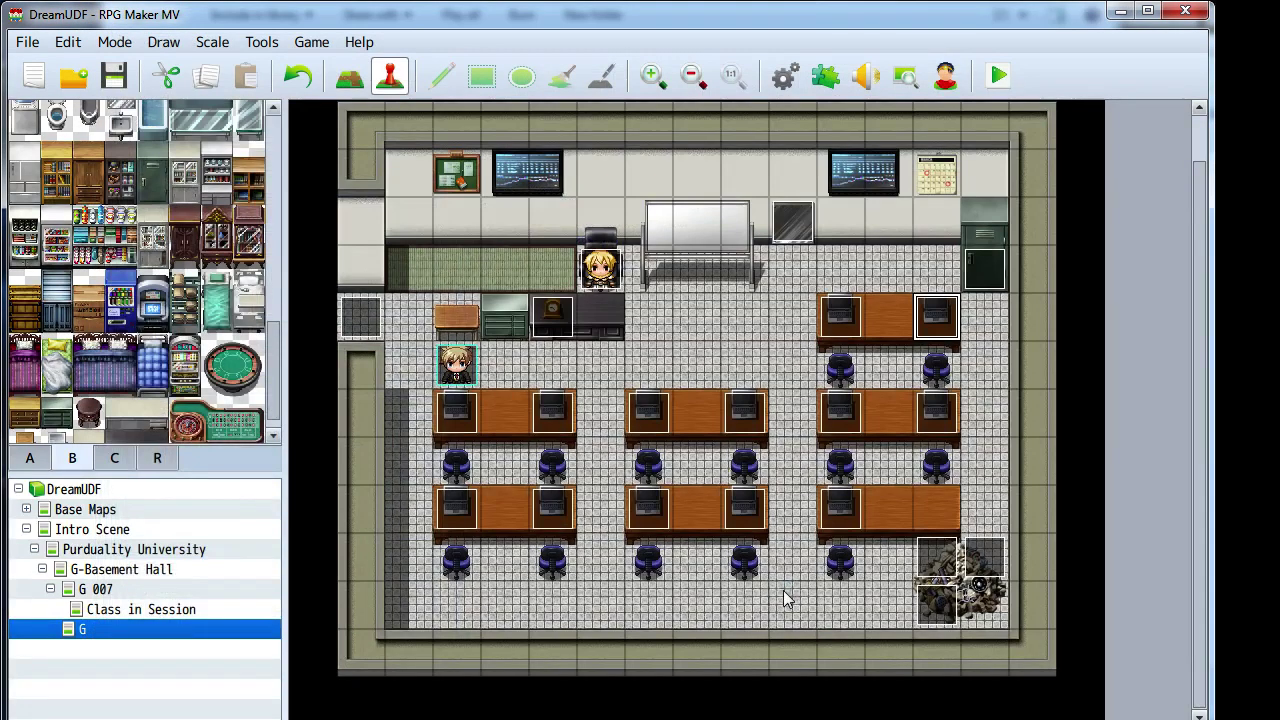
- Replace the message of the left computer on the bottom row's left desk with "TeamUDF huh"
double_click(455, 502)
right_click(614, 180)
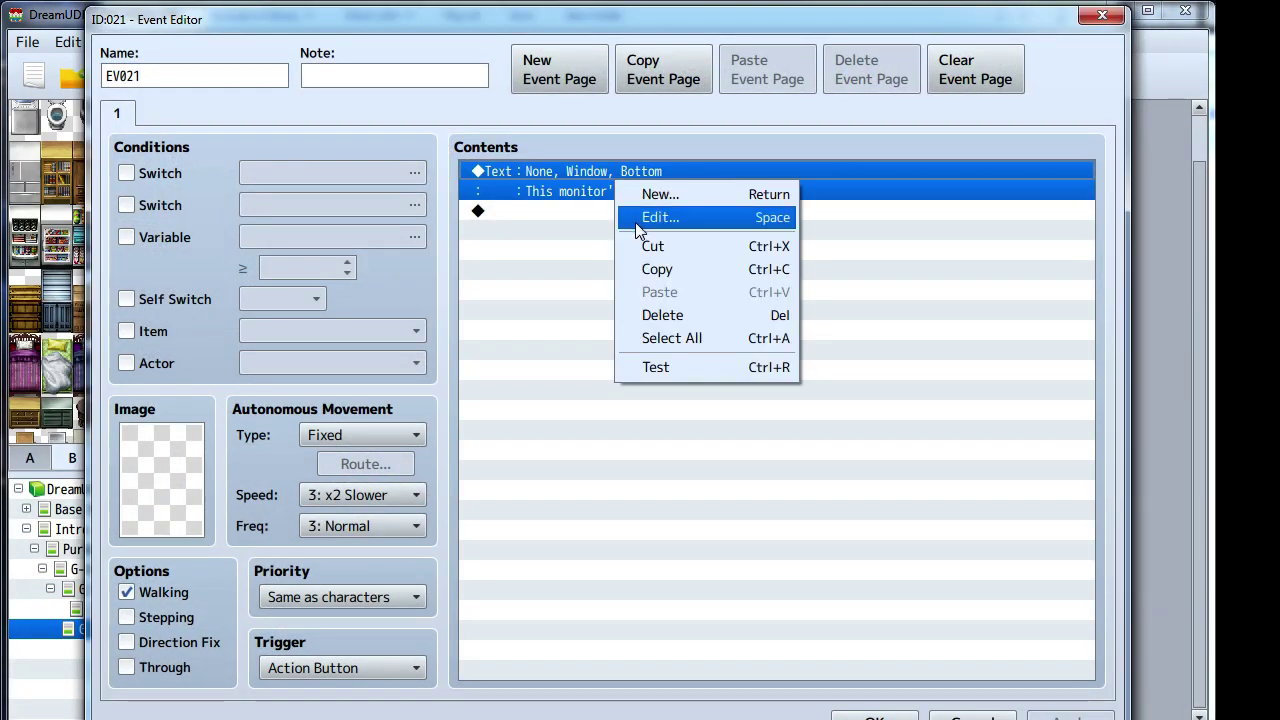
click(637, 218)
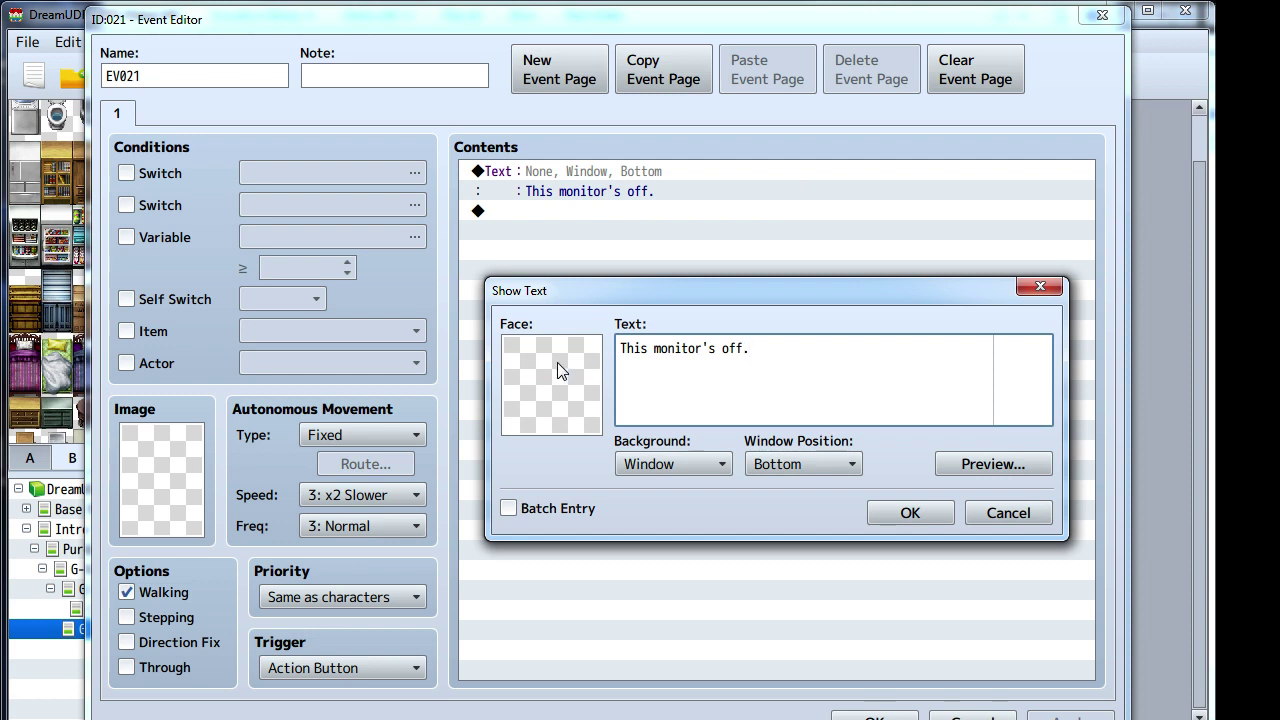
key(ctrl+shift+Left)
key(ctrl+shift+Left)
key(ctrl+shift+Left)
text(Team UDF)
key(BackSpace)
key(BackSpace)
key(BackSpace)
key(BackSpace)
text(UDF huhd)
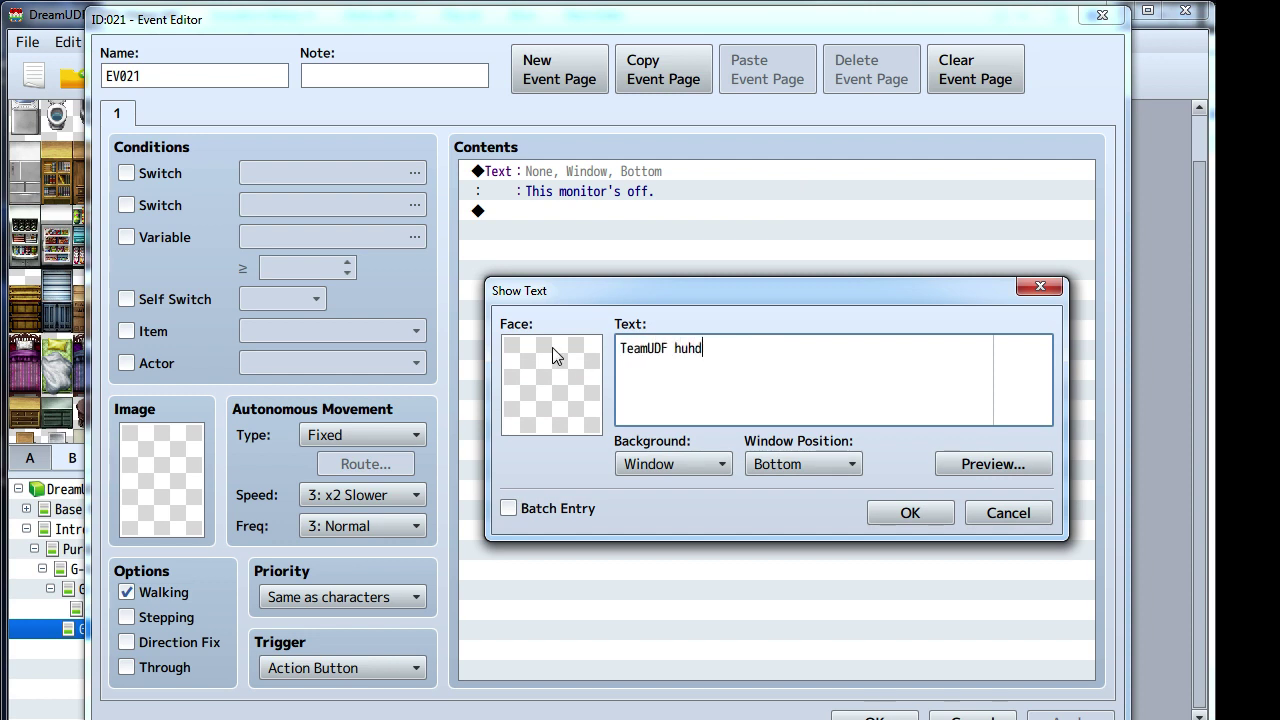
key(BackSpace)
- Complete the message with "? Sounds like a pretty cool guy." and save the event
text(? Sounds like a pre)
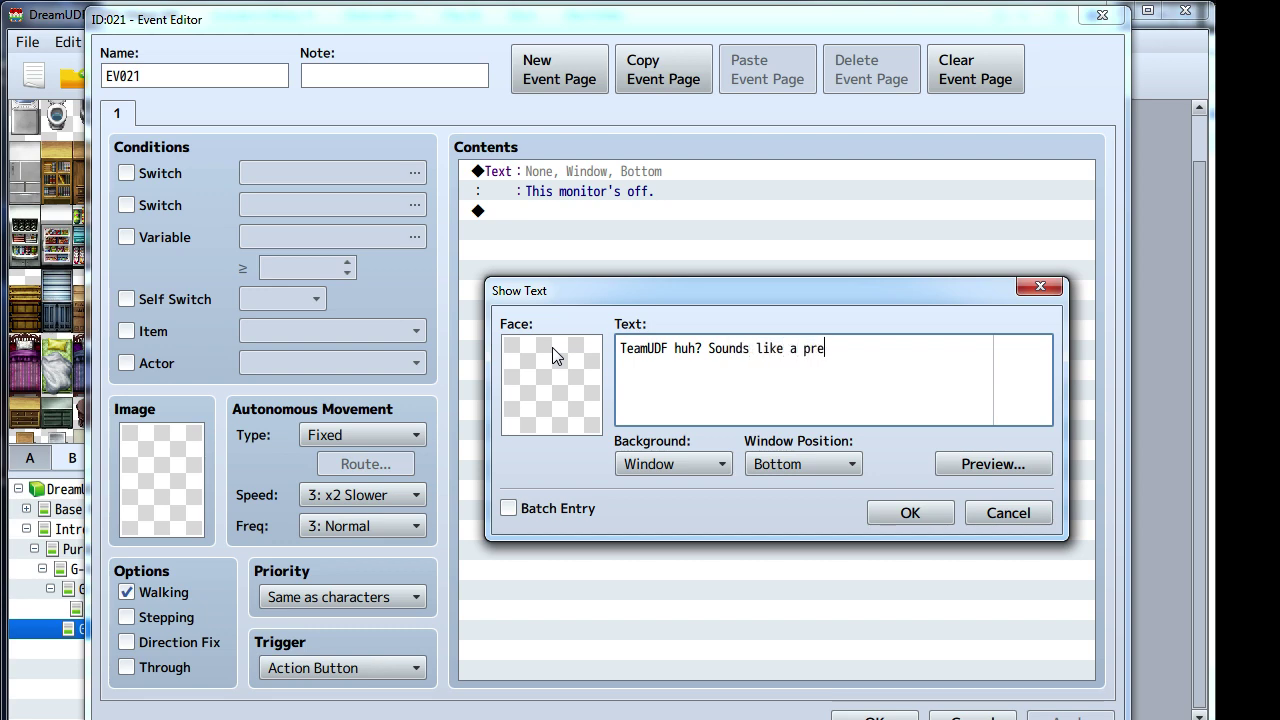
text(tty cool guy.)
click(905, 512)
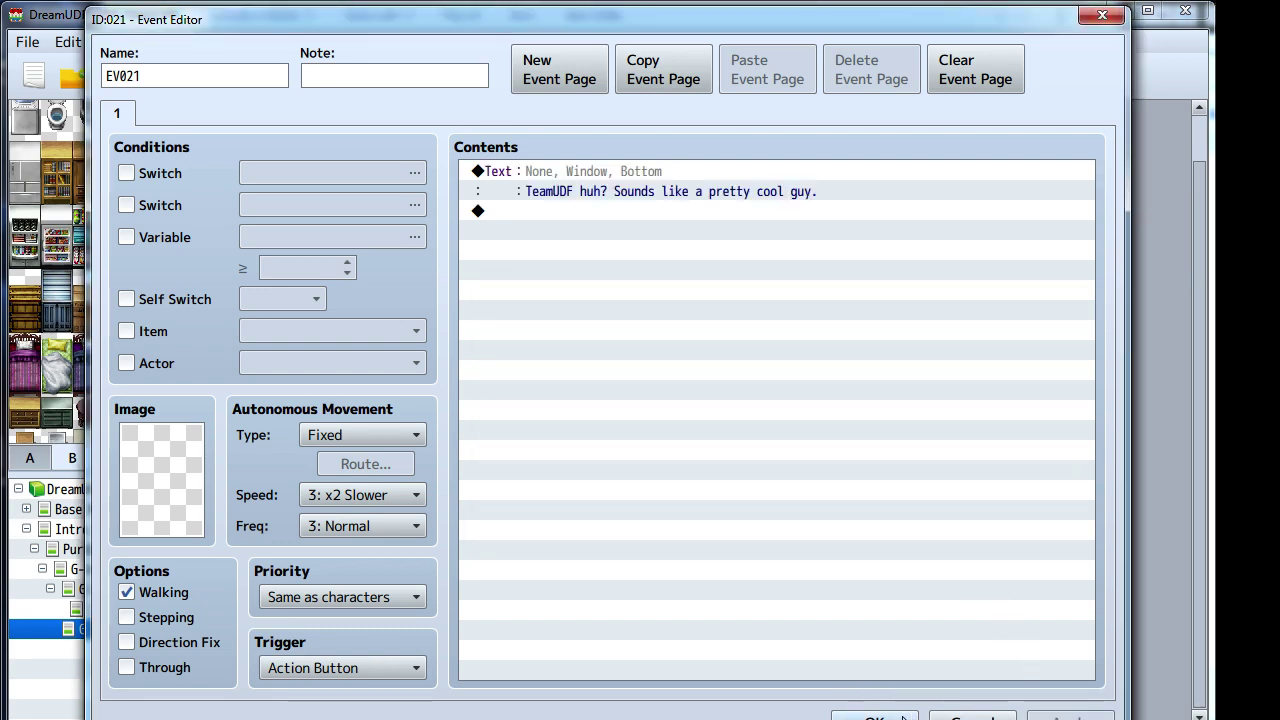
click(875, 716)
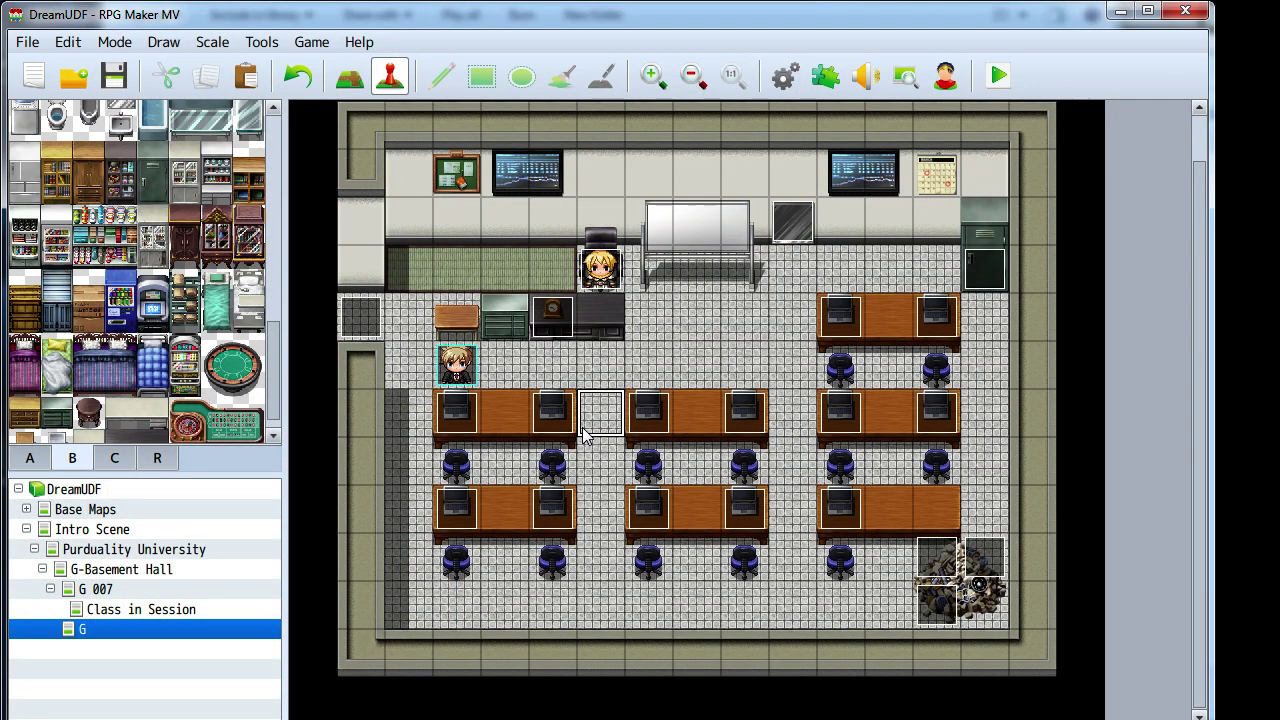
- Replace the message of the right computer on the same desk with "Coding? What the flid is this - oh right."
click(537, 515)
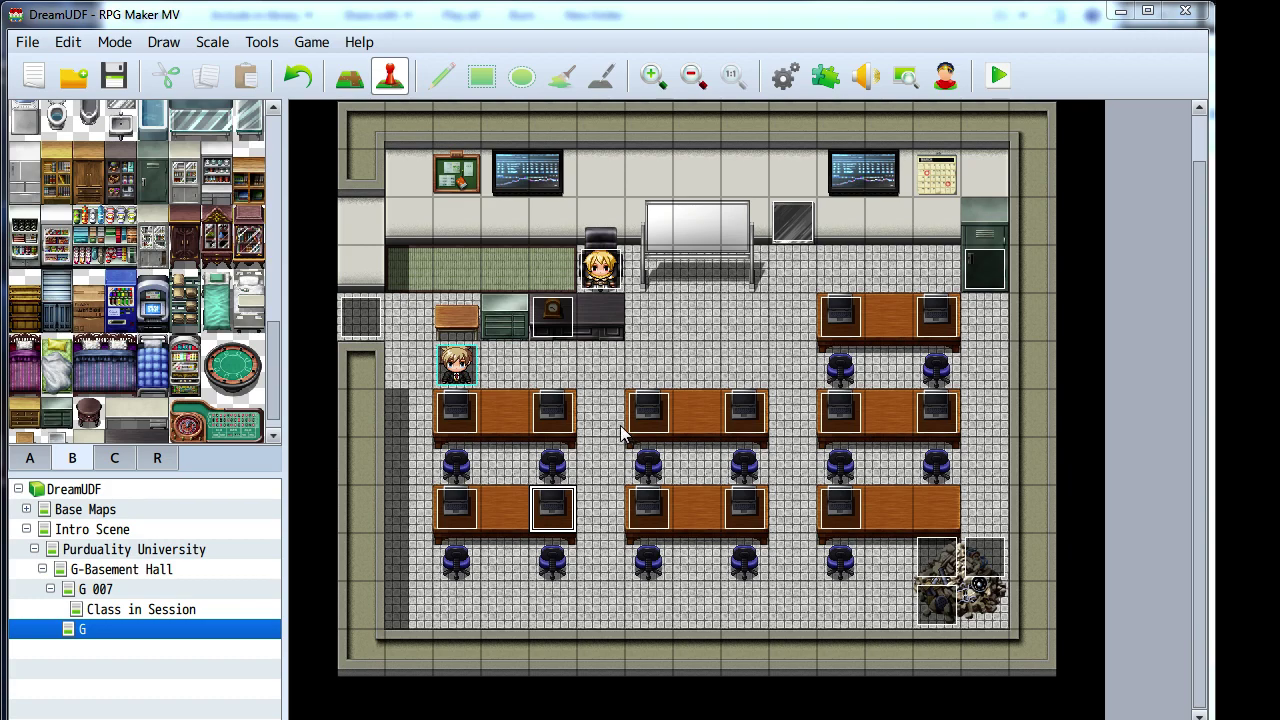
double_click(571, 505)
right_click(566, 194)
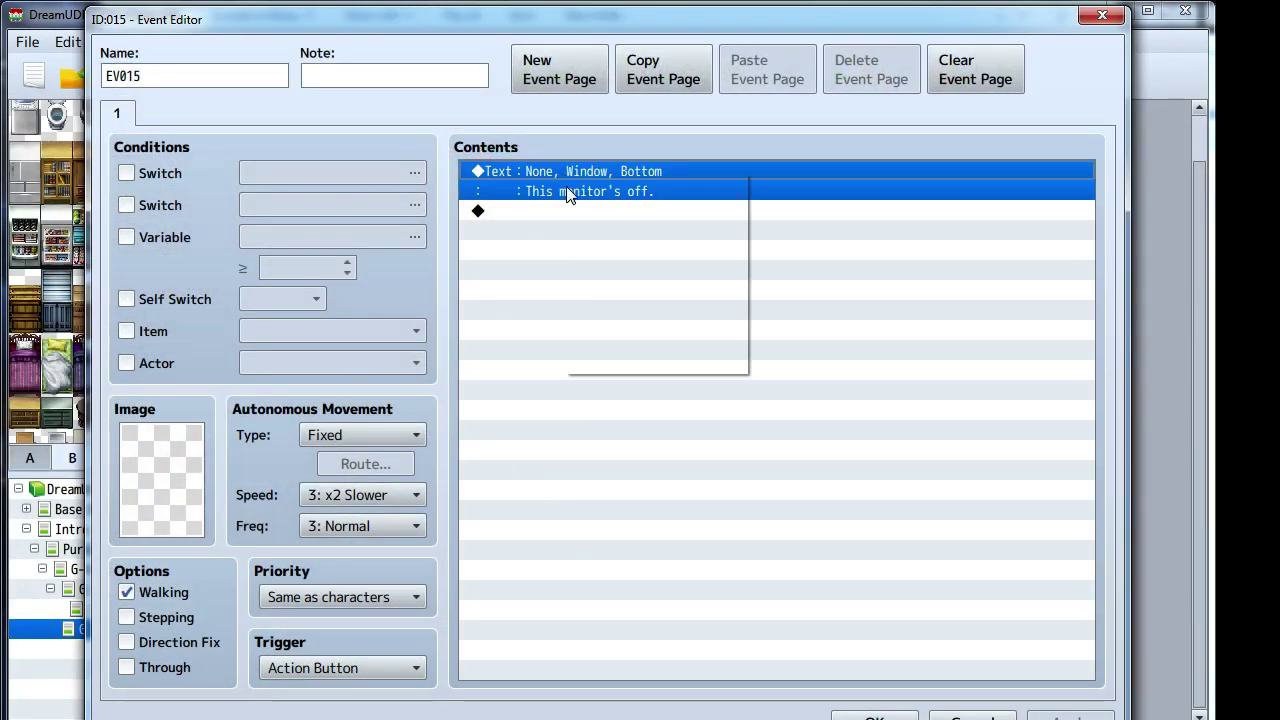
click(598, 203)
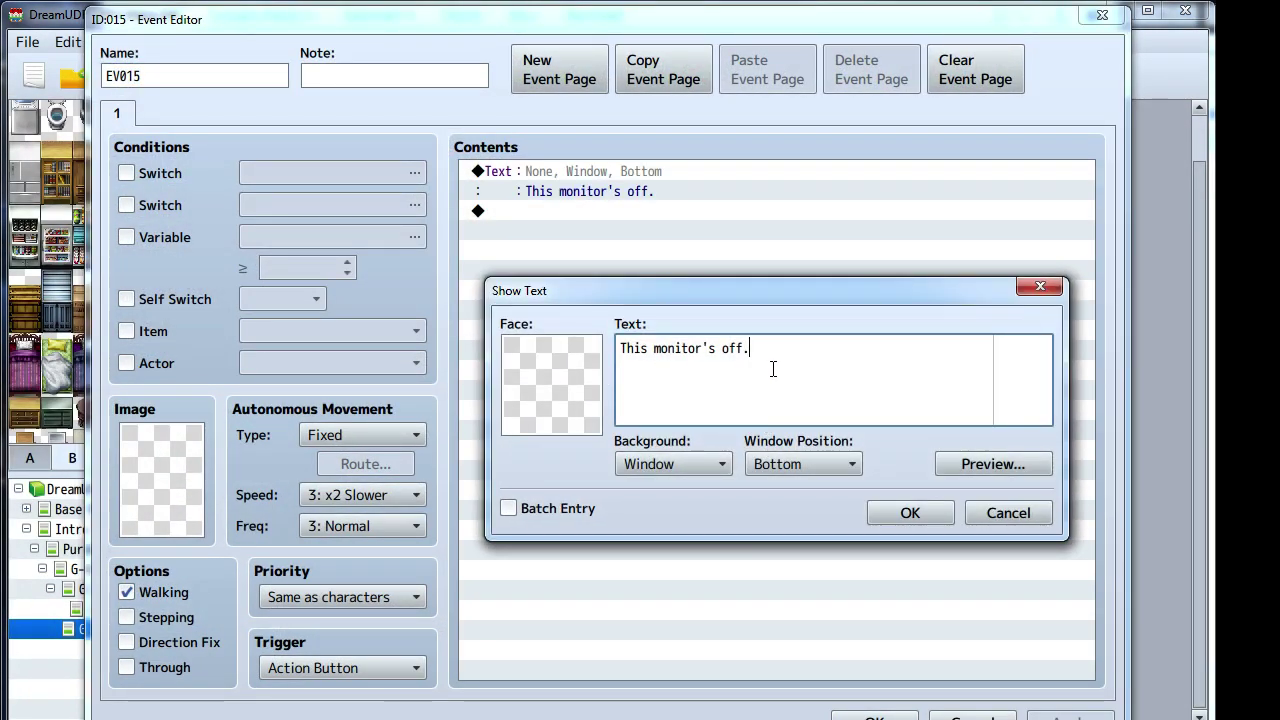
key(ctrl+a)
text(Coding? What )
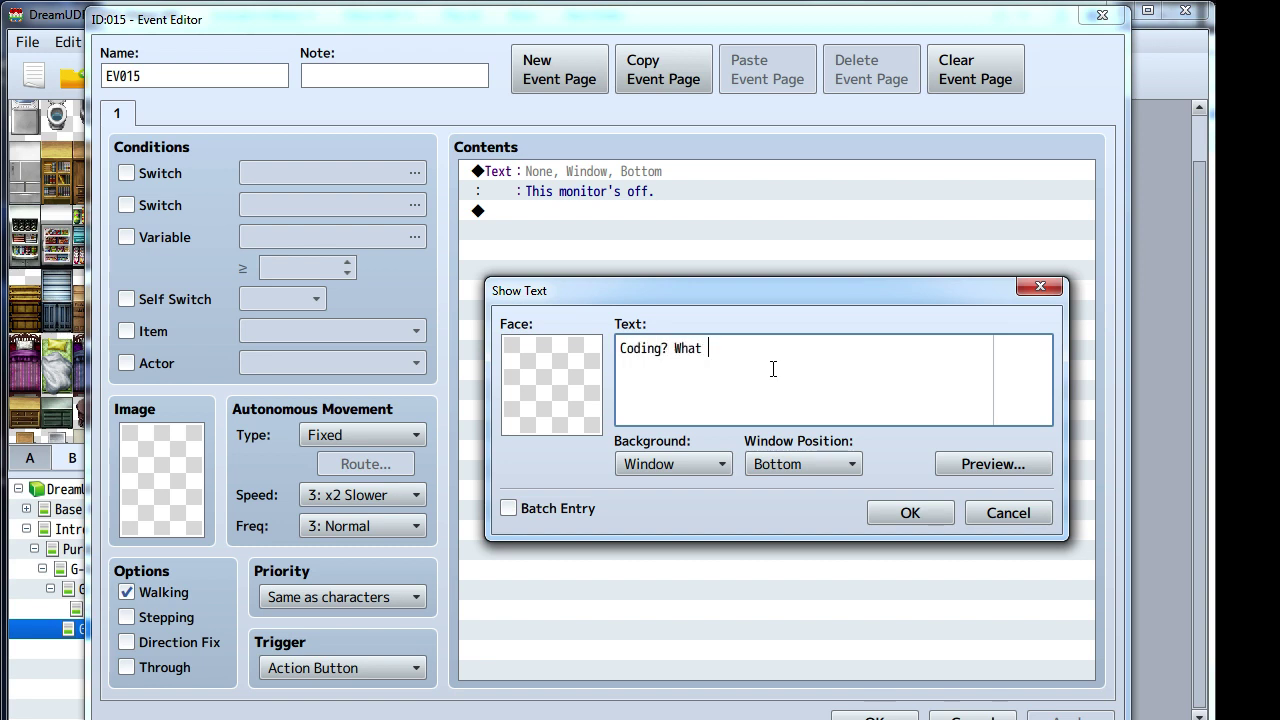
text(the flid is this - oh right.)
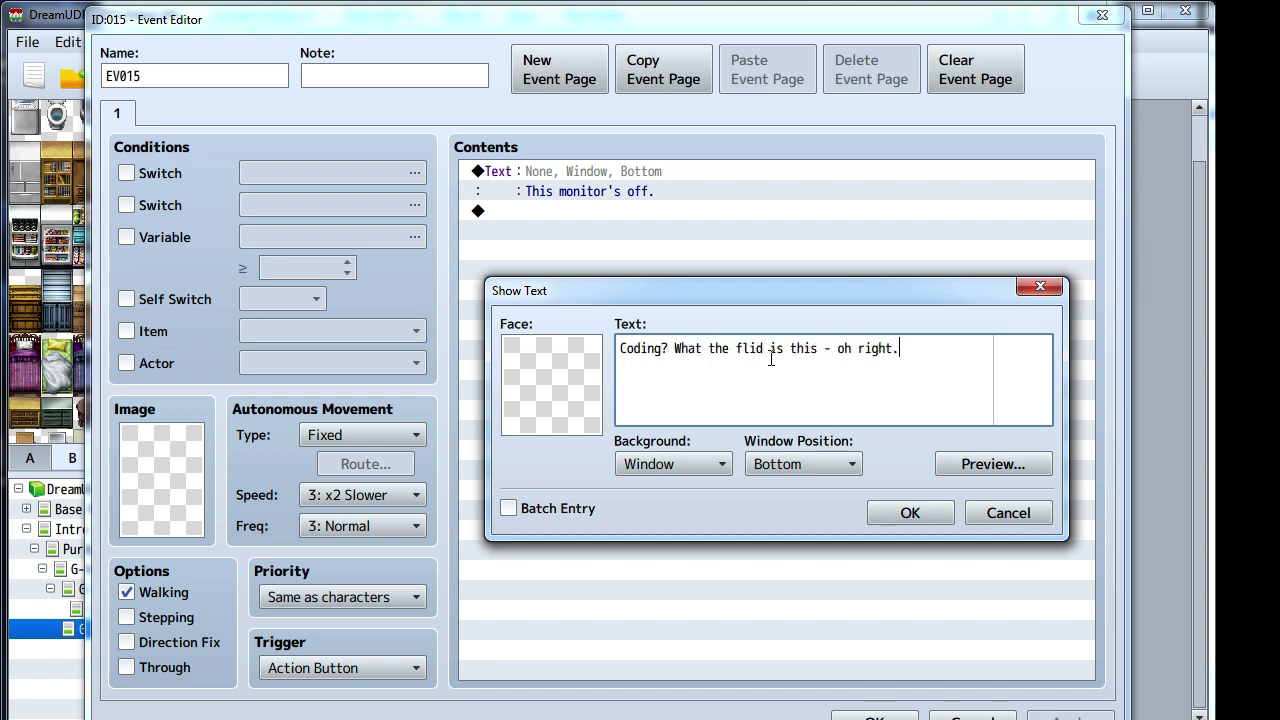
- Continue the message with "Well uh..." and the second line "Good for this student.", then save the event
text( We)
text(ll uh... Good o)
text(or this student.)
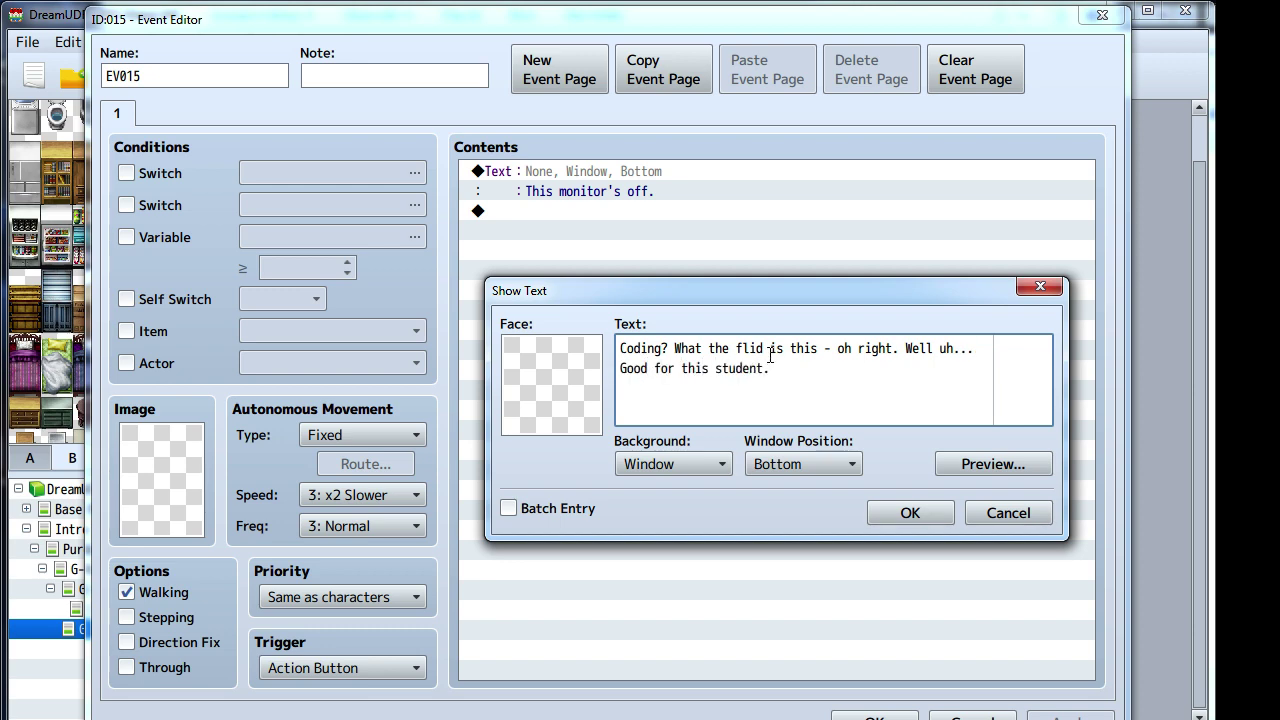
click(908, 512)
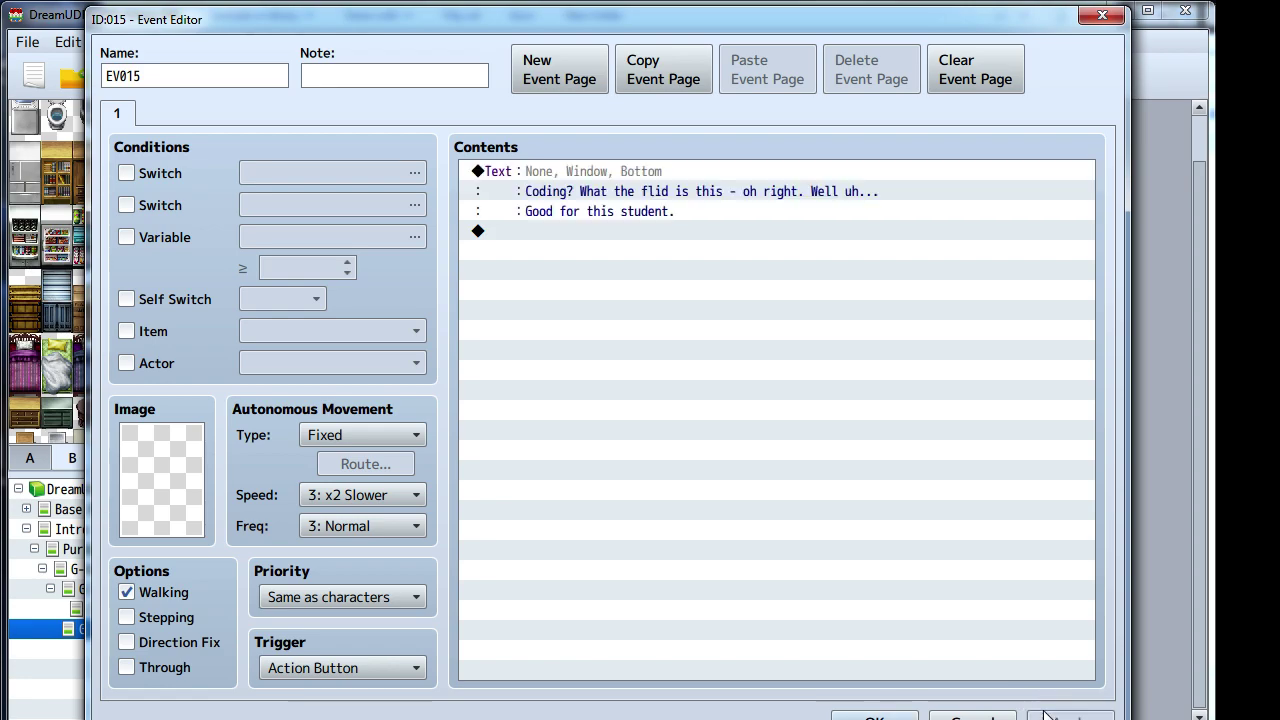
click(874, 716)
- Replace the message of the left computer on the bottom row's middle desk with "OC x Shadow" in quotation marks, a blank line and "Uh...no.", and save
click(652, 513)
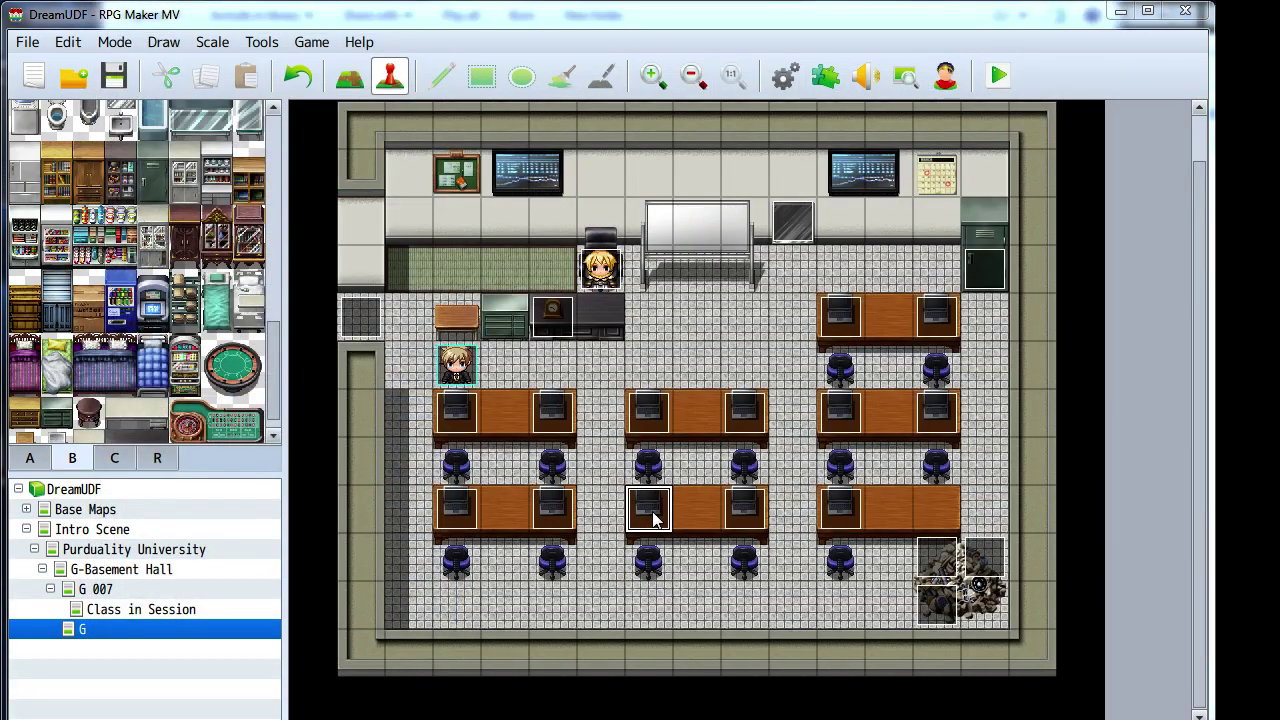
double_click(671, 510)
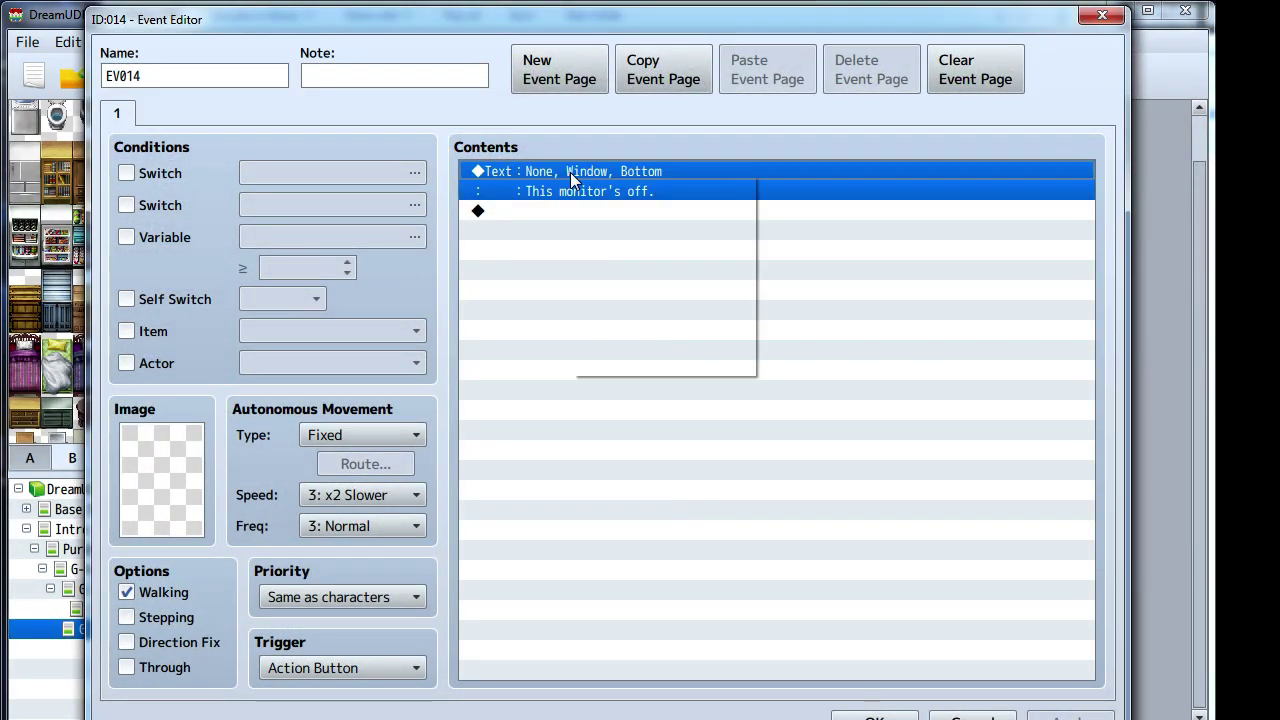
double_click(590, 191)
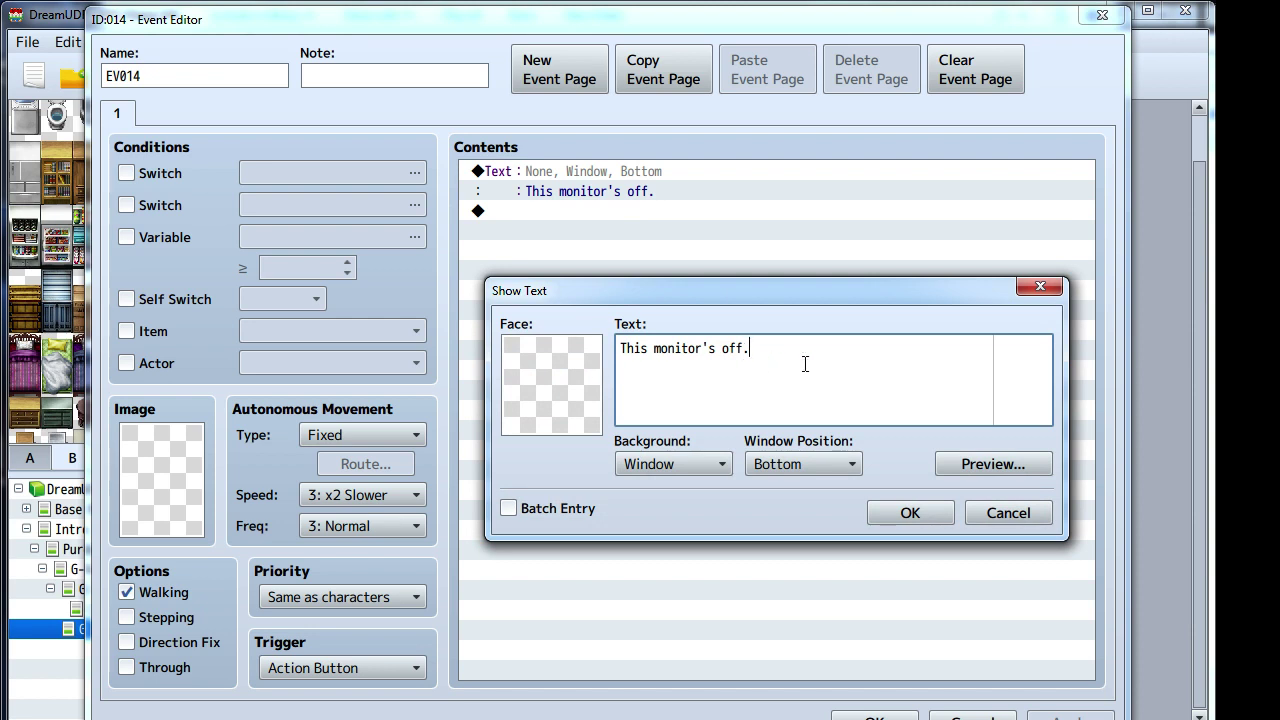
drag(803, 363, 612, 362)
key(BackSpace)
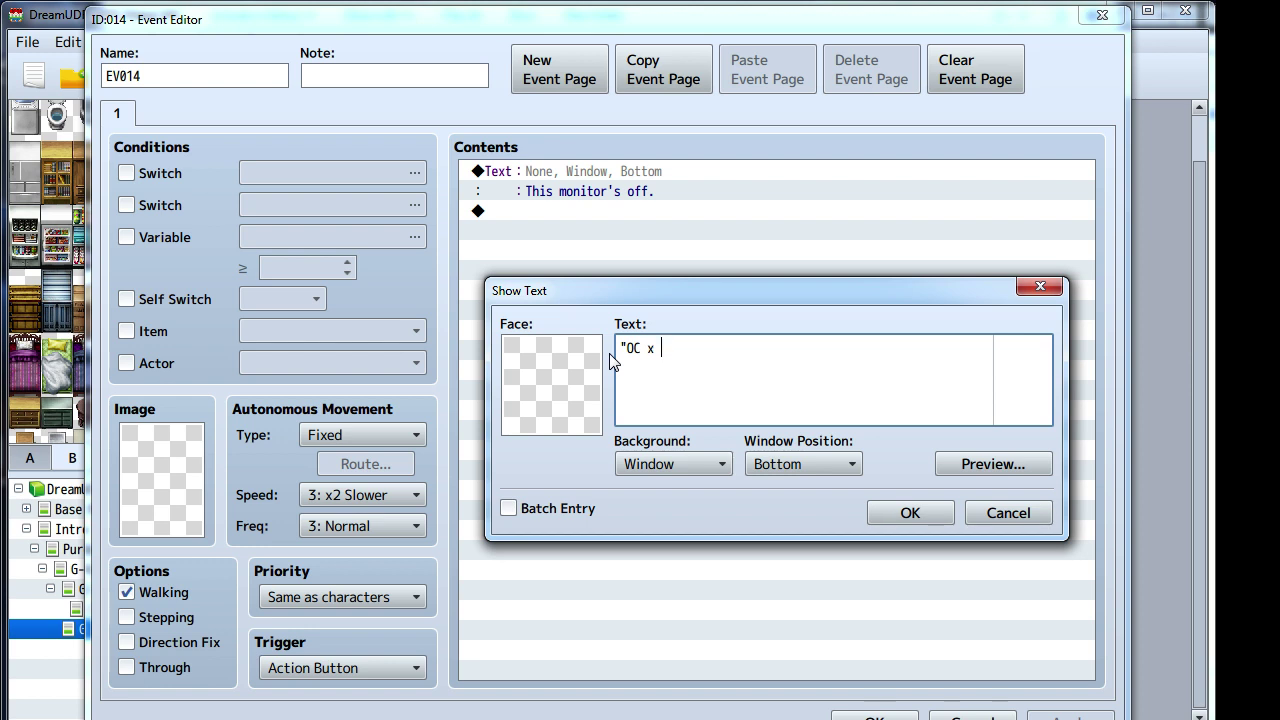
text(Shadow")
key(Return)
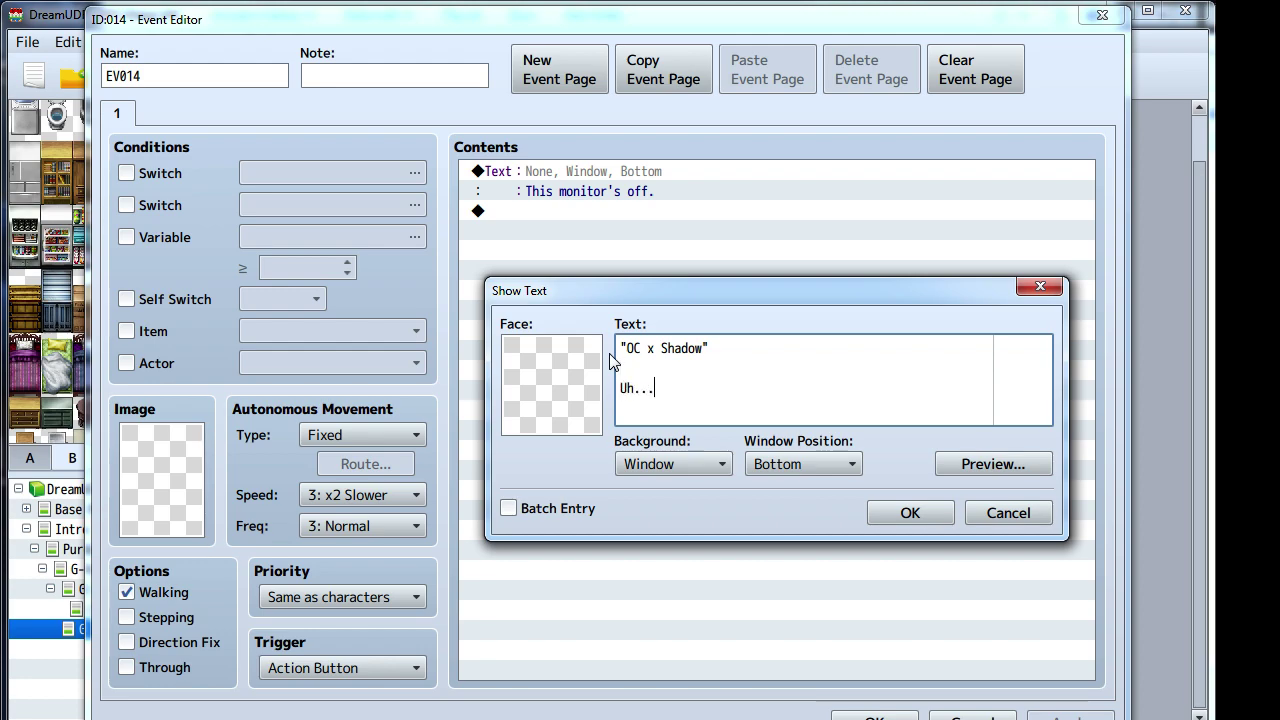
click(897, 515)
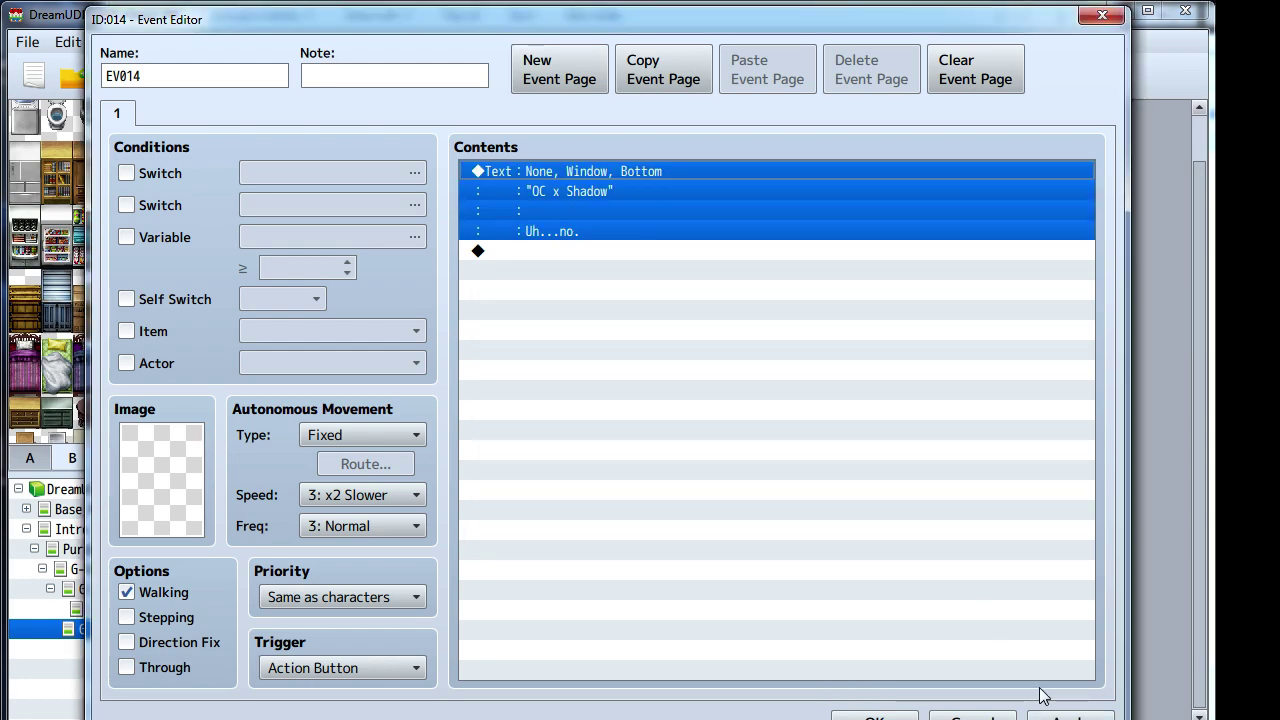
click(930, 717)
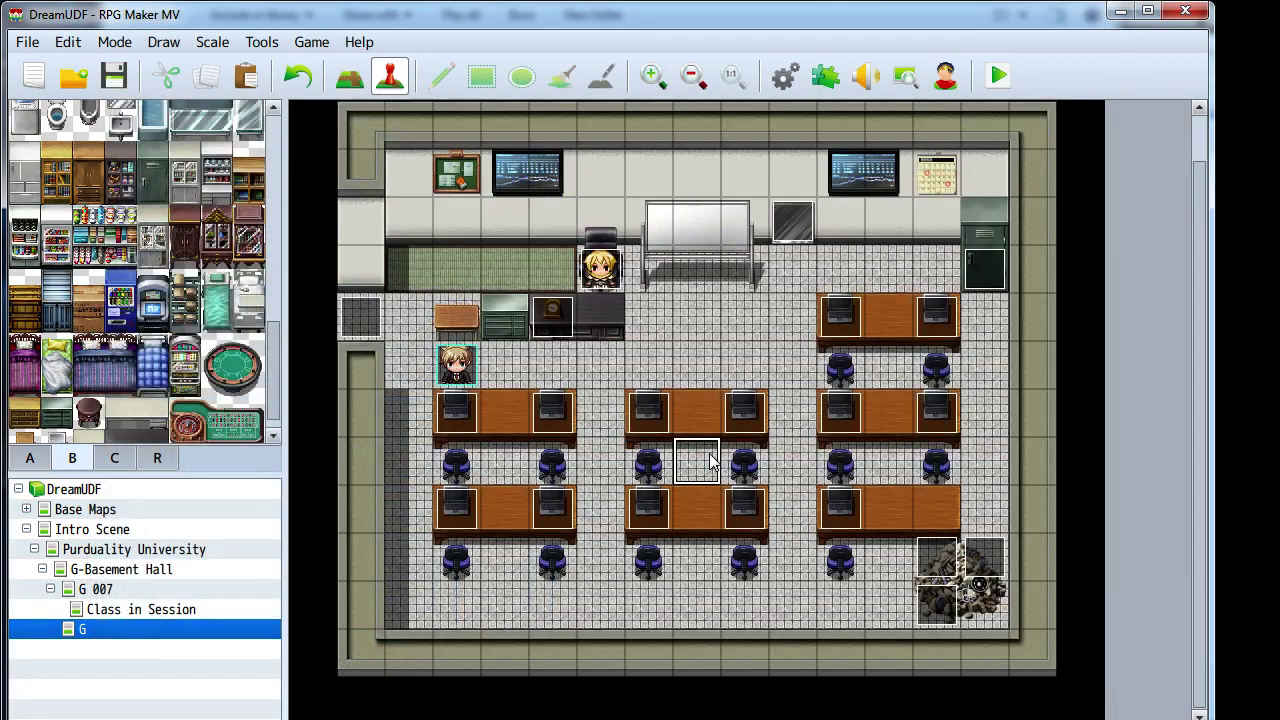
- Review the messages of the computers on the bottom row's middle and right desks, leaving the events unchanged
double_click(755, 517)
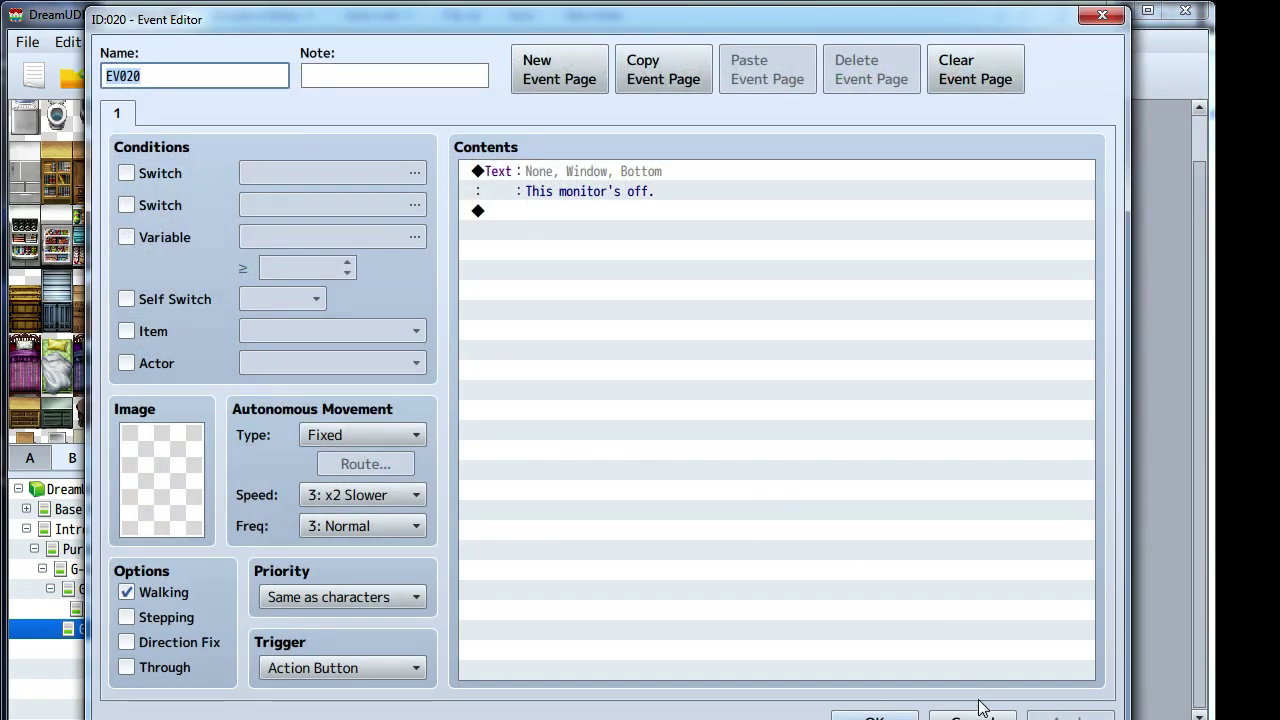
click(975, 712)
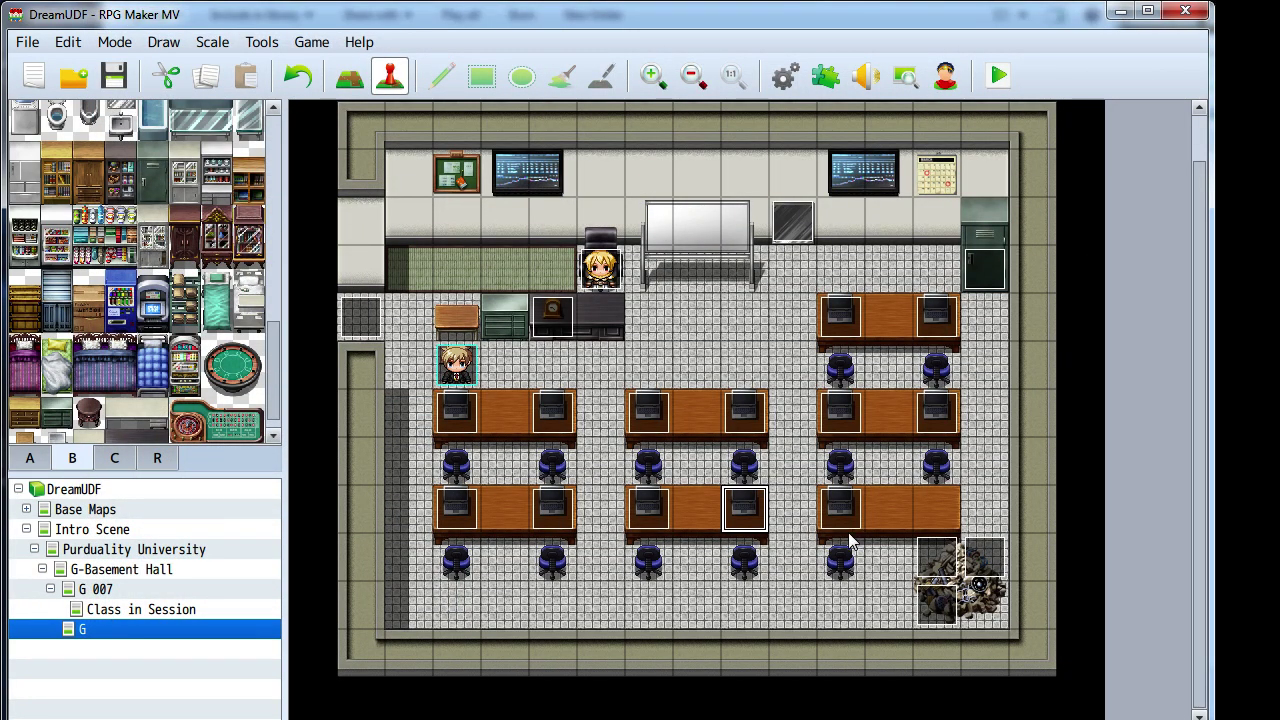
double_click(647, 512)
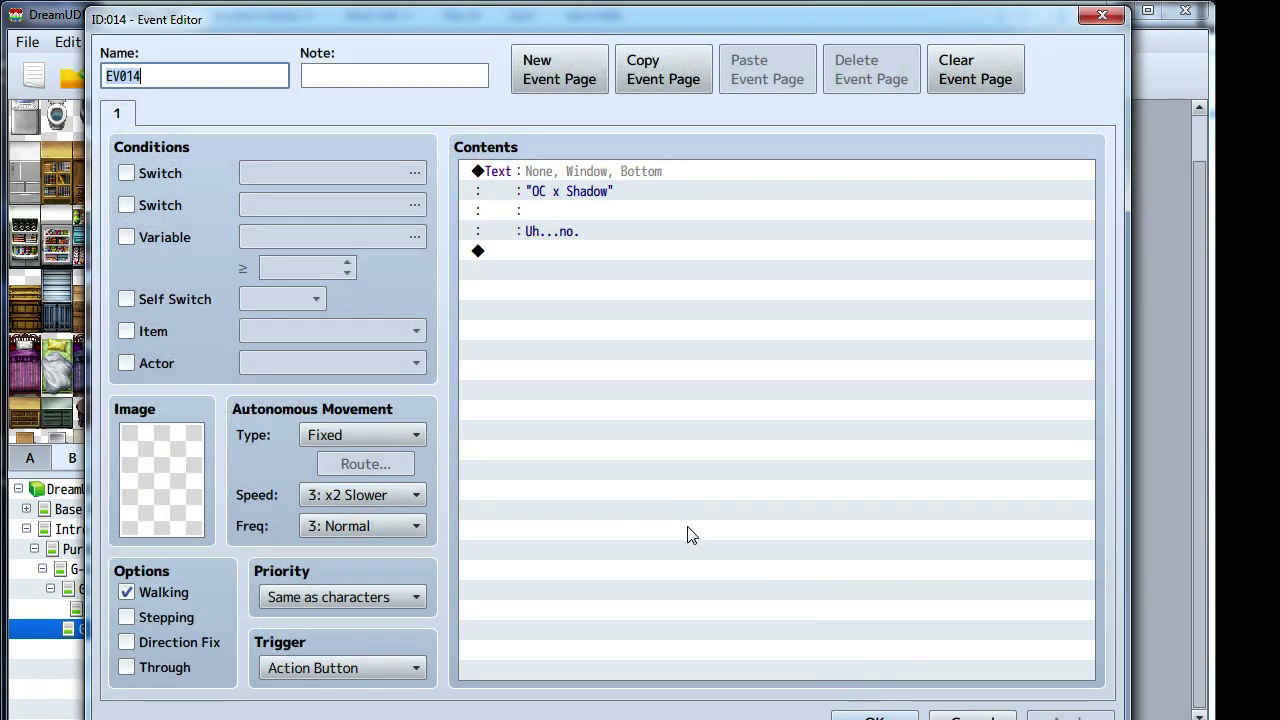
key(Escape)
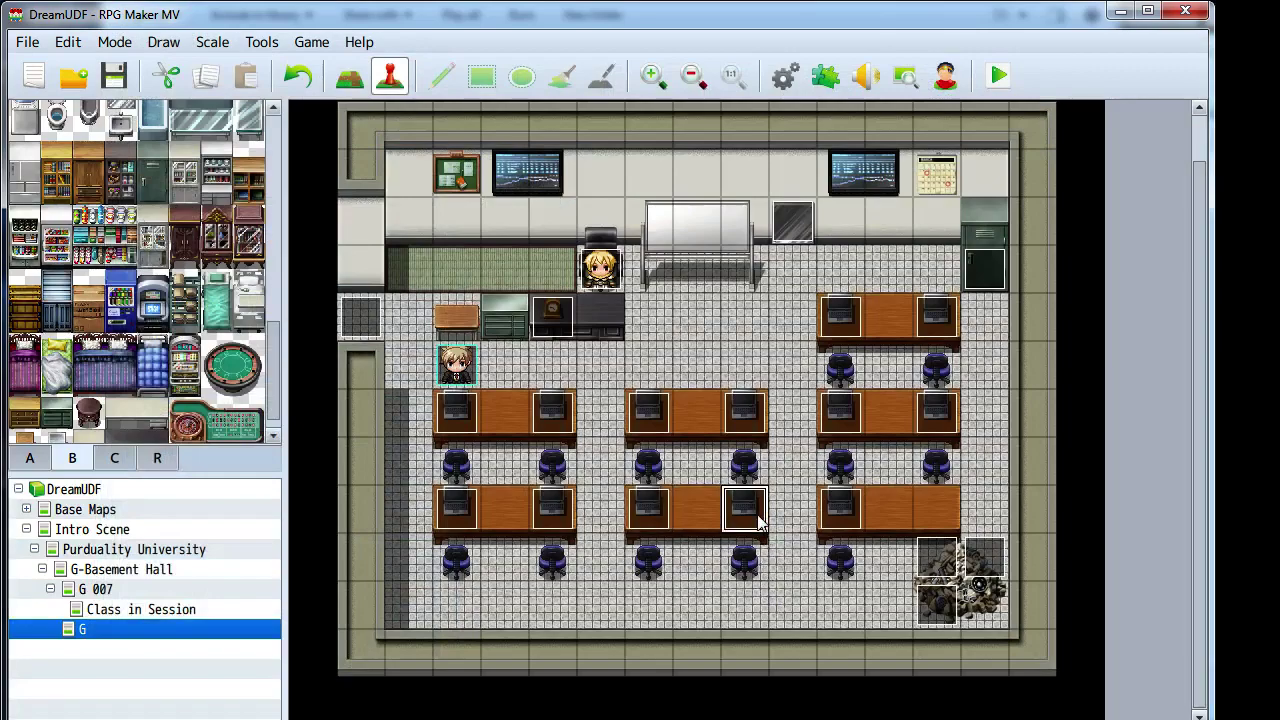
double_click(645, 505)
click(958, 716)
double_click(833, 501)
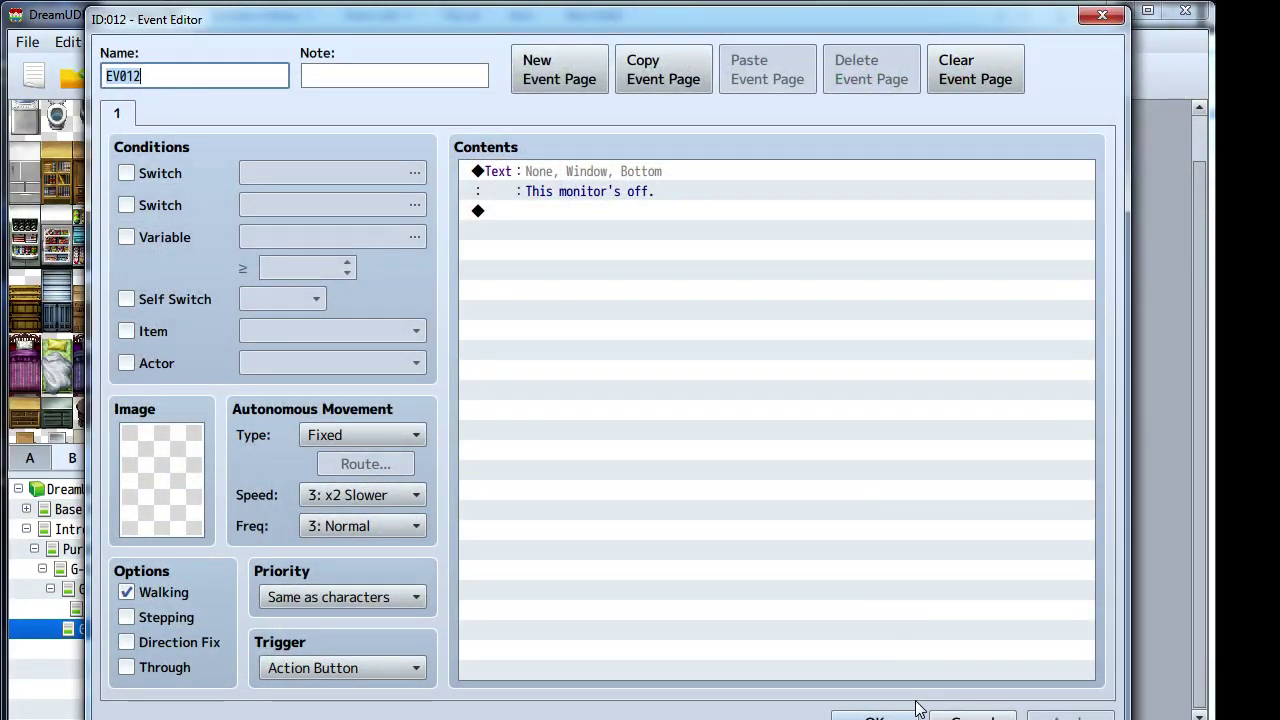
click(945, 717)
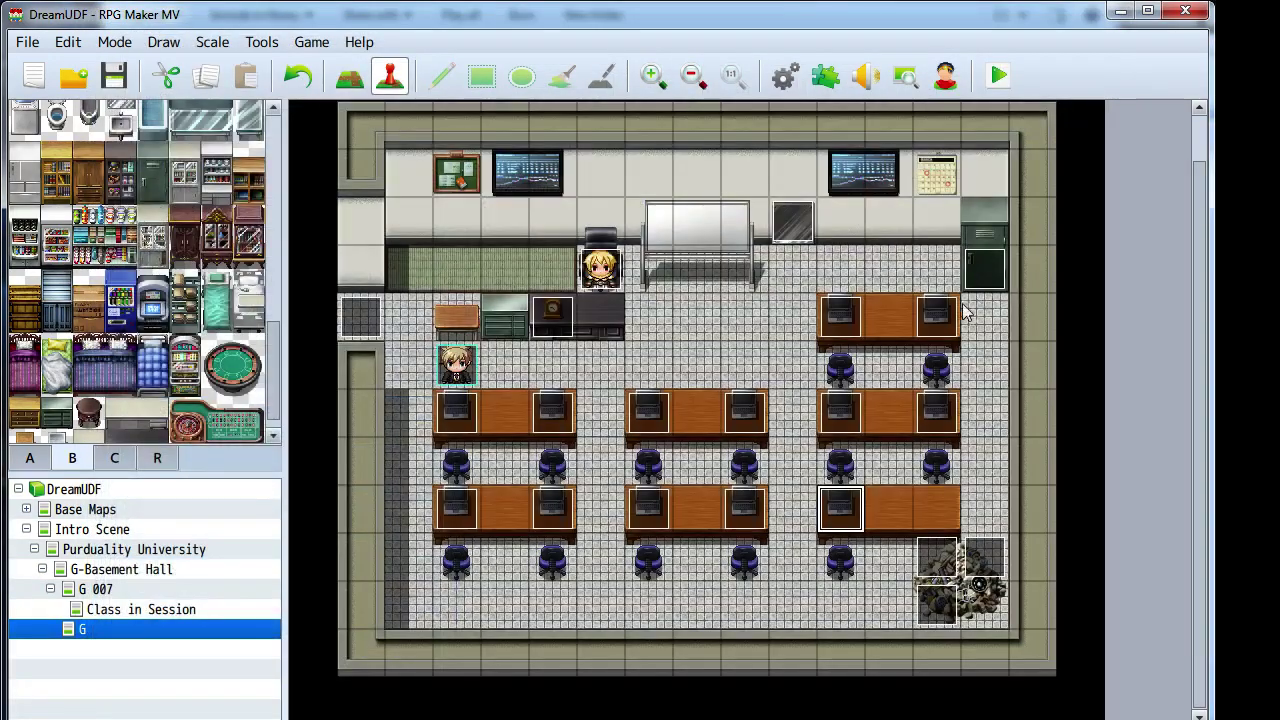
- Check the messages of the top-right desk's computers, the right computer on the desk below it, and the bottom-left desk's computers
double_click(966, 310)
click(970, 716)
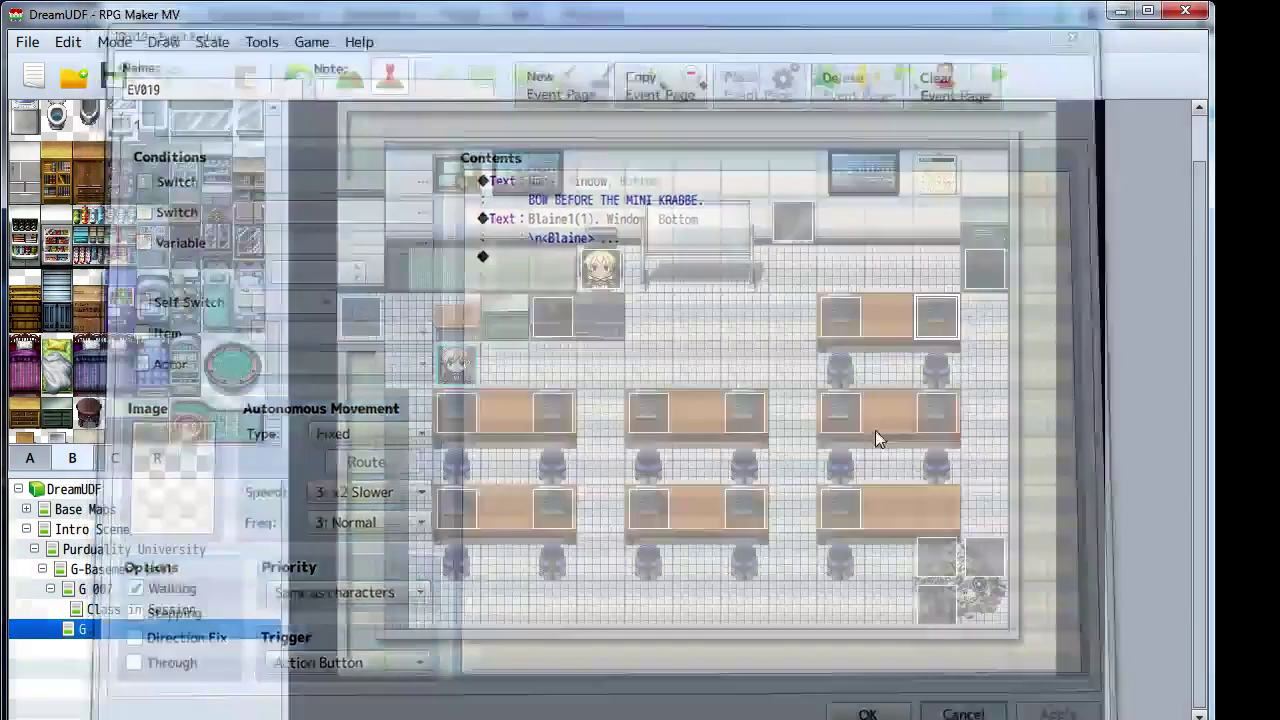
double_click(843, 325)
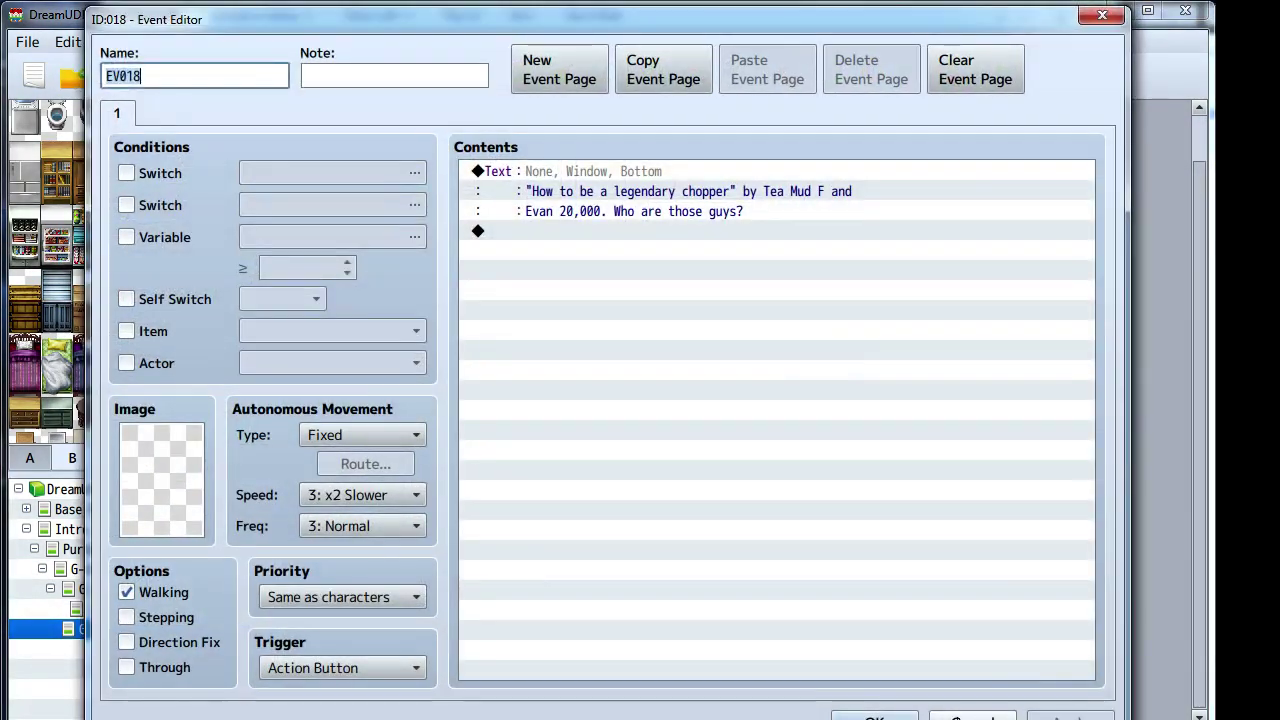
click(970, 716)
double_click(937, 408)
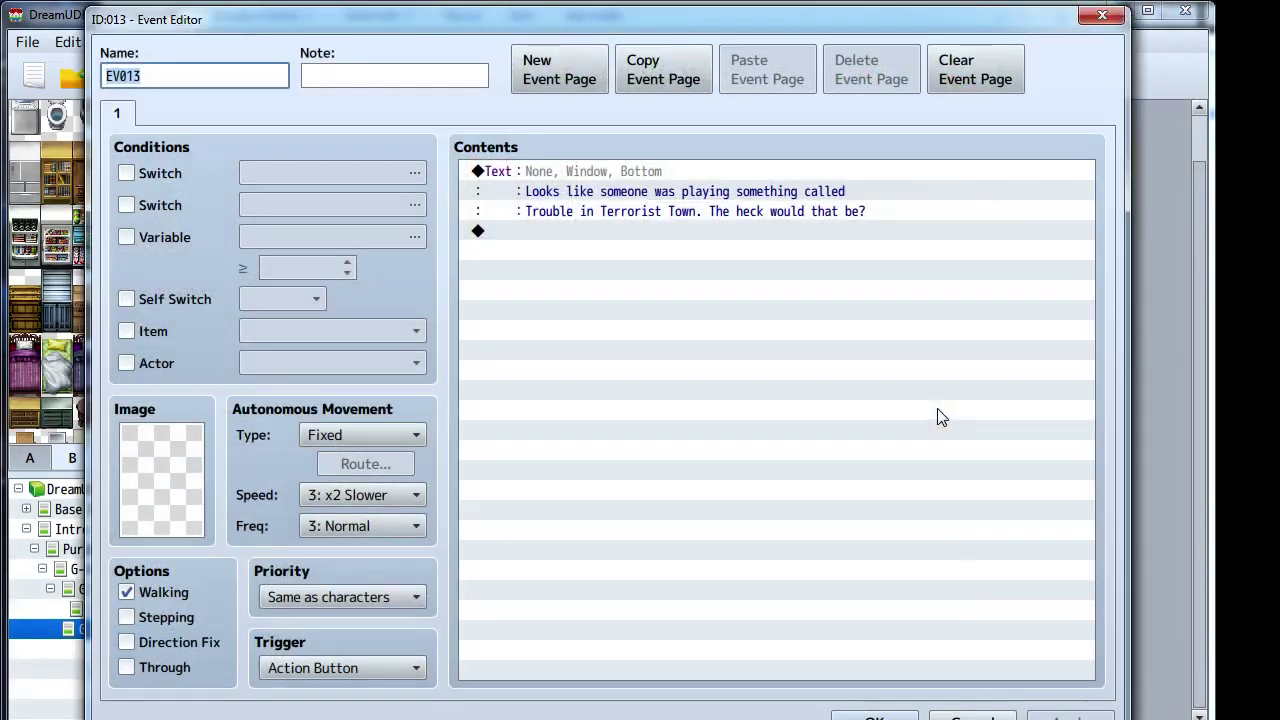
key(Escape)
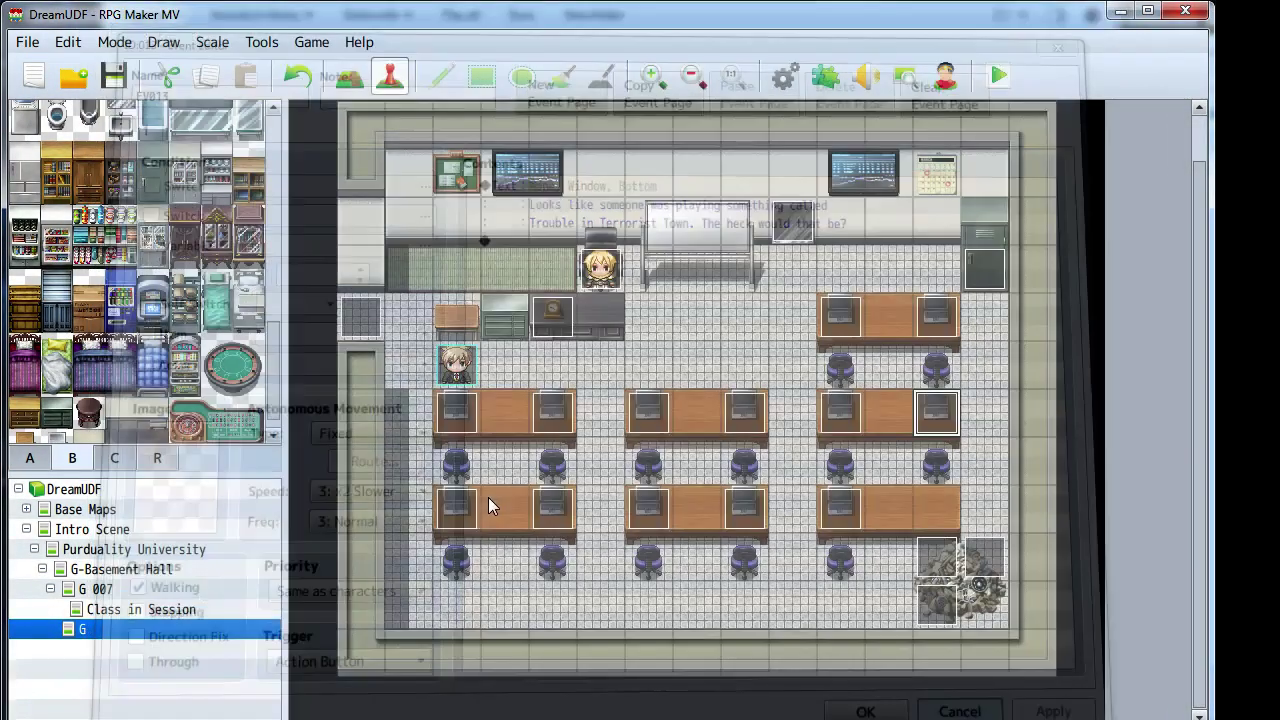
click(445, 527)
double_click(445, 527)
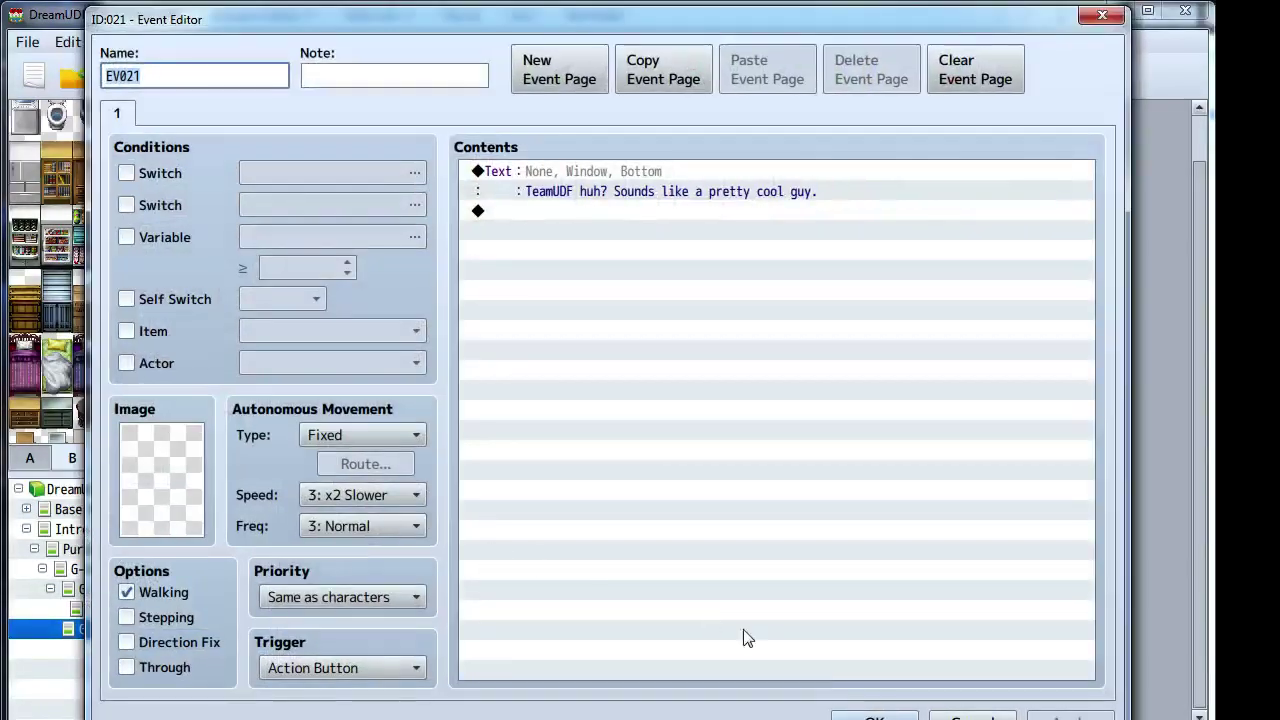
key(Escape)
double_click(556, 514)
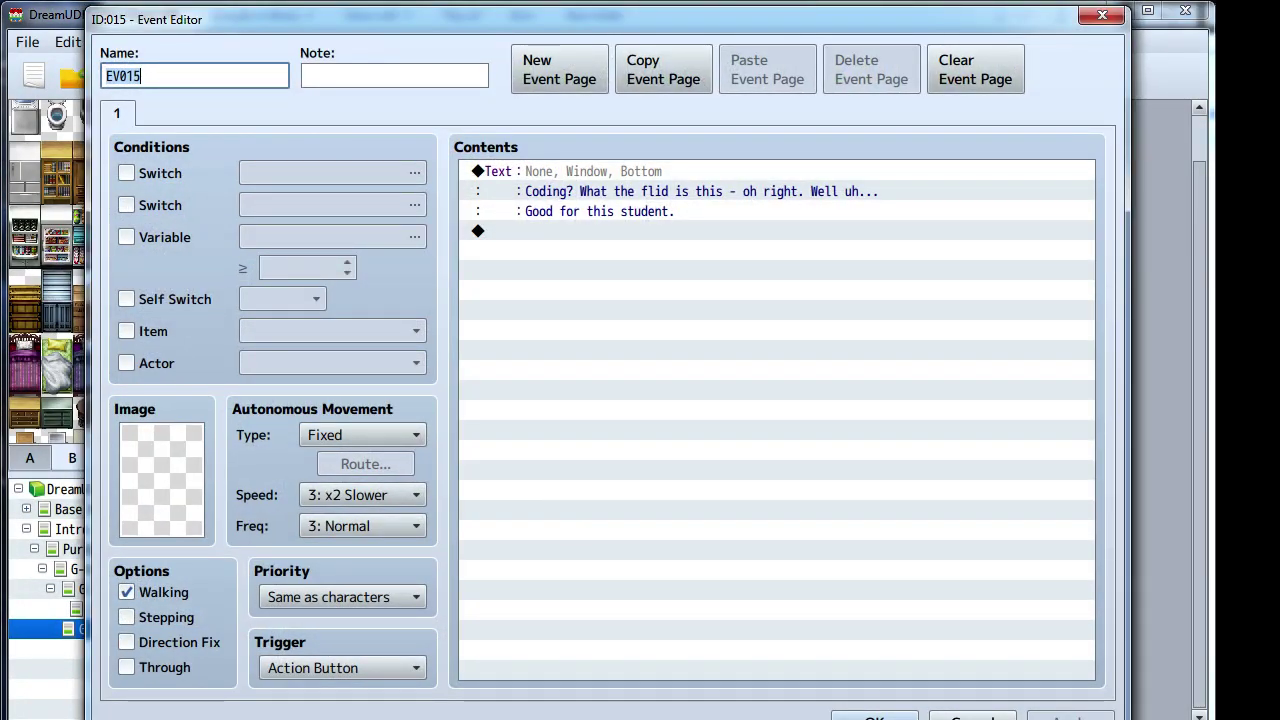
click(965, 714)
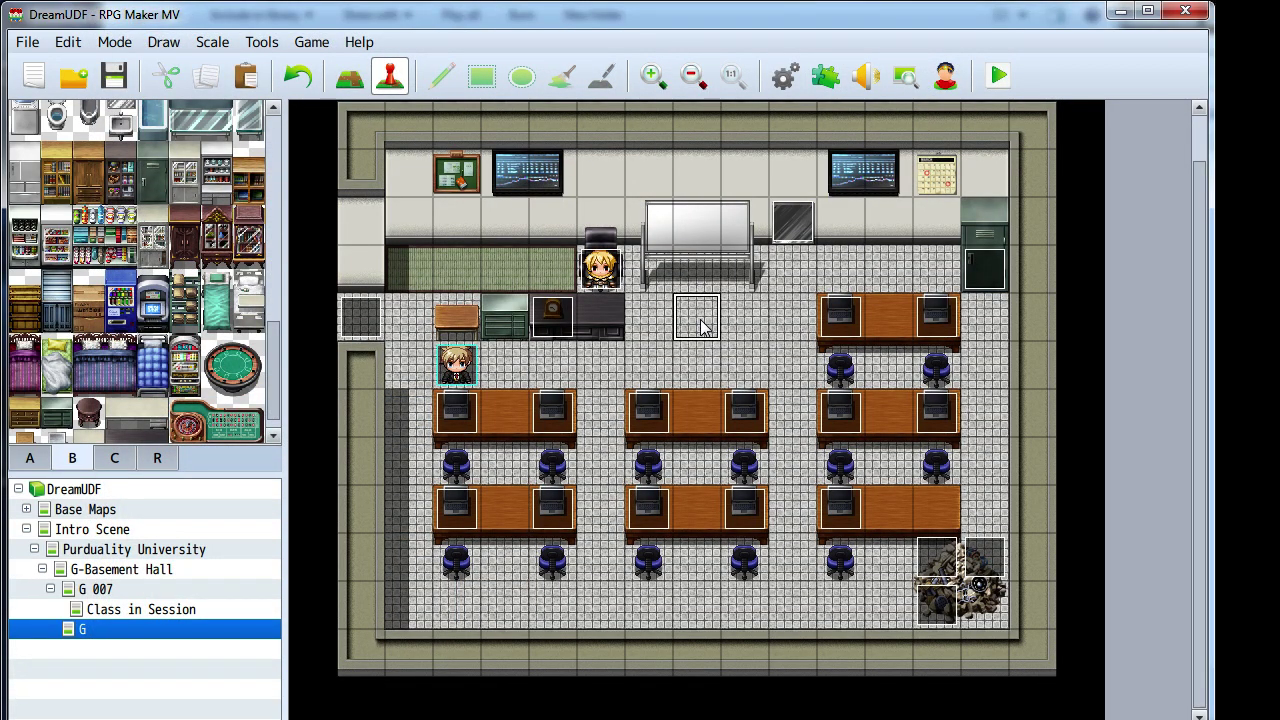
- Create an event on the floor below the whiteboard's right end using the left-facing hooded, green-haired Actor3 character, and save it
click(740, 322)
double_click(740, 322)
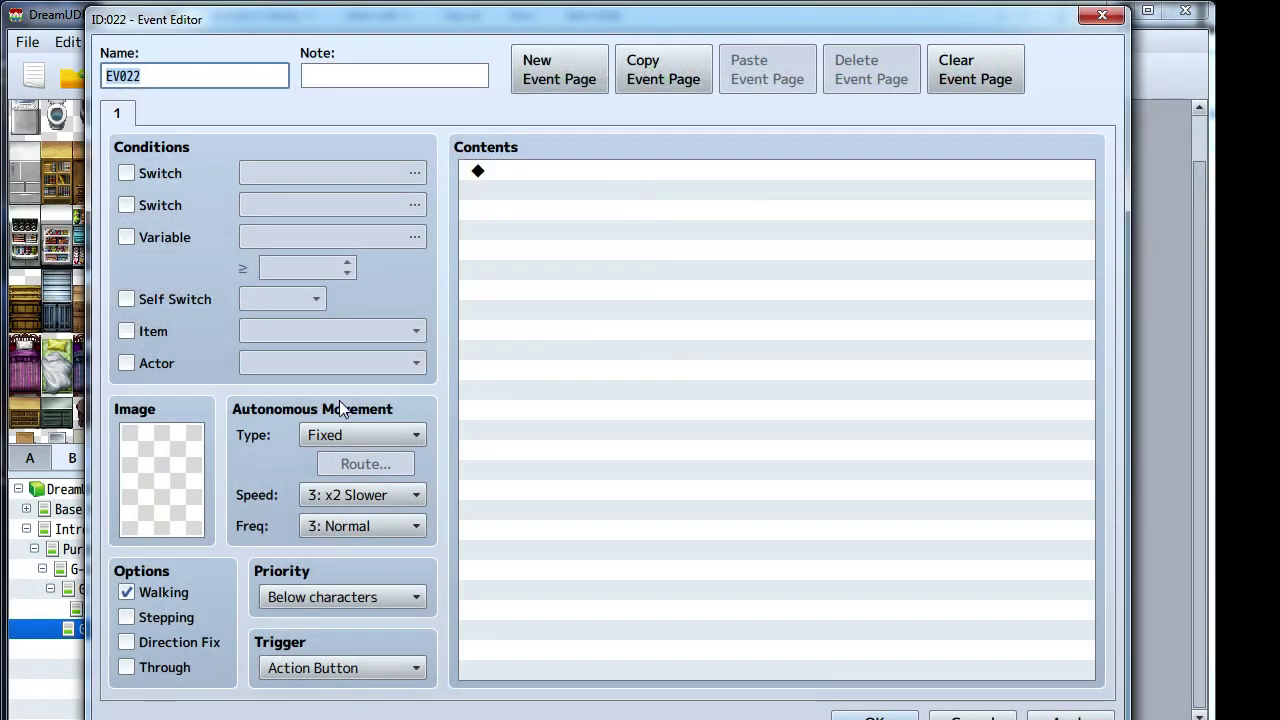
double_click(190, 445)
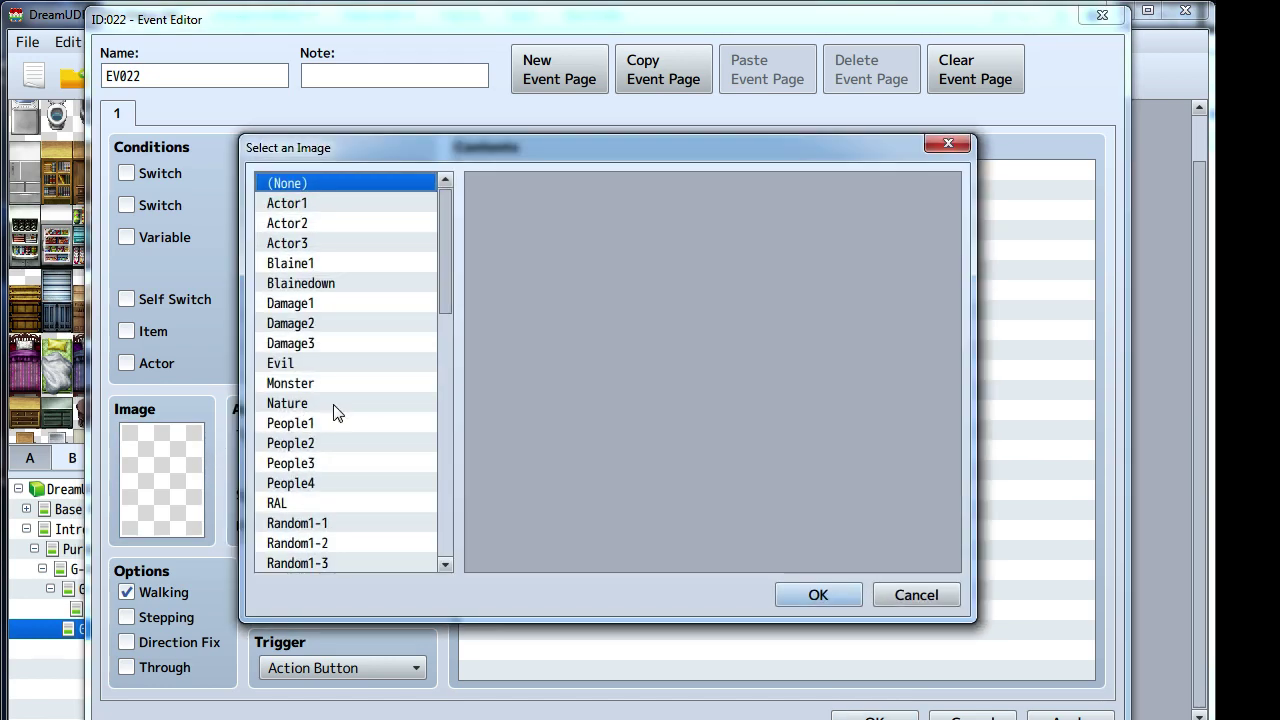
click(322, 246)
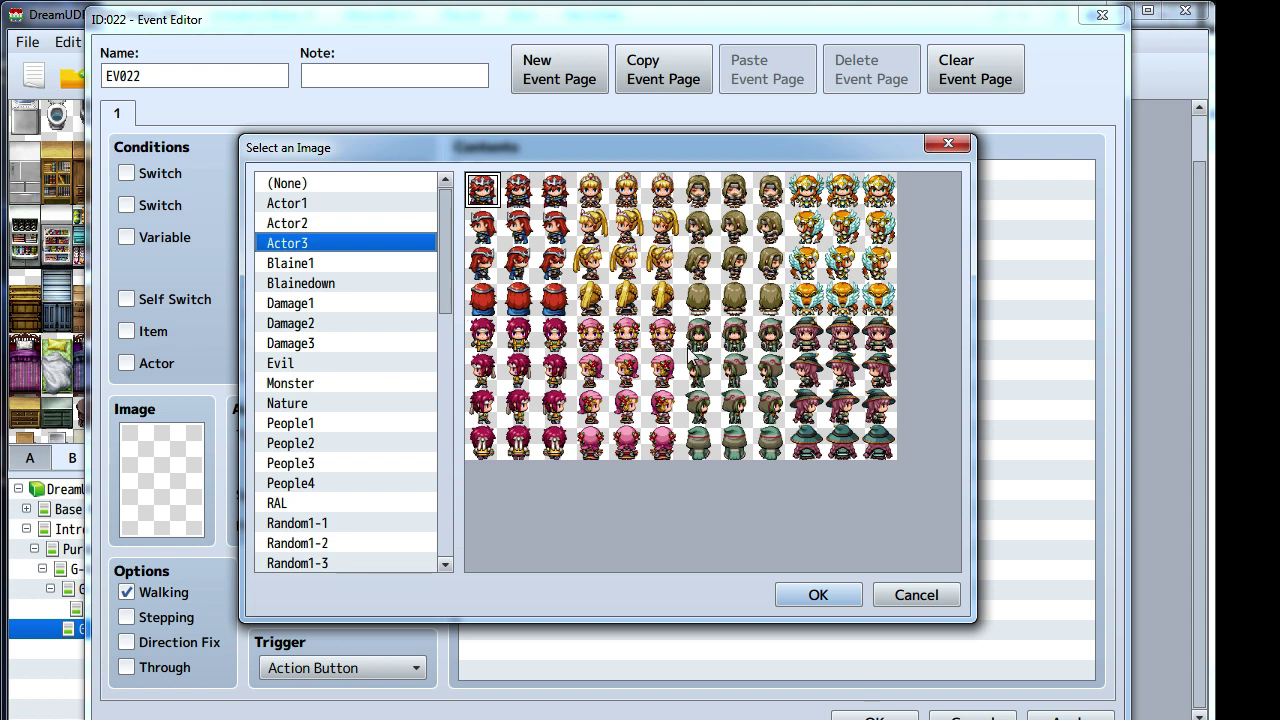
click(733, 369)
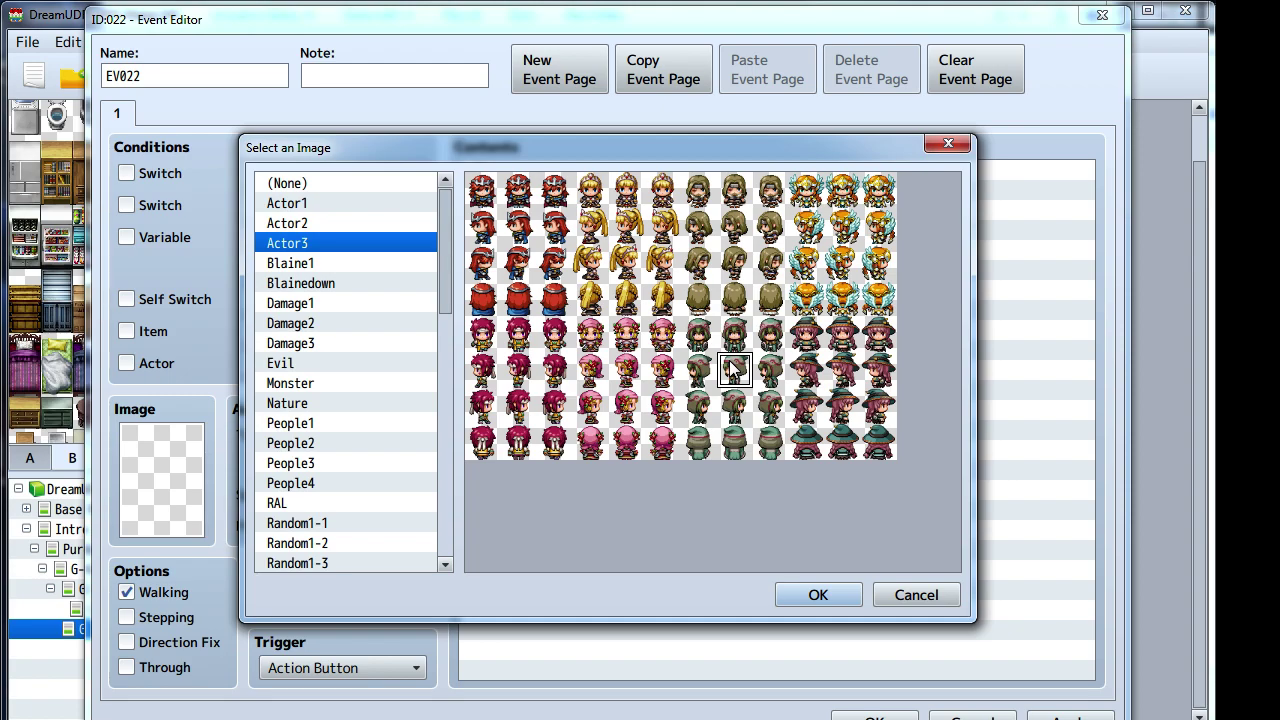
click(815, 603)
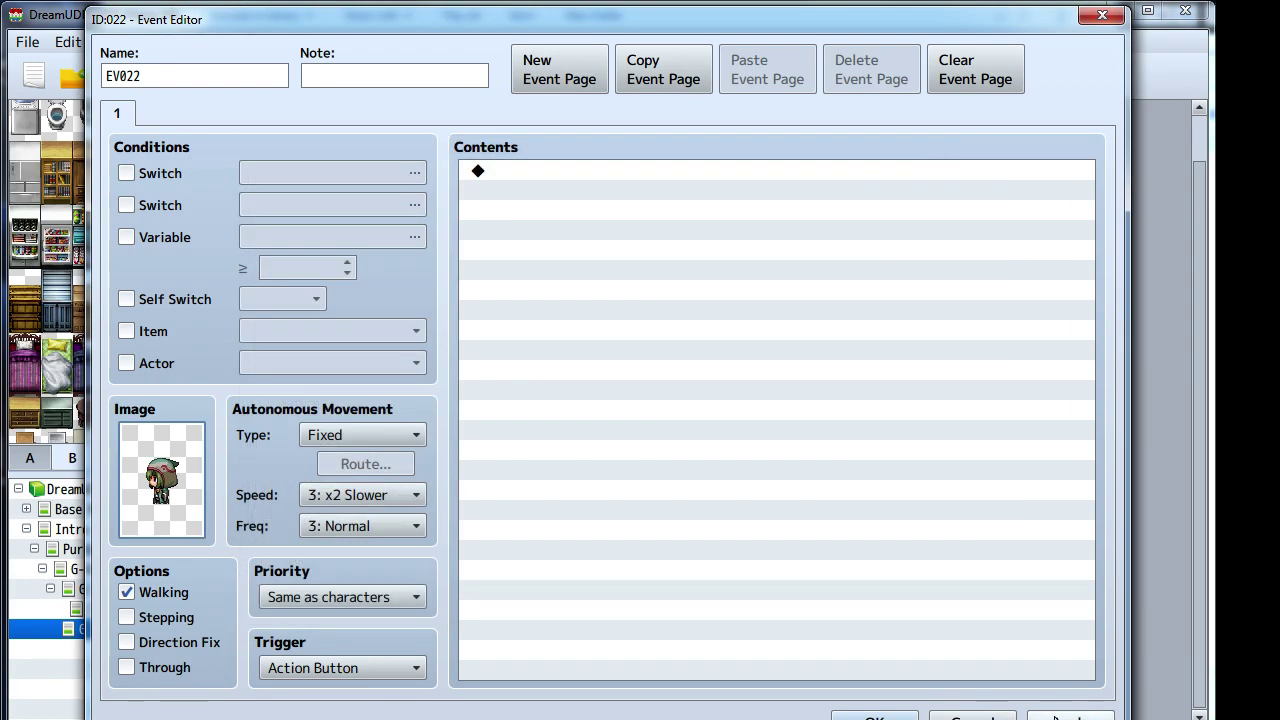
click(890, 716)
double_click(540, 405)
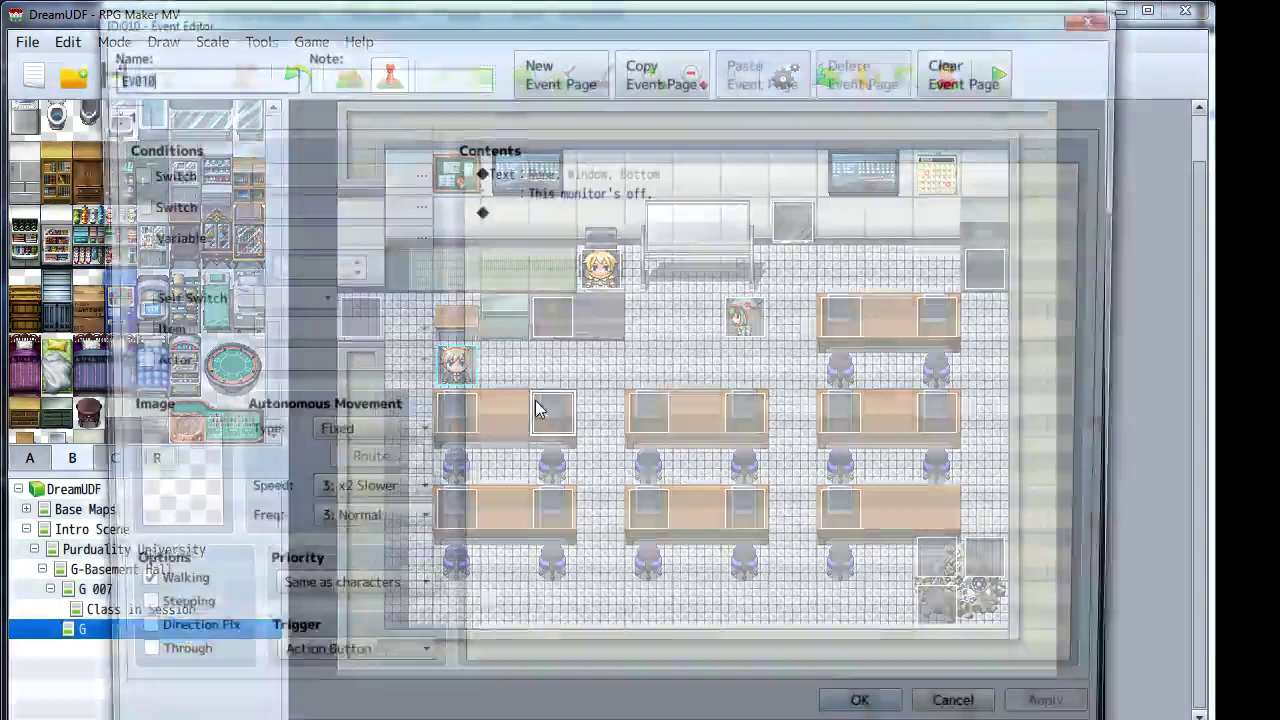
key(Escape)
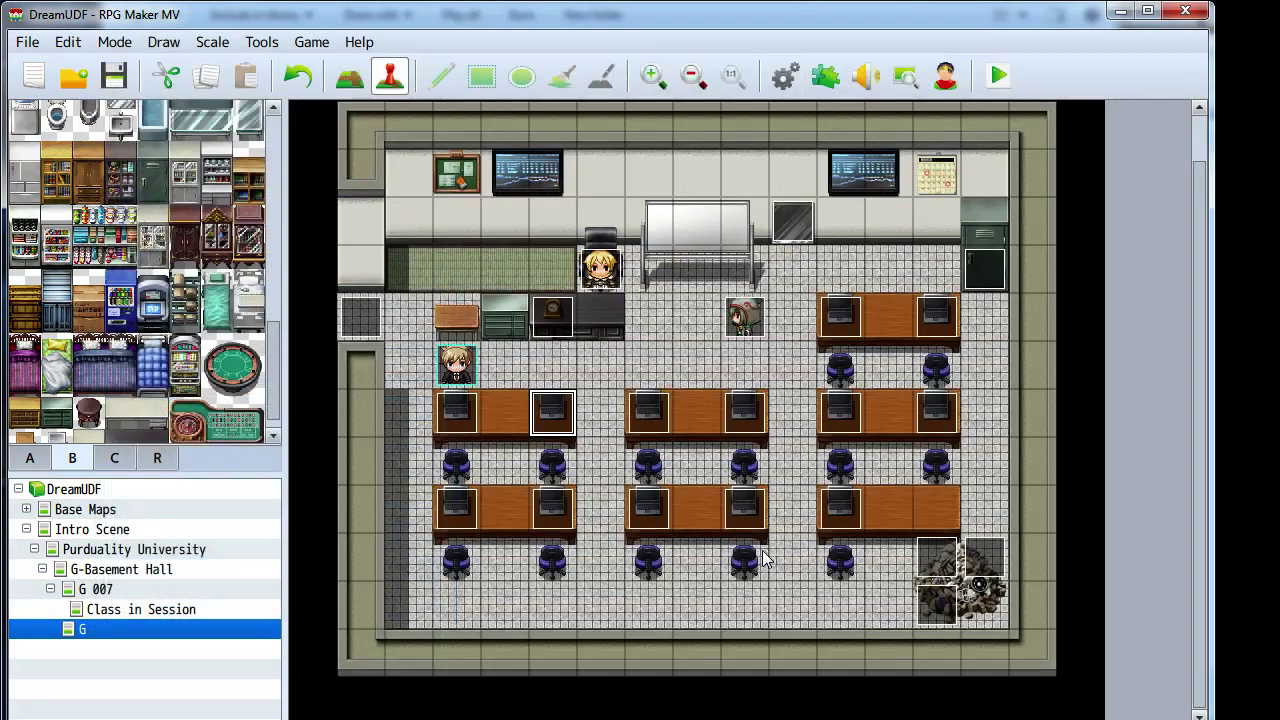
- Add a Show Text command to the hooded student's event with the matching hooded Actor3 face
double_click(745, 318)
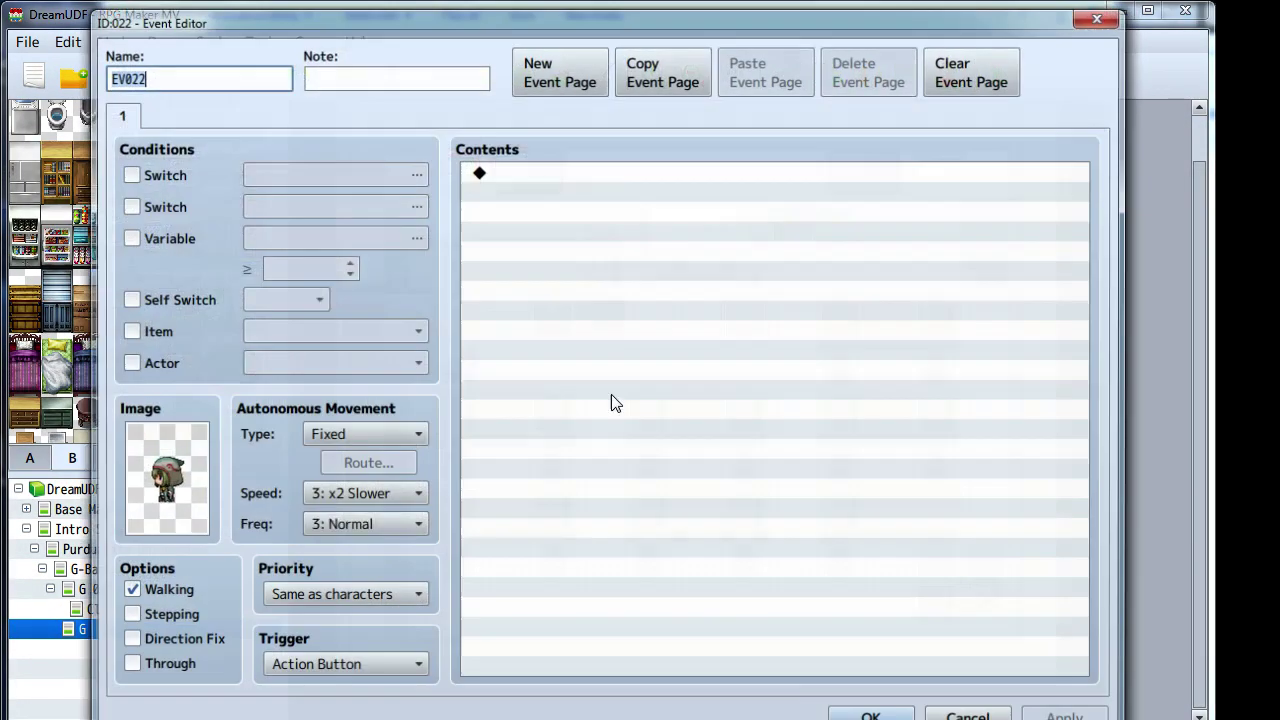
double_click(614, 286)
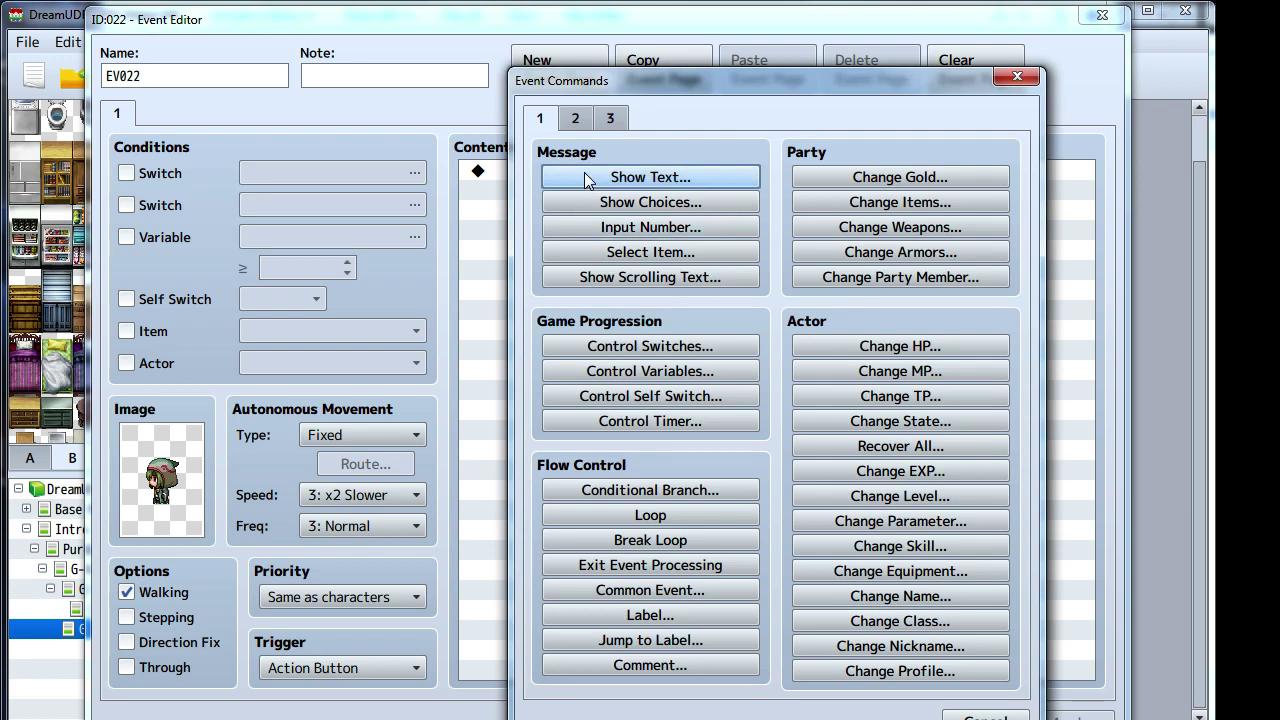
click(586, 176)
double_click(581, 397)
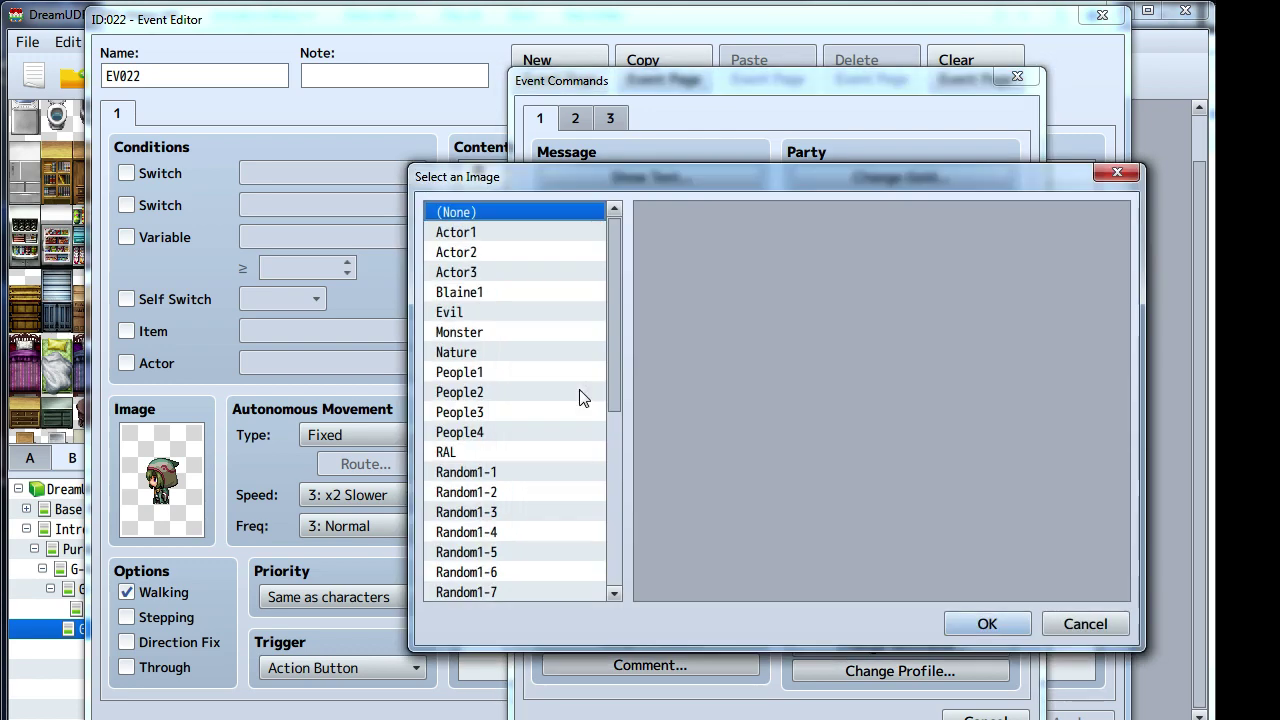
click(460, 274)
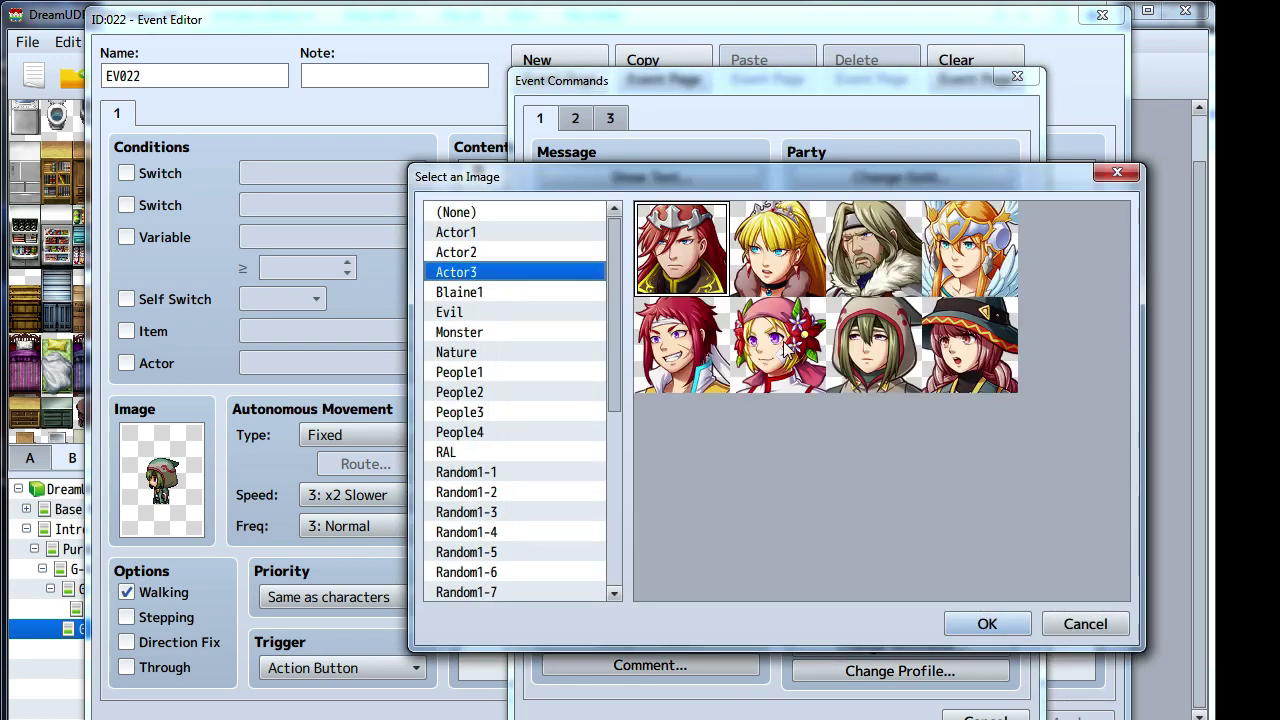
click(915, 382)
click(980, 622)
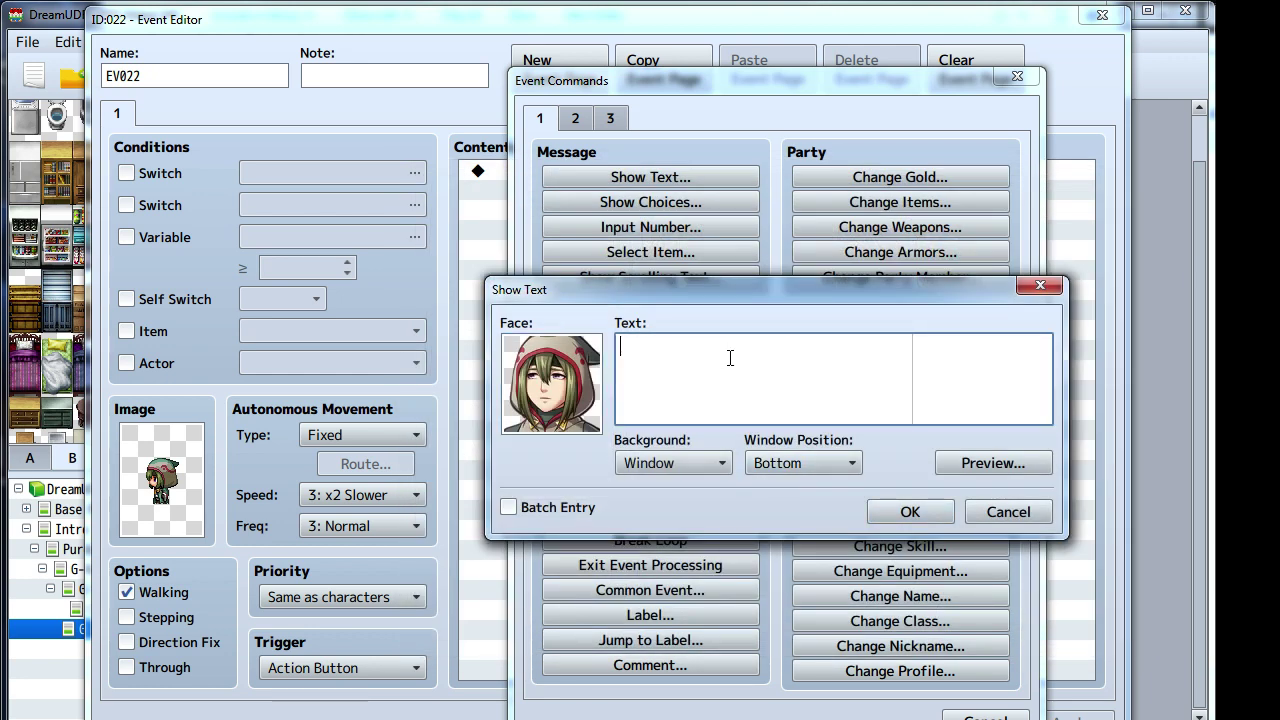
- Write "Ugh...why does Professor Ral have to give us such hard assignments? I should've been done ages ago!" over three lines and save the event
text(Ugh...why does Professor Ral have to give)
key(Return)
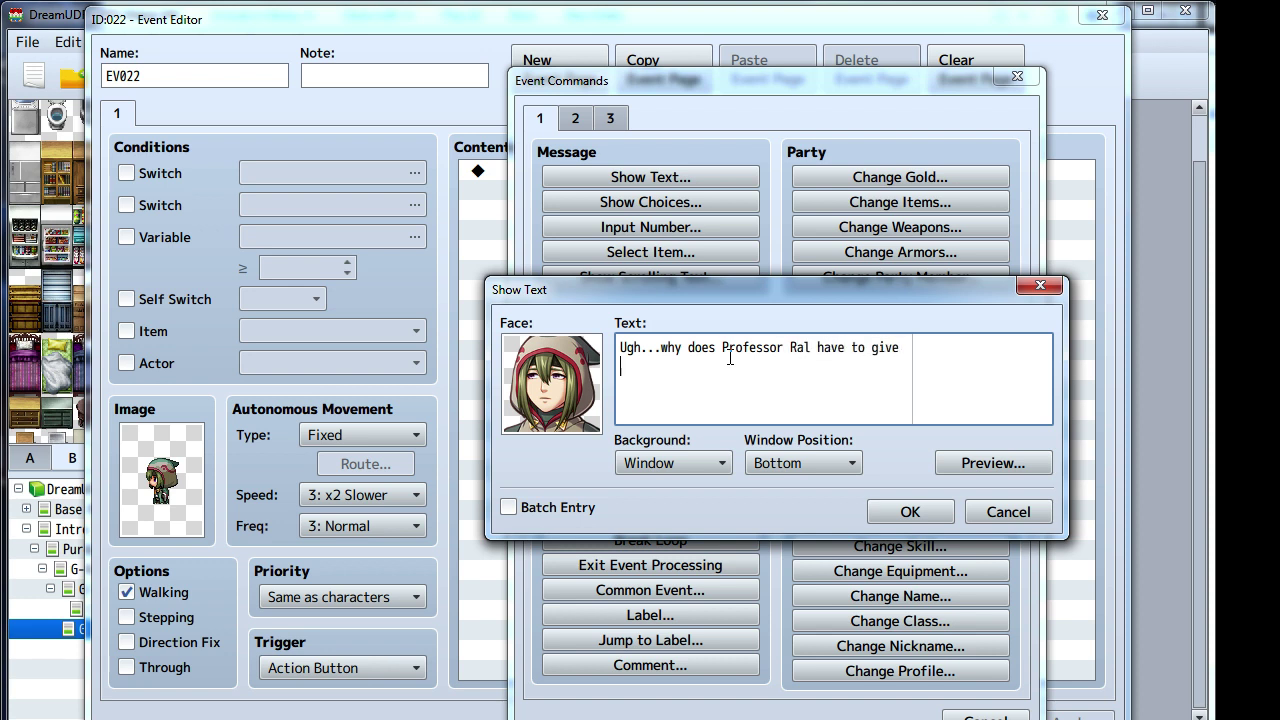
text(us such hard assign)
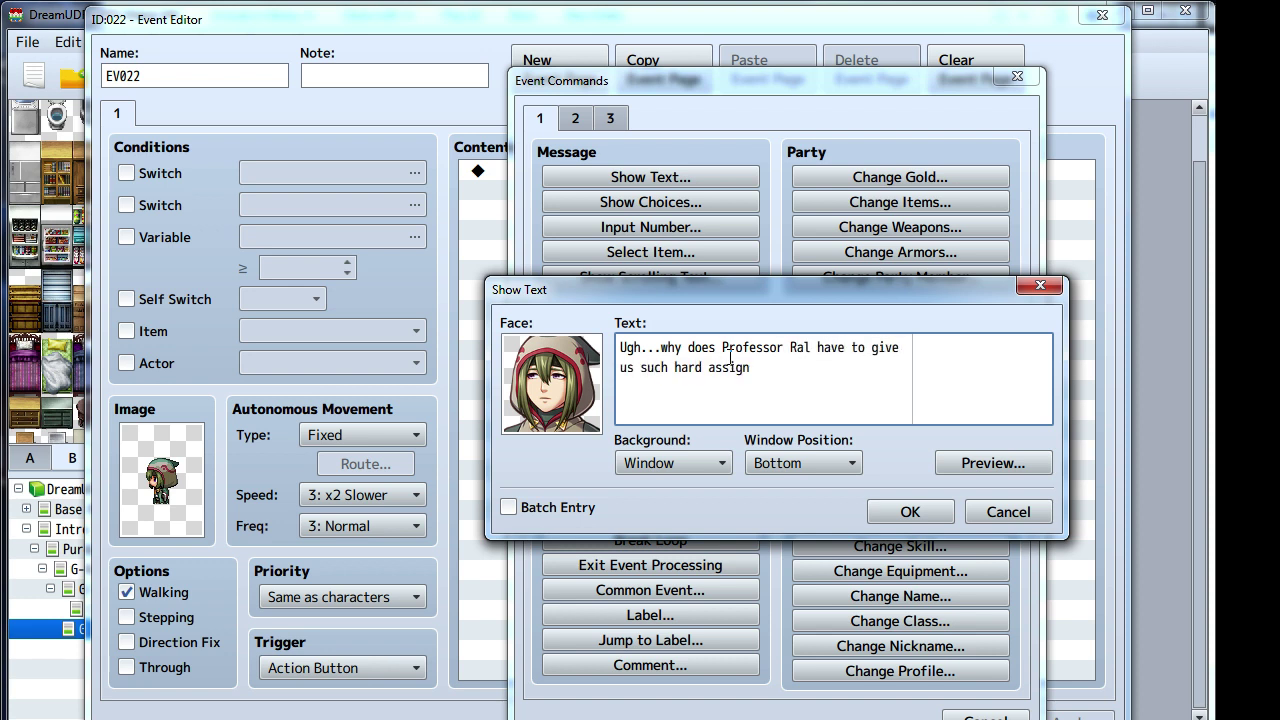
text(ments? I should've)
key(Return)
text(been)
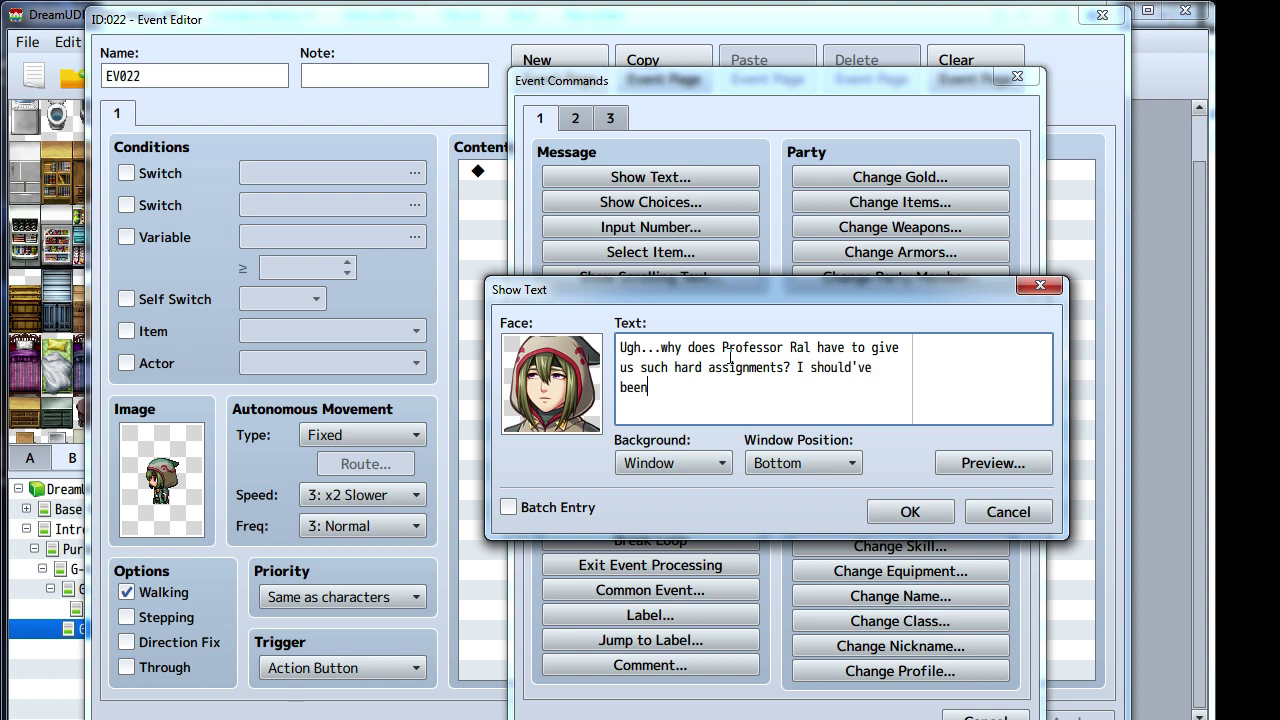
text( done ages ago!)
click(908, 512)
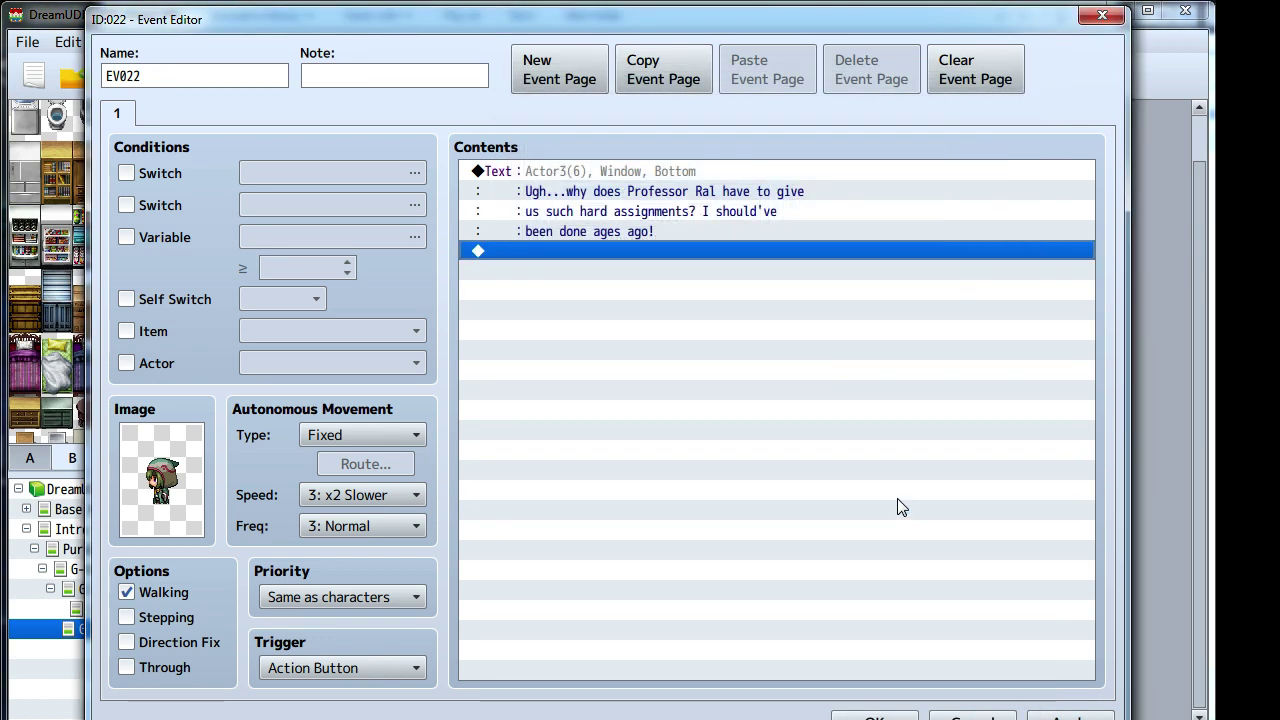
click(1071, 718)
click(874, 717)
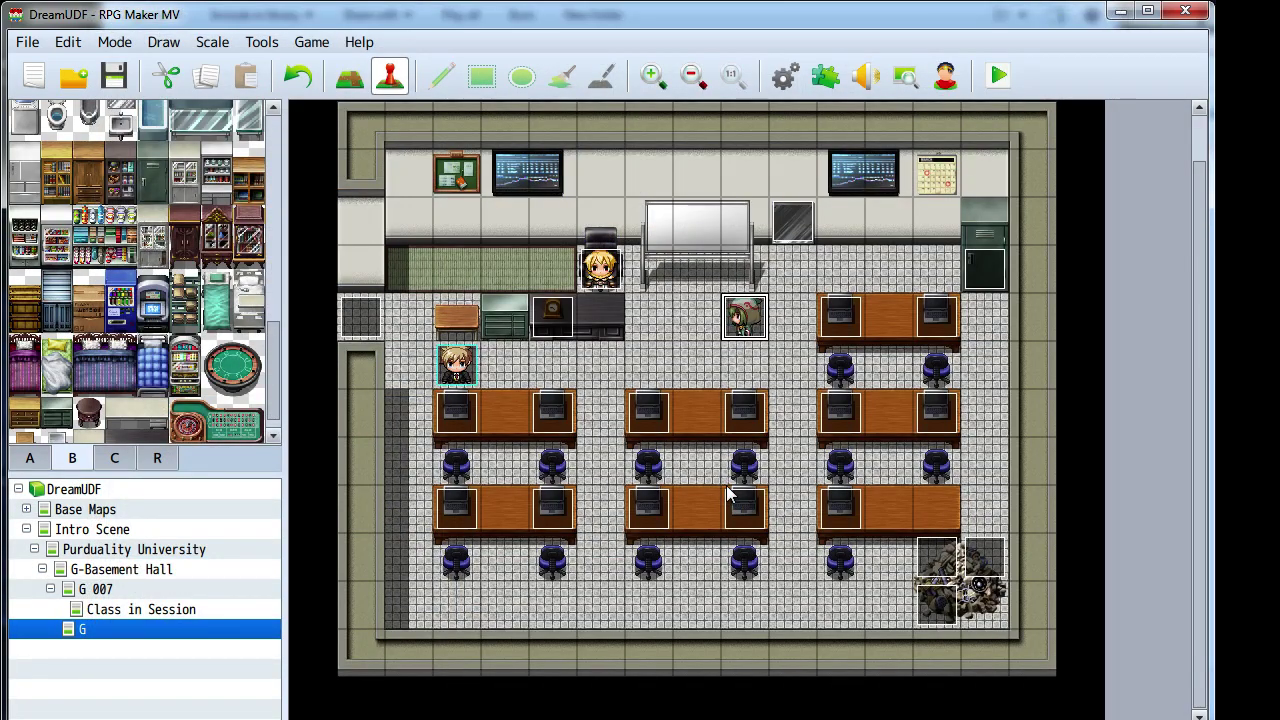
- Create an event on the tile left of the hooded student using the blond, blue-clad Actor1 character facing away, and save it
click(696, 322)
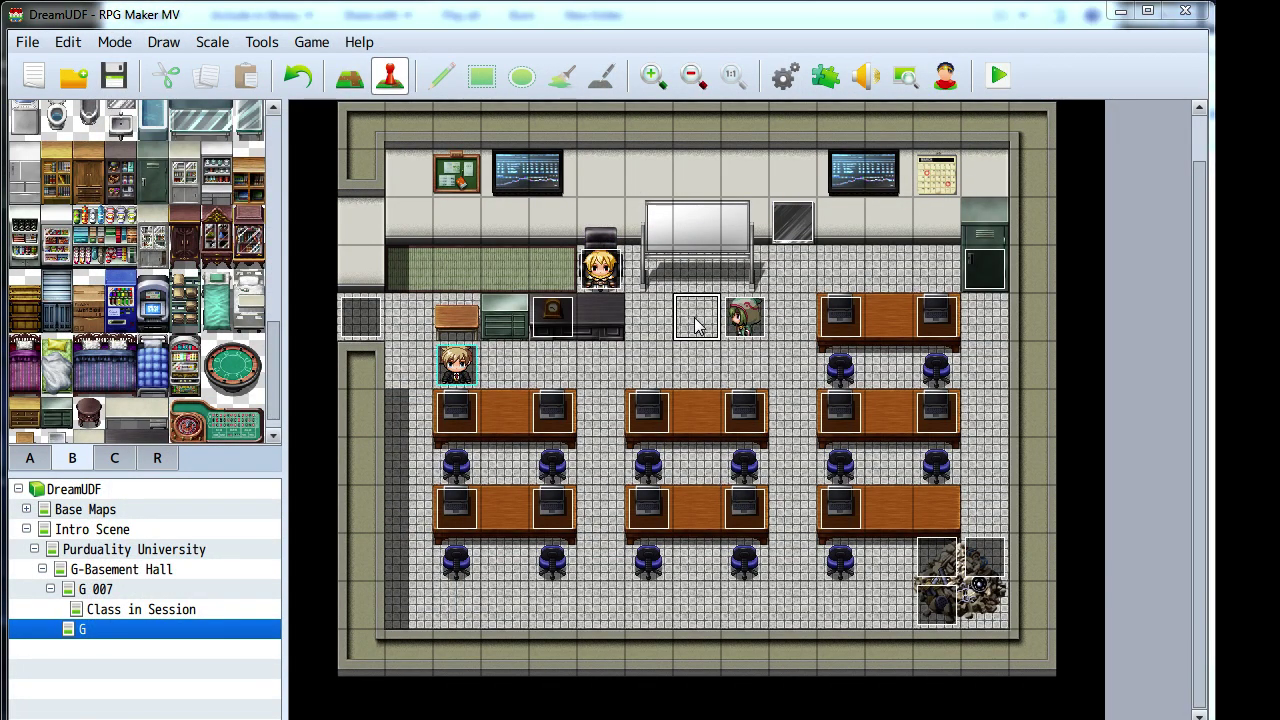
double_click(696, 322)
double_click(179, 448)
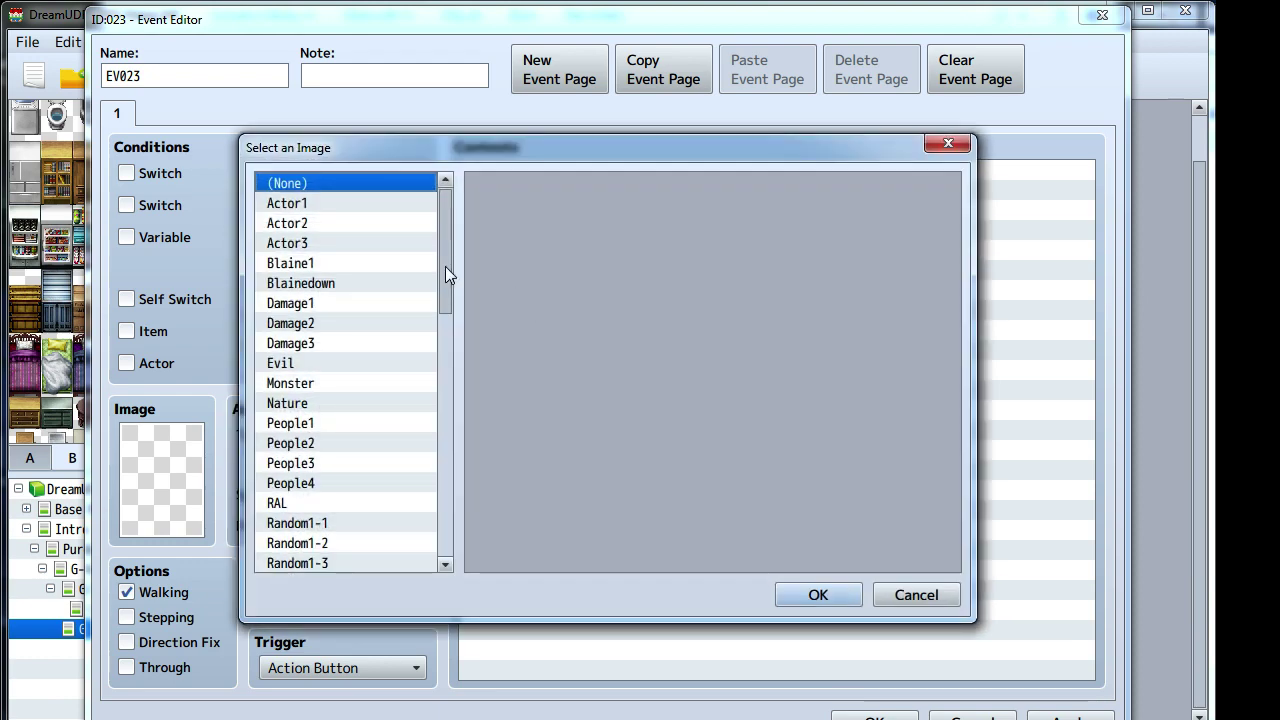
click(302, 205)
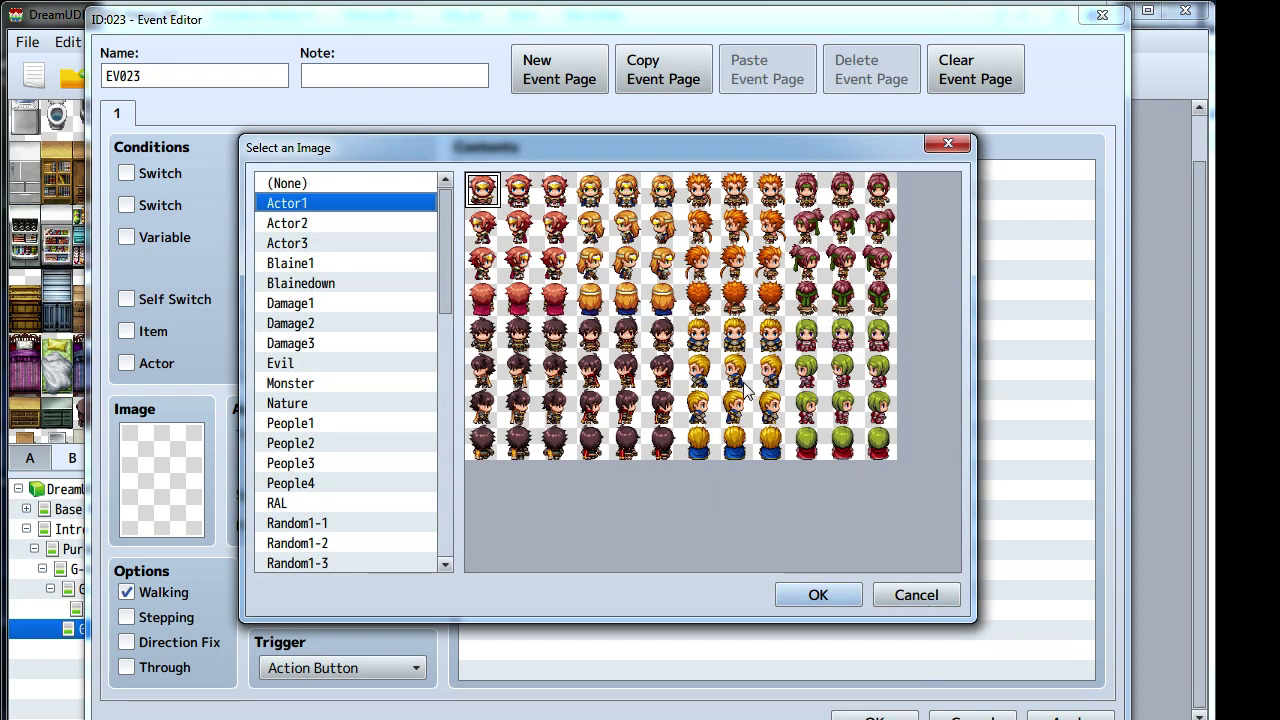
click(735, 441)
click(818, 594)
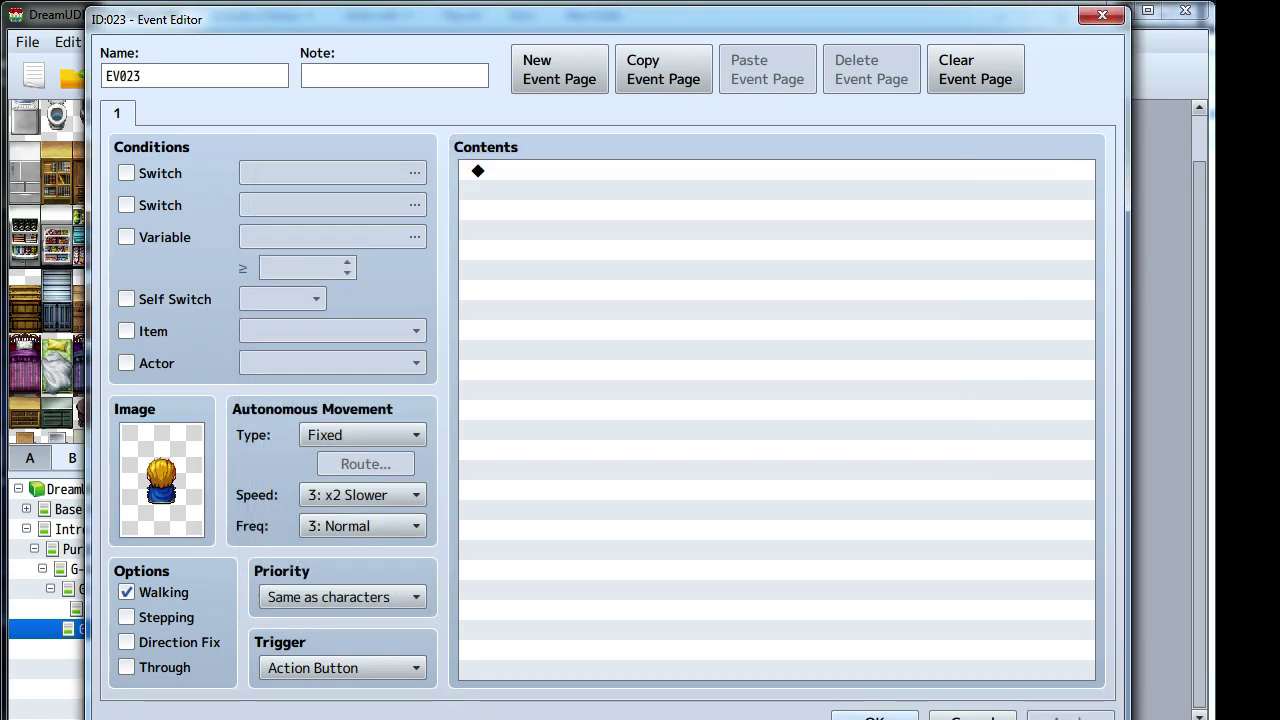
click(874, 718)
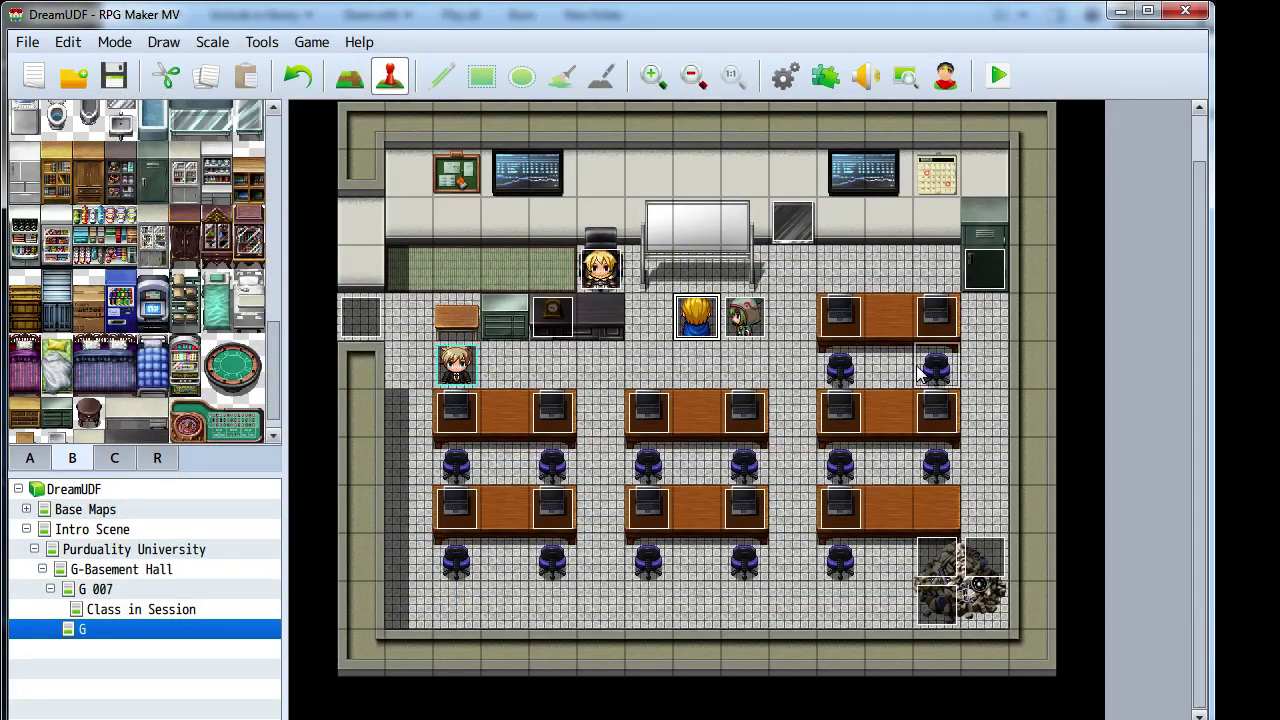
- Move the blond student's event onto the chair tile below the lone computer on the map's lower-right desk
click(840, 558)
key(ctrl+v)
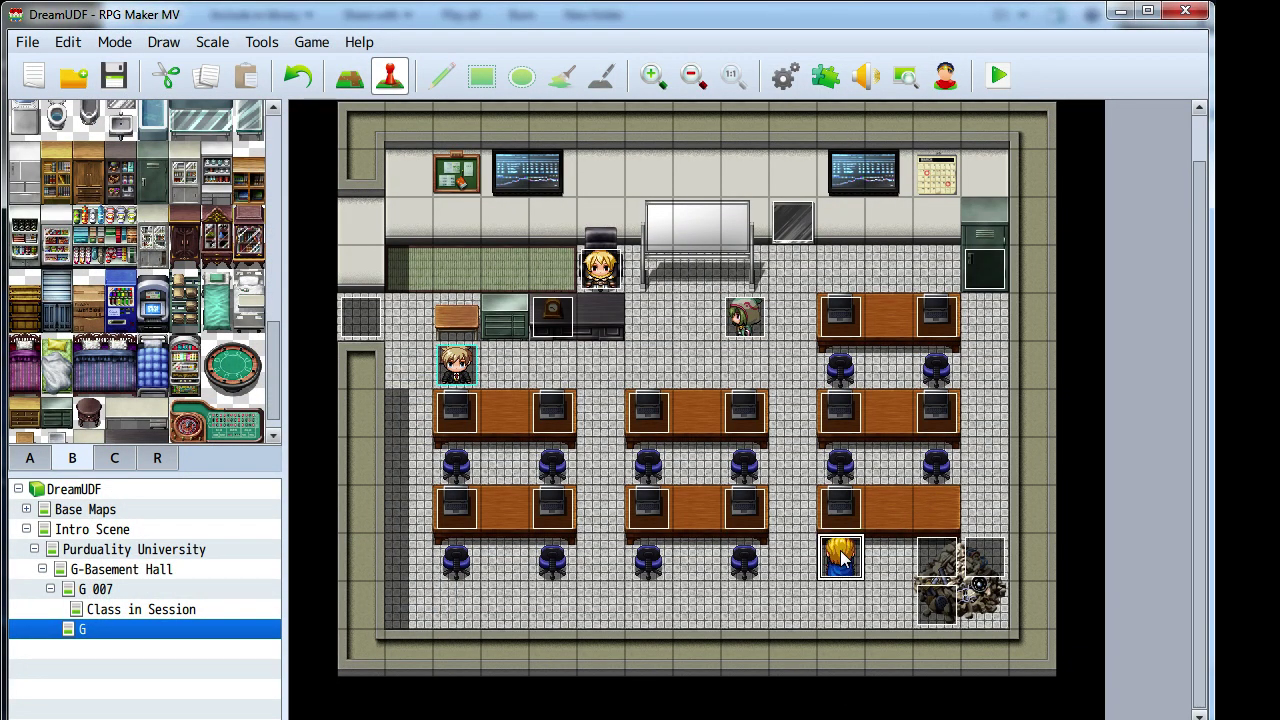
- Replace the message of the computer directly above the blond student with "PARSE ERROR: LINE 219."
double_click(840, 558)
click(575, 180)
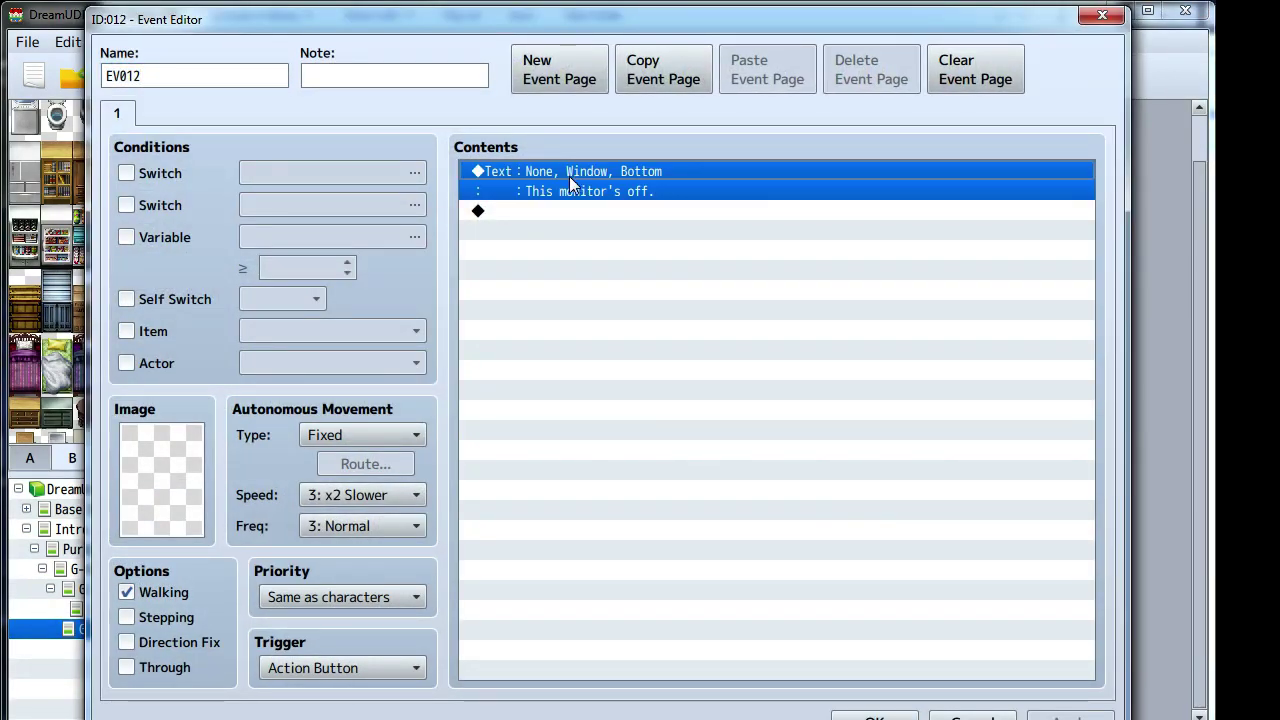
right_click(578, 180)
click(608, 214)
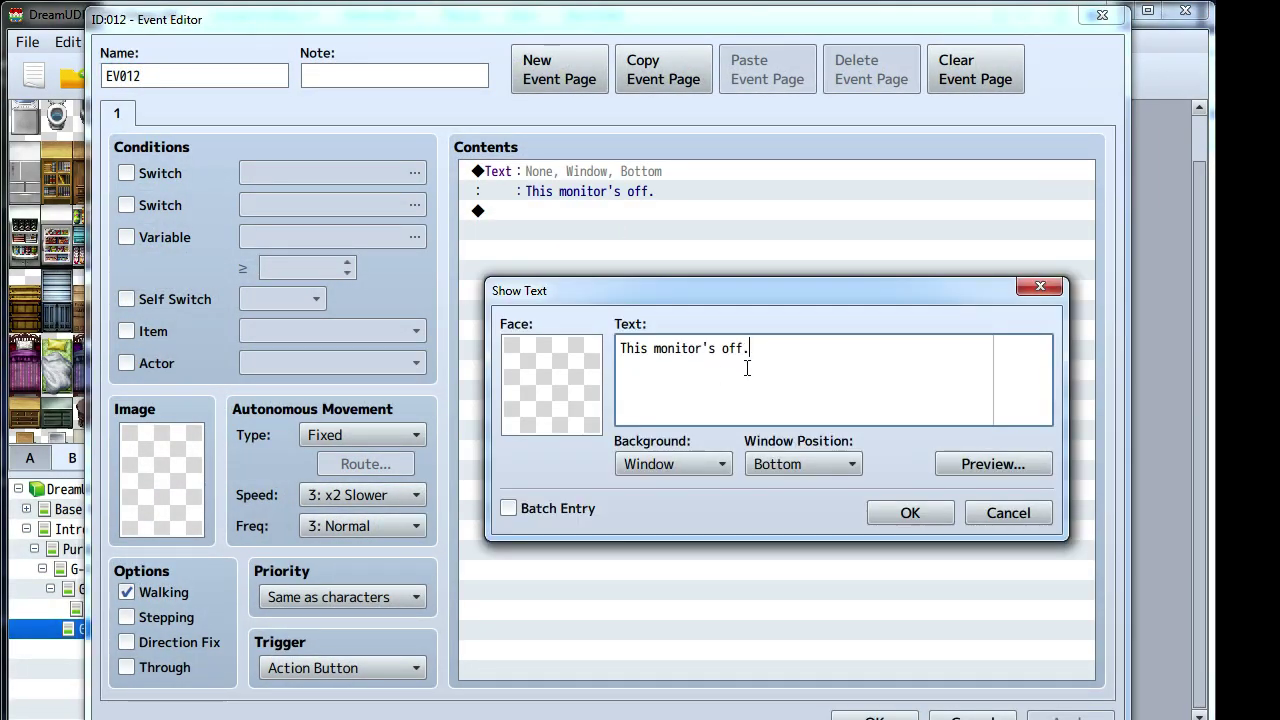
drag(752, 355, 586, 358)
key(Delete)
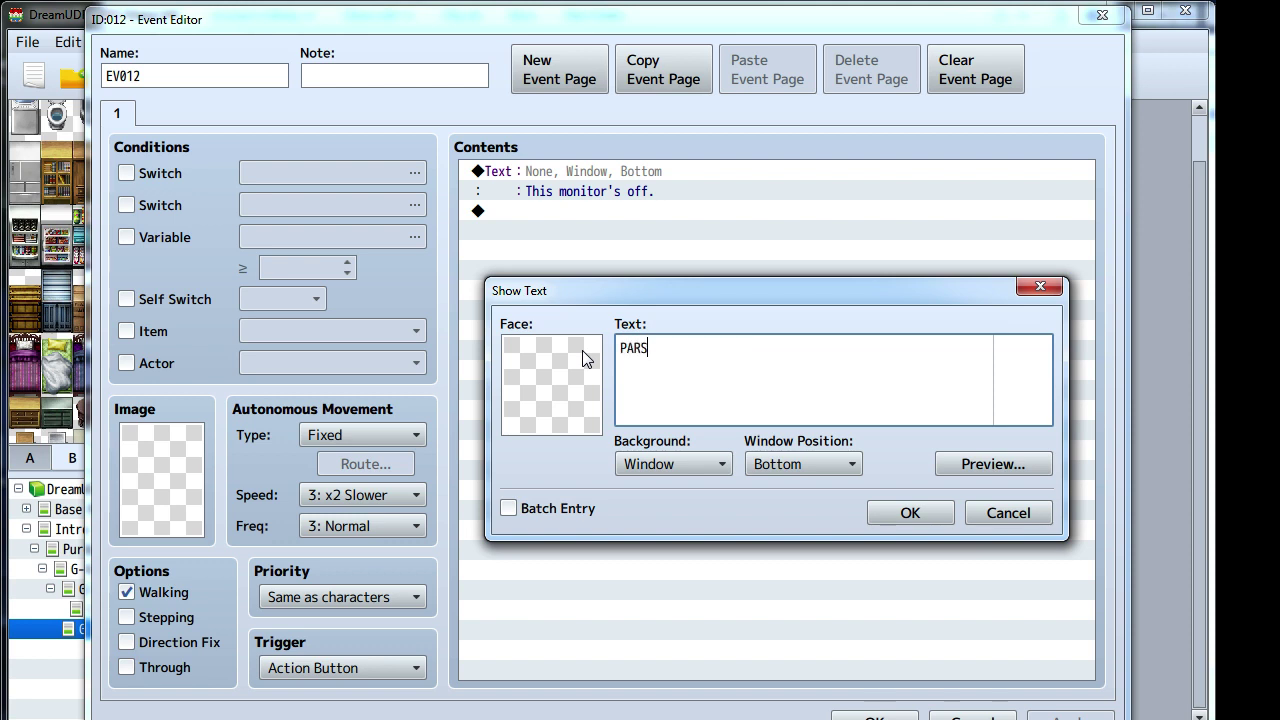
text(PARSE ERROR: LINE 219. )
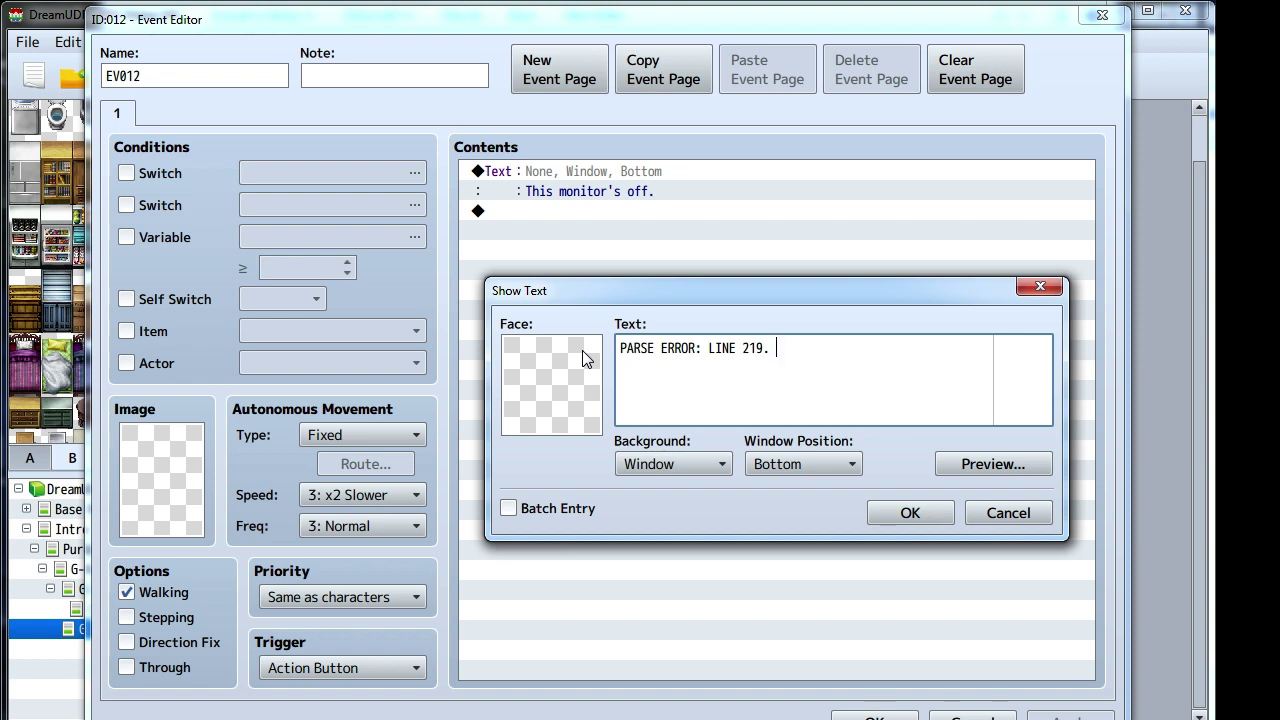
text(FAILED TO DEFINE)
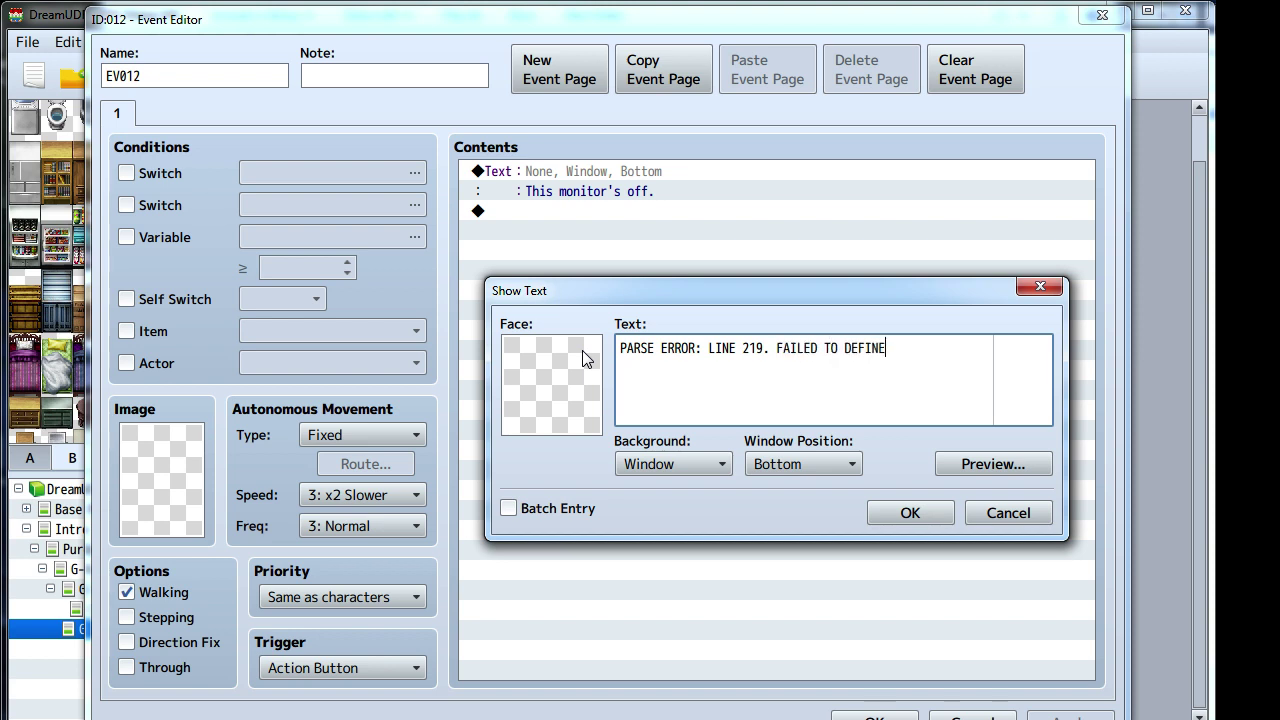
key(BackSpace)
key(BackSpace)
key(BackSpace)
key(BackSpace)
key(BackSpace)
key(BackSpace)
key(BackSpace)
key(BackSpace)
key(BackSpace)
key(BackSpace)
key(BackSpace)
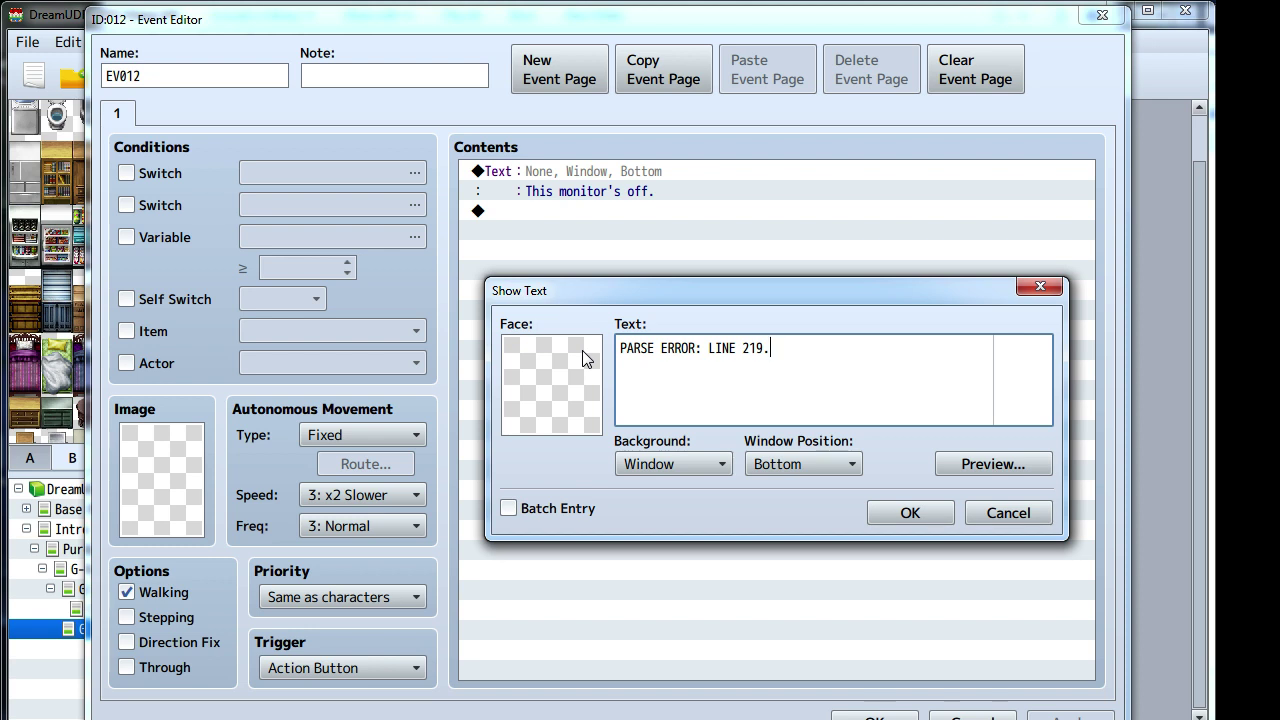
- Confirm the parse error message and save that computer's event
click(905, 513)
click(874, 716)
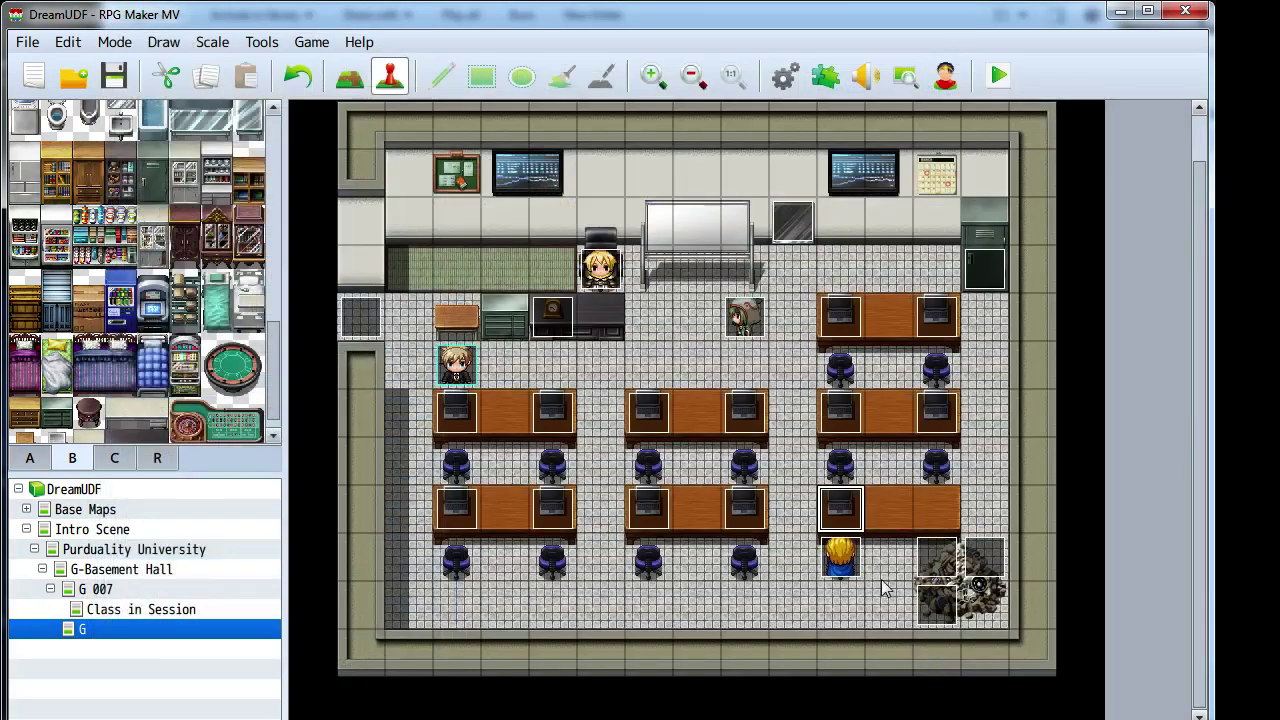
- Change the message of the right computer on the lower middle desk to "Thanks for watching everyone. BUHYE!" and save the event
double_click(763, 524)
right_click(604, 172)
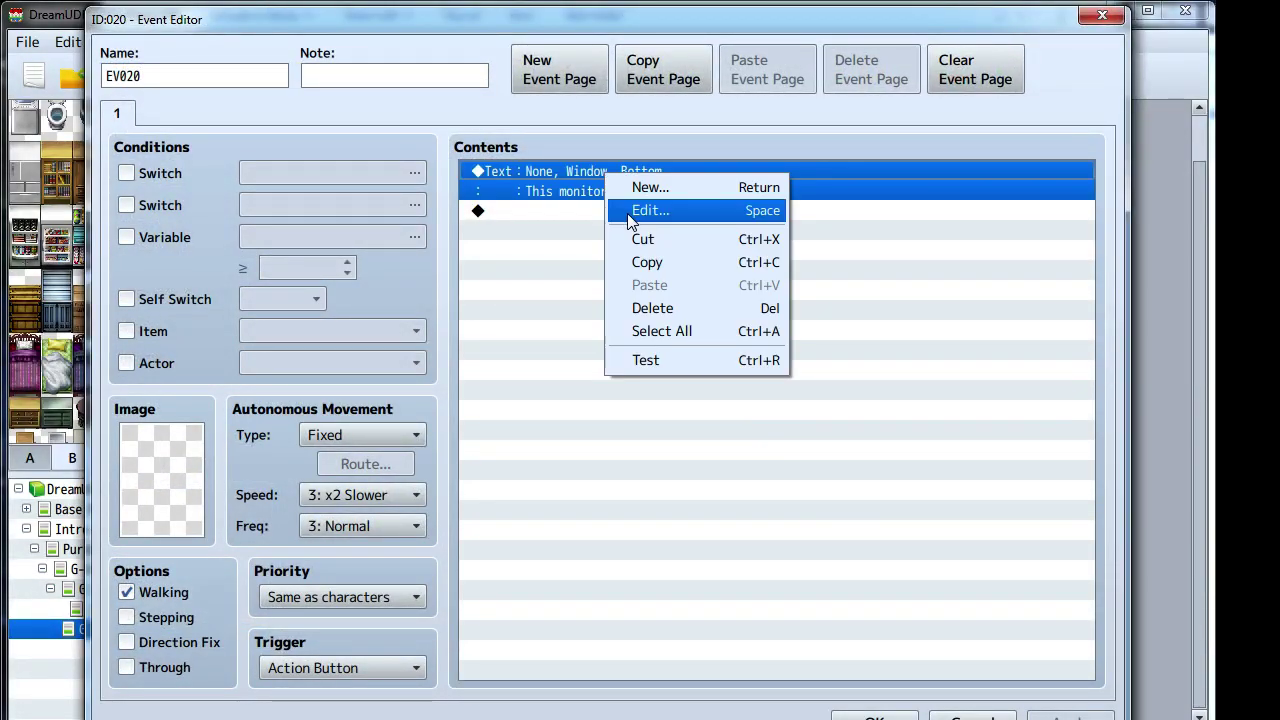
click(640, 209)
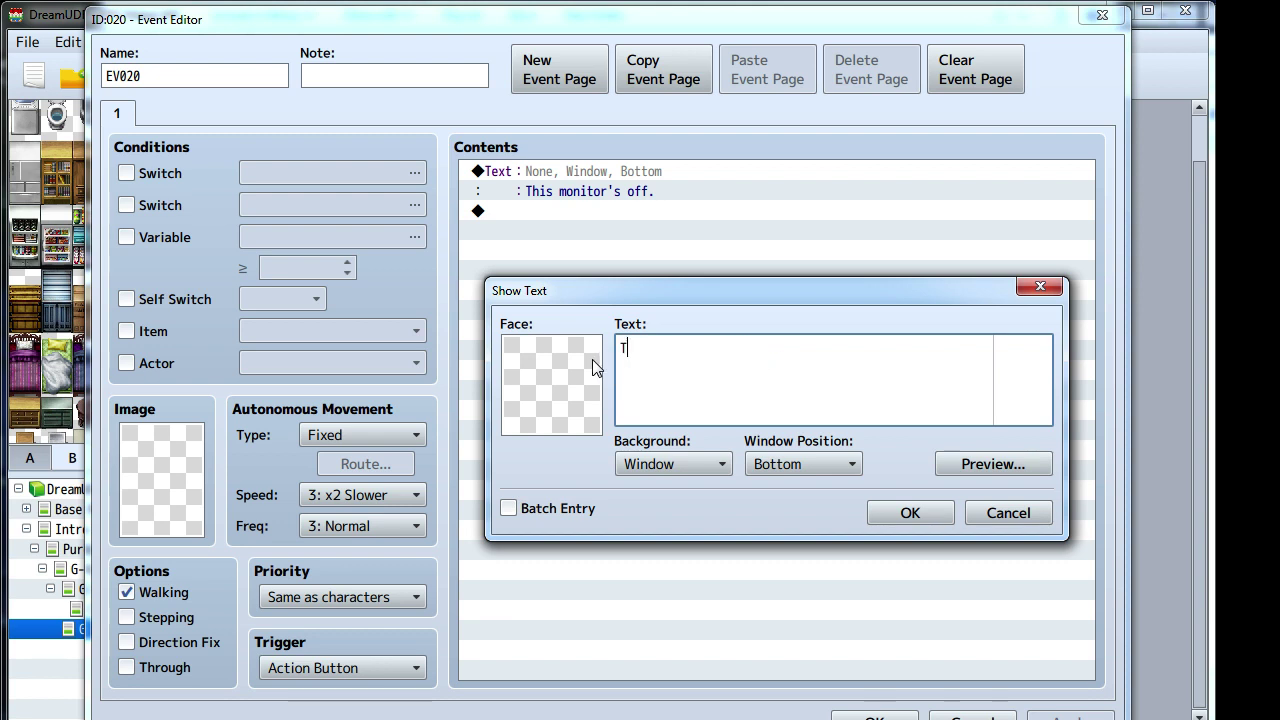
text(hanks for watching every)
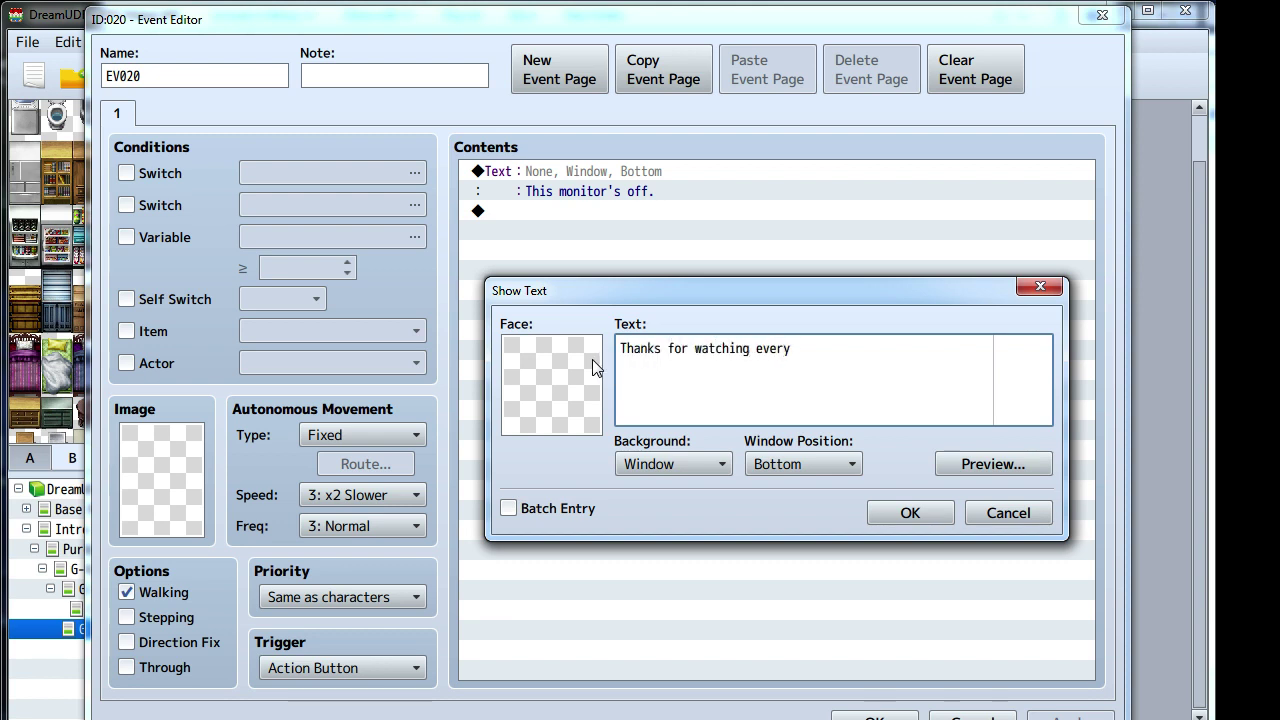
text(one. BUHYE!)
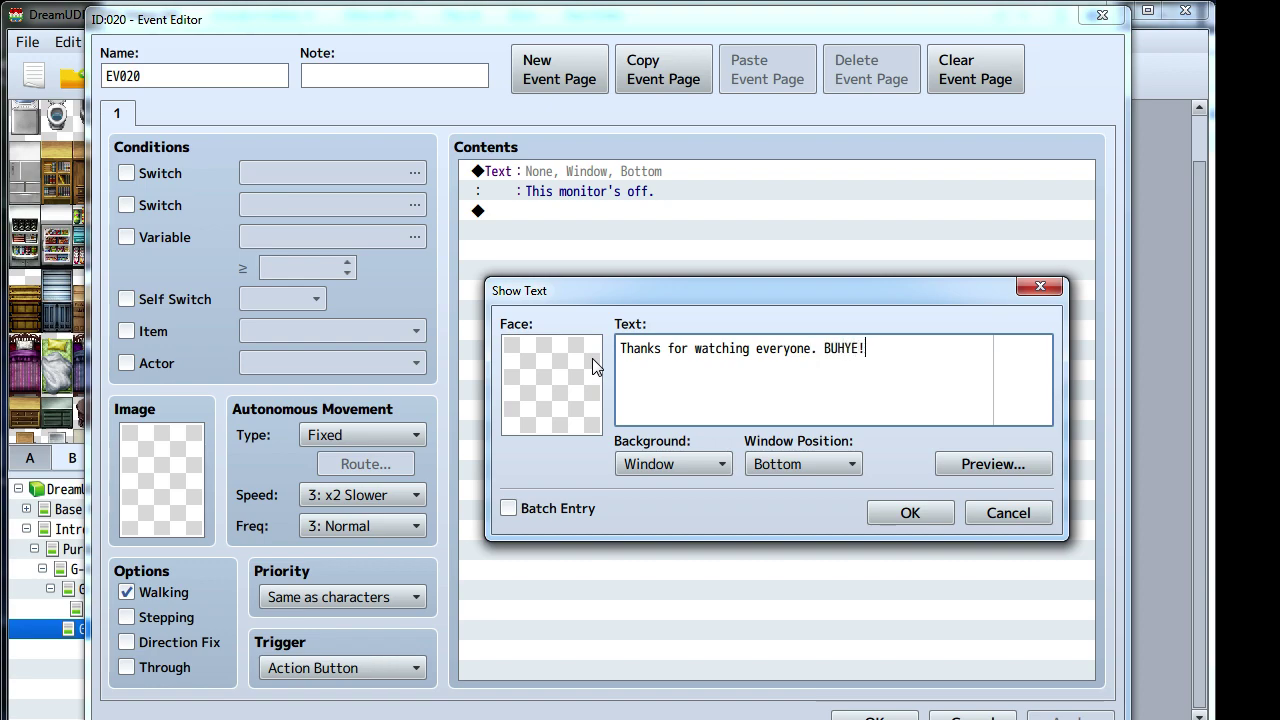
click(909, 513)
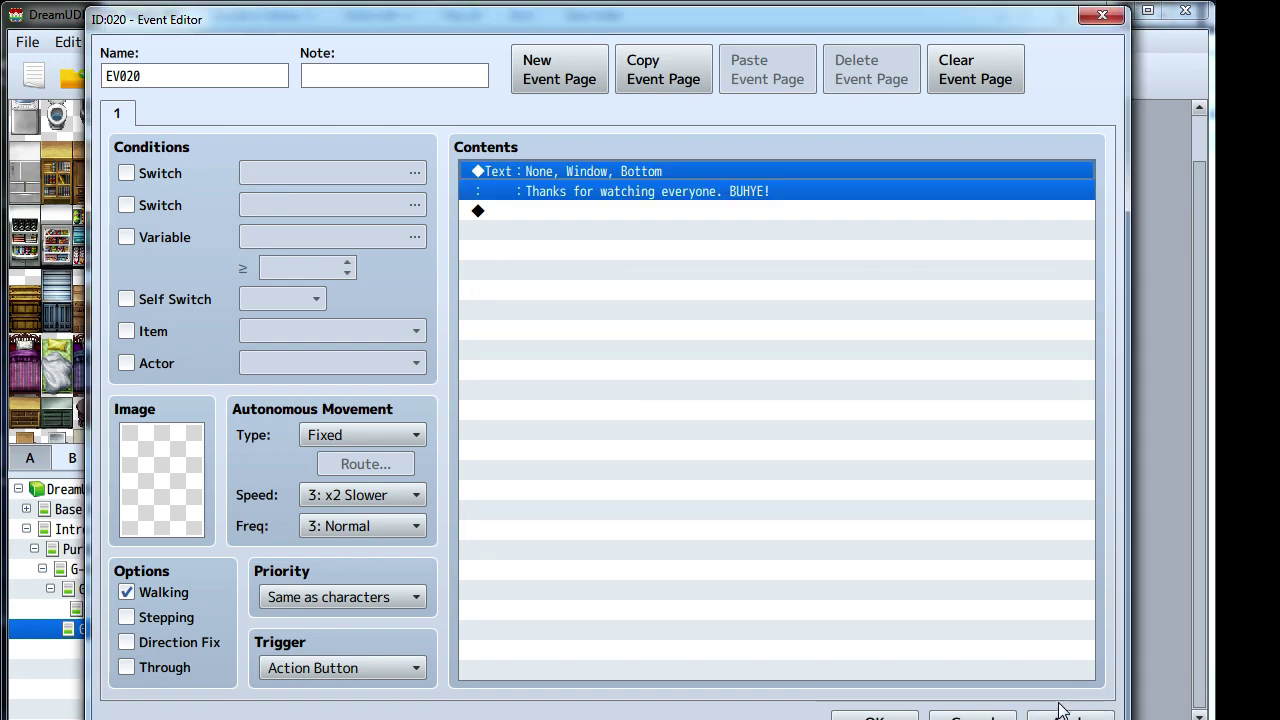
click(890, 716)
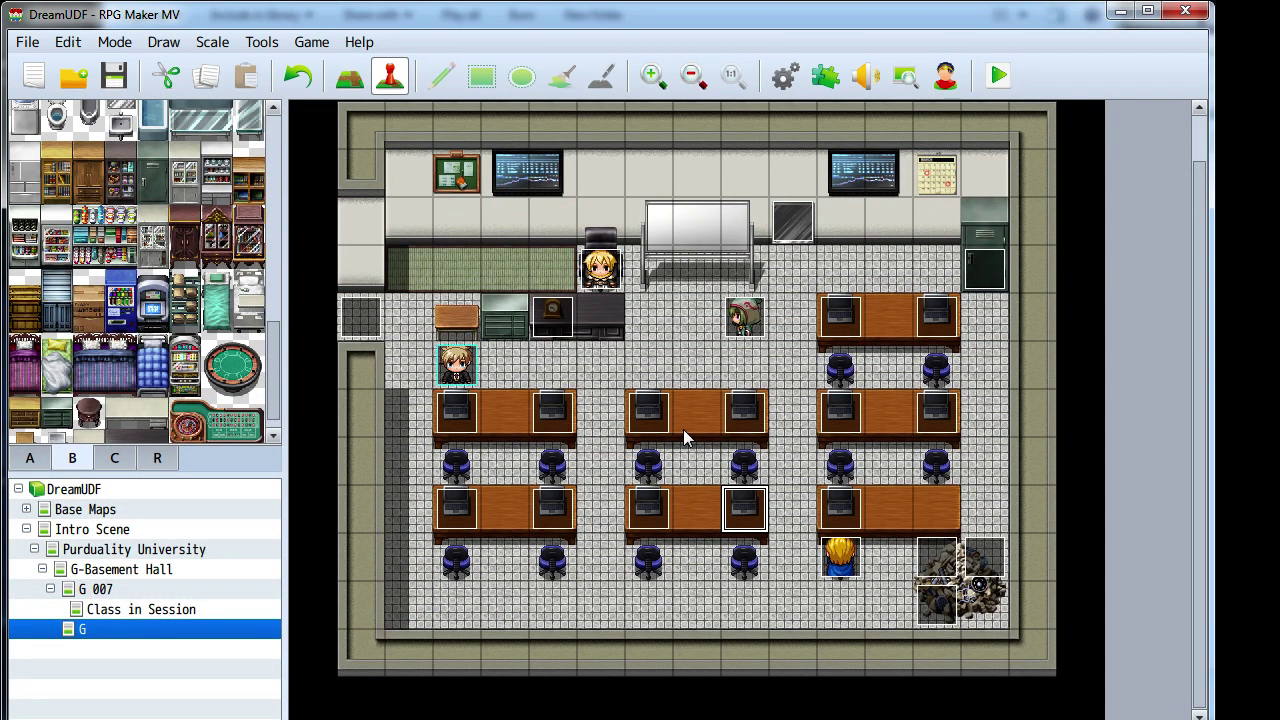
- Review the messages in the computer events on the middle and right-hand lab desks without changing them
double_click(931, 421)
click(970, 716)
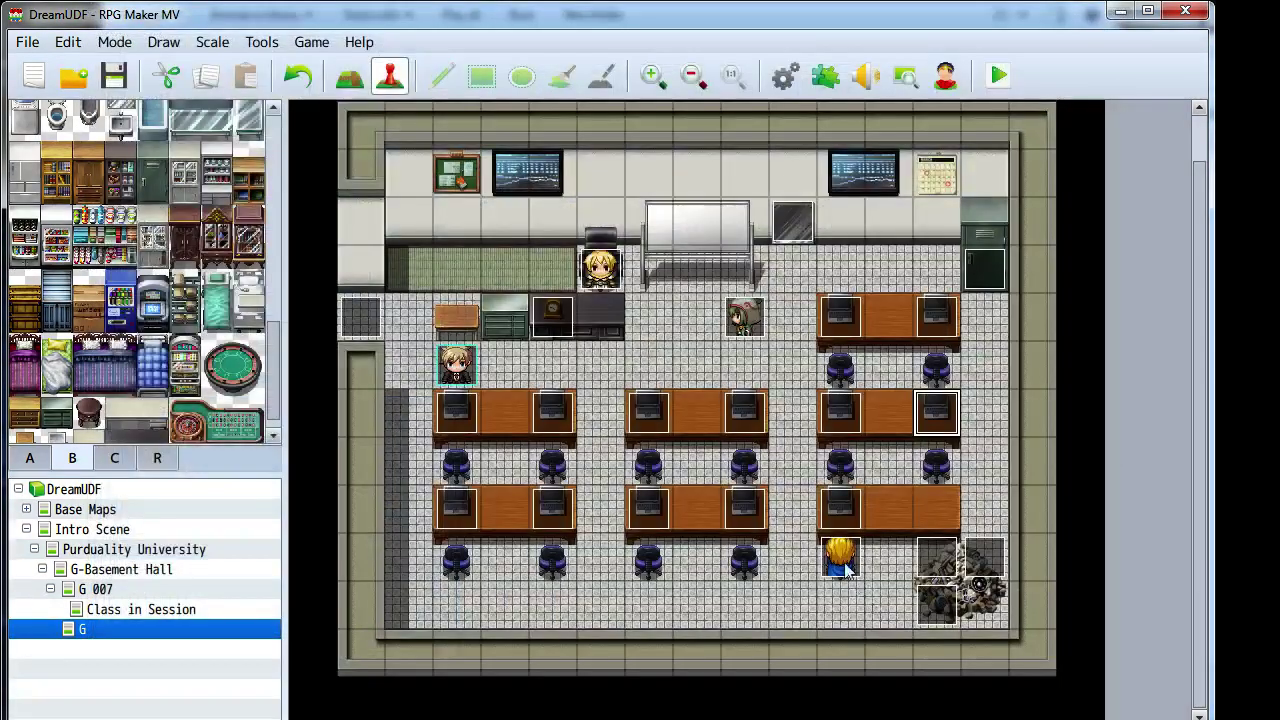
double_click(657, 515)
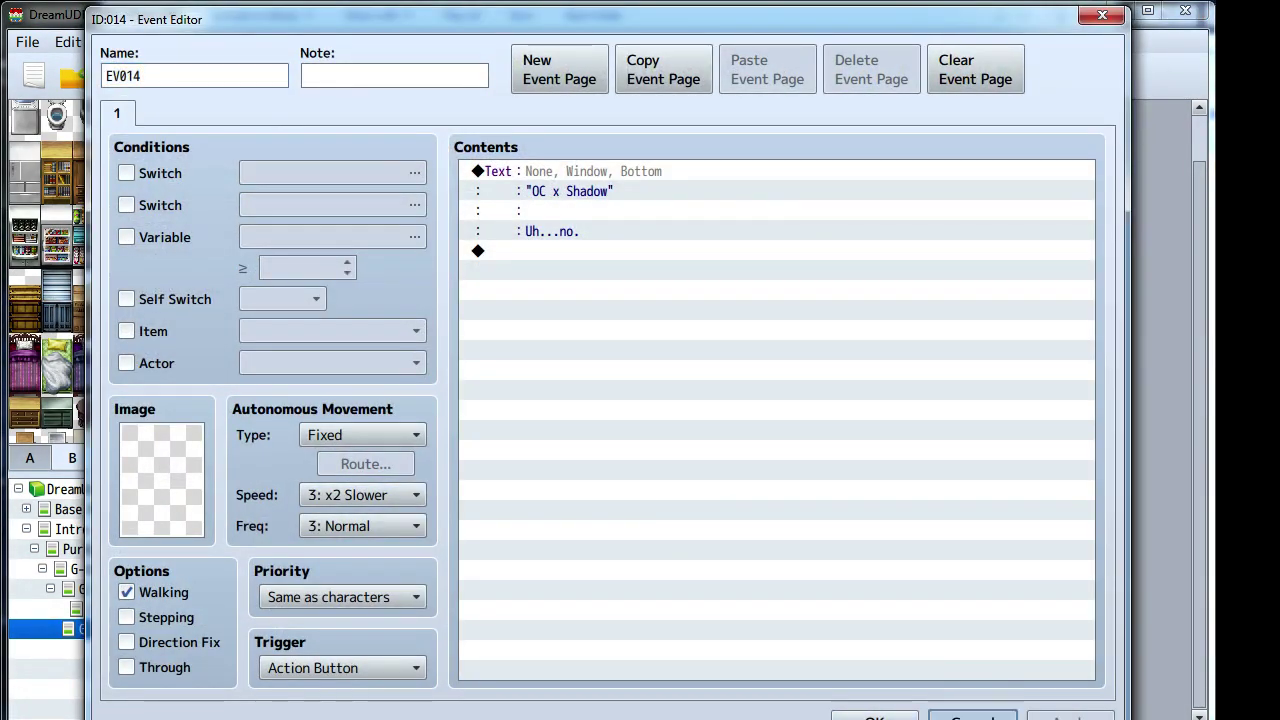
key(Escape)
double_click(745, 507)
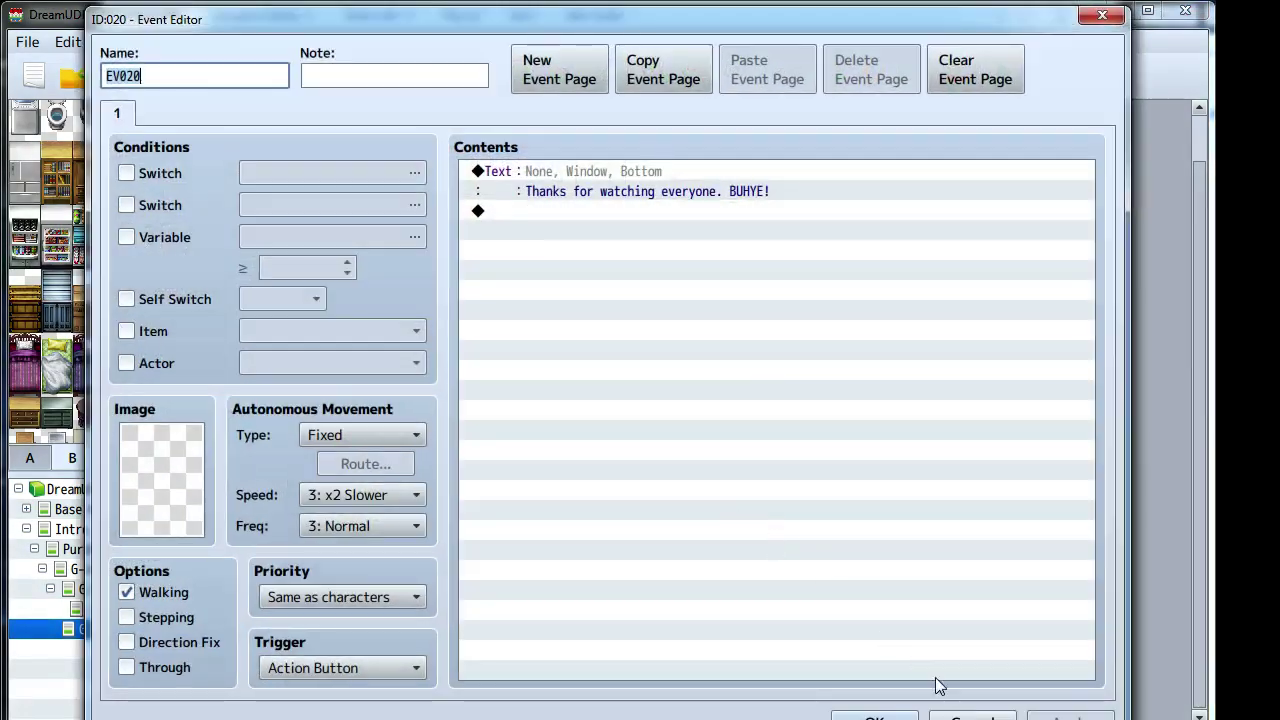
click(970, 712)
double_click(836, 508)
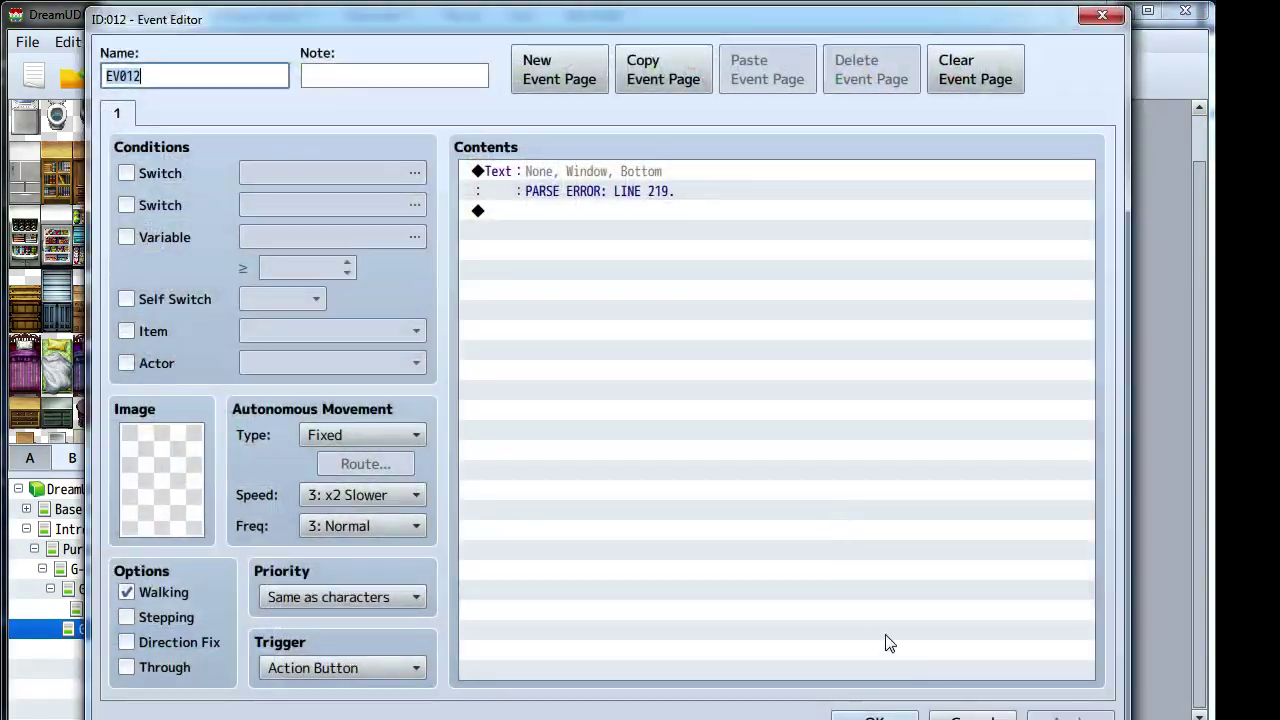
click(980, 716)
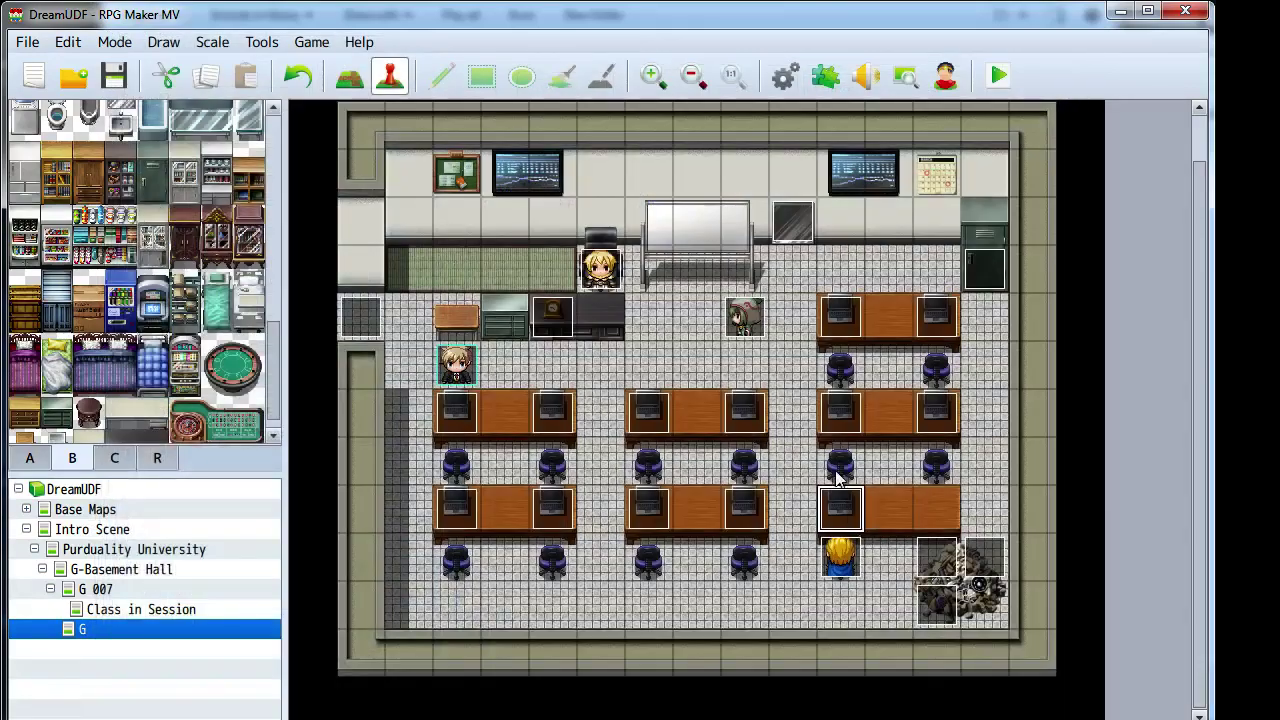
double_click(836, 418)
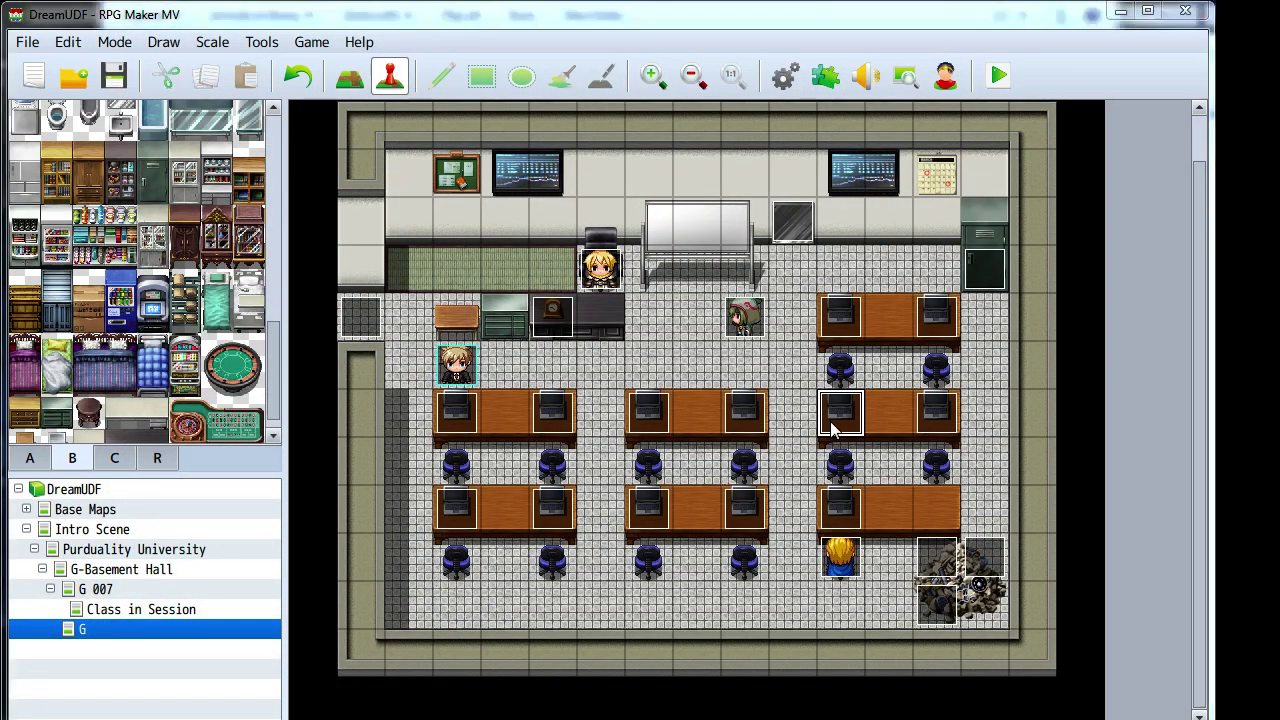
key(Escape)
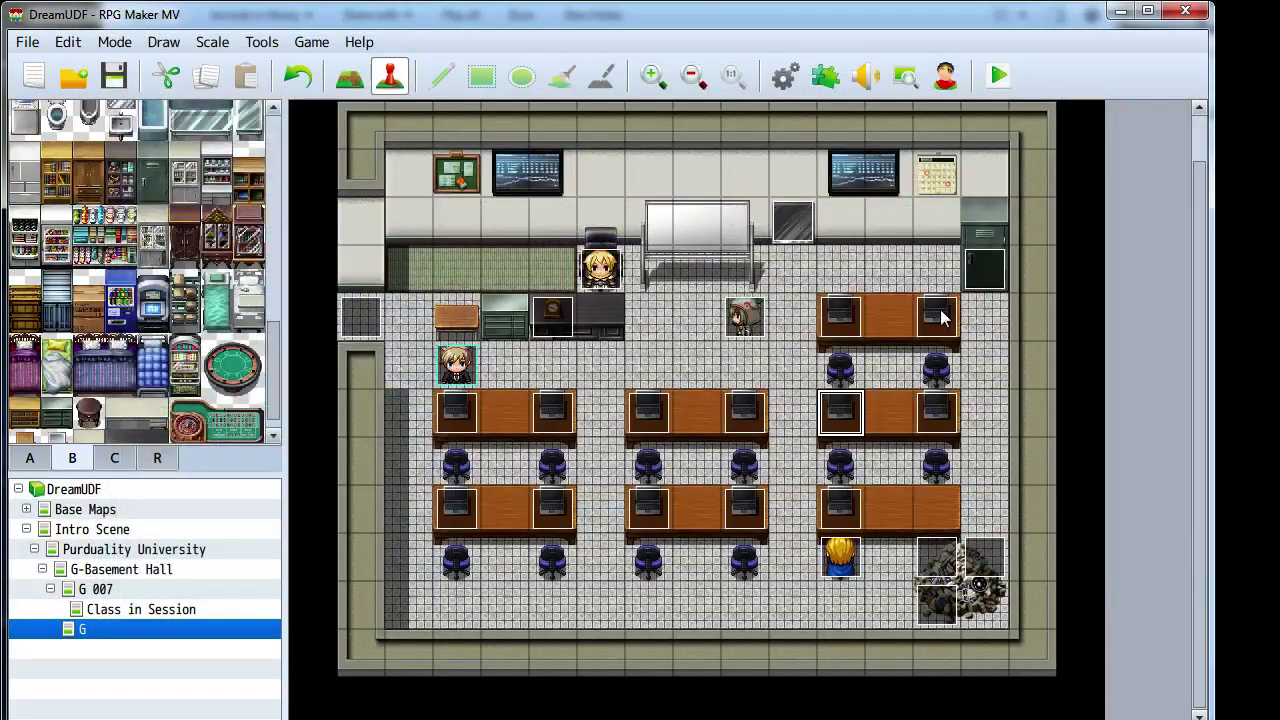
double_click(940, 309)
key(Escape)
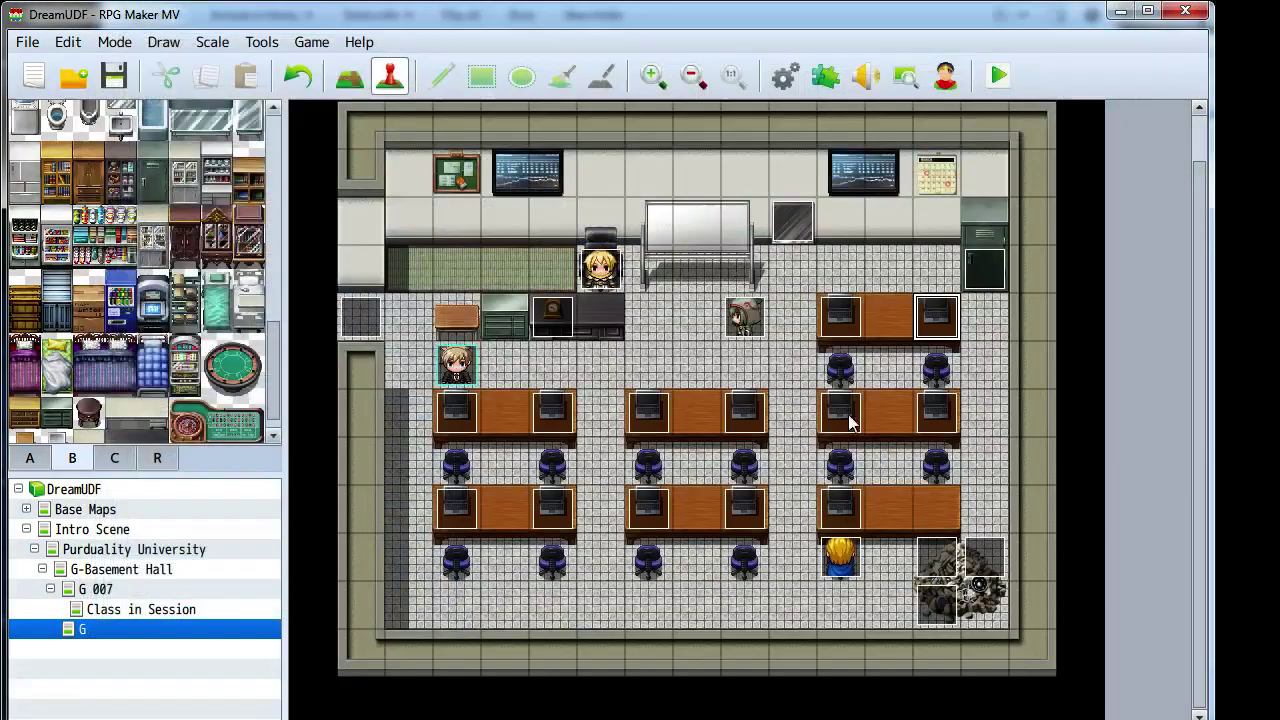
double_click(848, 545)
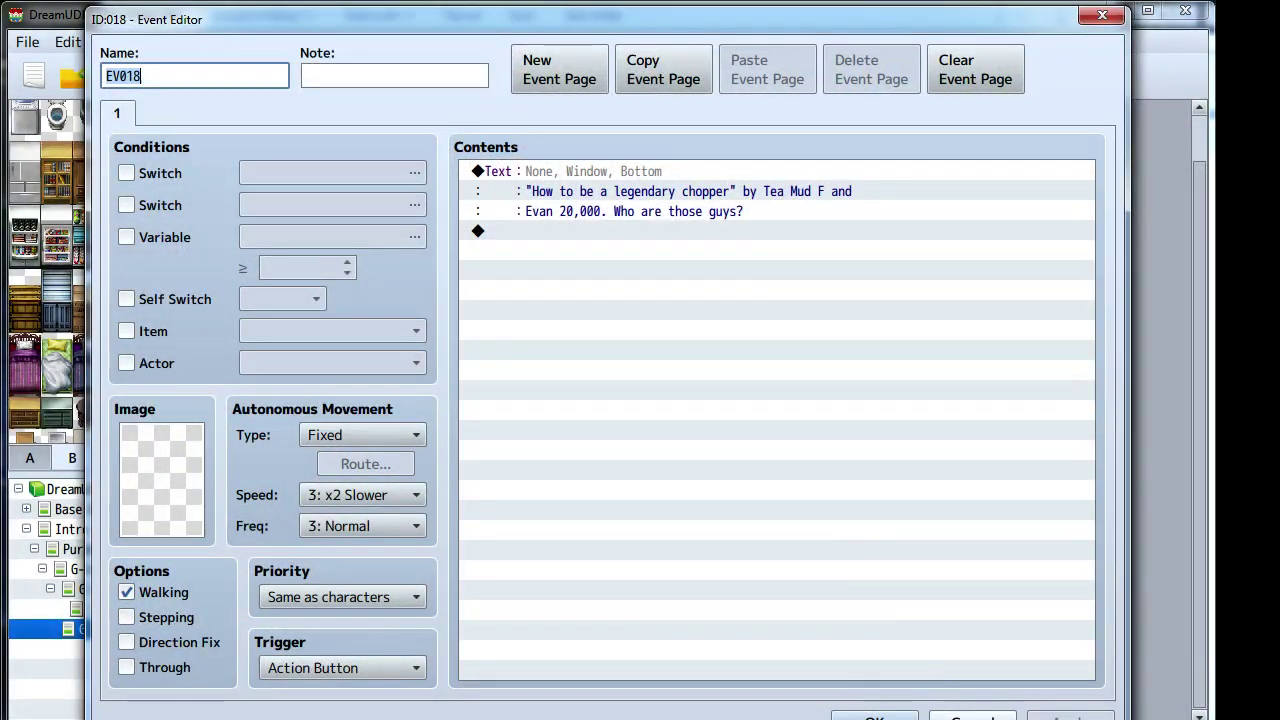
key(Escape)
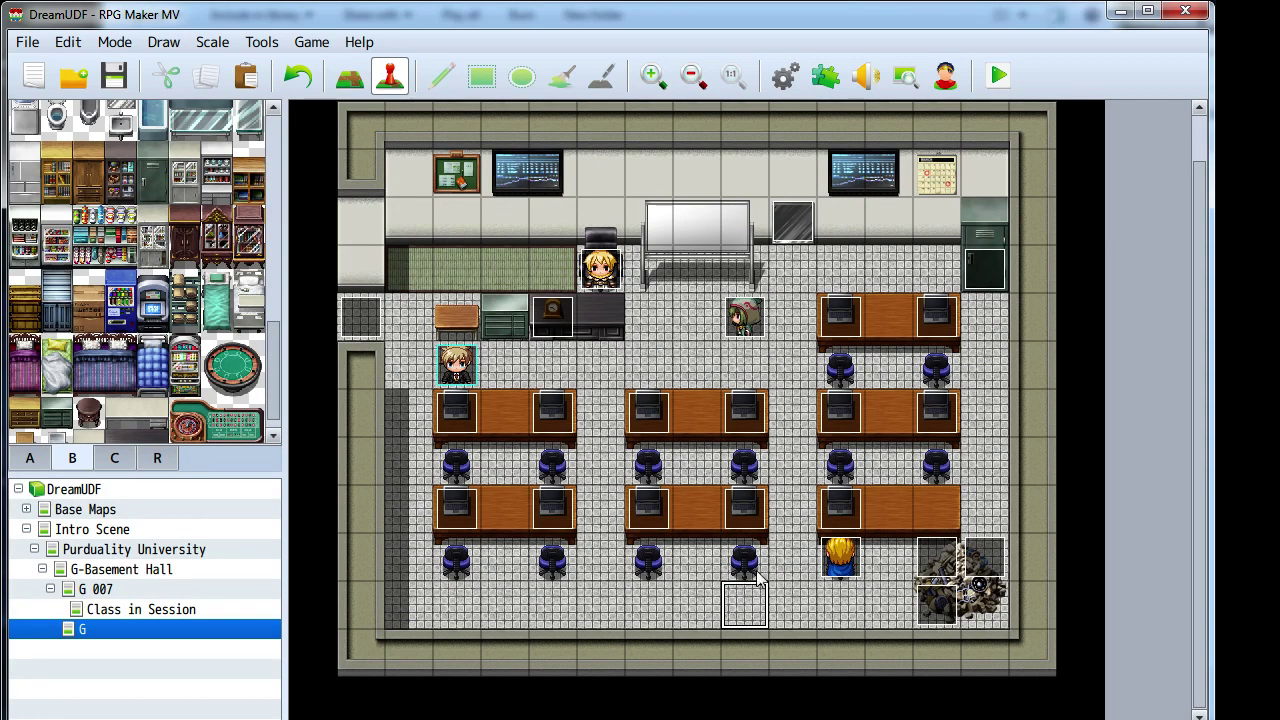
- Open the blond student's event and look through the event commands for one to add to its empty contents
double_click(840, 558)
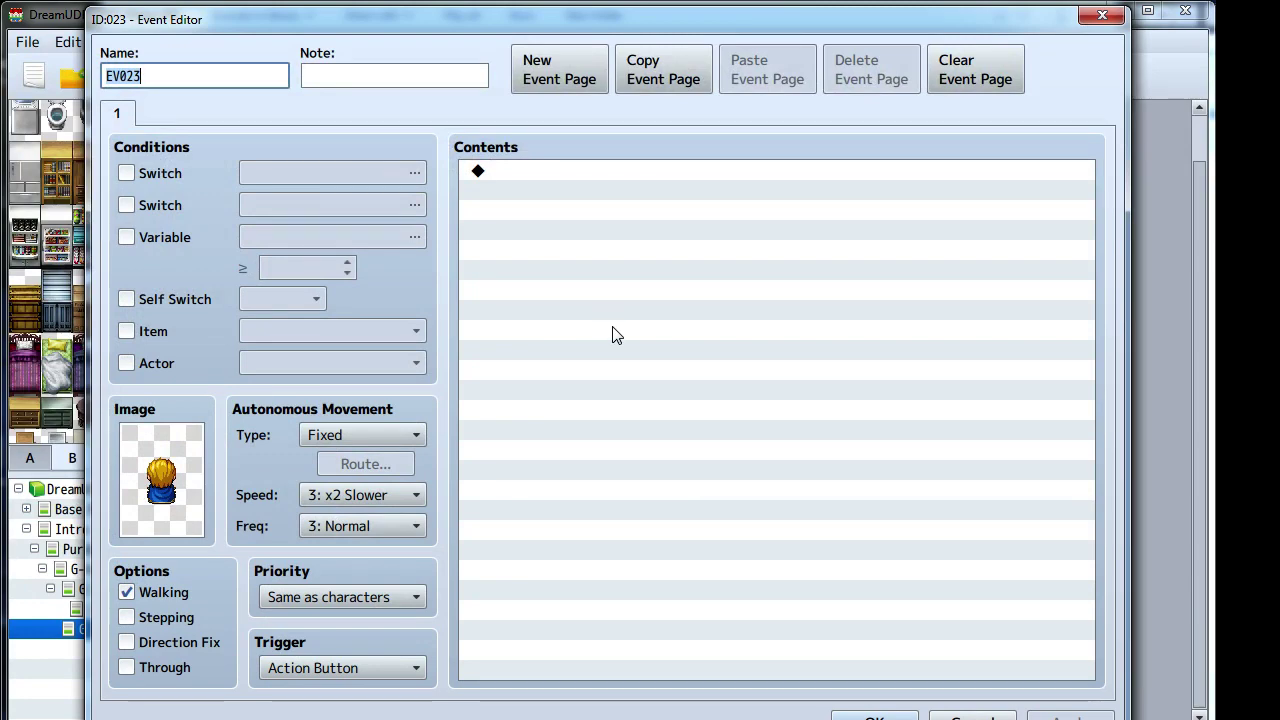
double_click(615, 335)
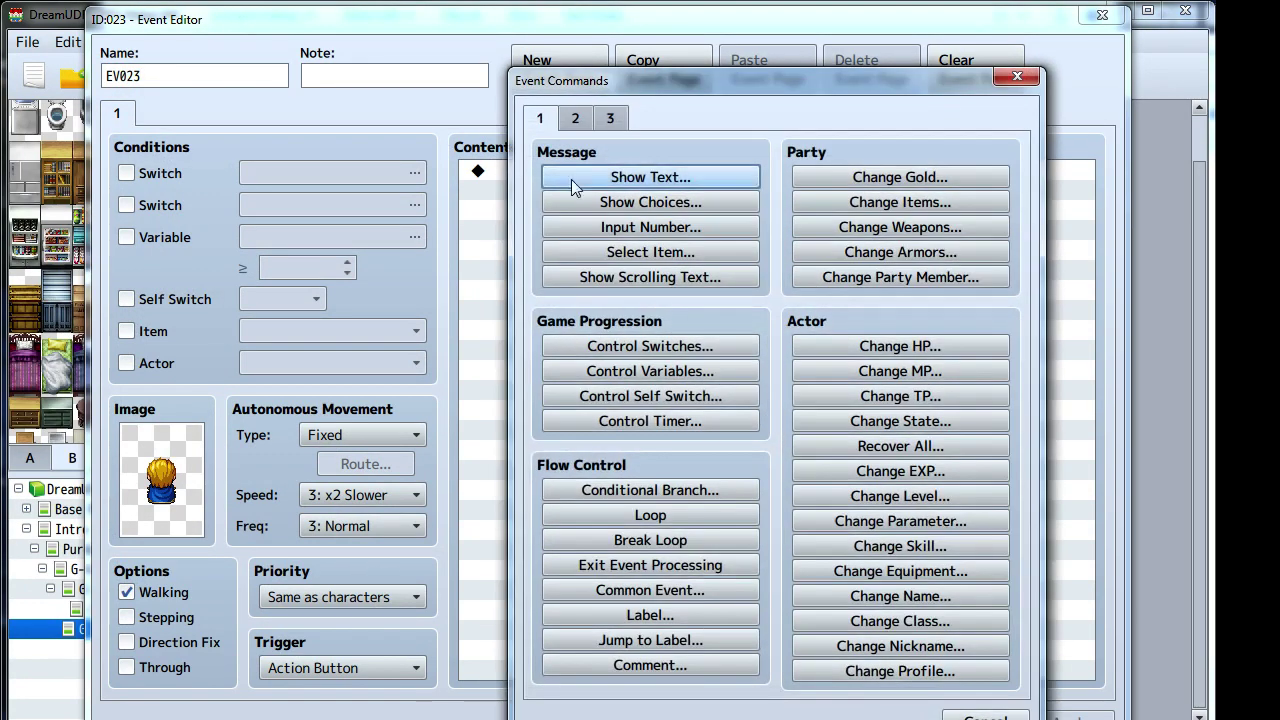
click(577, 178)
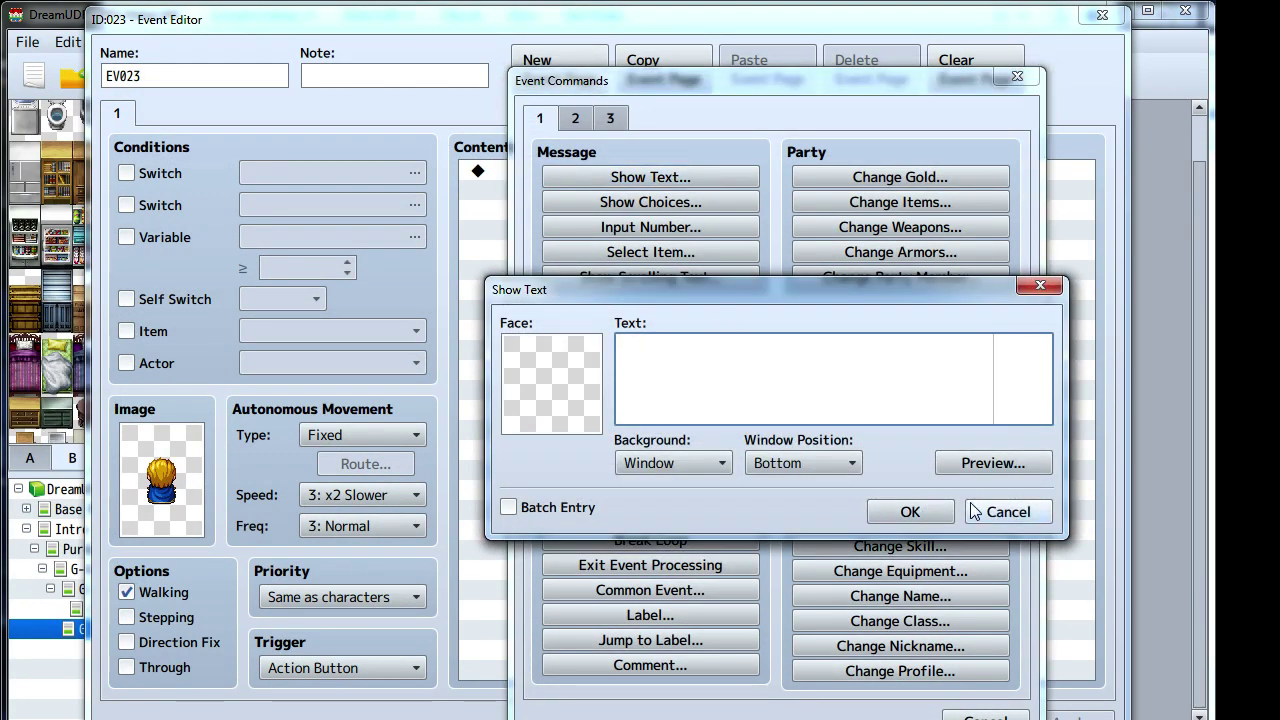
click(990, 508)
click(576, 118)
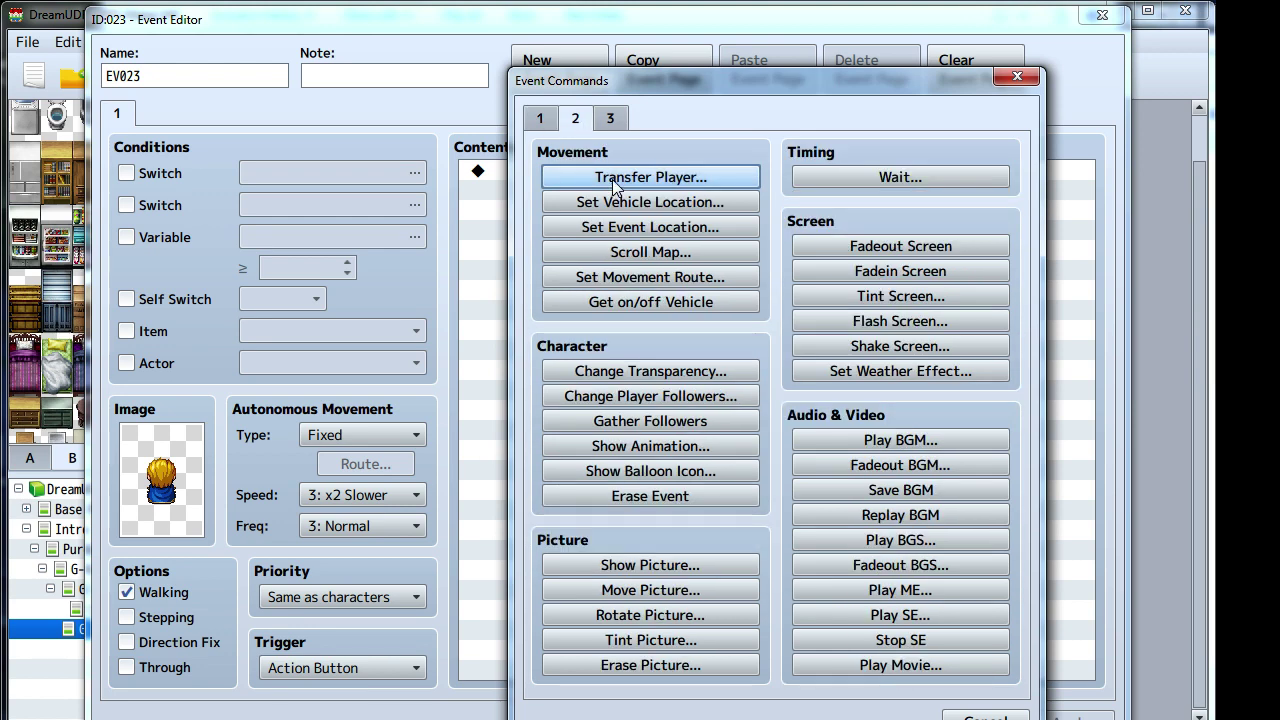
click(543, 120)
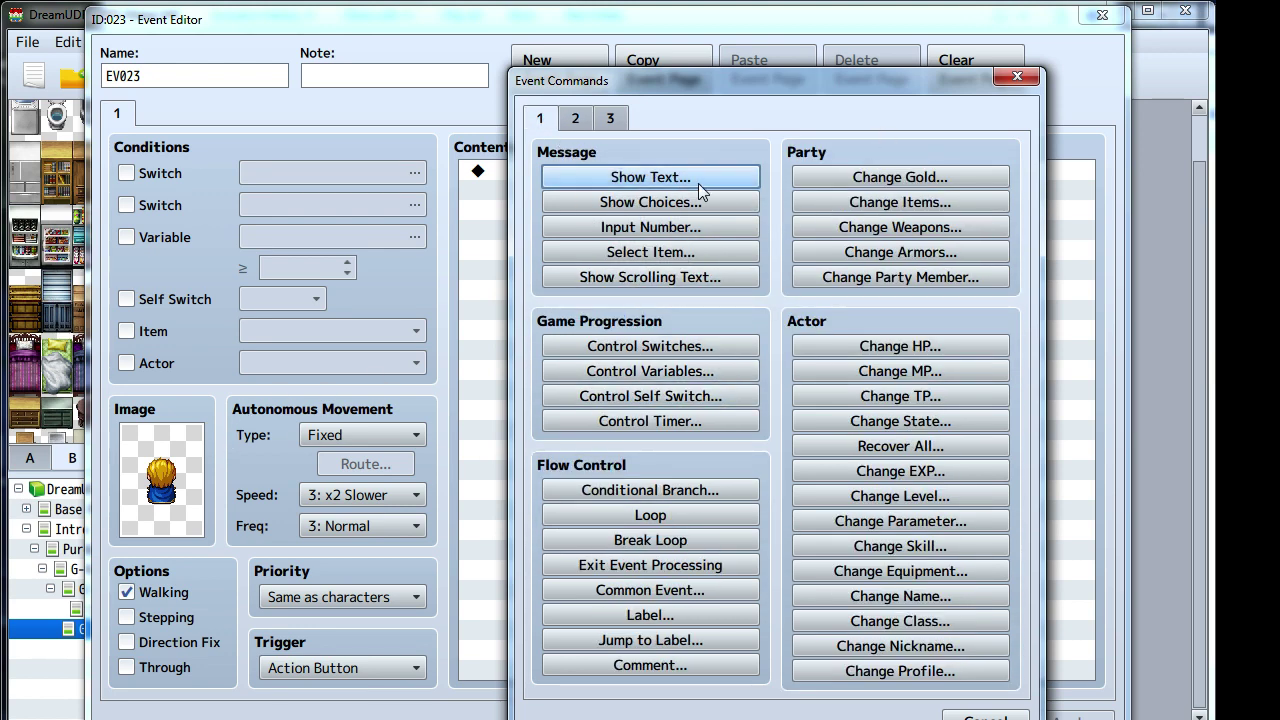
- Add a Show Text command to the blond character's event, using the blond, blue-caped face from Actor1
click(668, 177)
double_click(572, 405)
click(518, 241)
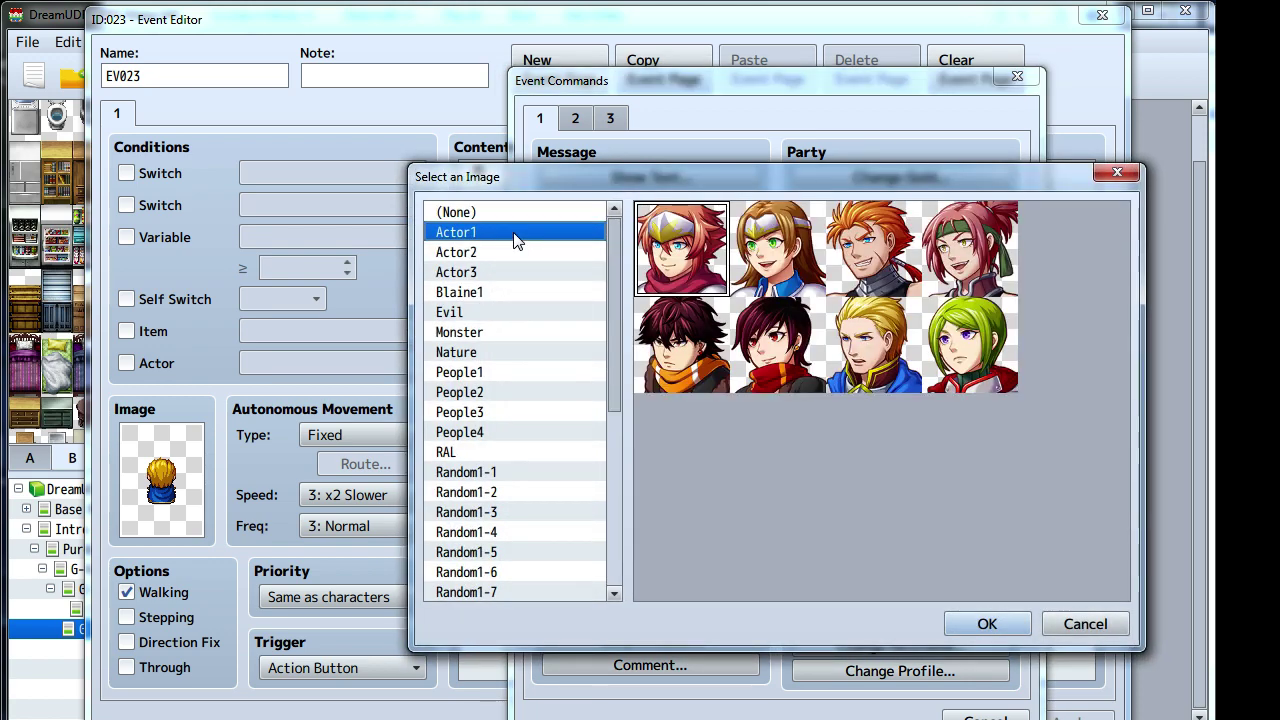
click(835, 336)
click(955, 624)
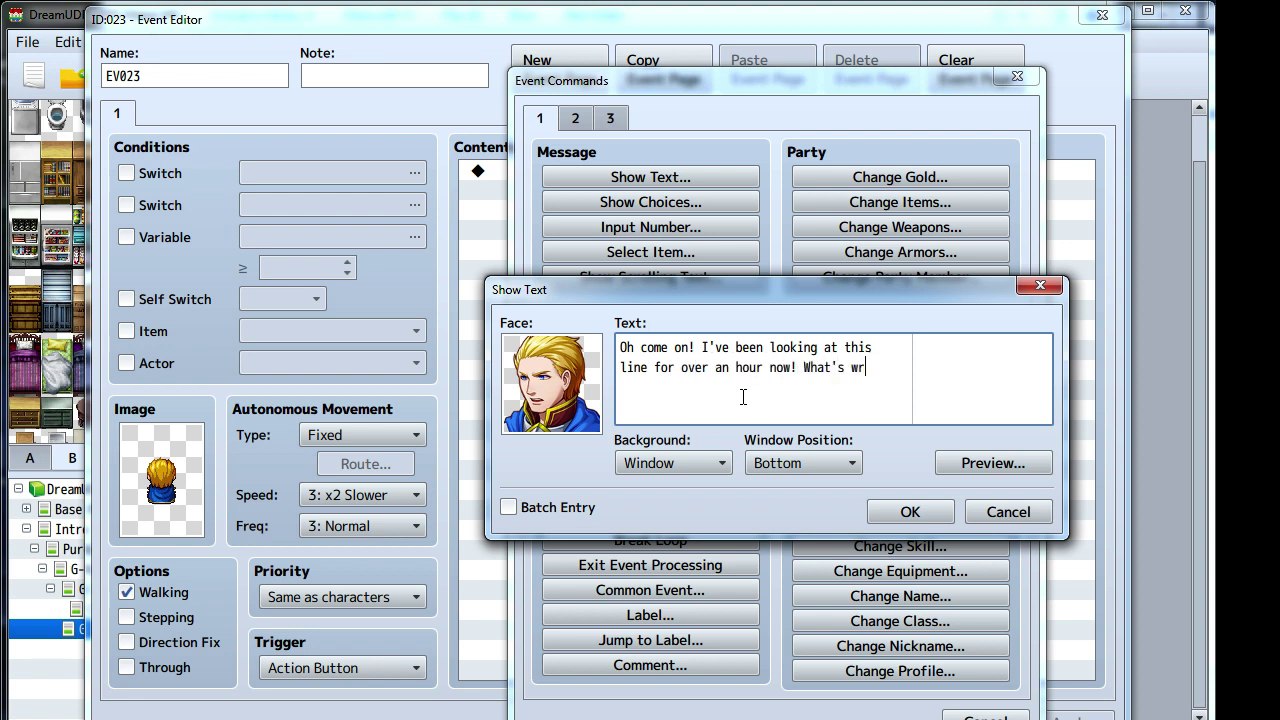
- Enter the message "Oh come on! I've been looking at this line for over an hour now! What's wrong with it!?" and save the event
text(ong)
key(Return)
text(with it!?)
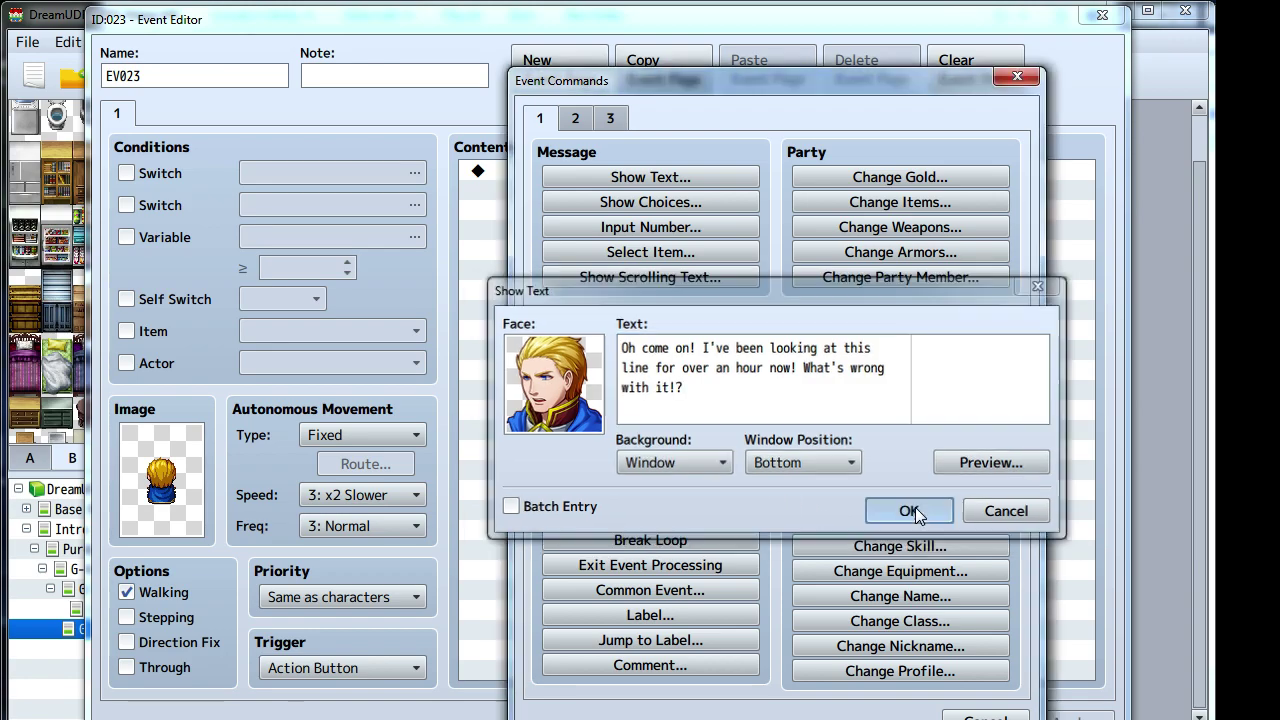
click(909, 511)
click(878, 716)
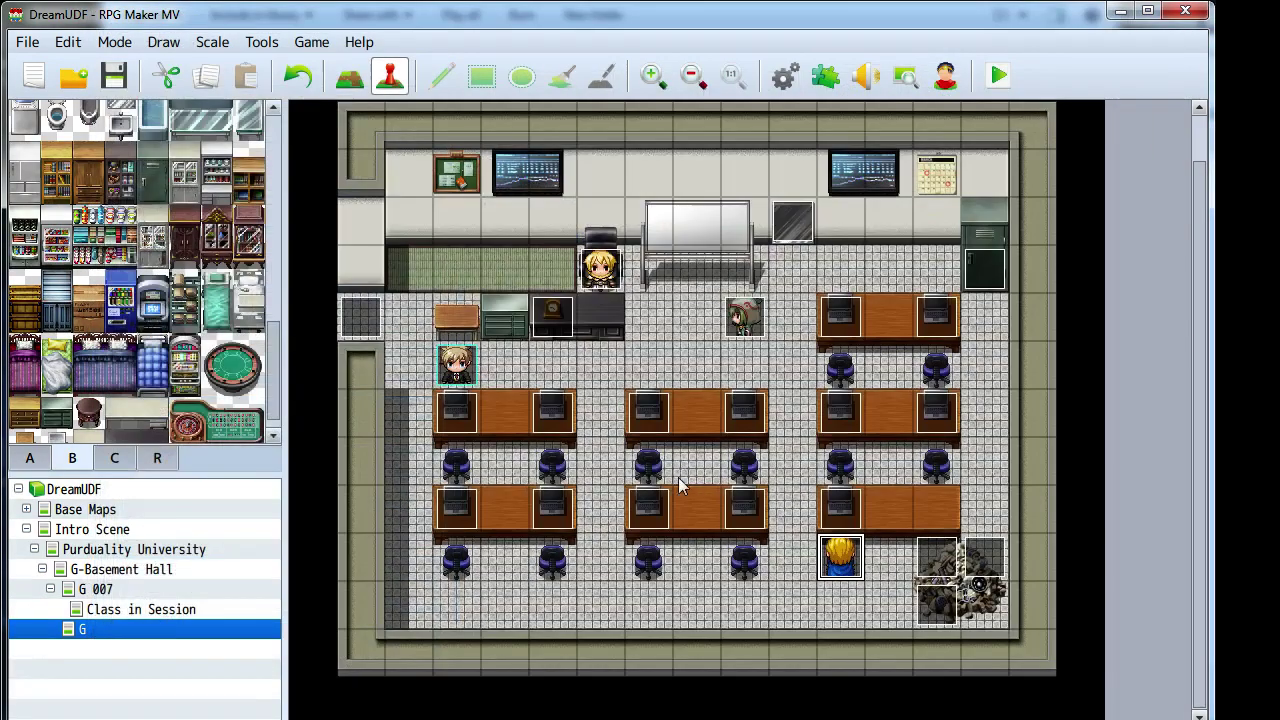
- Paste a copy of the event beside the dark green locker below the calendar, with the front-facing orange-haired Actor1 sprite as its image
click(937, 270)
key(ctrl+v)
double_click(940, 283)
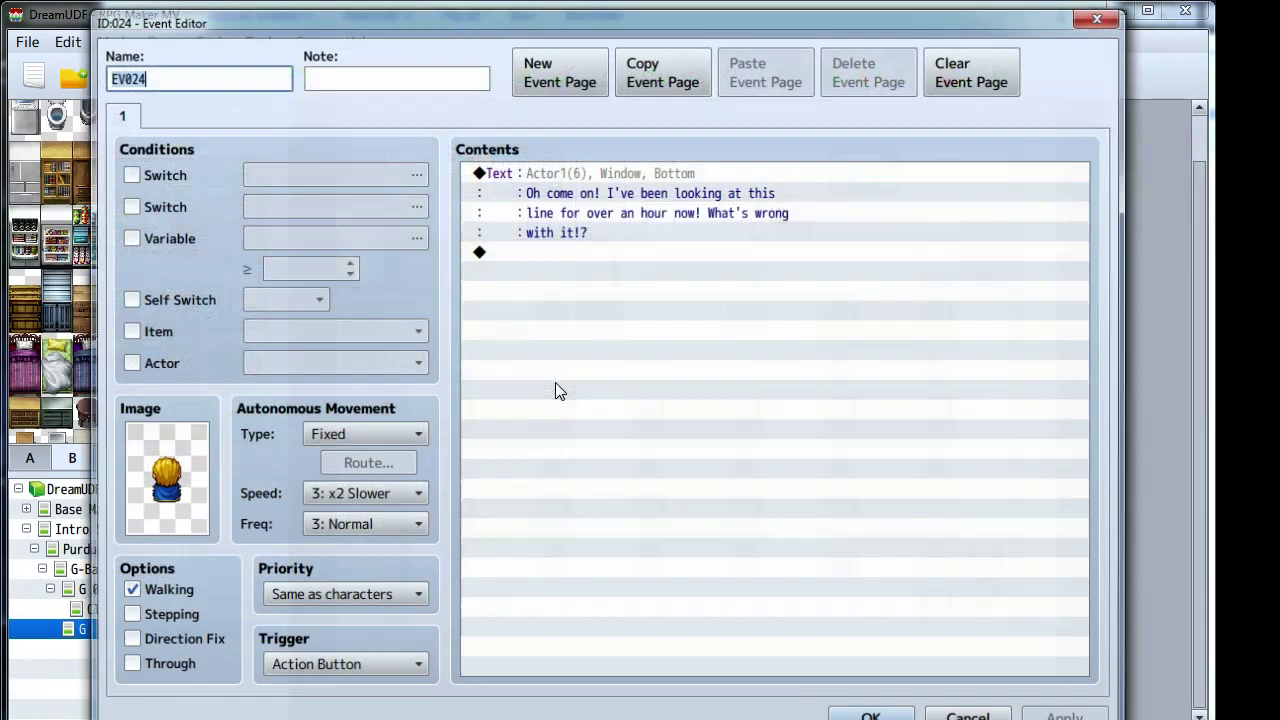
double_click(161, 480)
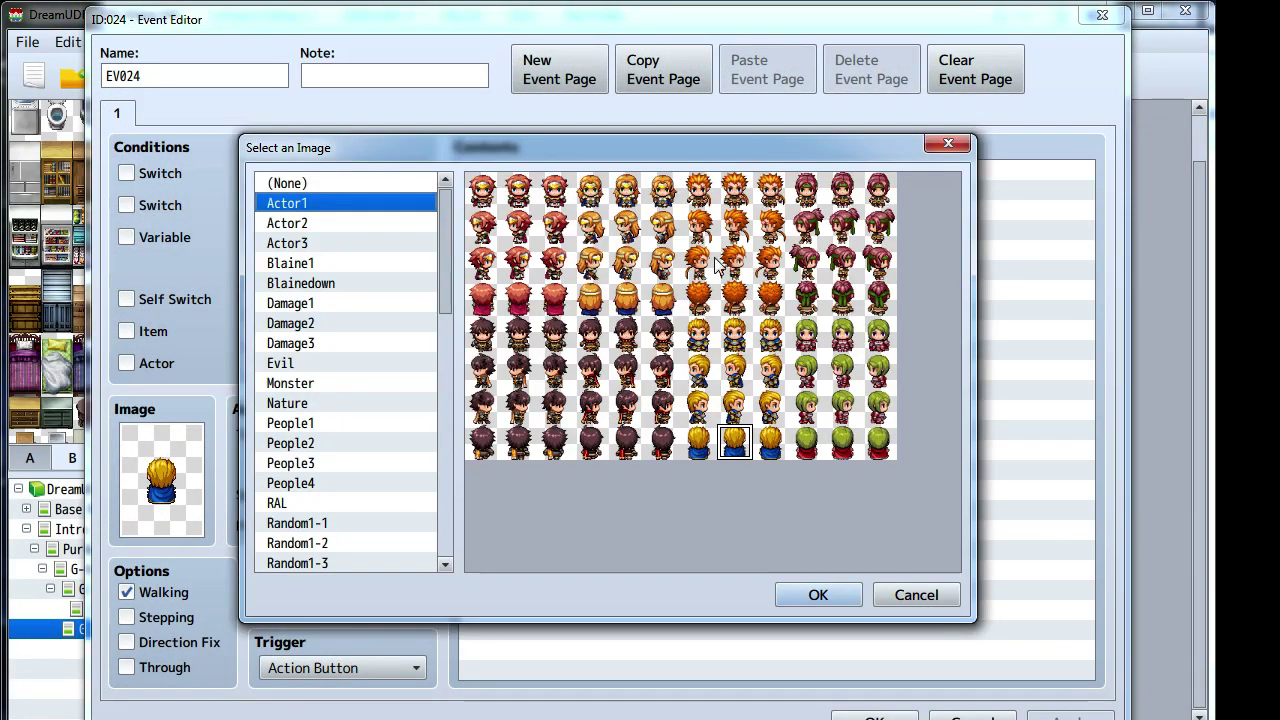
click(733, 190)
click(845, 595)
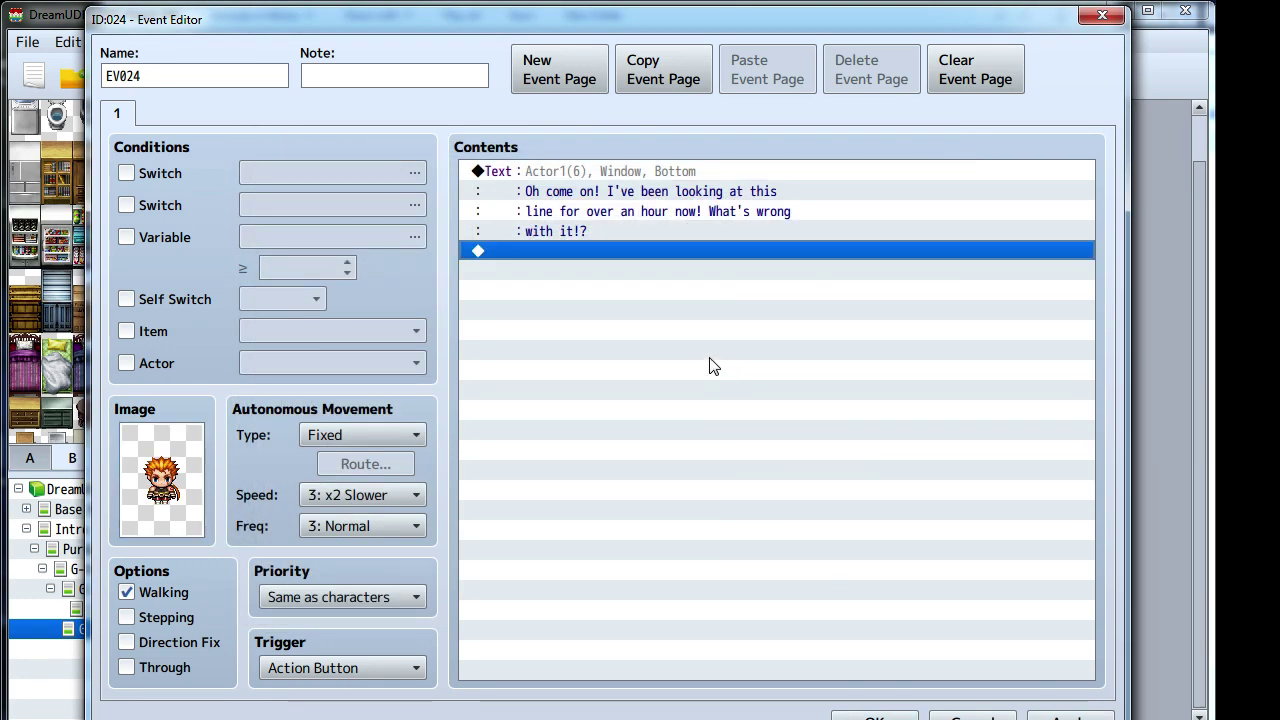
- Replace the copied message's text with "Heh..." and set its face to the orange-haired Actor1 portrait
right_click(561, 185)
click(577, 208)
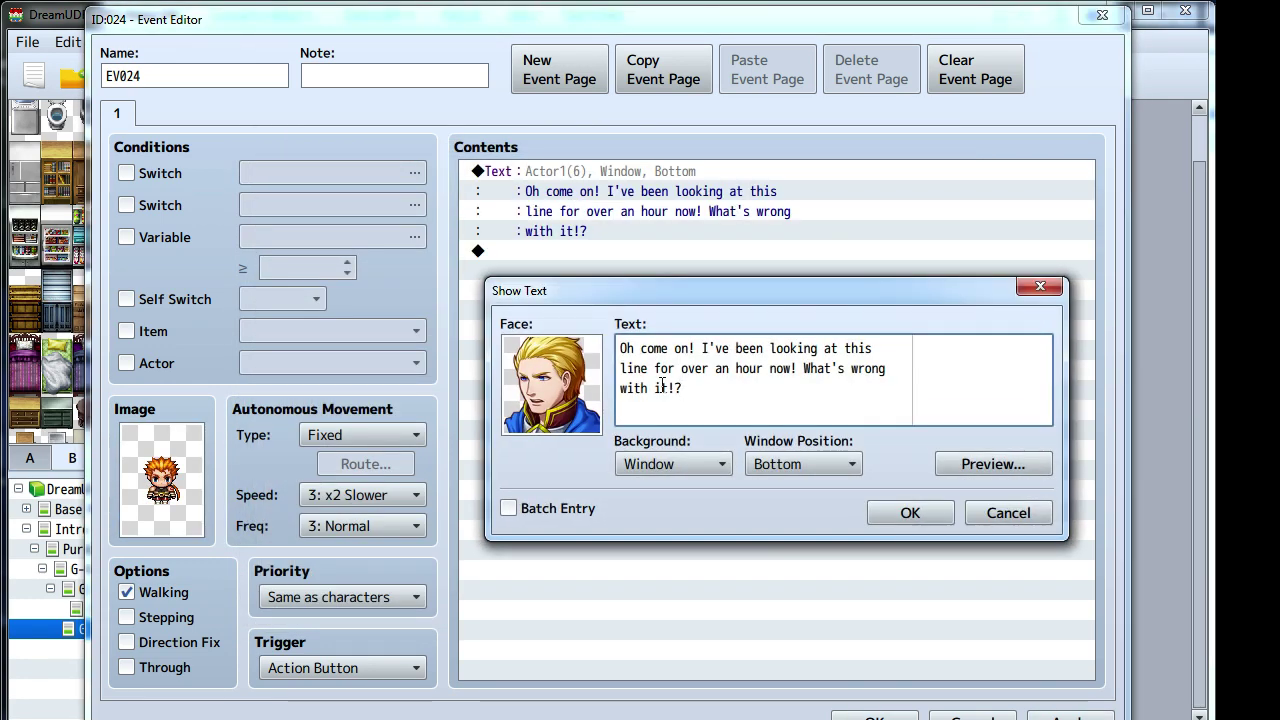
drag(718, 390, 607, 352)
text(Heh...)
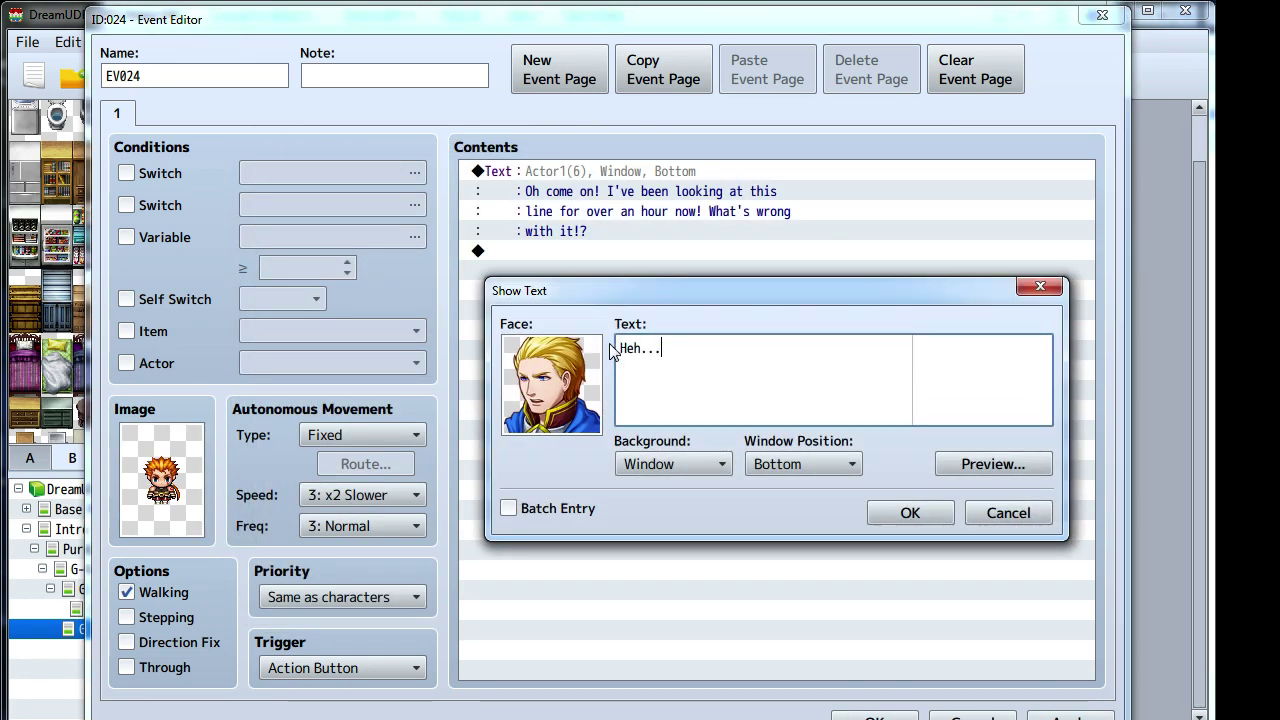
double_click(590, 370)
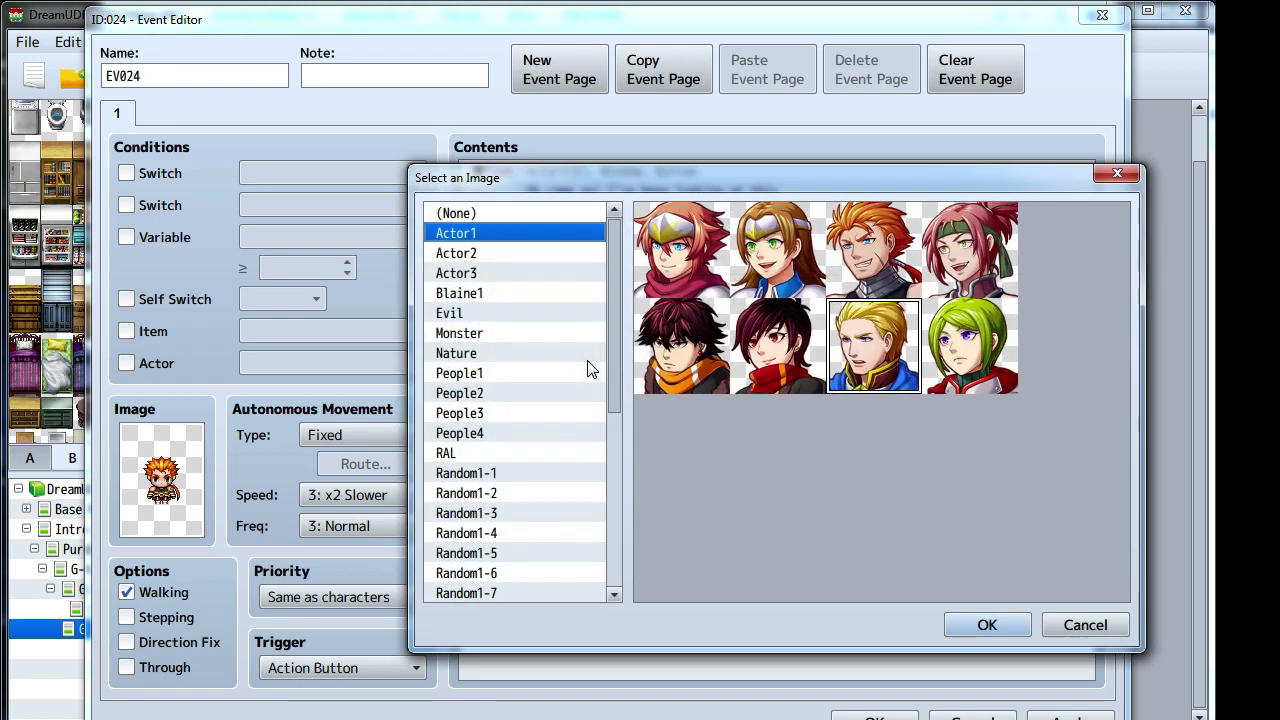
click(868, 268)
click(1008, 630)
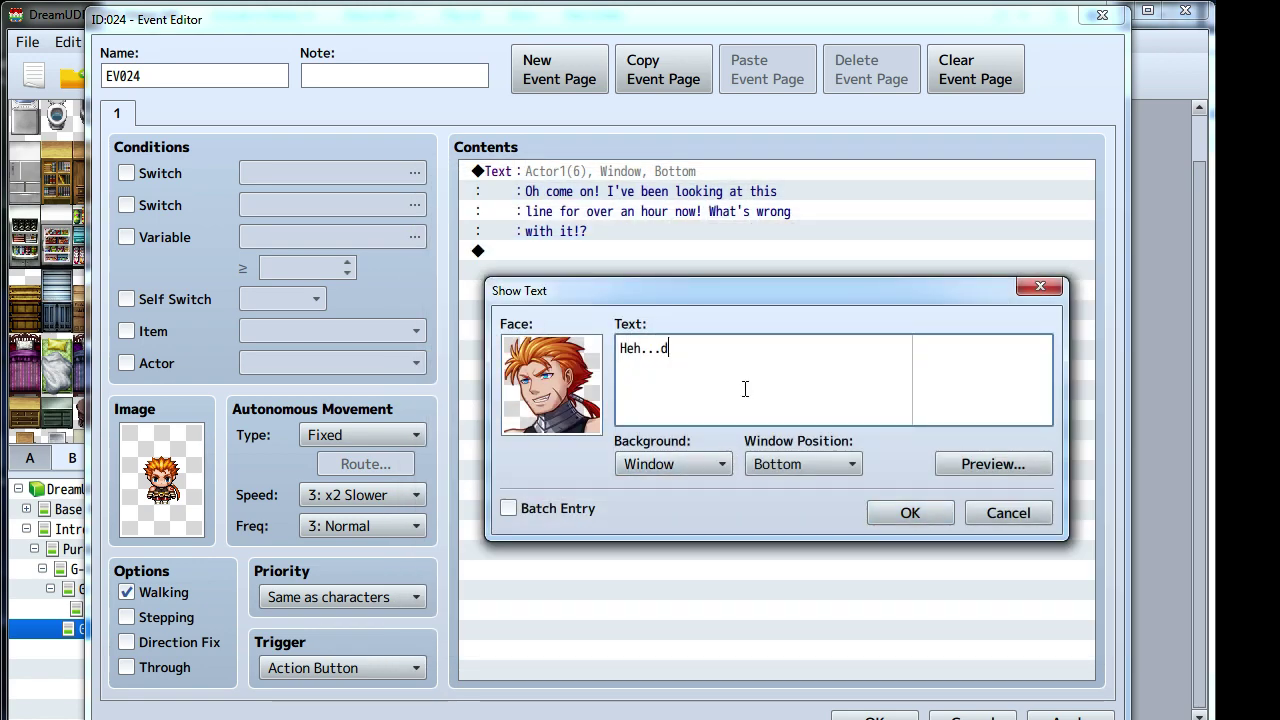
- Continue the message with "don't tell my friend over there, but I replaced a semicolon in his code with"
text(eh...don't f)
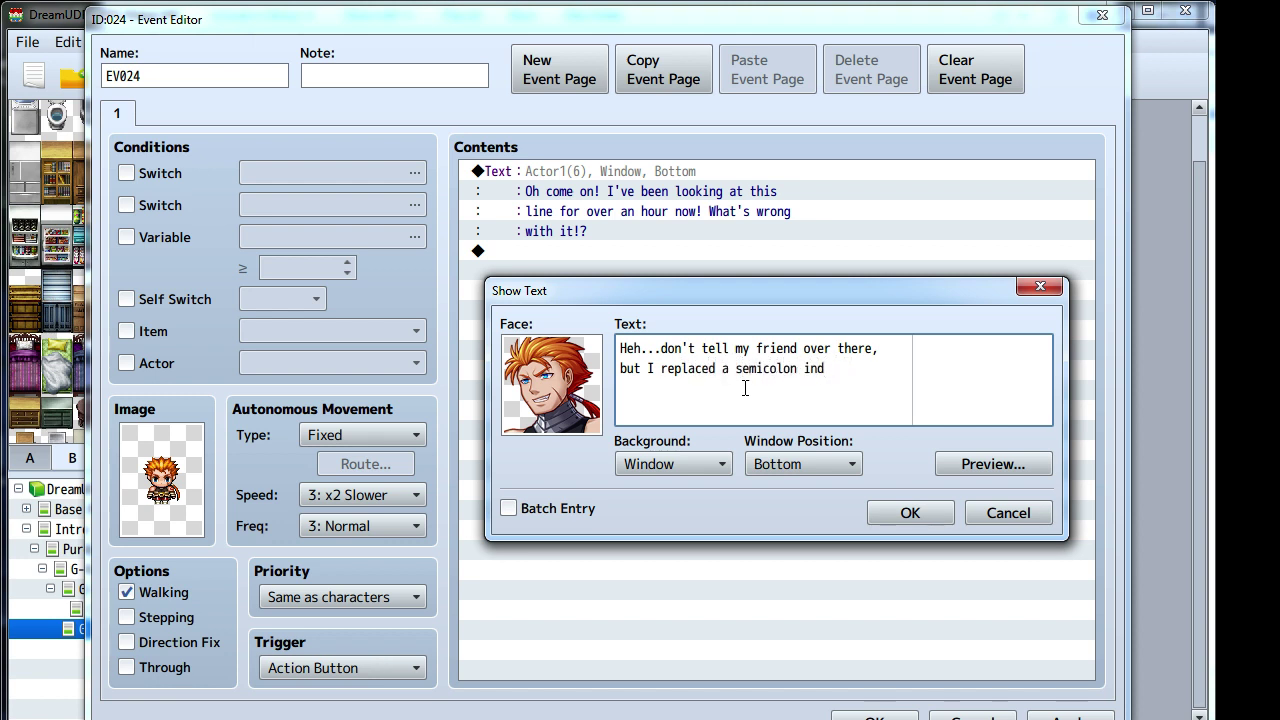
key(BackSpace)
text(his code with)
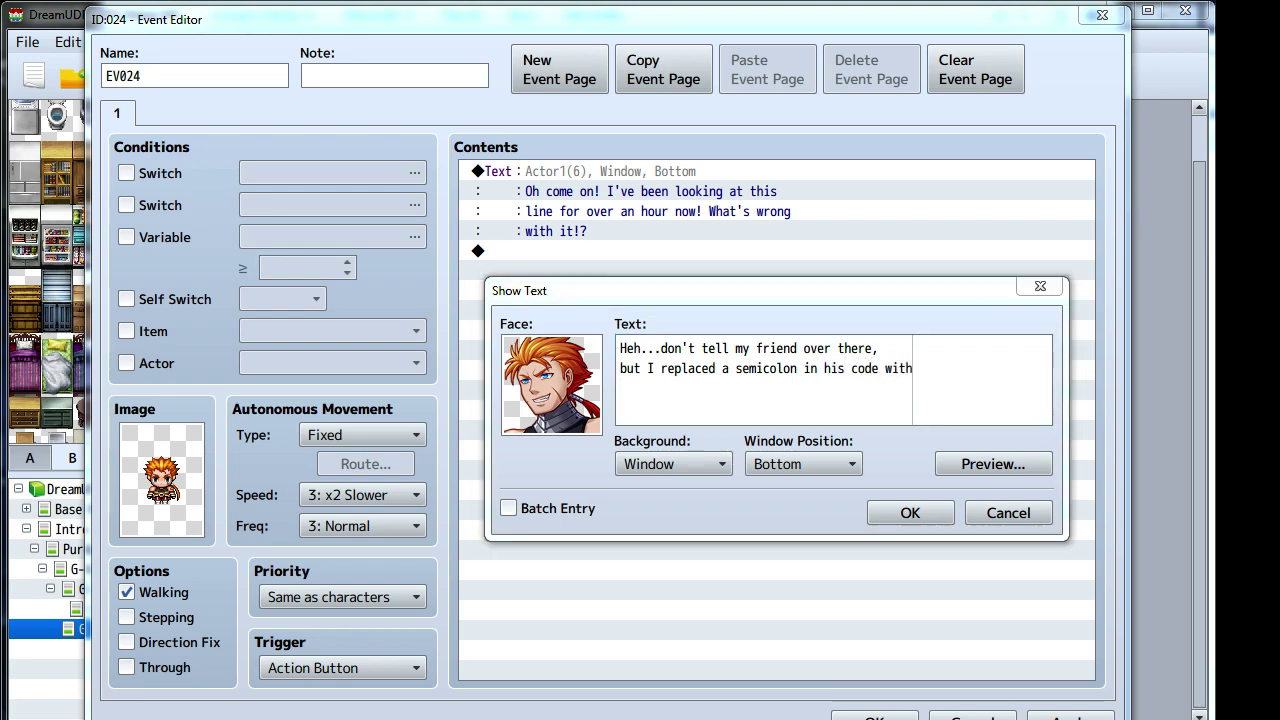
- Switch to the web browser and look through Google Images results for "chinese semicolon" in a new tab
key(alt+Tab)
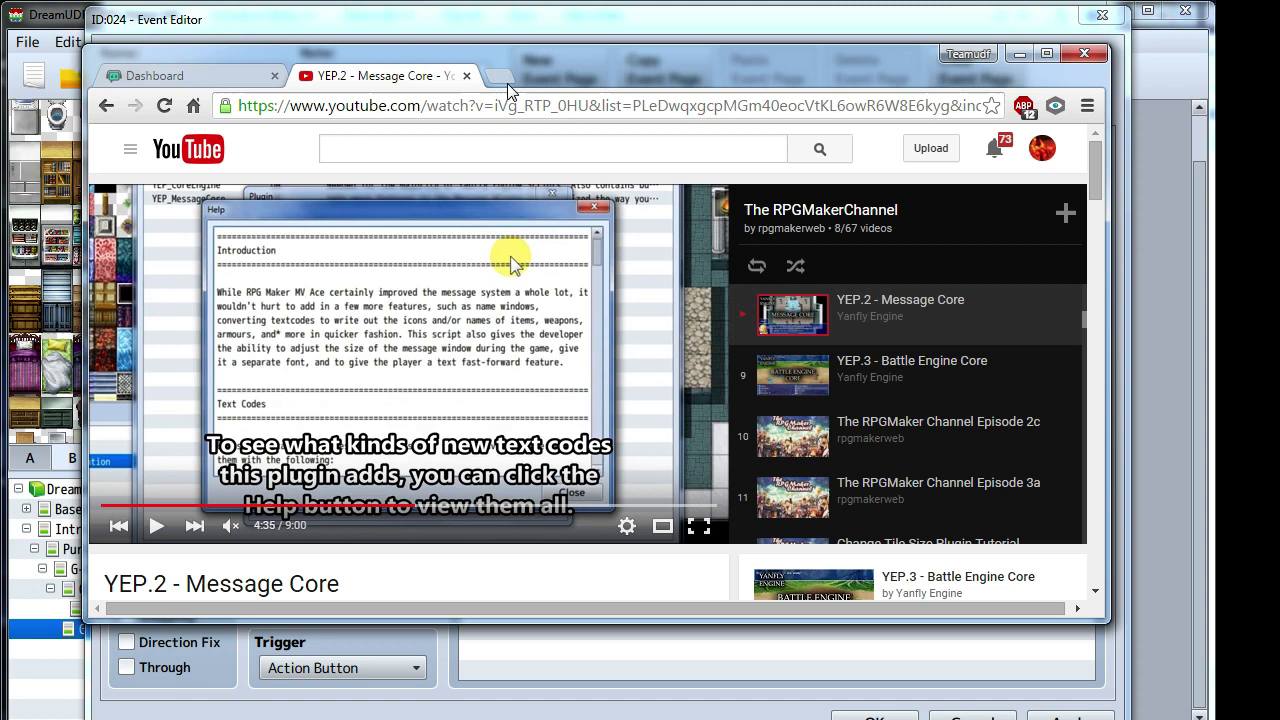
click(500, 78)
text(g)
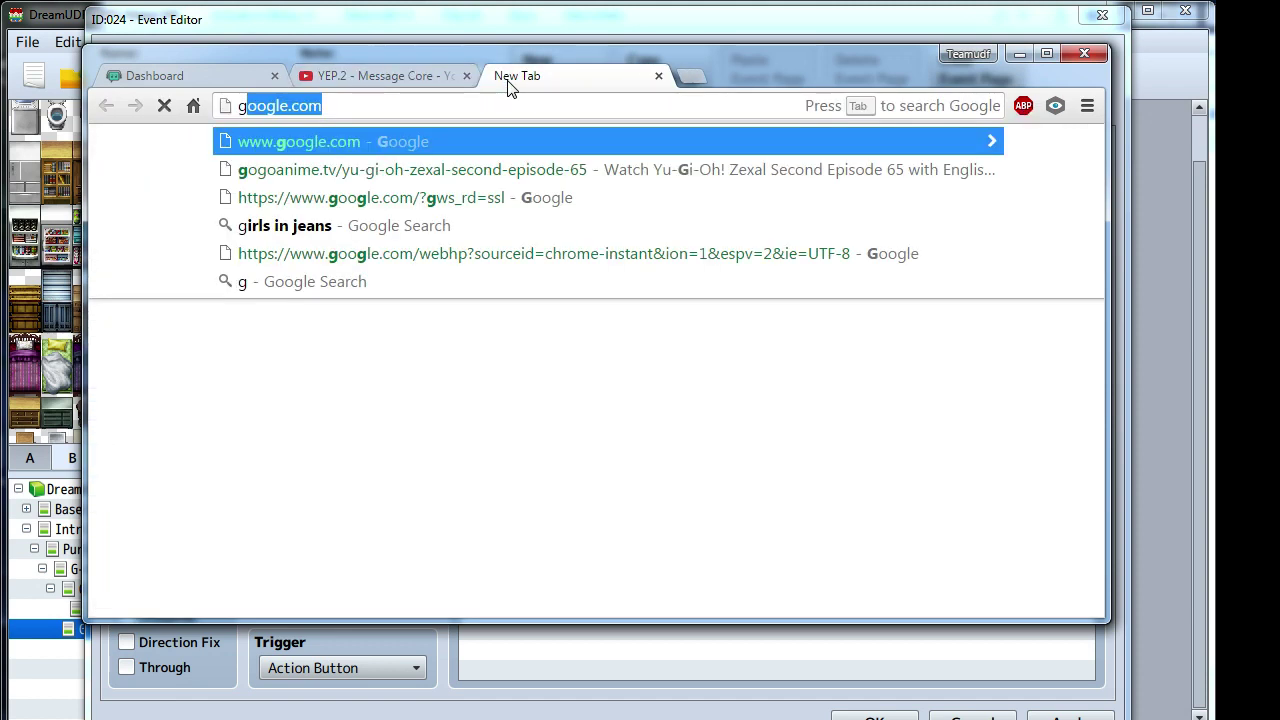
key(Return)
text(chinese )
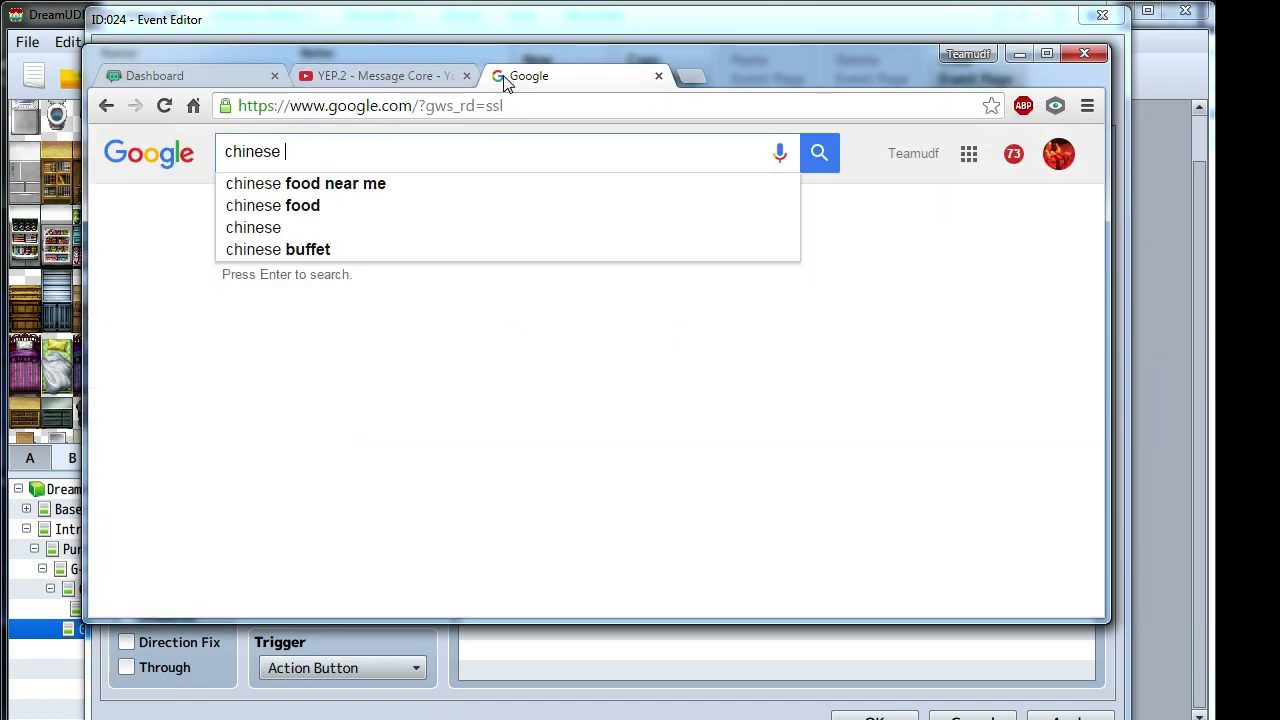
text(semicolon)
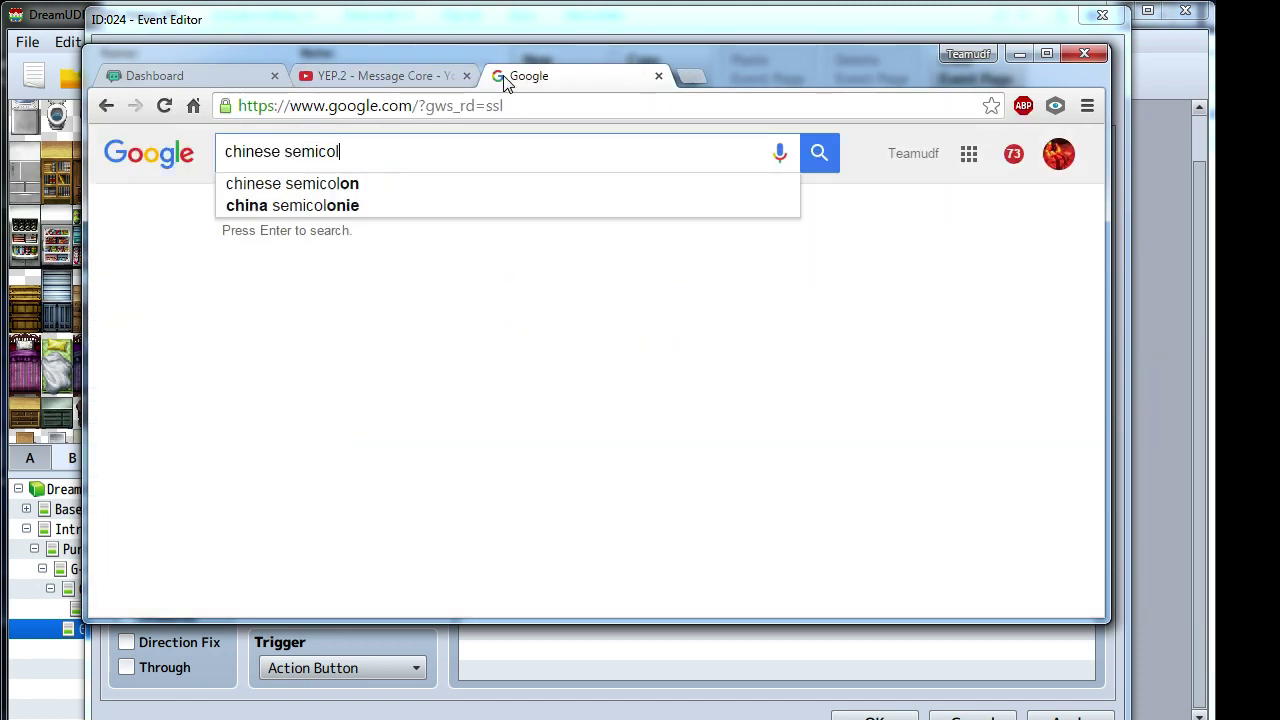
key(Return)
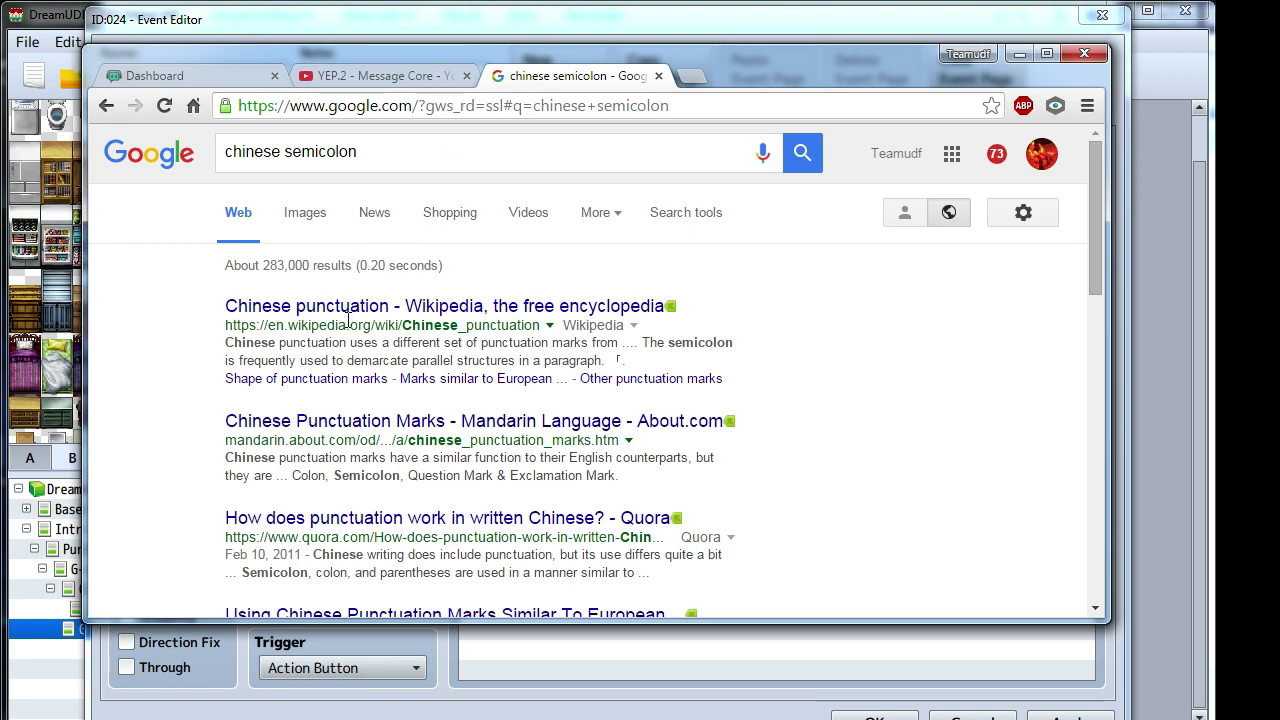
click(300, 215)
scroll(593, 368, down, 5)
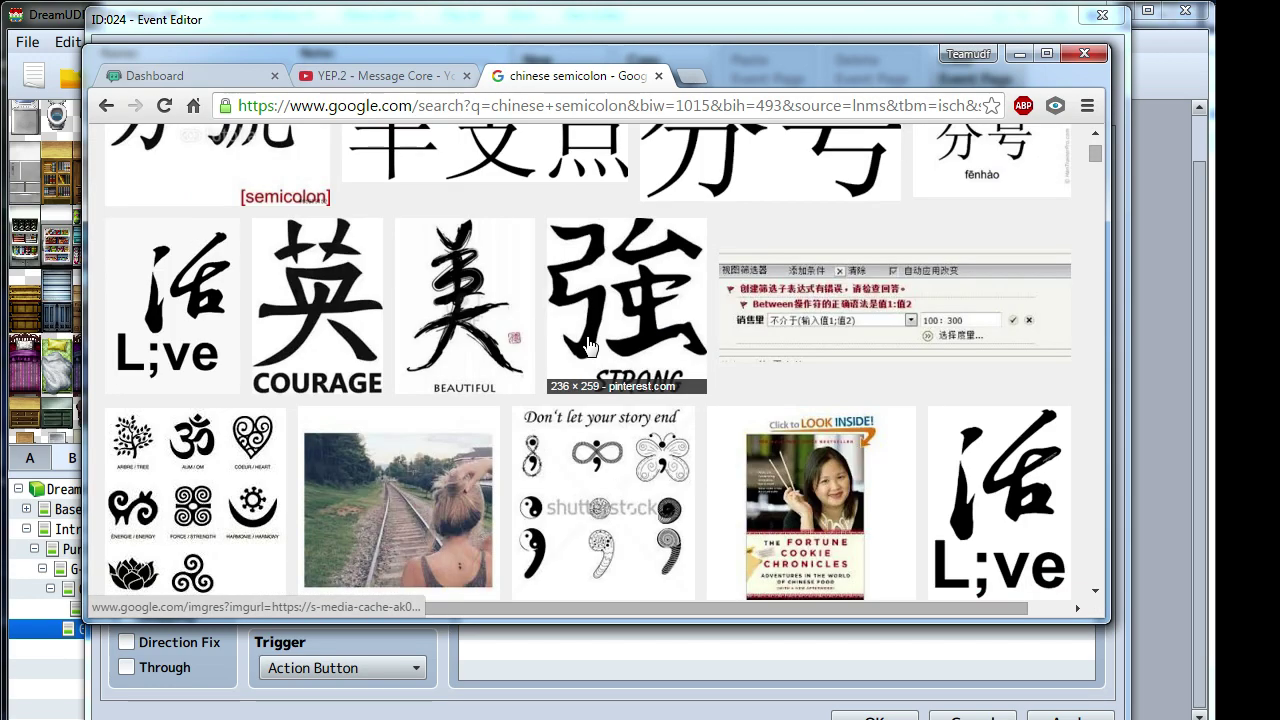
scroll(586, 340, down, 3)
scroll(586, 340, up, 8)
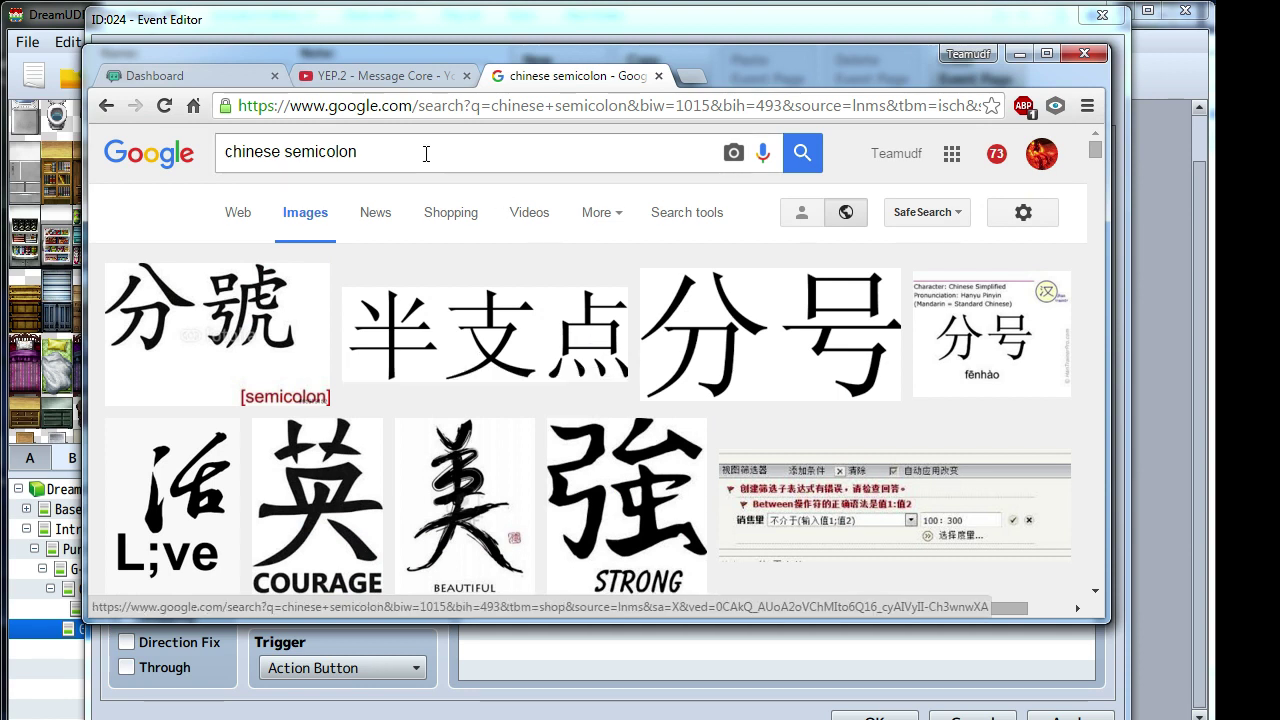
- Change the image search to "looks like semicolon"
click(633, 152)
key(ctrl+a)
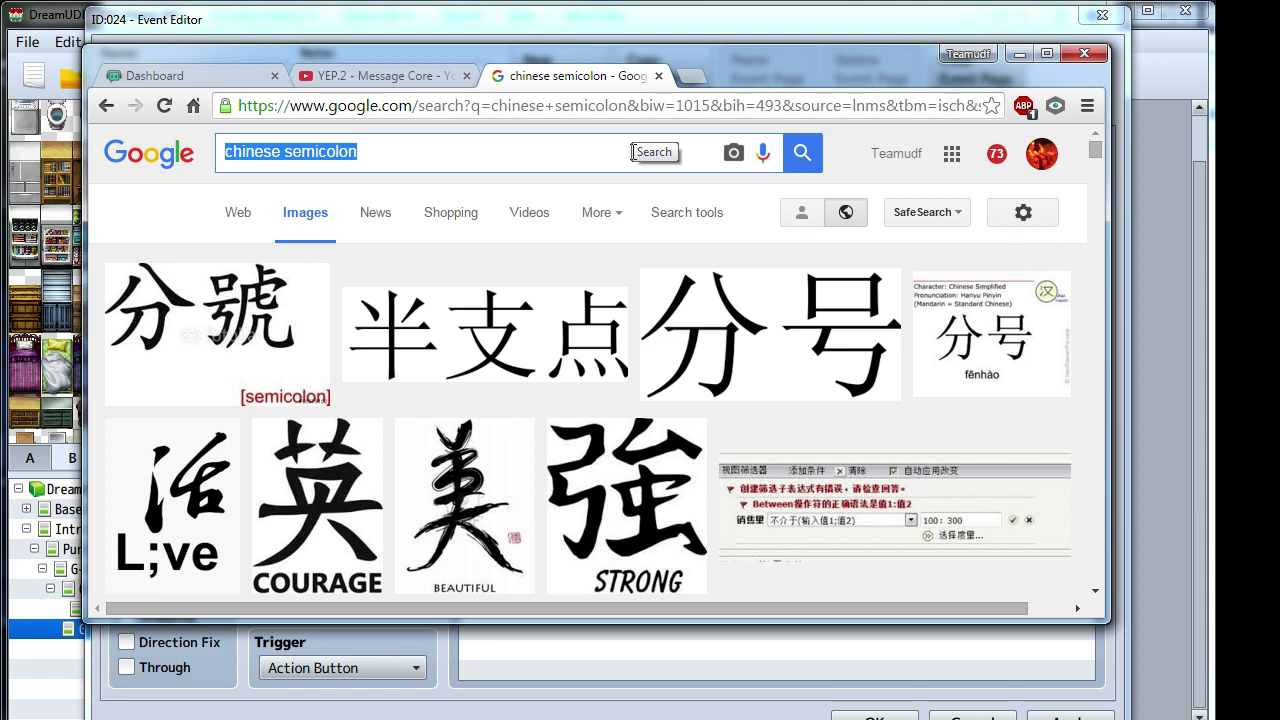
text(semicol)
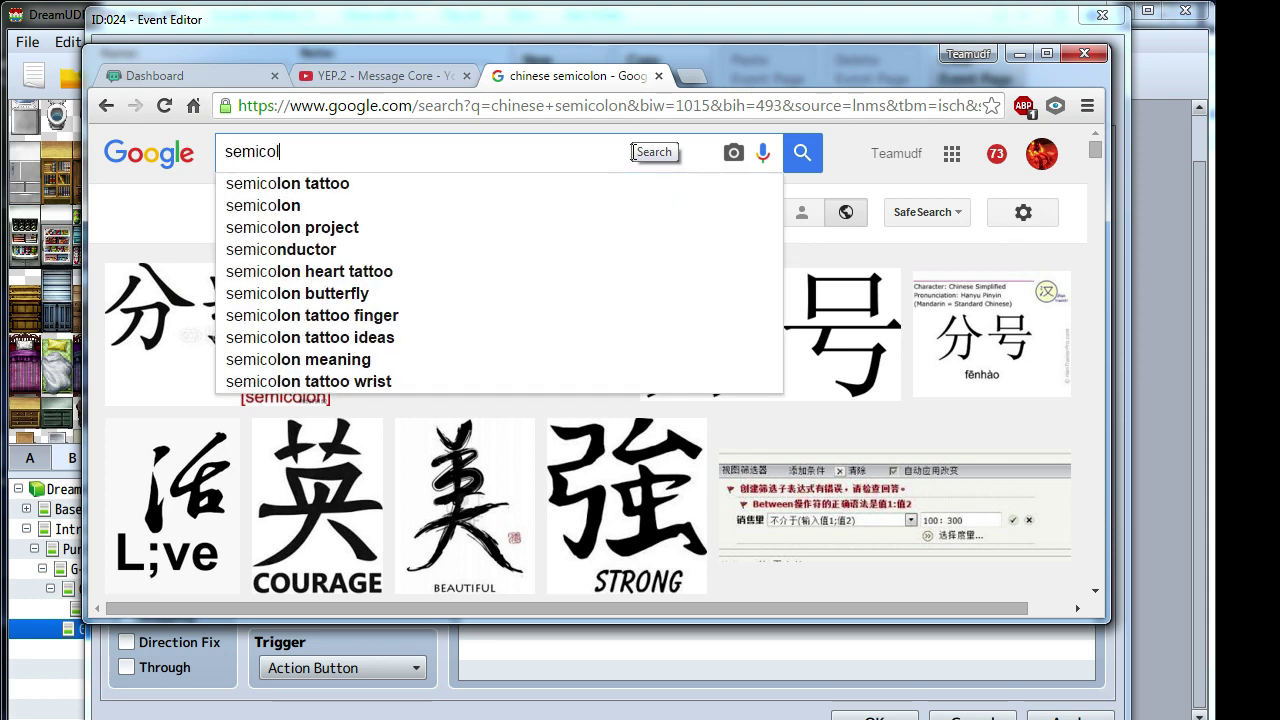
text(on ex)
key(BackSpace)
key(ctrl+a)
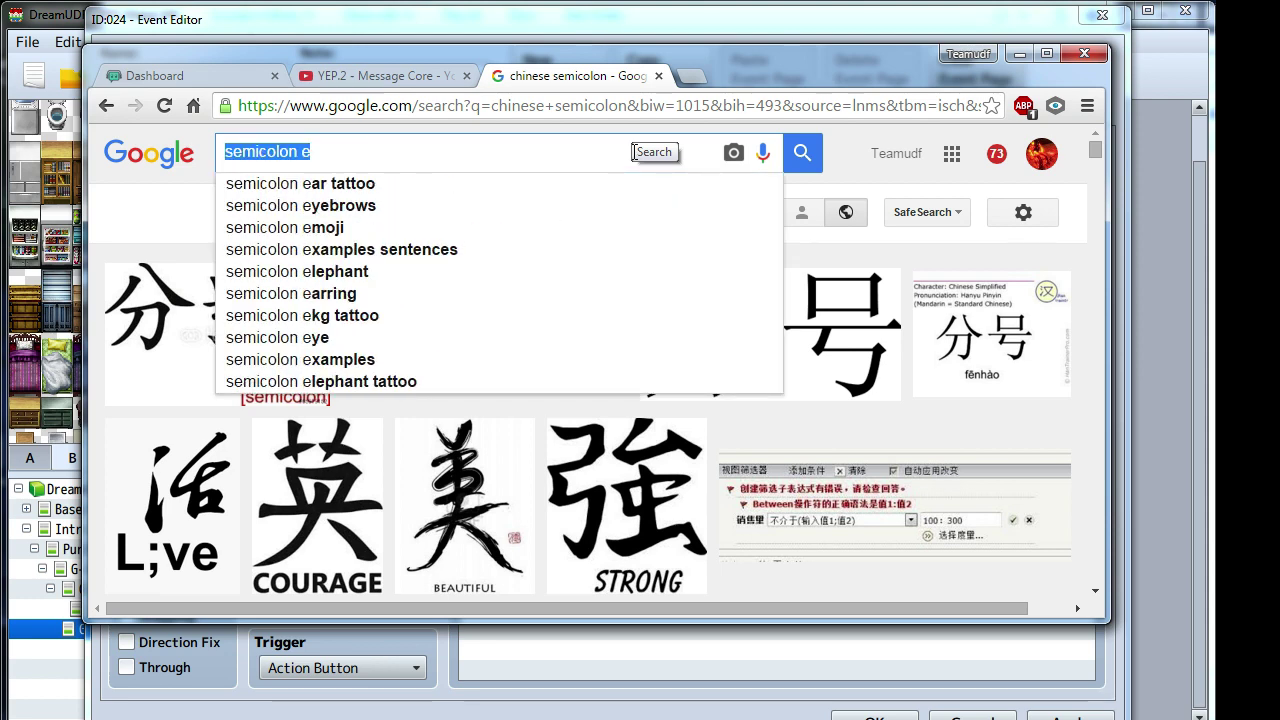
key(BackSpace)
text(looks like semicolon)
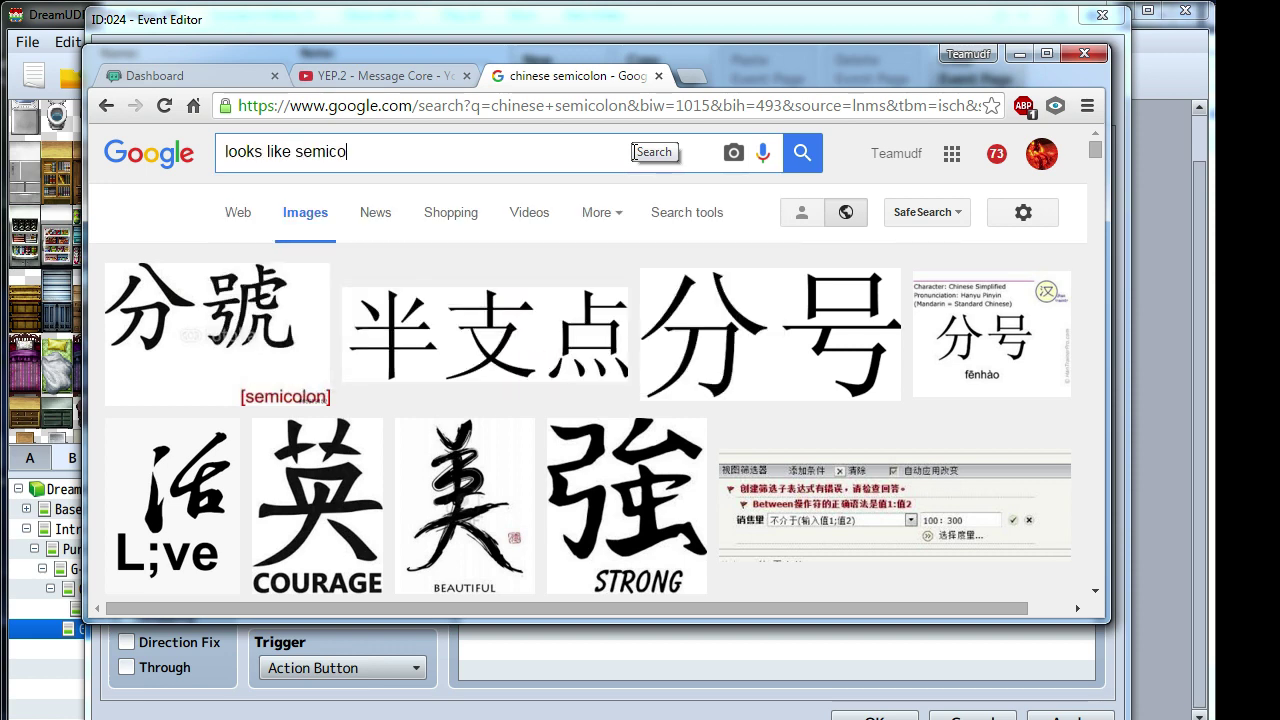
key(Return)
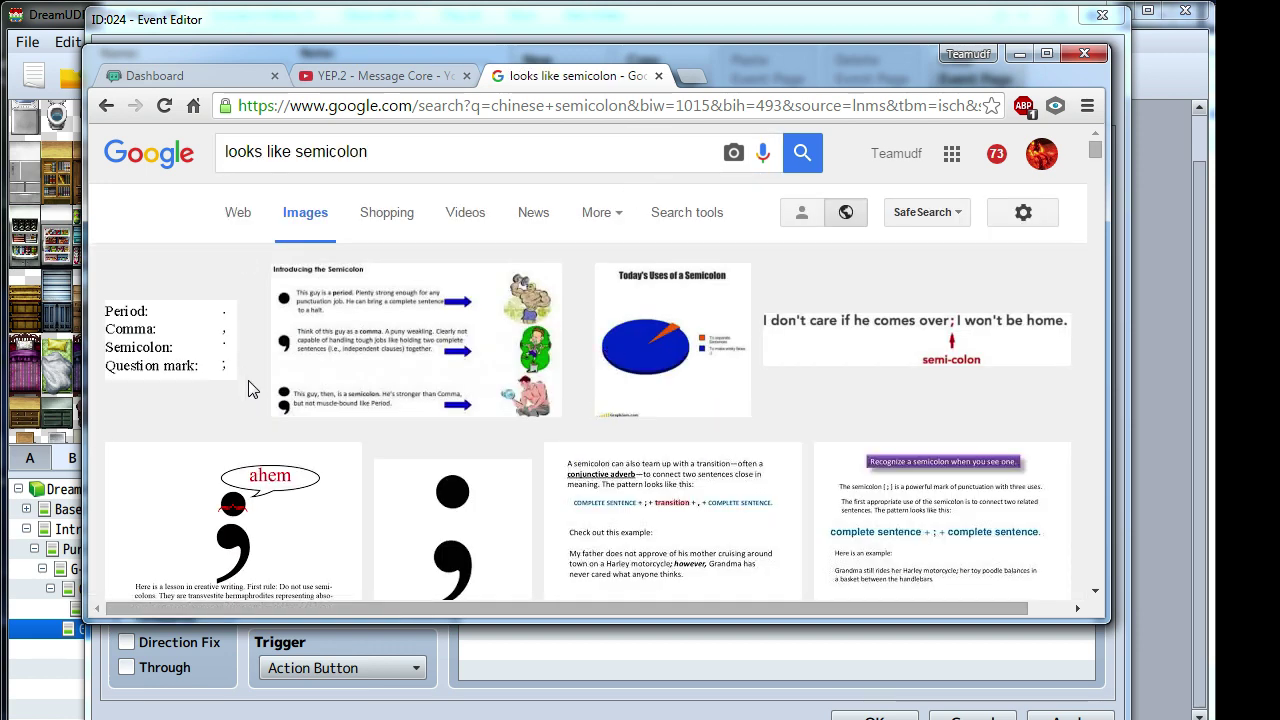
- Search images for "semicolon coding evil thing", view the Greek question mark meme, and return to the event editor
click(383, 152)
key(ctrl+a)
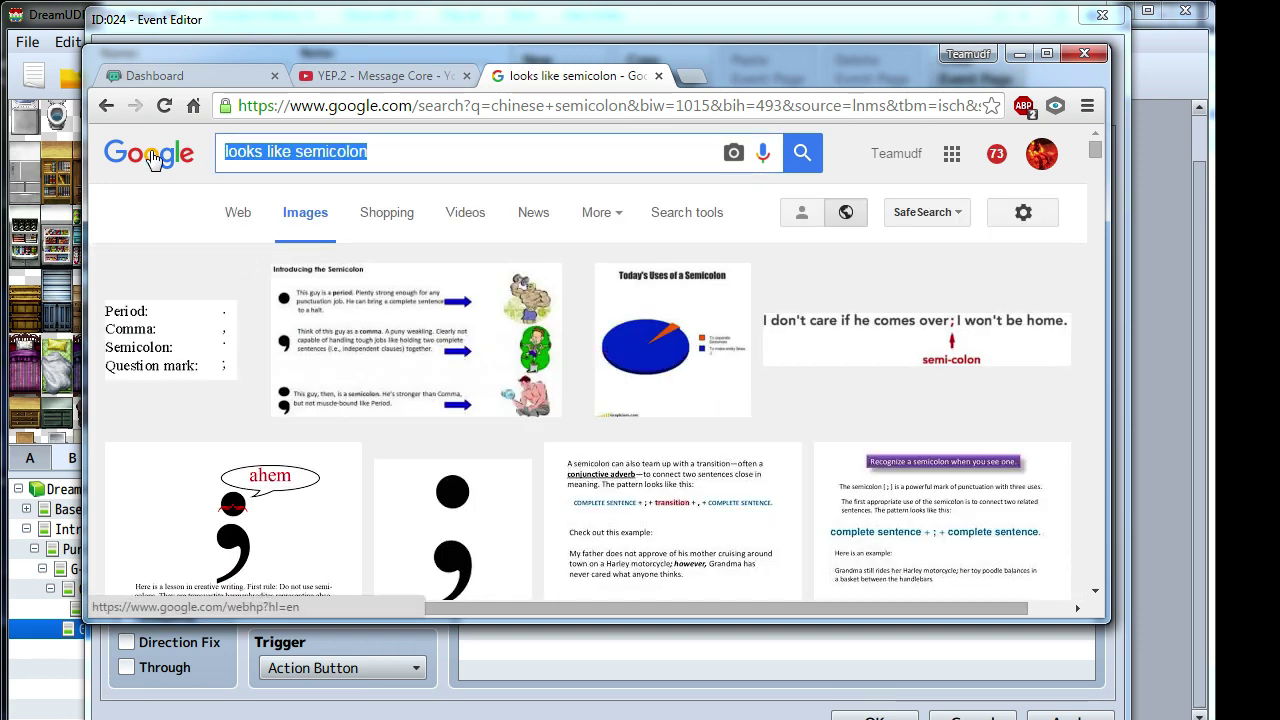
text(semicolon cod)
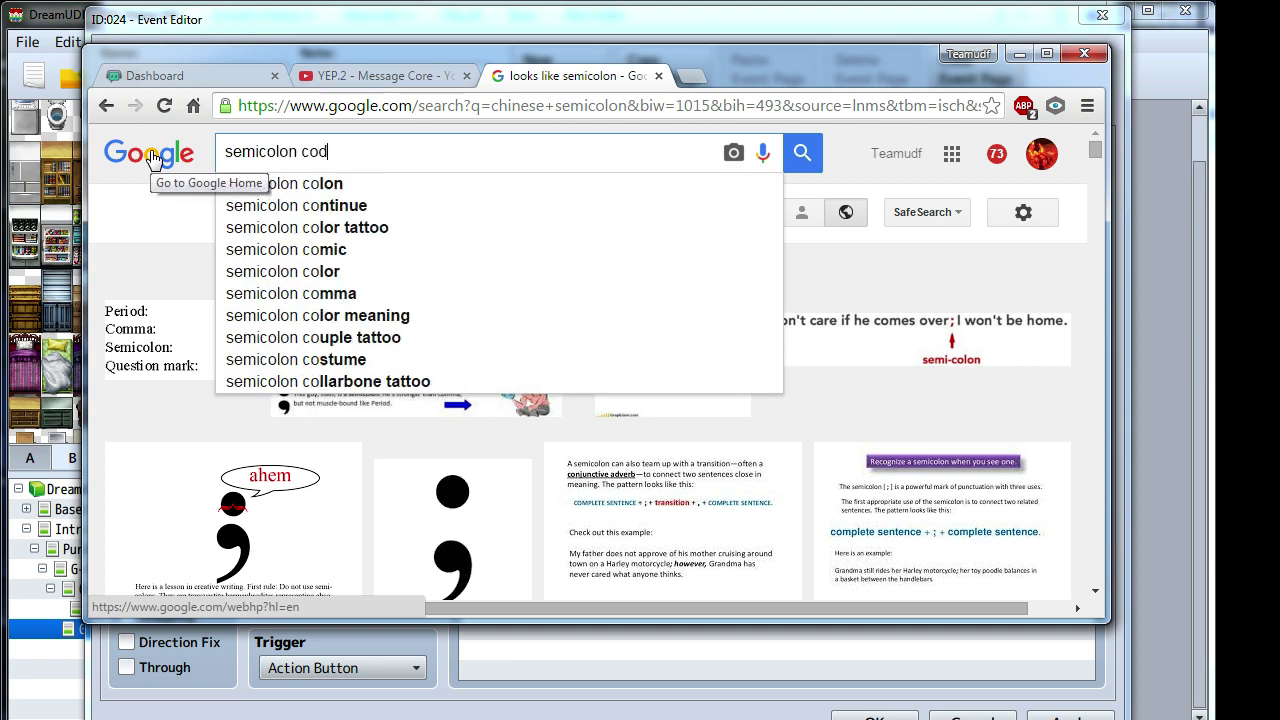
text(ing evil thing)
key(Return)
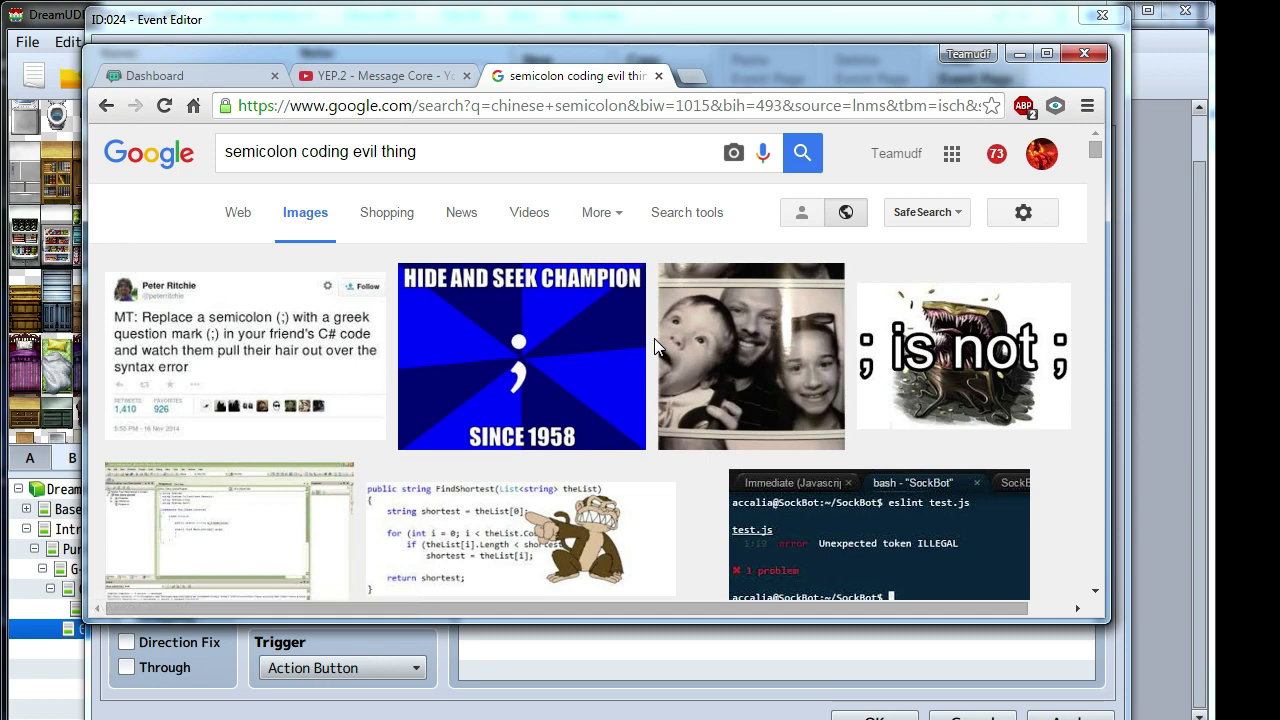
scroll(656, 345, down, 3)
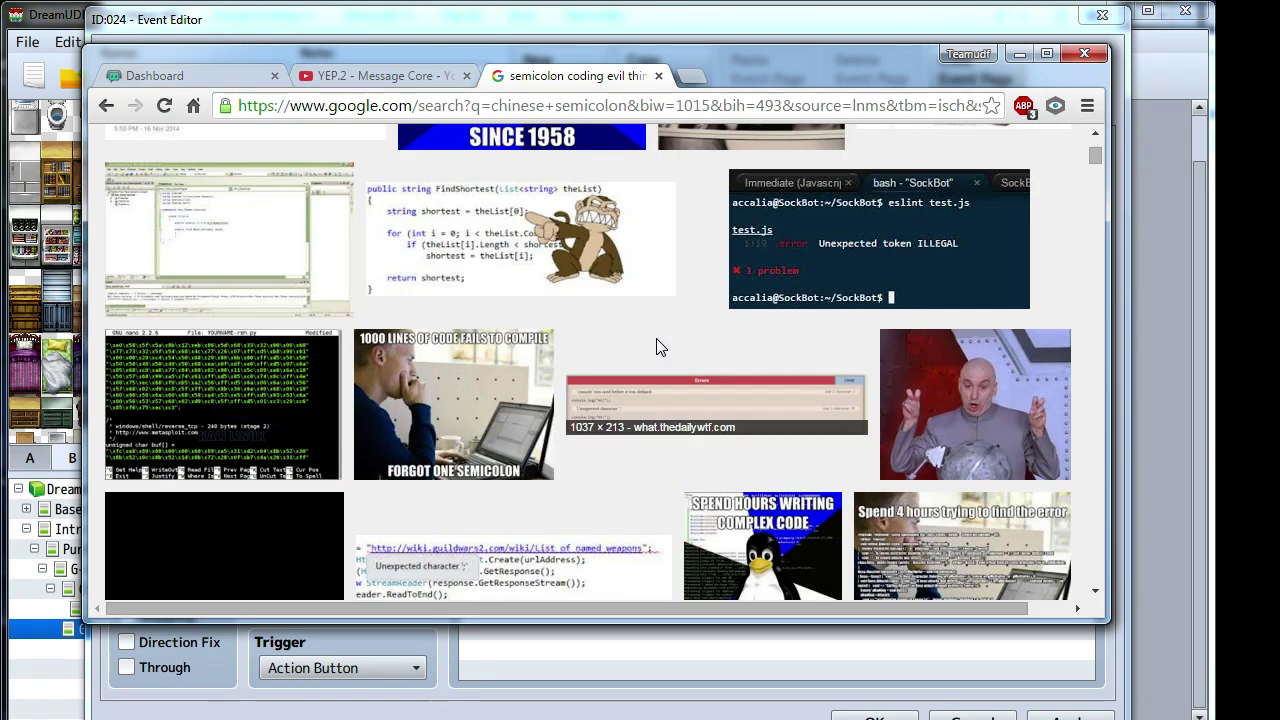
scroll(657, 347, down, 4)
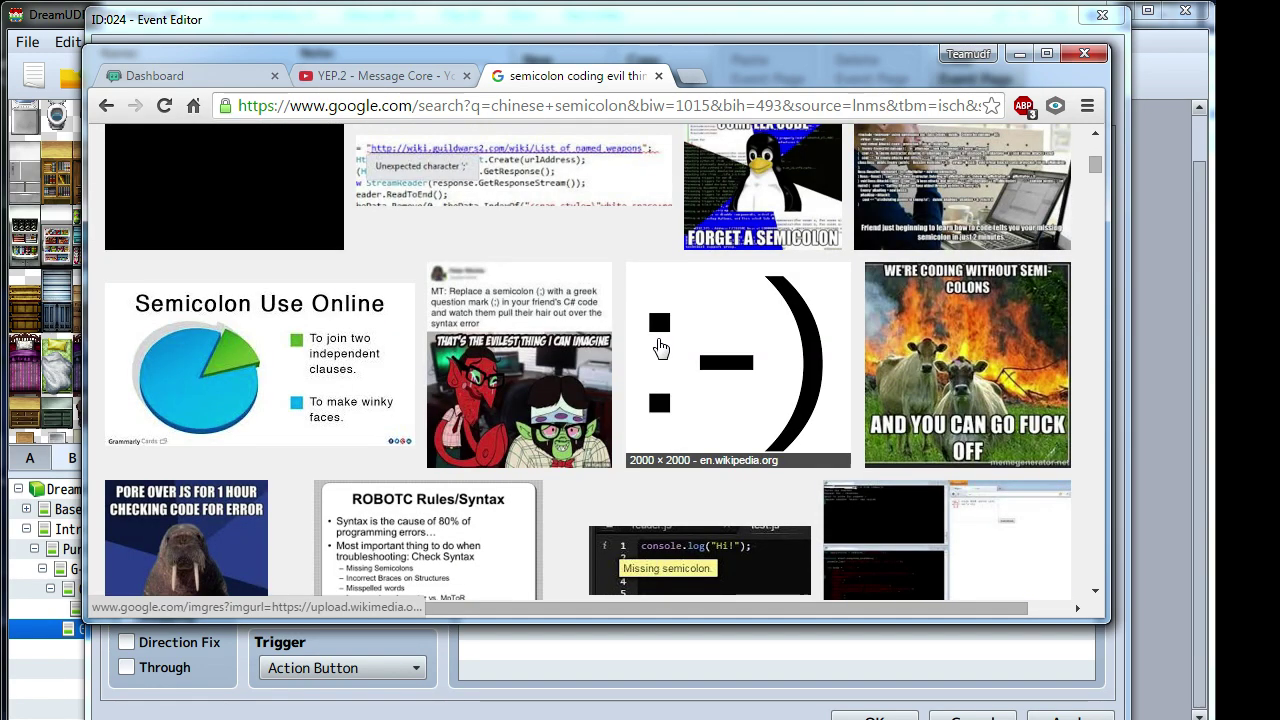
click(560, 362)
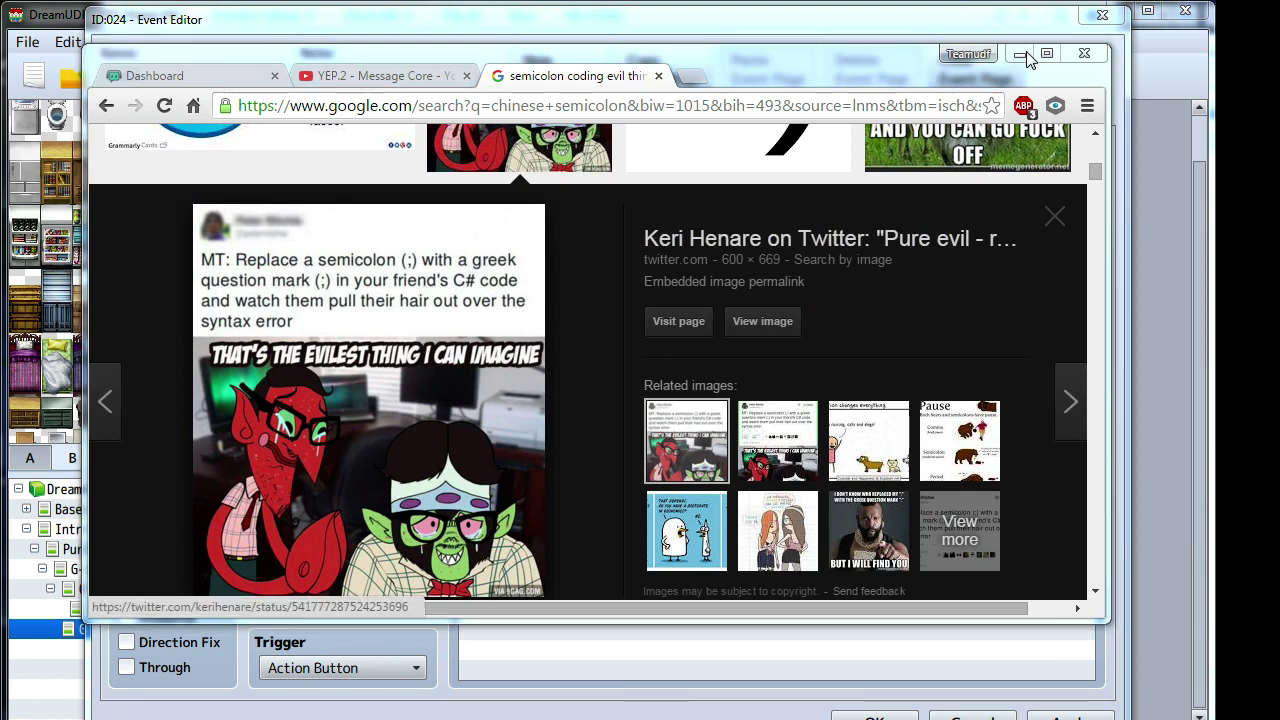
middle_click(635, 82)
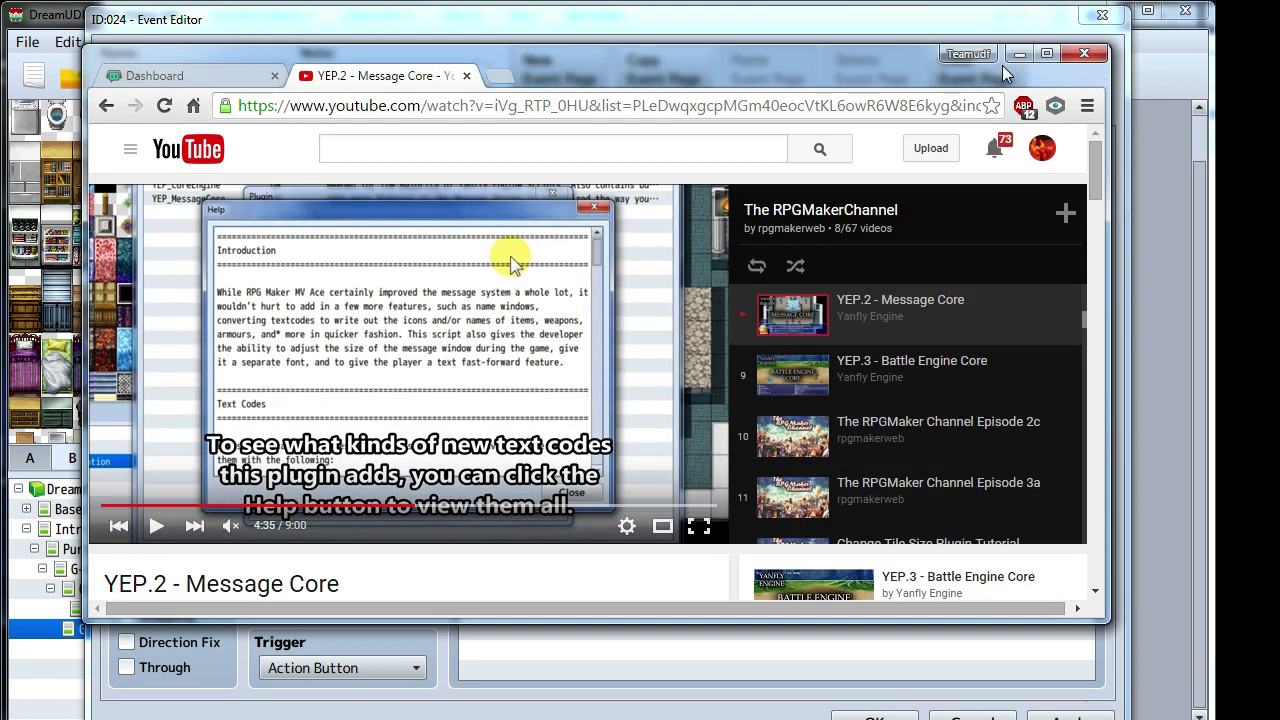
click(1019, 53)
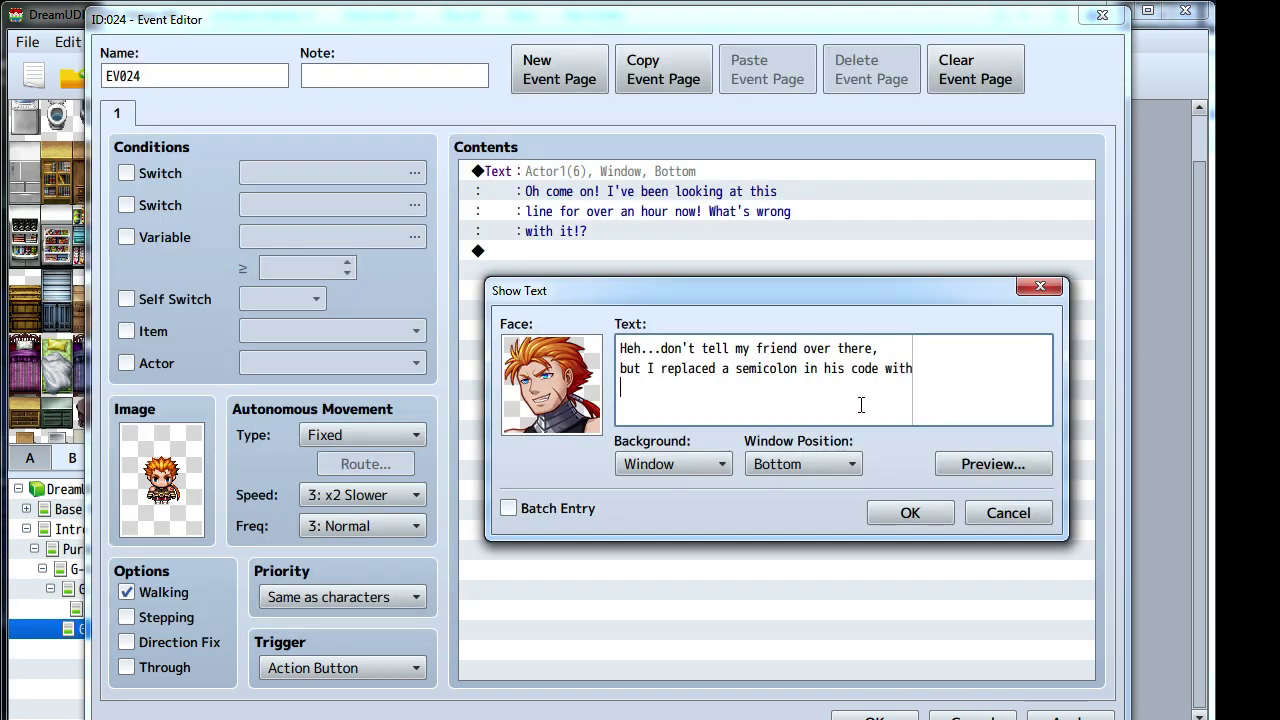
- Finish the message with "a Greek question mark." on its third line and preview it
text(quesiton)
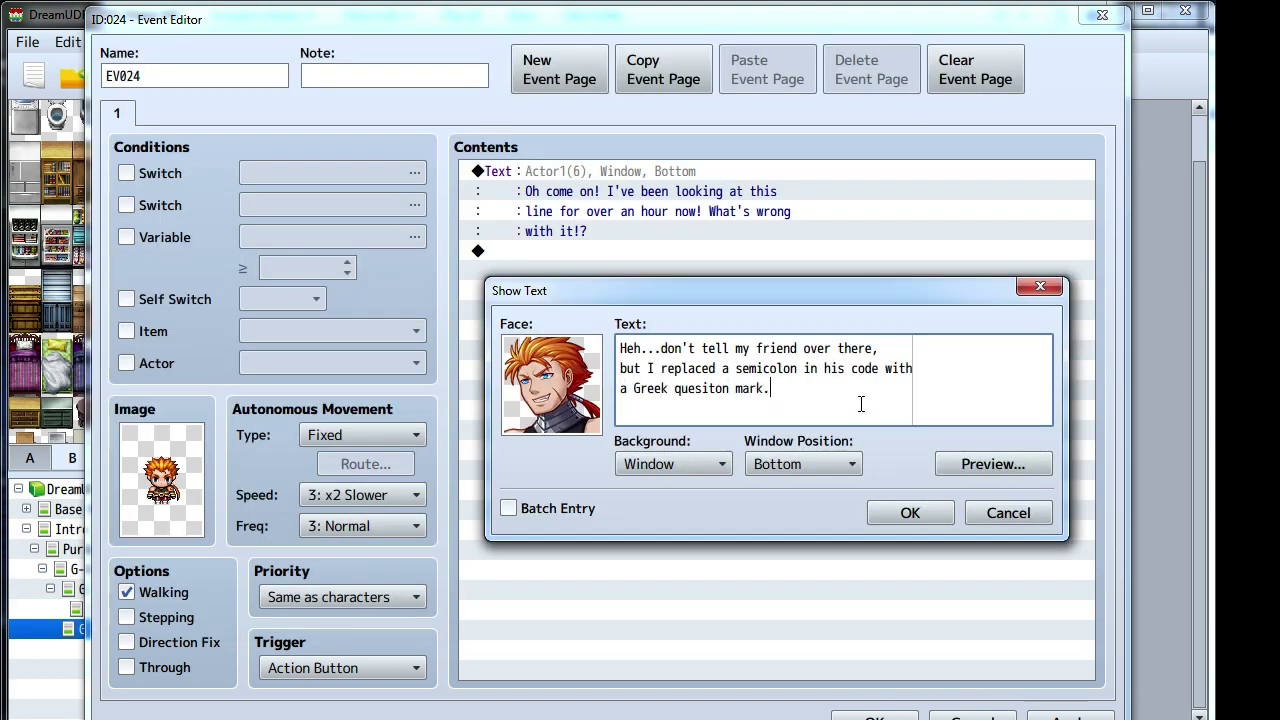
text( mark)
key(BackSpace)
key(BackSpace)
key(BackSpace)
key(BackSpace)
key(BackSpace)
key(BackSpace)
key(BackSpace)
key(BackSpace)
key(BackSpace)
text(tion mark.)
click(1025, 466)
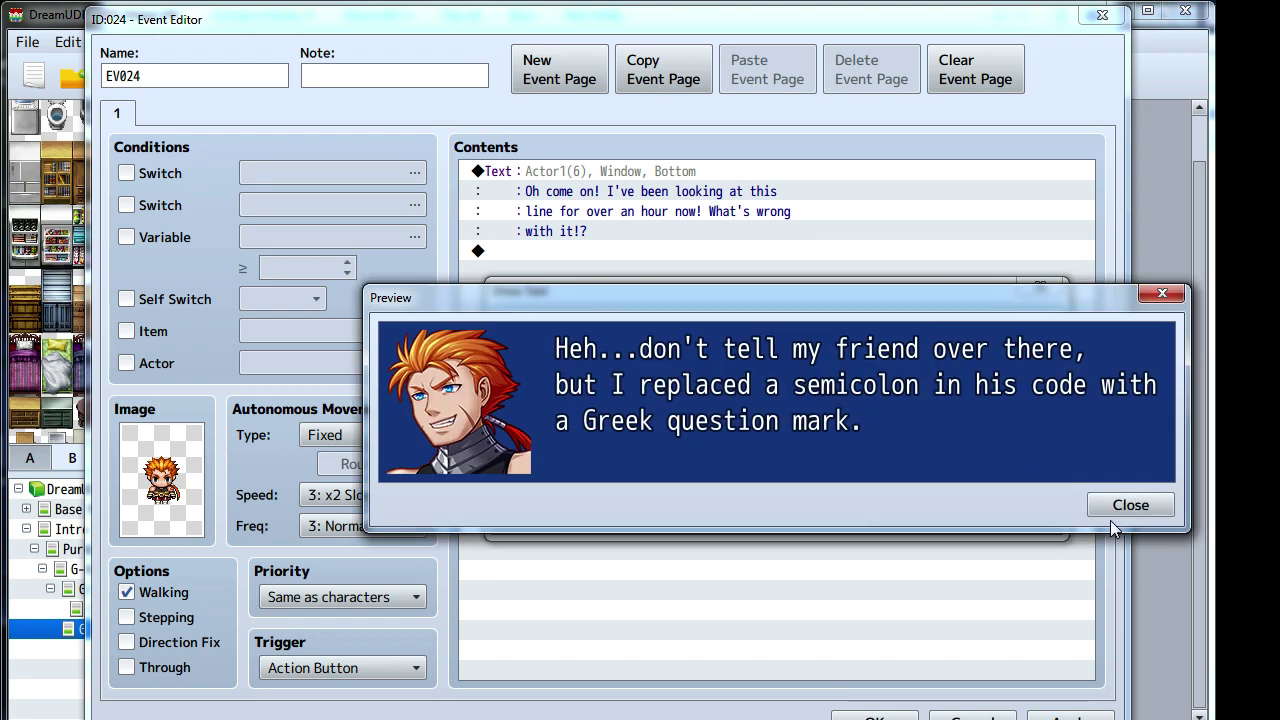
- Confirm the Greek question mark message and save the red-haired student's event
key(Escape)
click(920, 514)
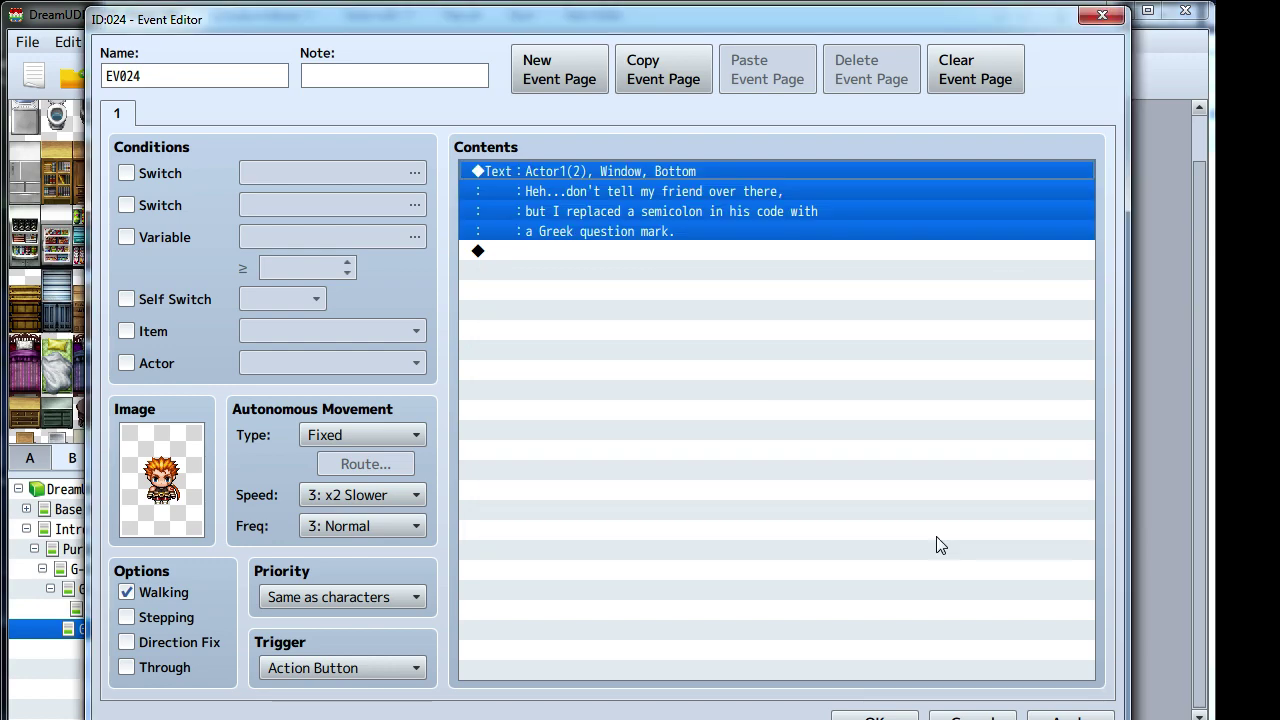
click(1050, 715)
click(874, 716)
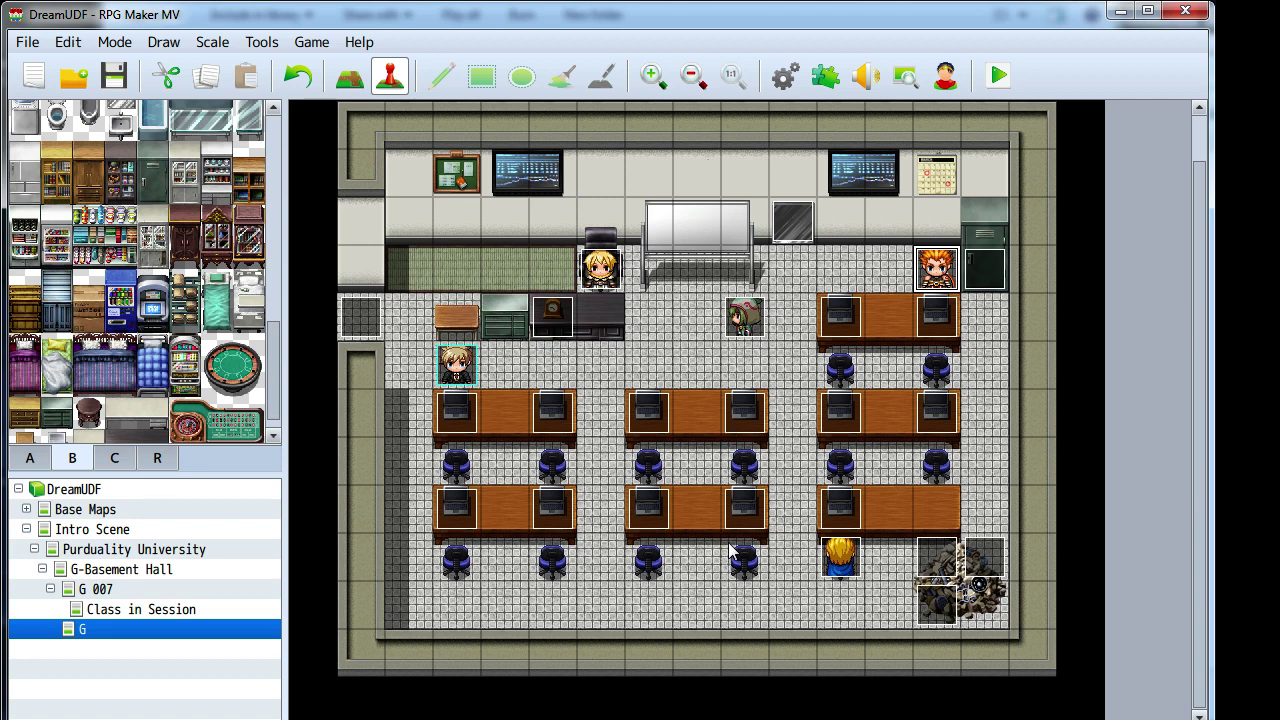
- Playtest the classroom map, check the dialogue of the characters and the computers, and end the test
scroll(560, 470, up, 1)
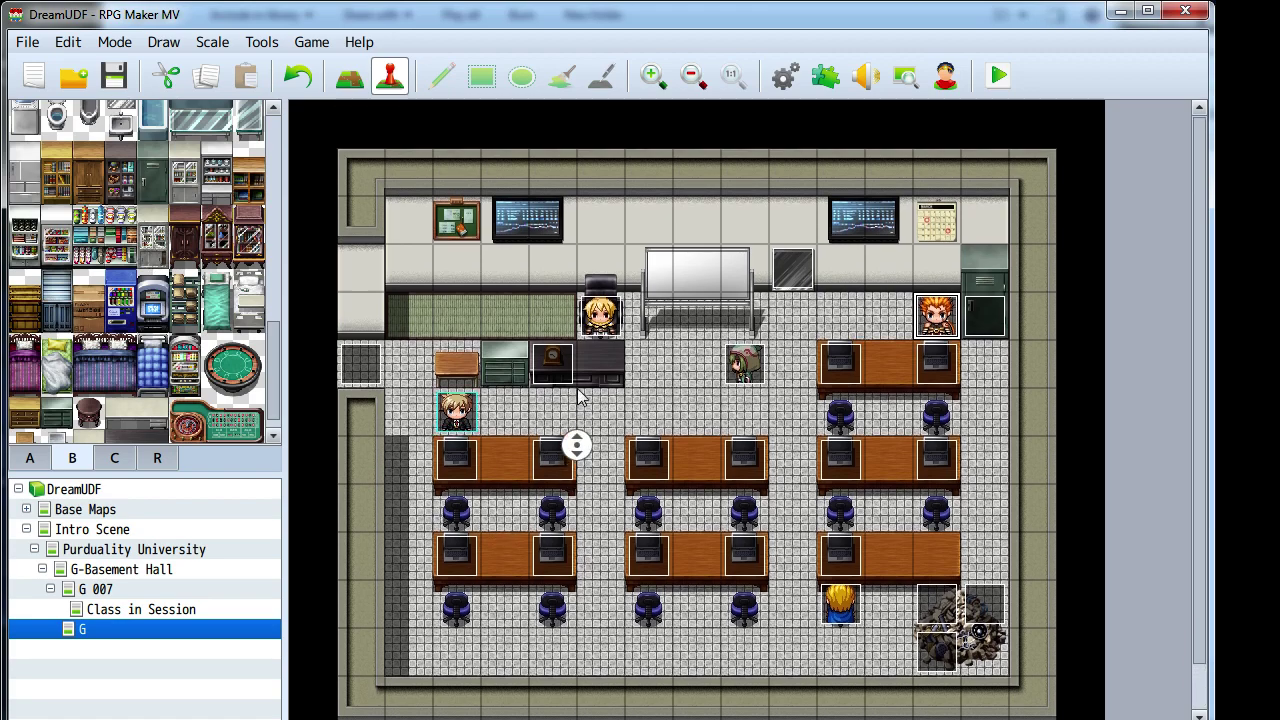
middle_click(577, 380)
middle_click(613, 500)
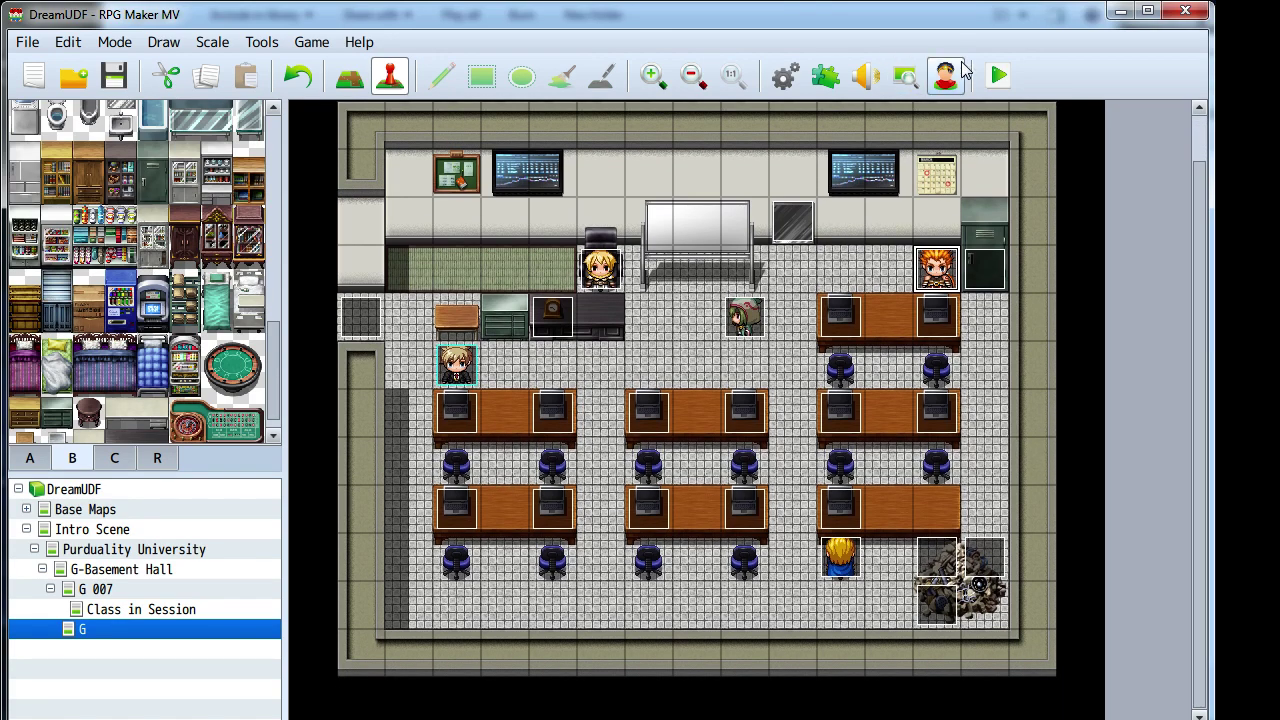
click(998, 75)
key(Return)
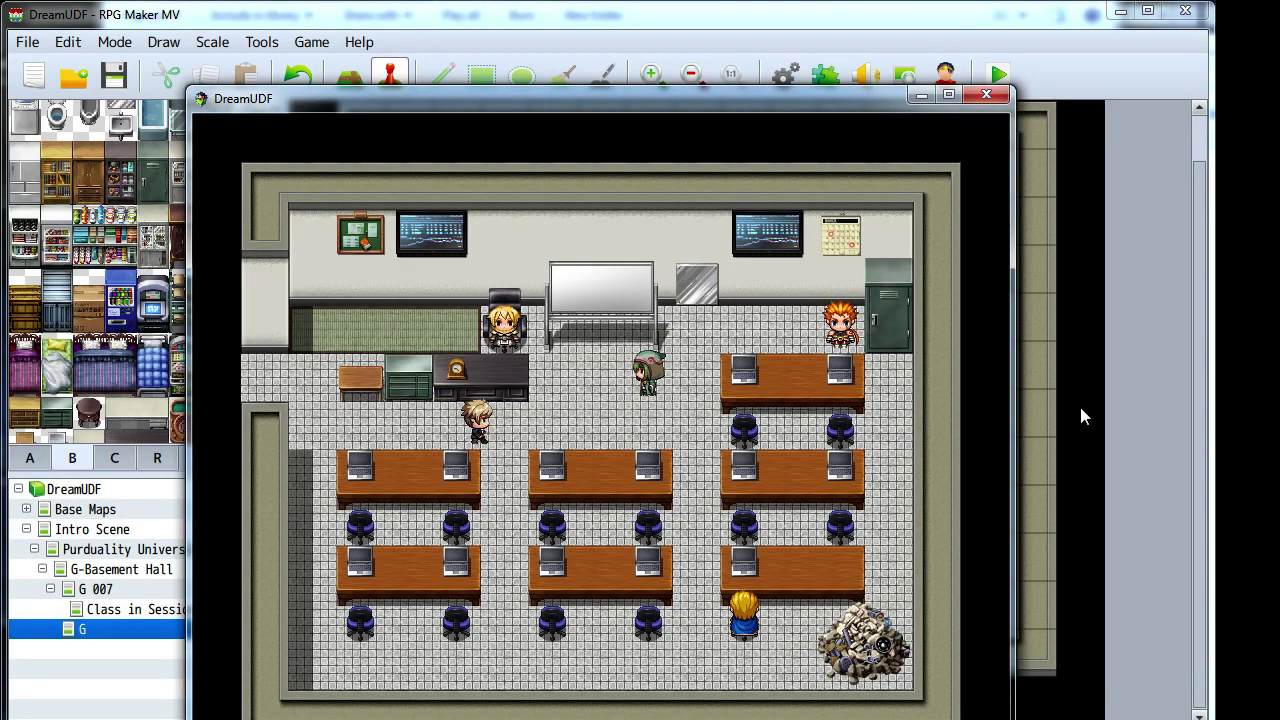
key(Return)
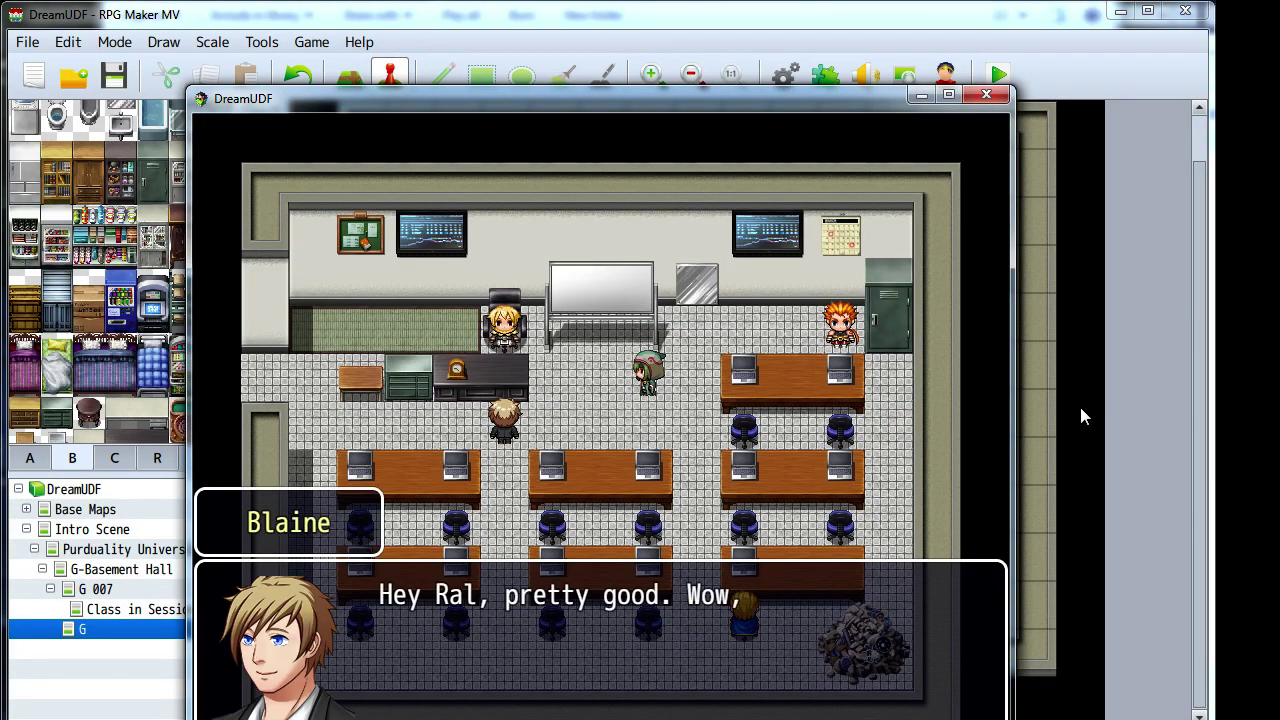
key(Return)
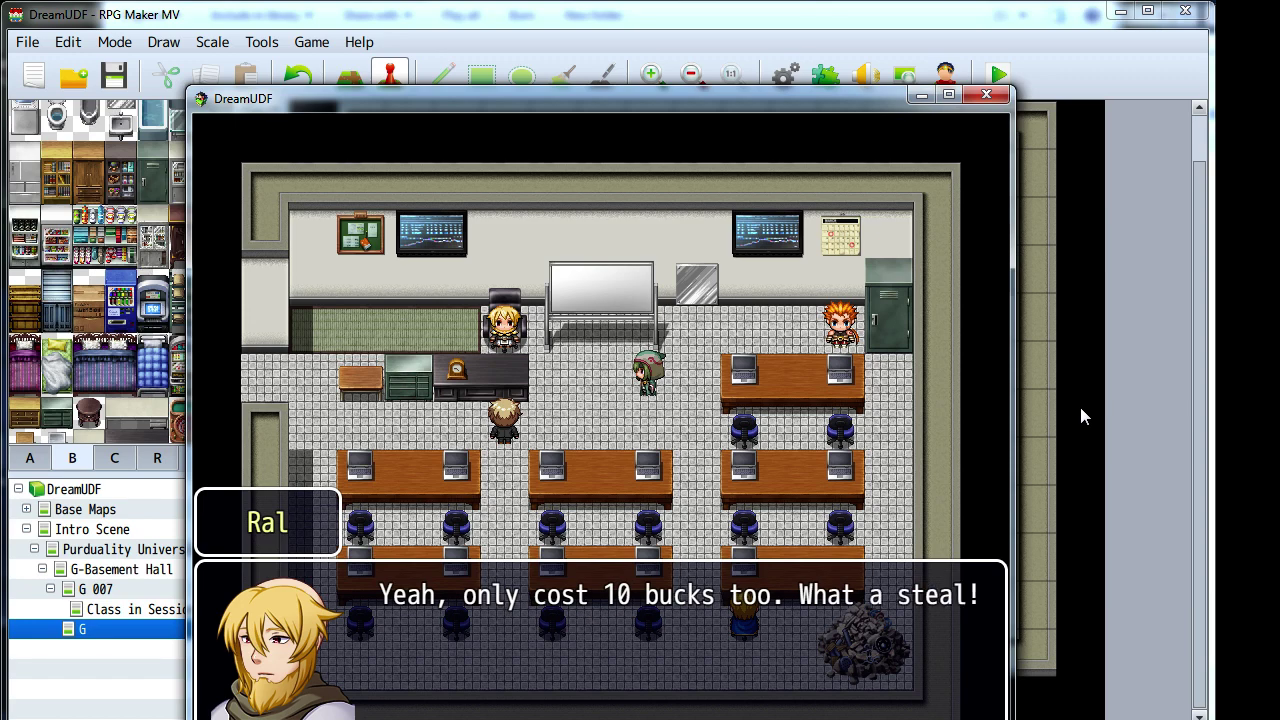
key(Return)
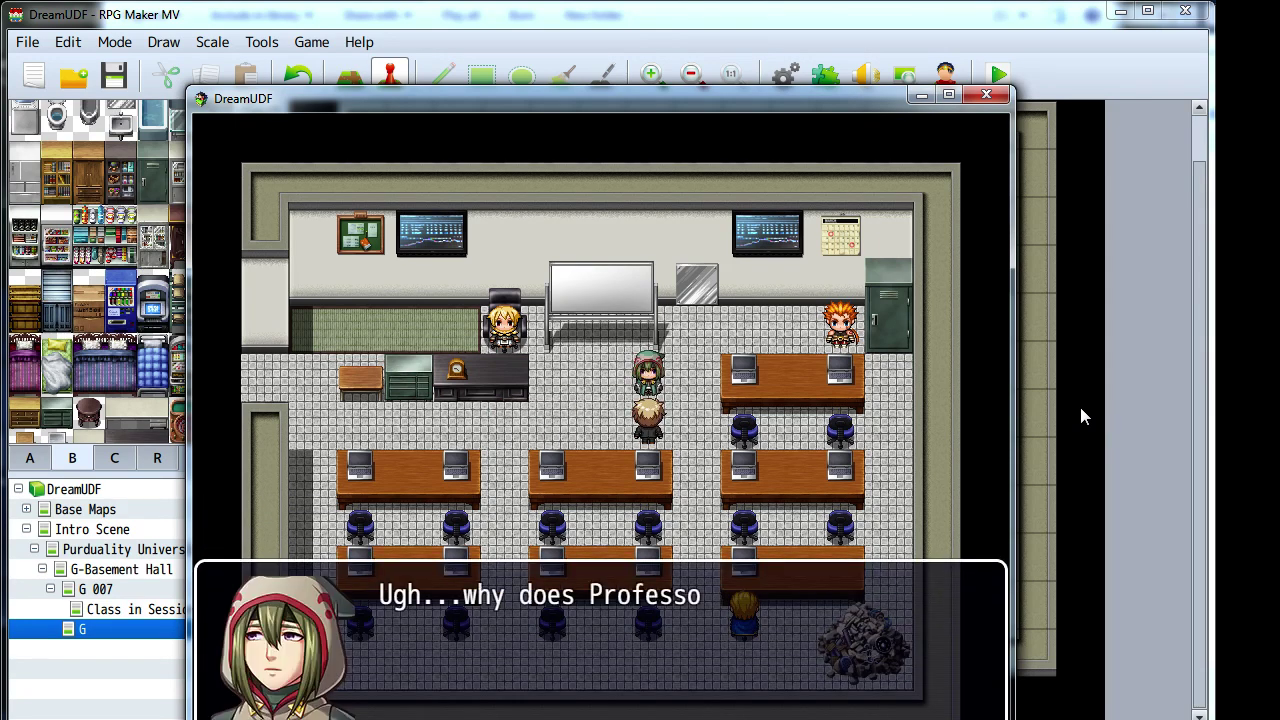
key(Return)
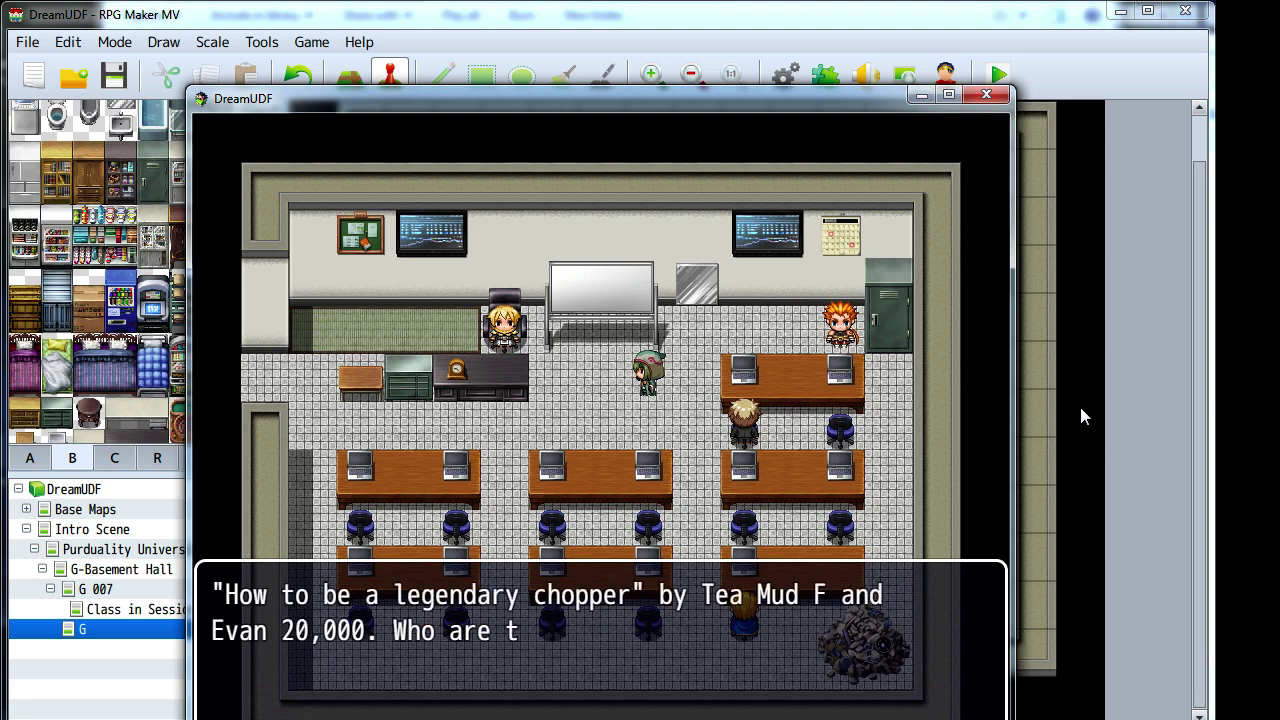
key(Return)
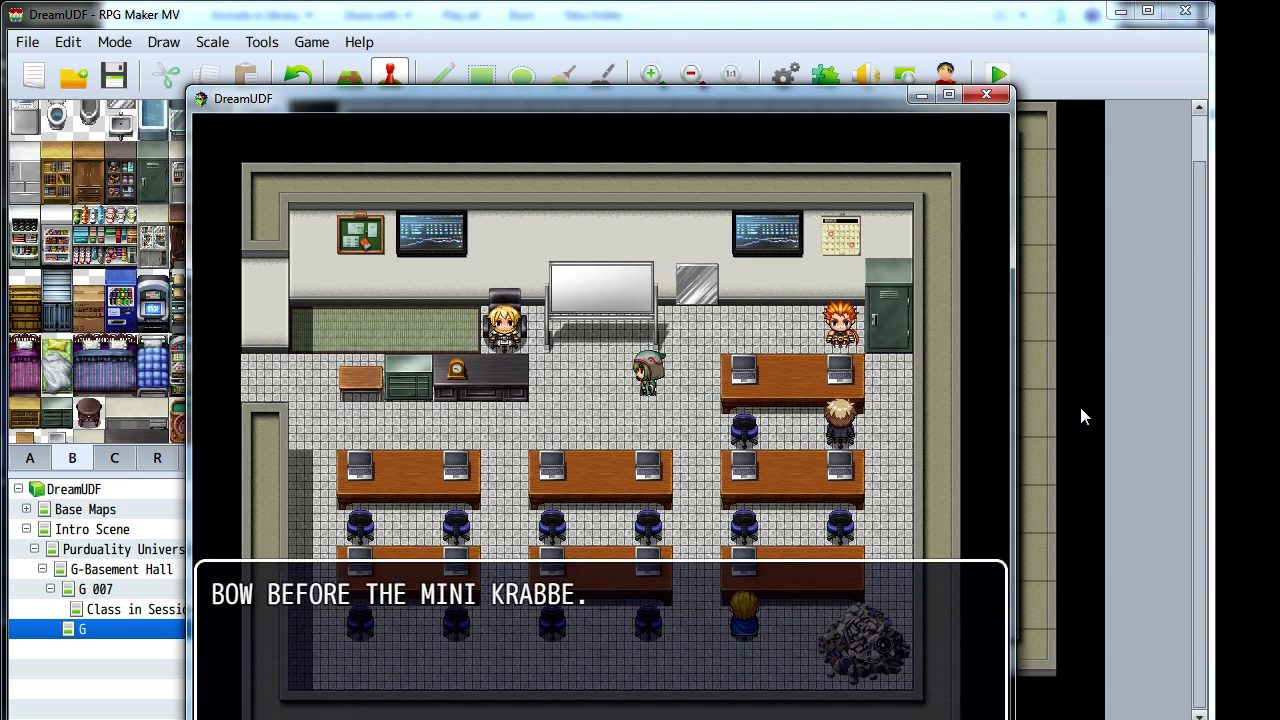
key(Return)
key(Return)
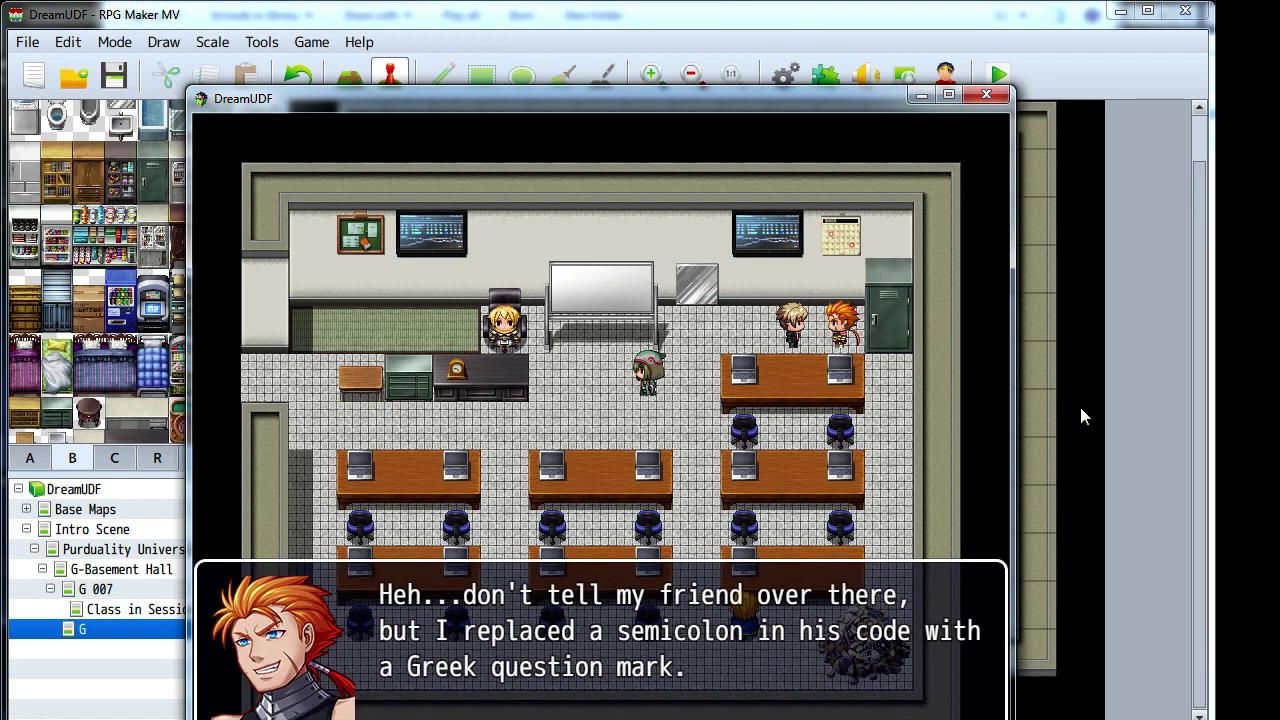
key(Return)
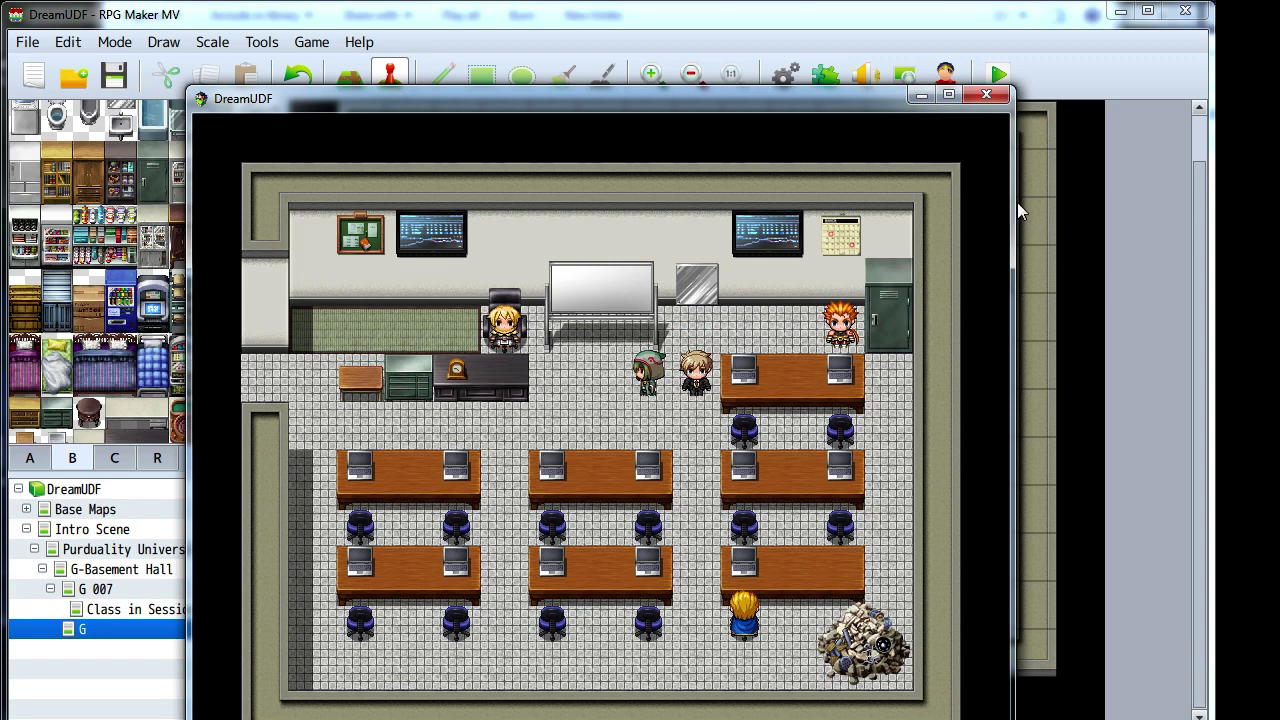
click(986, 94)
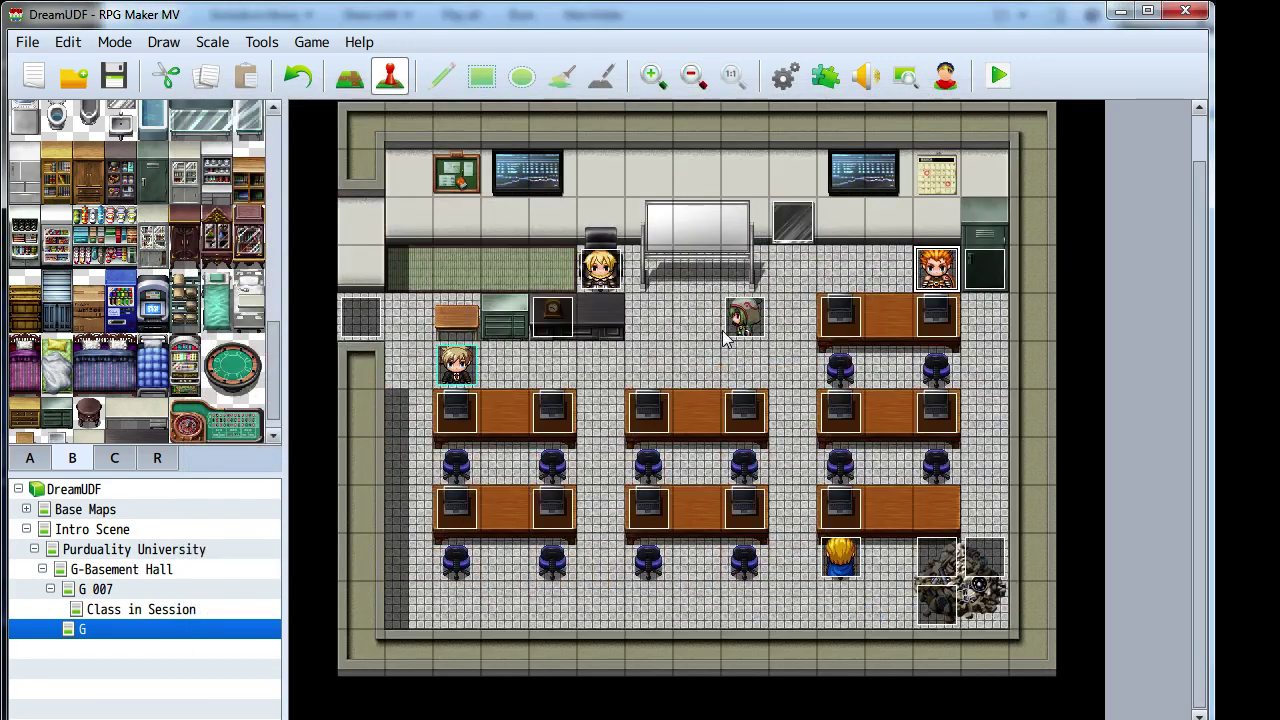
- Add a second text message to the red-haired student's event with the second face from Blaine1
double_click(936, 268)
double_click(734, 294)
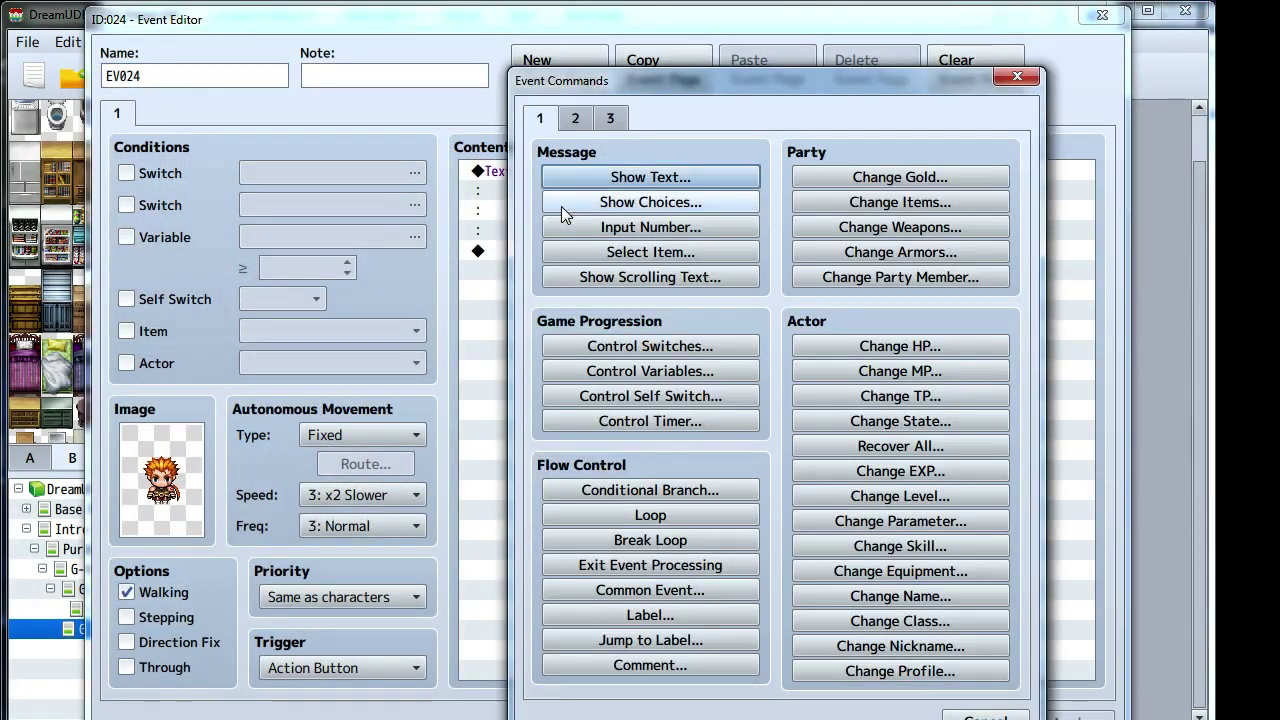
click(578, 179)
double_click(569, 390)
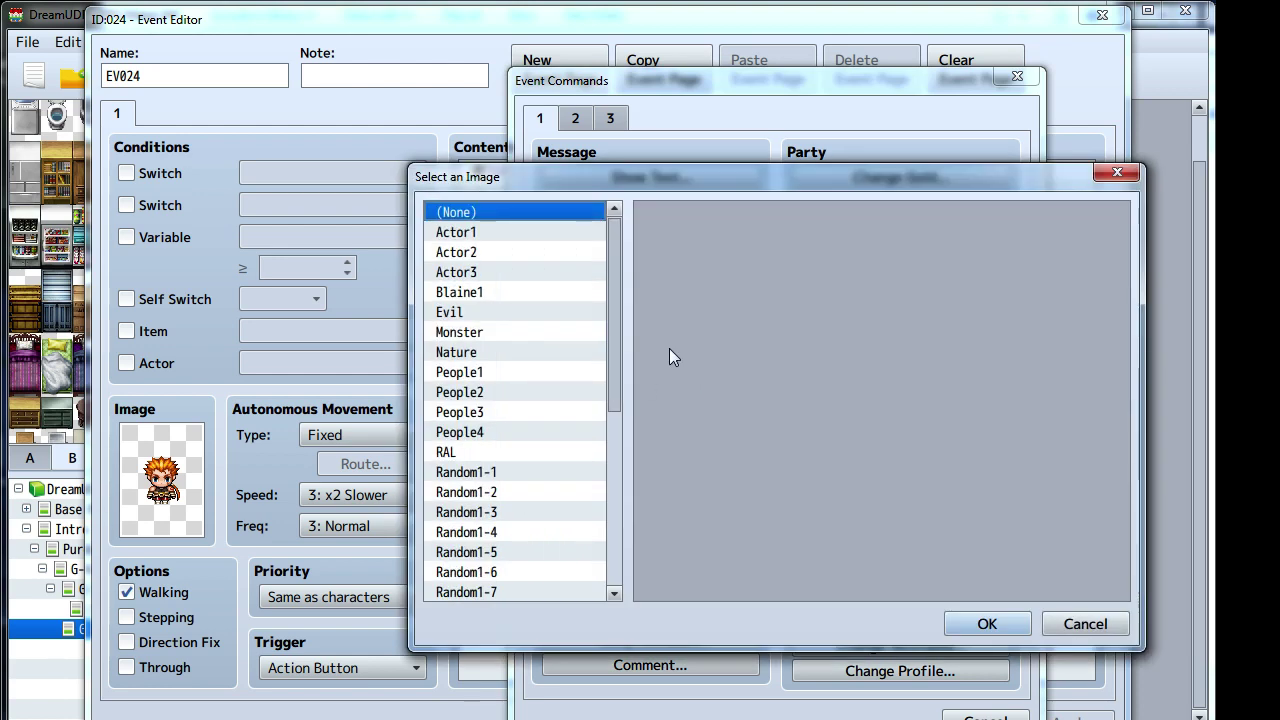
click(456, 235)
click(460, 453)
click(464, 472)
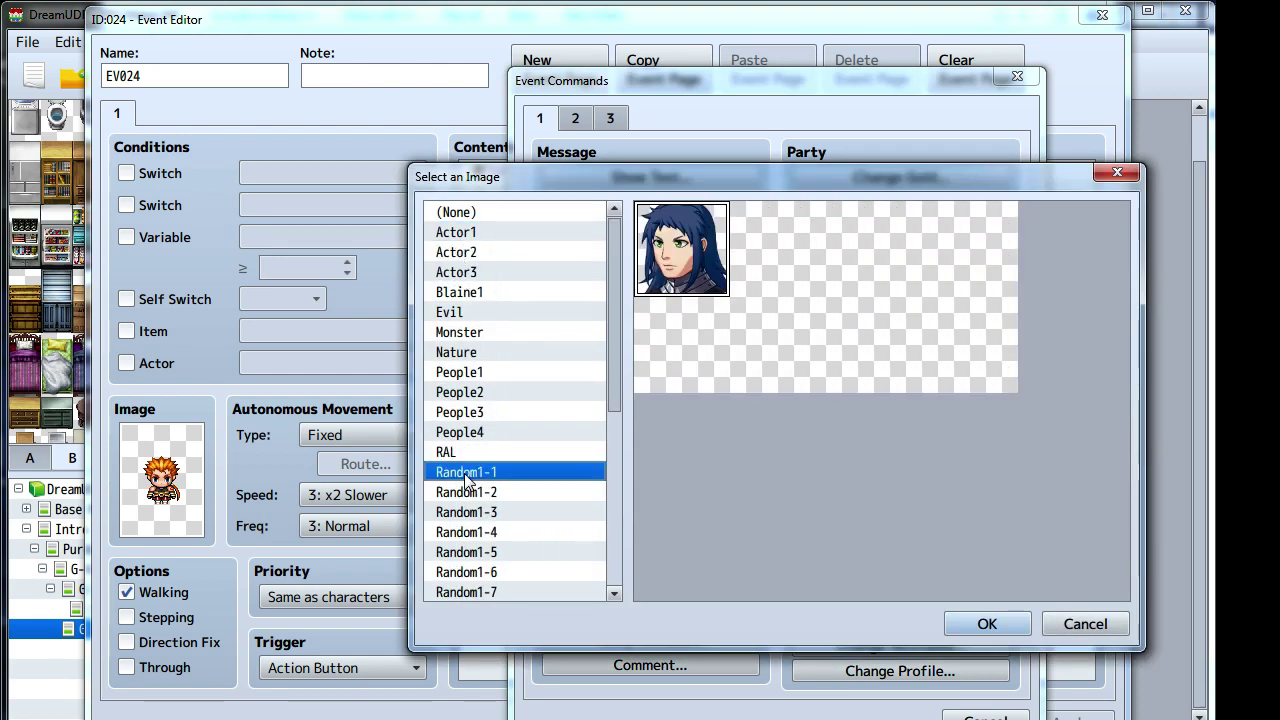
click(472, 295)
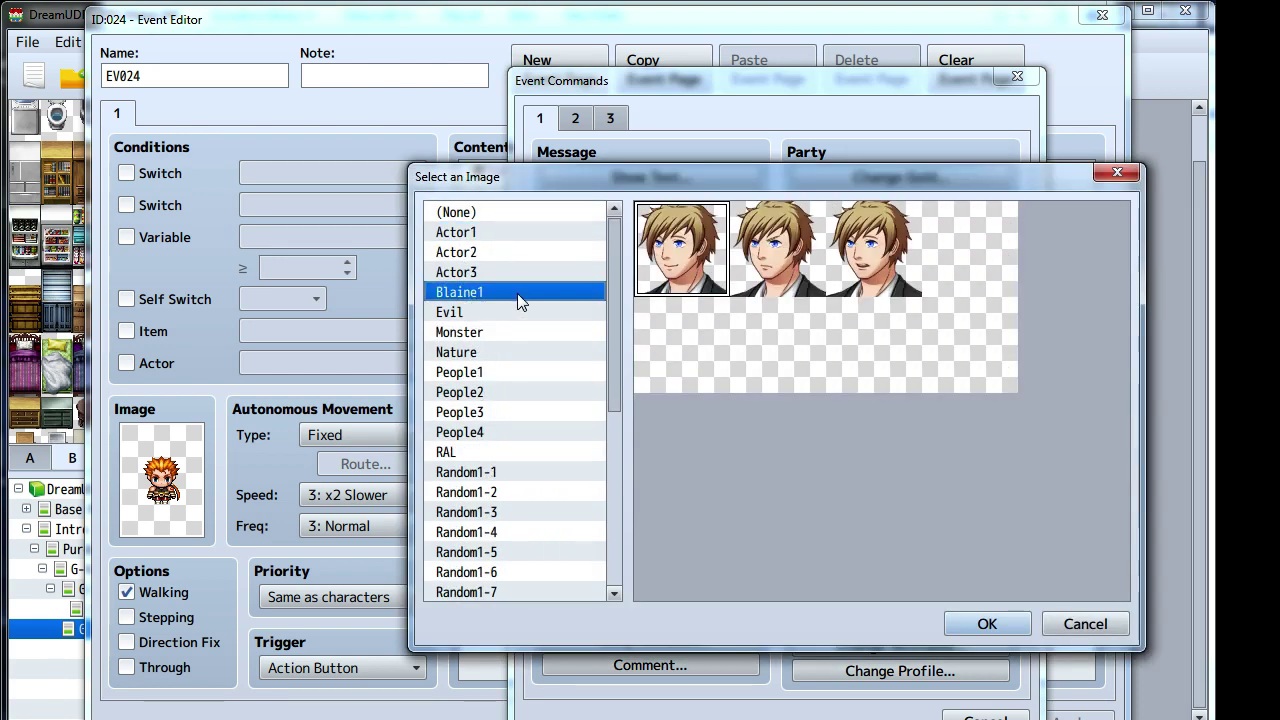
double_click(778, 262)
- Write "...That has to be the one of the most evil things I've ever heard." as the Blaine message over two lines
click(740, 407)
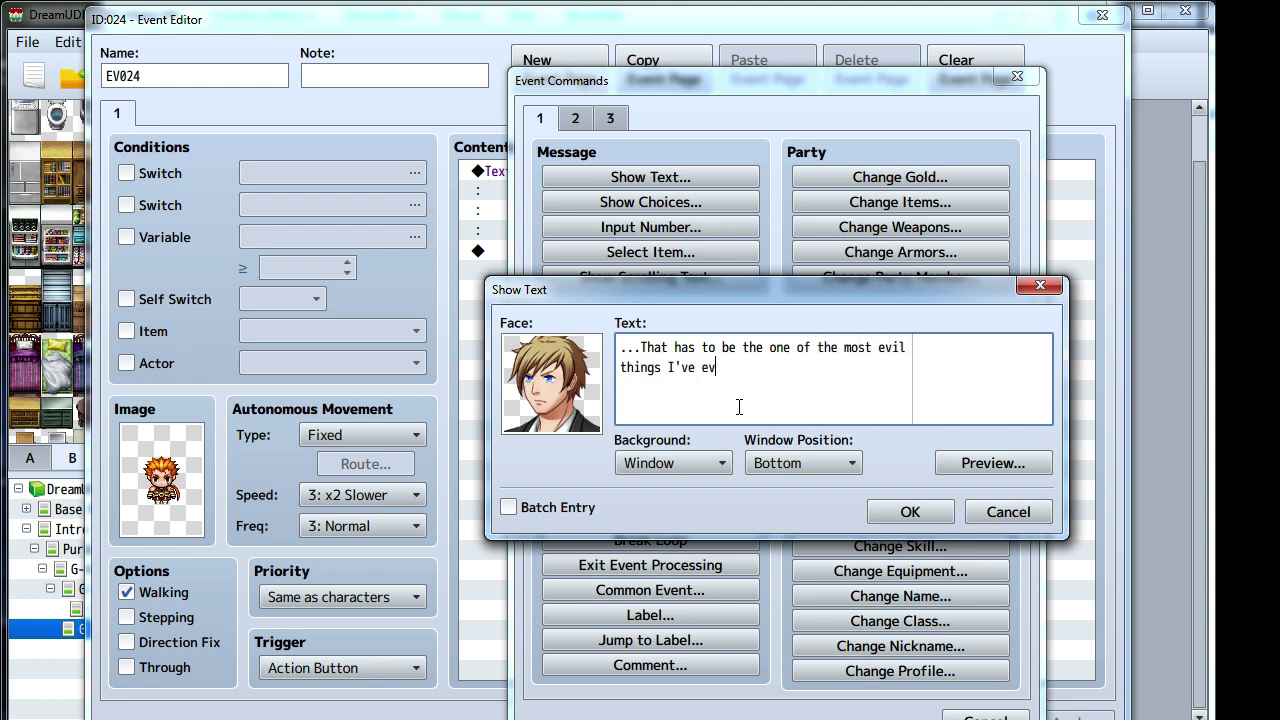
text(er heard.)
click(881, 510)
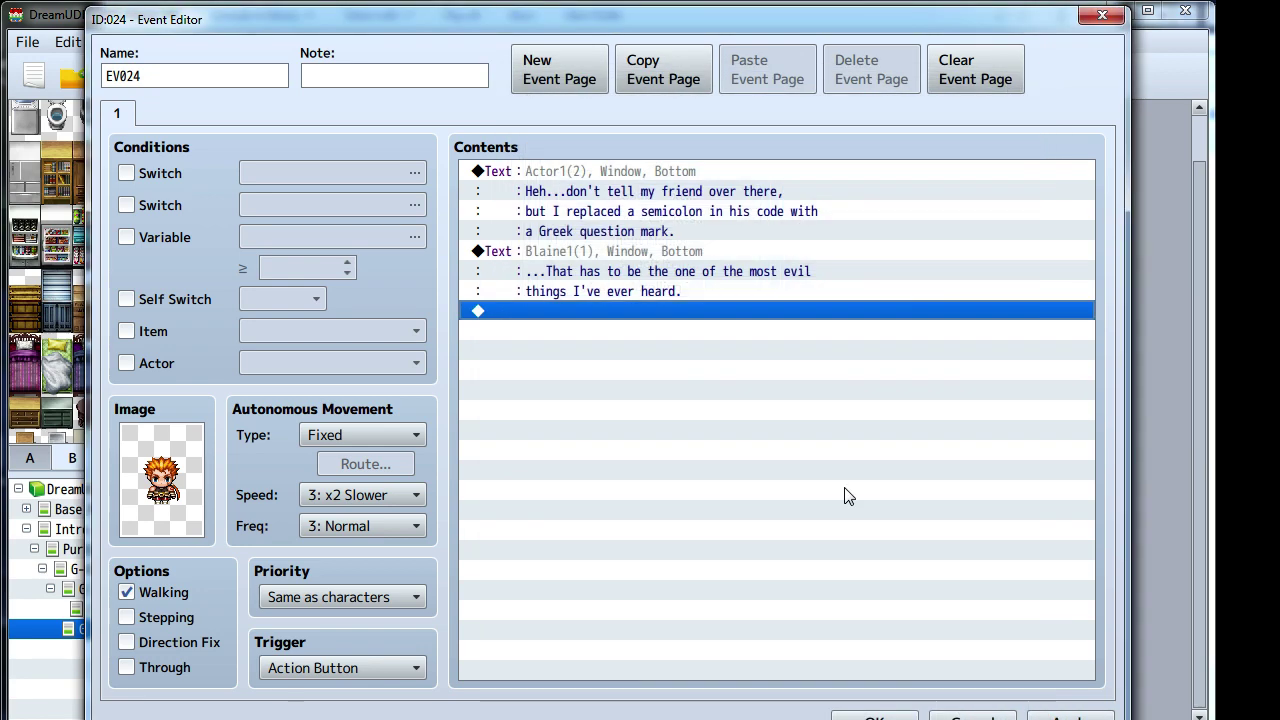
- Copy the student's first message to the end of the event and change its text to "Funny though, right?"
click(604, 179)
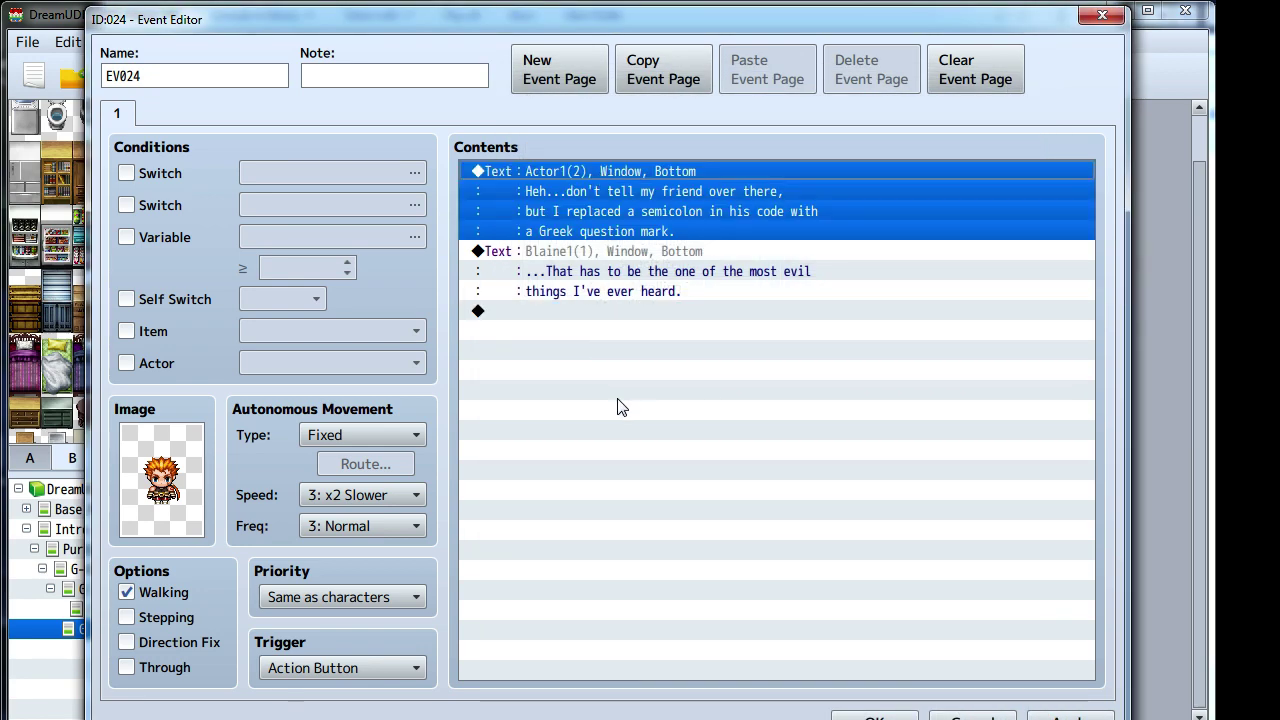
key(ctrl+c)
click(618, 407)
key(ctrl+v)
right_click(580, 316)
click(600, 346)
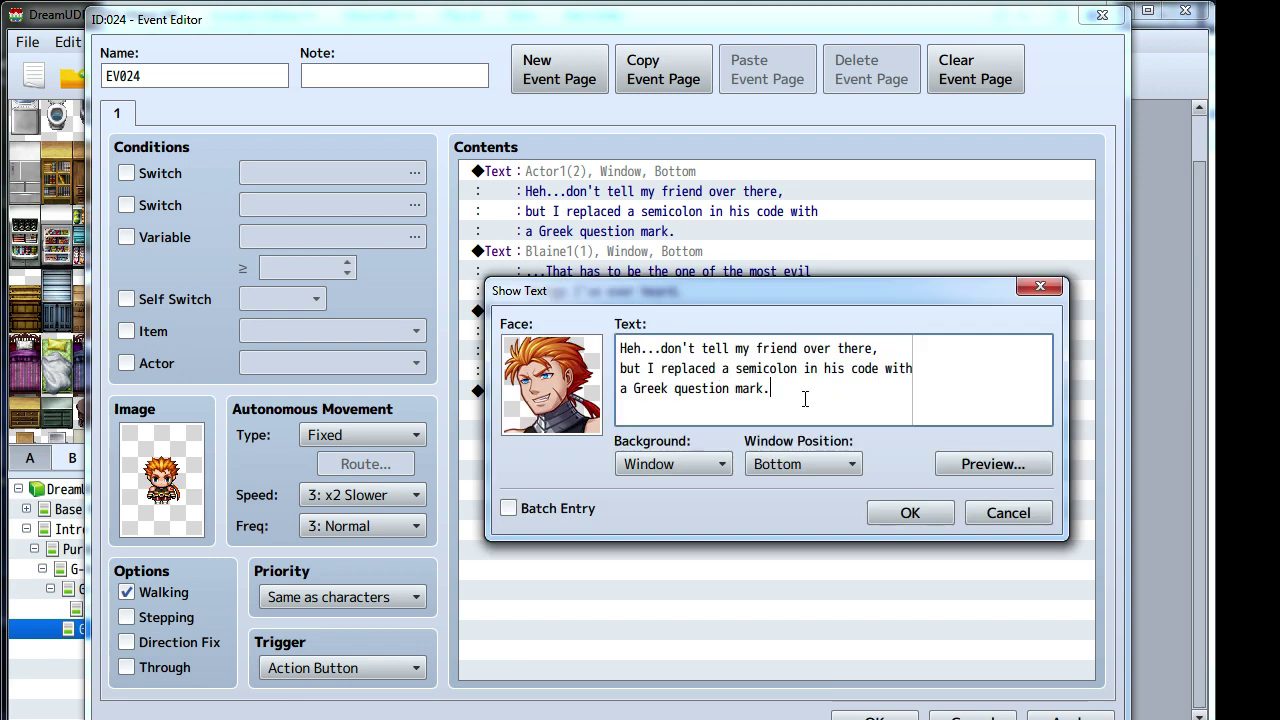
key(ctrl+a)
text(Funny though, right?)
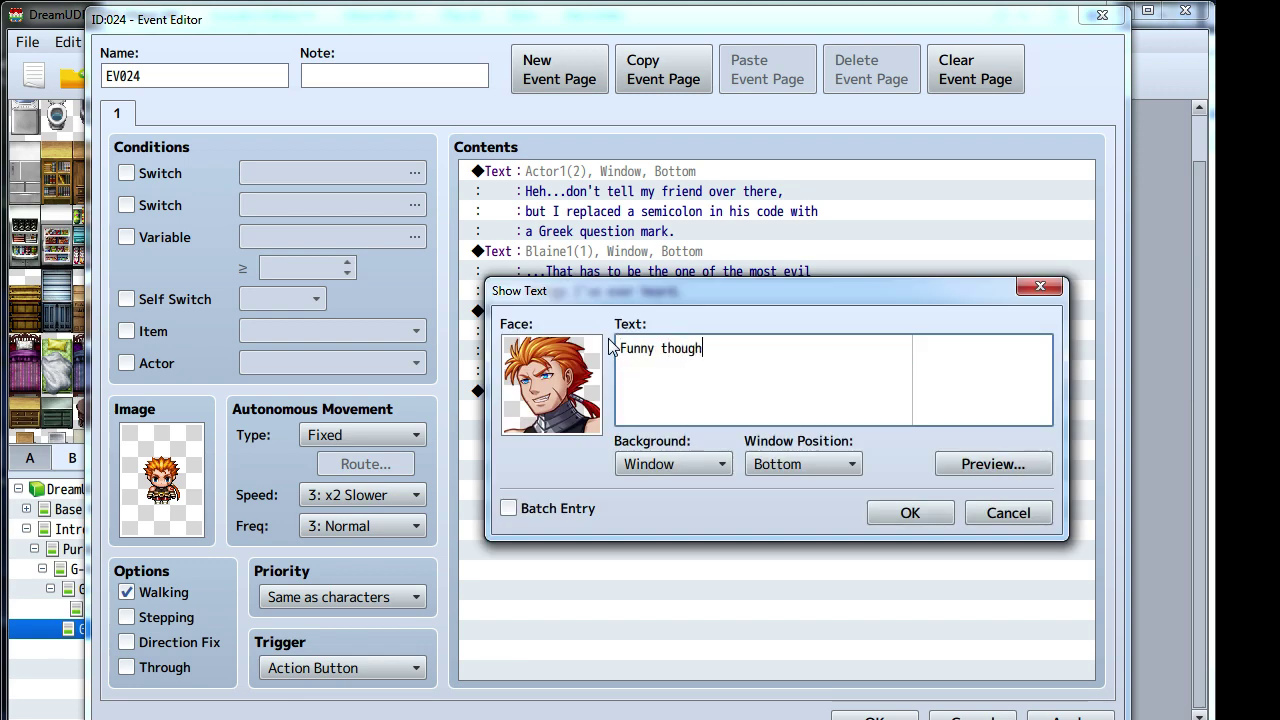
click(905, 513)
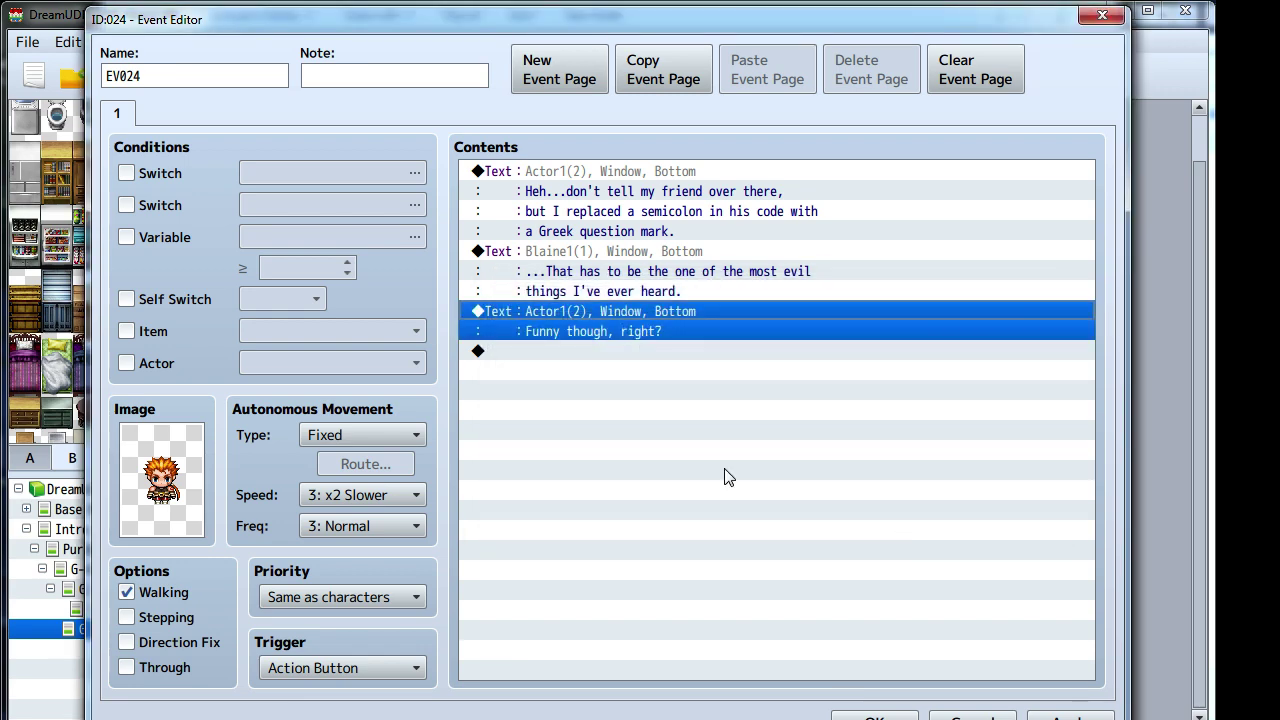
- Duplicate the Blaine message at the end of the event contents
click(567, 255)
click(584, 351)
key(ctrl+v)
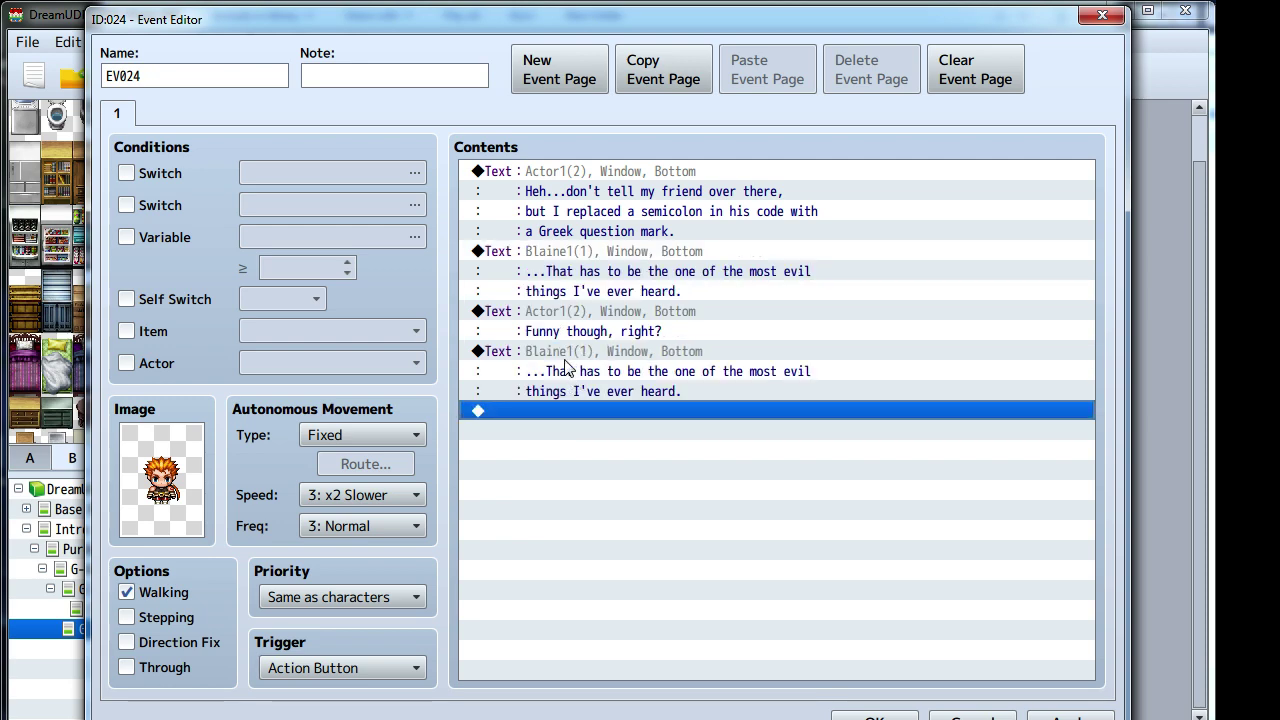
- Append the name tag "\n<Blaine>" to the end of the first Blaine message
right_click(569, 258)
click(633, 335)
double_click(720, 371)
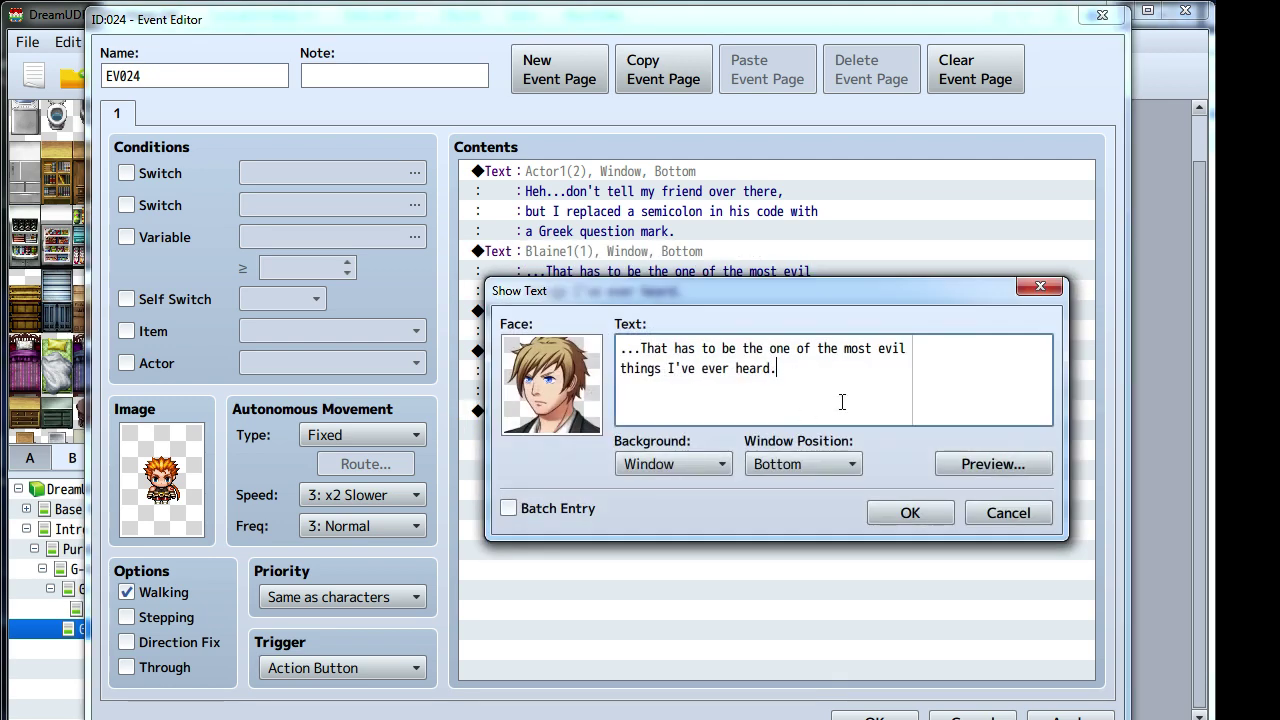
text(<Blaine>)
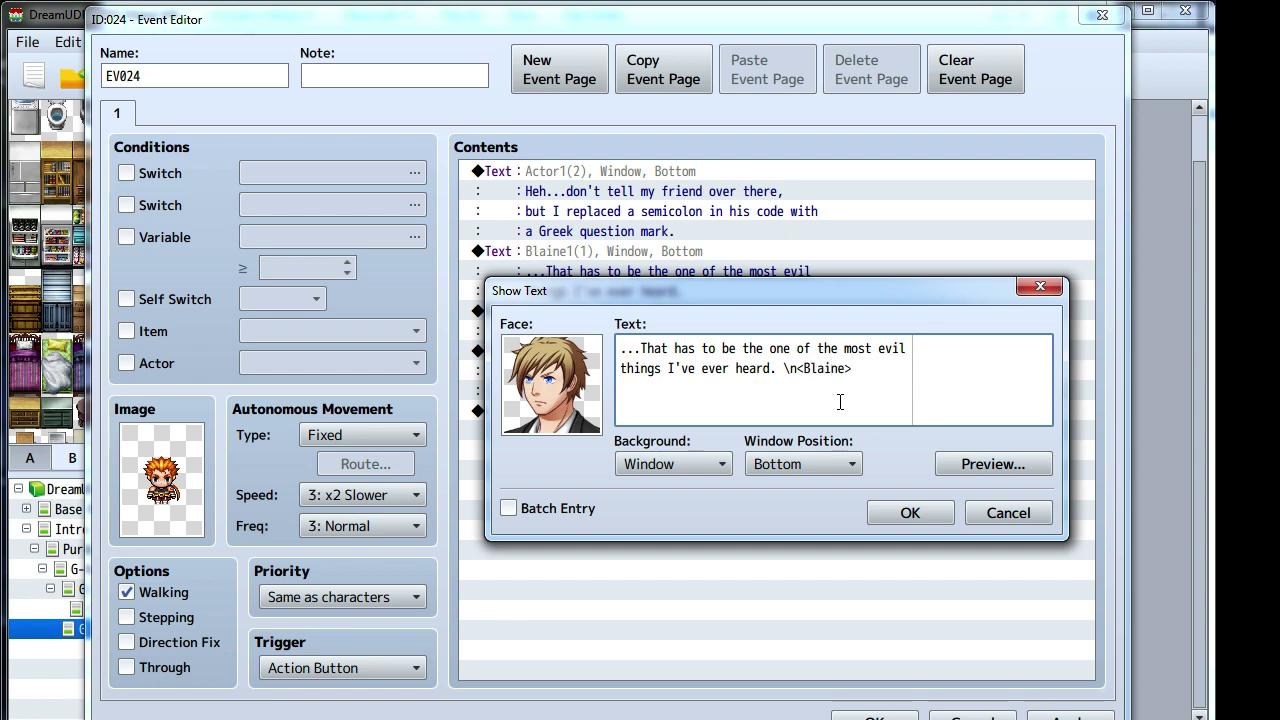
click(909, 513)
- Change the last Blaine message to "... \n<Blaine>" and give it the first Blaine1 face
right_click(551, 355)
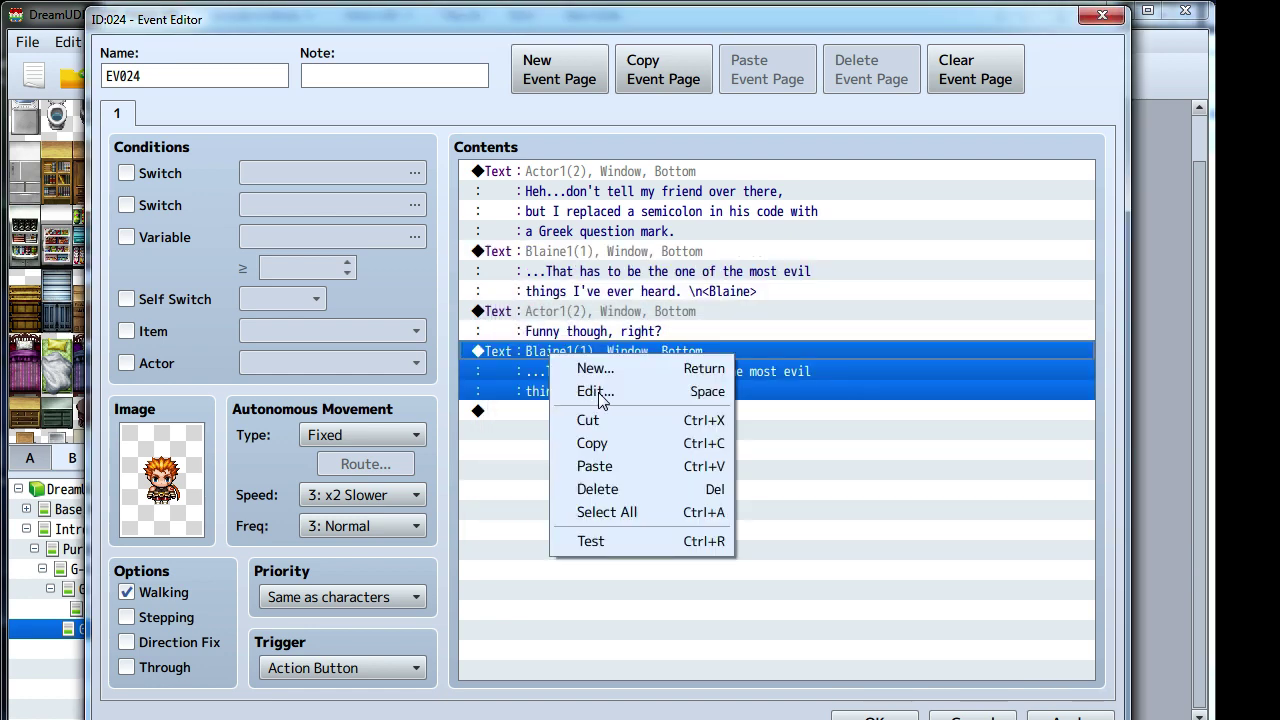
click(596, 391)
drag(791, 366, 610, 350)
text(... \n<)
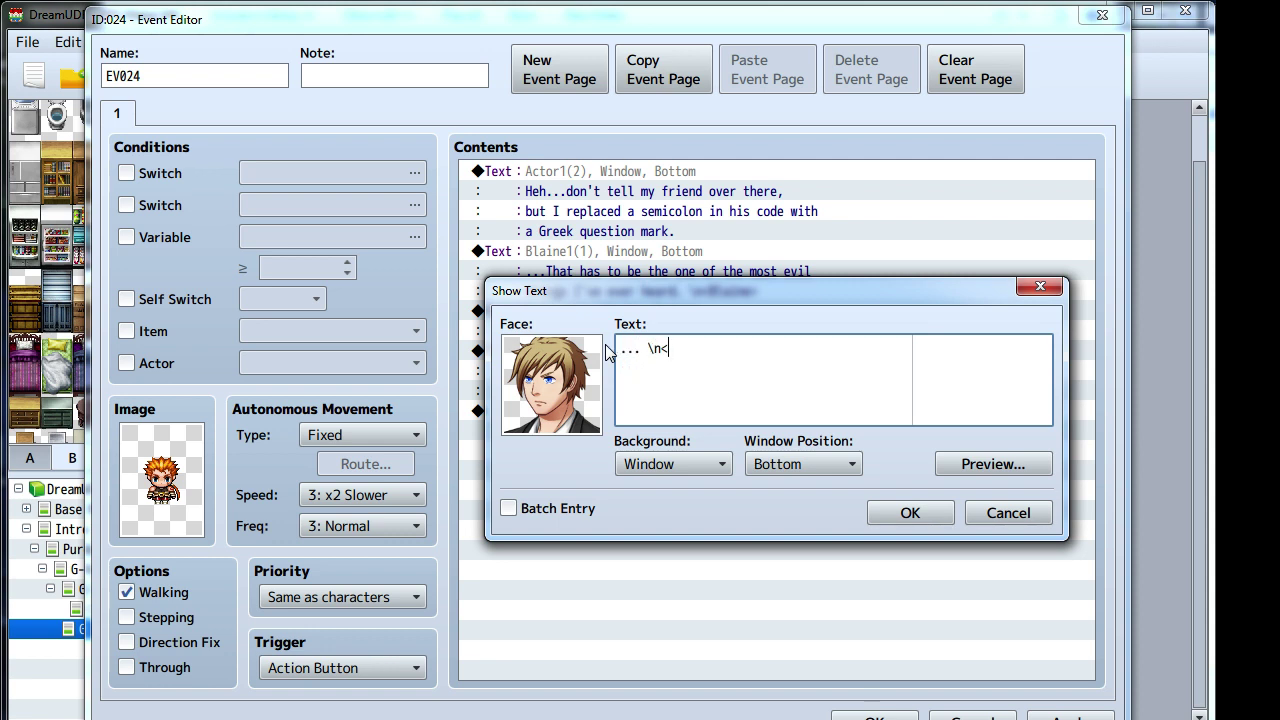
text(Blaine>)
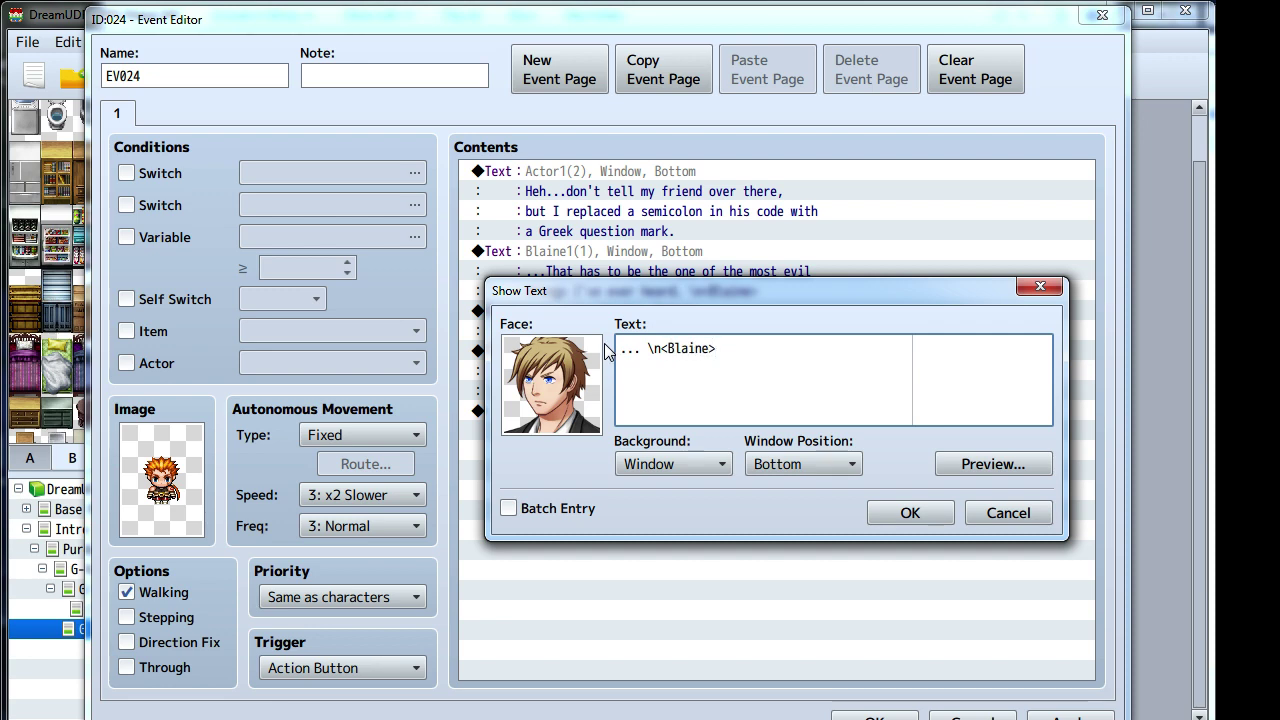
double_click(554, 367)
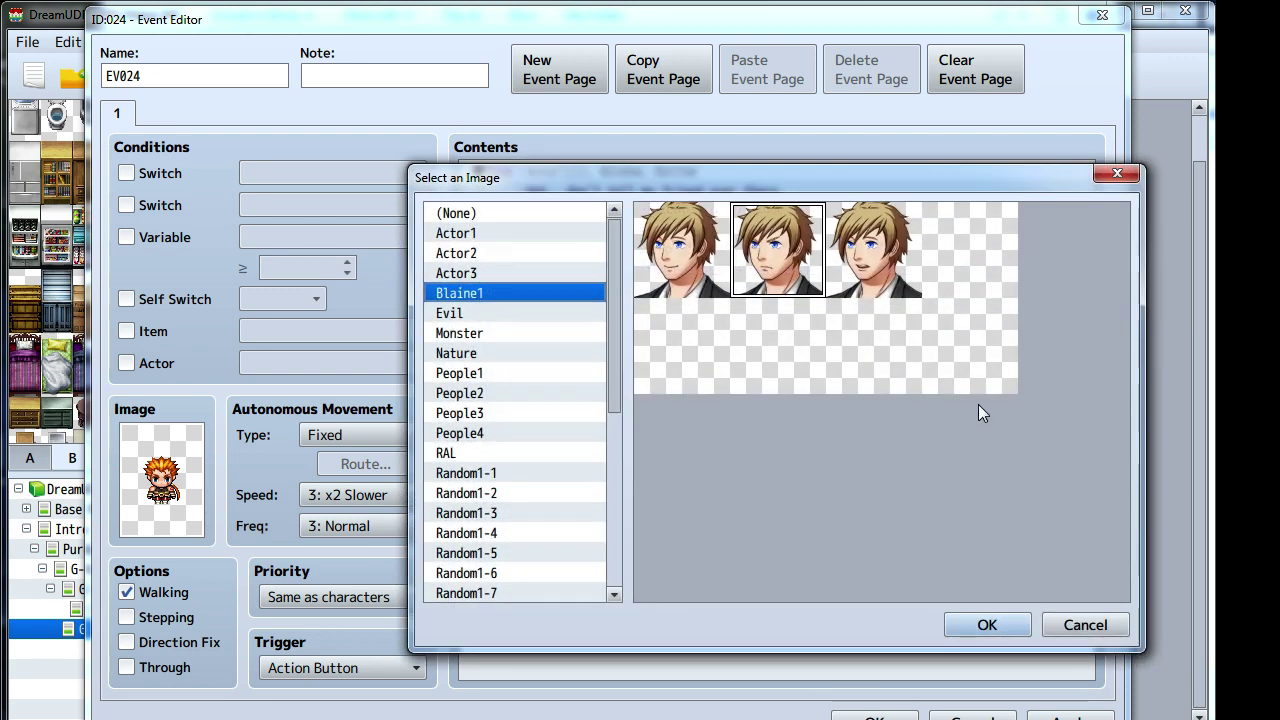
click(685, 255)
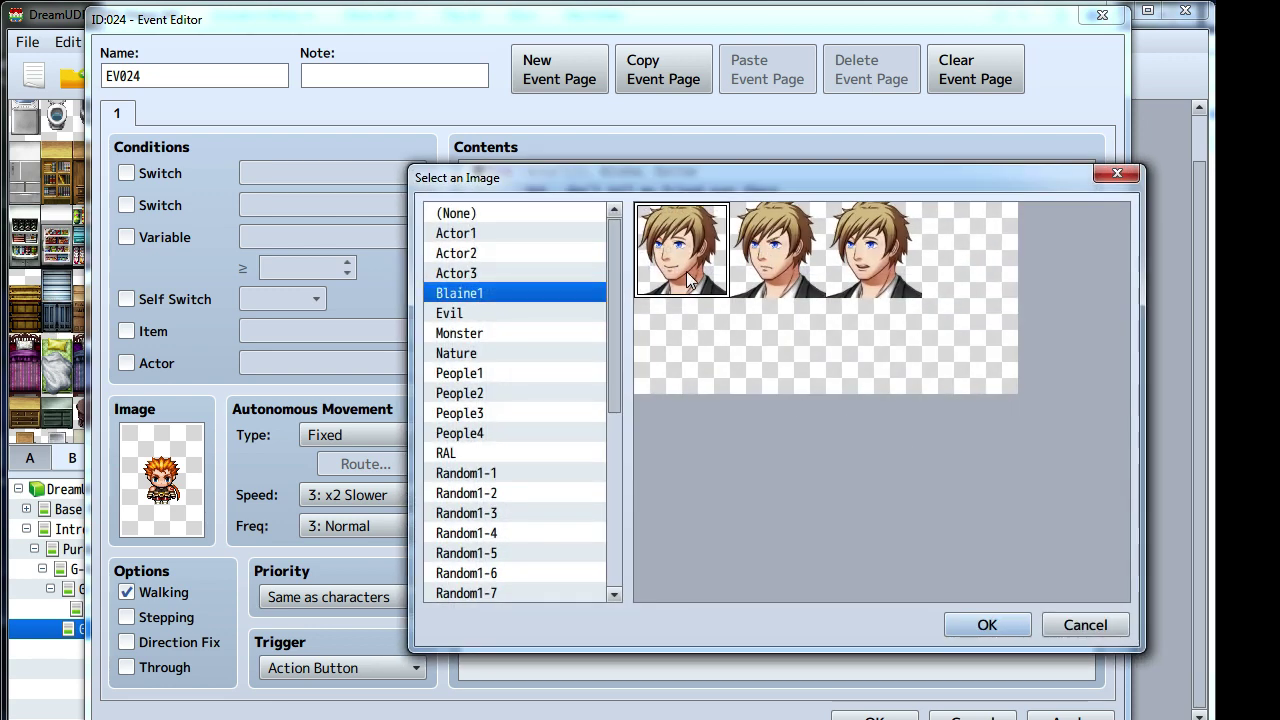
click(987, 625)
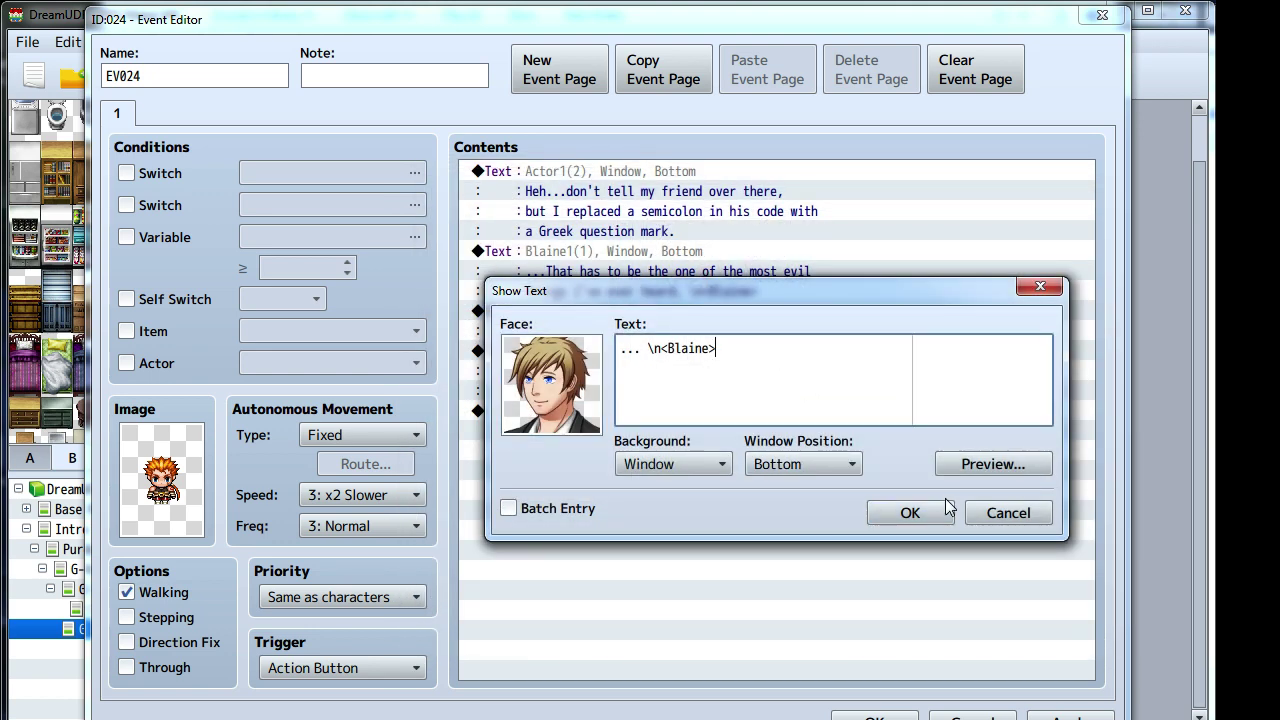
click(908, 511)
- Remove the extra "the" before "one of the most evil" in the first Blaine message
right_click(630, 252)
click(745, 284)
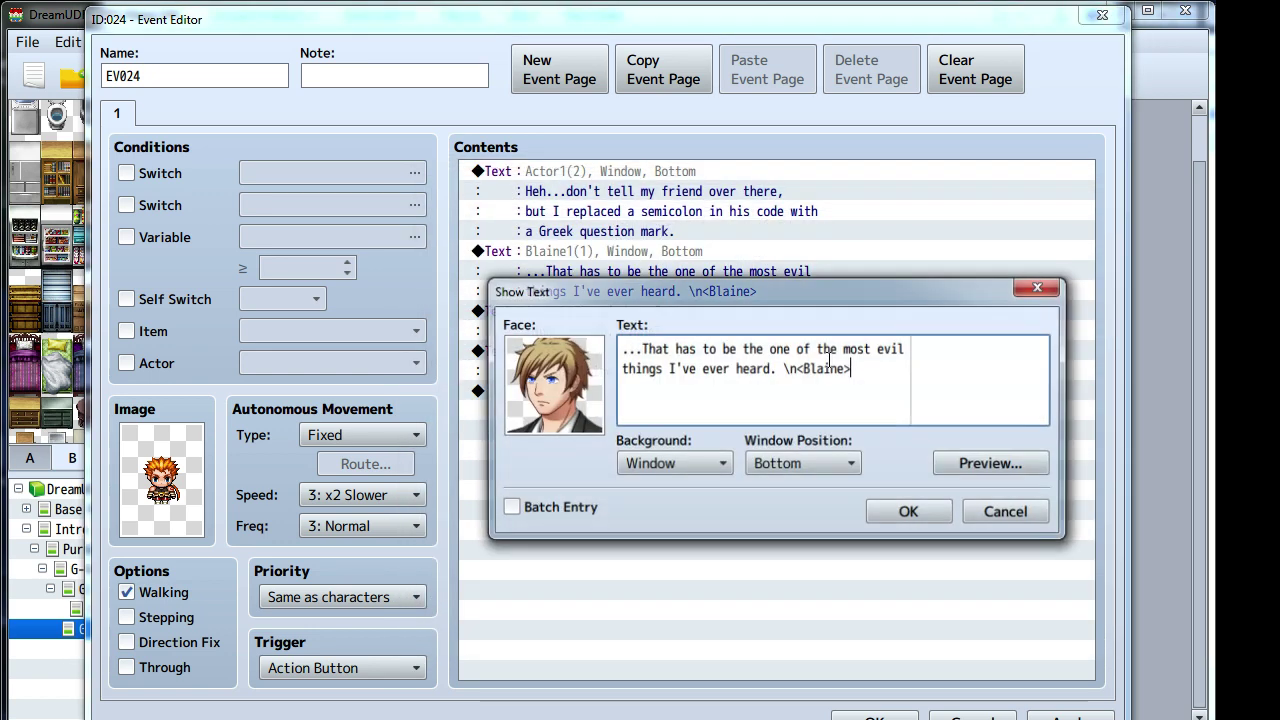
key(shift+Right)
key(shift+Right)
key(shift+Right)
key(shift+Right)
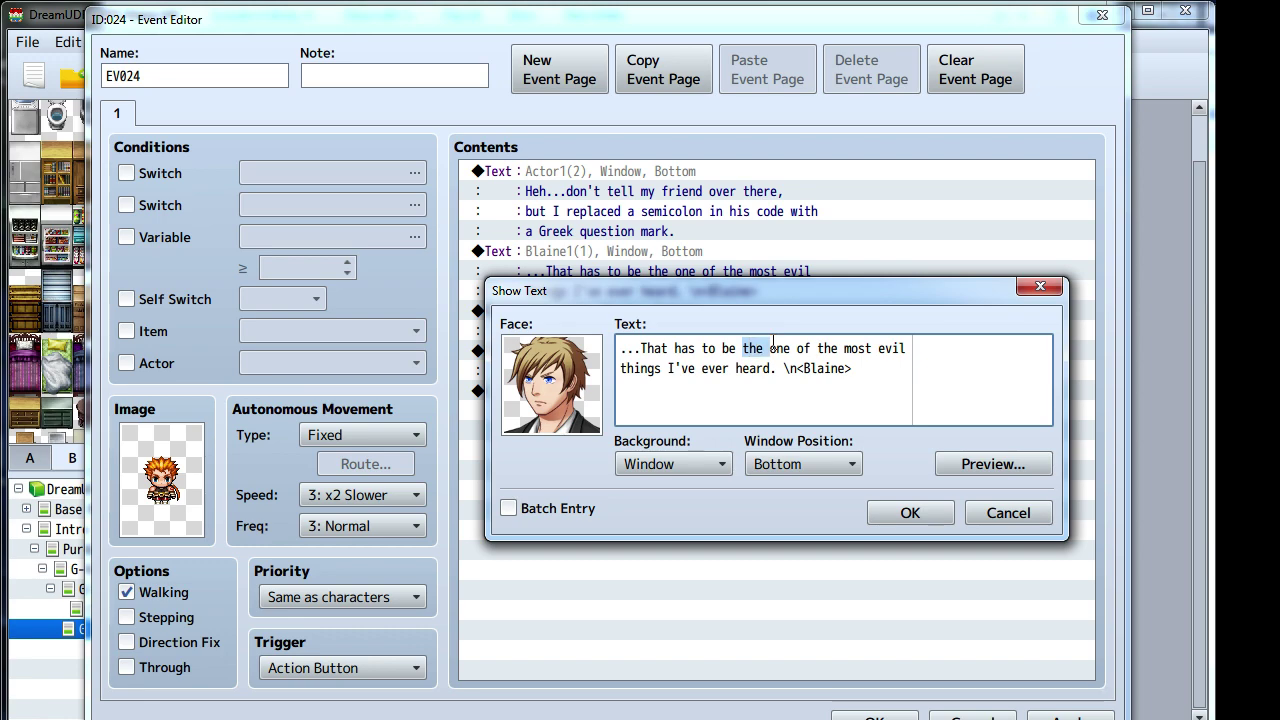
key(Delete)
click(909, 512)
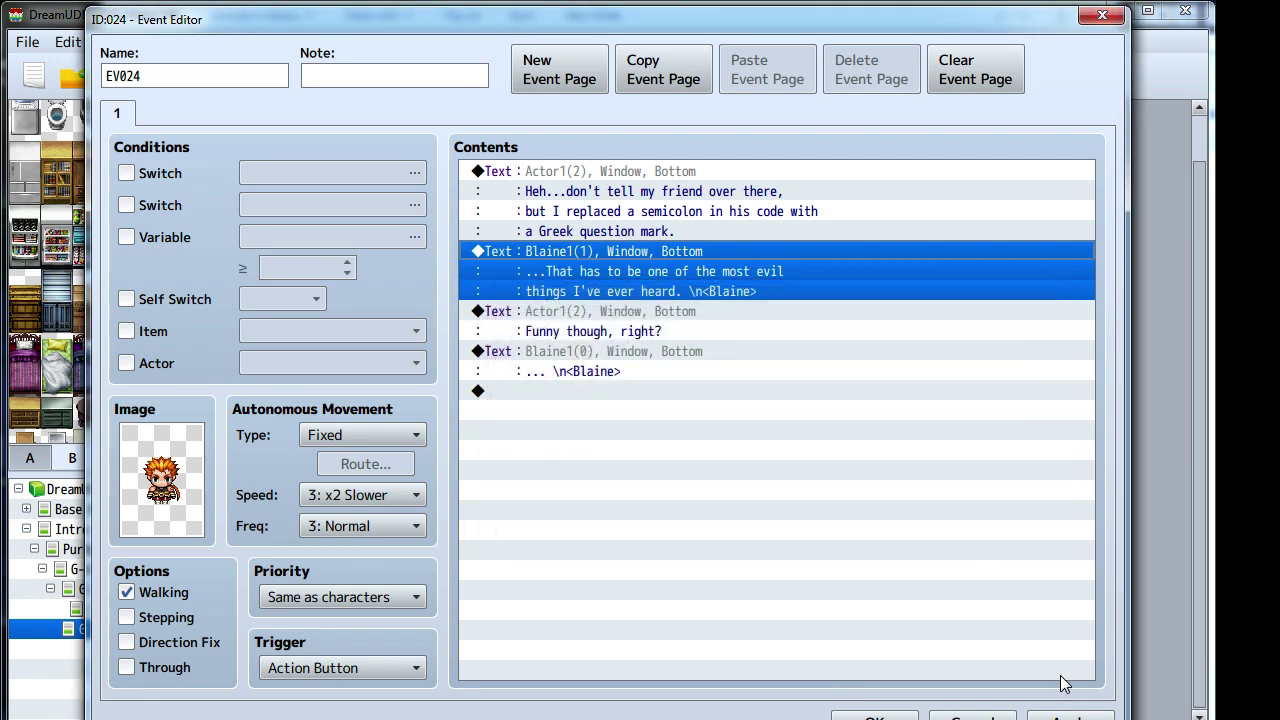
- Close the event and playtest the classroom map, going through the orange-haired student's semicolon conversation with Blaine
key(Escape)
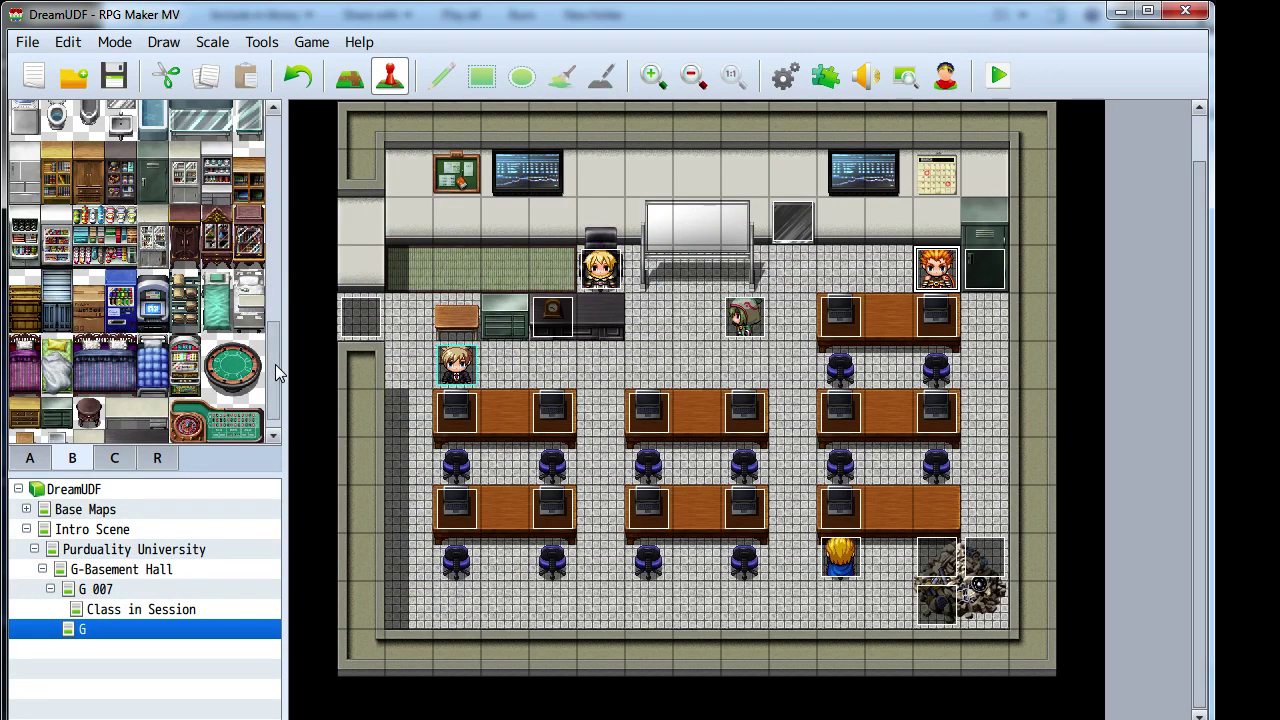
scroll(270, 400, down, 2)
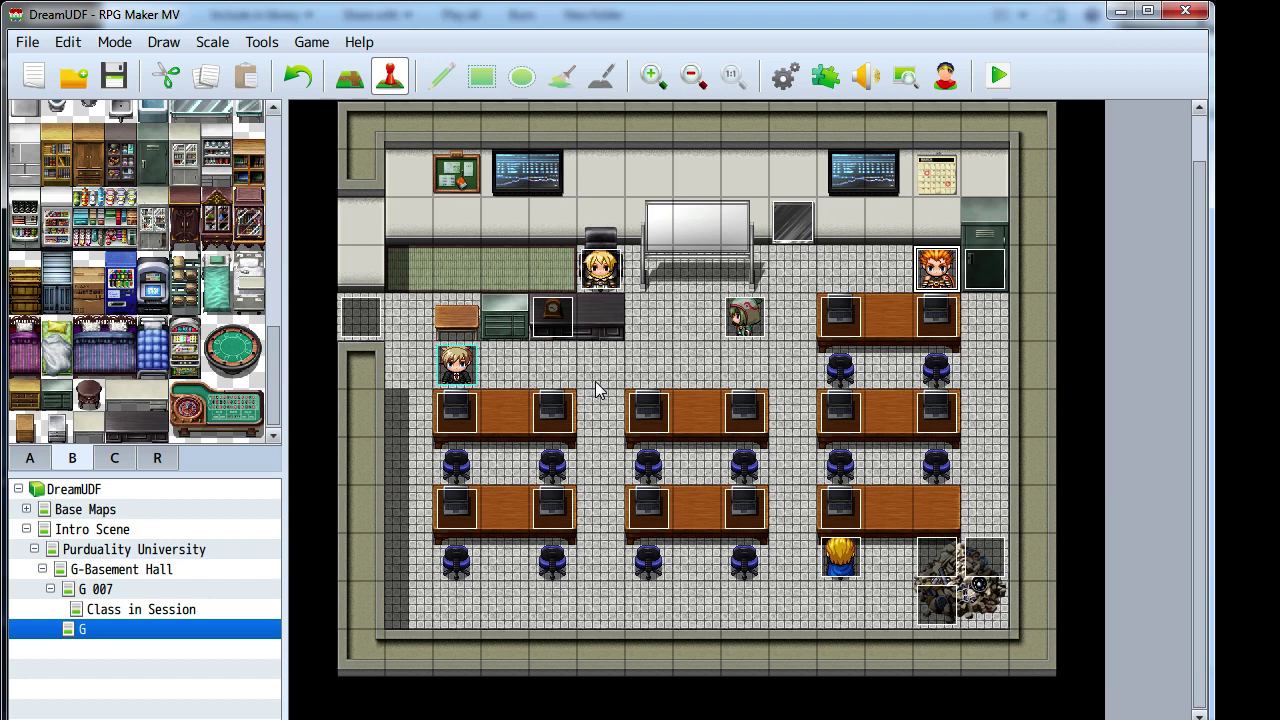
scroll(786, 500, up, 1)
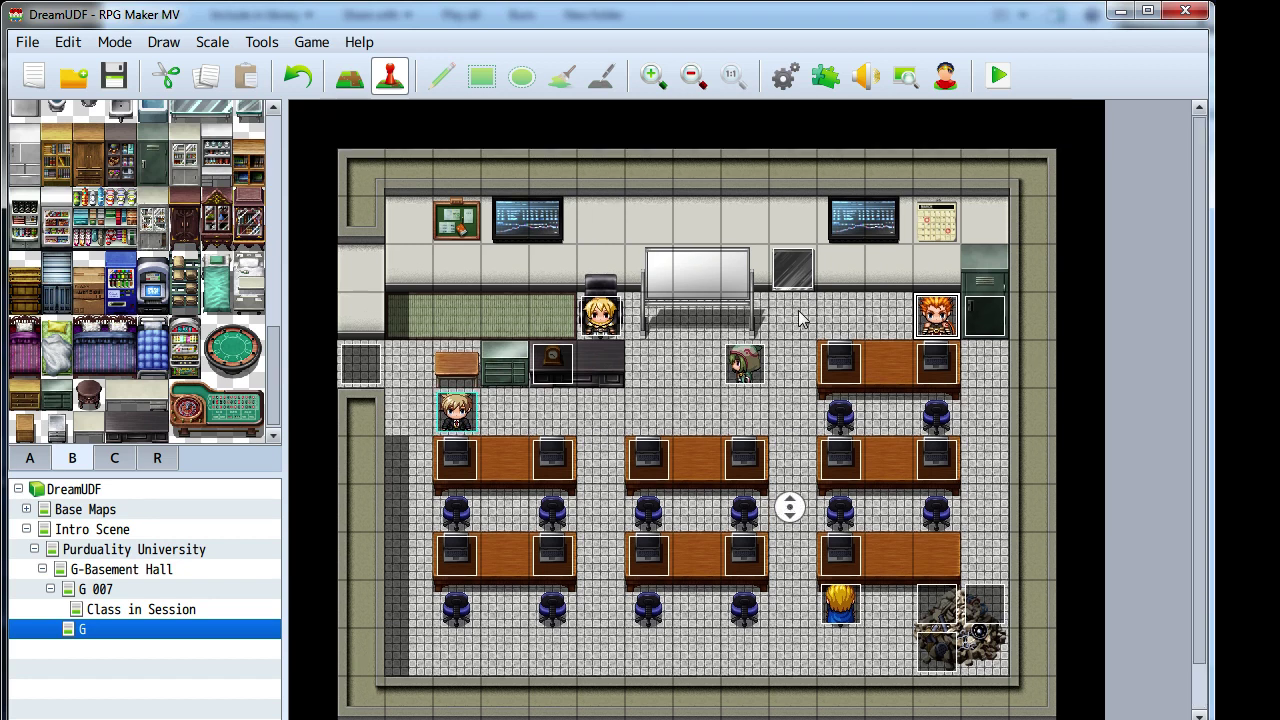
scroll(828, 503, down, 1)
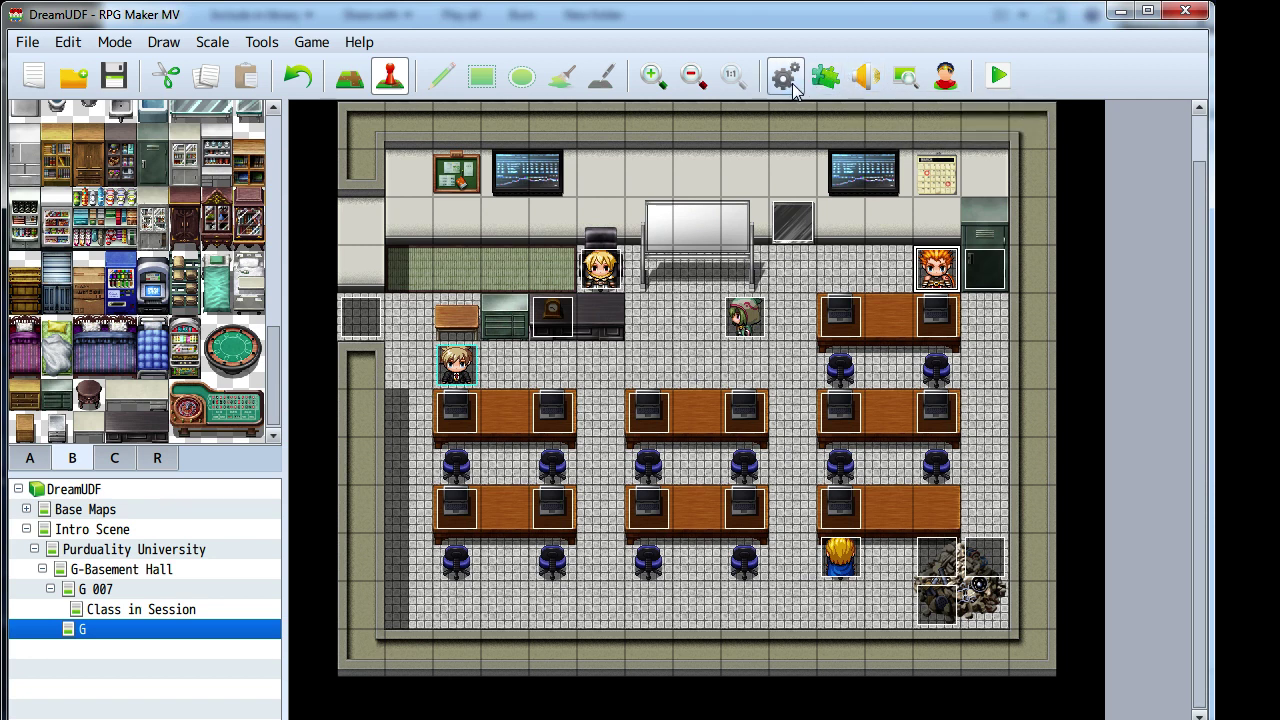
click(998, 75)
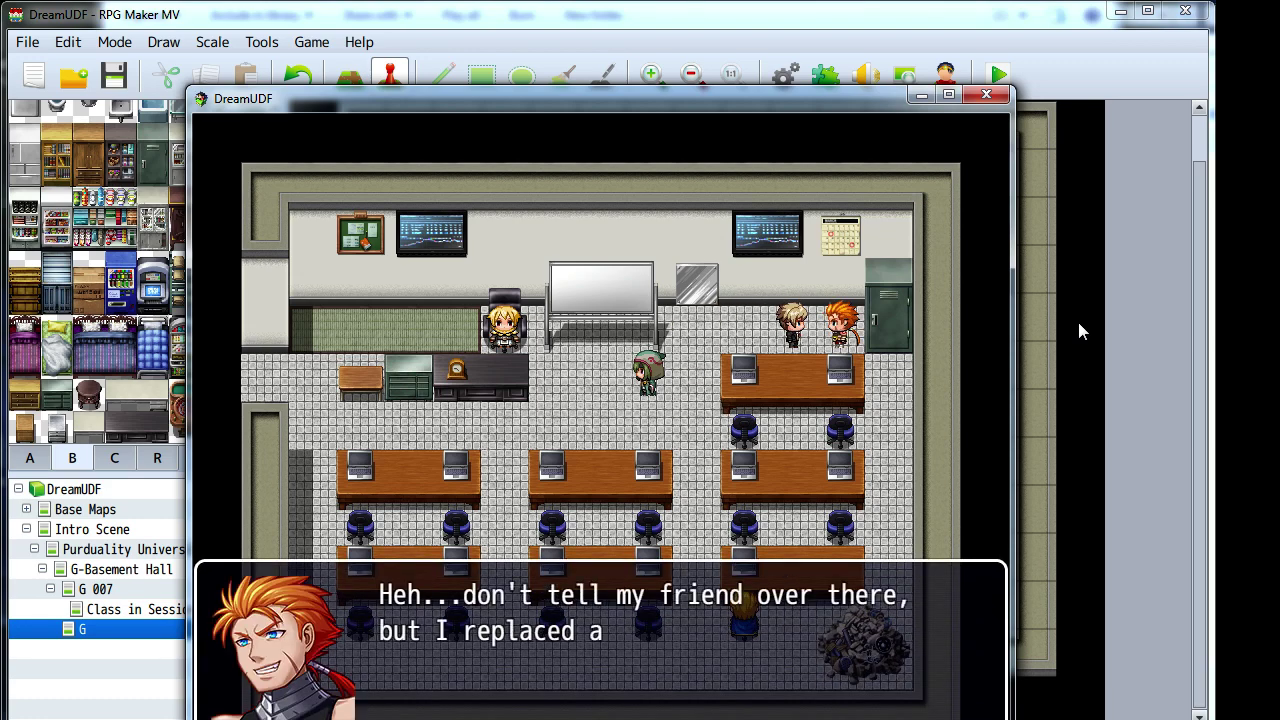
key(Return)
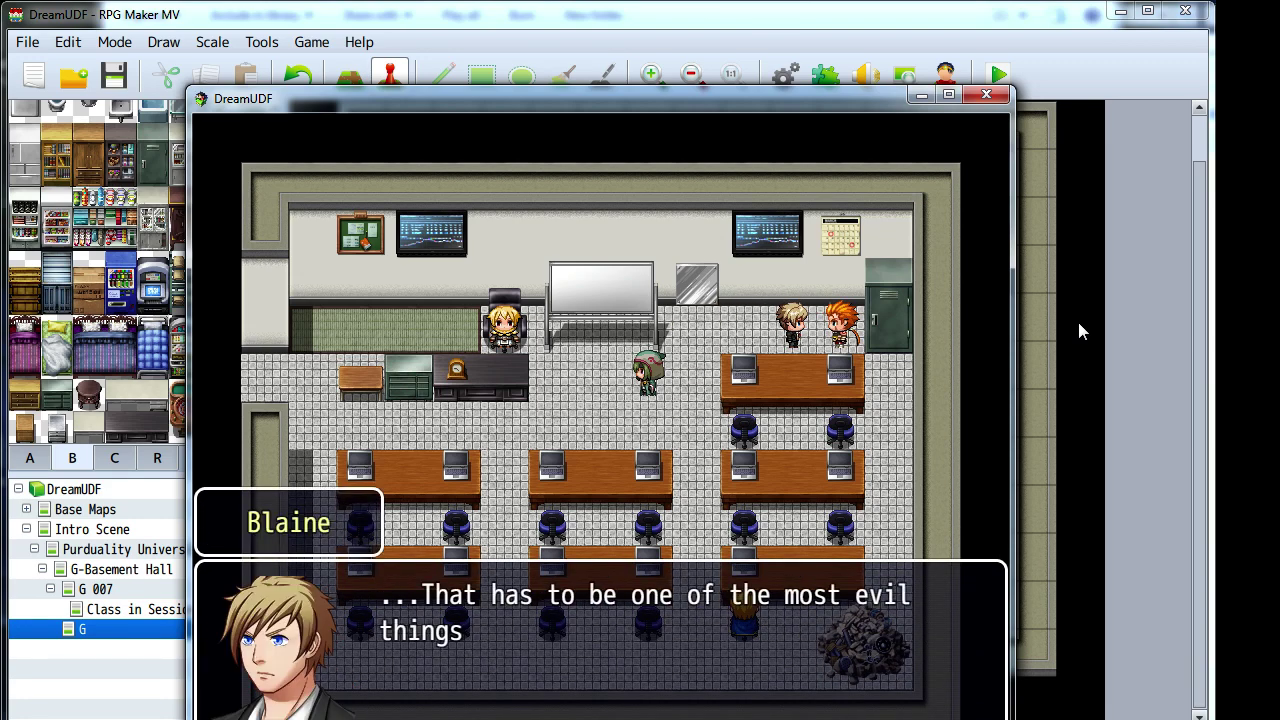
key(Return)
key(Return)
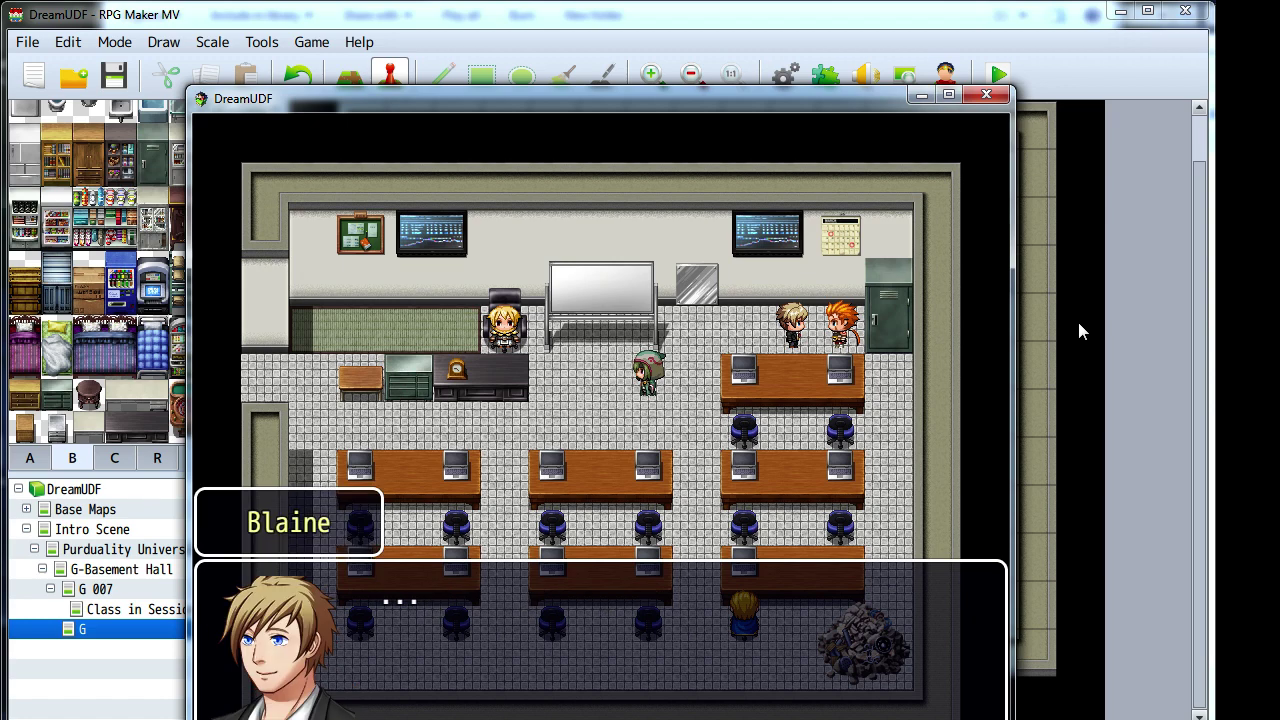
key(Return)
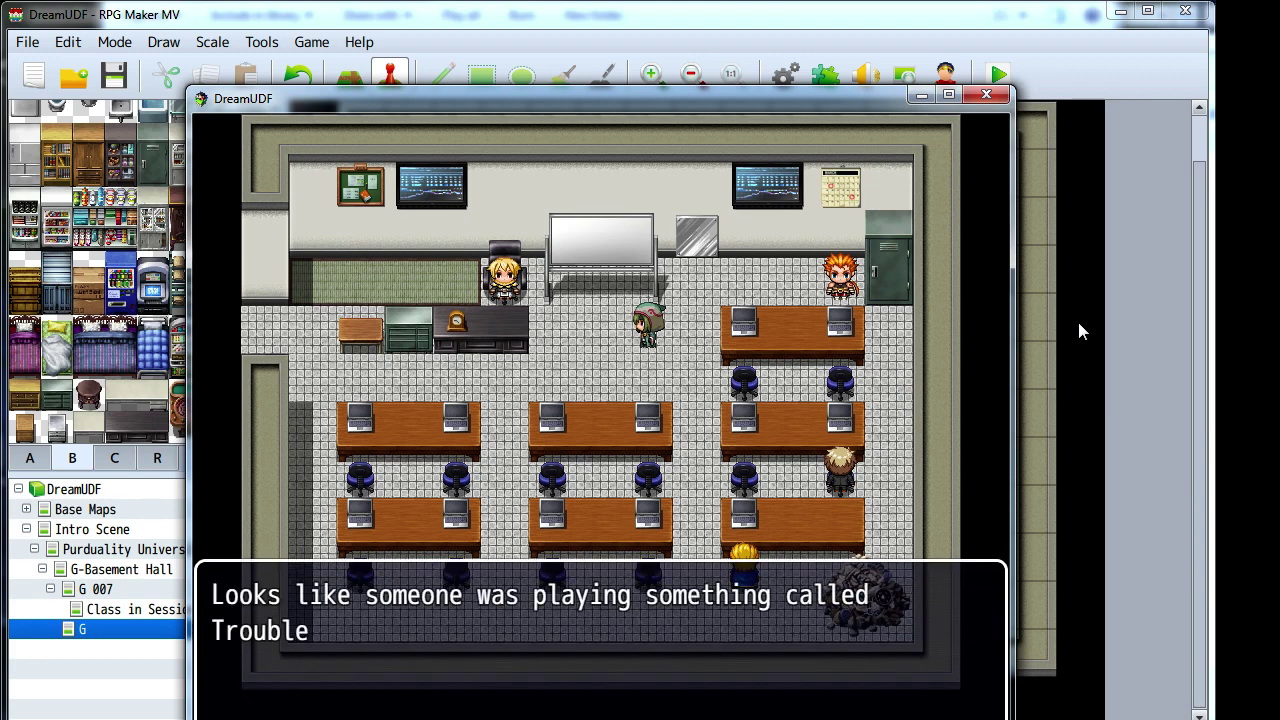
- Check the classroom computers' messages in the playtest, including the super bomber man one, and end the playtest
key(Return)
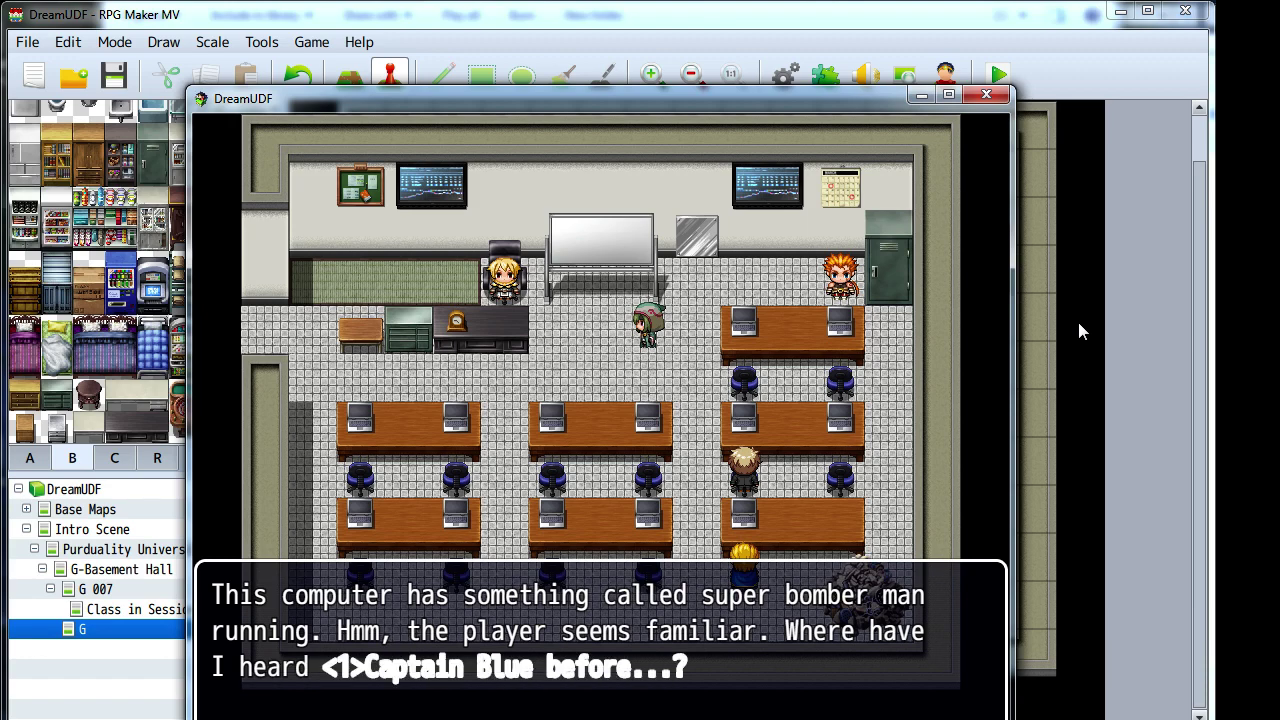
key(Return)
key(Escape)
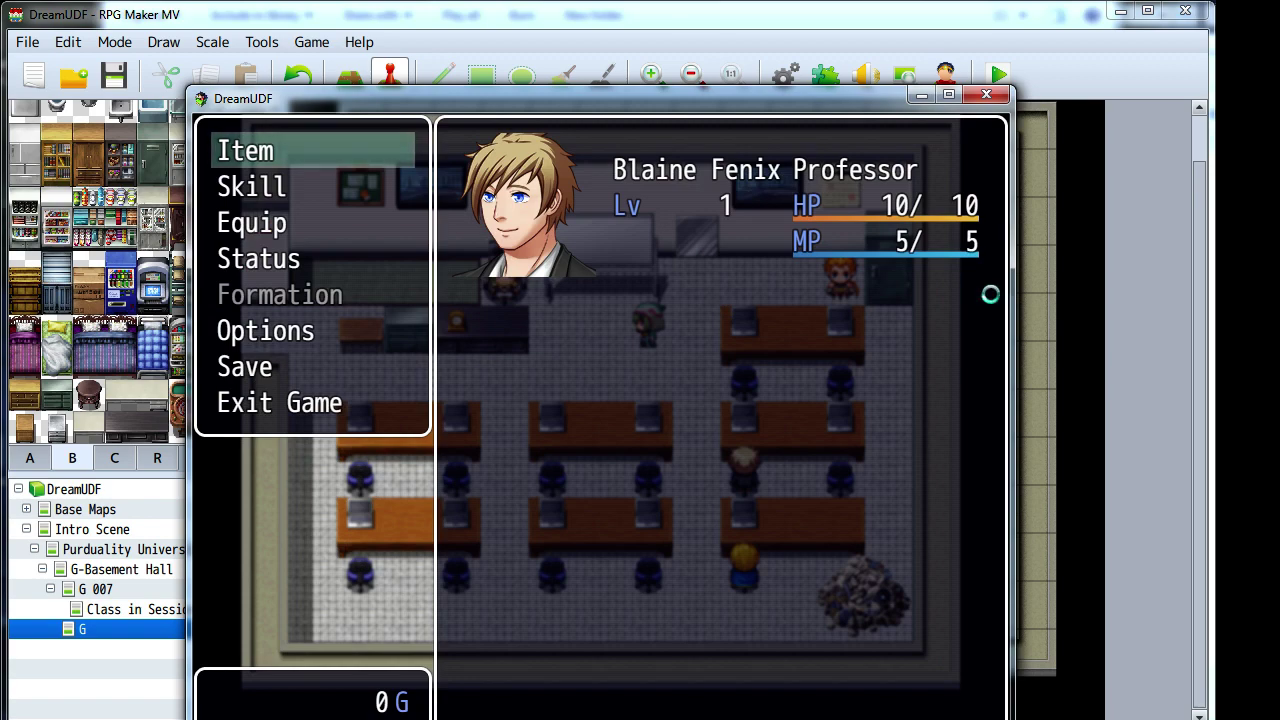
click(986, 95)
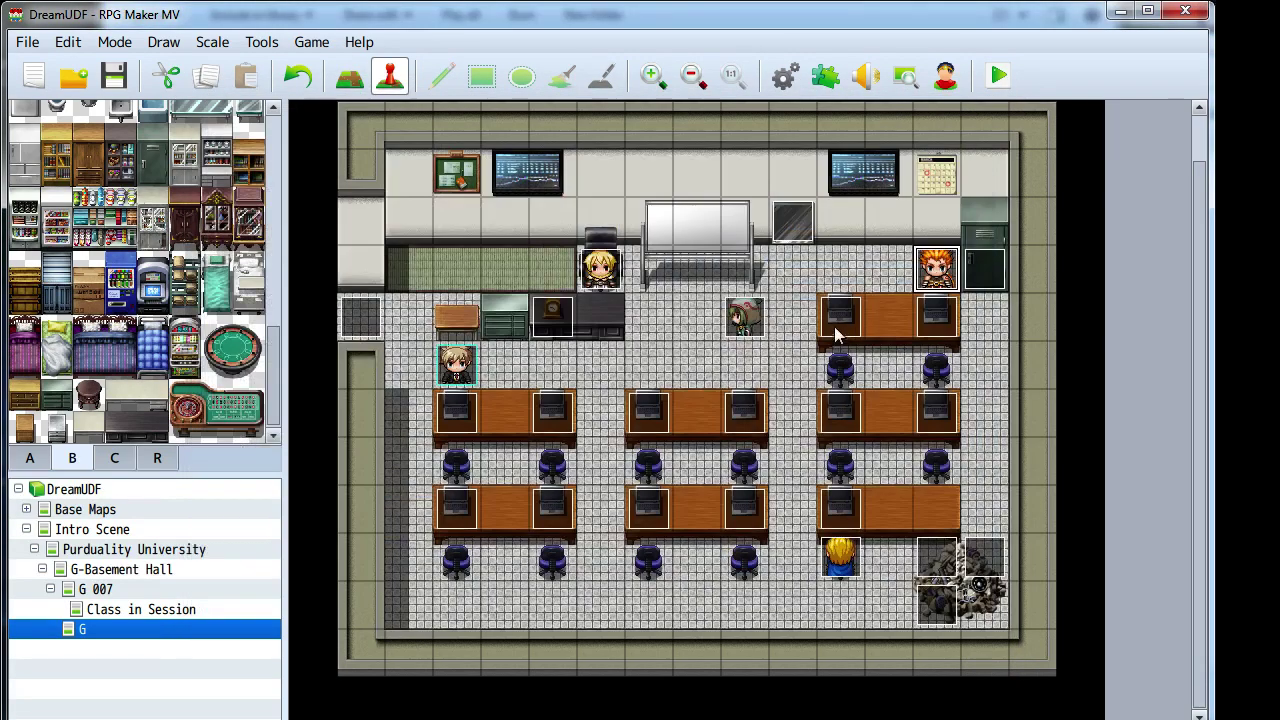
- In the super bomber man computer event's message, insert a space between "\oc<1>" and "Captain Blue"
double_click(838, 408)
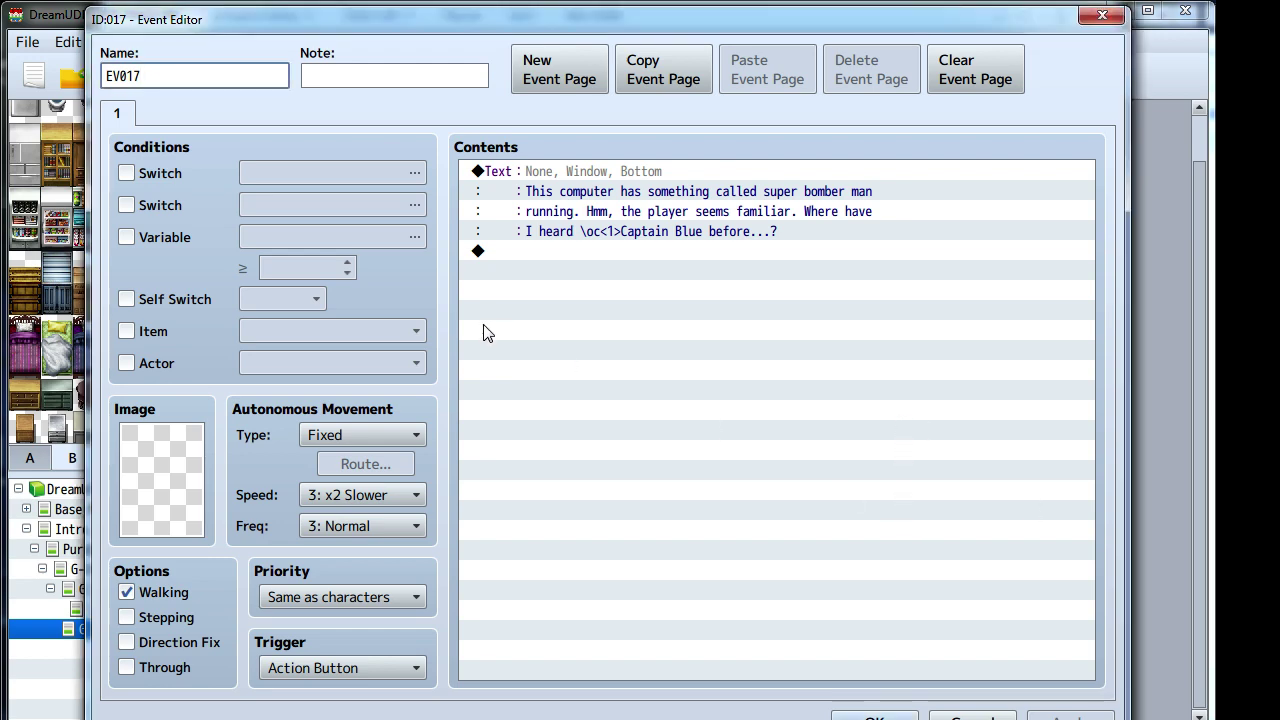
click(581, 170)
right_click(583, 171)
click(601, 198)
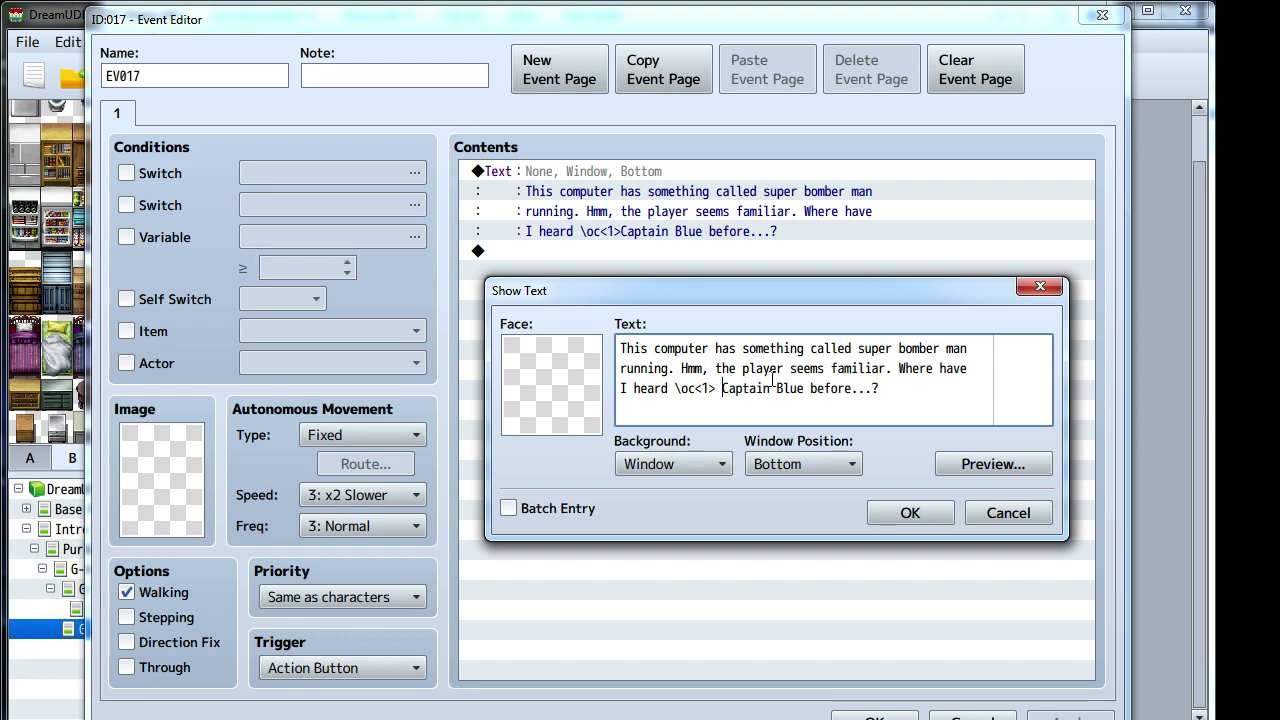
key(Escape)
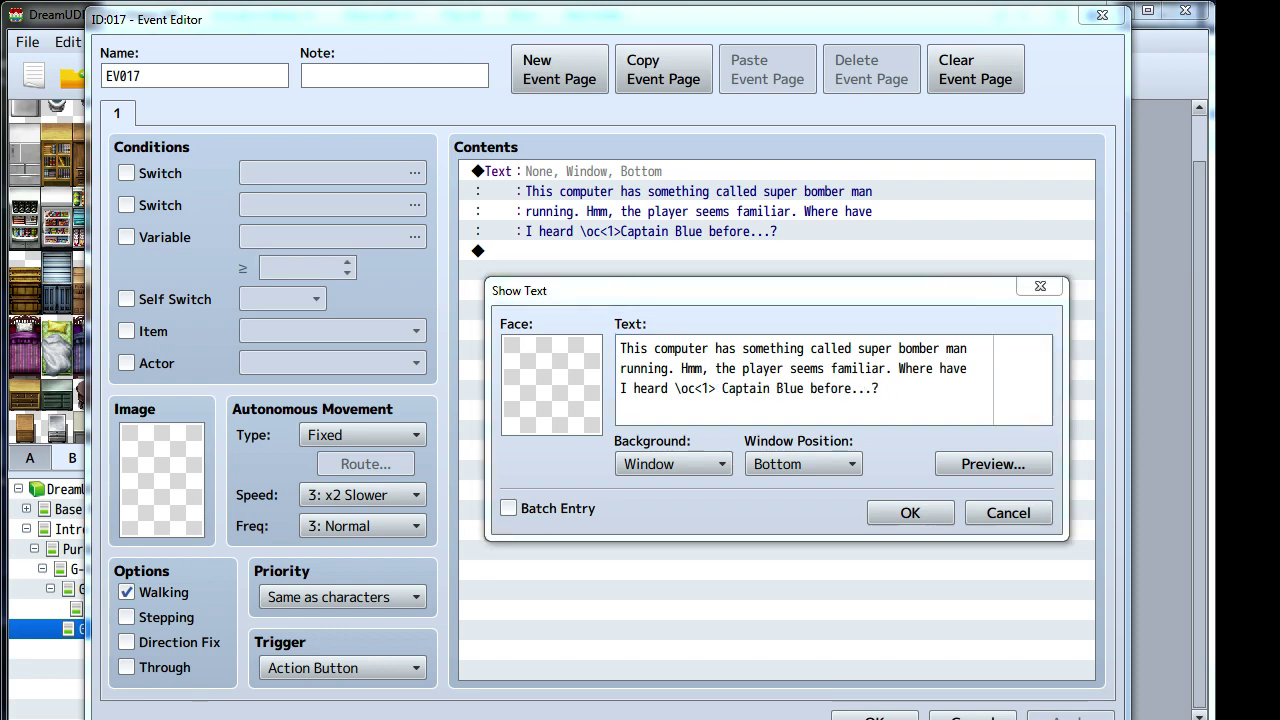
- Switch to the browser and skim the "YEP.2 - Message Core" video for the text color code and its color values
key(alt+Tab)
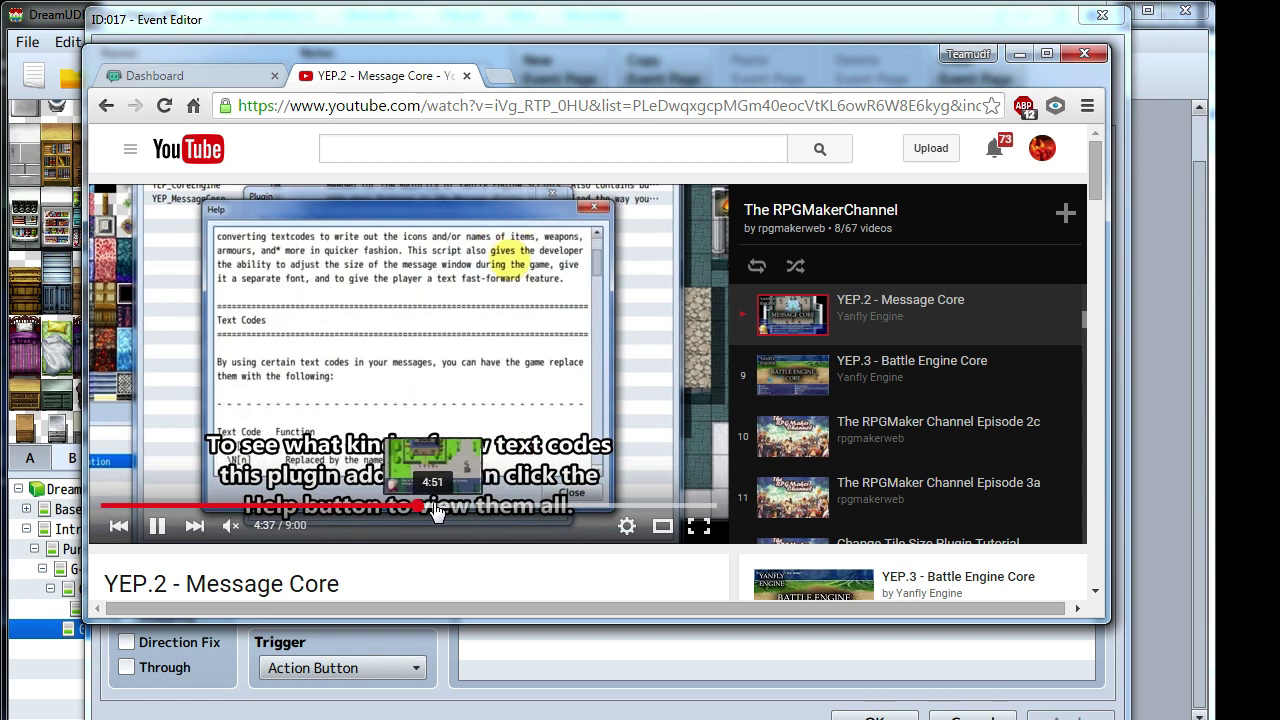
click(166, 505)
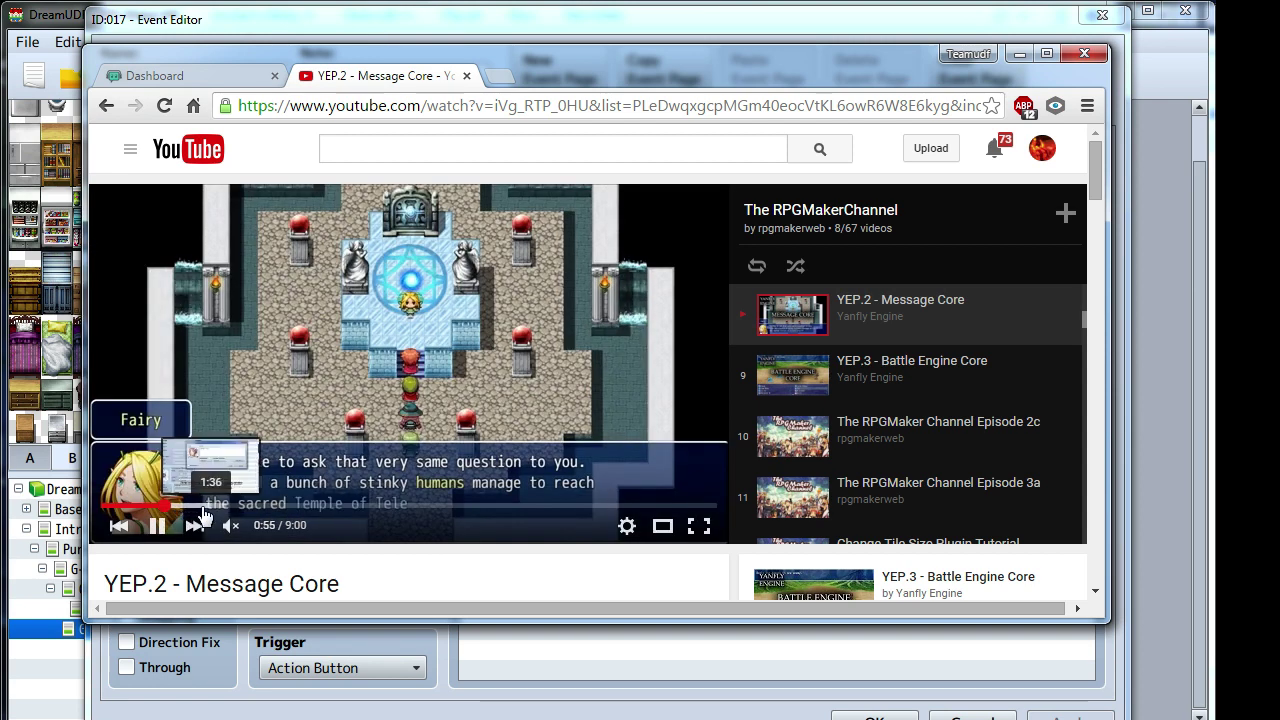
click(183, 507)
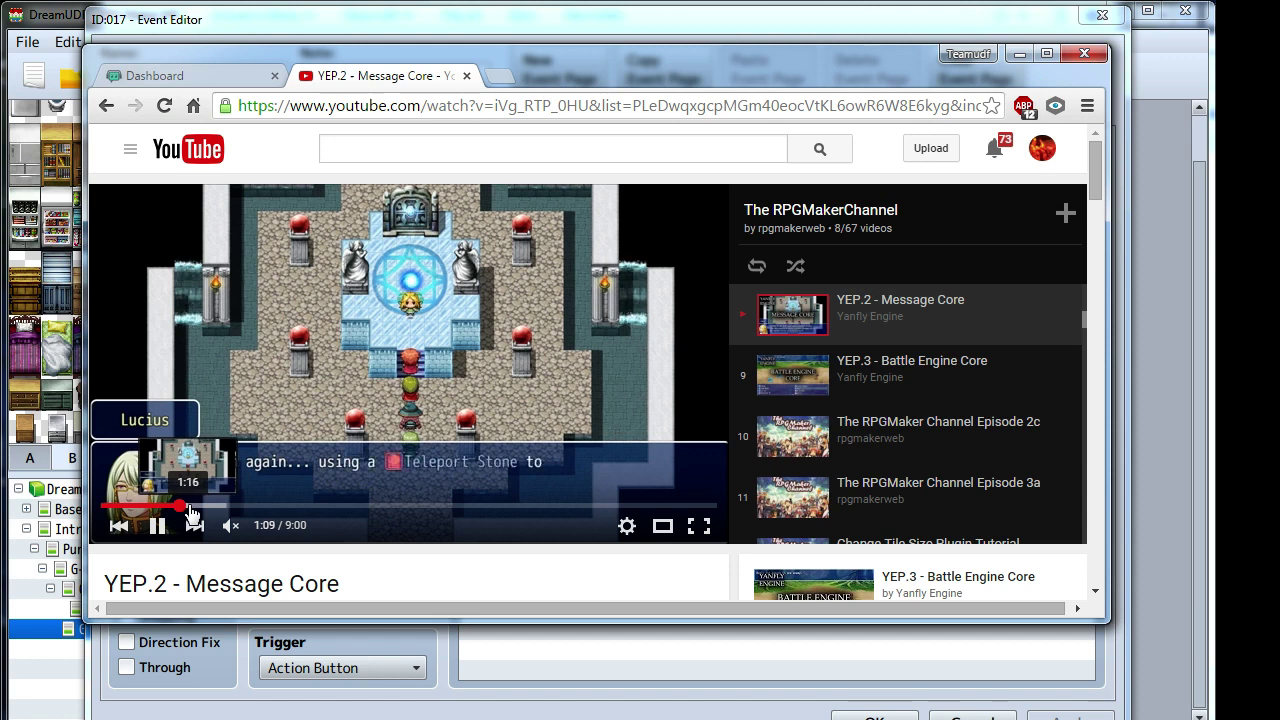
click(194, 507)
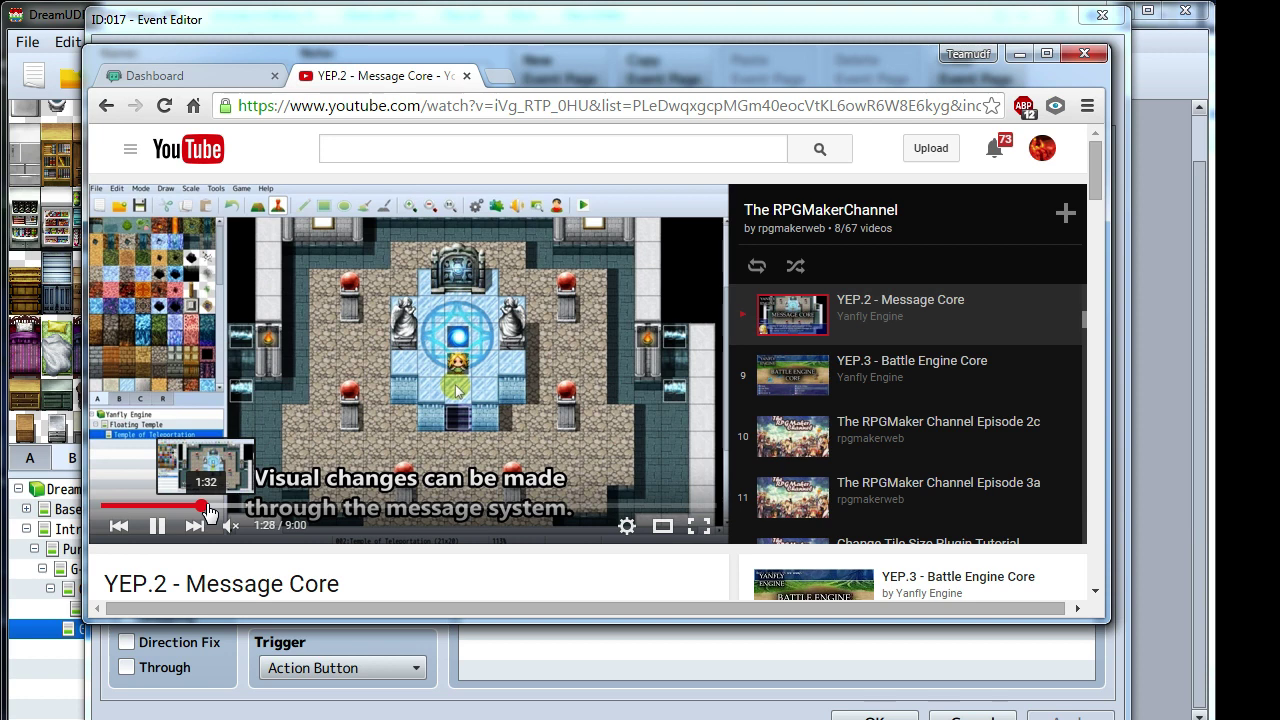
click(310, 344)
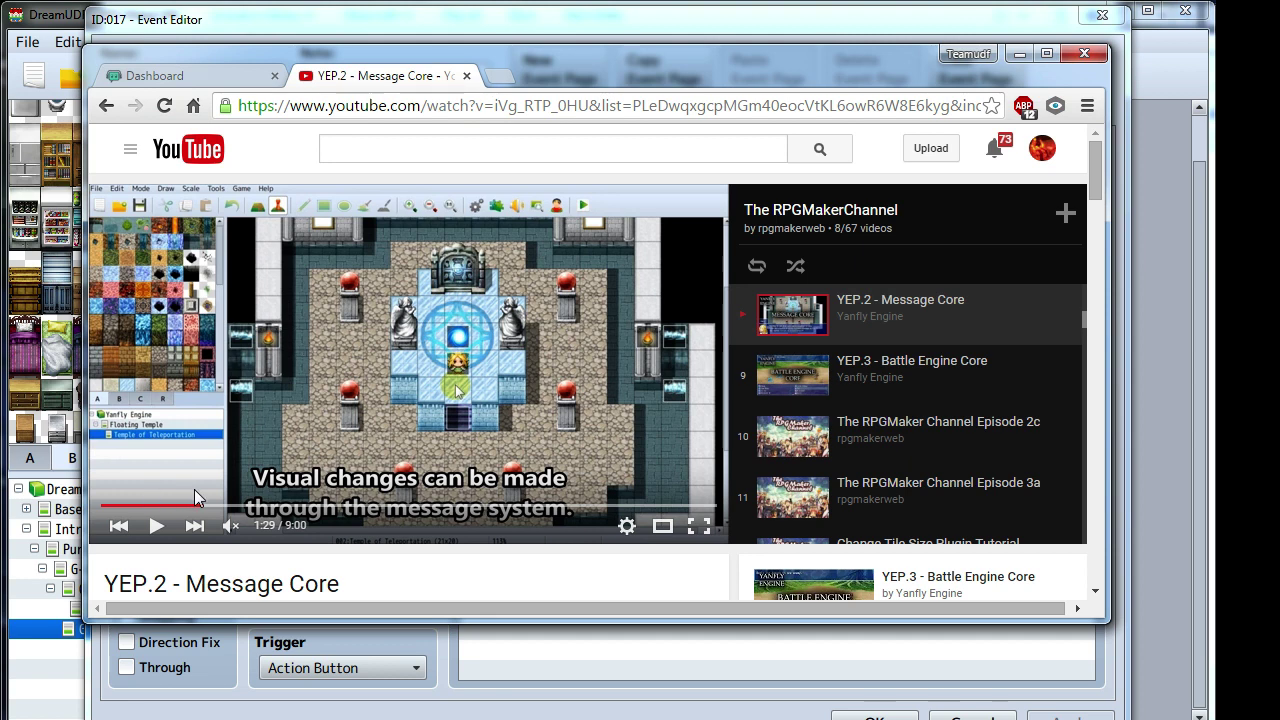
click(240, 503)
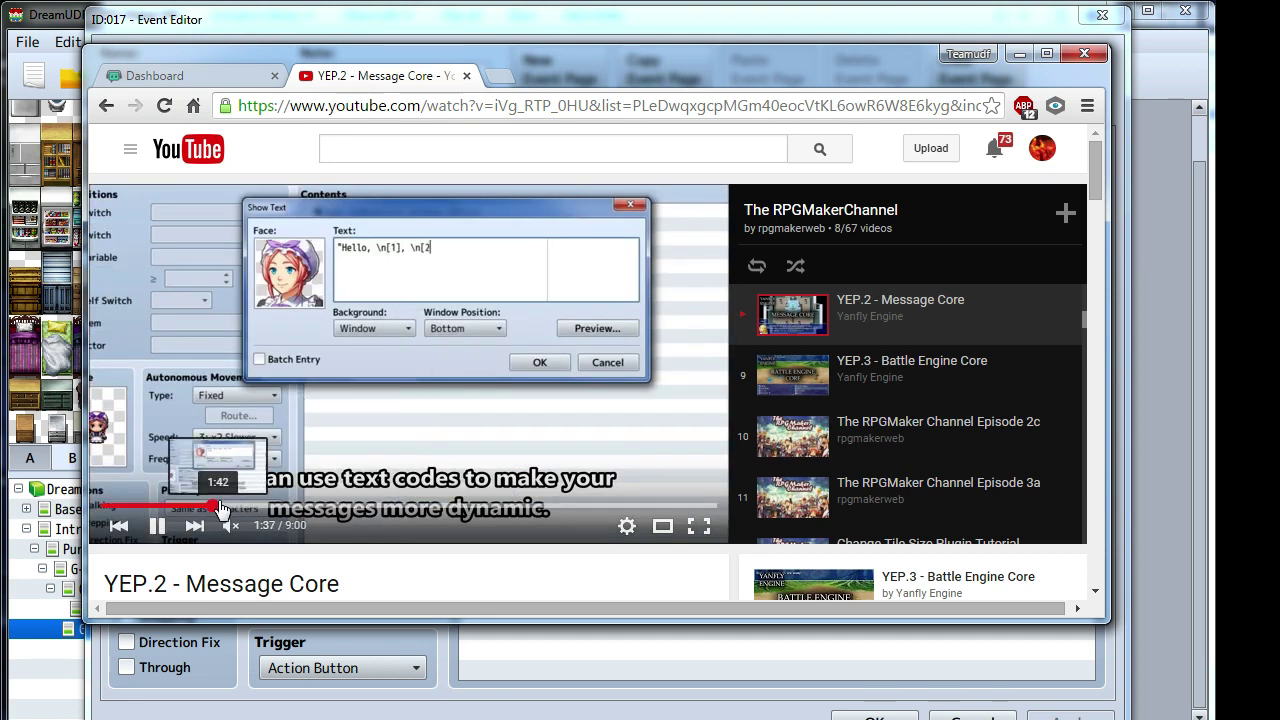
click(222, 506)
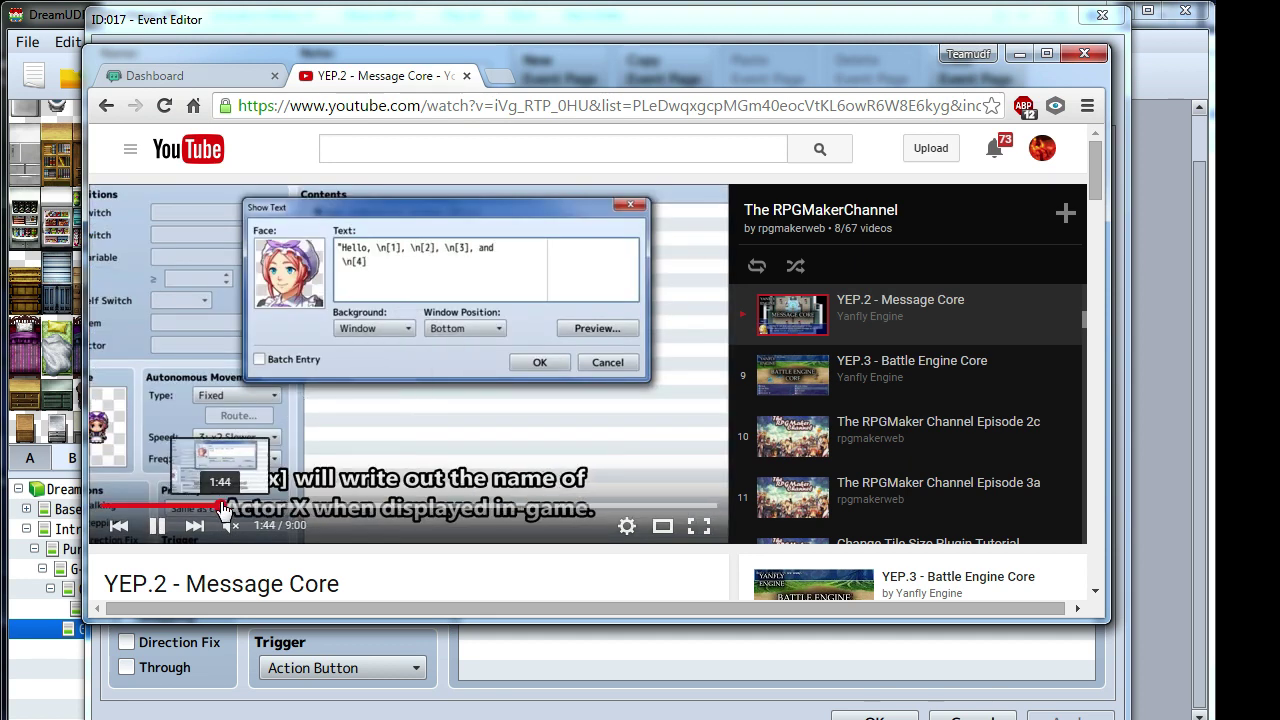
click(229, 506)
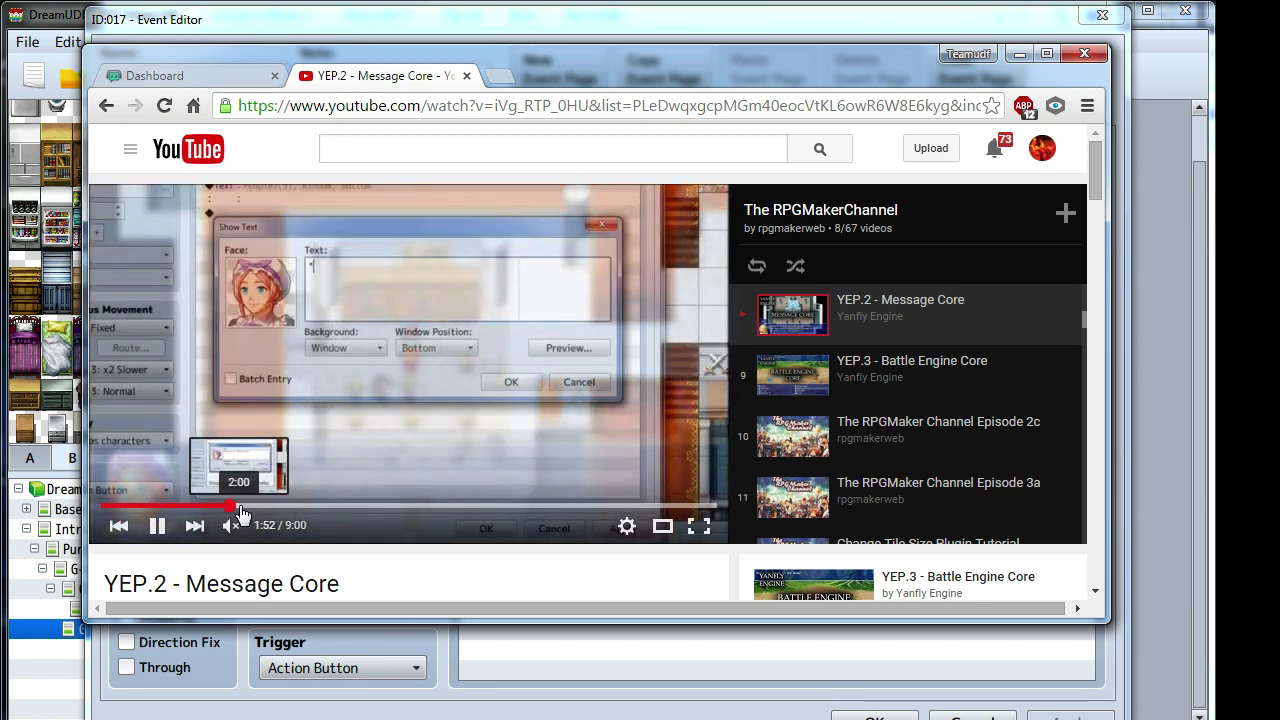
click(240, 506)
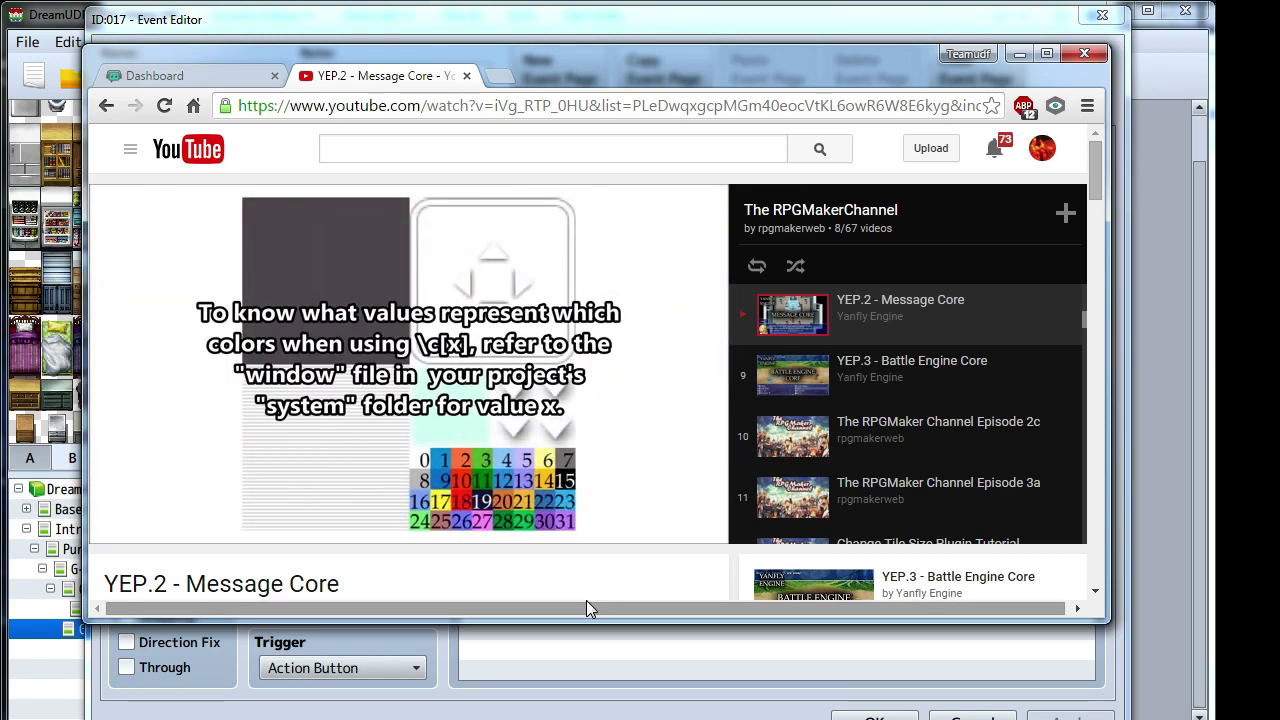
key(space)
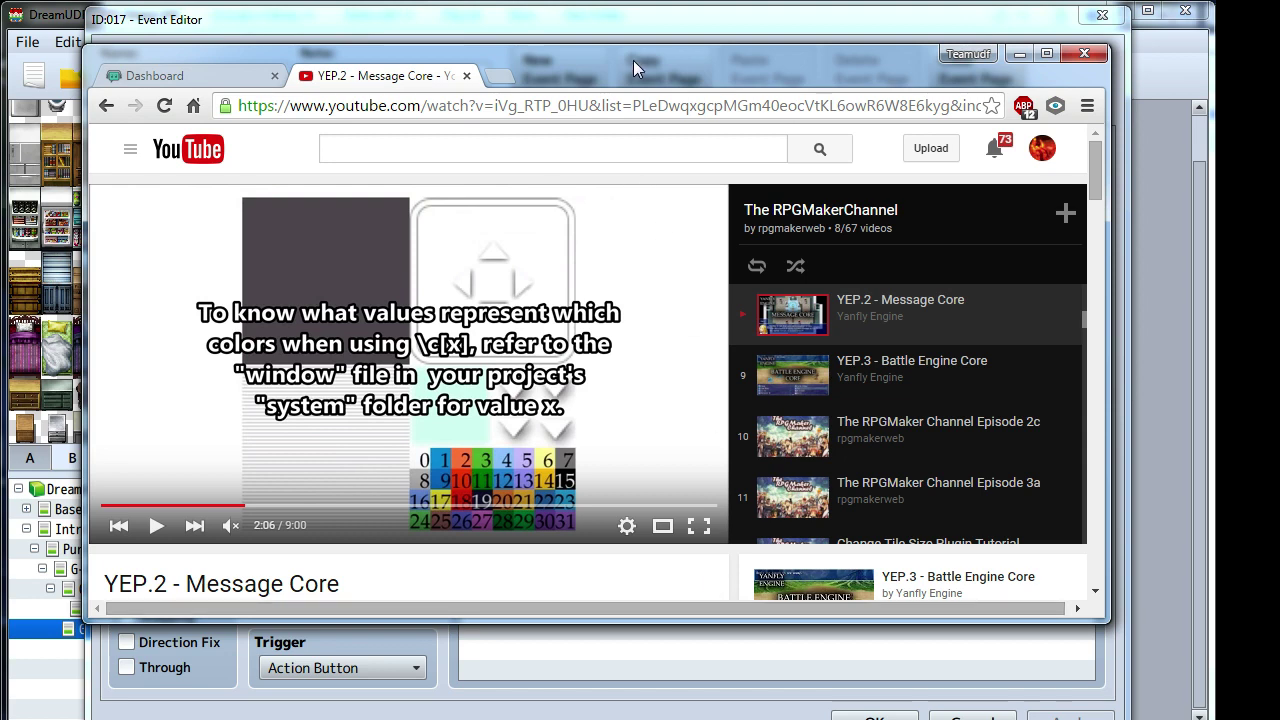
- Move the browser window clear of the Show Text dialog and confirm the edited computer message
drag(633, 60, 694, 573)
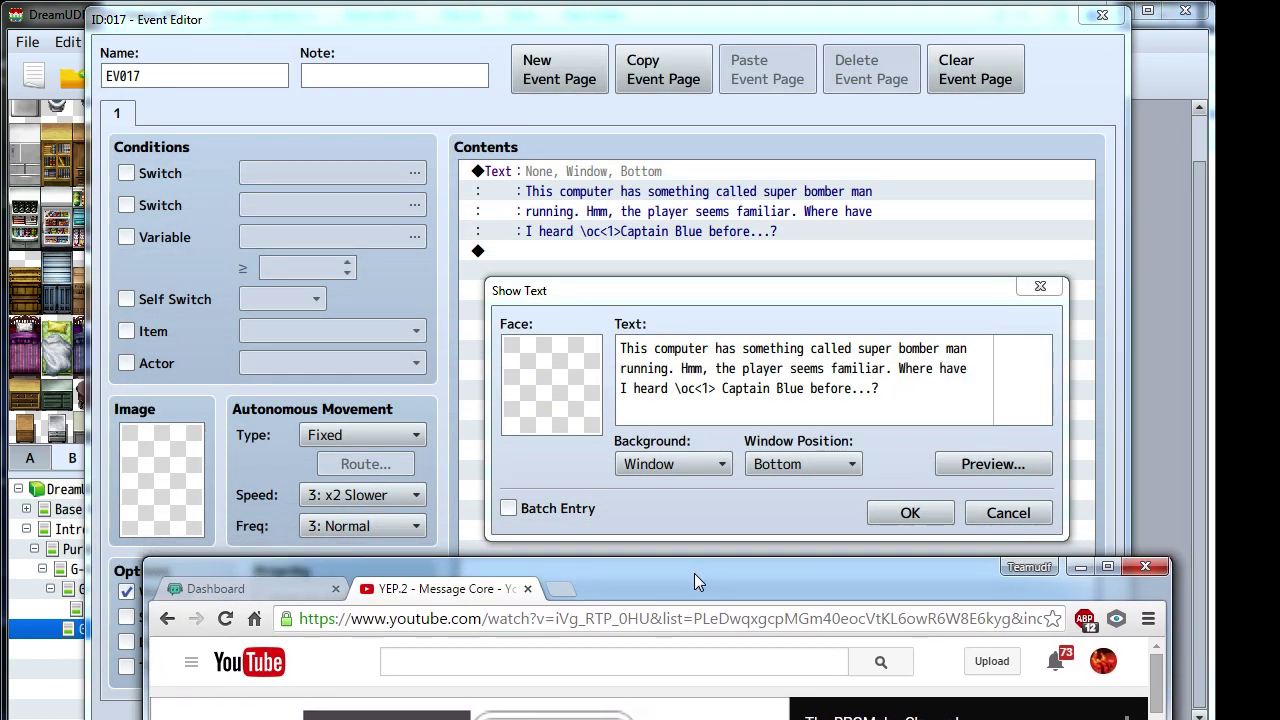
click(668, 432)
click(906, 513)
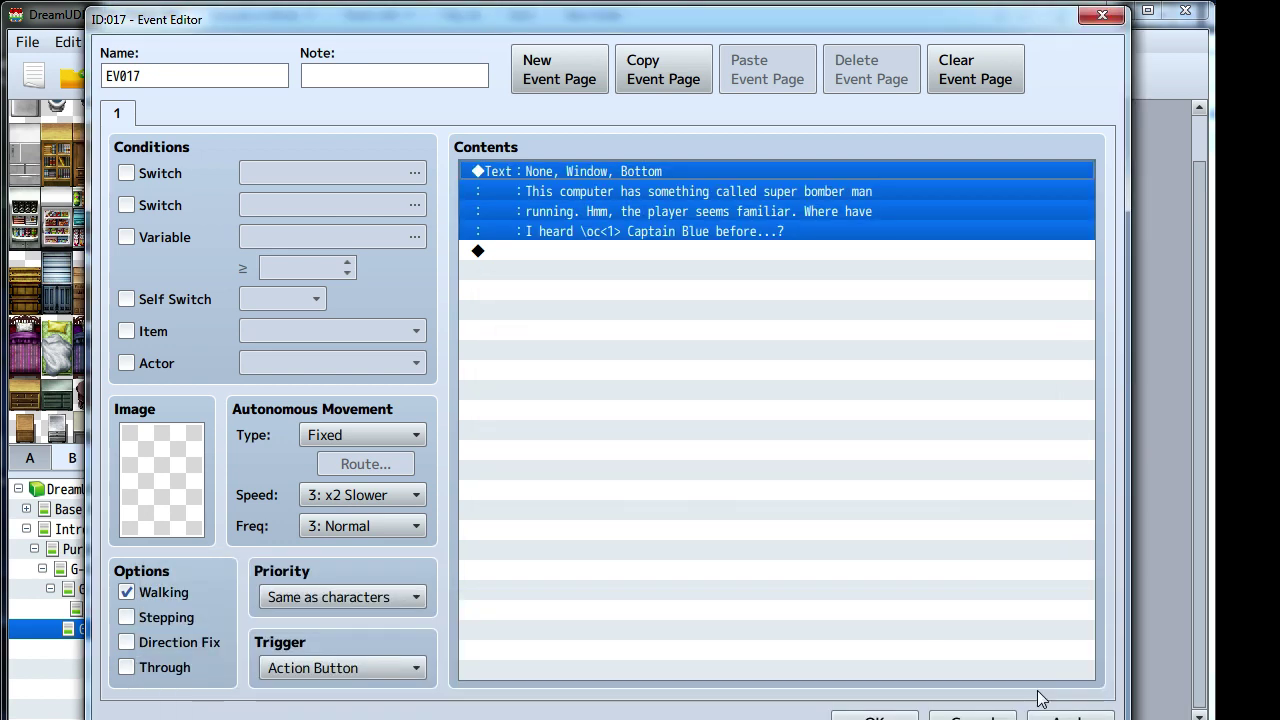
- Replace "\oc<1>" with the color code "\c[1]" before "Captain Blue" in the computer message and preview it
right_click(580, 175)
click(595, 206)
click(697, 389)
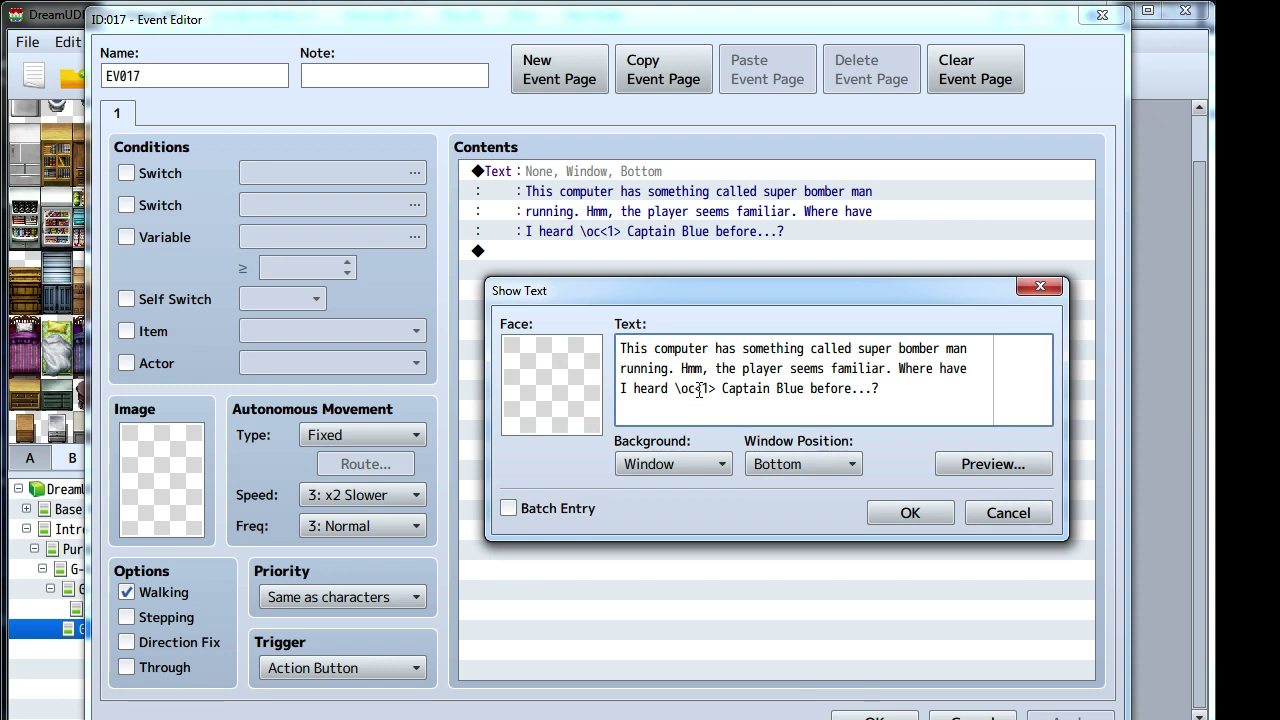
key(BackSpace)
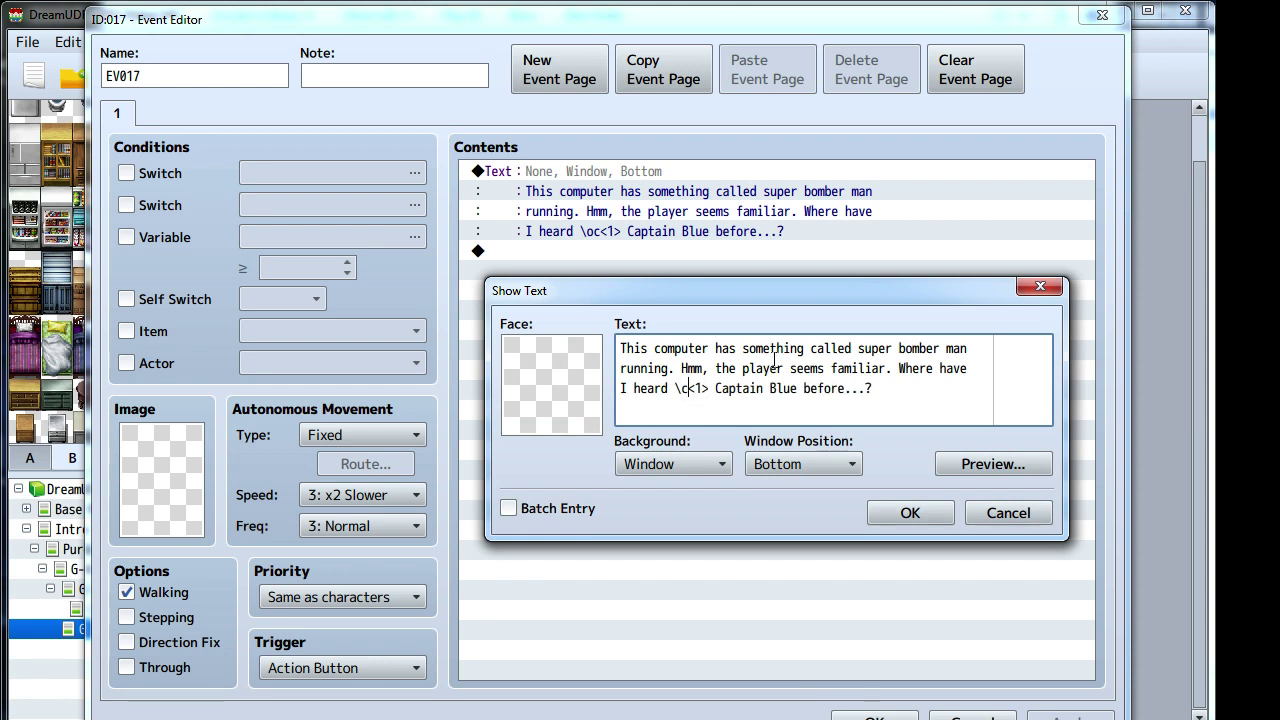
key(shift+Right)
key(shift+Right)
key(shift+Right)
text([1)
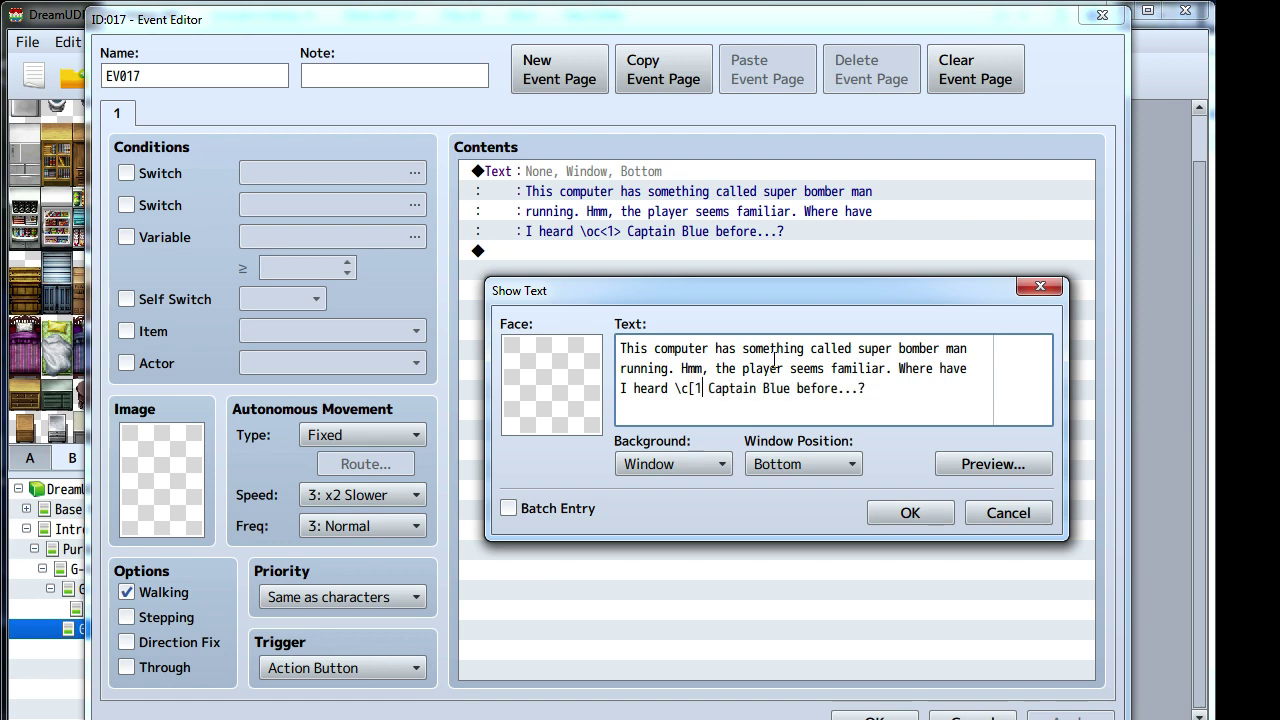
text(])
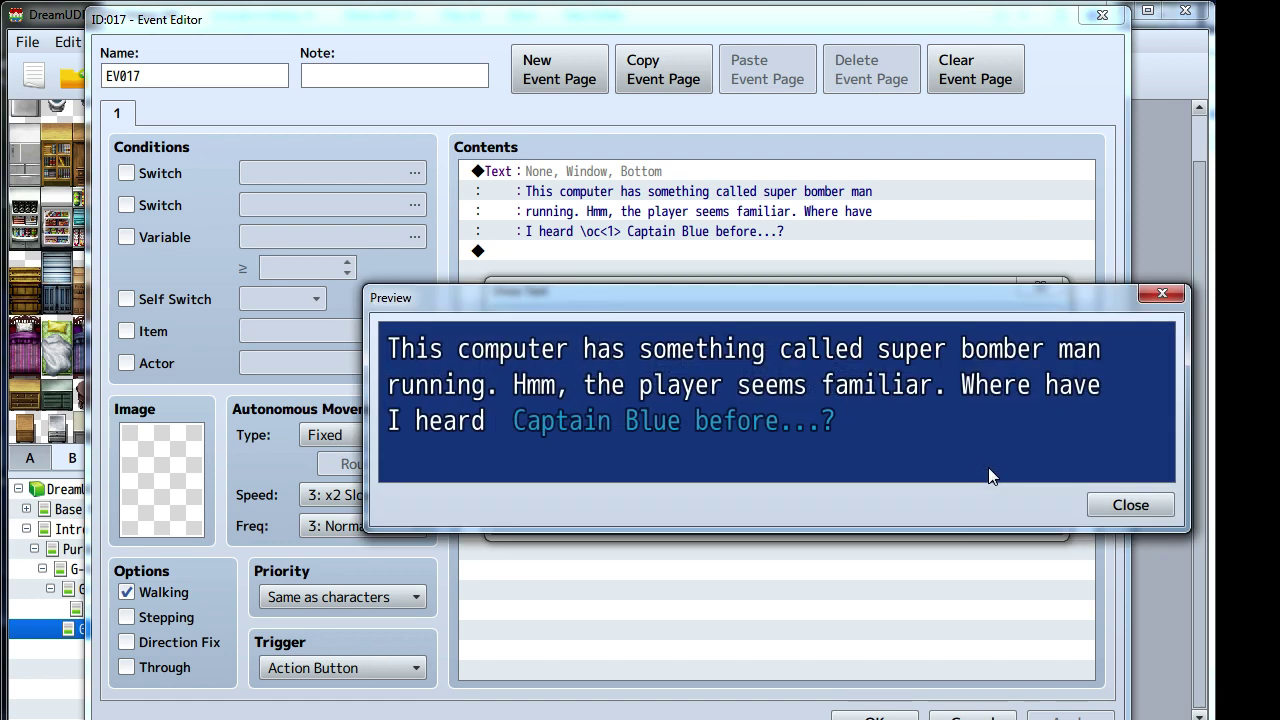
click(1130, 504)
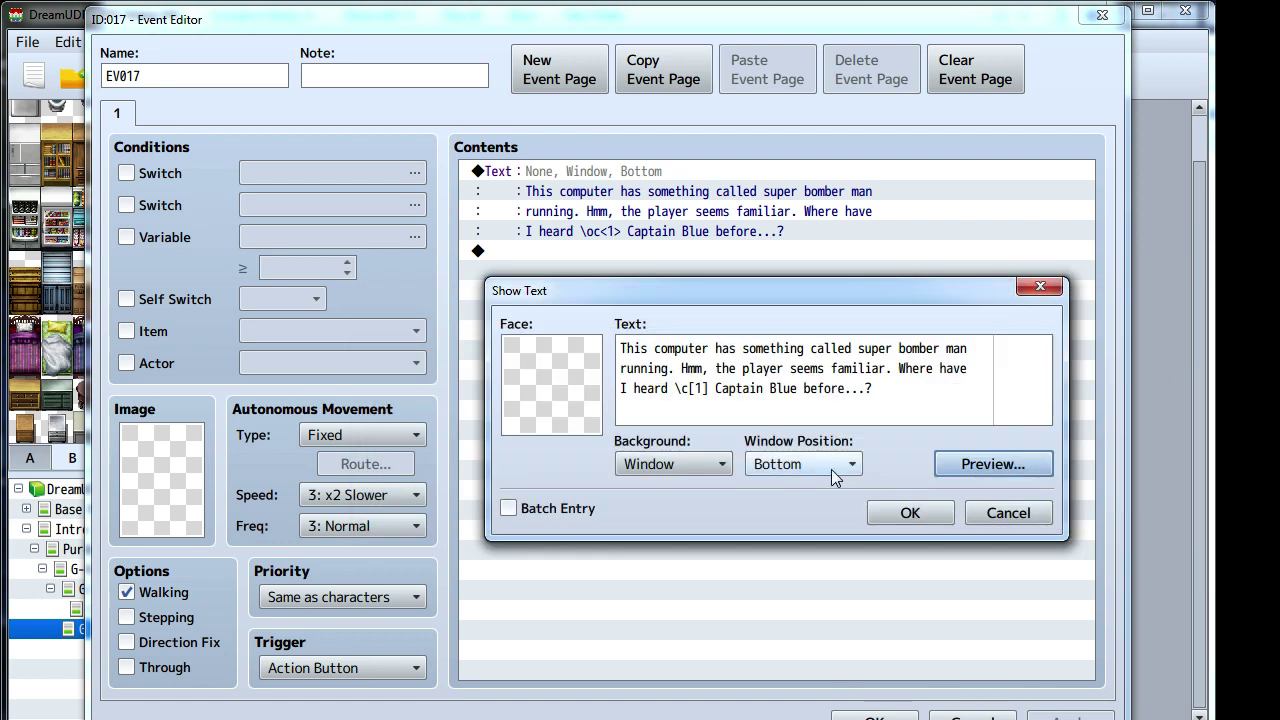
- Insert "\c[0]" after "Captain Blue" to restore the default text color and preview the message
click(796, 390)
text(\c[0)
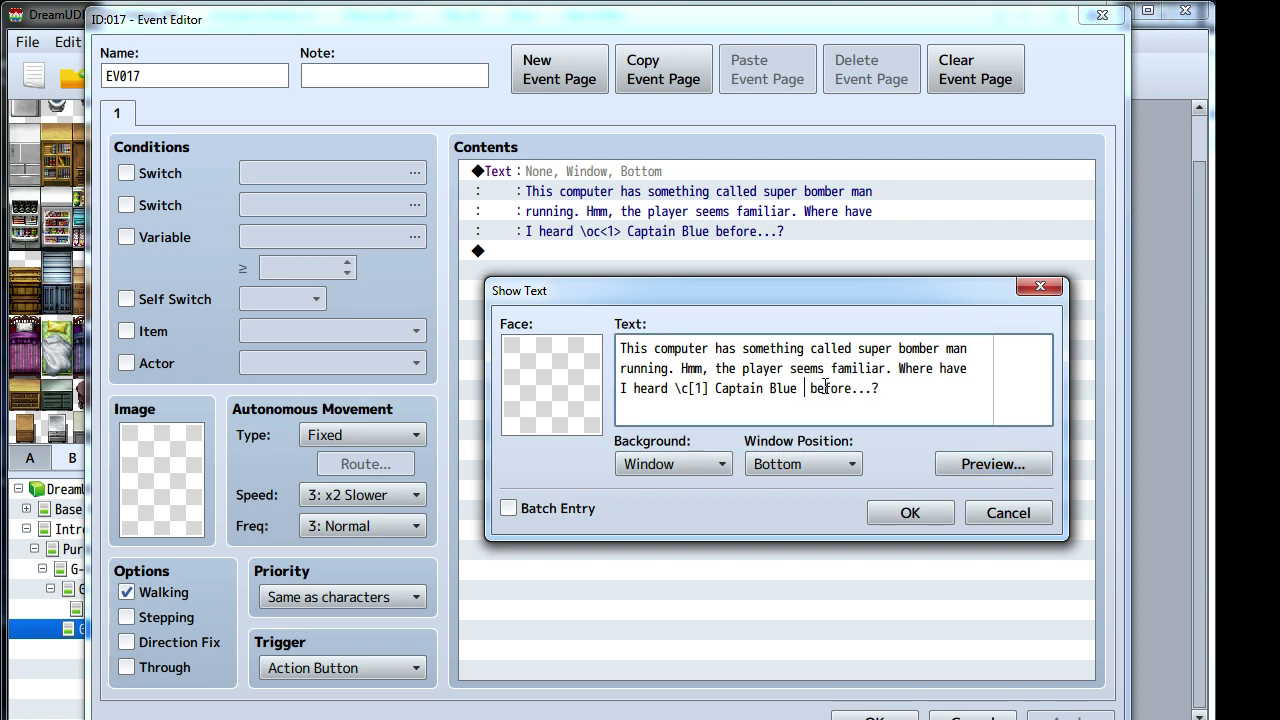
text(])
click(943, 463)
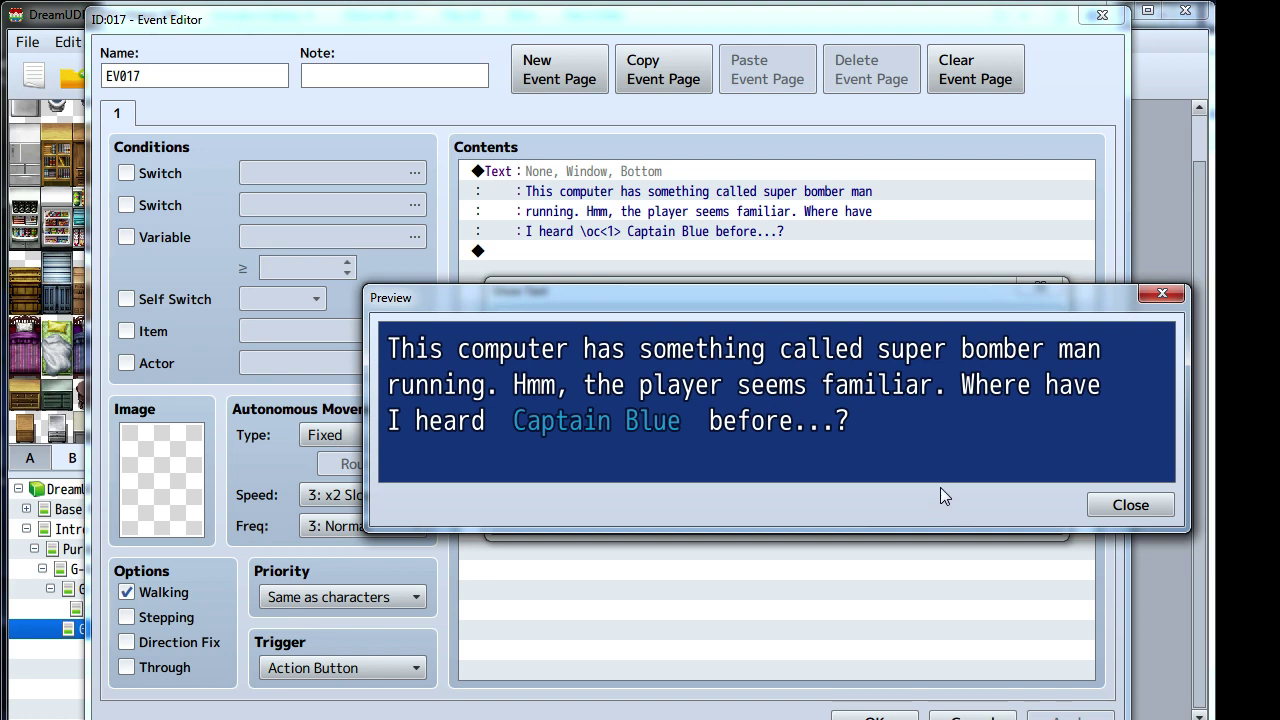
click(1110, 505)
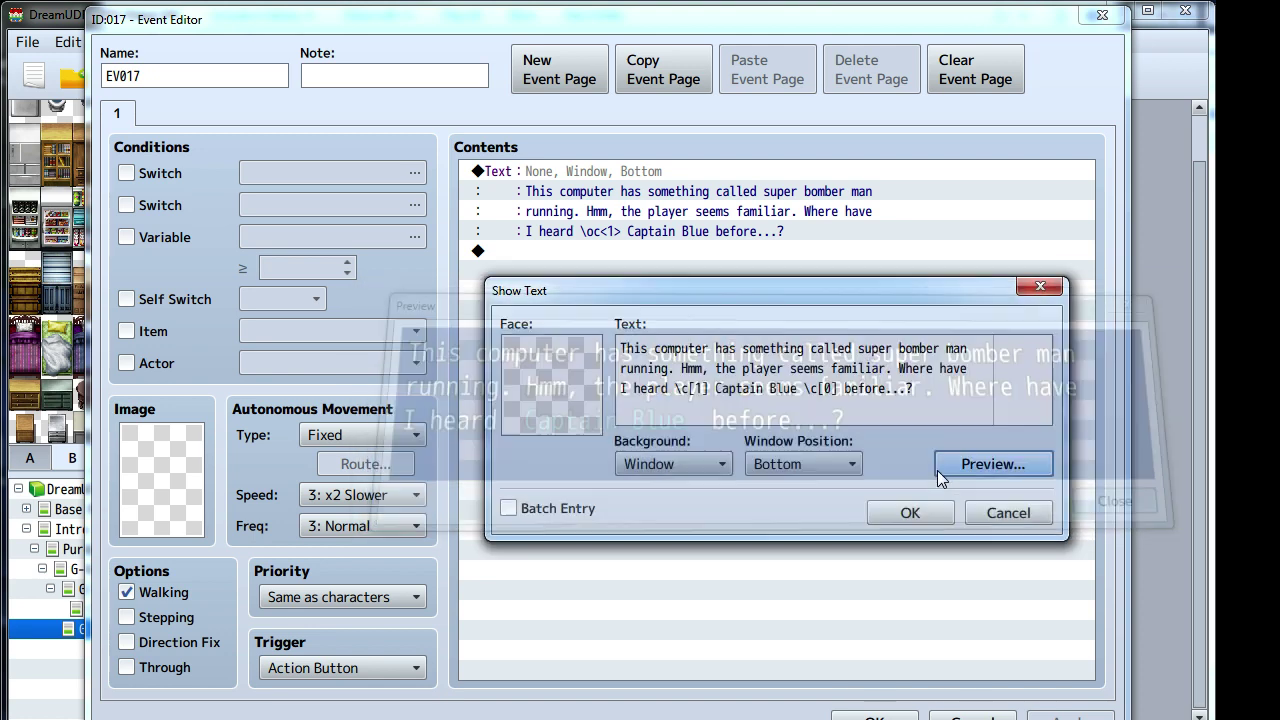
- Remove the extra spaces after "\c[0]" and "\c[1]" in the computer message, preview it, and save event EV017
click(848, 393)
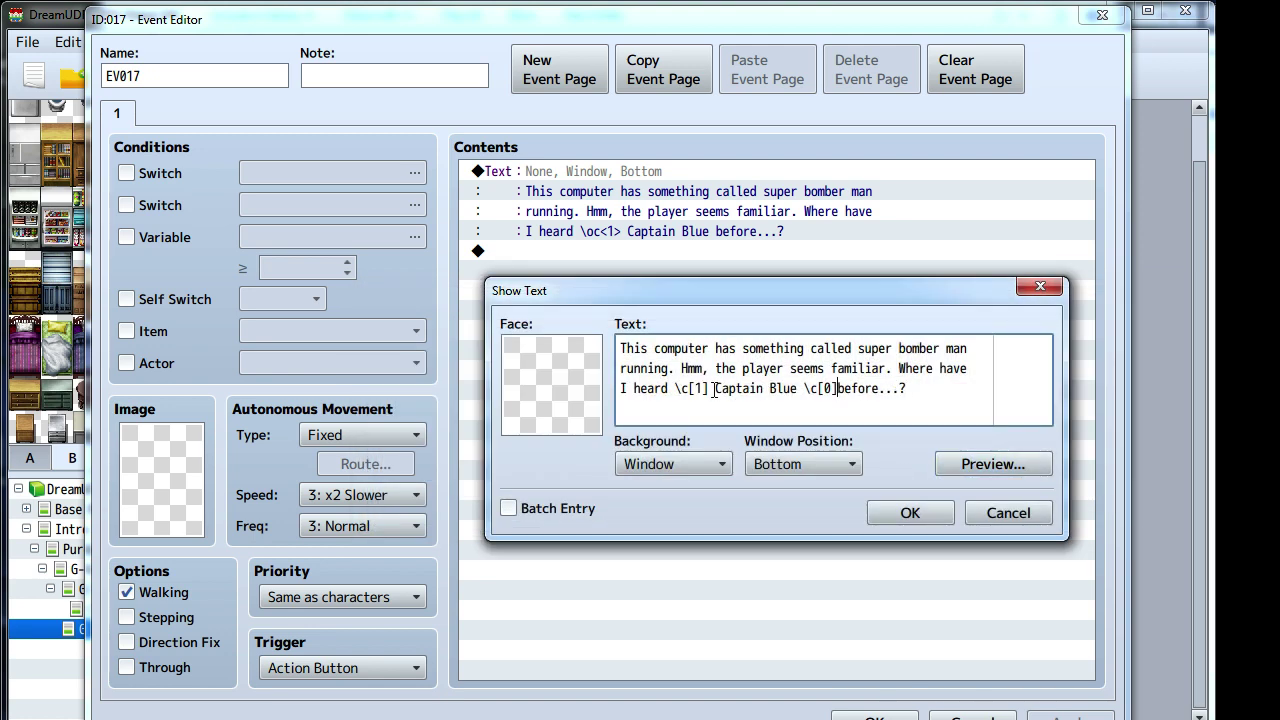
click(960, 464)
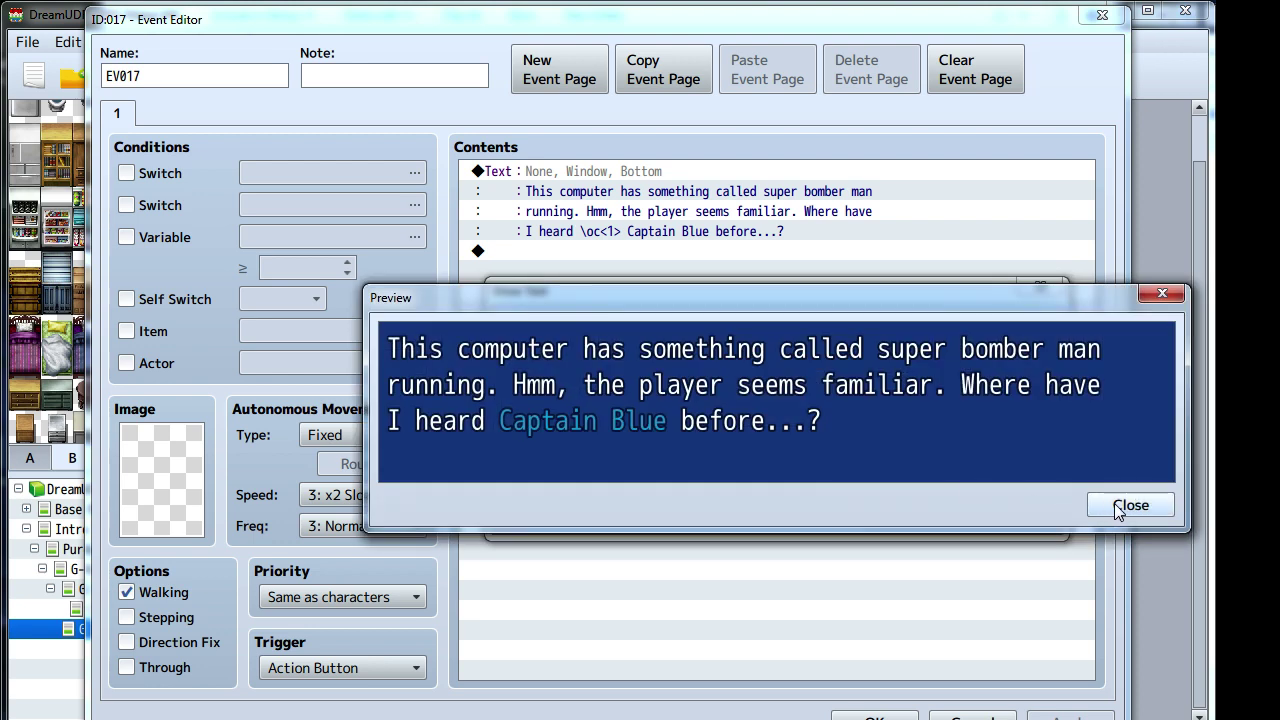
click(1130, 505)
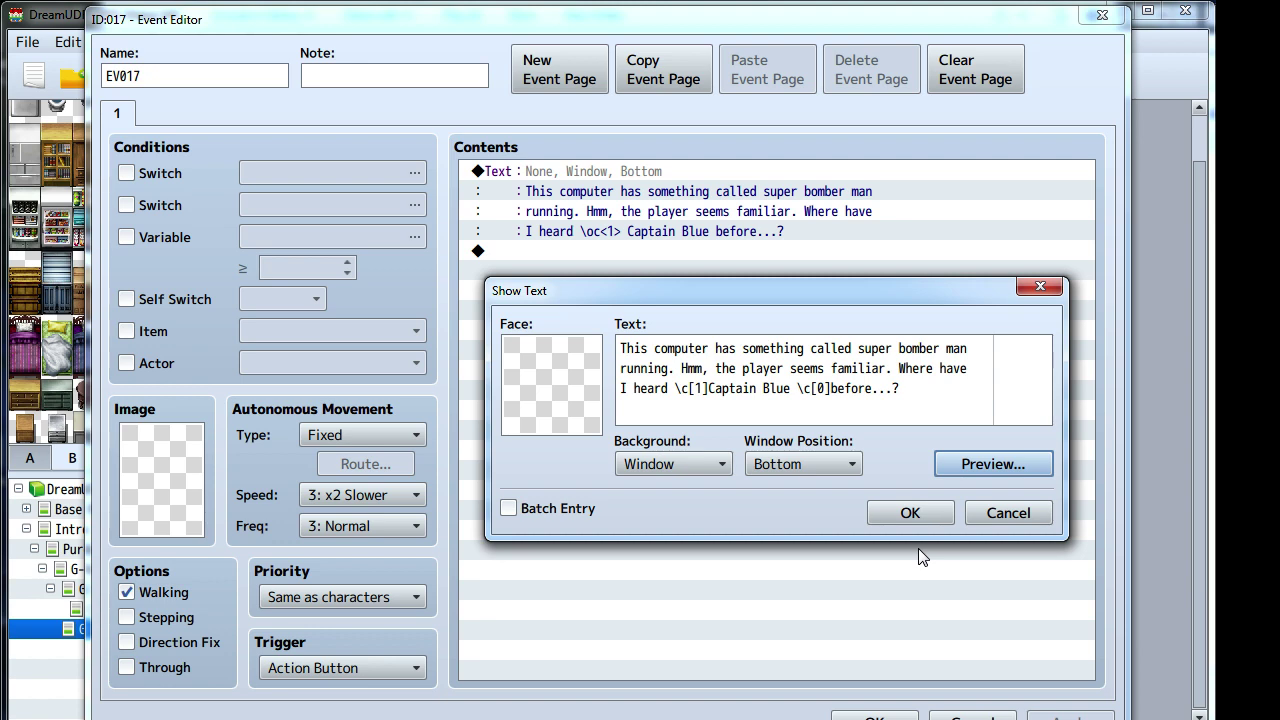
click(909, 513)
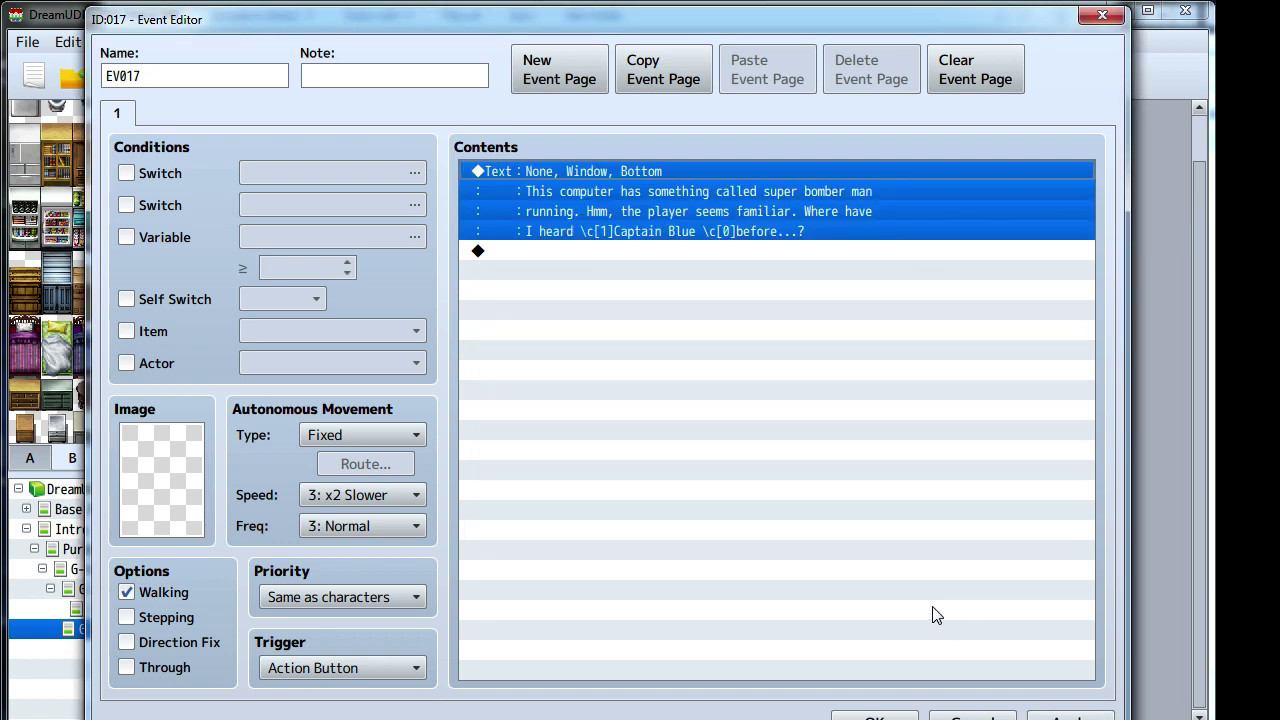
click(970, 630)
click(1070, 716)
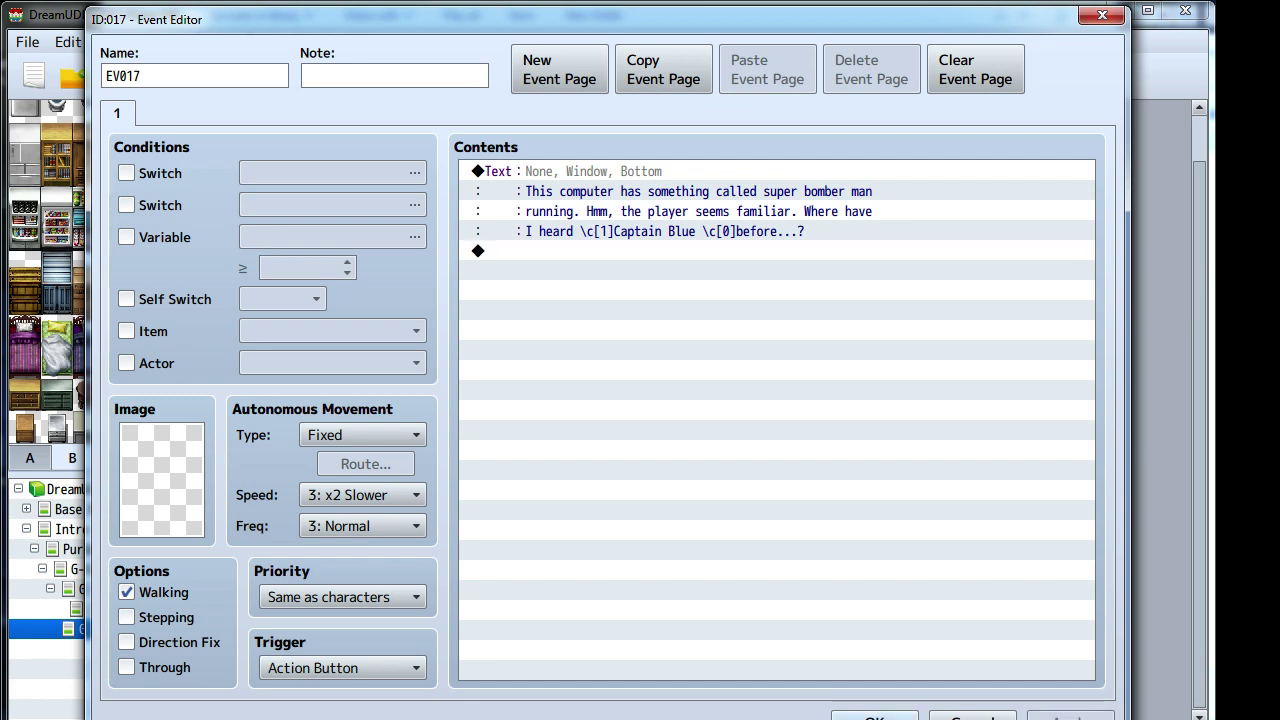
click(874, 716)
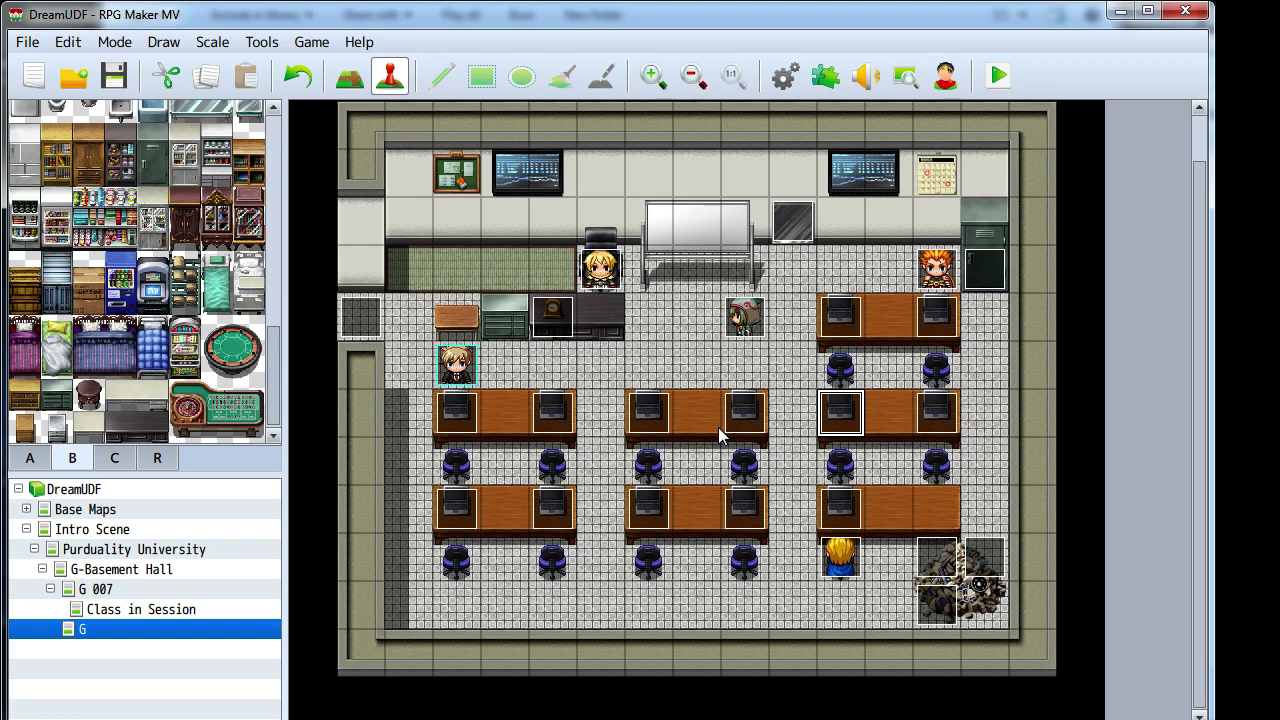
- Reopen the Captain Blue computer event, preview its message again to check the colored name, and close the event
double_click(838, 412)
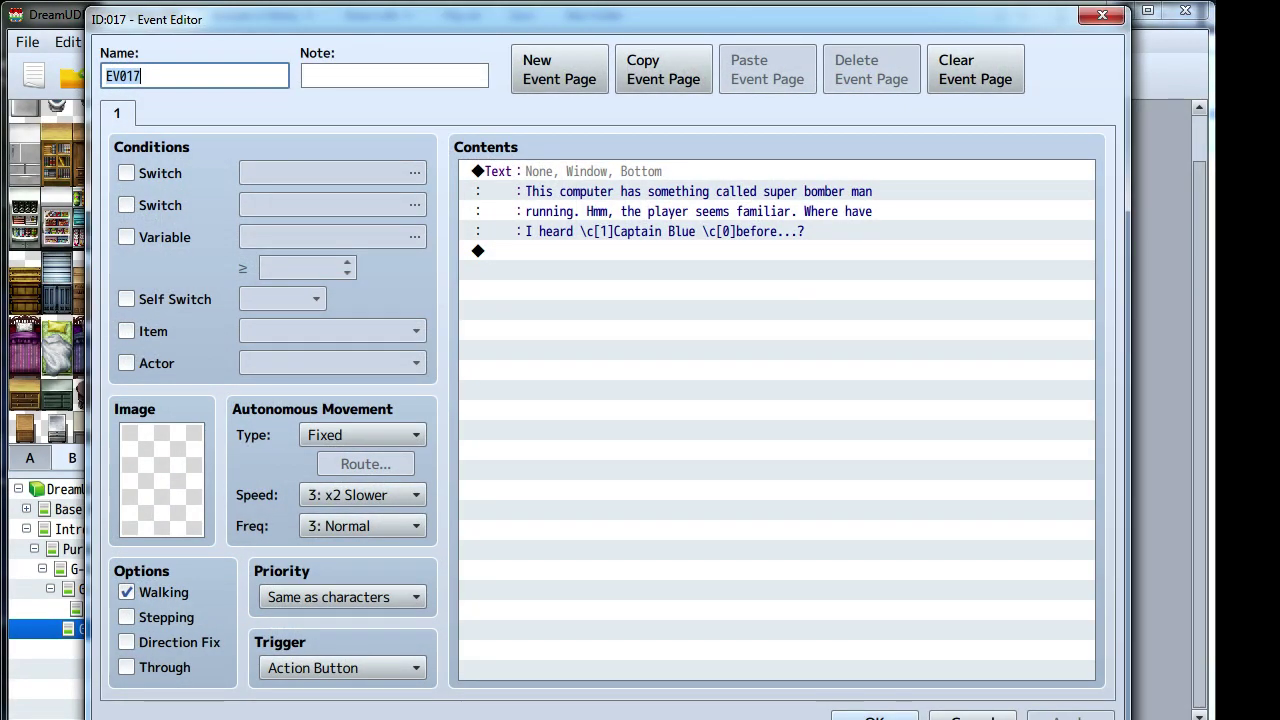
right_click(588, 182)
click(625, 209)
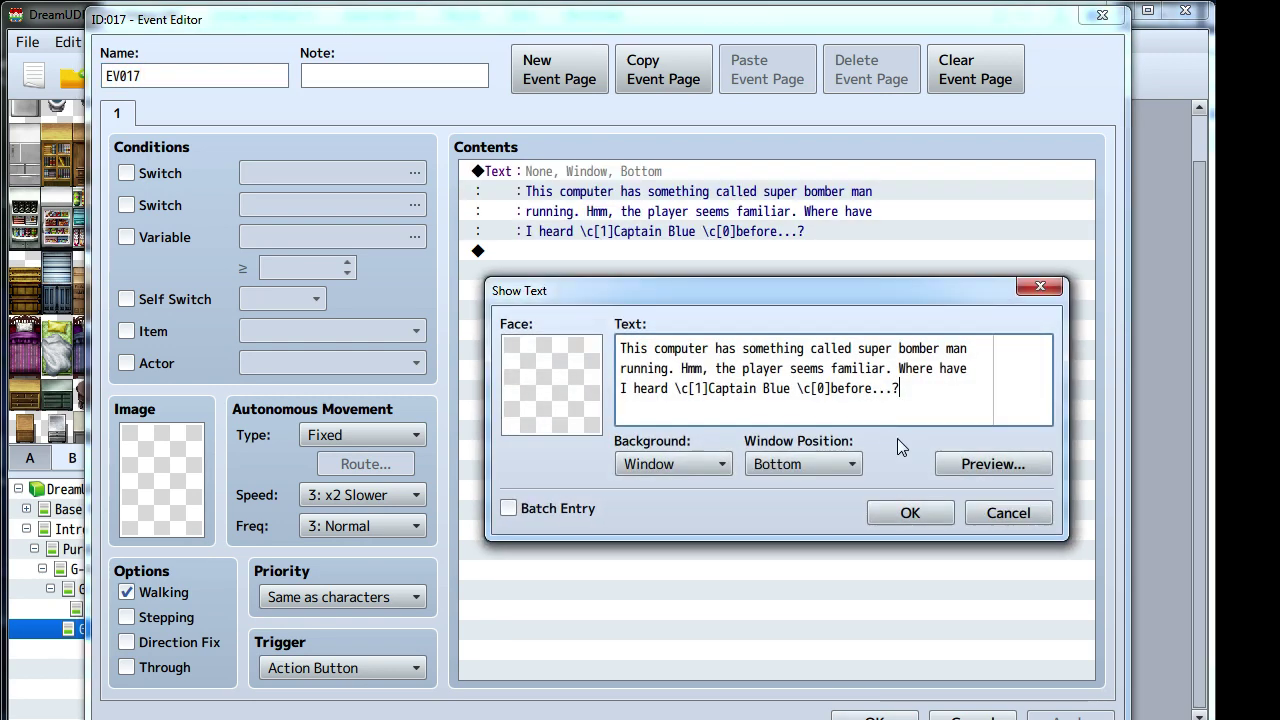
click(979, 465)
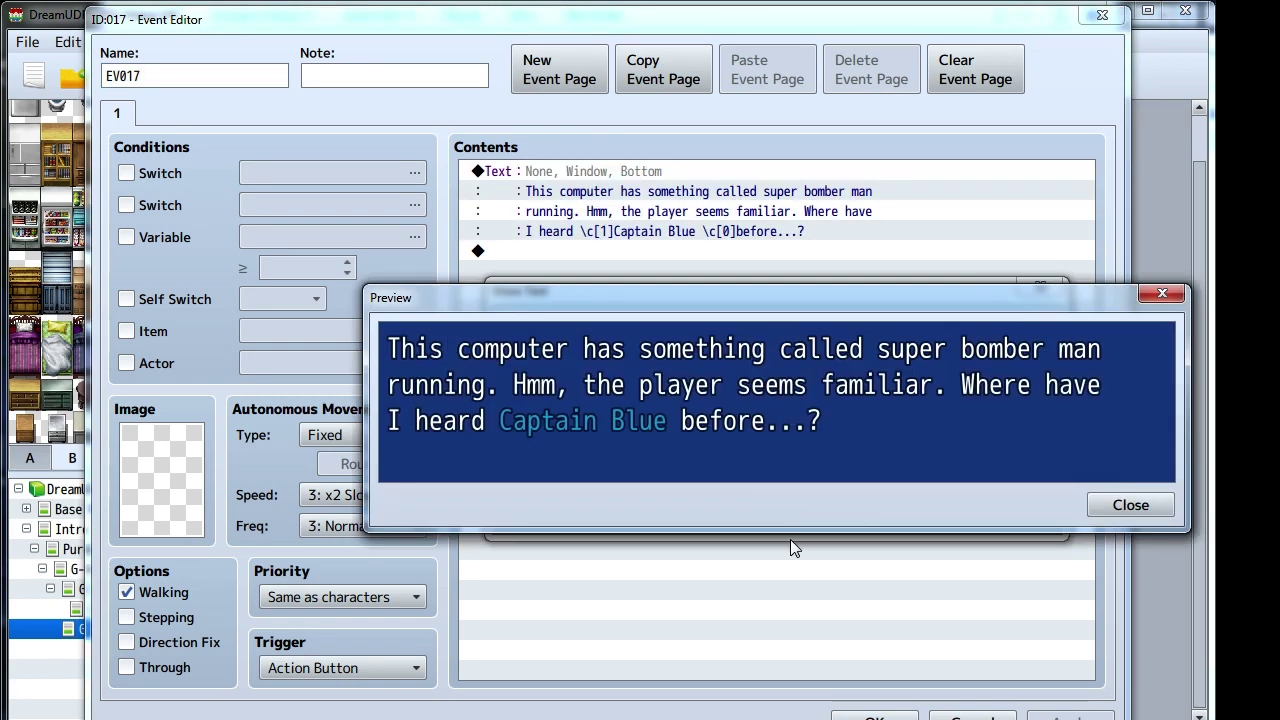
click(1100, 506)
click(870, 514)
click(1068, 716)
click(873, 716)
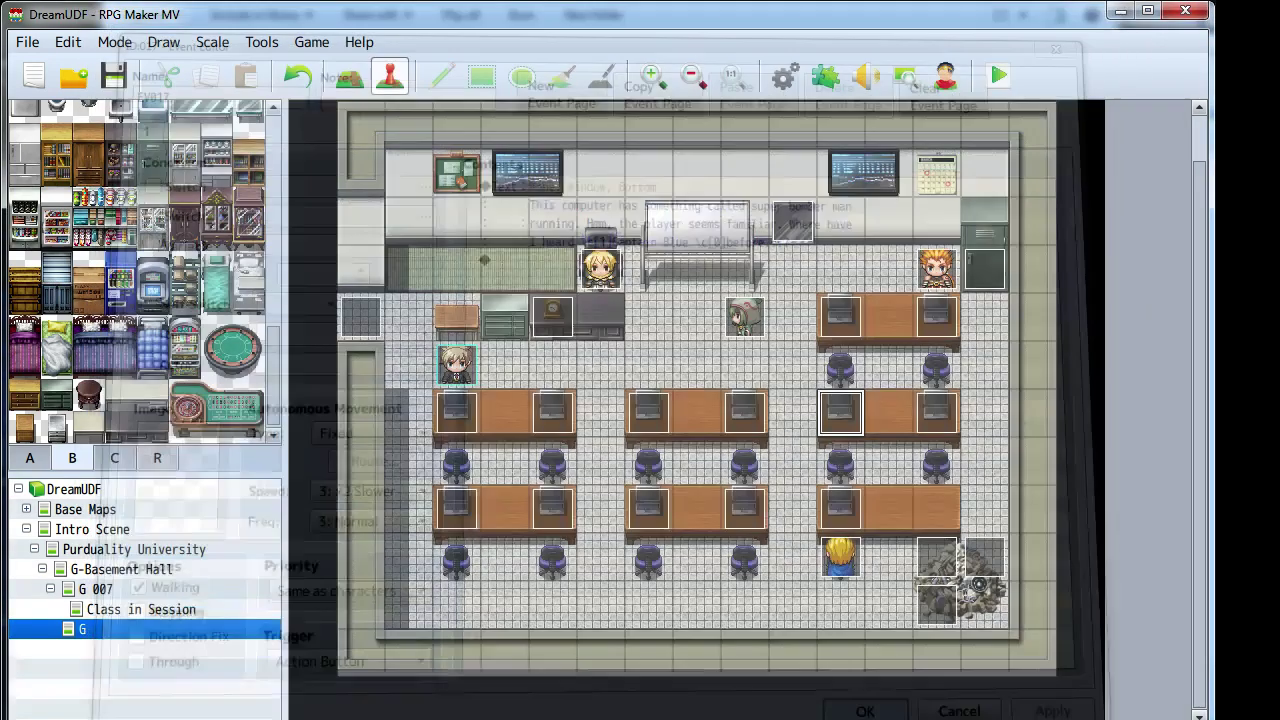
- Open the database's System settings and check the Window Color values without changing them
key(F9)
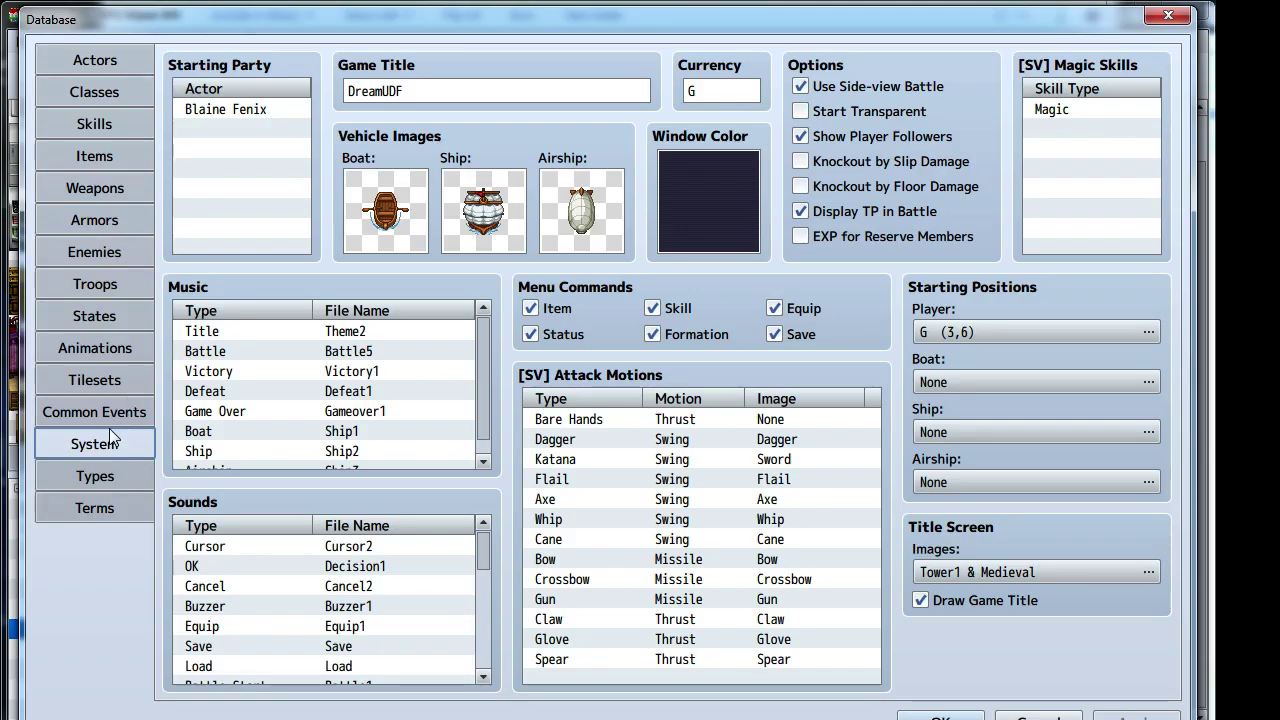
double_click(740, 181)
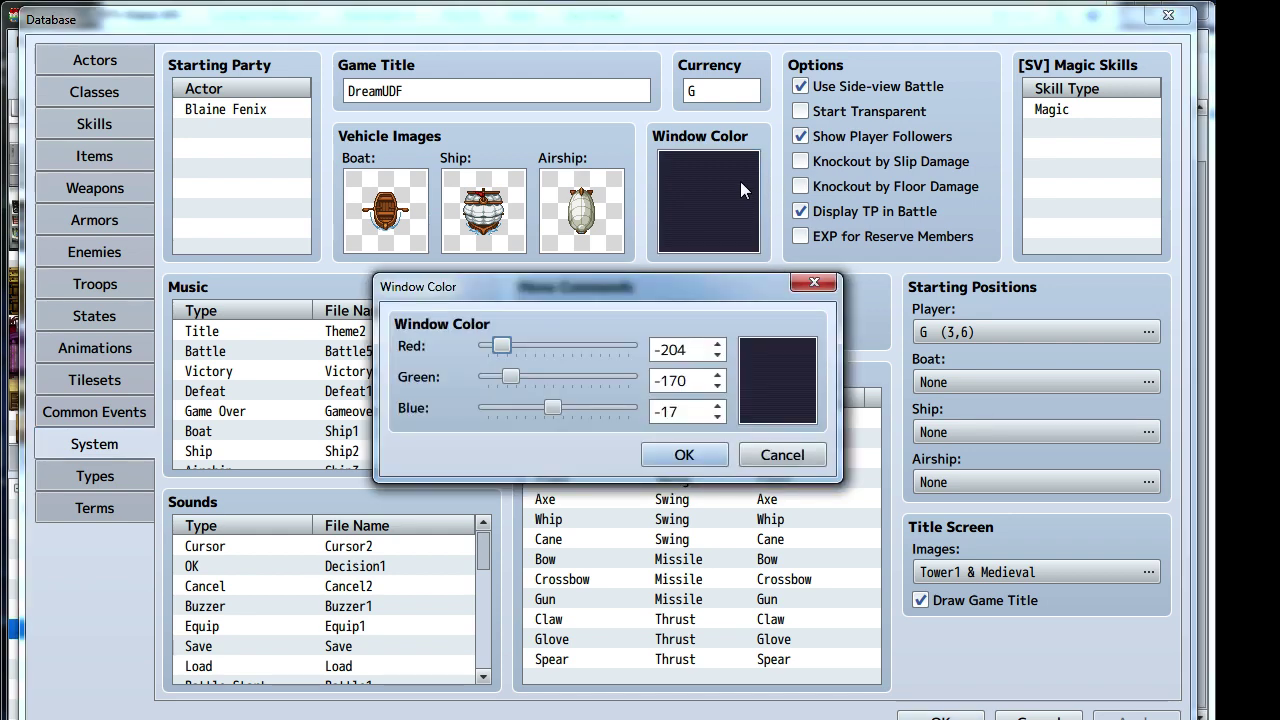
click(813, 285)
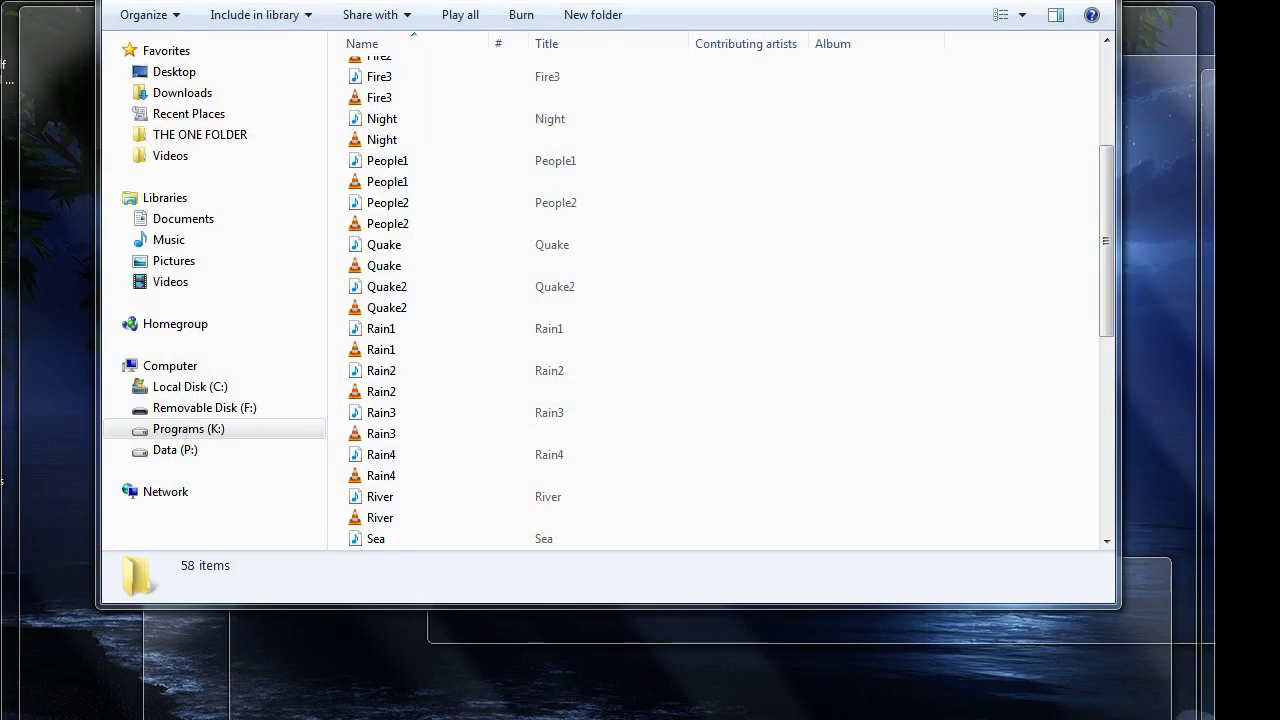
- Switch to the file browser, go up to the project folder, and look through its data, icon and js folders for the window file
click(613, 3)
key(BackSpace)
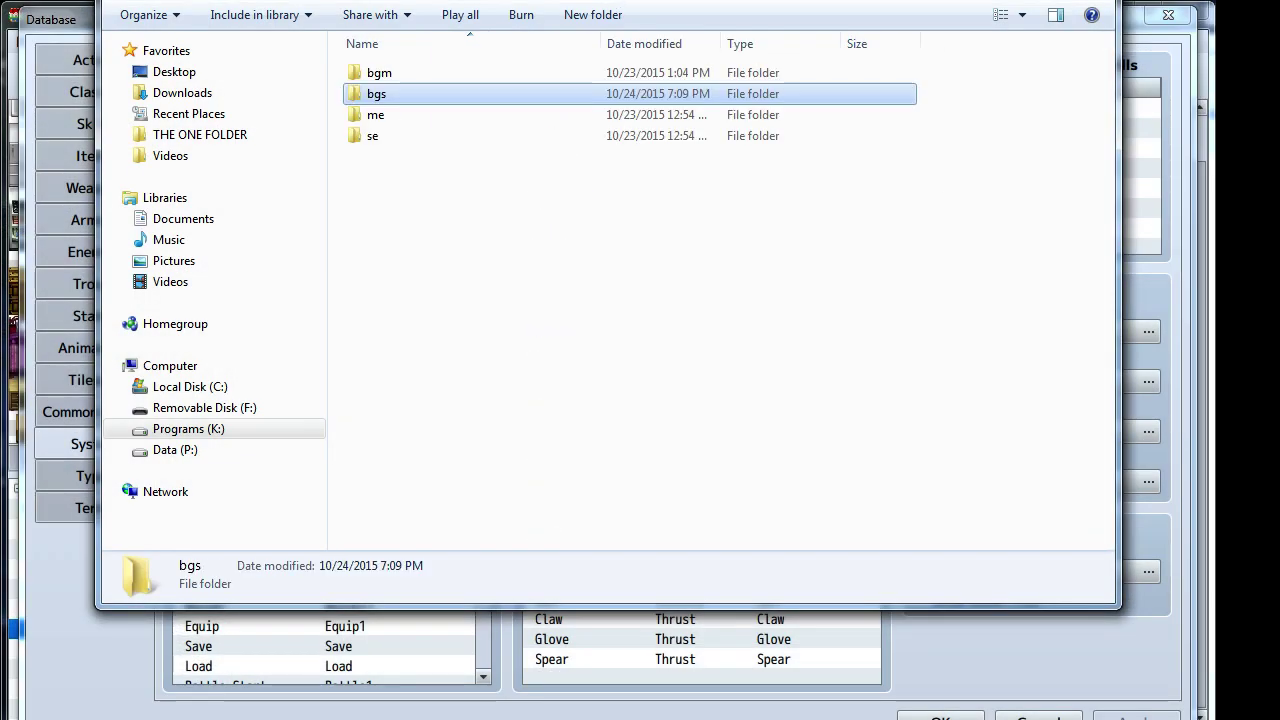
key(BackSpace)
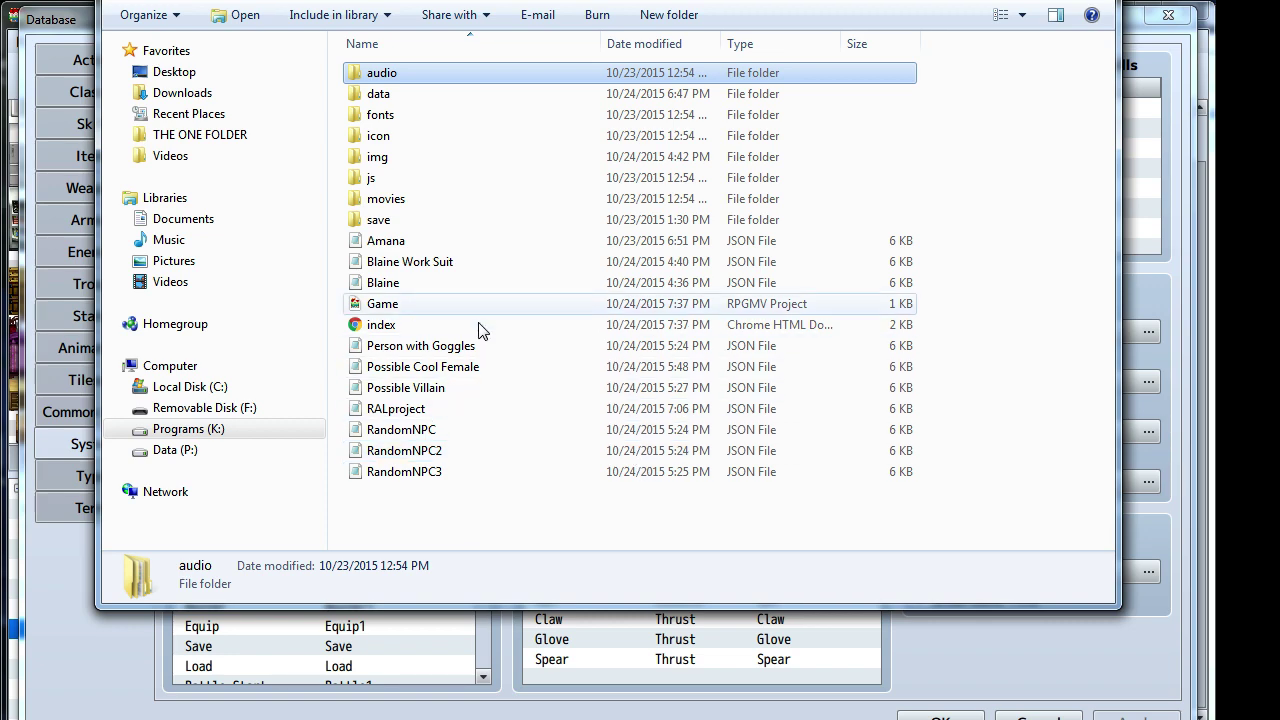
double_click(372, 93)
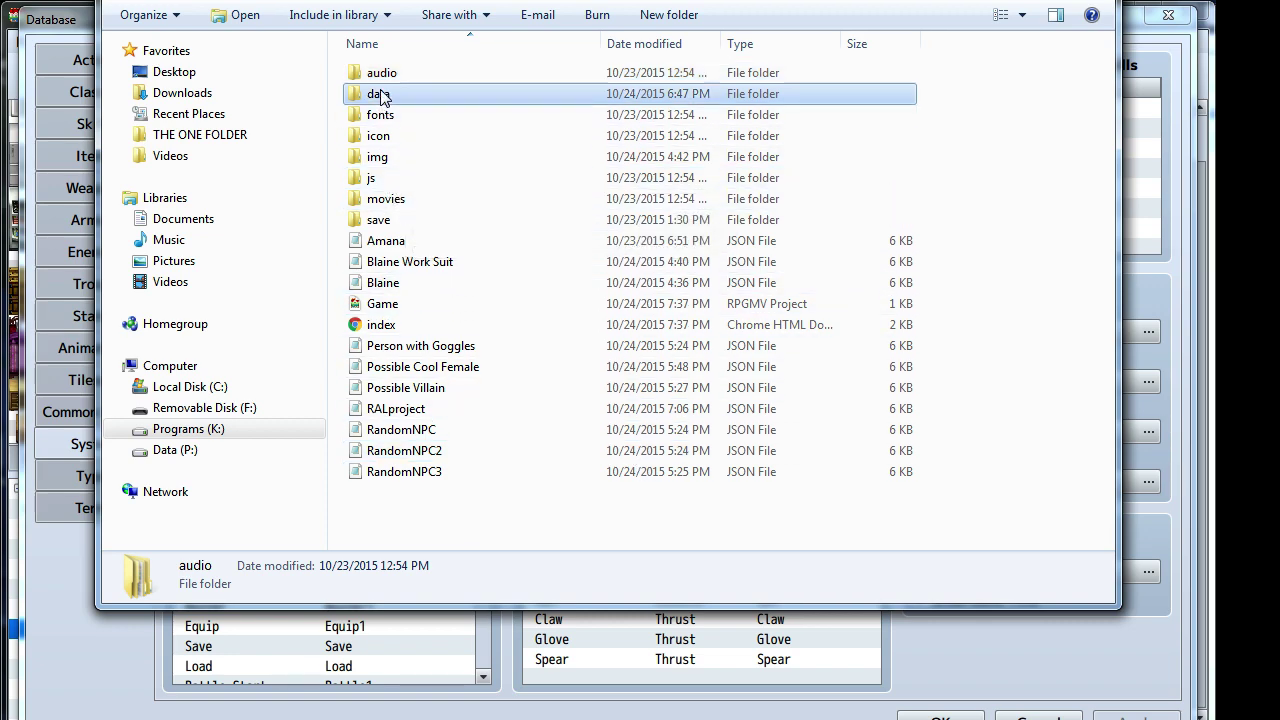
key(BackSpace)
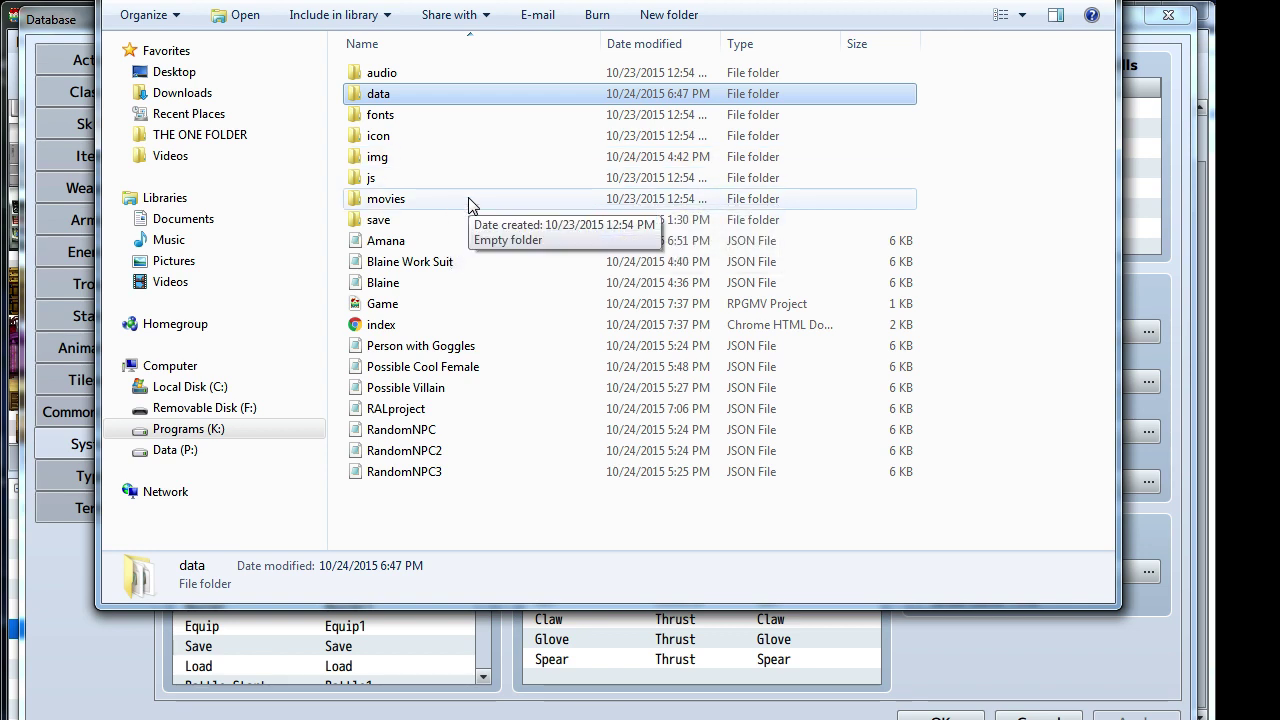
click(398, 138)
double_click(398, 145)
key(BackSpace)
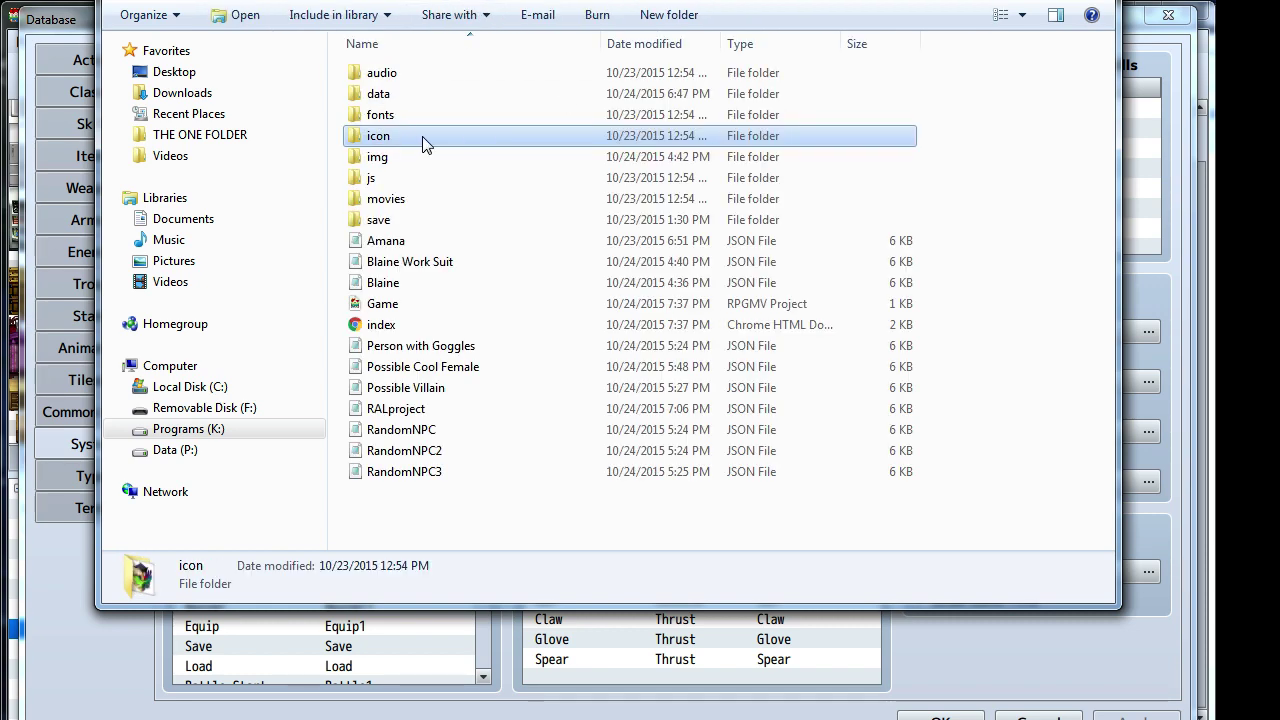
double_click(400, 177)
double_click(395, 93)
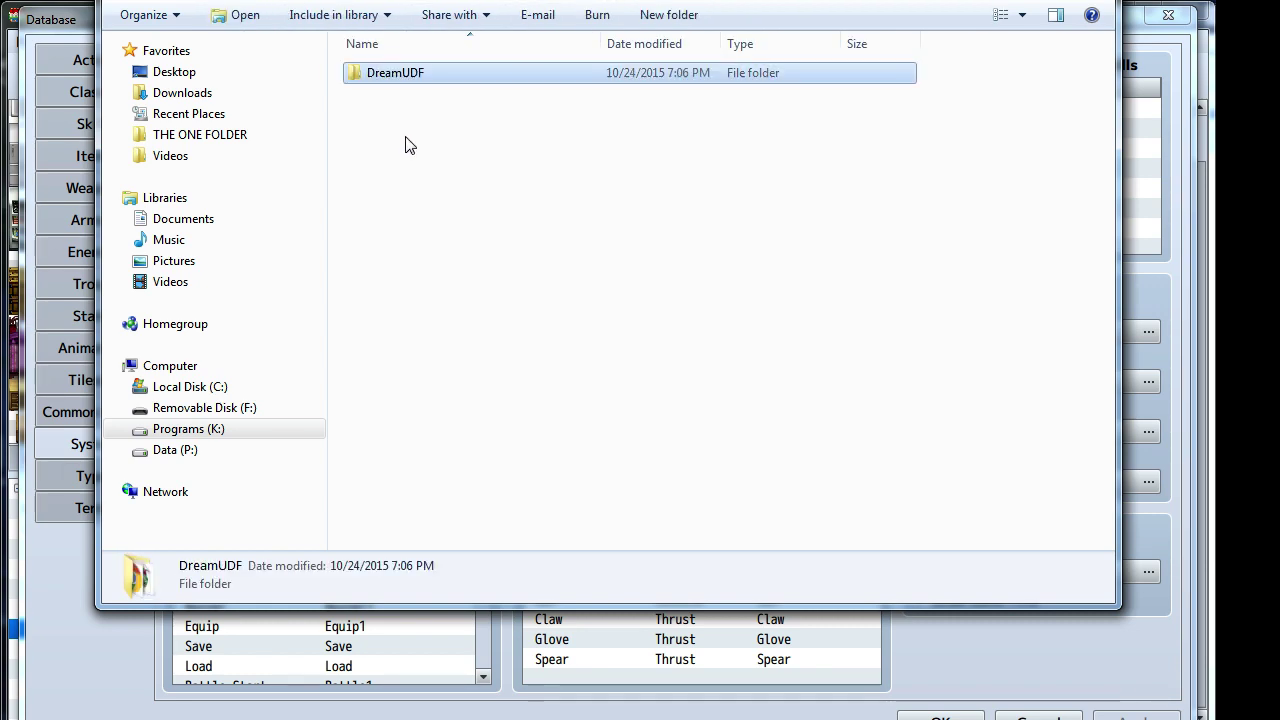
key(BackSpace)
key(BackSpace)
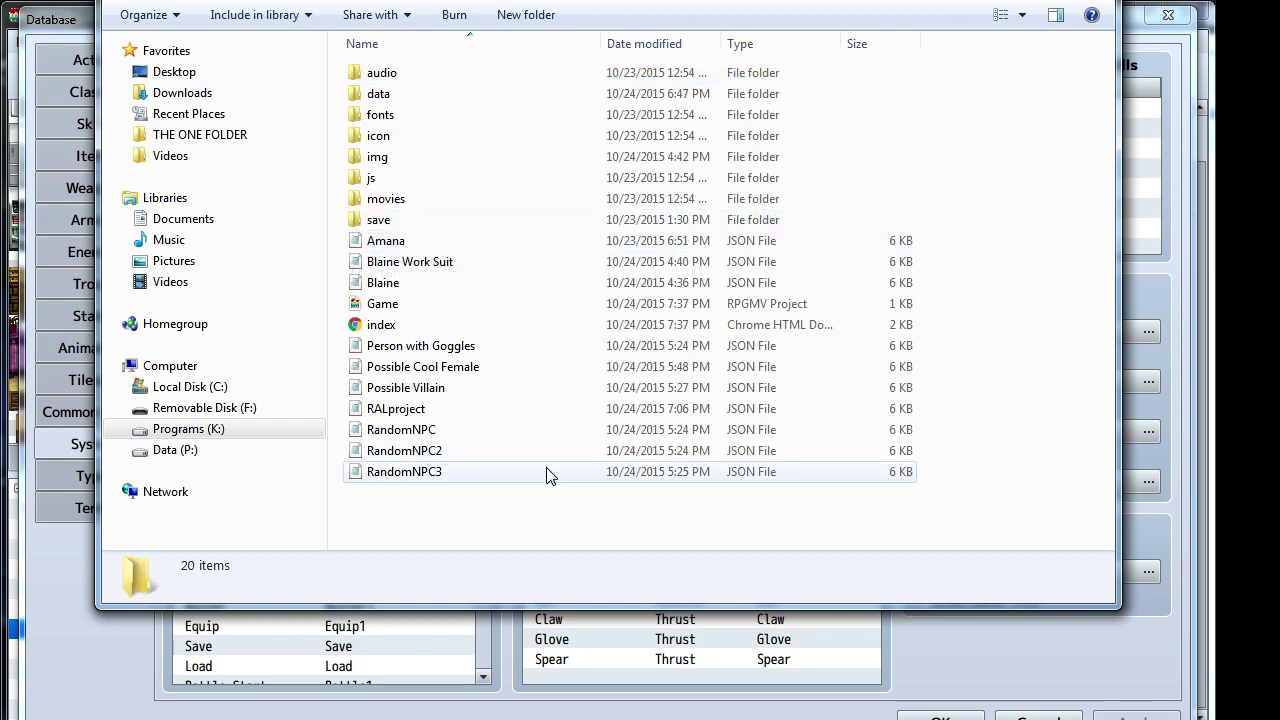
right_click(471, 529)
click(469, 530)
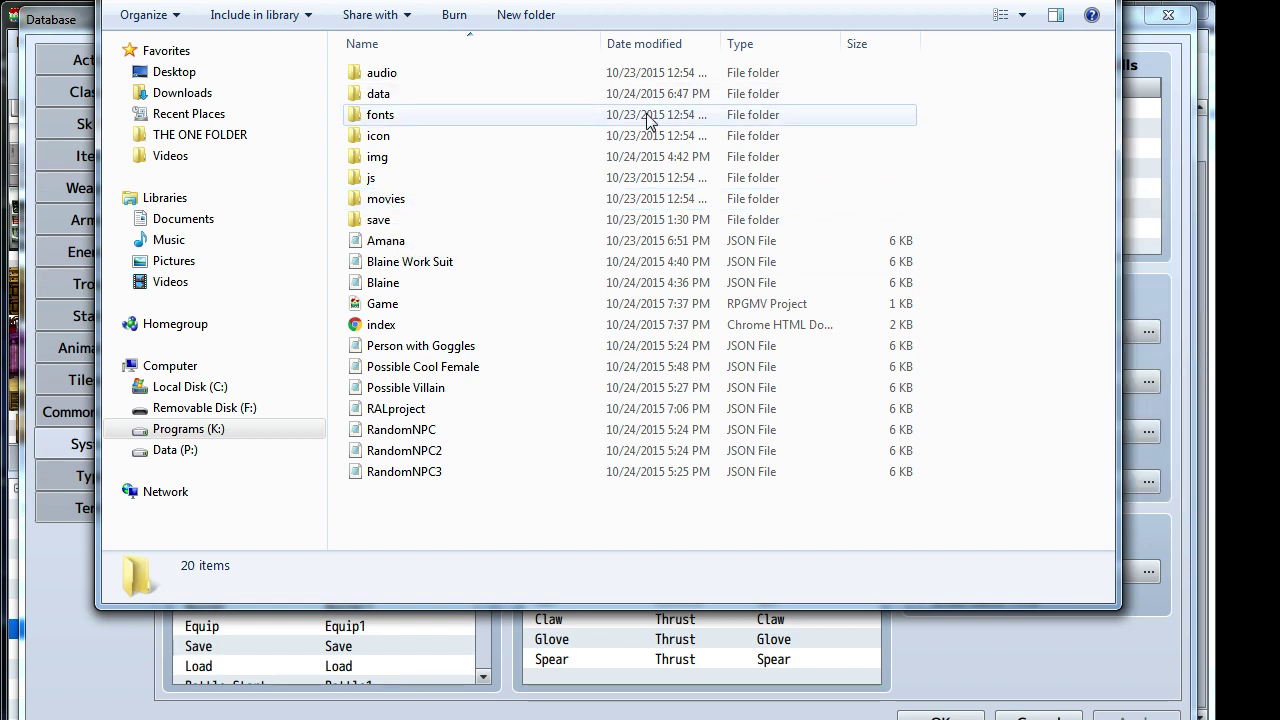
- Check the movies, data, fonts and icon folders, and open the Window image from the system folder inside img
double_click(438, 200)
key(BackSpace)
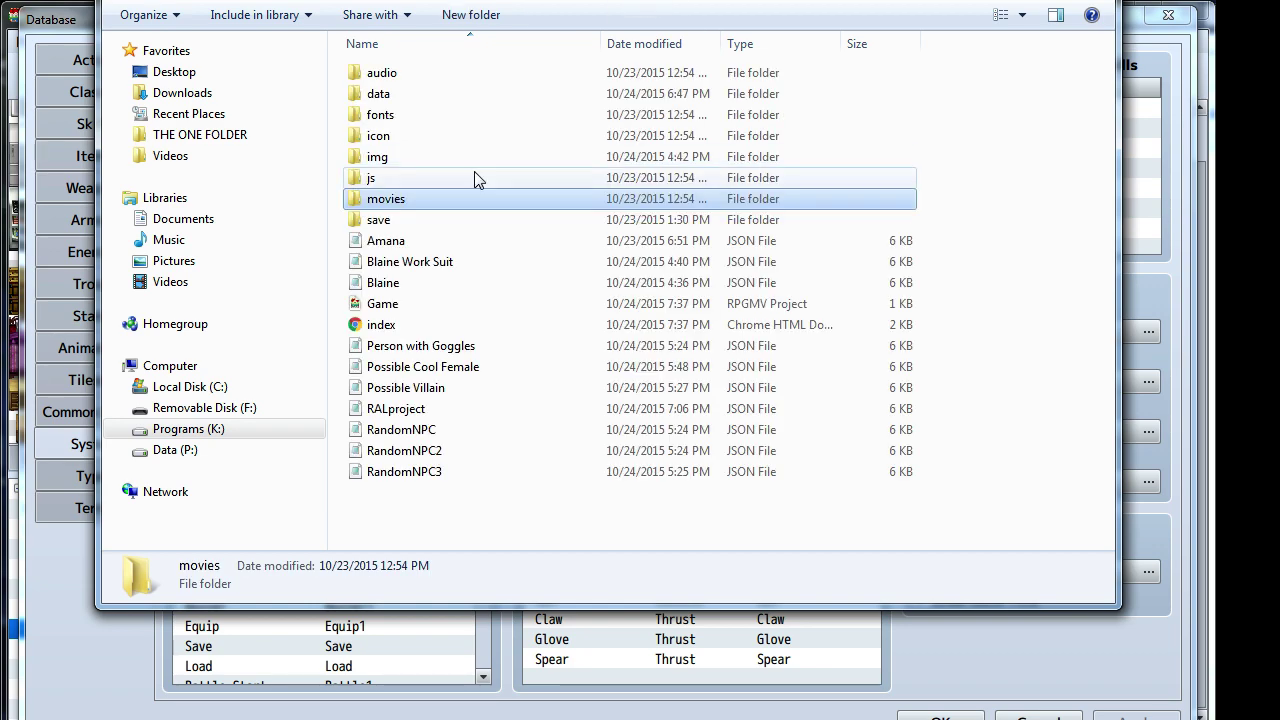
double_click(380, 95)
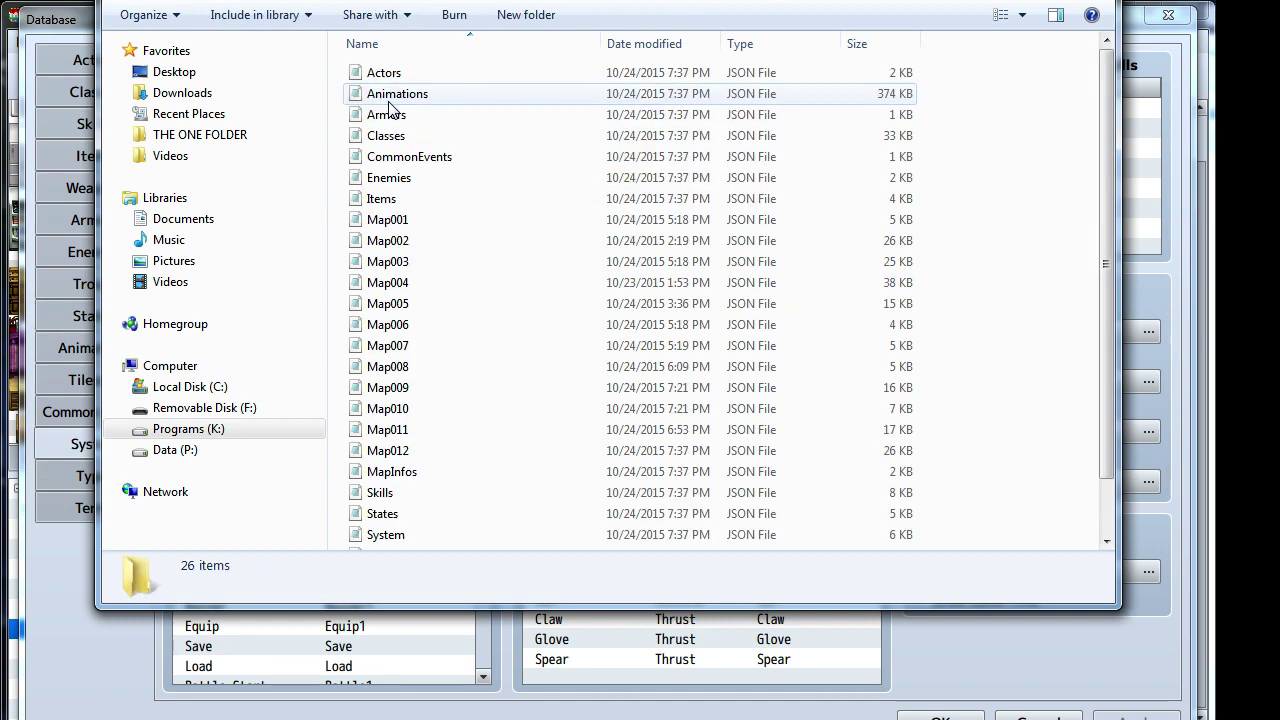
key(BackSpace)
double_click(394, 116)
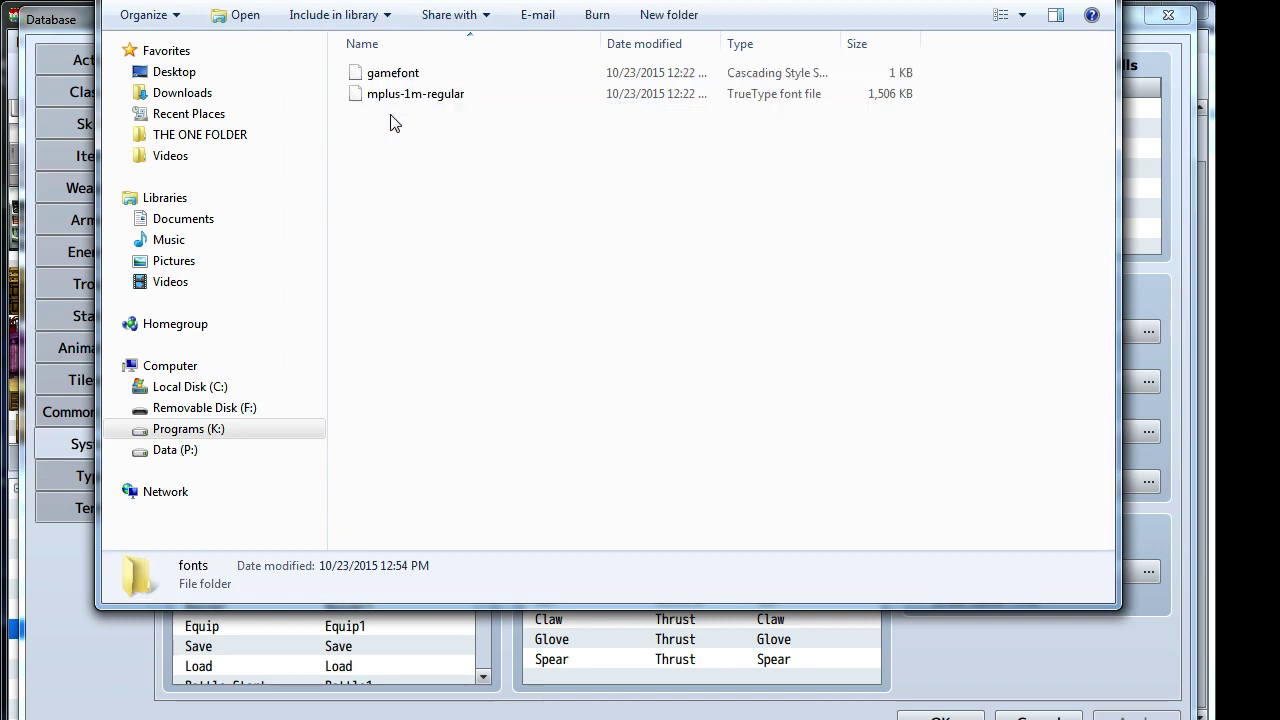
key(BackSpace)
double_click(380, 135)
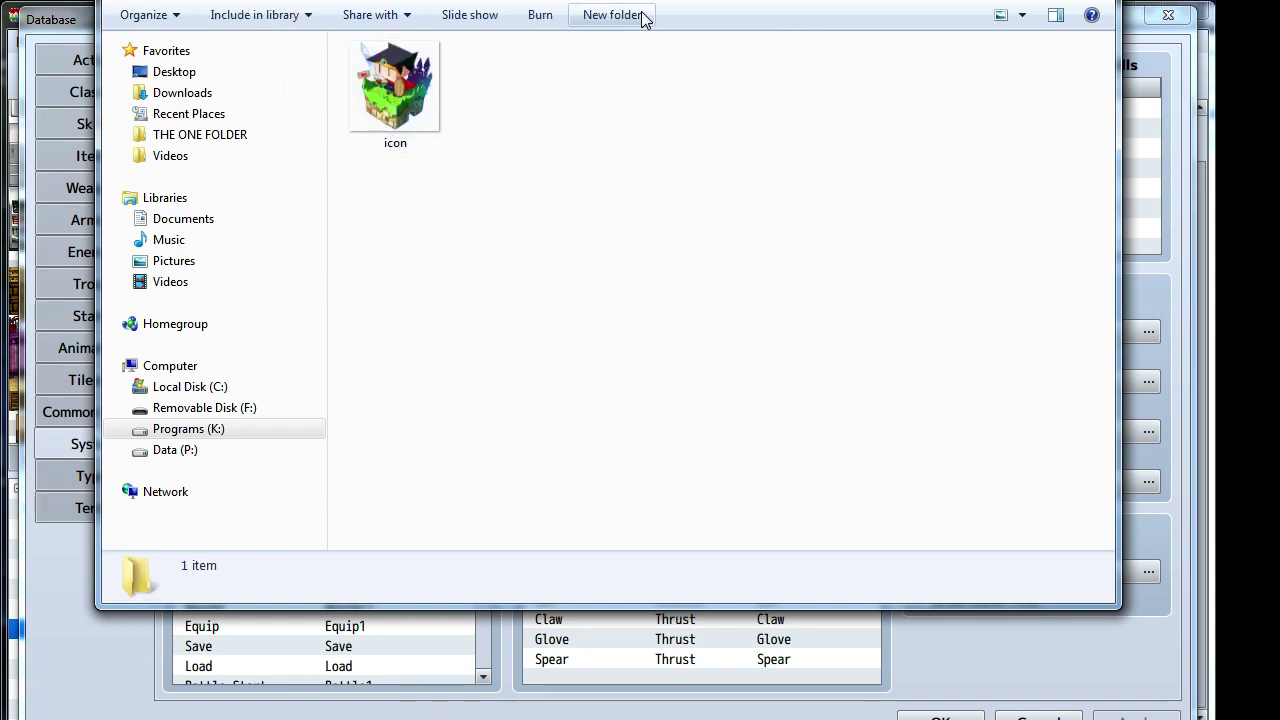
key(BackSpace)
double_click(400, 157)
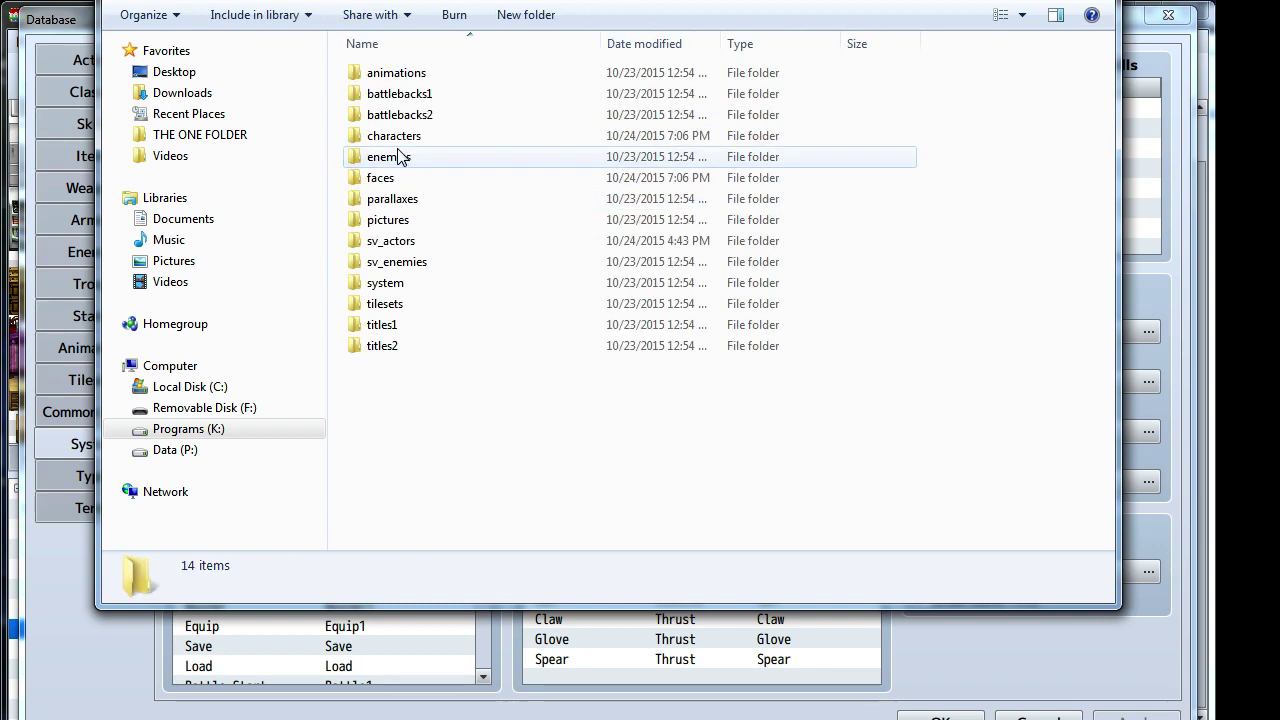
double_click(410, 283)
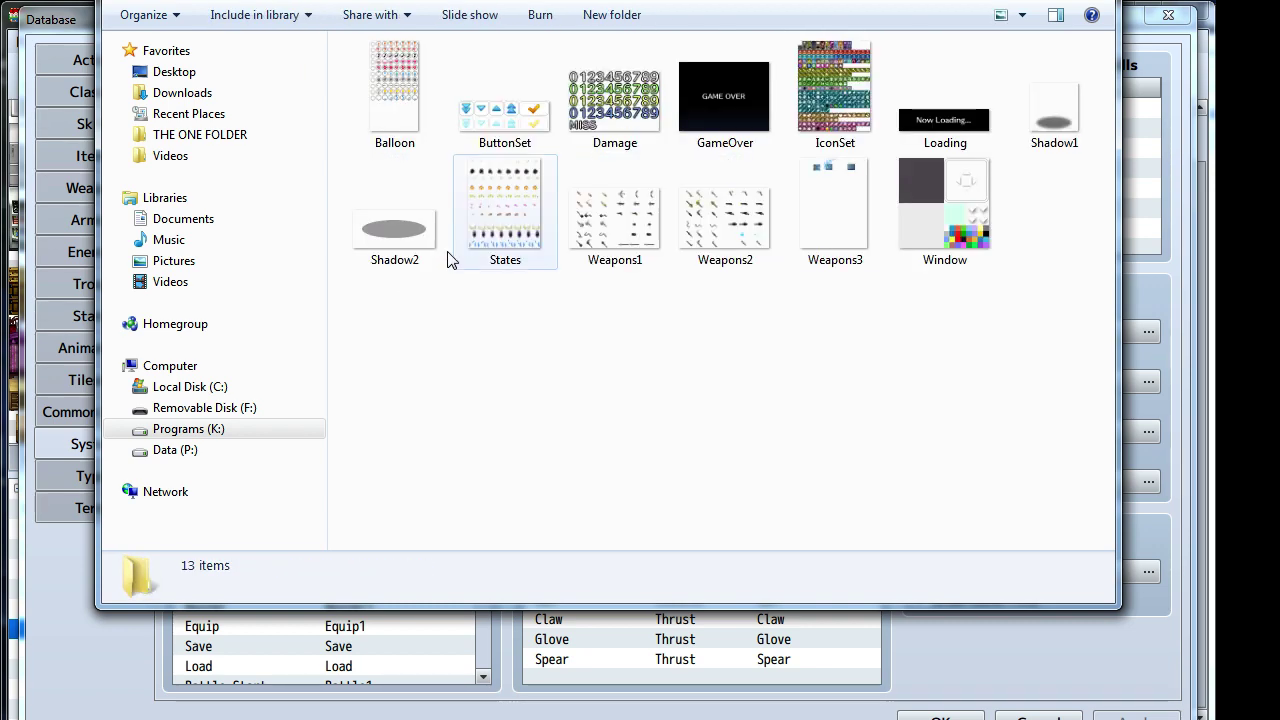
double_click(944, 210)
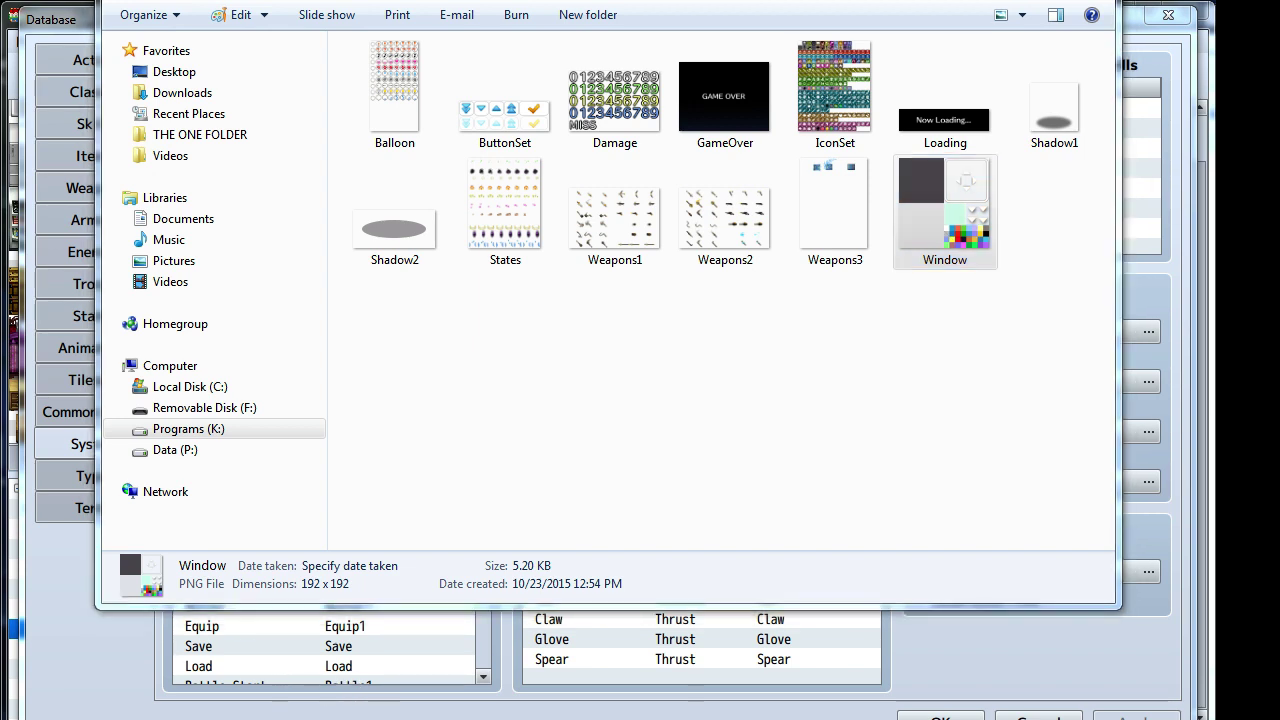
- Bring up the browser with the YEP.2 video's color value chart and minimize the alert box window covering it
key(alt+Tab)
drag(612, 588, 634, 110)
key(alt+Tab)
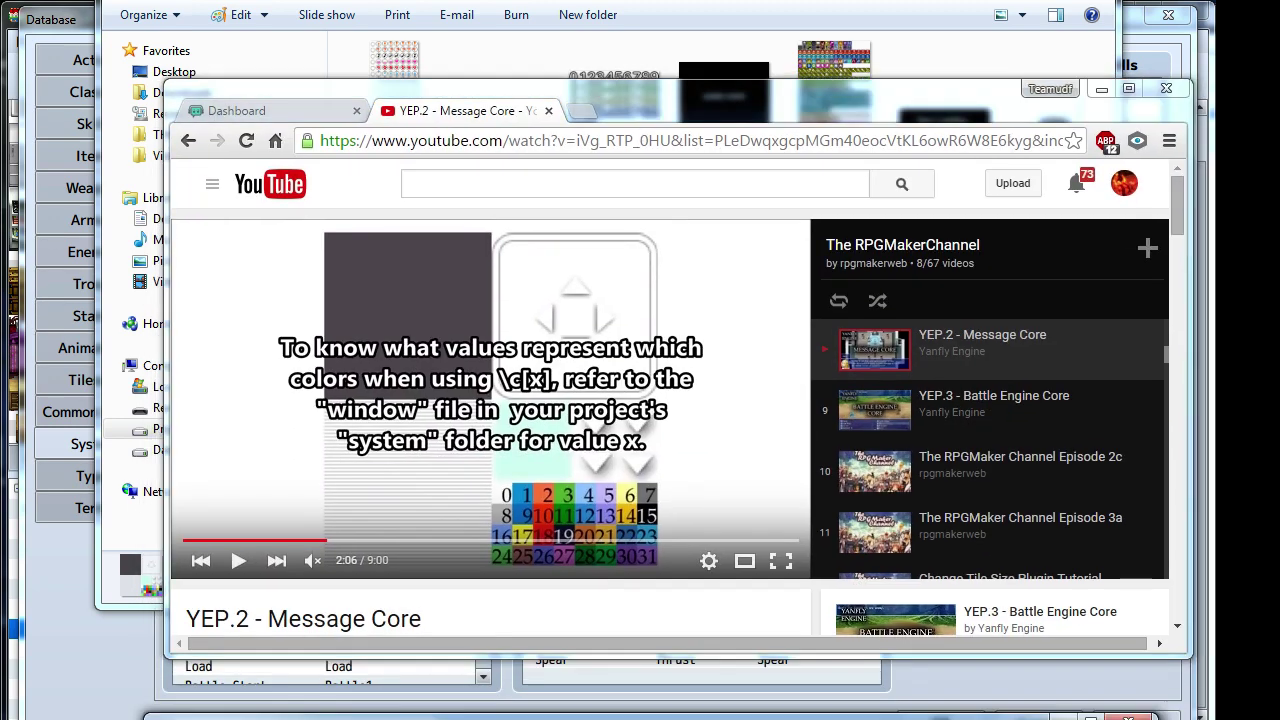
drag(748, 705, 748, 380)
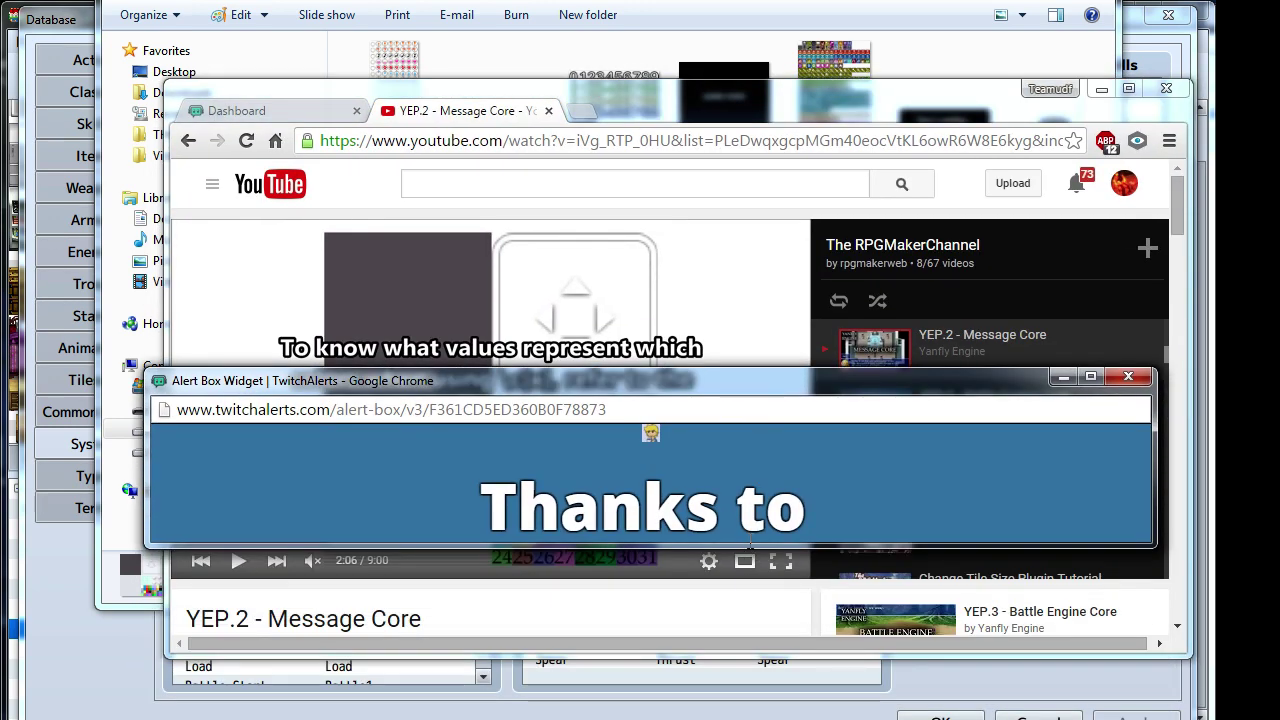
drag(748, 548, 751, 670)
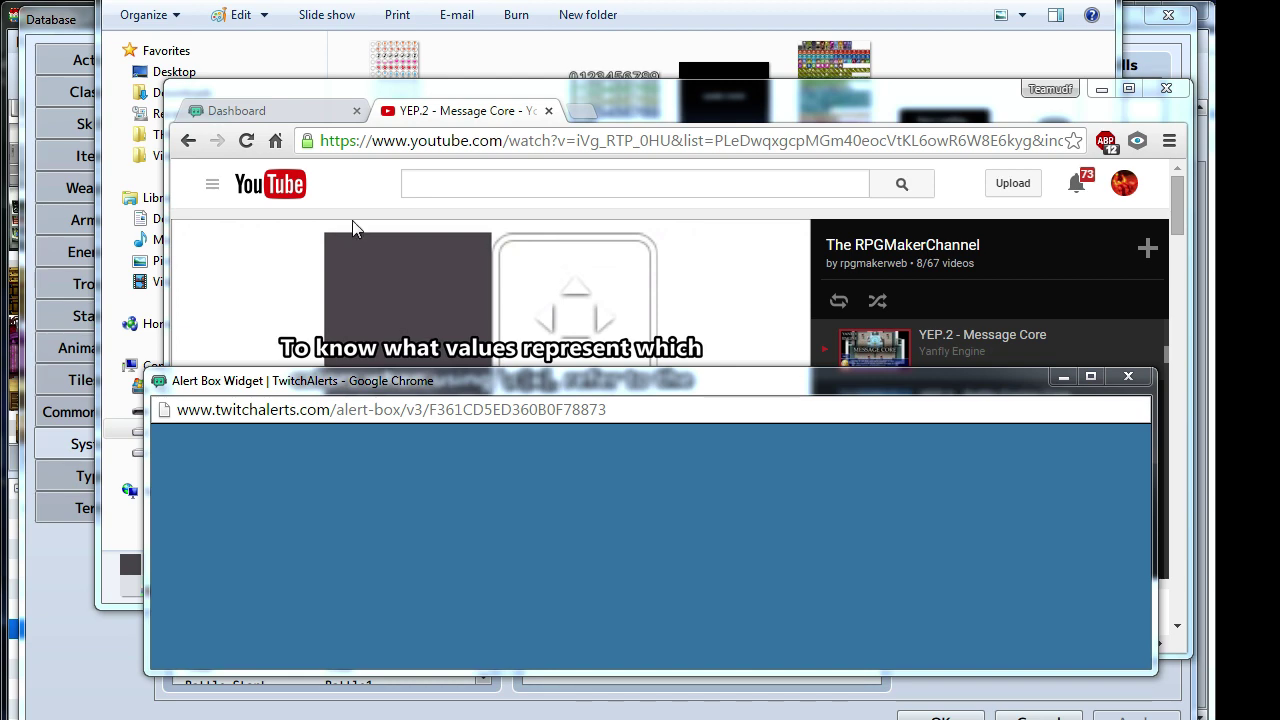
click(1063, 377)
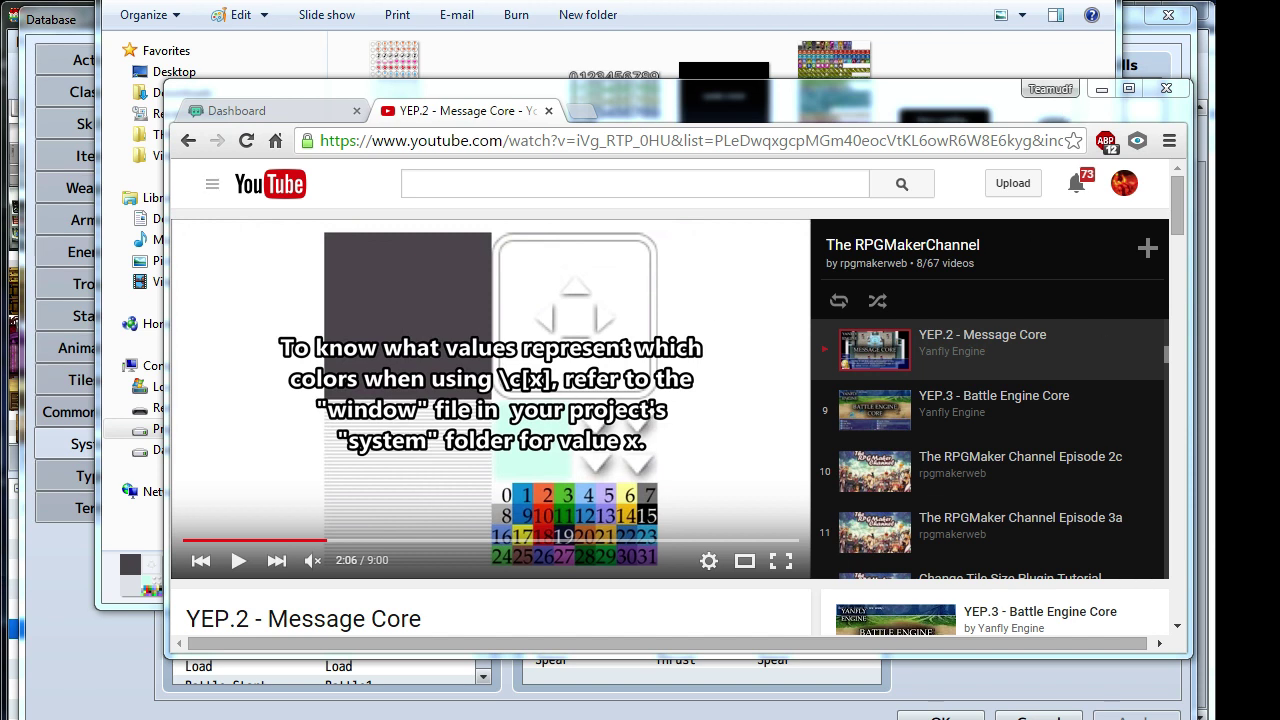
- Minimize the file browser and web browser windows, and view the database's Types settings
click(1102, 90)
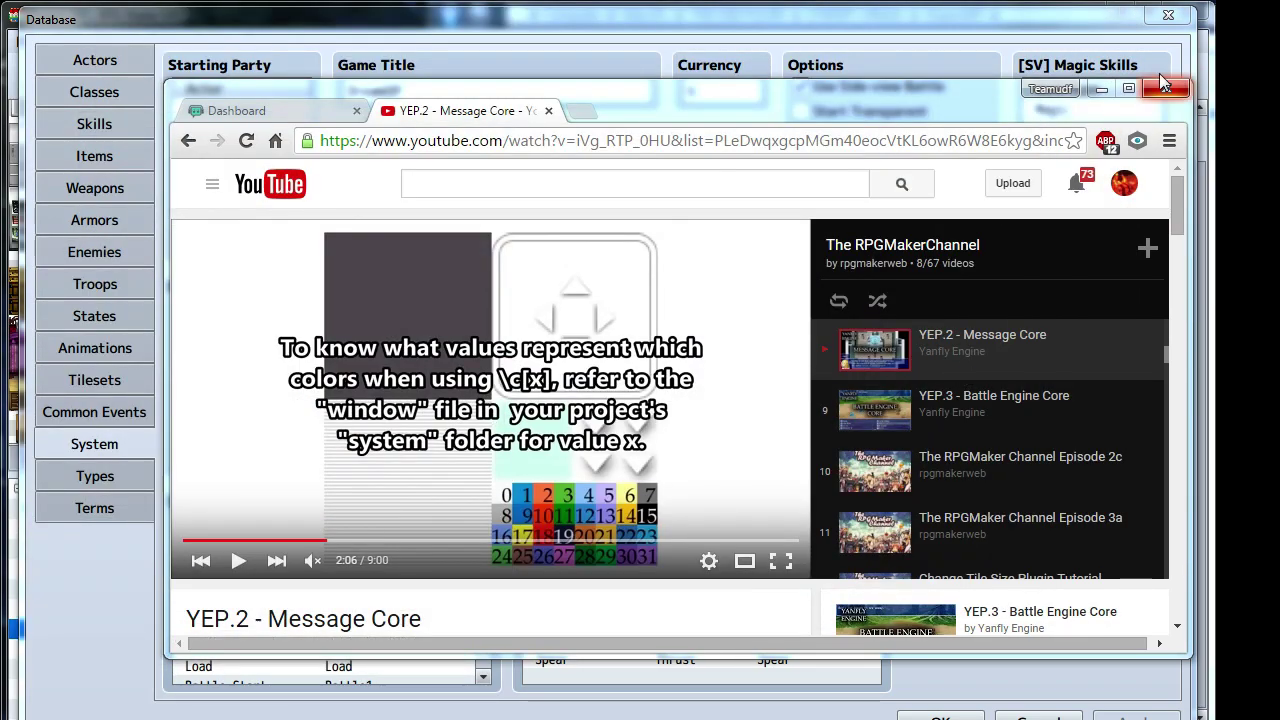
click(1101, 88)
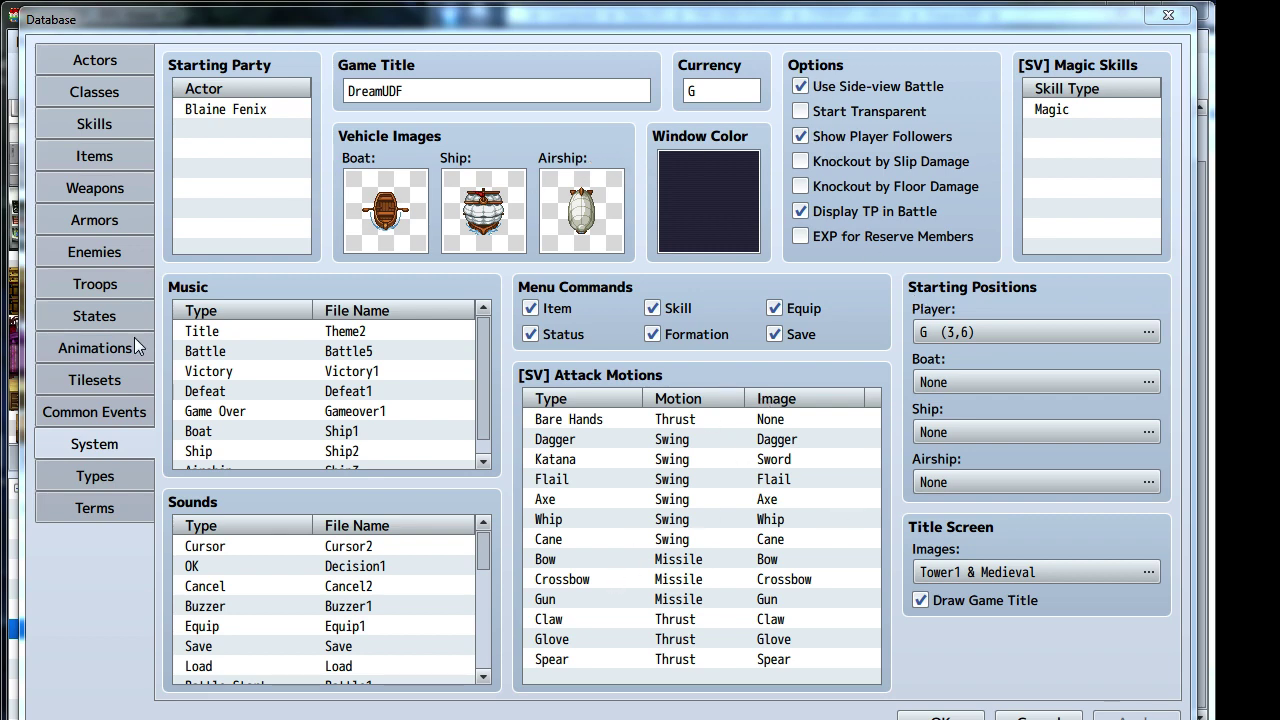
click(72, 478)
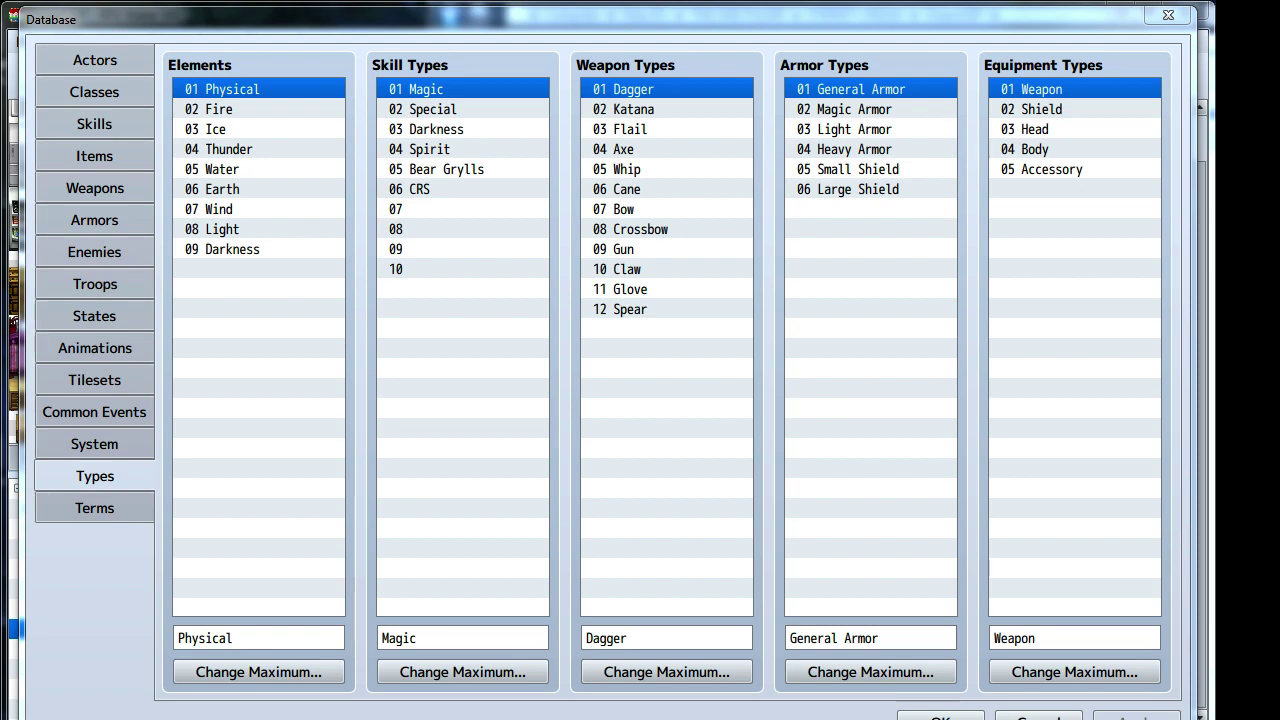
- Close the database and open the G-Basement Hall map for tile editing
click(1057, 516)
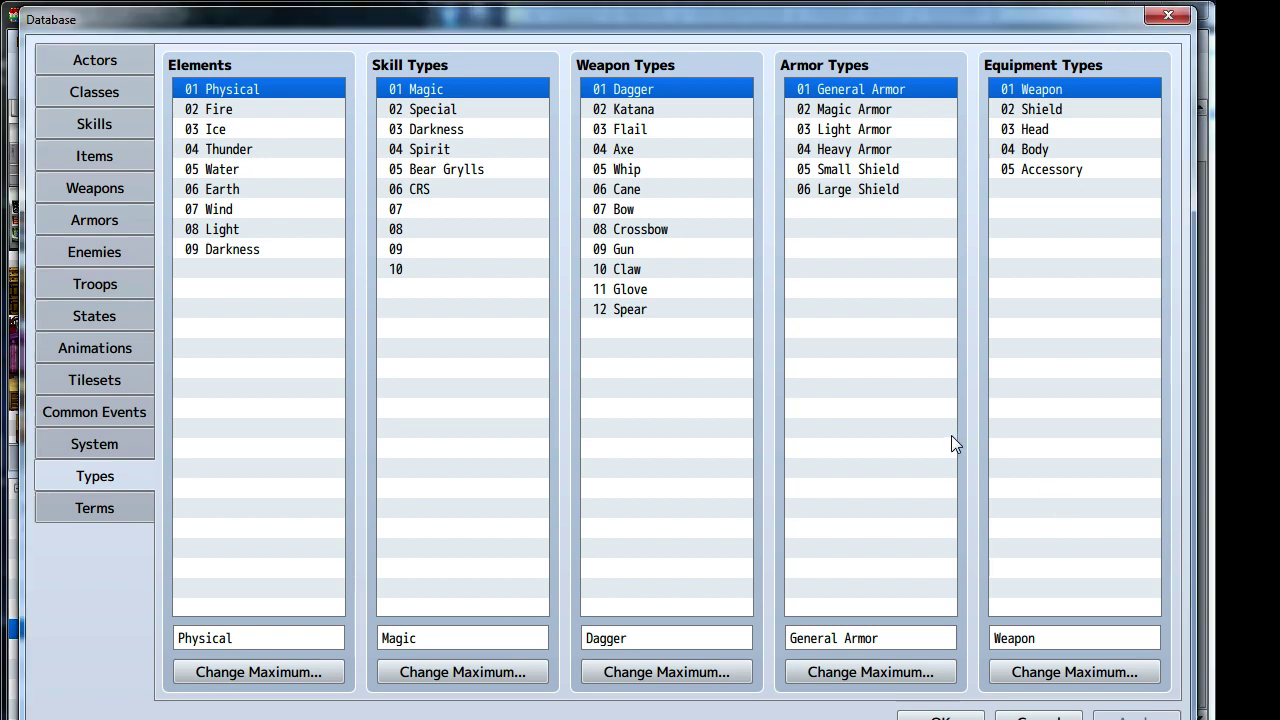
click(72, 507)
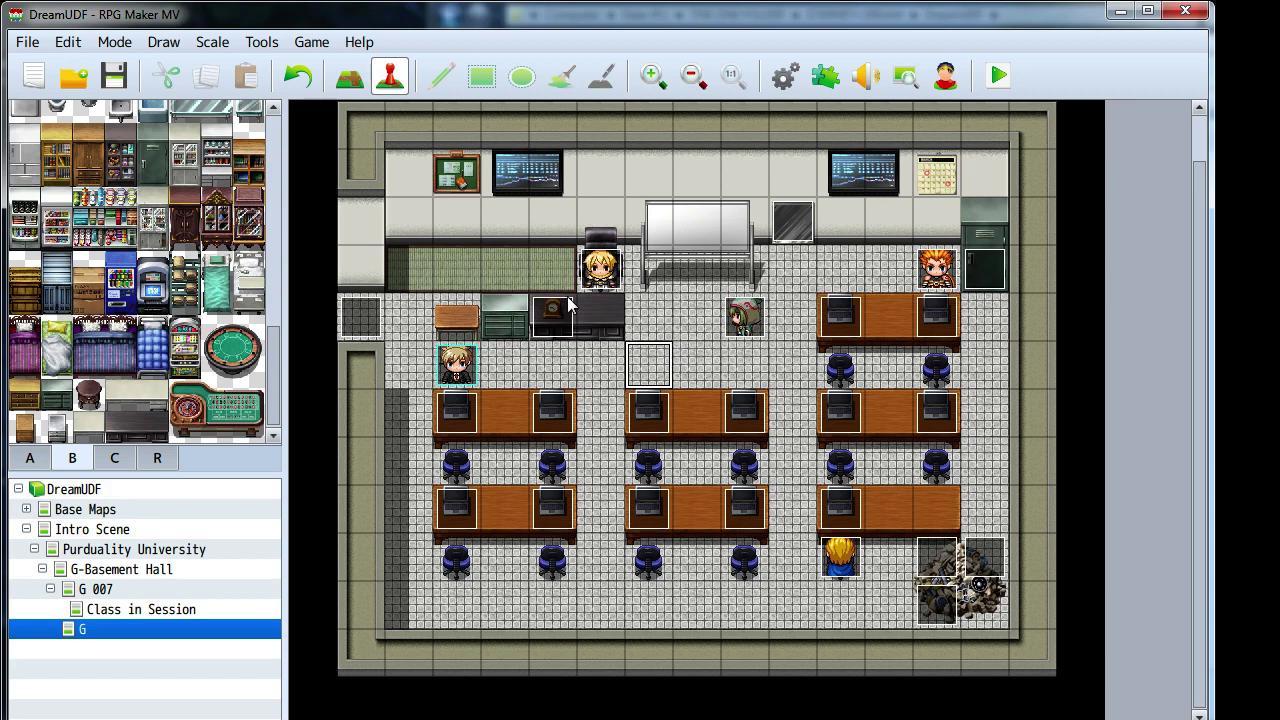
scroll(563, 320, up, 1)
scroll(563, 320, up, 1)
scroll(583, 354, down, 1)
click(93, 570)
middle_drag(686, 503, 811, 453)
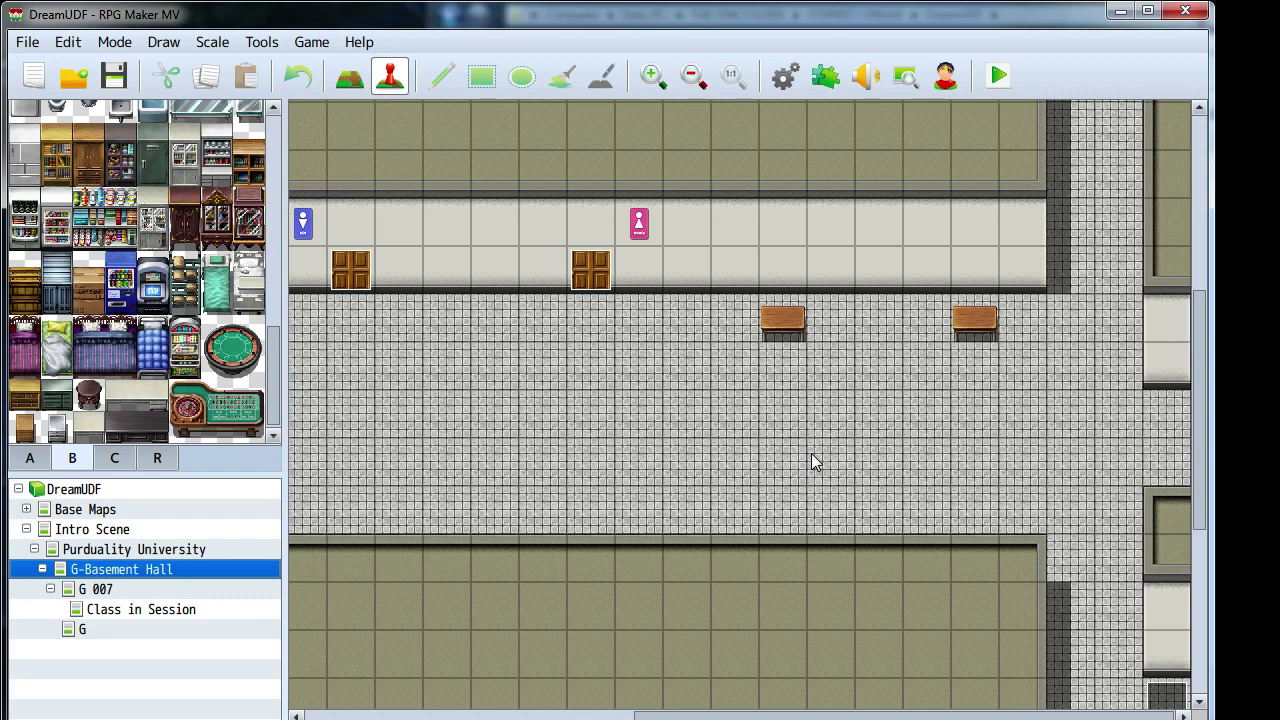
middle_drag(811, 453, 720, 320)
click(349, 76)
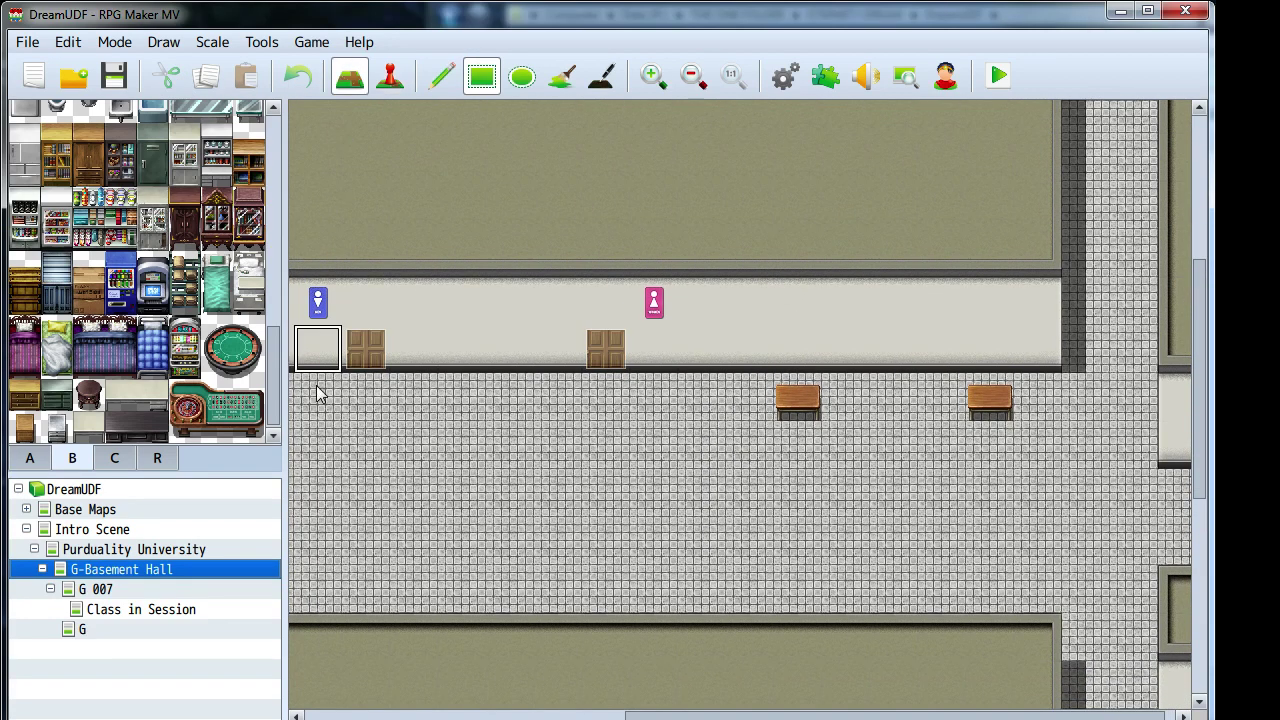
middle_drag(416, 479, 437, 554)
- Look through tilesets A and B for objects that could furnish the basement hallway
click(88, 396)
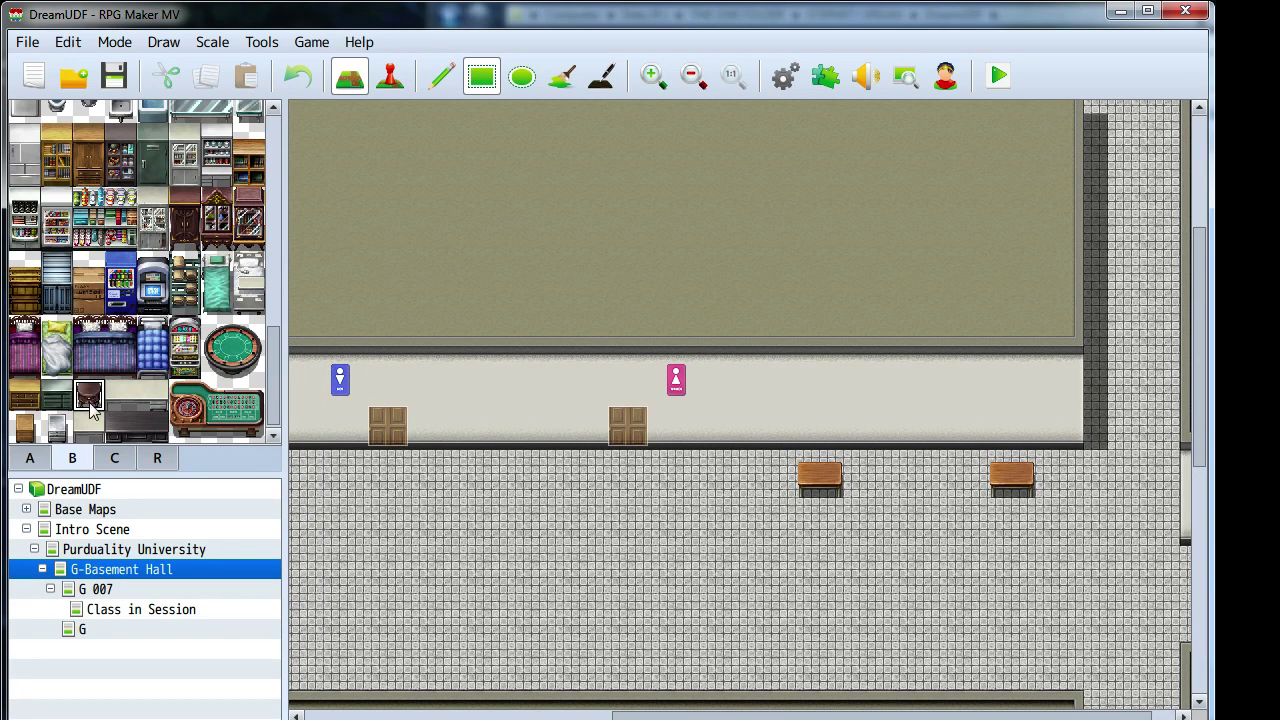
click(29, 460)
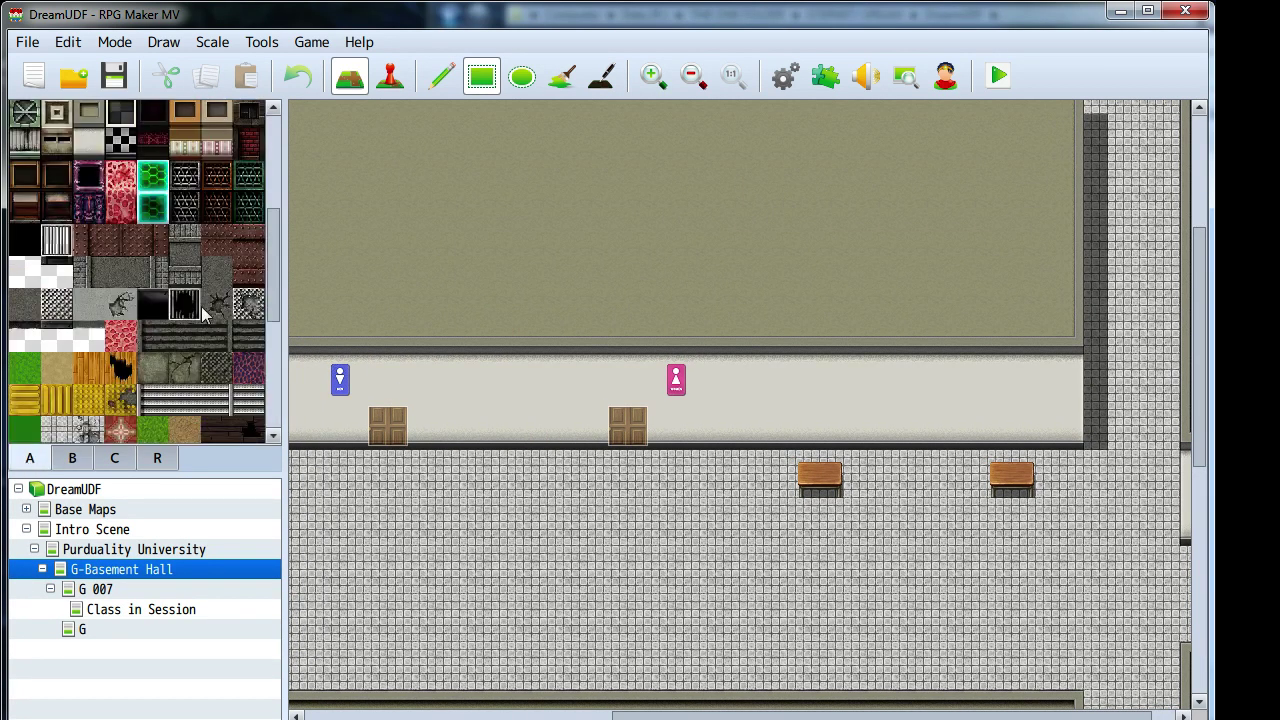
scroll(203, 276, down, 5)
middle_click(745, 493)
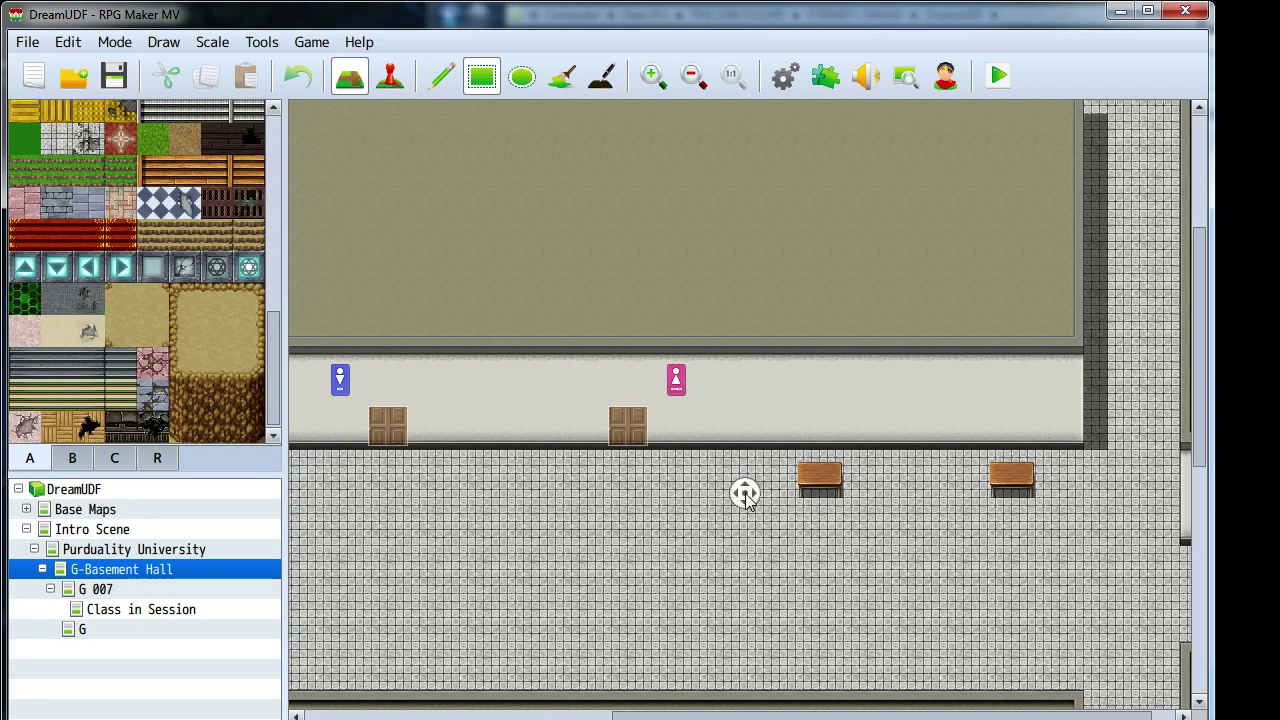
scroll(145, 318, up, 5)
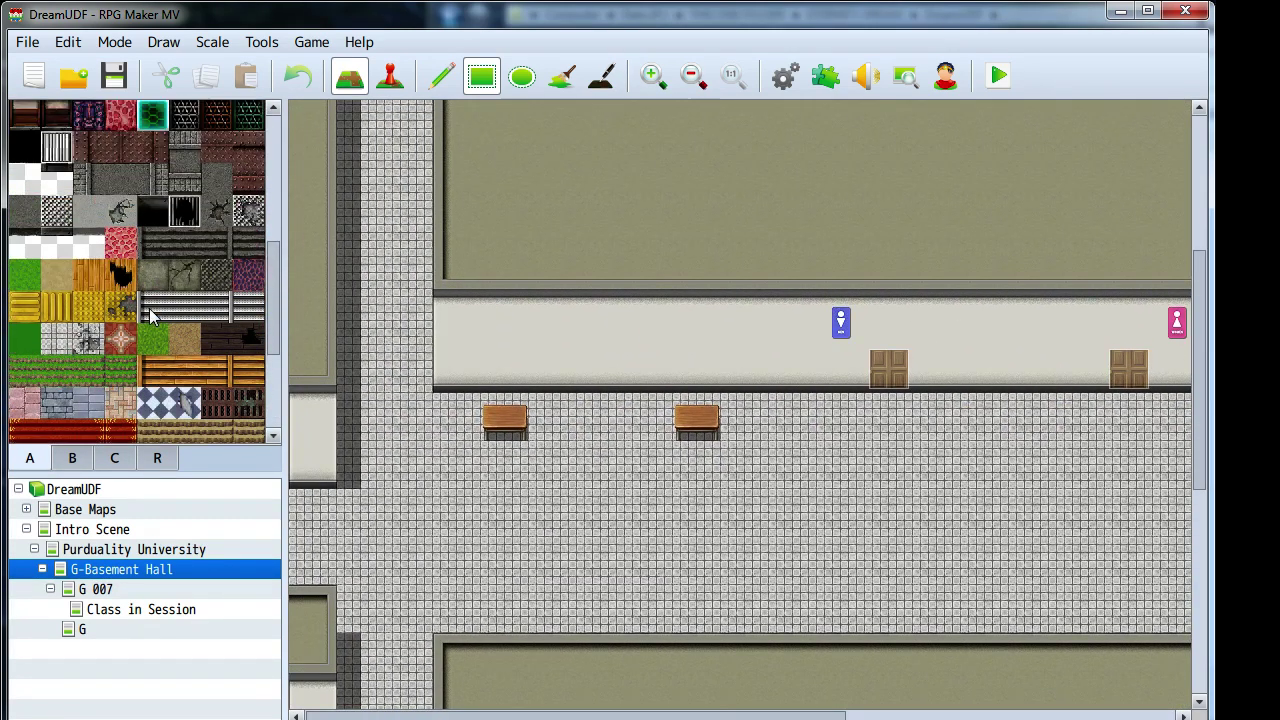
click(73, 458)
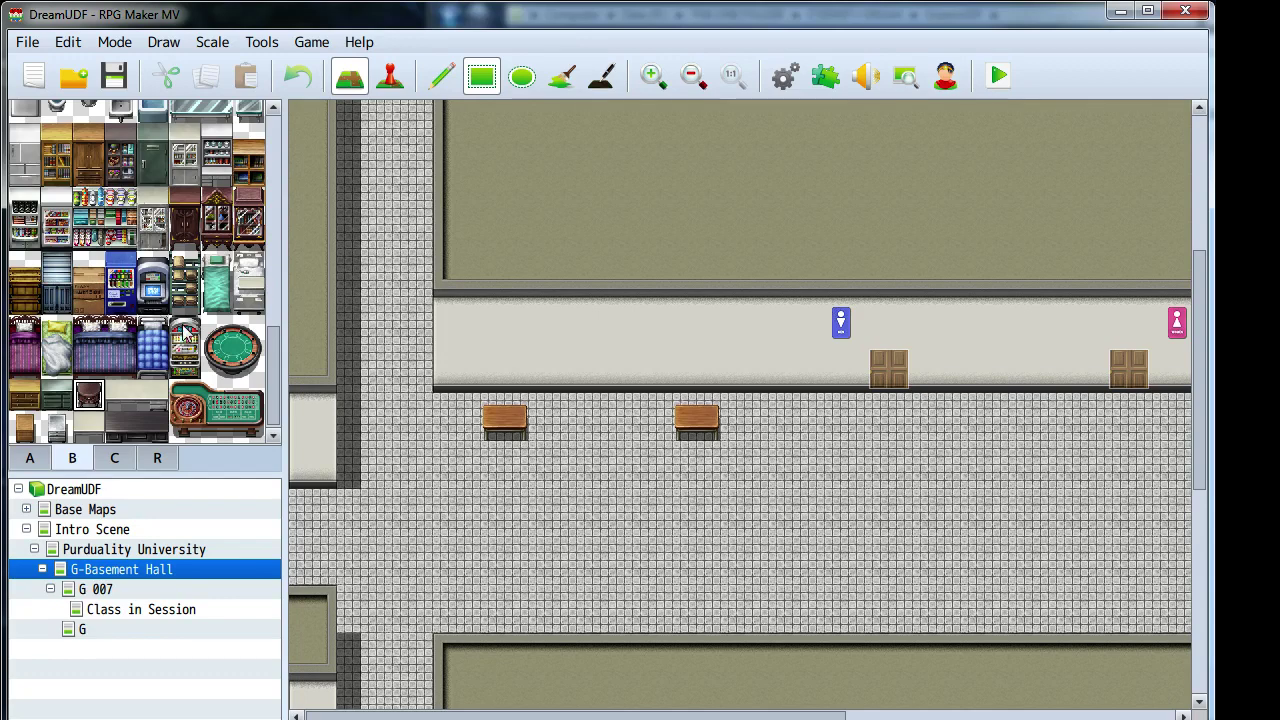
scroll(183, 333, up, 5)
scroll(208, 281, up, 5)
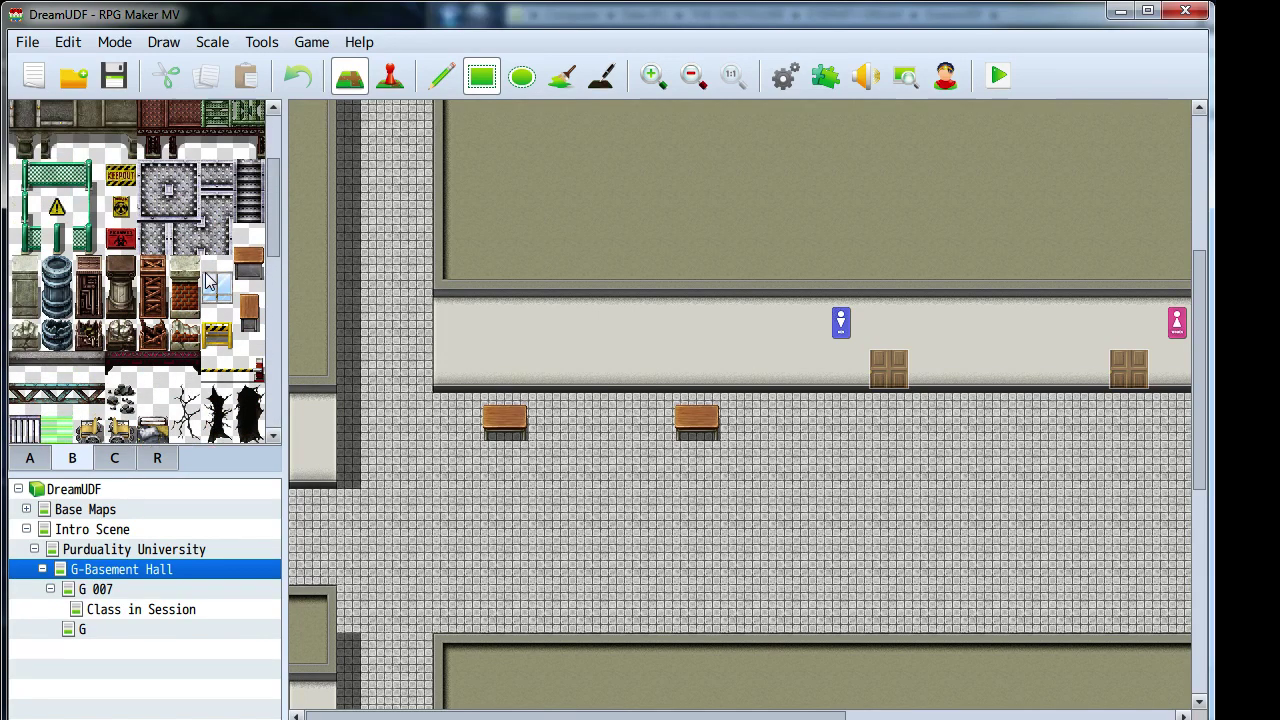
scroll(208, 281, down, 10)
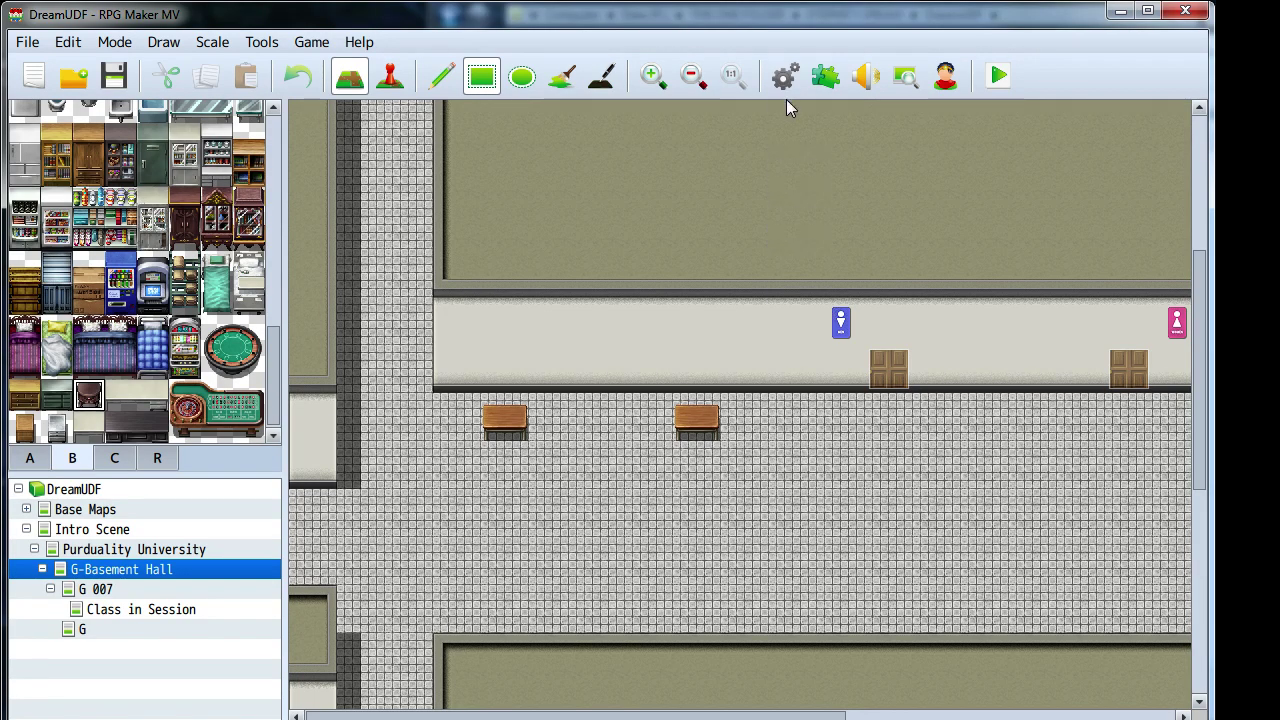
- Check the first actor's profile text in the database, leaving the entry as it is
key(F9)
click(111, 63)
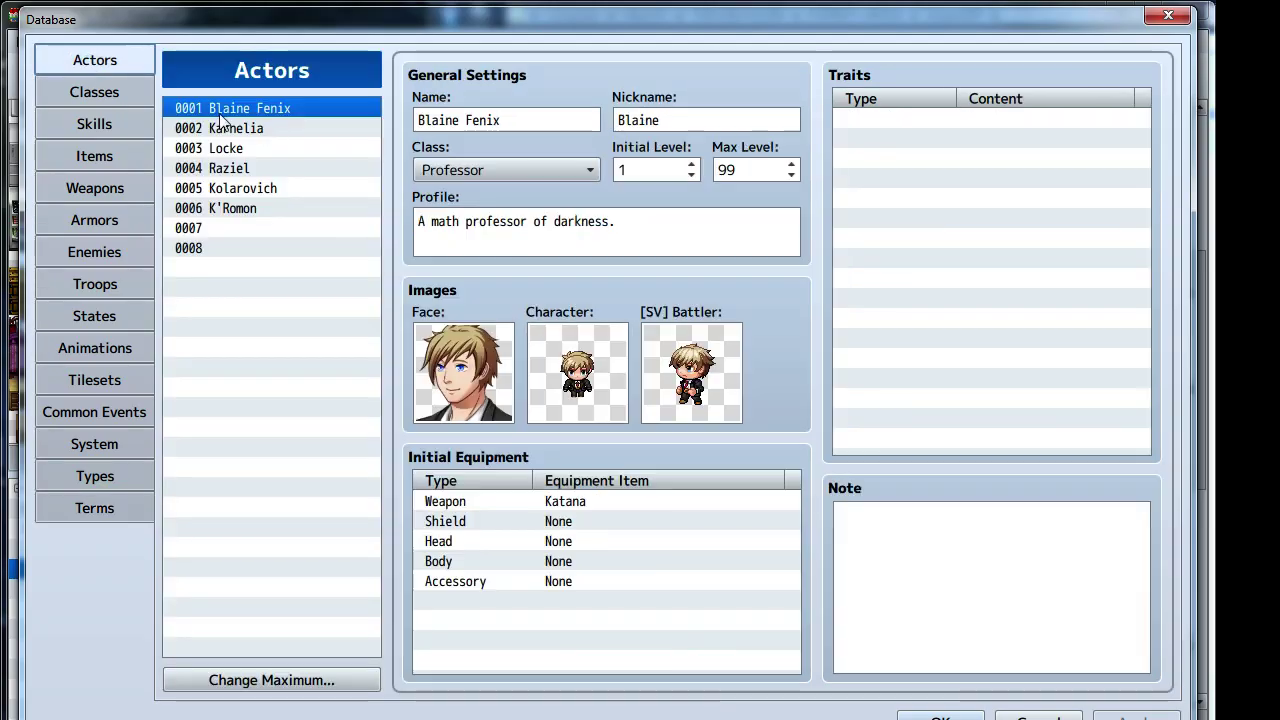
triple_click(686, 243)
key(Home)
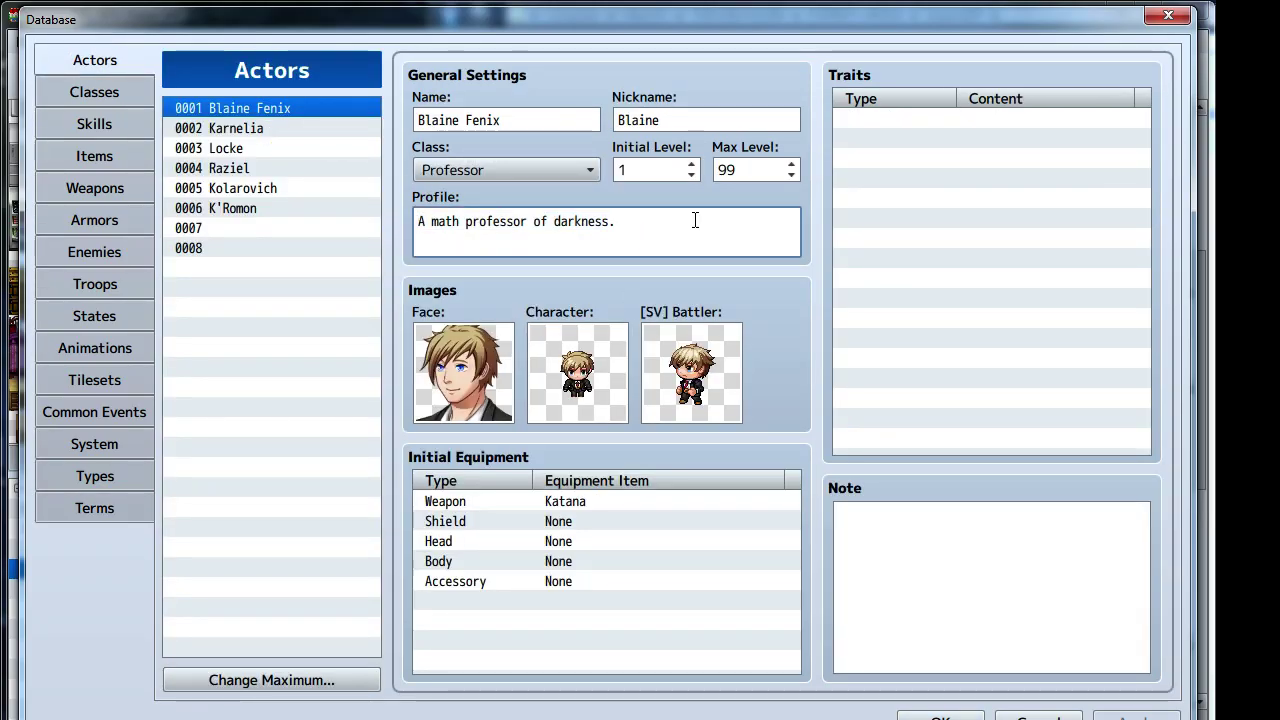
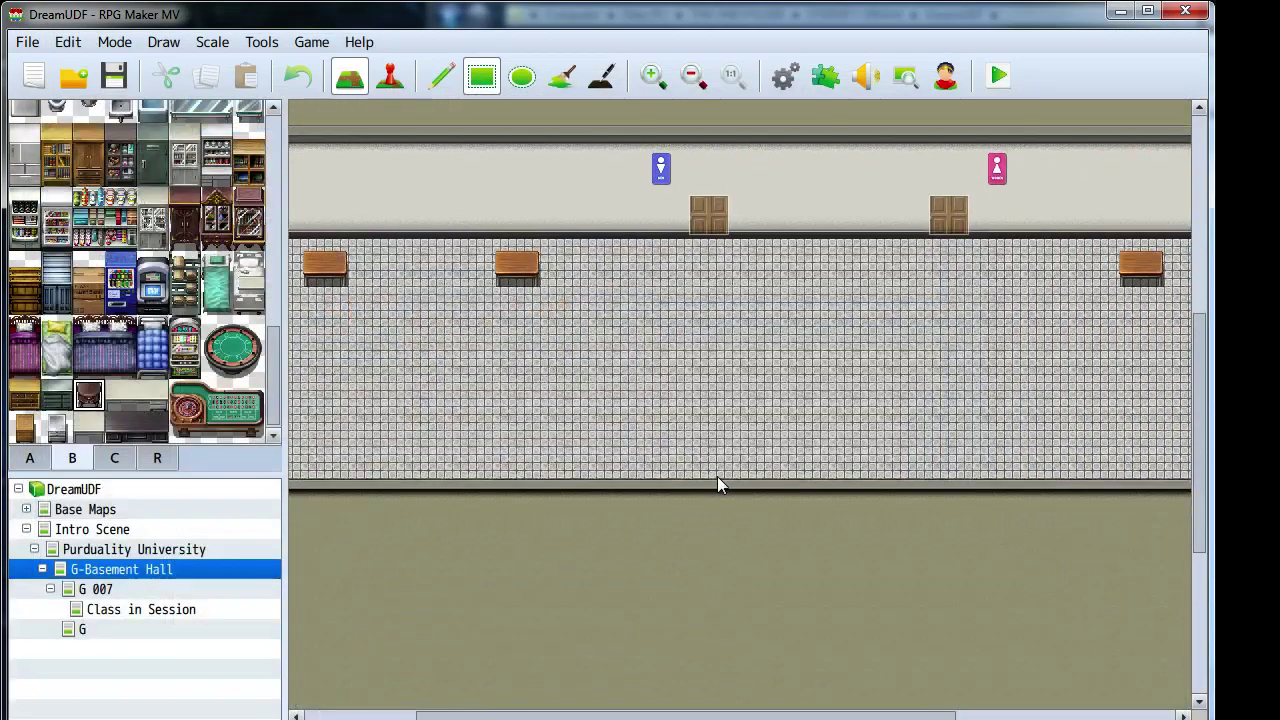
- Place potted palms from tileset C between each pair of small wooden tables and in the hall's upper-right corner
scroll(515, 404, up, 3)
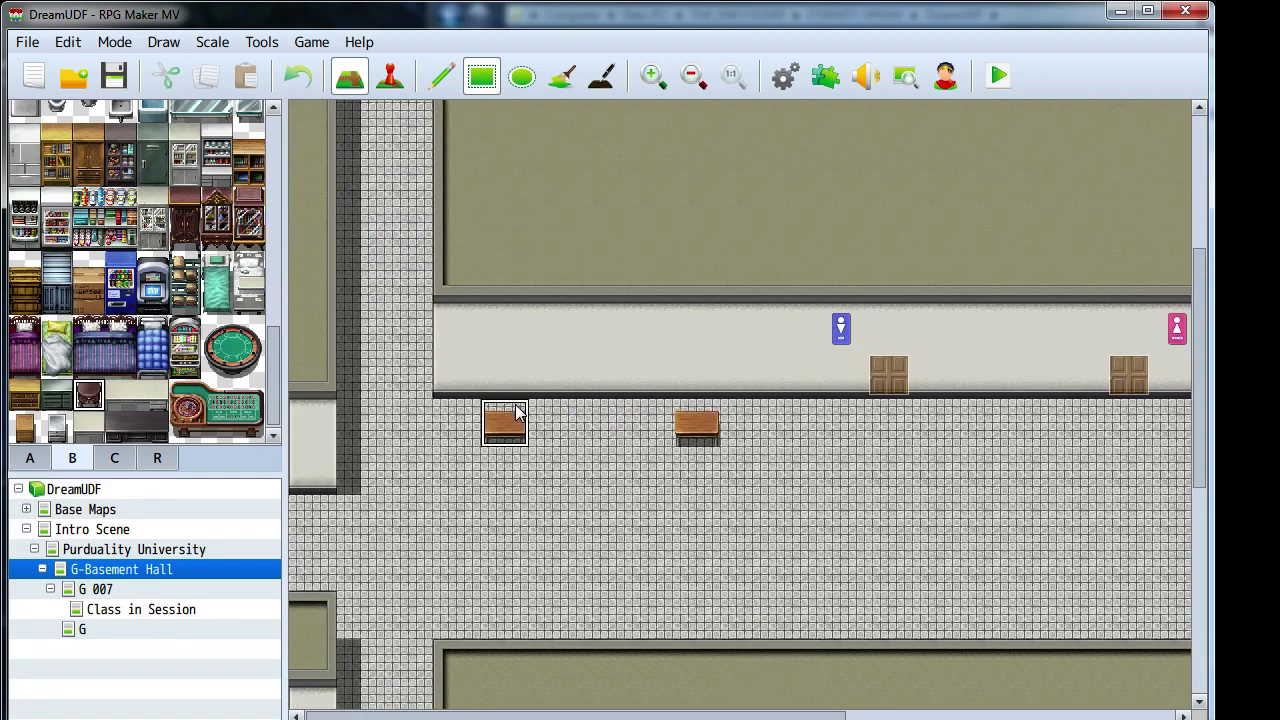
scroll(224, 372, up, 10)
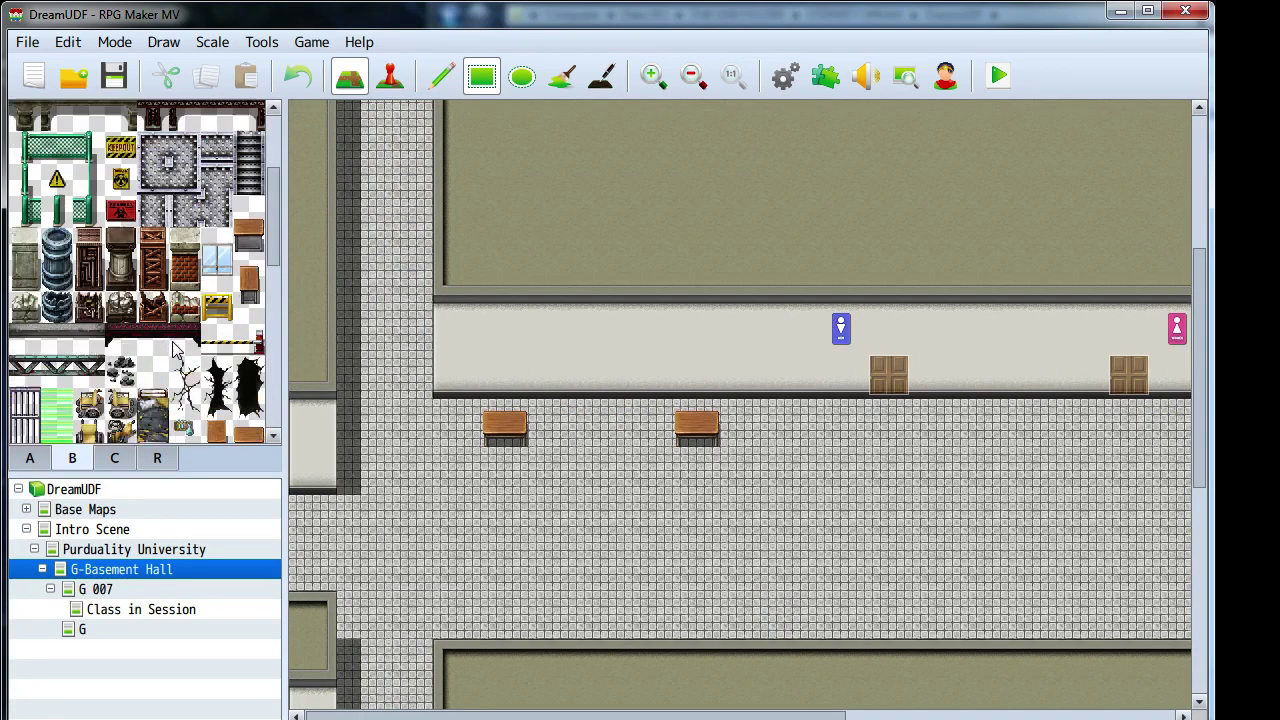
click(116, 458)
scroll(160, 330, down, 6)
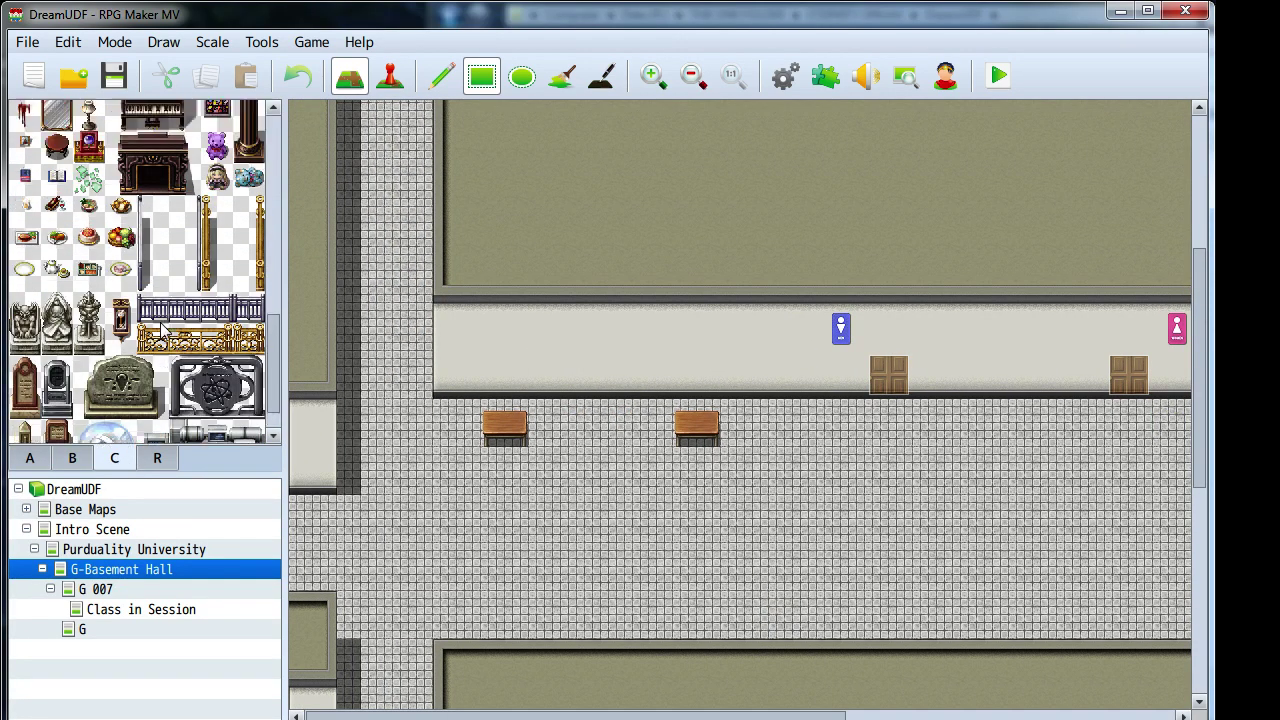
scroll(164, 331, up, 3)
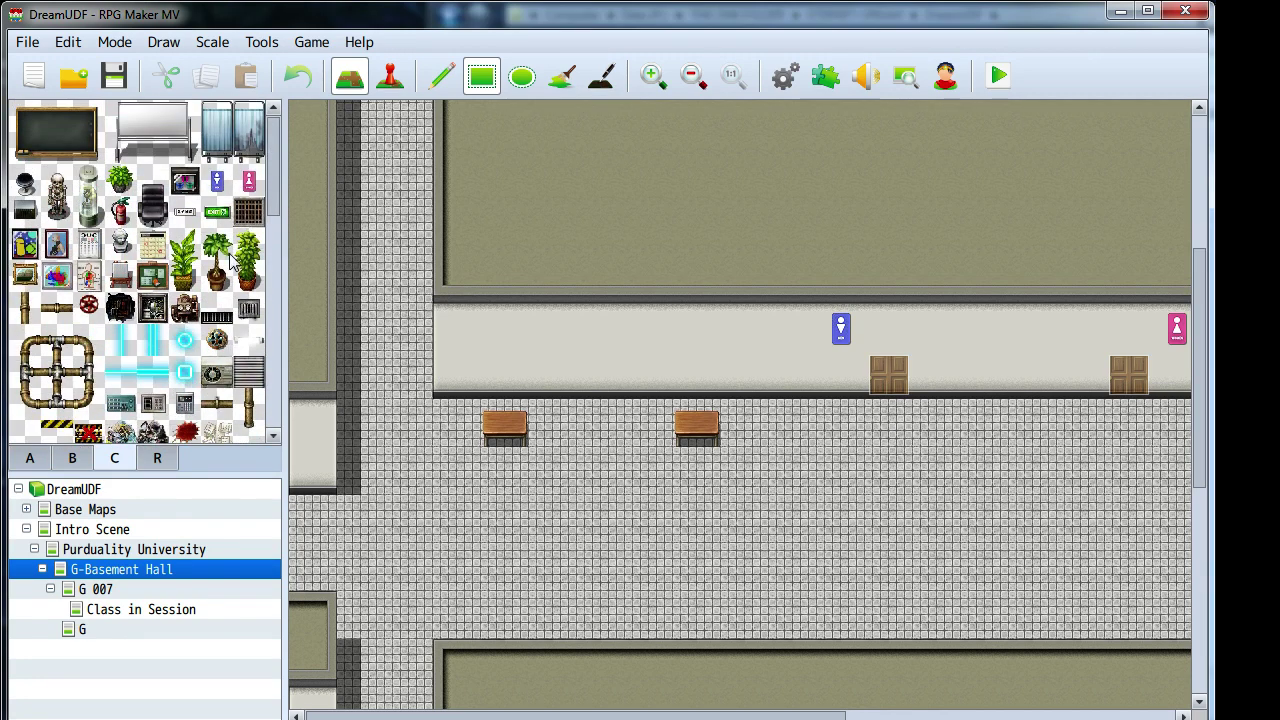
middle_drag(592, 425, 850, 440)
click(941, 419)
mouse_move(729, 540)
middle_down()
mouse_move(851, 420)
mouse_move(862, 386)
middle_up()
click(1120, 240)
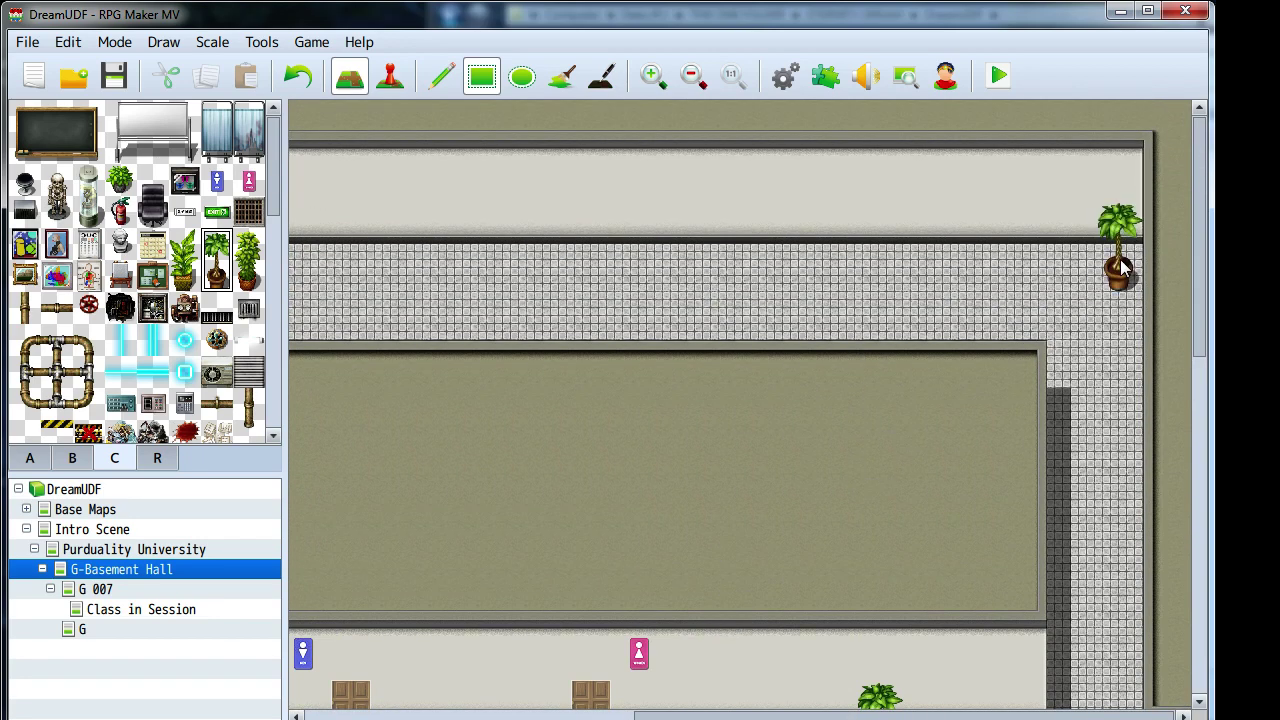
- Place matching potted palms in the remaining outer corners of the basement hall
mouse_move(851, 289)
middle_down()
mouse_move(400, 280)
mouse_move(394, 234)
mouse_move(454, 277)
mouse_move(480, 486)
mouse_move(454, 337)
mouse_move(698, 424)
mouse_move(494, 471)
middle_up()
click(372, 264)
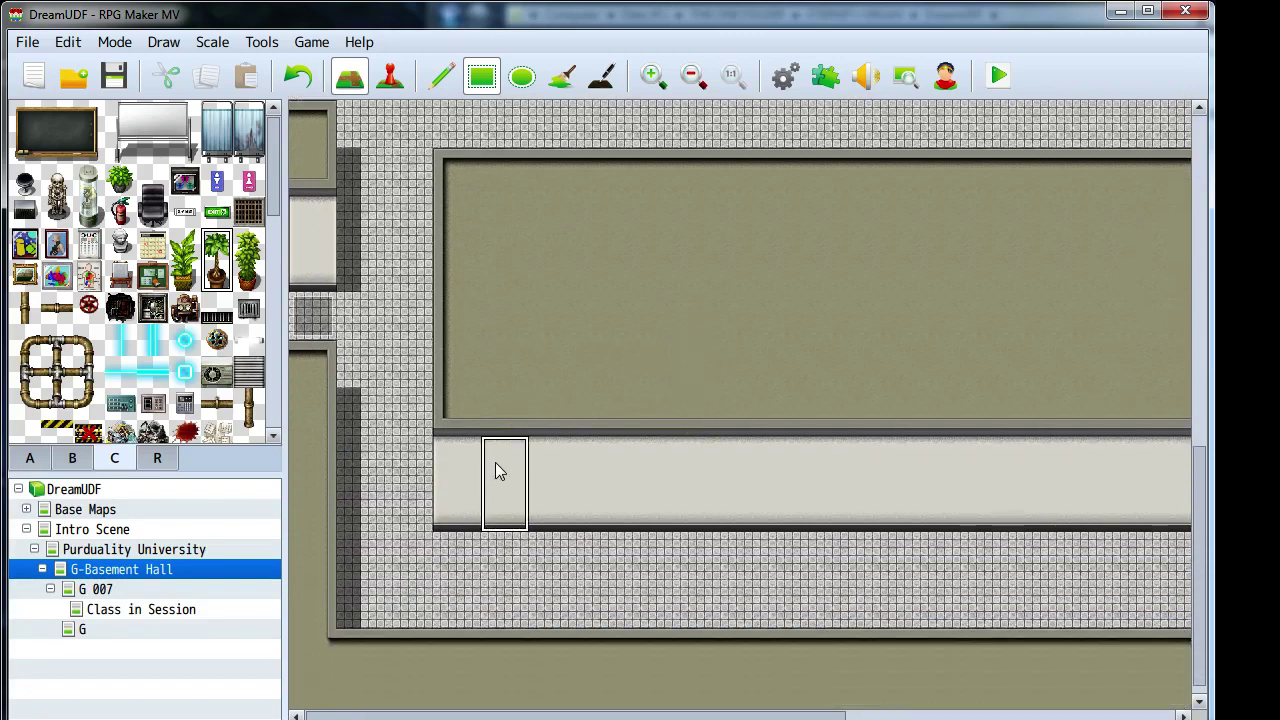
mouse_move(473, 571)
middle_down()
mouse_move(997, 561)
mouse_move(1132, 577)
middle_up()
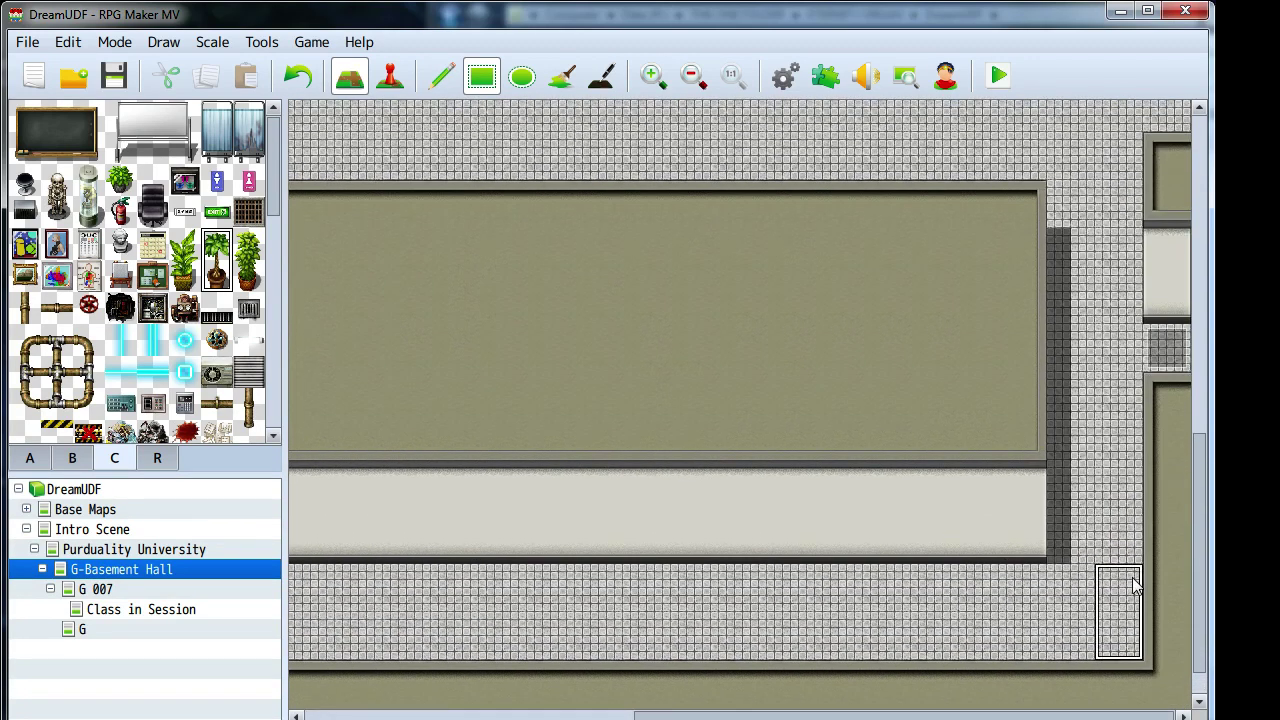
click(1125, 595)
mouse_move(727, 446)
middle_down()
mouse_move(603, 479)
mouse_move(362, 483)
middle_up()
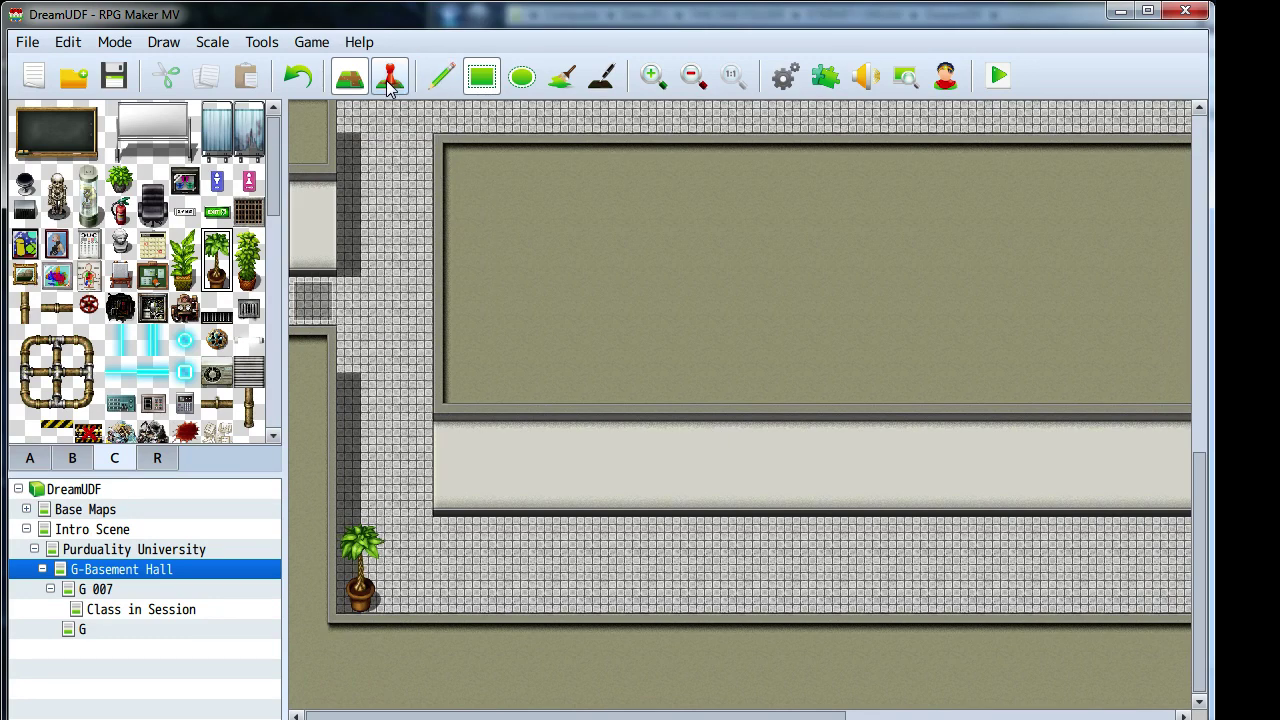
mouse_move(709, 523)
middle_down()
mouse_move(971, 486)
mouse_move(1056, 308)
middle_up()
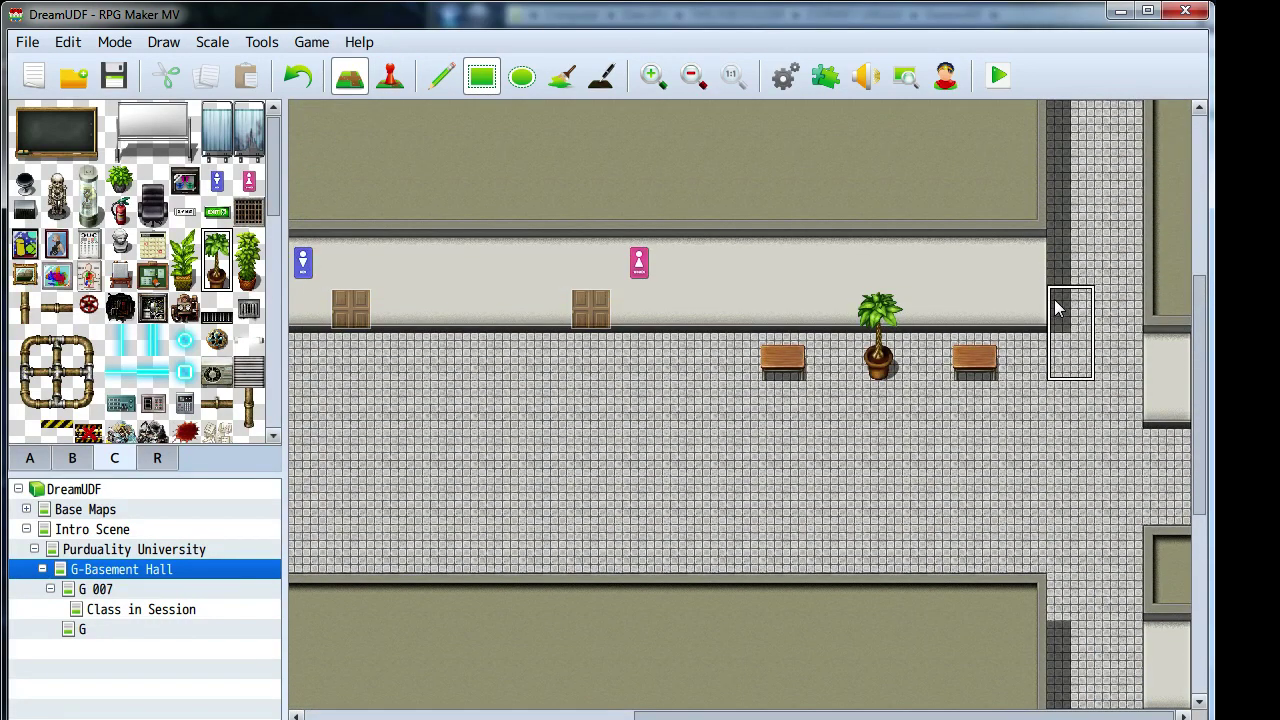
mouse_move(993, 391)
middle_down()
mouse_move(1012, 258)
mouse_move(1037, 421)
mouse_move(642, 456)
mouse_move(885, 326)
mouse_move(604, 357)
middle_up()
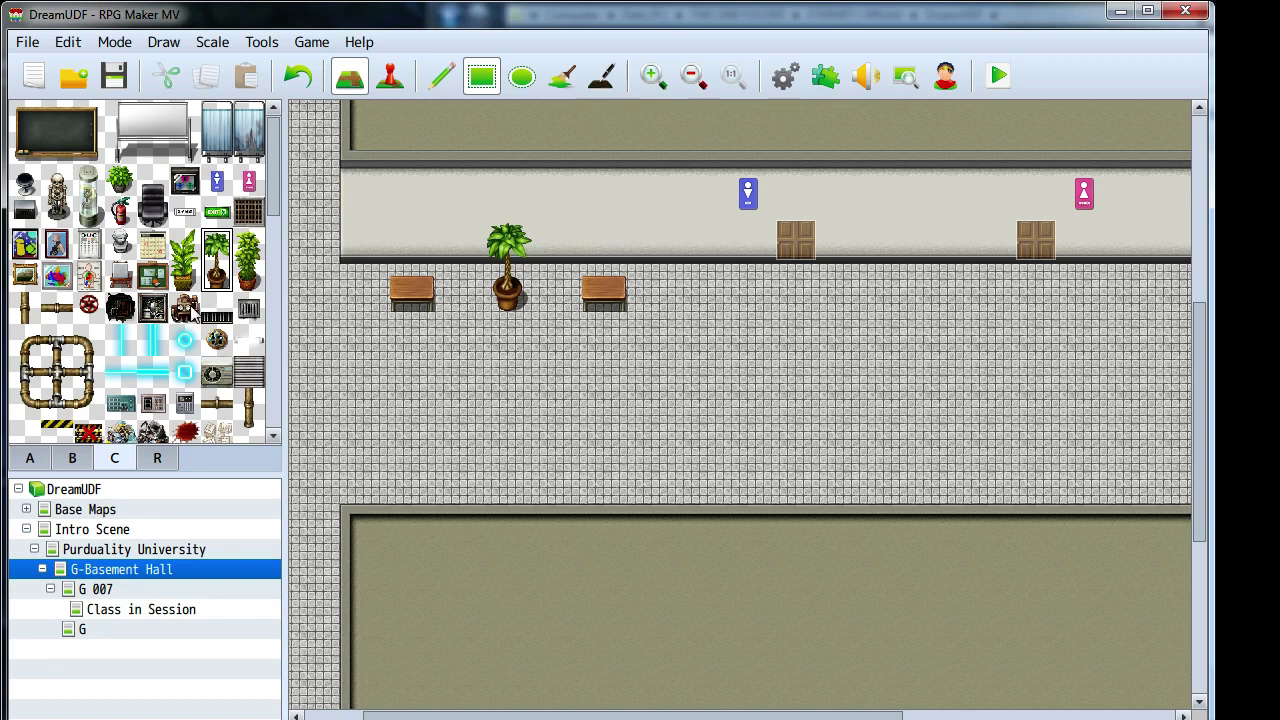
middle_drag(700, 360, 905, 303)
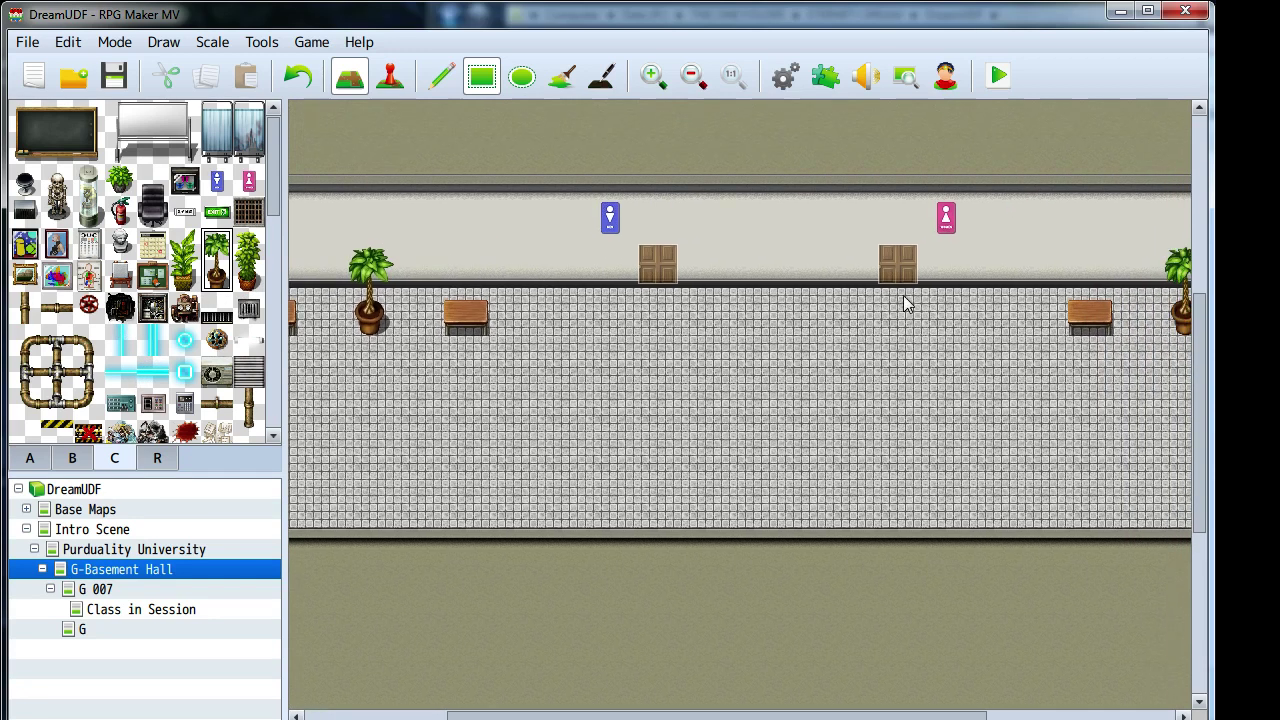
- Place a front-facing brown leather sofa from tileset B beside the wooden table nearest the women's restroom
click(30, 459)
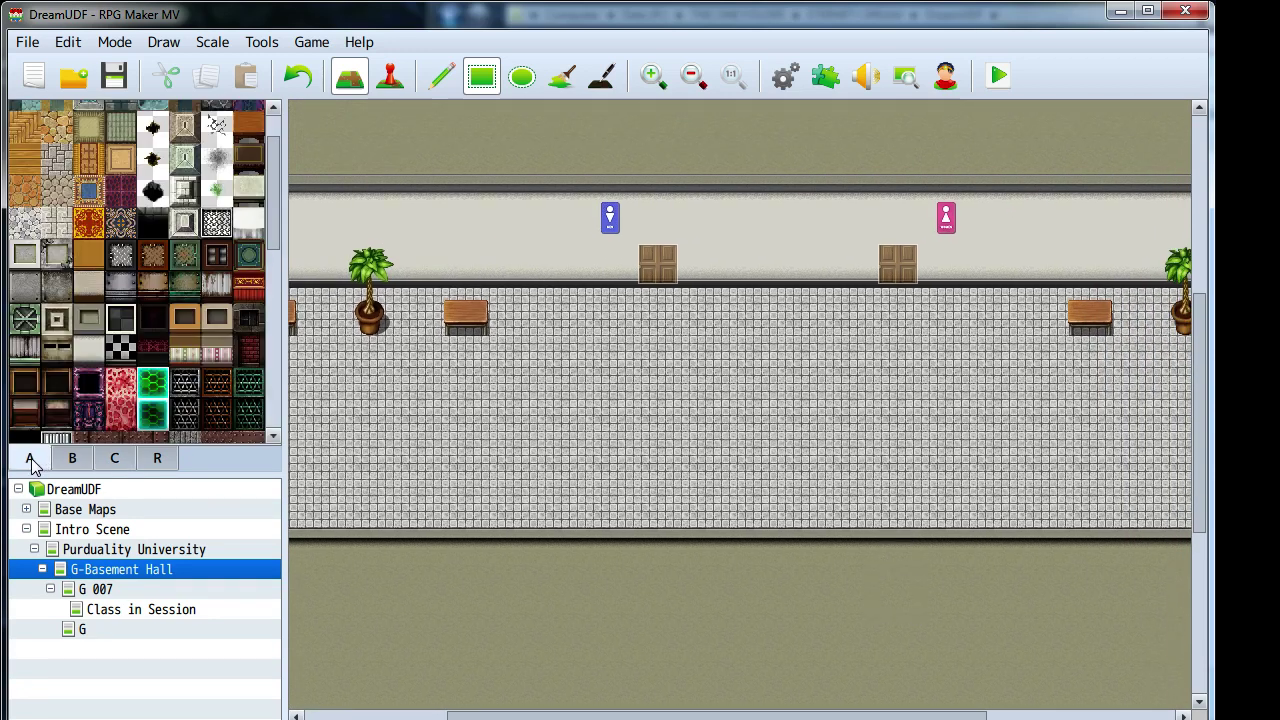
scroll(88, 385, down, 10)
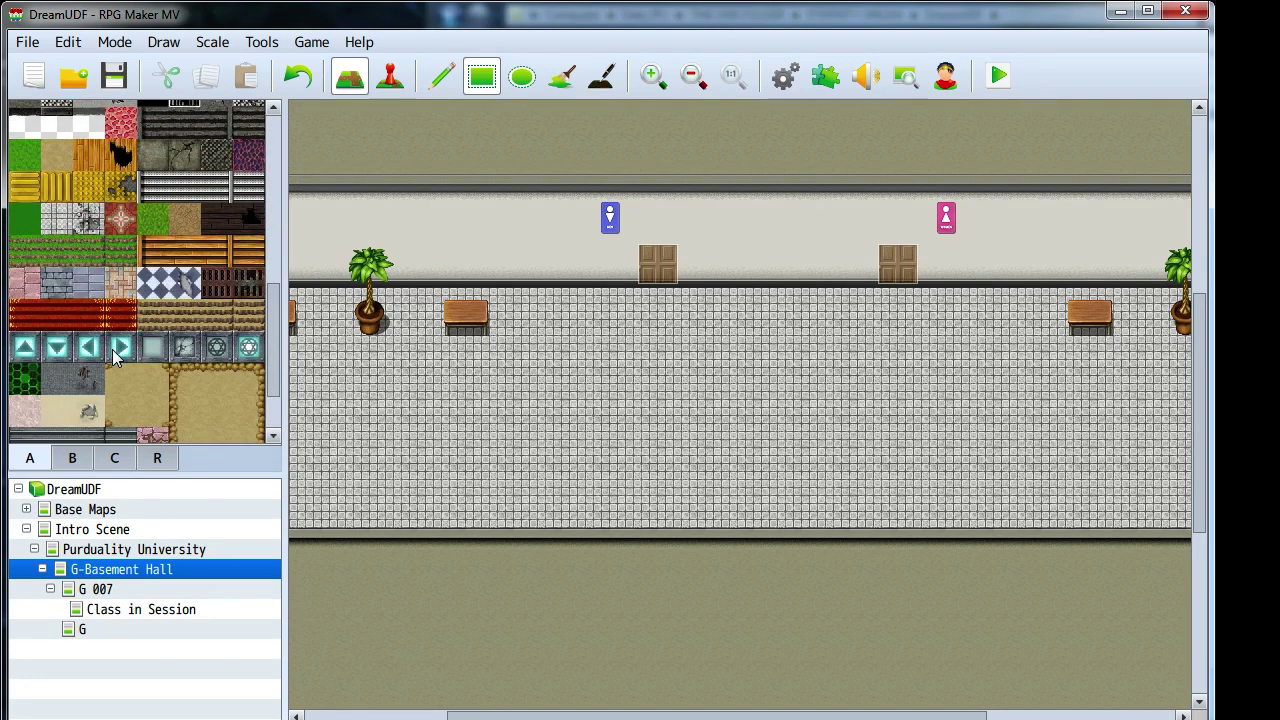
scroll(115, 355, down, 5)
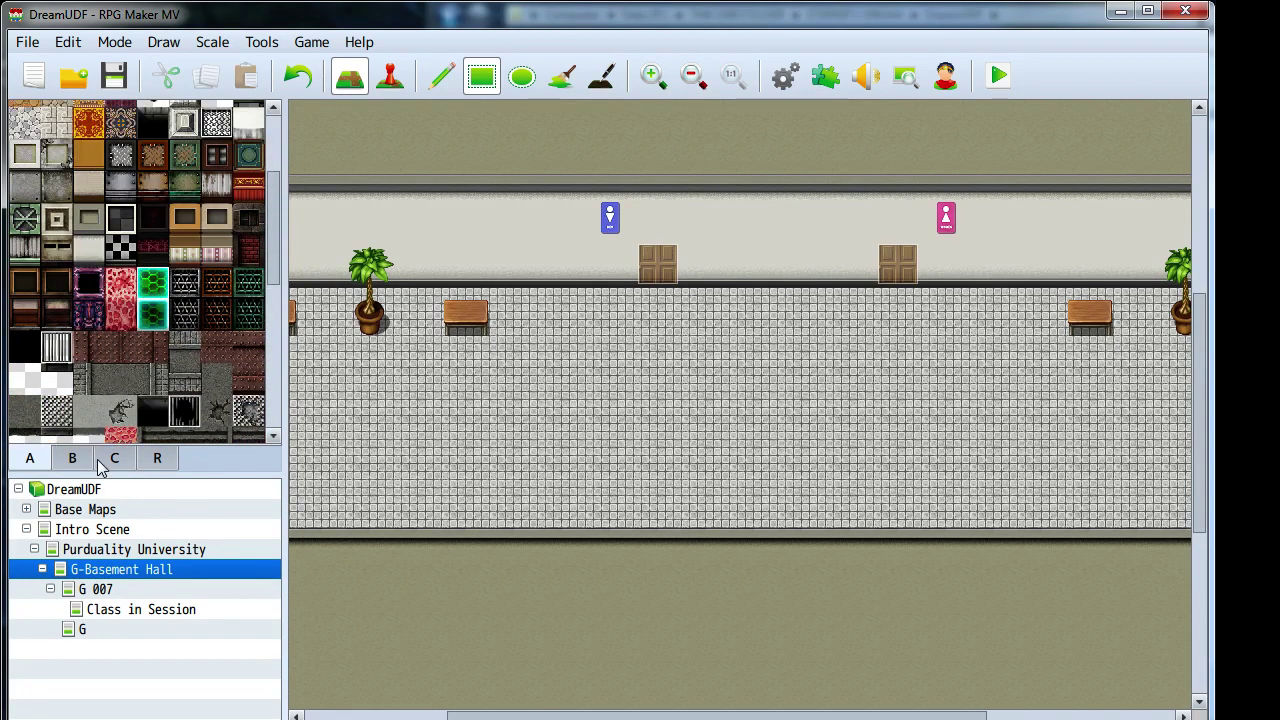
click(85, 462)
scroll(172, 266, down, 5)
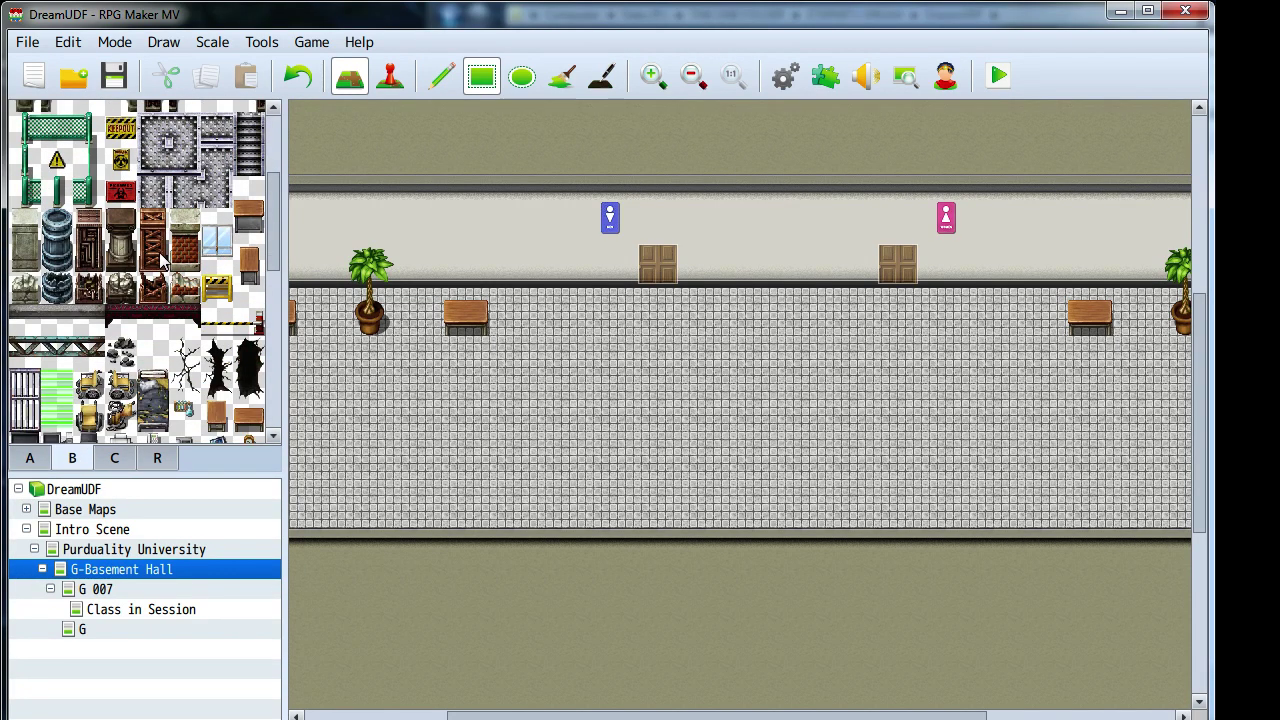
scroll(160, 258, down, 2)
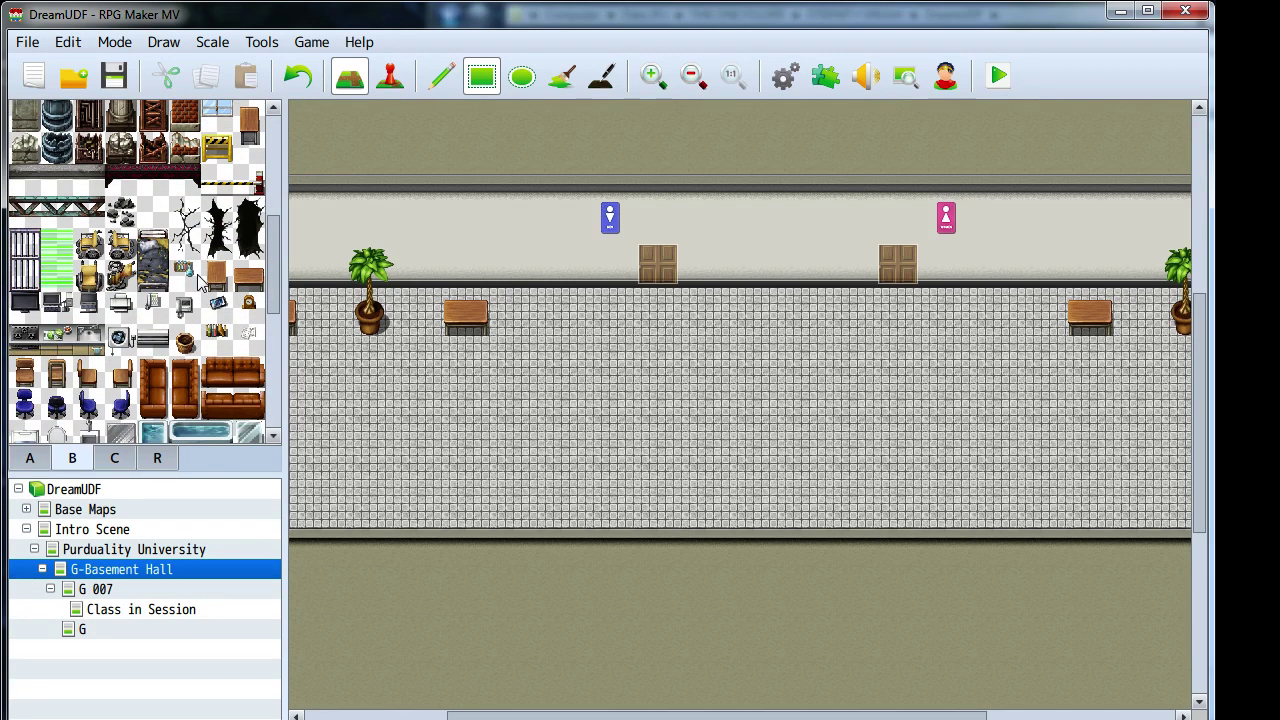
scroll(200, 284, down, 1)
middle_drag(626, 403, 700, 390)
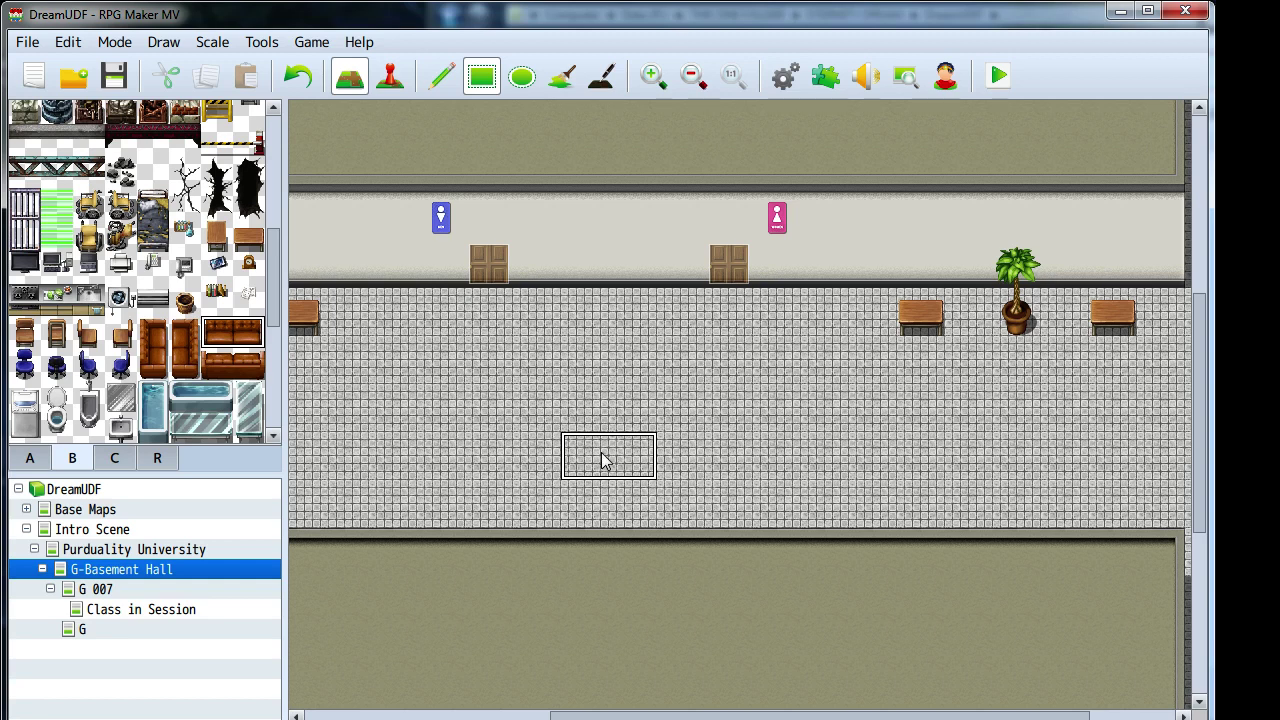
middle_drag(600, 452, 764, 461)
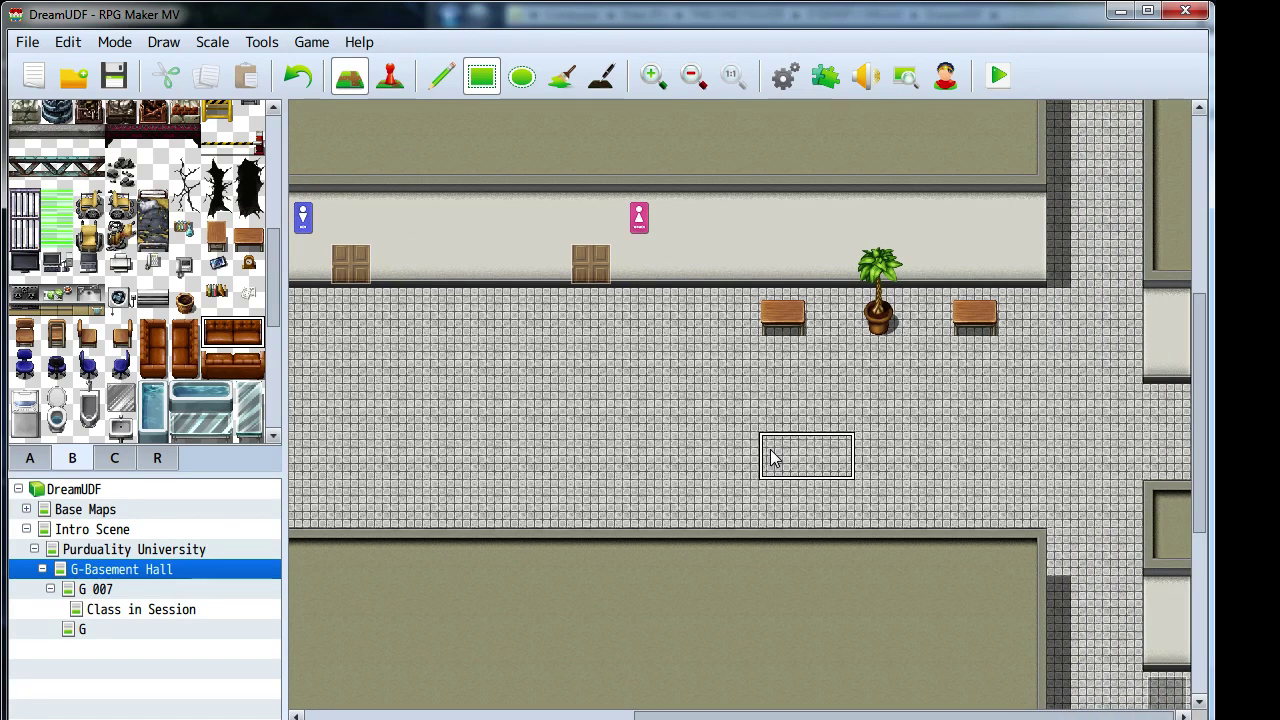
click(704, 320)
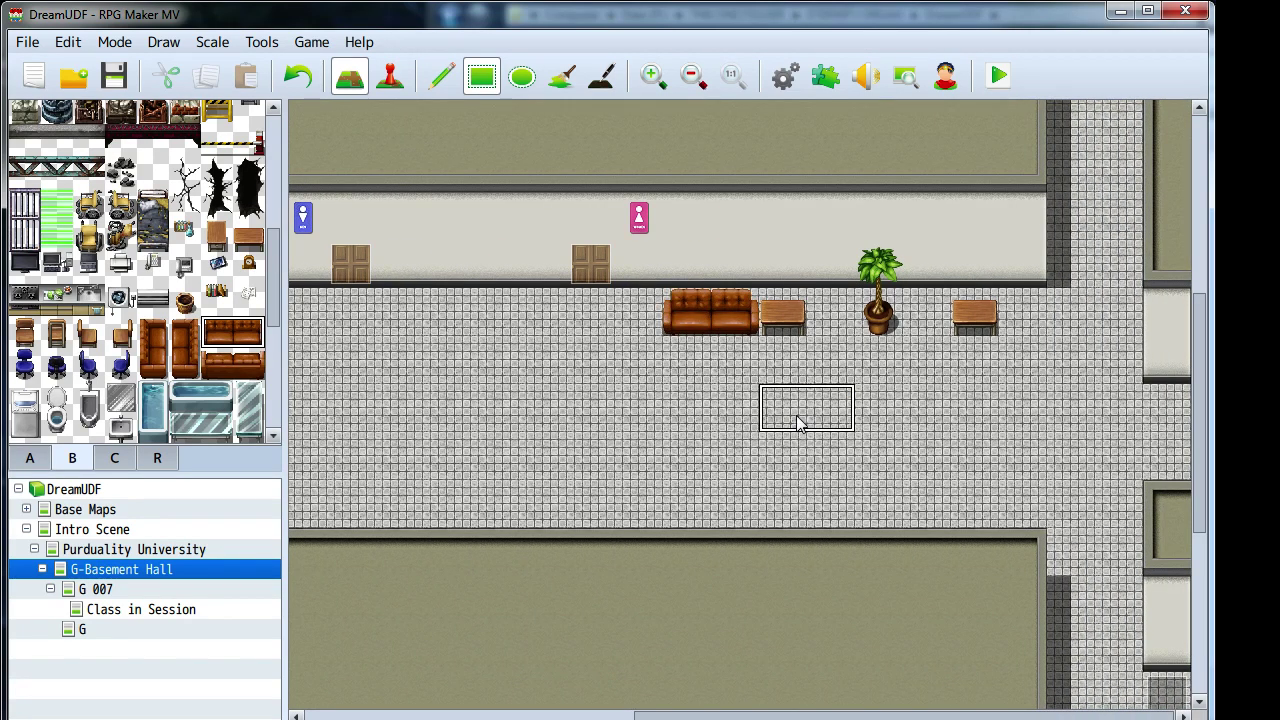
- Place a matching brown sofa beside the inner wooden table on the men's restroom side of the hall
middle_drag(798, 420, 743, 366)
click(748, 328)
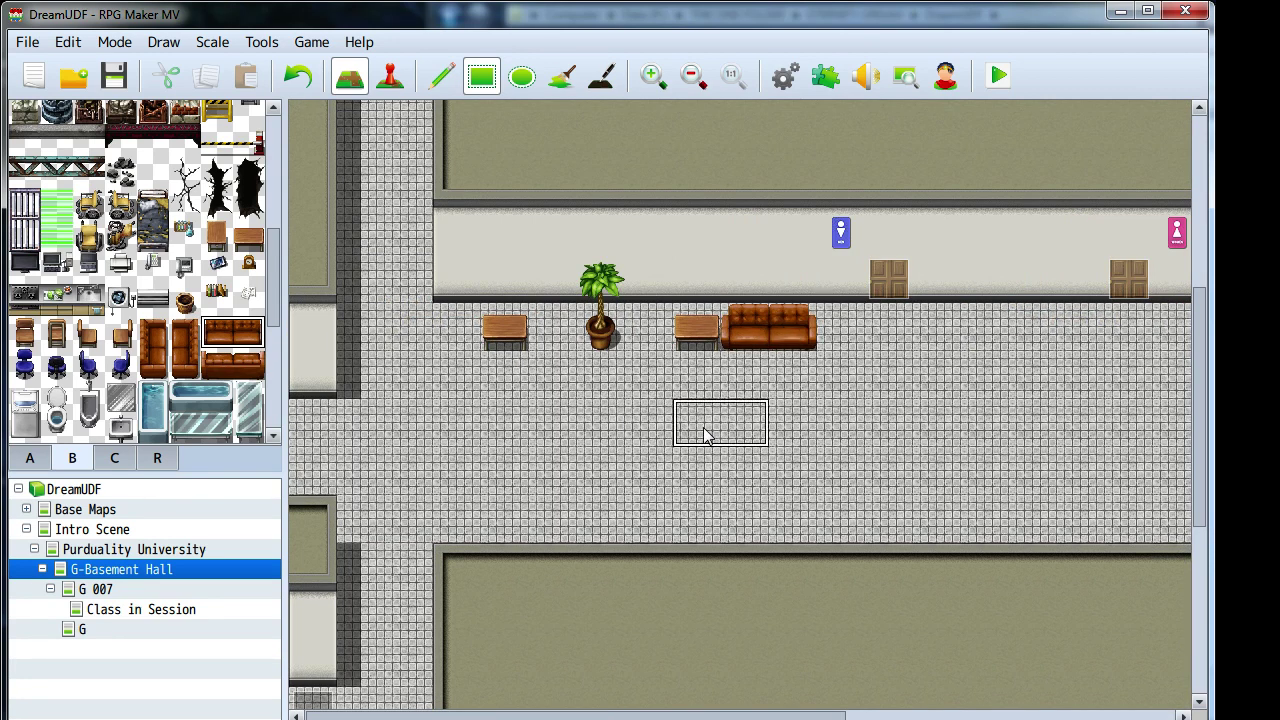
middle_drag(704, 435, 557, 455)
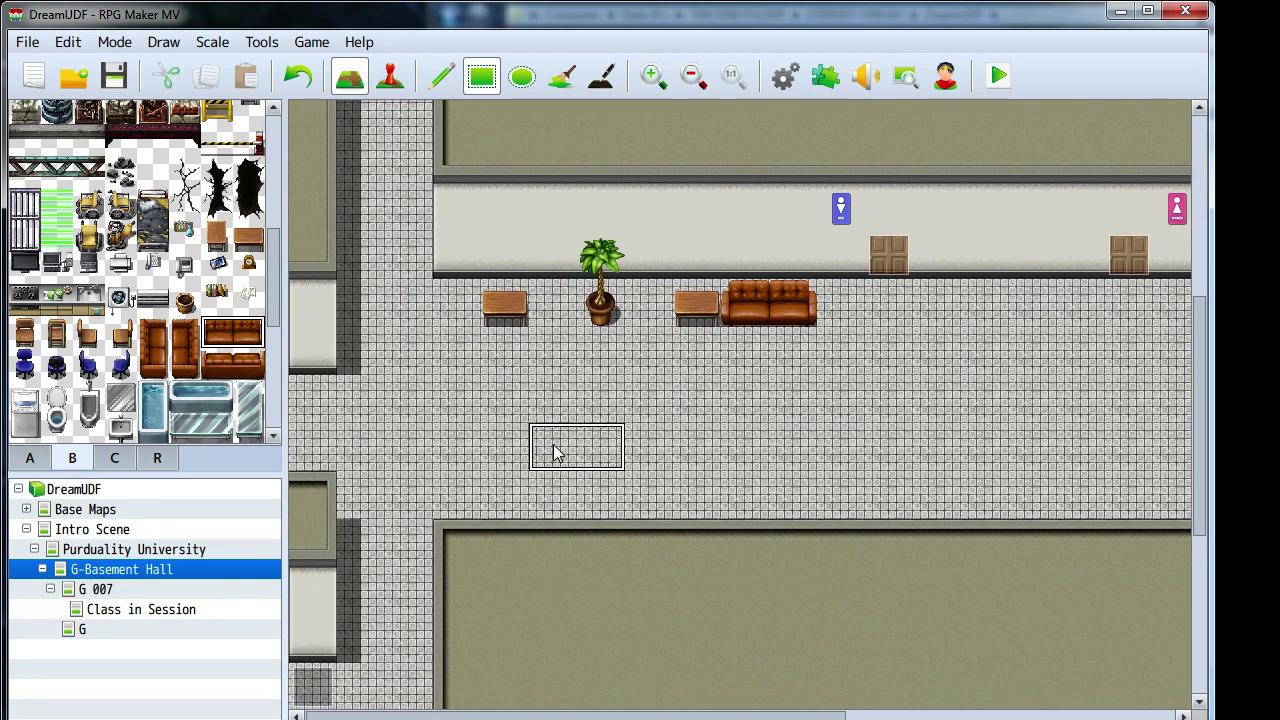
- Paint a two-tile-wide grey staircase from tileset A into the wall above the hall's upper corridor
middle_drag(557, 455, 385, 318)
click(31, 457)
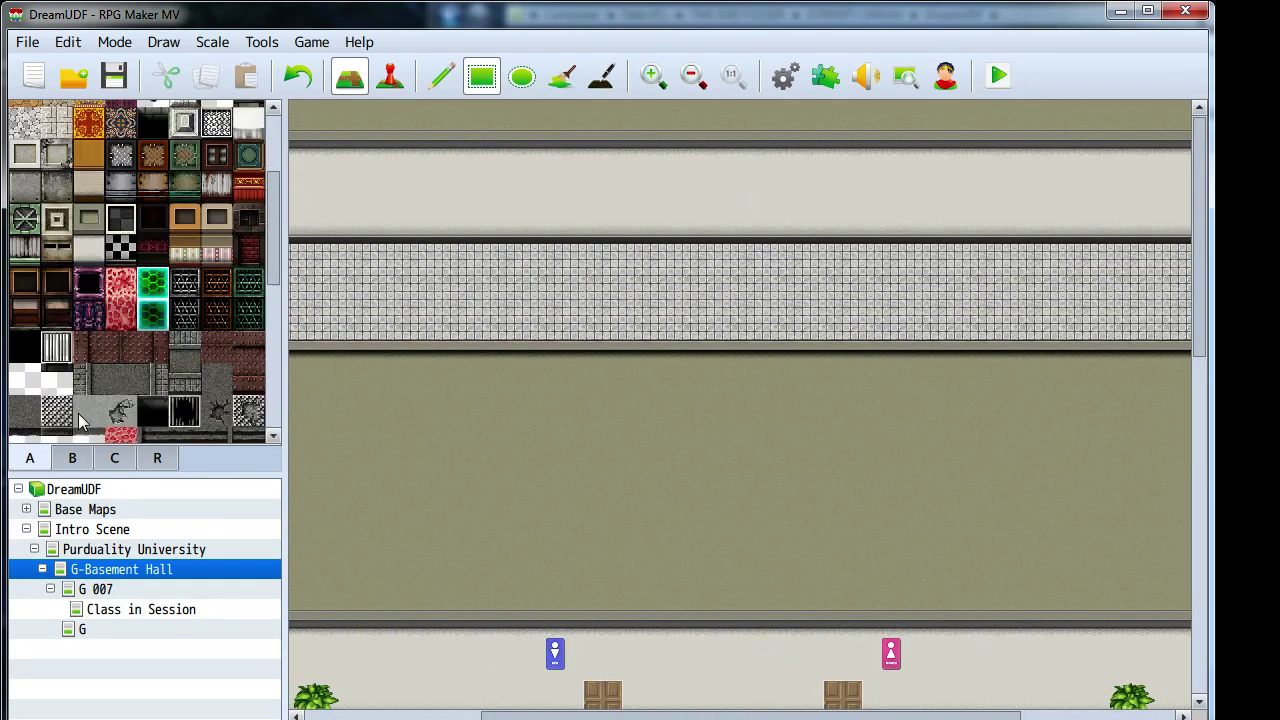
scroll(141, 327, down, 5)
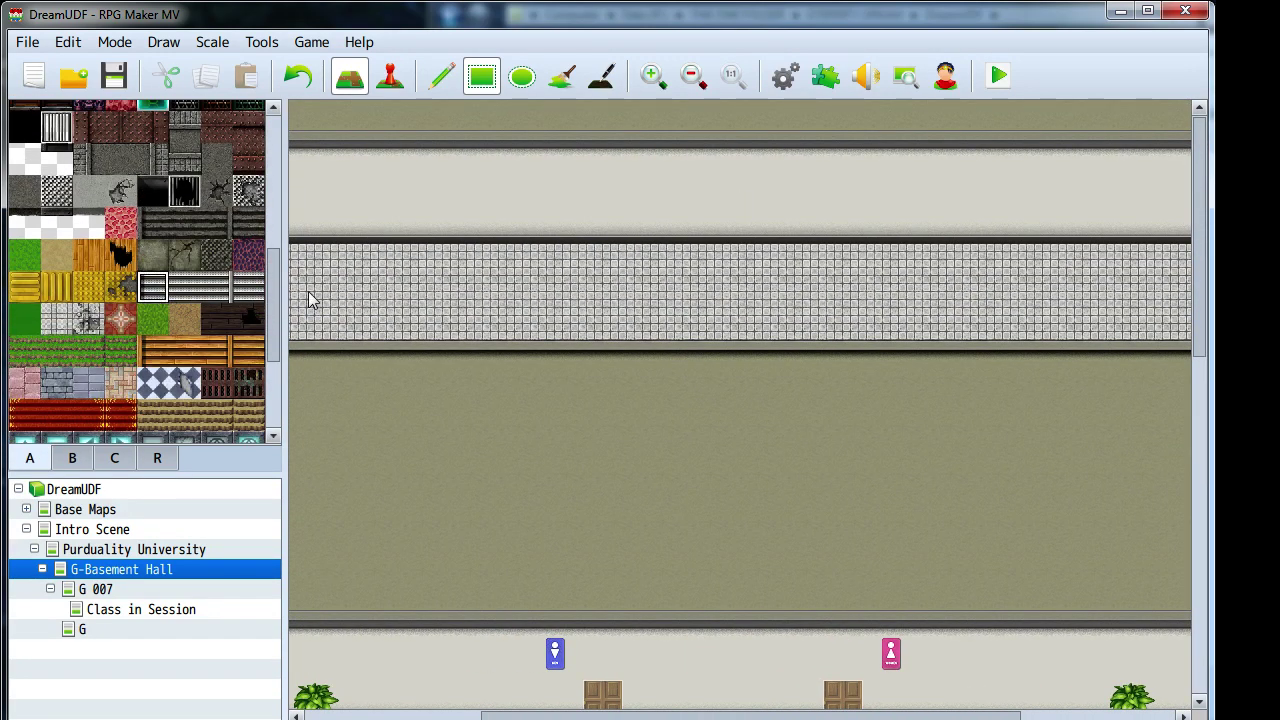
middle_drag(666, 320, 660, 396)
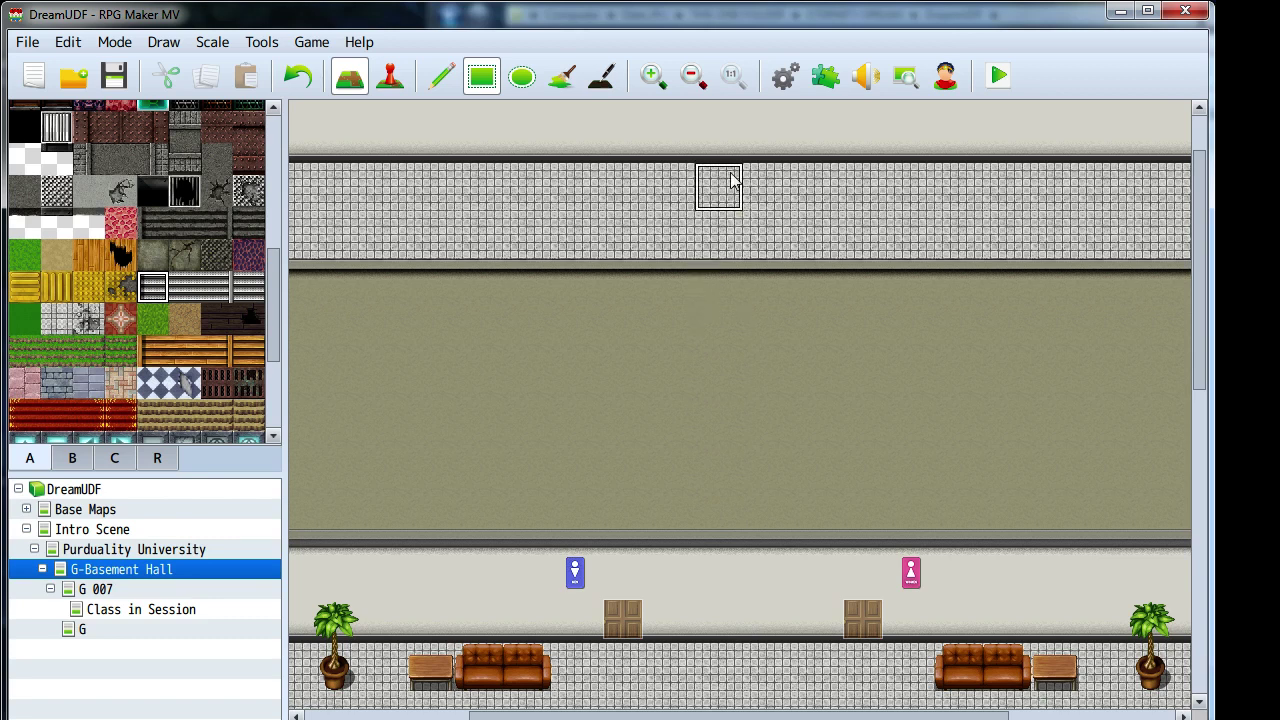
click(719, 130)
middle_drag(753, 220, 733, 177)
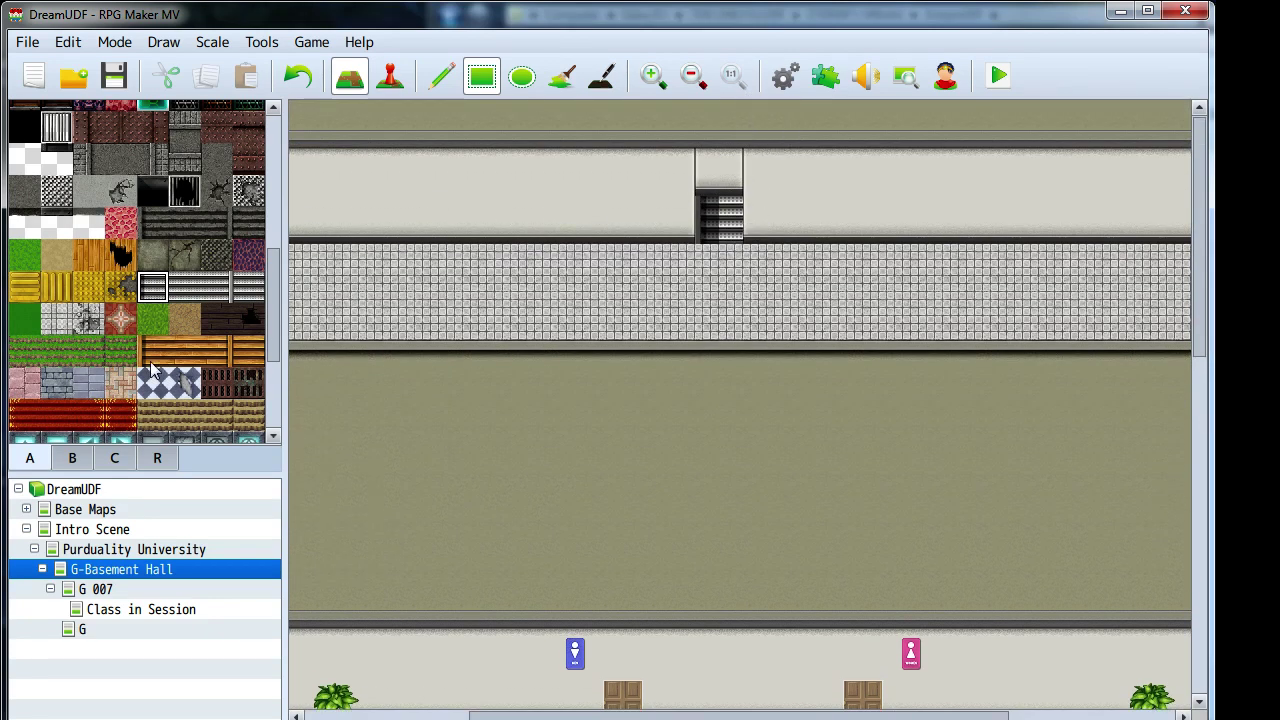
click(218, 290)
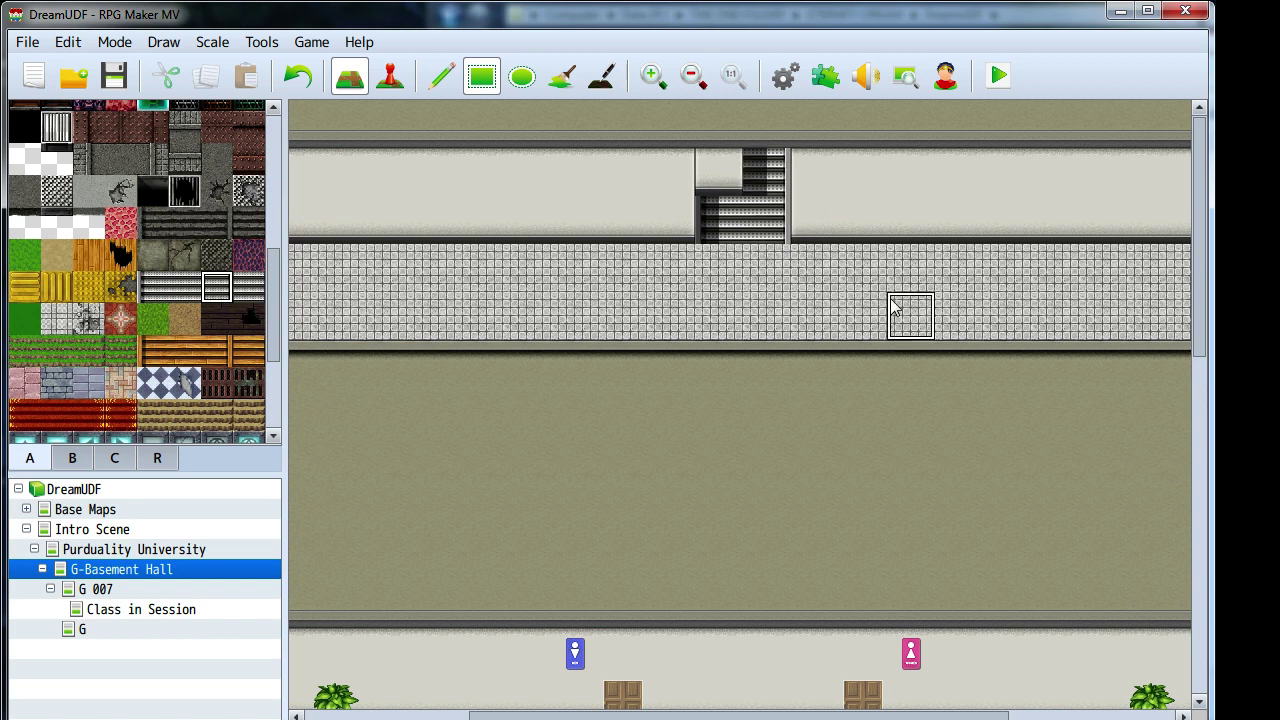
click(145, 290)
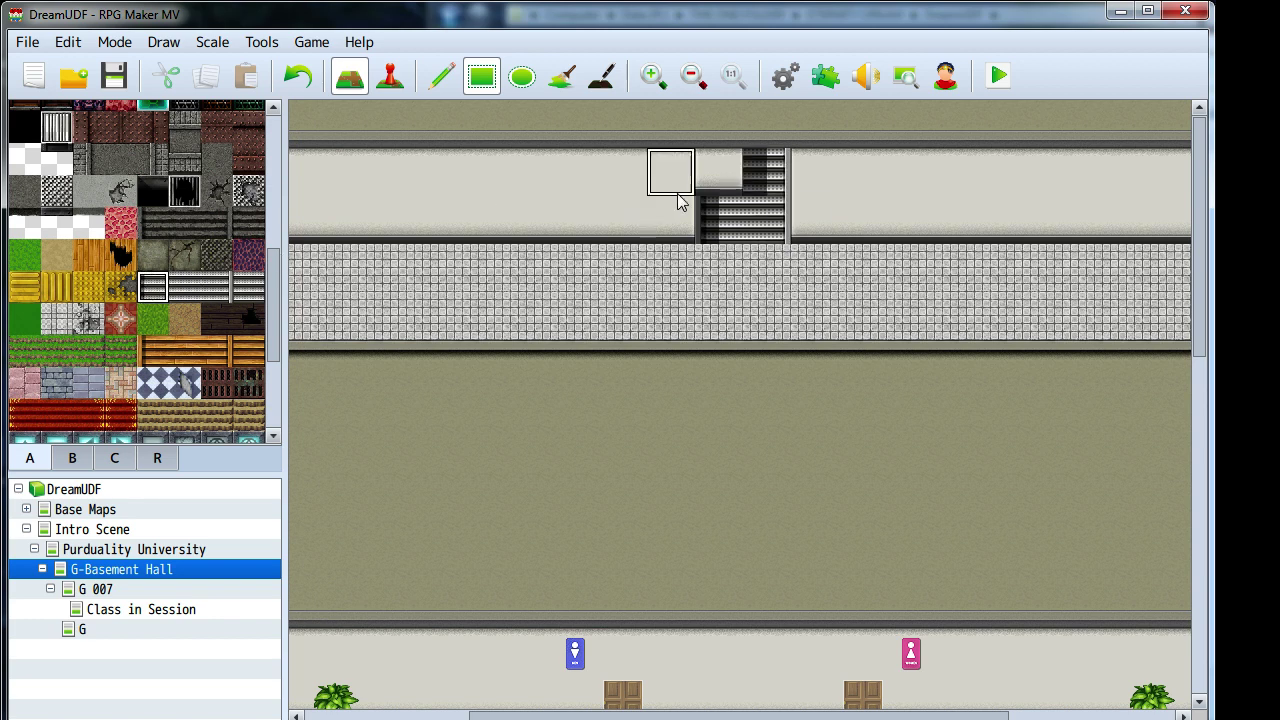
click(719, 170)
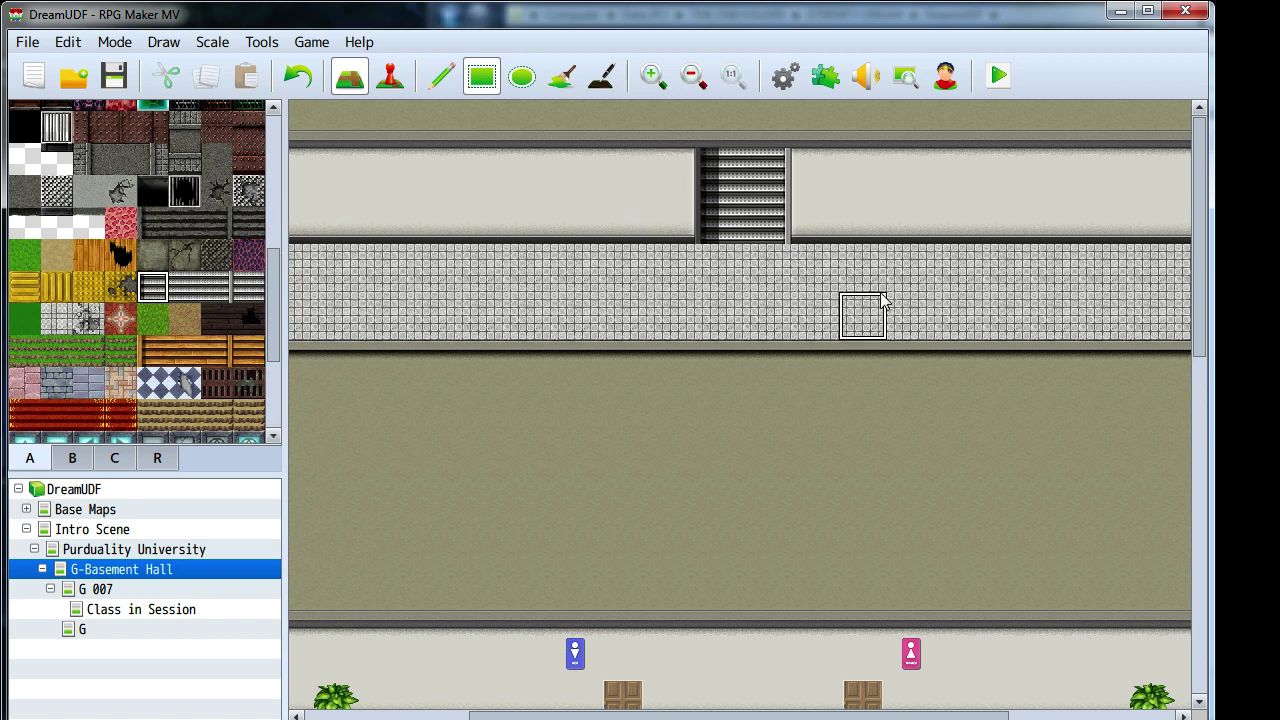
- Extend both columns of the staircase upward through the ceiling strip above the wall
scroll(820, 280, right, 1)
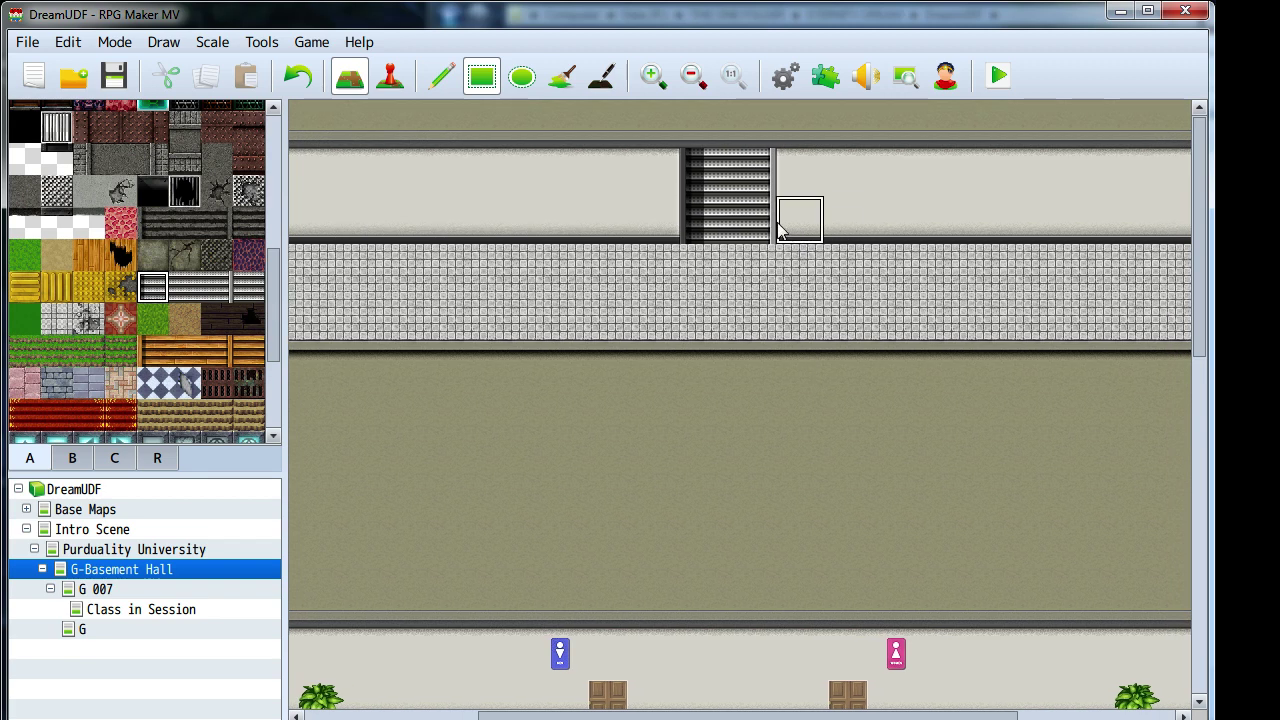
click(707, 120)
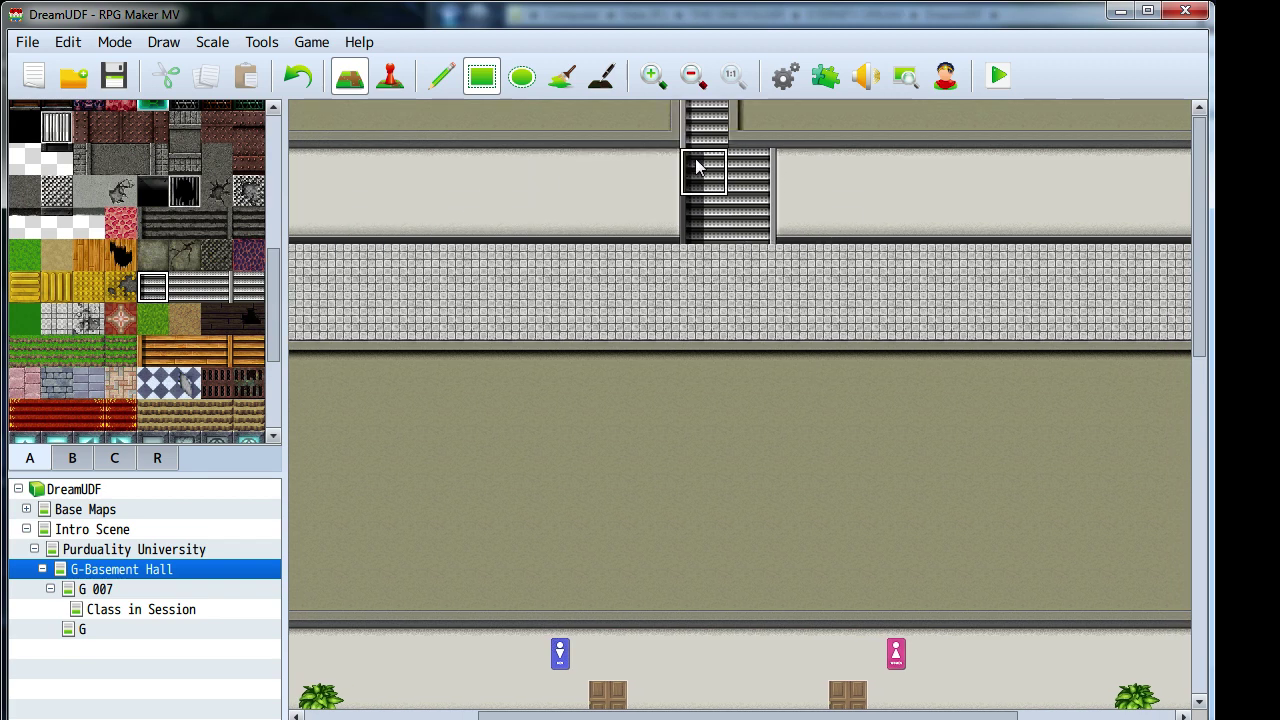
click(756, 120)
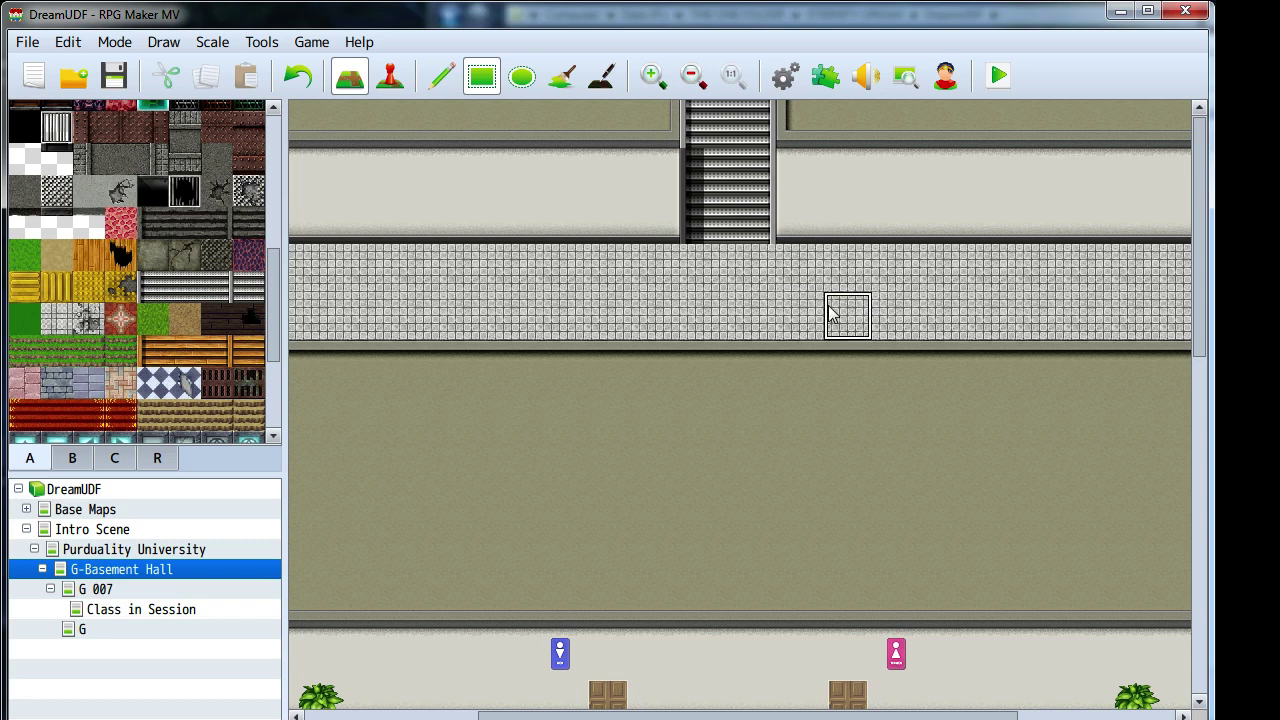
- Erase the automatic shadows cast on the new staircase using the Shadow Pen
click(402, 80)
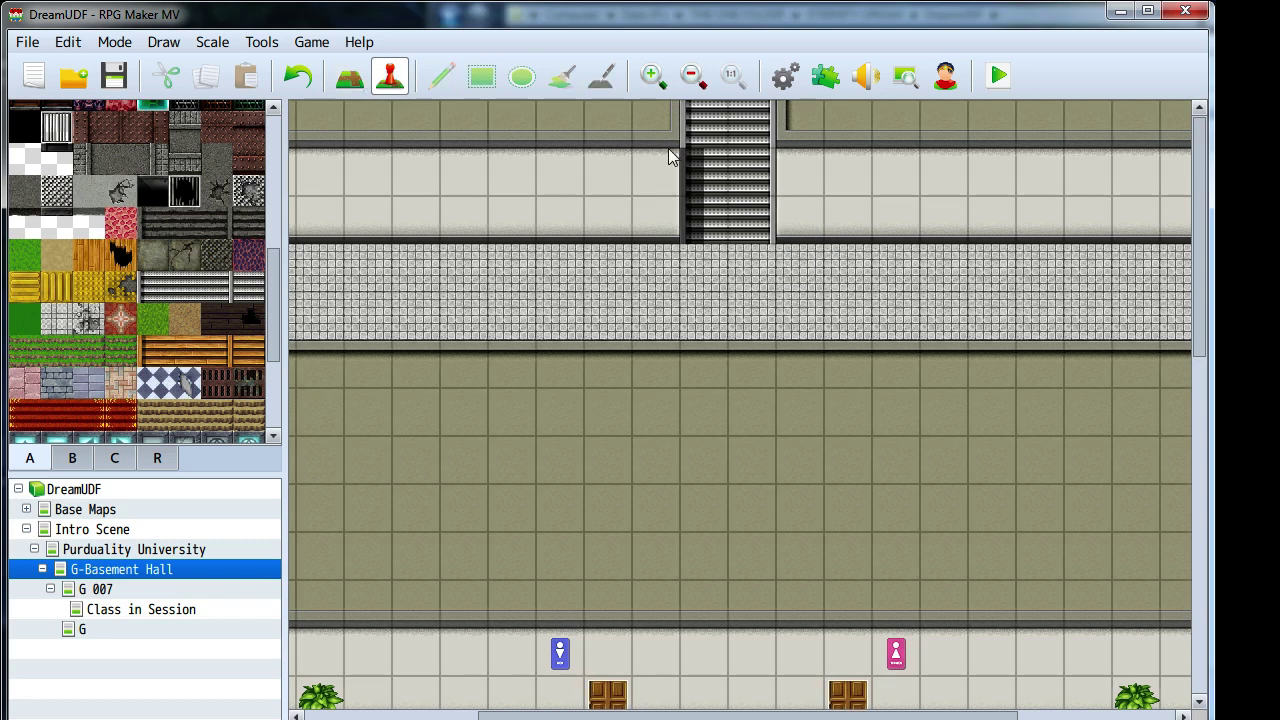
click(352, 78)
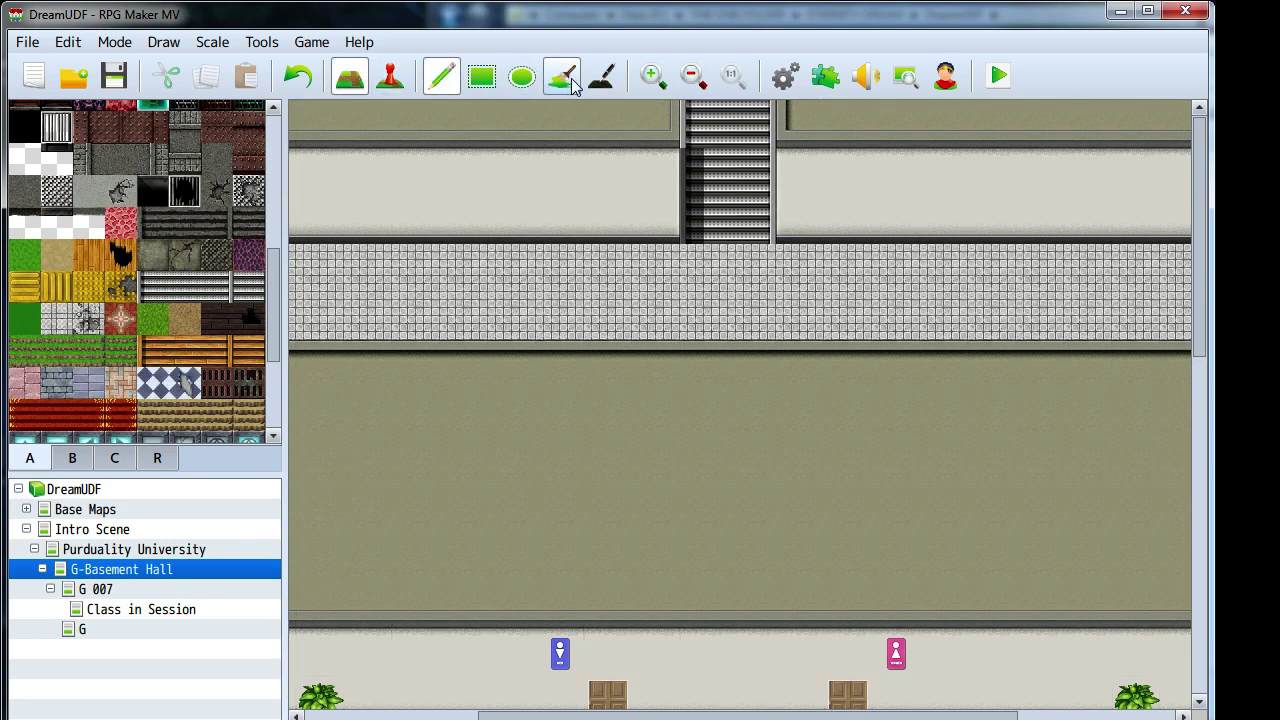
click(601, 76)
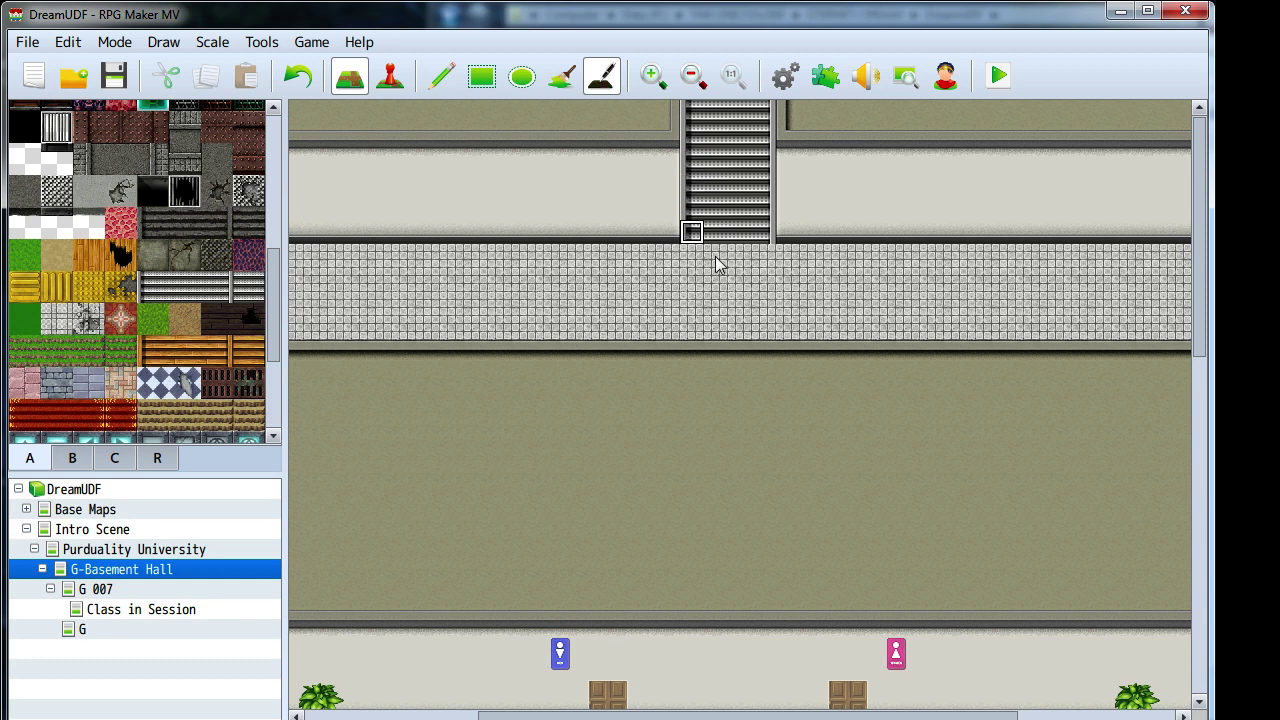
middle_drag(788, 279, 772, 226)
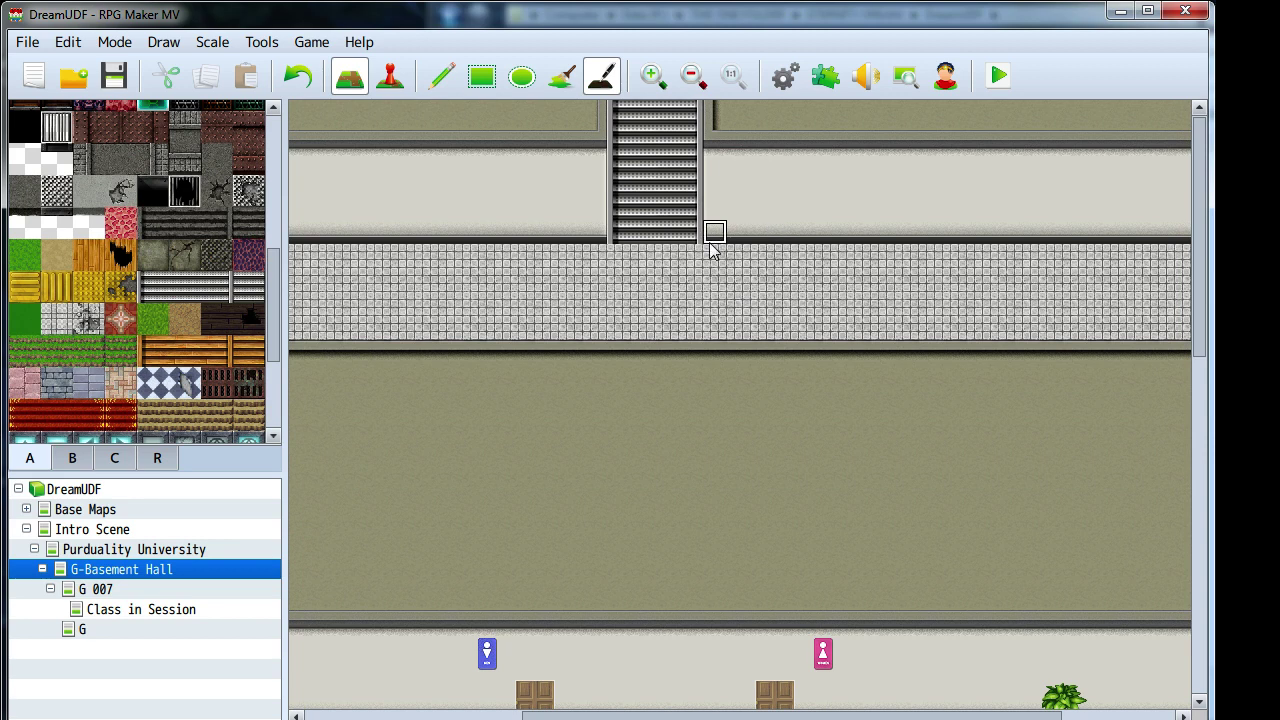
middle_drag(712, 250, 697, 170)
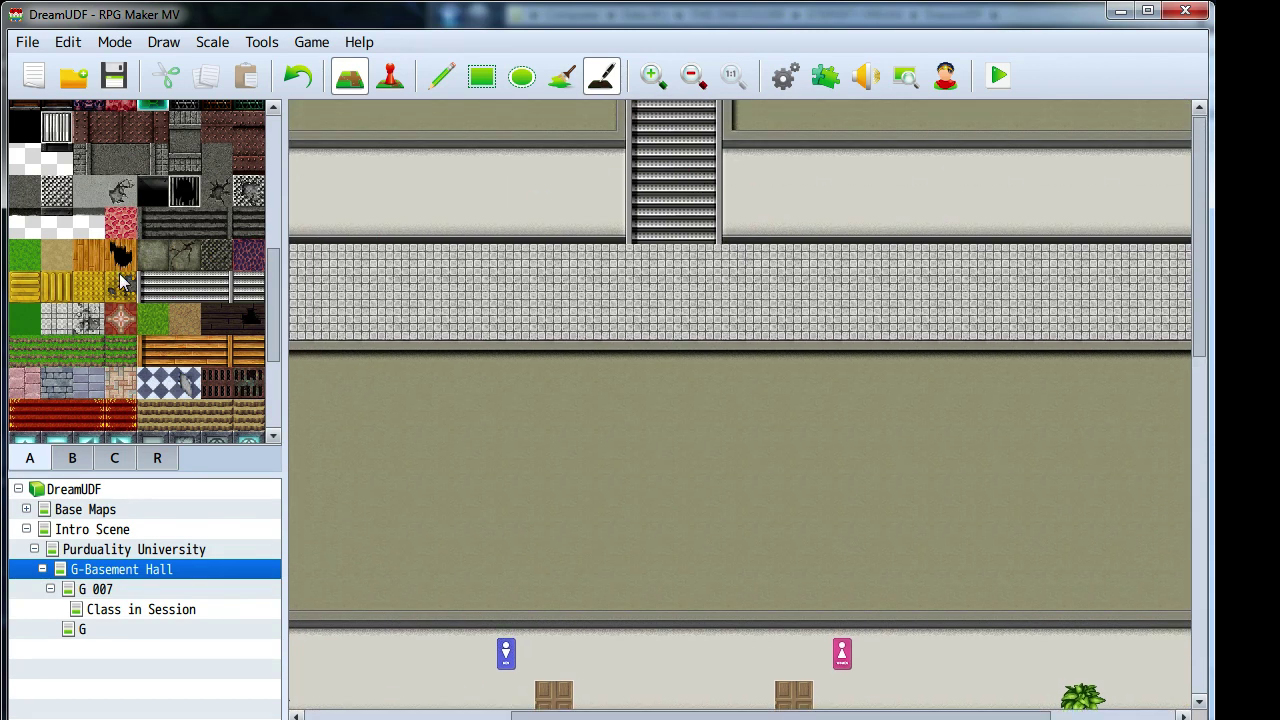
scroll(119, 275, down, 5)
click(68, 461)
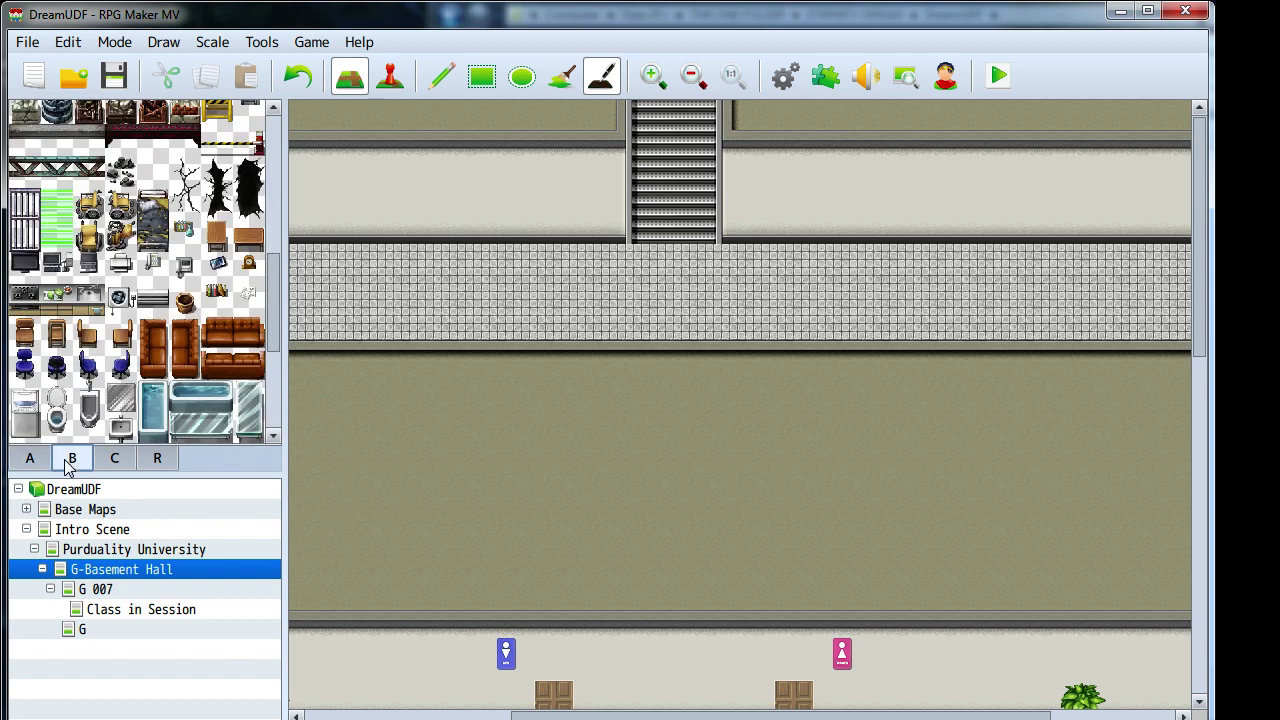
scroll(176, 307, down, 2)
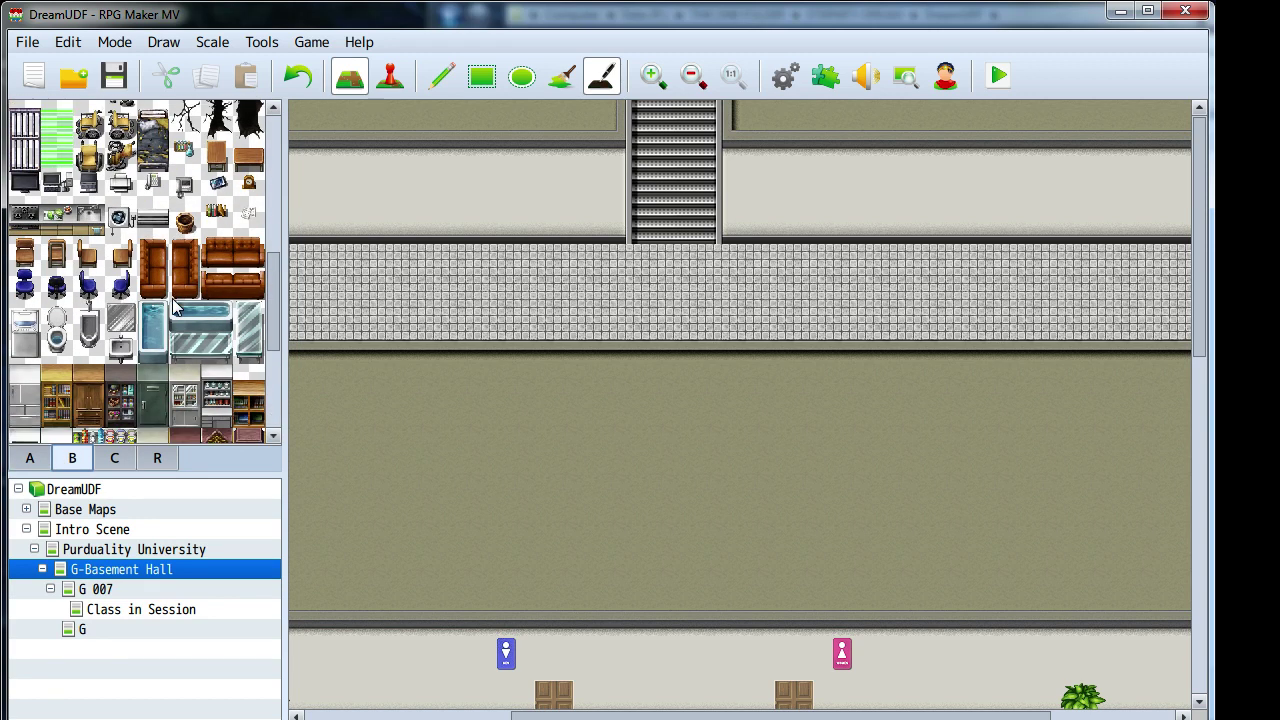
scroll(176, 307, up, 3)
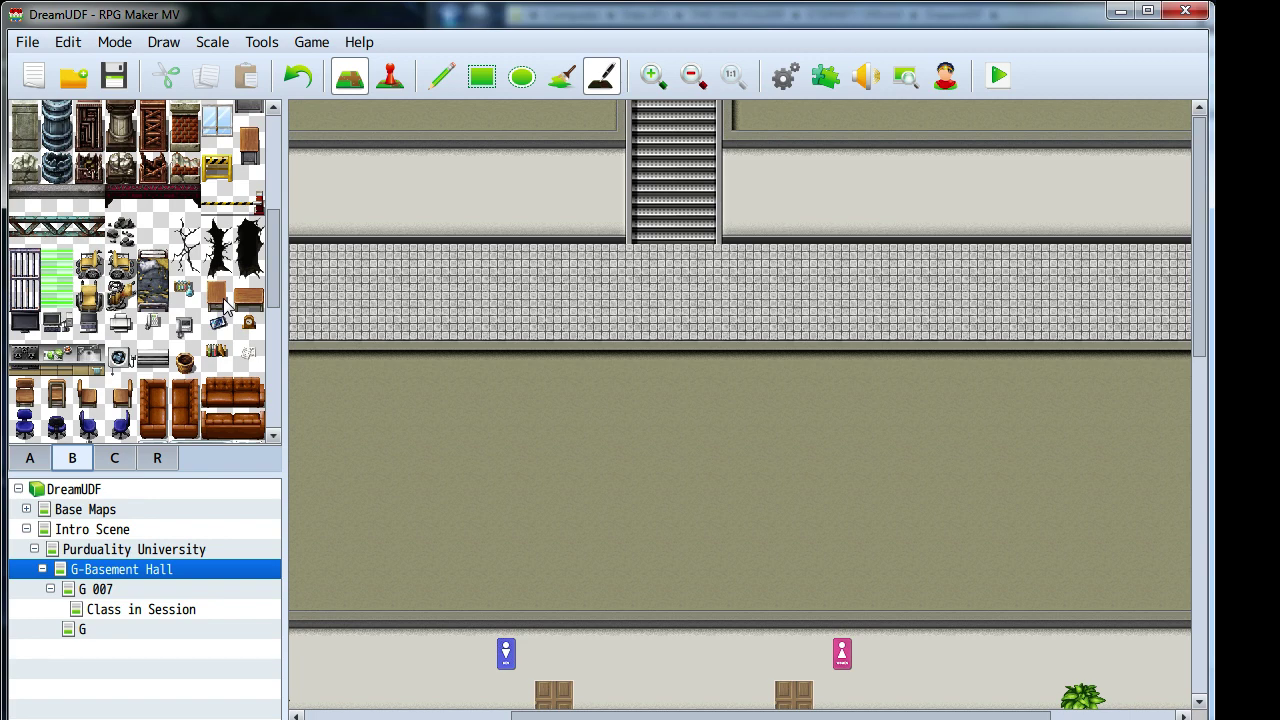
middle_drag(394, 331, 830, 600)
scroll(893, 468, up, 5)
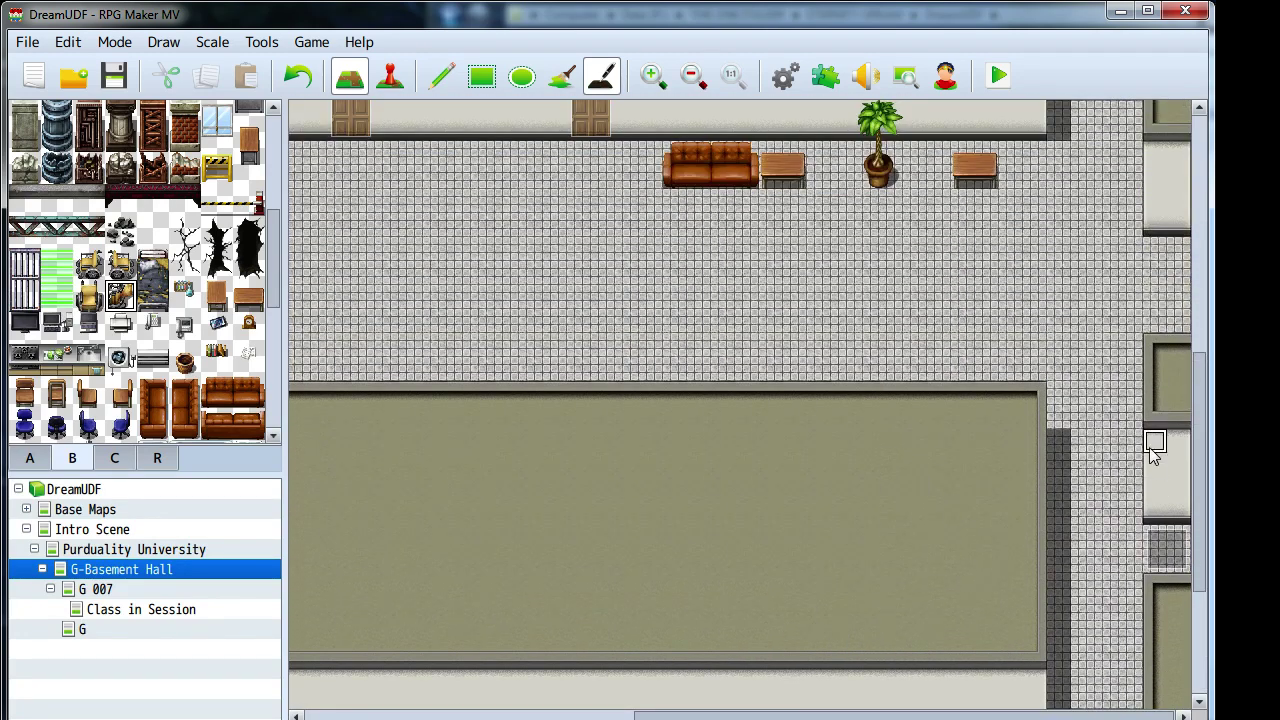
- Carve a one-tile-high side passage through the hall's right-hand ceiling block, with a two-tile-high wall above it, using copied map tiles
click(432, 88)
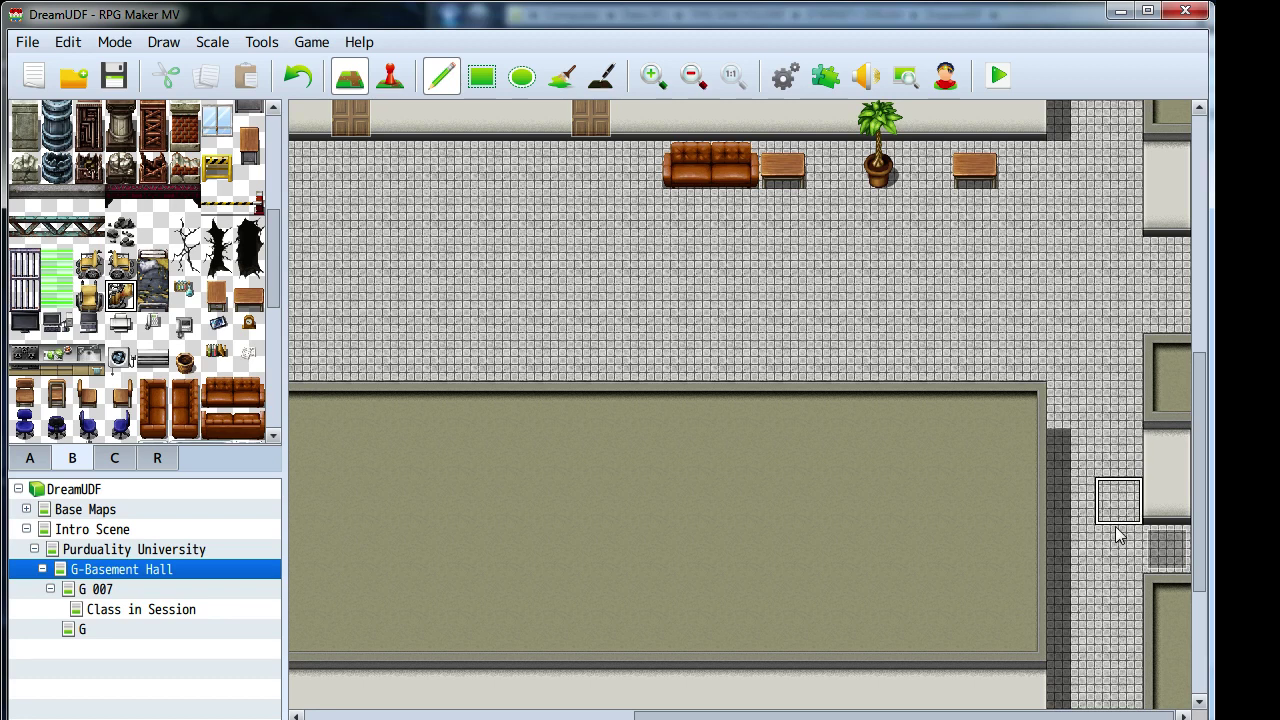
scroll(1116, 536, up, 5)
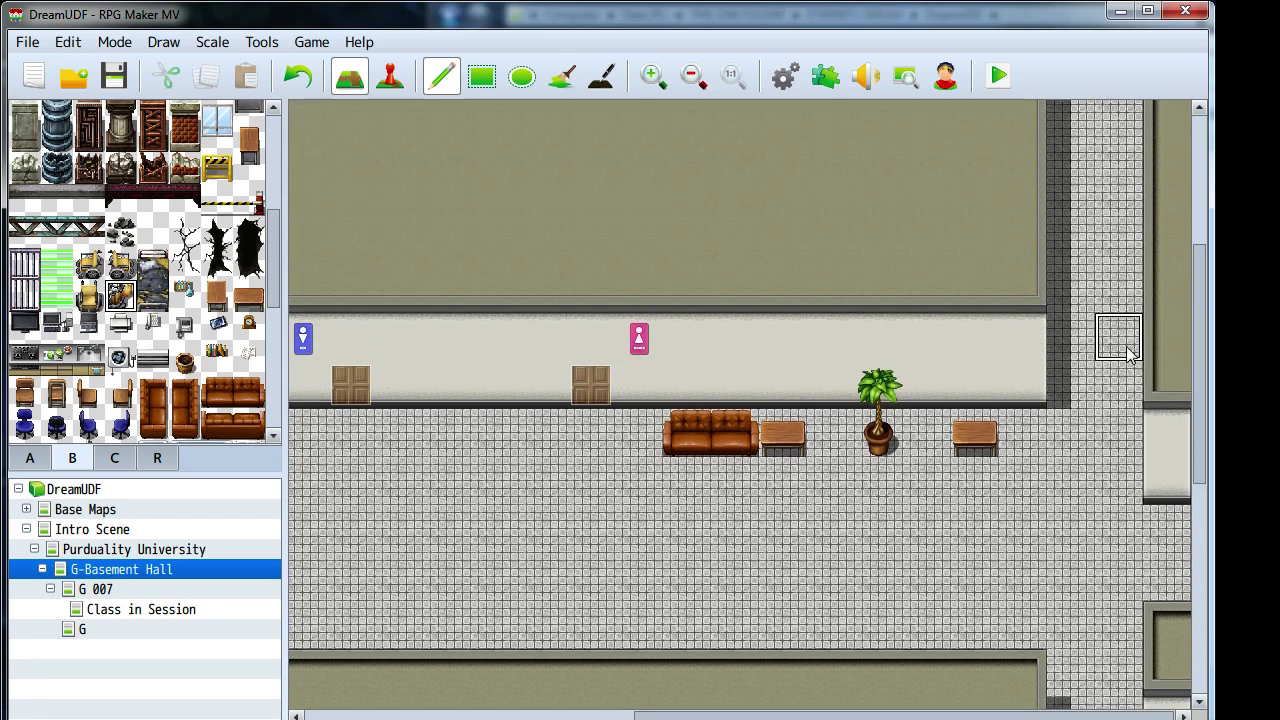
click(1166, 338)
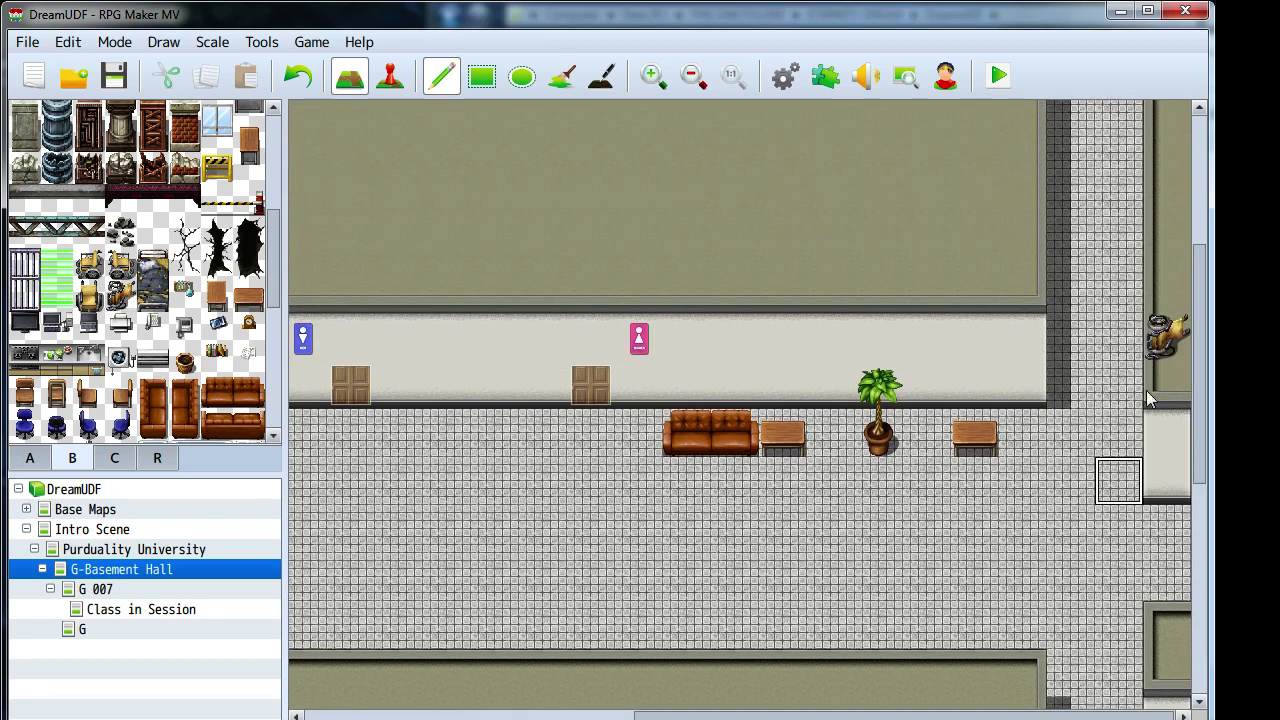
click(1166, 338)
click(1166, 288)
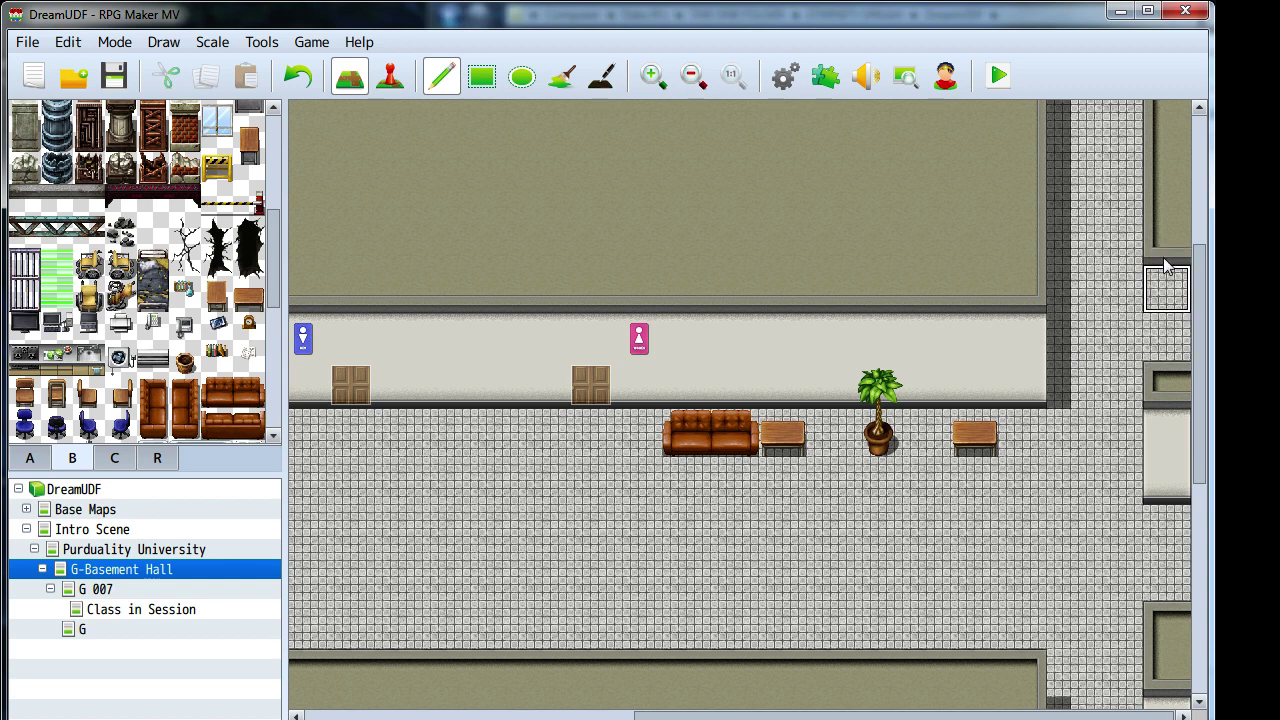
mouse_move(1166, 265)
mouse_down()
mouse_move(1171, 491)
mouse_move(1160, 271)
mouse_move(1162, 297)
mouse_up()
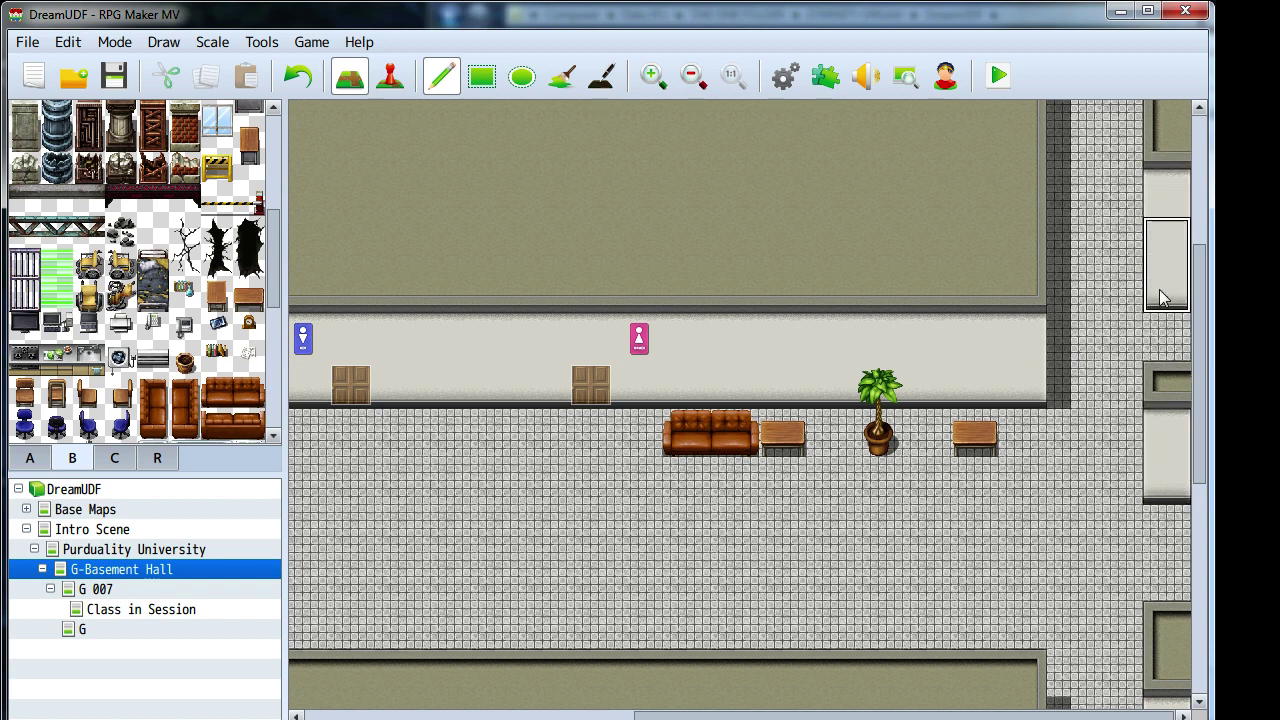
key(ctrl+z)
- Copy the right-hand side passage and its wall section onto the matching ceiling block at the hall's left edge
middle_click(1104, 315)
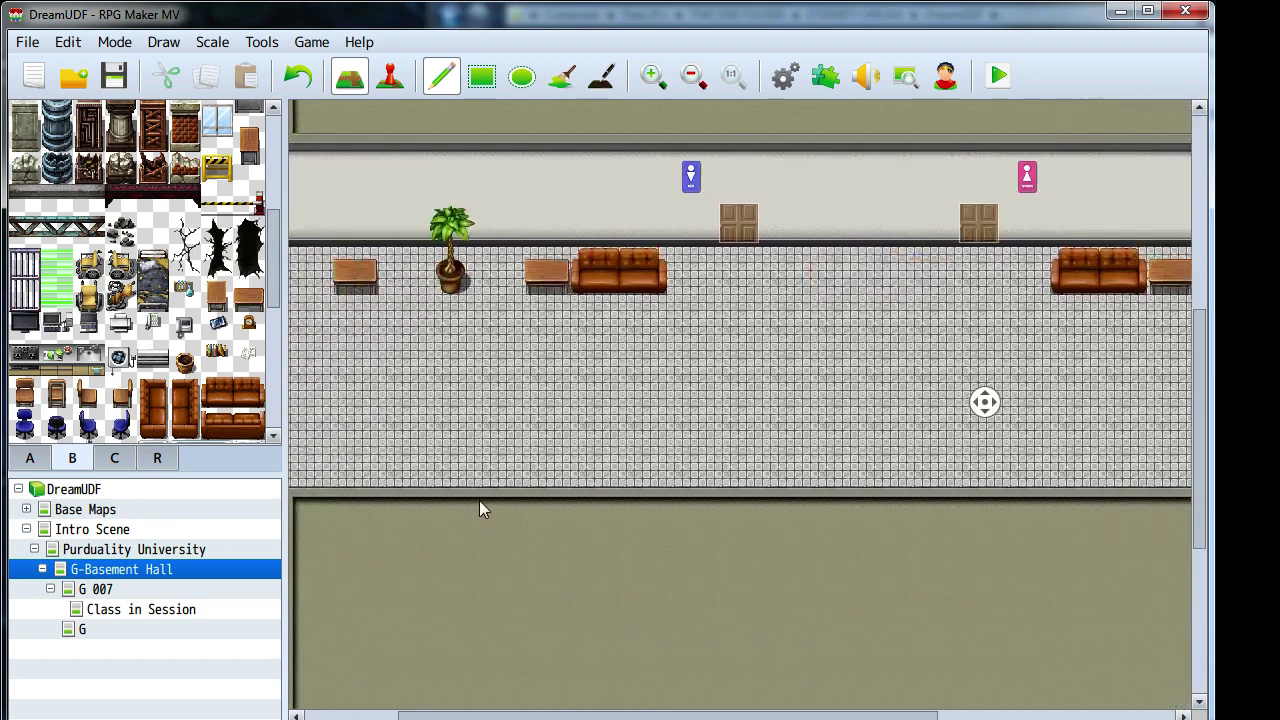
middle_click(457, 509)
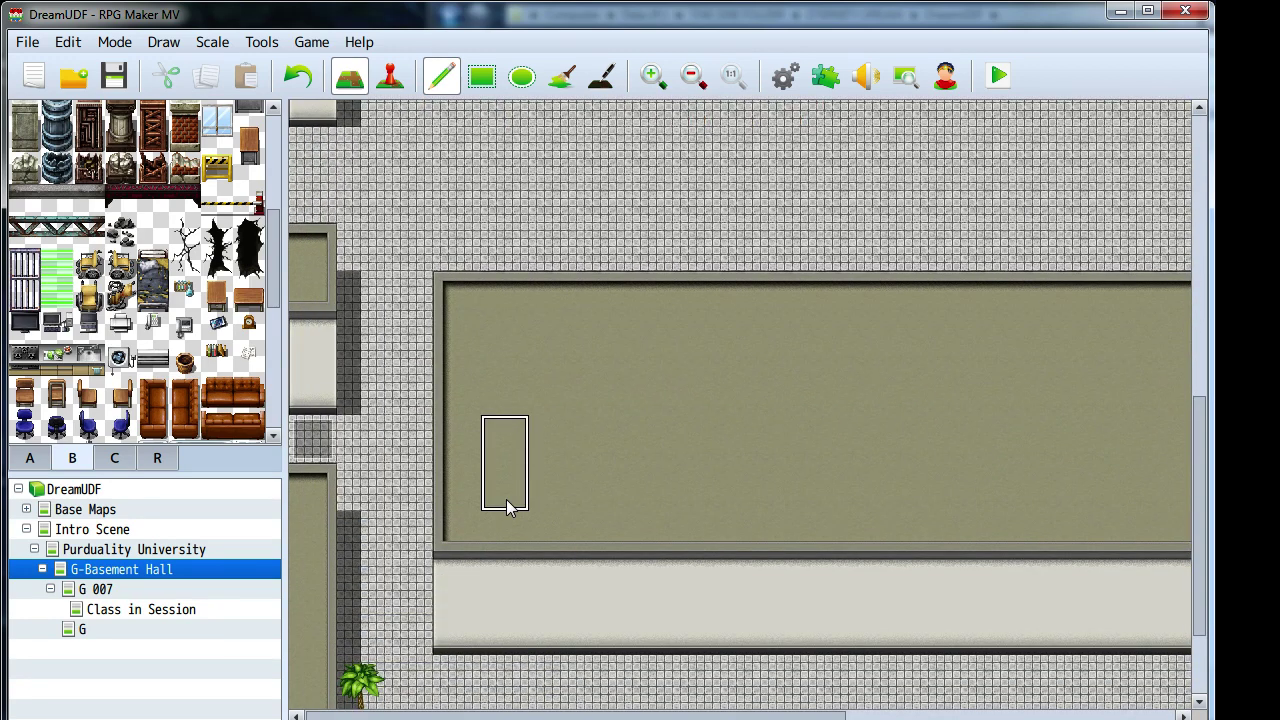
middle_click(506, 499)
middle_click(400, 354)
middle_click(566, 400)
middle_click(1103, 420)
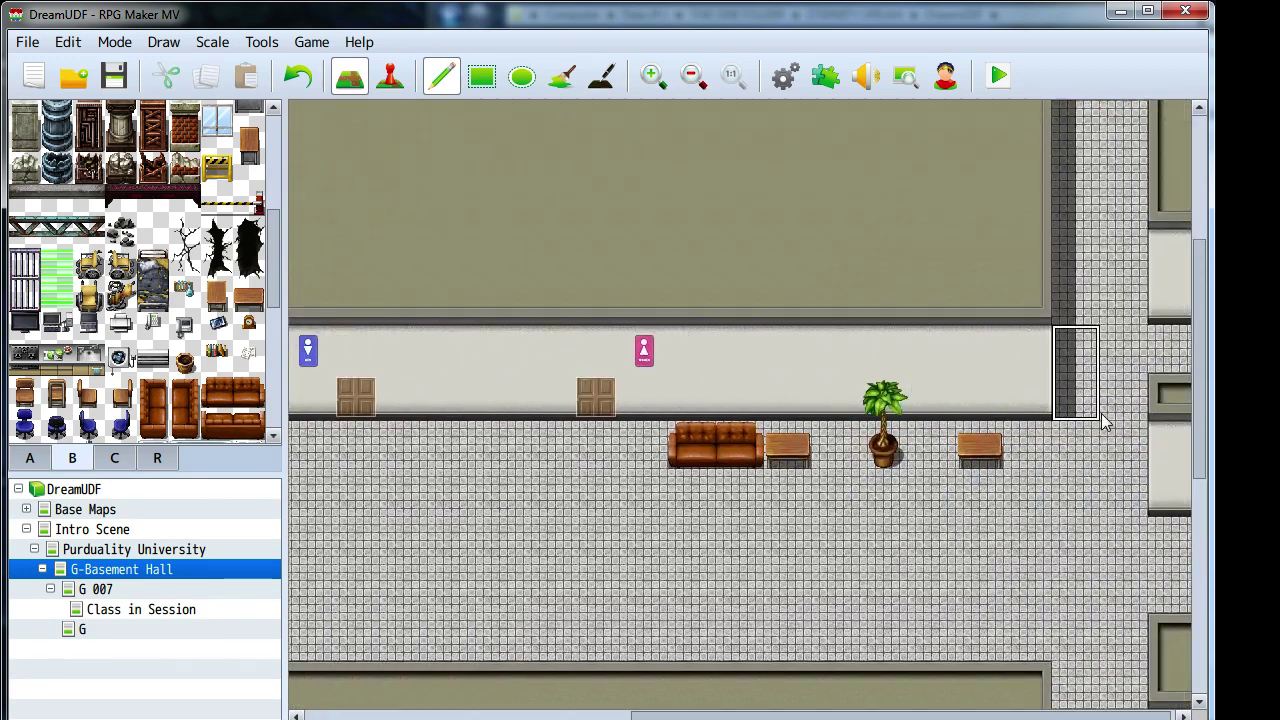
middle_click(800, 220)
middle_click(380, 240)
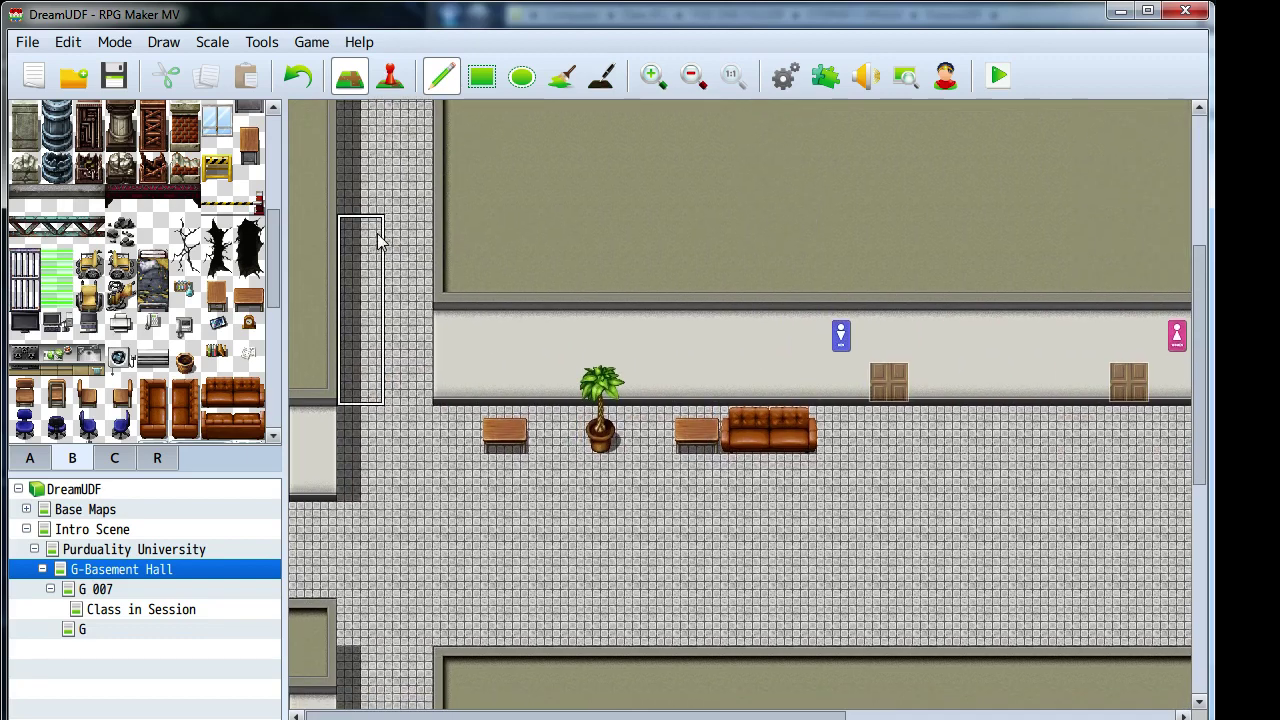
click(310, 201)
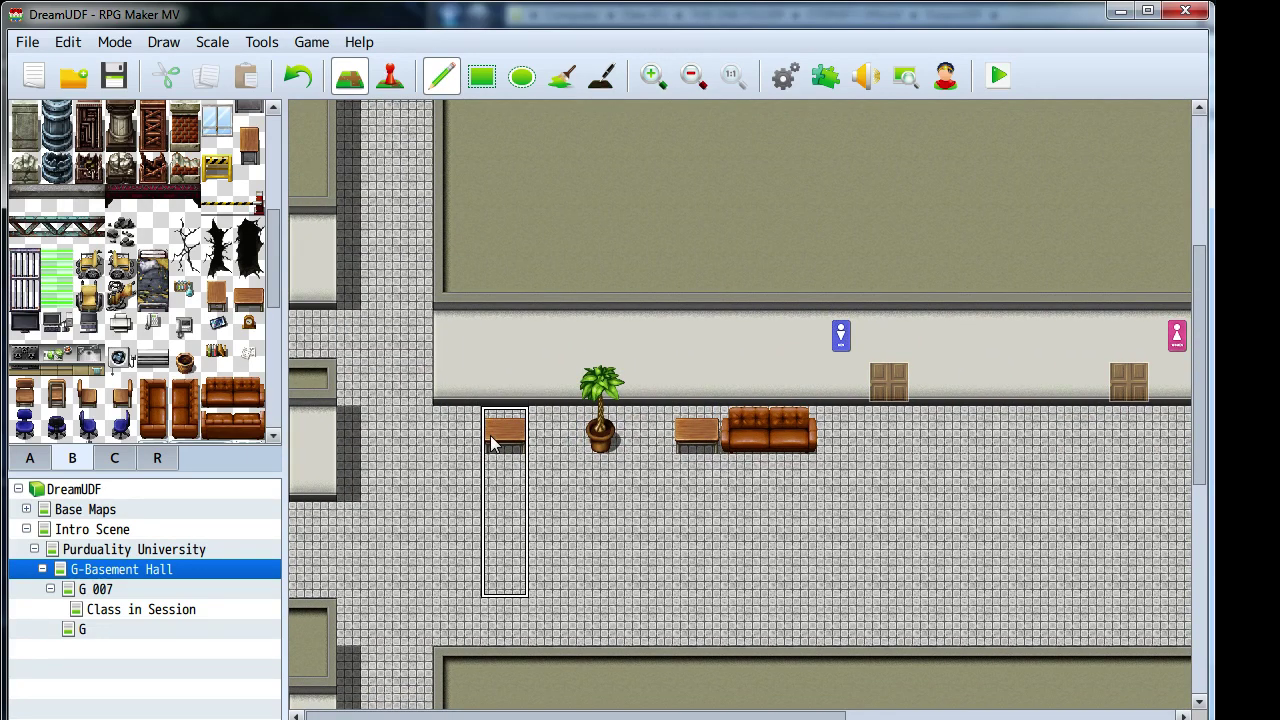
- Place the copied passage section three tiles farther up the left edge and cover the leftover wall with floor and ceiling tiles
middle_click(490, 435)
middle_click(487, 580)
middle_click(483, 568)
middle_click(521, 375)
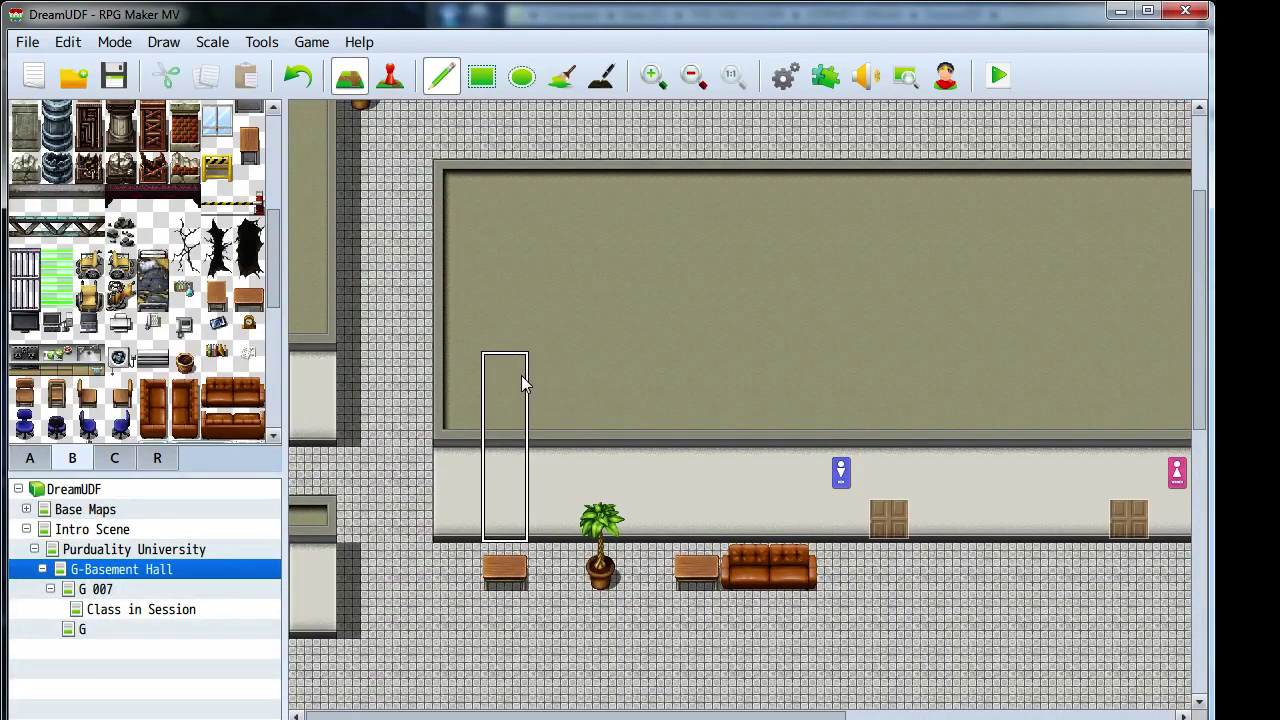
click(299, 188)
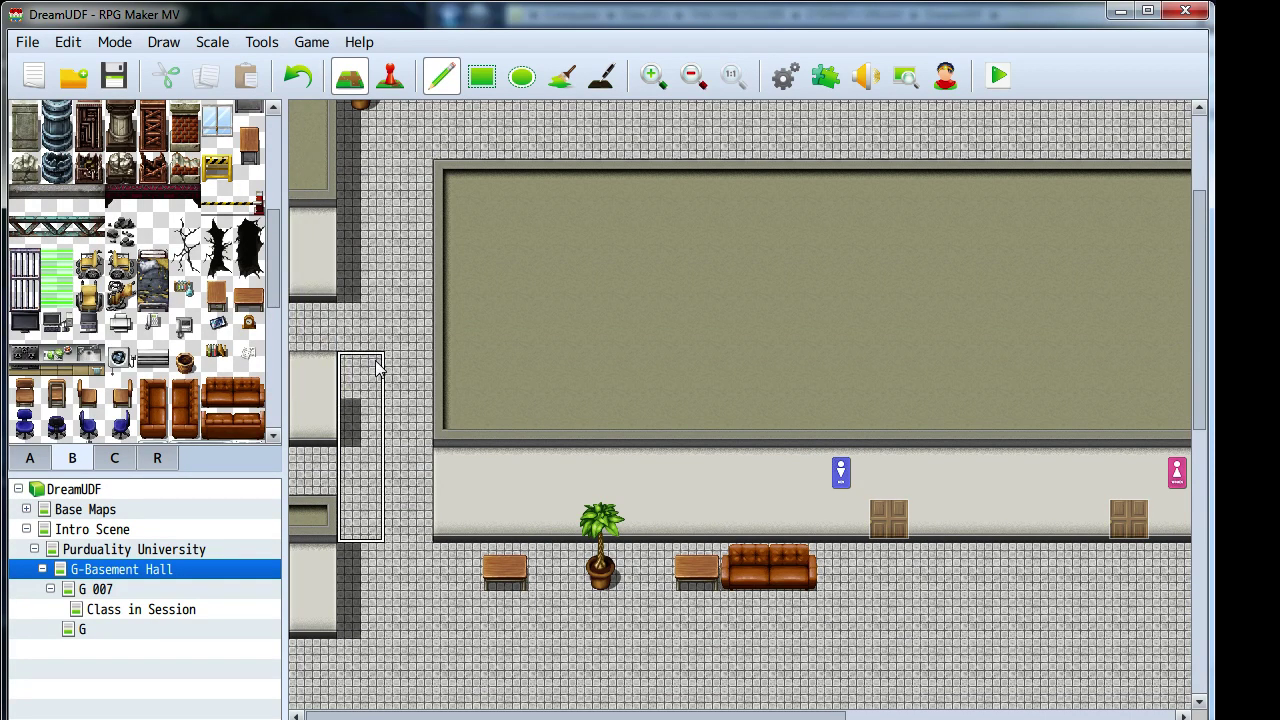
right_click(343, 372)
mouse_move(320, 330)
mouse_down()
mouse_move(320, 367)
mouse_move(322, 452)
mouse_up()
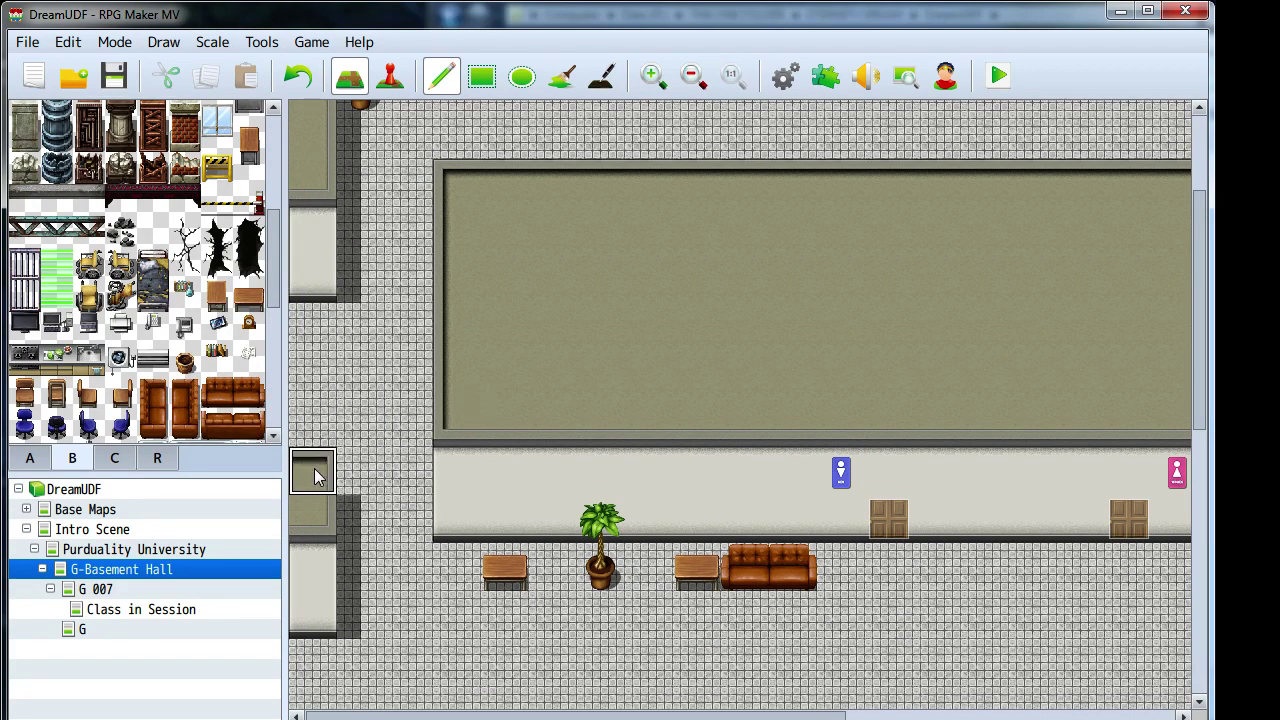
- Extend the ceiling block below the left-hand side passage upward so the passage is one tile high
middle_click(467, 431)
middle_click(673, 434)
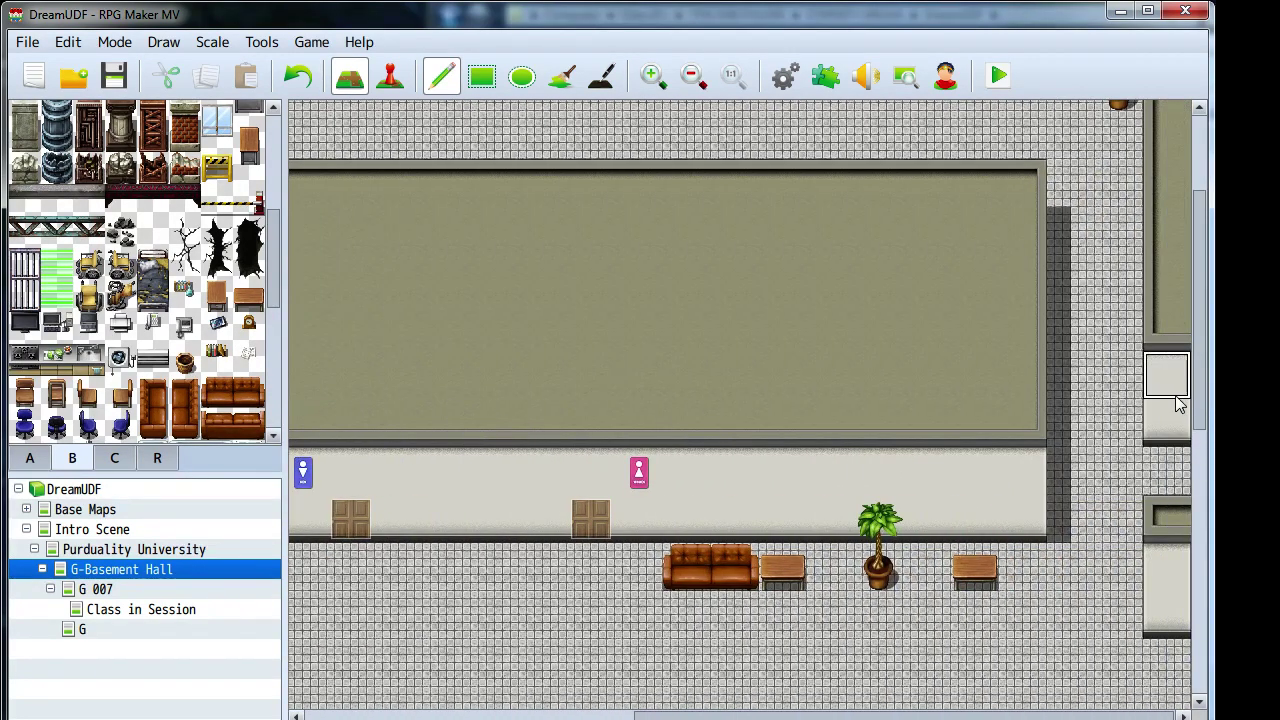
right_drag(1178, 402, 1150, 372)
middle_click(831, 351)
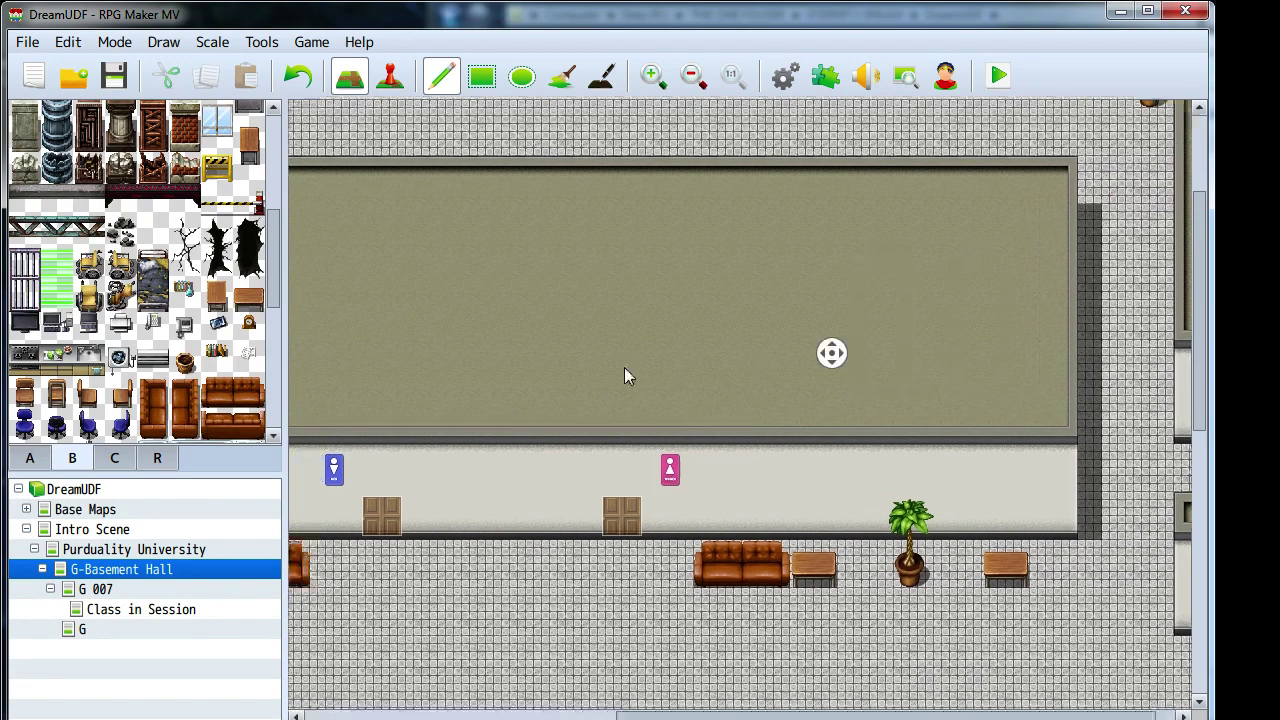
middle_click(337, 354)
scroll(337, 218, up, 5)
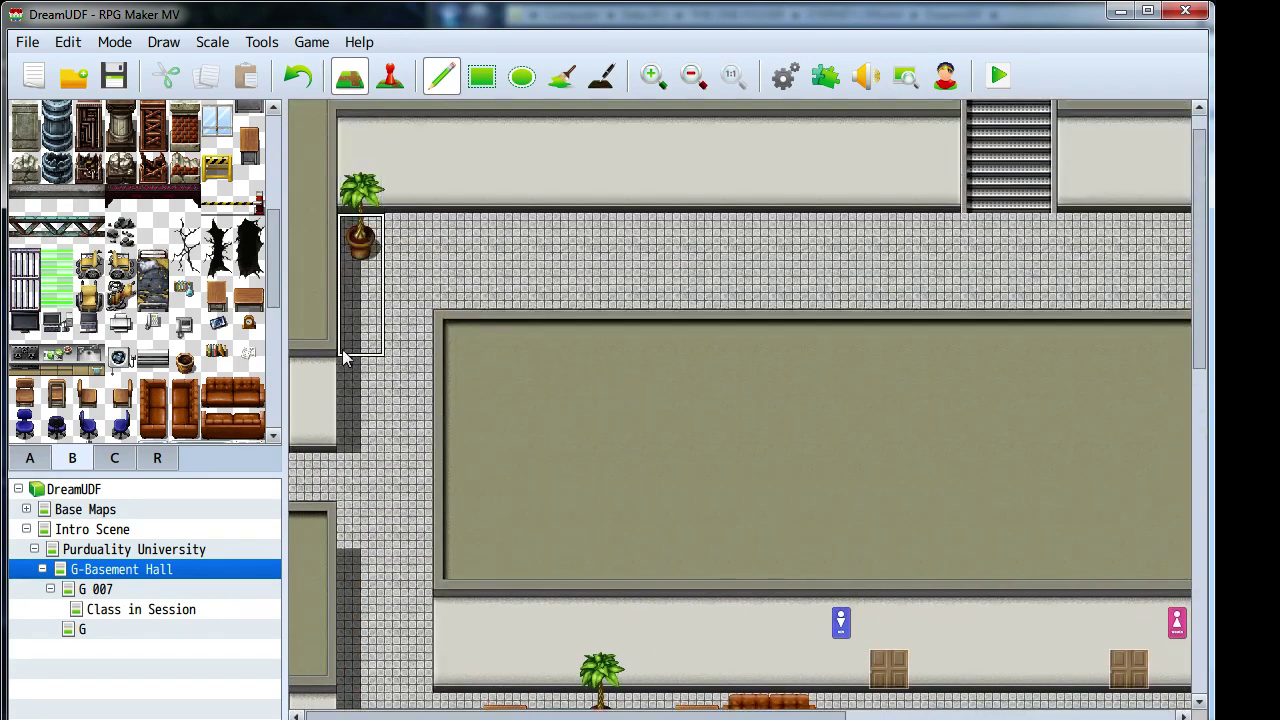
- Move the hall's right-hand side passage two tiles up and extend the ceiling block below it so the passage is one tile high
middle_click(563, 394)
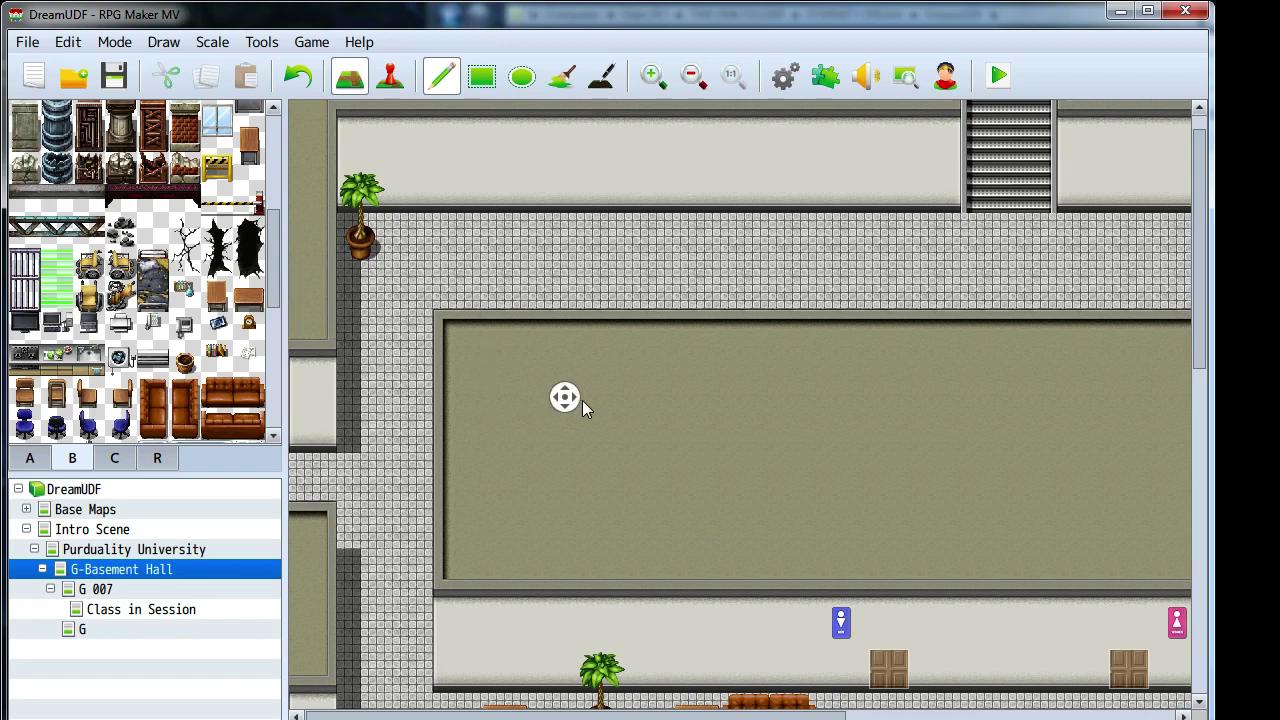
middle_click(1116, 420)
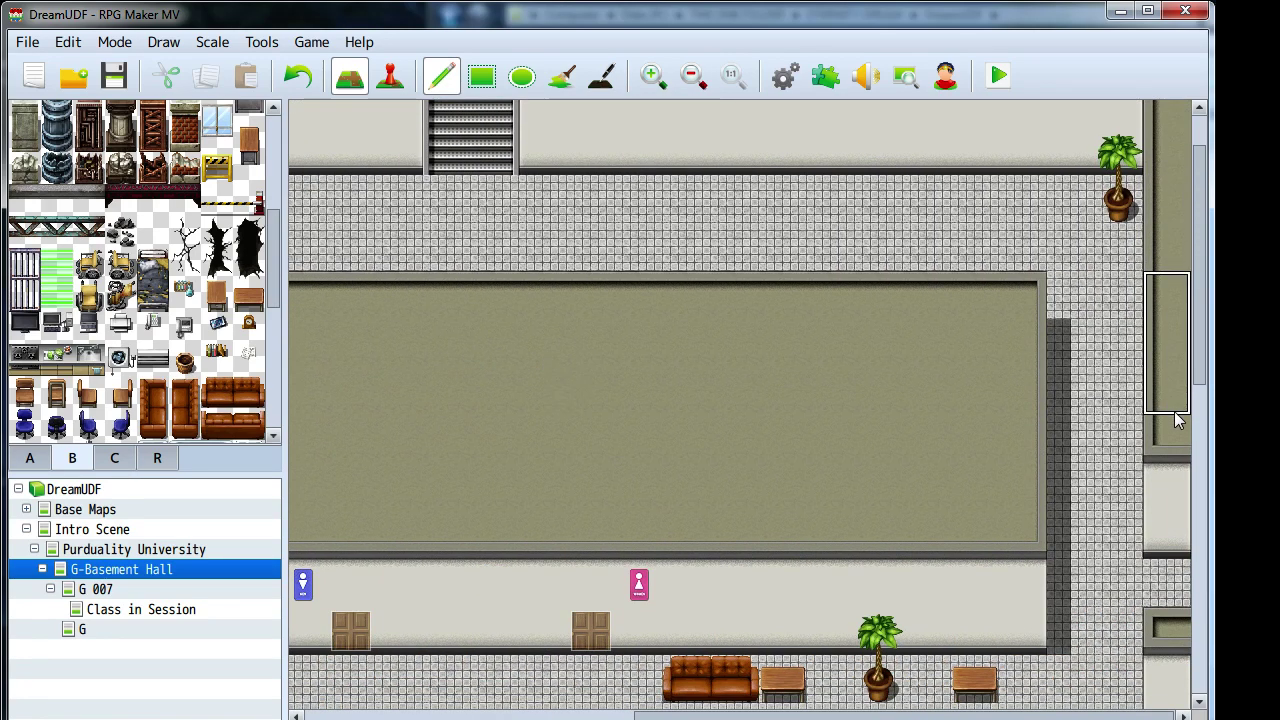
click(1172, 448)
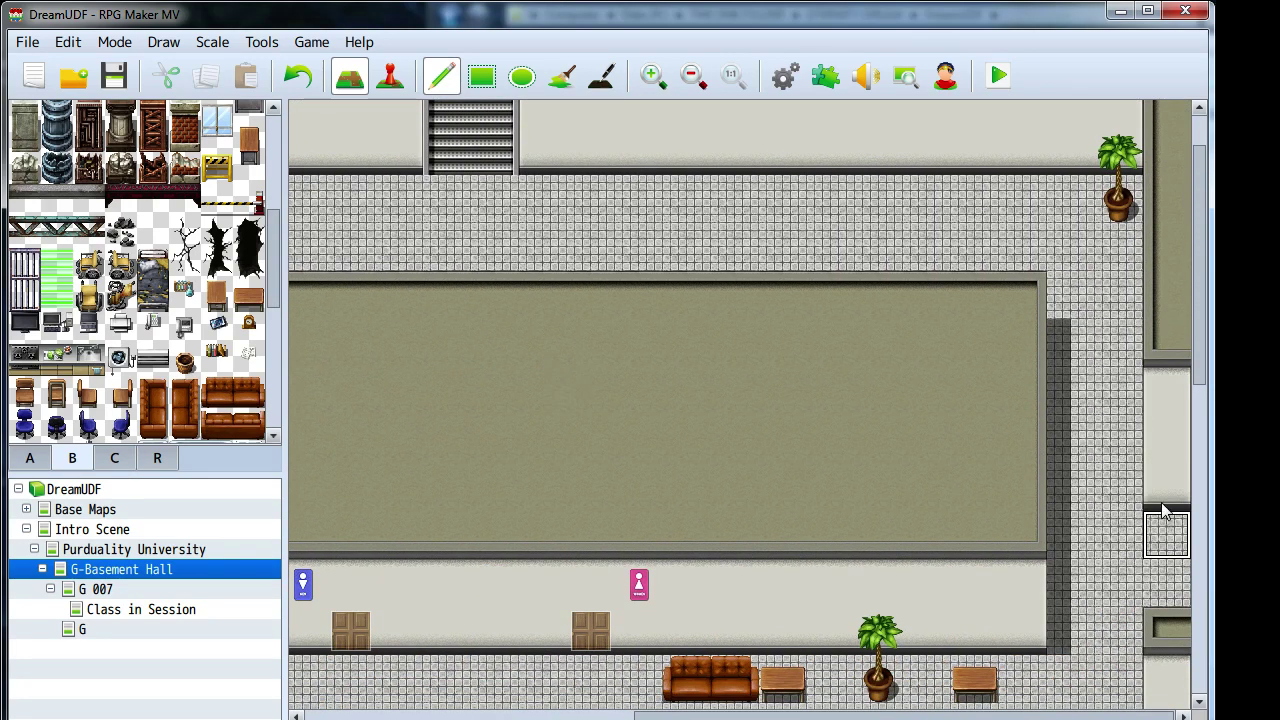
scroll(1162, 543, down, 2)
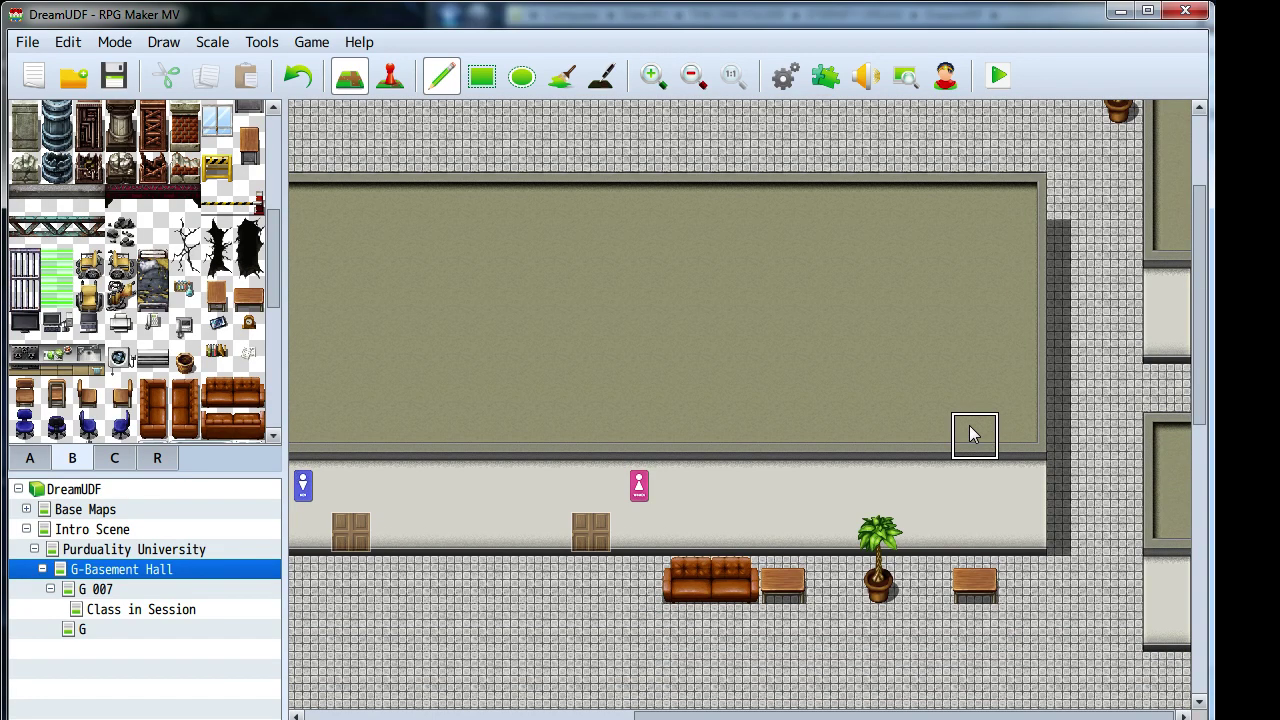
middle_click(950, 432)
middle_click(437, 388)
scroll(730, 318, down, 2)
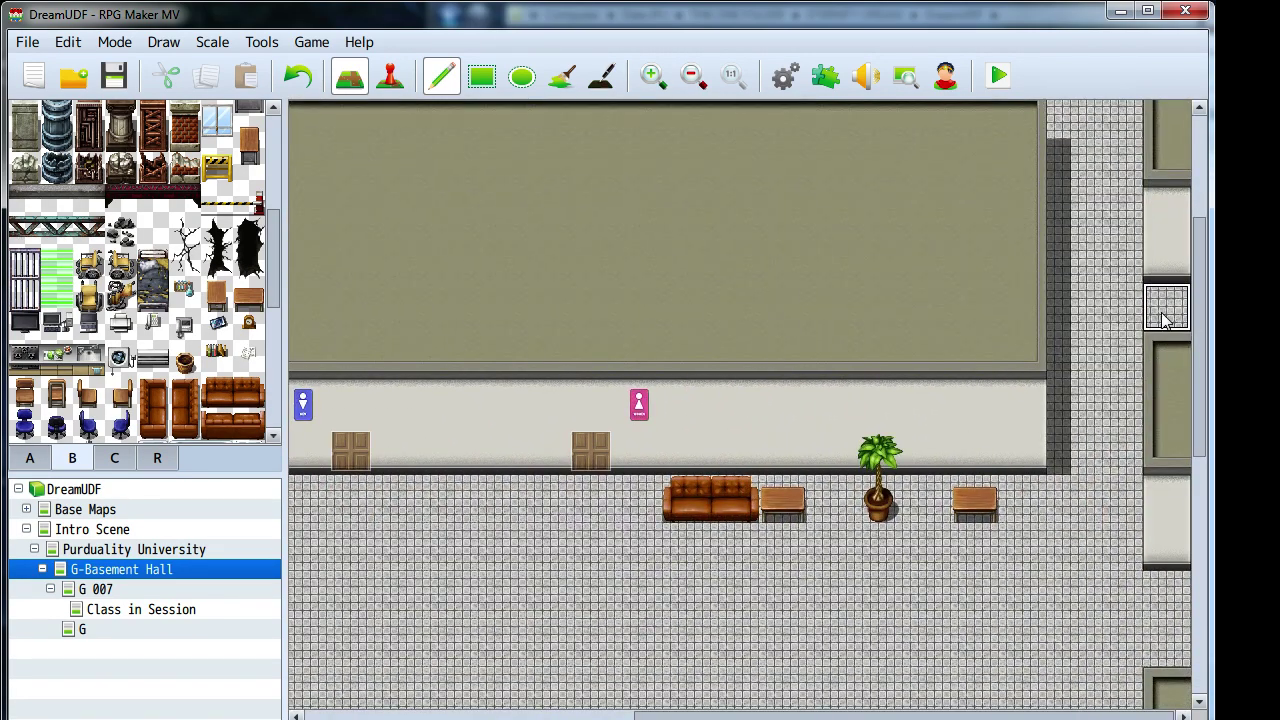
- Raise the right-hand passage's wall section one more tile to line it up with the left-hand side passage
middle_drag(780, 351, 780, 380)
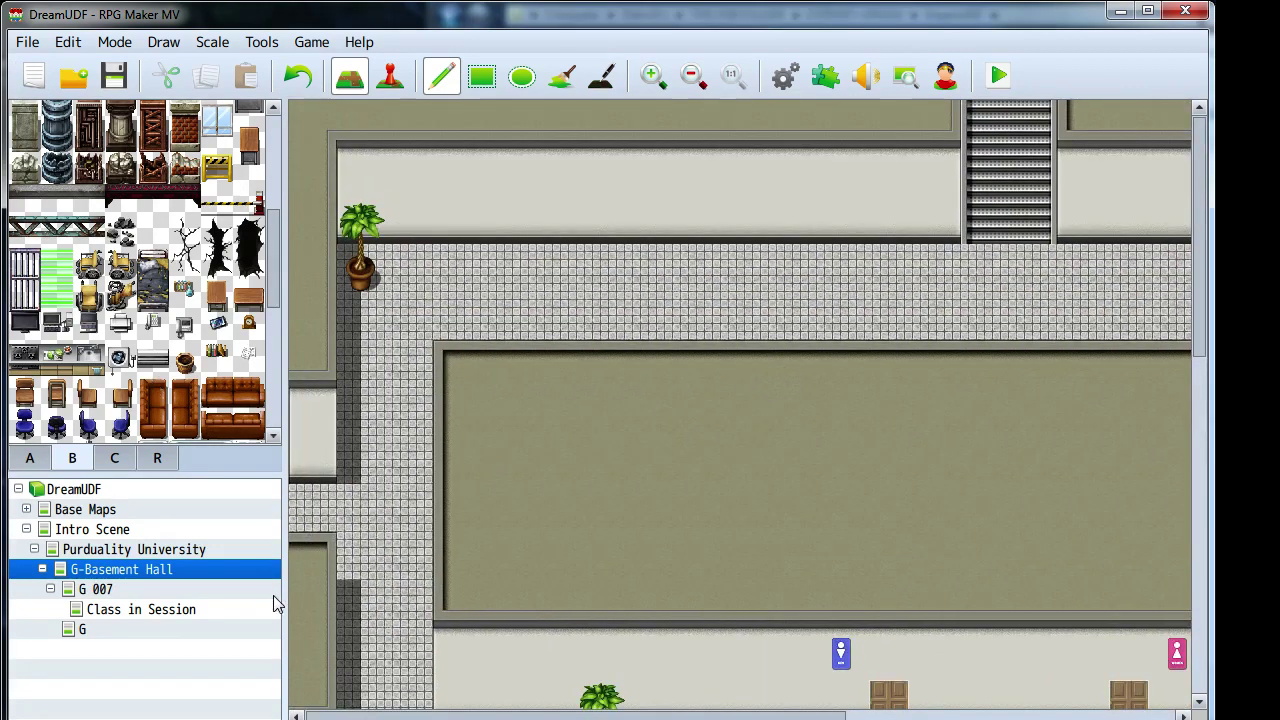
middle_drag(600, 497, 1026, 484)
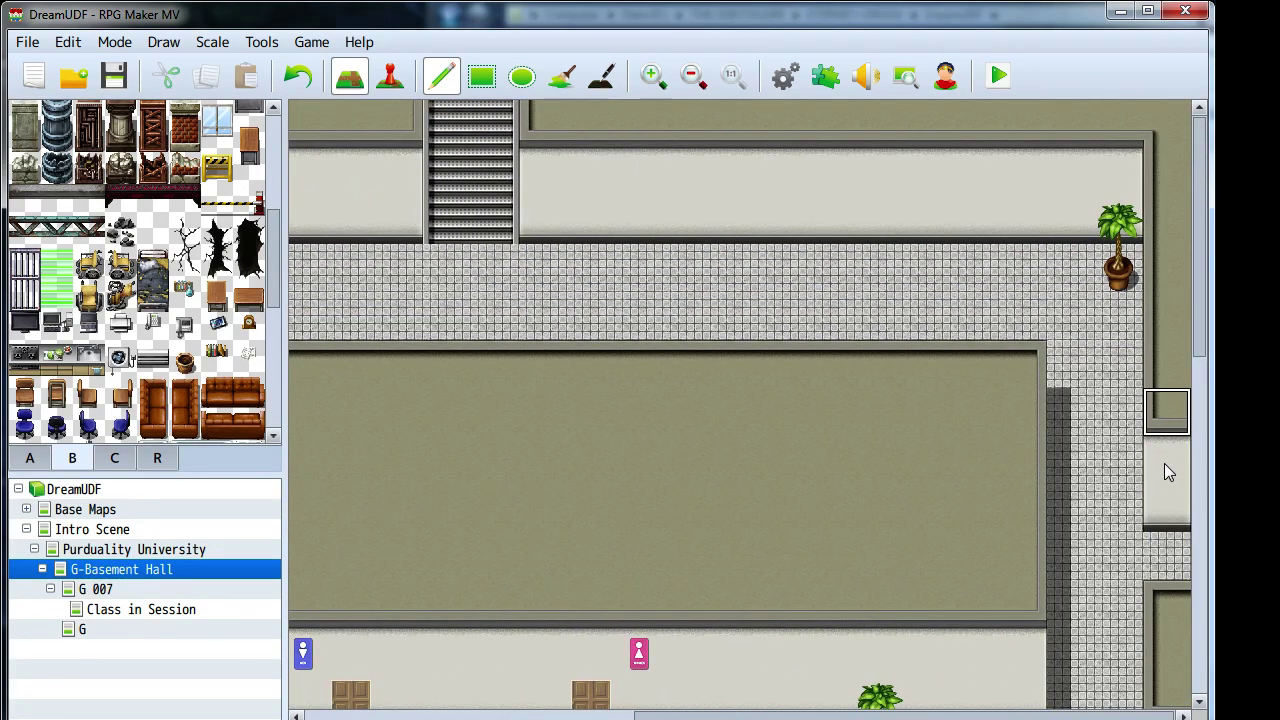
mouse_move(1165, 464)
mouse_down()
mouse_move(1166, 505)
mouse_move(1167, 454)
mouse_move(1117, 472)
mouse_move(1171, 513)
mouse_move(1163, 605)
mouse_up()
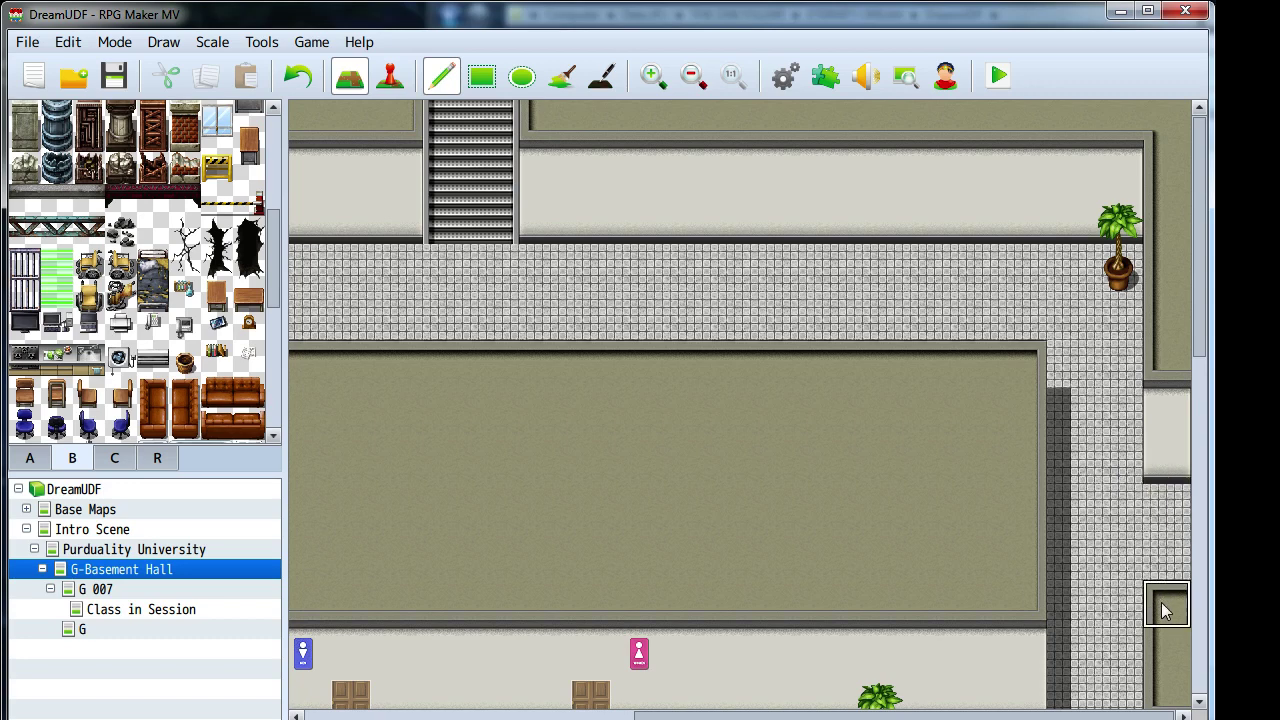
- Look through the furniture and decoration tiles for something to fill the middle of the hall
mouse_move(1034, 486)
middle_down()
mouse_move(731, 580)
mouse_move(566, 449)
mouse_move(331, 440)
middle_up()
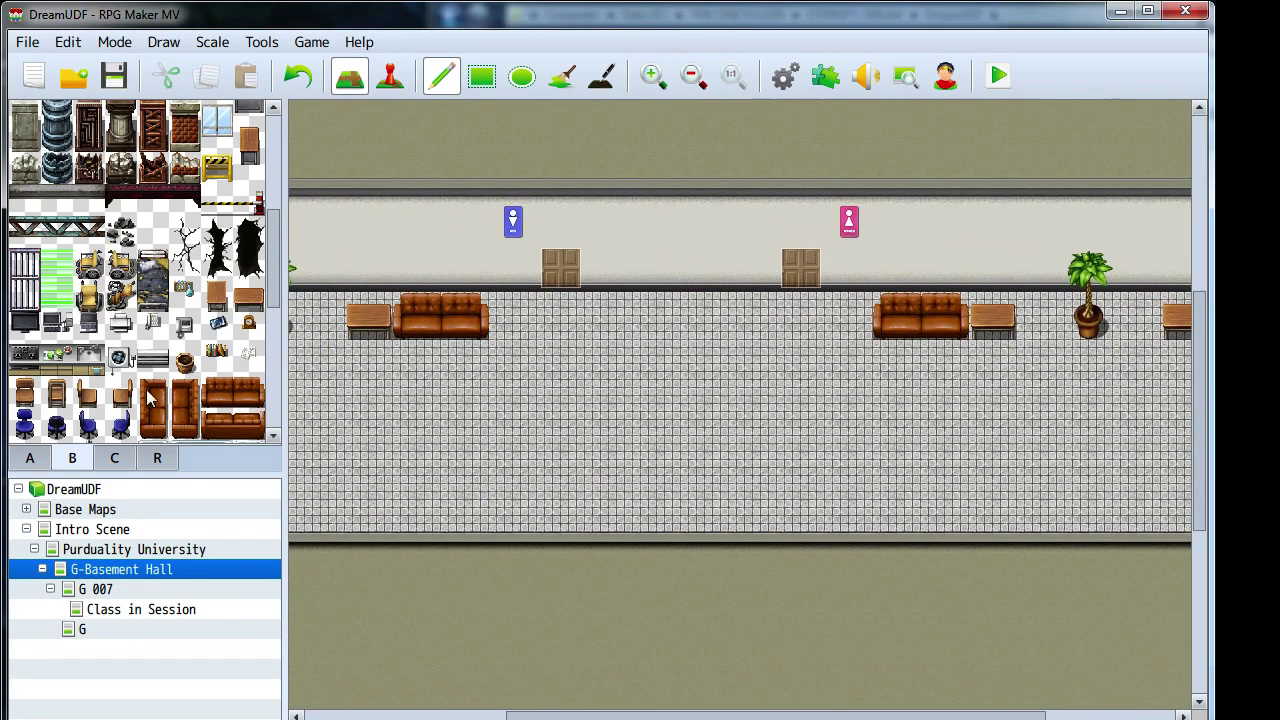
scroll(147, 398, down, 5)
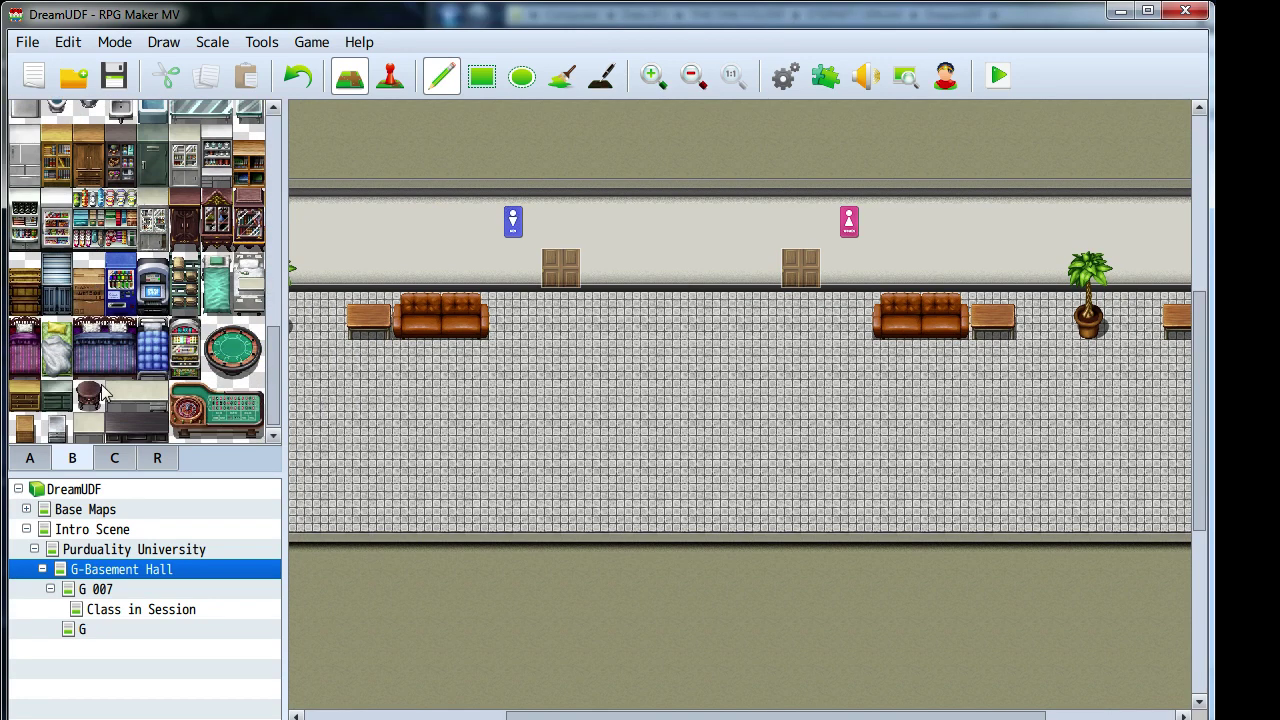
click(112, 456)
scroll(197, 263, down, 2)
scroll(198, 263, up, 2)
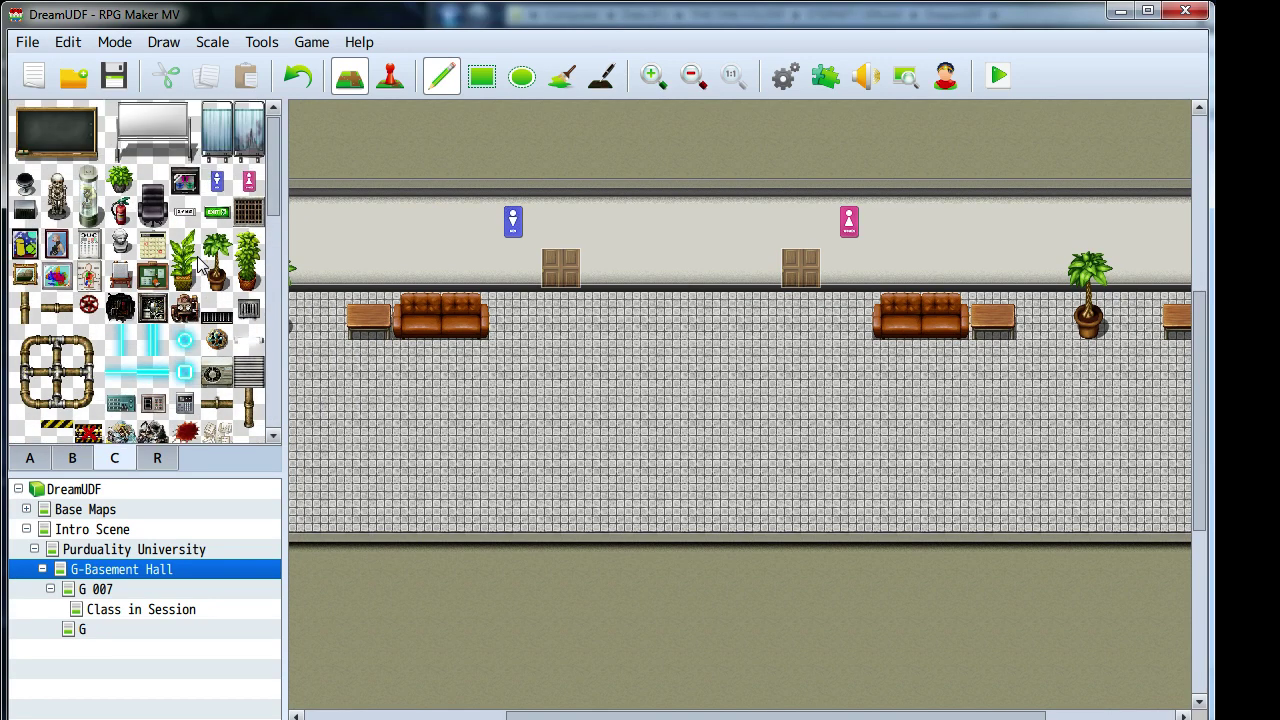
scroll(198, 263, down, 10)
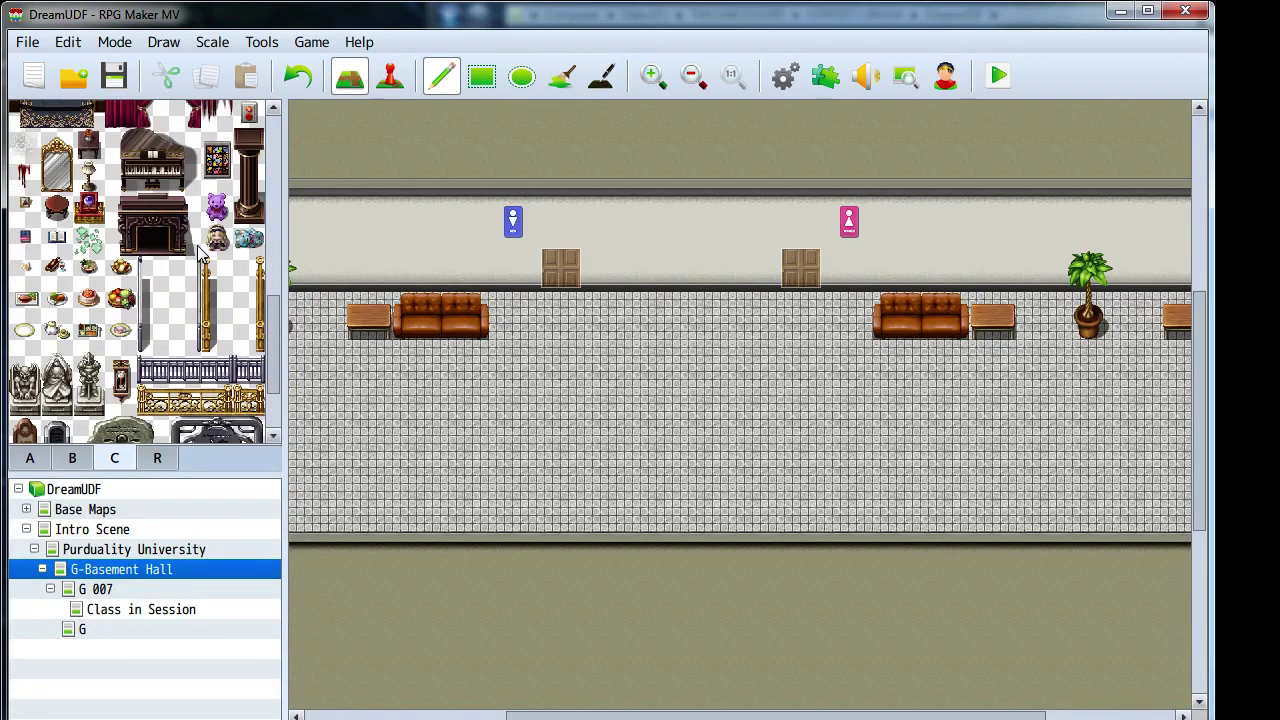
scroll(198, 255, down, 3)
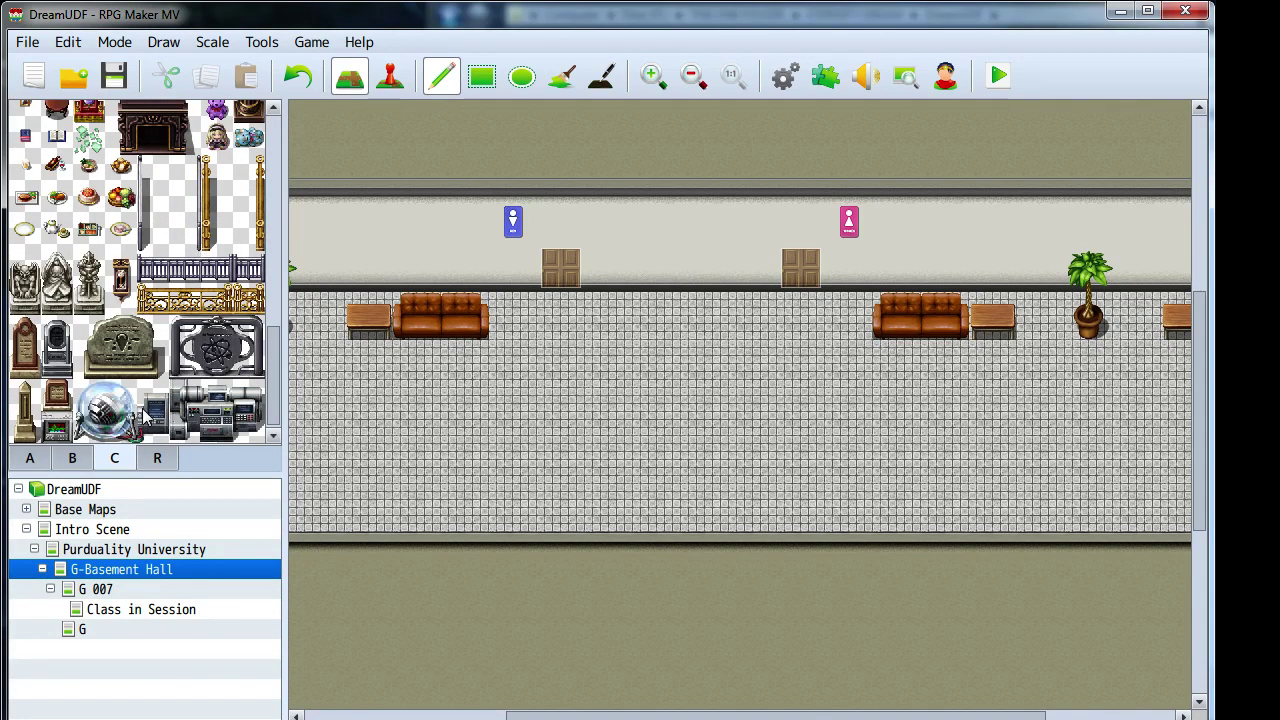
scroll(192, 418, up, 10)
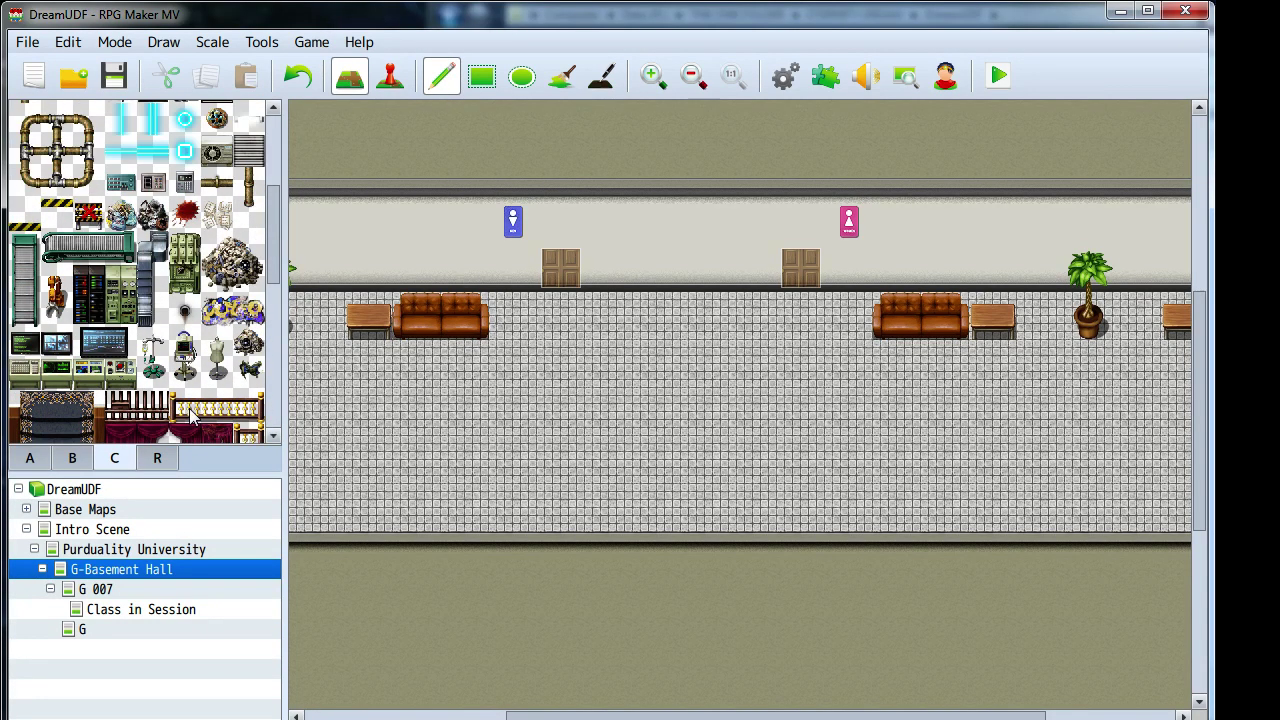
scroll(192, 418, up, 4)
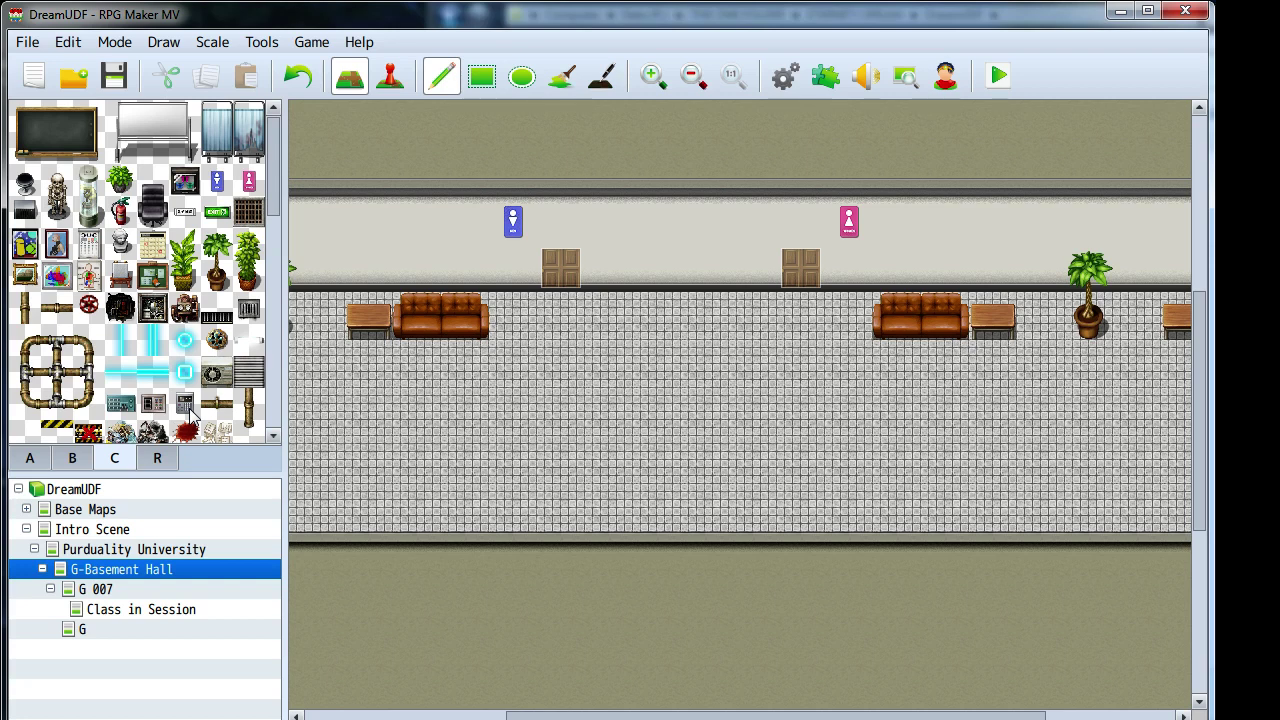
drag(88, 182, 88, 212)
drag(752, 412, 752, 500)
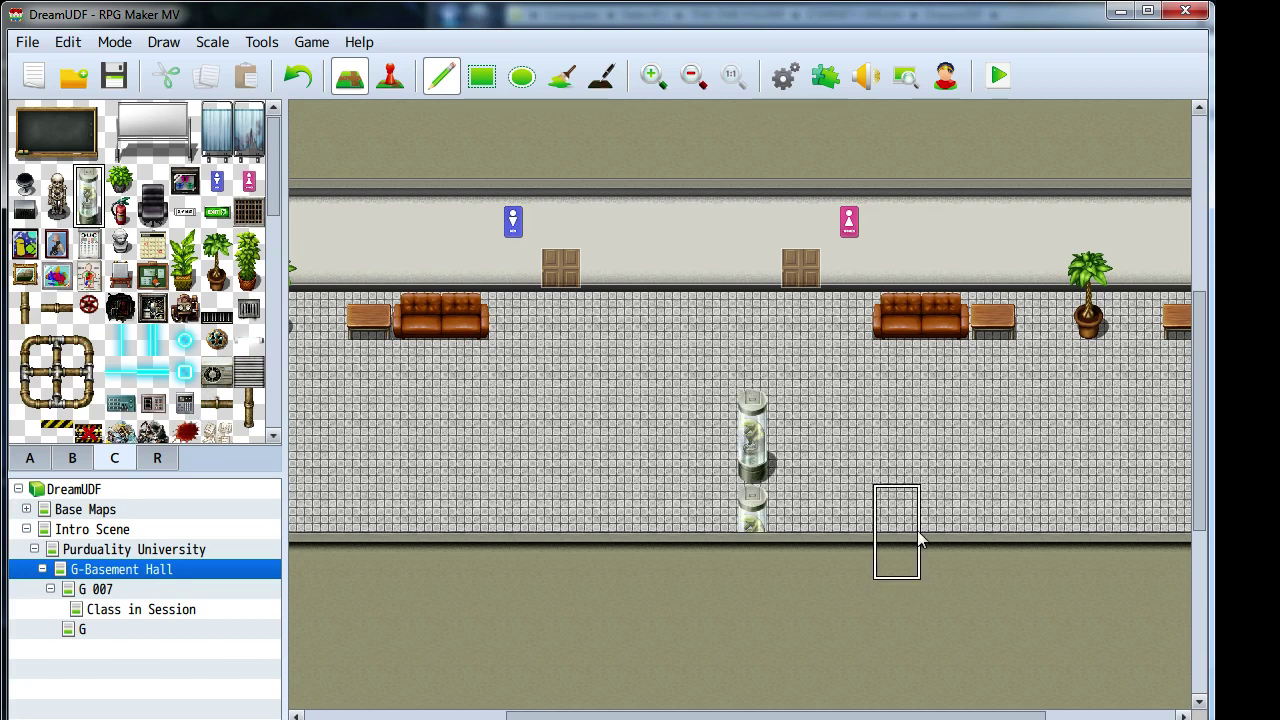
key(ctrl+z)
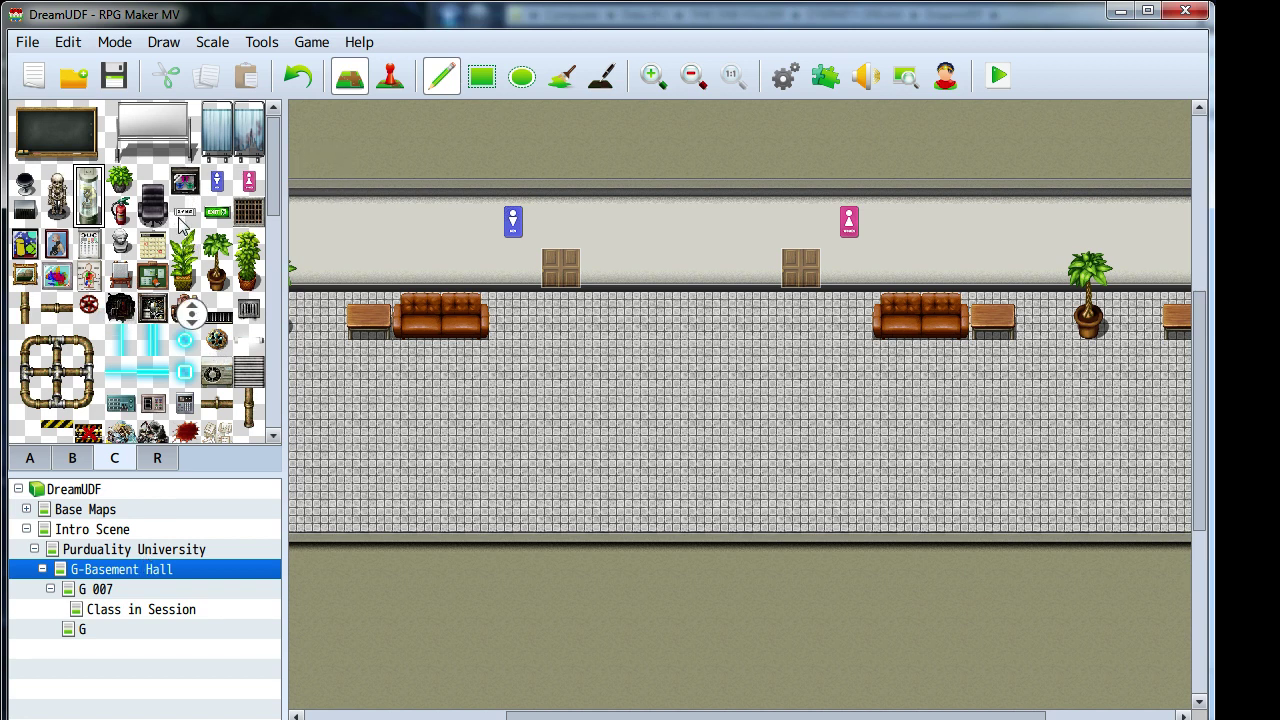
- Find the wooden table tile and lay a four-tile-wide table against the wall between the two restroom doors
scroll(182, 218, down, 3)
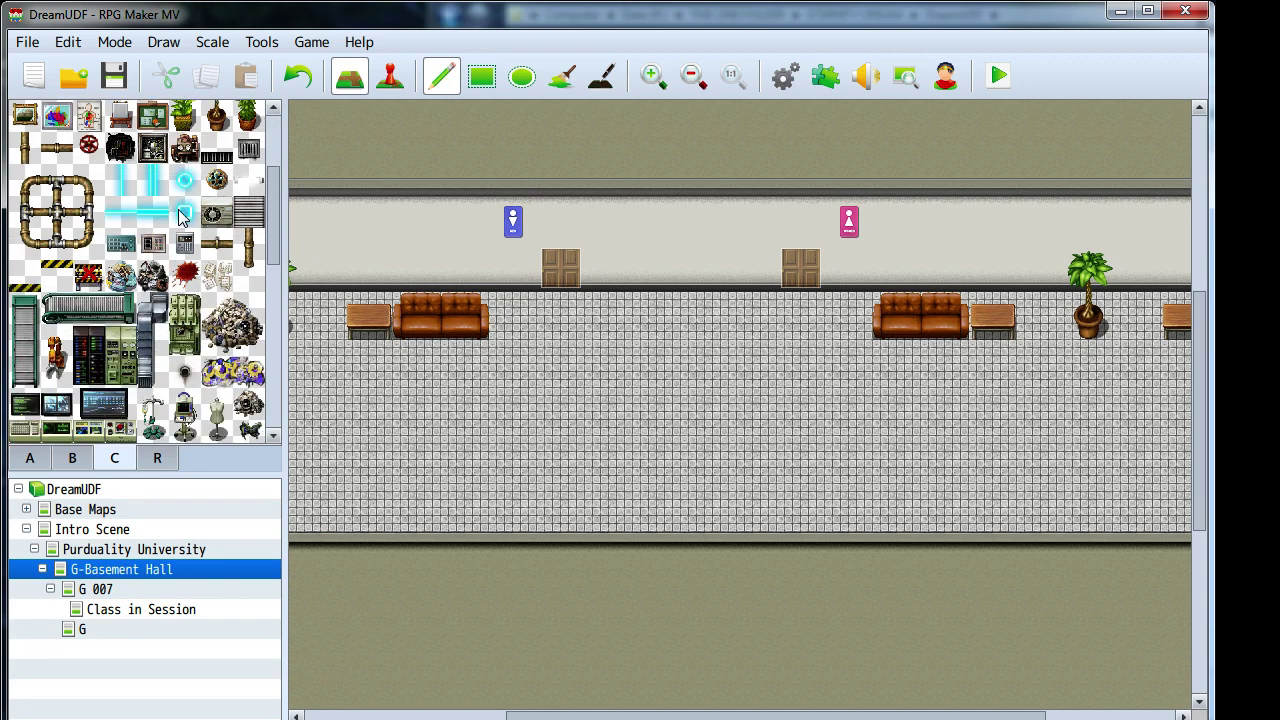
scroll(182, 218, down, 5)
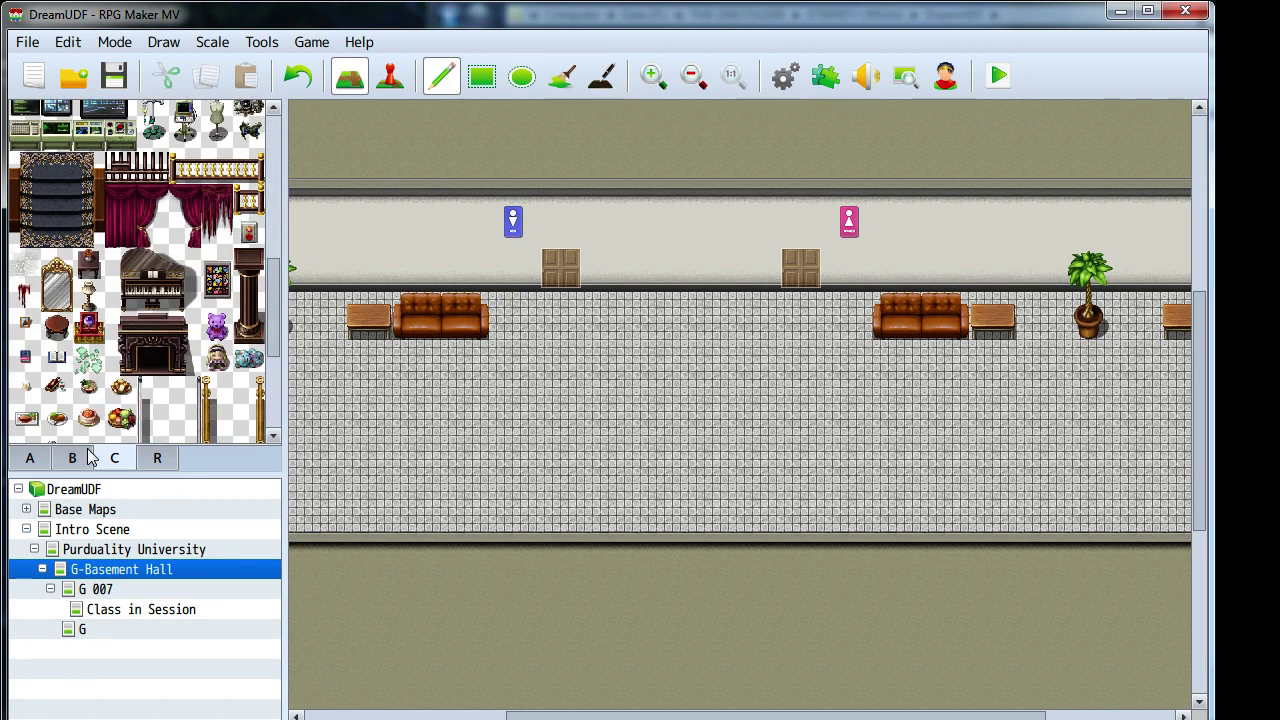
scroll(87, 440, down, 5)
scroll(142, 318, up, 5)
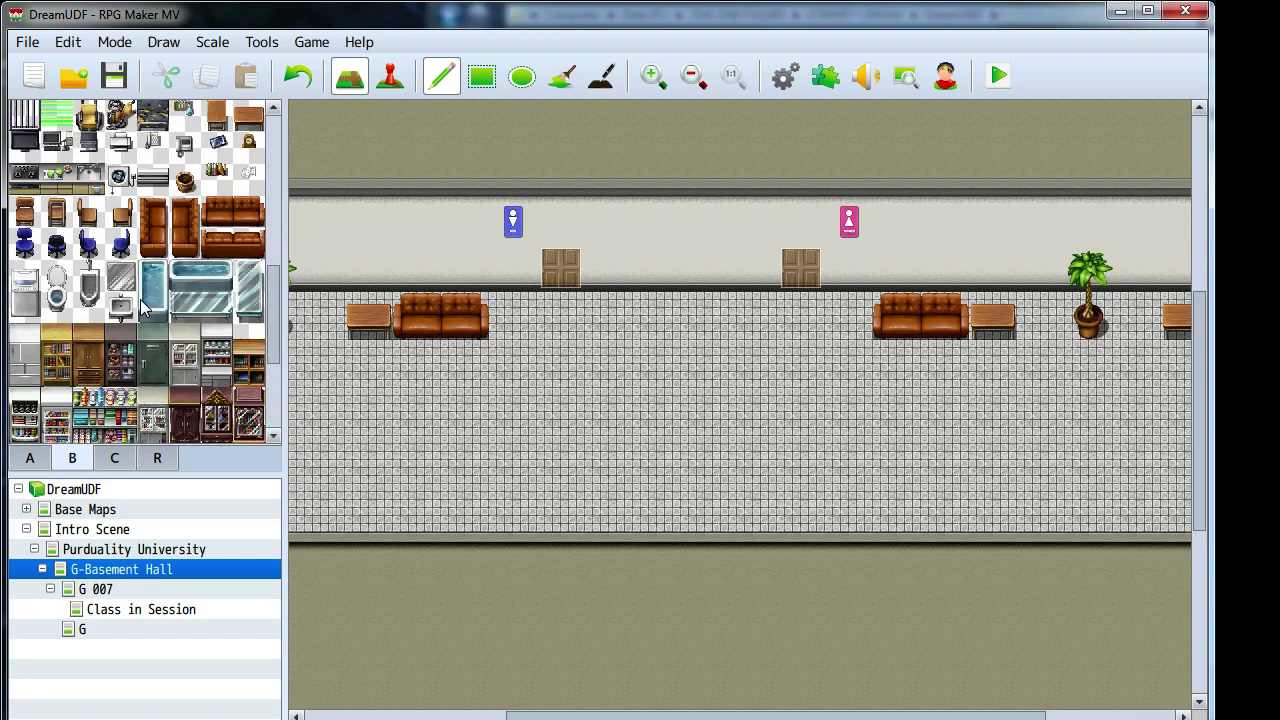
scroll(142, 310, up, 5)
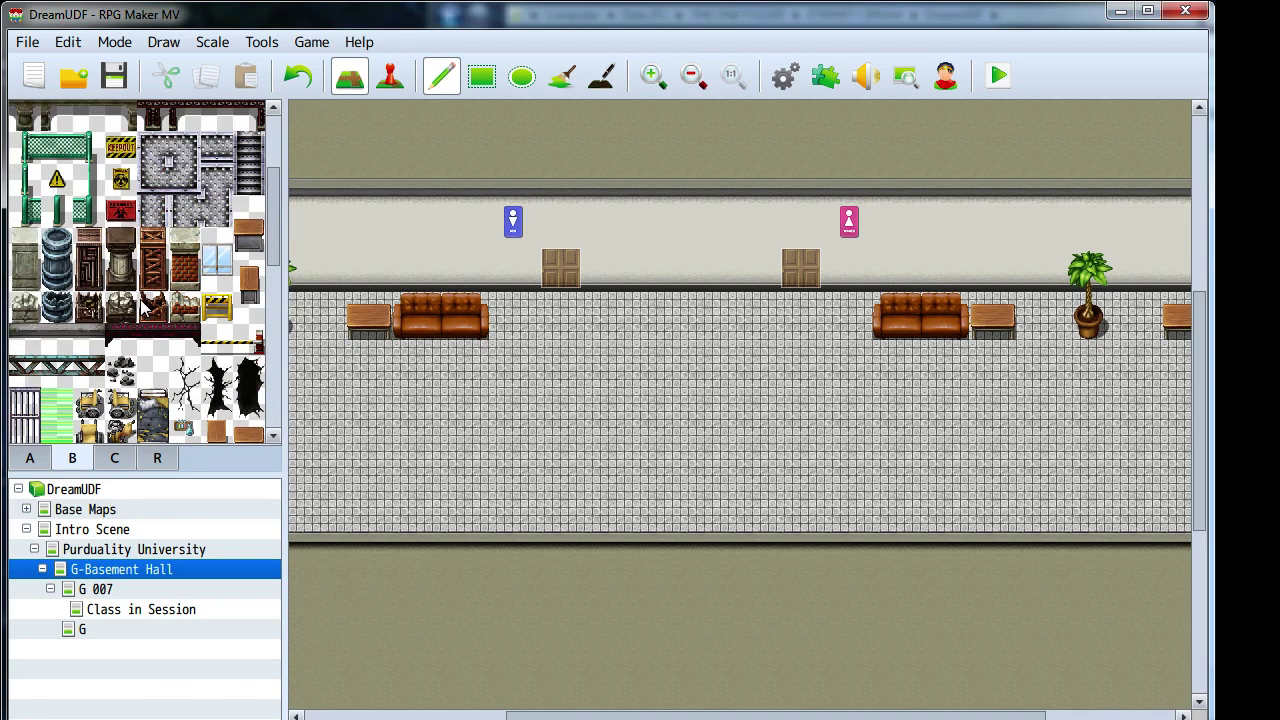
scroll(145, 305, up, 2)
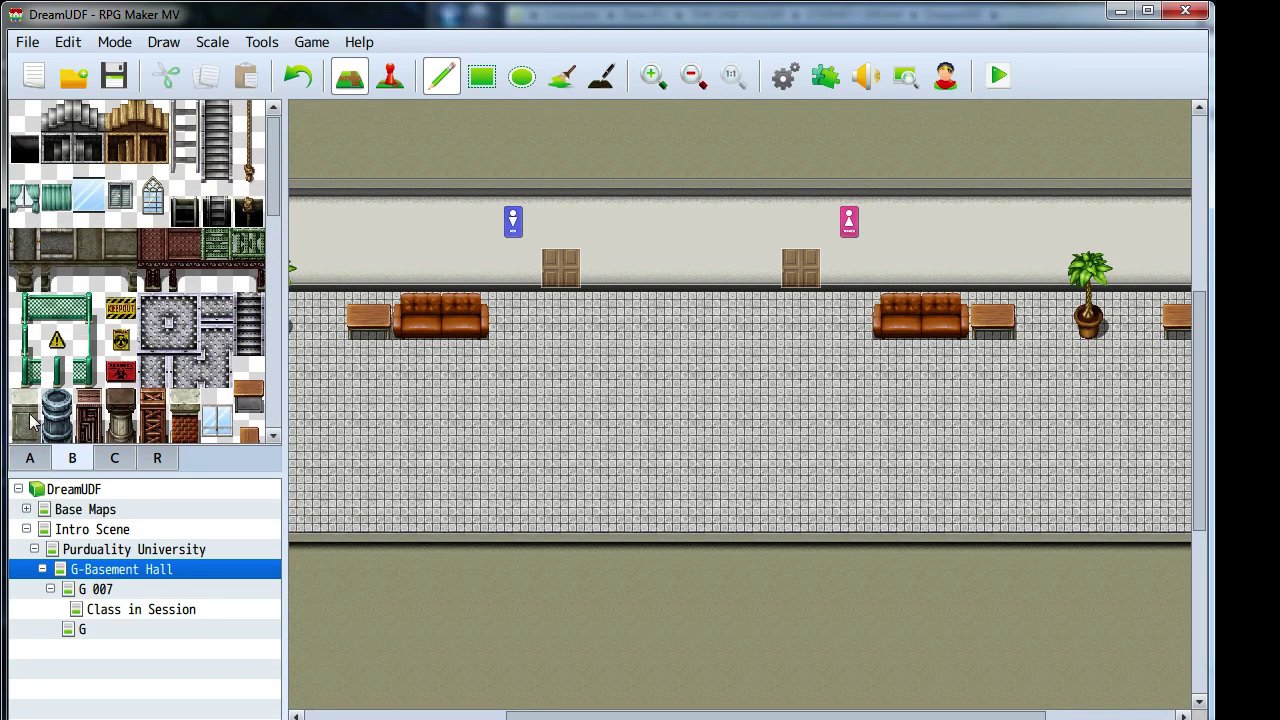
click(30, 459)
scroll(133, 292, down, 5)
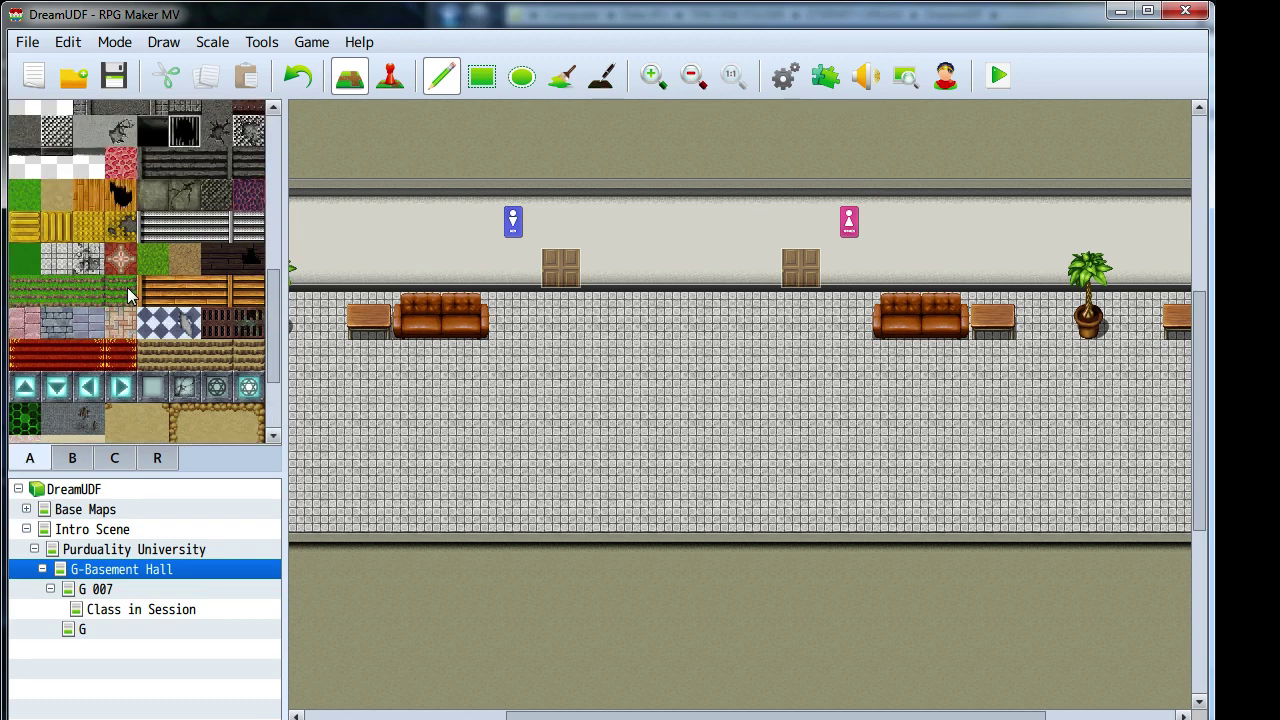
scroll(133, 292, up, 5)
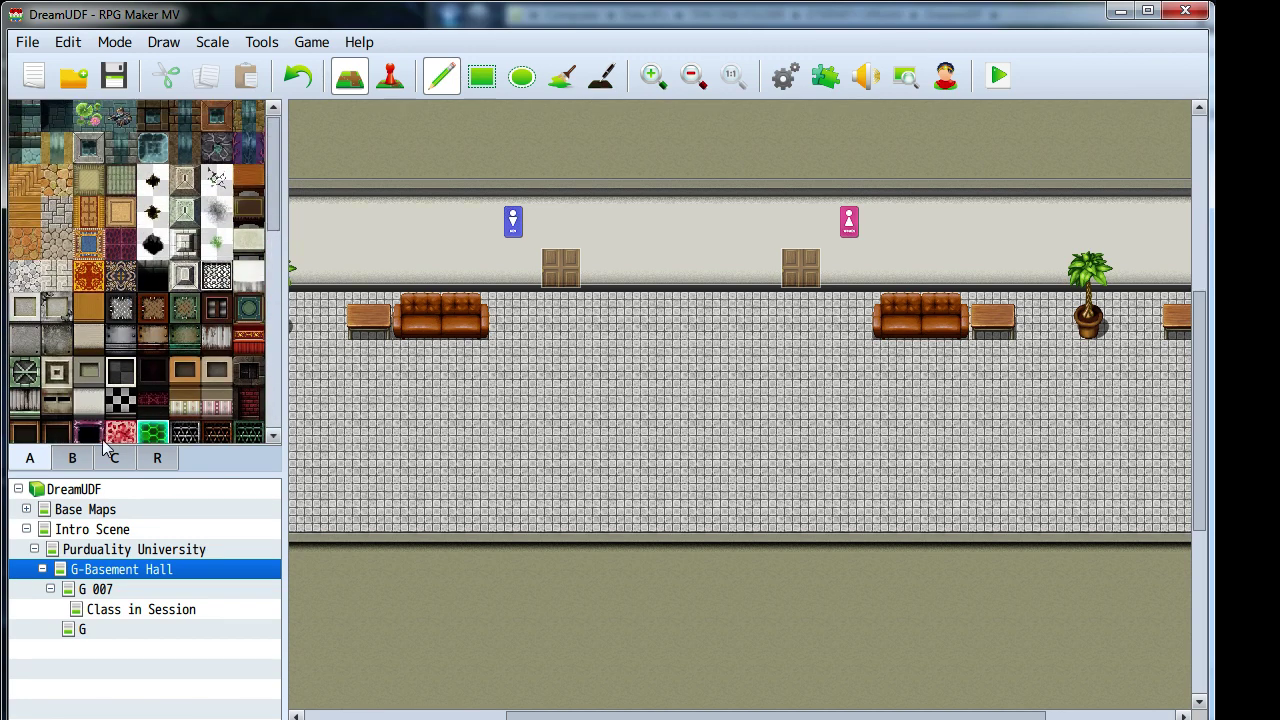
click(248, 186)
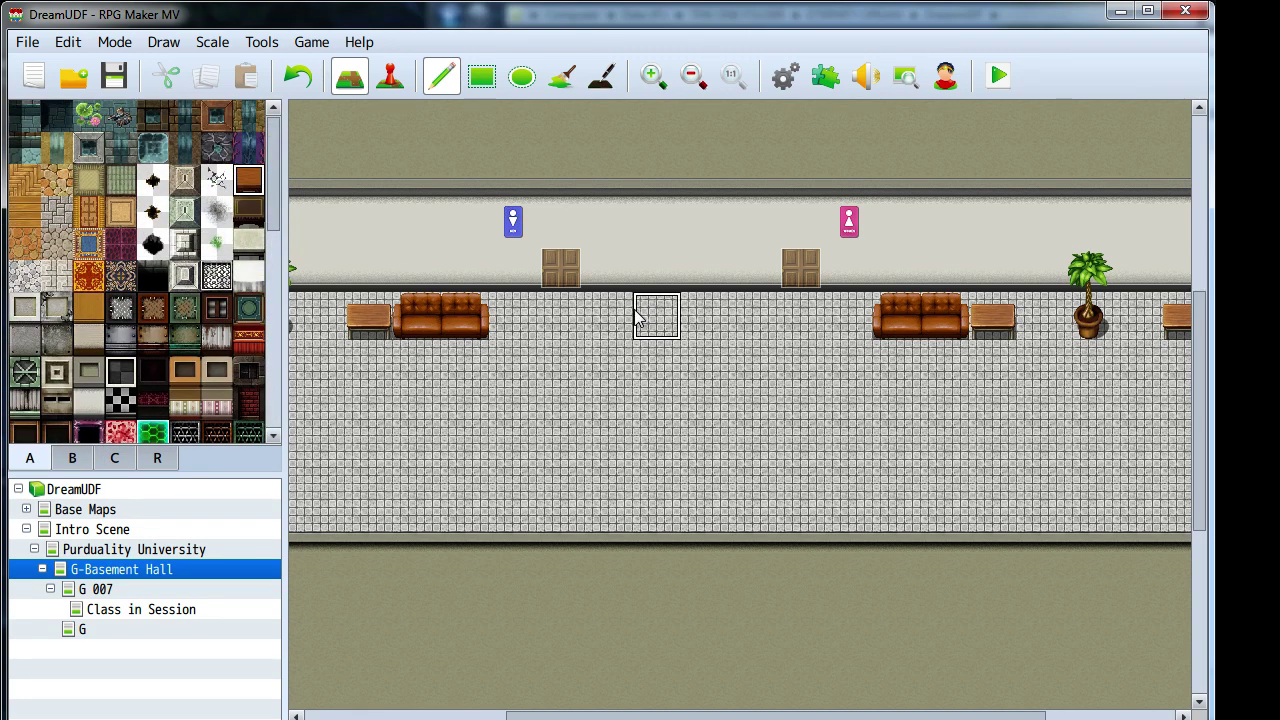
drag(637, 316, 752, 318)
click(620, 330)
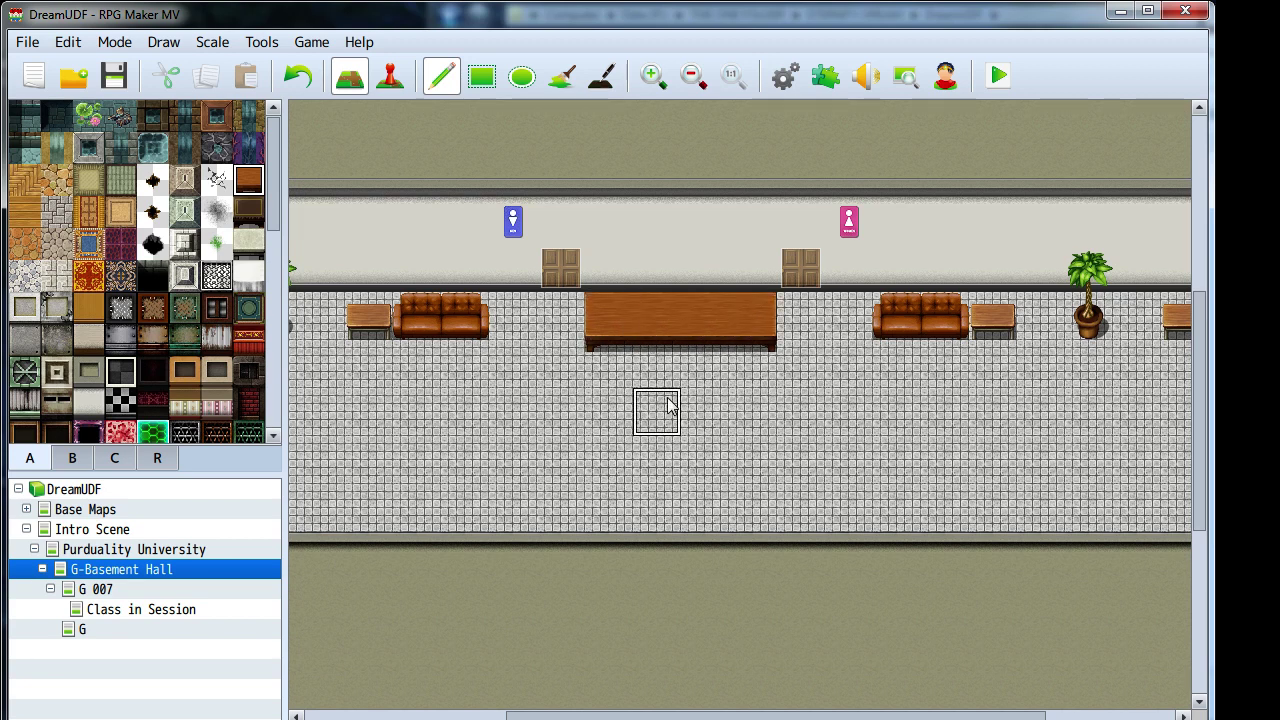
- Shorten the wooden table to two tiles wide by covering both ends with copied floor tiles
right_click(620, 362)
click(609, 325)
click(750, 325)
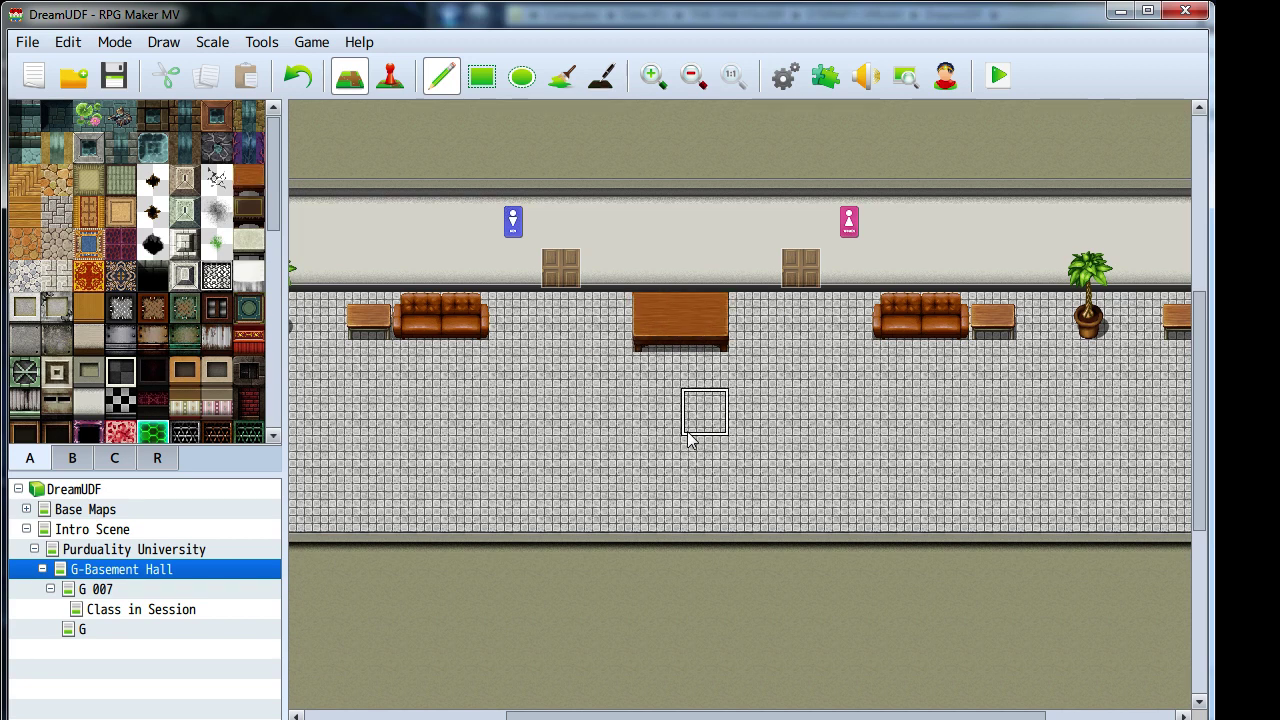
- Place a second two-tile-wide wooden table directly opposite, on the floor row along the hall's lower ceiling block
right_click(660, 330)
drag(665, 508, 730, 503)
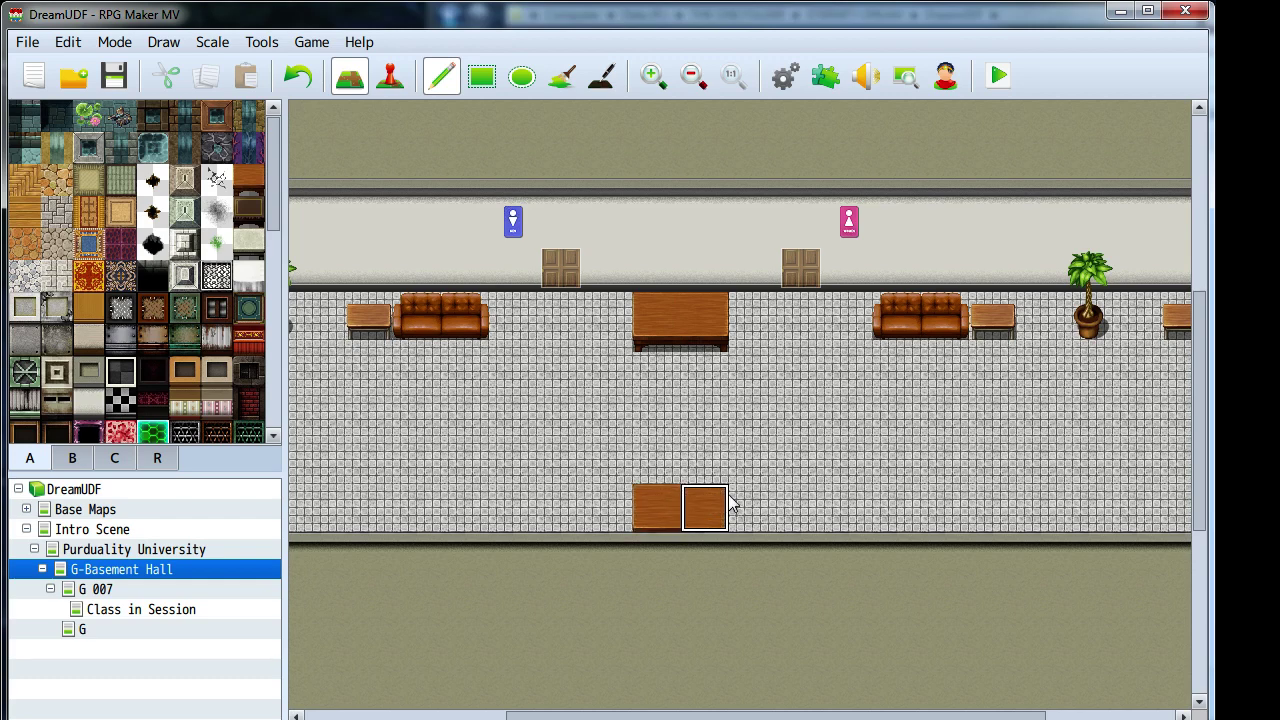
right_drag(613, 405, 607, 570)
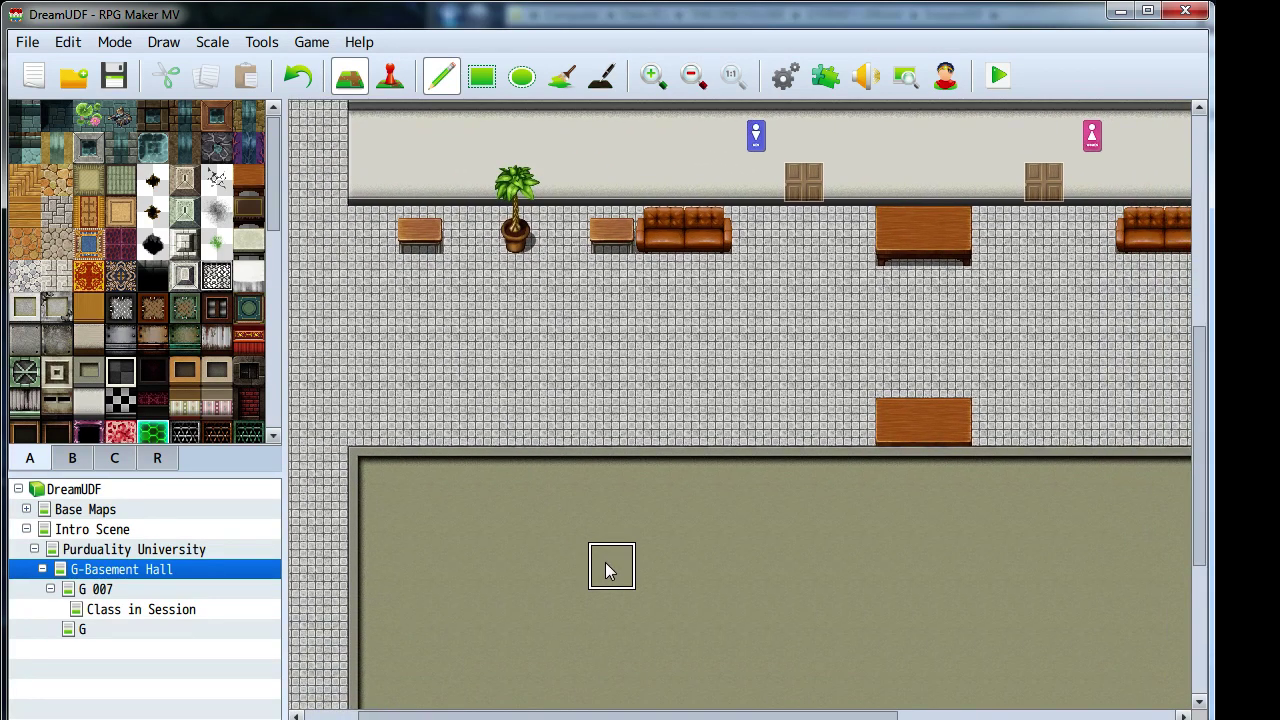
right_drag(534, 543, 870, 395)
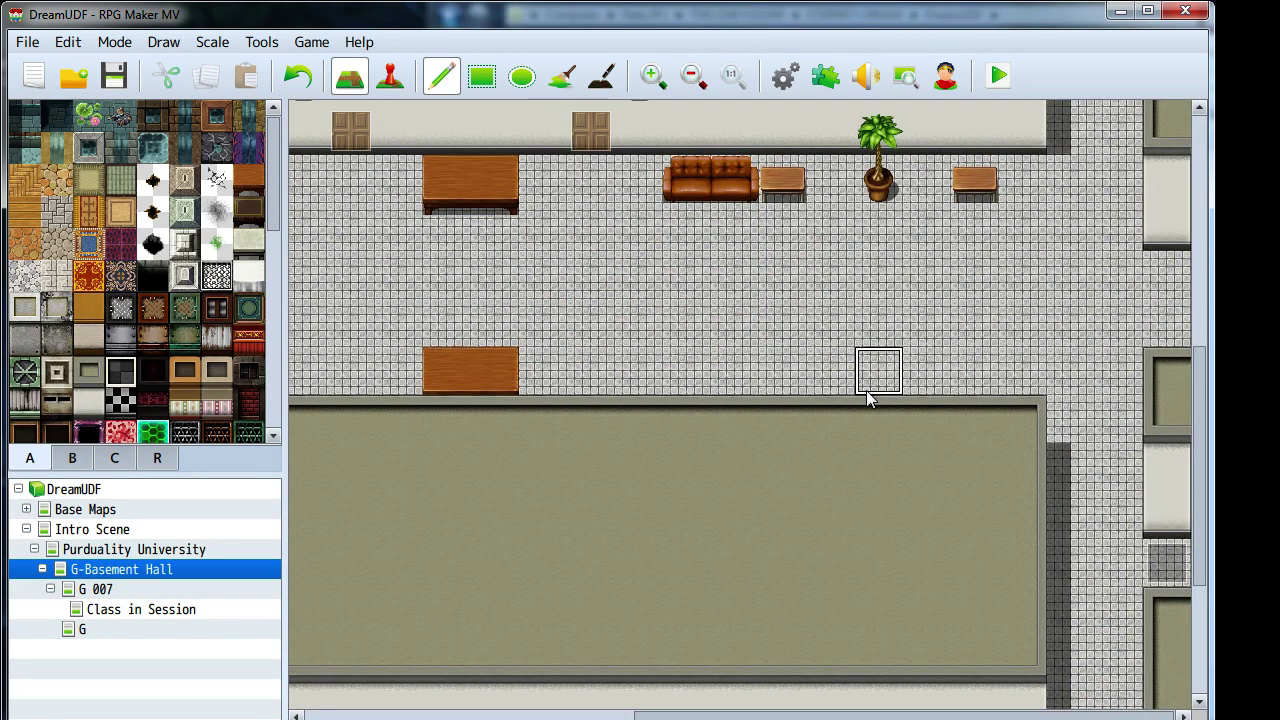
right_drag(866, 395, 711, 337)
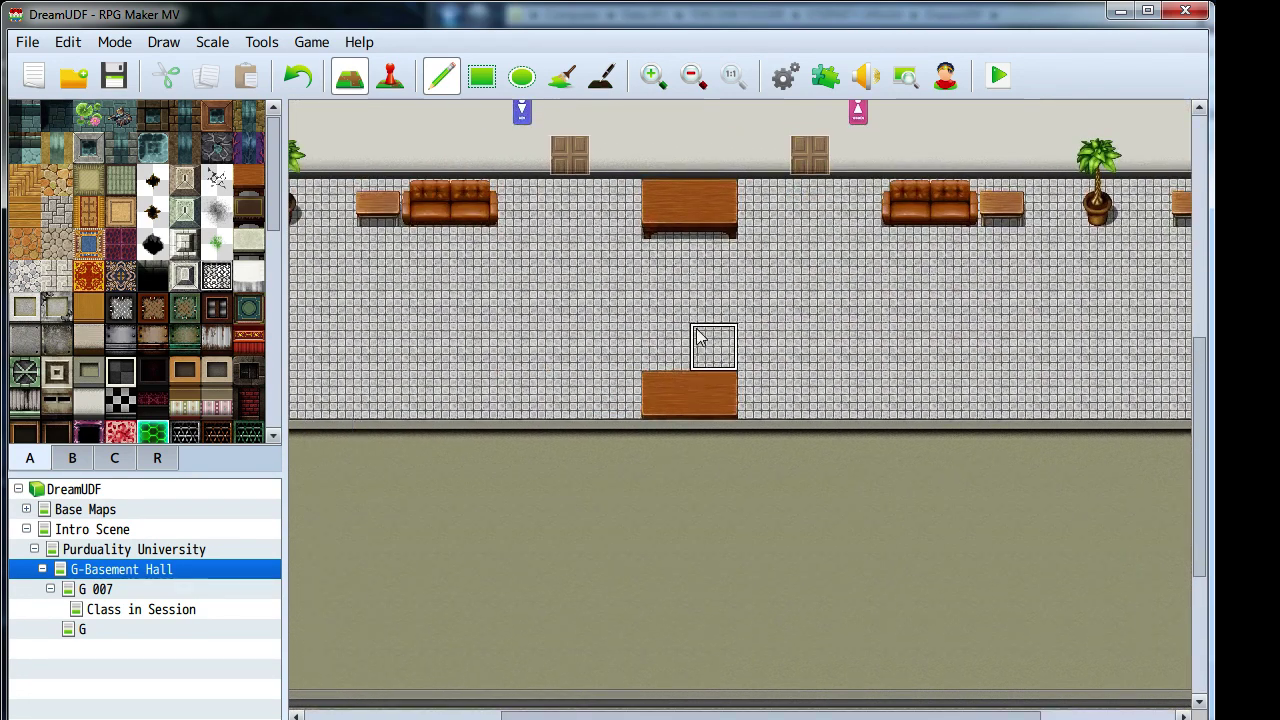
- Look through the tile sheets of the SF Outside tileset in the database for pieces suitable for the hall
click(785, 75)
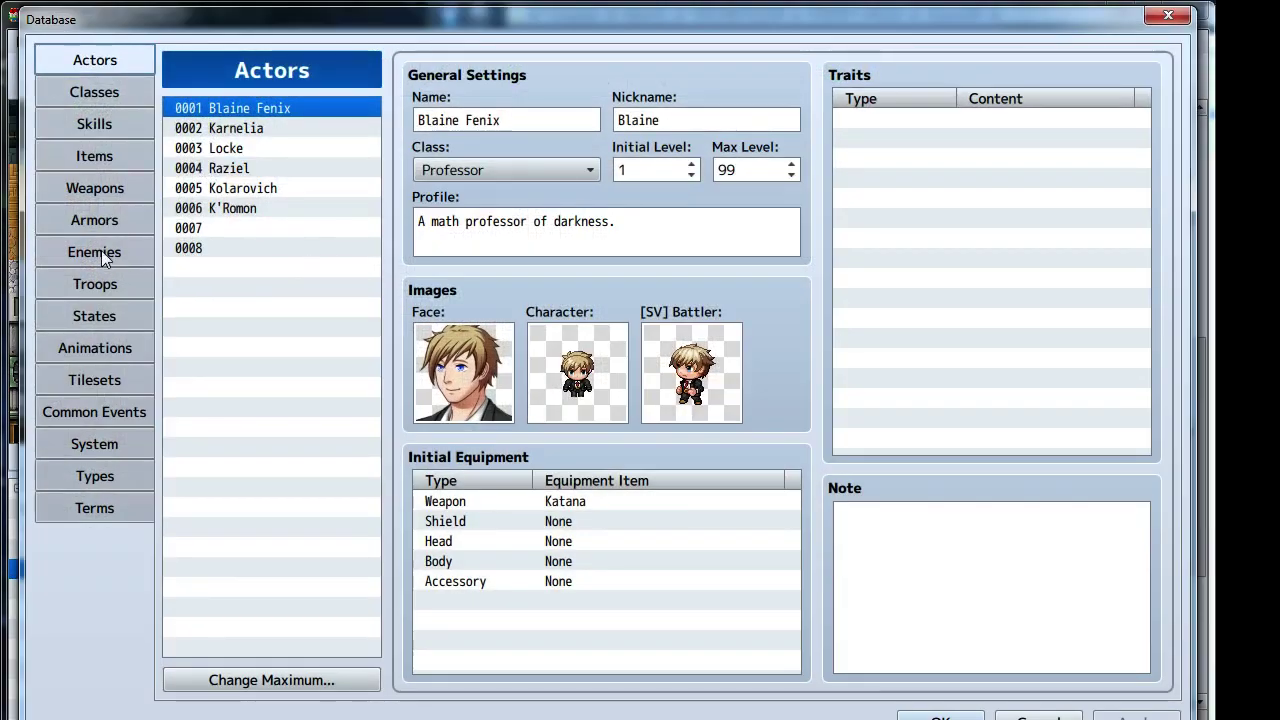
click(94, 380)
click(286, 189)
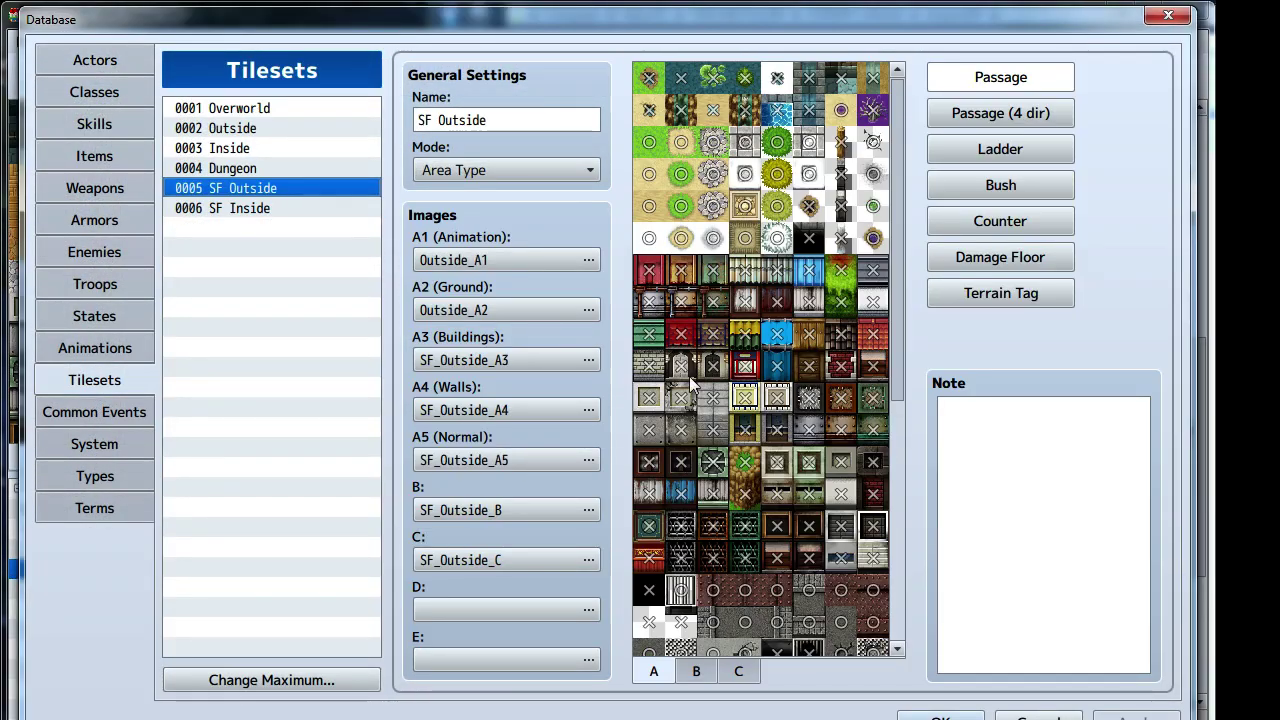
scroll(806, 484, down, 5)
scroll(757, 451, down, 3)
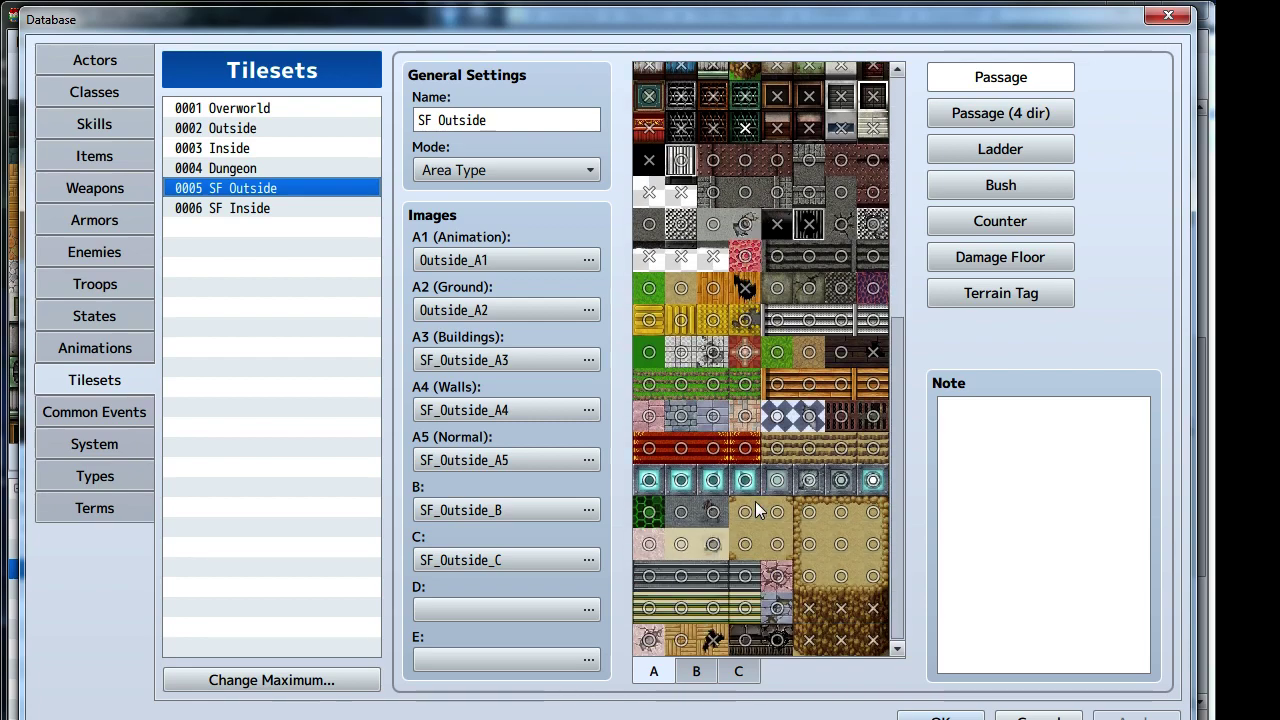
scroll(760, 514, up, 8)
click(705, 671)
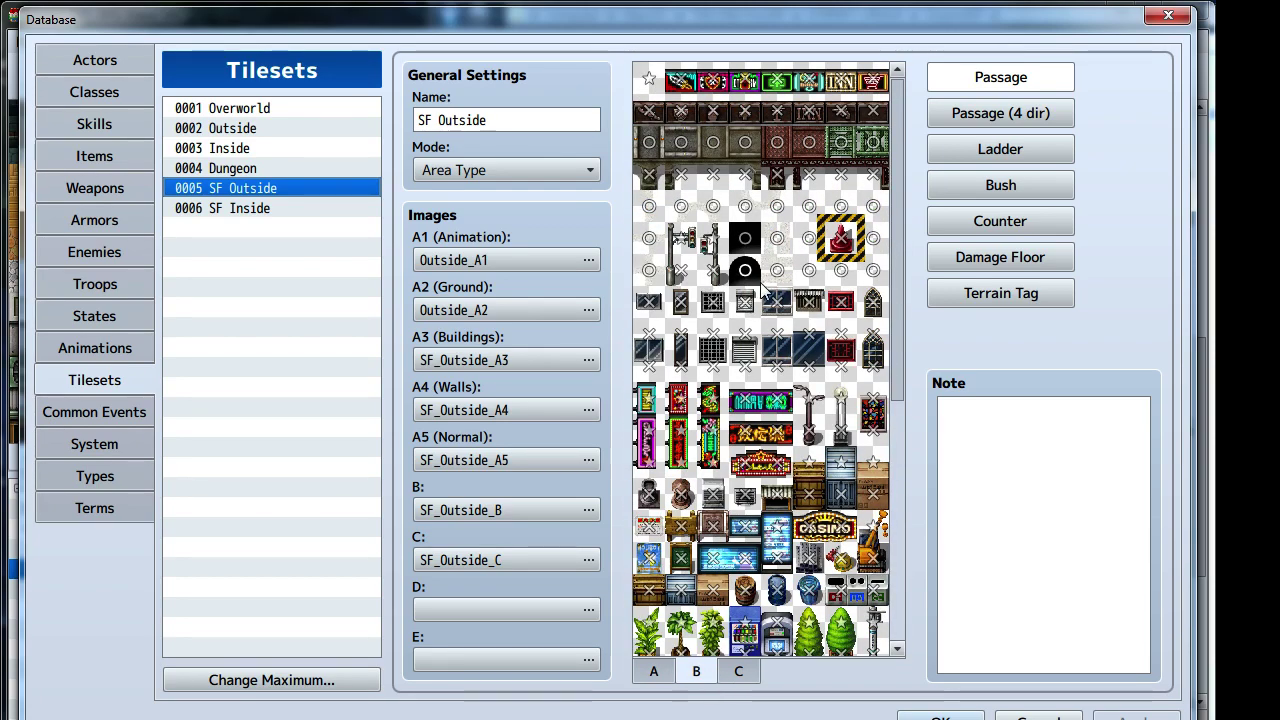
scroll(763, 288, down, 5)
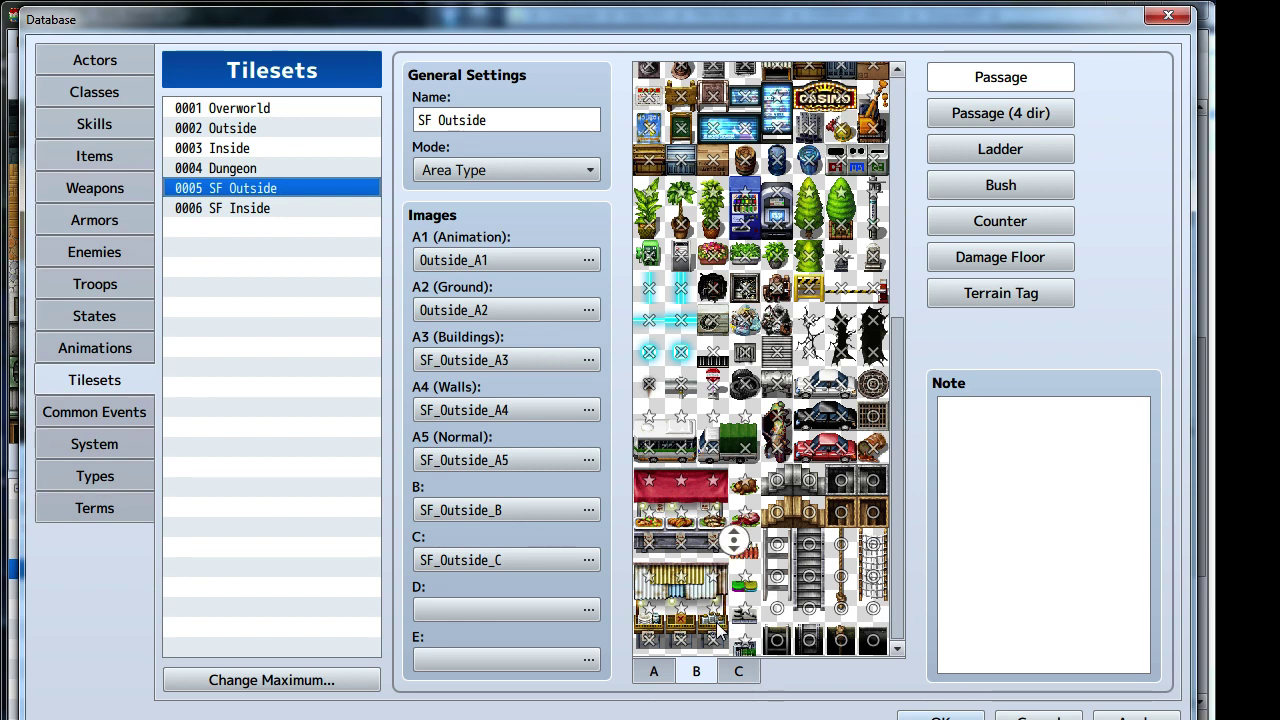
click(739, 672)
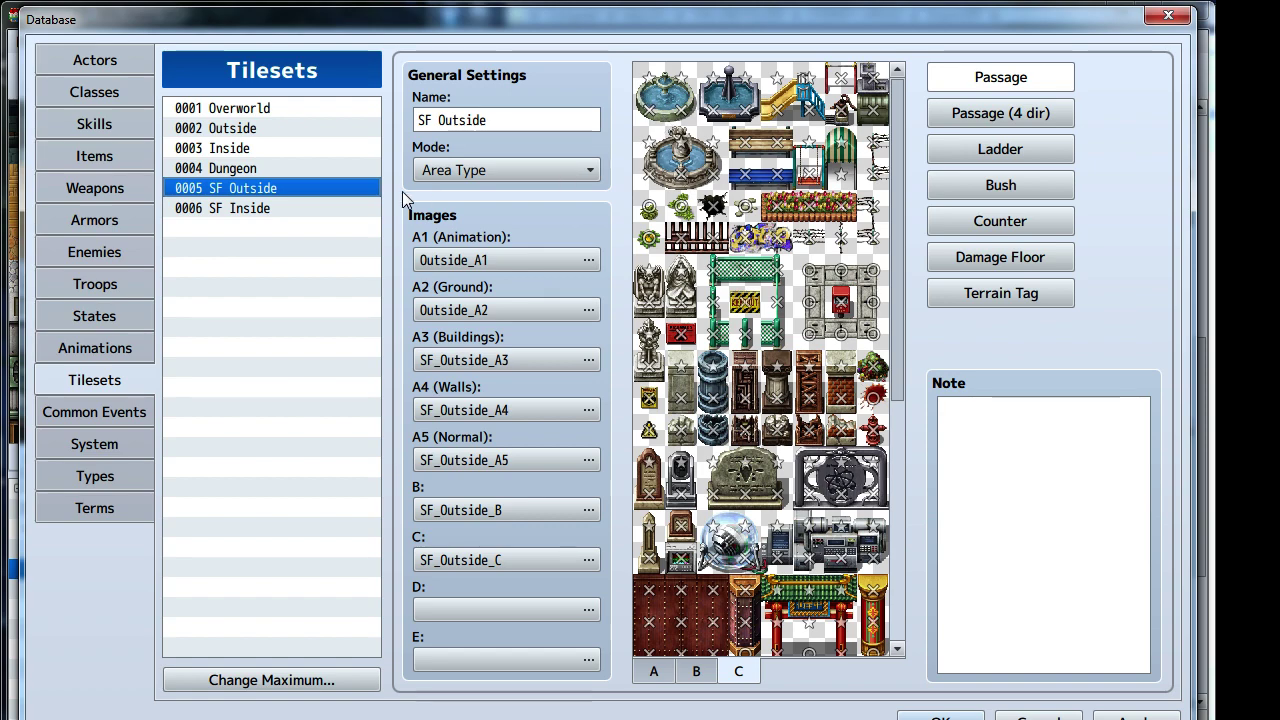
- Assign the SF_Outside_C image to slot D of the SF Inside tileset and save the database change
click(235, 209)
click(541, 606)
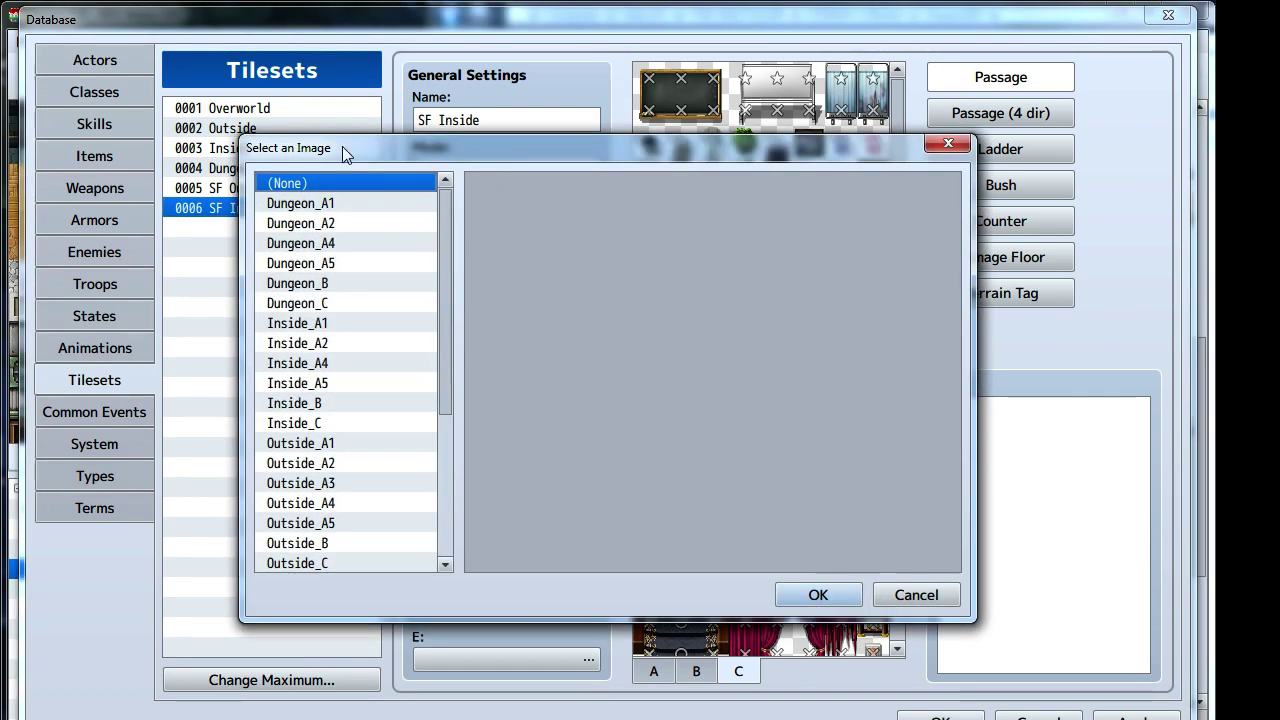
drag(441, 323, 448, 369)
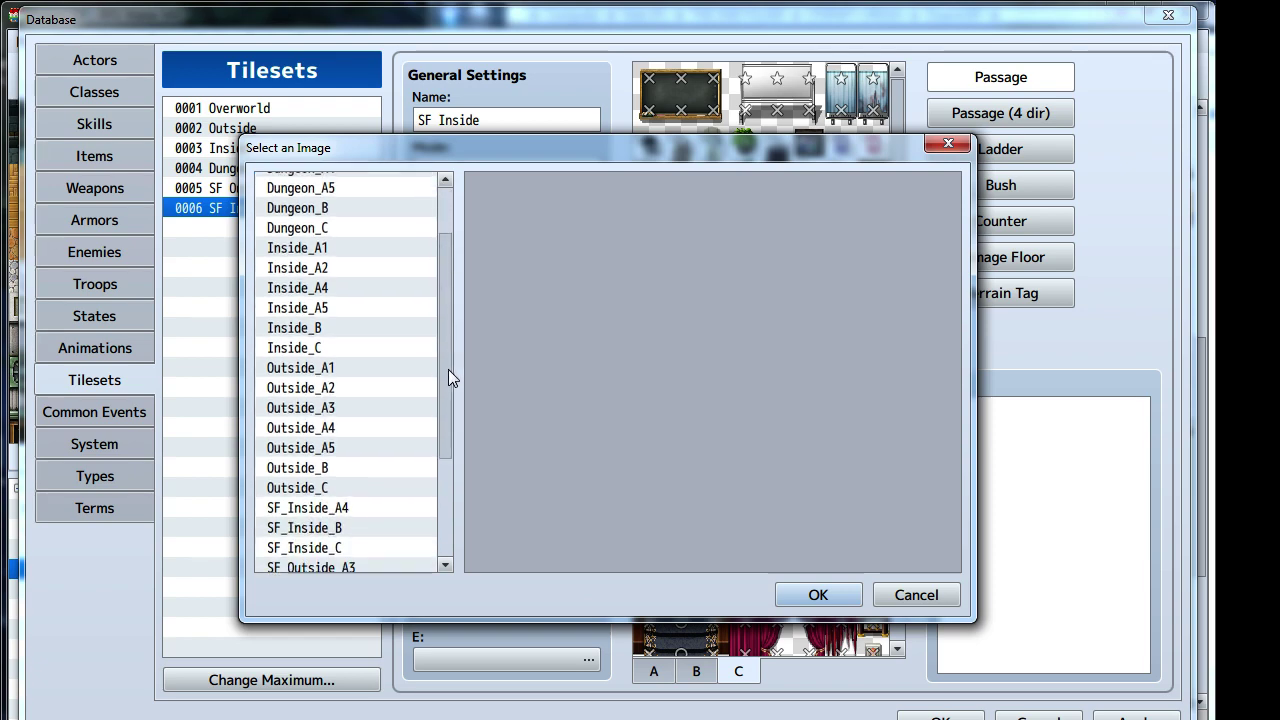
click(350, 482)
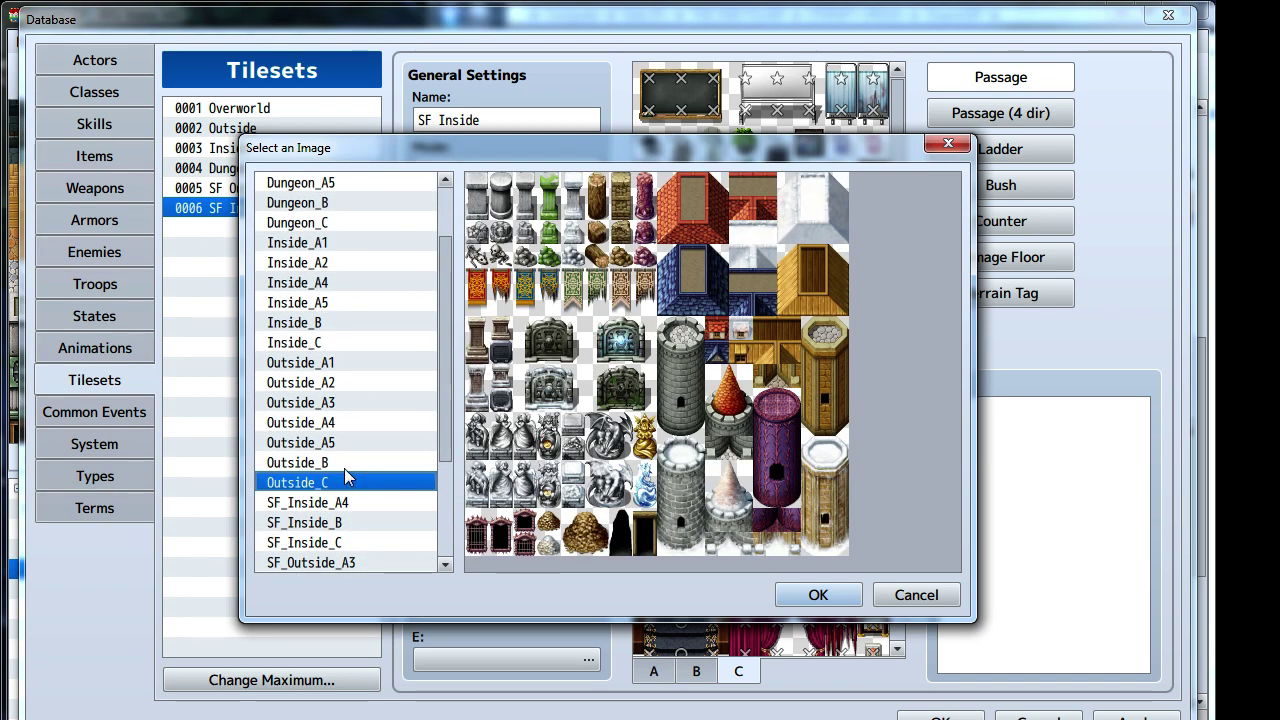
click(343, 461)
scroll(397, 432, down, 1)
scroll(397, 432, down, 2)
click(360, 441)
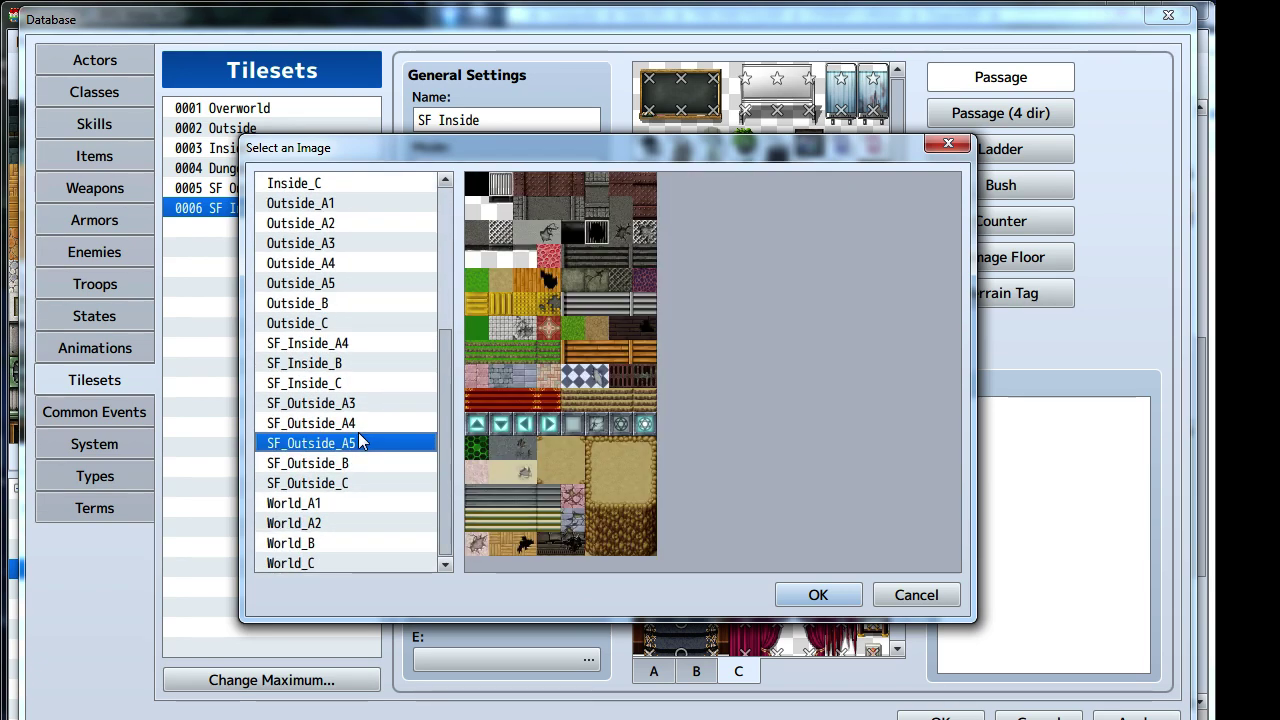
click(364, 470)
click(366, 484)
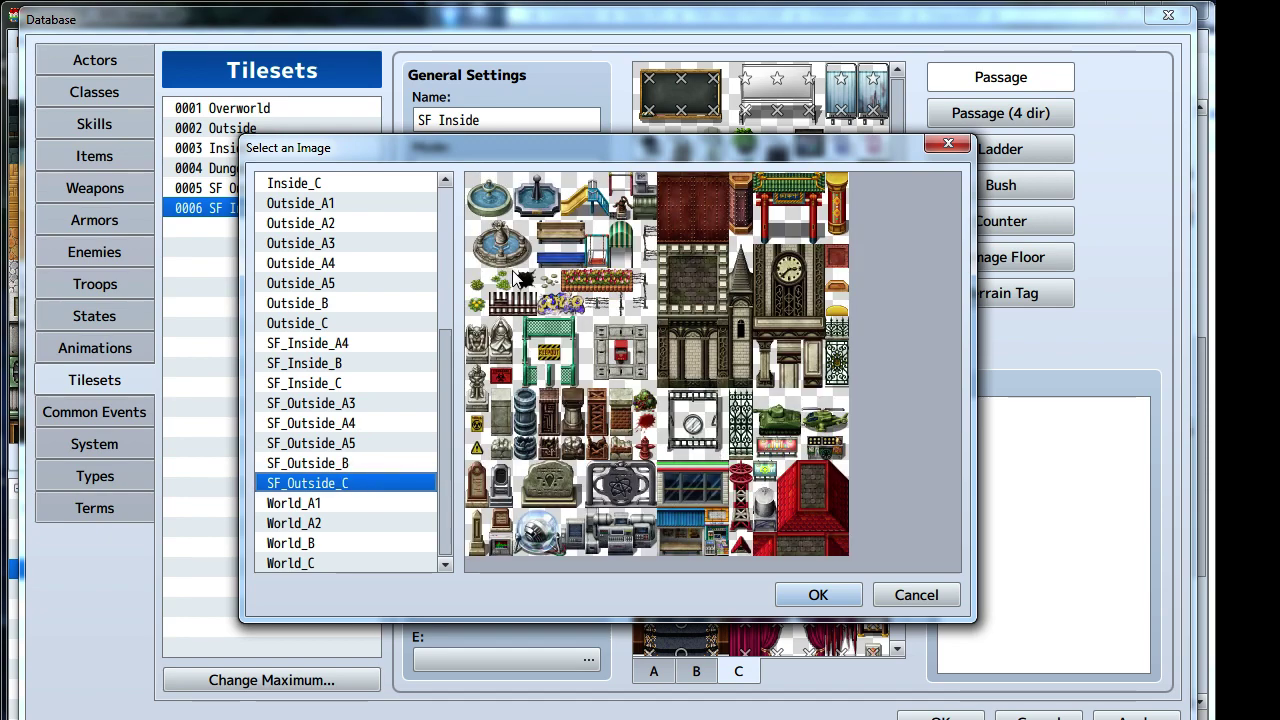
click(818, 595)
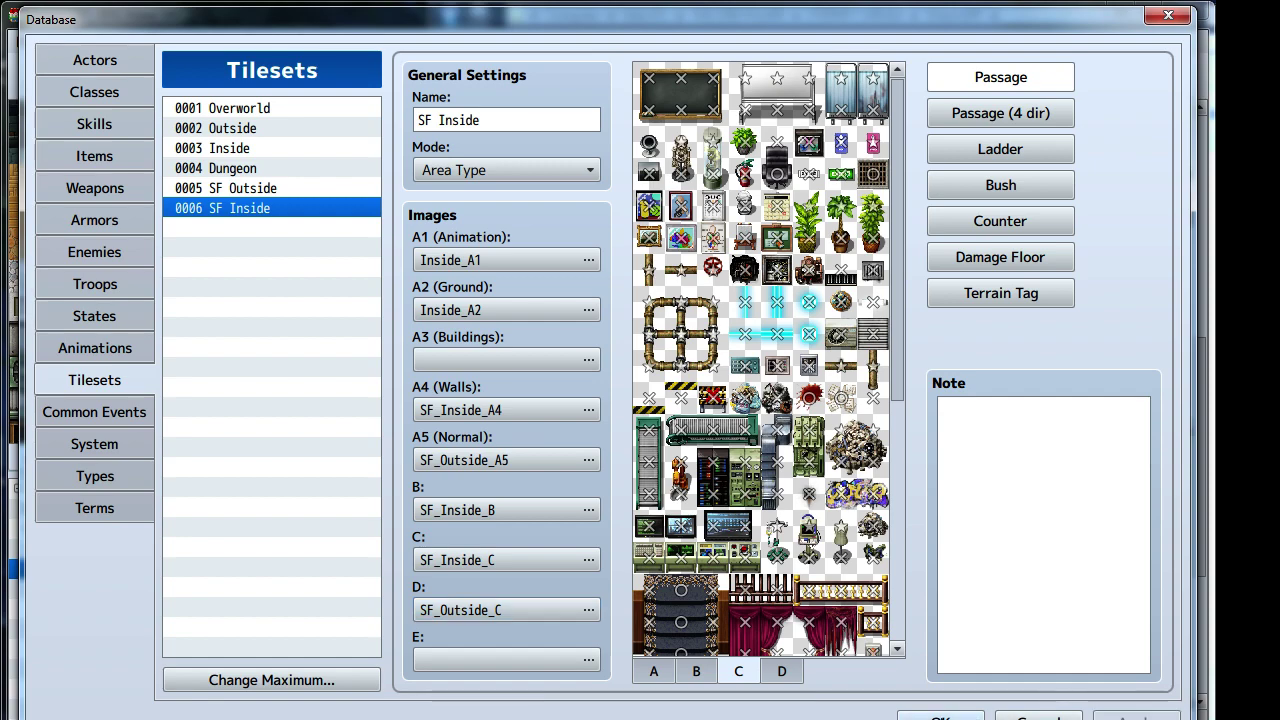
click(940, 716)
- Place a small round fountain on each side of the lower wooden table, one tile away from it
click(157, 458)
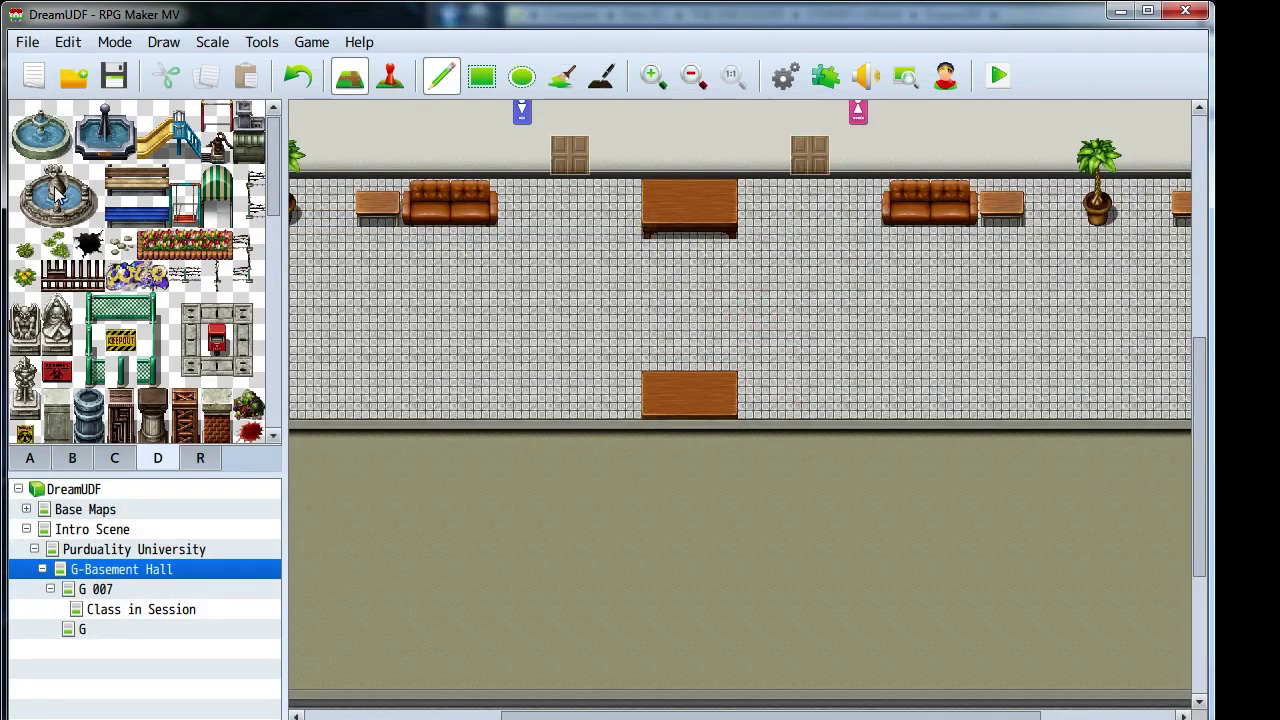
drag(25, 120, 52, 146)
click(520, 345)
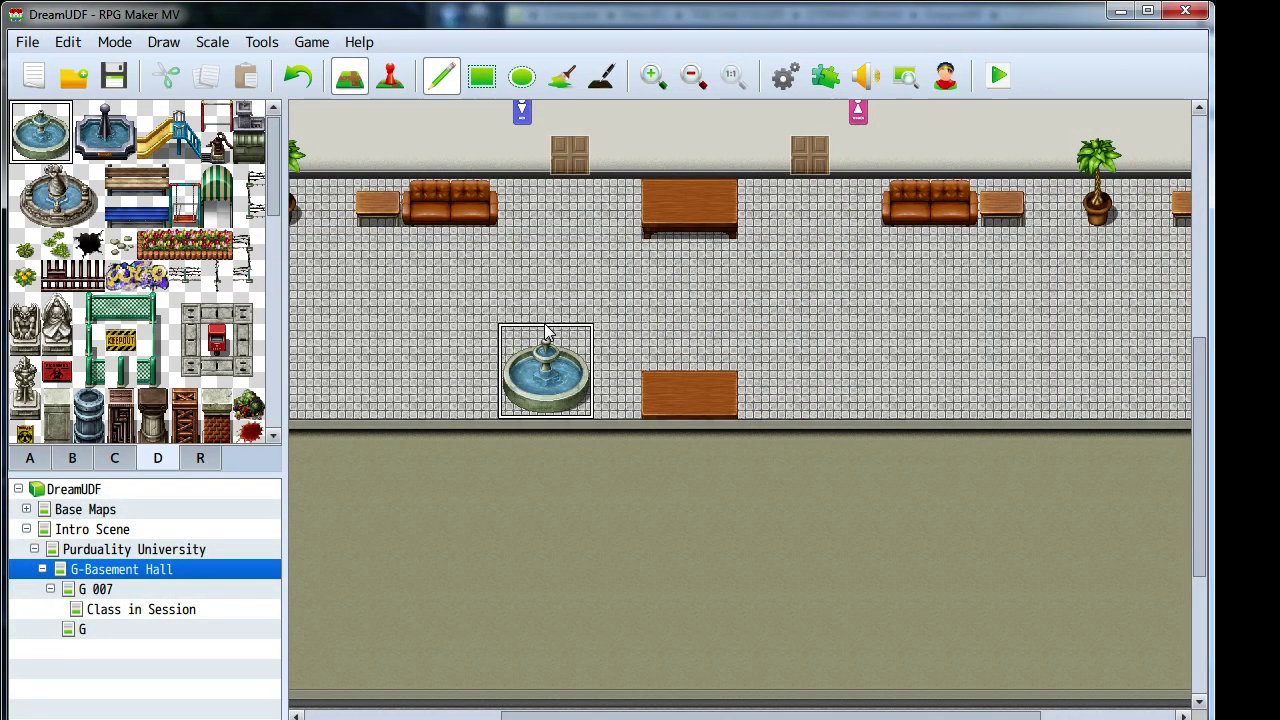
click(615, 345)
key(ctrl+z)
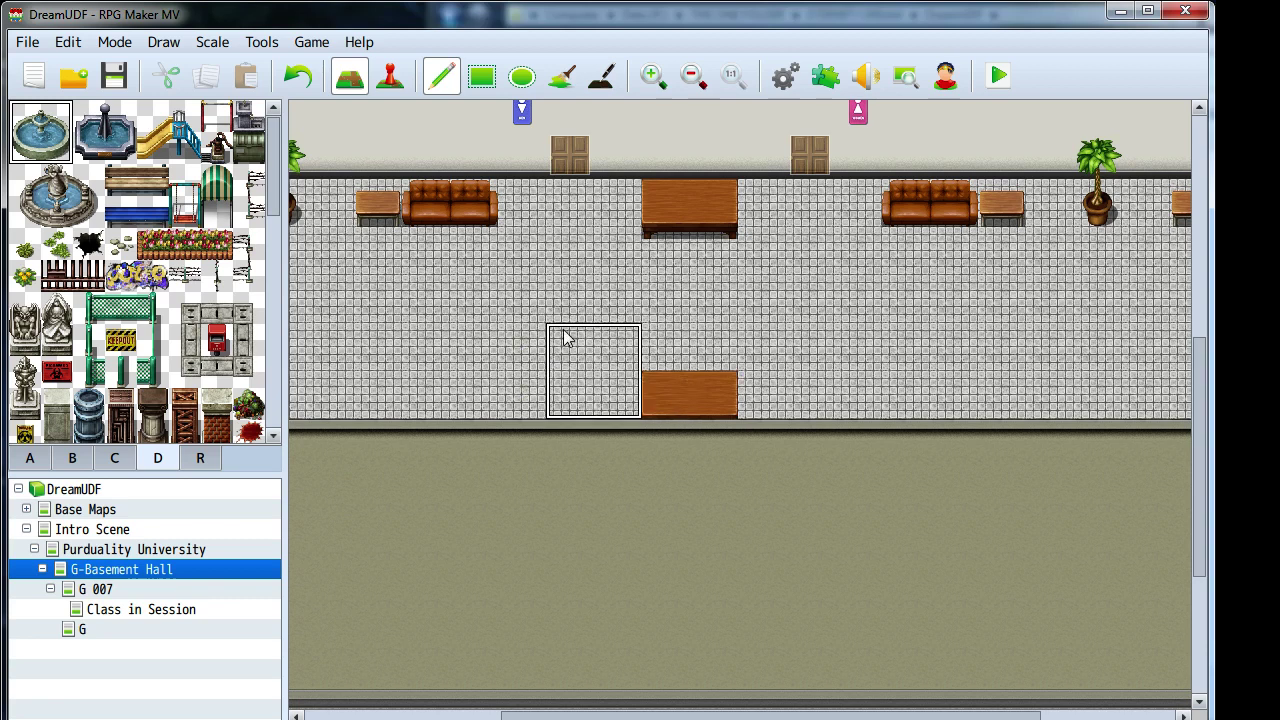
click(548, 347)
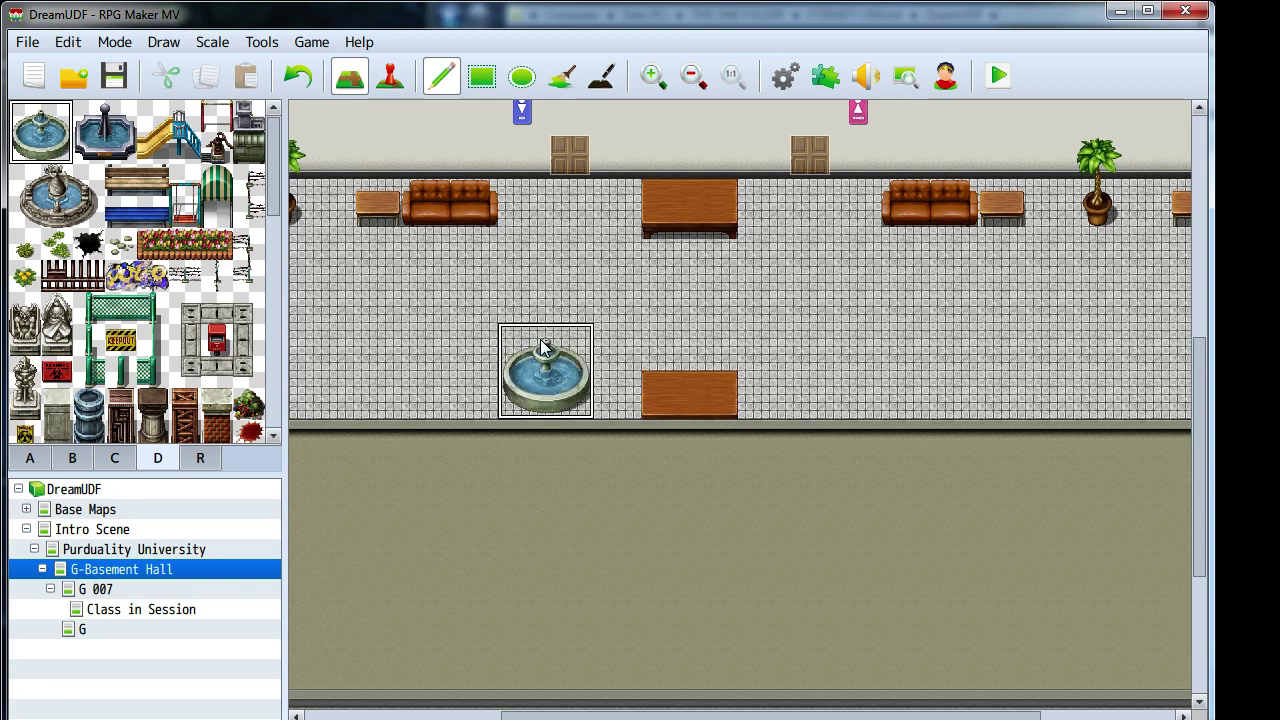
click(830, 350)
right_click(678, 285)
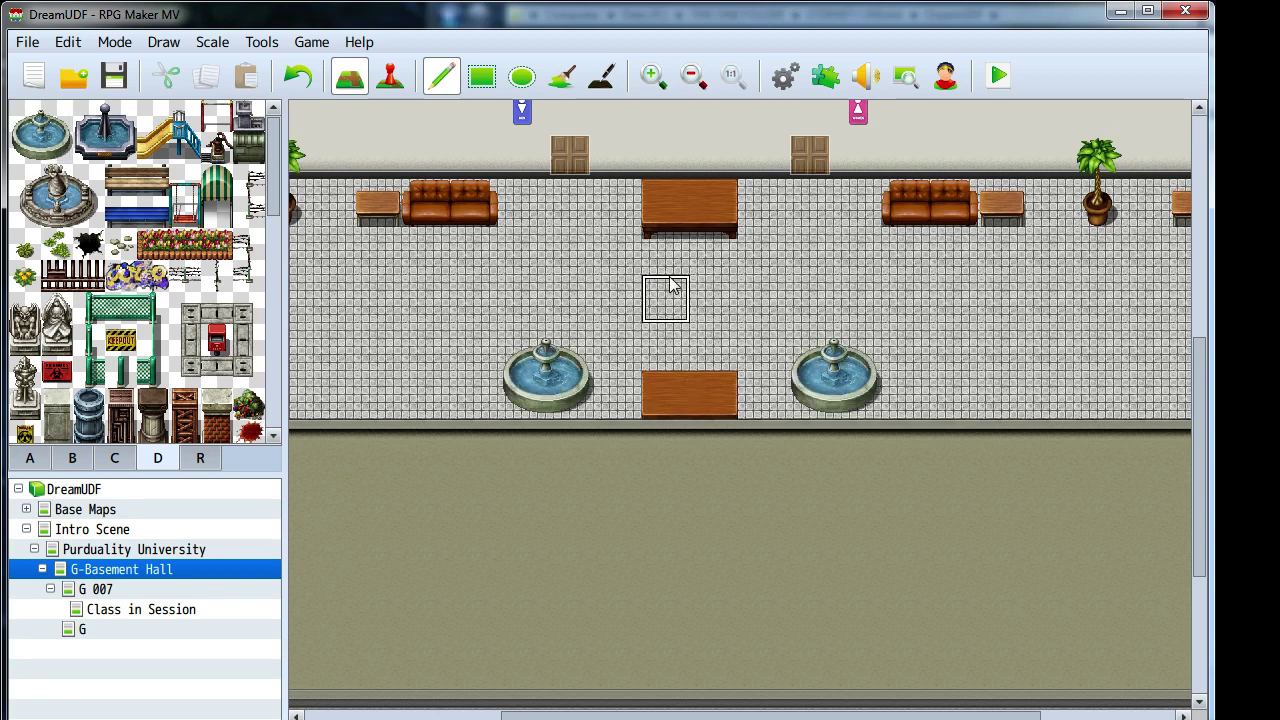
- Playtest the game, walk the character into the basement hall and check whether the fountains block movement, then end the test
click(998, 77)
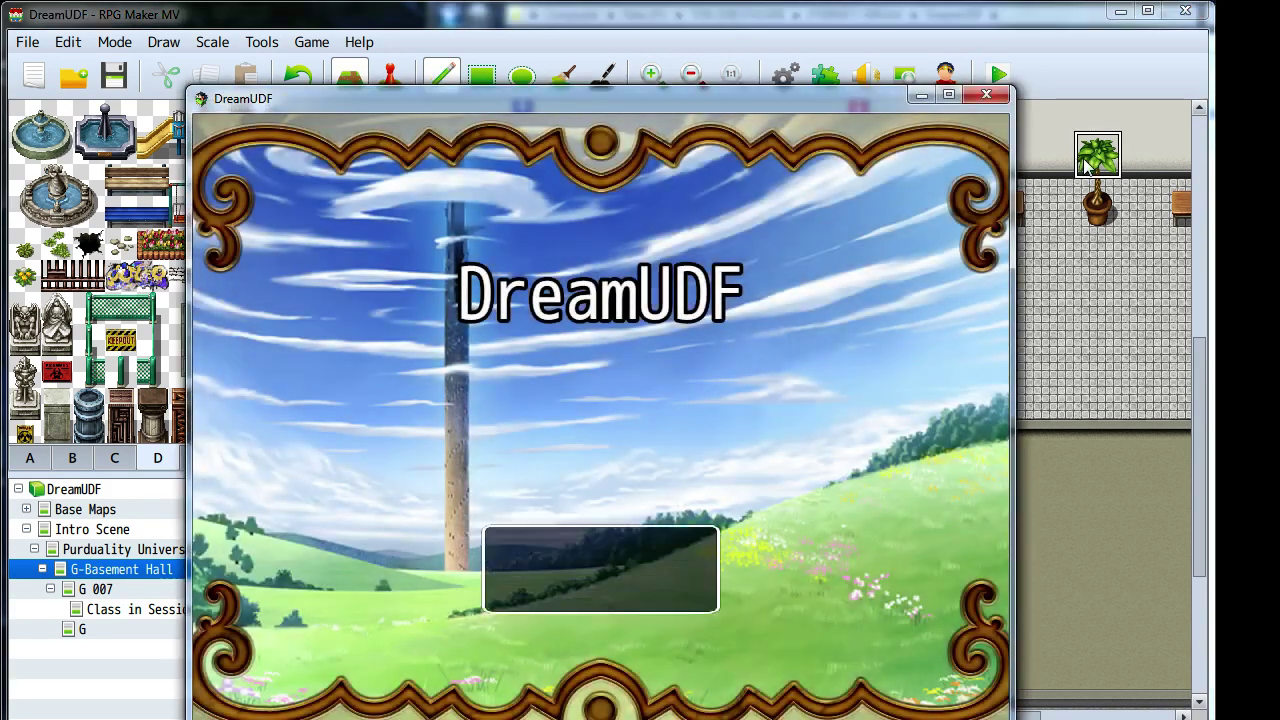
key(Return)
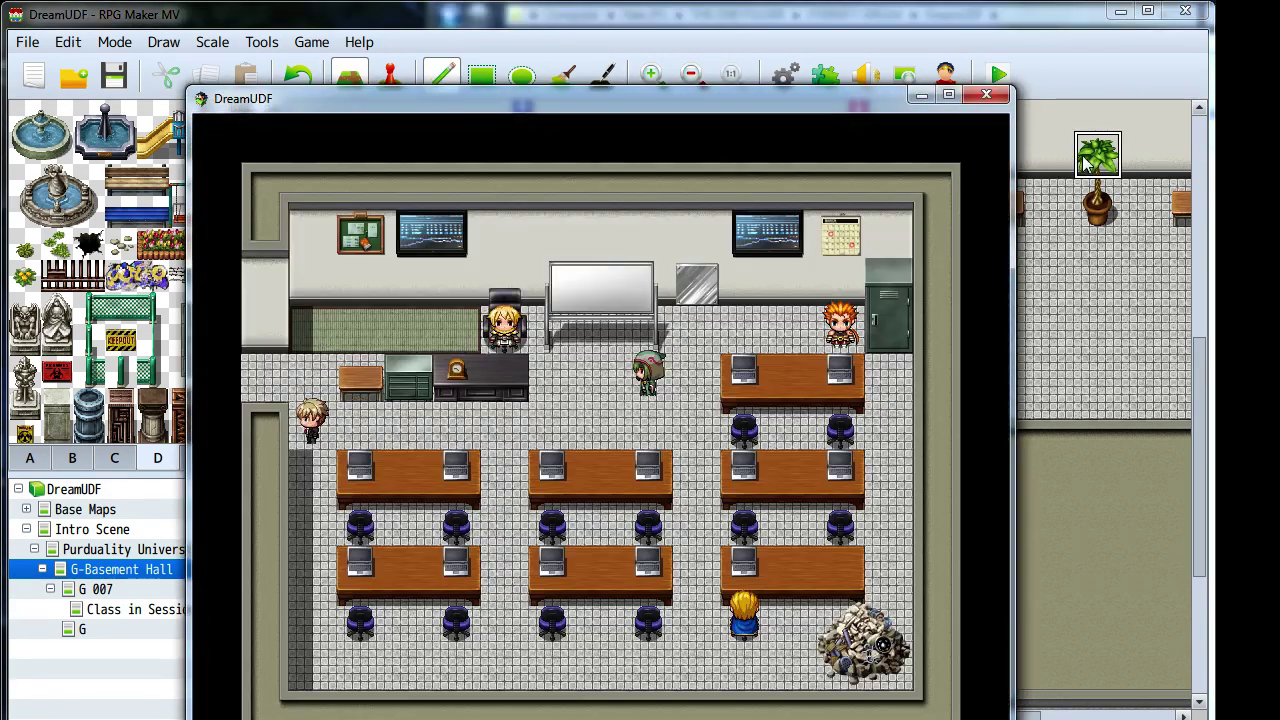
key(Left)
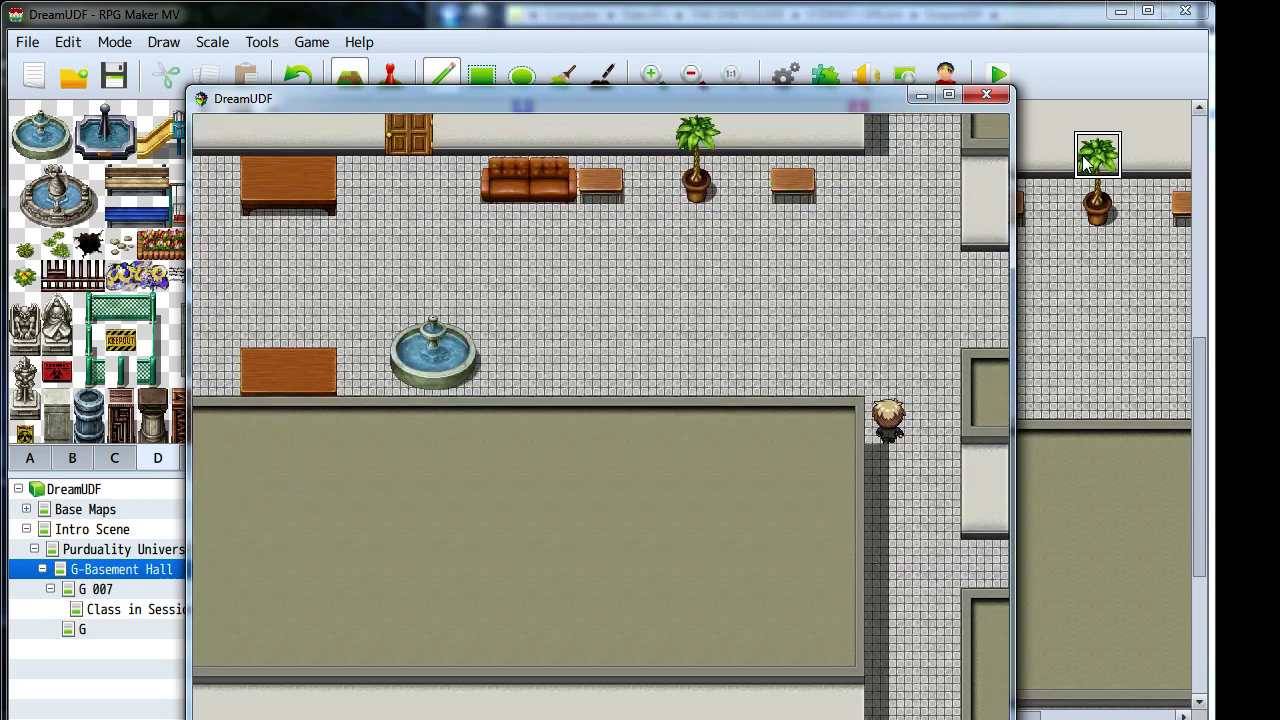
key(Up)
key(Left)
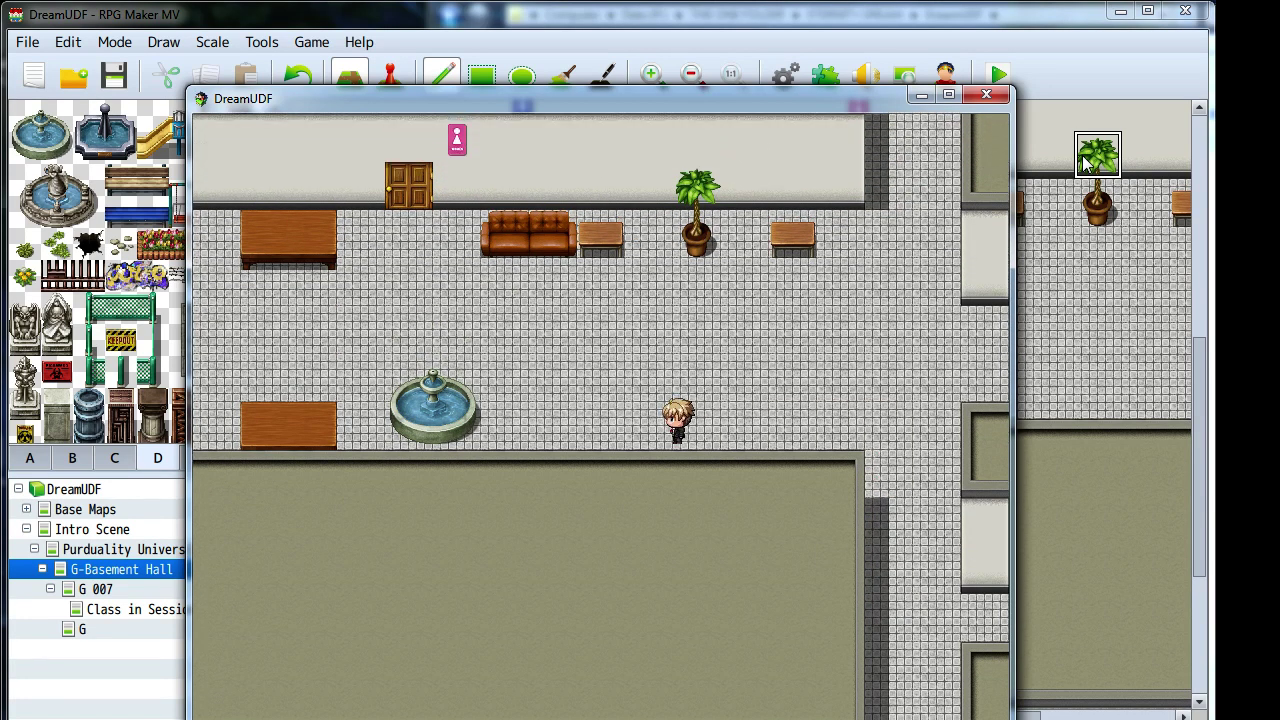
key(Right)
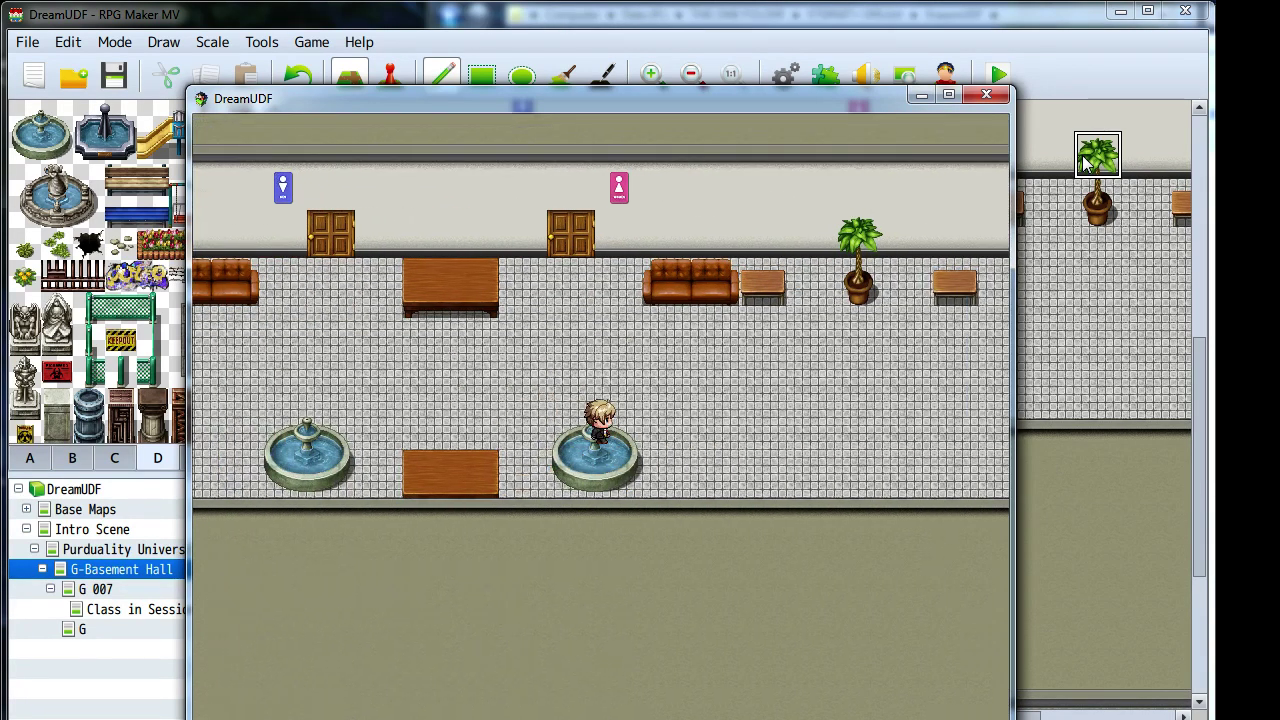
key(Up)
key(Left)
key(Up)
key(Down)
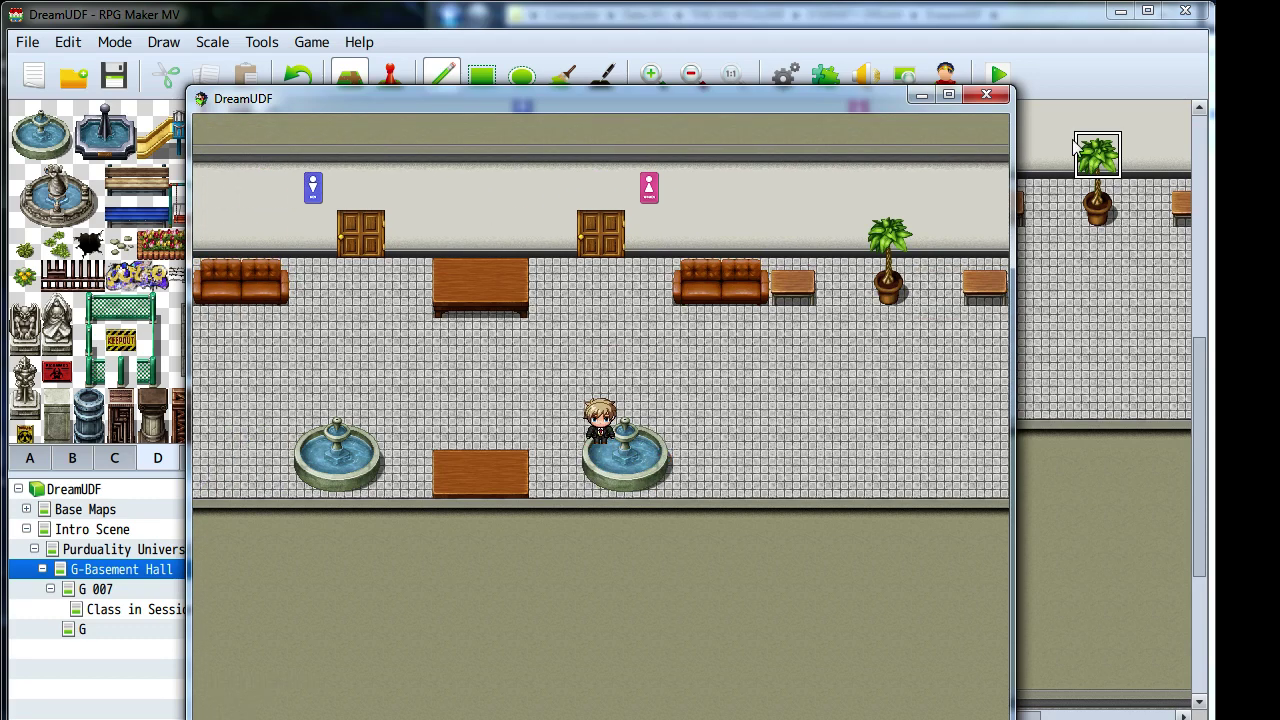
click(986, 100)
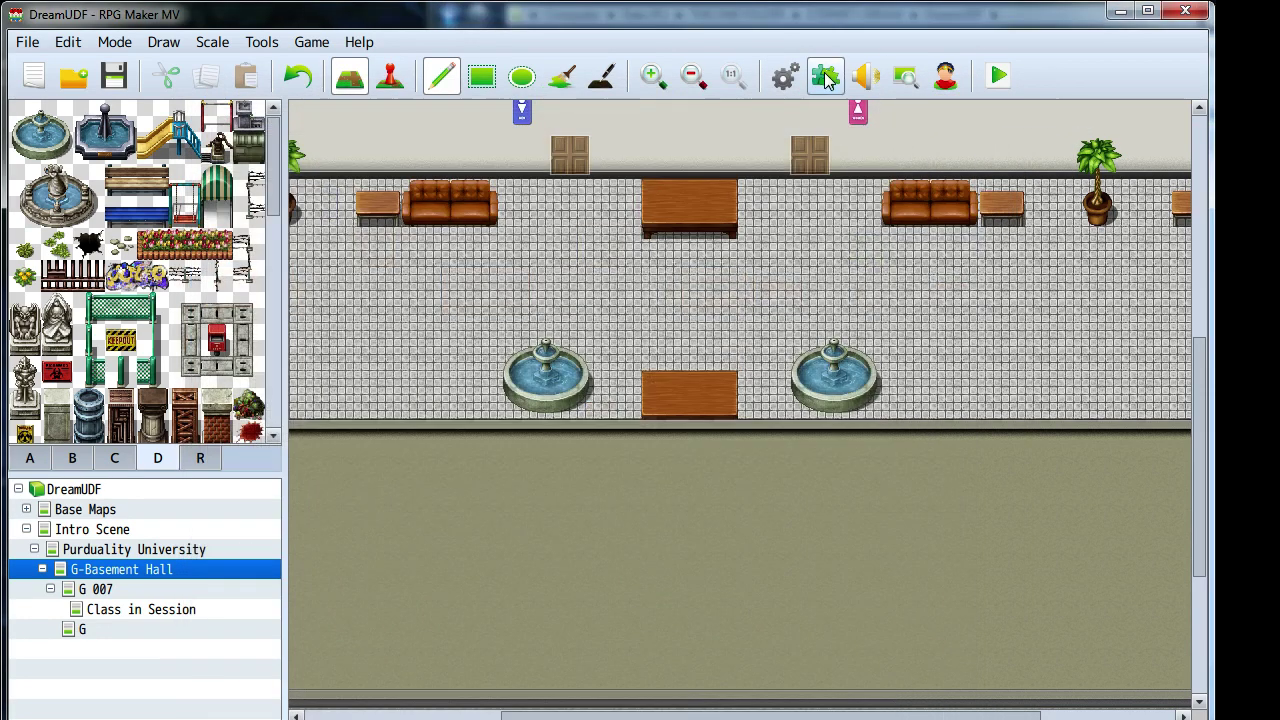
- Make the two small fountains in sheet D of the SF Inside tileset impassable
click(785, 75)
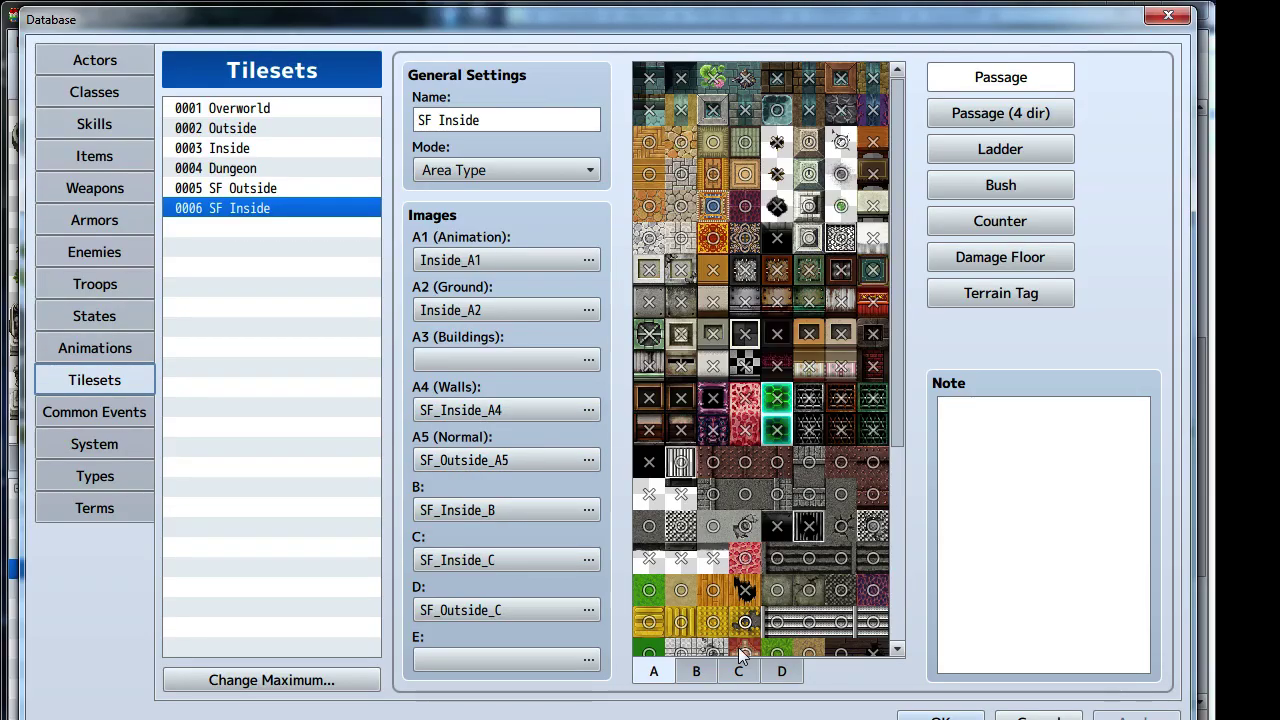
click(781, 671)
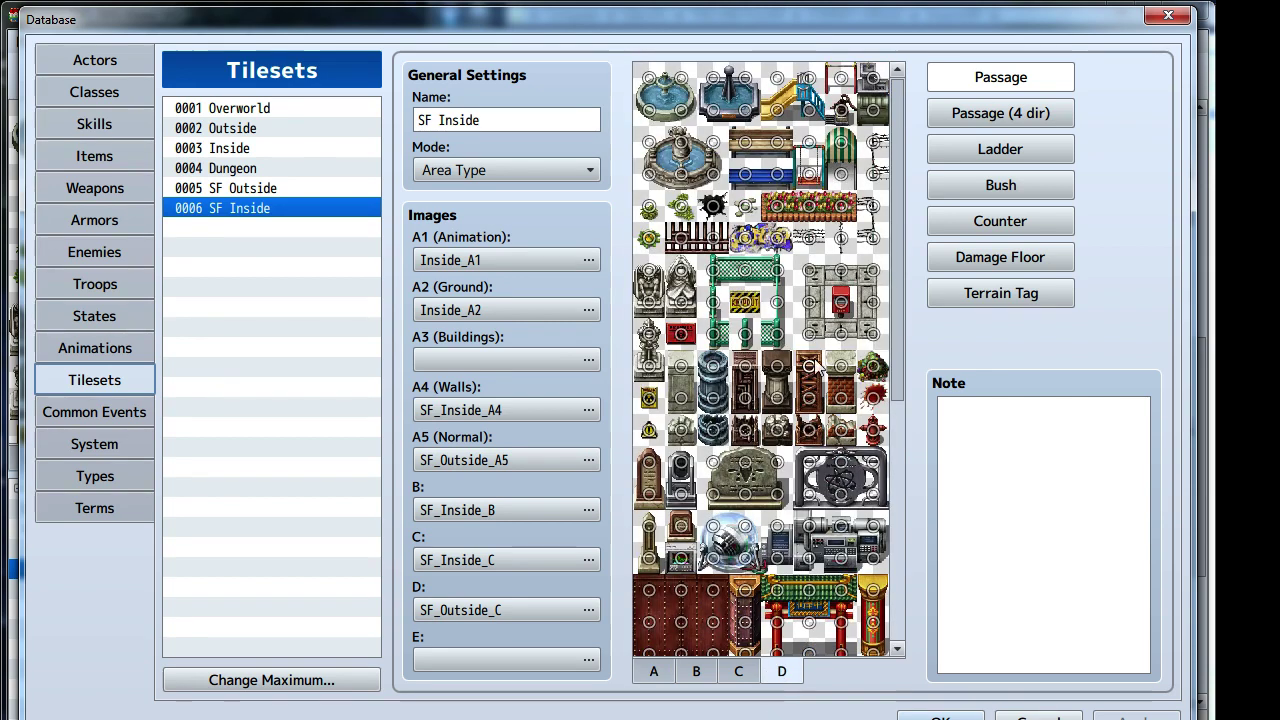
click(652, 82)
click(656, 84)
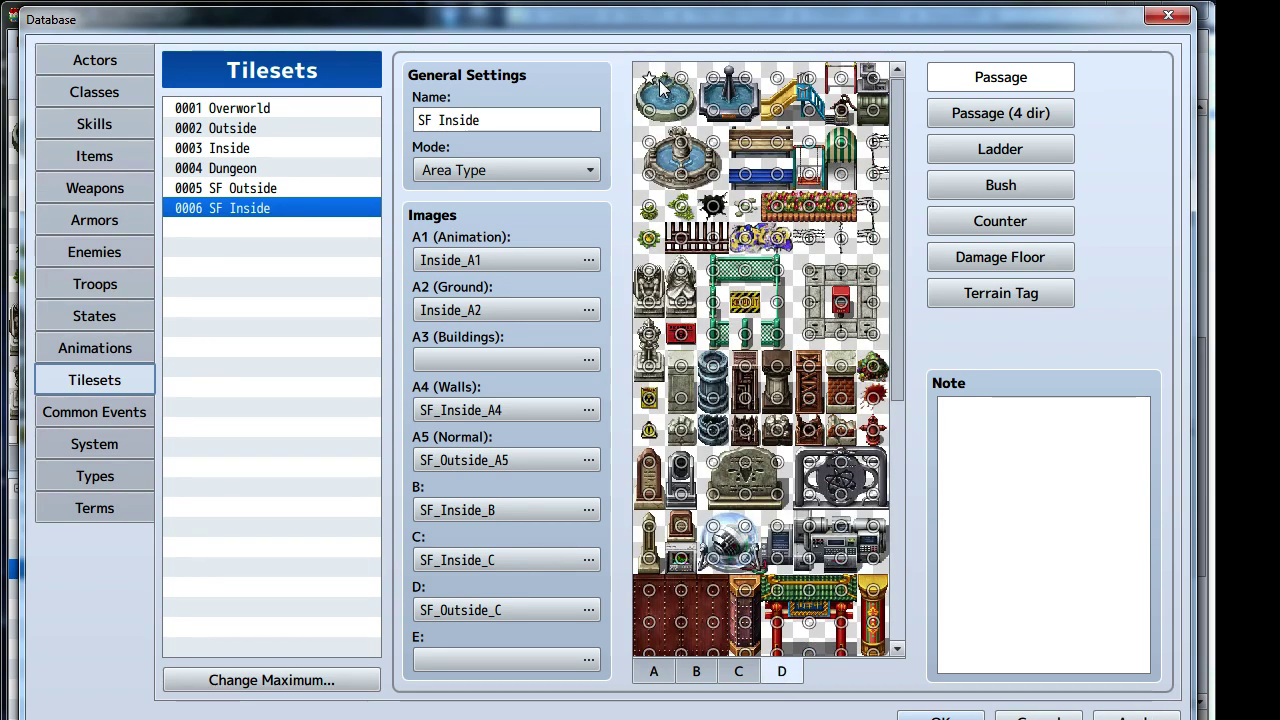
click(746, 82)
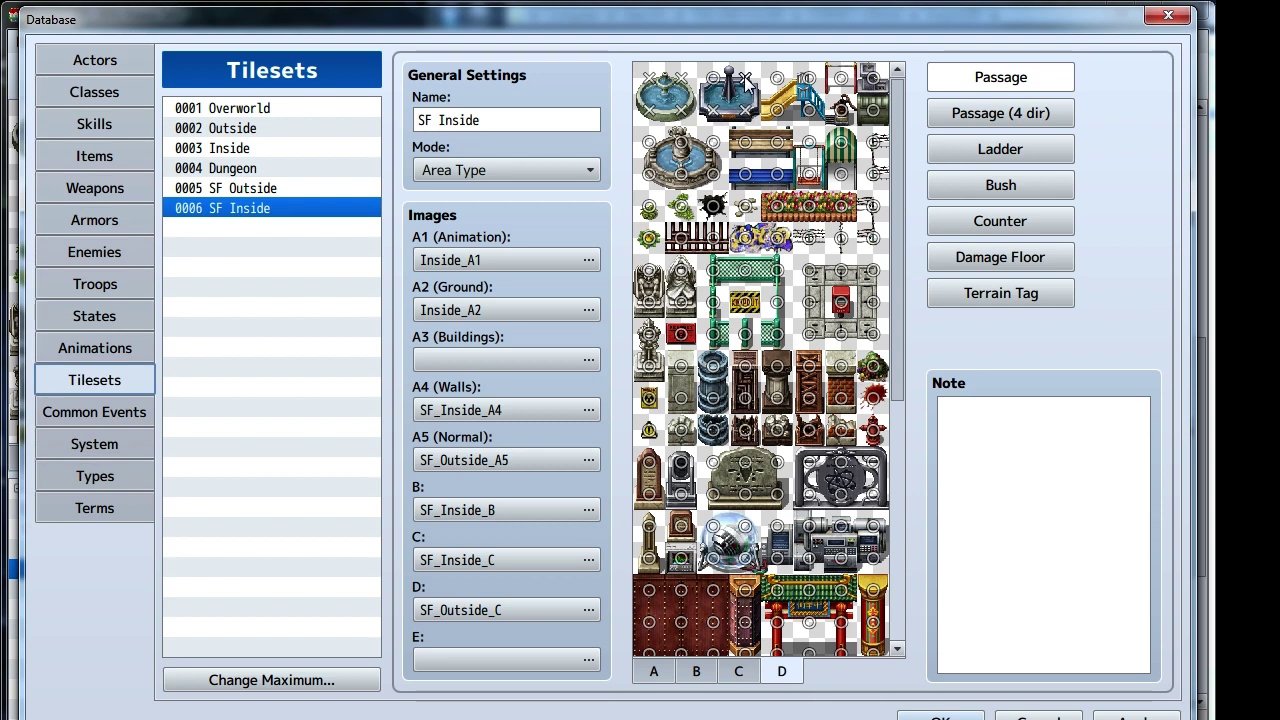
click(714, 80)
- Set the slide's upper tiles to star passage and make the objects beside the slide impassable
click(776, 84)
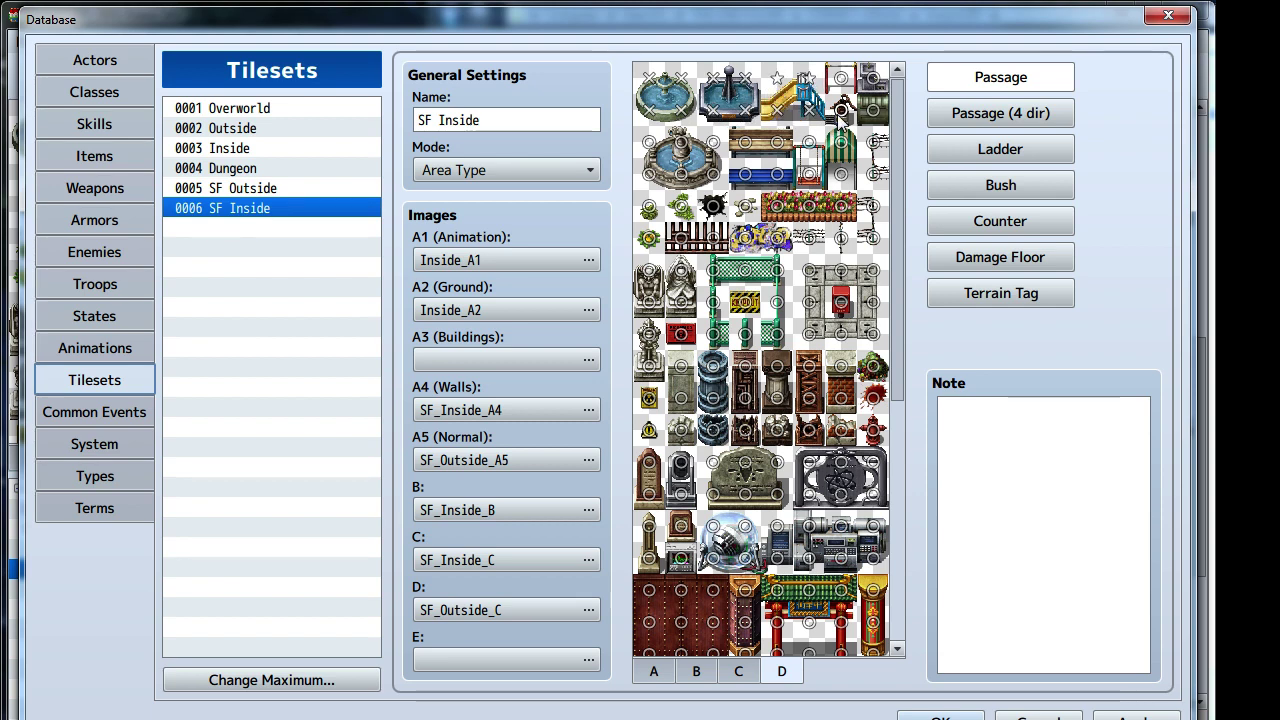
click(850, 88)
click(869, 110)
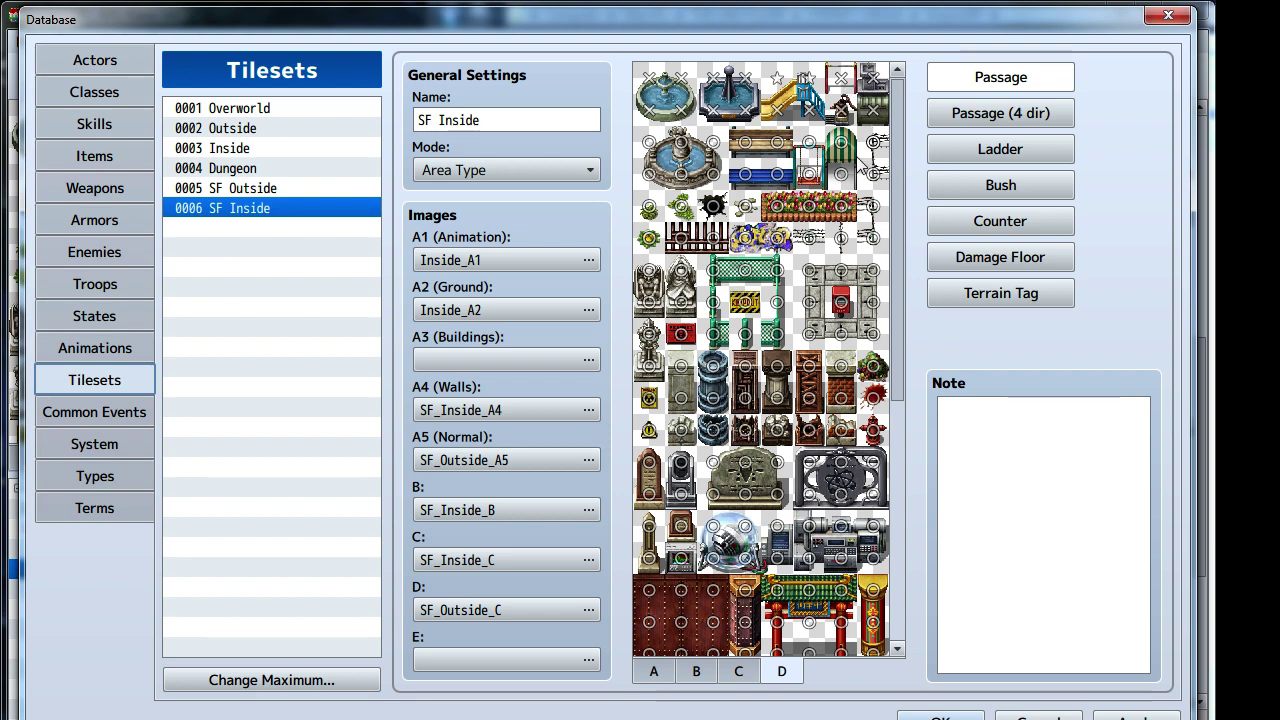
- Set the passage of the bench tiles and the large tiered fountain so that they block the player
click(757, 186)
click(775, 180)
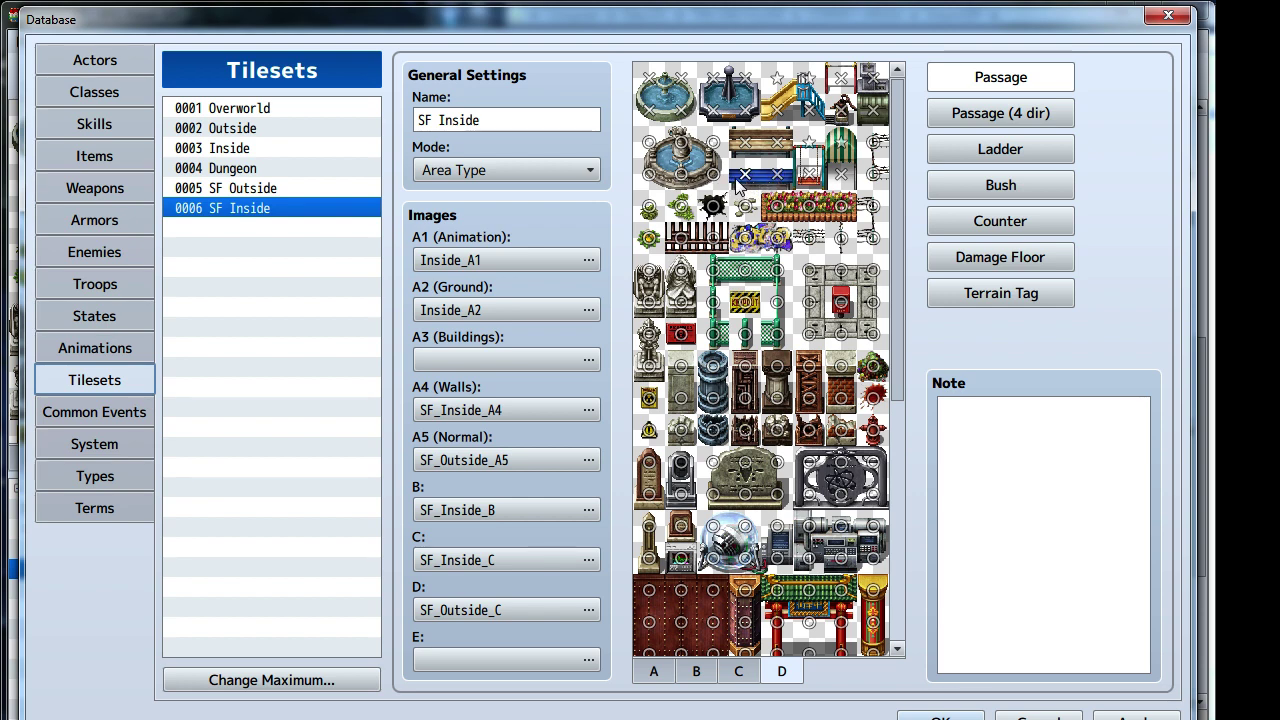
click(686, 150)
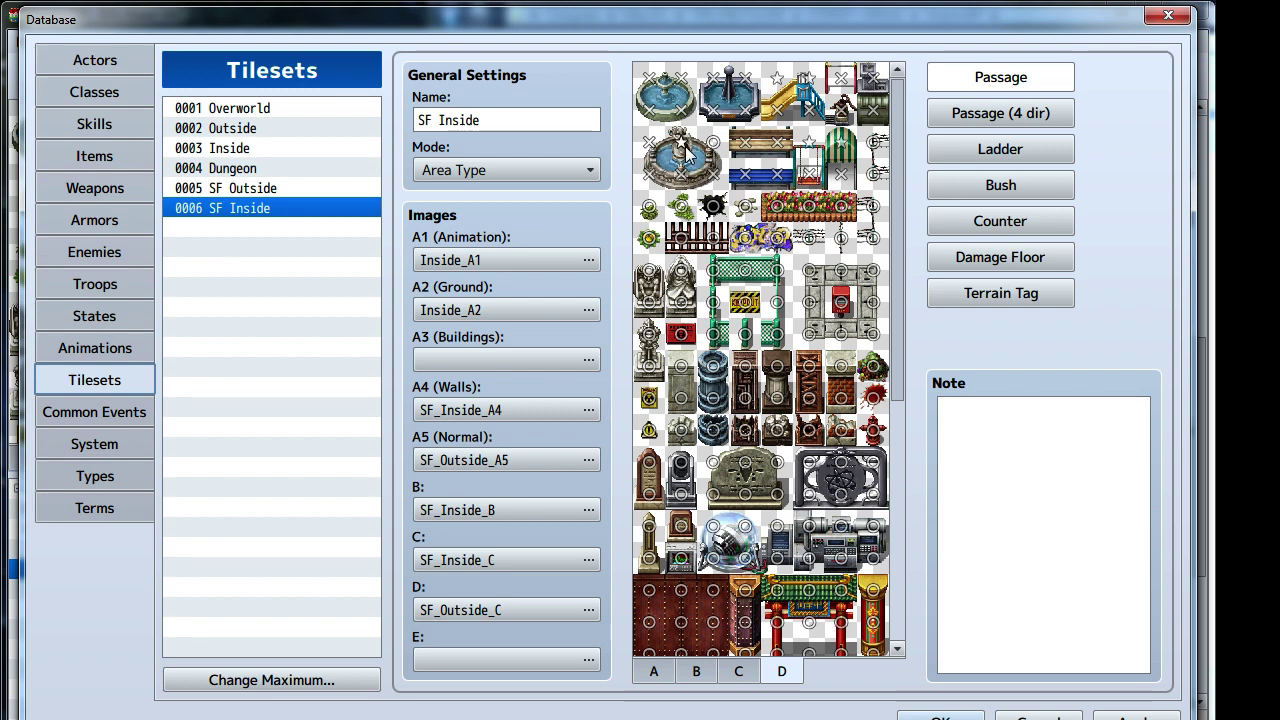
click(713, 145)
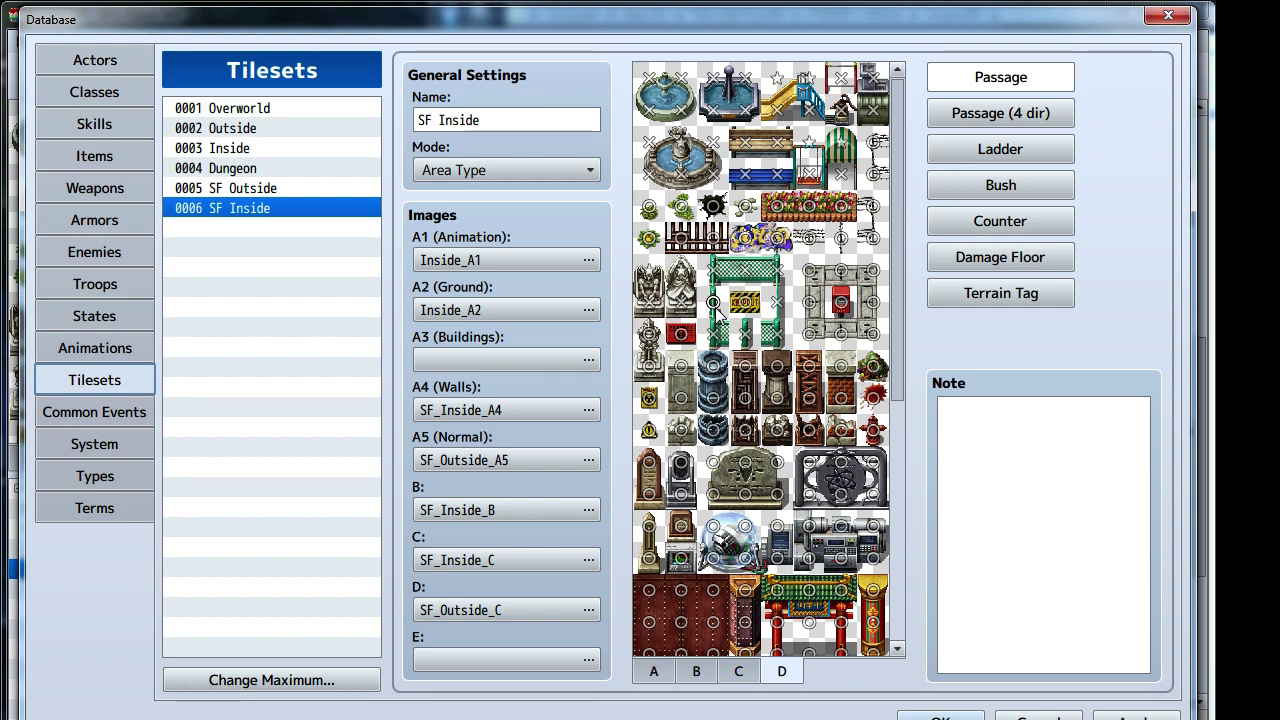
- Make the side tile of the green fence and the outer tiles of the grey stone frame impassable
click(718, 305)
click(810, 302)
click(810, 270)
click(872, 302)
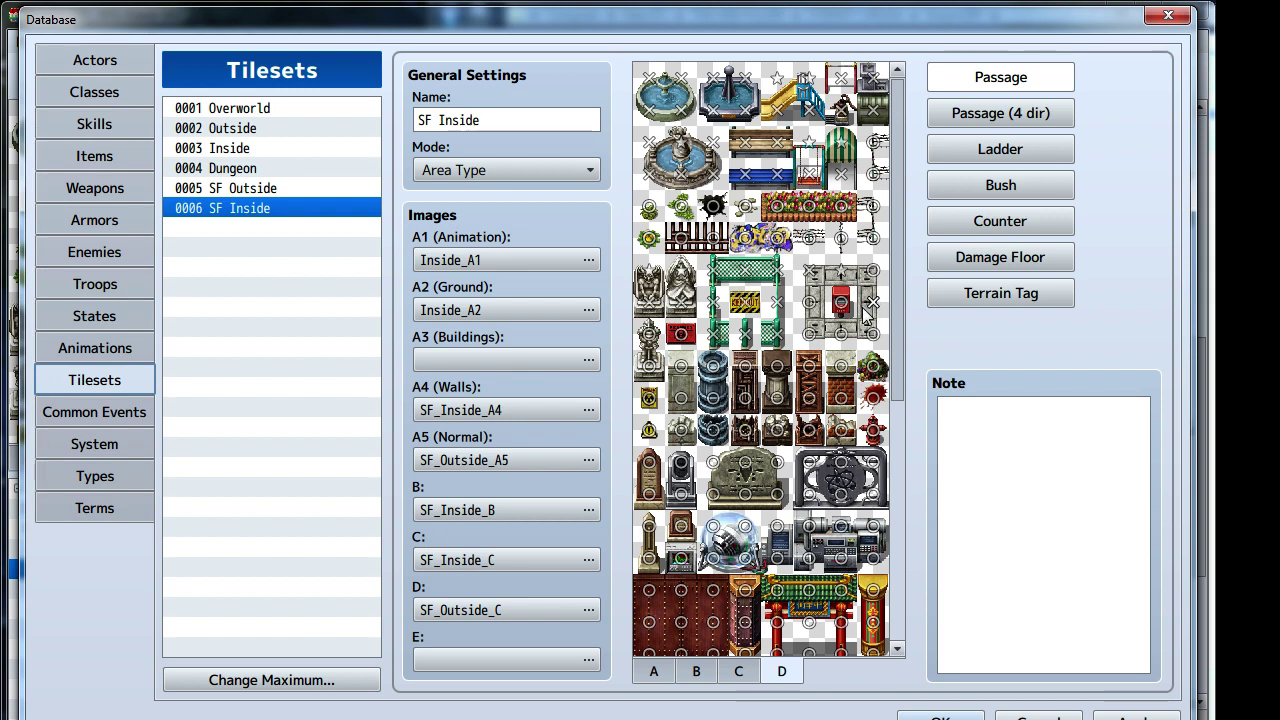
click(840, 270)
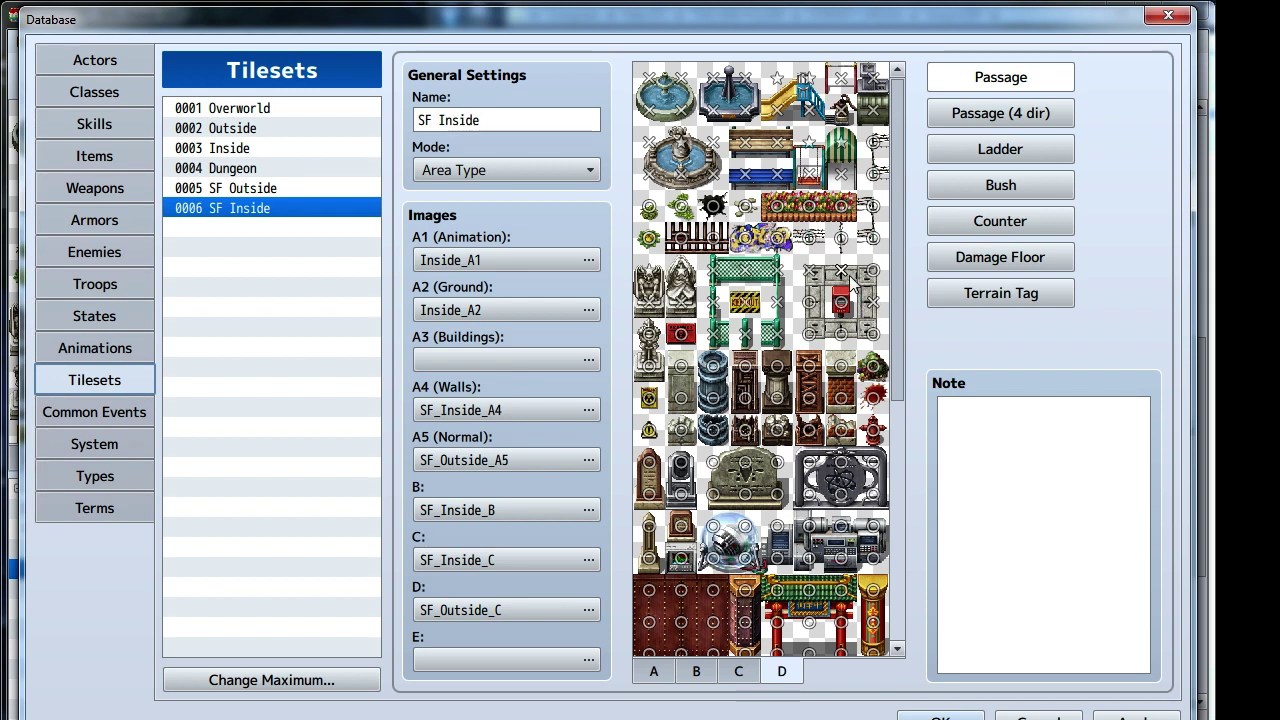
click(840, 333)
click(810, 333)
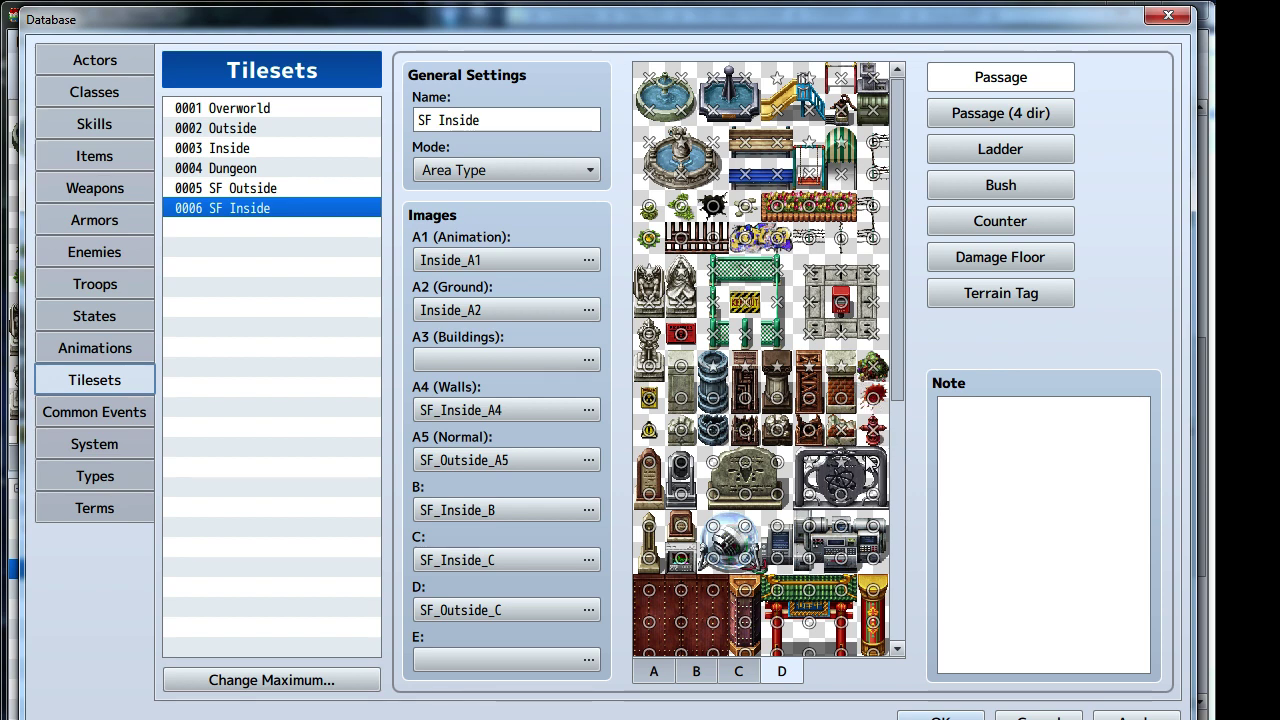
- Set the upper tiles of the pillars, gravestones, monuments and machines to star passage and make the bases of the gravestones, monuments and machines impassable
click(776, 462)
click(713, 462)
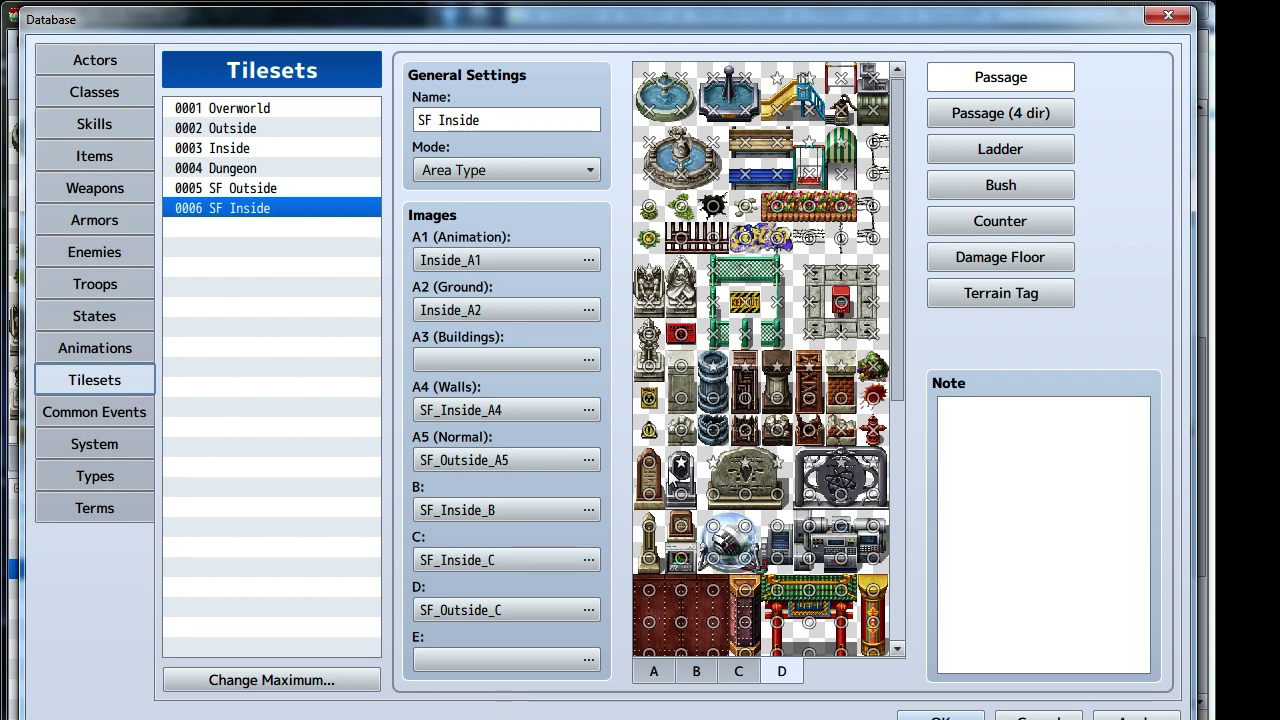
click(677, 372)
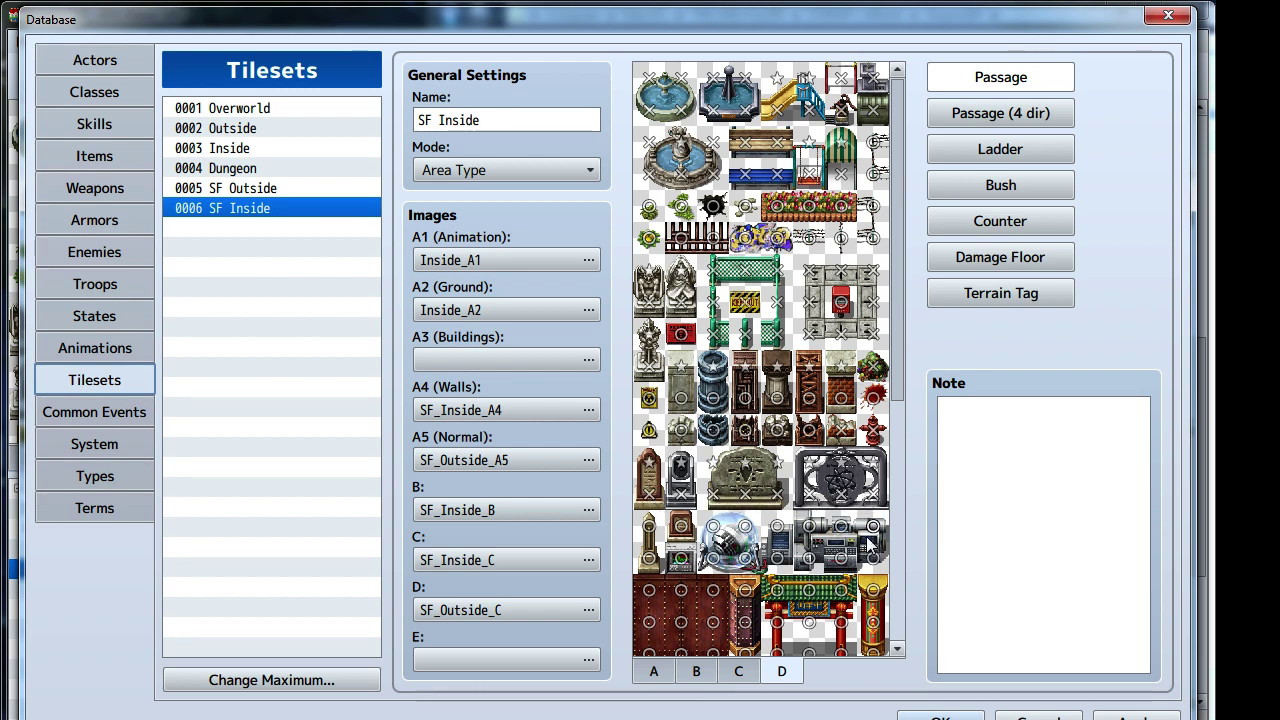
drag(777, 533, 716, 552)
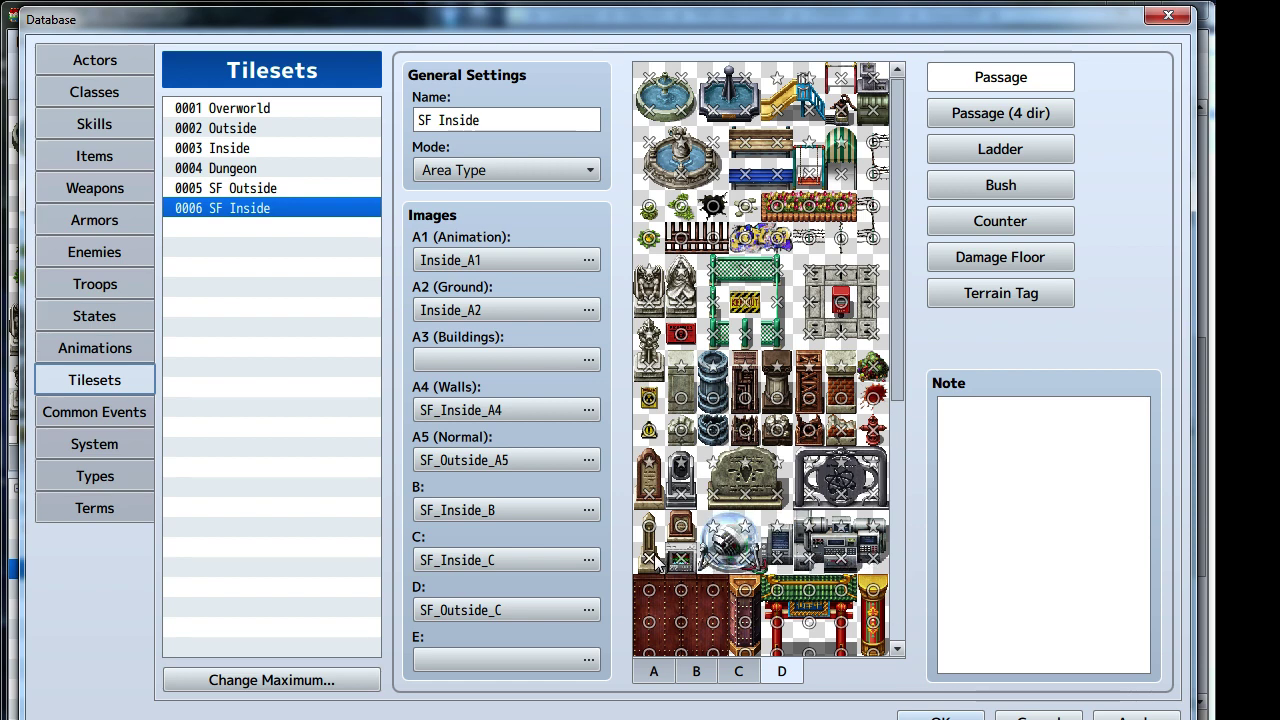
- Make the dark red wall and the gate and pillar bases impassable, with star passage on the gate roof and pillar tops
scroll(728, 548, down, 2)
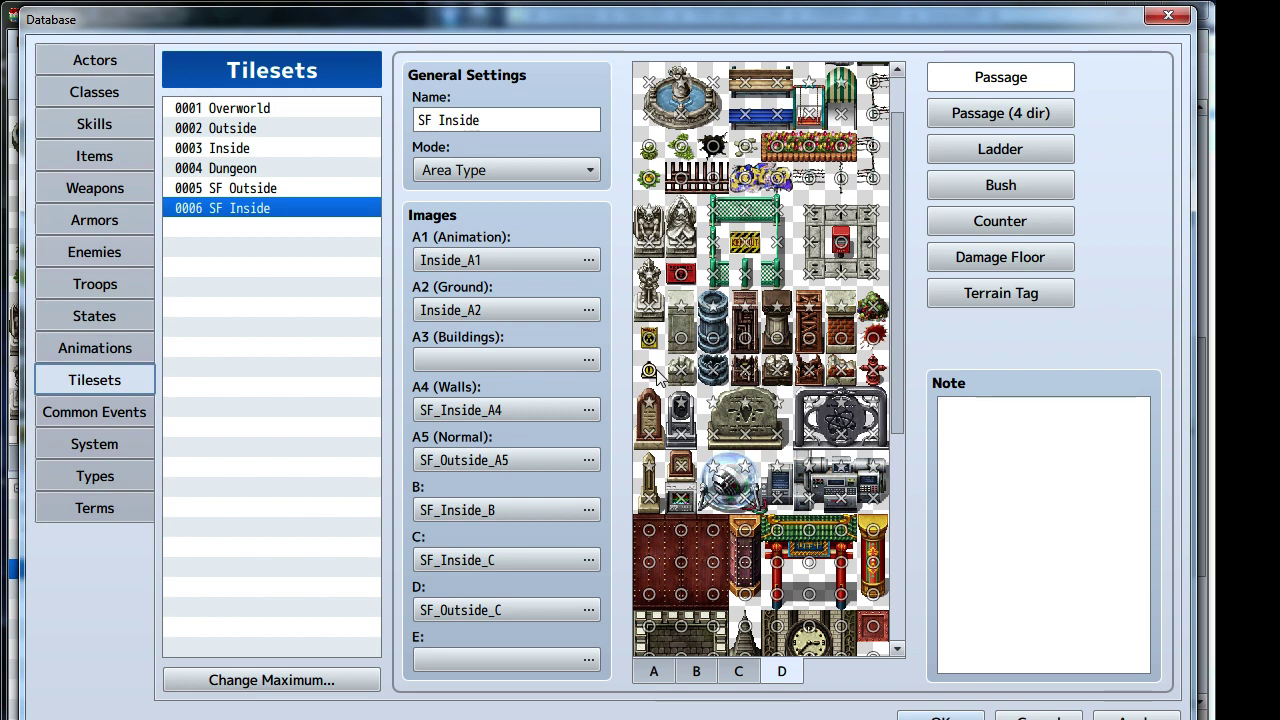
scroll(742, 478, down, 2)
scroll(742, 478, down, 2)
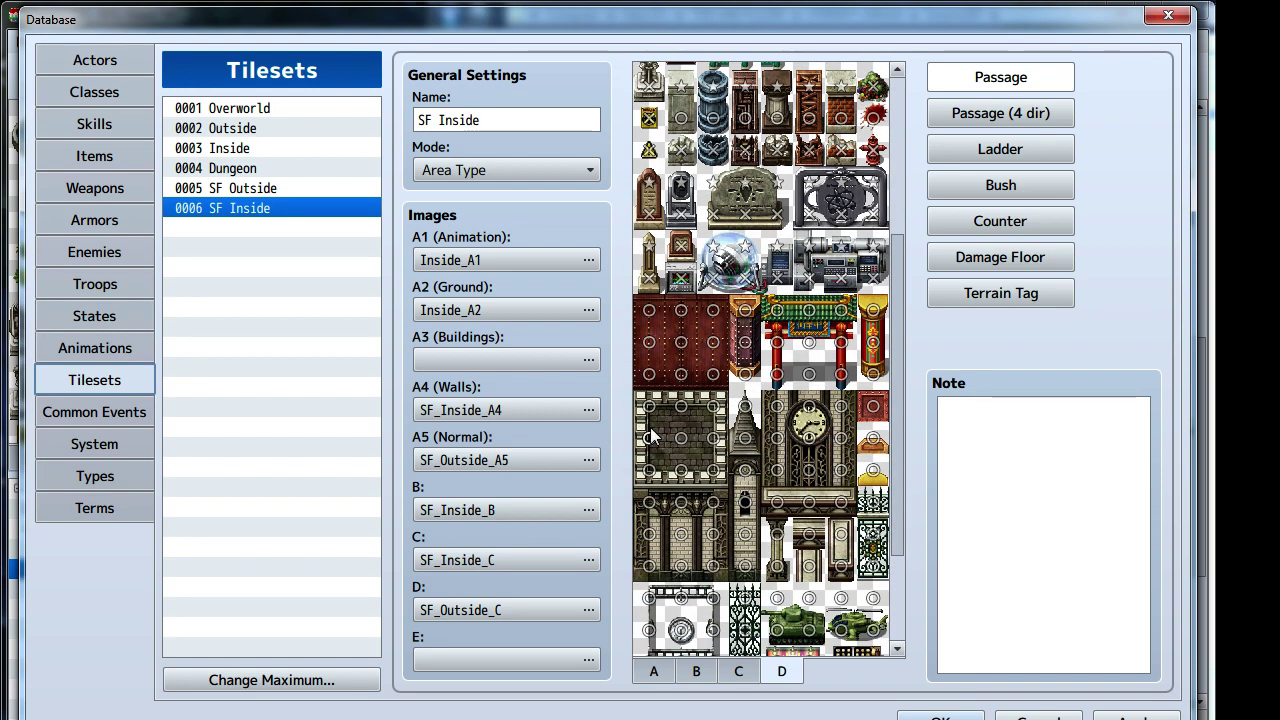
mouse_move(666, 368)
mouse_down()
mouse_move(707, 320)
mouse_move(661, 323)
mouse_move(661, 350)
mouse_move(713, 342)
mouse_move(752, 368)
mouse_move(750, 312)
mouse_up()
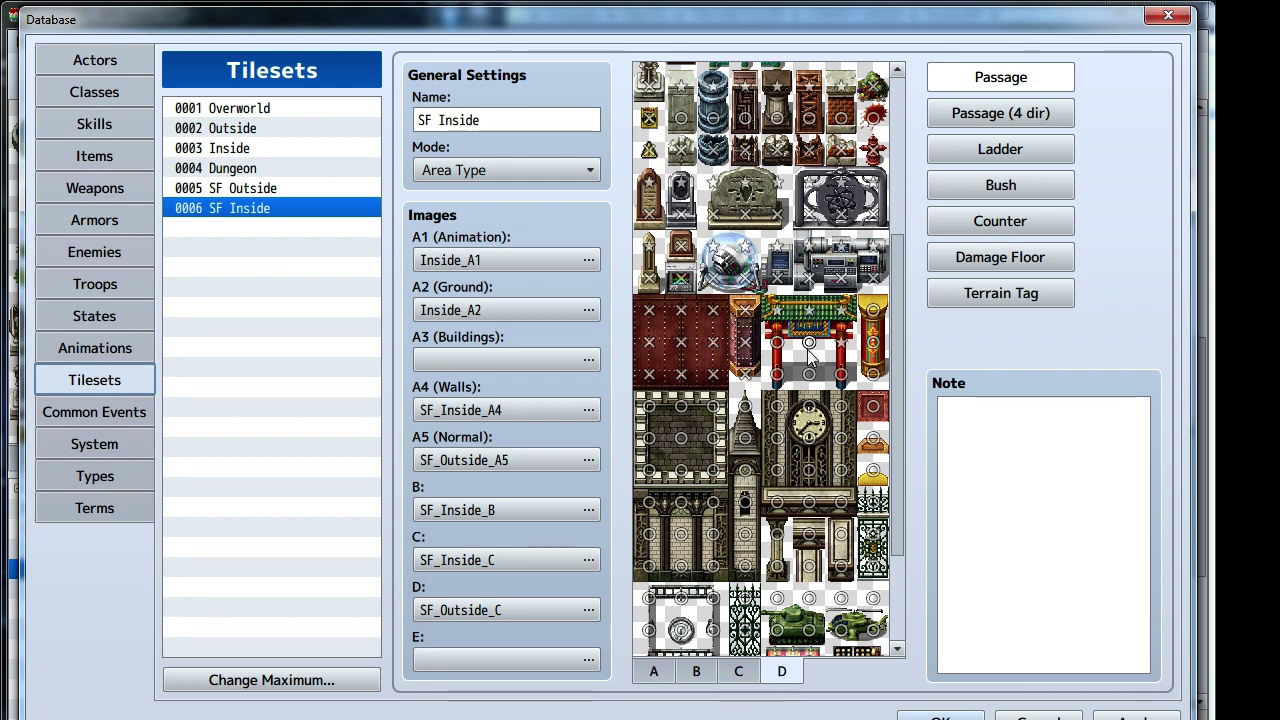
click(768, 356)
click(775, 374)
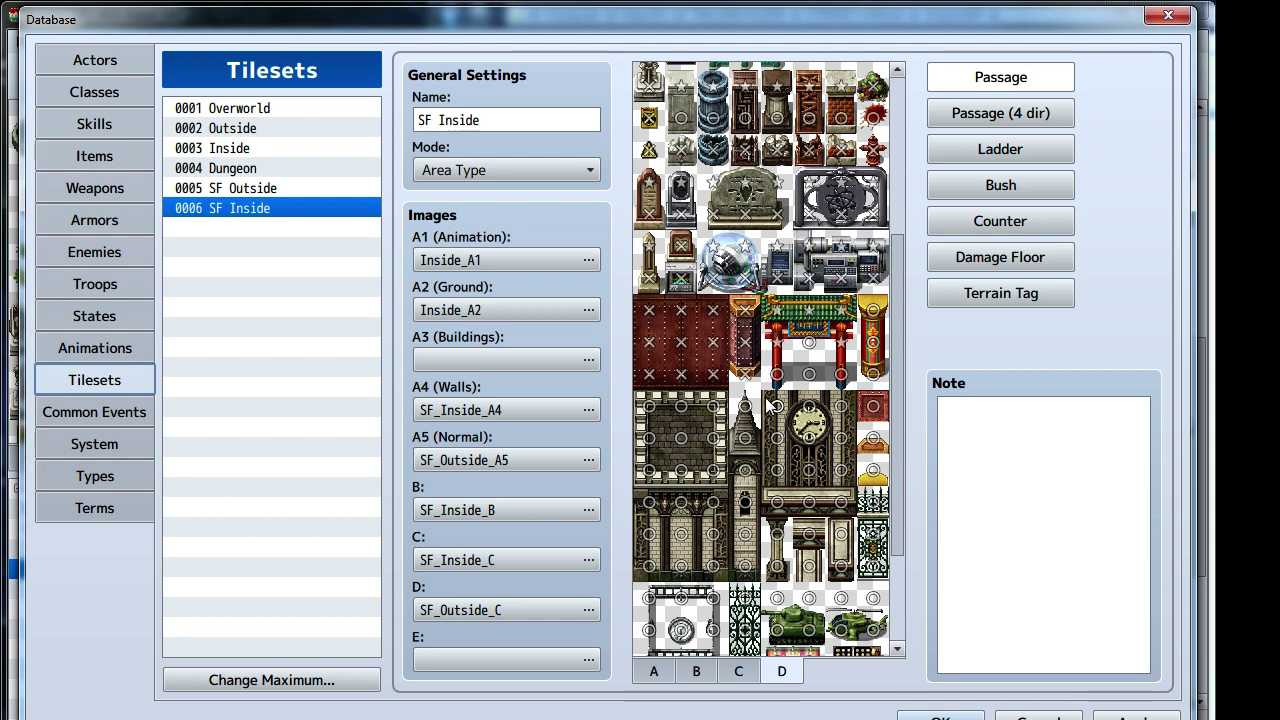
click(830, 386)
click(873, 375)
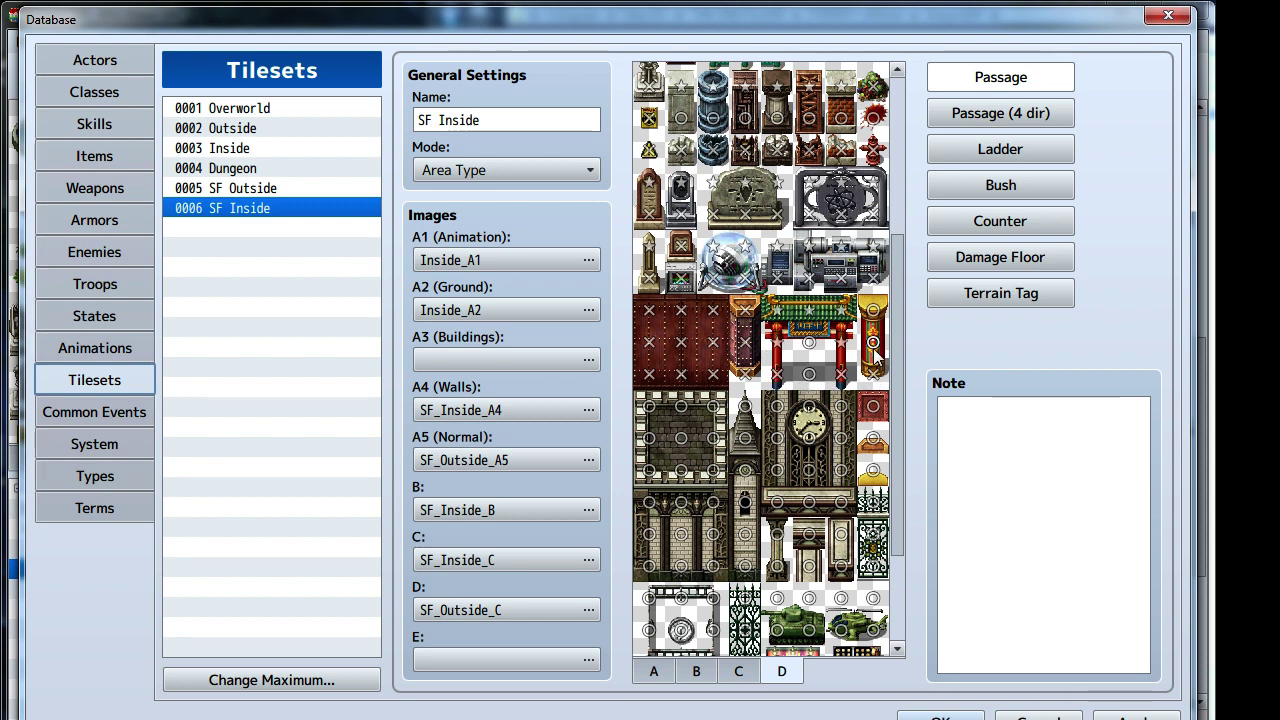
- Make the small red wall tile and the clock tower tiles impassable
click(873, 406)
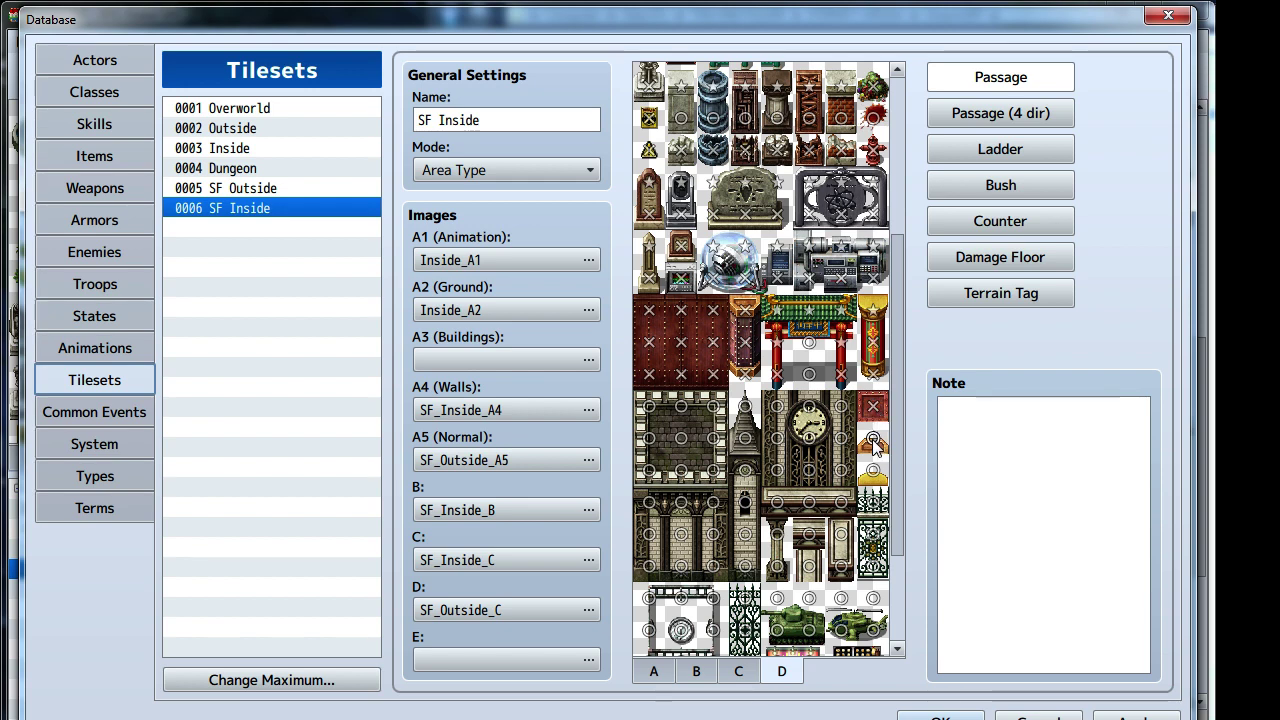
click(841, 470)
click(809, 470)
click(777, 470)
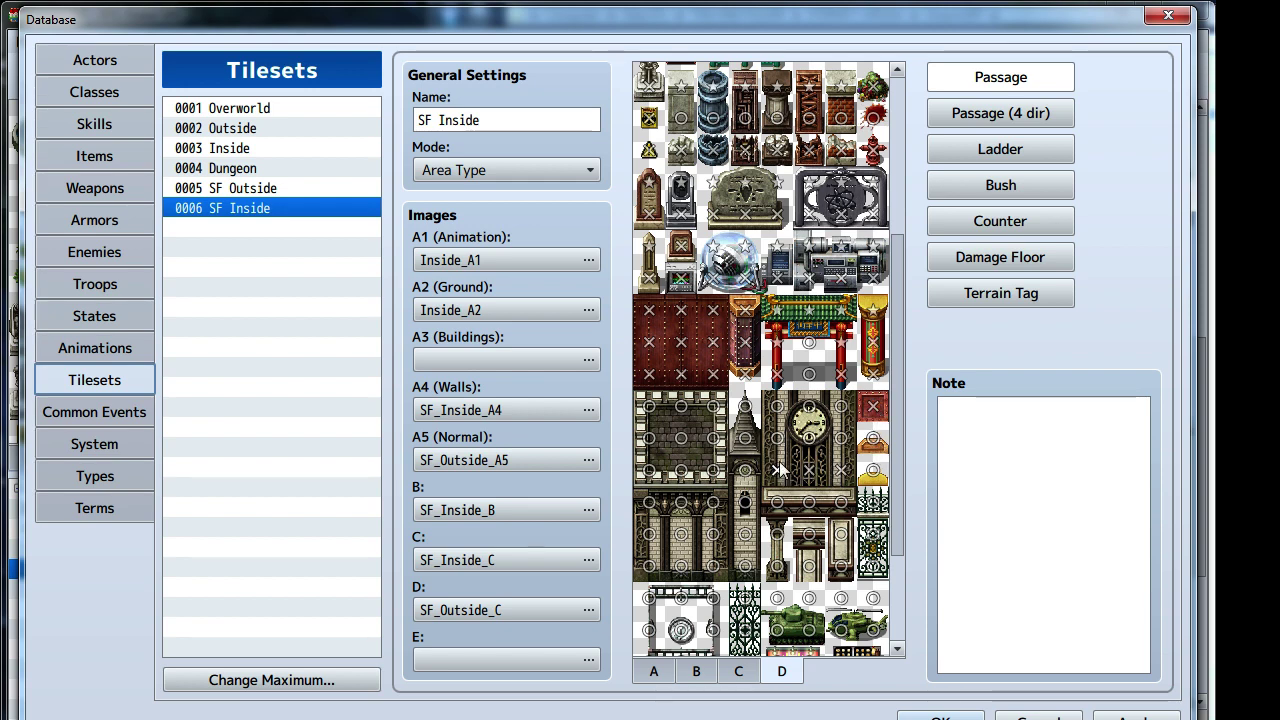
click(777, 437)
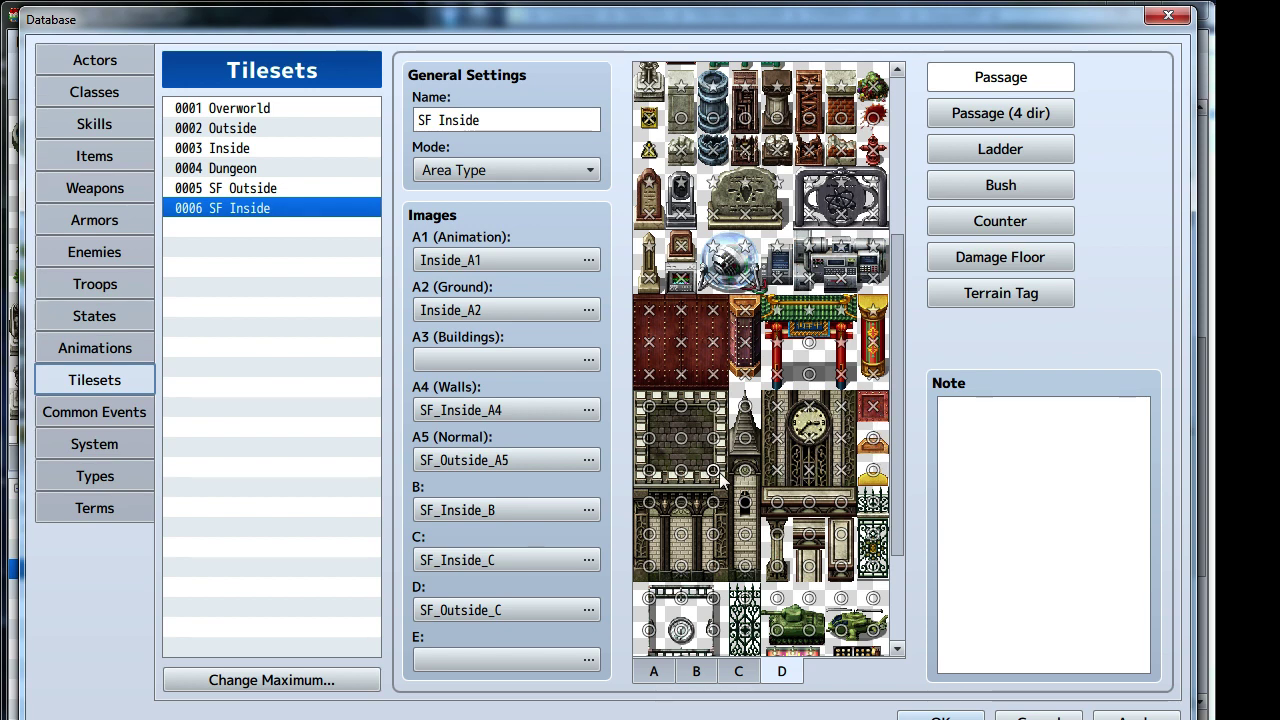
- Set the stone battlements, turret top and cornice to star passage, and make the castle wall, columns and doorway tiles impassable
drag(649, 438, 714, 440)
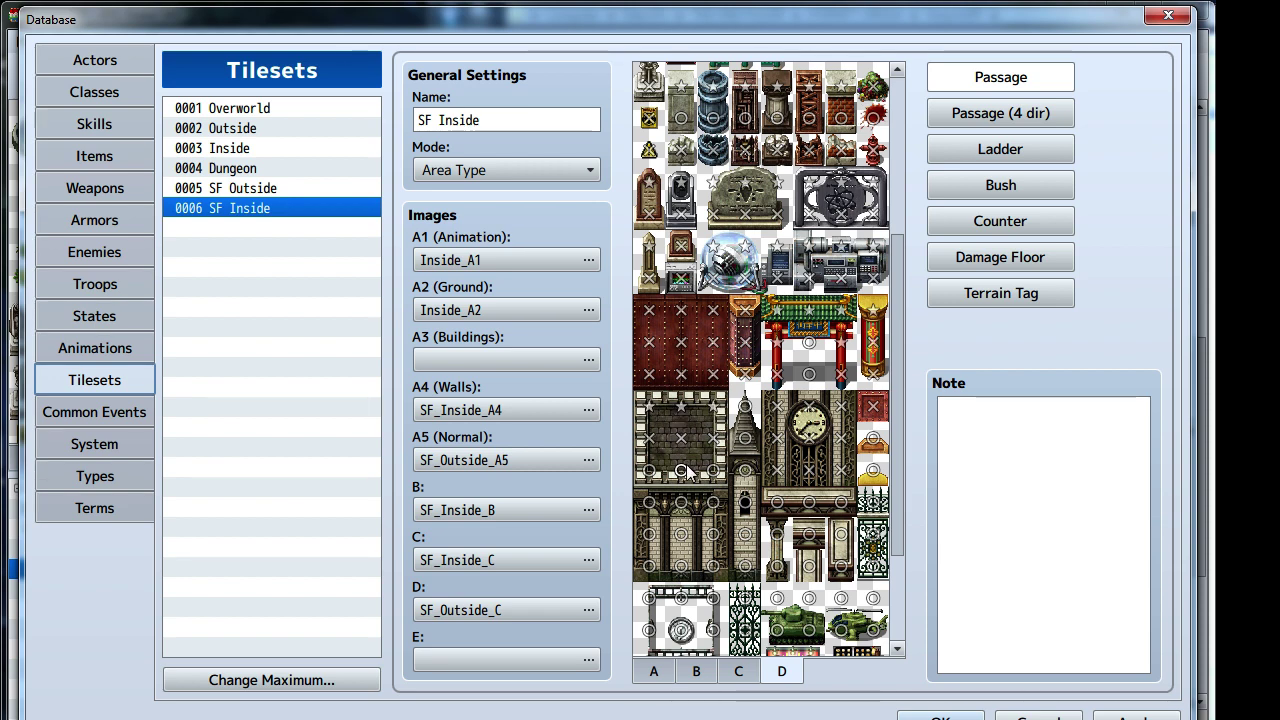
click(649, 470)
mouse_move(675, 478)
mouse_down()
mouse_move(712, 500)
mouse_move(658, 507)
mouse_move(649, 535)
mouse_move(715, 543)
mouse_move(709, 565)
mouse_move(657, 568)
mouse_move(745, 566)
mouse_up()
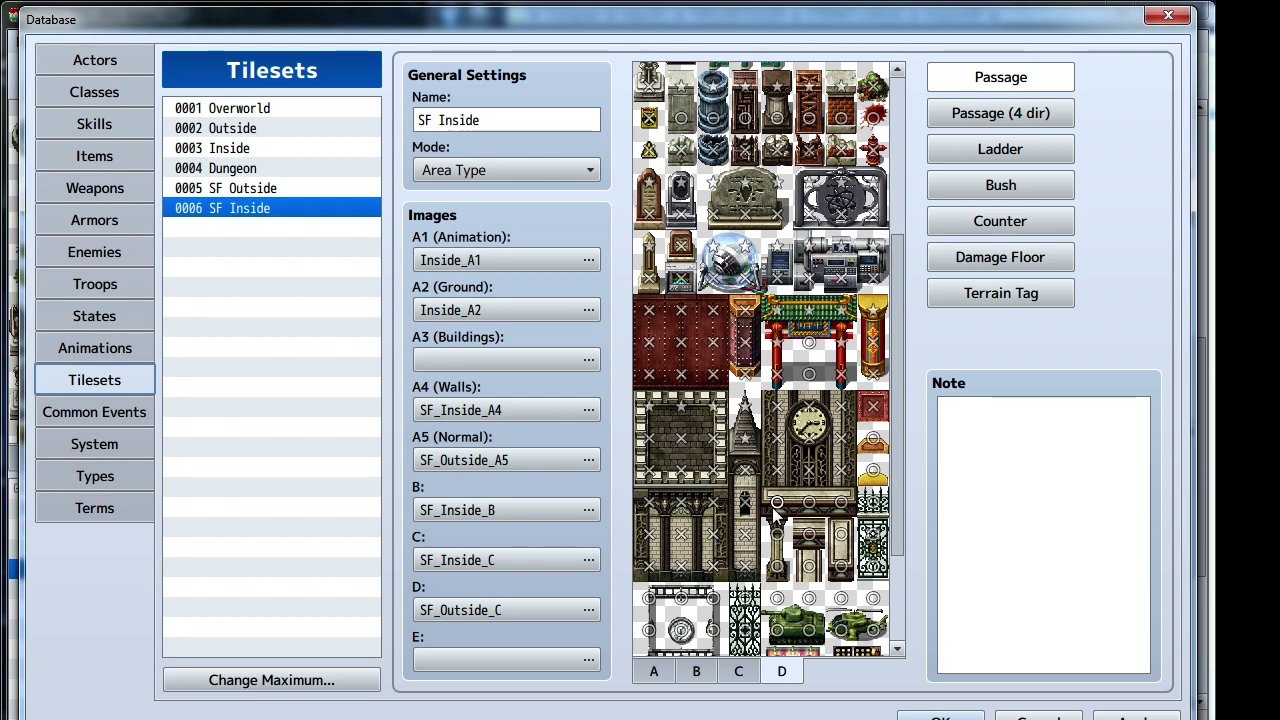
scroll(790, 440, down, 3)
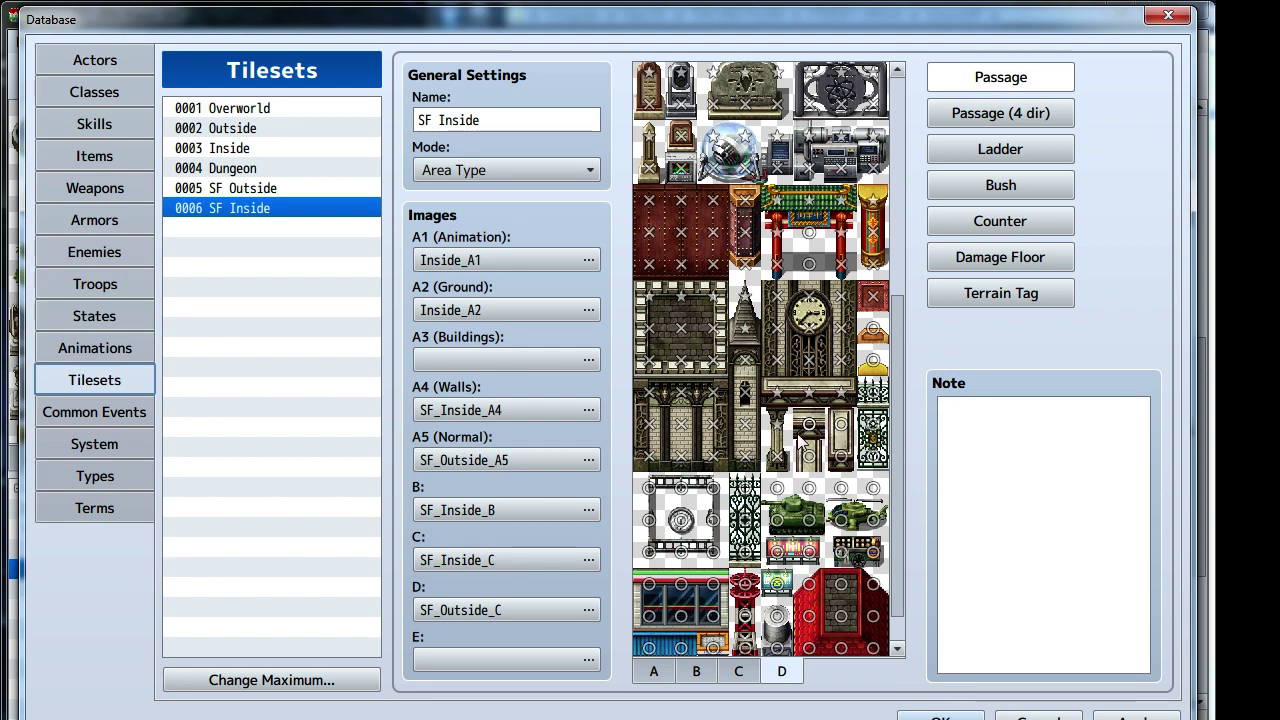
click(808, 424)
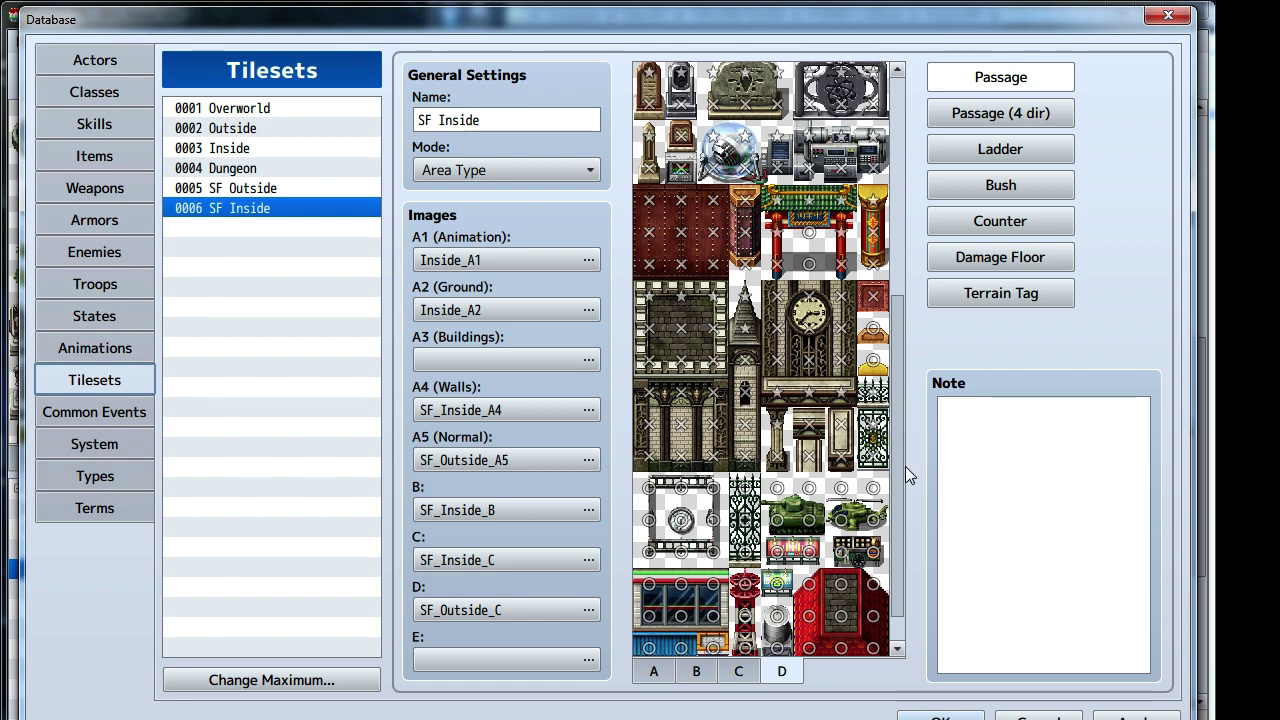
- Set the tiles above the green military vehicles to star passage and make the vehicles and the stalls beneath them impassable
scroll(873, 357, down, 1)
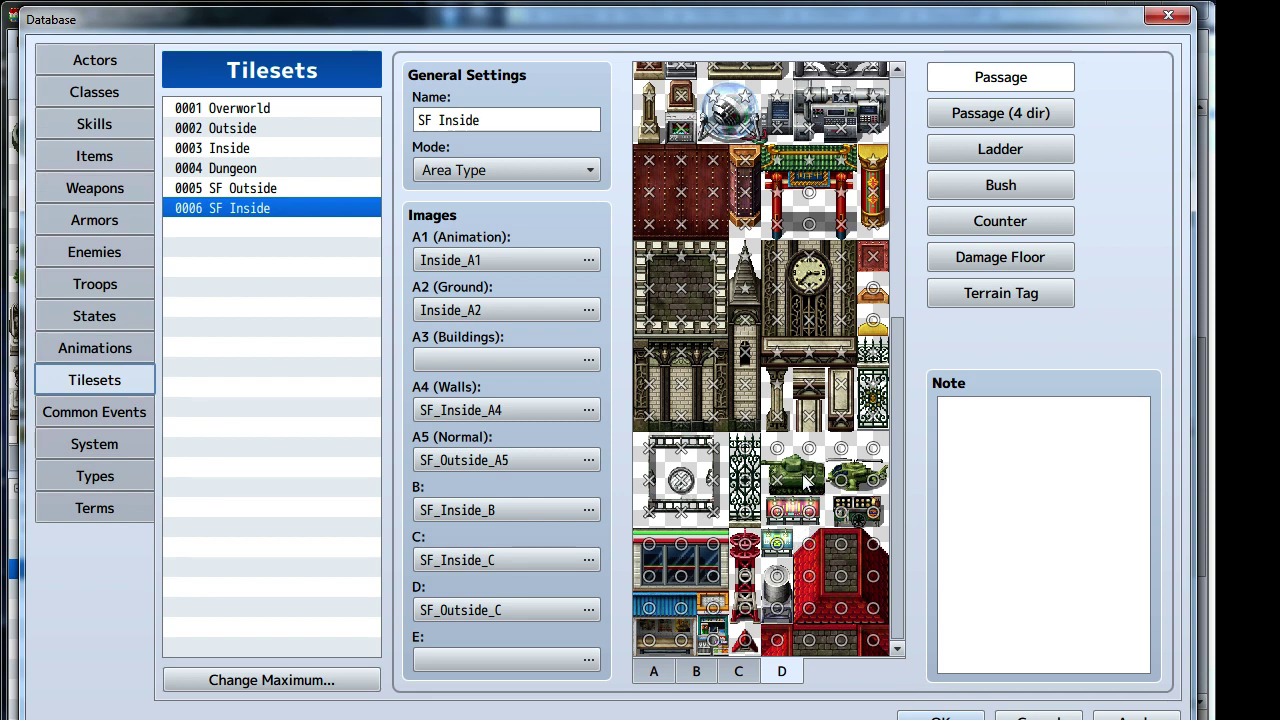
double_click(809, 447)
double_click(777, 447)
double_click(841, 447)
double_click(873, 447)
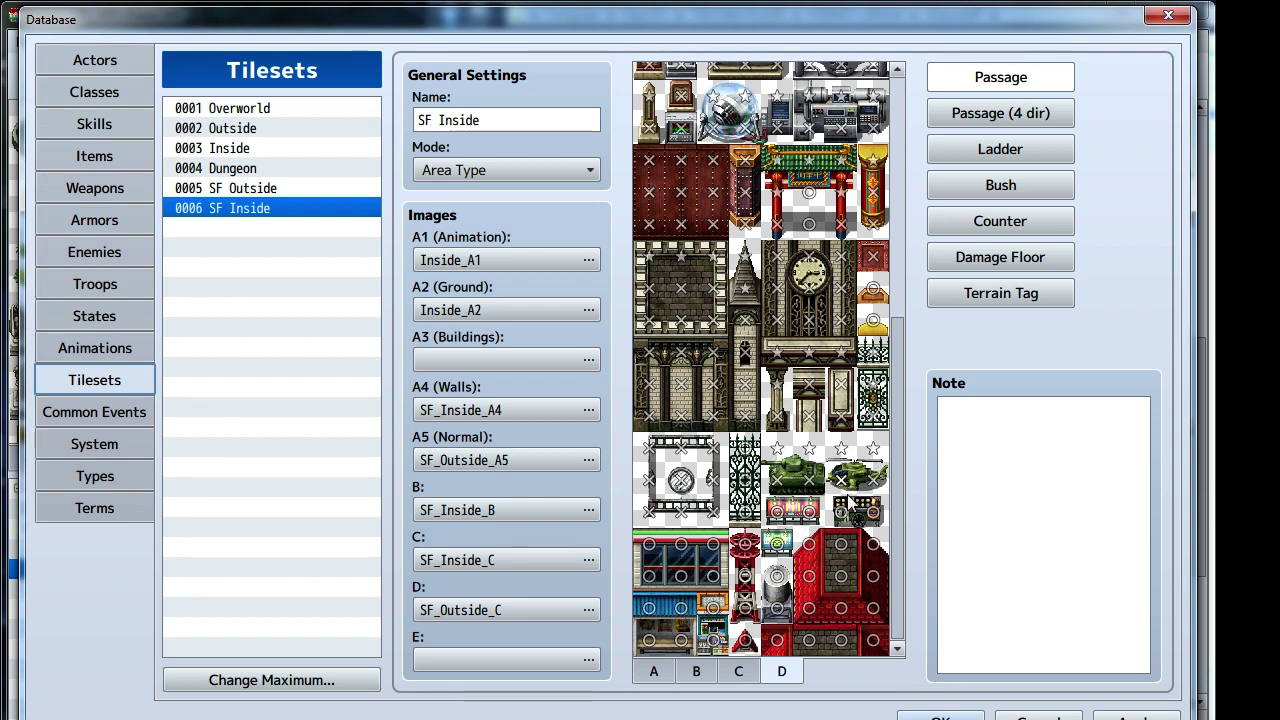
click(873, 511)
click(809, 511)
click(777, 511)
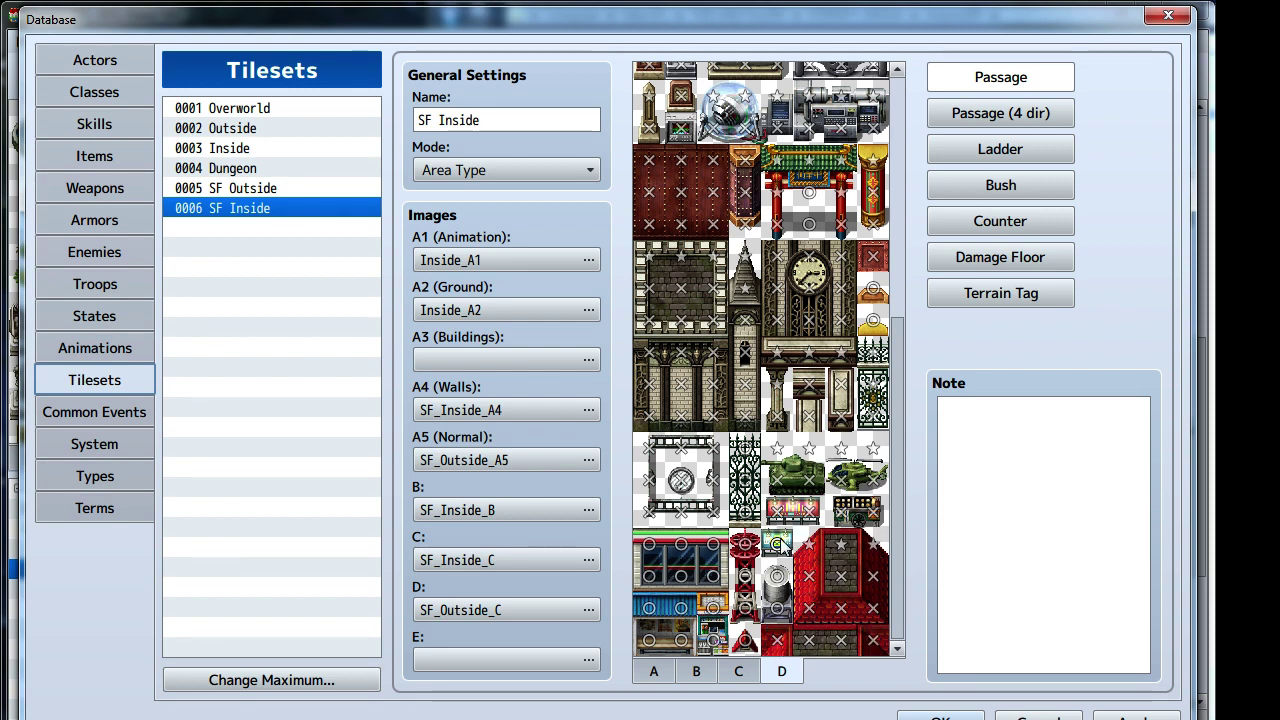
- Make the remaining sign, chimney base and storefront tiles impassable, and close the database keeping the tileset changes
click(777, 576)
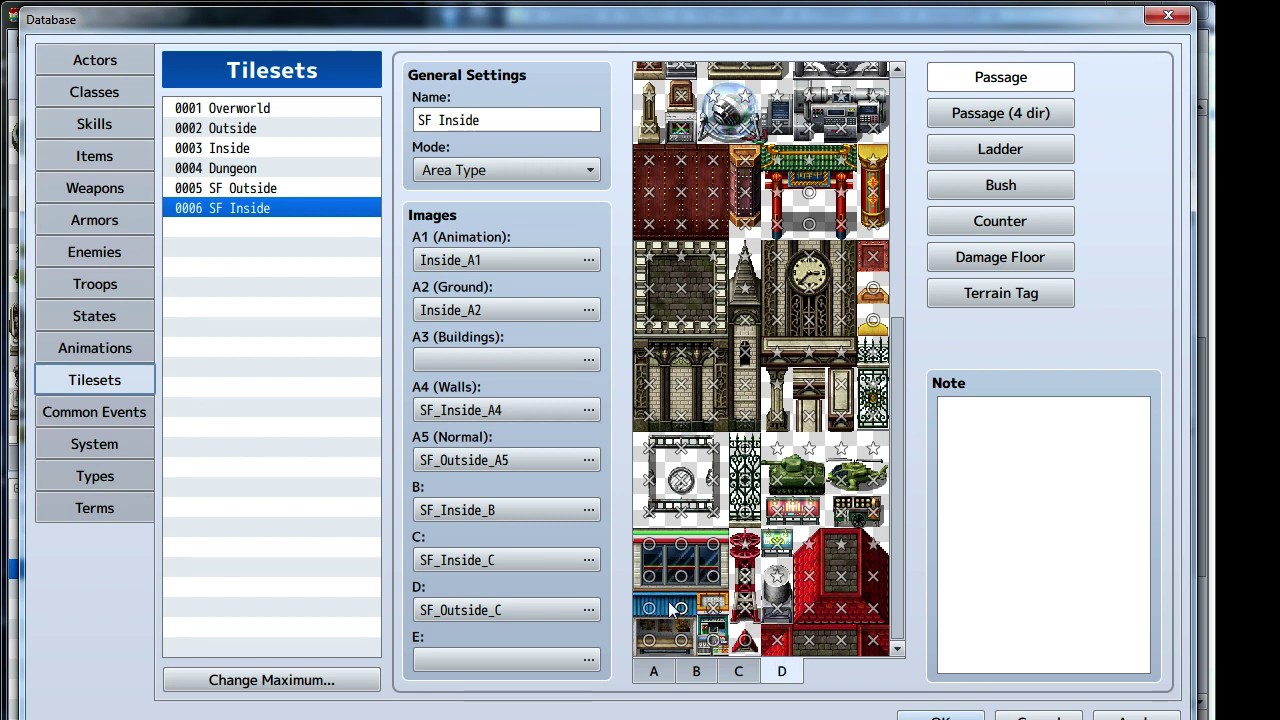
mouse_move(670, 607)
mouse_down()
mouse_move(636, 604)
mouse_move(645, 629)
mouse_move(711, 636)
mouse_move(708, 580)
mouse_up()
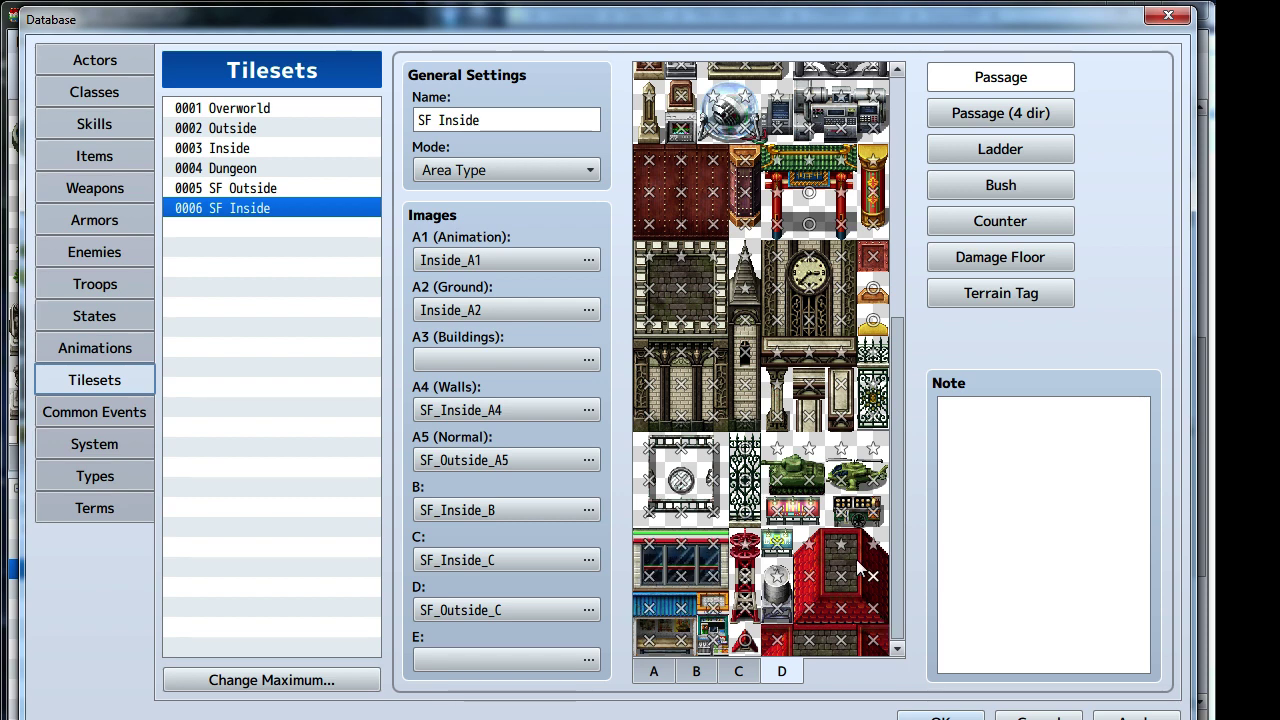
middle_click(816, 494)
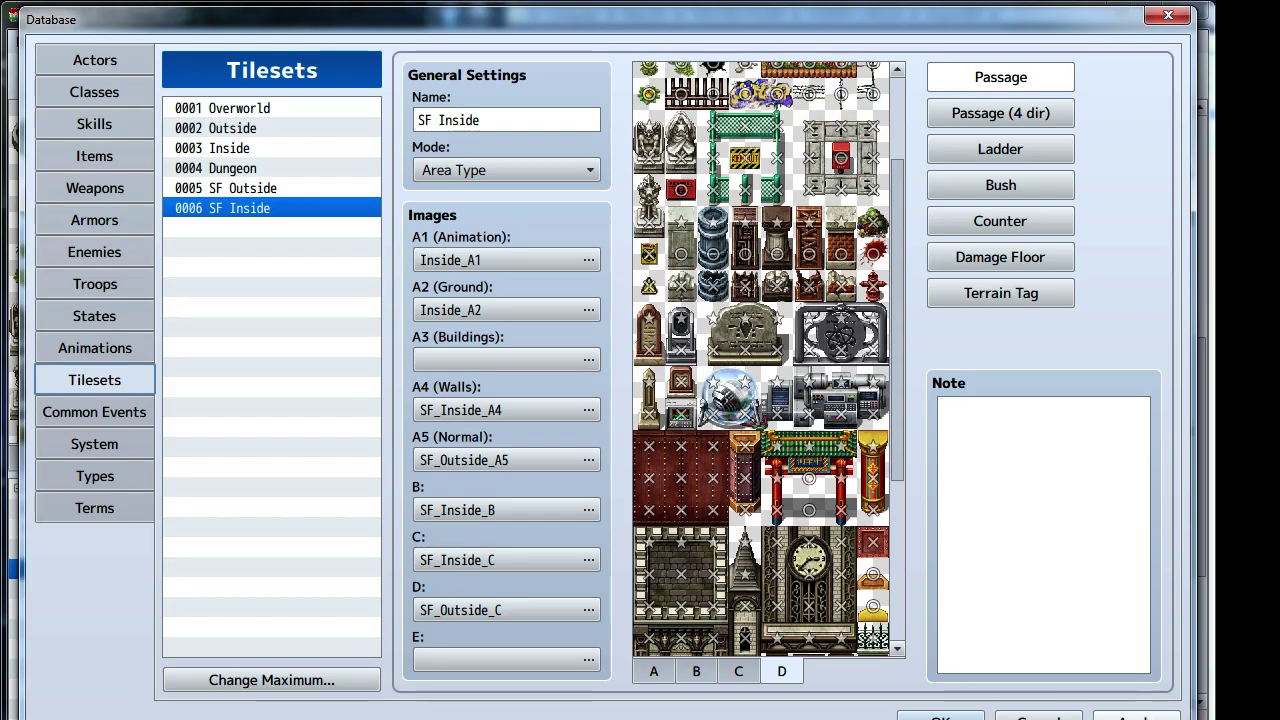
click(940, 716)
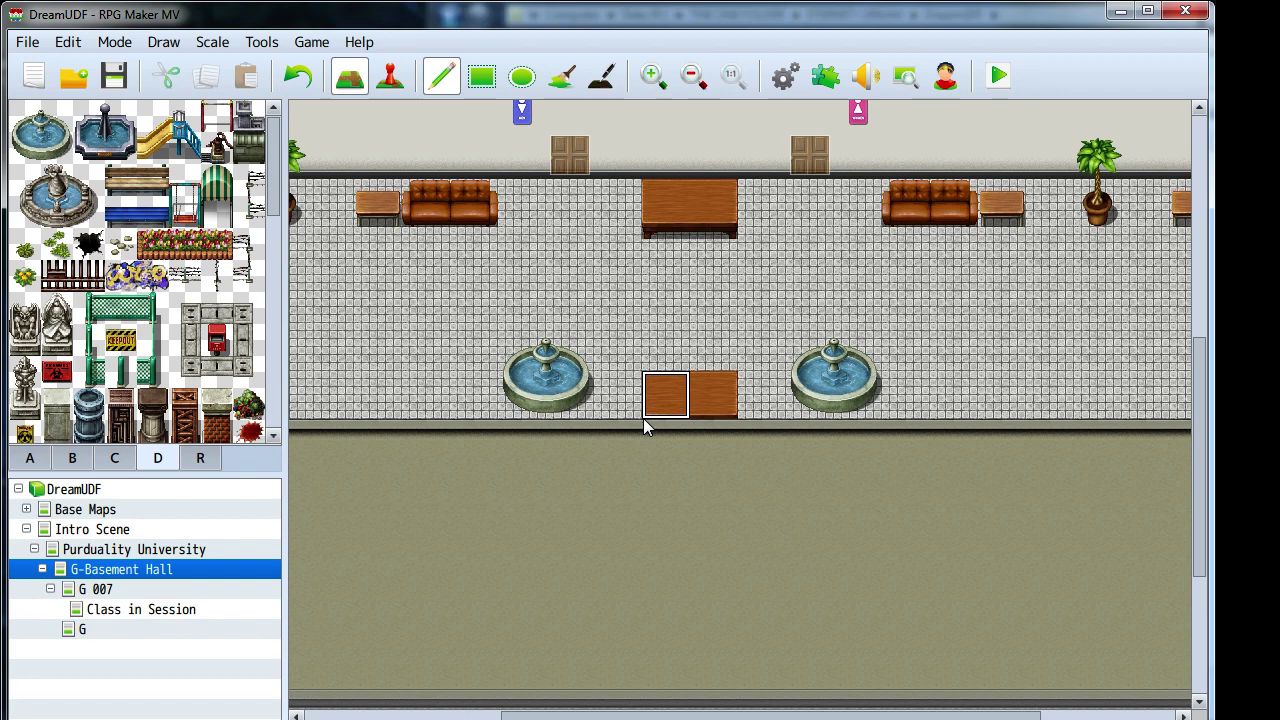
- Reopen the database and raise the maximum number of enemies to 10
click(785, 76)
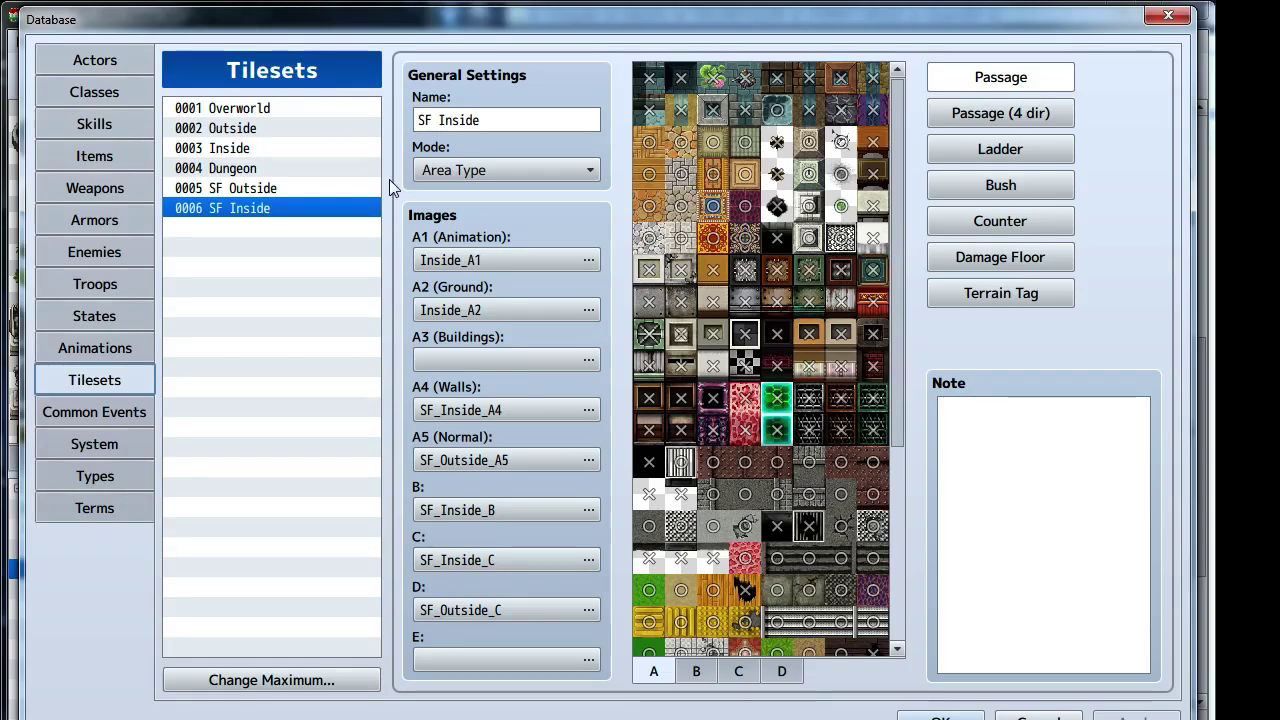
click(108, 251)
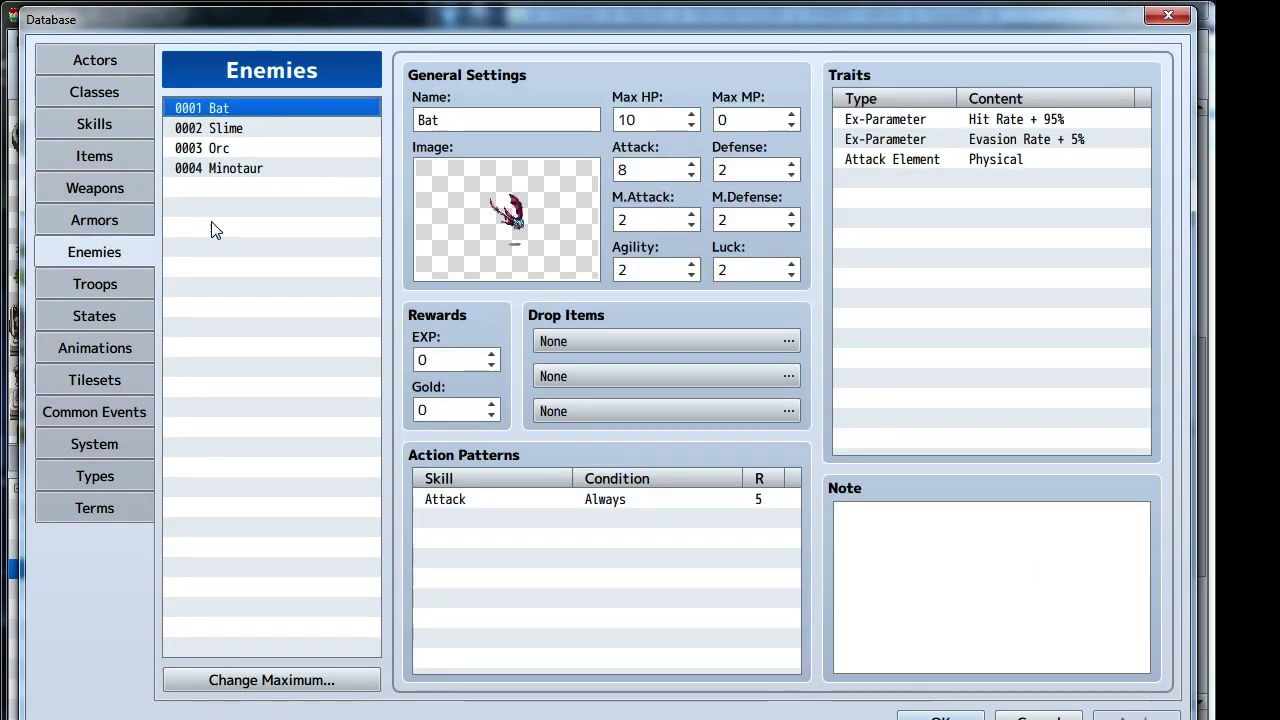
click(266, 677)
text(10)
key(Return)
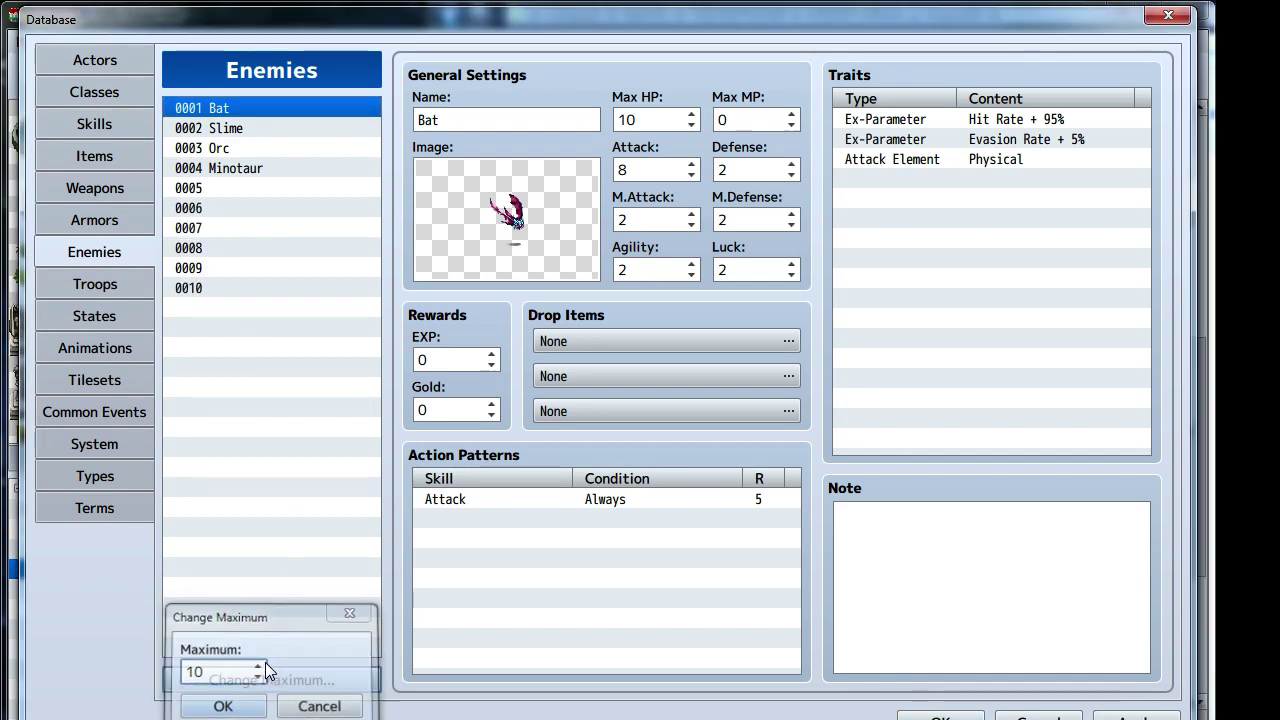
- Start choosing an image for the blank enemy 0005 and preview the Zombie image
click(228, 186)
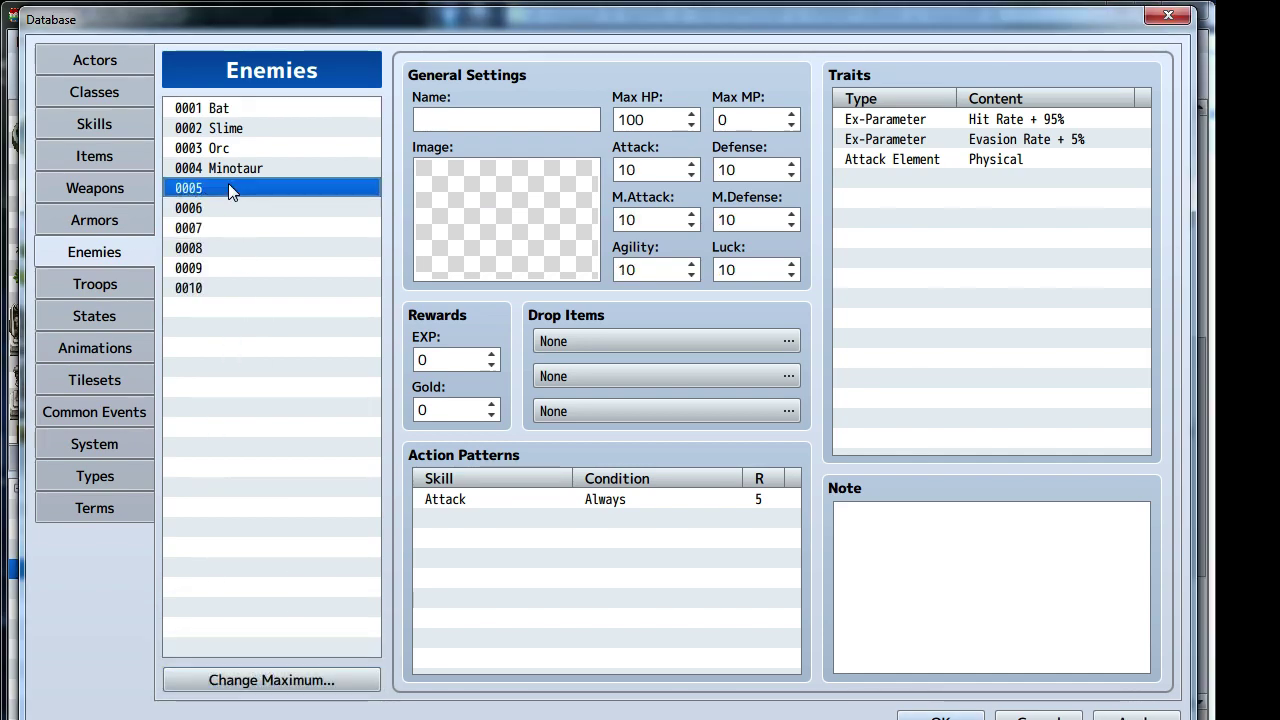
double_click(454, 226)
drag(450, 250, 387, 568)
click(387, 564)
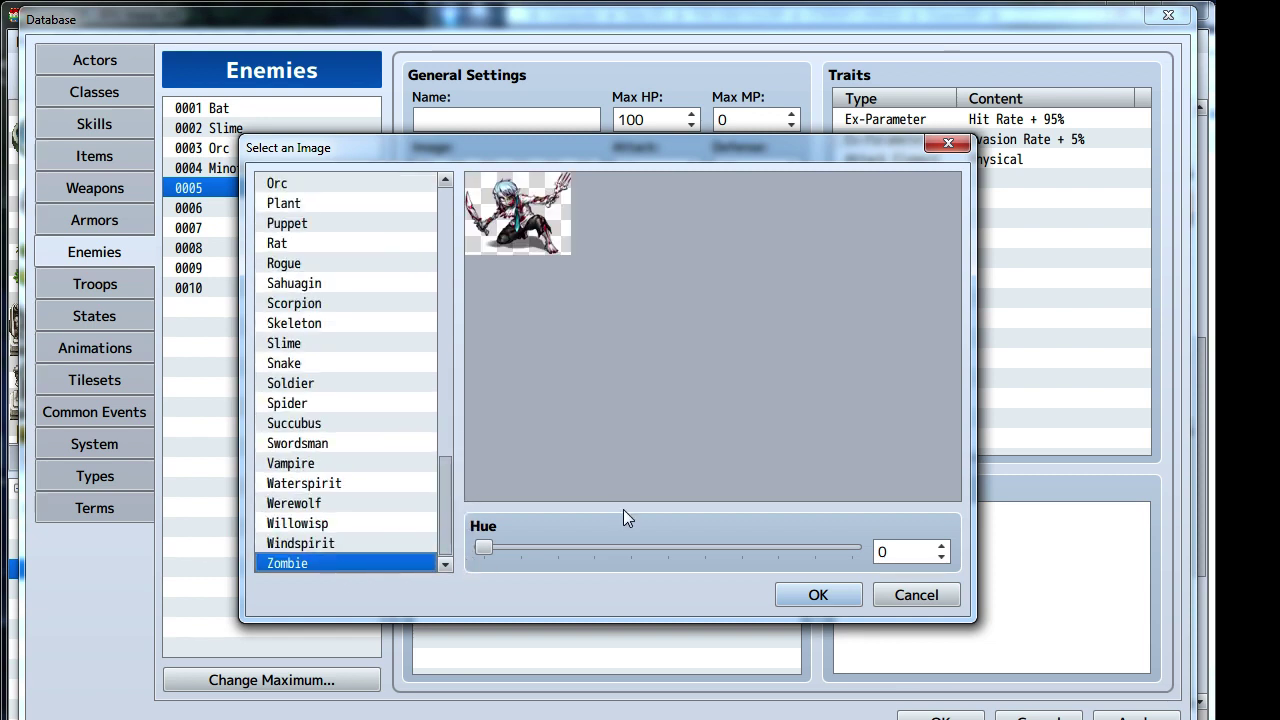
- Preview the enemy images listed from Windspirit back to Snake as candidates for enemy 0005
key(Up)
key(Up)
key(Up)
key(Up)
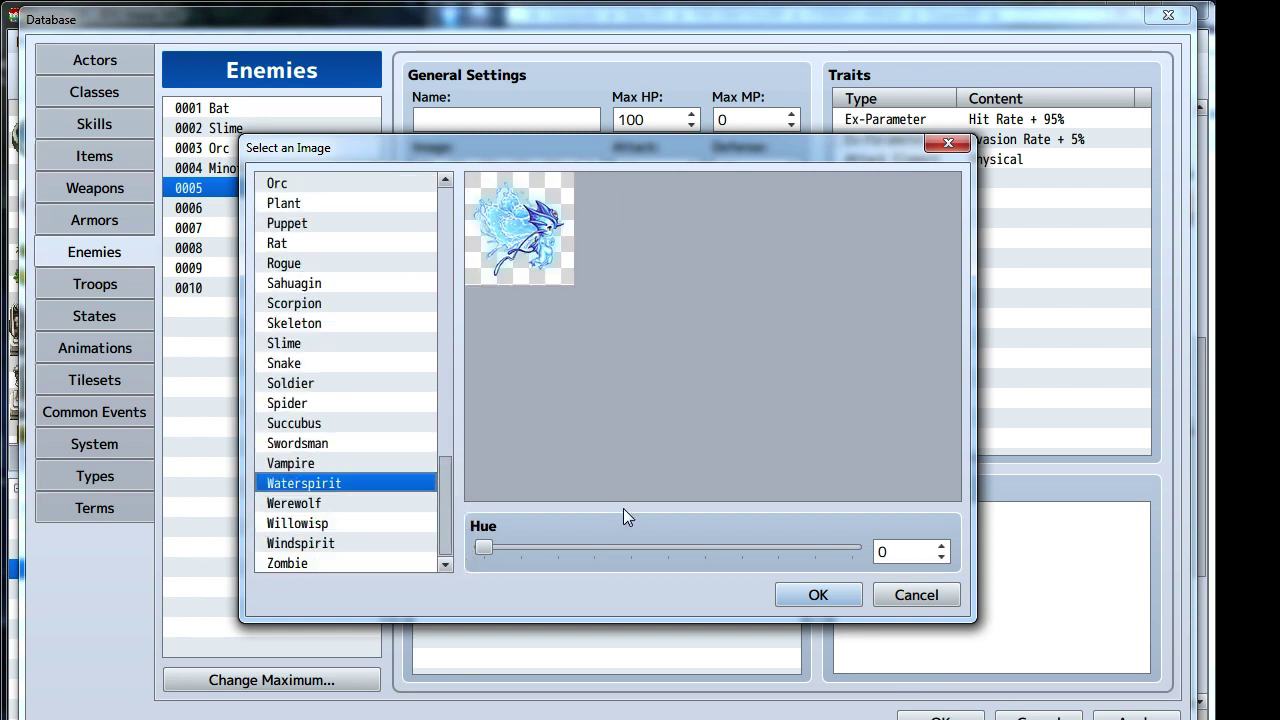
key(Up)
key(Up)
key(Up)
key(Up)
key(Up)
key(Up)
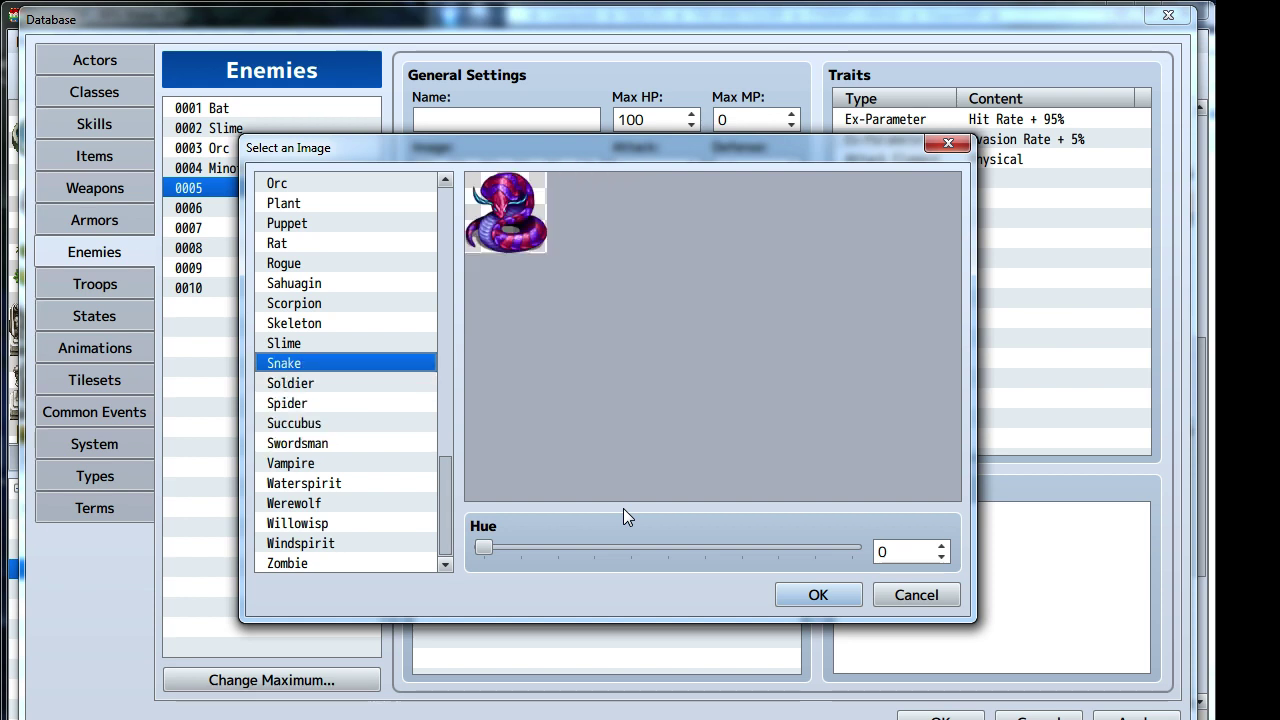
key(Up)
key(Up)
click(307, 364)
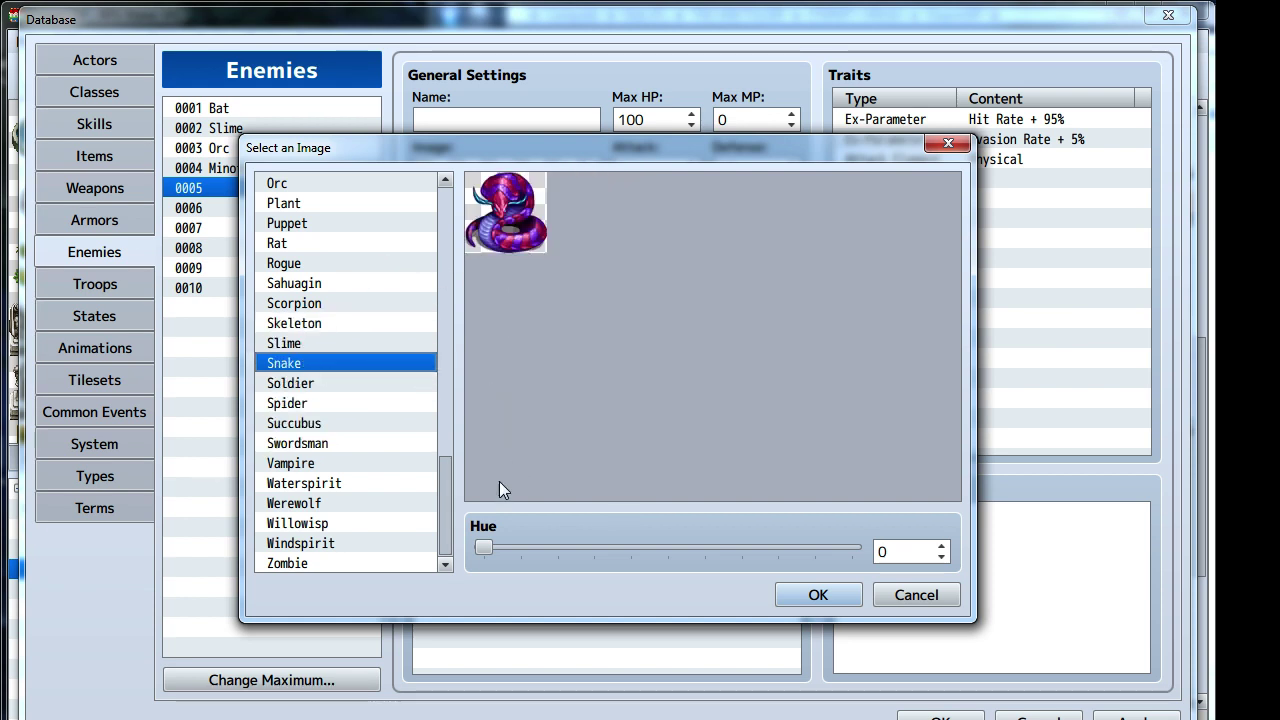
drag(491, 548, 452, 565)
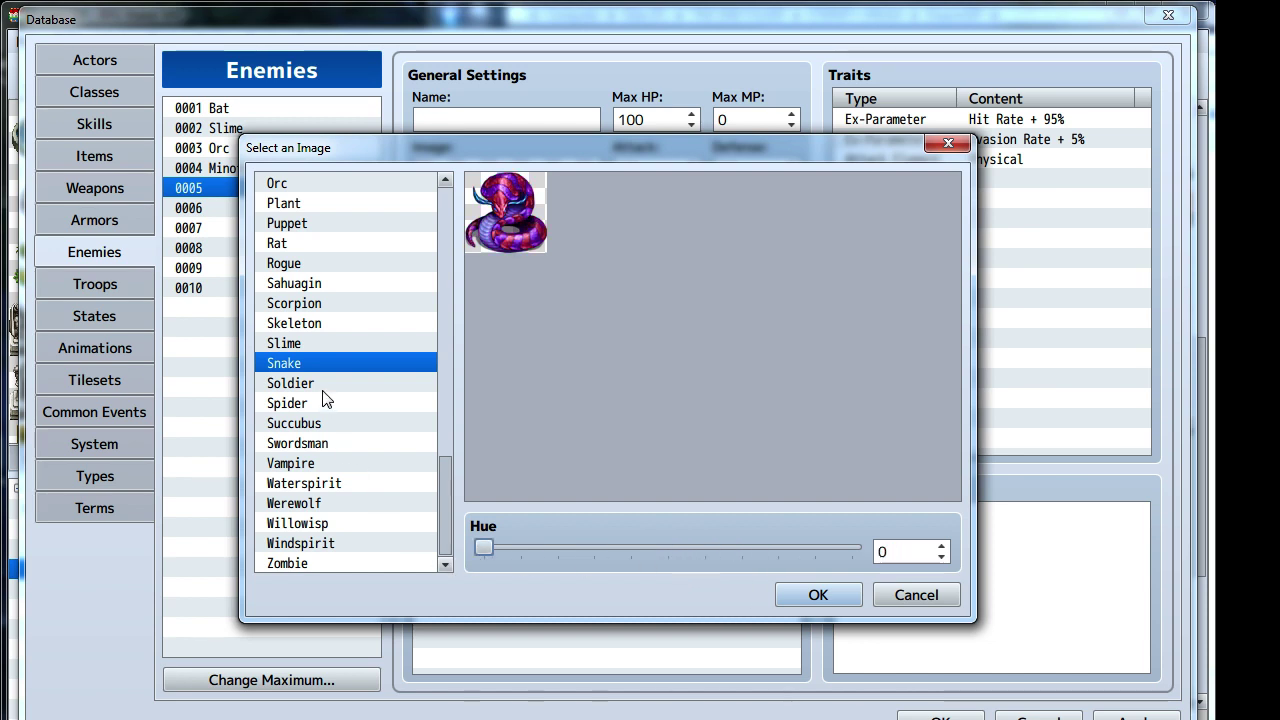
- Preview the Slime, Skeleton, Sahuagin and Rogue images, and assign the Rat image to enemy 0005
click(316, 346)
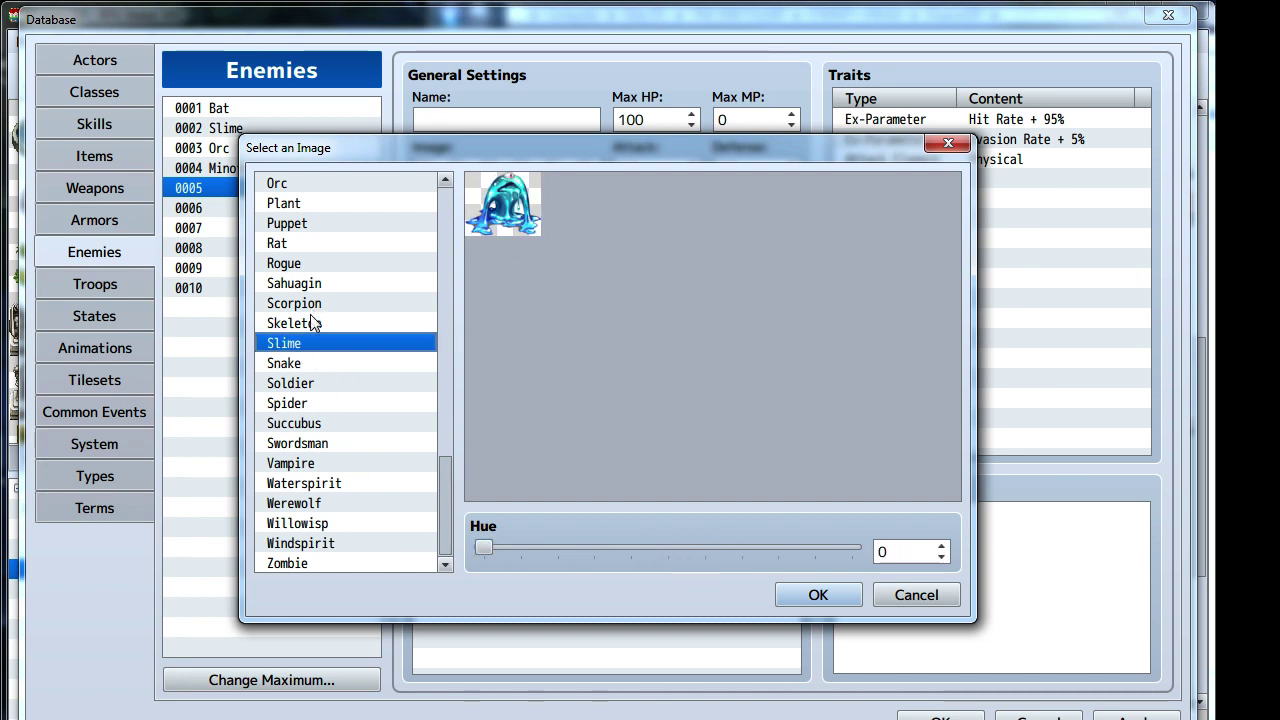
click(313, 322)
click(320, 285)
scroll(320, 294, up, 2)
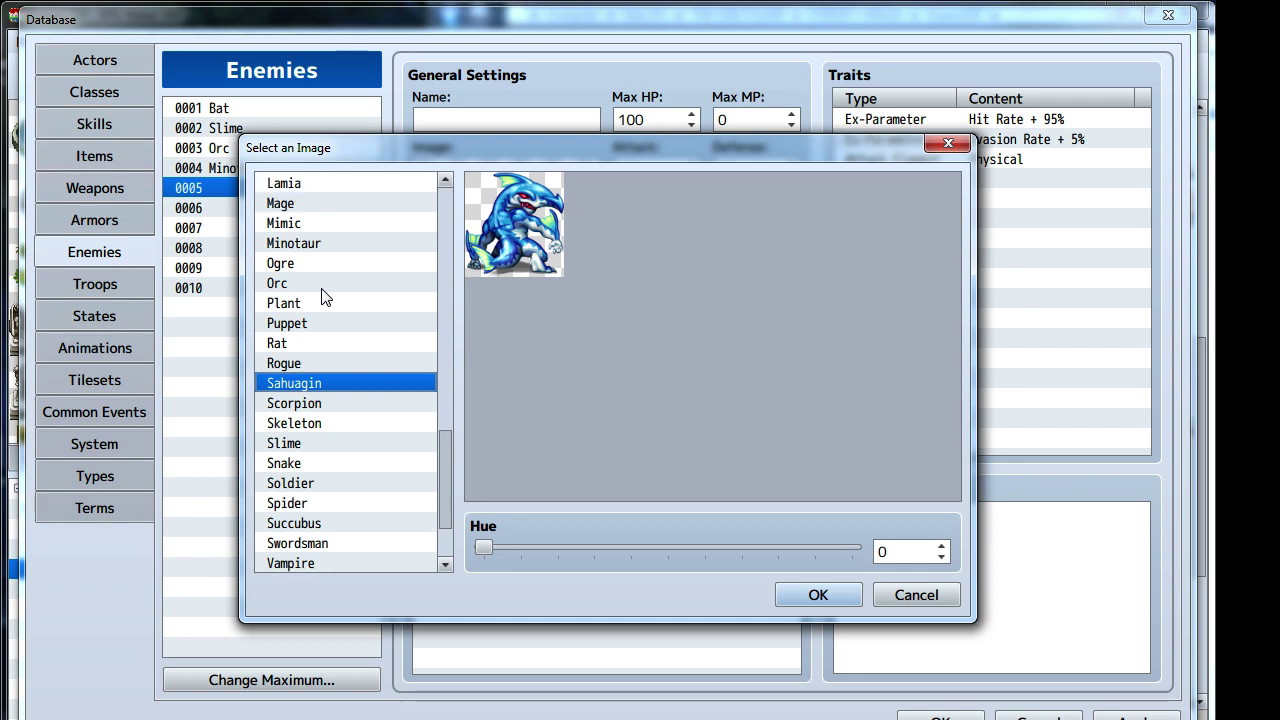
click(311, 366)
double_click(294, 347)
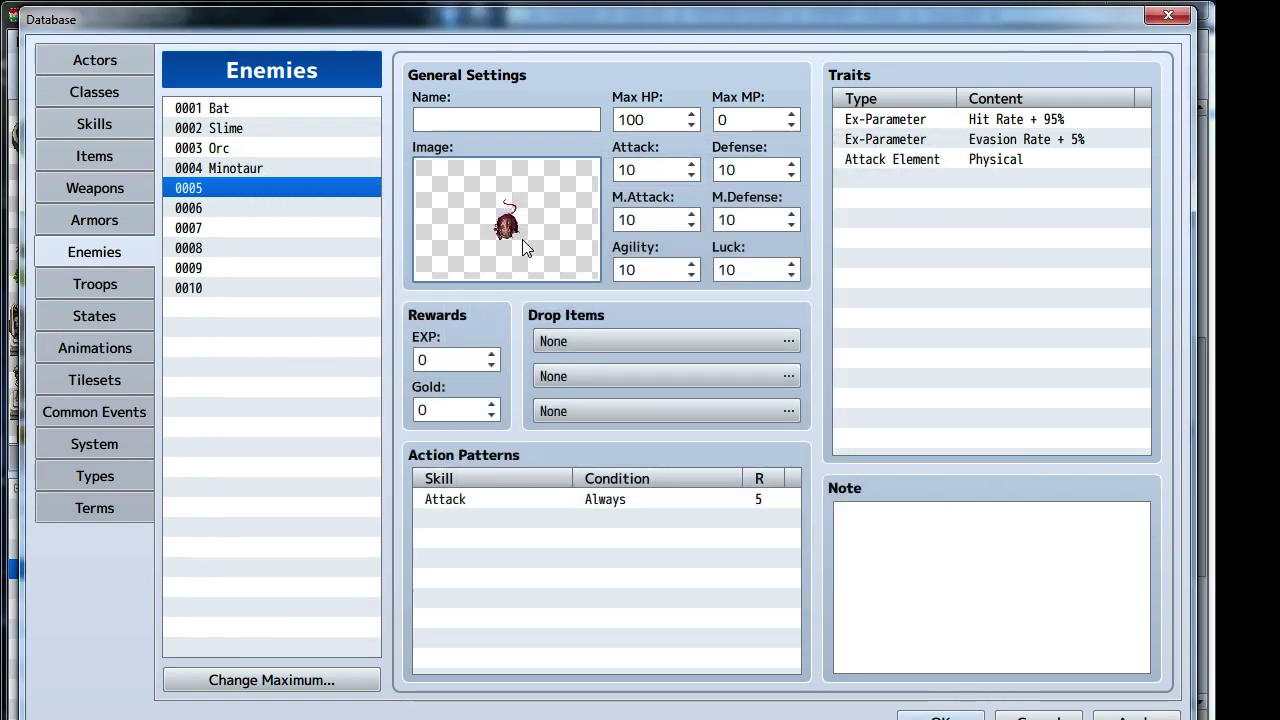
- Reopen the image selection for enemy 0005 and preview the Plant, Puppet and Mimic images
double_click(522, 239)
click(295, 333)
click(300, 353)
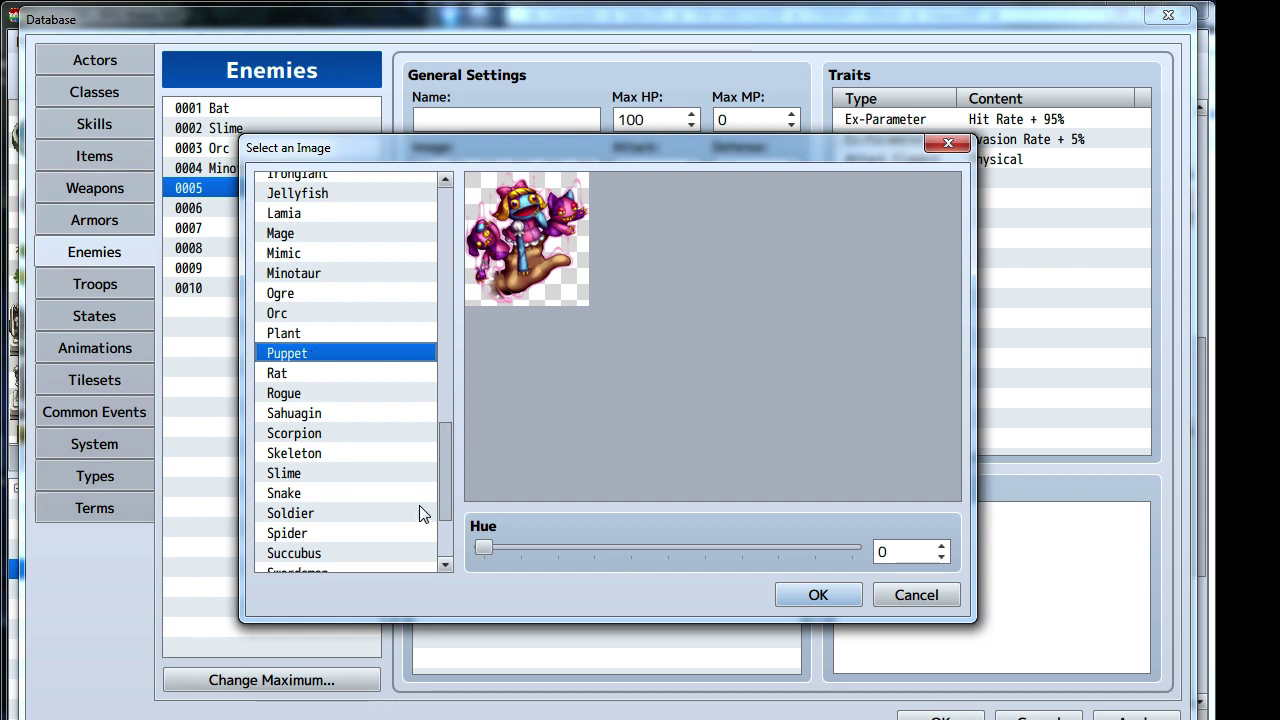
click(293, 253)
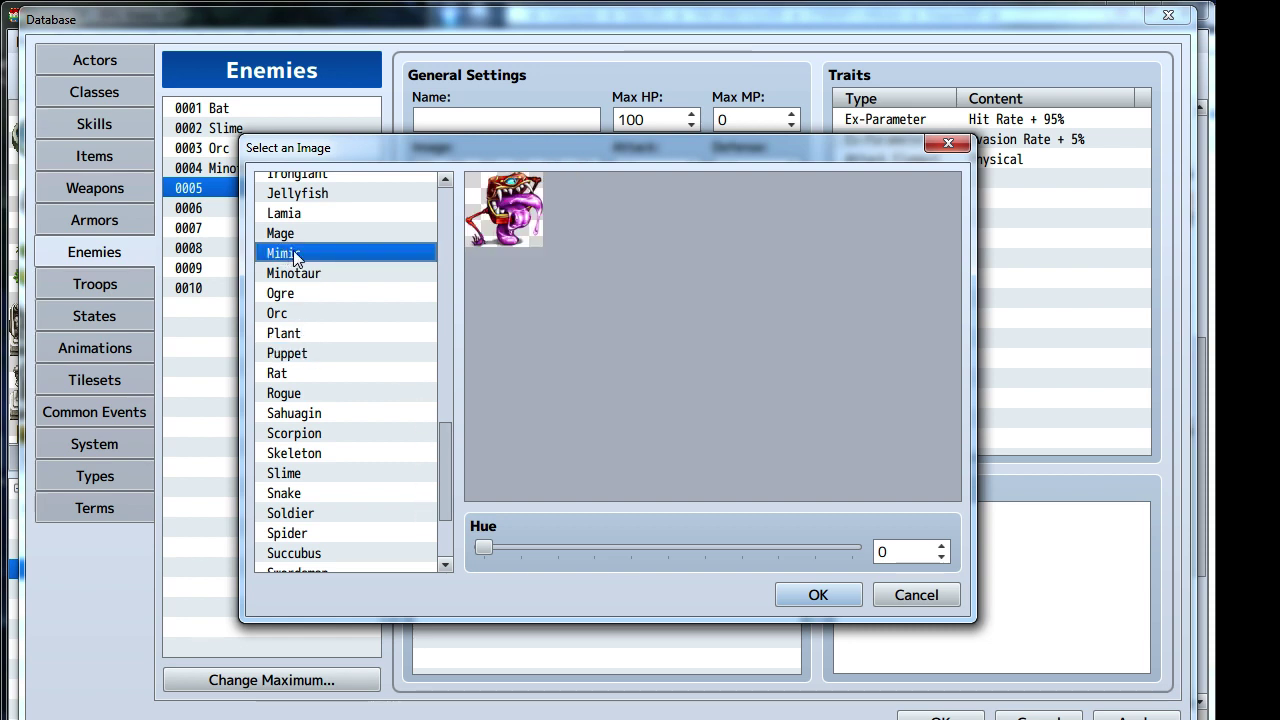
scroll(333, 306, up, 2)
scroll(333, 313, up, 1)
- Preview the Mage, Lamia, Jellyfish and Irongiant images for the enemy
click(308, 333)
click(313, 314)
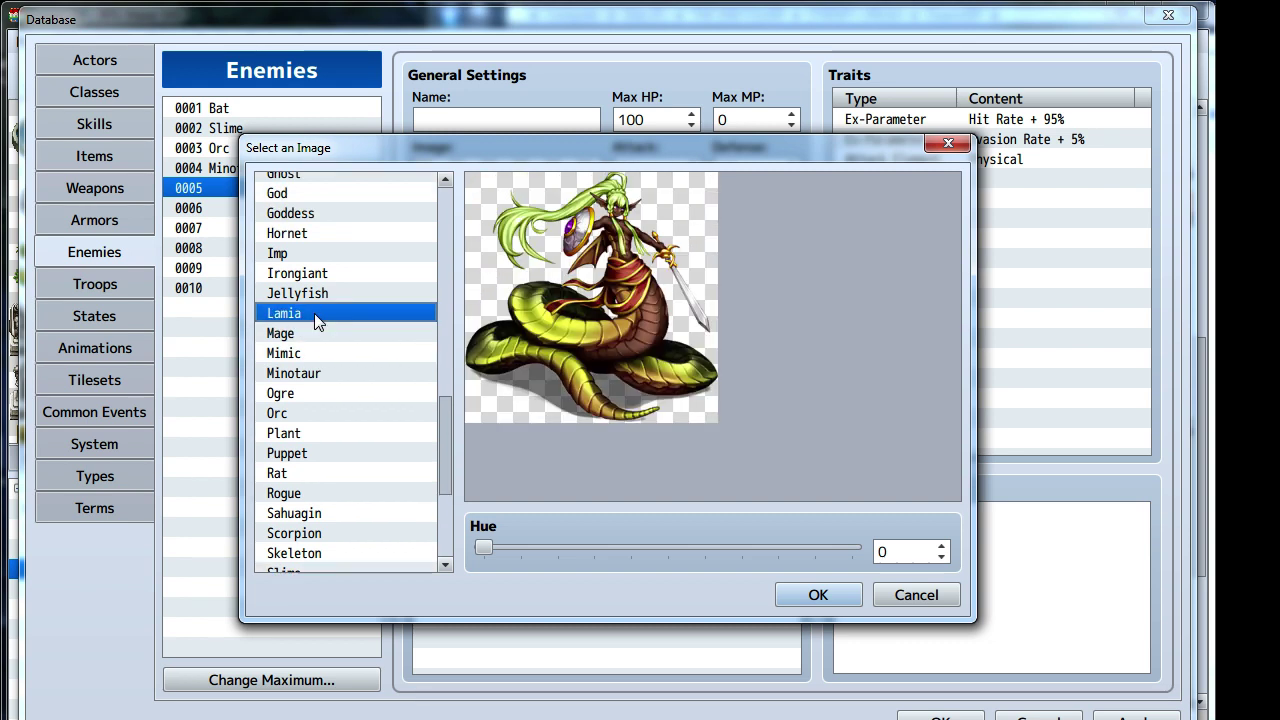
click(328, 335)
click(325, 315)
click(331, 291)
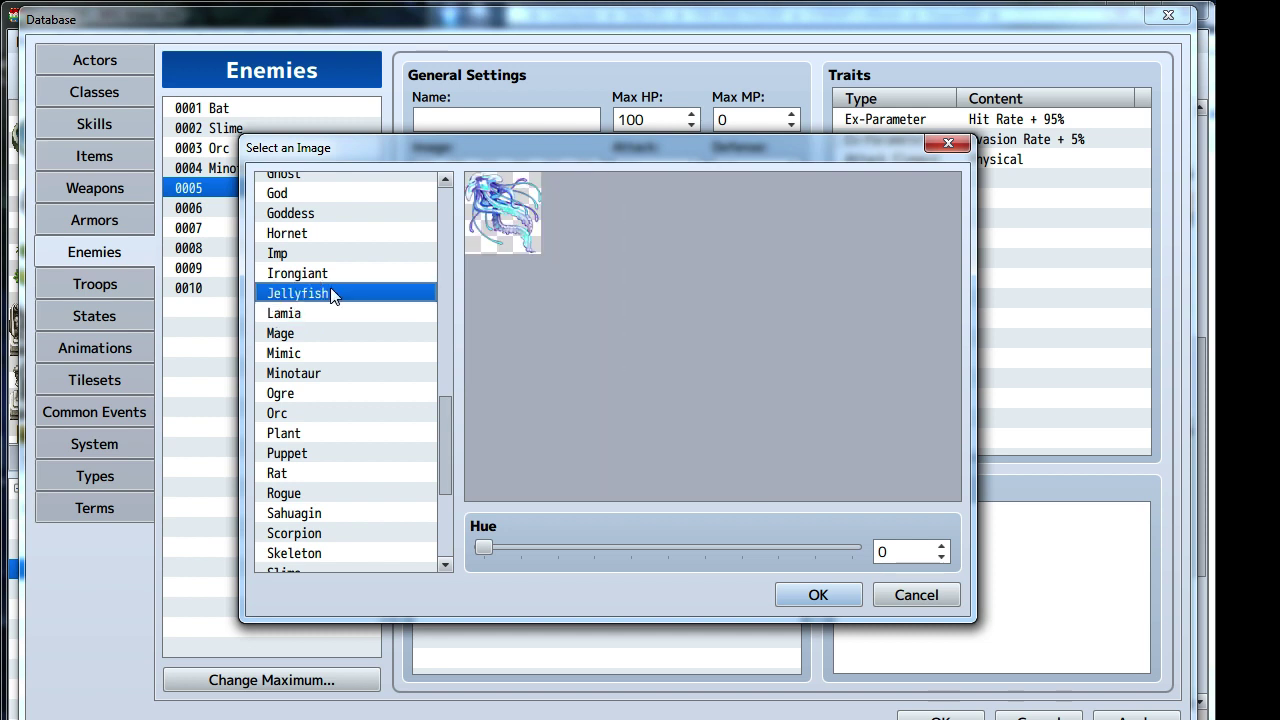
click(330, 270)
- Preview and compare the General_m, General_f, Gazer and Garuda enemy images
scroll(333, 307, up, 3)
scroll(335, 308, up, 2)
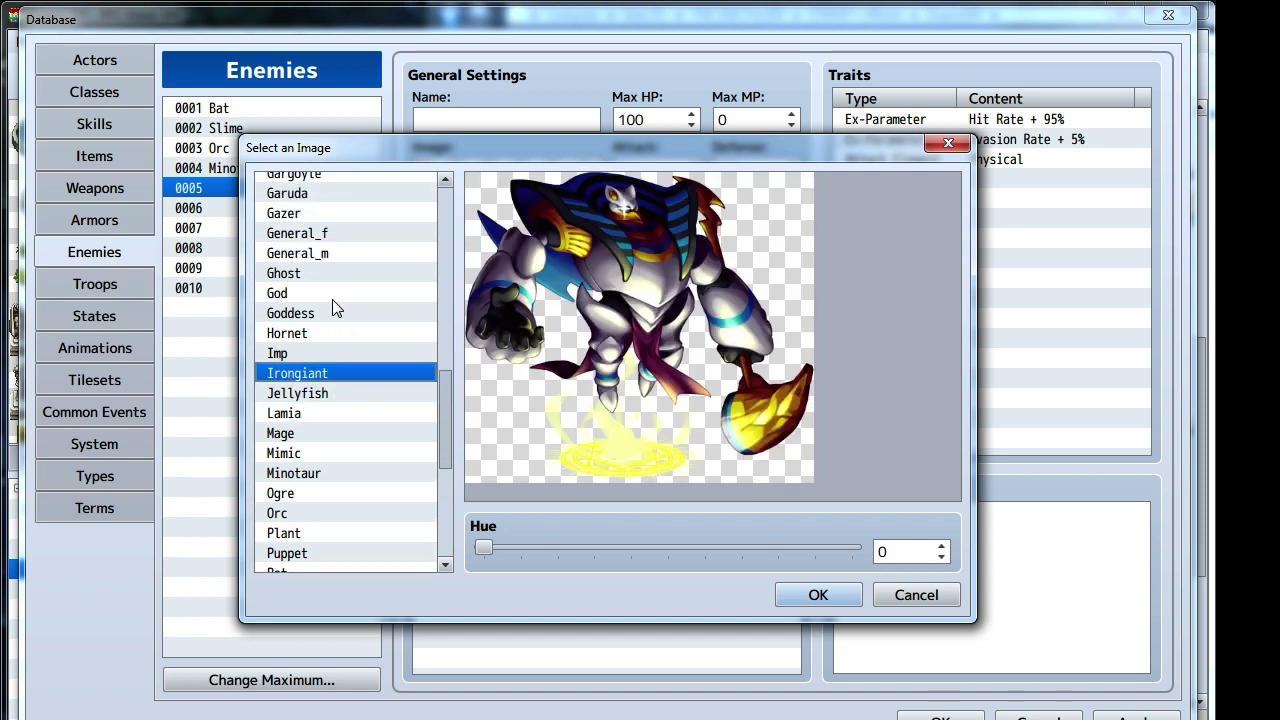
click(323, 252)
click(323, 236)
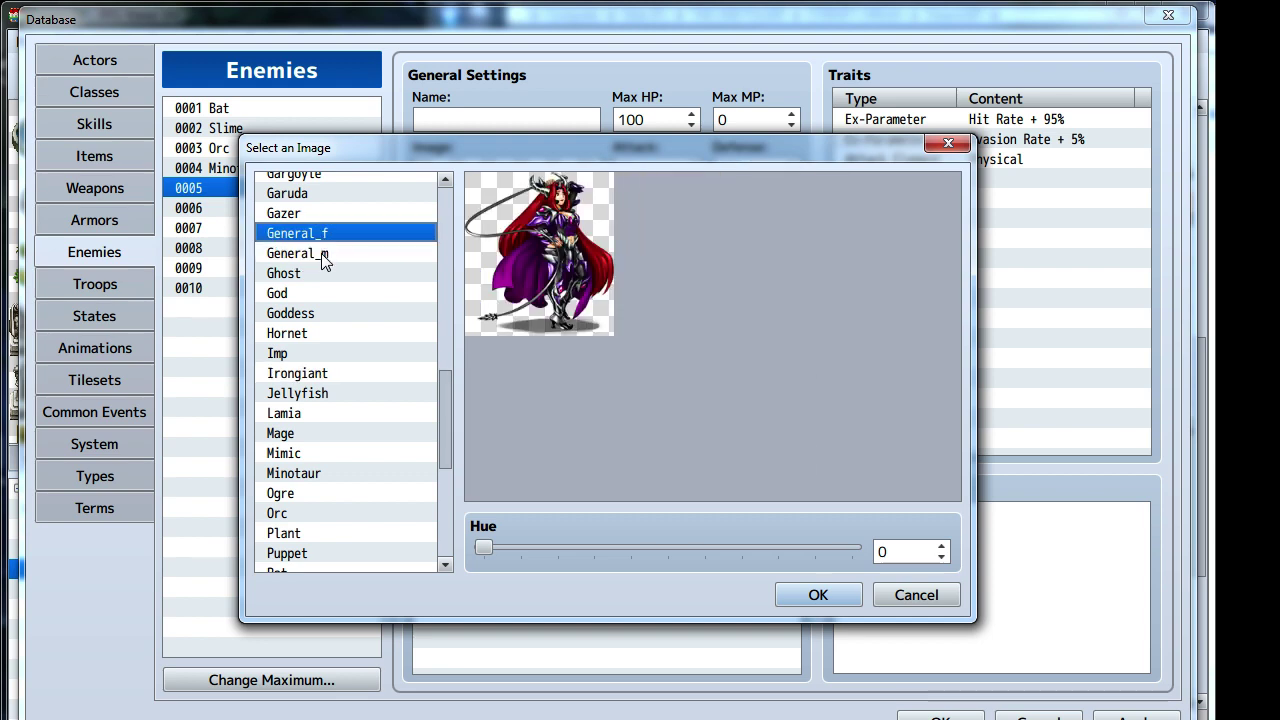
click(319, 254)
scroll(346, 313, up, 3)
click(328, 293)
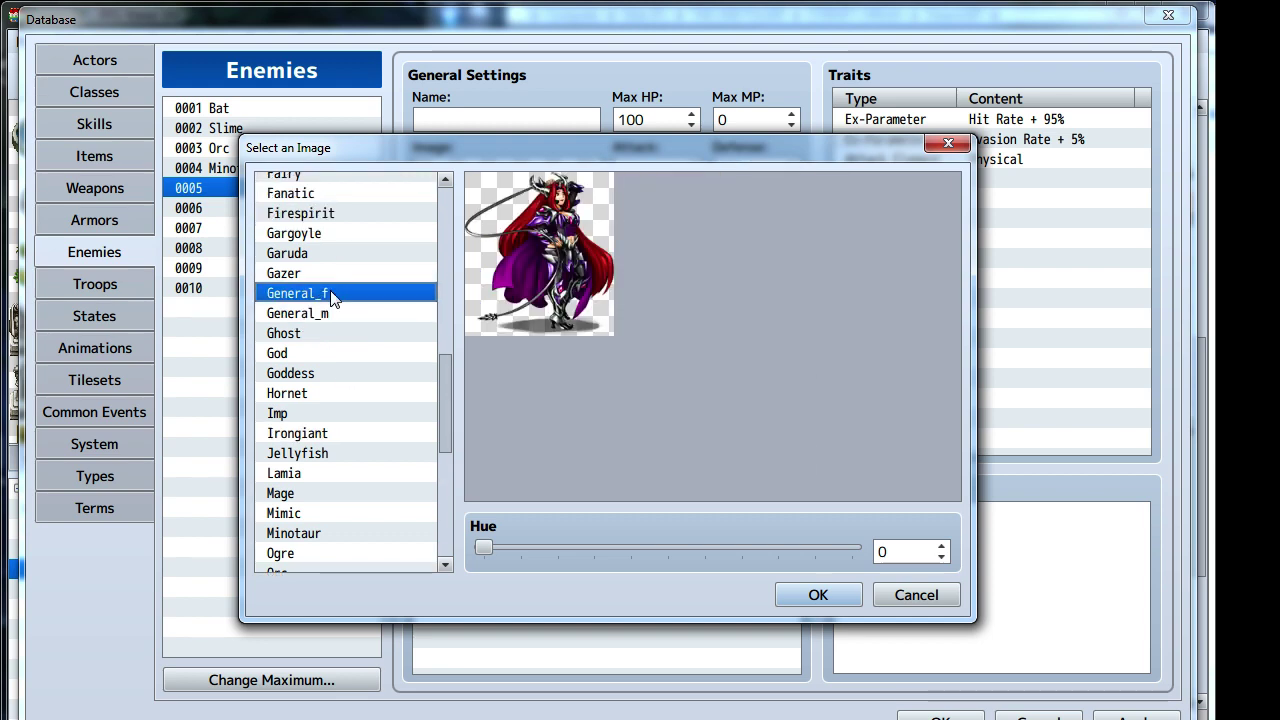
click(302, 273)
click(302, 258)
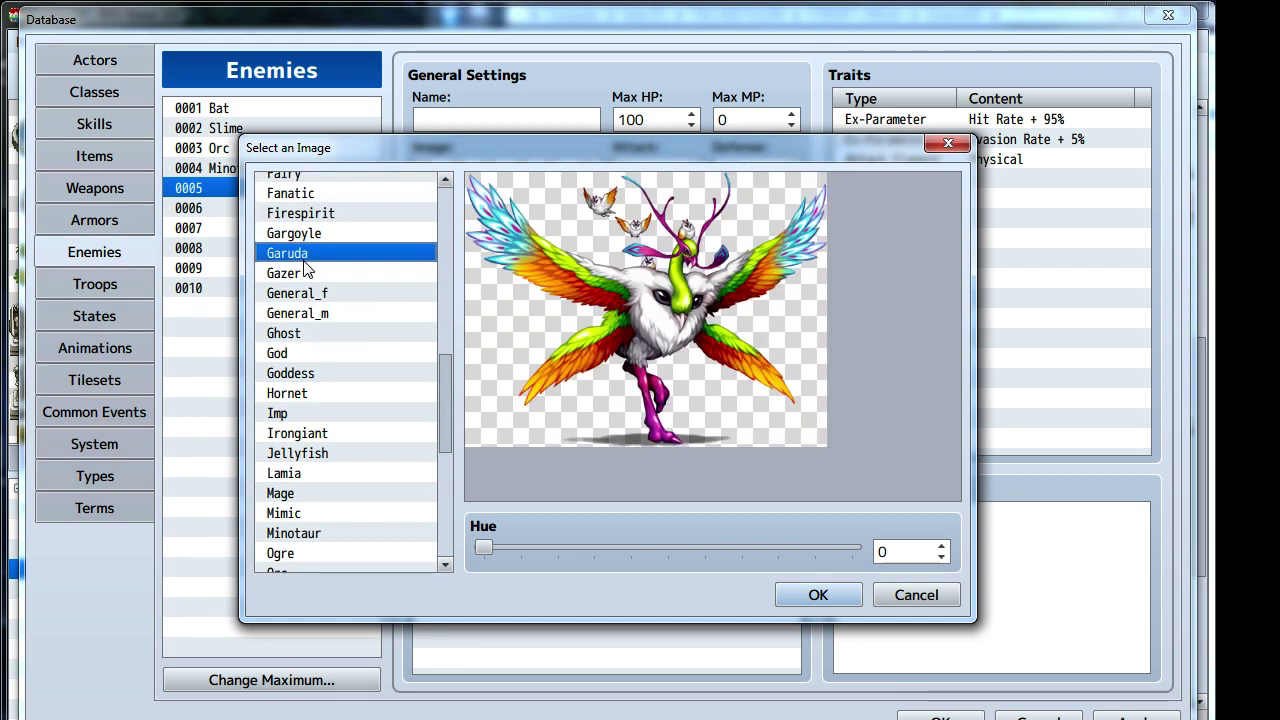
click(305, 274)
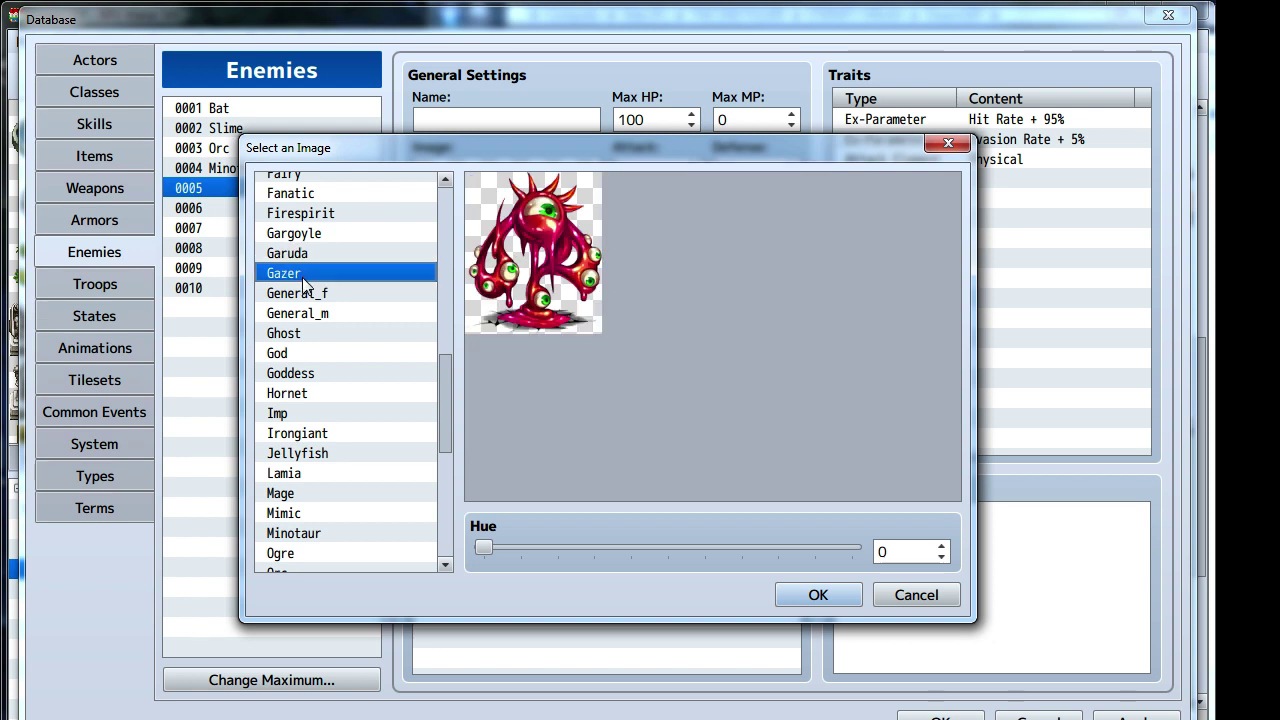
- View the full width of the Evilgod image and preview the Earthspirit, Dragon, Demon and Death images
scroll(303, 280, up, 3)
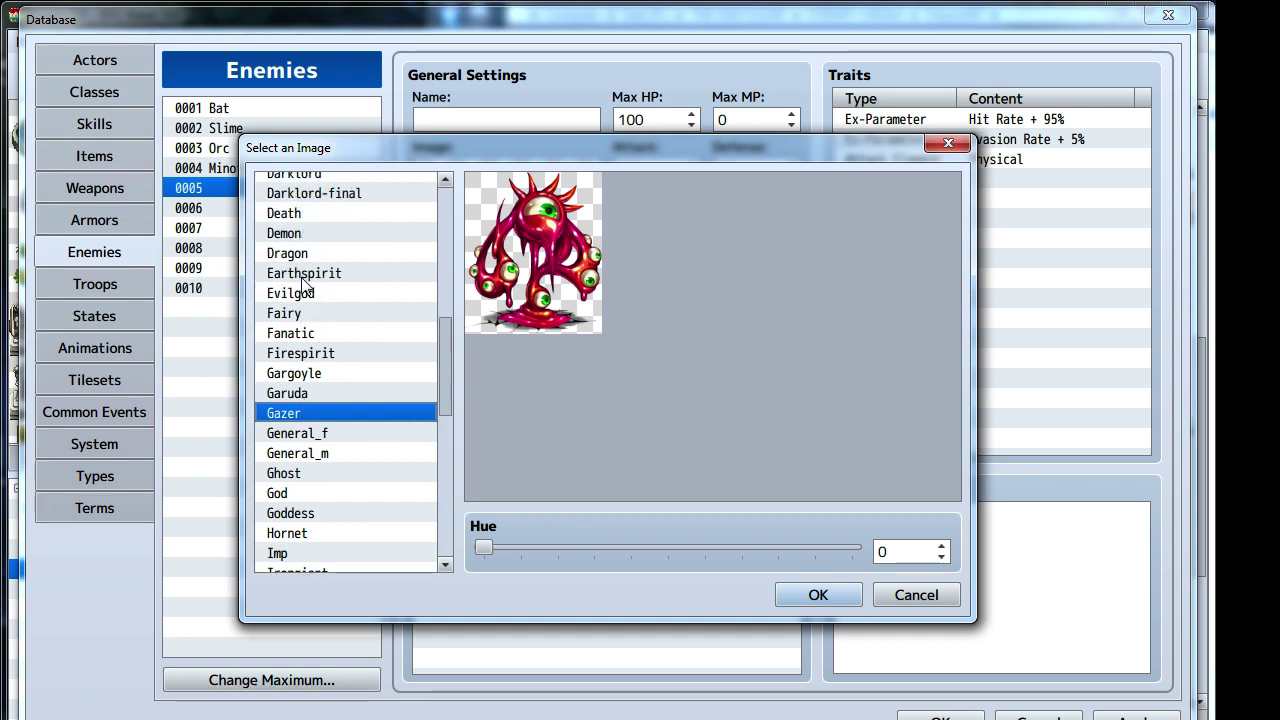
click(293, 316)
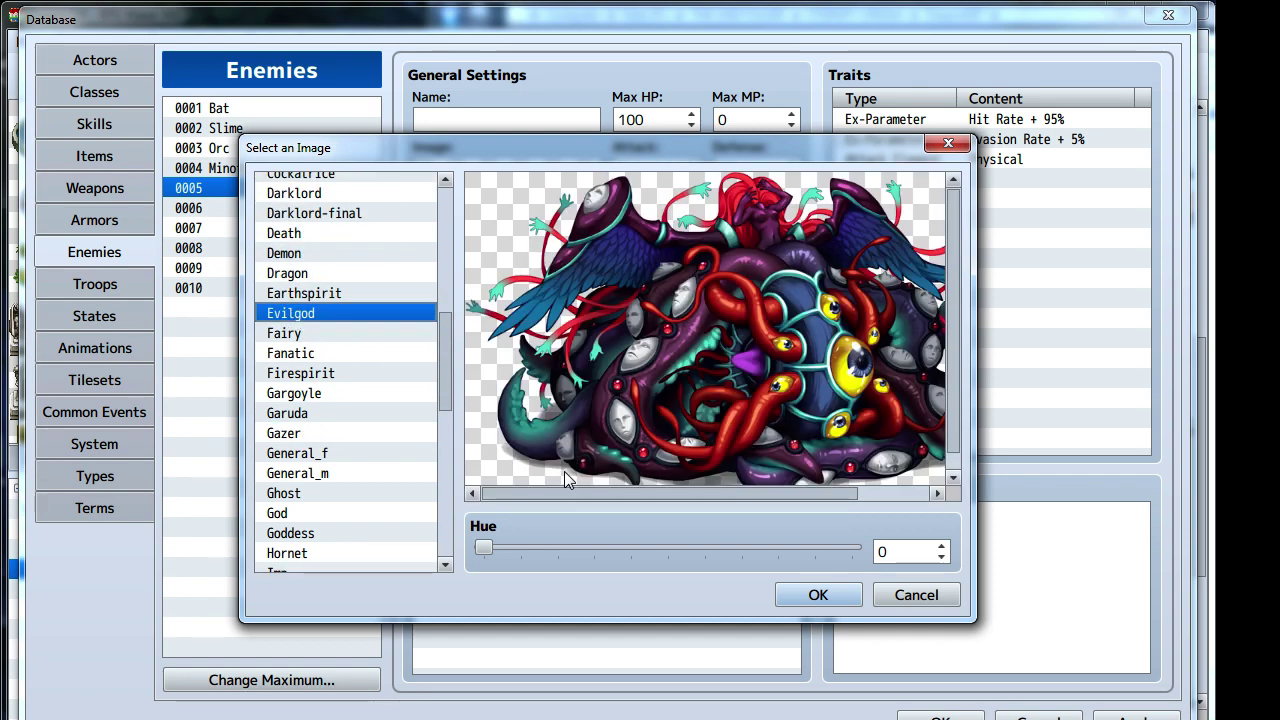
drag(570, 493, 721, 520)
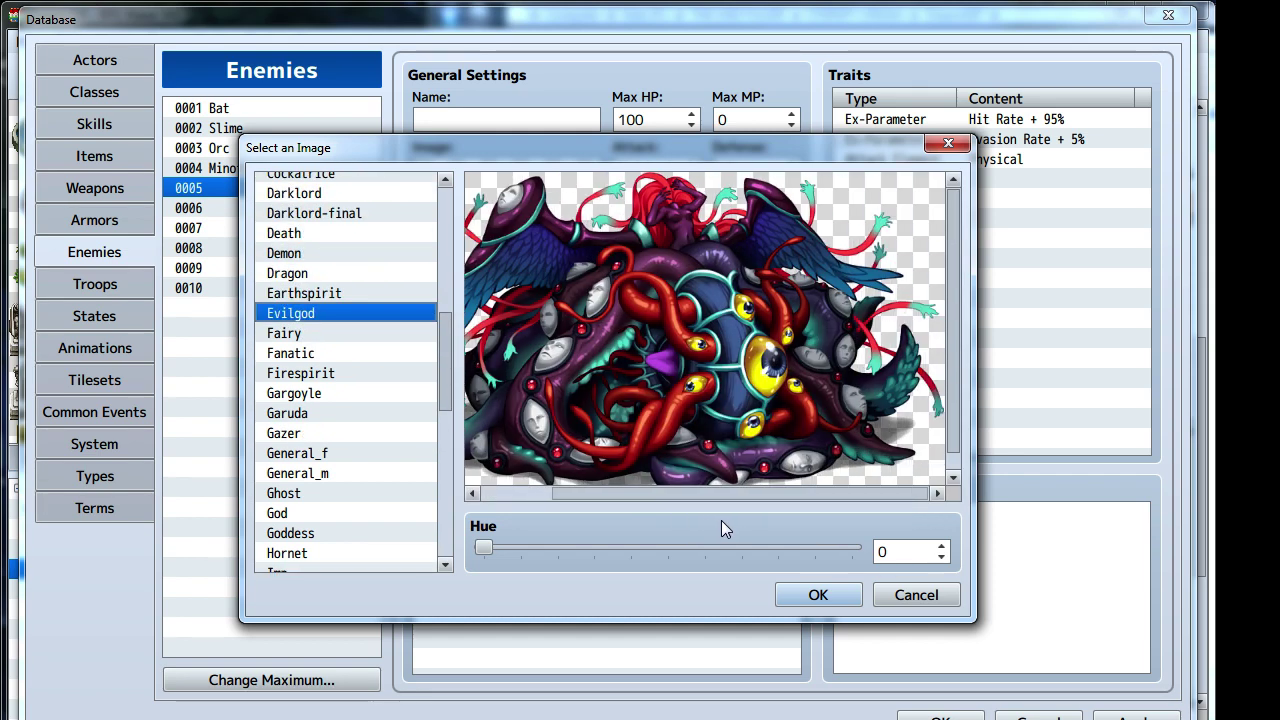
drag(719, 520, 595, 523)
click(326, 294)
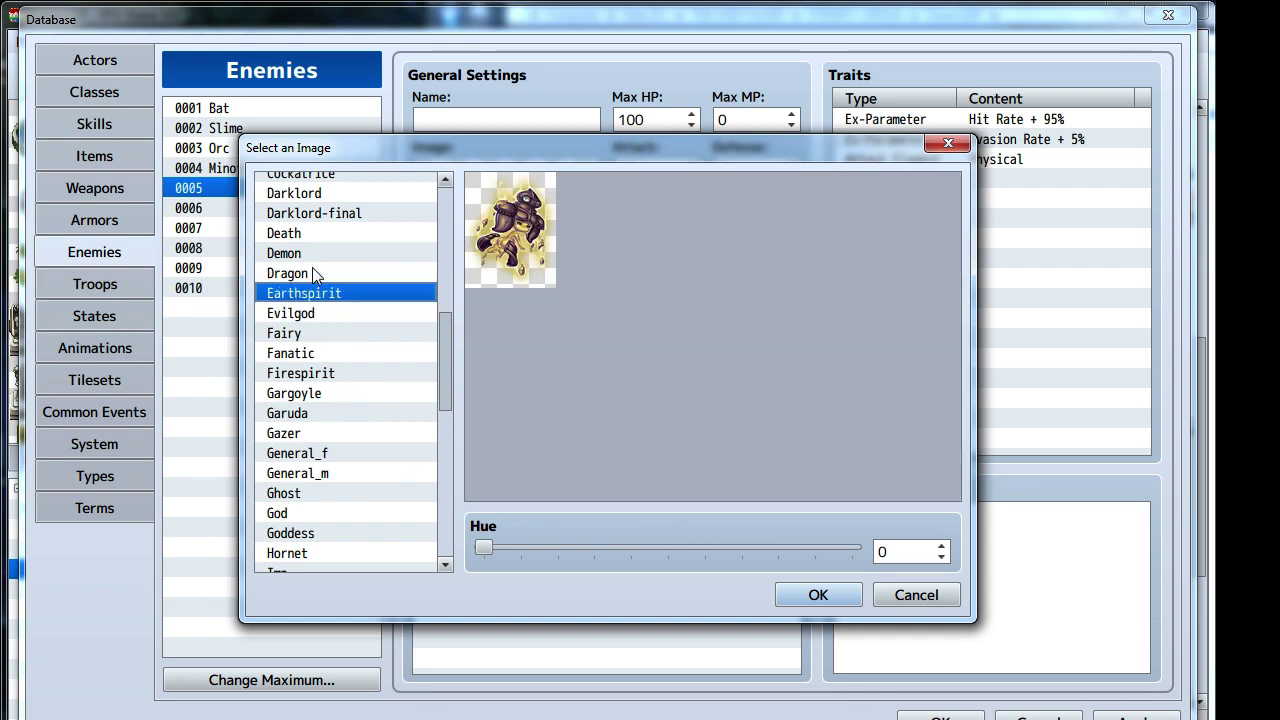
click(312, 271)
click(332, 252)
click(331, 237)
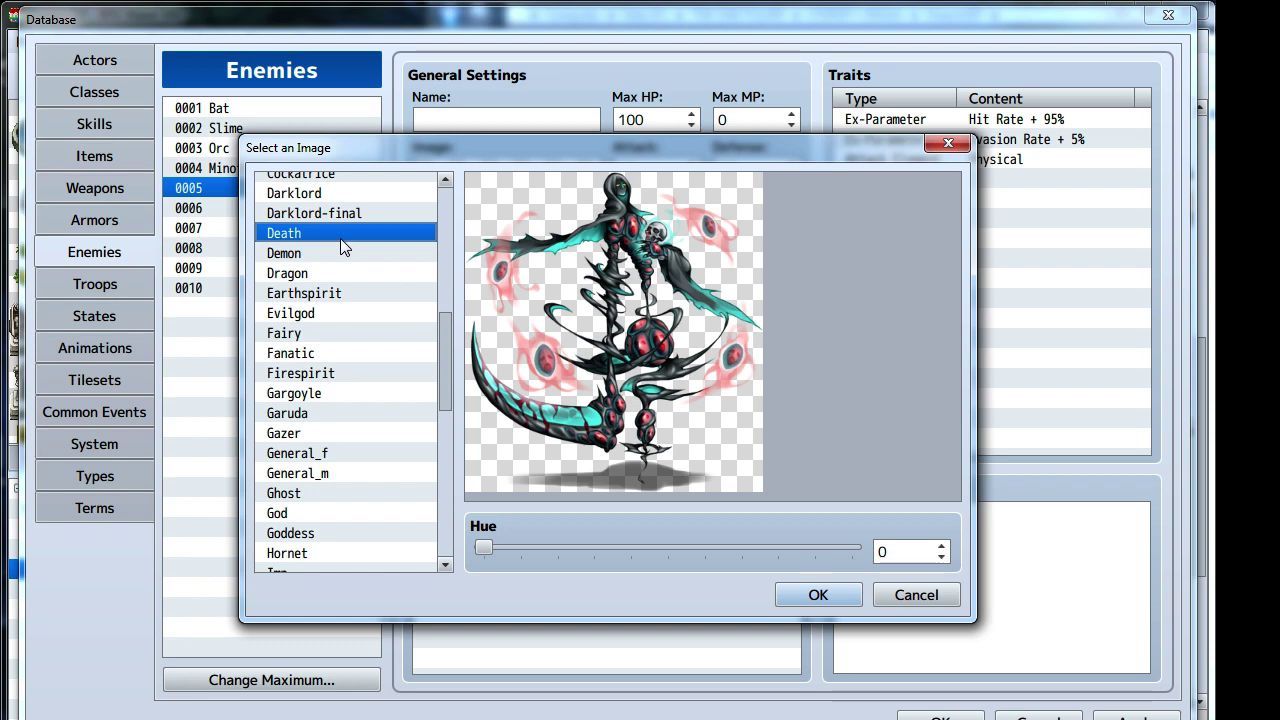
- Compare the Darklord-final and Darklord images, and preview the Cockatrice and Chimera images
click(345, 213)
scroll(351, 280, up, 2)
click(330, 275)
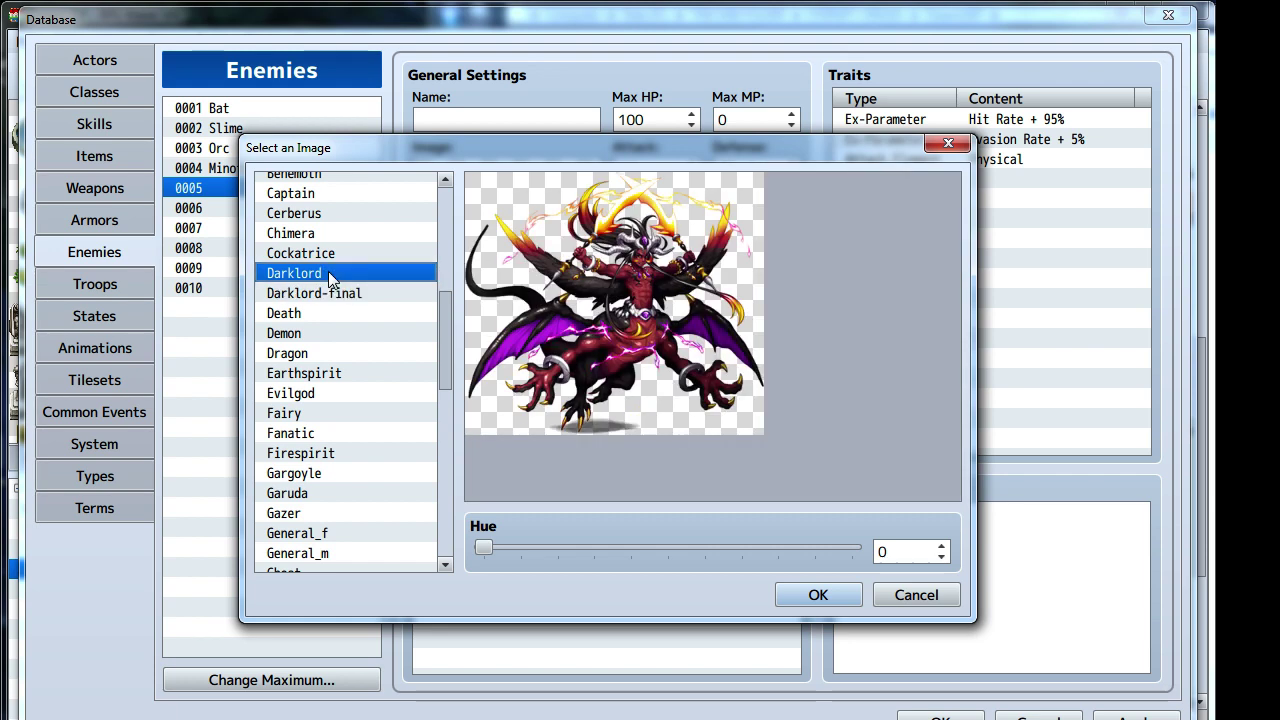
click(321, 294)
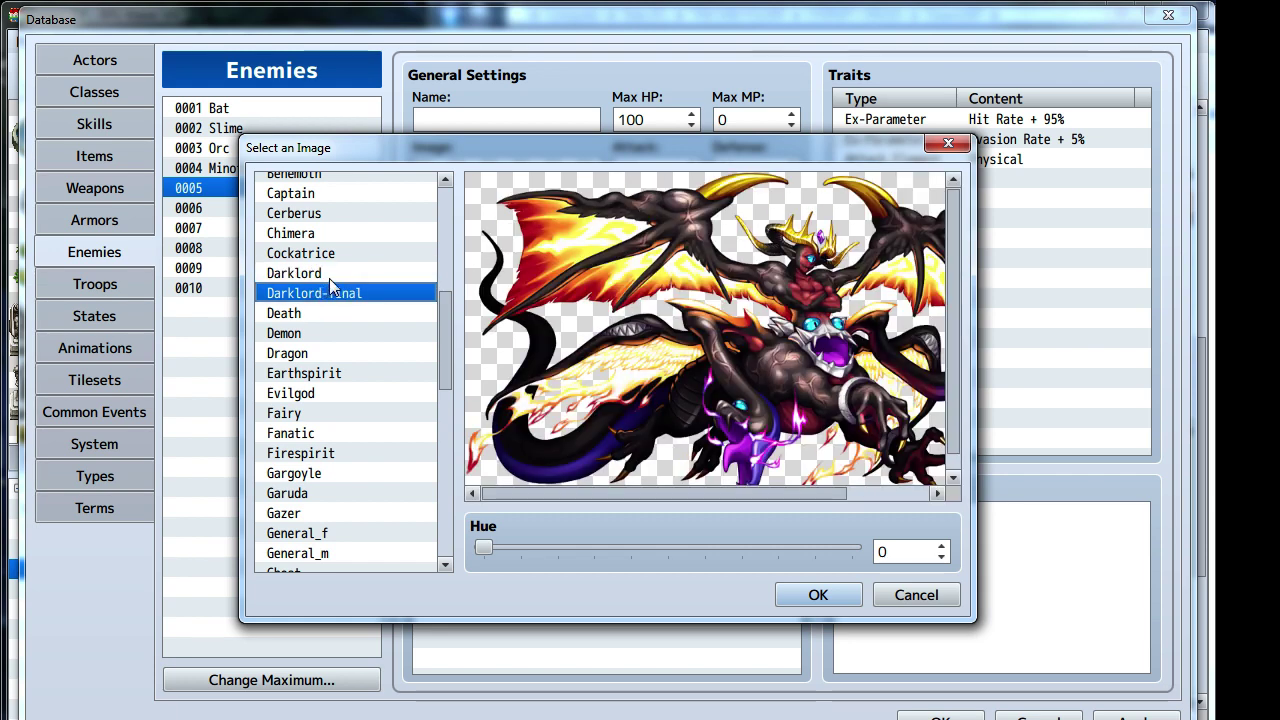
click(331, 270)
click(334, 254)
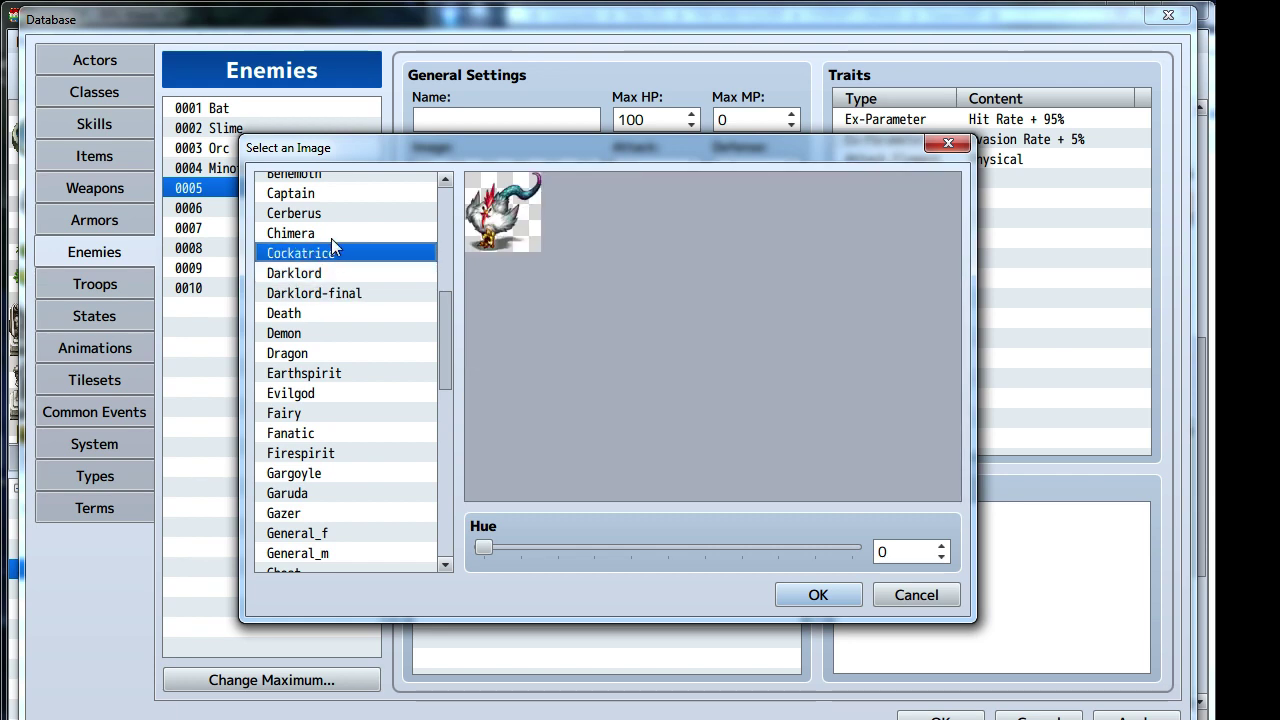
click(326, 233)
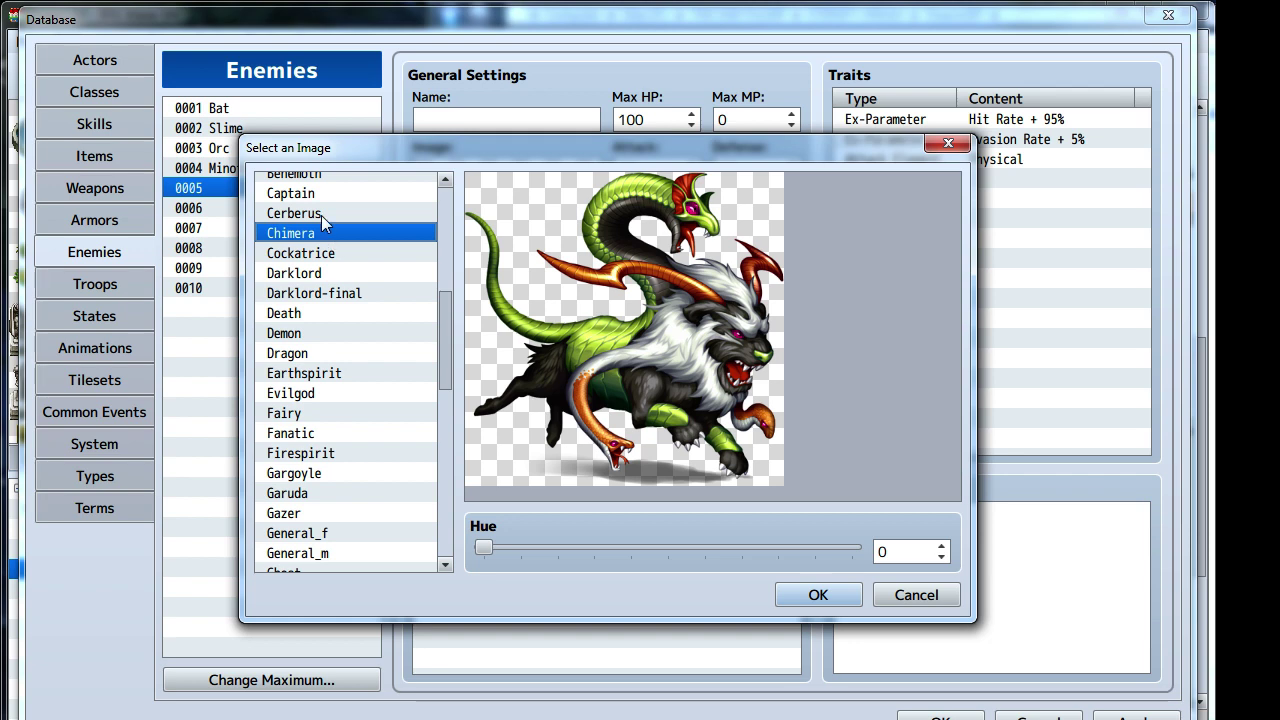
- Preview the available battler images for enemy 0005, from Cerberus and Captain back to Actor3_5, and leave the selection uncommitted
click(321, 215)
click(323, 192)
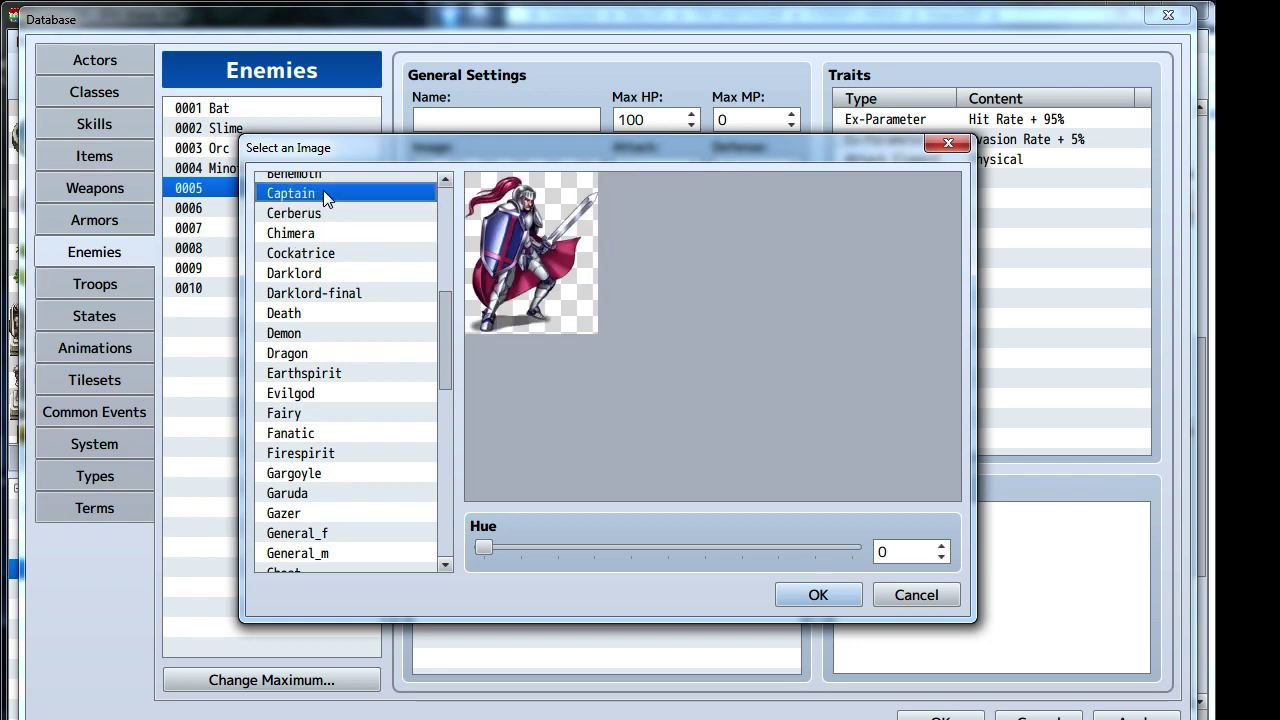
scroll(364, 299, up, 4)
click(312, 375)
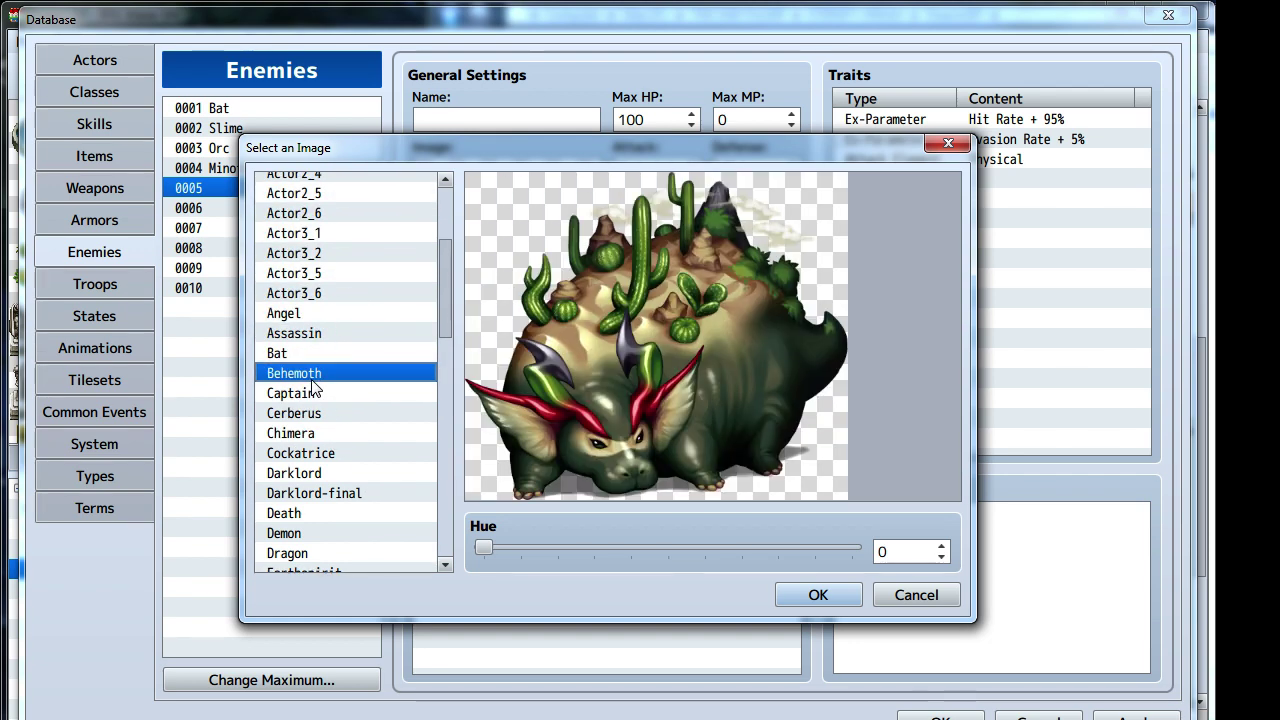
click(306, 356)
click(303, 336)
click(304, 310)
click(311, 336)
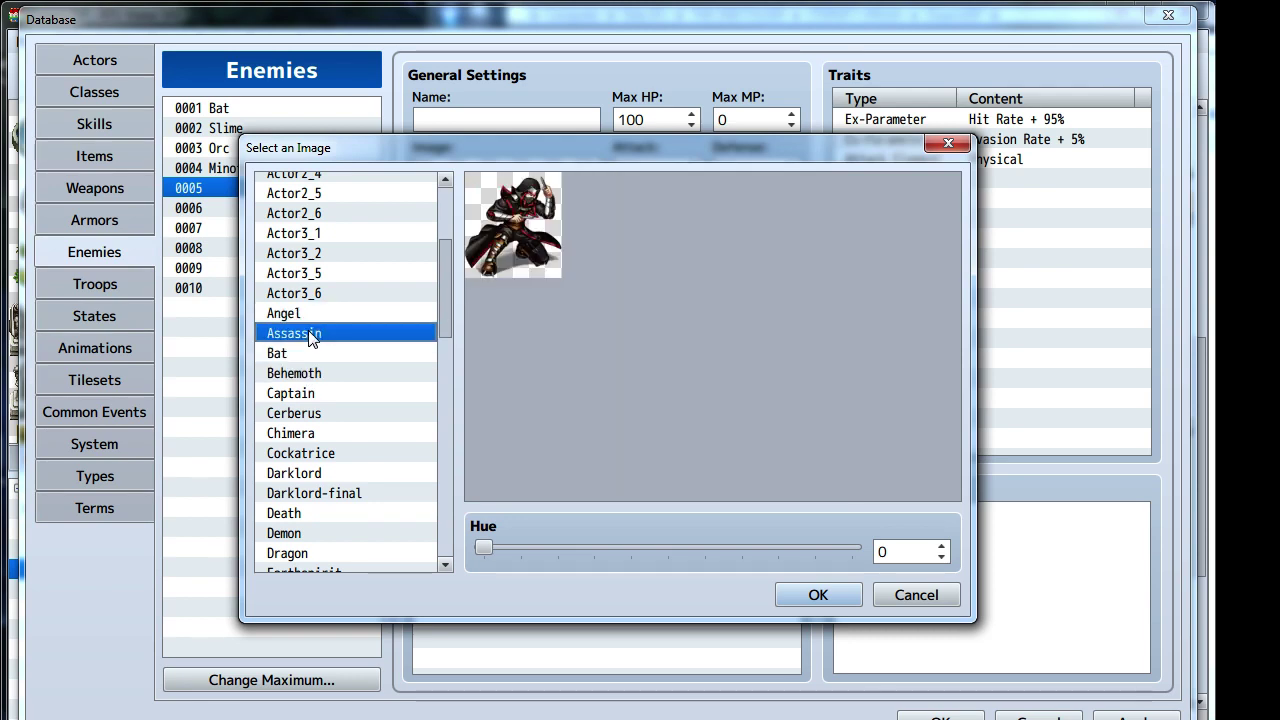
click(306, 292)
click(306, 273)
scroll(320, 400, up, 3)
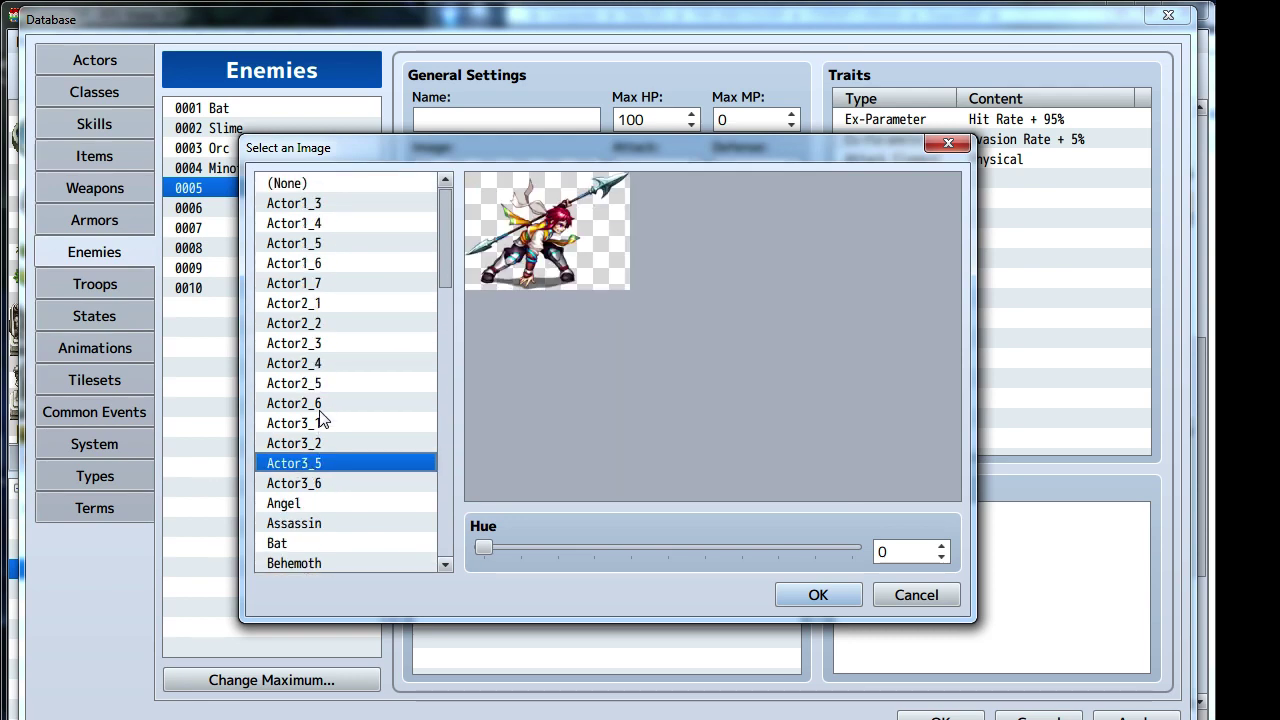
click(956, 596)
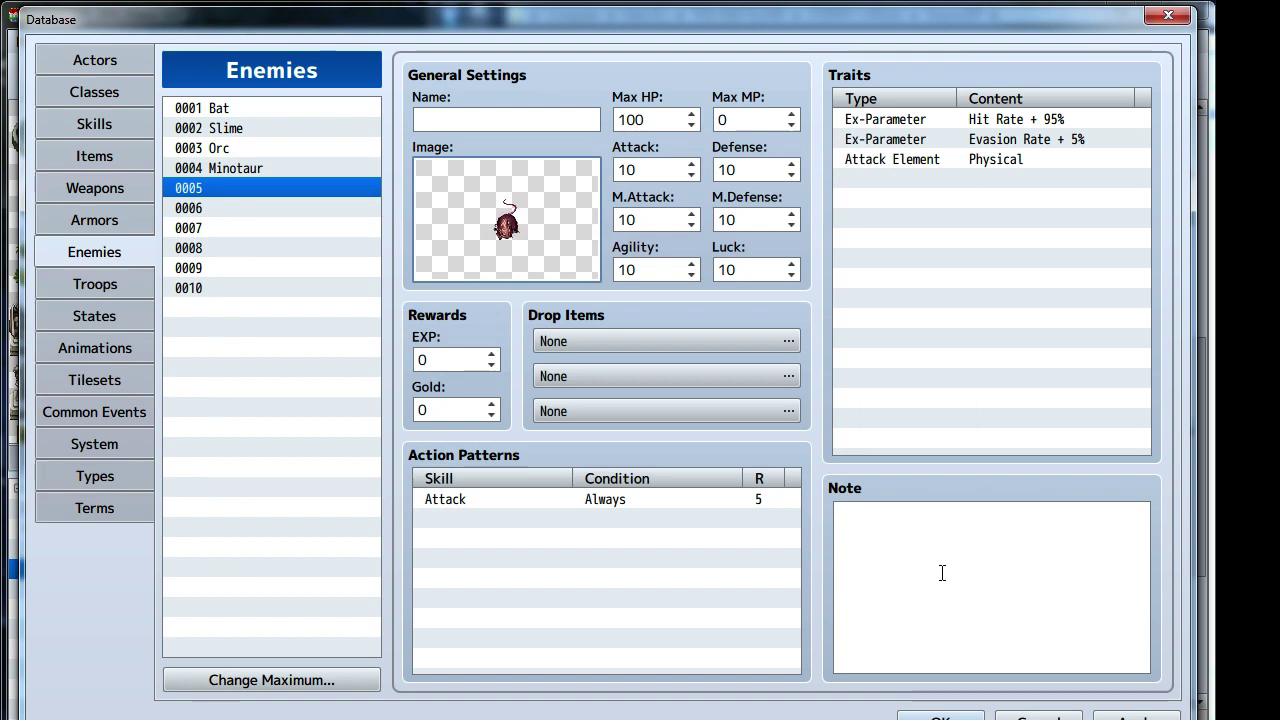
- Set the image of enemy 0005 to (None) and save the database changes
double_click(503, 210)
scroll(313, 210, up, 12)
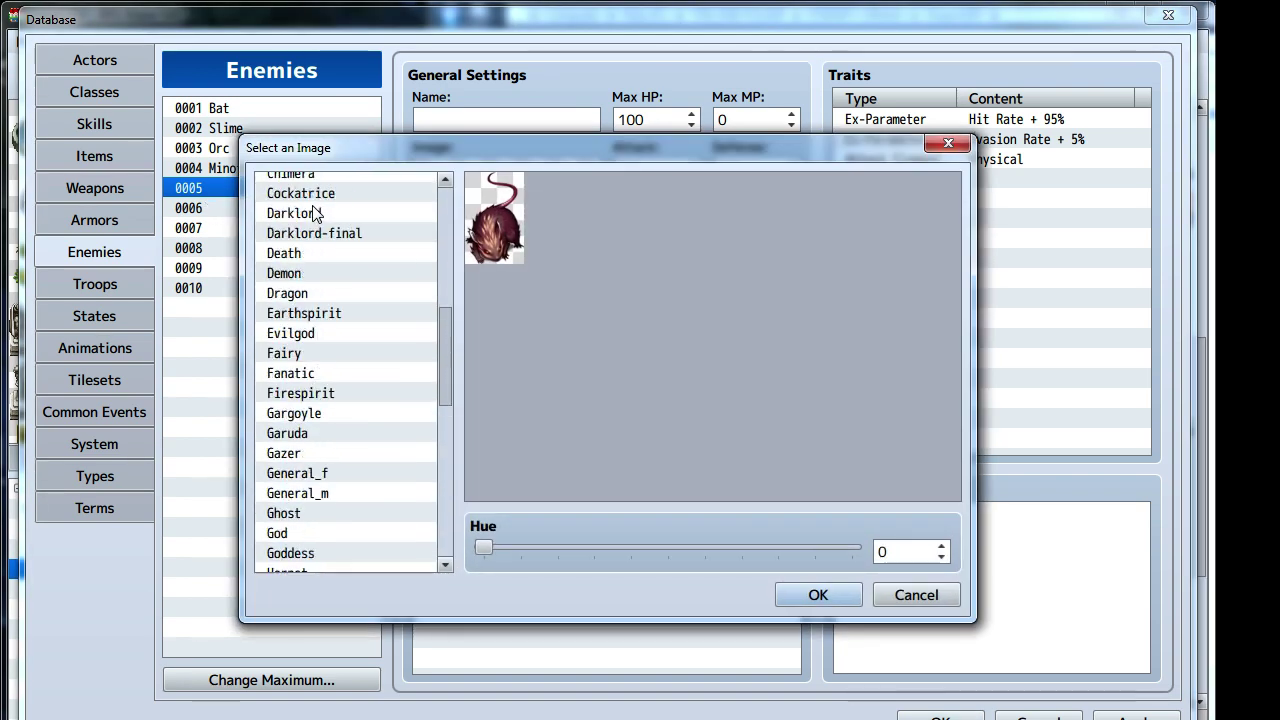
scroll(313, 205, up, 2)
click(300, 182)
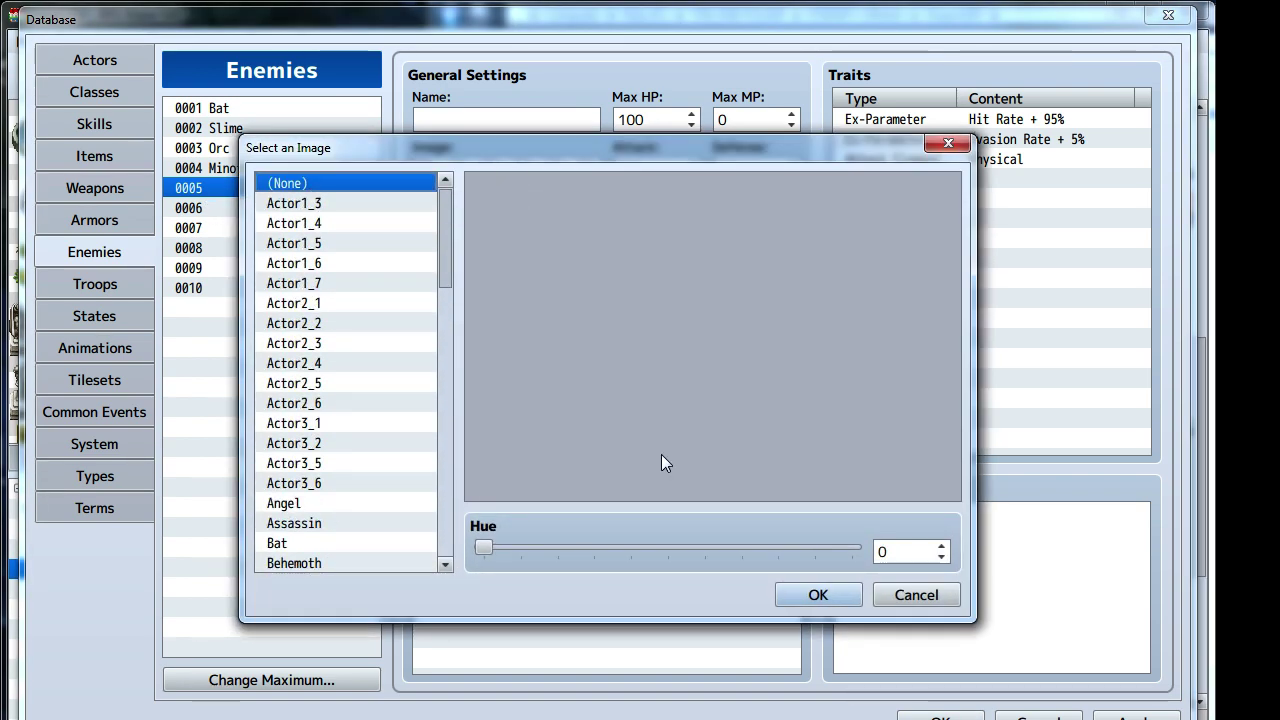
click(820, 594)
click(940, 716)
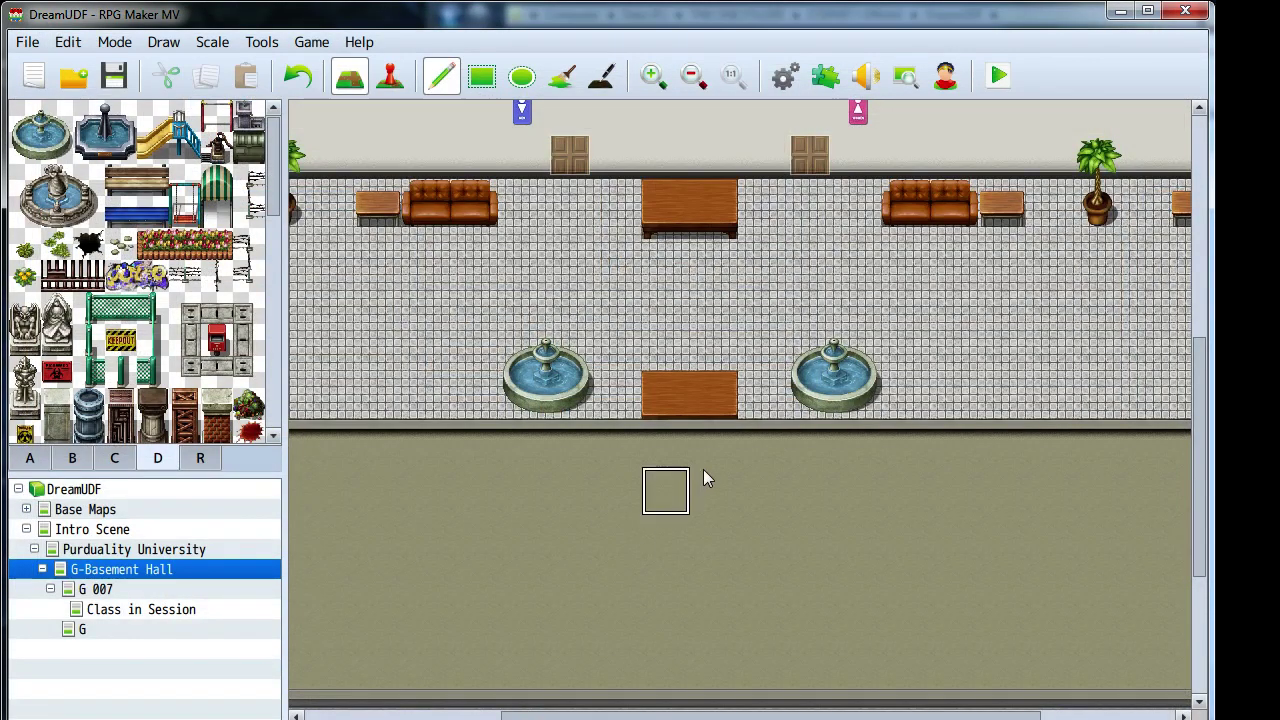
- Place the purple teddy bear tile on the small table beside the leather sofa in the G-Basement Hall map
scroll(703, 469, right, 4)
scroll(800, 433, up, 5)
mouse_move(822, 326)
middle_down()
mouse_move(770, 388)
mouse_move(546, 340)
mouse_move(588, 619)
mouse_move(594, 551)
middle_up()
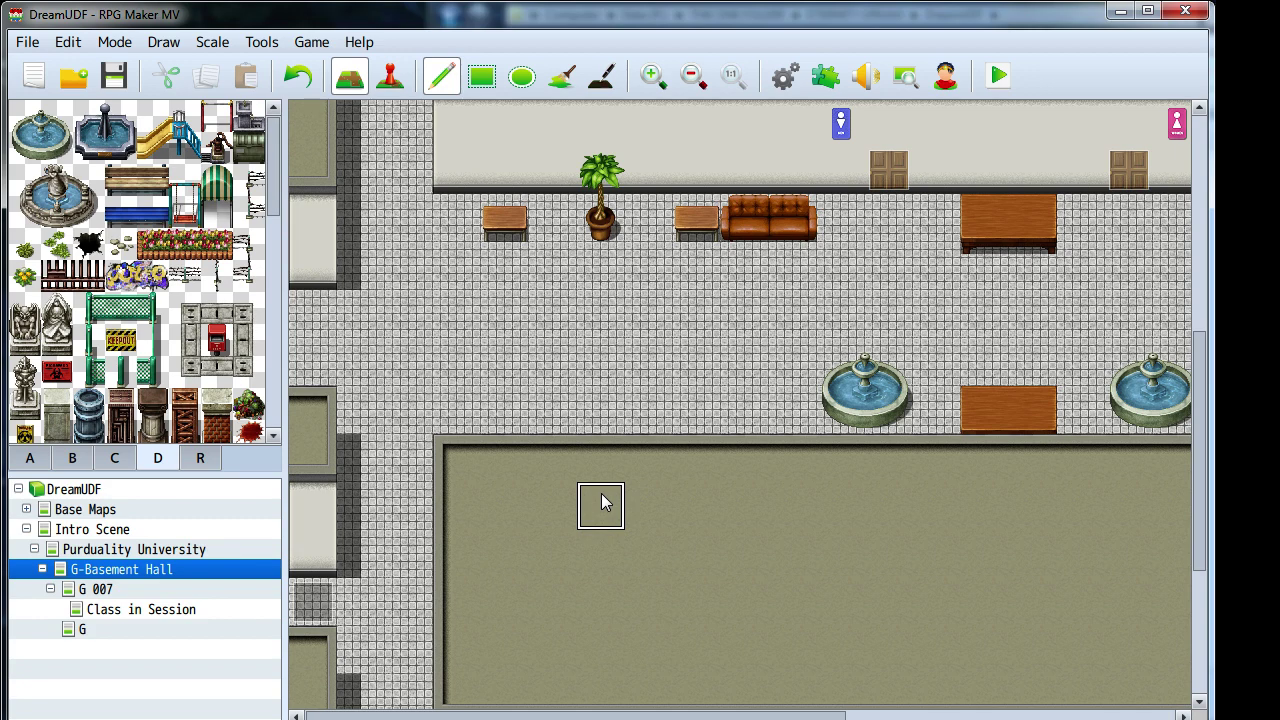
click(58, 246)
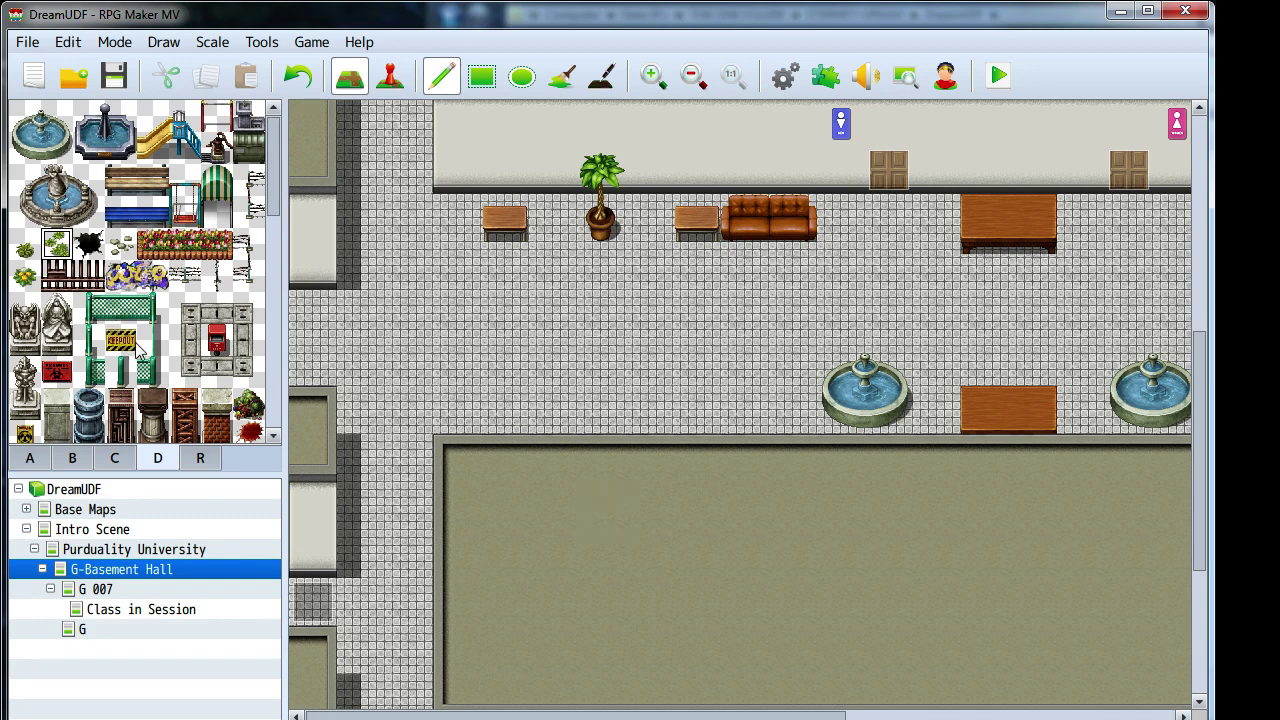
scroll(138, 345, down, 5)
scroll(138, 350, up, 5)
scroll(200, 320, down, 6)
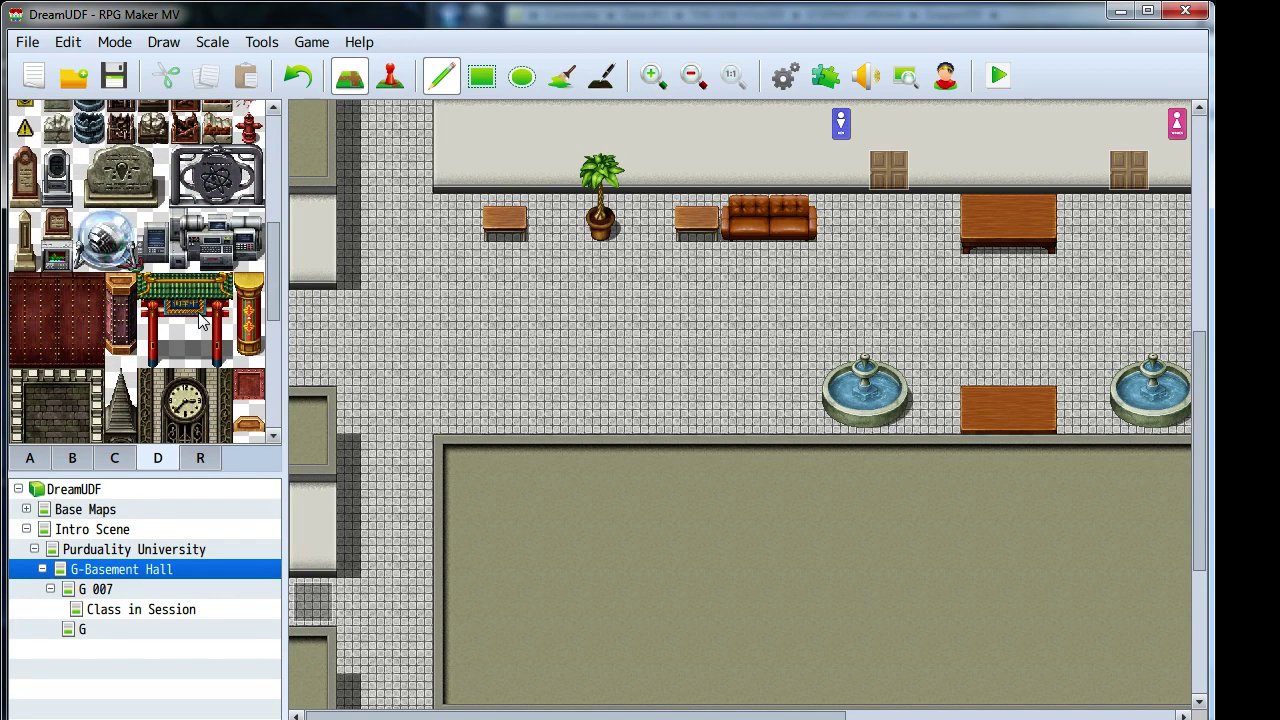
scroll(200, 320, down, 3)
click(116, 458)
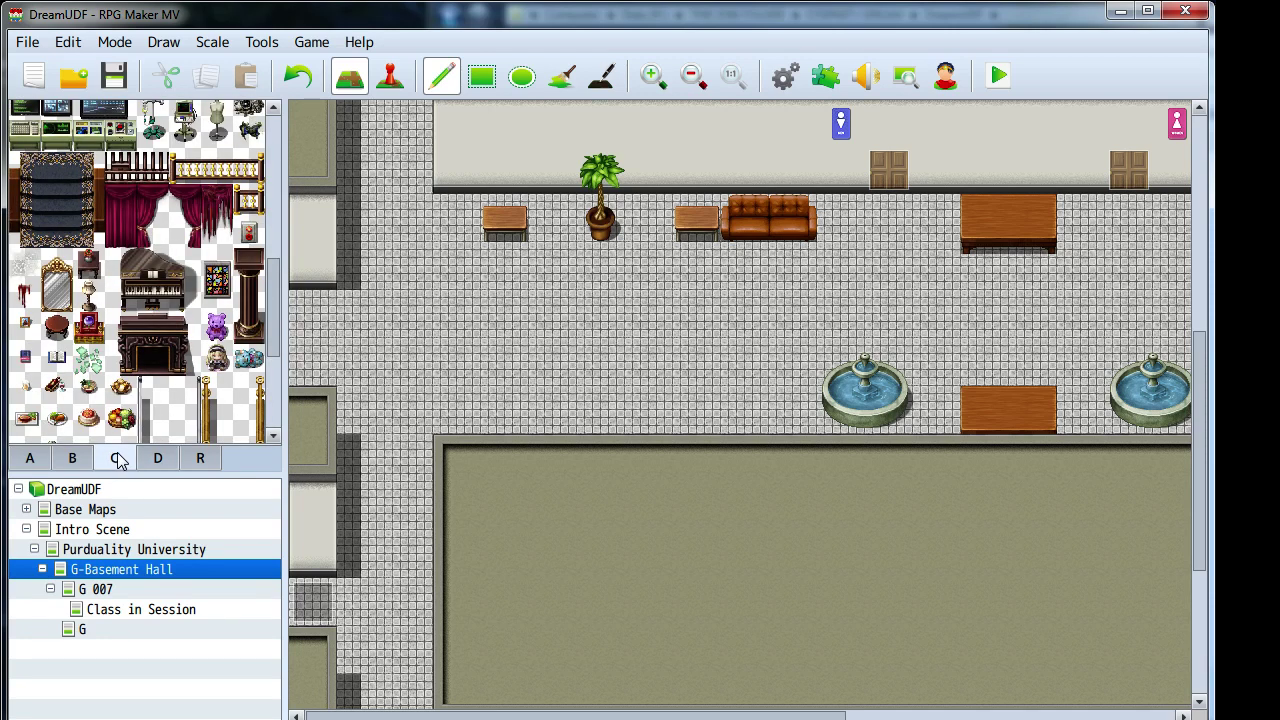
click(217, 330)
click(697, 218)
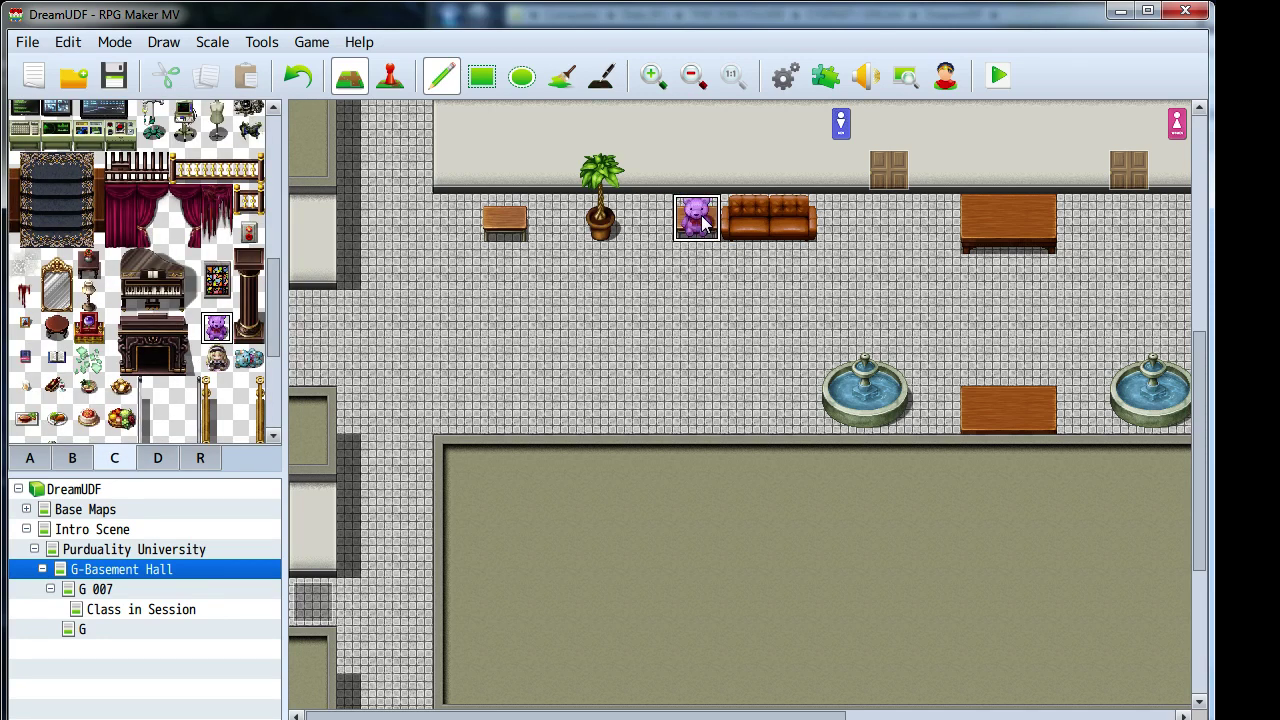
- Create a new event on the teddy bear's tile and set its priority to Same as characters
scroll(589, 337, right, 2)
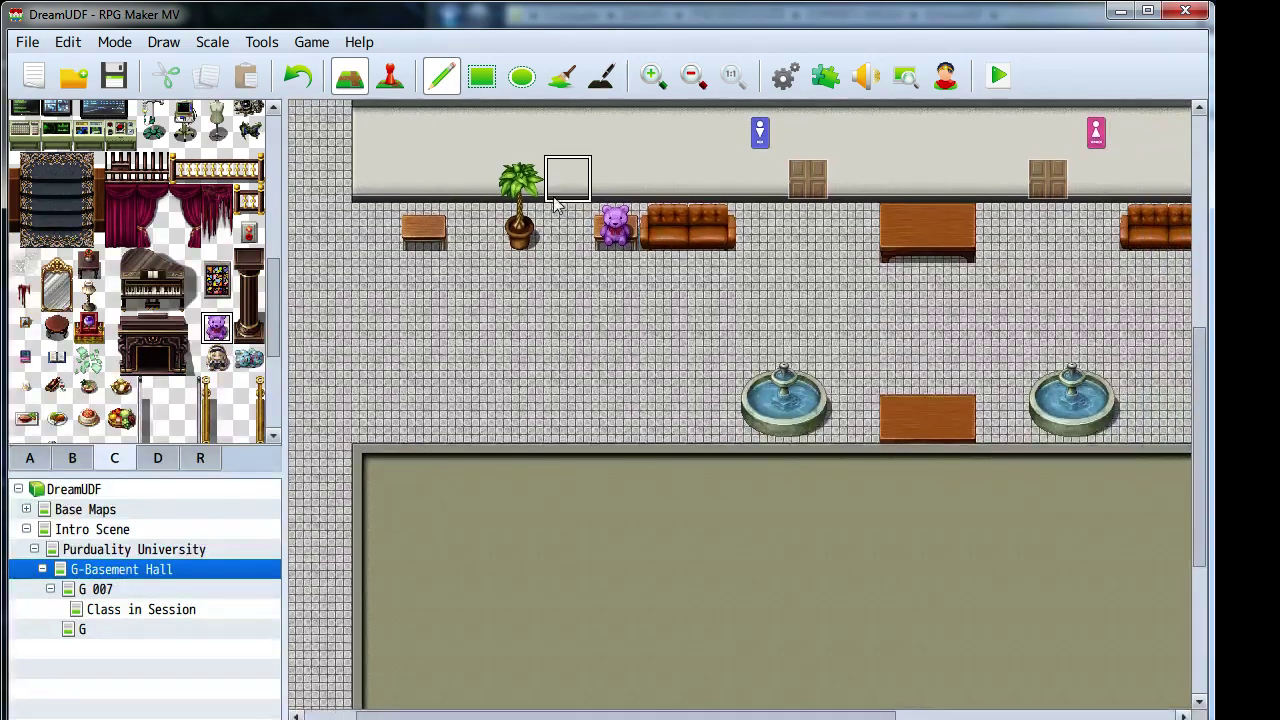
click(390, 78)
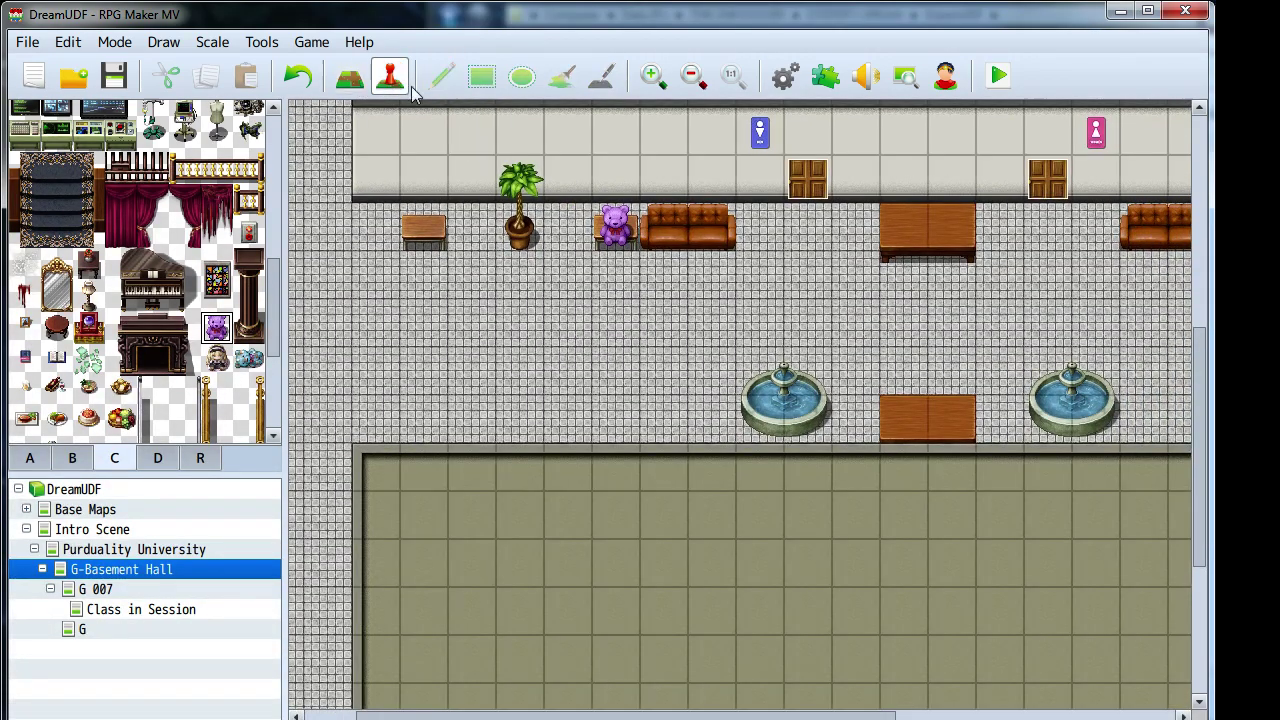
click(617, 228)
double_click(617, 230)
click(340, 597)
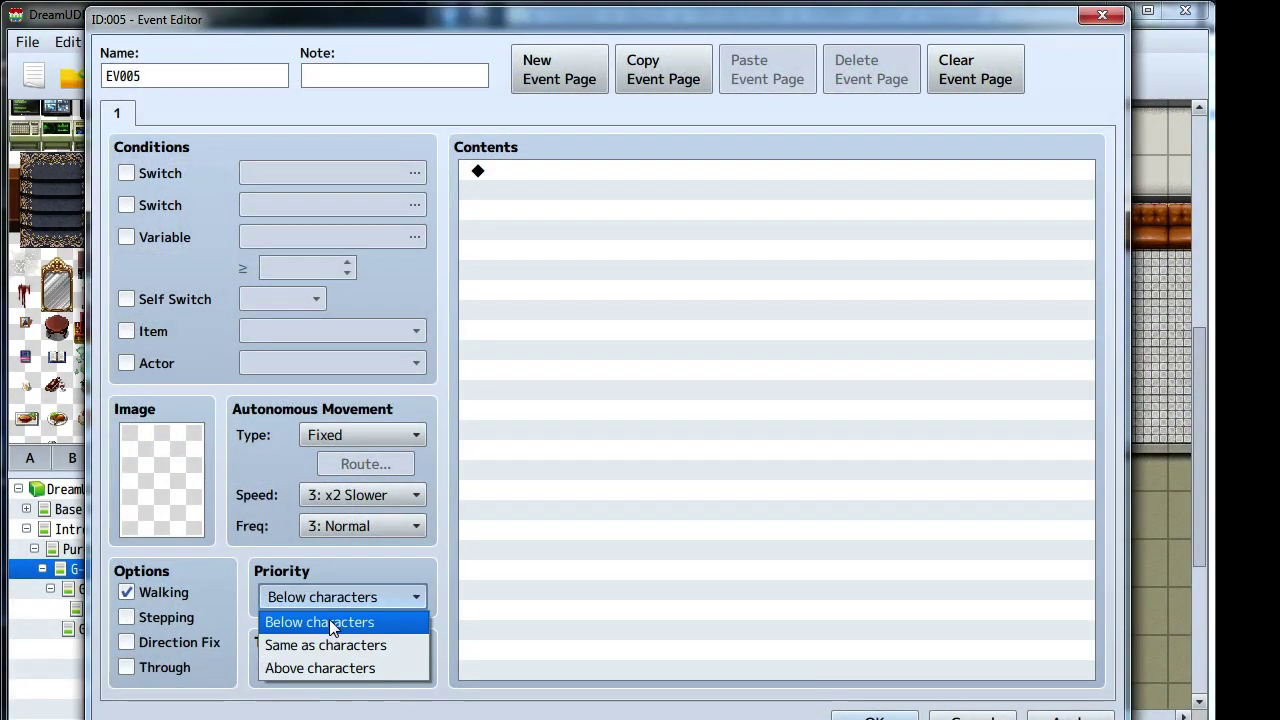
click(329, 643)
- Add a Show Text command to the bear event reading "One day, your soul shall be mine..."
double_click(591, 368)
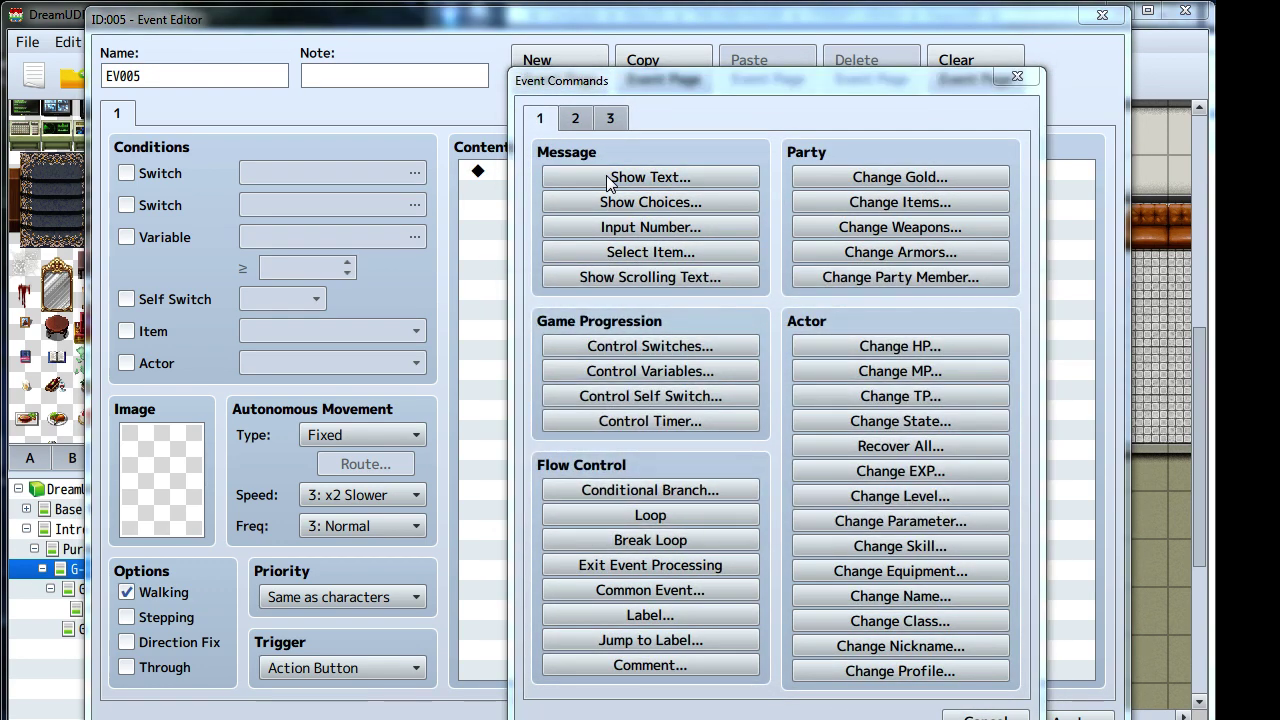
click(607, 179)
text(, your )
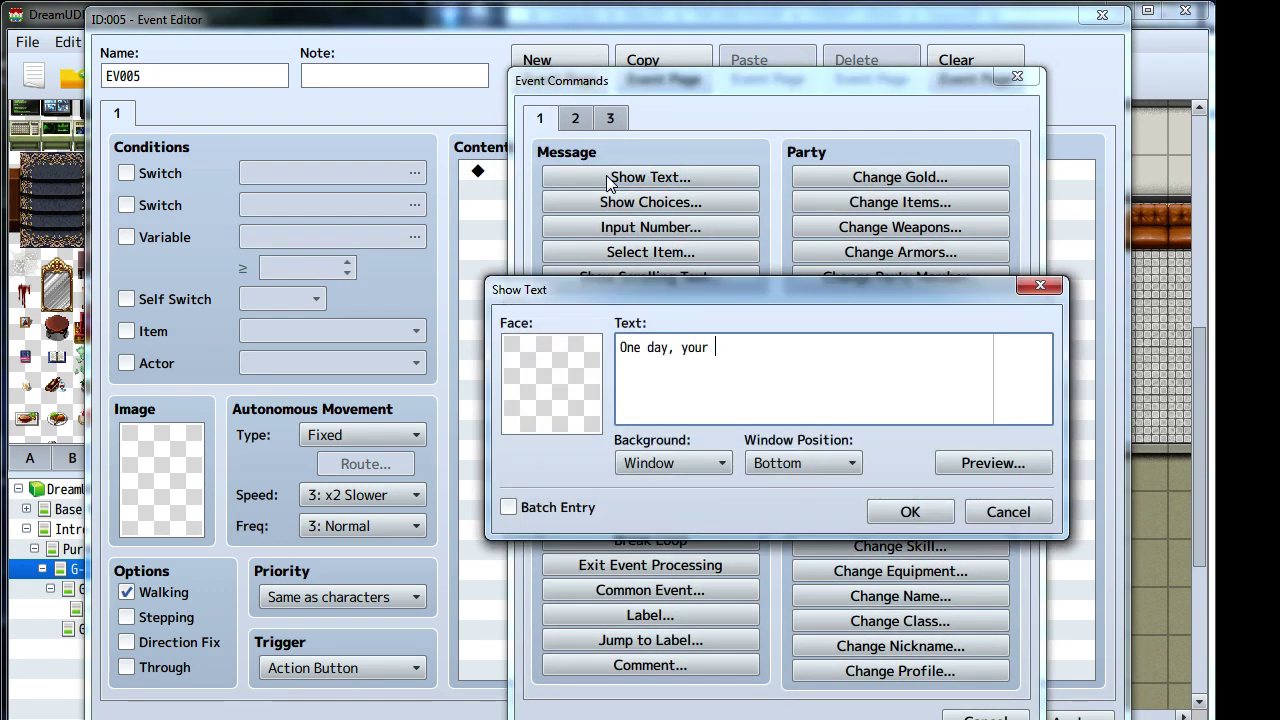
text(soul shall be mine...)
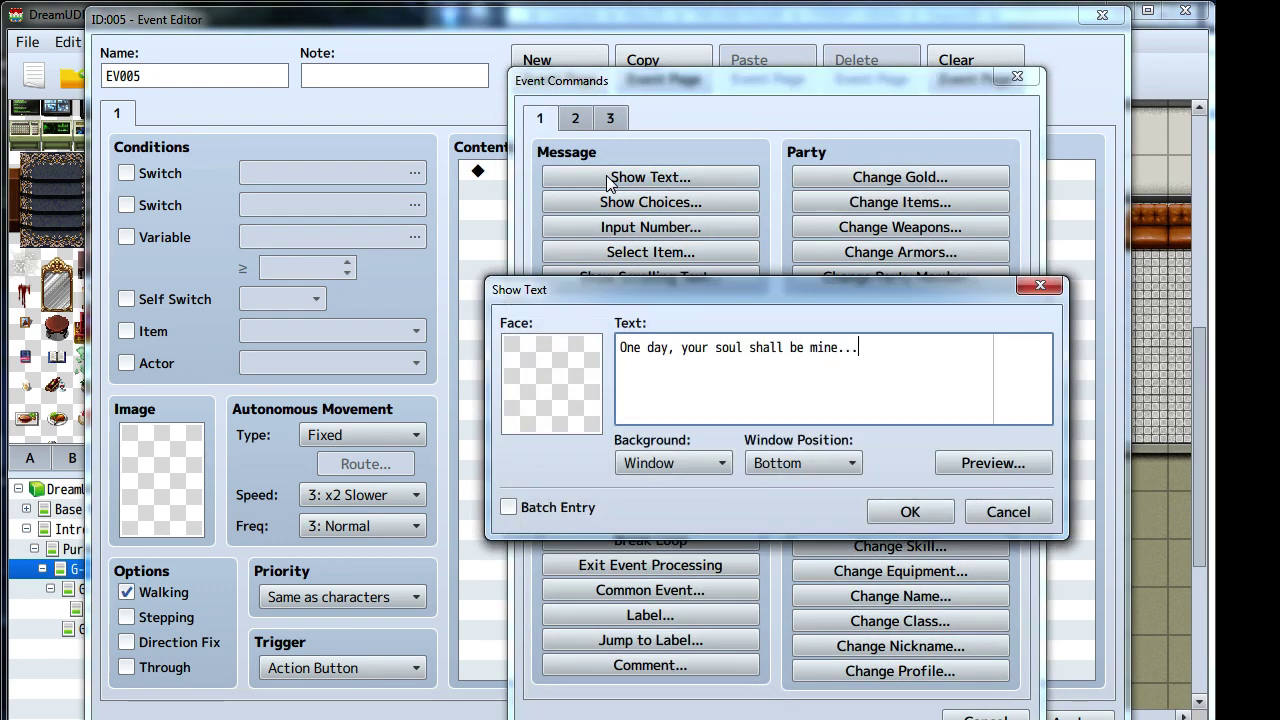
click(905, 510)
- Add a Show Text command with the third Blaine1 face and the text "Wot? \n<Blaine>"
double_click(585, 294)
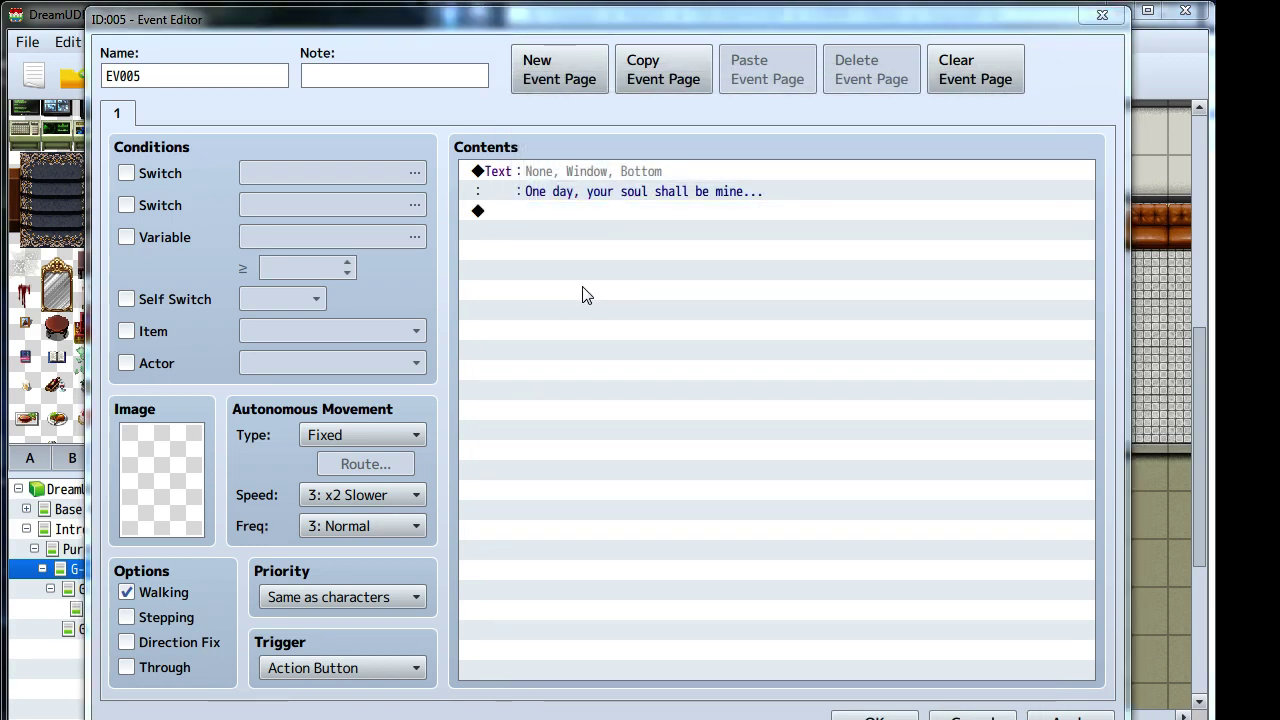
click(600, 177)
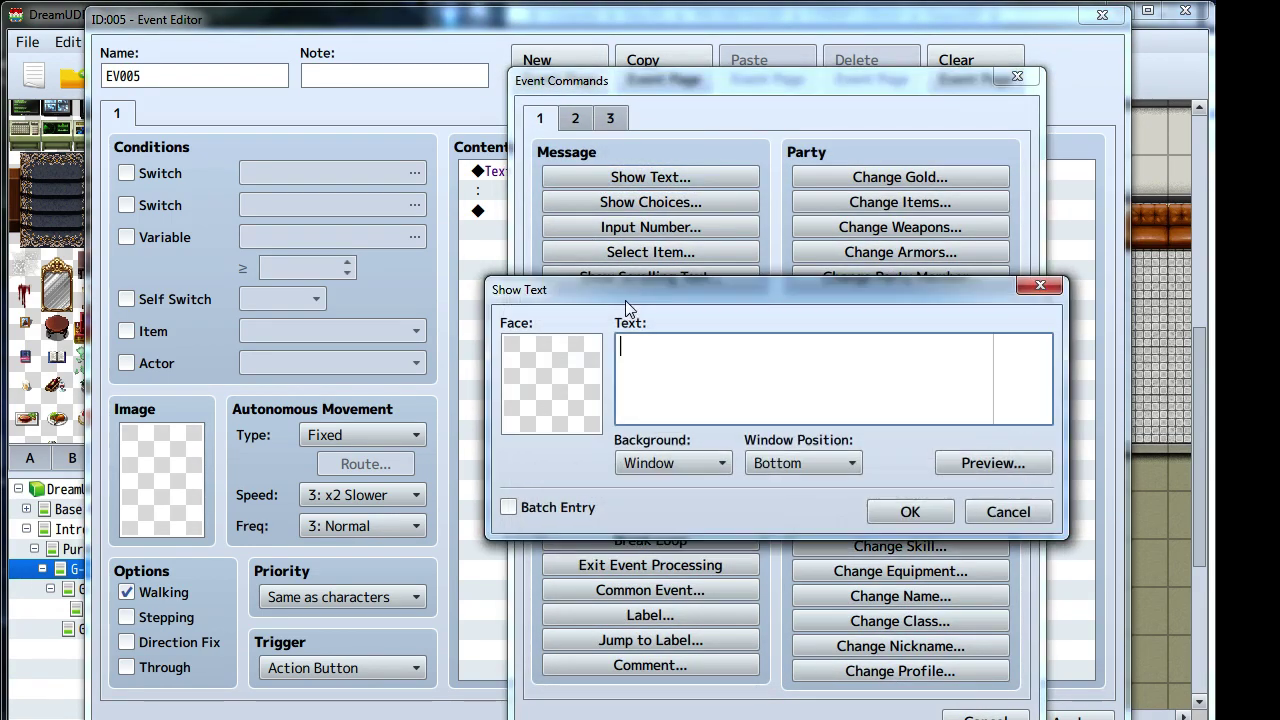
double_click(543, 371)
click(480, 292)
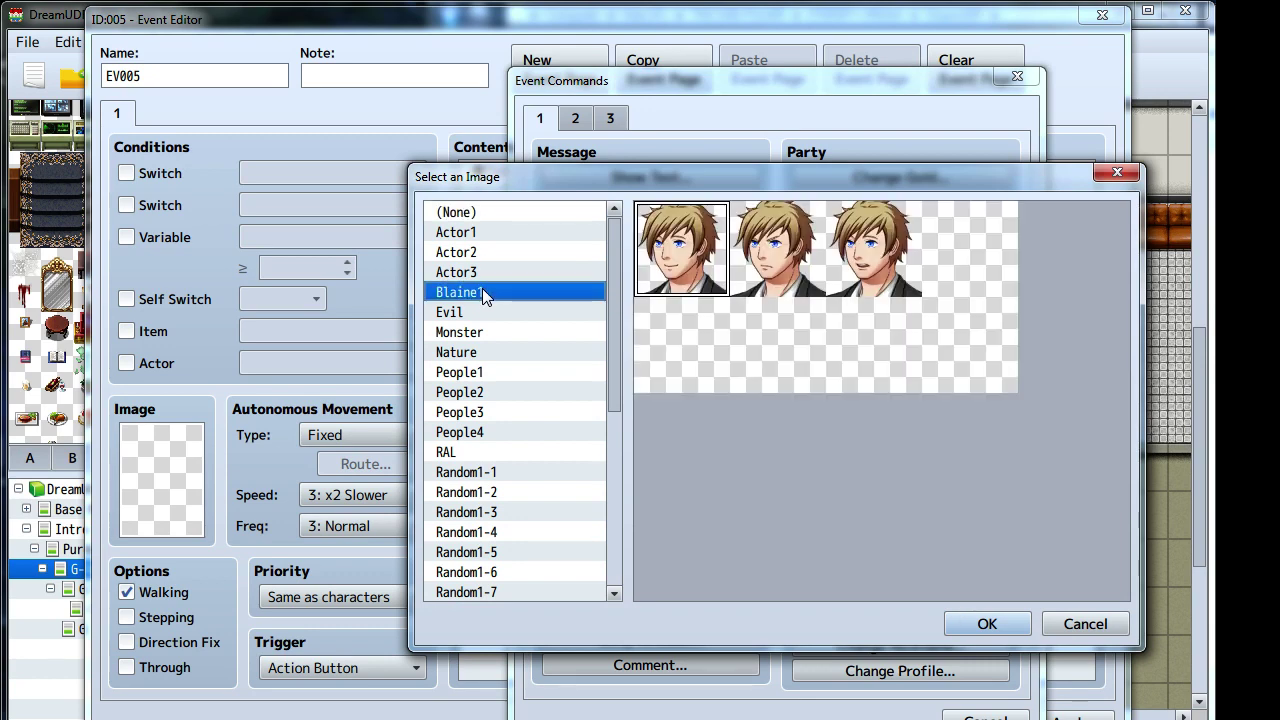
click(852, 247)
click(985, 622)
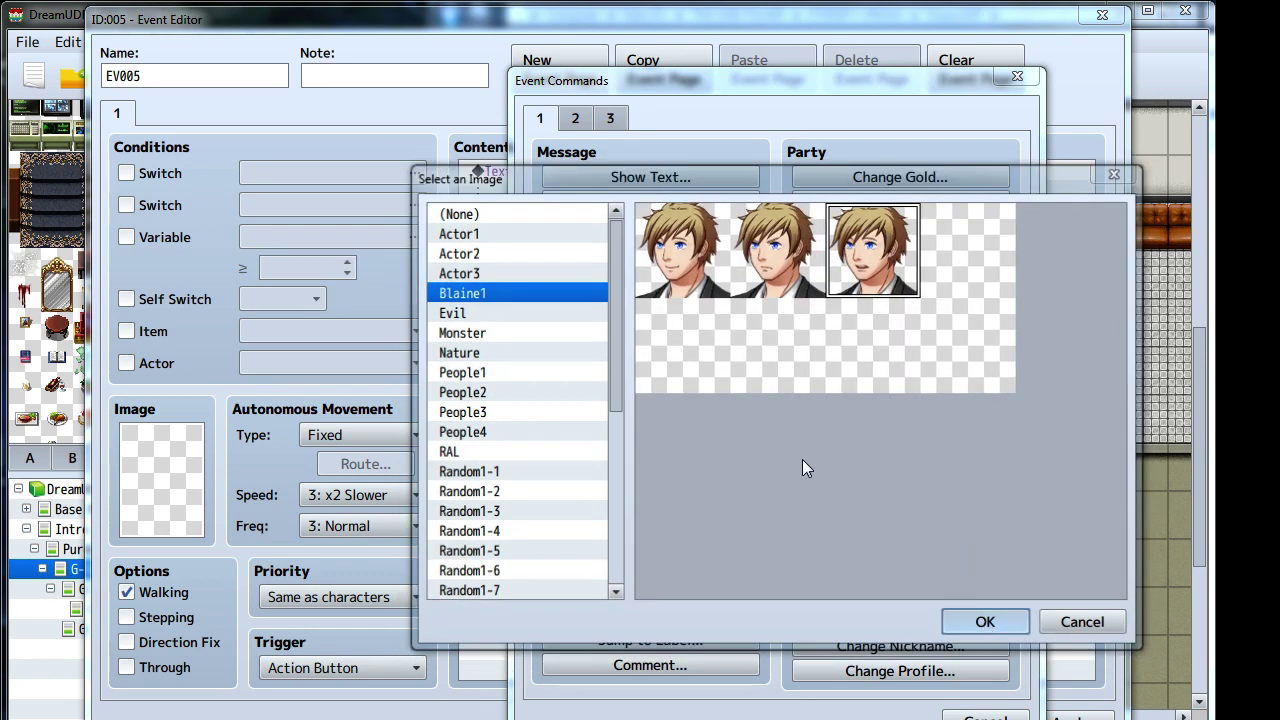
text(W)
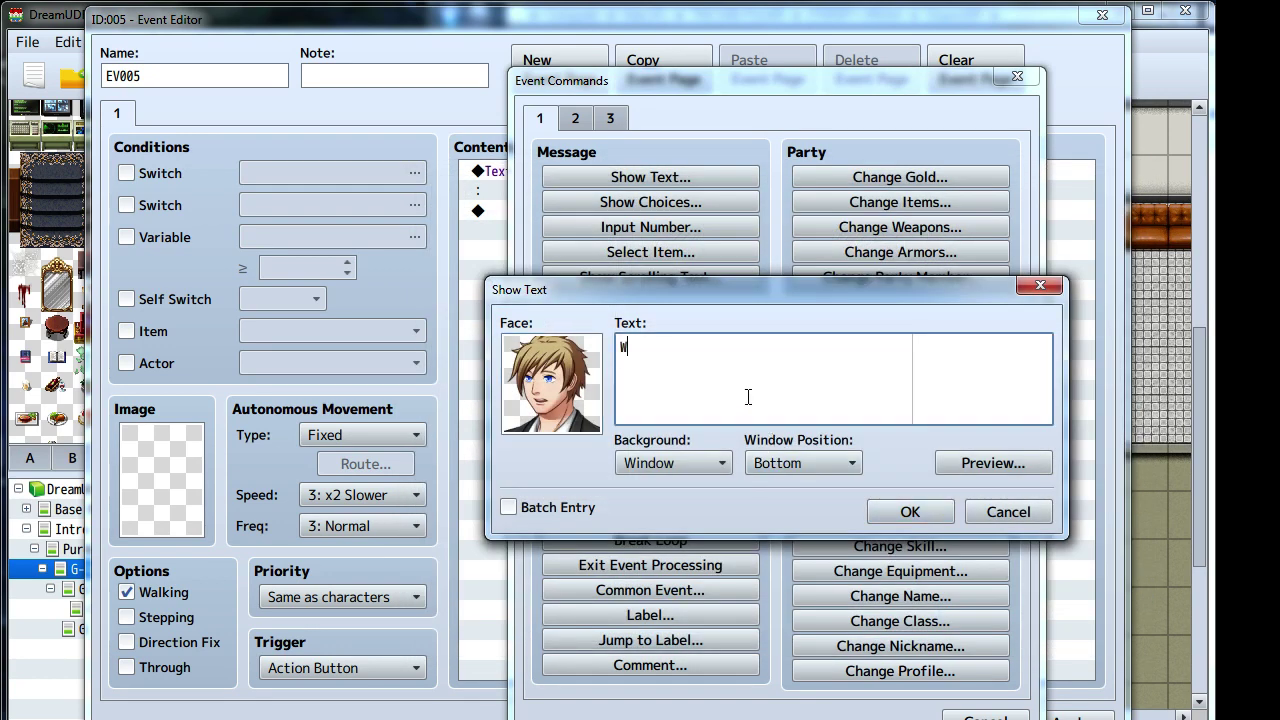
text(ot? <)
text( <Blaine>)
click(891, 515)
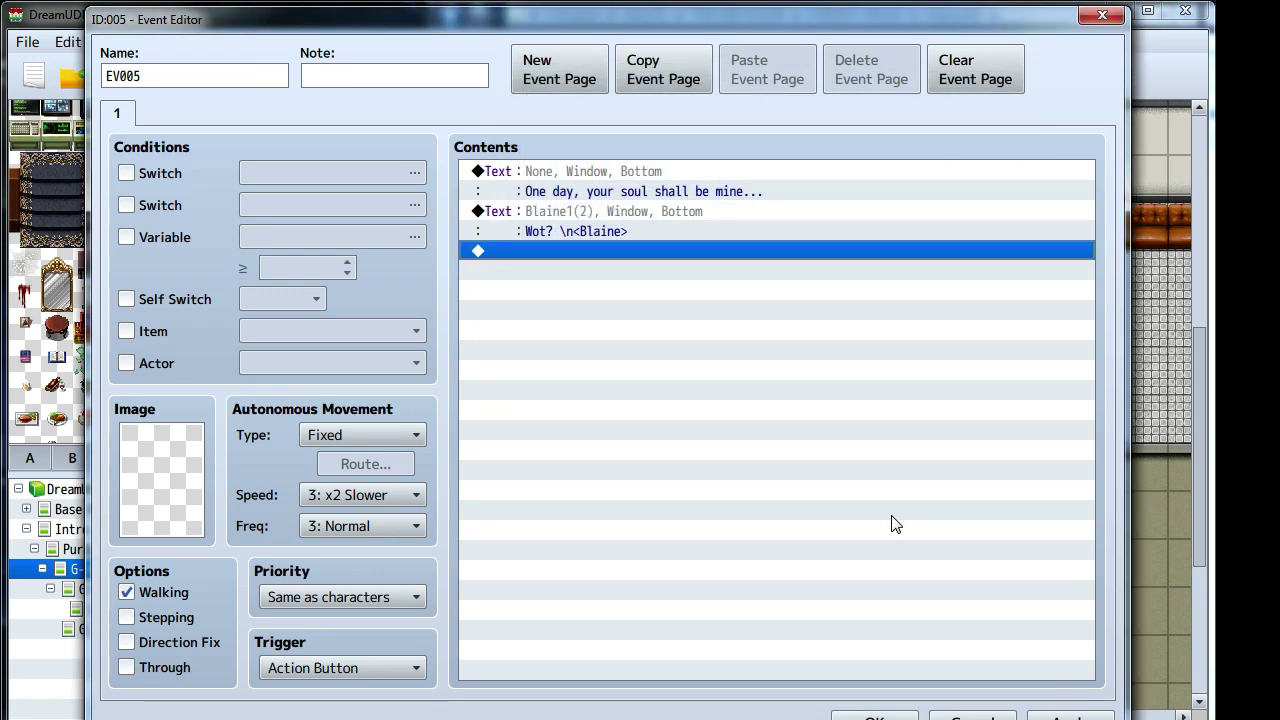
- Add a faceless Show Text command reading "Teehee! I'm Fluffykins the Bear!"
double_click(665, 377)
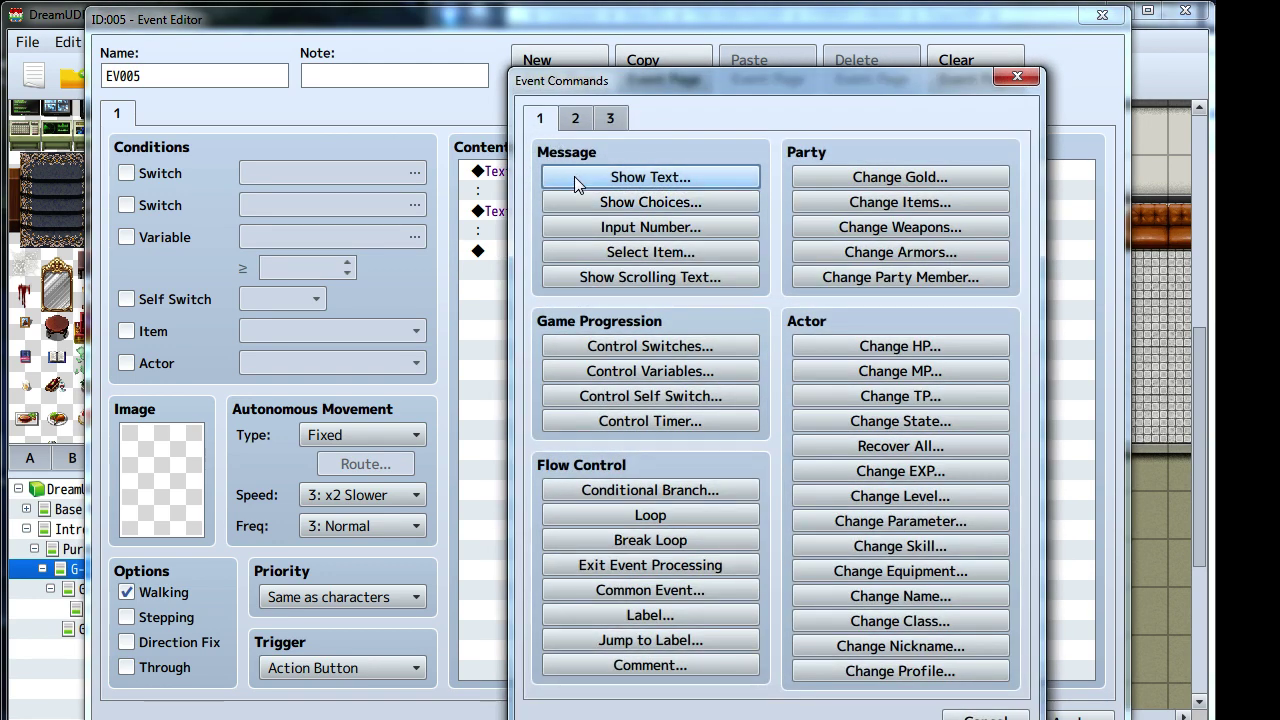
click(574, 176)
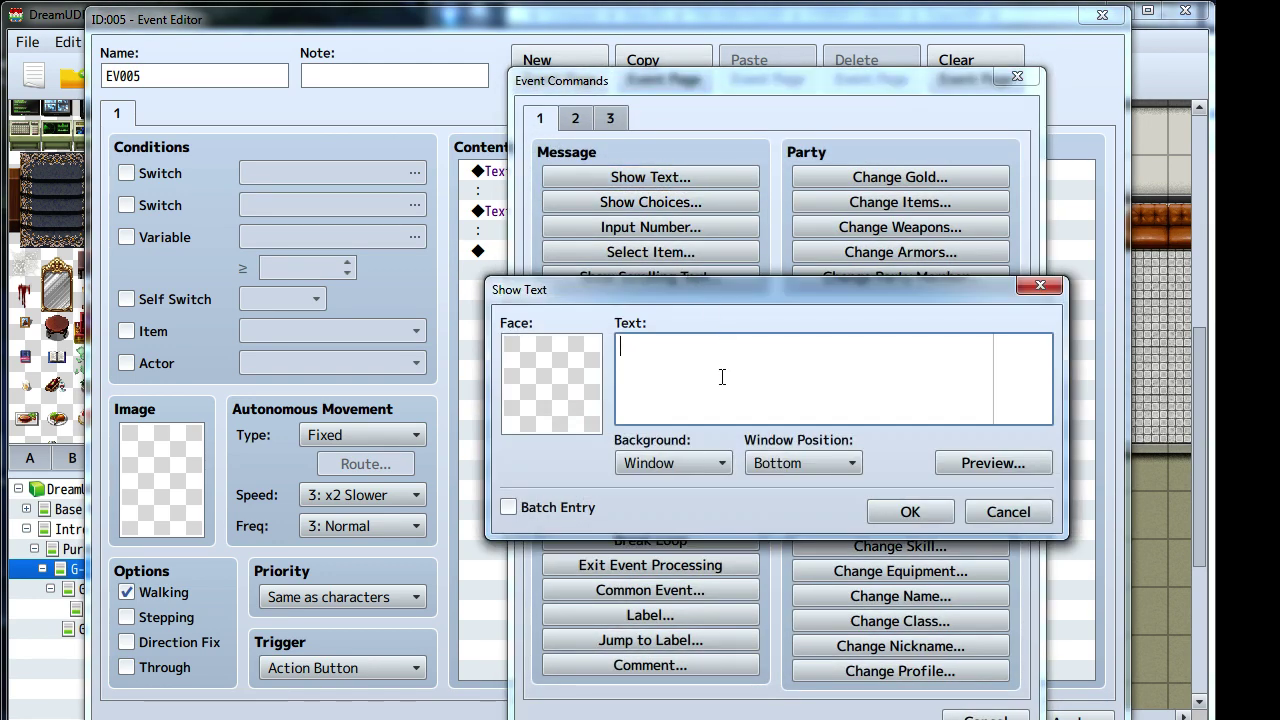
text(Teehee! I'm Fluffykins the Bear!)
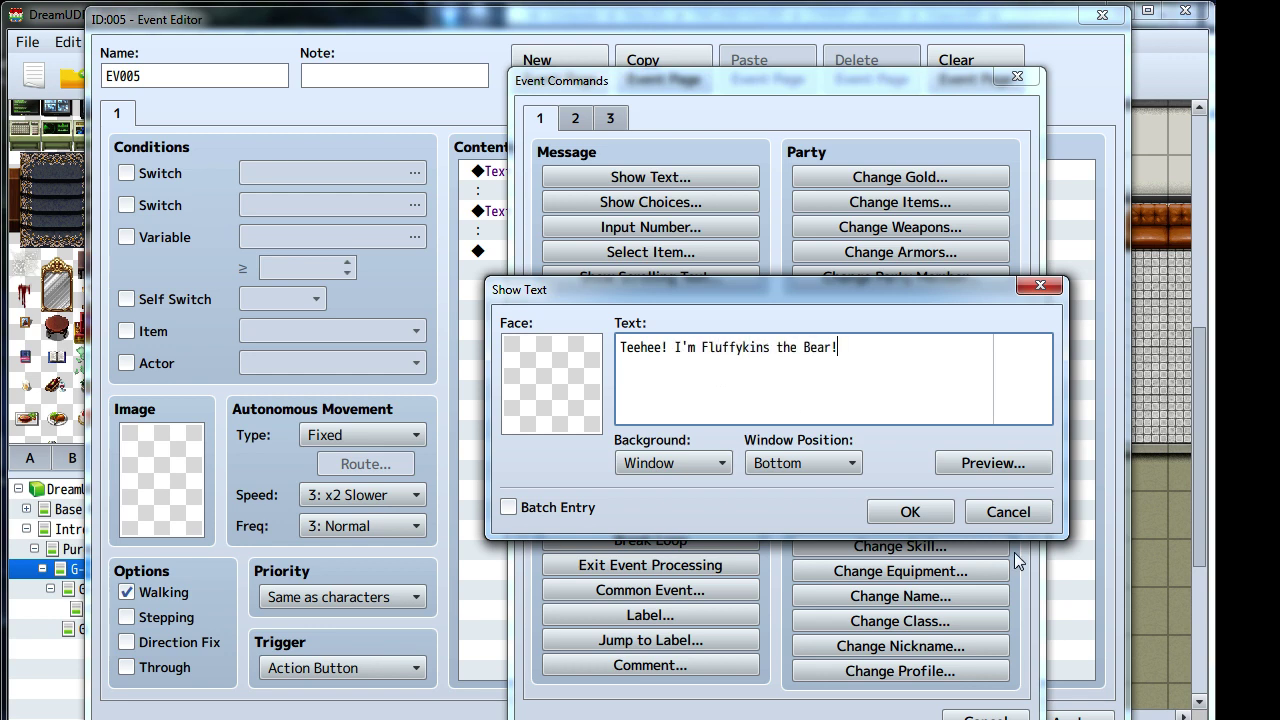
click(910, 511)
- End the first page by turning self switch A ON, and add a second event page conditioned on self switch A
double_click(626, 356)
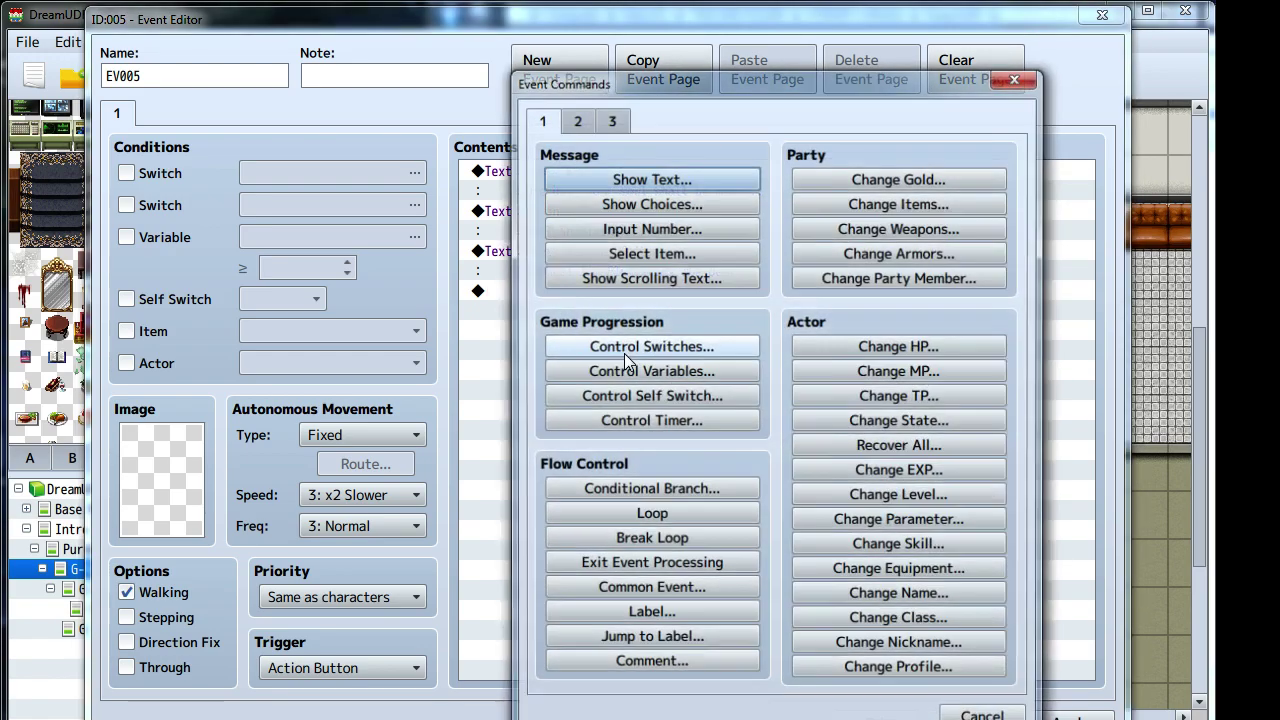
click(650, 396)
click(748, 484)
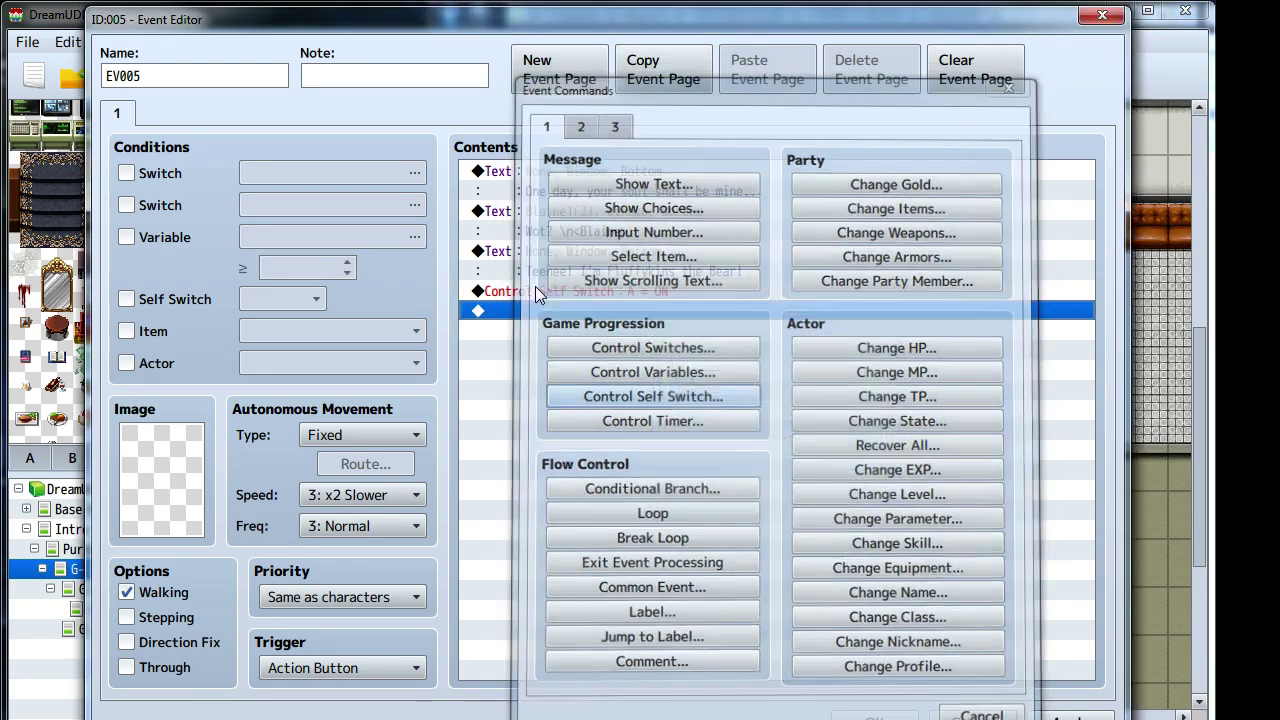
click(560, 68)
click(150, 302)
- Add a Show Text command to event page 2 with the third Blaine1 face and the text "Uh...huh. \n<Blaine>"
double_click(503, 286)
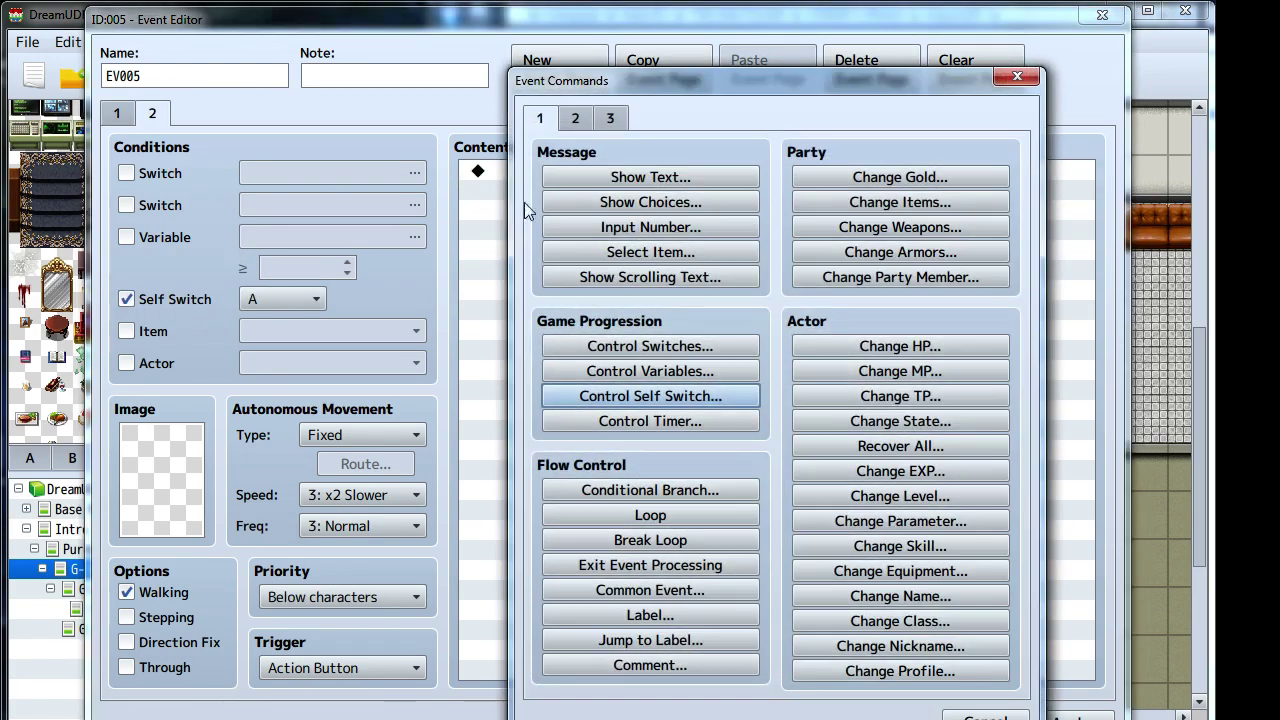
click(594, 178)
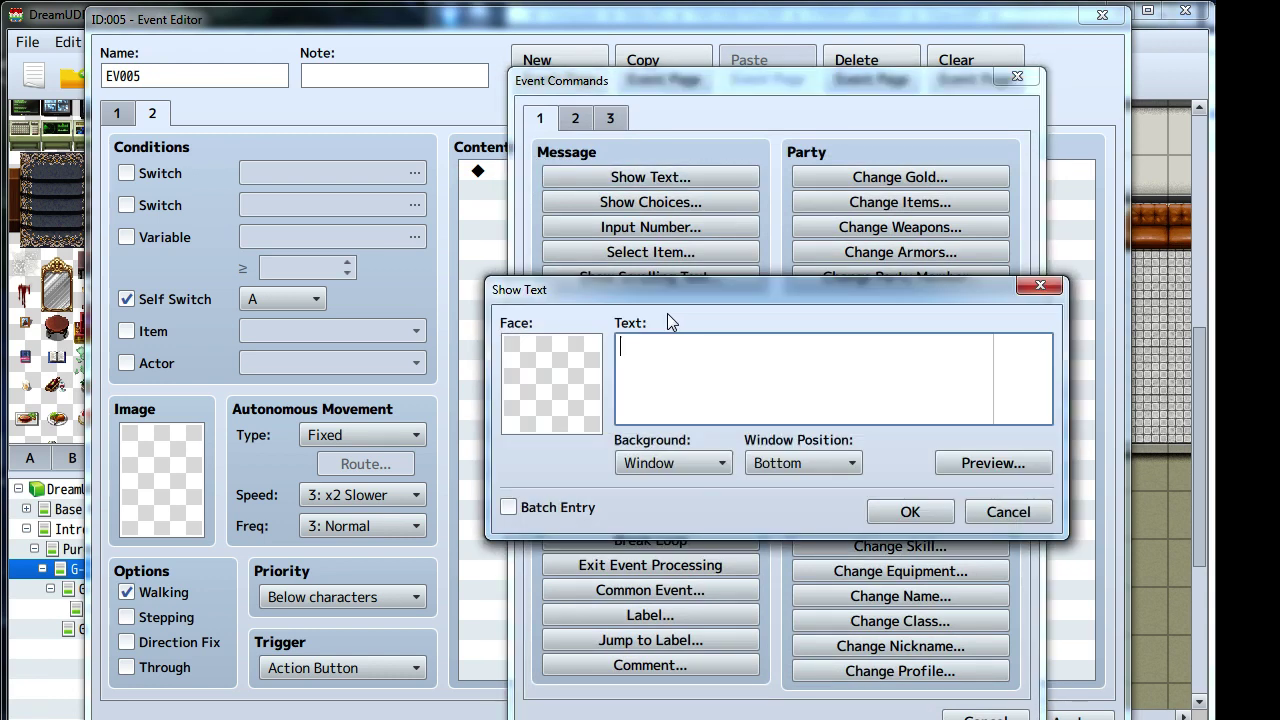
text(Uh...huh.)
text(  <Blaine>)
double_click(531, 386)
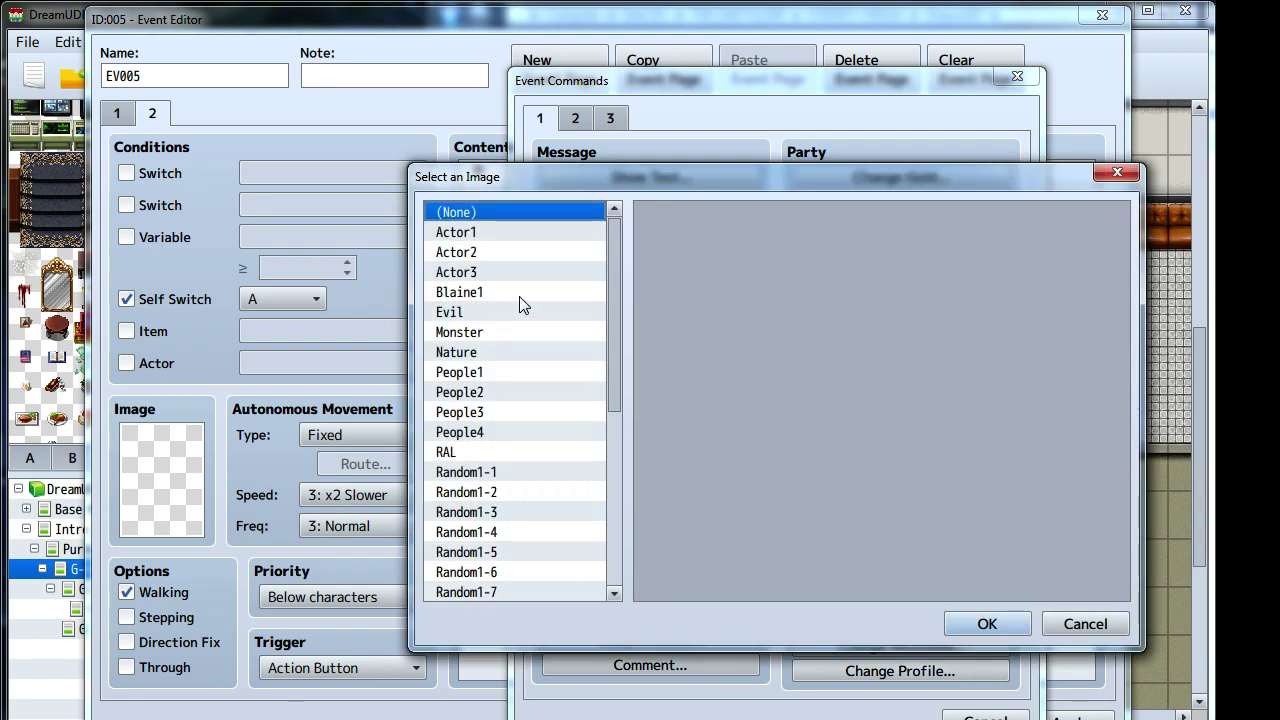
click(494, 292)
click(845, 252)
click(975, 623)
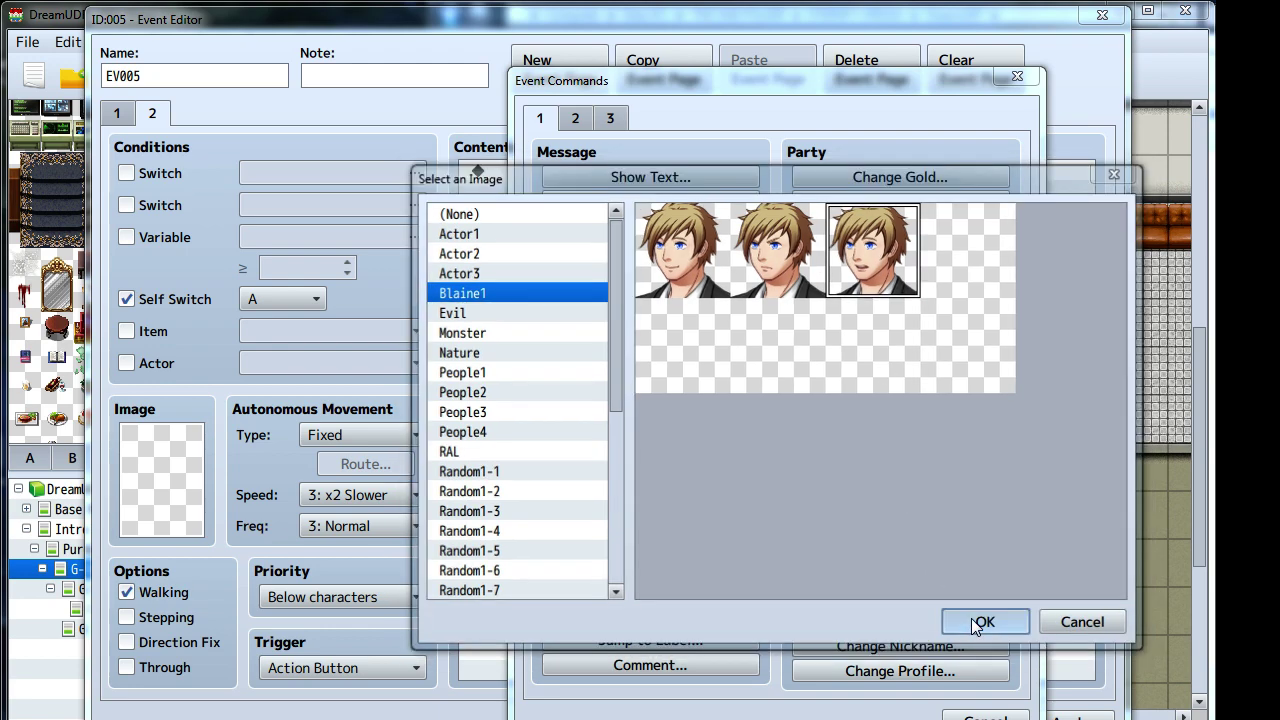
click(908, 510)
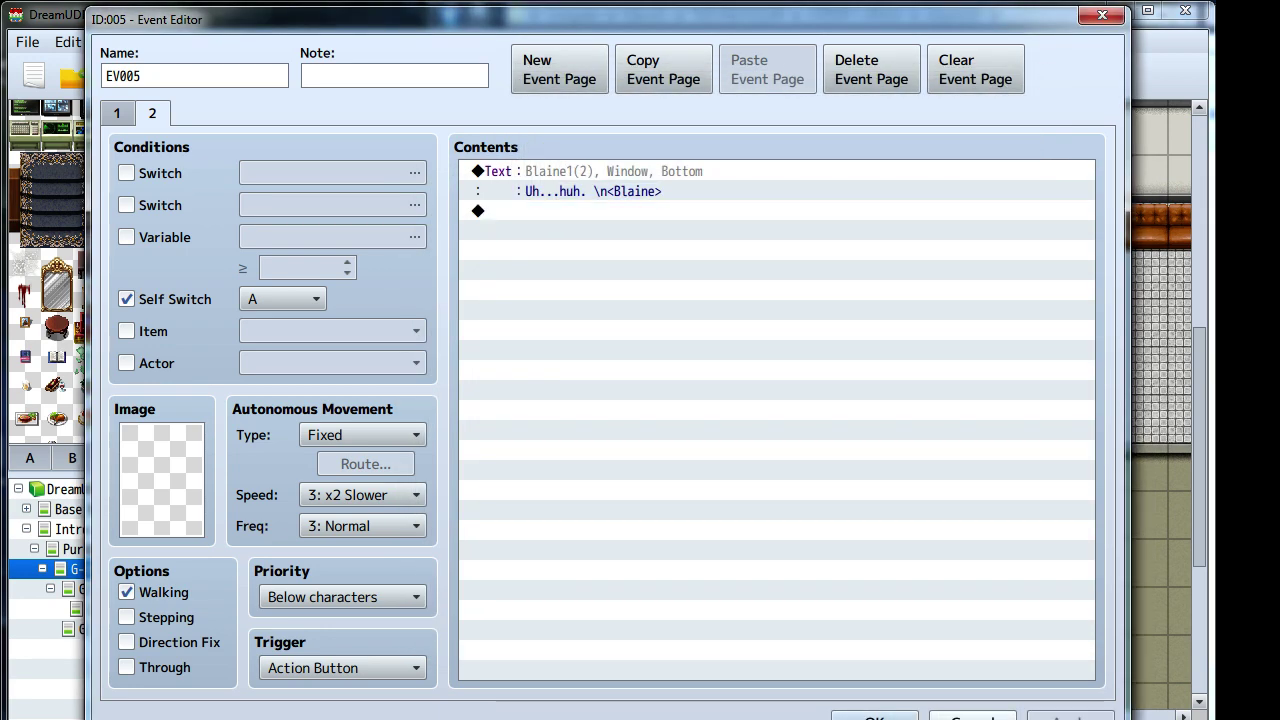
- Confirm the teddy bear event with its two dialogue pages
click(873, 716)
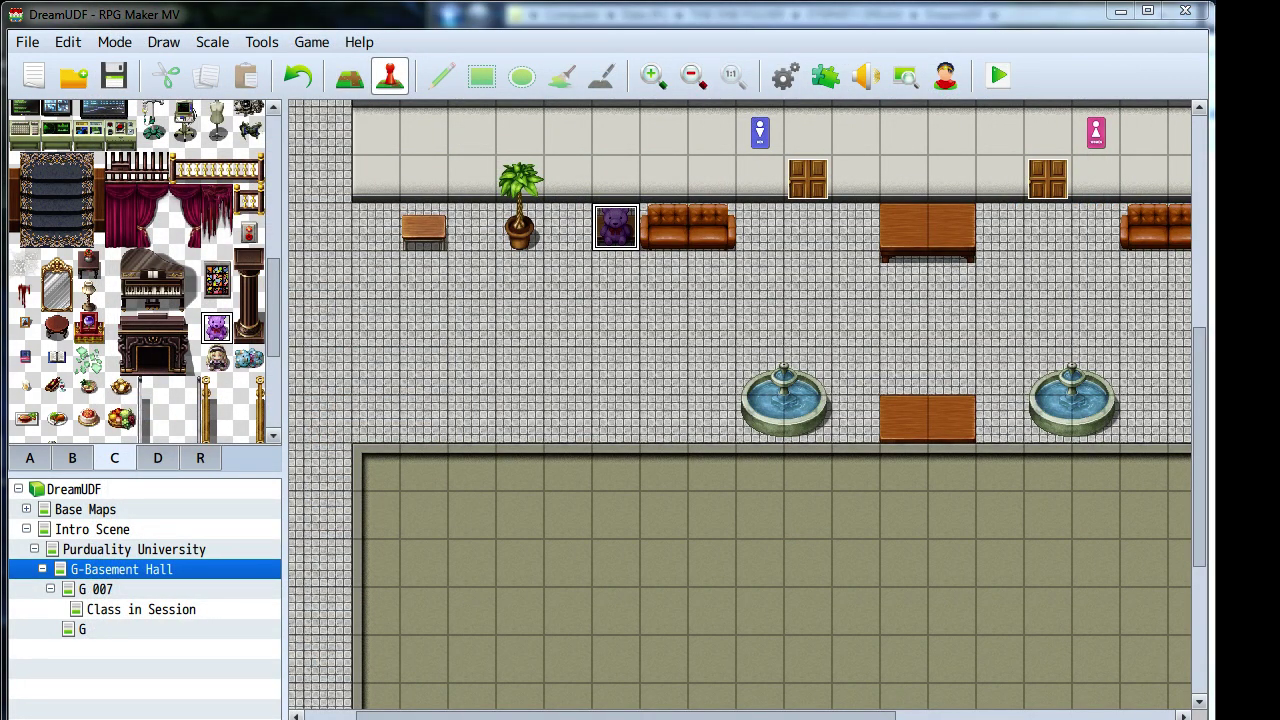
key(alt+Tab)
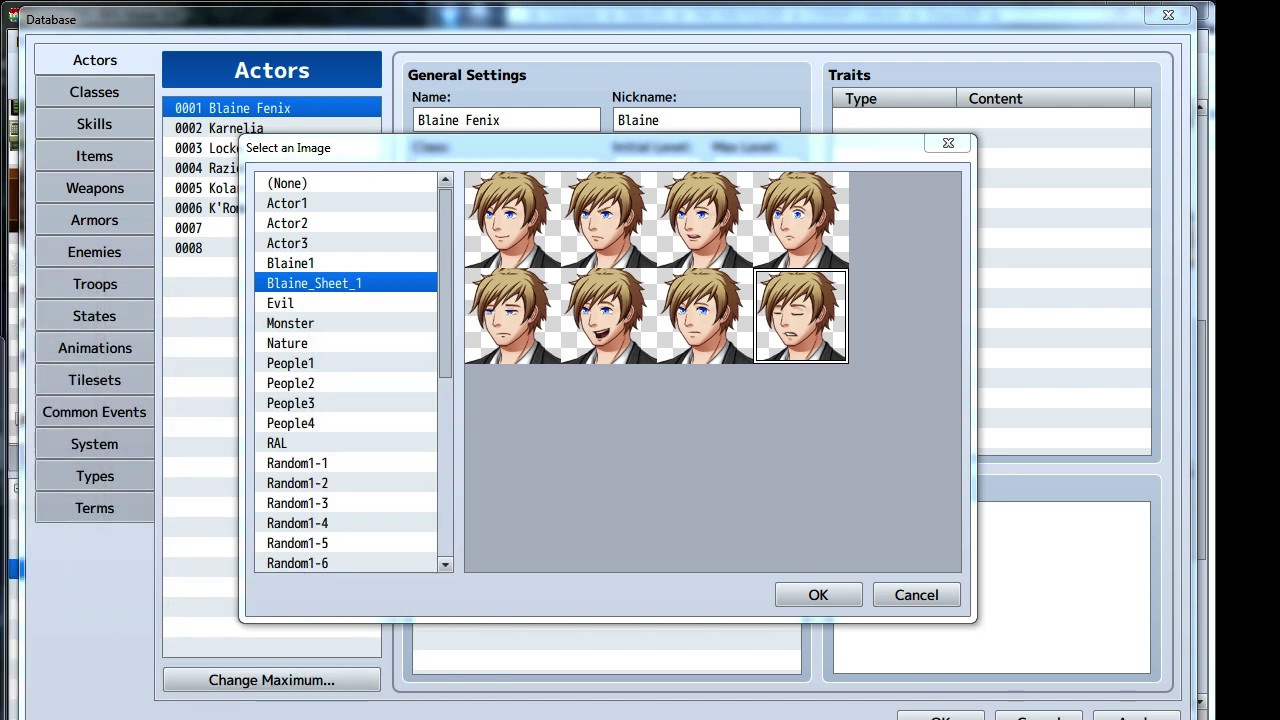
- Set Blaine's actor face to the first expression on Blaine_Sheet_1 and save the database changes
click(612, 243)
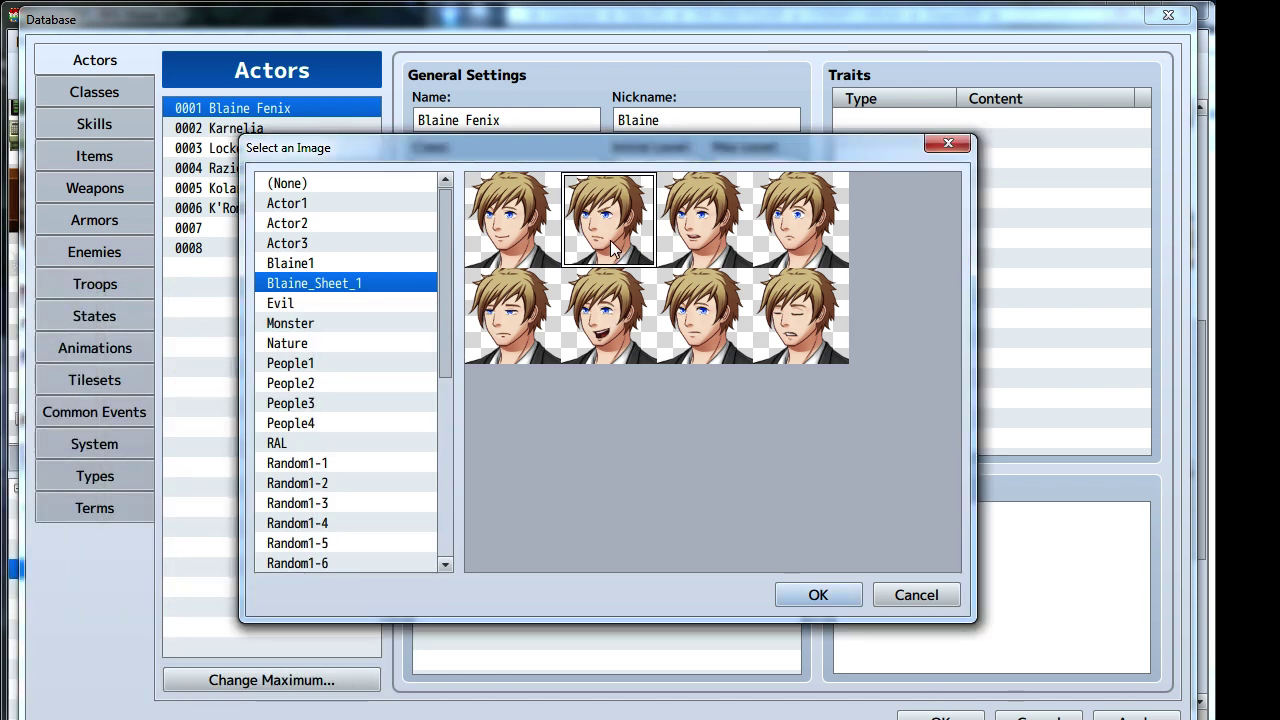
click(703, 262)
click(783, 258)
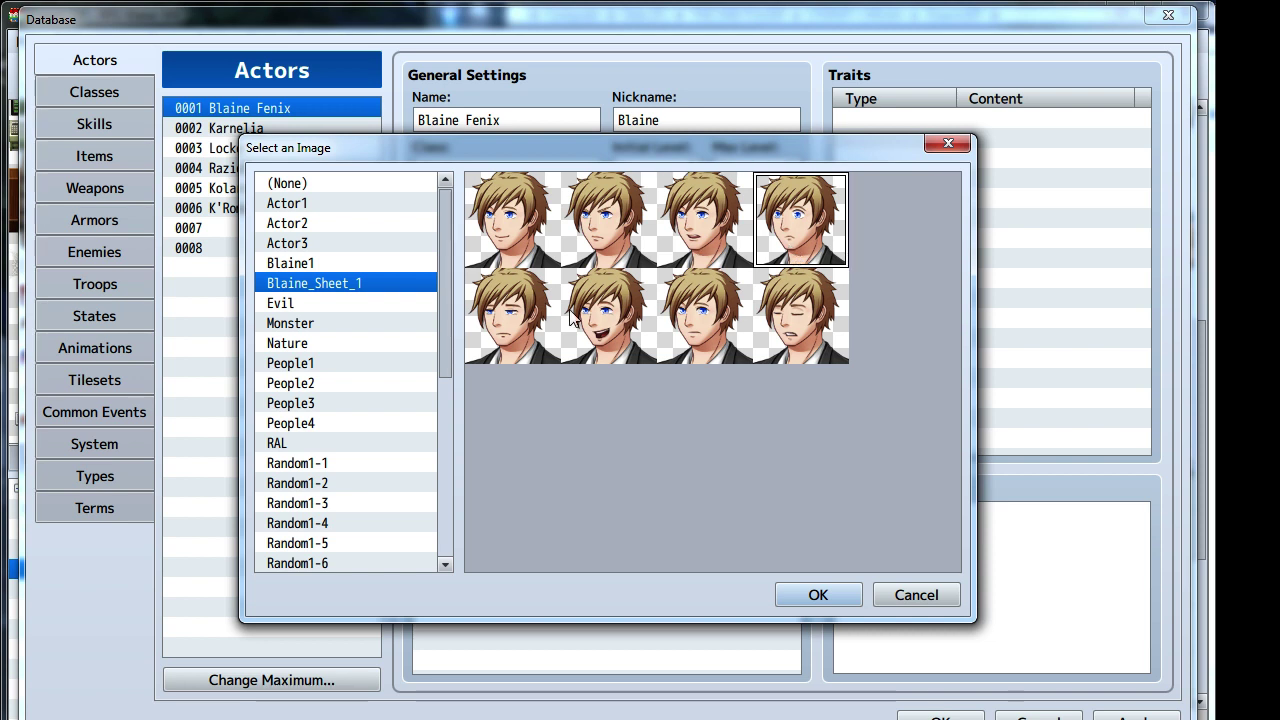
click(531, 332)
click(600, 333)
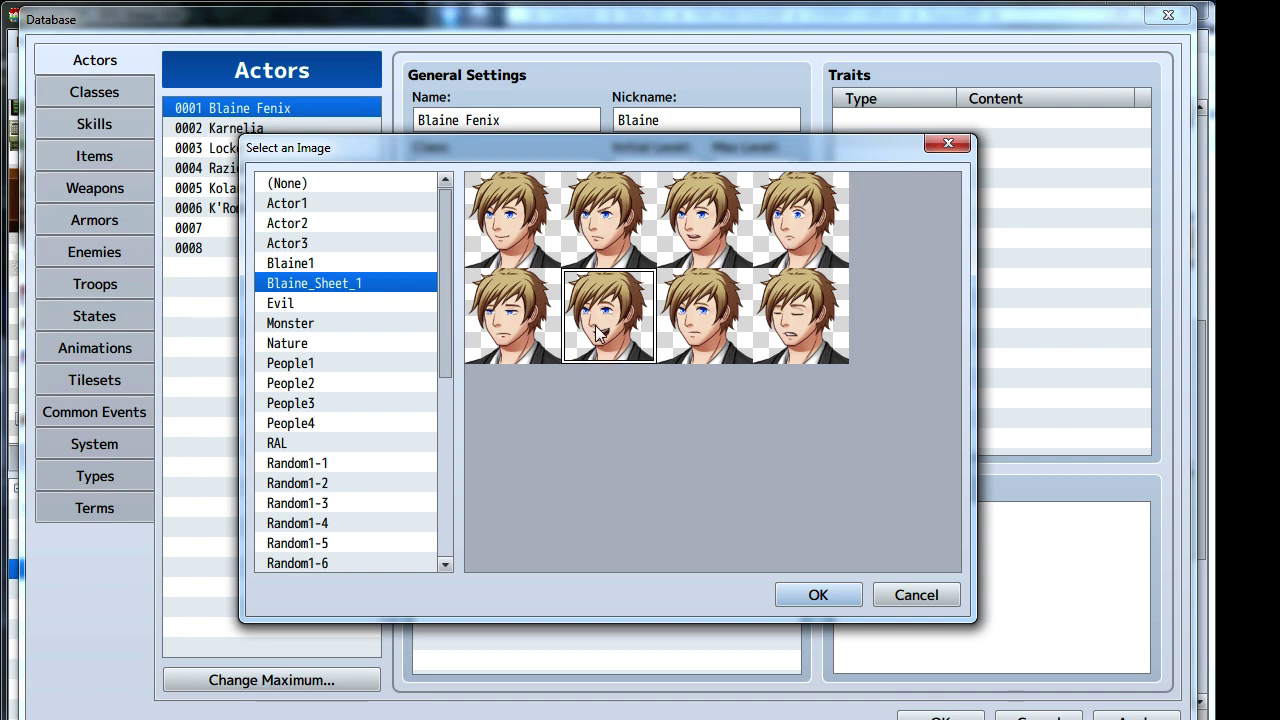
click(719, 336)
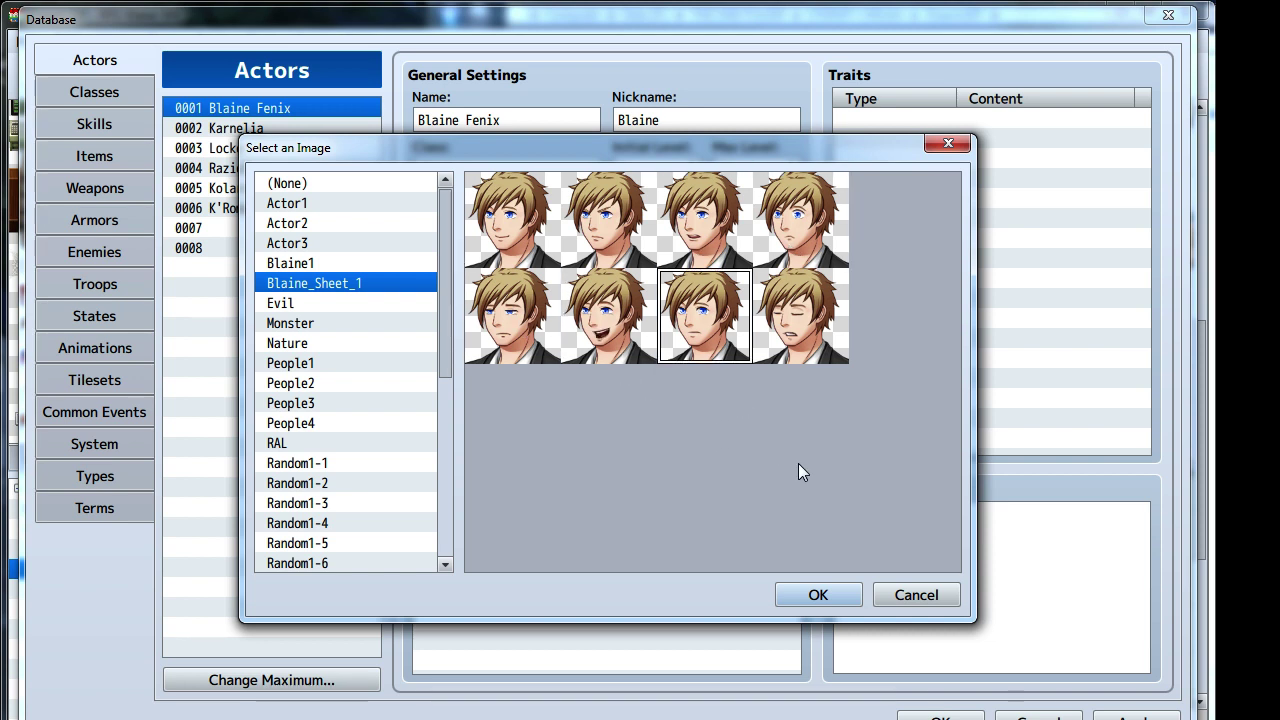
click(804, 338)
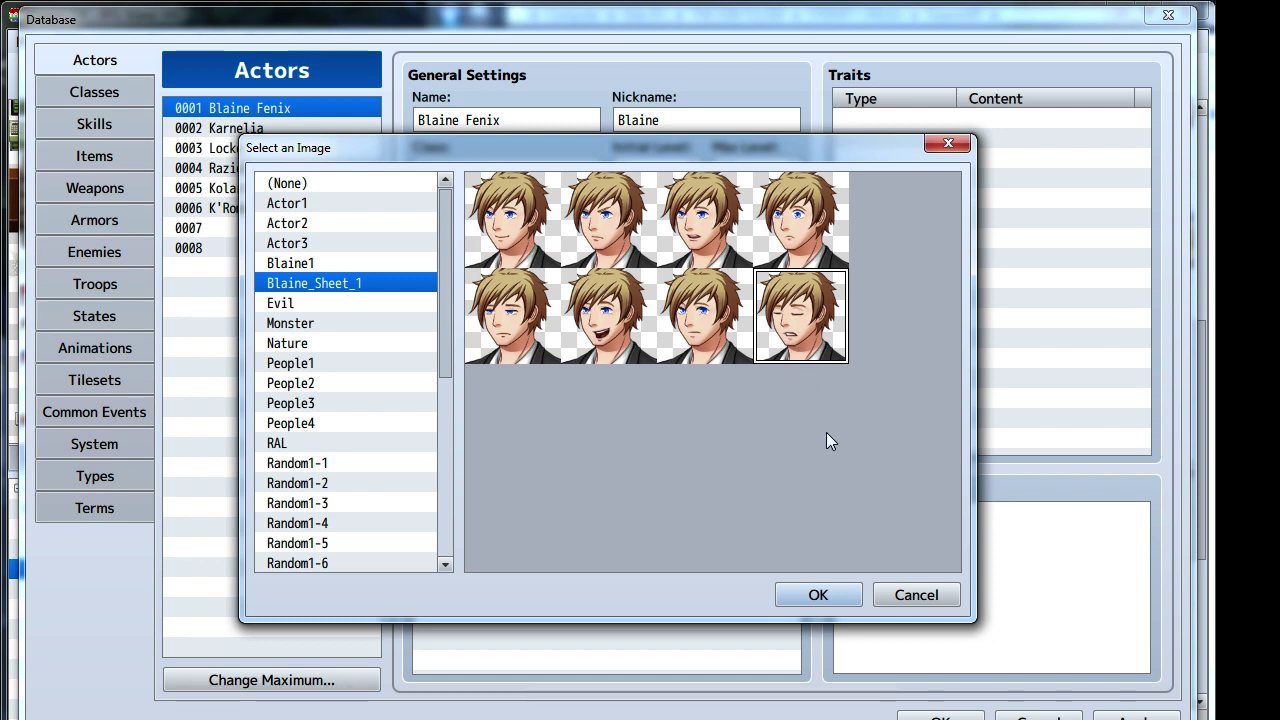
key(Right)
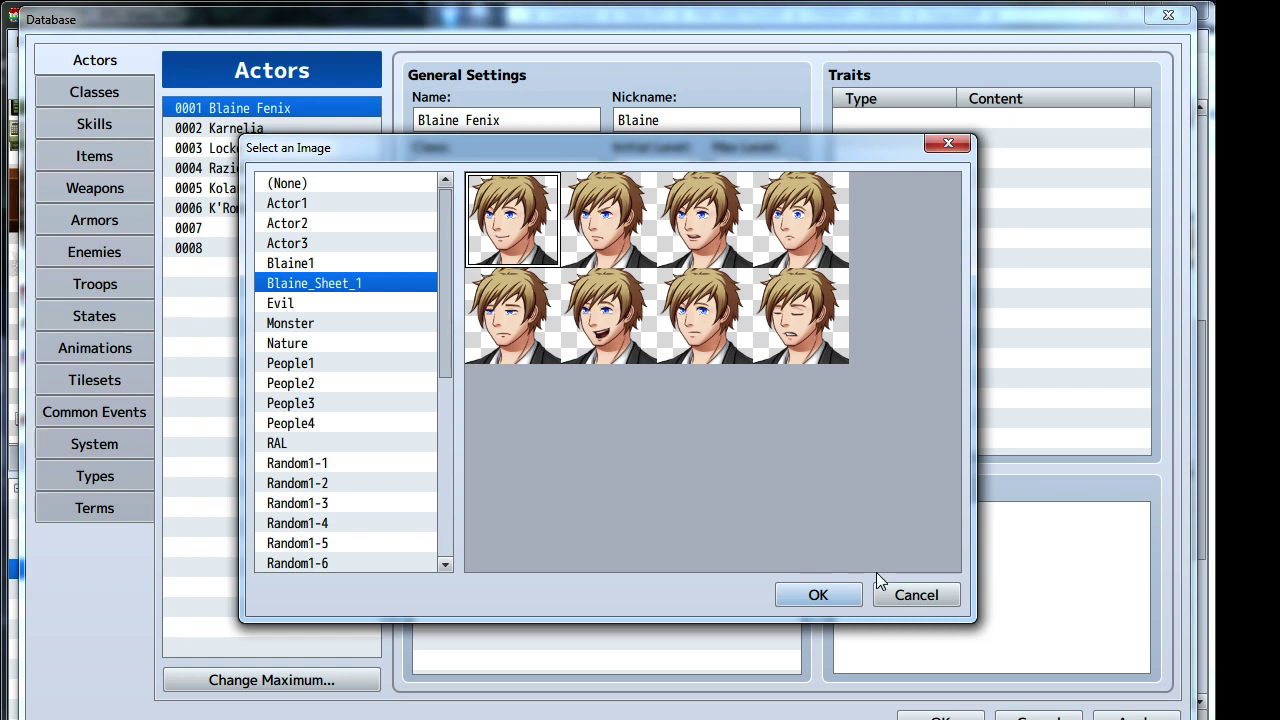
click(832, 594)
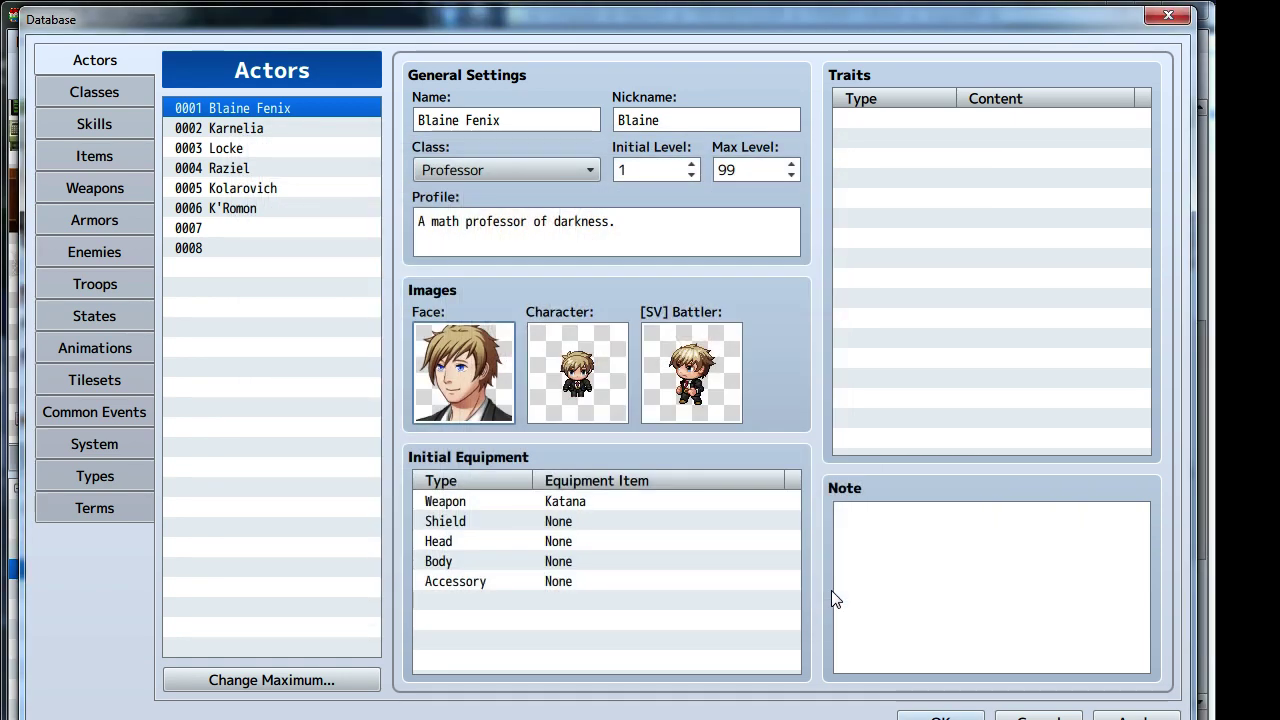
click(1135, 717)
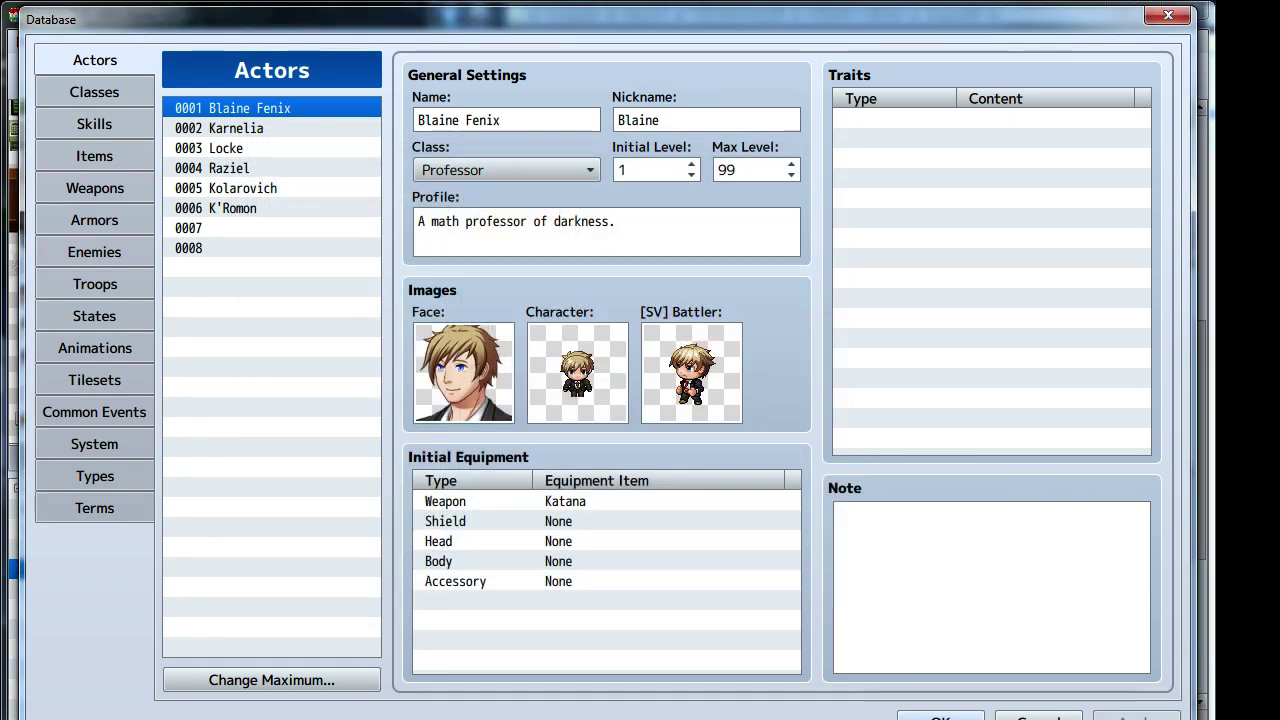
click(937, 716)
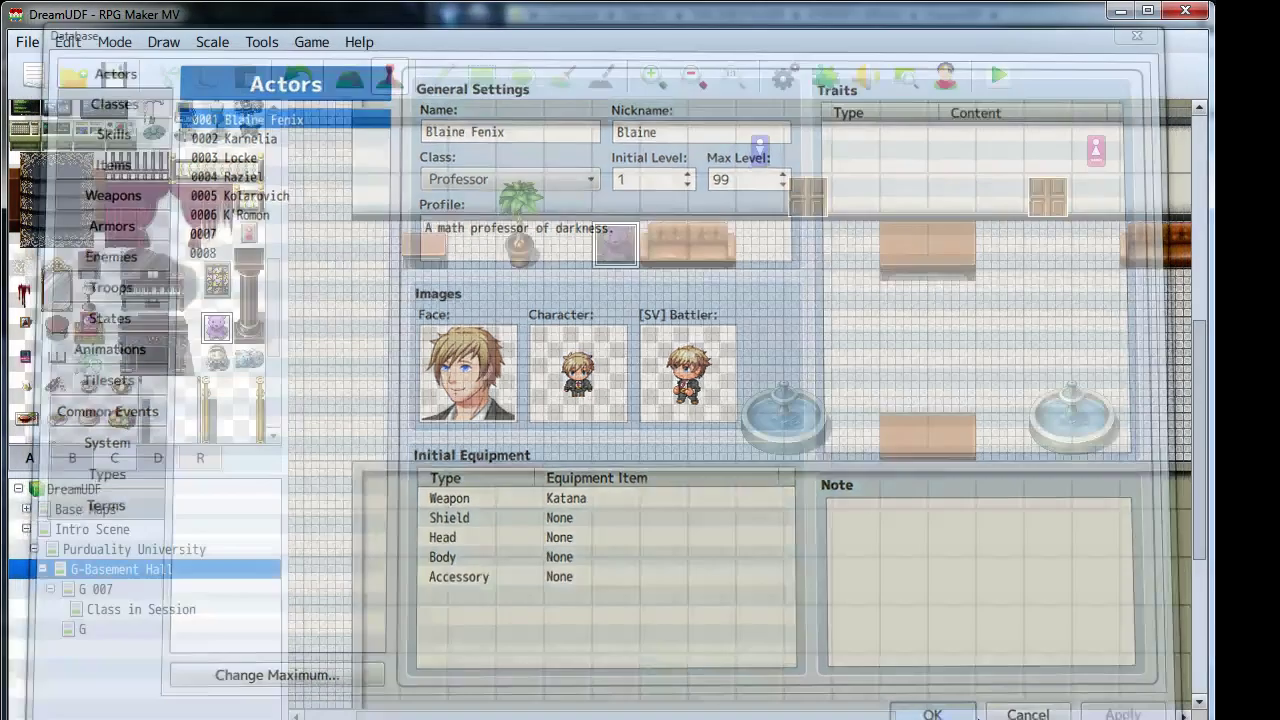
- On G-Basement Hall's lower wall, draw a pipe elbow at the west end's base with a vertical pipe section above it
middle_drag(645, 240, 586, 634)
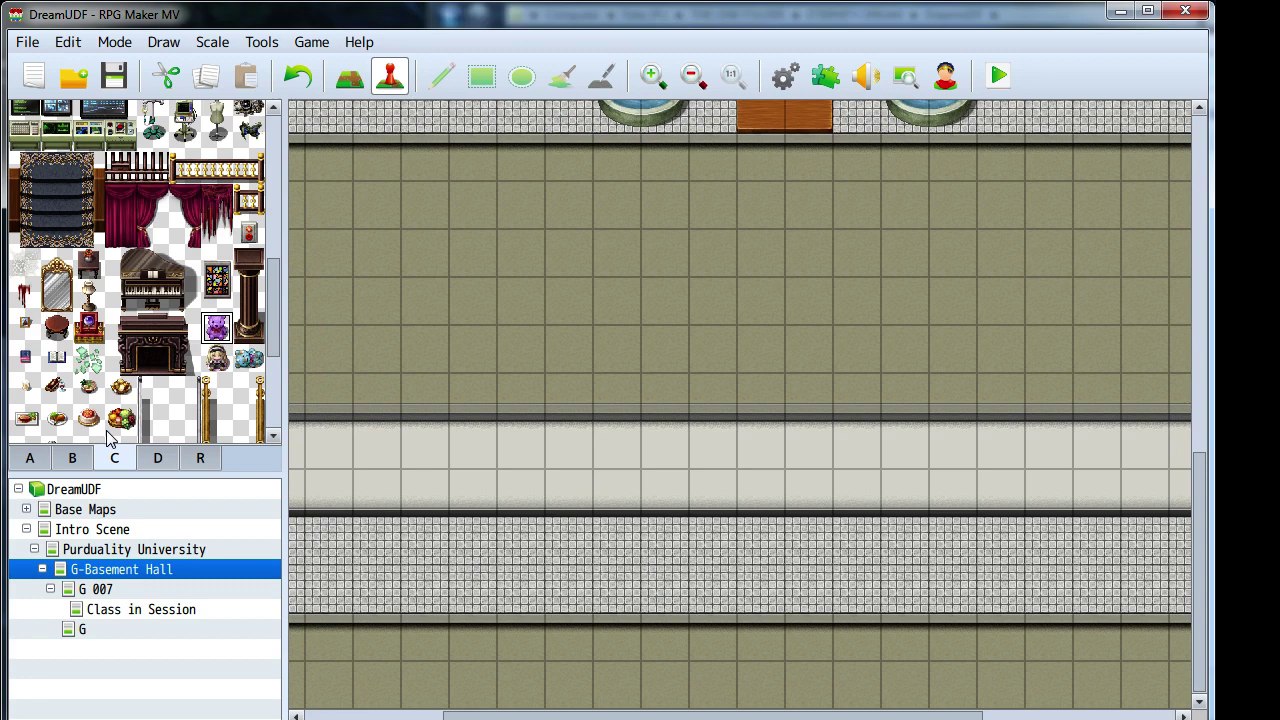
scroll(118, 305, up, 5)
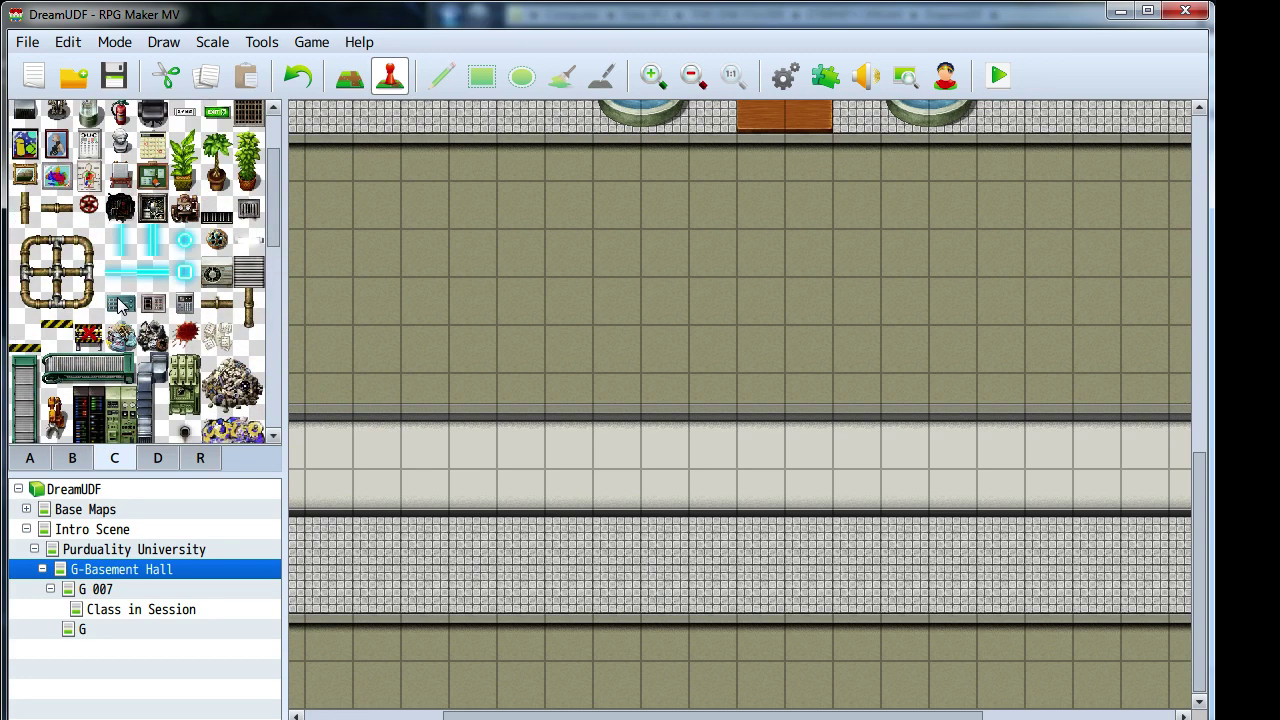
scroll(118, 305, up, 3)
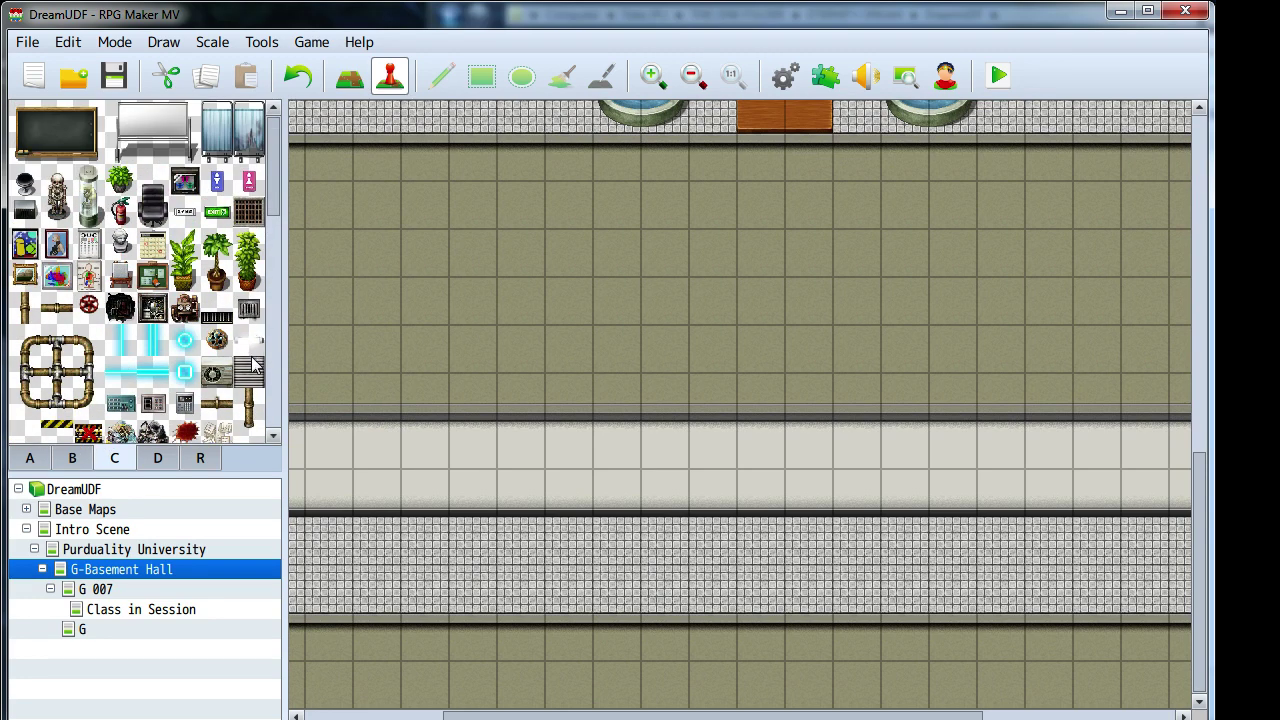
middle_drag(529, 437, 417, 452)
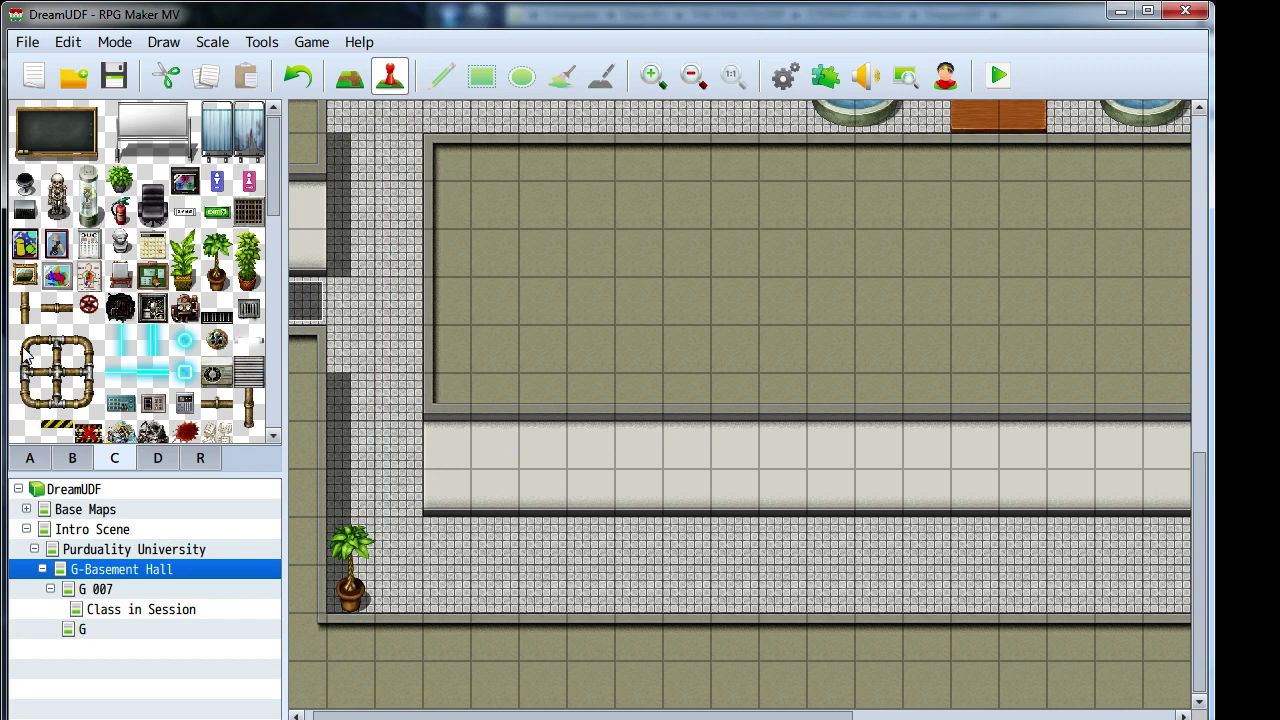
click(27, 402)
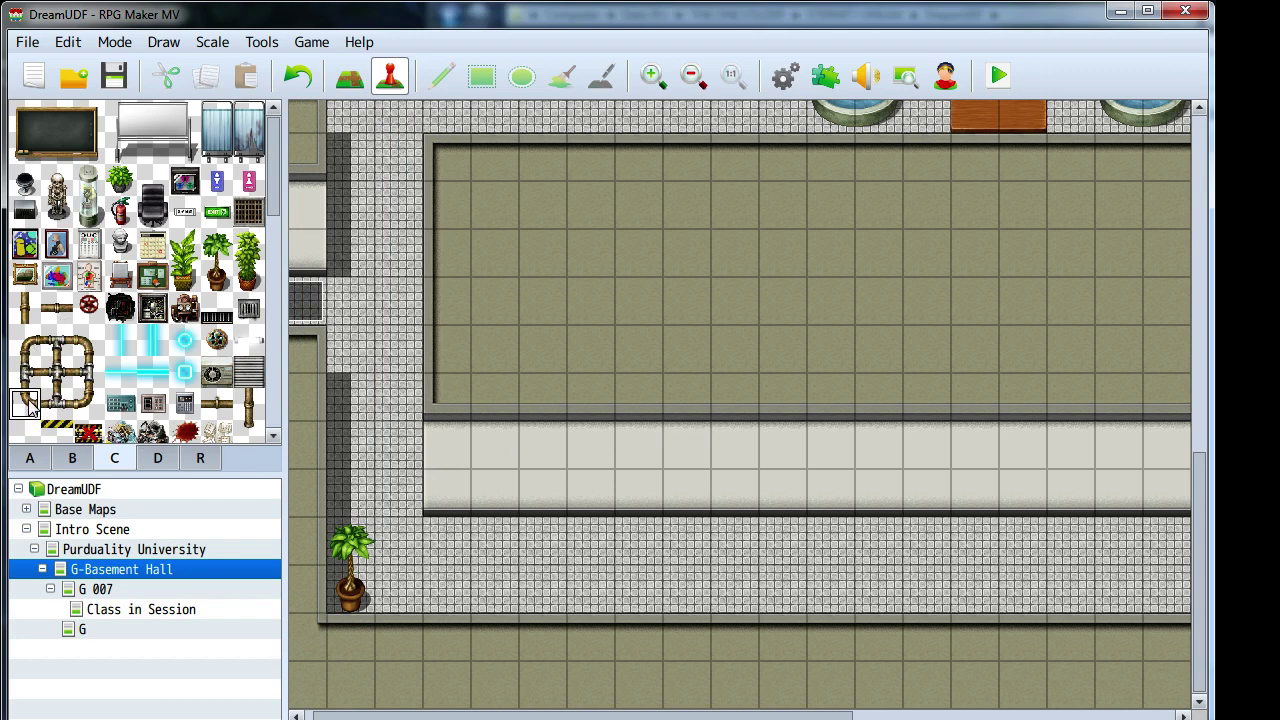
click(349, 76)
click(447, 490)
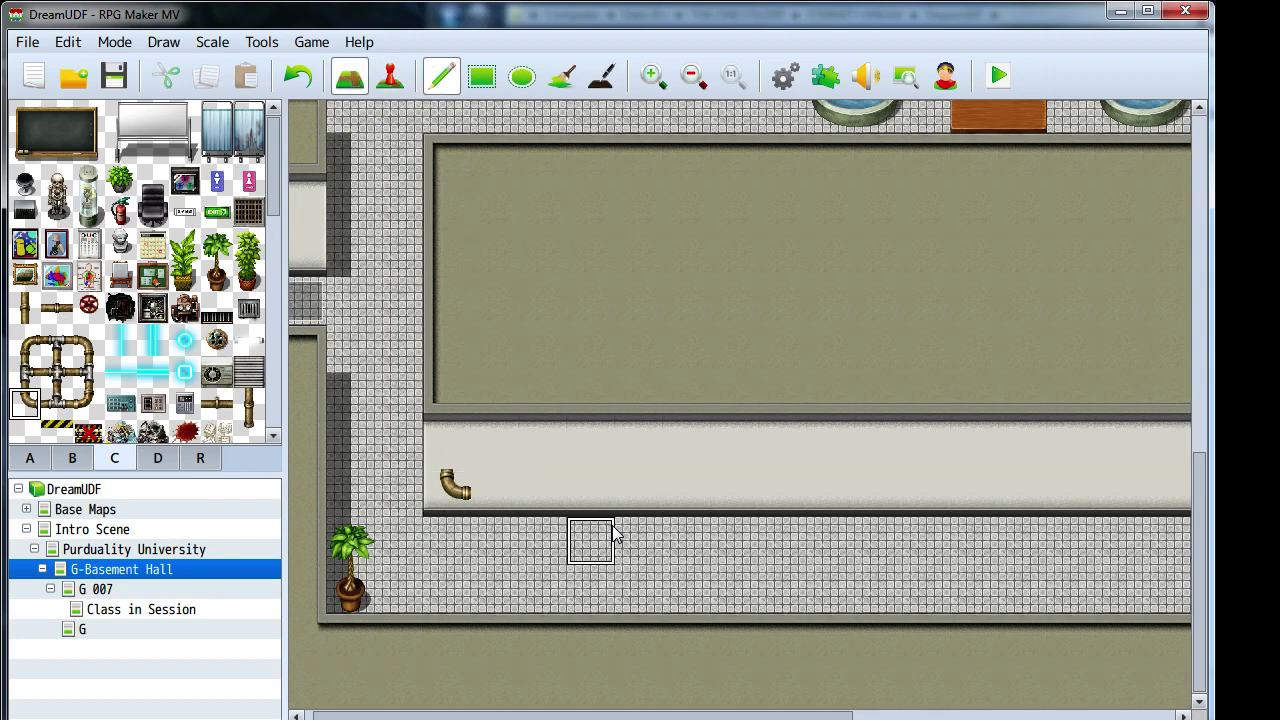
click(25, 308)
click(447, 445)
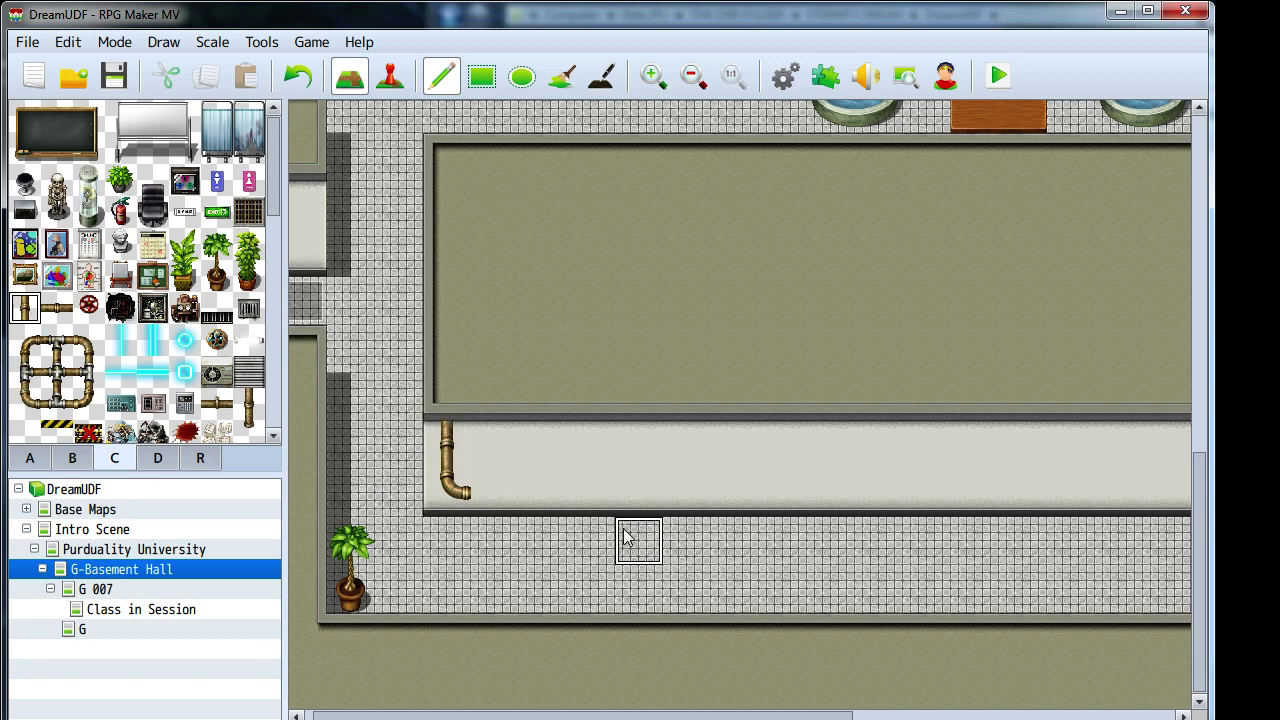
- Run horizontal pipe tiles along the base of the lower wall from the west elbow to one tile before its east end
click(57, 403)
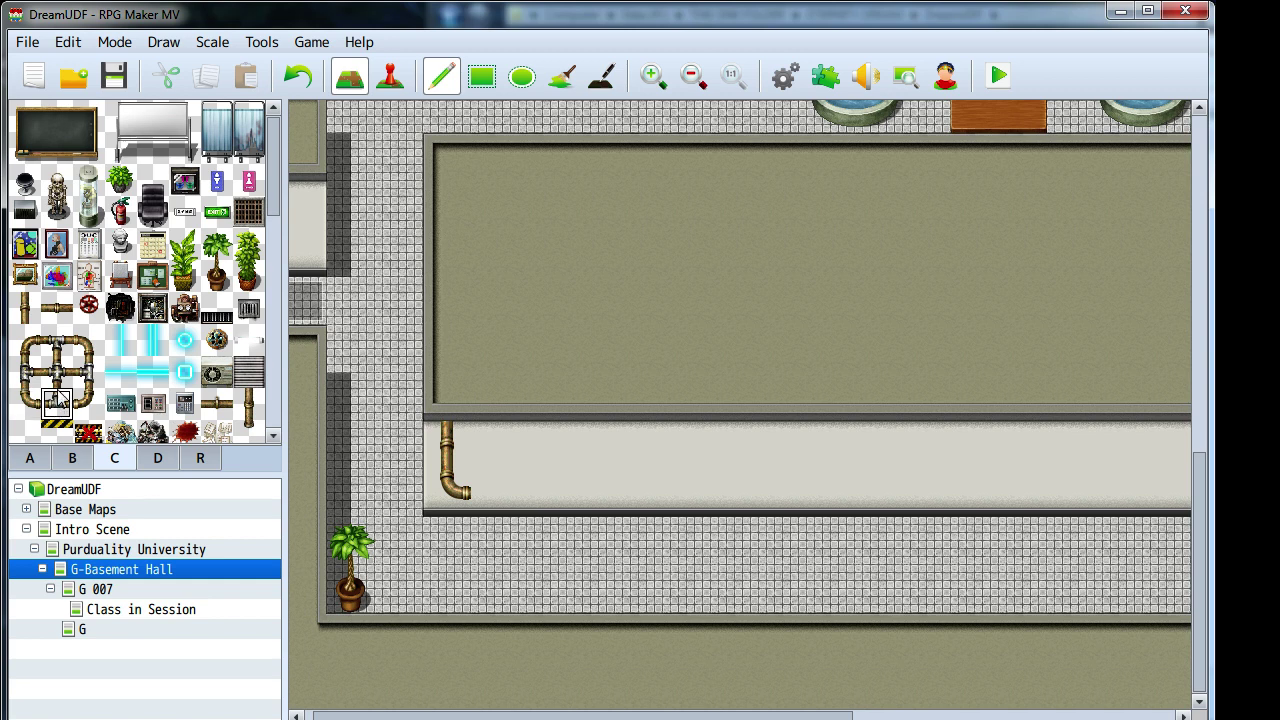
click(57, 310)
drag(490, 490, 745, 495)
middle_drag(744, 491, 950, 488)
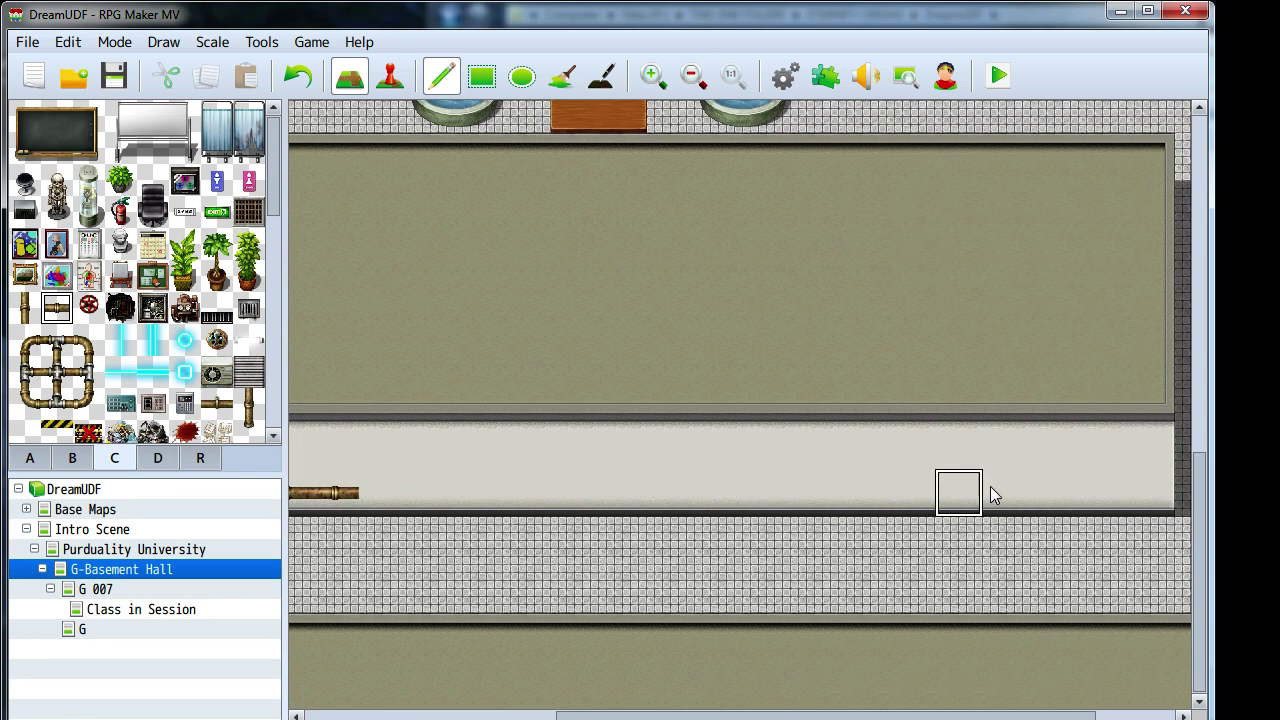
click(1100, 495)
drag(1100, 495, 380, 493)
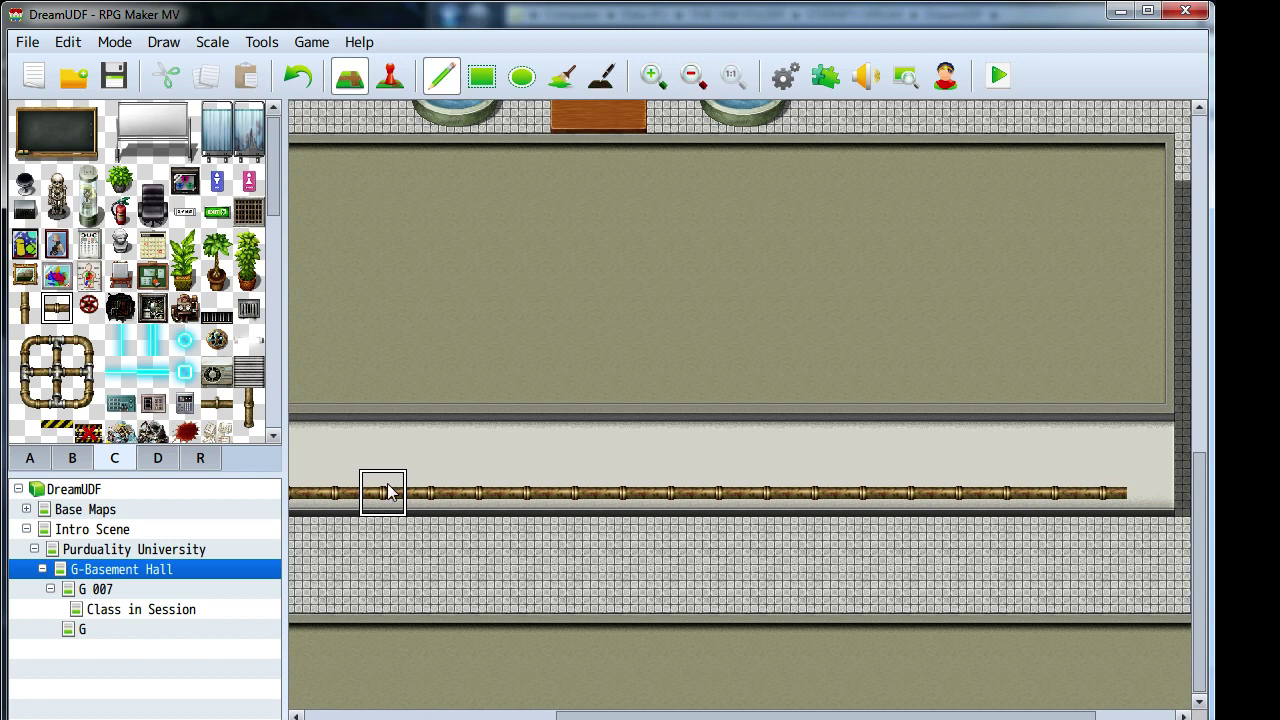
- Finish the pipe run with an elbow and a vertical pipe section at the east end of the lower wall
middle_drag(478, 467, 630, 476)
click(88, 403)
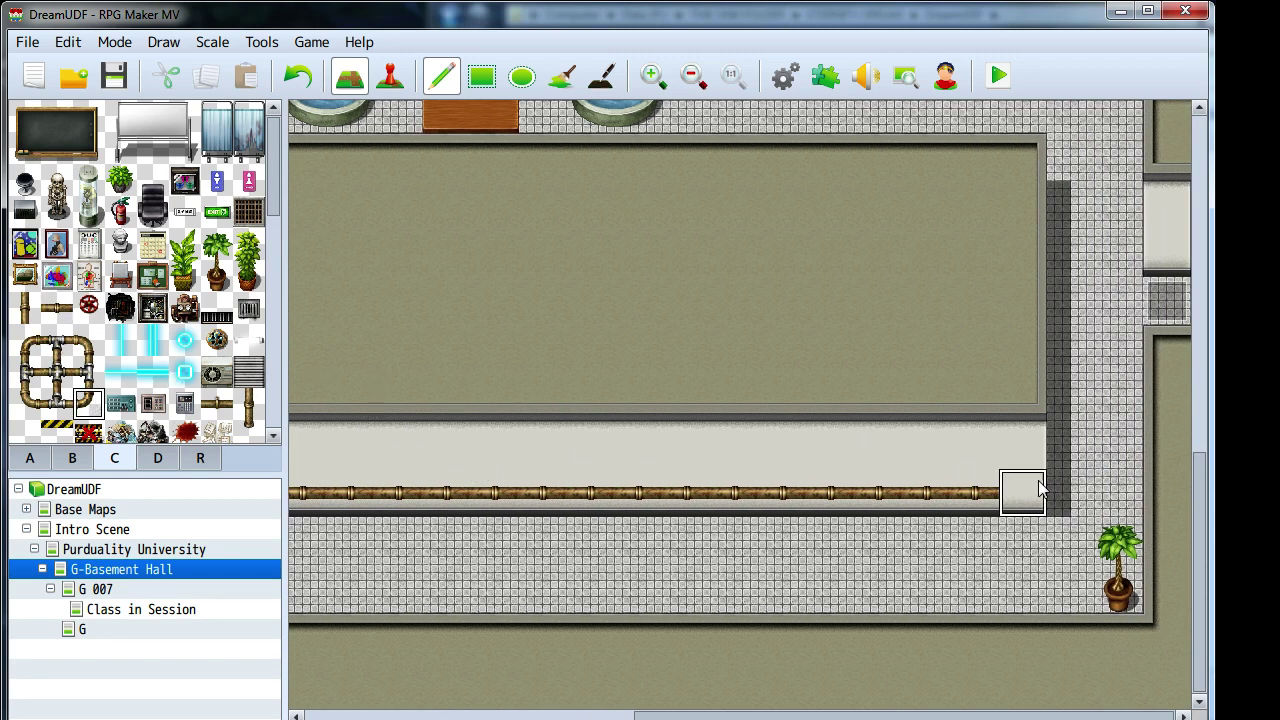
click(24, 307)
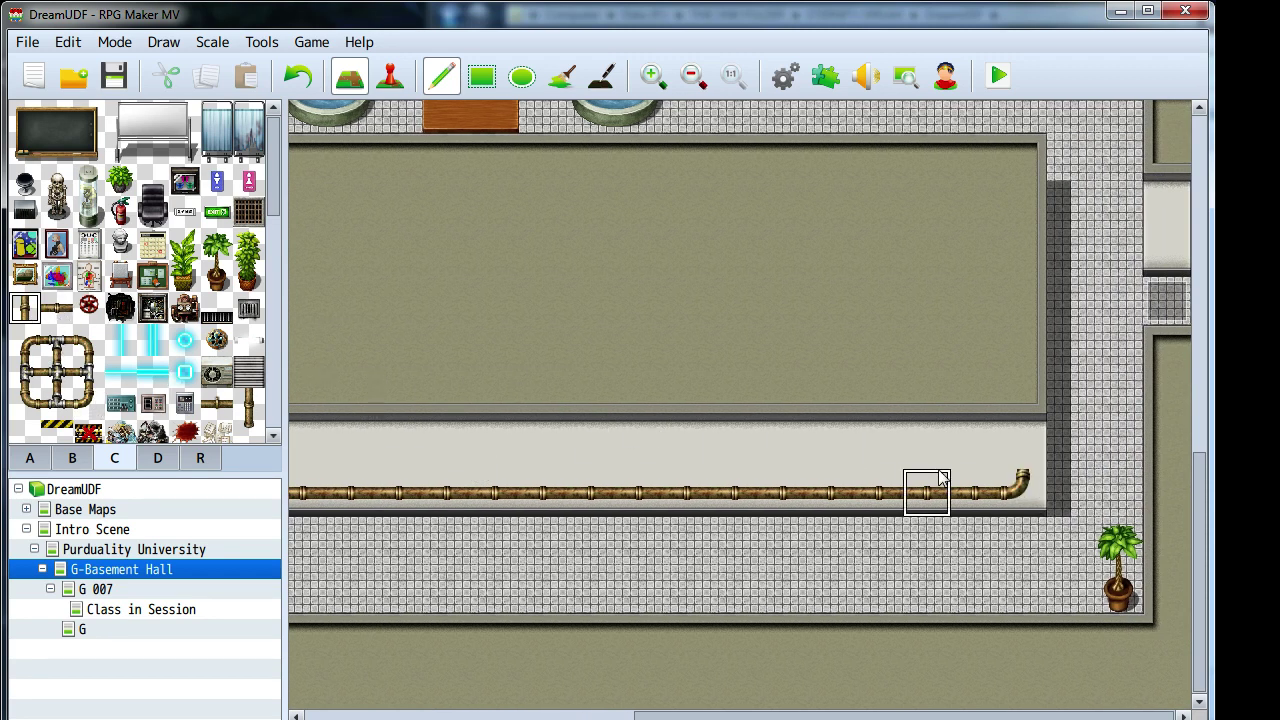
click(1010, 455)
middle_drag(714, 411, 735, 430)
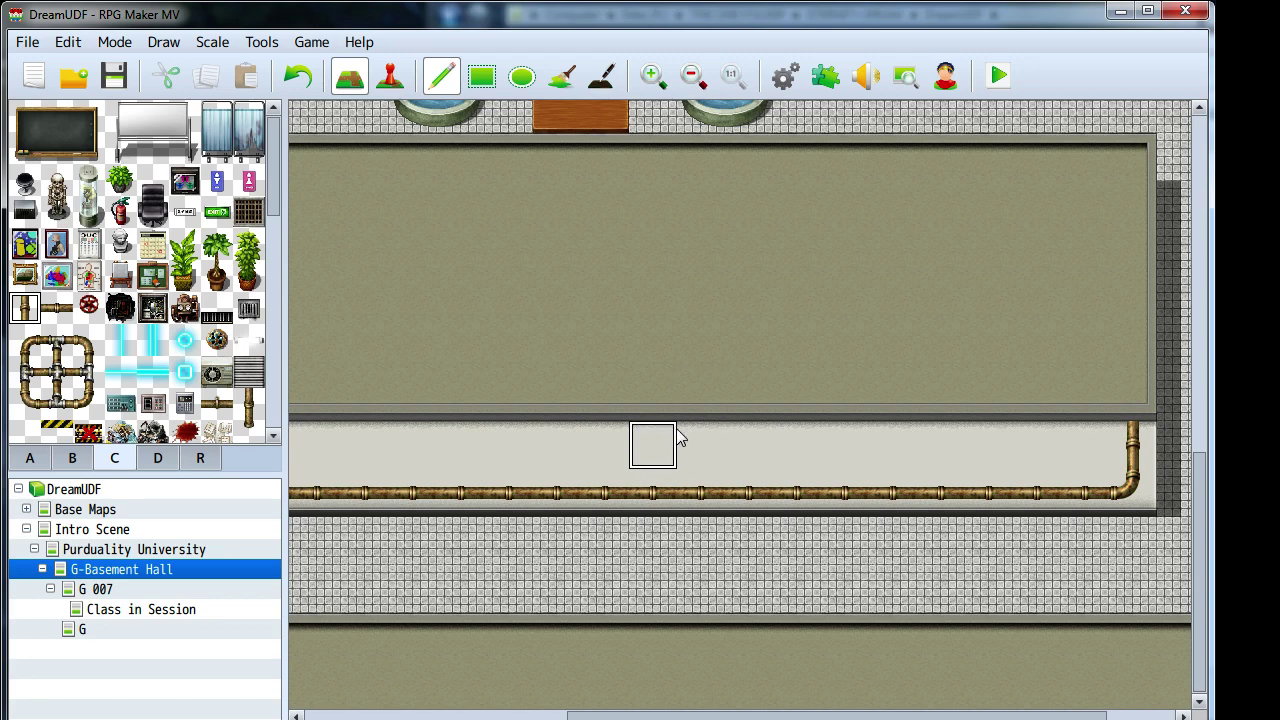
middle_drag(700, 431, 540, 452)
- Rename the map "G" under G-Basement Hall to "G 914"
click(97, 592)
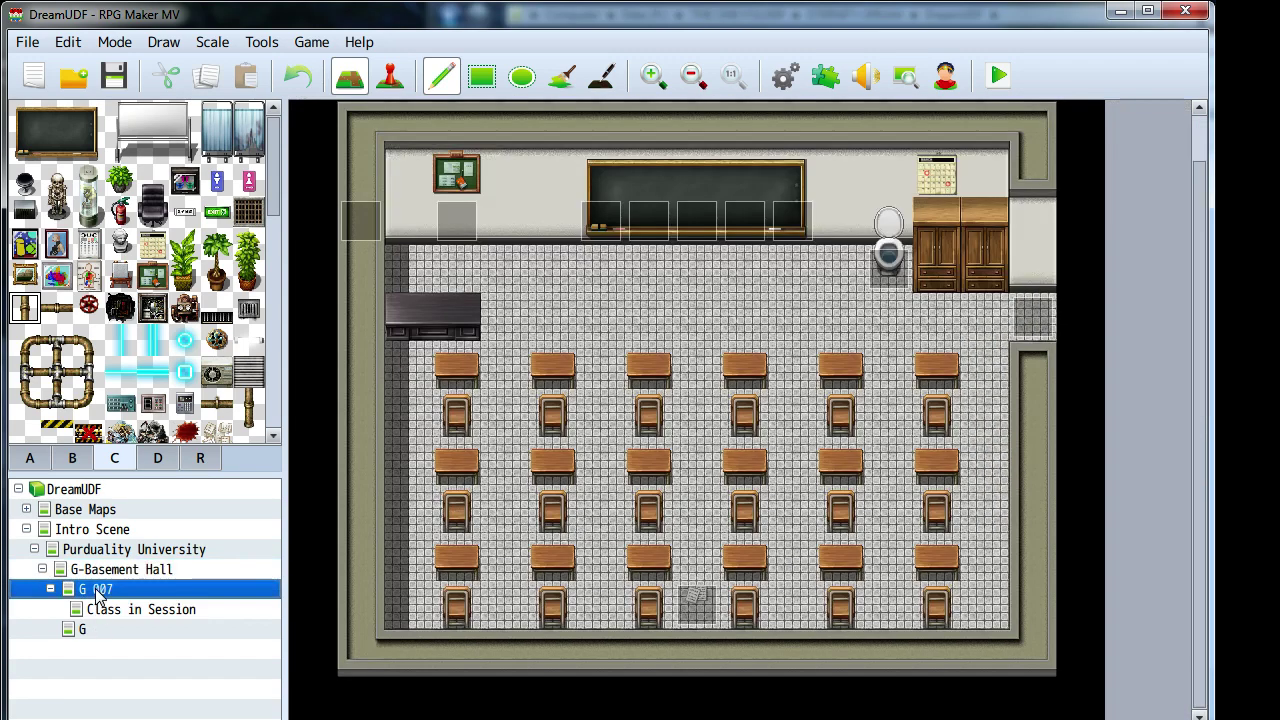
click(95, 633)
right_click(100, 638)
click(106, 648)
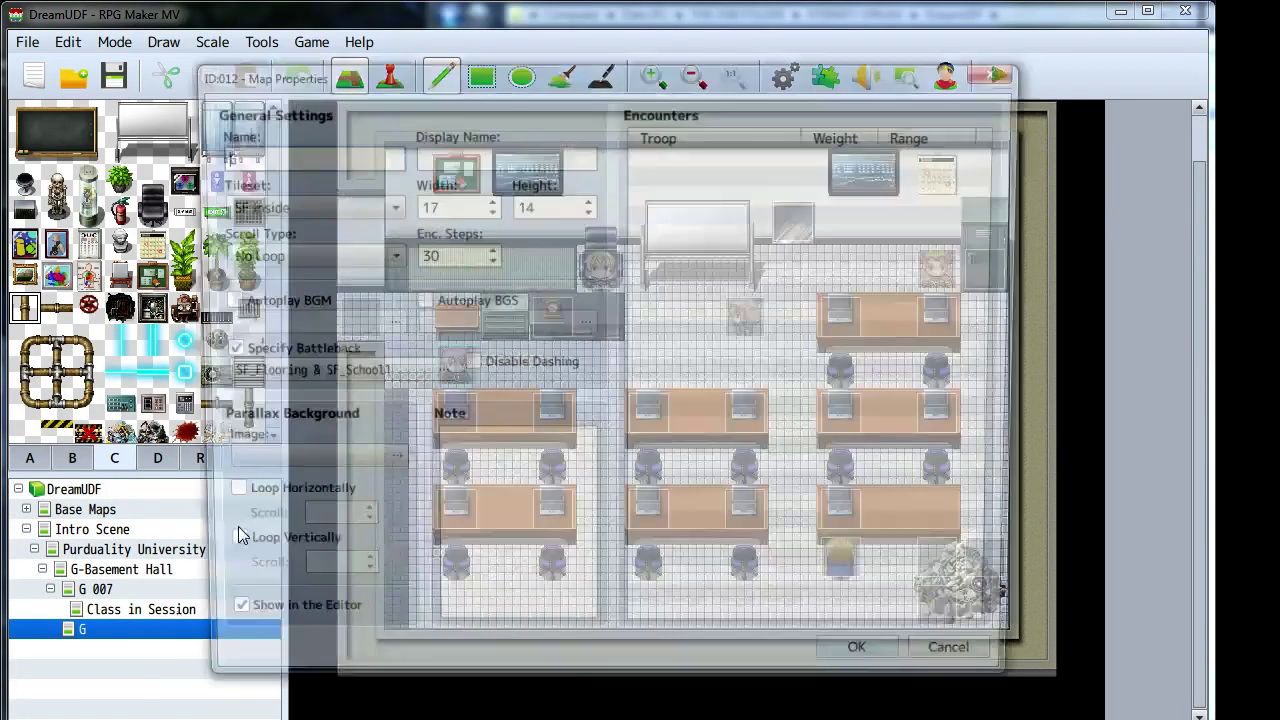
click(318, 158)
text(914)
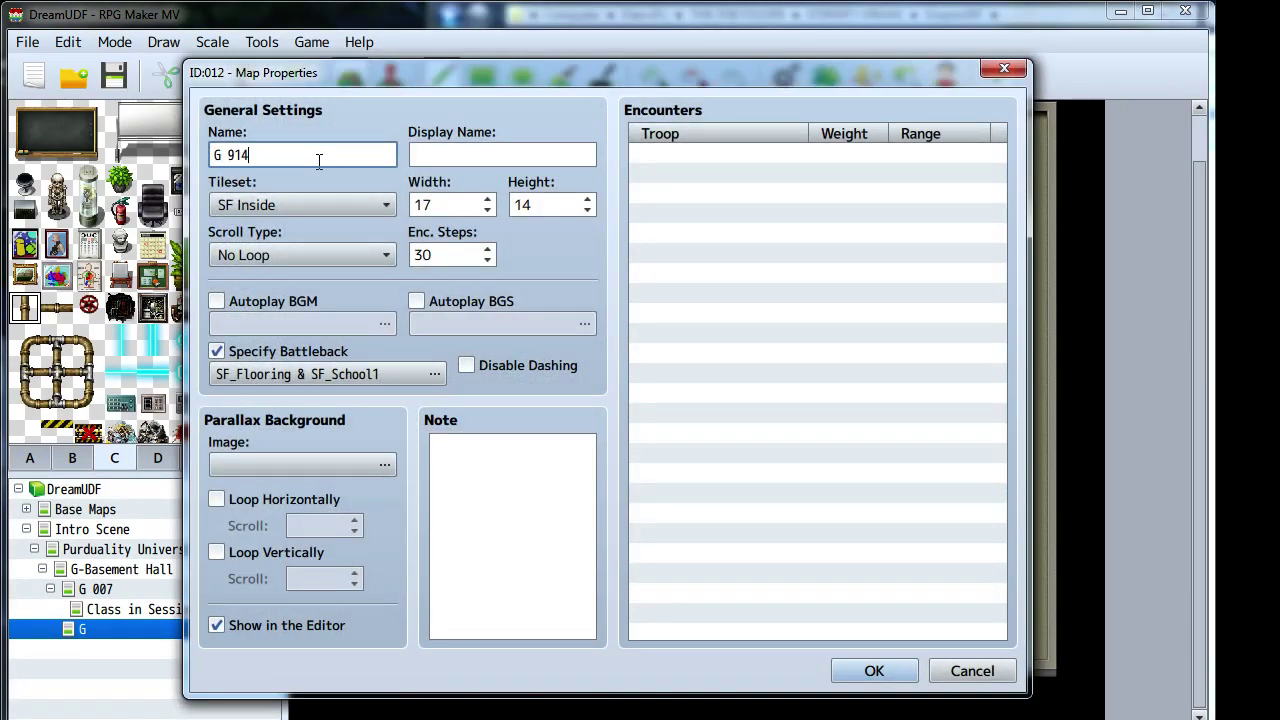
click(868, 670)
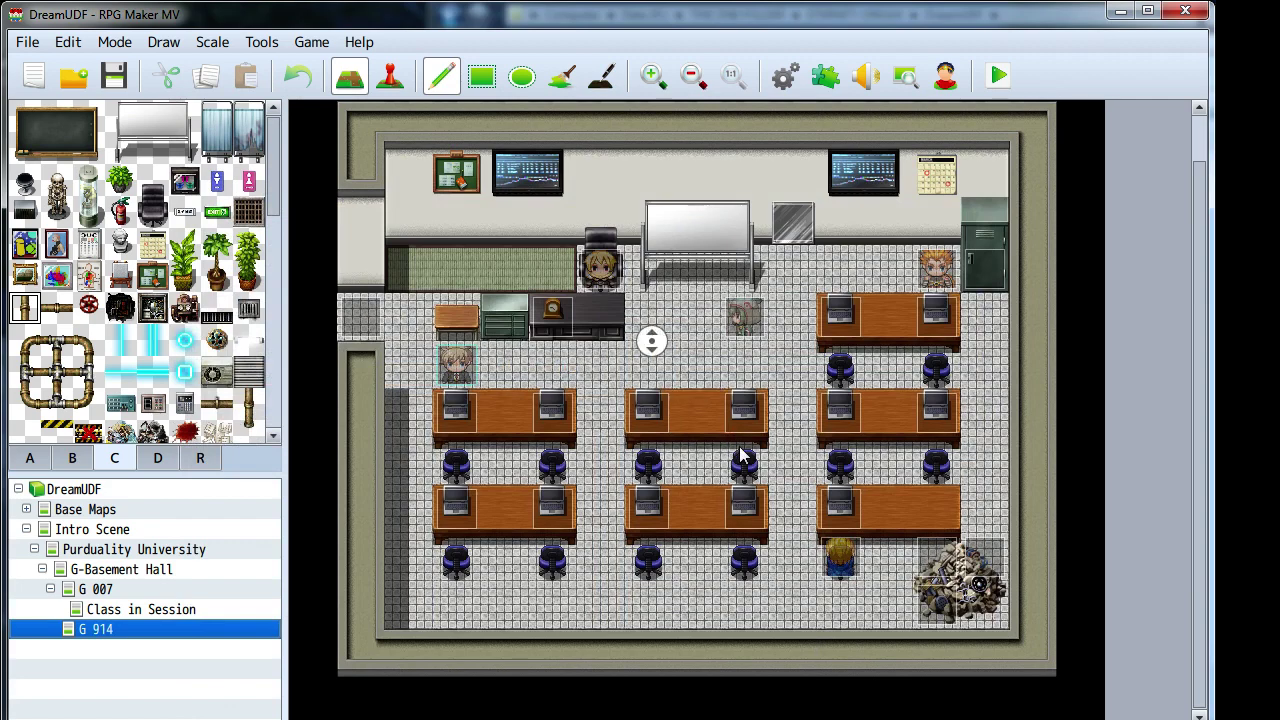
- In the orange-haired character's event on G 914, set the "most evil things I've ever heard" text's face to the fourth Blaine_Sheet_1 expression
scroll(737, 457, up, 1)
click(390, 75)
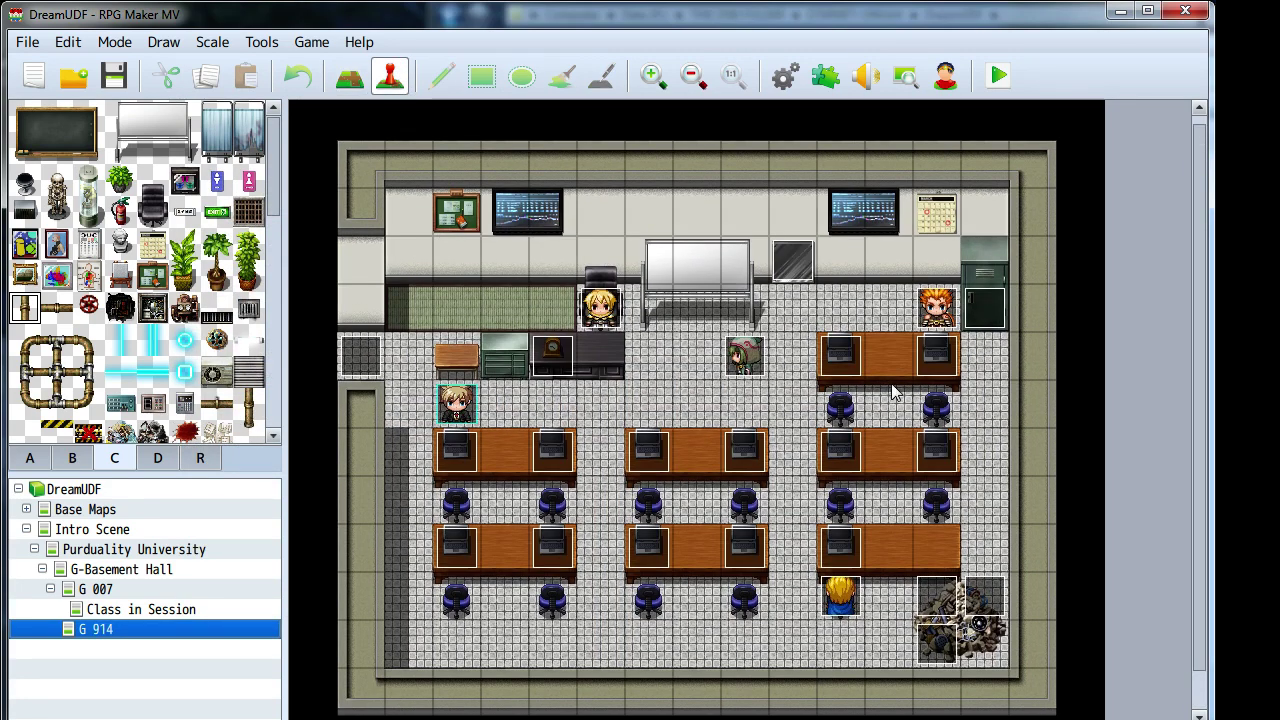
double_click(937, 307)
click(545, 252)
right_click(543, 249)
click(587, 284)
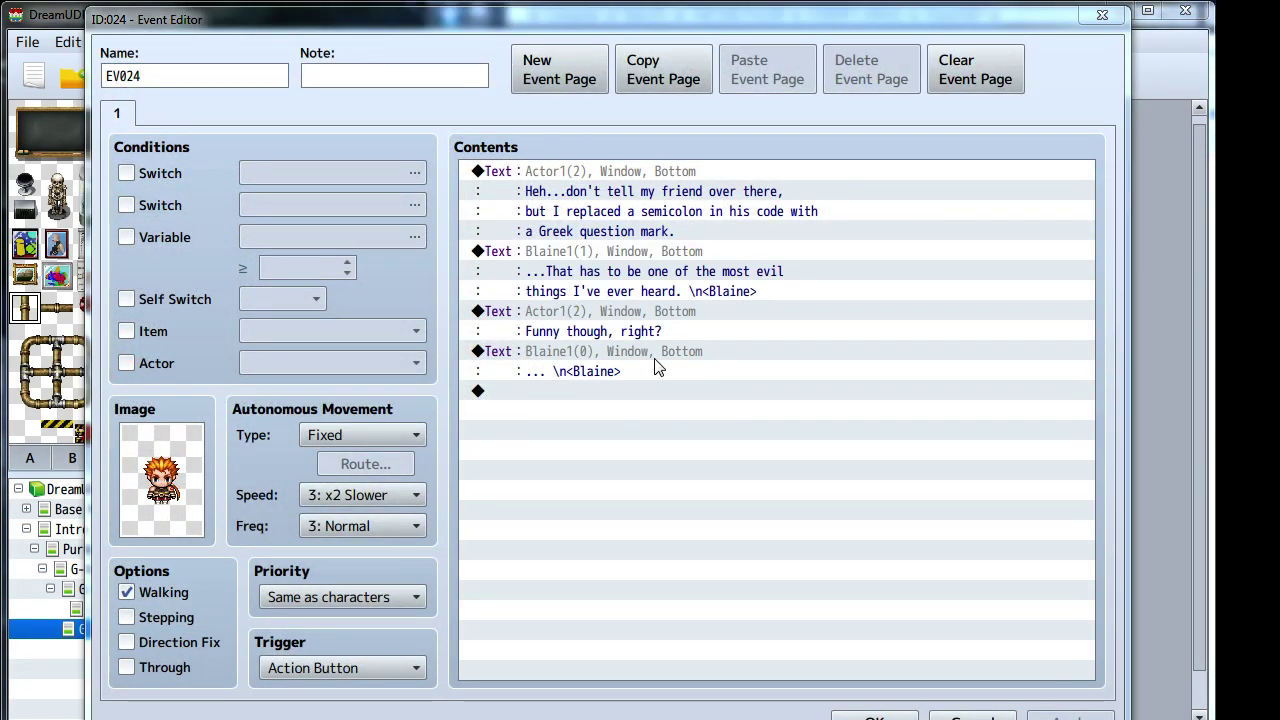
double_click(548, 377)
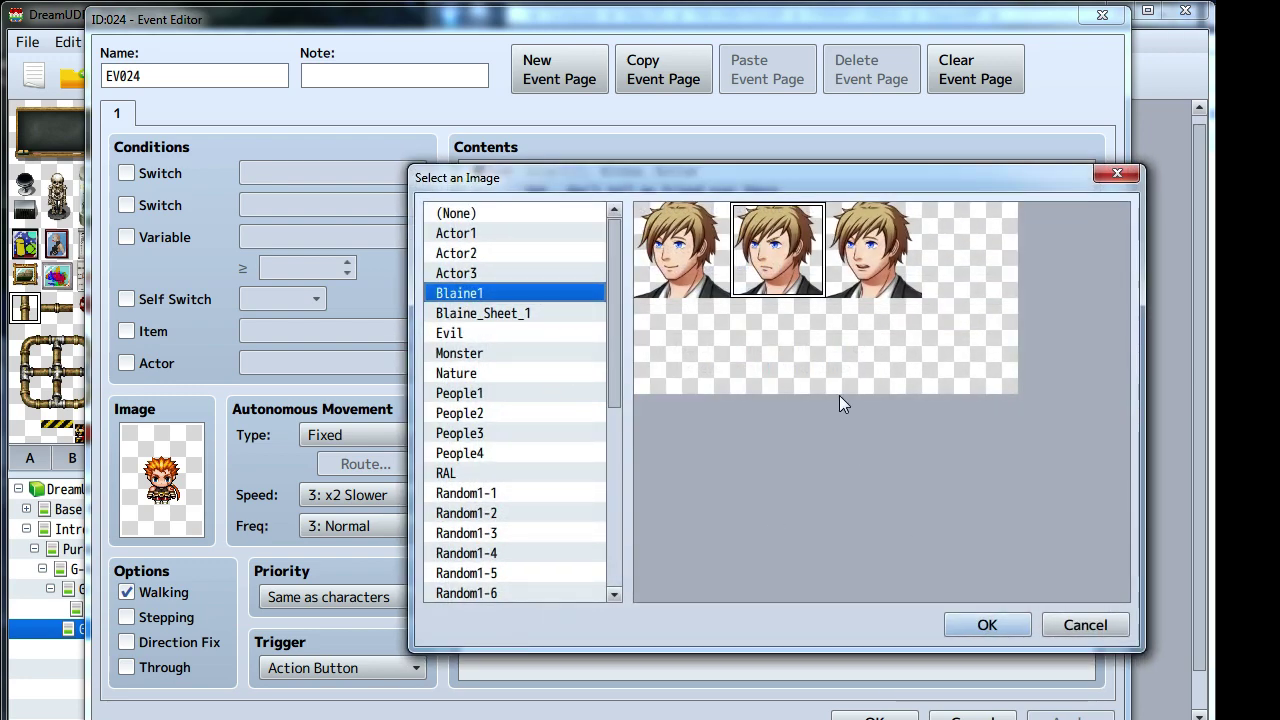
click(525, 314)
click(968, 262)
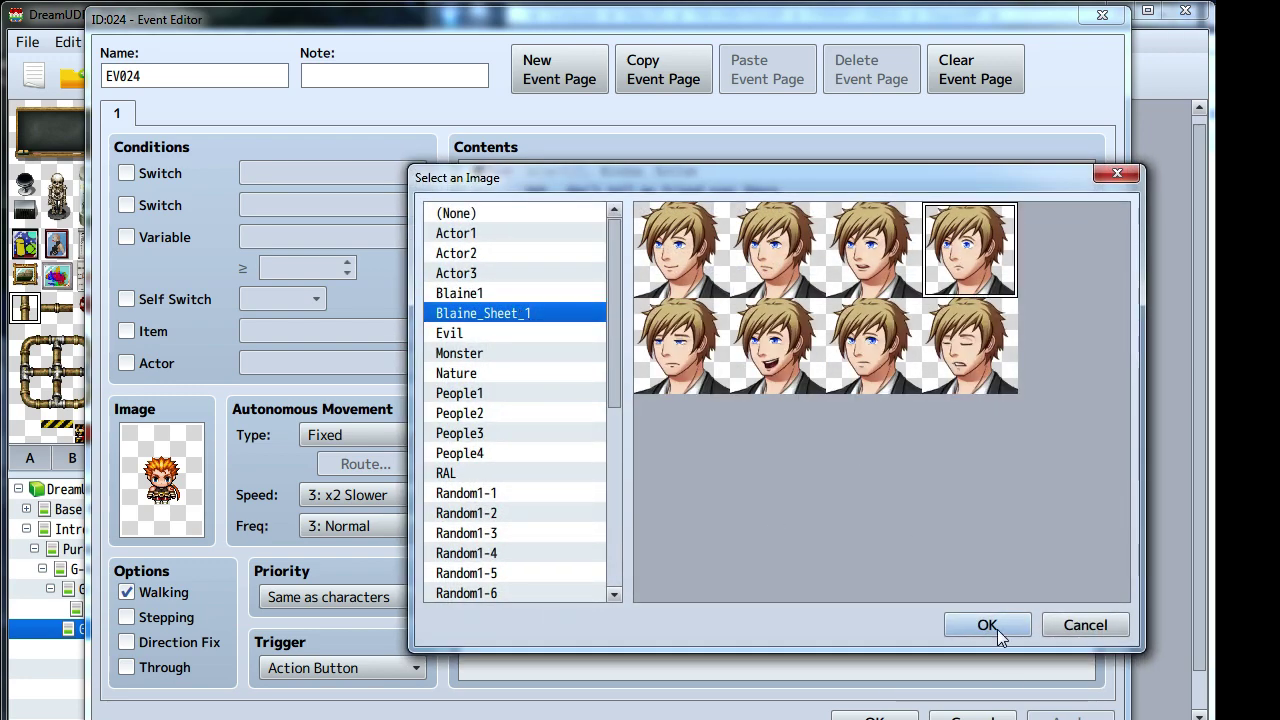
click(987, 625)
click(906, 514)
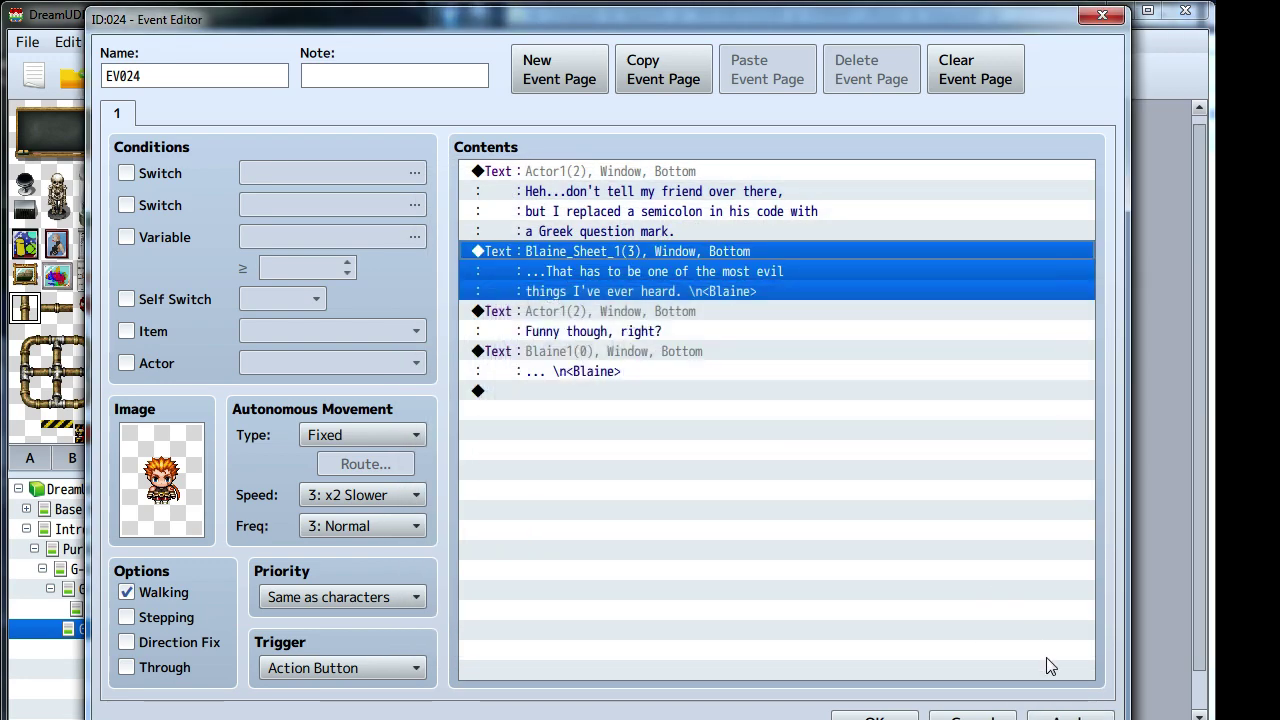
click(1070, 718)
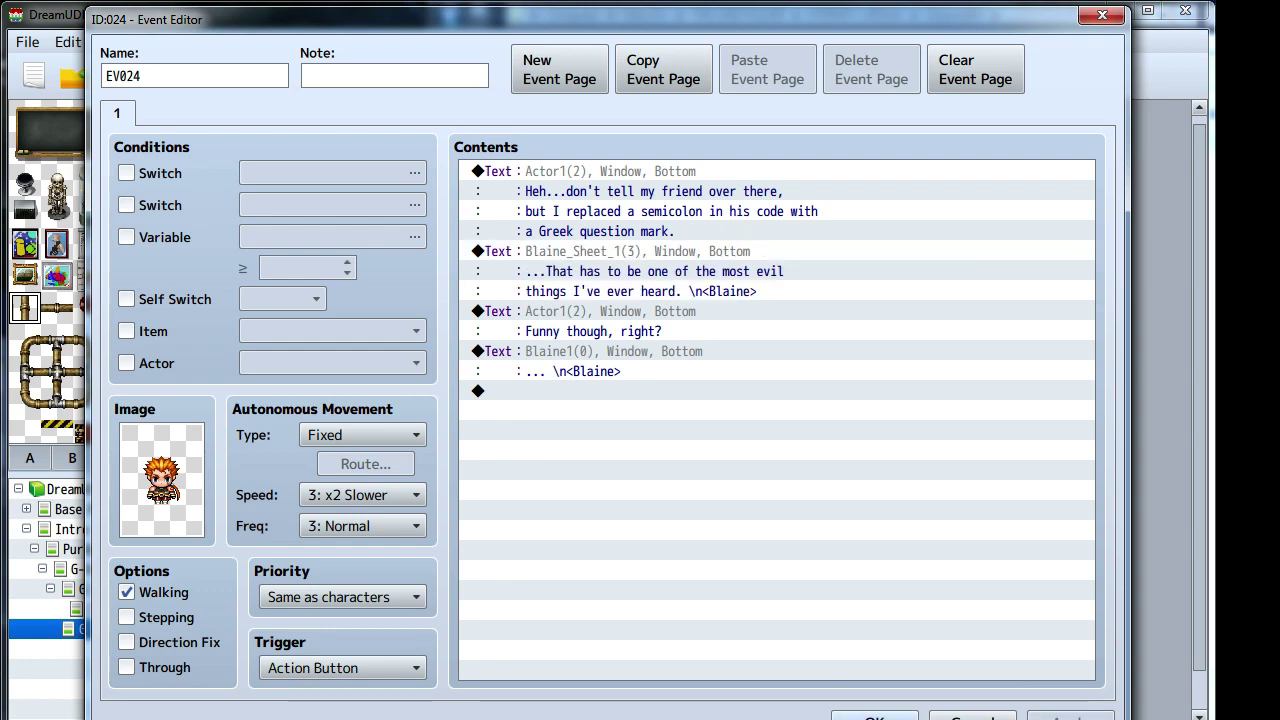
click(874, 718)
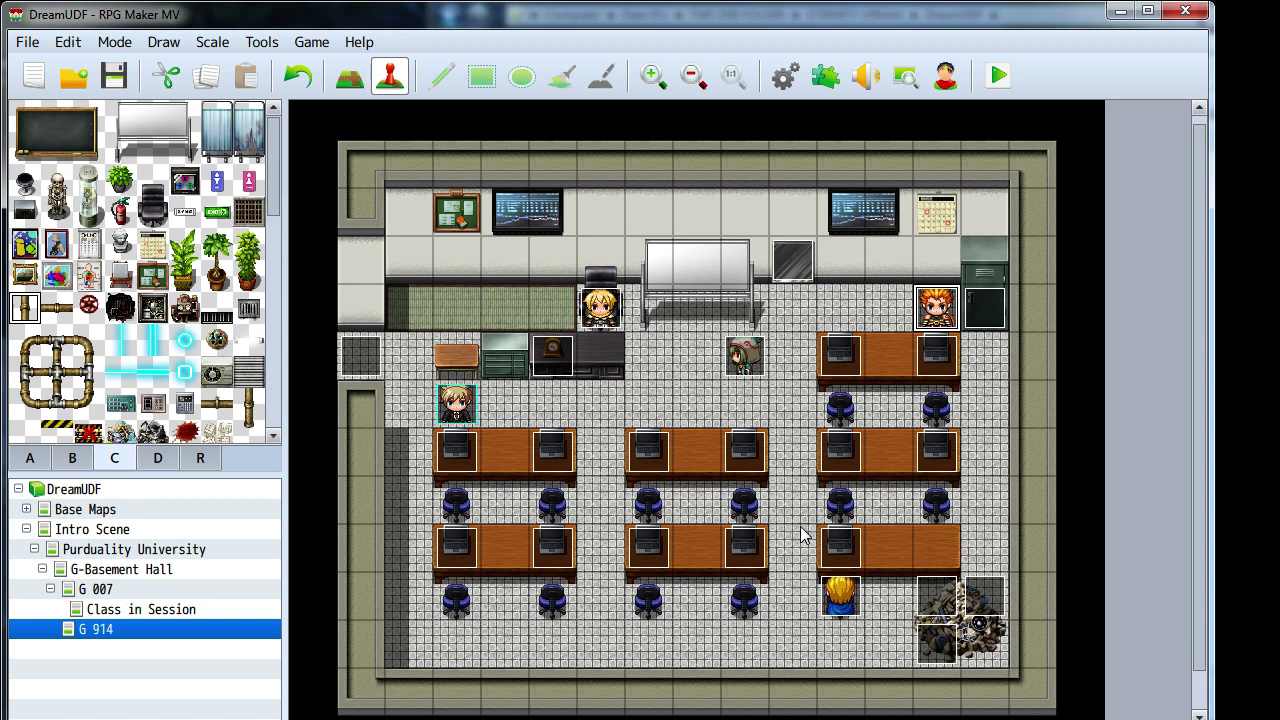
scroll(740, 450, down, 1)
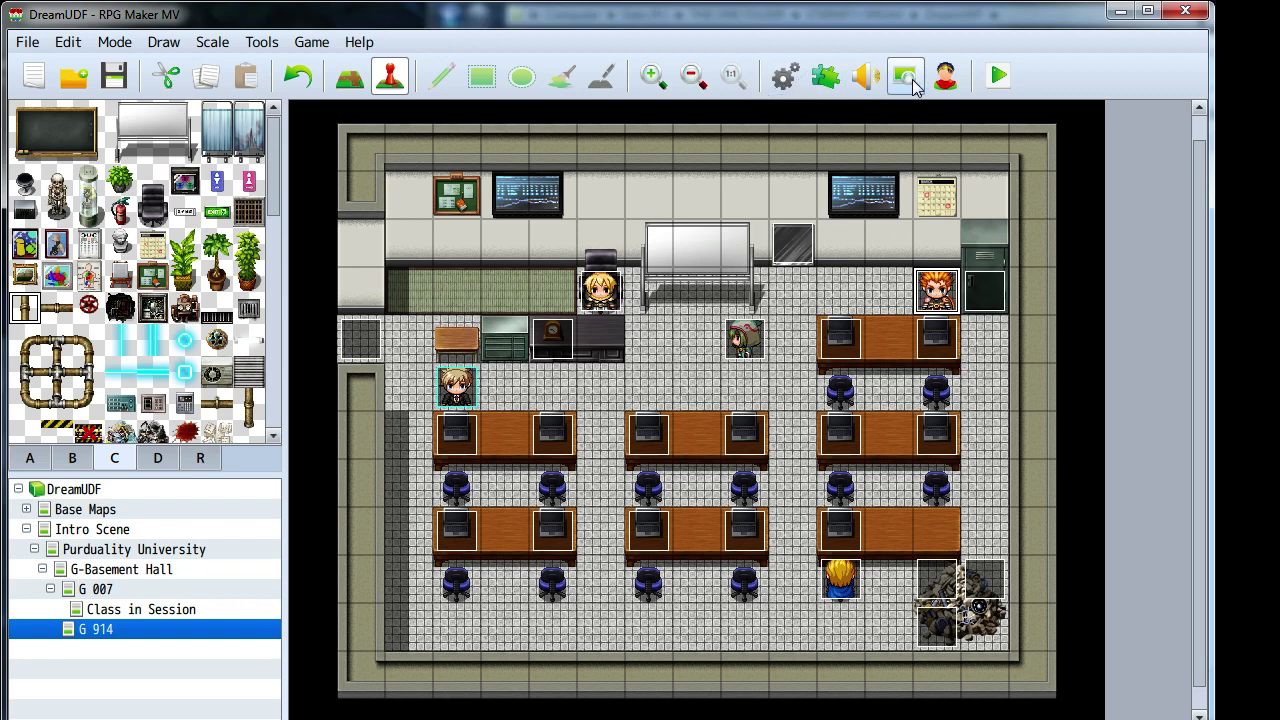
click(945, 77)
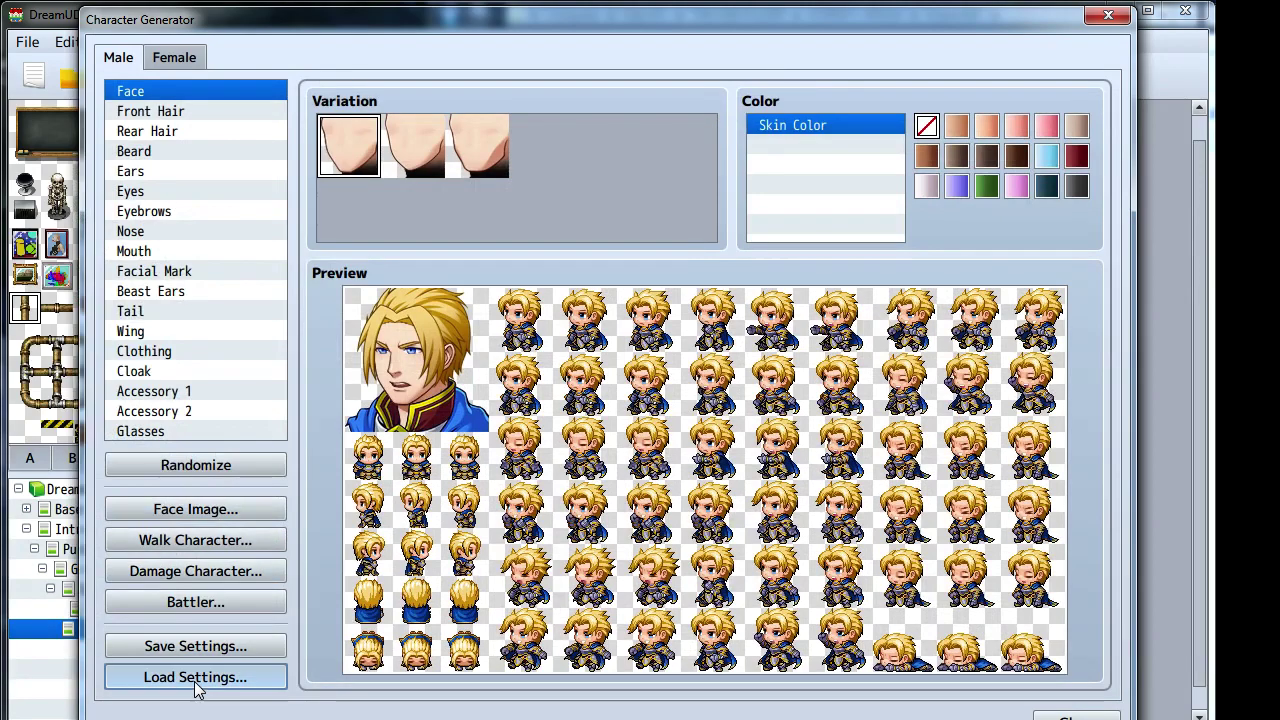
click(196, 685)
click(966, 537)
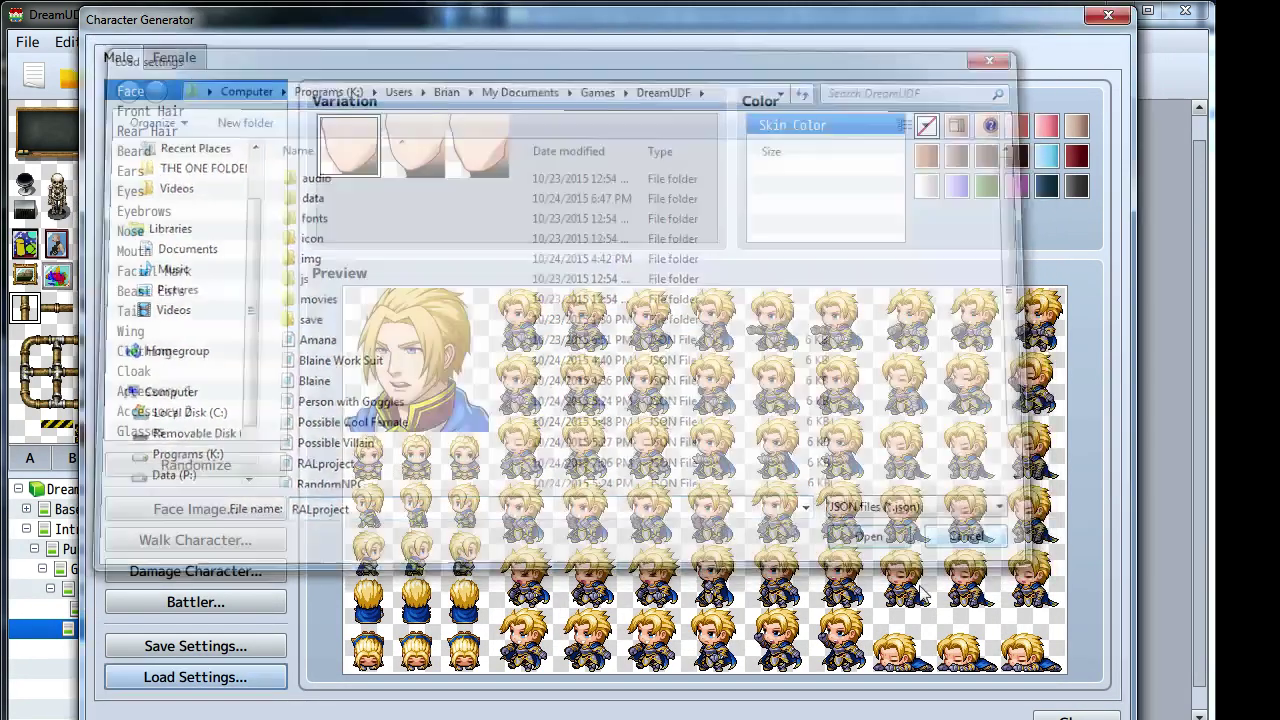
click(1077, 716)
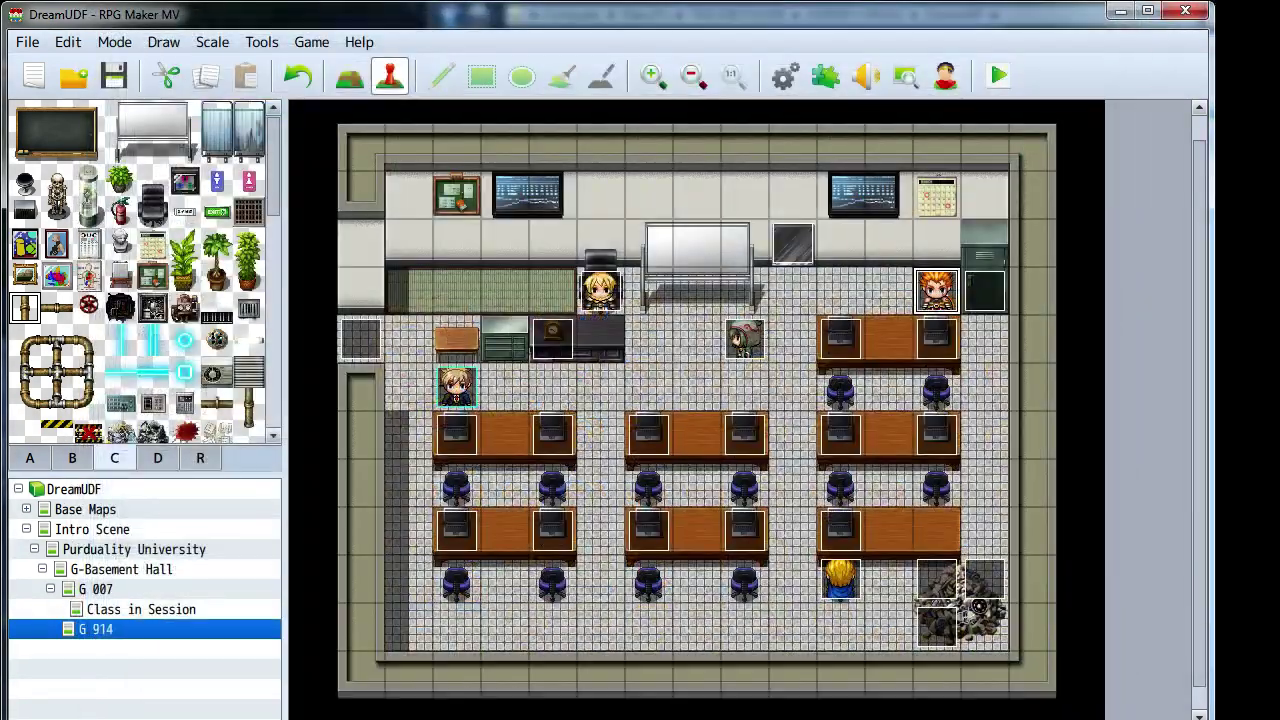
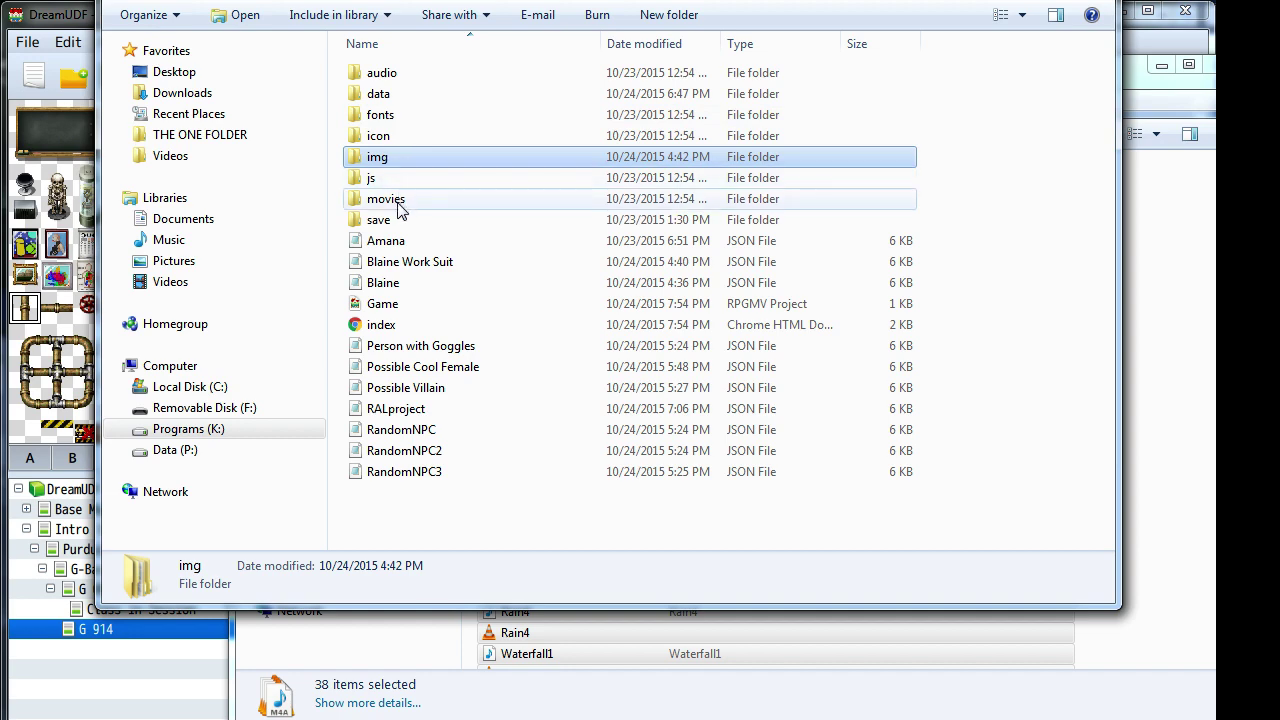
- In the project's img/faces folder, delete the old Blaine1 face image
double_click(385, 160)
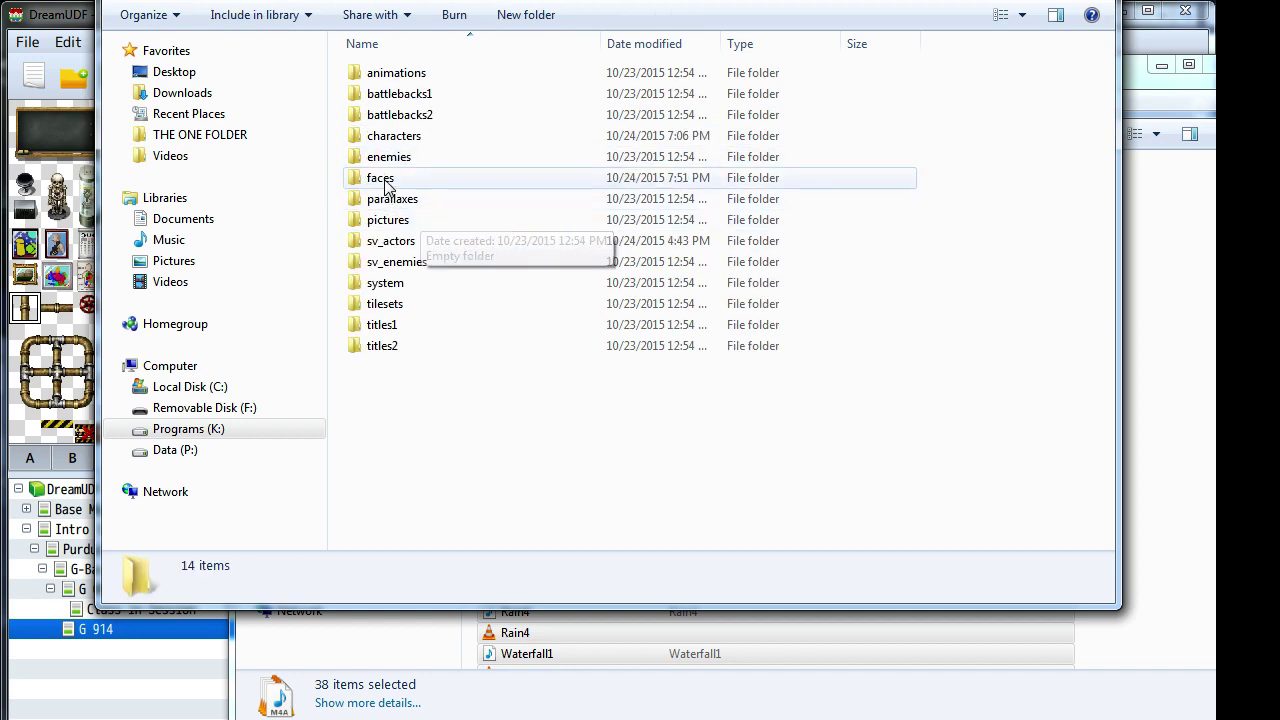
double_click(385, 177)
click(760, 82)
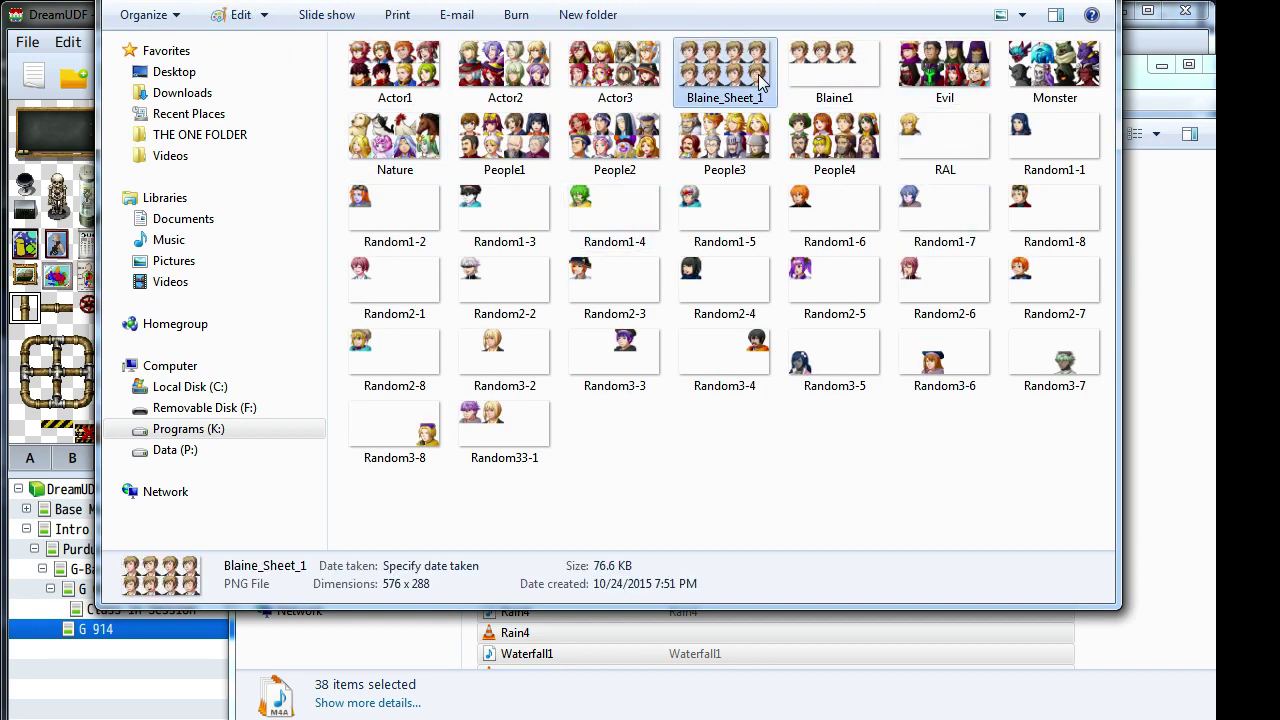
click(833, 82)
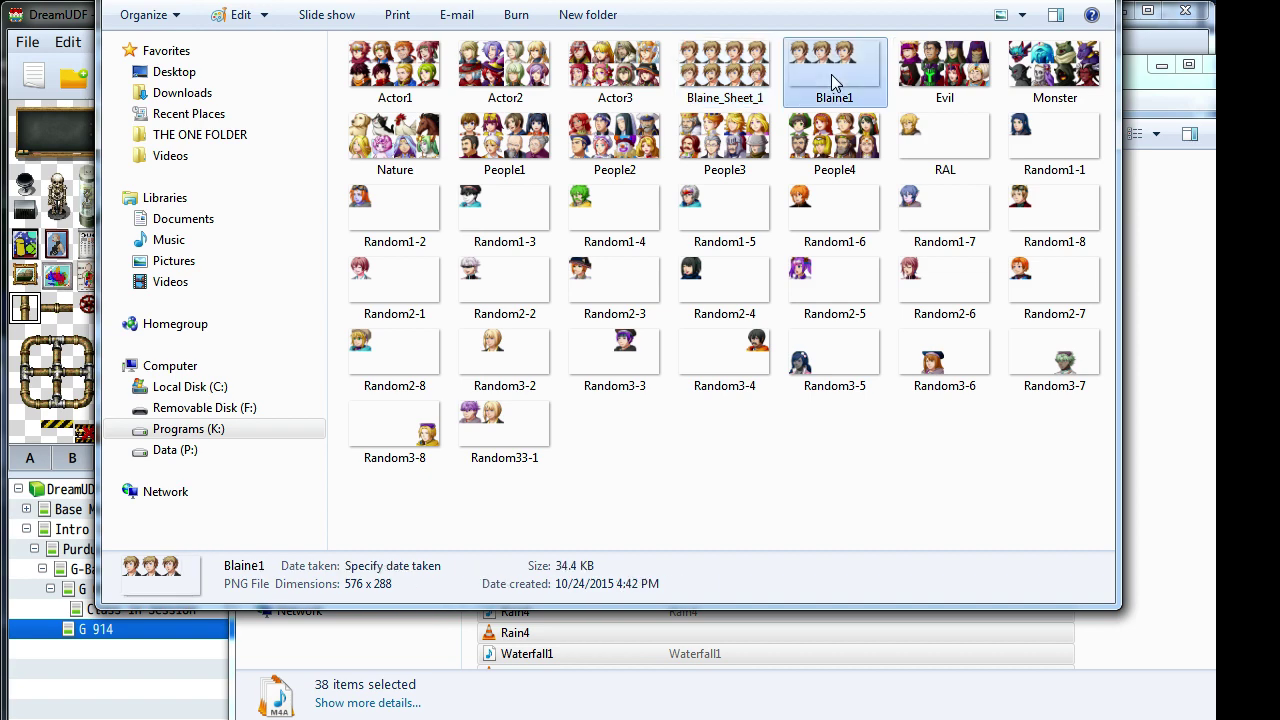
key(Delete)
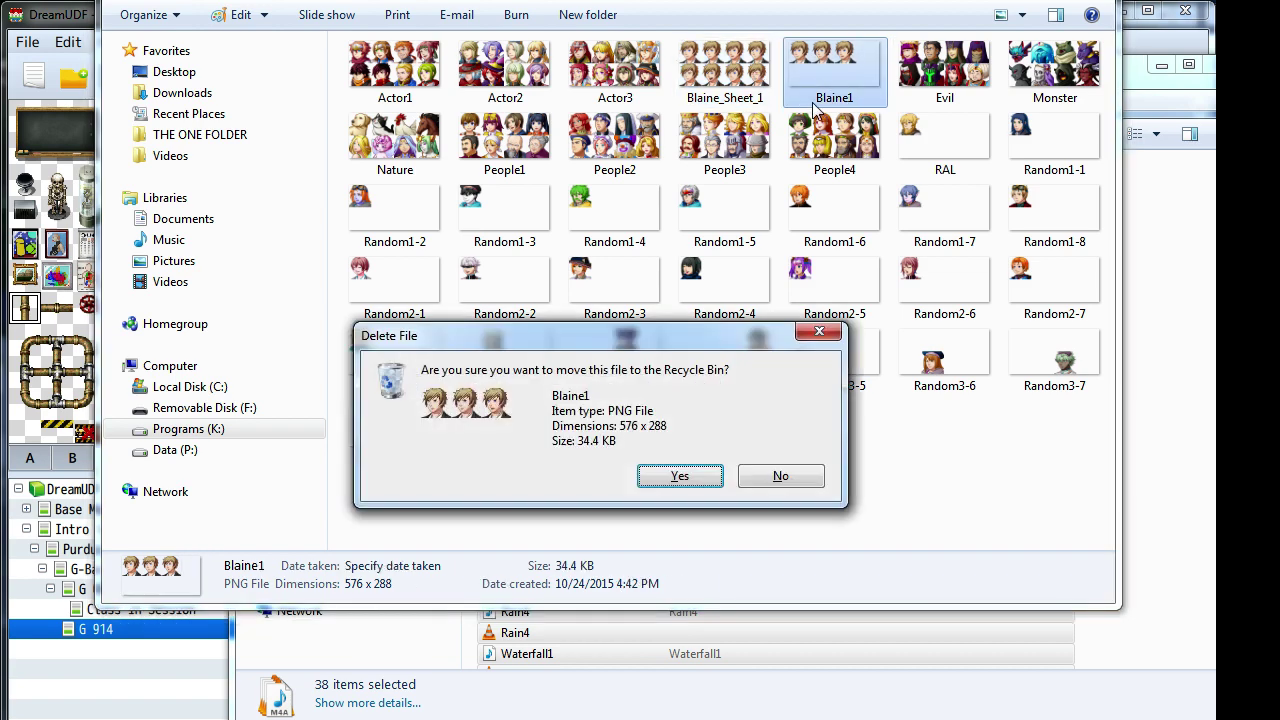
key(Return)
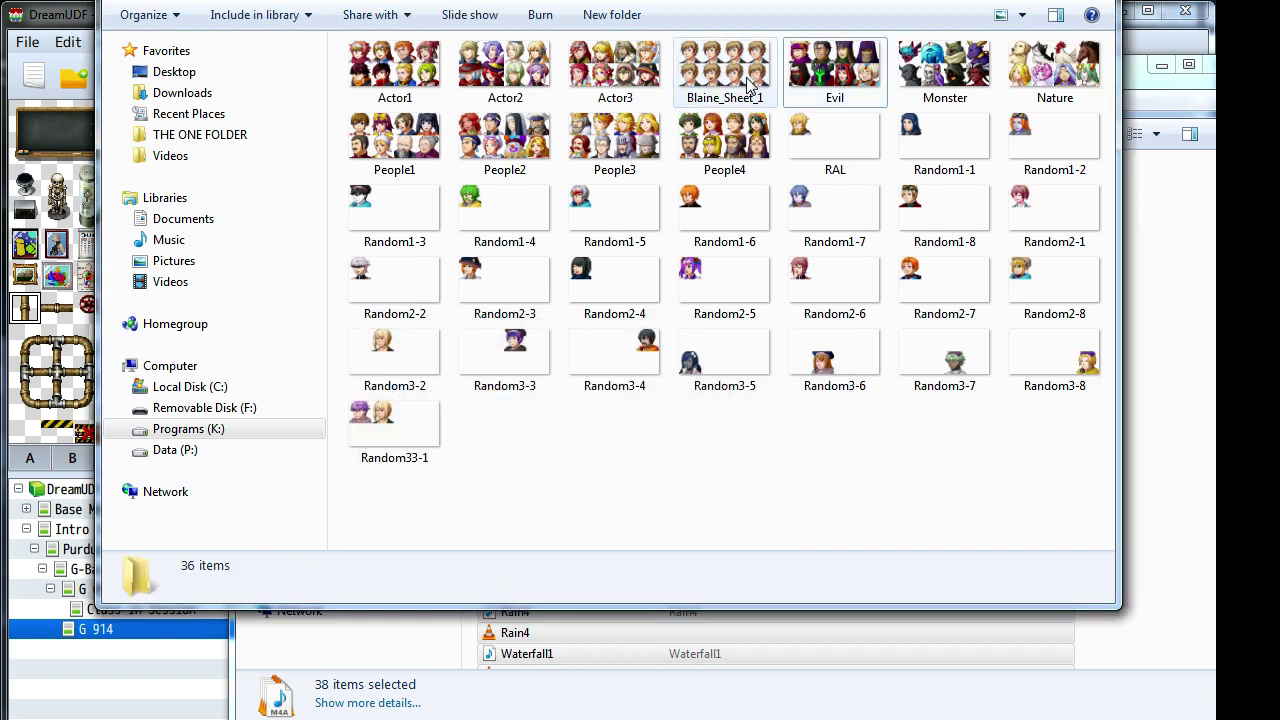
- Rename the Blaine_Sheet_1 face image to Blaine1 and close the folder window
right_click(750, 83)
click(796, 581)
key(End)
key(BackSpace)
key(BackSpace)
key(BackSpace)
key(BackSpace)
key(BackSpace)
key(BackSpace)
key(BackSpace)
key(BackSpace)
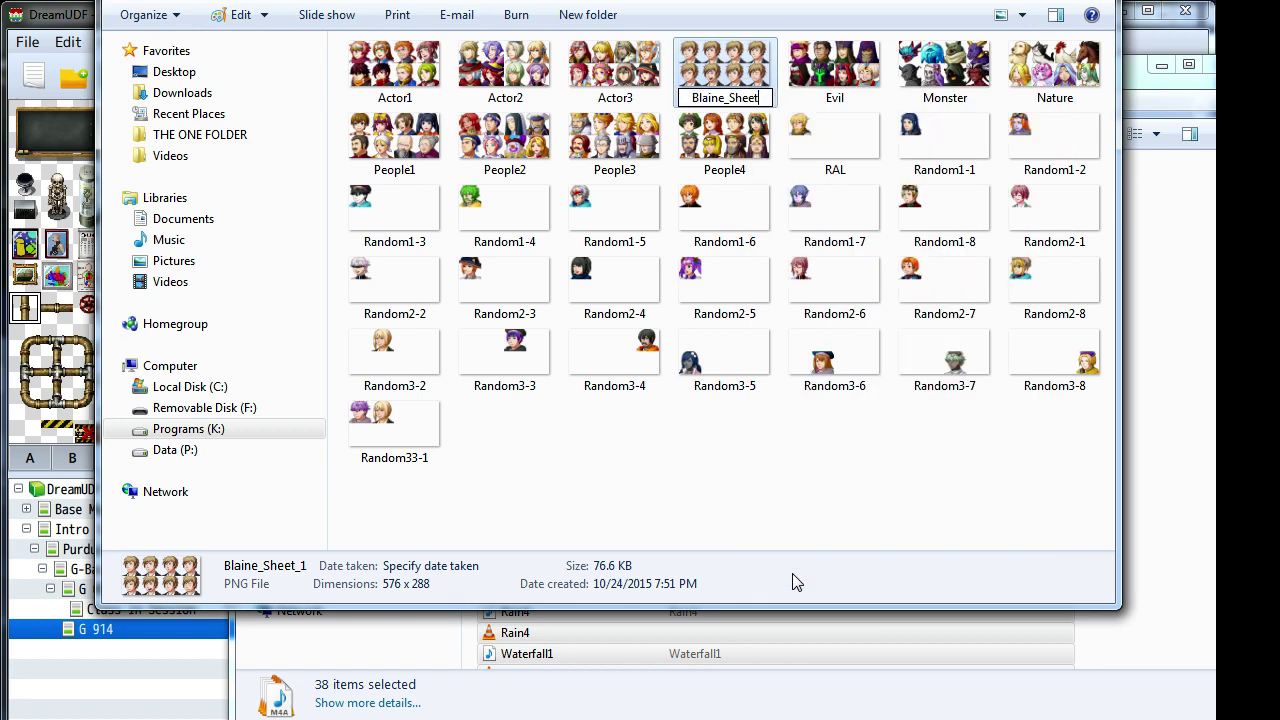
text(1)
key(Return)
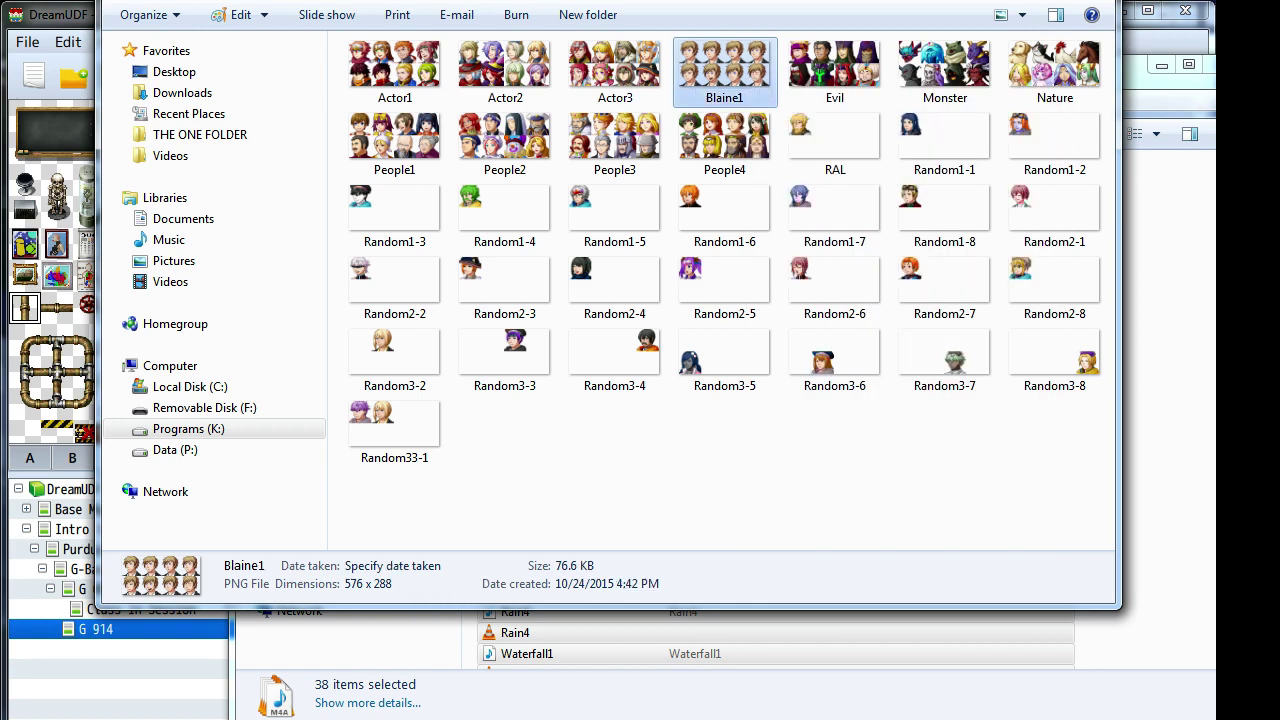
key(alt+F4)
- Open the orange-haired character's event on G 914 and check the face used by Blaine's closing "..." text
double_click(938, 290)
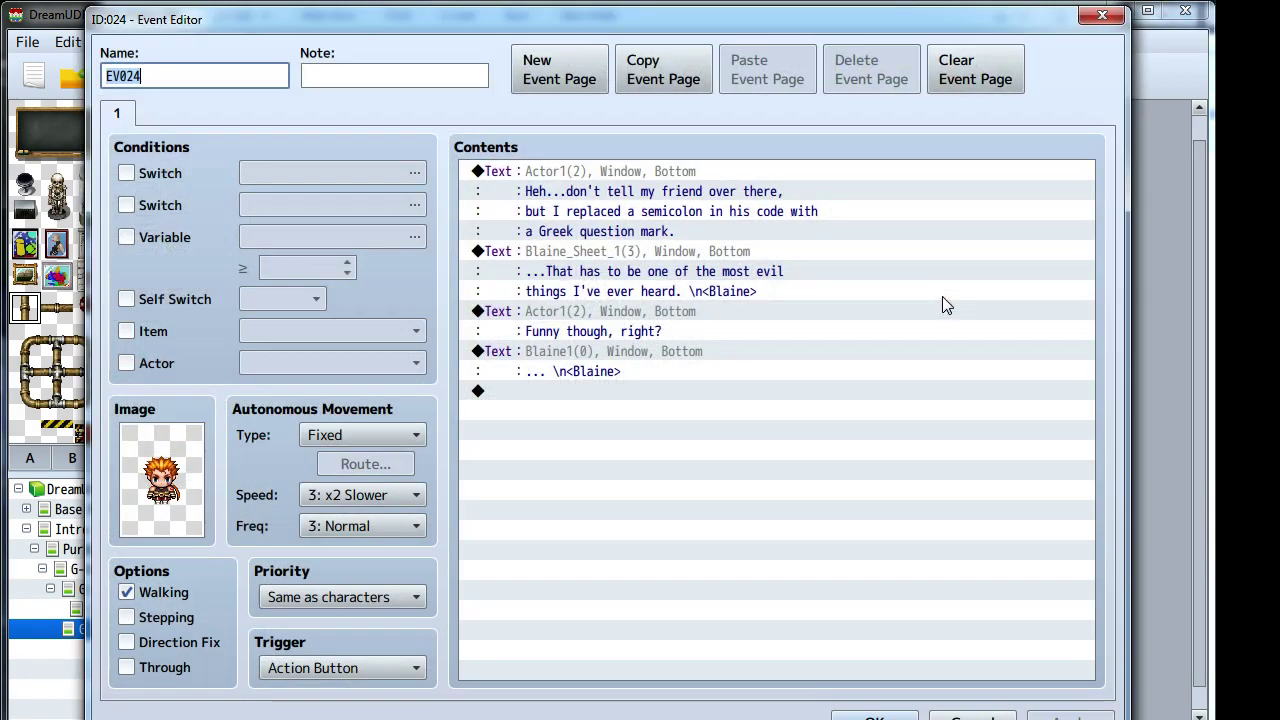
click(577, 356)
right_click(577, 356)
click(600, 389)
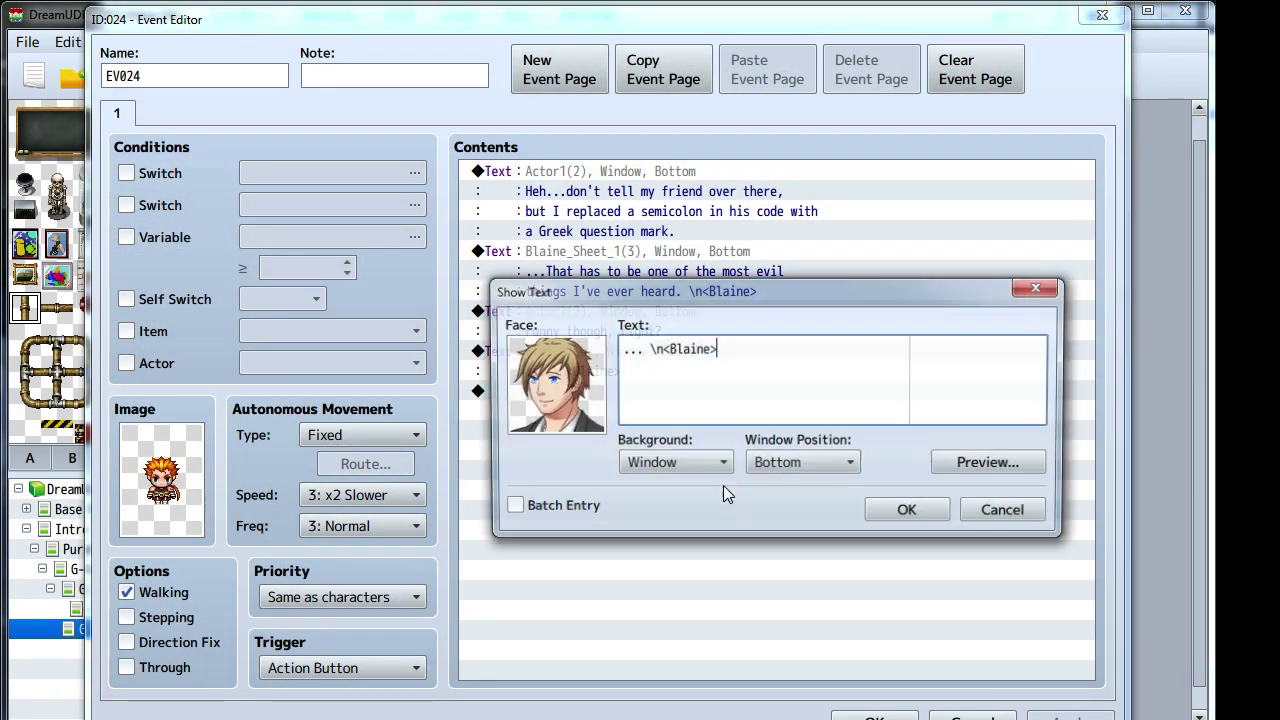
click(910, 513)
- Set the "most evil things I've ever heard" text's face to the fourth Blaine1 expression and save the event
click(590, 252)
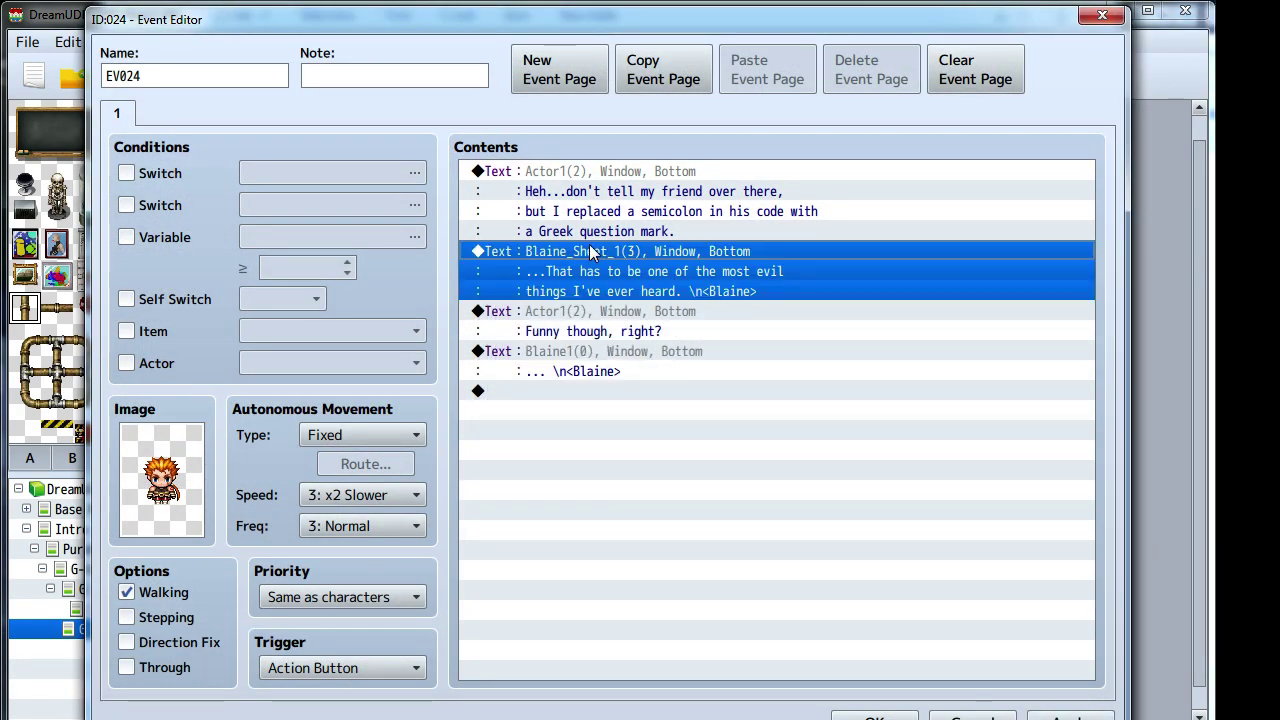
right_click(590, 252)
click(640, 283)
double_click(549, 395)
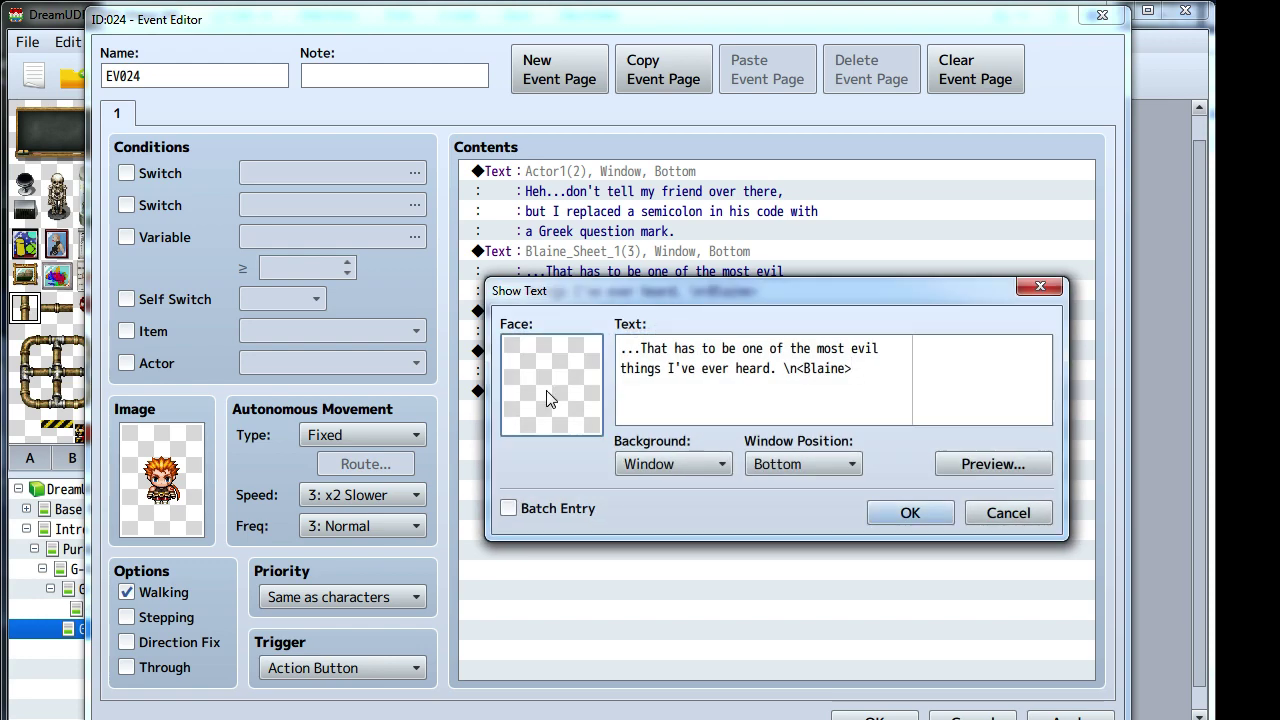
click(533, 290)
click(963, 264)
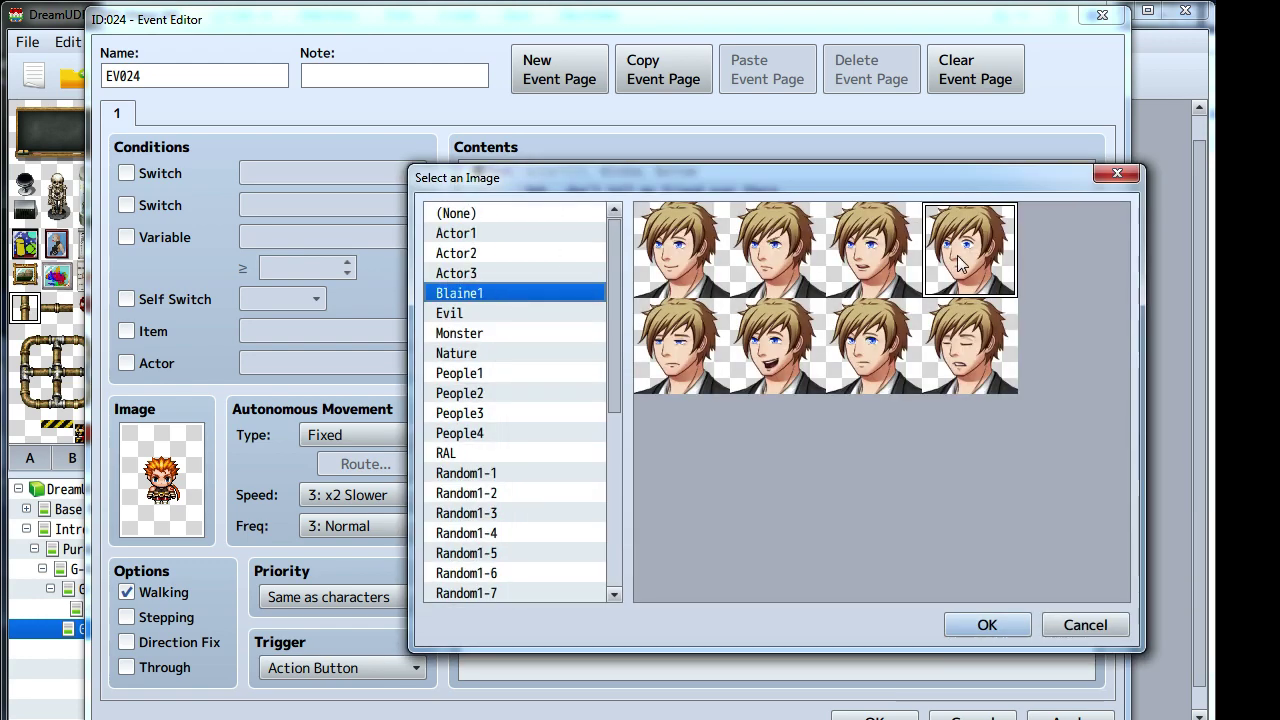
click(987, 625)
click(888, 516)
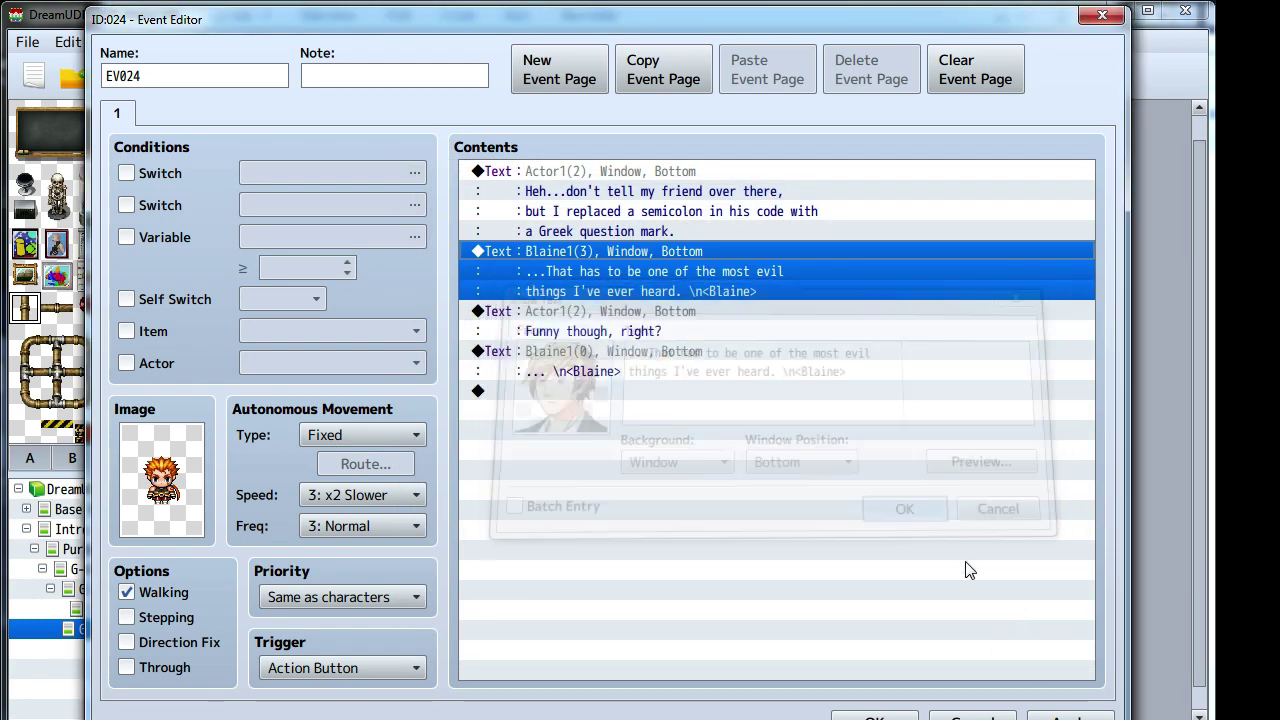
click(875, 716)
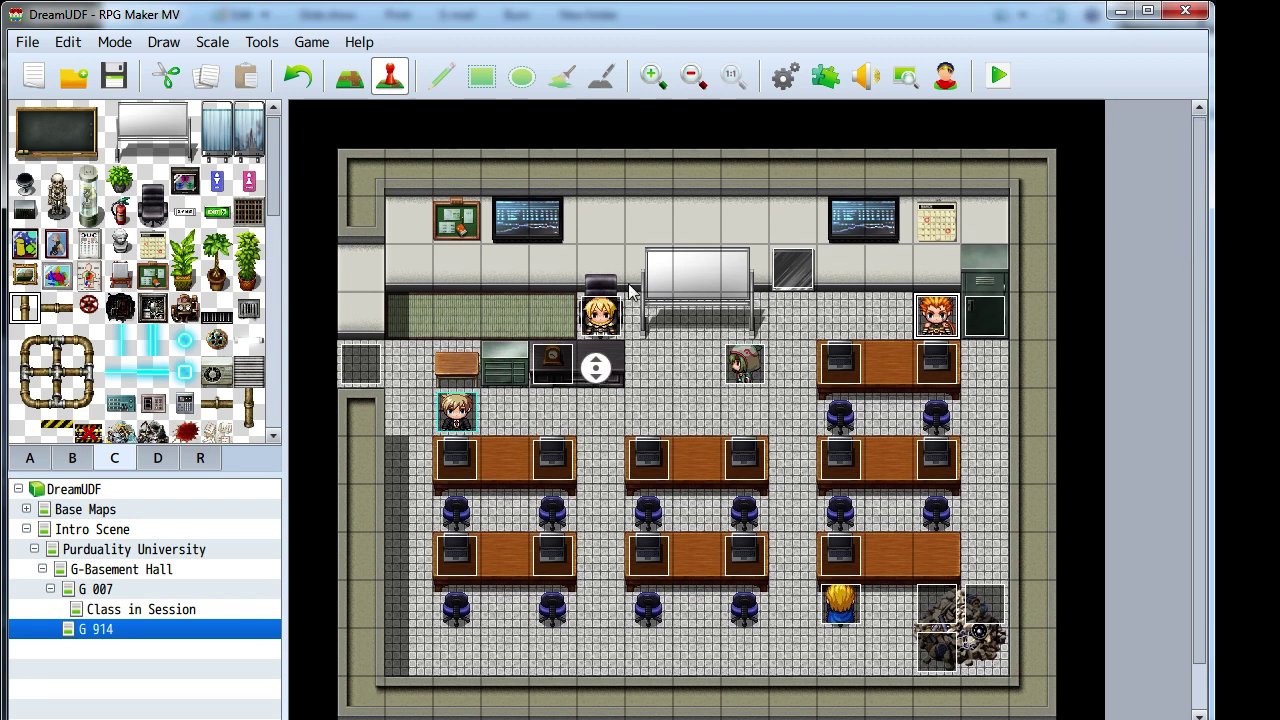
- Open the purple bear's event in G-Basement Hall and check the face on Blaine's "Wot?" text
scroll(640, 240, down, 1)
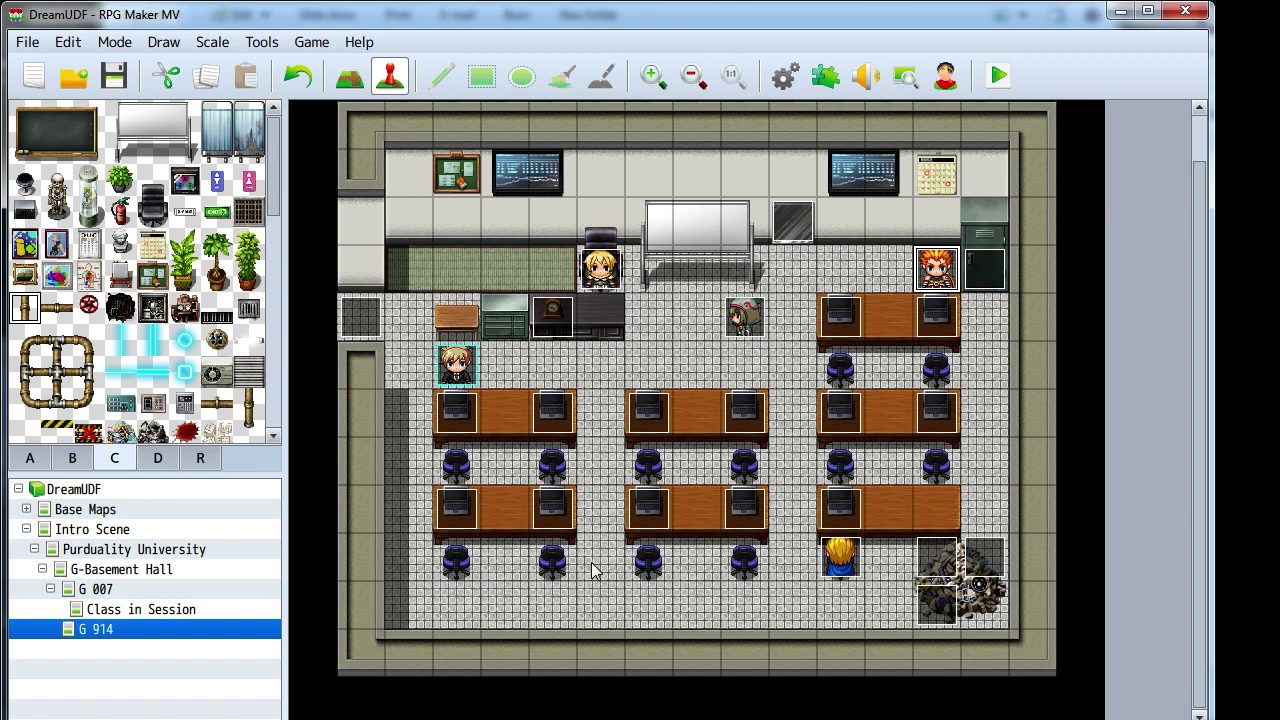
click(94, 609)
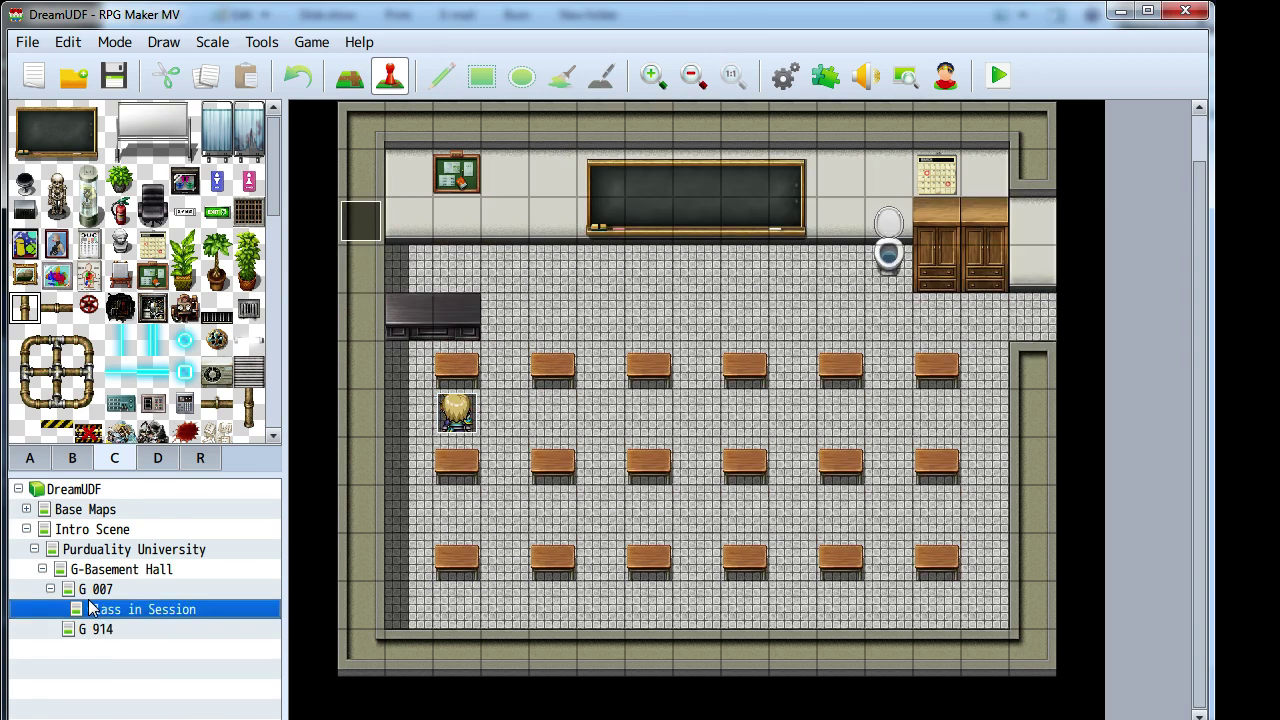
click(92, 592)
click(150, 569)
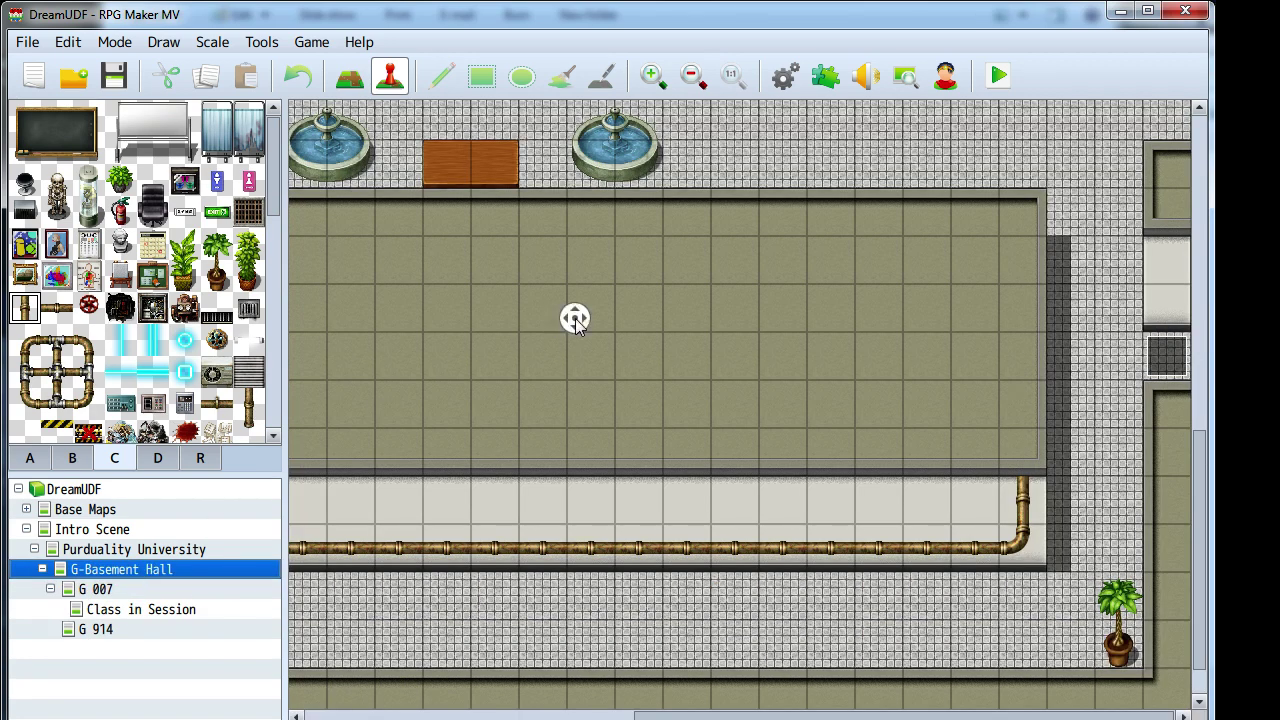
scroll(560, 310, up, 5)
double_click(335, 328)
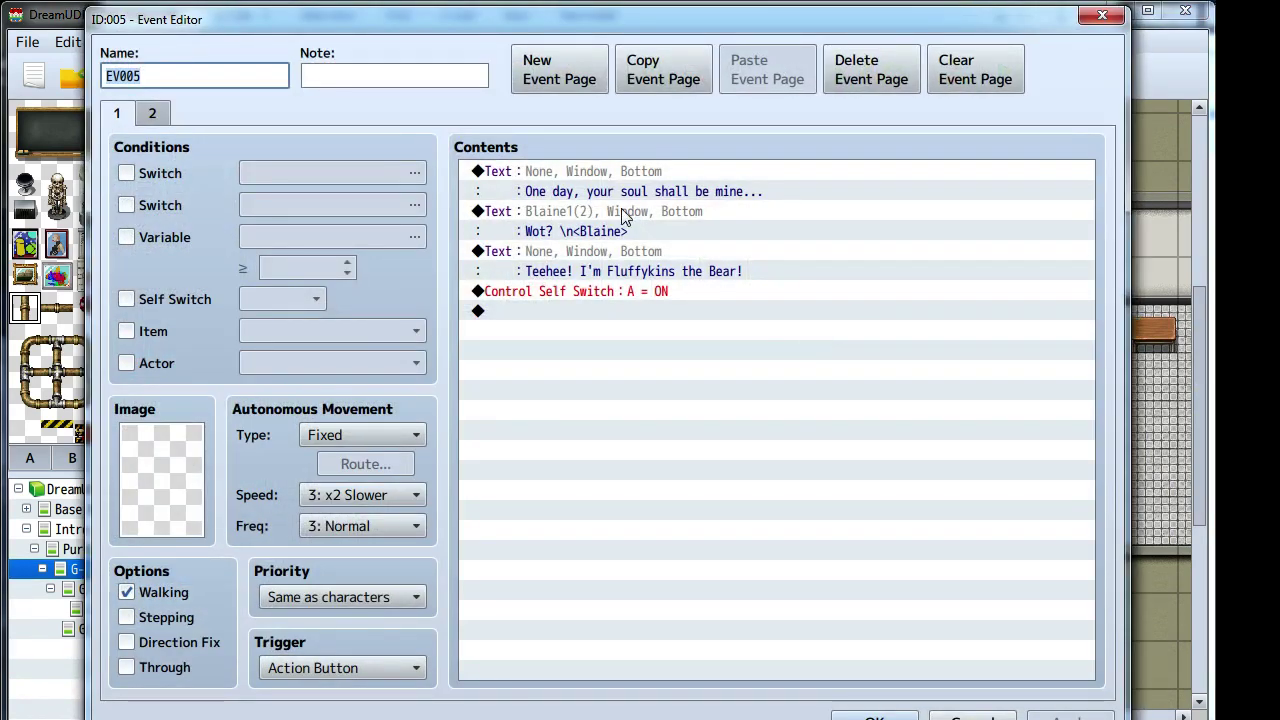
right_click(624, 212)
click(770, 490)
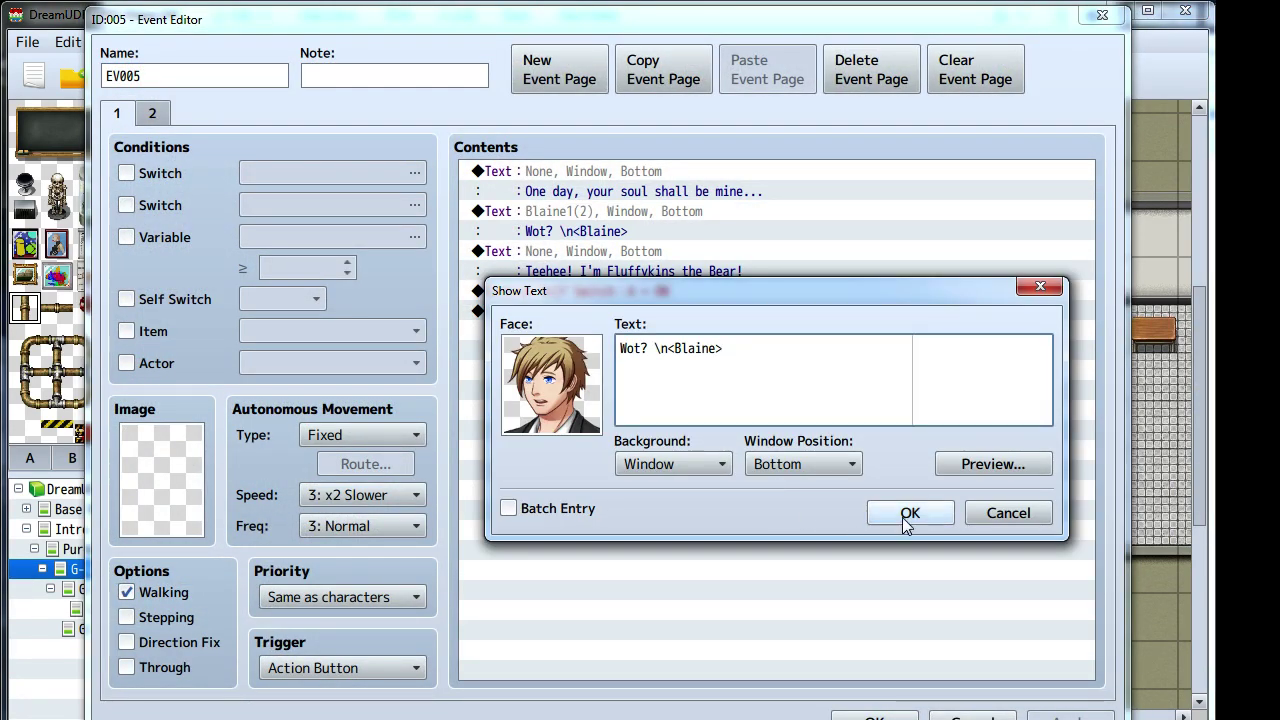
click(905, 512)
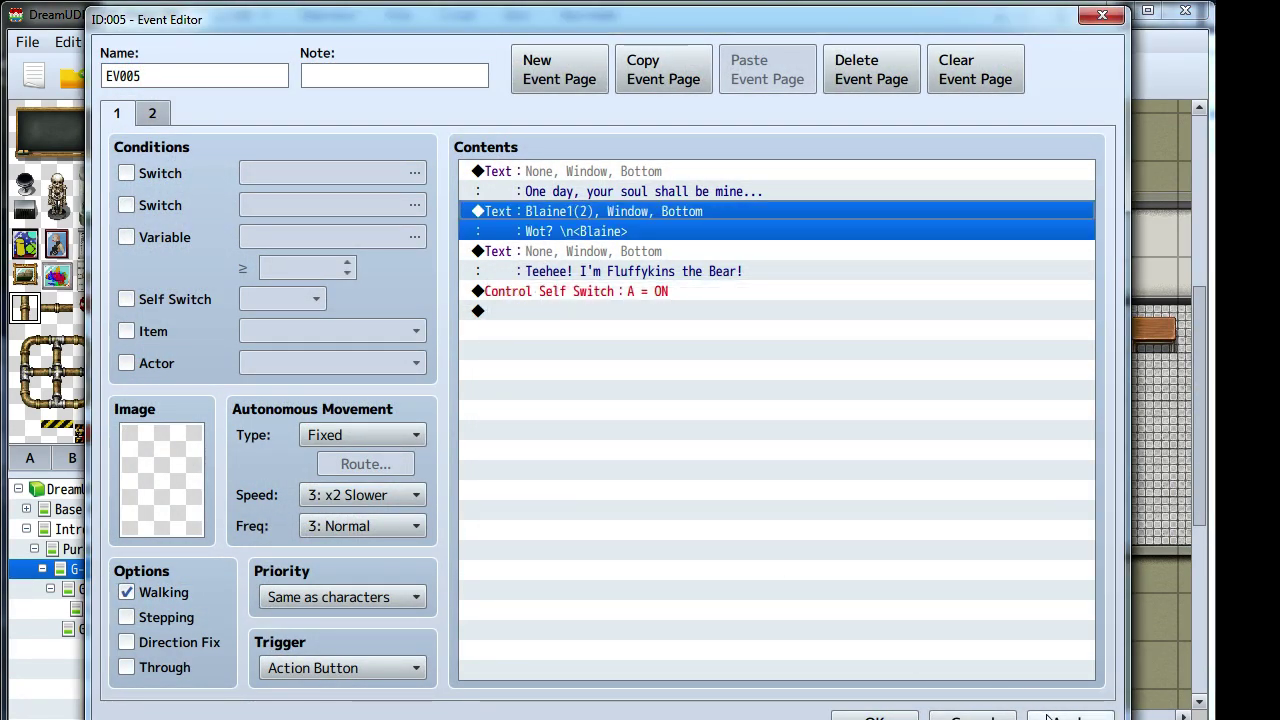
- Check the face on Blaine's "Uh...huh." text on the bear event's second page and close the event
click(152, 113)
click(620, 185)
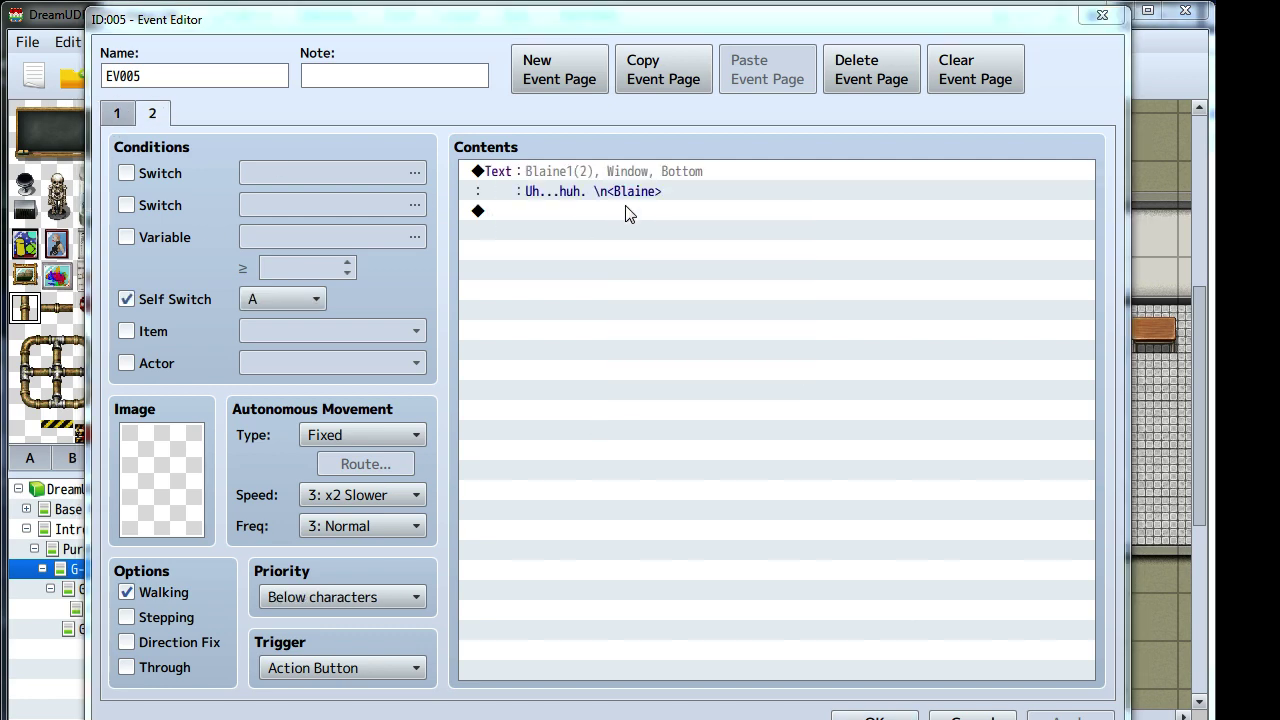
double_click(628, 213)
click(985, 714)
click(550, 176)
right_click(550, 176)
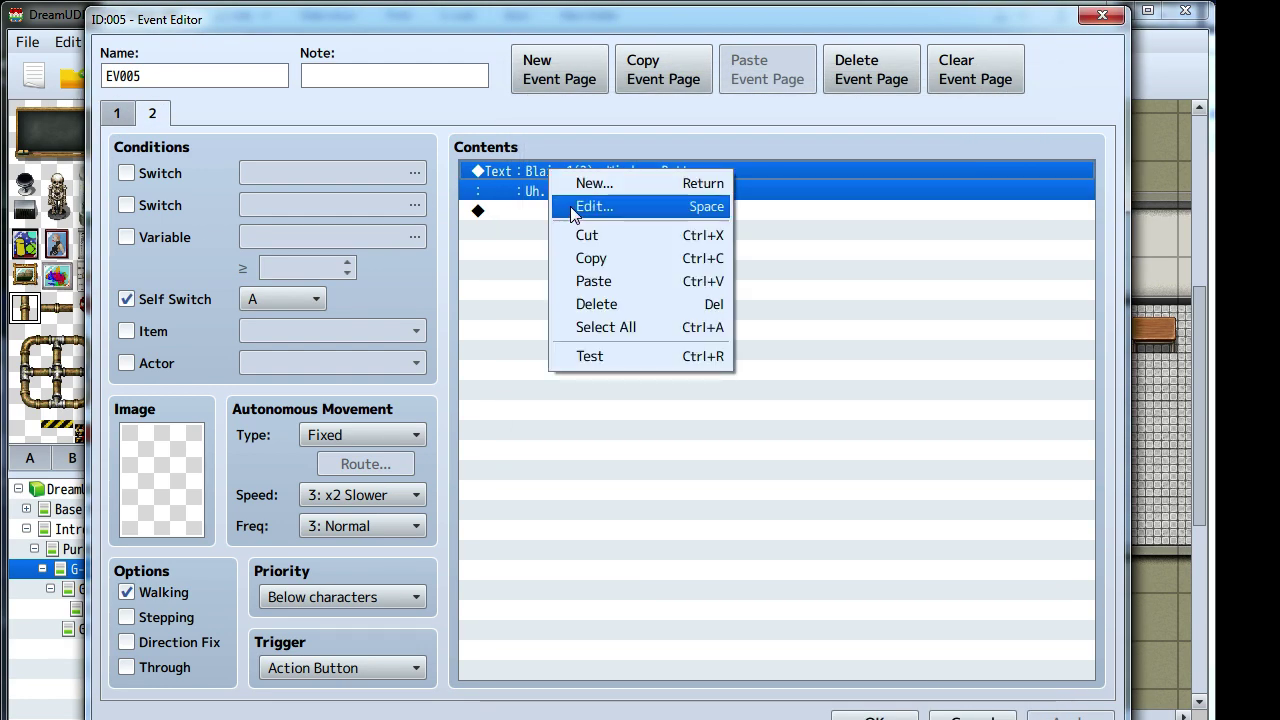
click(592, 206)
click(912, 515)
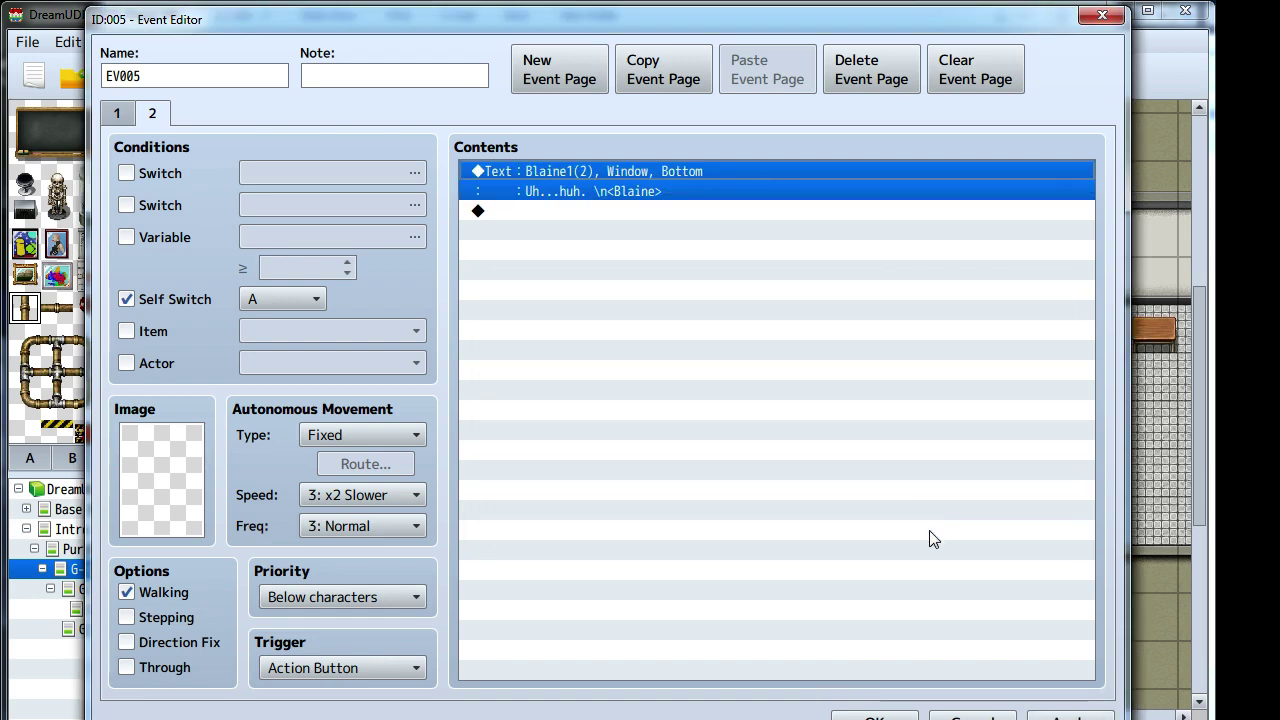
click(1085, 714)
click(873, 714)
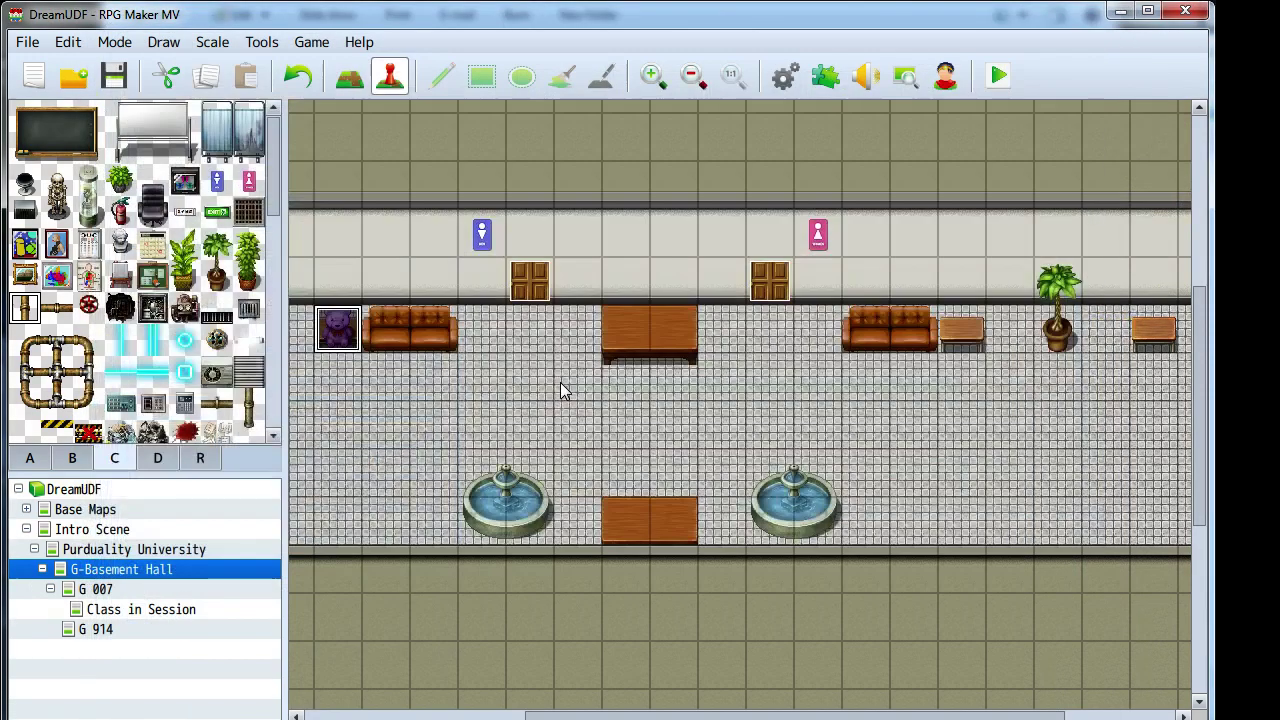
- Place an EXIT sign tile on the upper part of the wall beside the hall's west corridor opening
middle_drag(560, 382, 743, 309)
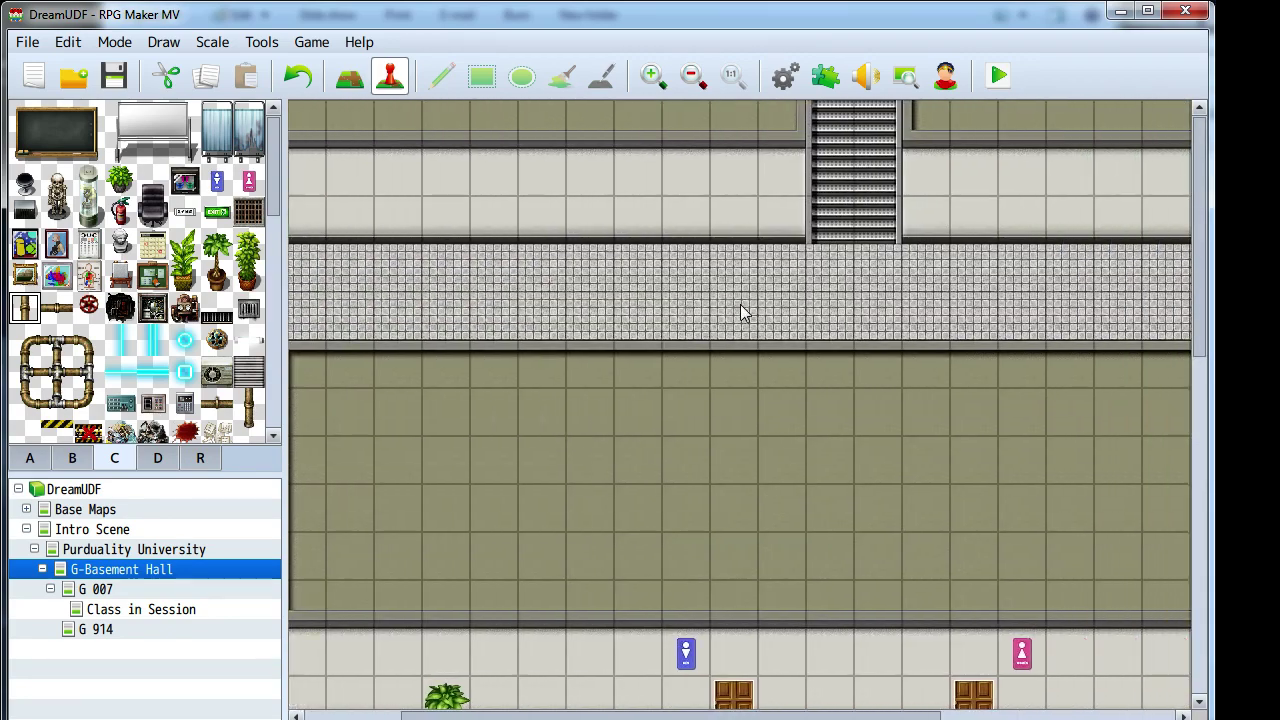
click(350, 76)
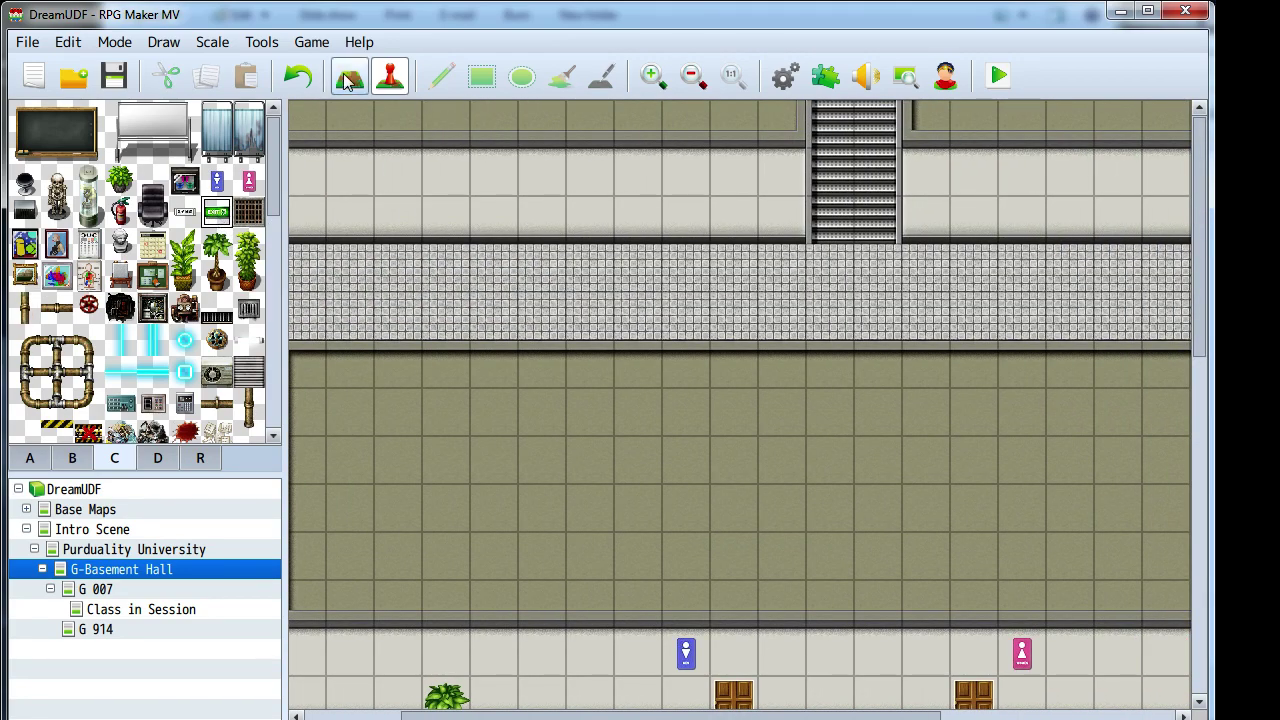
mouse_move(507, 308)
middle_down()
mouse_move(587, 406)
mouse_move(757, 400)
mouse_move(337, 362)
mouse_move(340, 430)
middle_up()
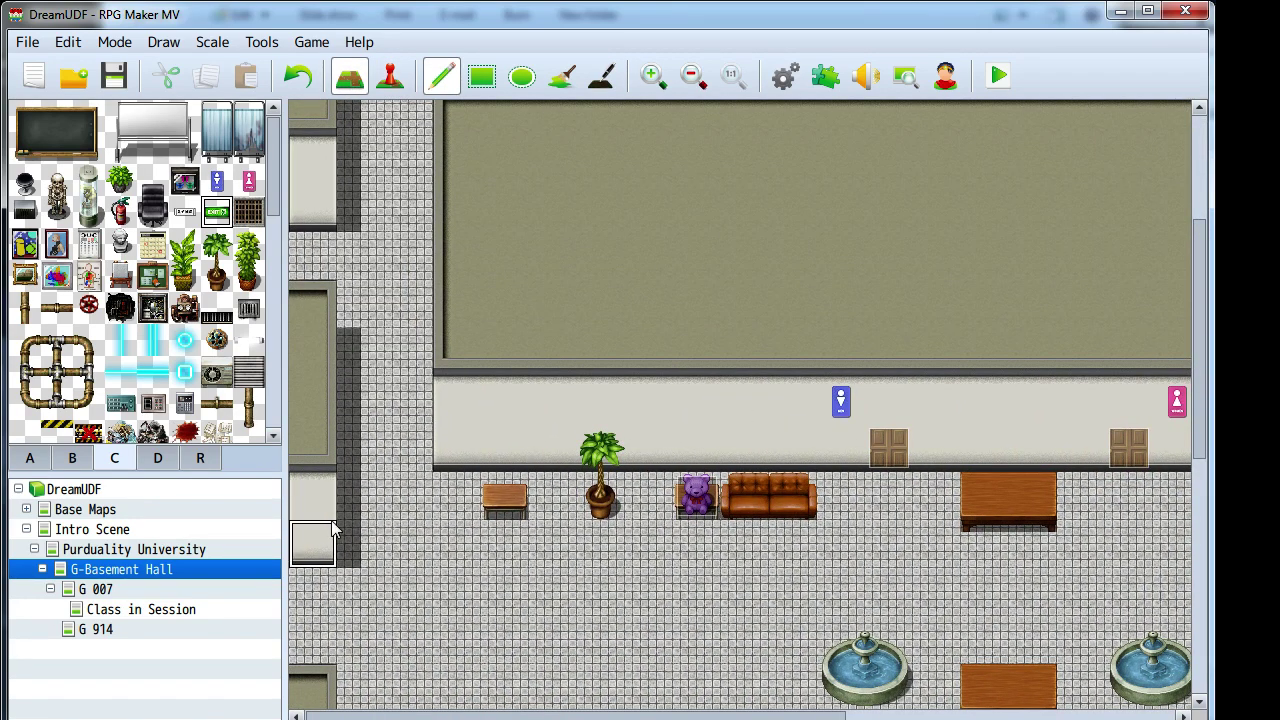
click(312, 496)
scroll(505, 440, down, 4)
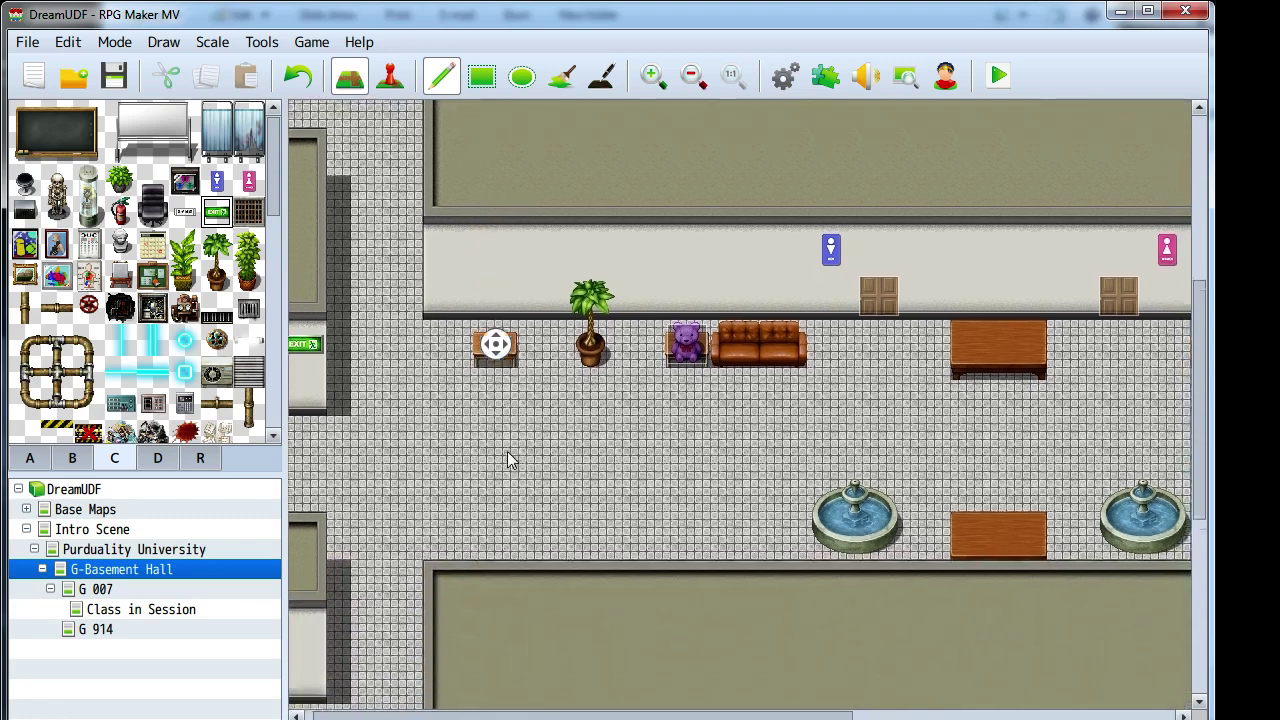
scroll(492, 450, down, 1)
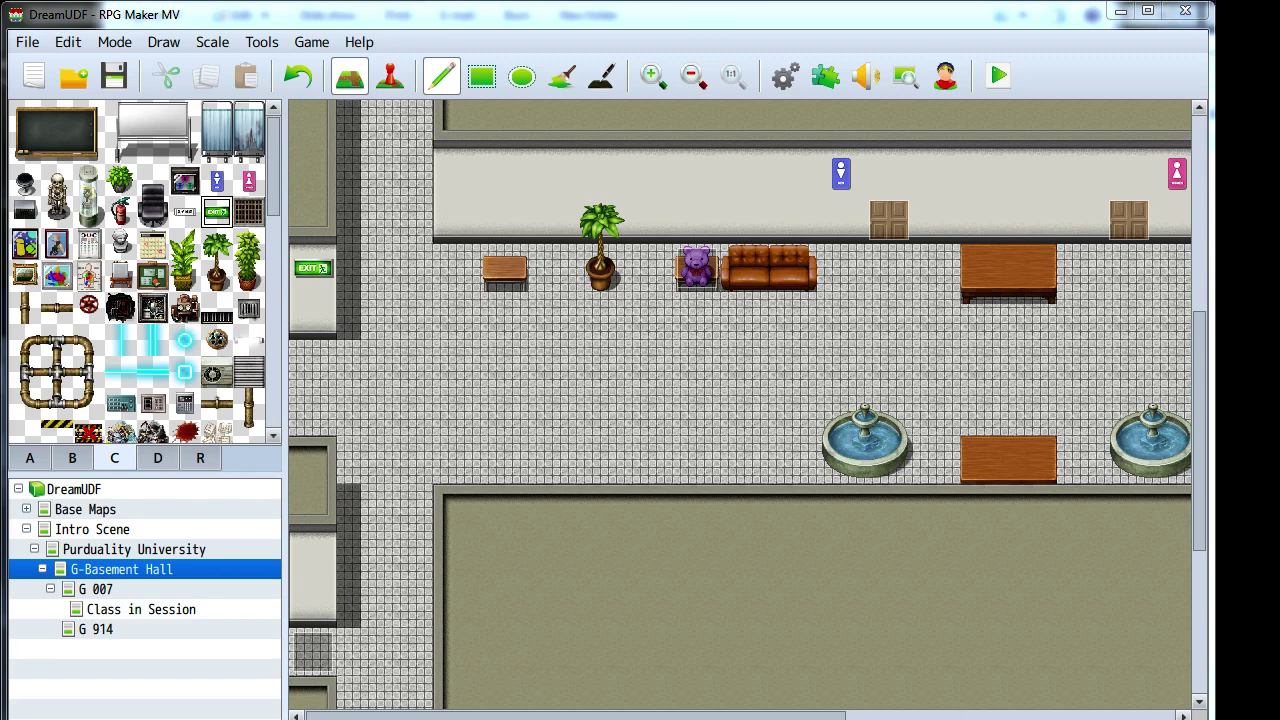
- Switch to the browser window with the YEP.2 - Message Core video on YouTube
key(alt+Tab)
key(alt+Tab)
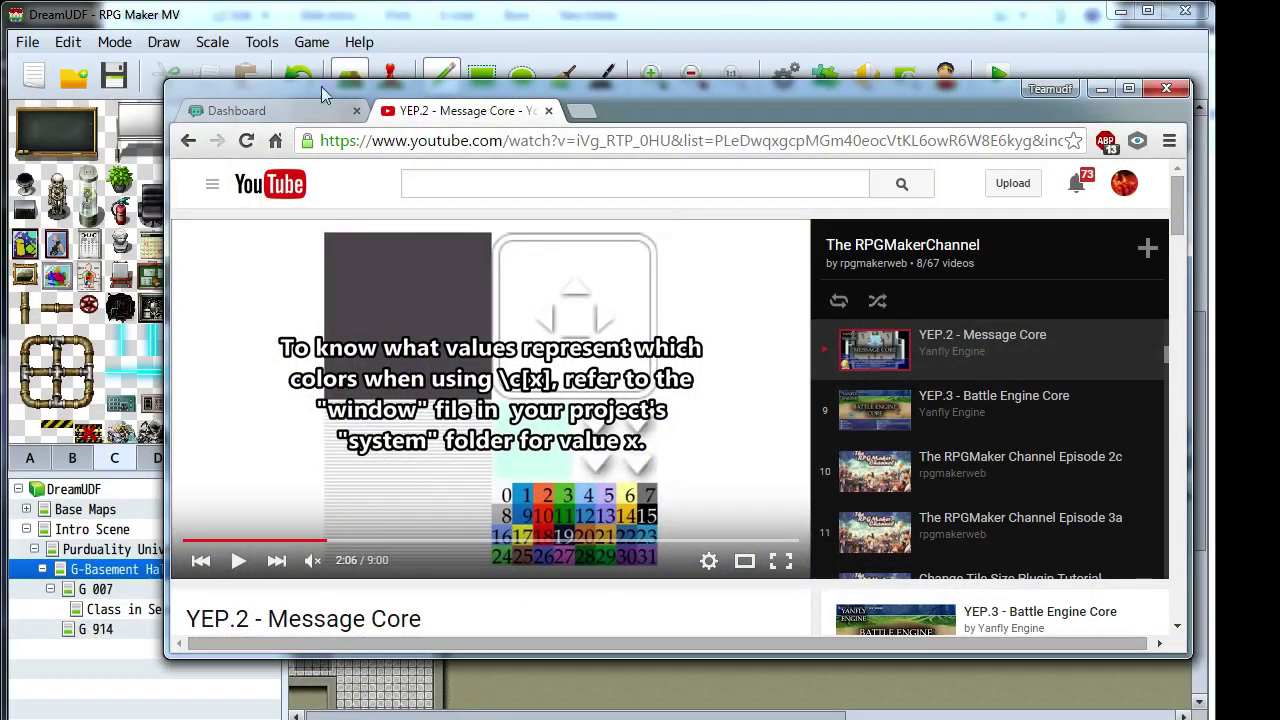
- Look over the TwitchAlerts Alert Box page and the recent donations list, and return to the DreamUDF map editor
click(290, 110)
scroll(495, 278, down, 4)
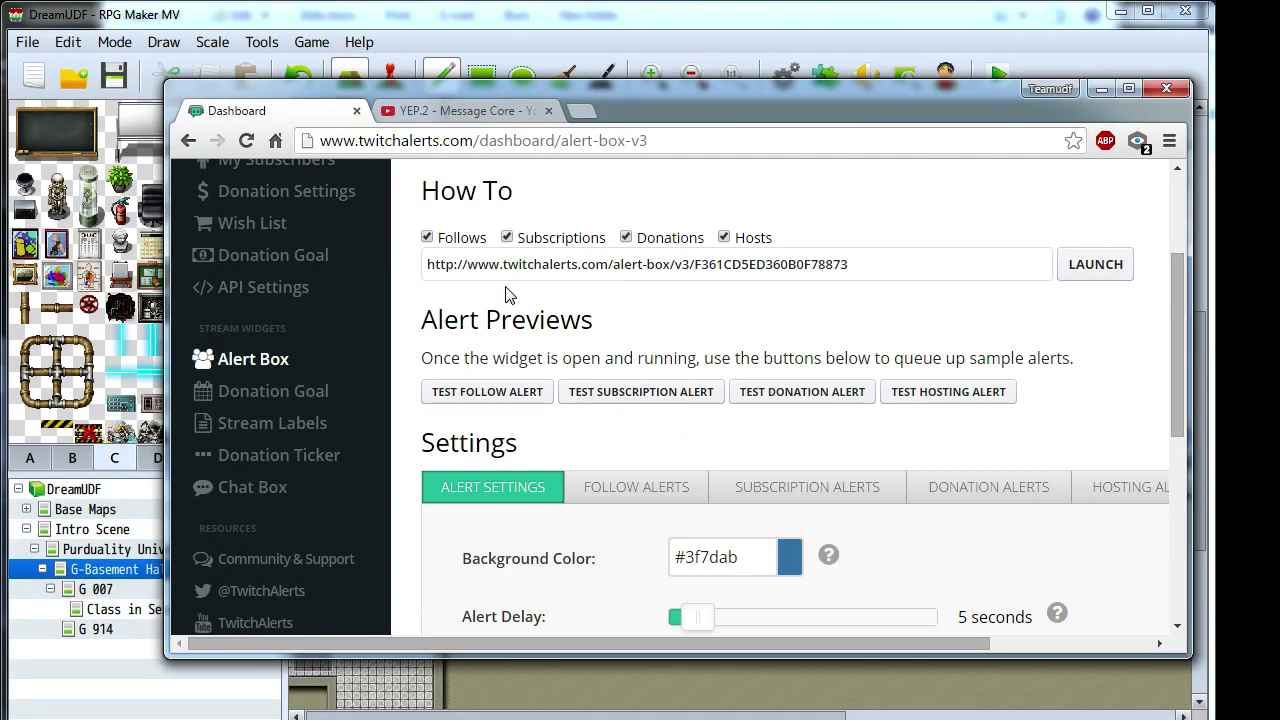
scroll(540, 288, up, 4)
scroll(481, 447, down, 2)
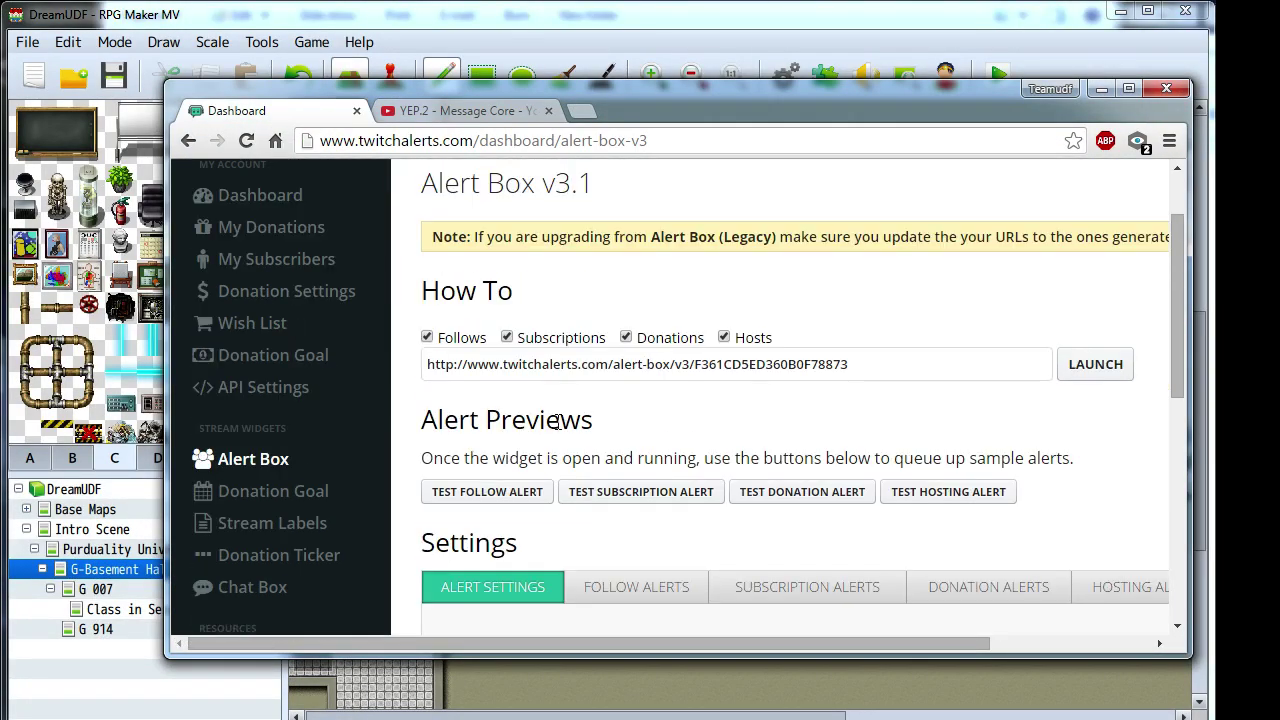
scroll(337, 371, up, 2)
click(240, 328)
scroll(763, 432, down, 3)
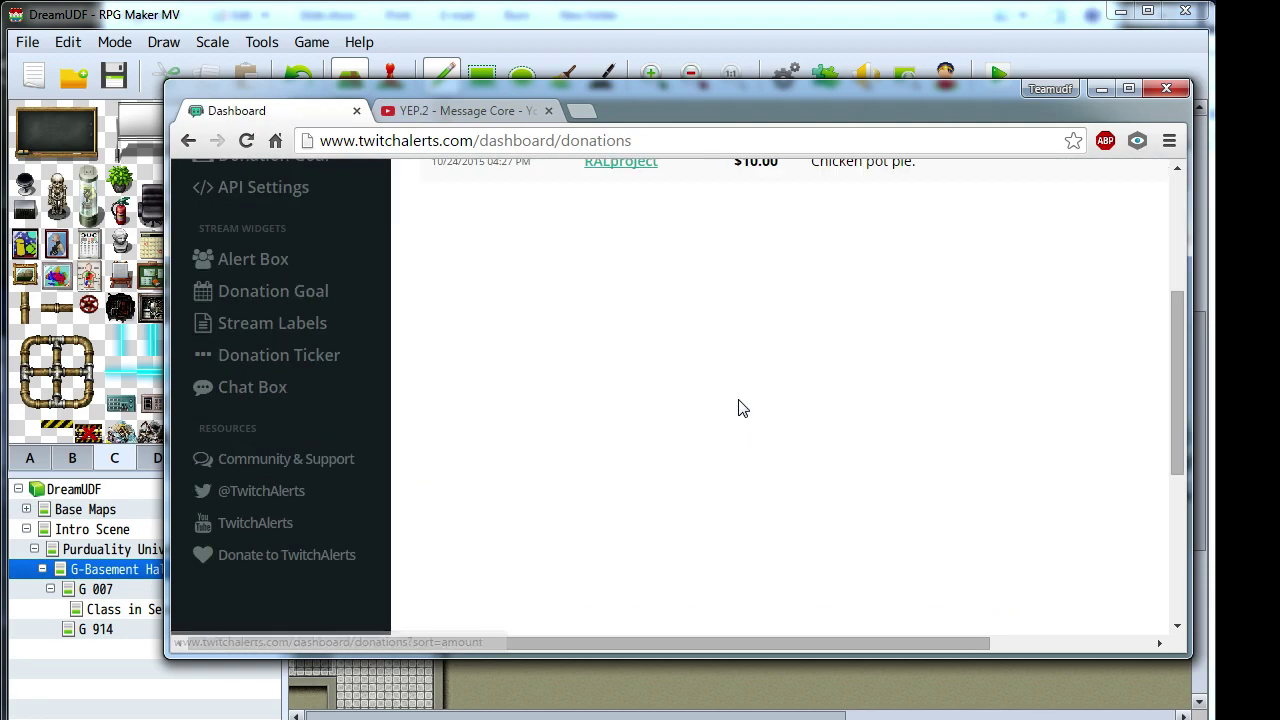
scroll(740, 409, up, 3)
click(1098, 90)
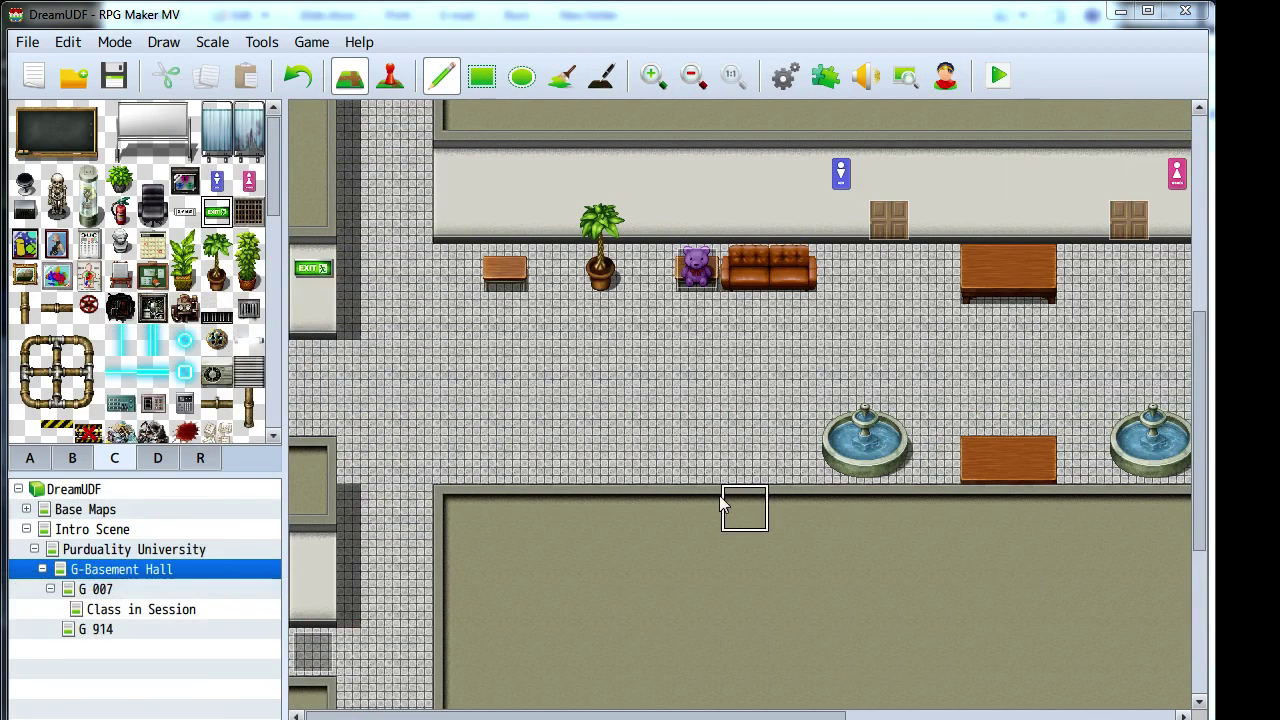
middle_click(740, 467)
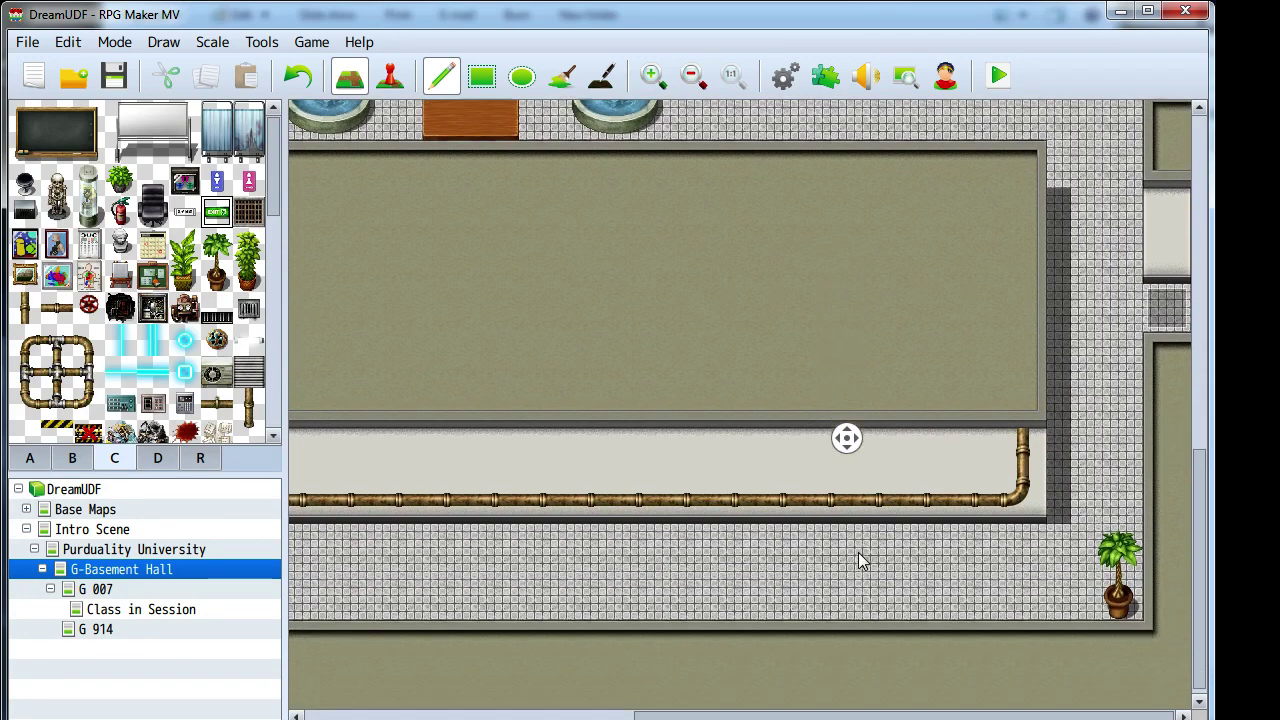
middle_click(858, 552)
scroll(865, 430, up, 4)
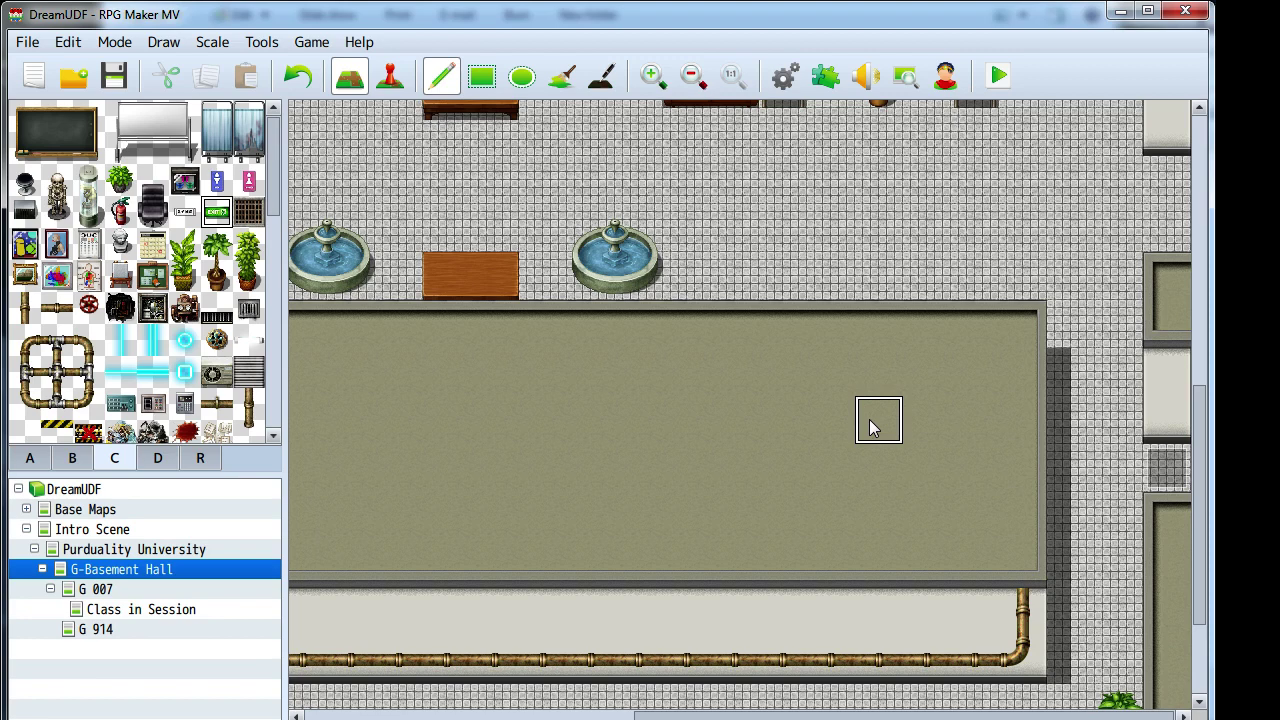
middle_drag(845, 455, 870, 300)
click(390, 76)
middle_drag(788, 499, 967, 500)
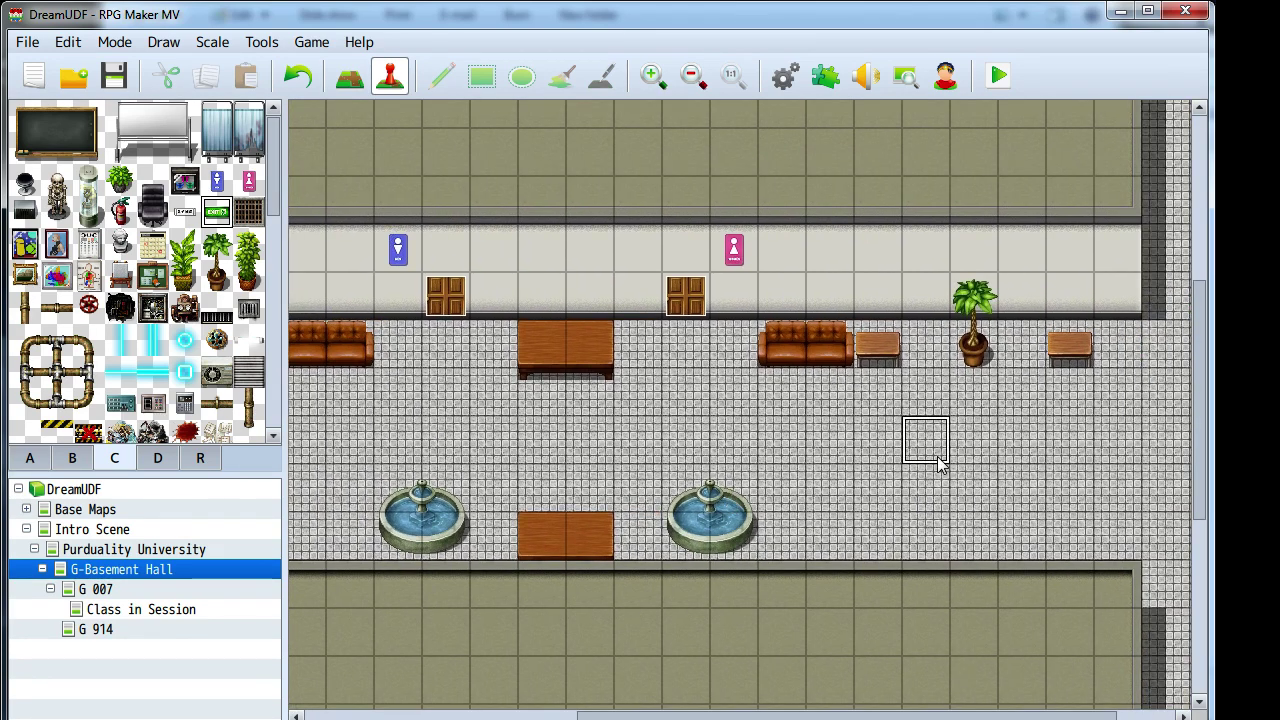
middle_drag(626, 466, 232, 325)
- Try a machinery tile on the floor in front of the east couch in G-Basement Hall and undo it
click(184, 307)
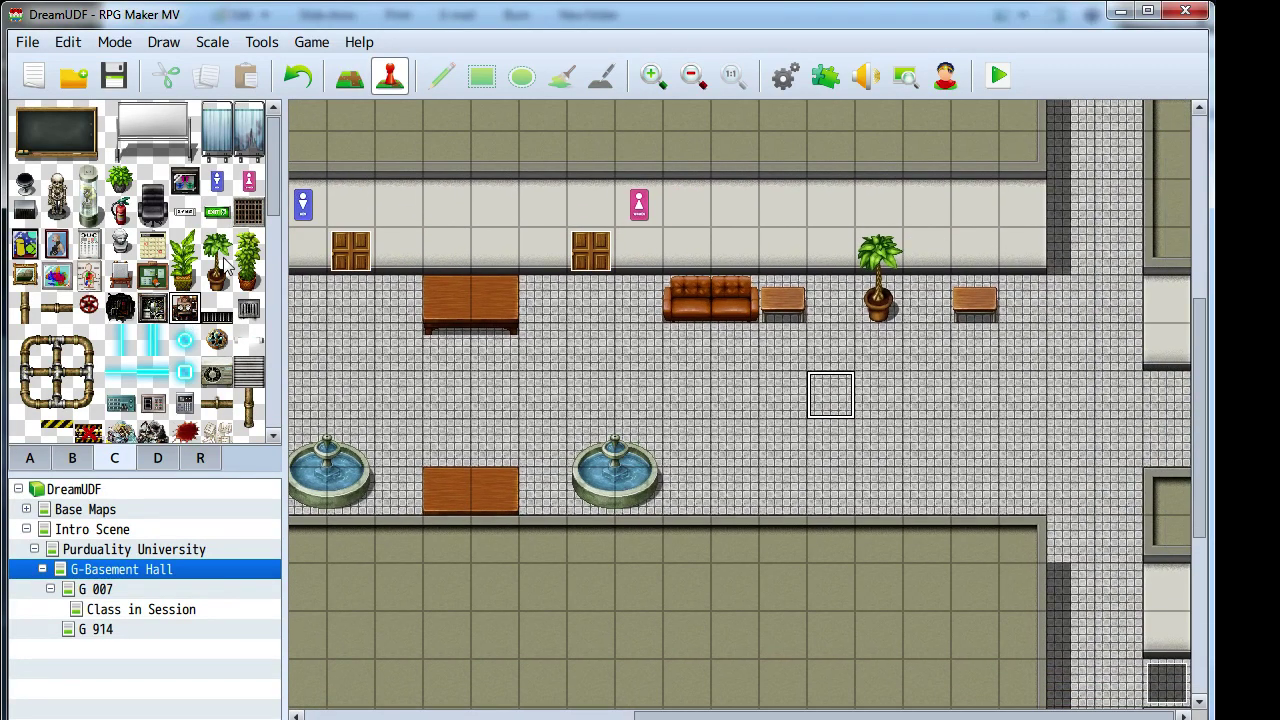
click(349, 76)
click(735, 395)
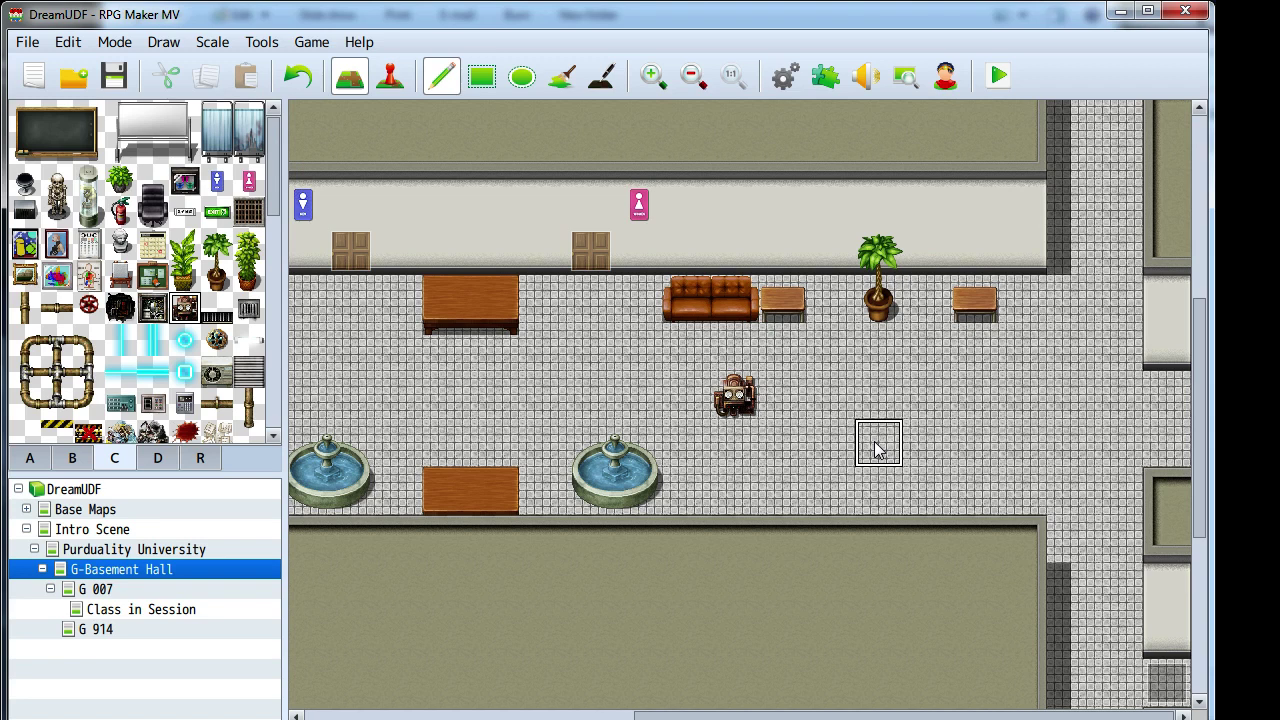
key(ctrl+z)
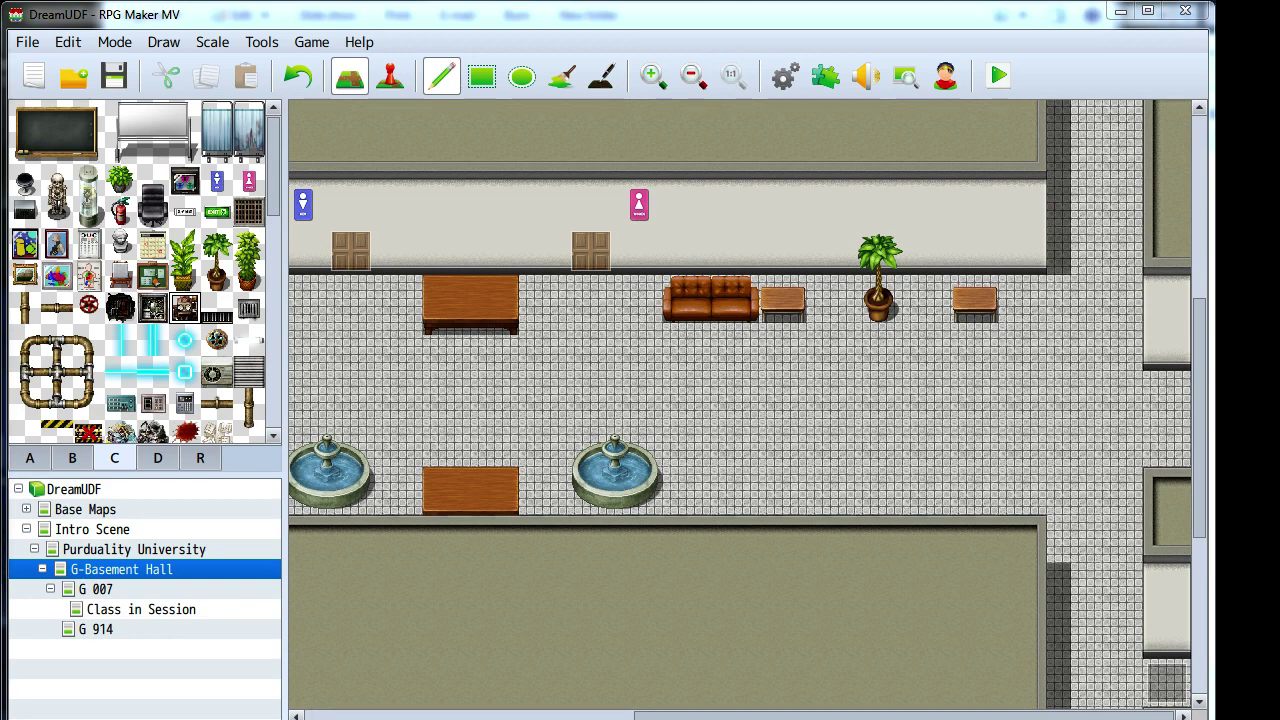
- Create an event on the east seat of the couch east of the restrooms, using the blue-haired character from Random1-1 sheet
scroll(475, 343, up, 2)
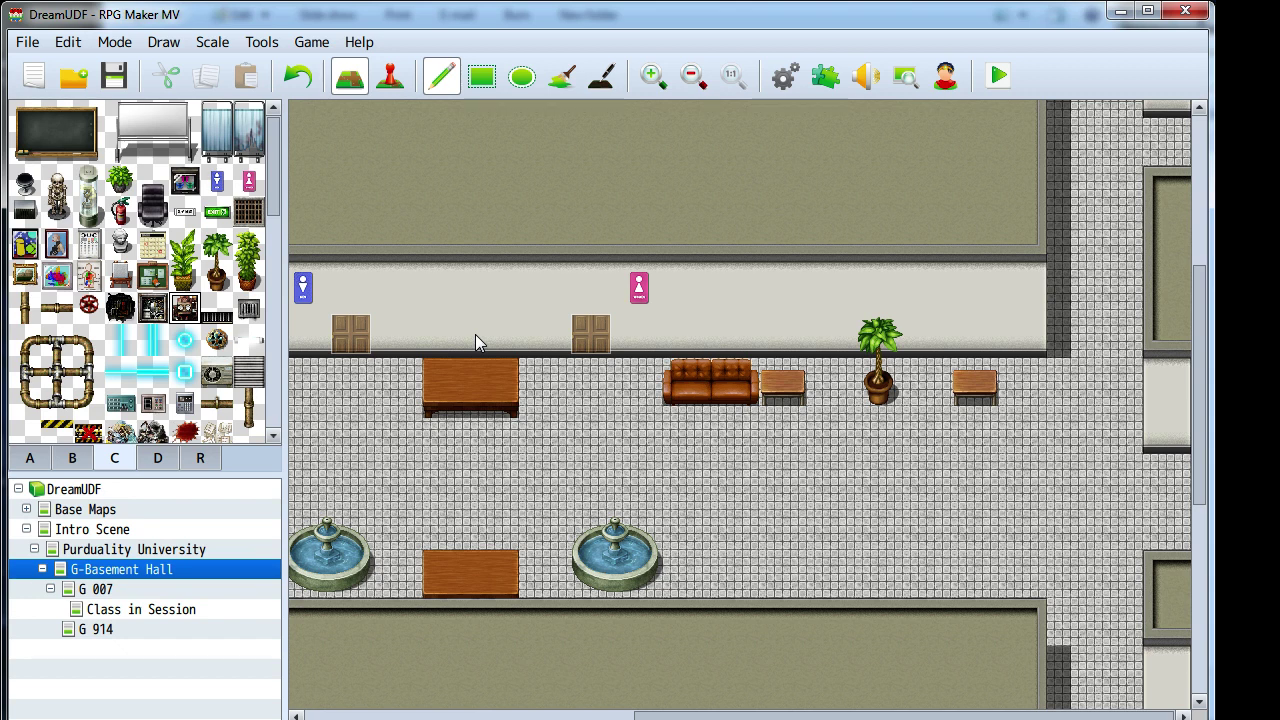
scroll(714, 463, down, 1)
shift+scroll(600, 470, left, 5)
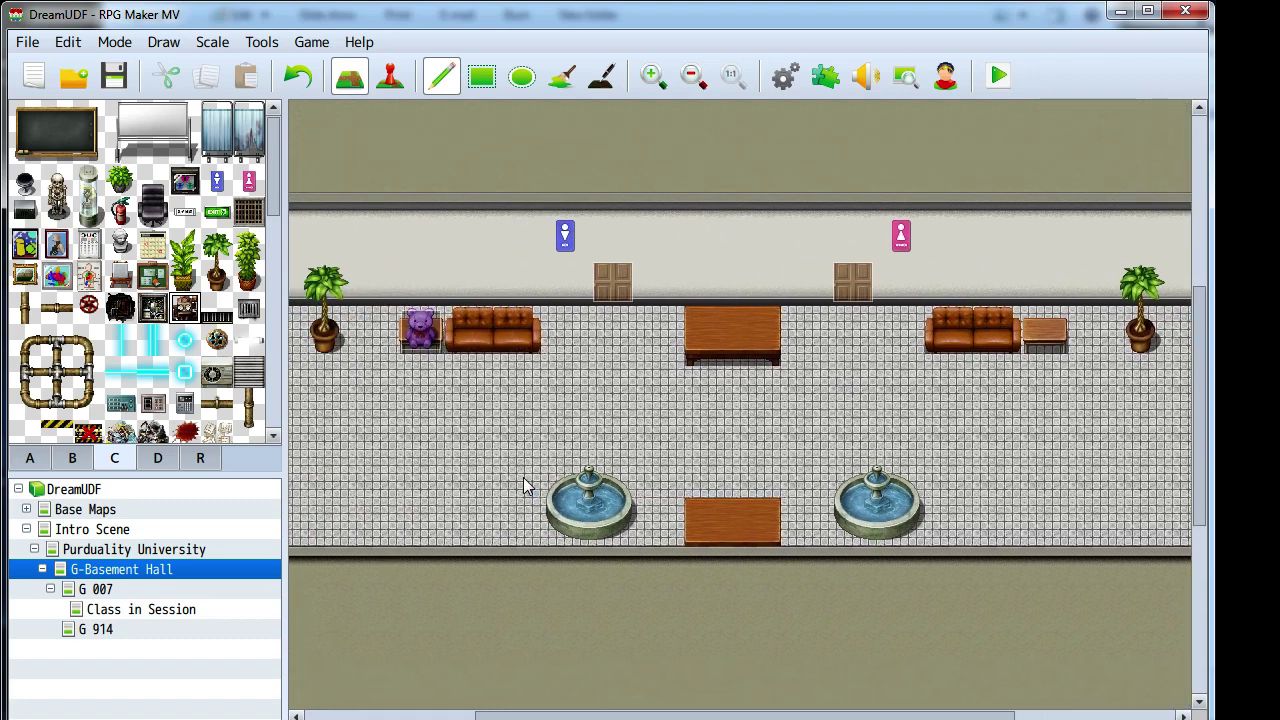
middle_drag(523, 477, 523, 134)
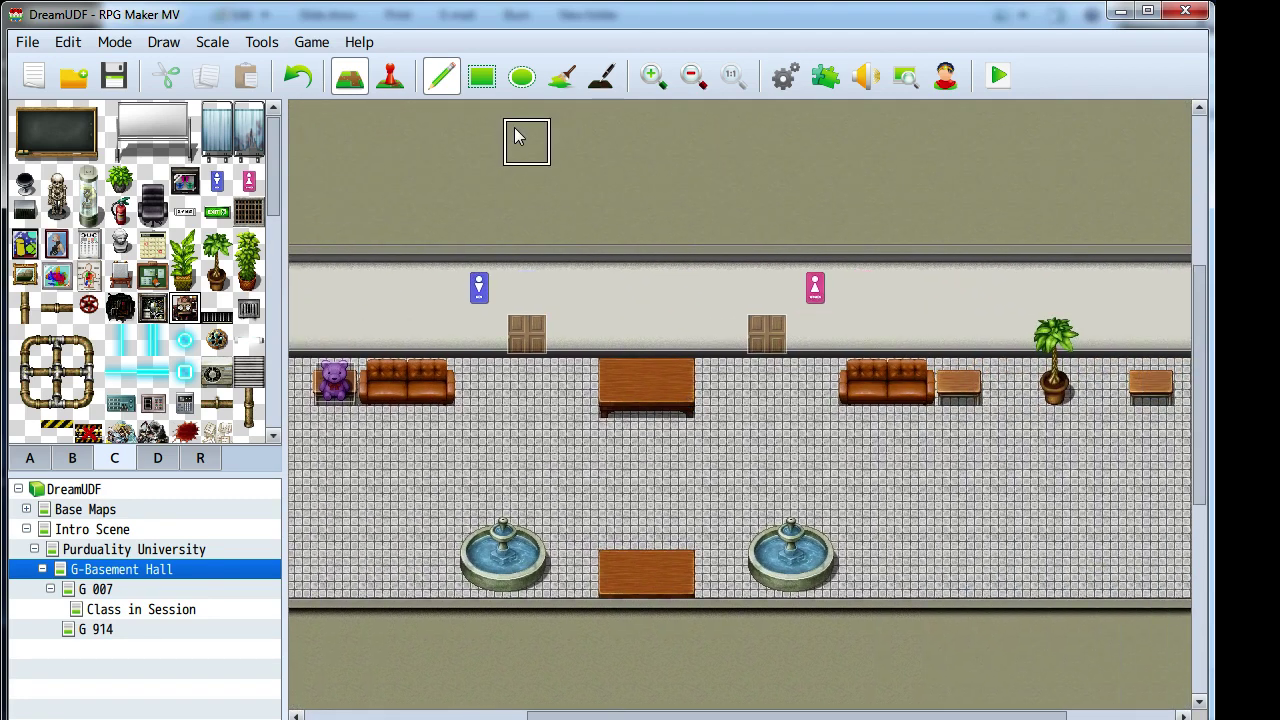
click(403, 80)
shift+scroll(983, 480, right, 3)
scroll(983, 480, up, 1)
scroll(799, 438, down, 1)
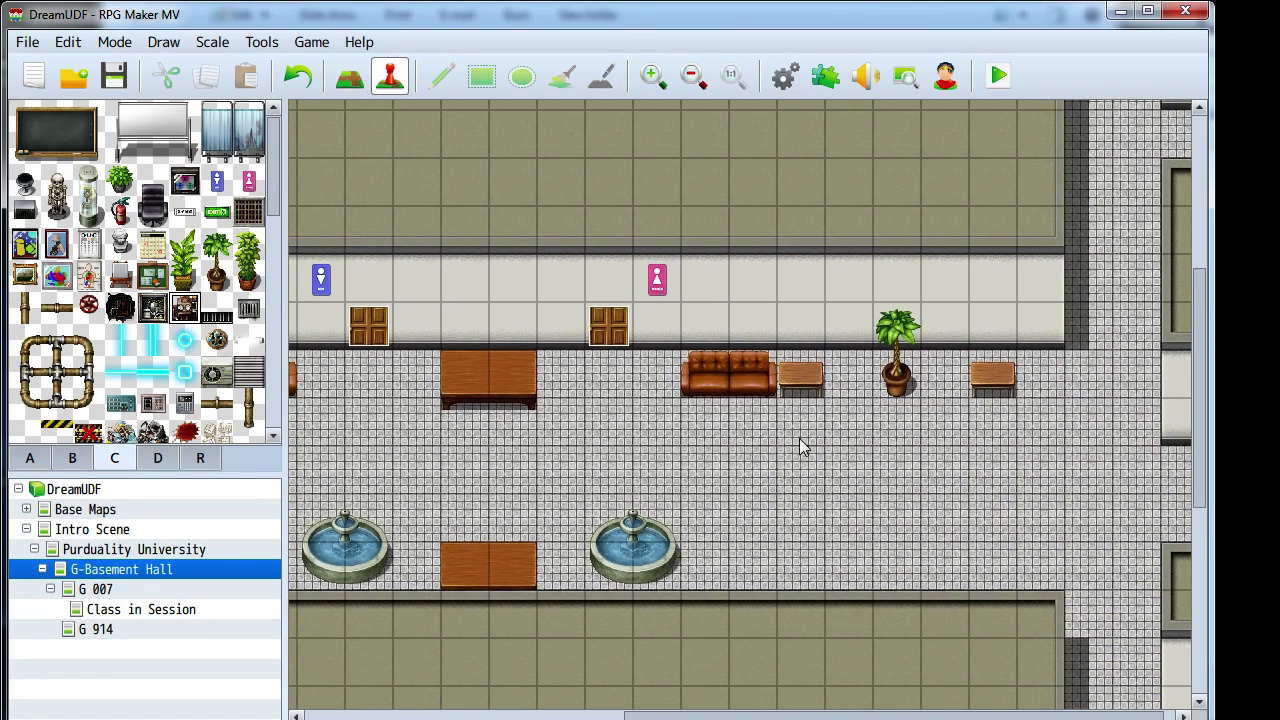
double_click(755, 400)
double_click(160, 522)
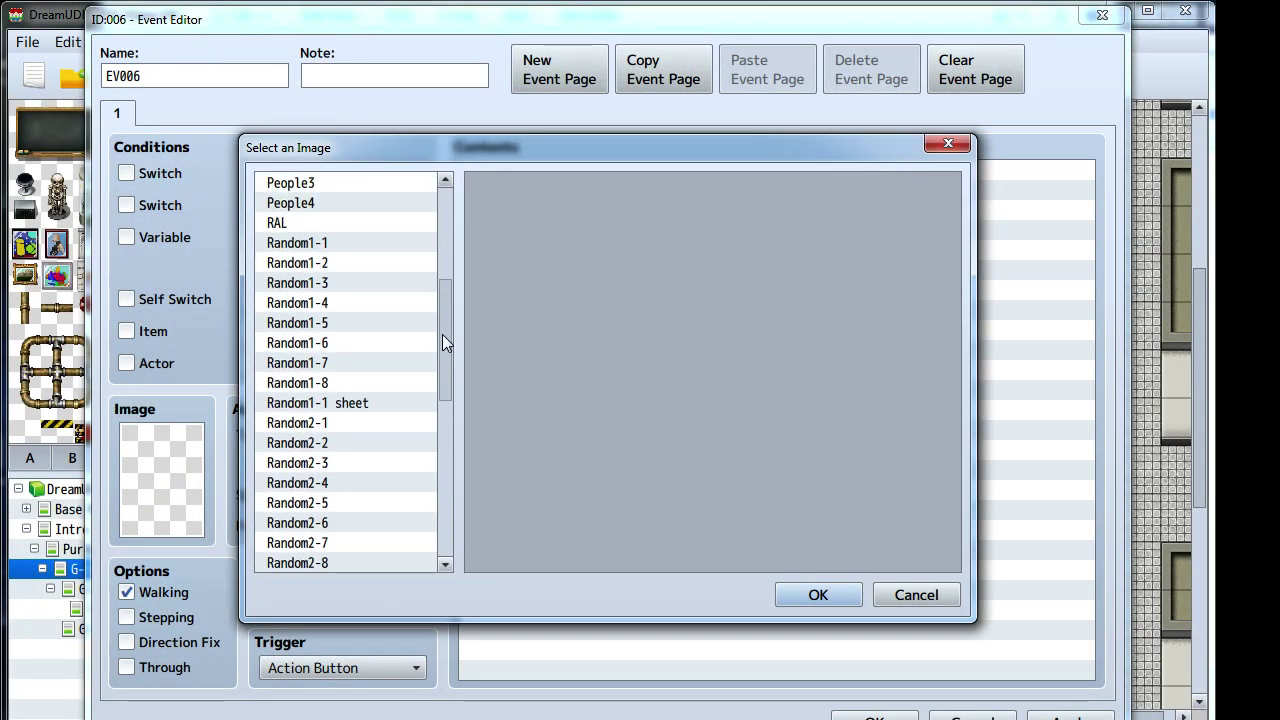
click(358, 405)
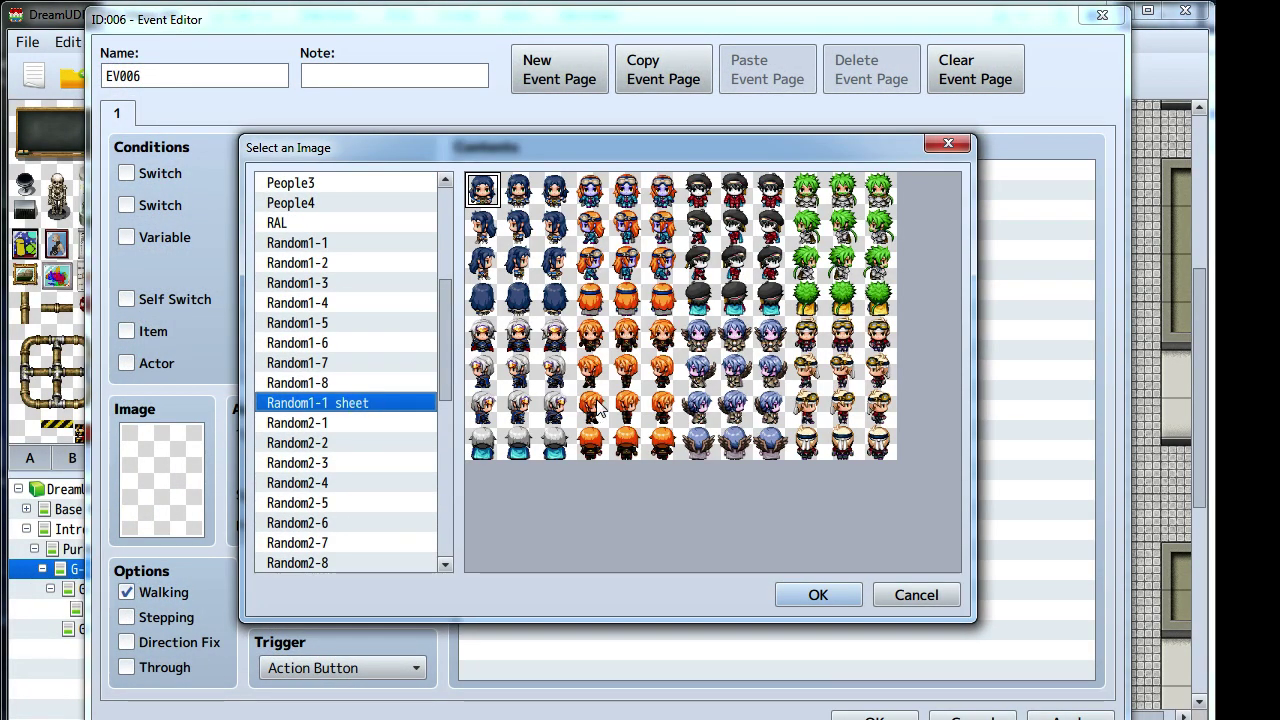
click(822, 590)
double_click(811, 534)
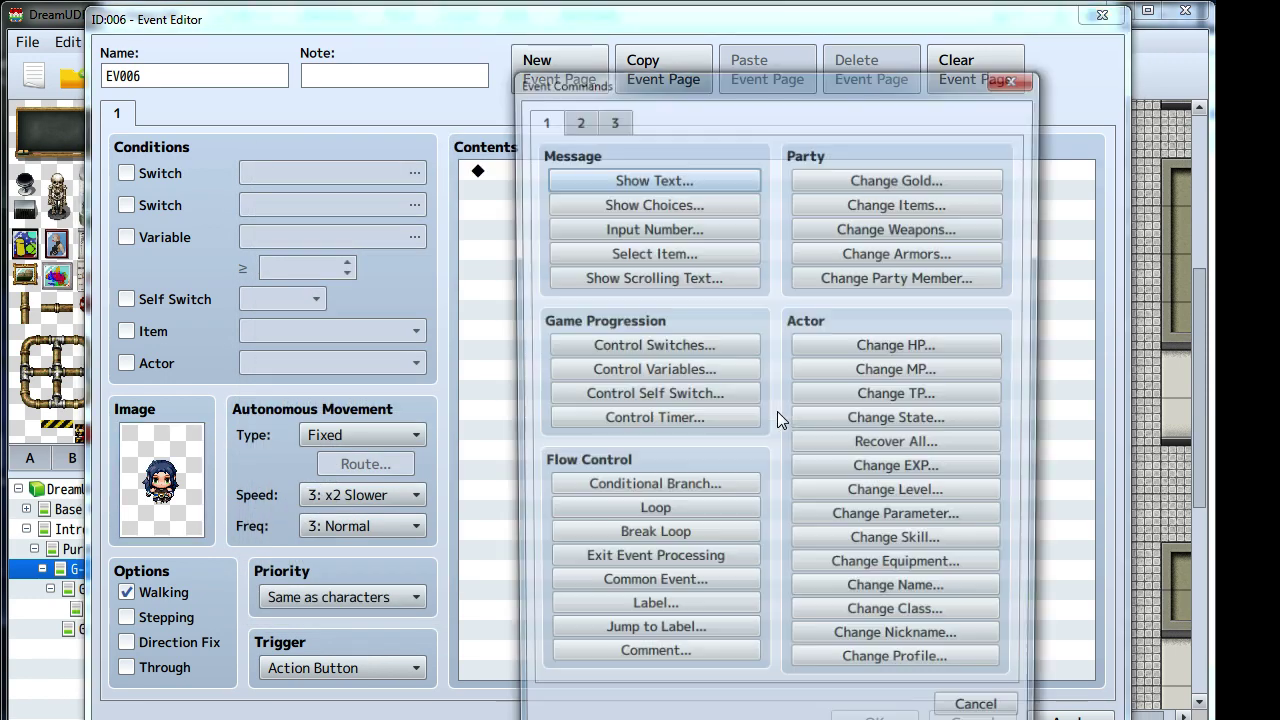
click(584, 176)
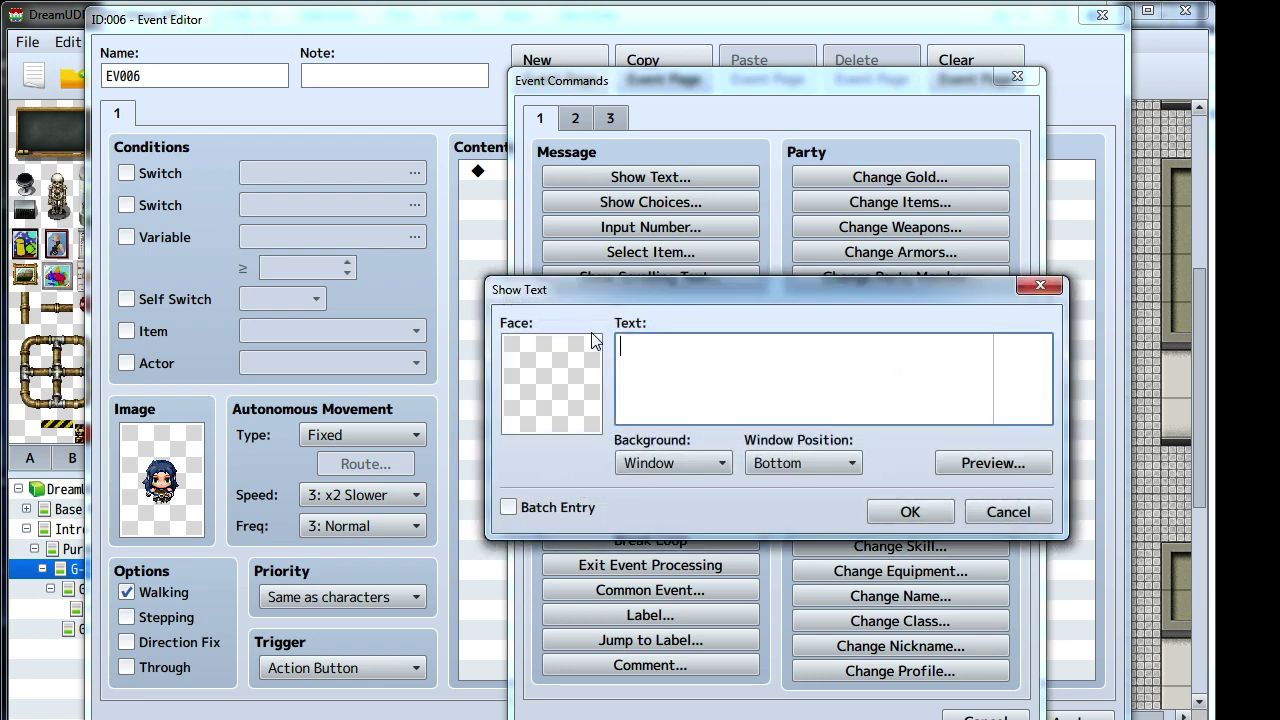
double_click(552, 382)
scroll(491, 420, down, 2)
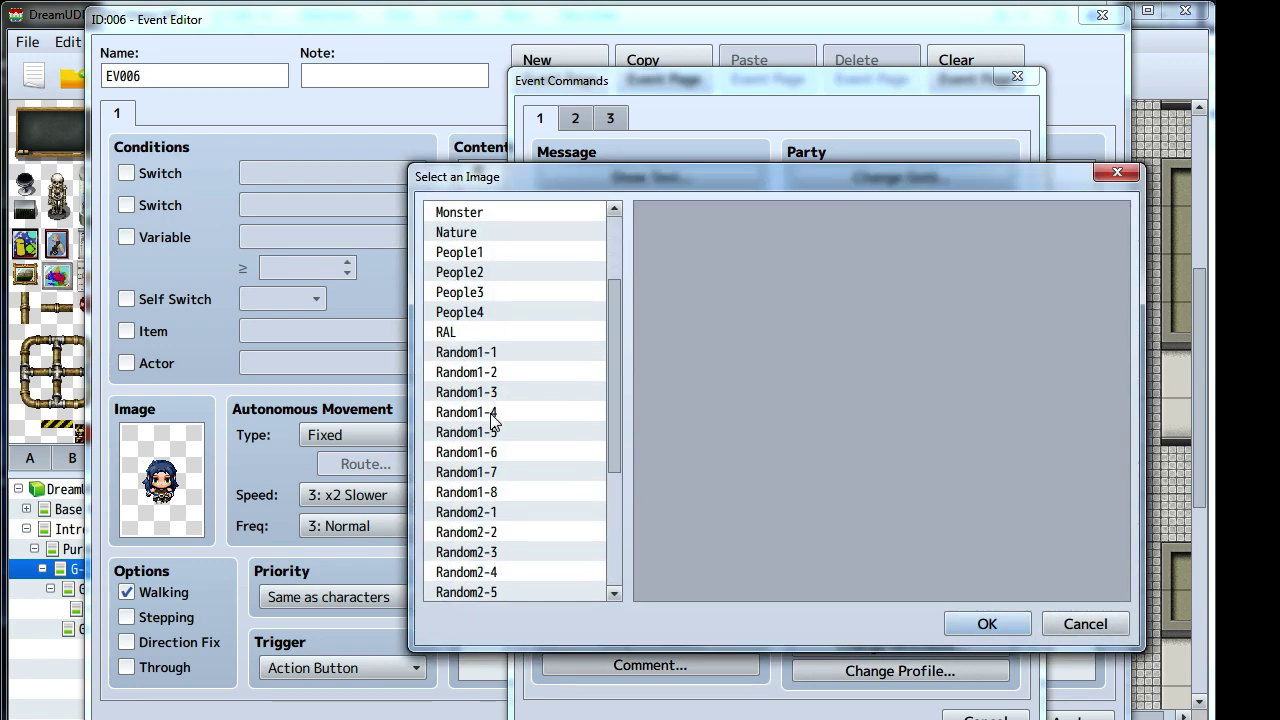
scroll(491, 420, up, 2)
click(488, 474)
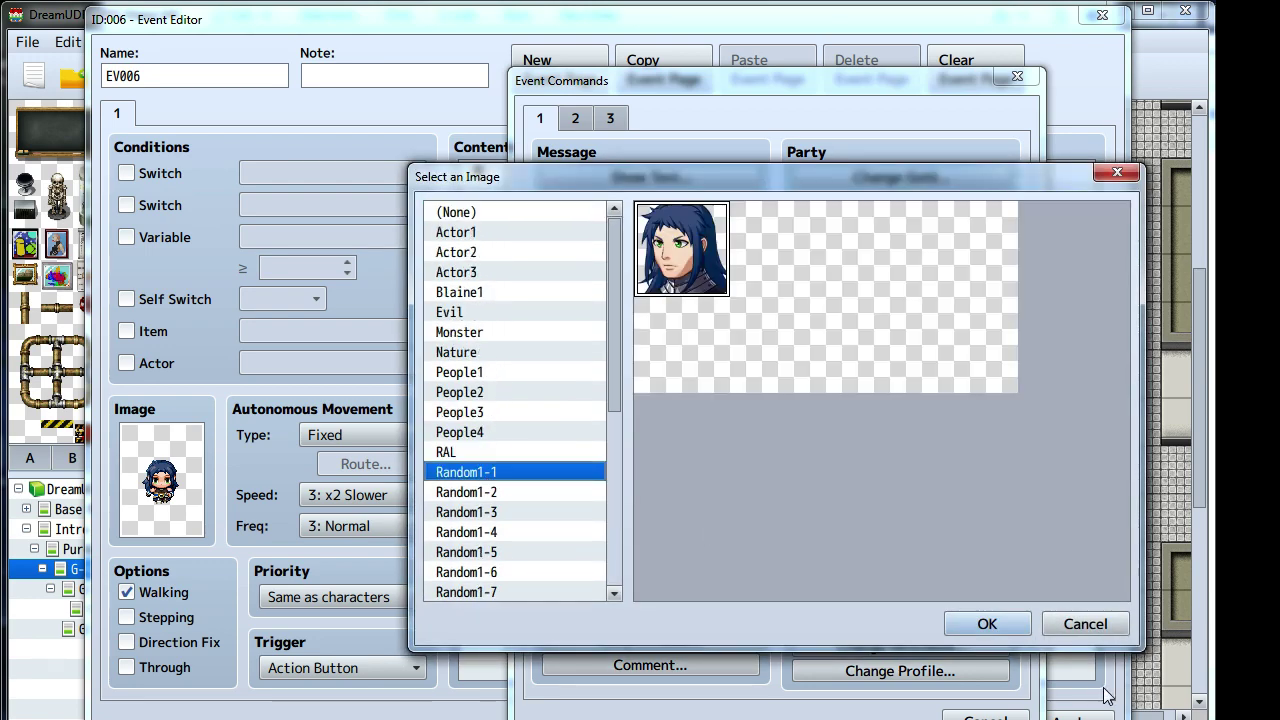
click(983, 622)
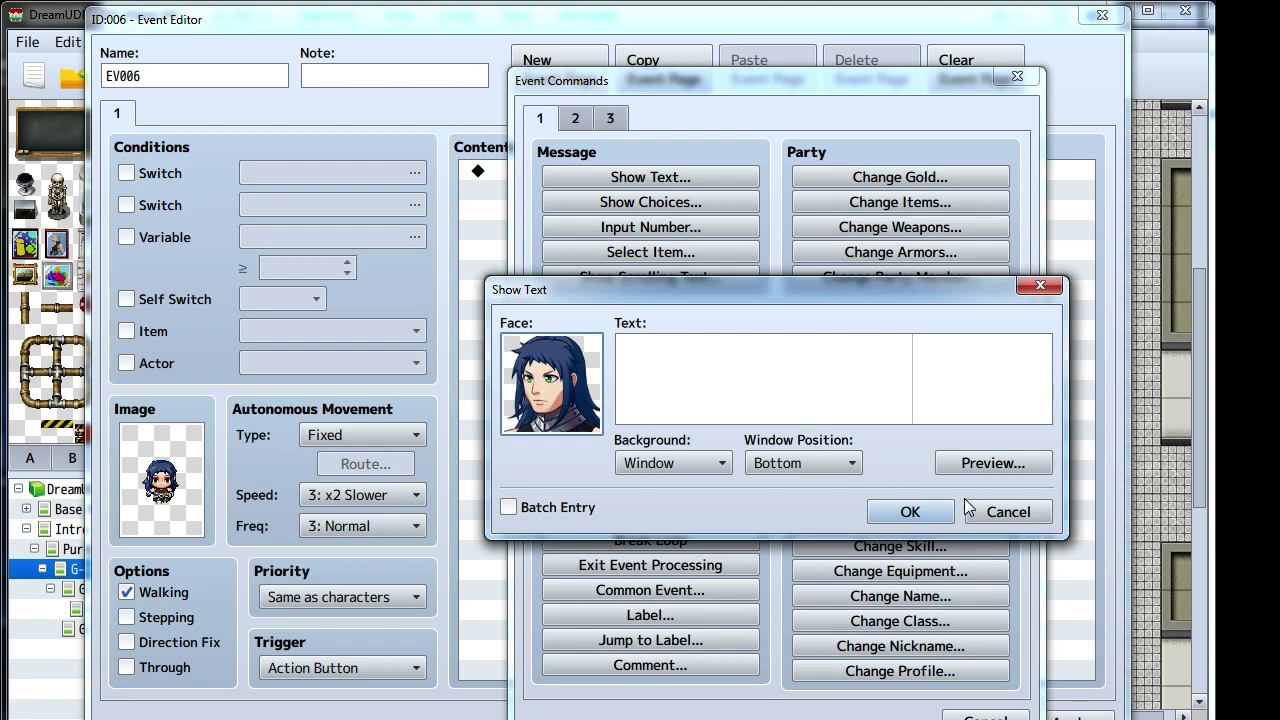
click(1003, 511)
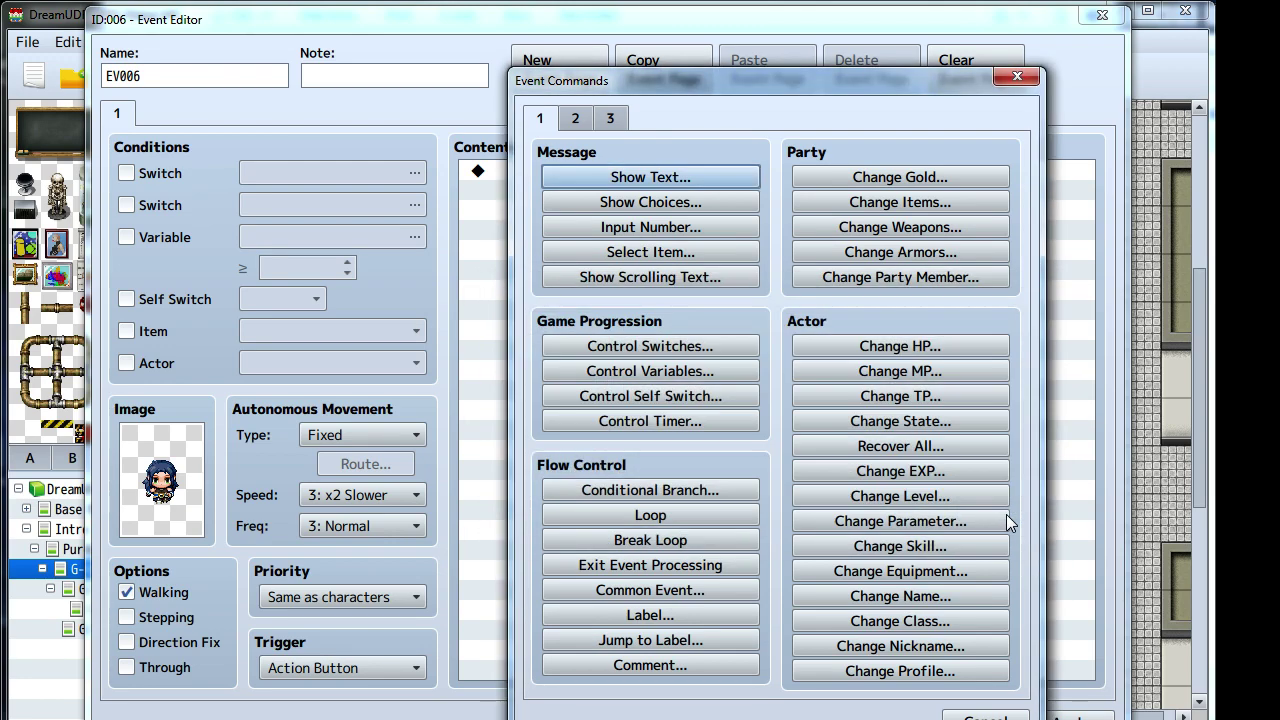
click(1016, 77)
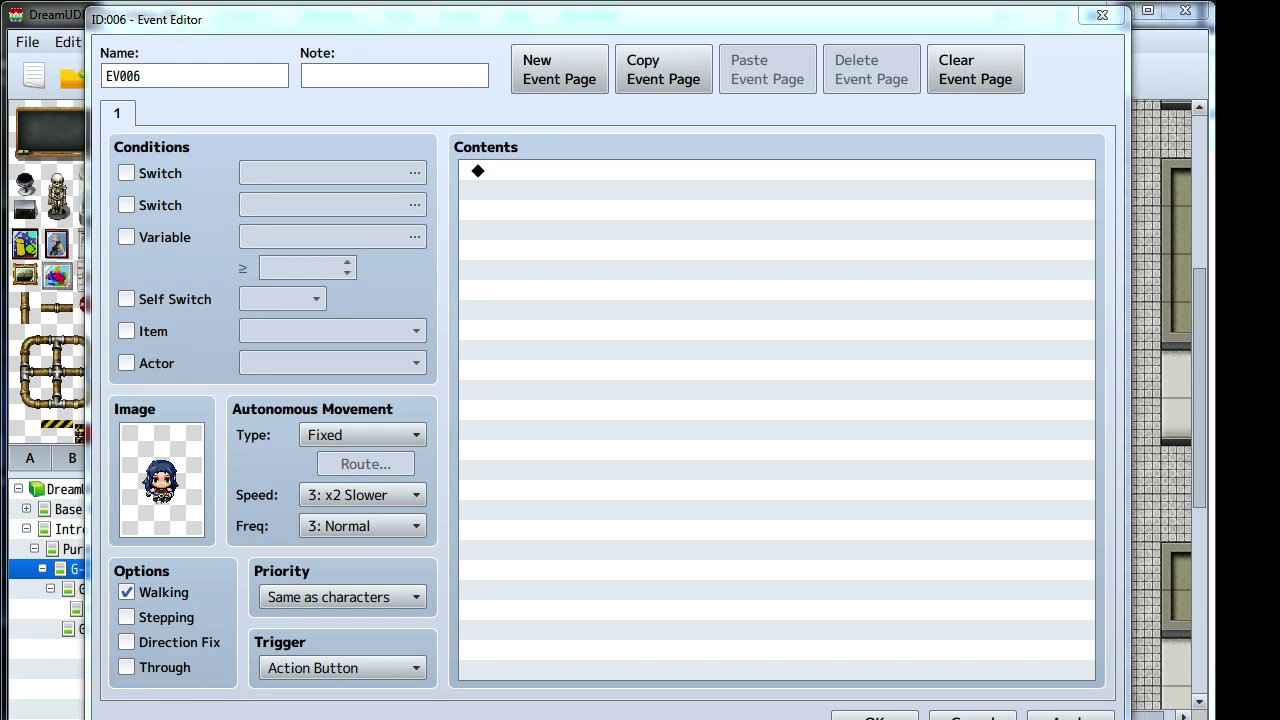
- Give the blue-haired character's event the message "Hi Professor Fenix!" without a face image and save the event
key(alt+Tab)
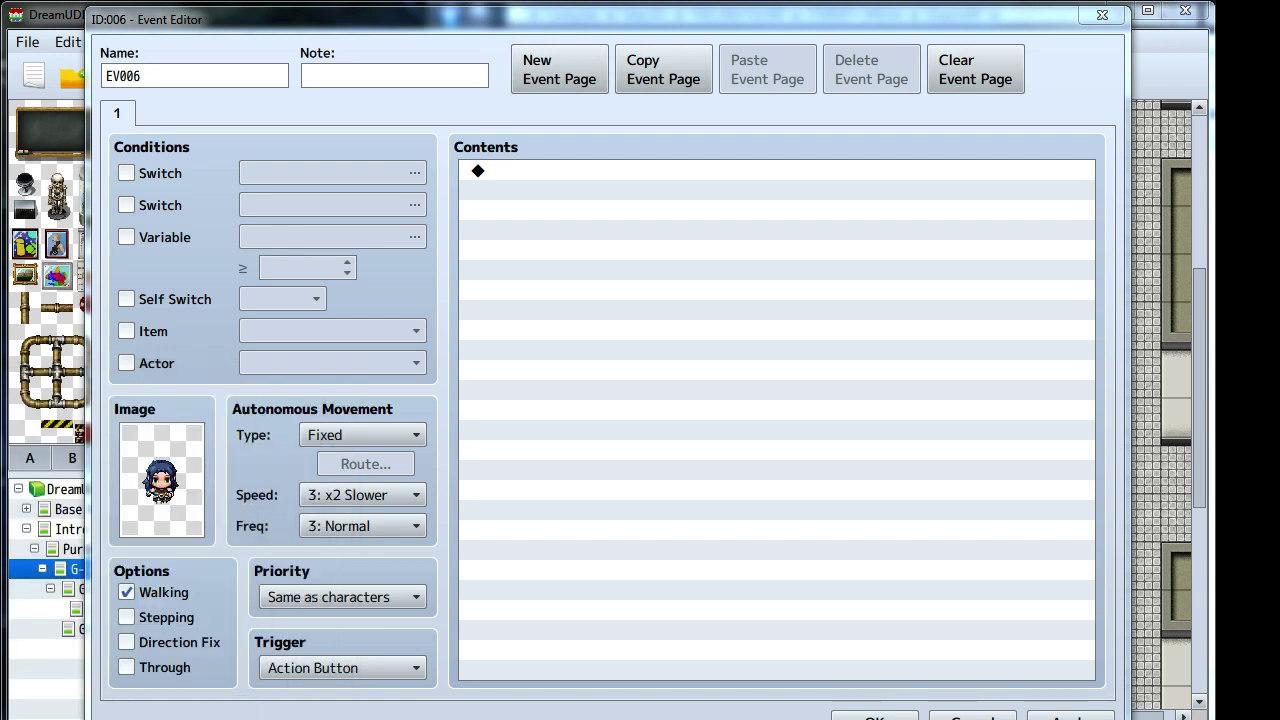
click(1066, 712)
double_click(731, 408)
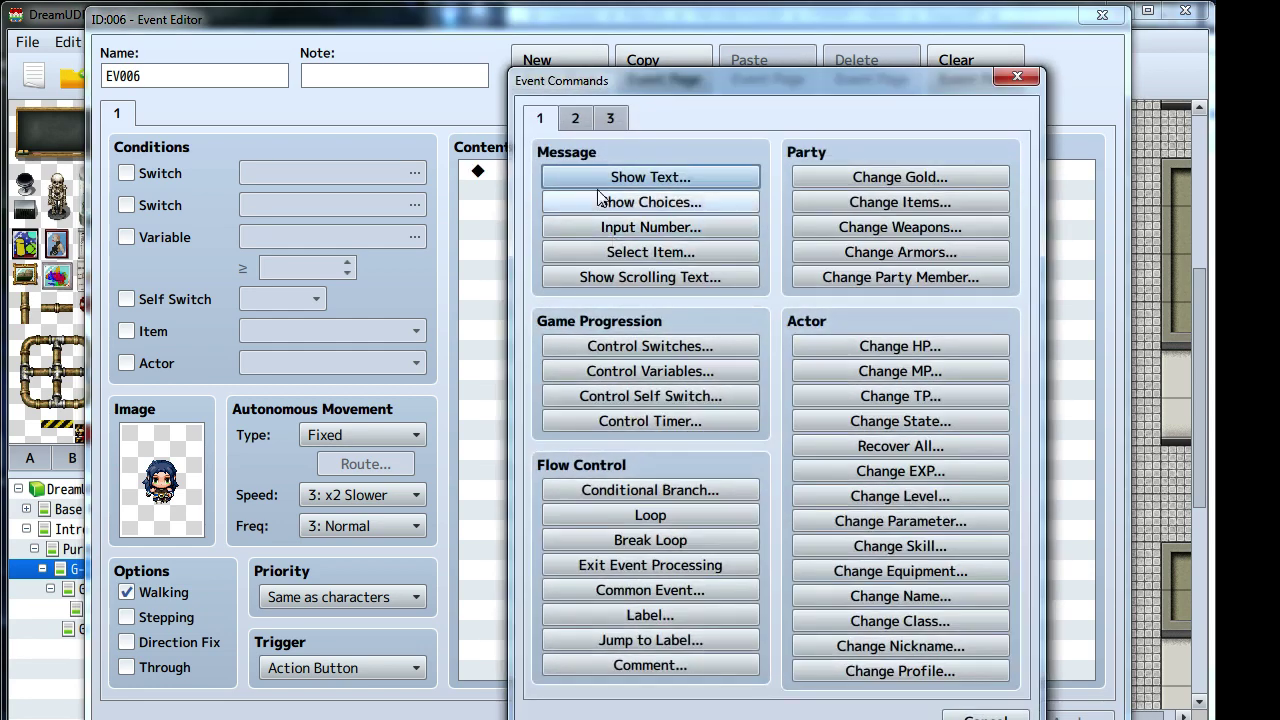
click(595, 178)
text(Hi P)
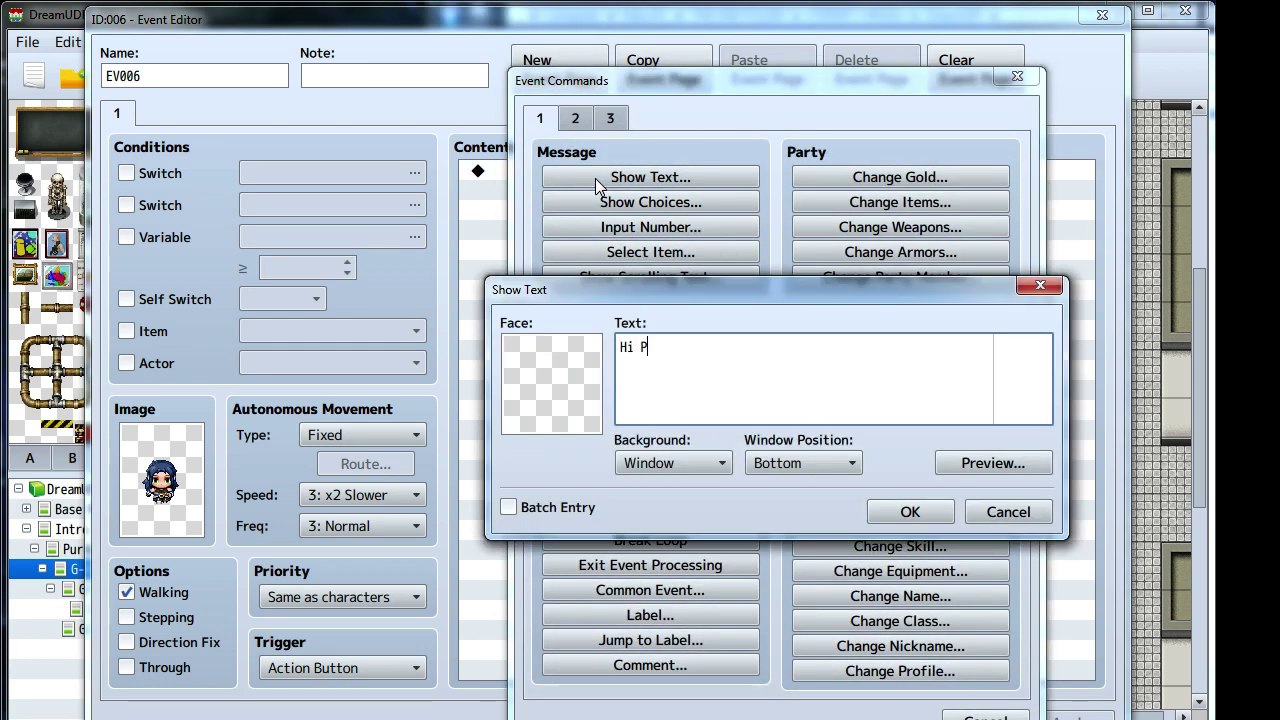
text(rofessor Fenix!)
click(910, 512)
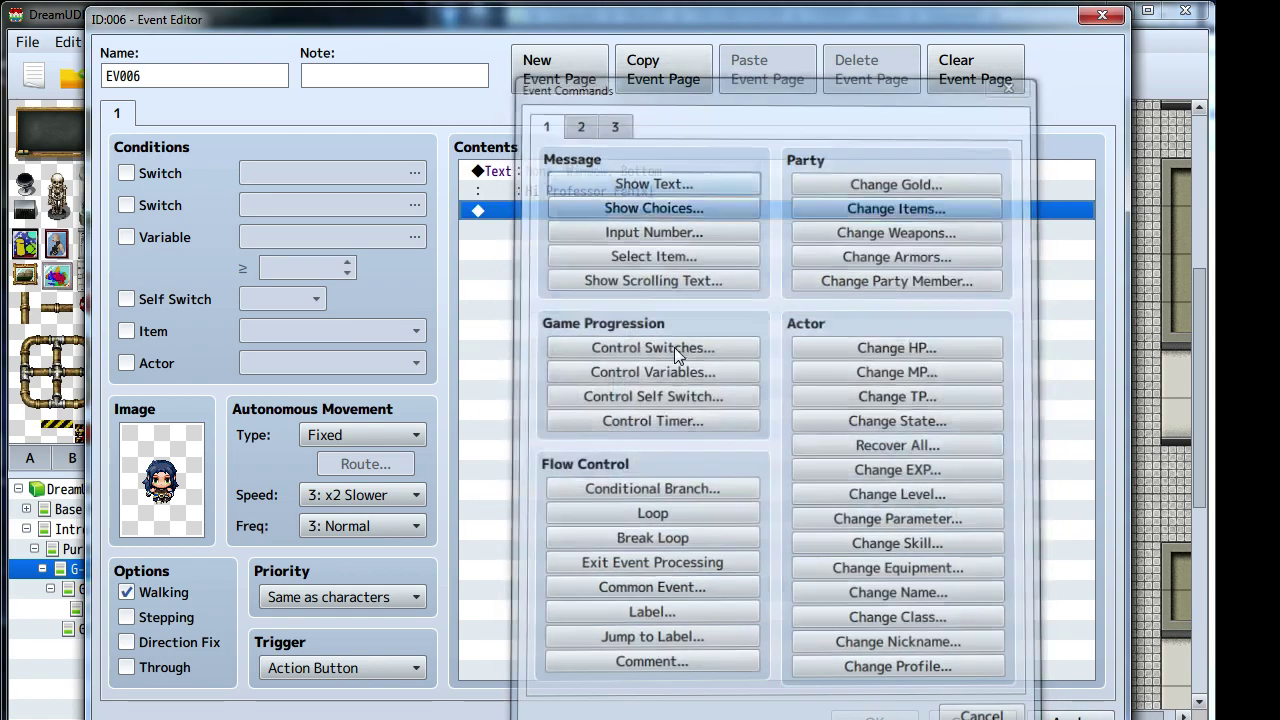
click(875, 716)
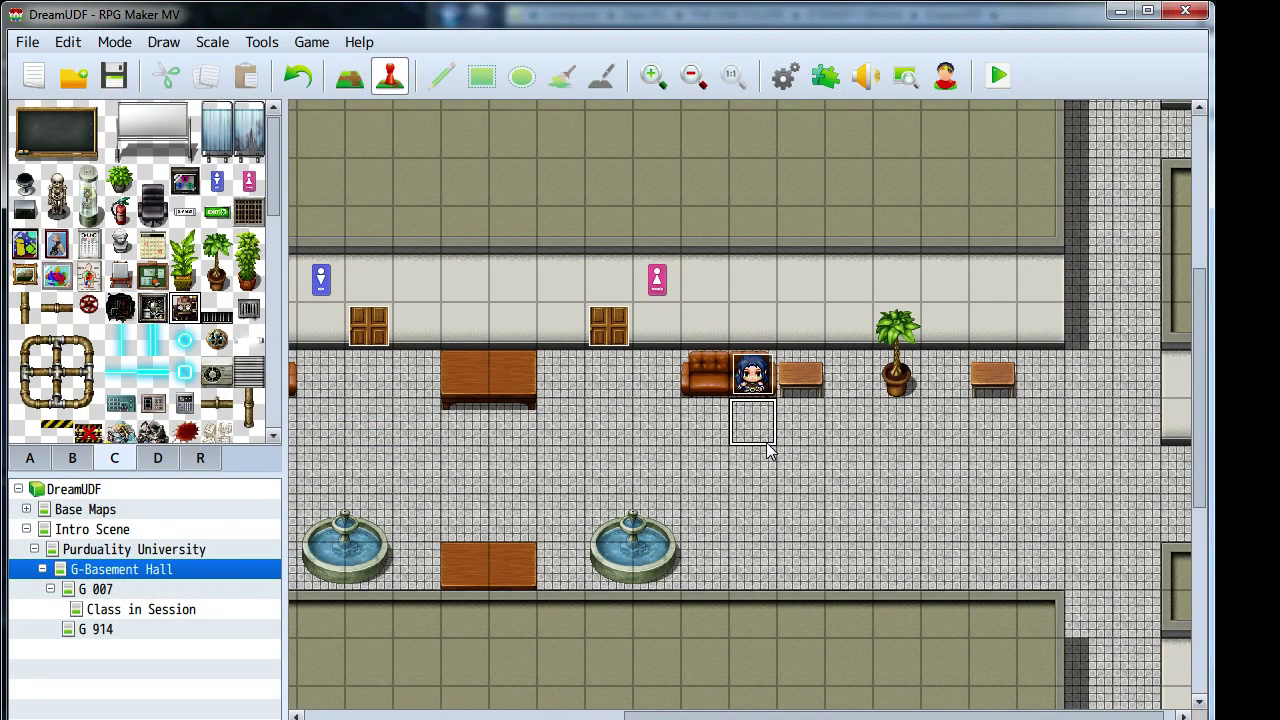
- Copy the blue-haired character's event and paste the duplicate just below the east half of the hall's upper wooden desk
scroll(786, 534, right, 1)
middle_drag(806, 507, 651, 517)
click(932, 352)
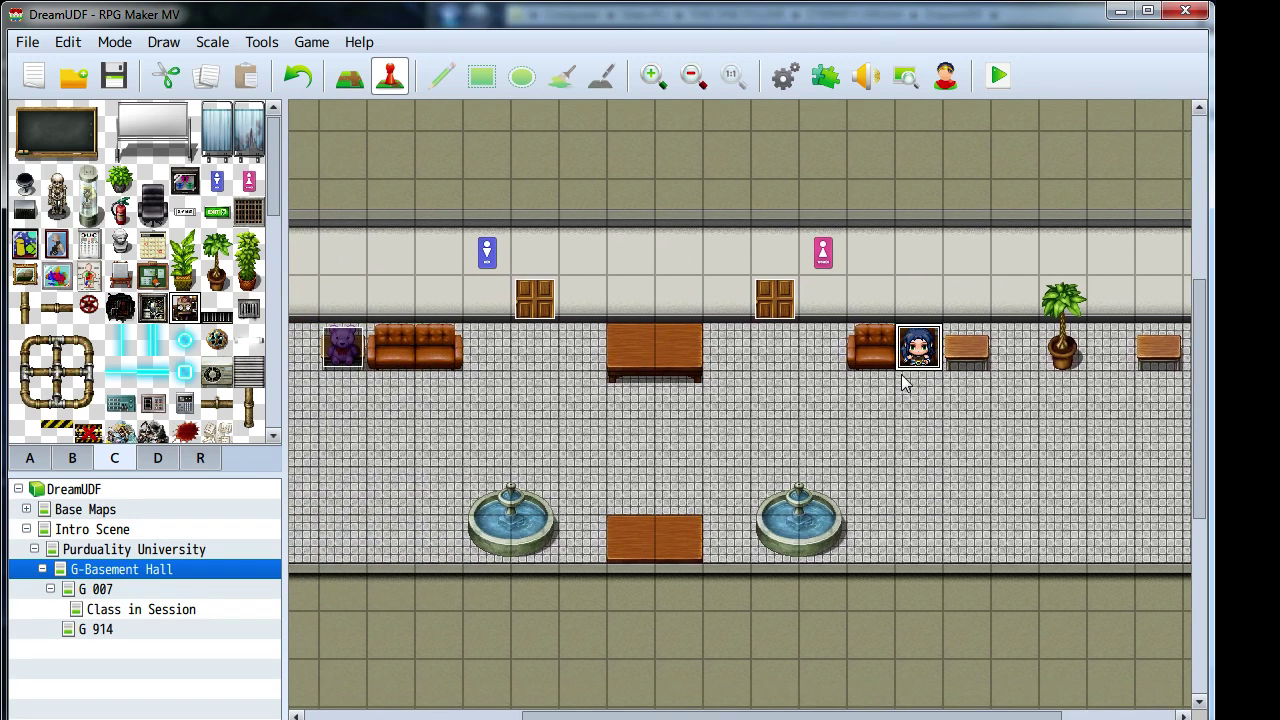
key(ctrl+c)
click(675, 408)
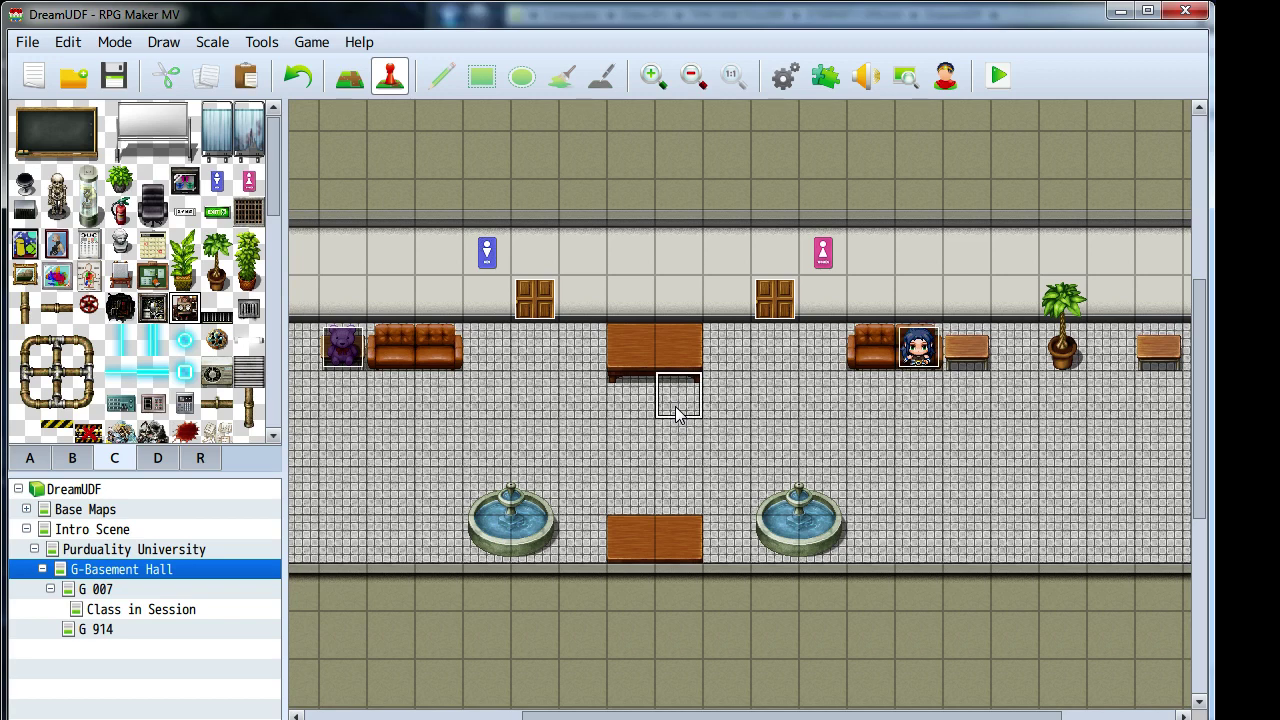
key(ctrl+v)
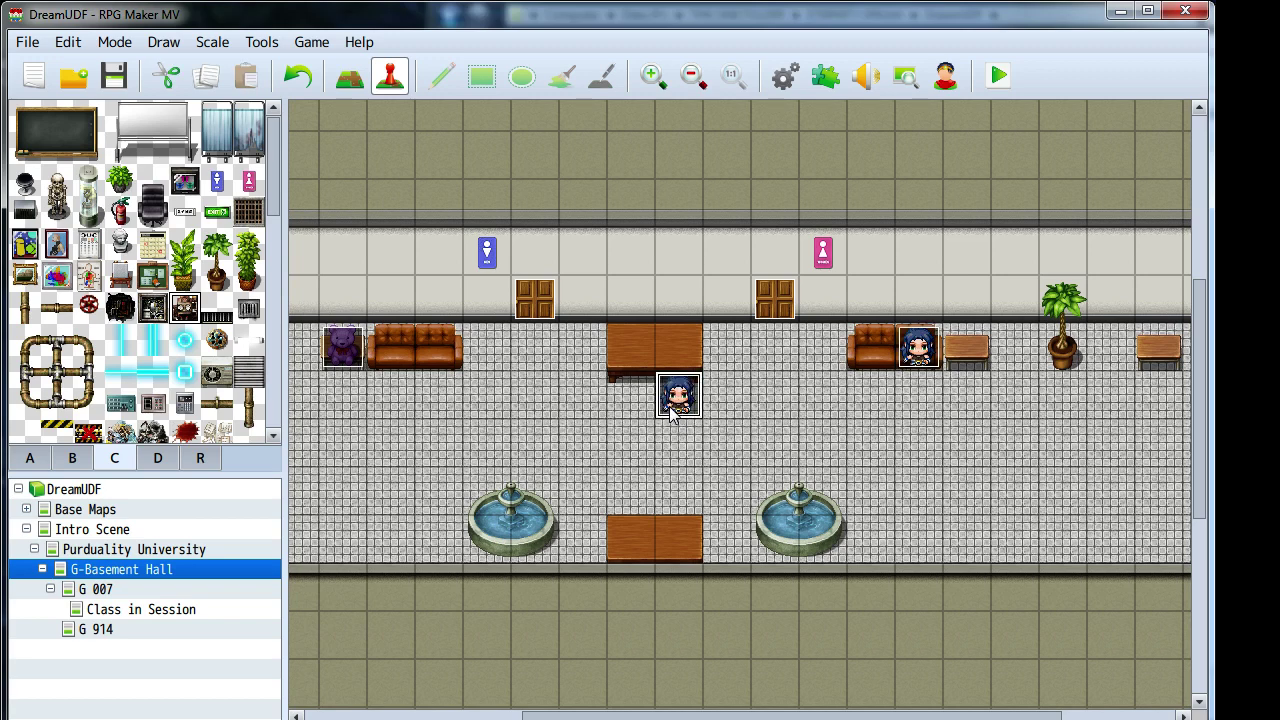
- Place another wooden desk on the open floor east of the east fountain in G-Basement Hall
middle_drag(851, 480, 443, 200)
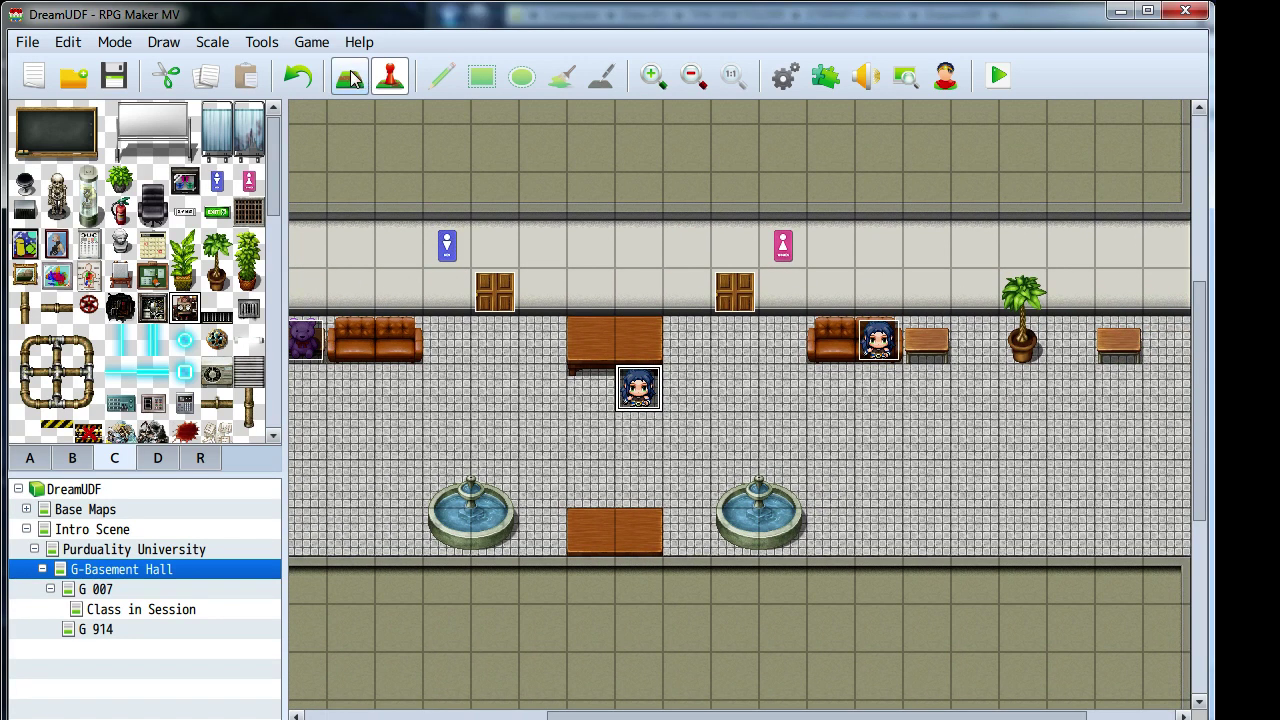
click(350, 77)
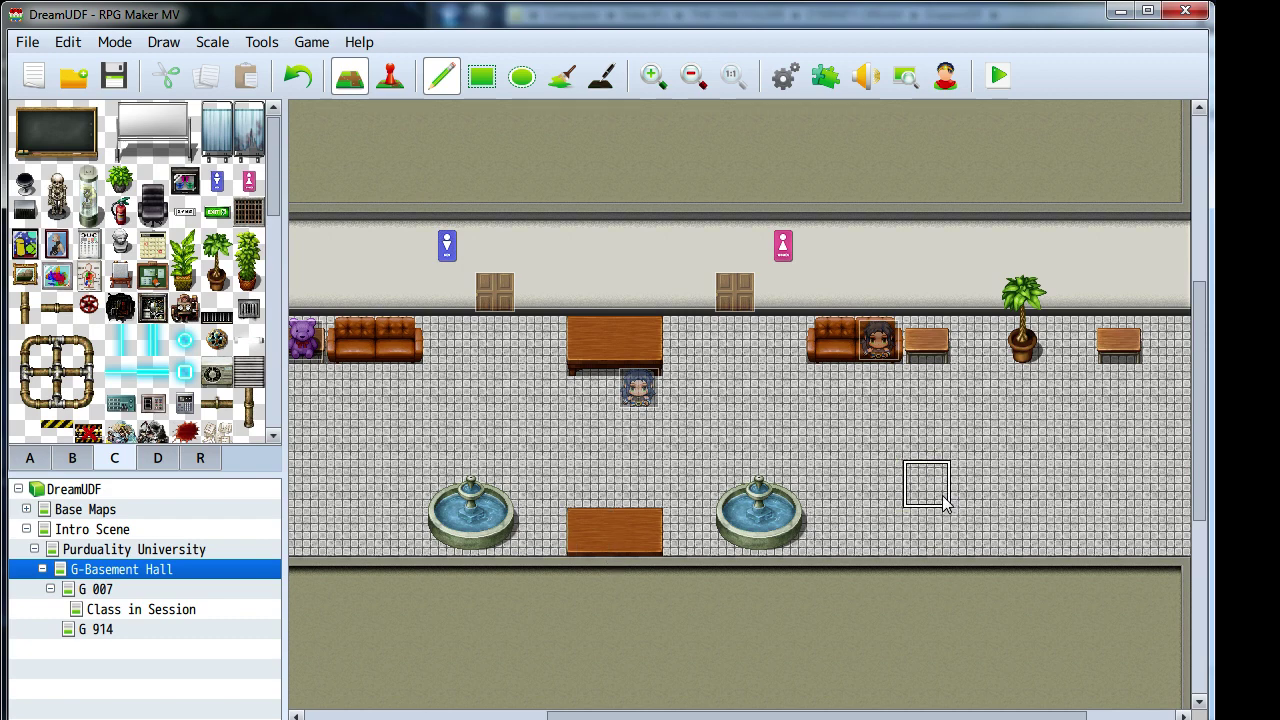
middle_drag(986, 500, 808, 500)
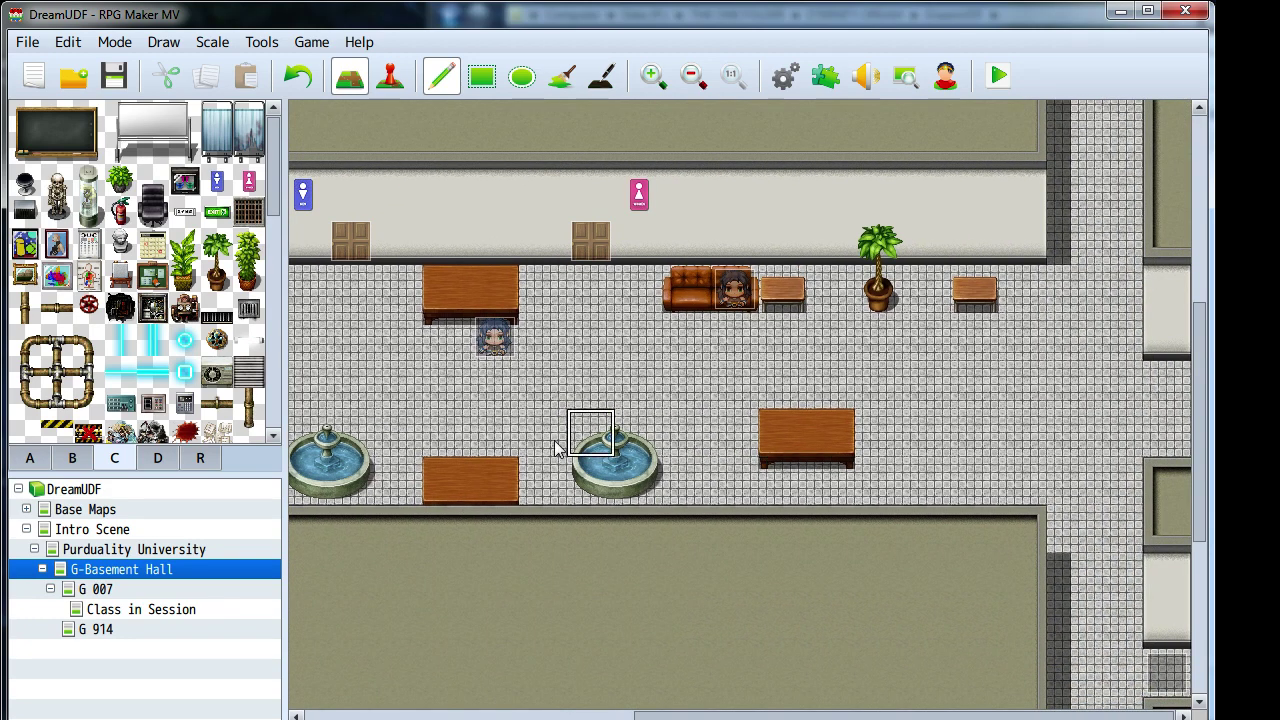
scroll(148, 372, down, 5)
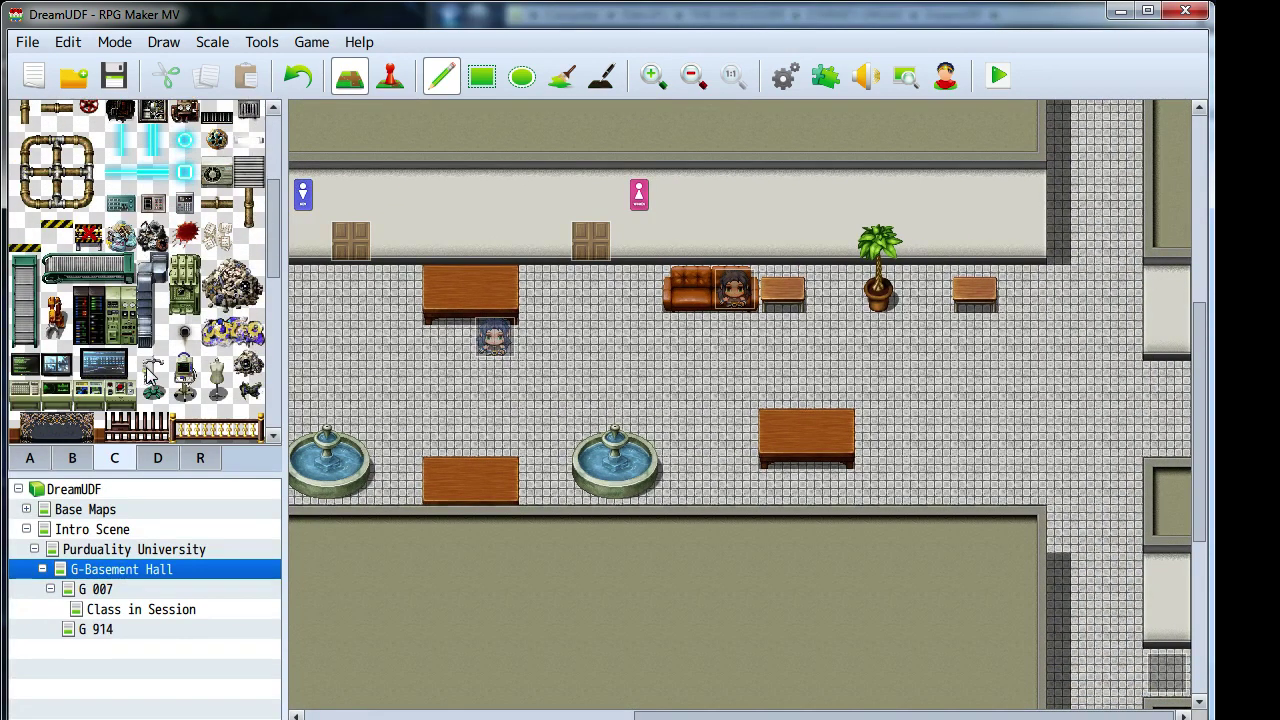
click(216, 236)
click(832, 433)
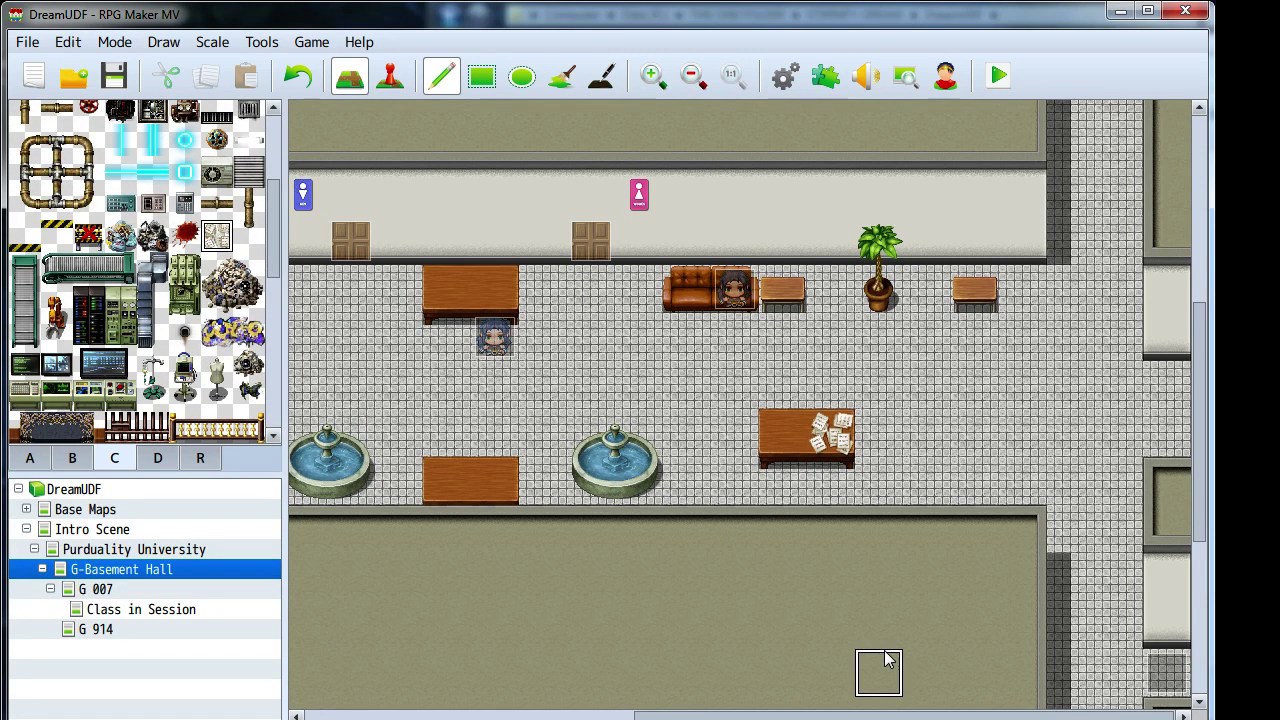
key(ctrl+z)
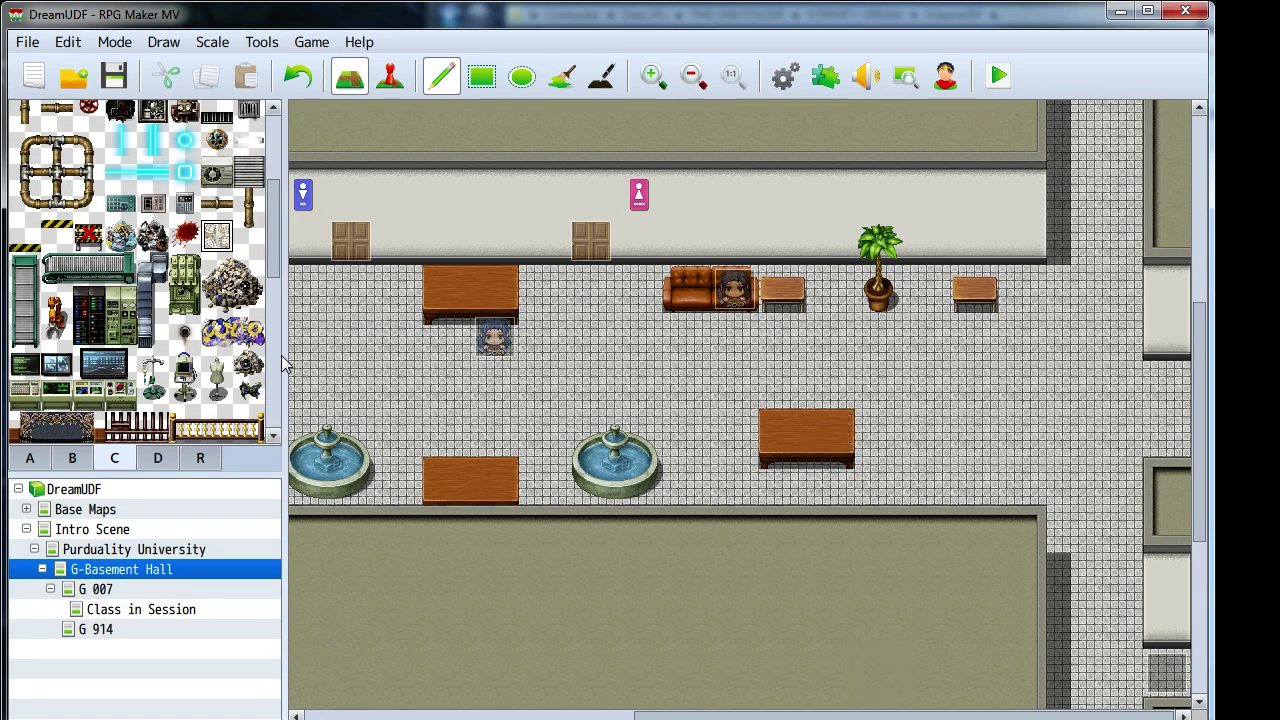
- Open the Casino base map and examine the layout and furnishings of its bar, gaming floor and lobby
click(28, 510)
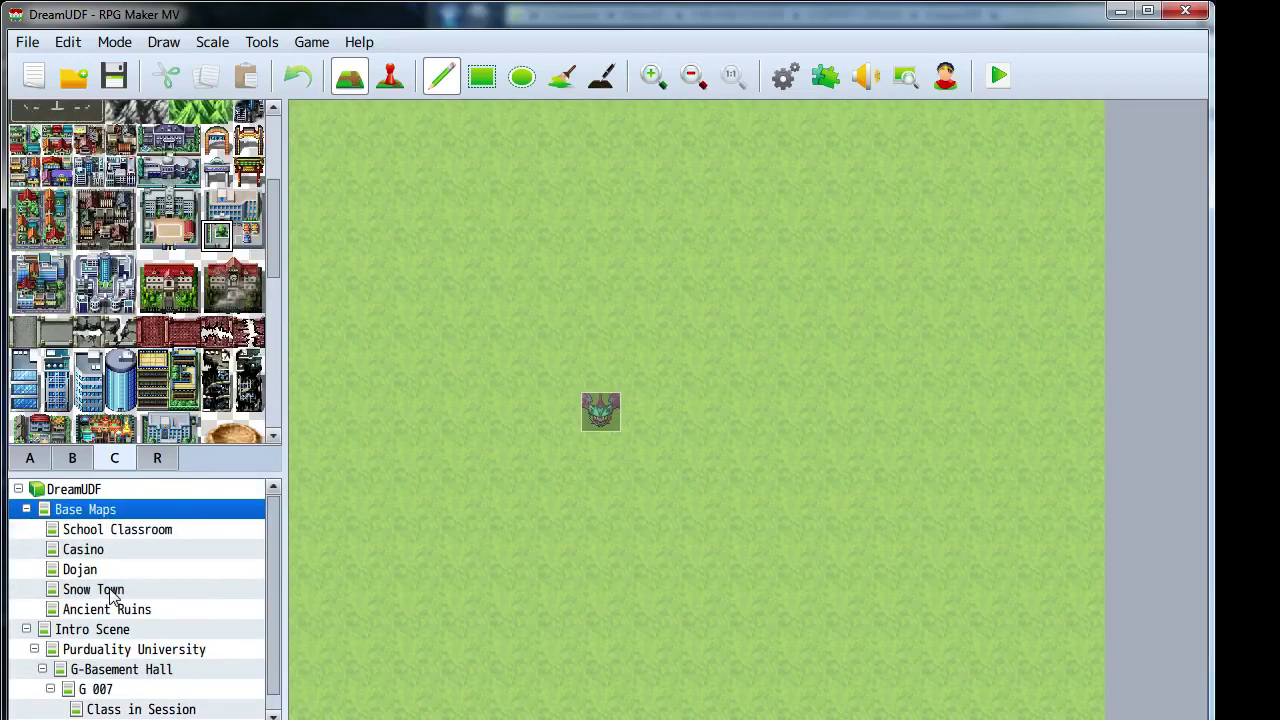
scroll(115, 596, down, 1)
click(87, 535)
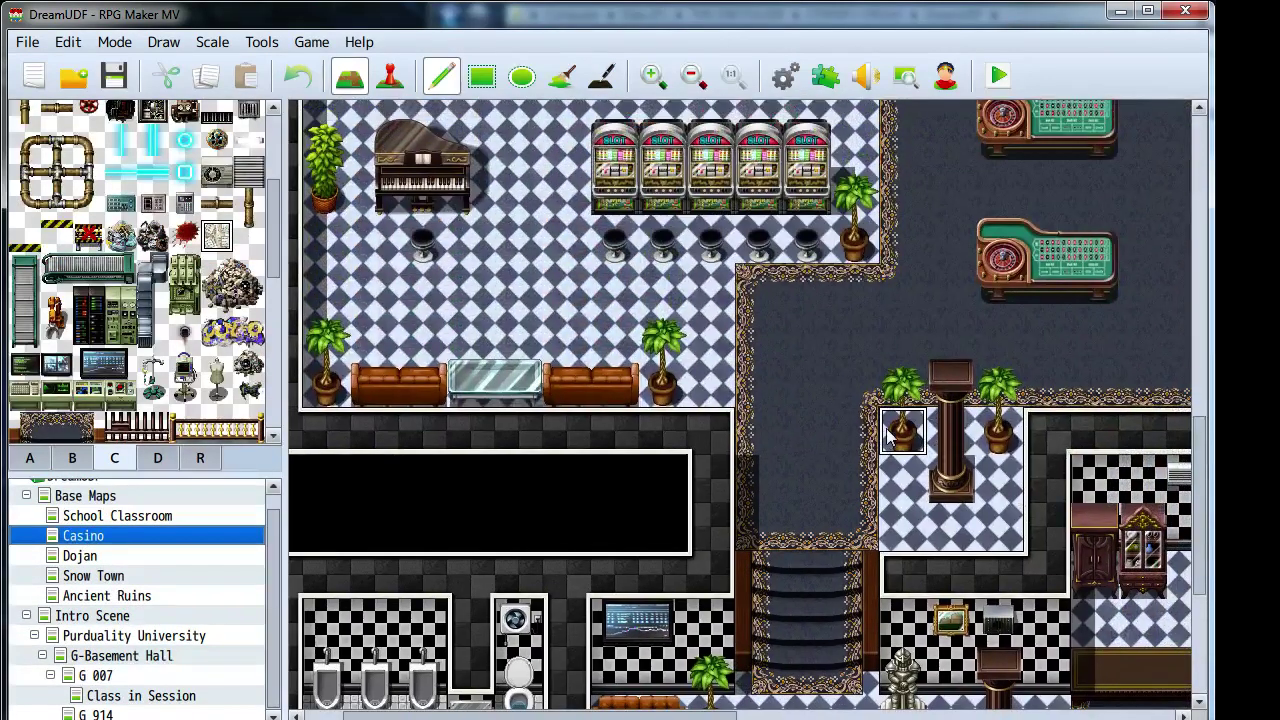
scroll(888, 440, down, 5)
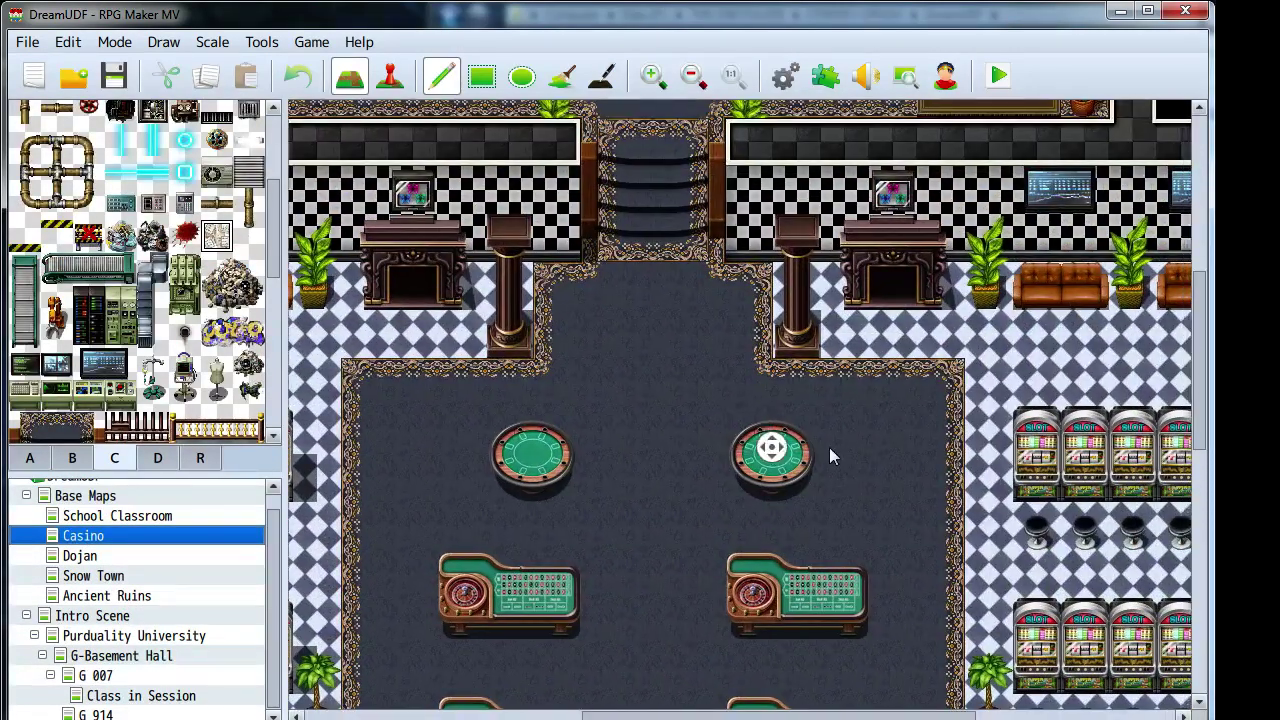
scroll(829, 457, right, 5)
scroll(815, 222, up, 8)
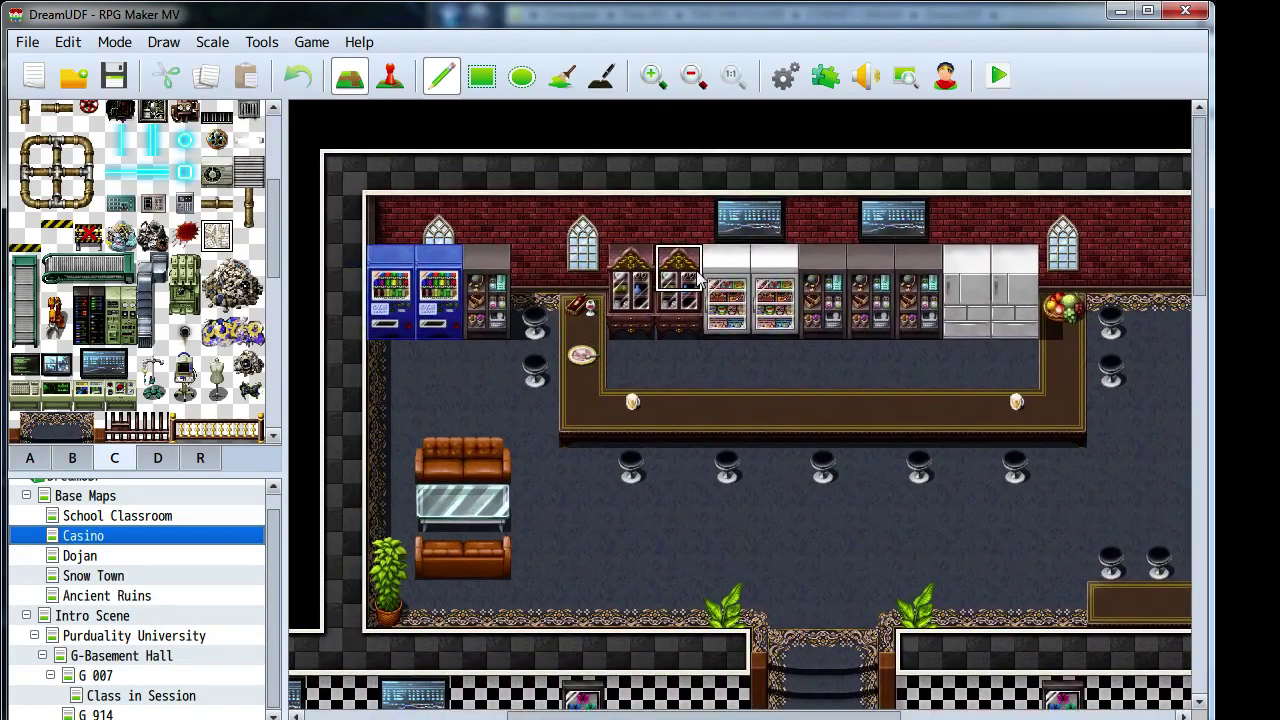
scroll(594, 335, down, 6)
scroll(594, 335, left, 3)
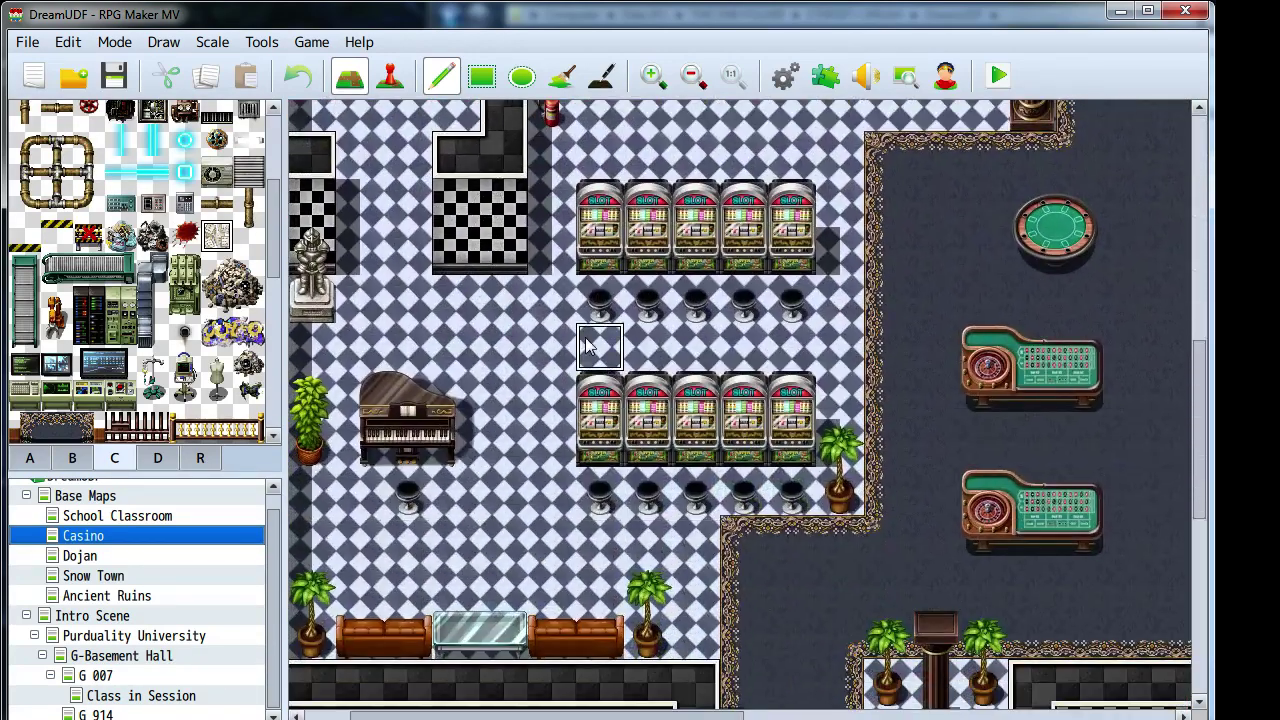
scroll(587, 345, down, 10)
scroll(611, 449, right, 2)
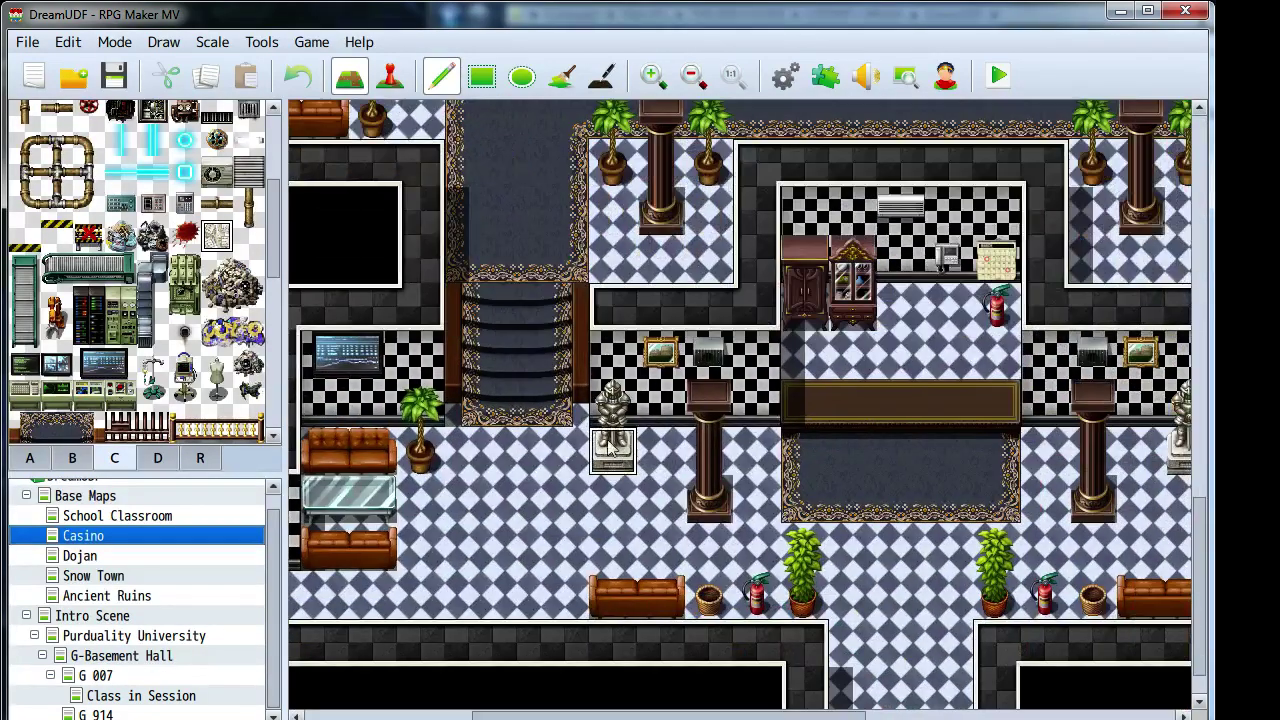
middle_drag(578, 460, 640, 540)
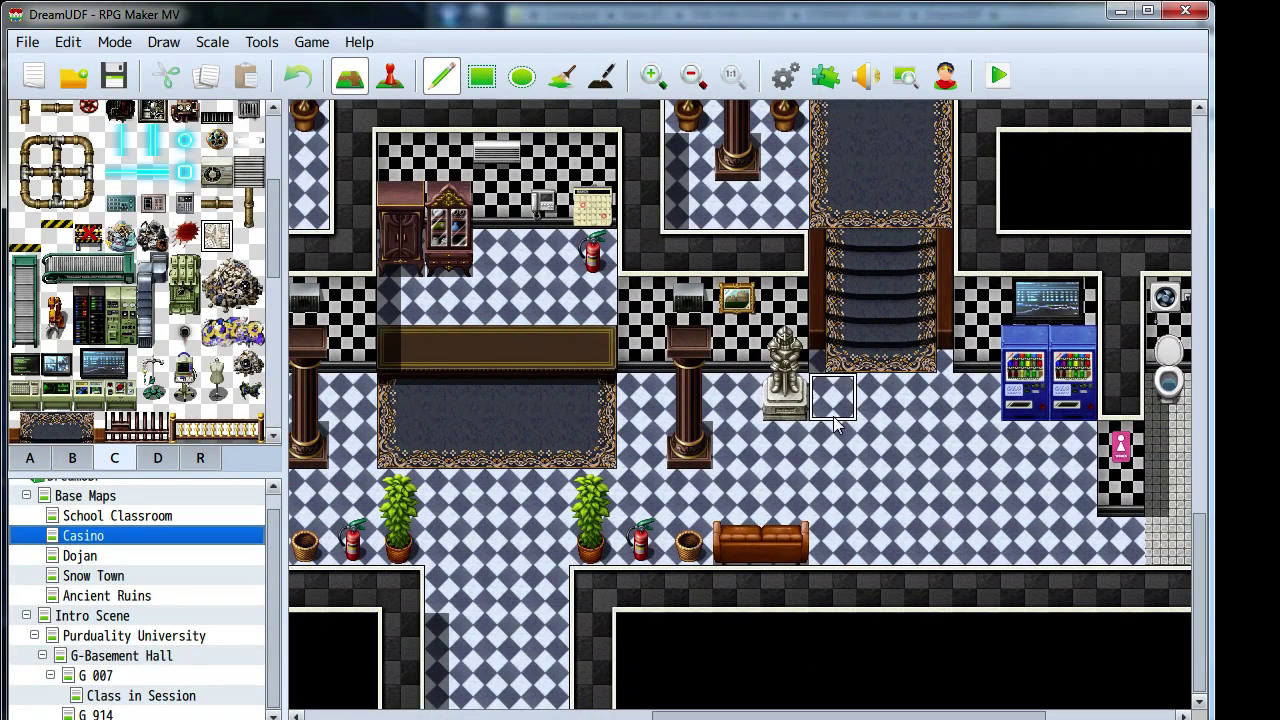
middle_drag(835, 425, 634, 414)
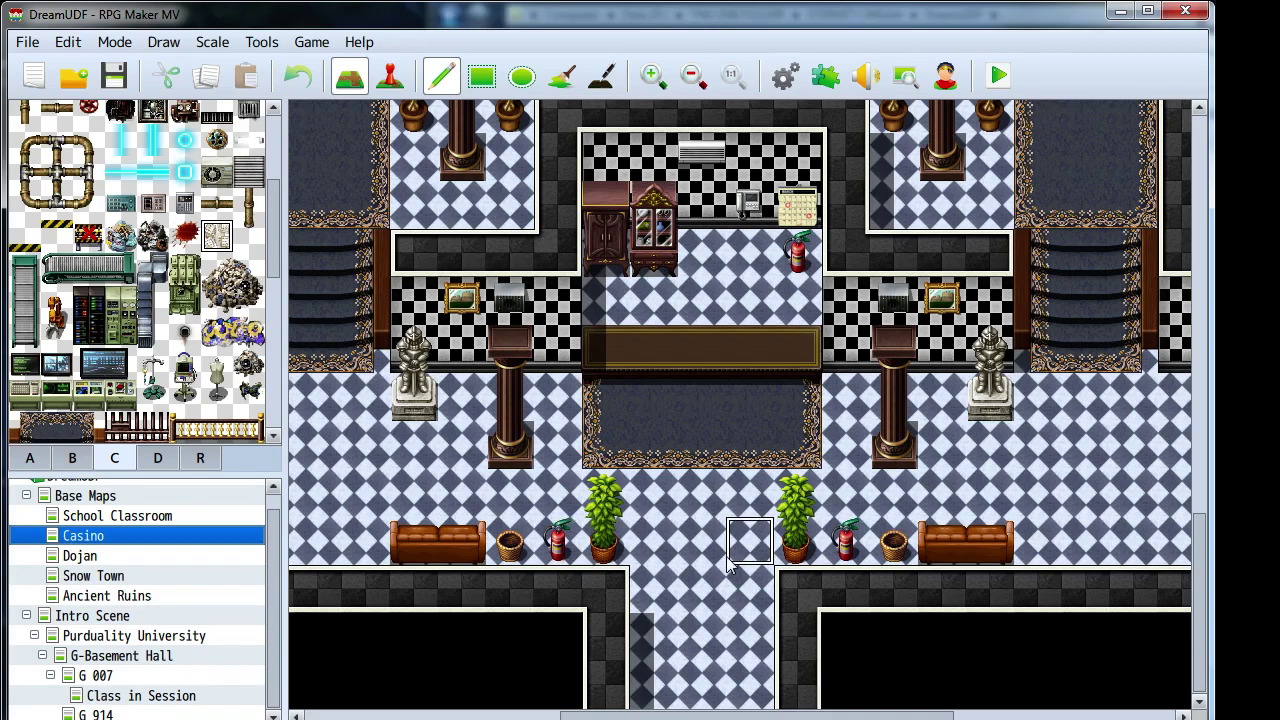
scroll(730, 565, up, 10)
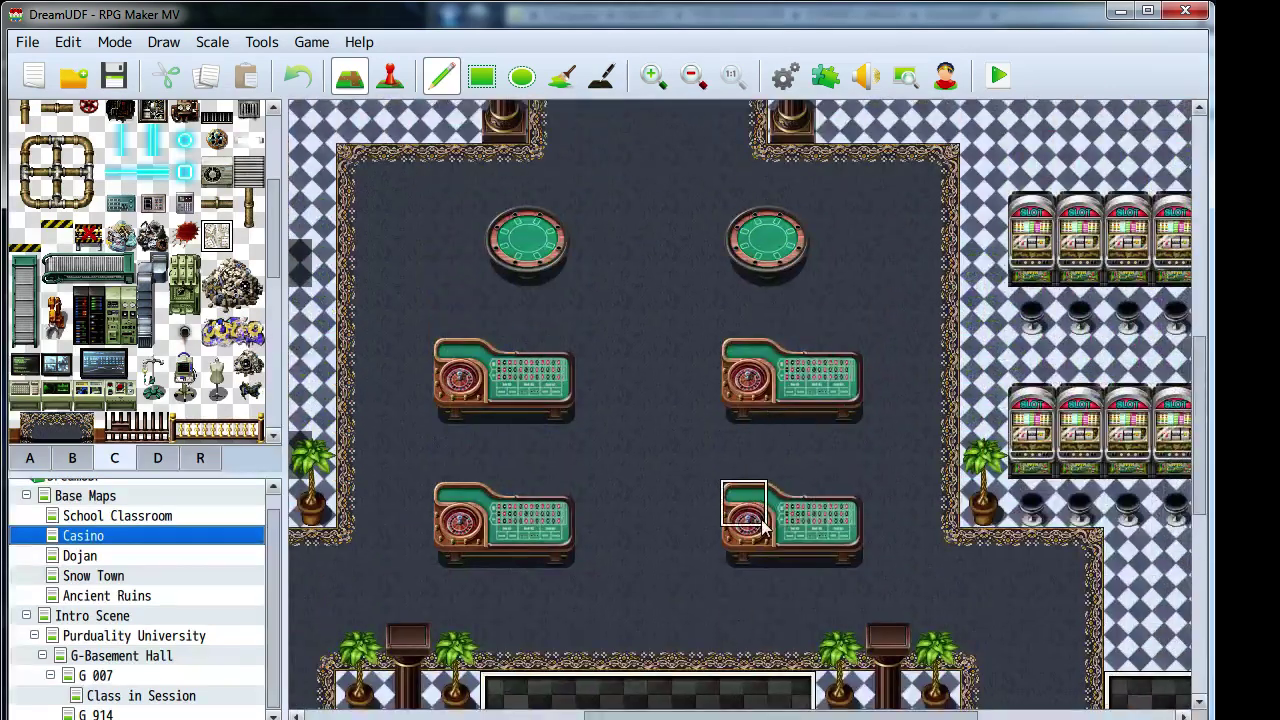
scroll(762, 528, up, 5)
middle_drag(838, 418, 606, 416)
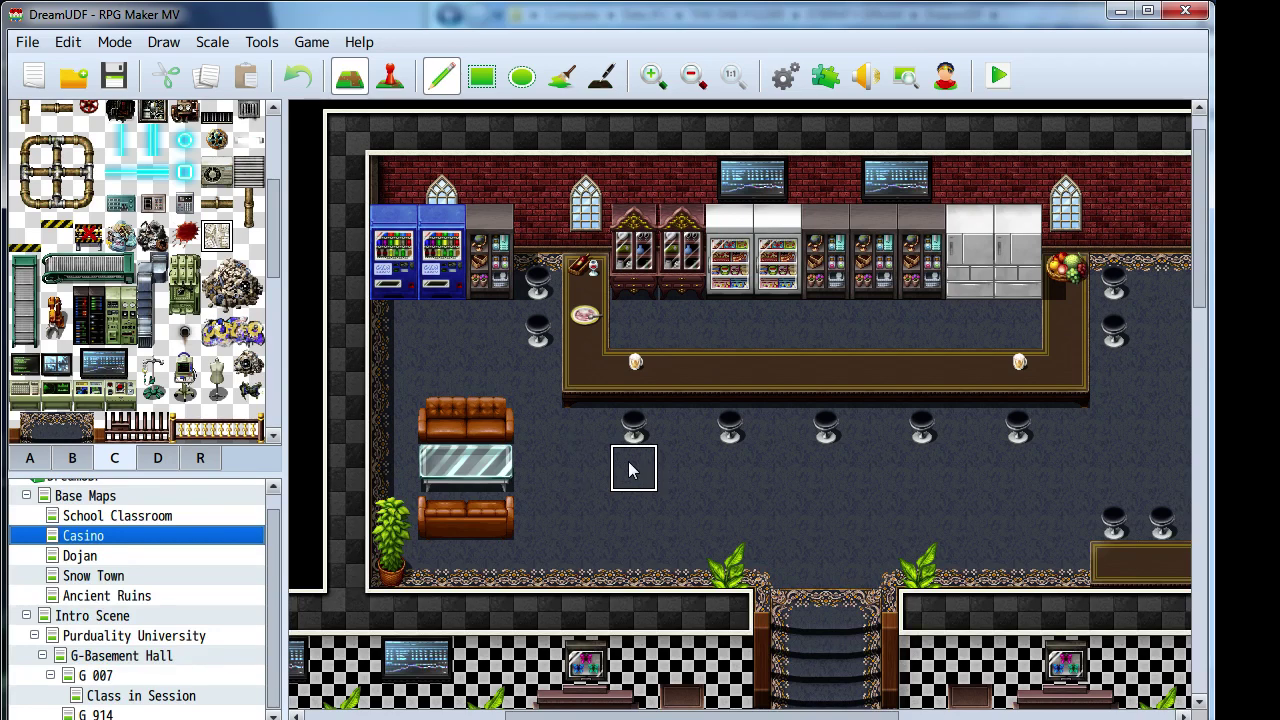
middle_click(563, 406)
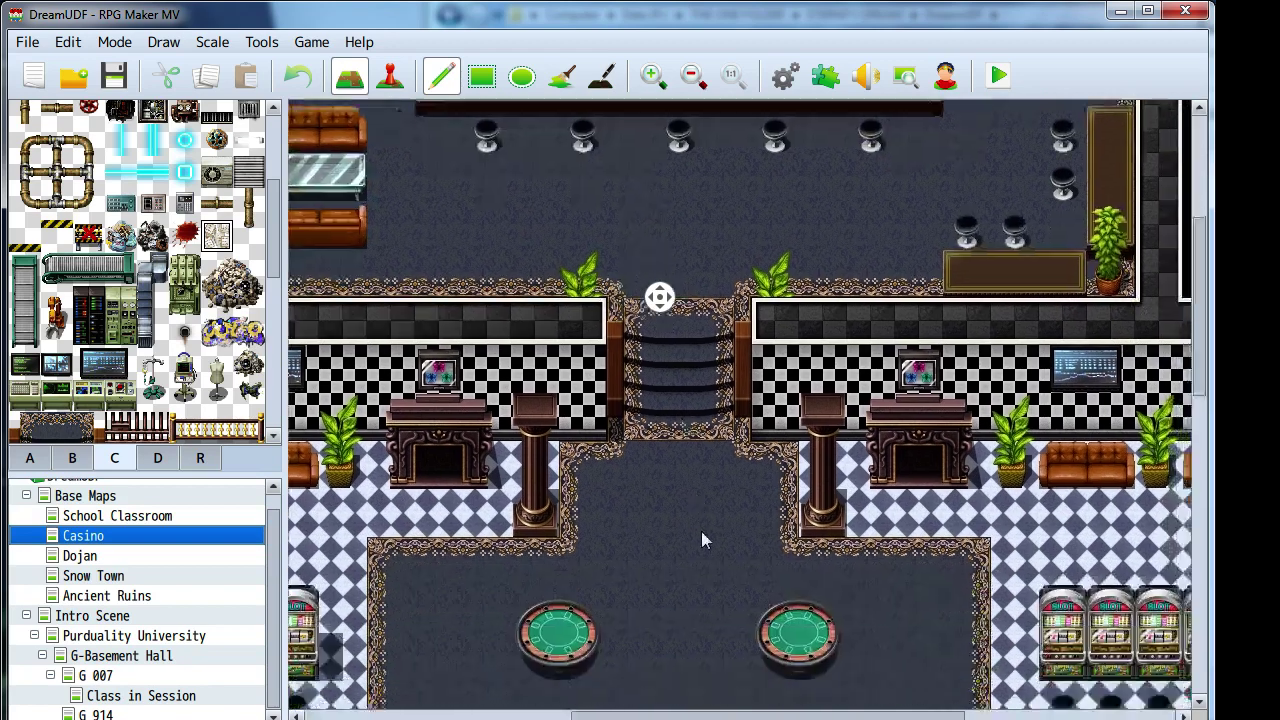
middle_click(718, 506)
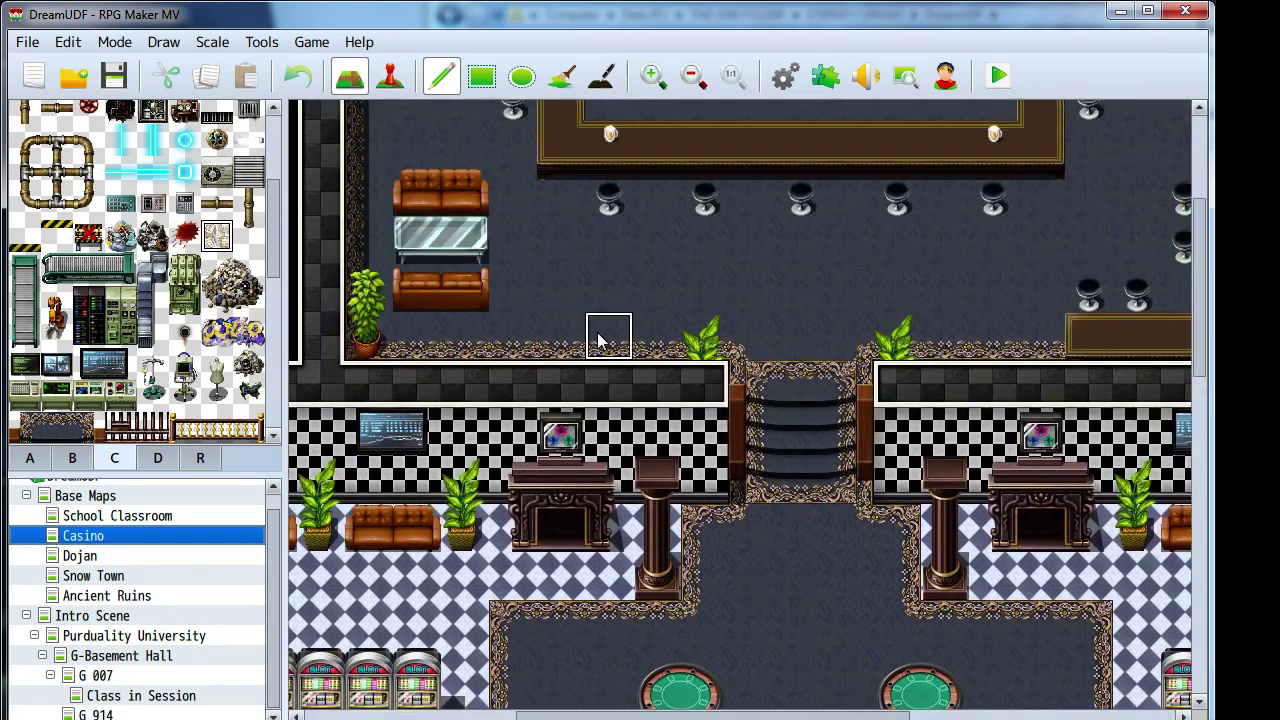
middle_click(589, 392)
middle_click(569, 597)
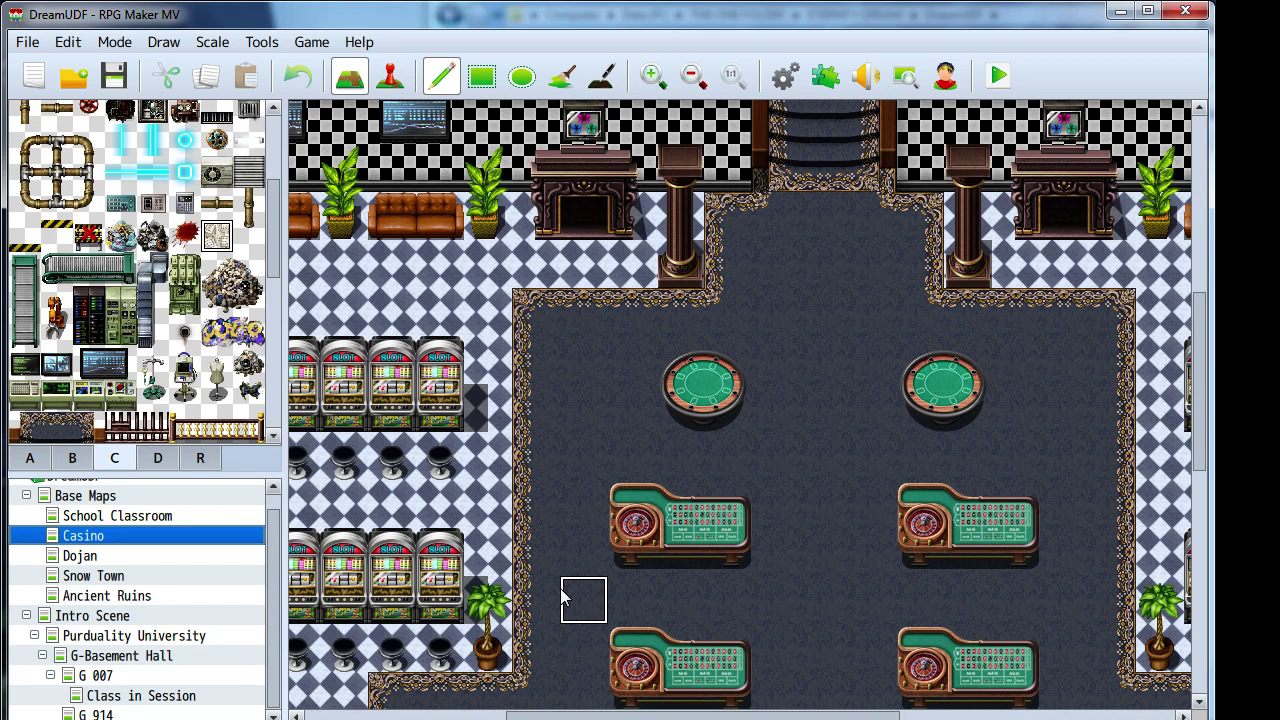
middle_click(457, 540)
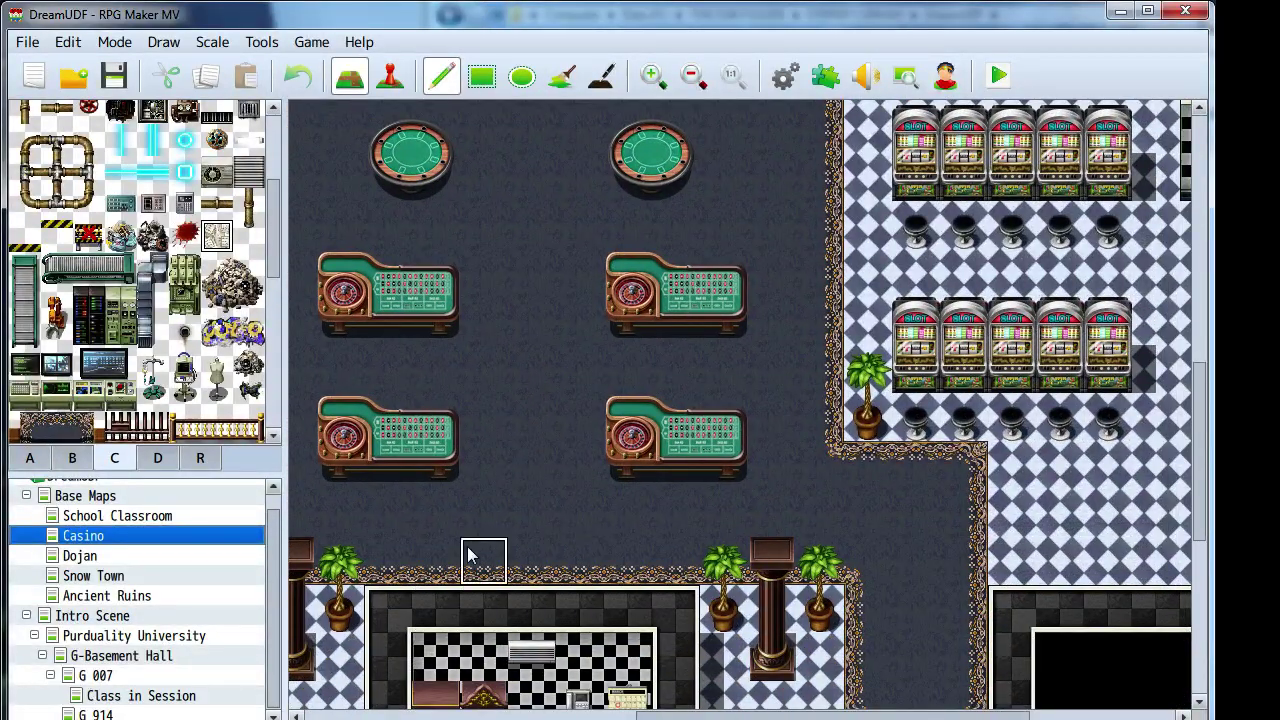
- Look over the G-Basement Hall and School Classroom maps
click(26, 495)
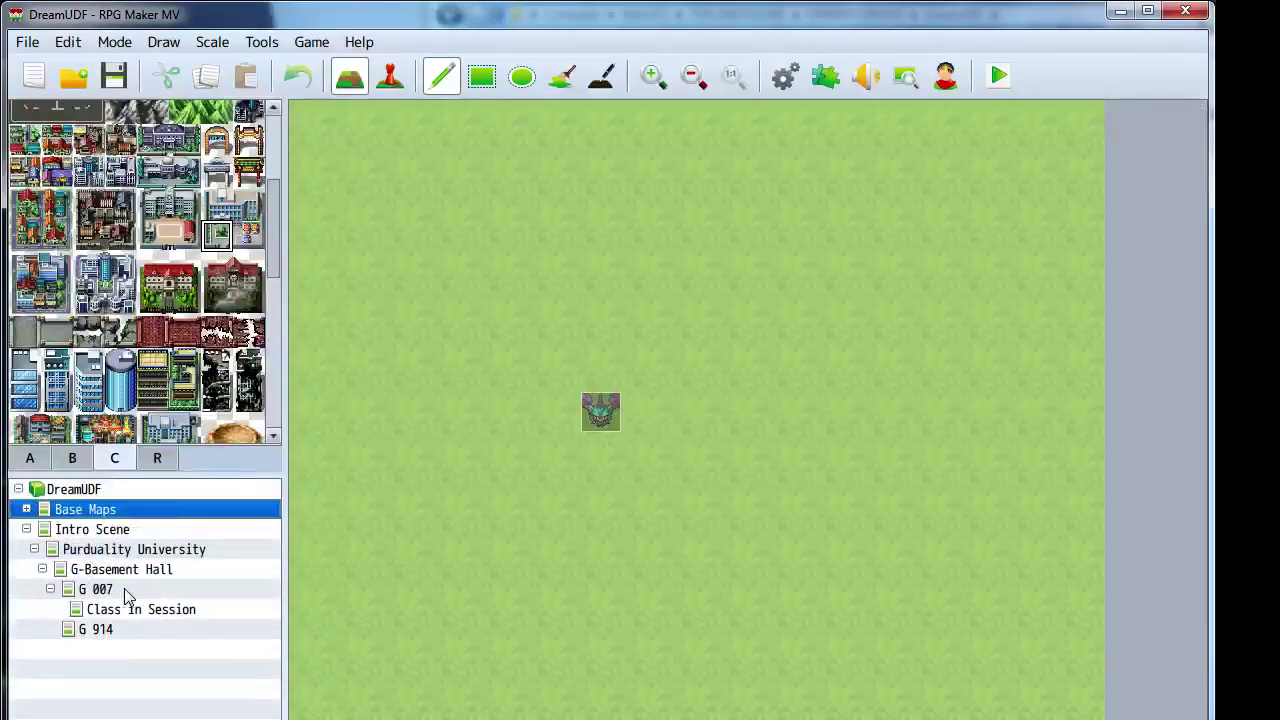
click(100, 570)
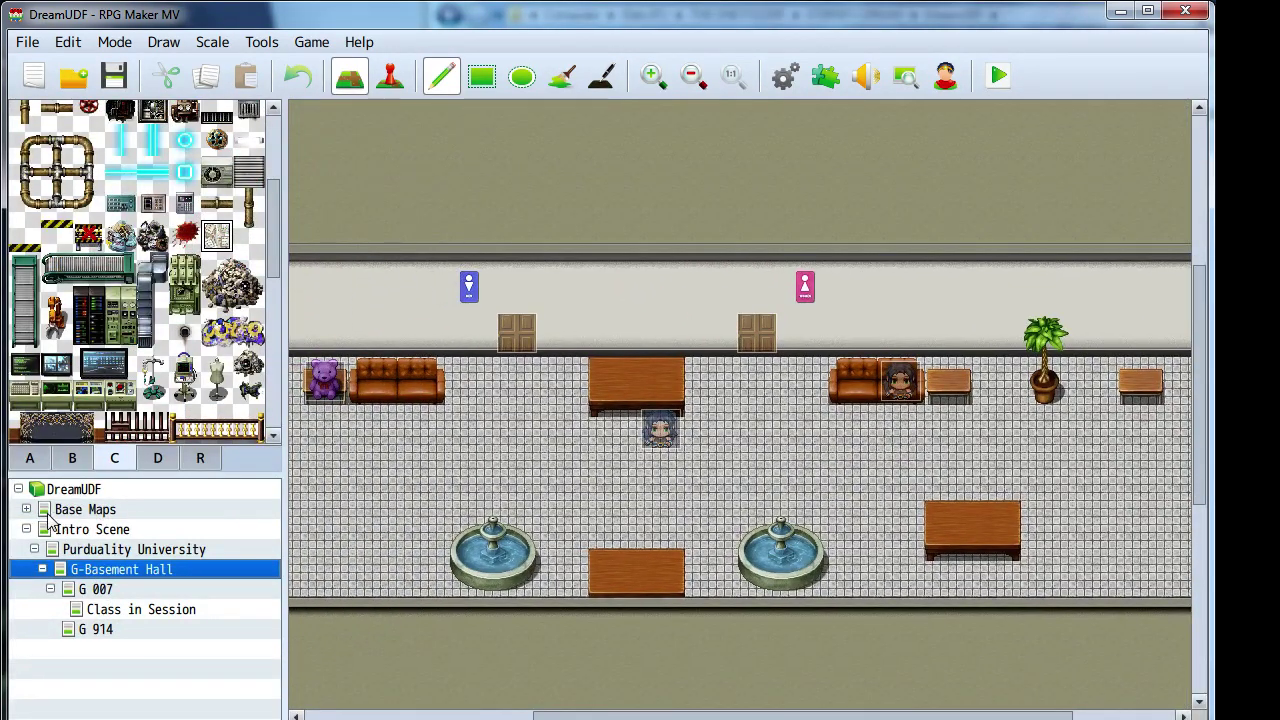
click(27, 510)
click(84, 532)
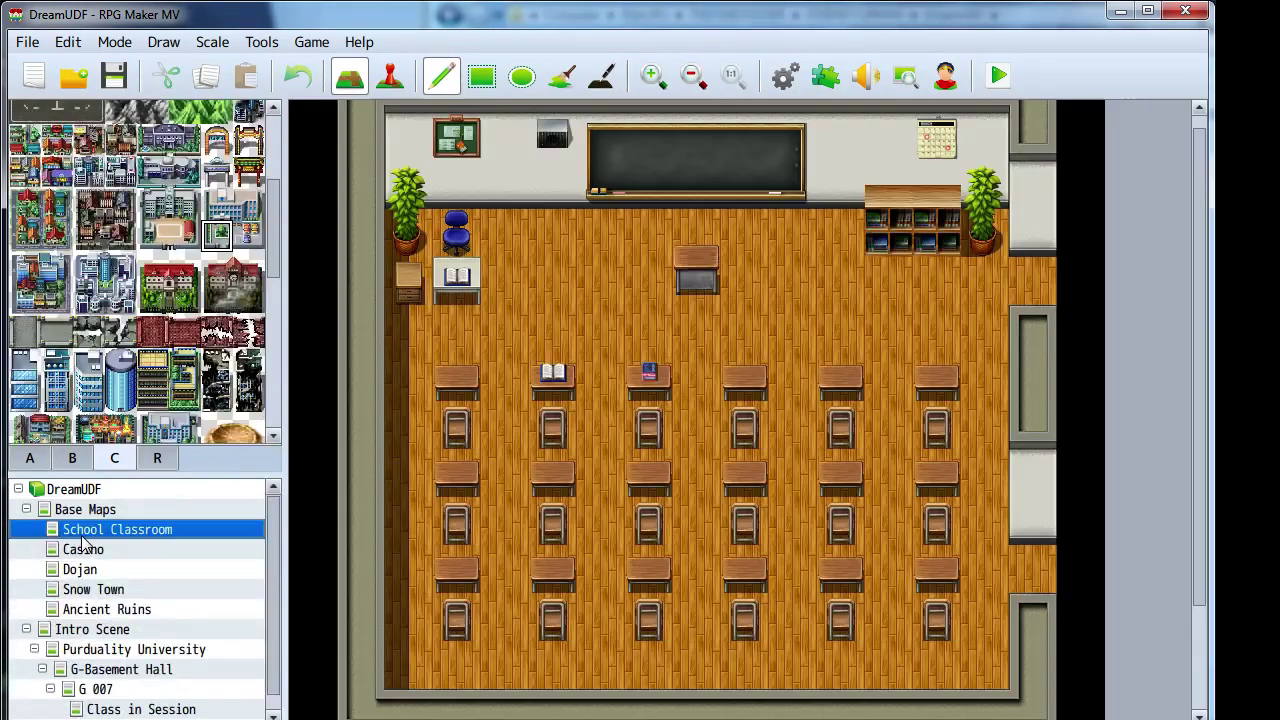
click(87, 511)
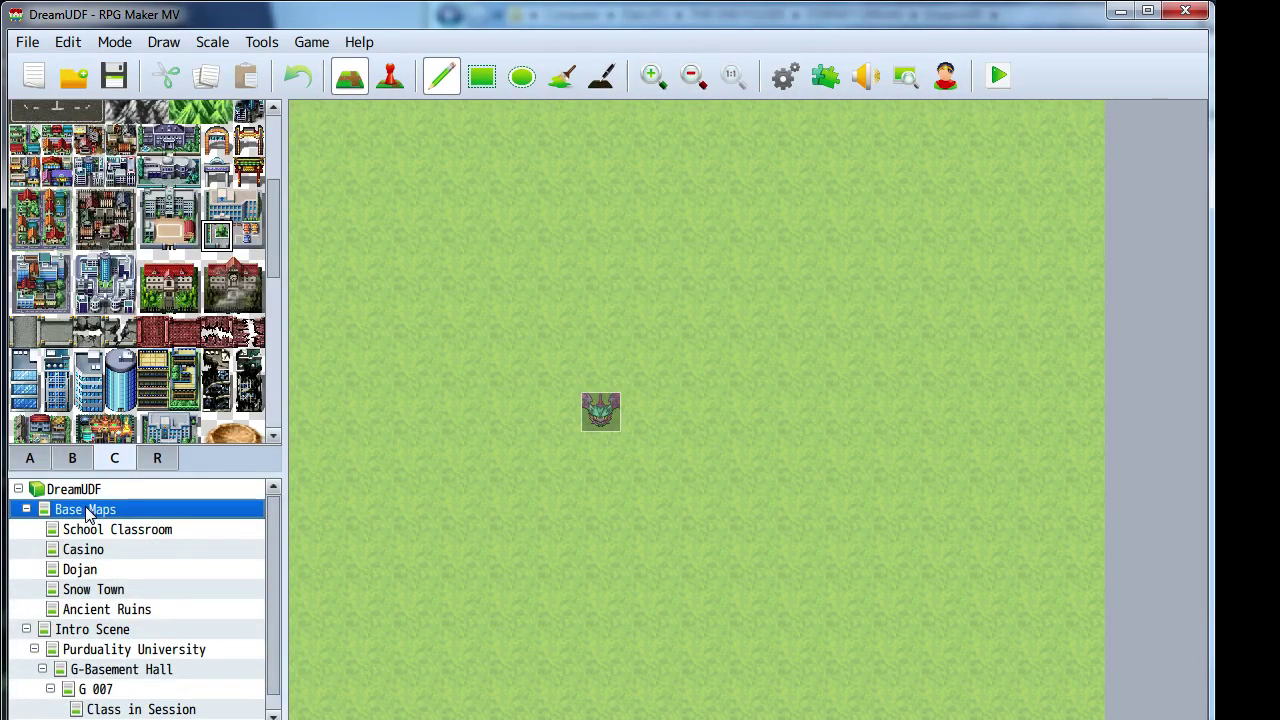
click(84, 530)
double_click(112, 511)
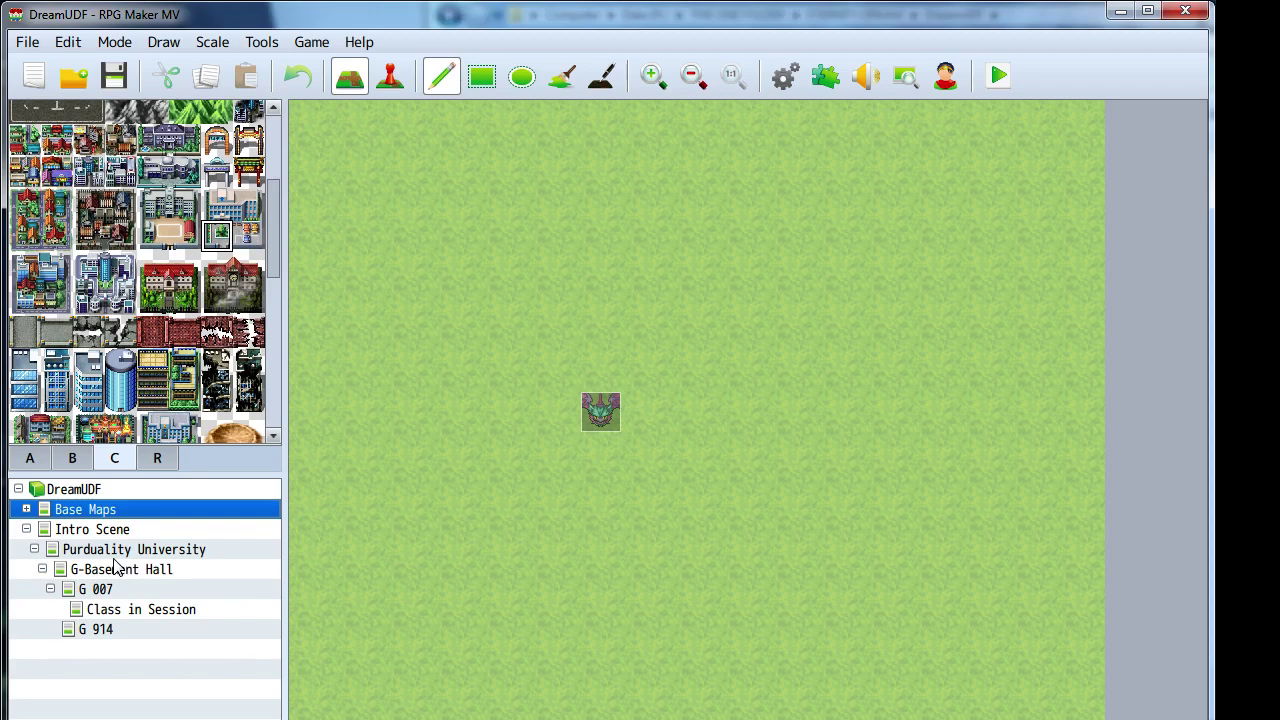
click(112, 549)
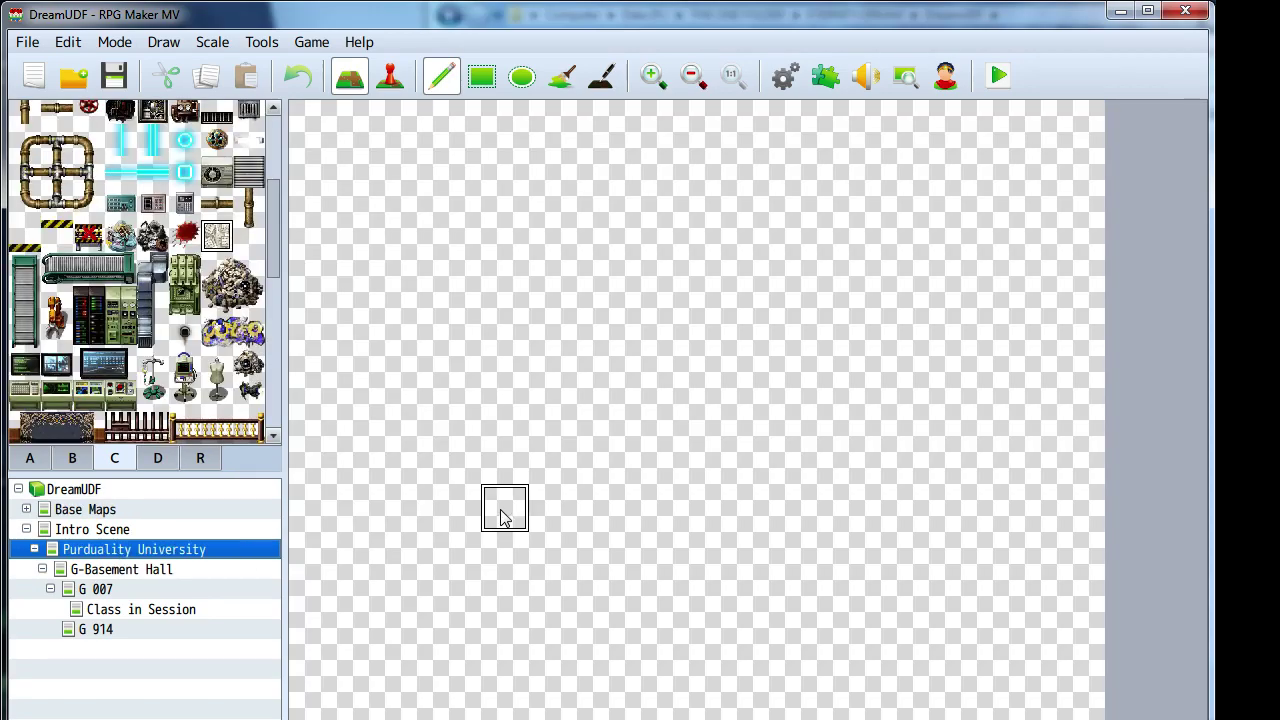
- In G-Basement Hall, change the event below the upper wooden desk to the black-capped character from Random1-1 sheet and save it
click(130, 569)
middle_click(580, 448)
mouse_move(594, 473)
middle_down()
mouse_move(737, 409)
mouse_move(606, 571)
mouse_move(749, 423)
mouse_move(794, 609)
mouse_move(683, 380)
mouse_move(552, 355)
middle_up()
click(390, 76)
middle_click(714, 411)
double_click(549, 348)
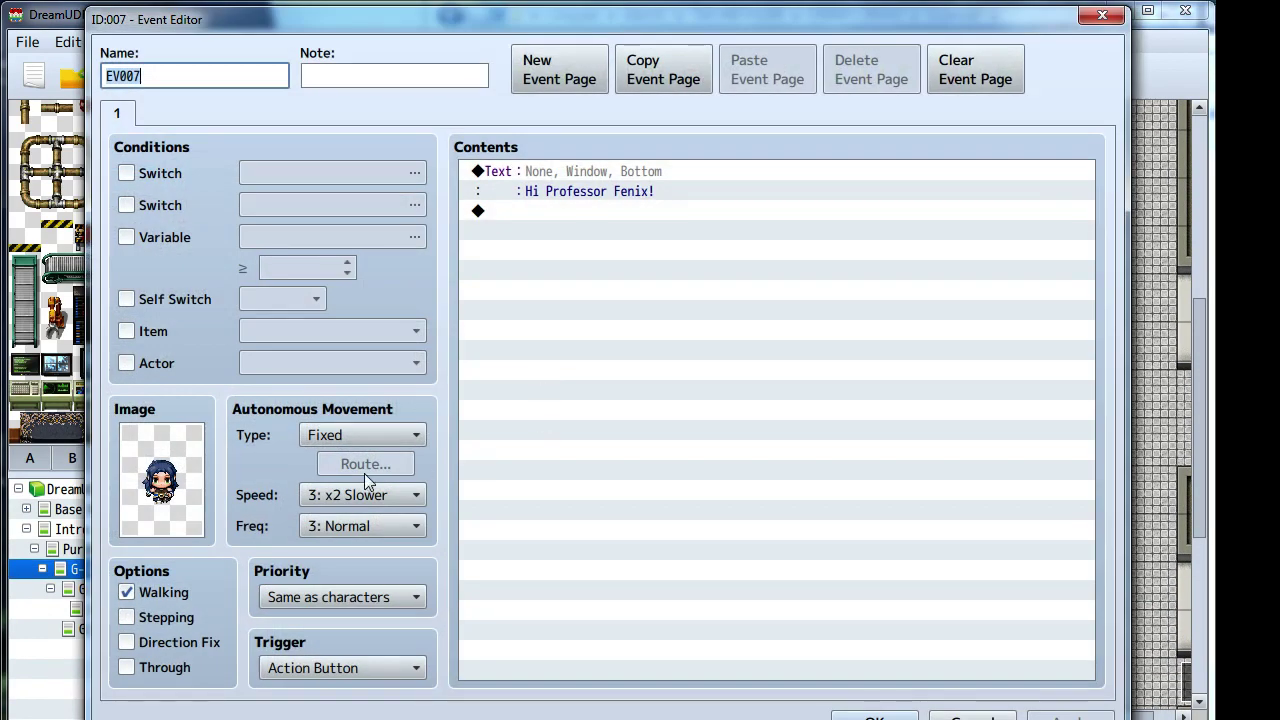
double_click(180, 482)
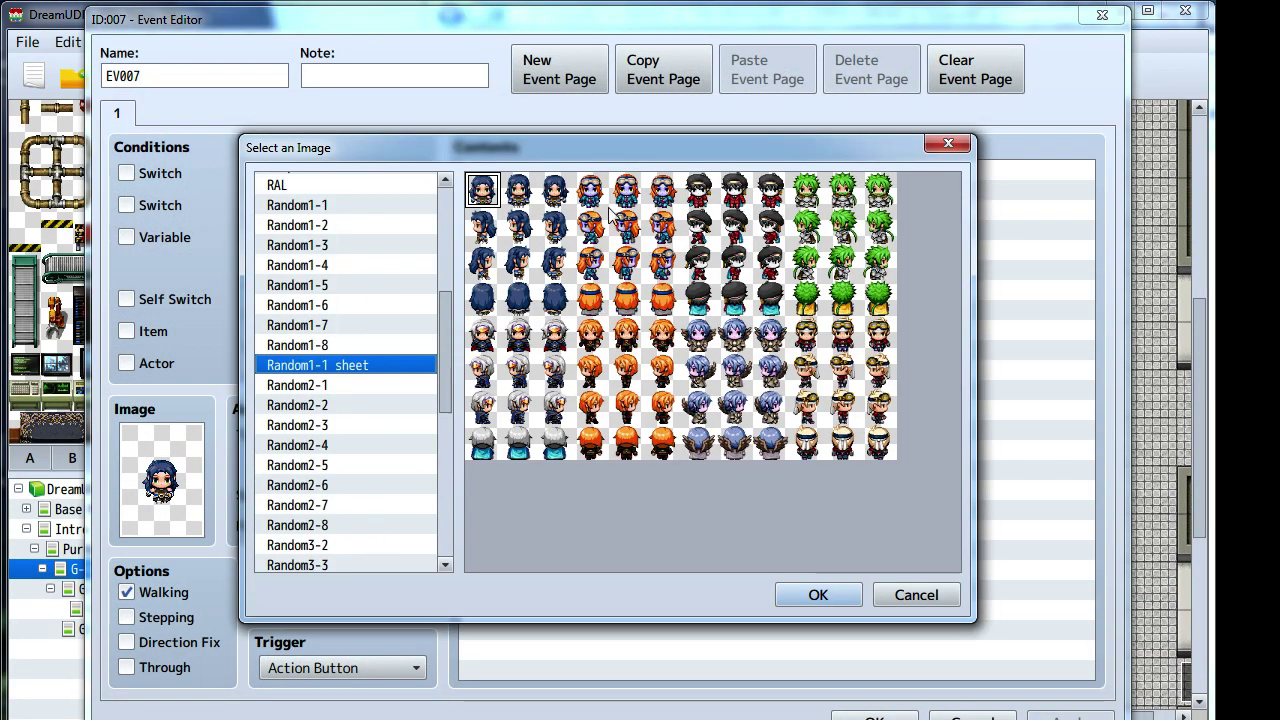
click(692, 195)
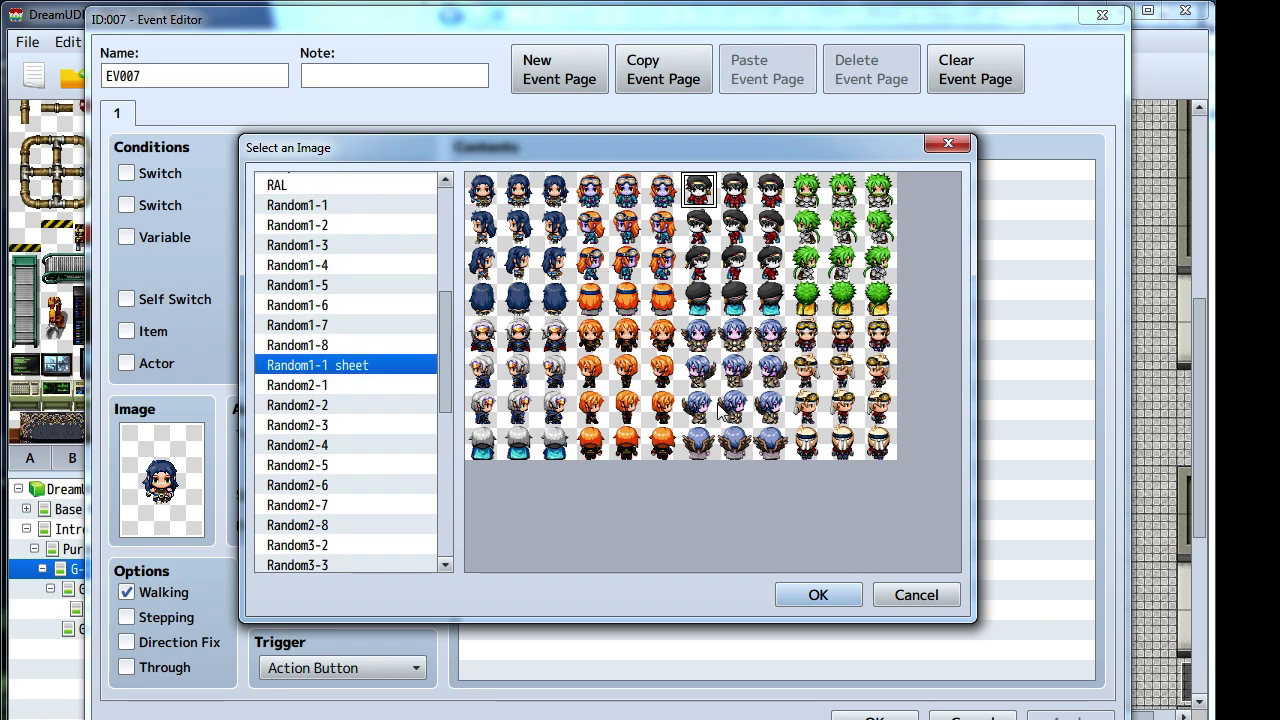
click(812, 595)
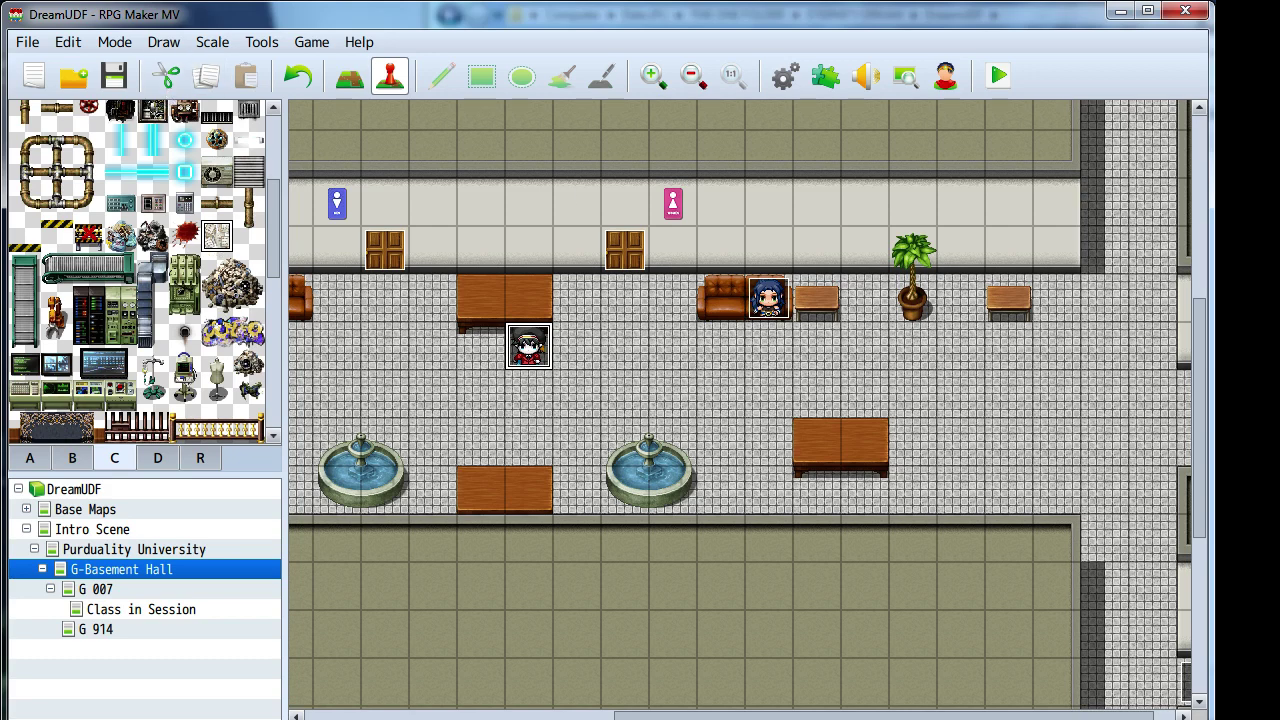
- Move the black-capped character's event to the tile directly west of the wooden desk that stands east of the east fountain
middle_drag(650, 390, 764, 415)
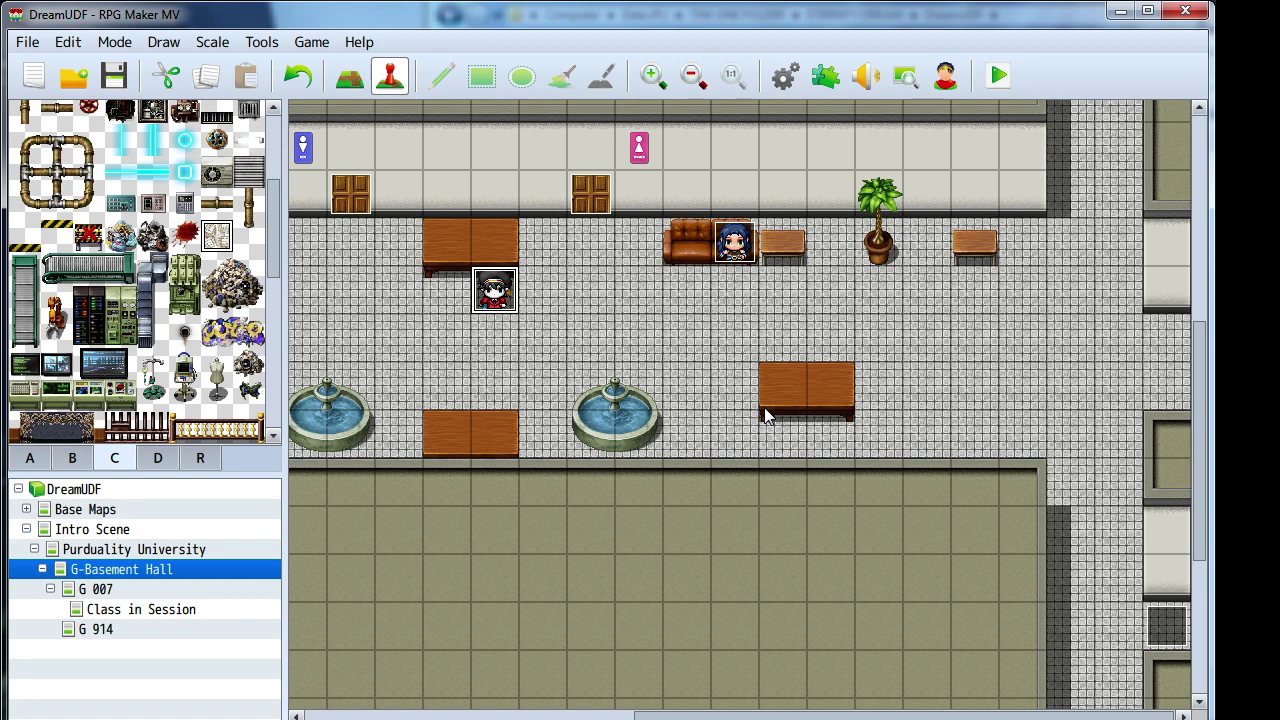
scroll(764, 415, up, 3)
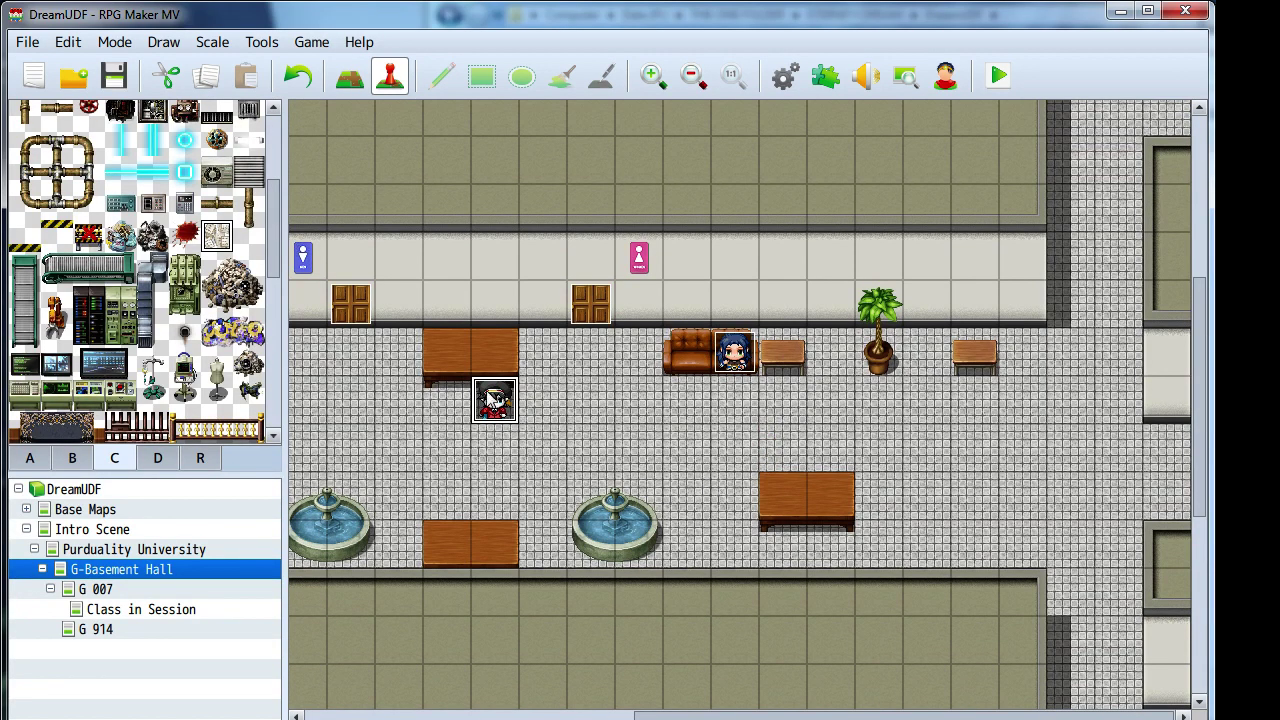
click(738, 505)
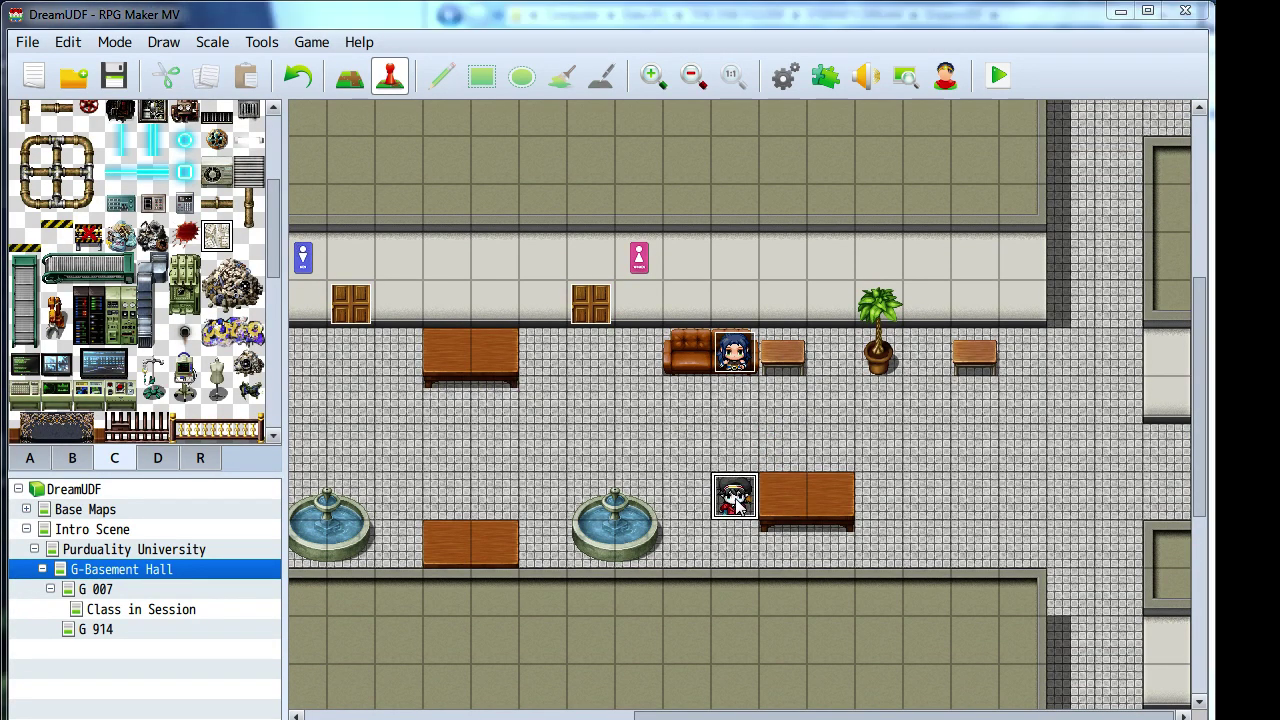
- Set the black-capped character's image to the middle east-facing frame on Random1-1 sheet and enable Direction Fix
double_click(738, 505)
double_click(191, 451)
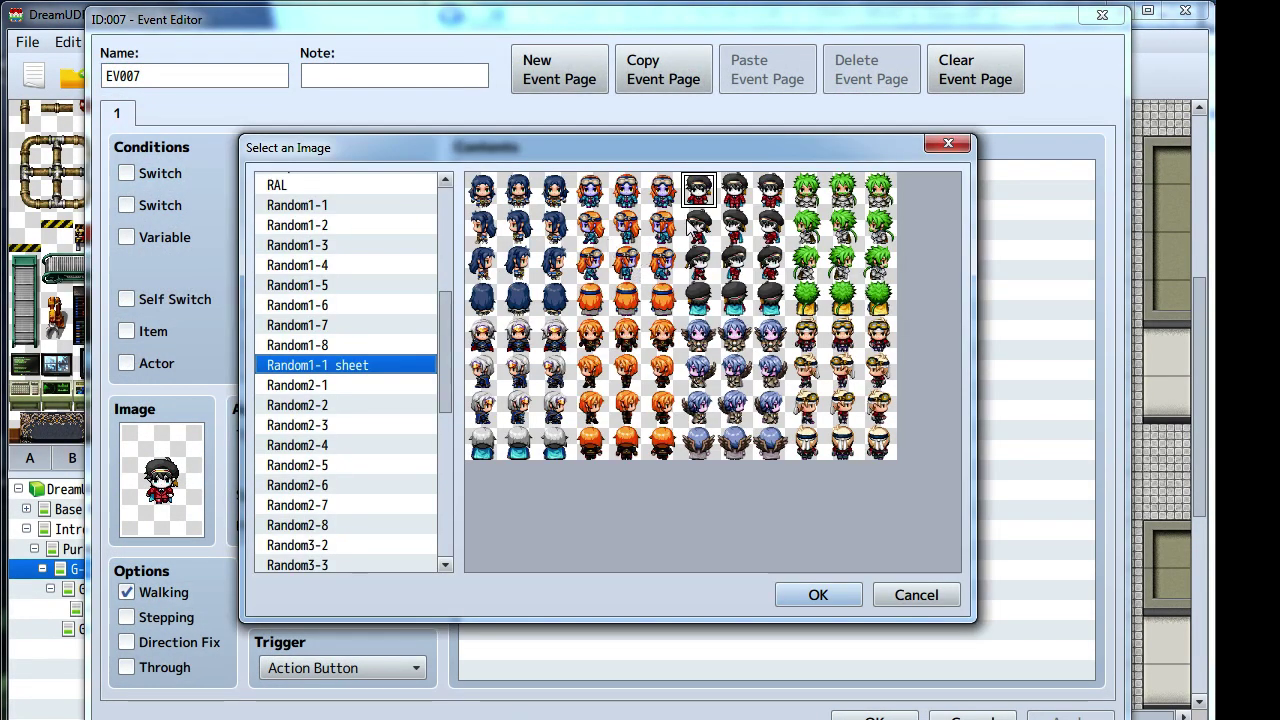
click(735, 262)
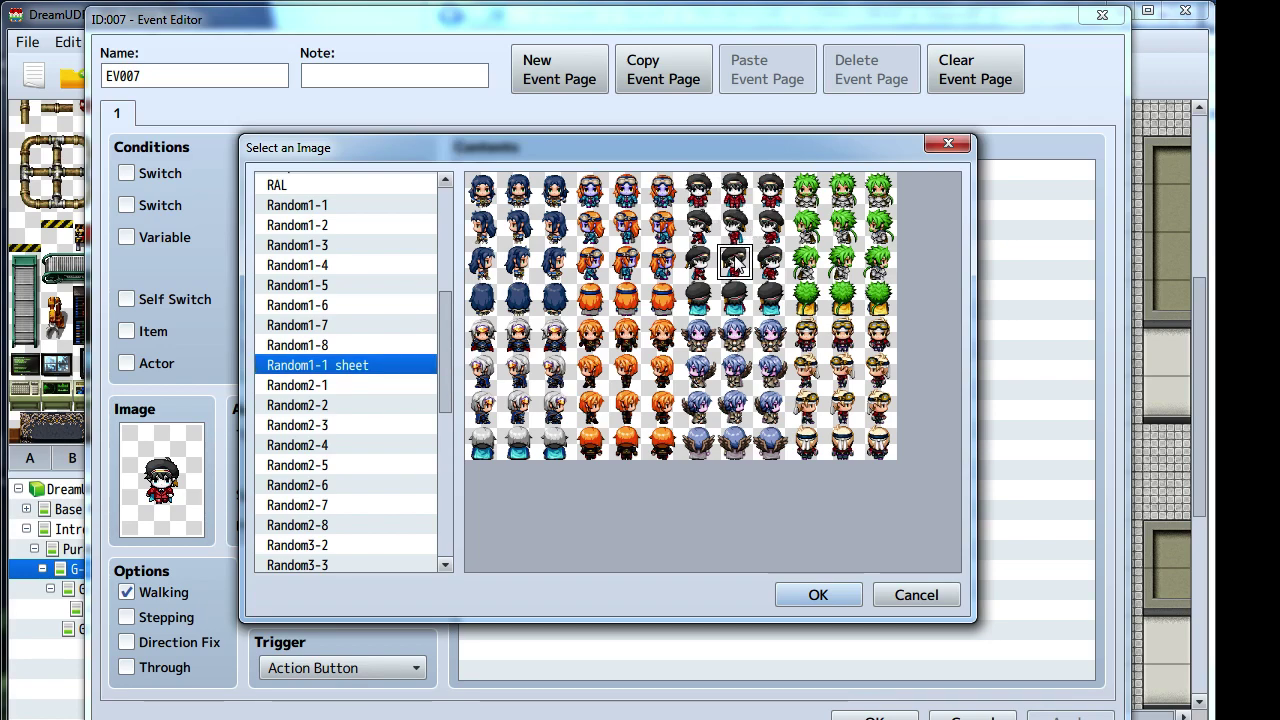
click(815, 592)
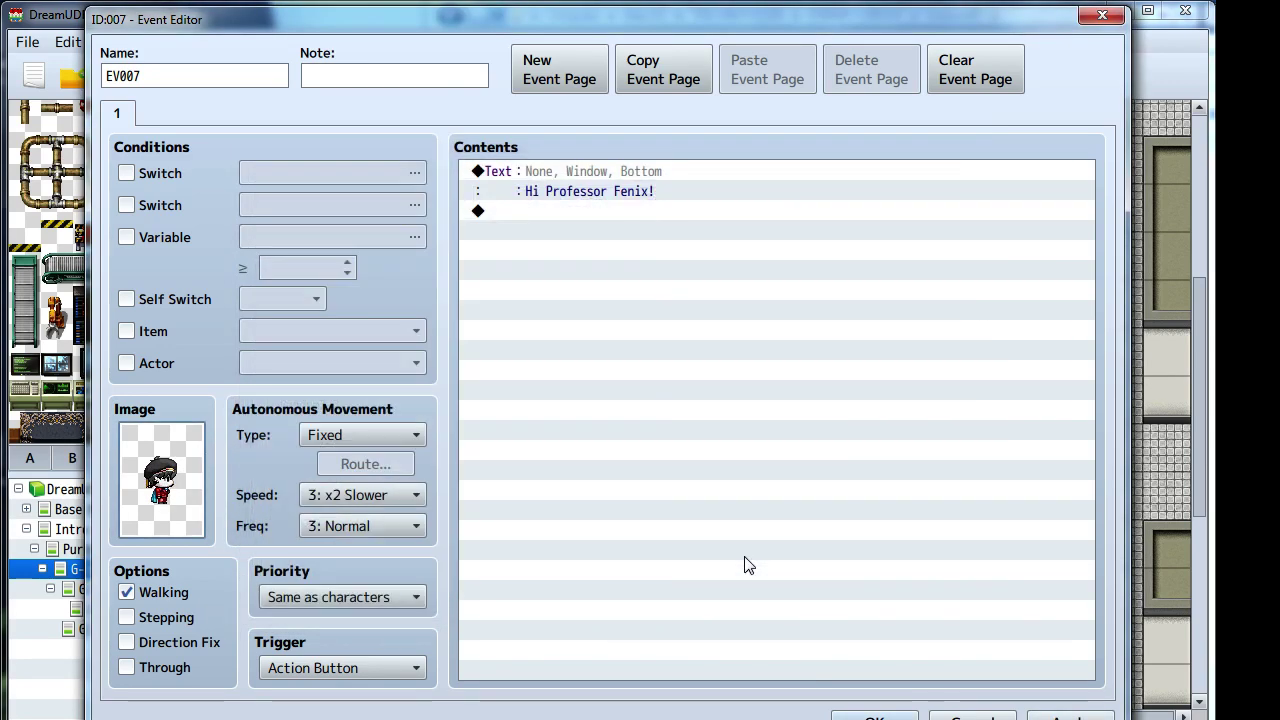
click(128, 643)
- Clear the dialogue text in the black-capped character's event and close the event
click(660, 368)
right_click(593, 172)
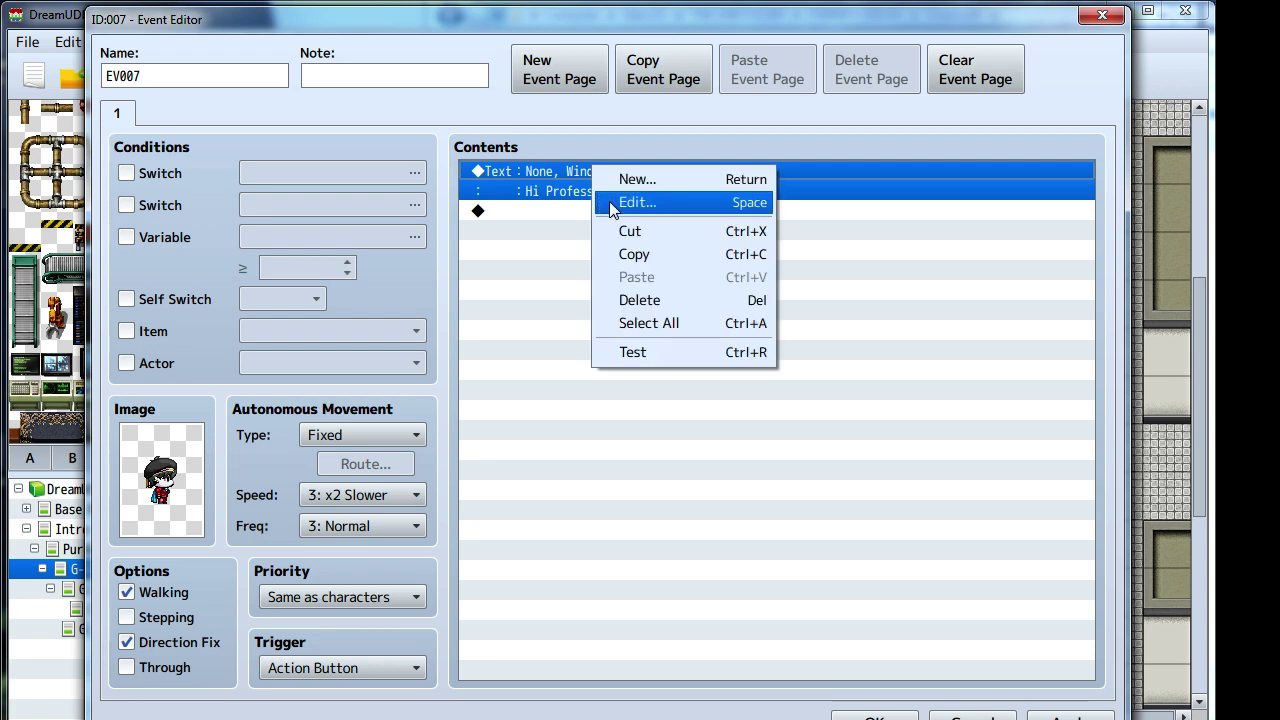
click(609, 201)
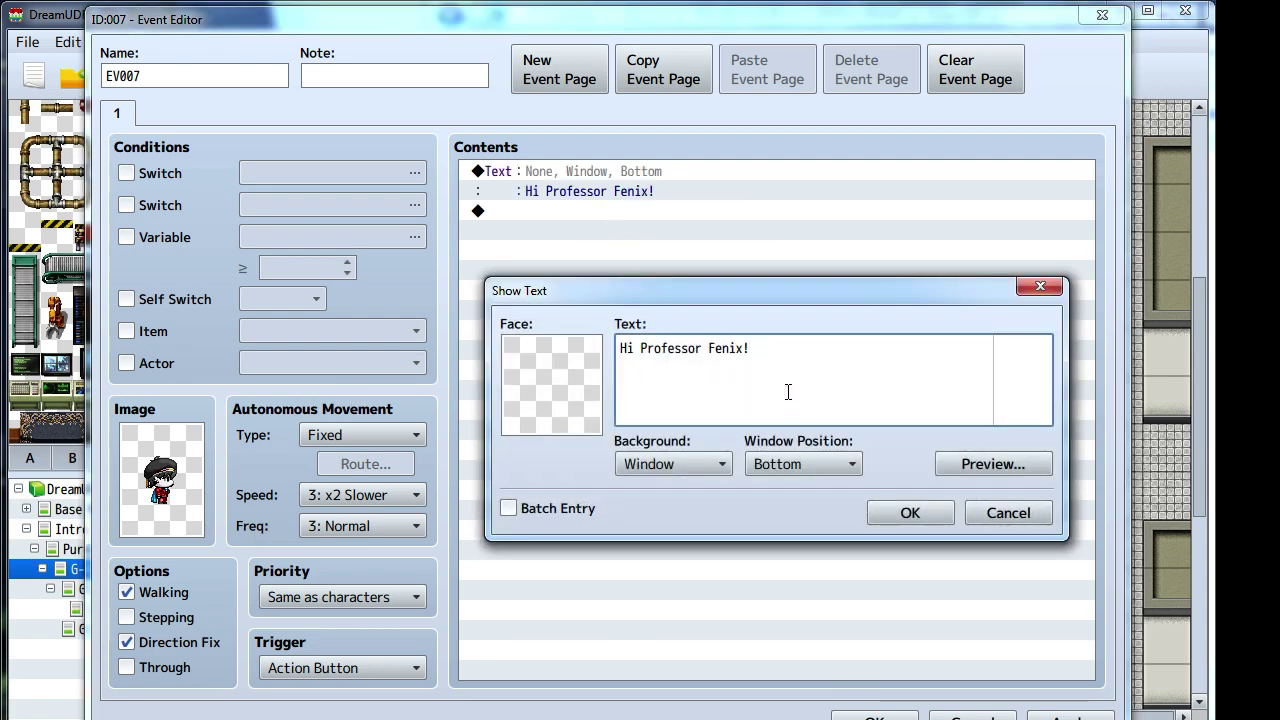
key(ctrl+a)
key(BackSpace)
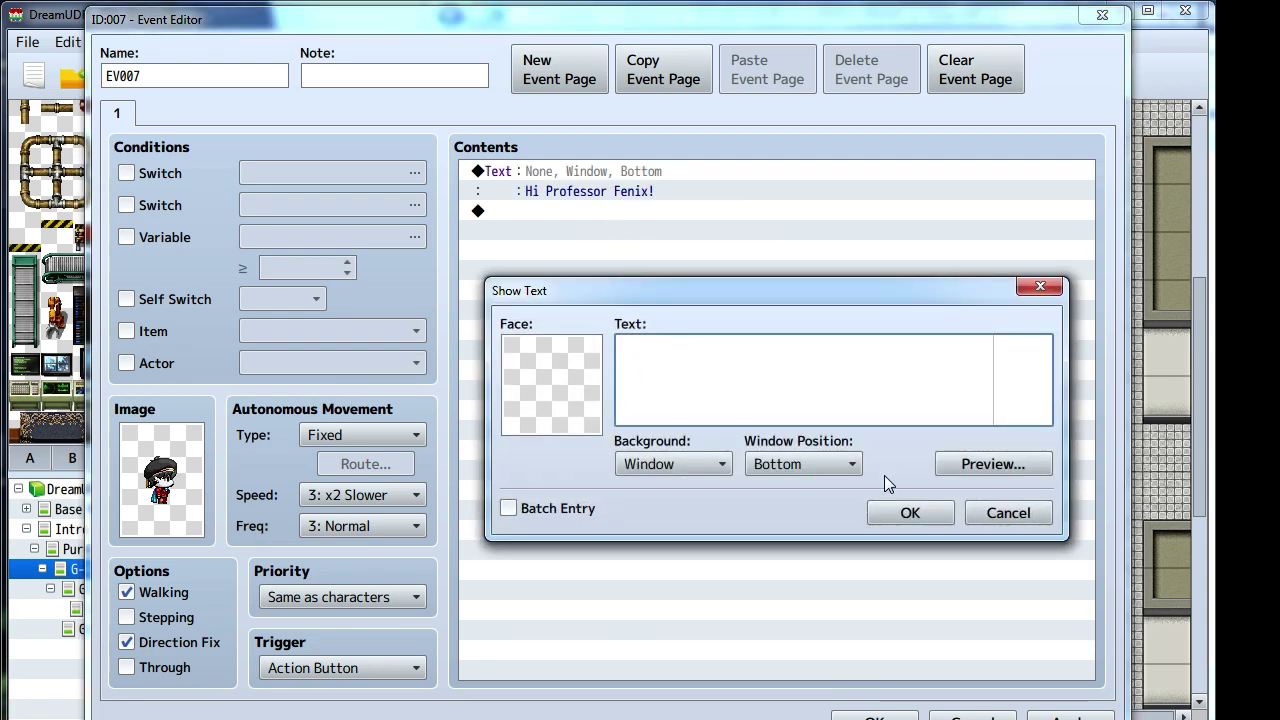
click(878, 512)
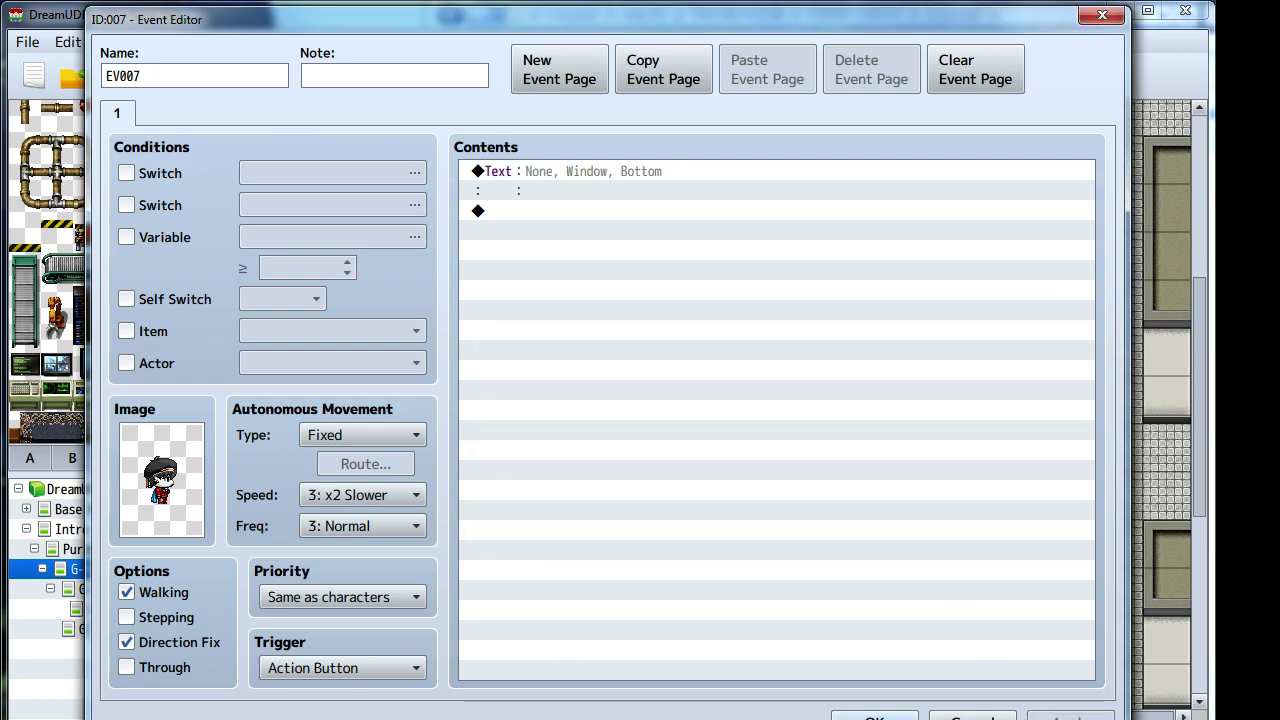
key(Escape)
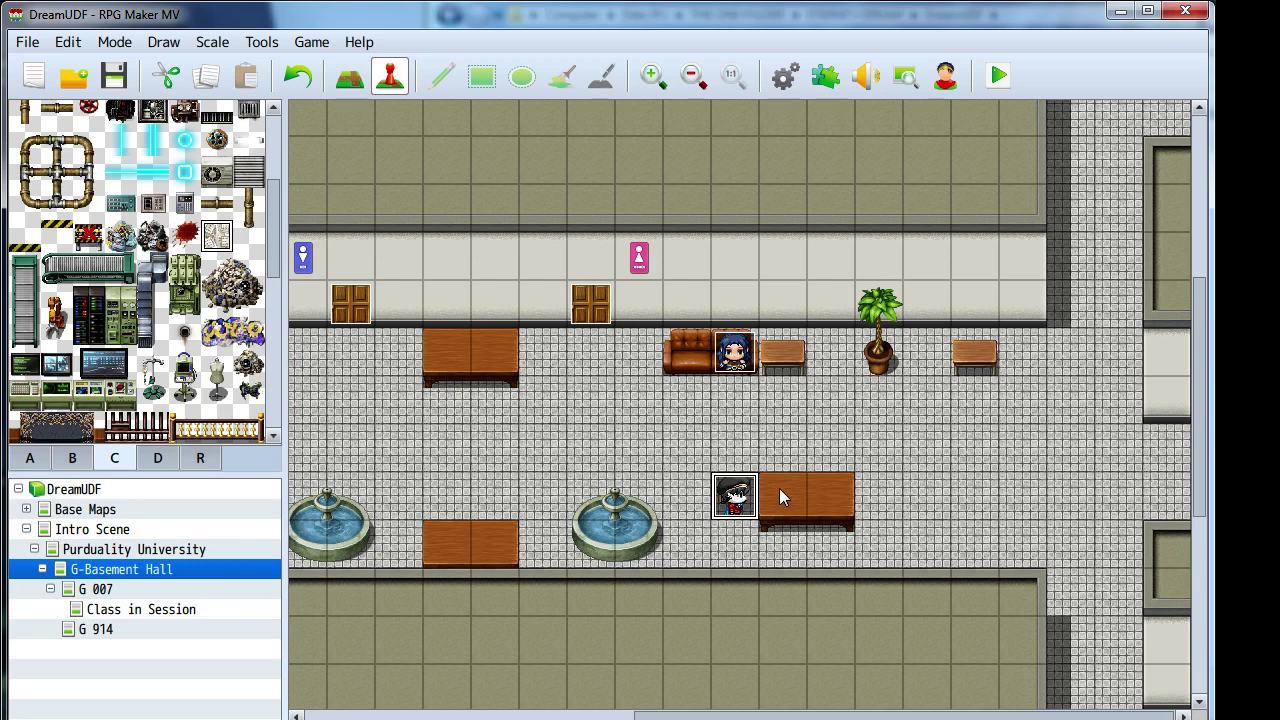
- Switch to the DreamUDF folder in Windows Explorer, open the bigset image in Paint, and hide the gridlines
scroll(894, 443, up, 1)
middle_drag(749, 408, 668, 442)
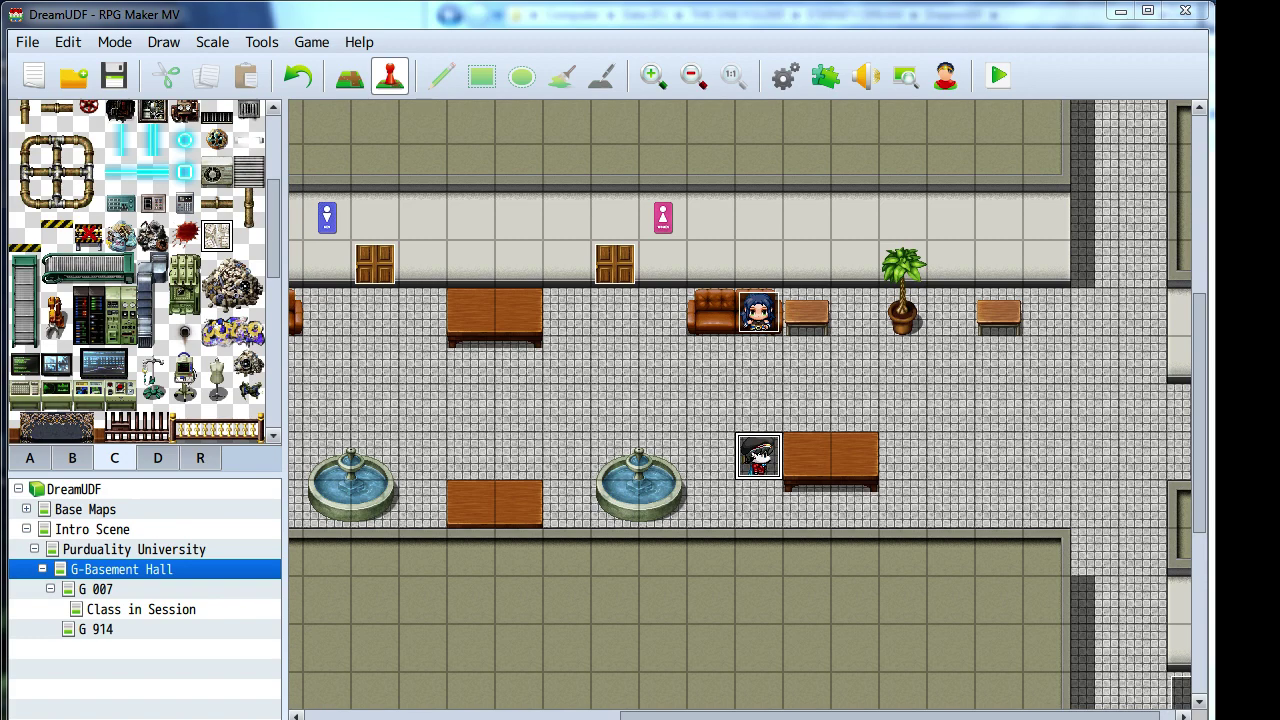
key(alt+Tab)
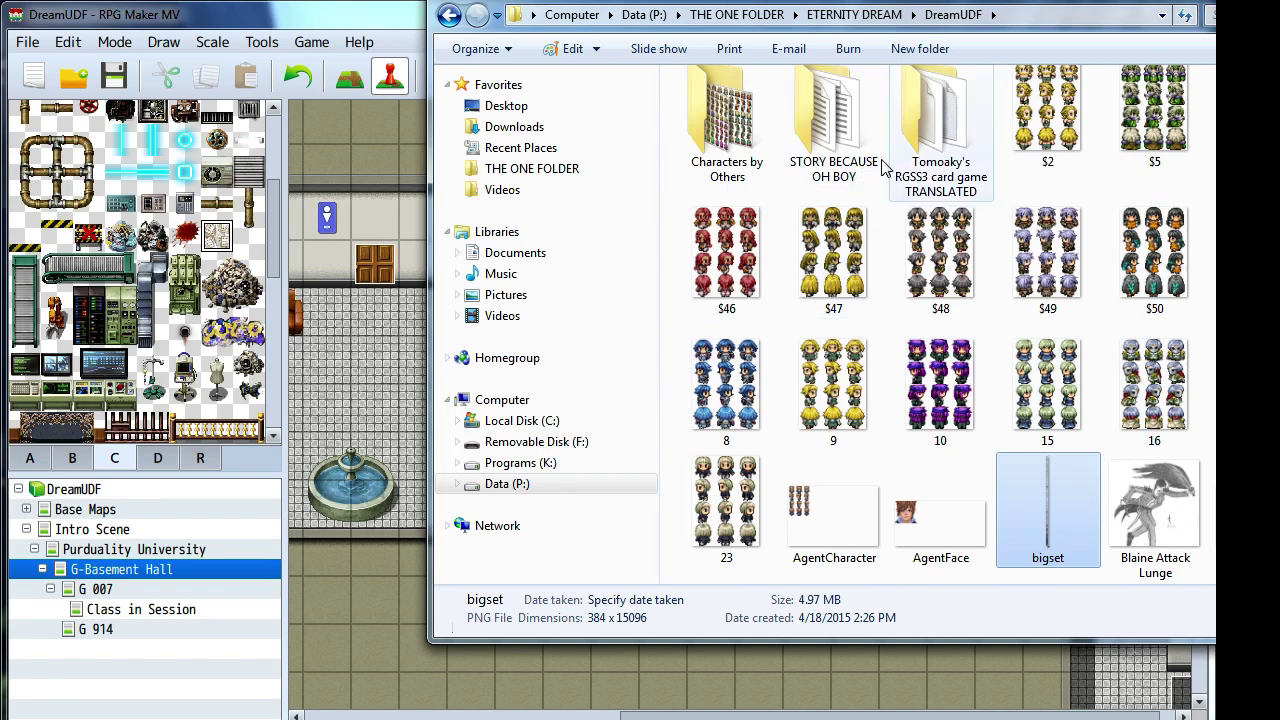
double_click(1054, 483)
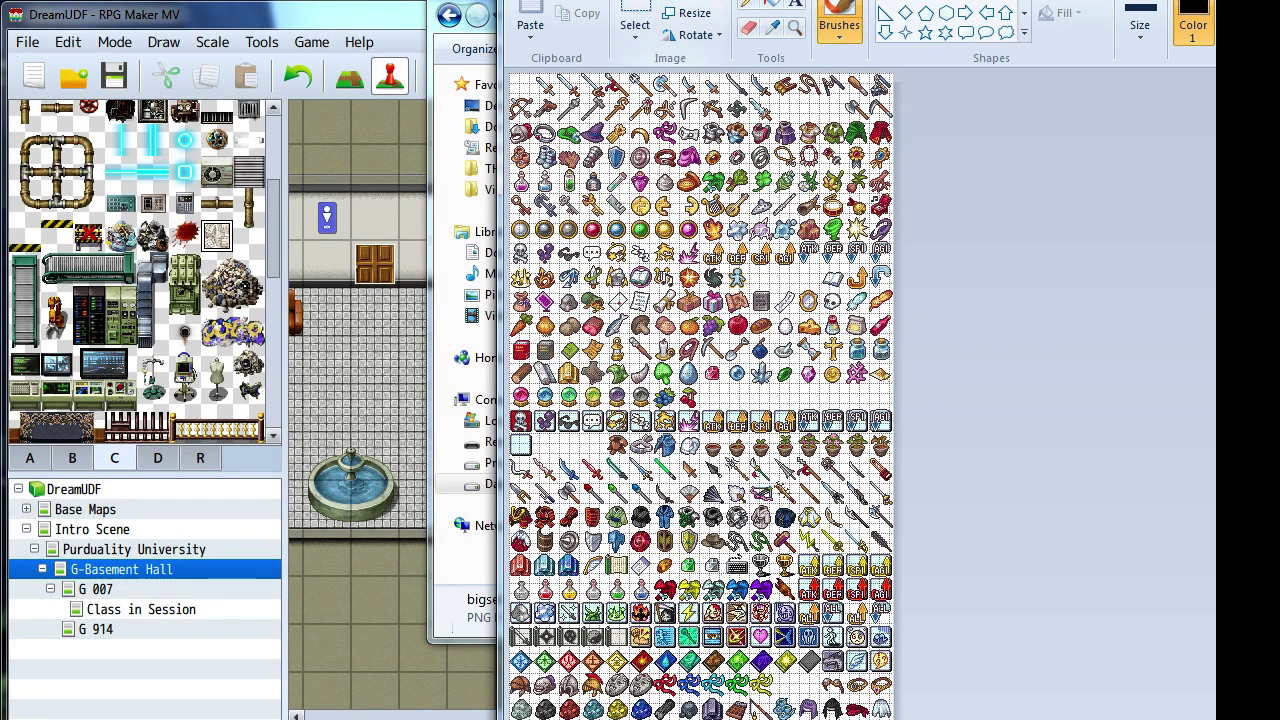
scroll(690, 30, down, 1)
click(658, 13)
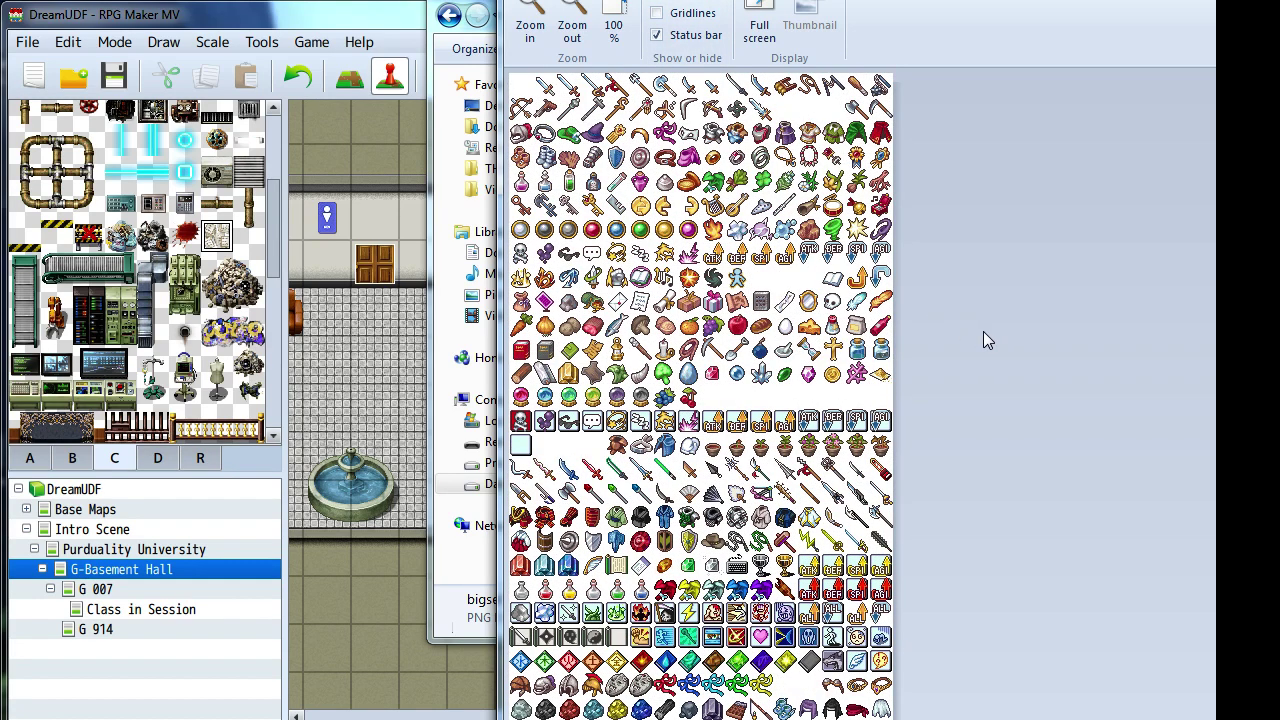
- Examine the item icons throughout the bigset sheet, from the first rows down to the potted plants and playing cards
scroll(985, 341, down, 3)
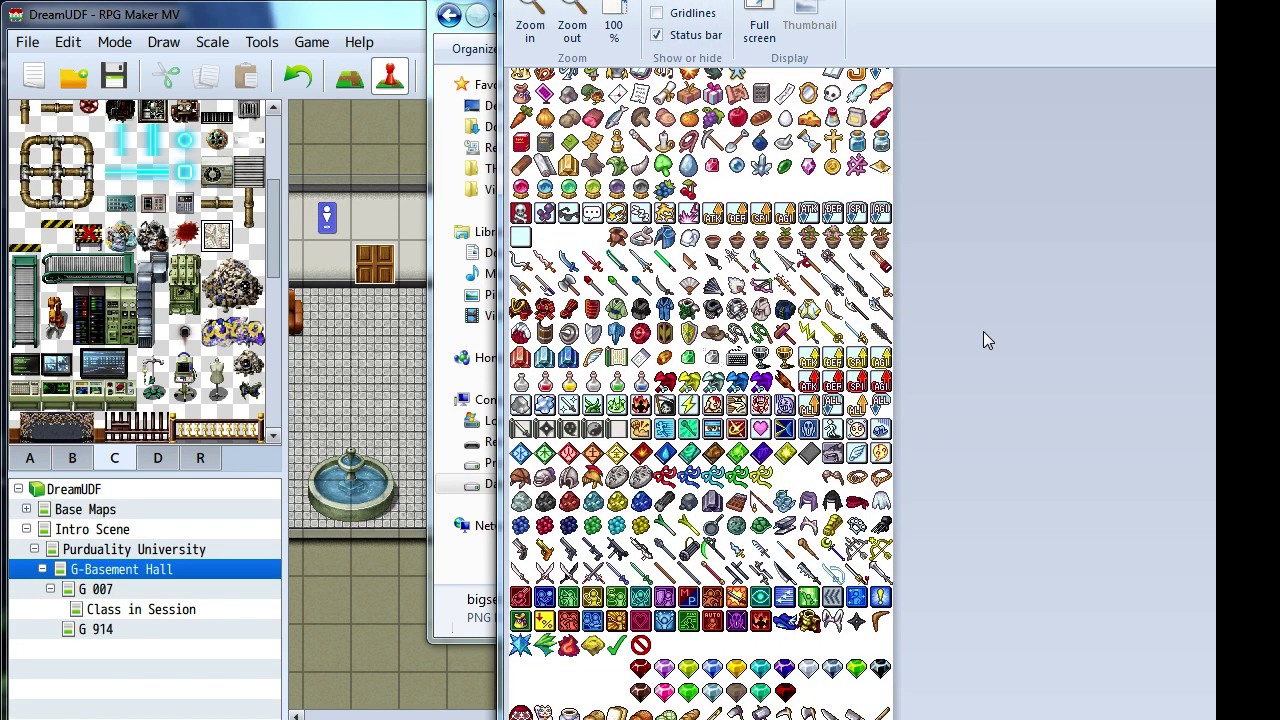
scroll(985, 341, down, 3)
scroll(984, 340, down, 3)
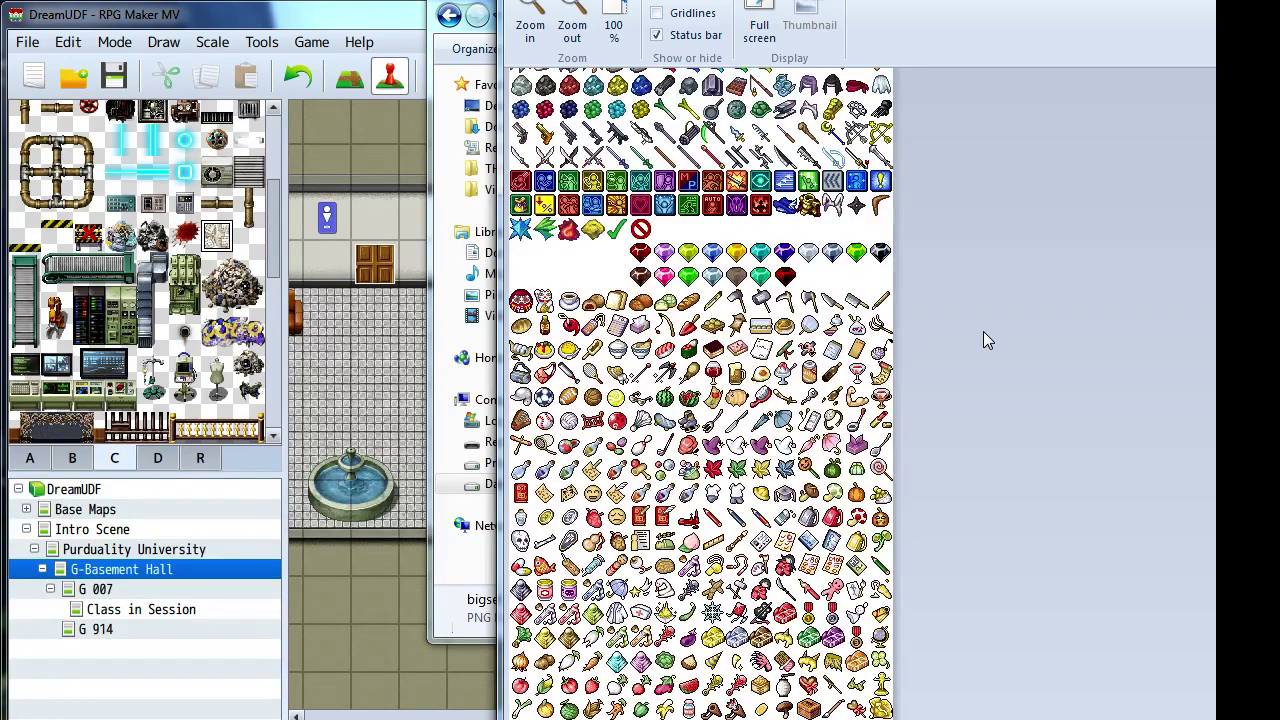
scroll(984, 340, down, 3)
scroll(985, 341, down, 12)
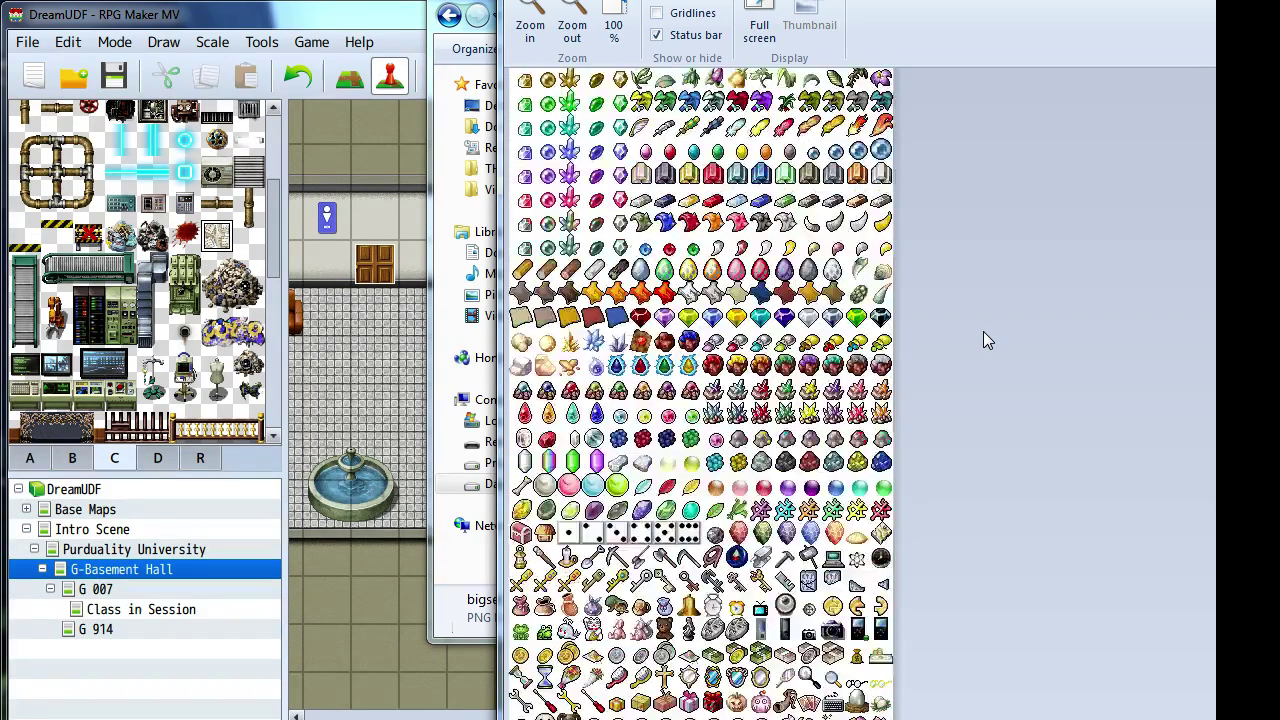
scroll(985, 341, down, 12)
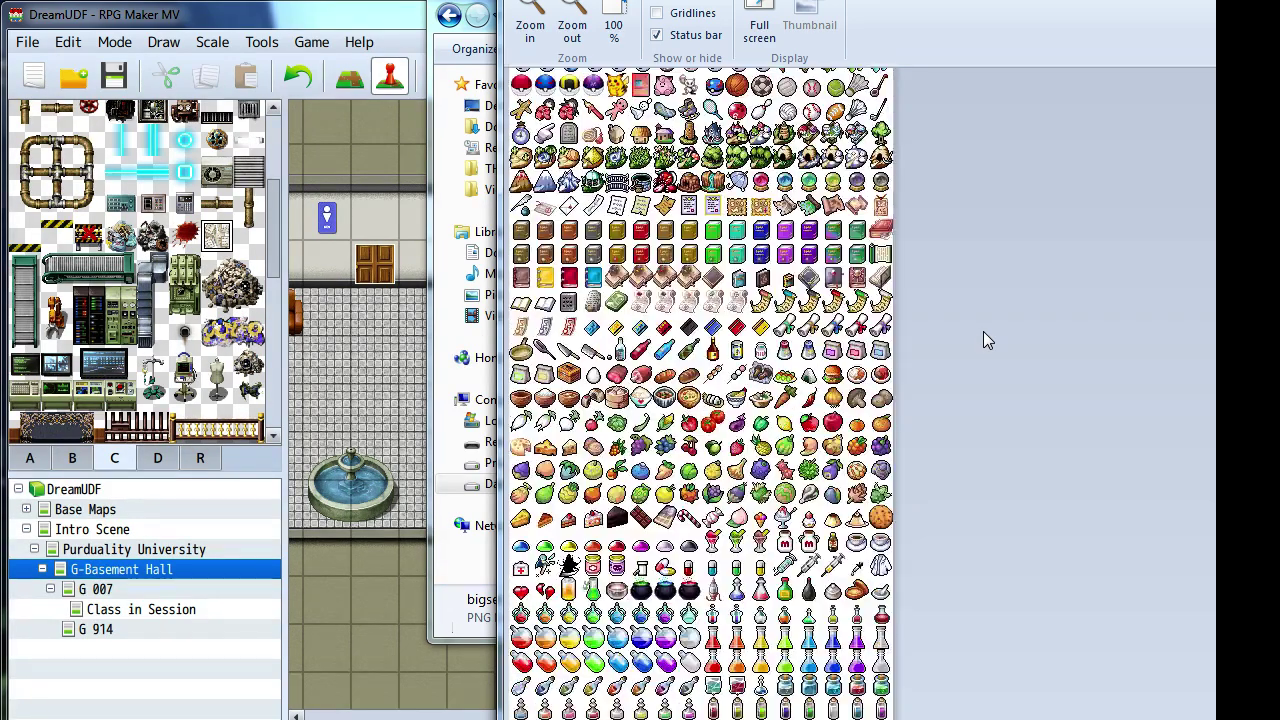
scroll(985, 341, down, 3)
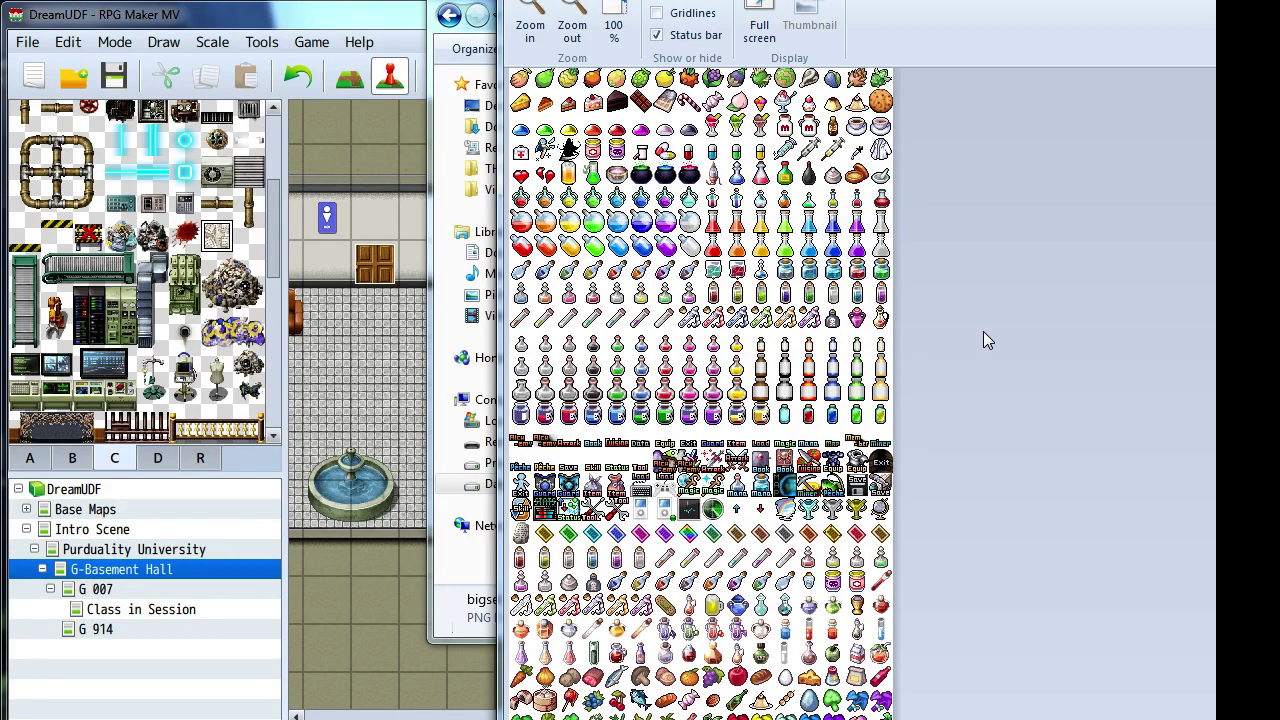
scroll(985, 341, down, 3)
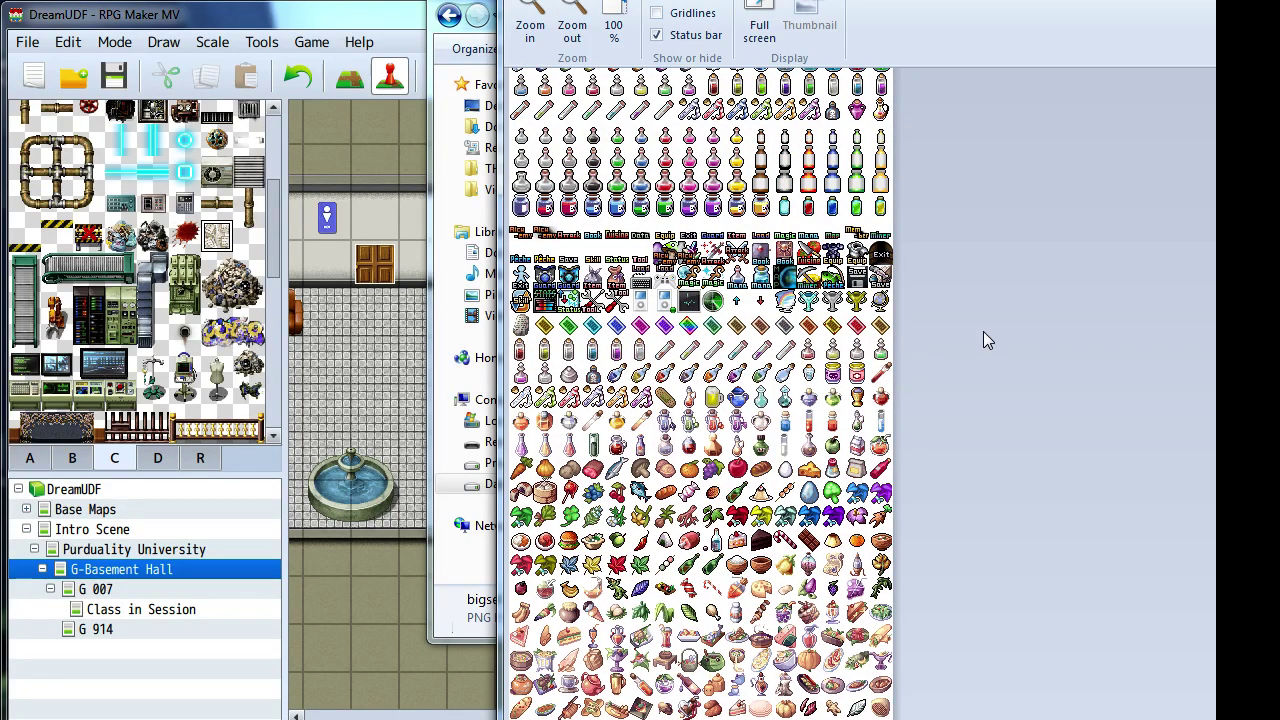
scroll(984, 338, down, 8)
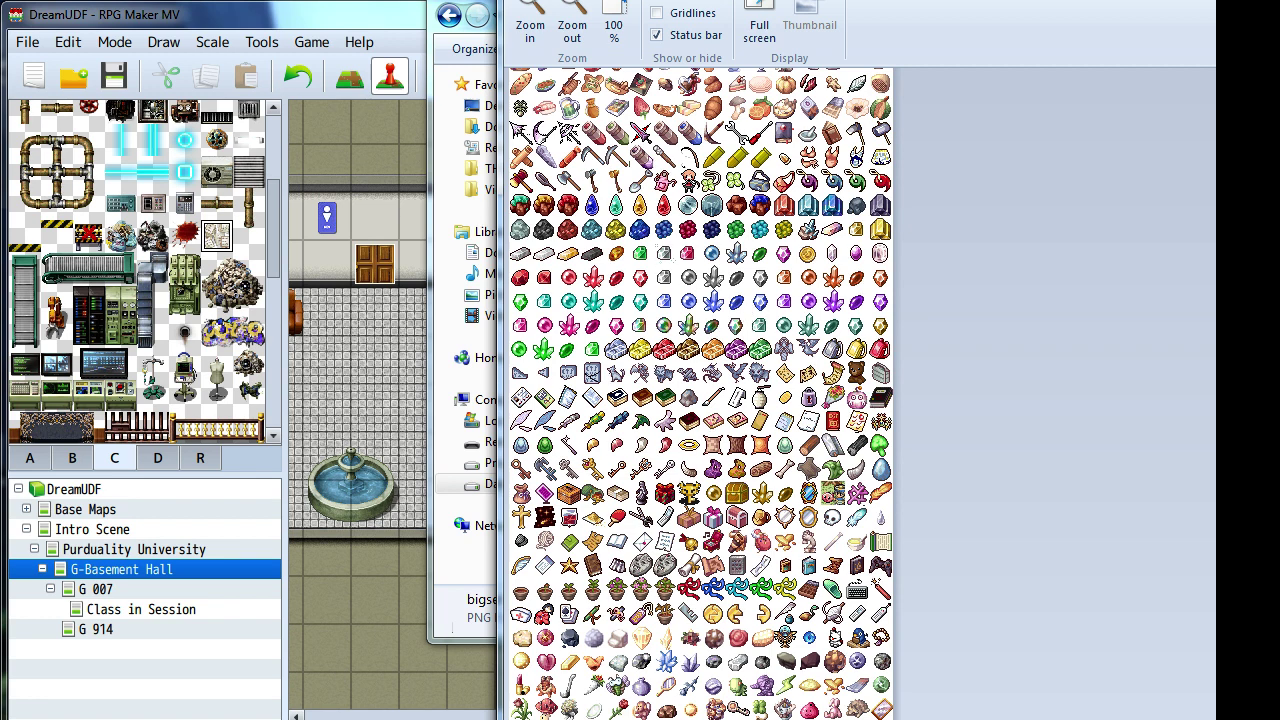
scroll(580, 30, up, 1)
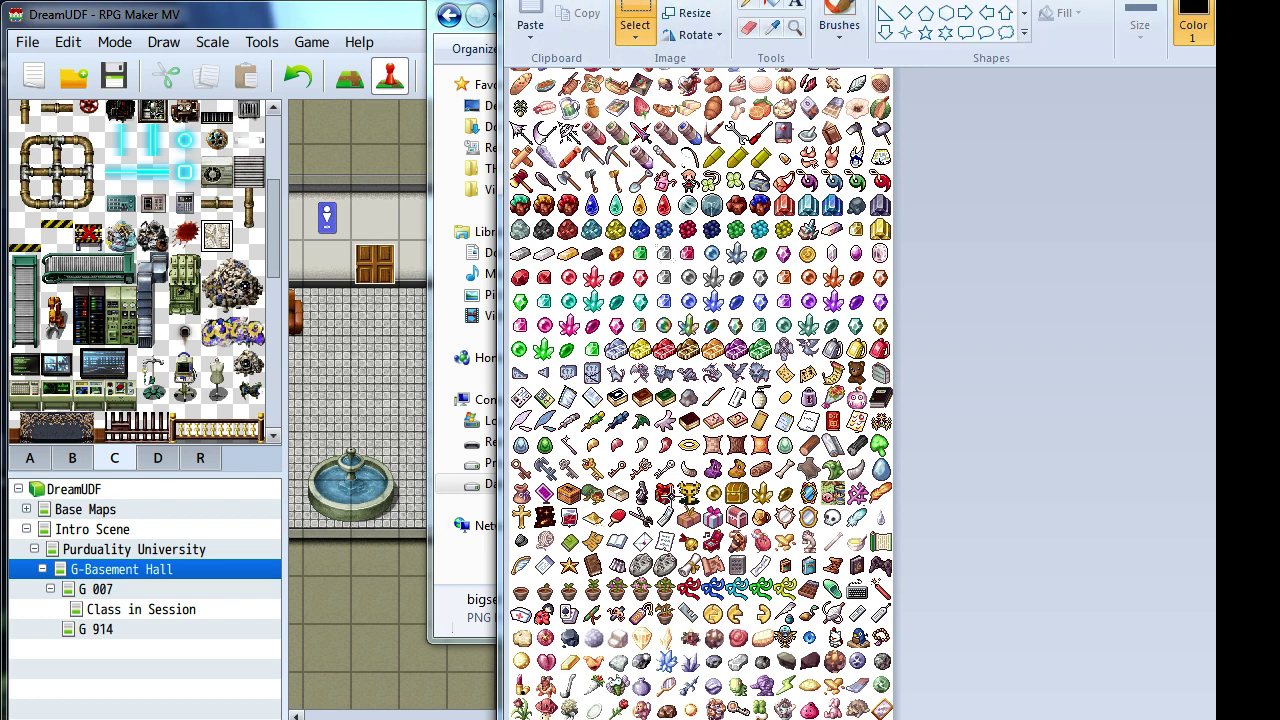
ctrl+scroll(557, 601, up, 1)
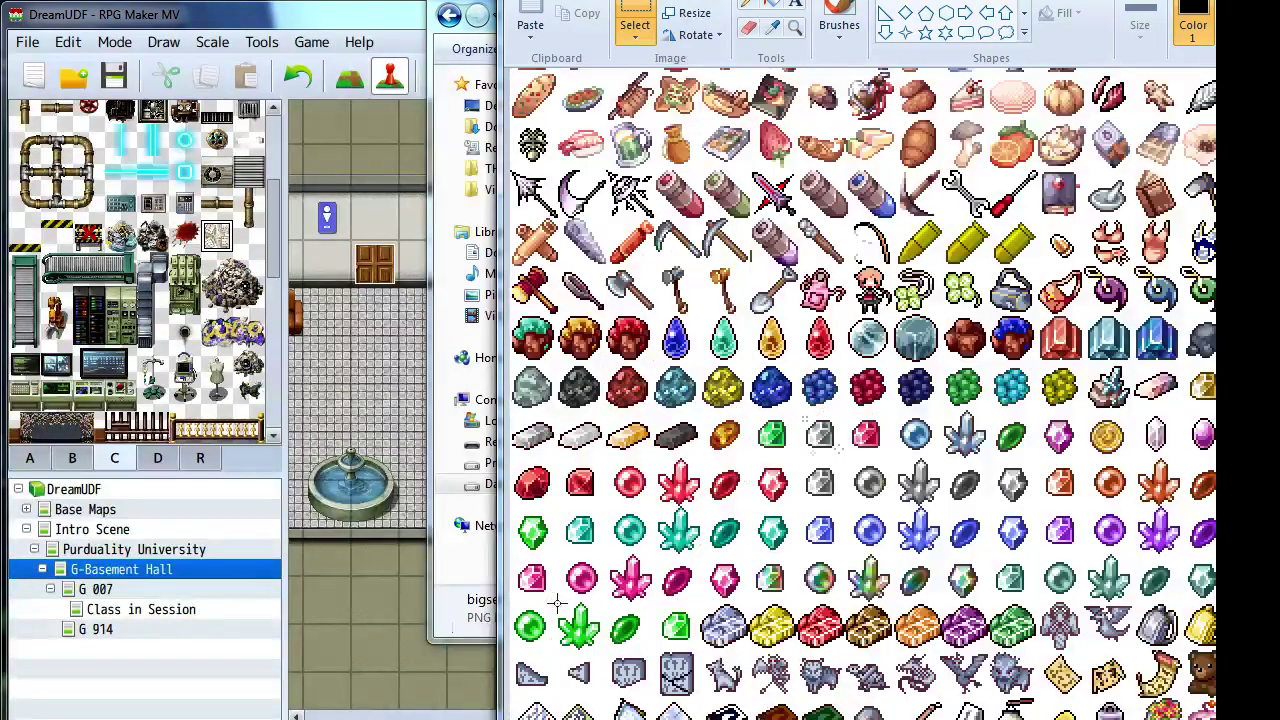
ctrl+scroll(557, 601, up, 1)
scroll(677, 589, down, 5)
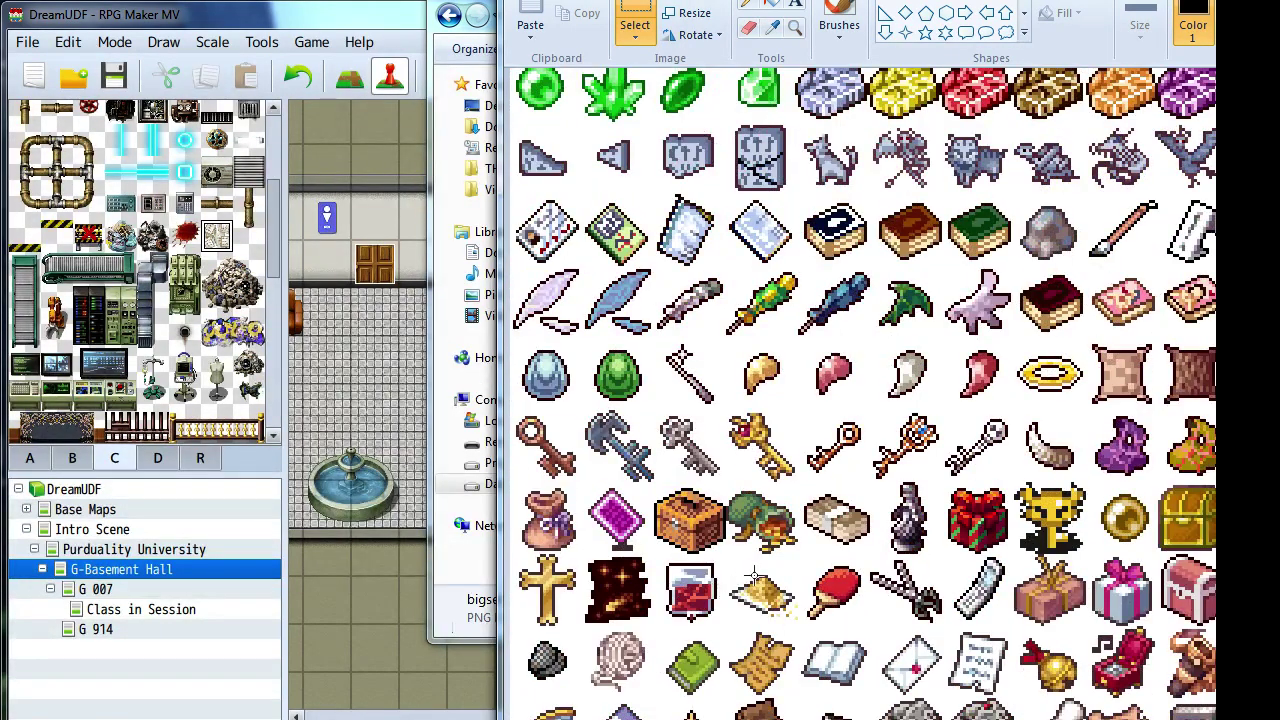
scroll(757, 578, down, 5)
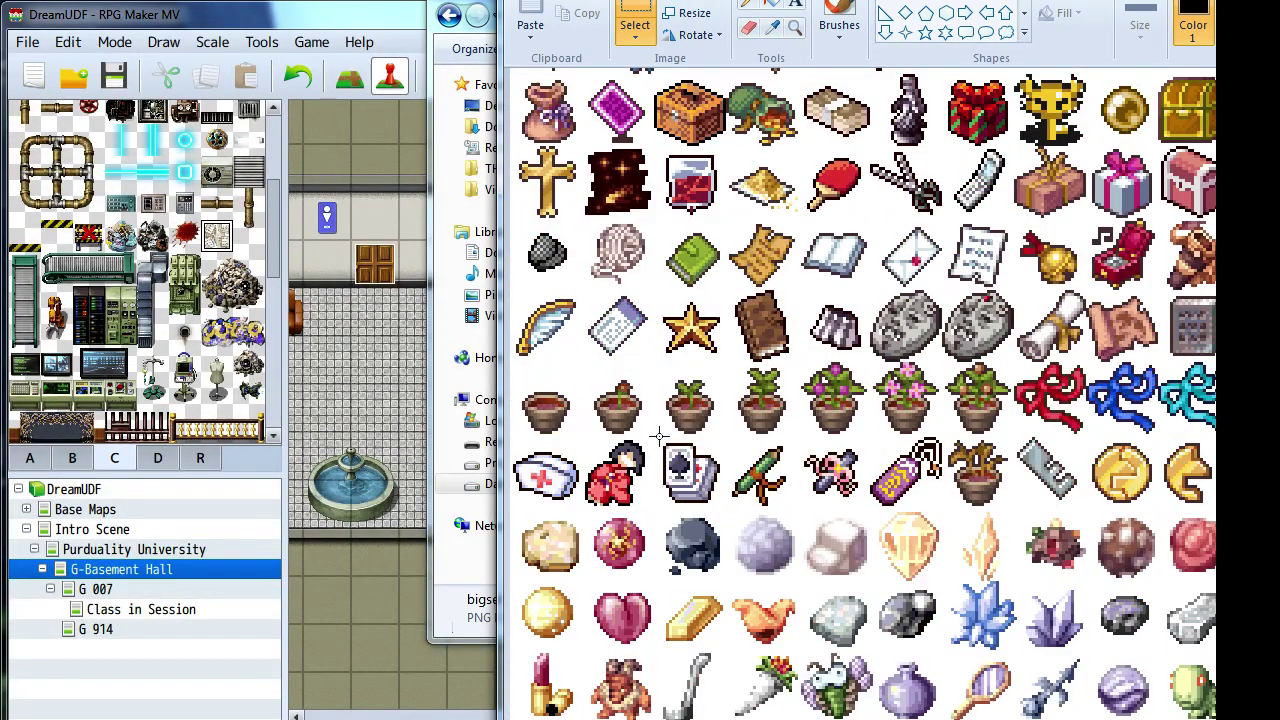
mouse_move(660, 437)
mouse_down()
mouse_move(726, 480)
mouse_move(725, 508)
mouse_up()
click(655, 437)
drag(655, 437, 728, 508)
click(812, 441)
- Show the gridlines on the bigset sheet and frame the playing-cards icon with a selection to measure its pixel size
ctrl+scroll(765, 490, up, 3)
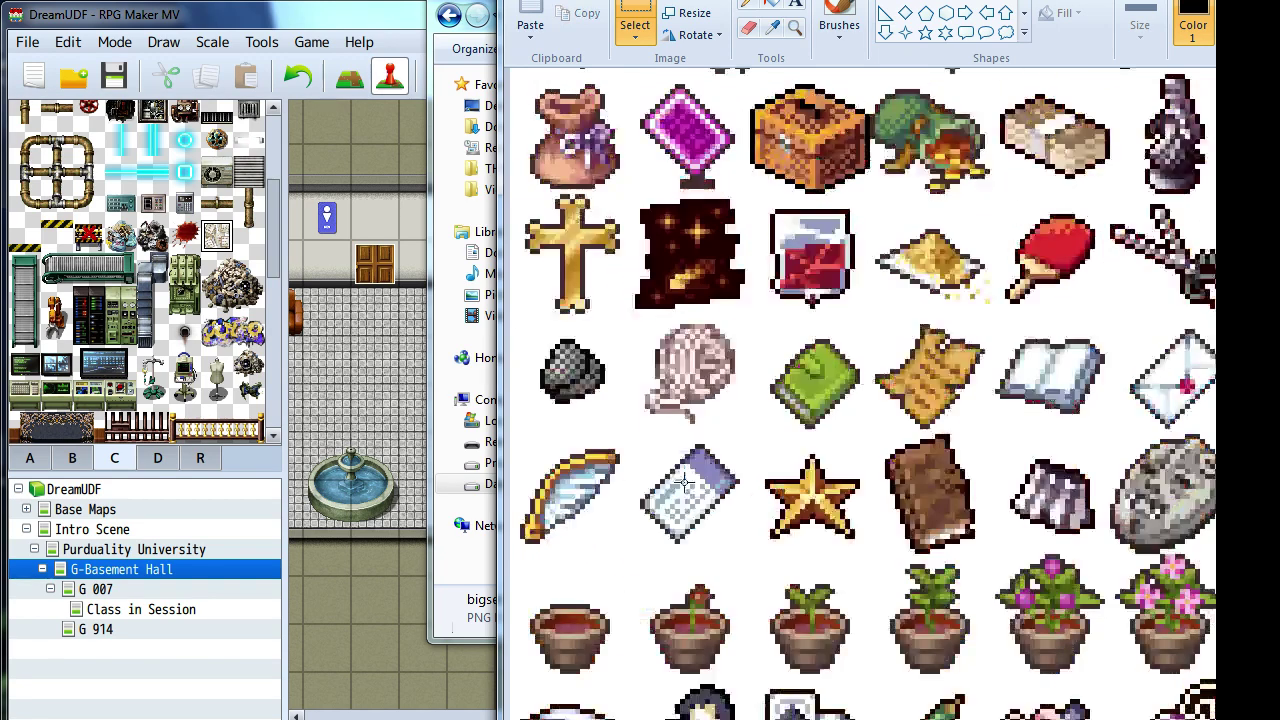
scroll(765, 490, up, 5)
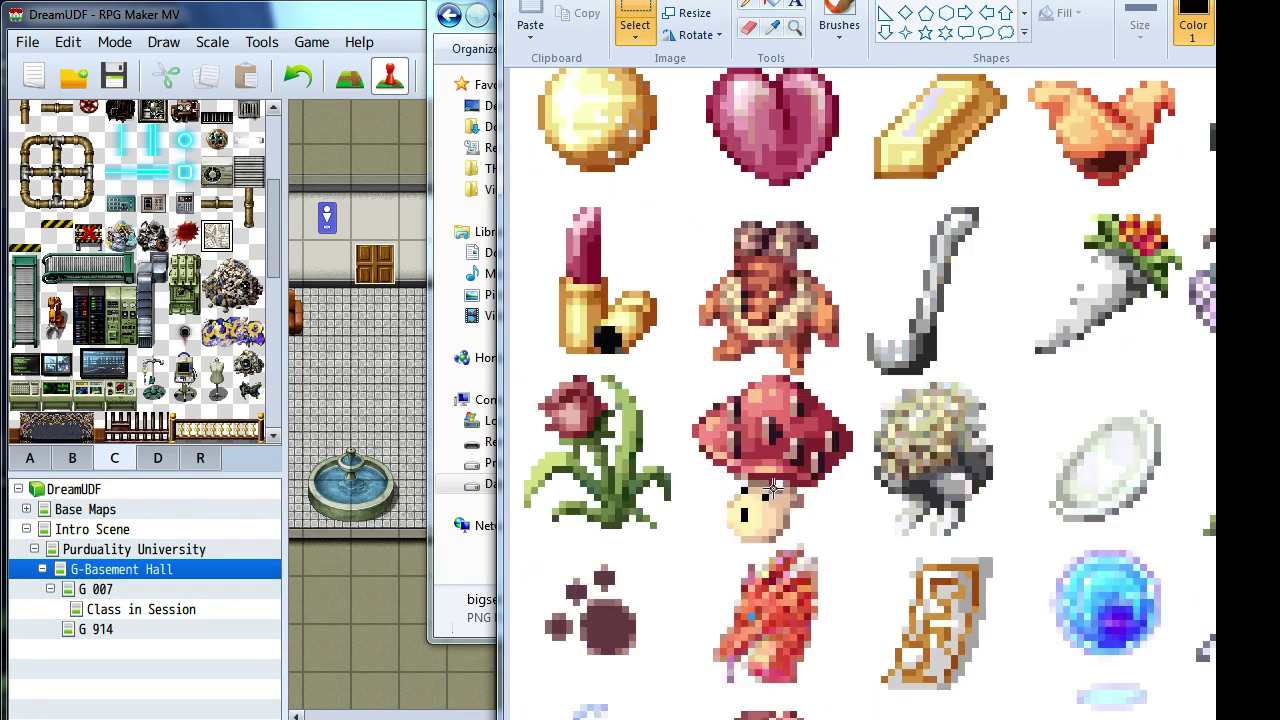
scroll(810, 563, down, 4)
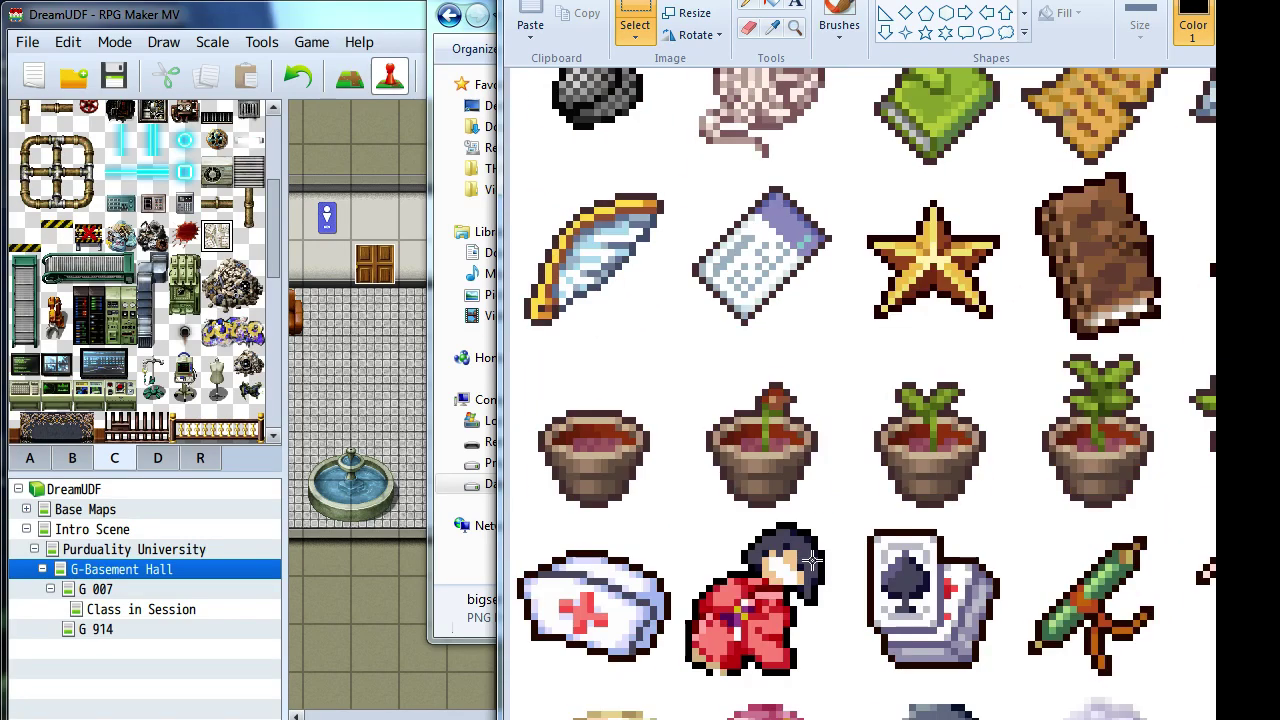
click(600, 0)
click(657, 12)
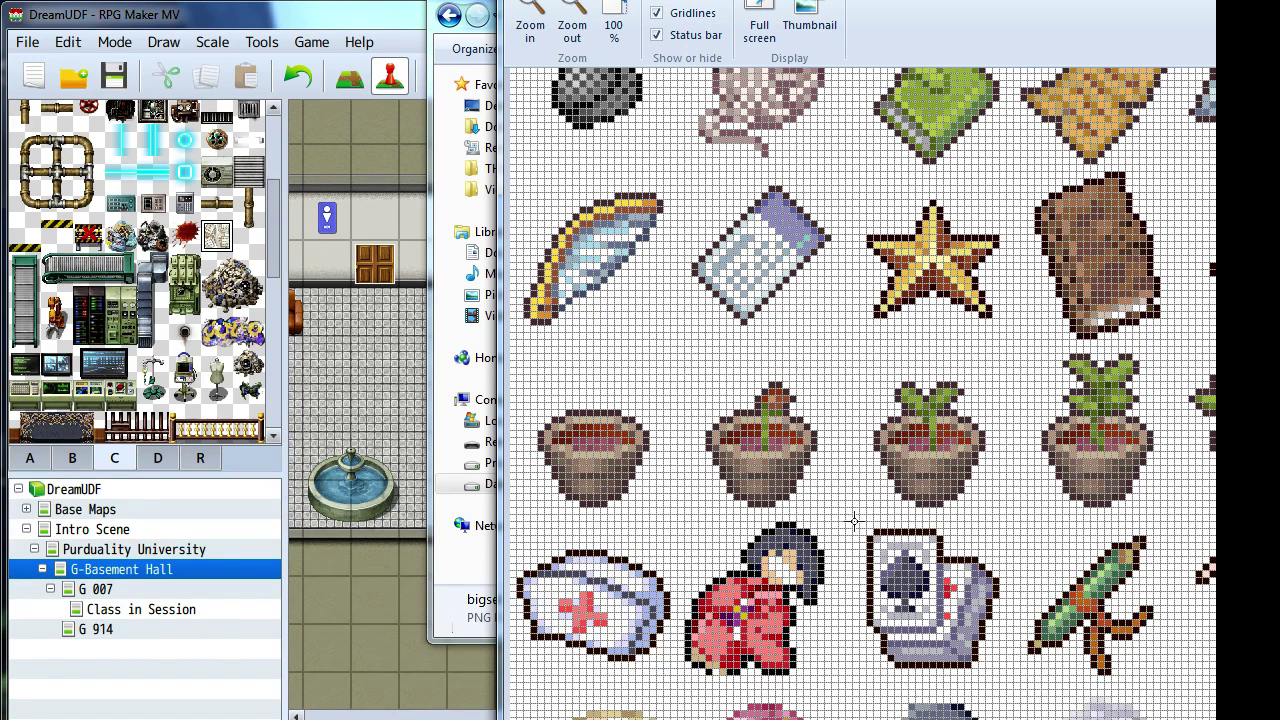
mouse_move(855, 523)
mouse_down()
mouse_move(941, 580)
mouse_move(1028, 683)
mouse_up()
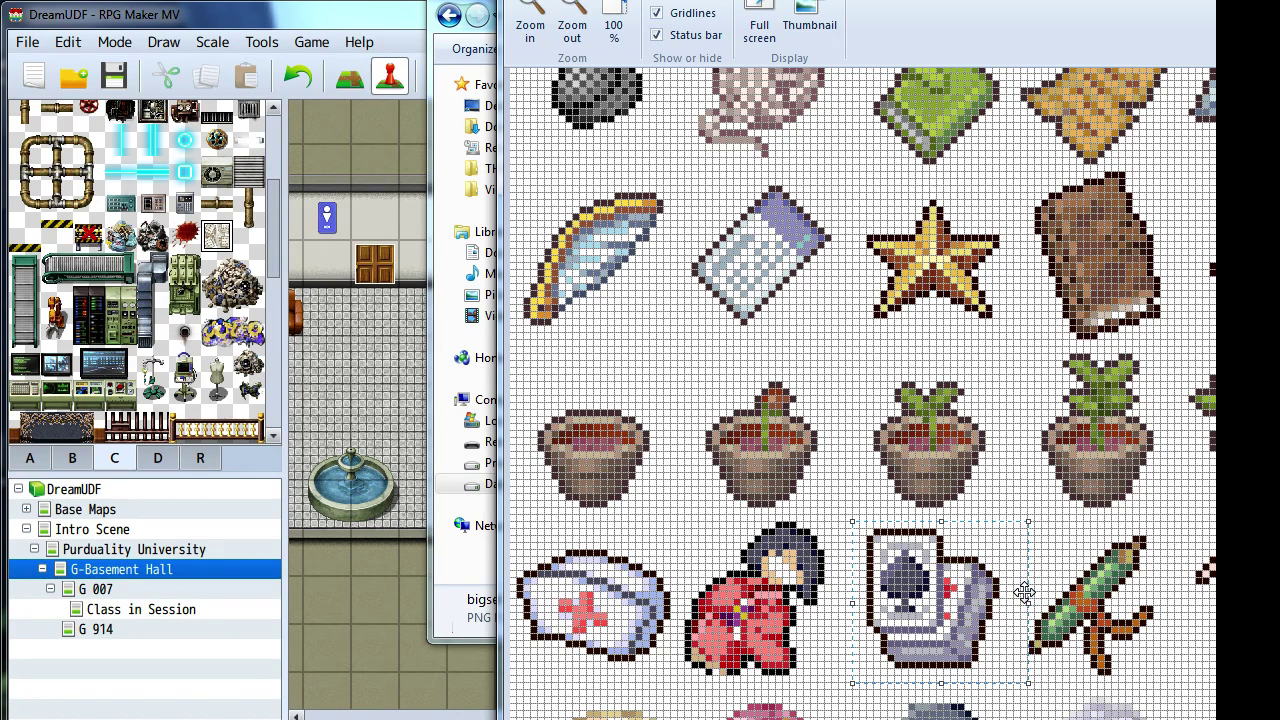
ctrl+scroll(1024, 592, down, 4)
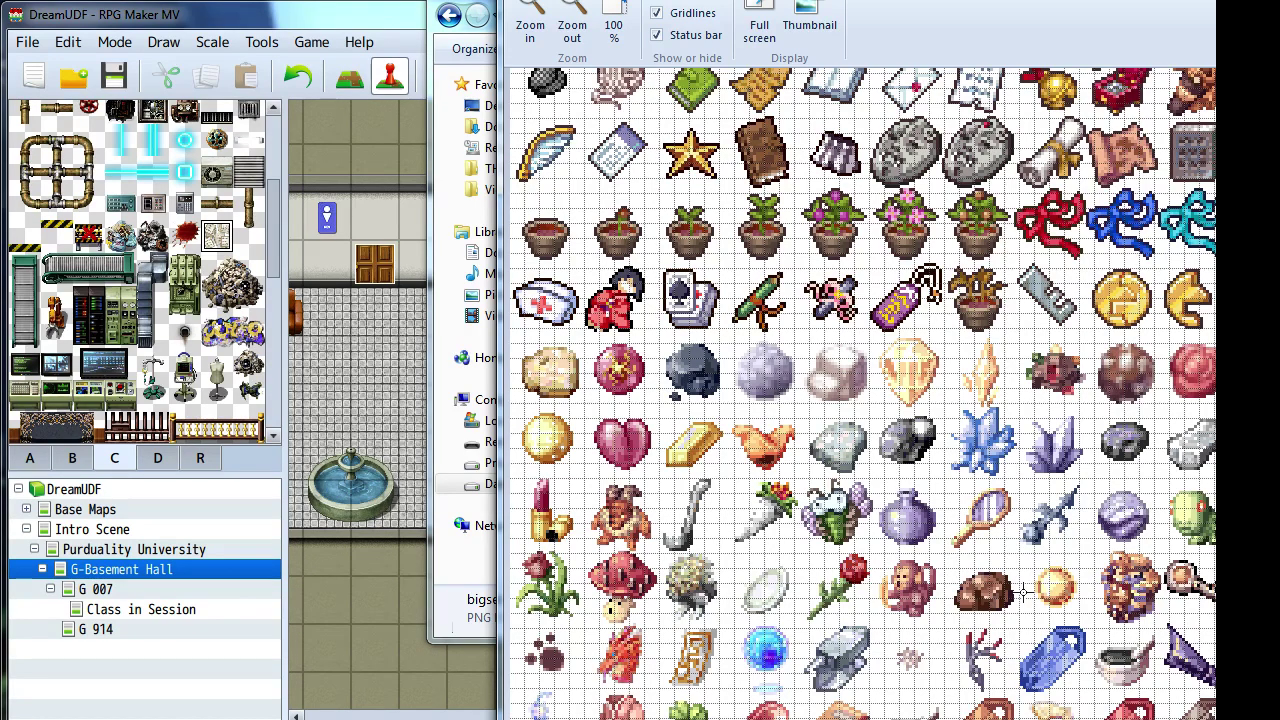
ctrl+scroll(1024, 592, down, 1)
scroll(1024, 592, up, 5)
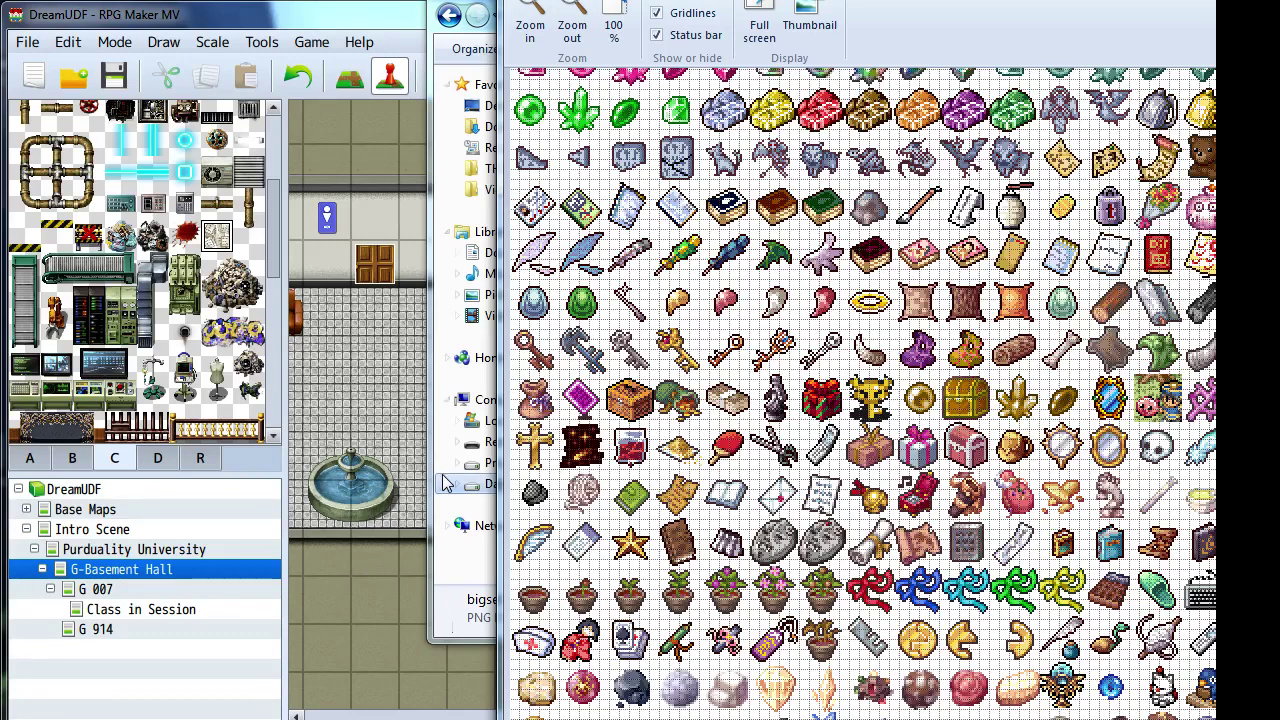
- Switch to the project's image folders in Windows Explorer and open IconSet from the system folder in Paint
click(381, 465)
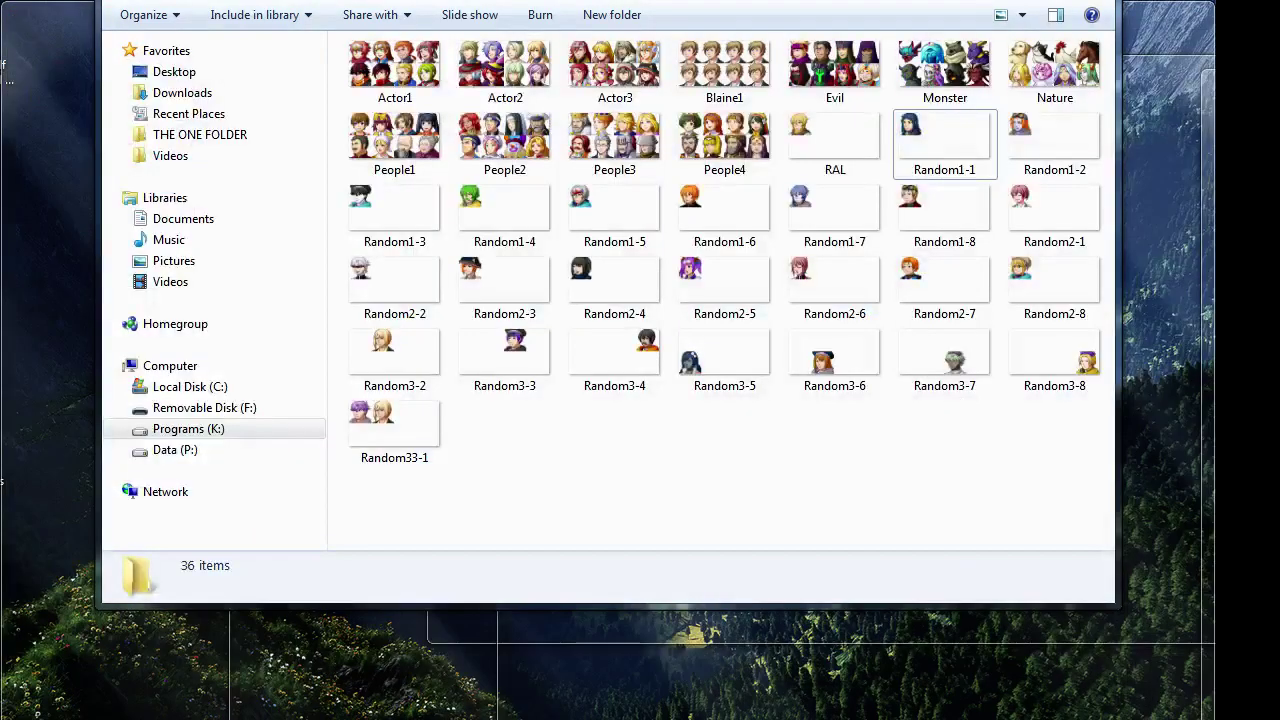
key(BackSpace)
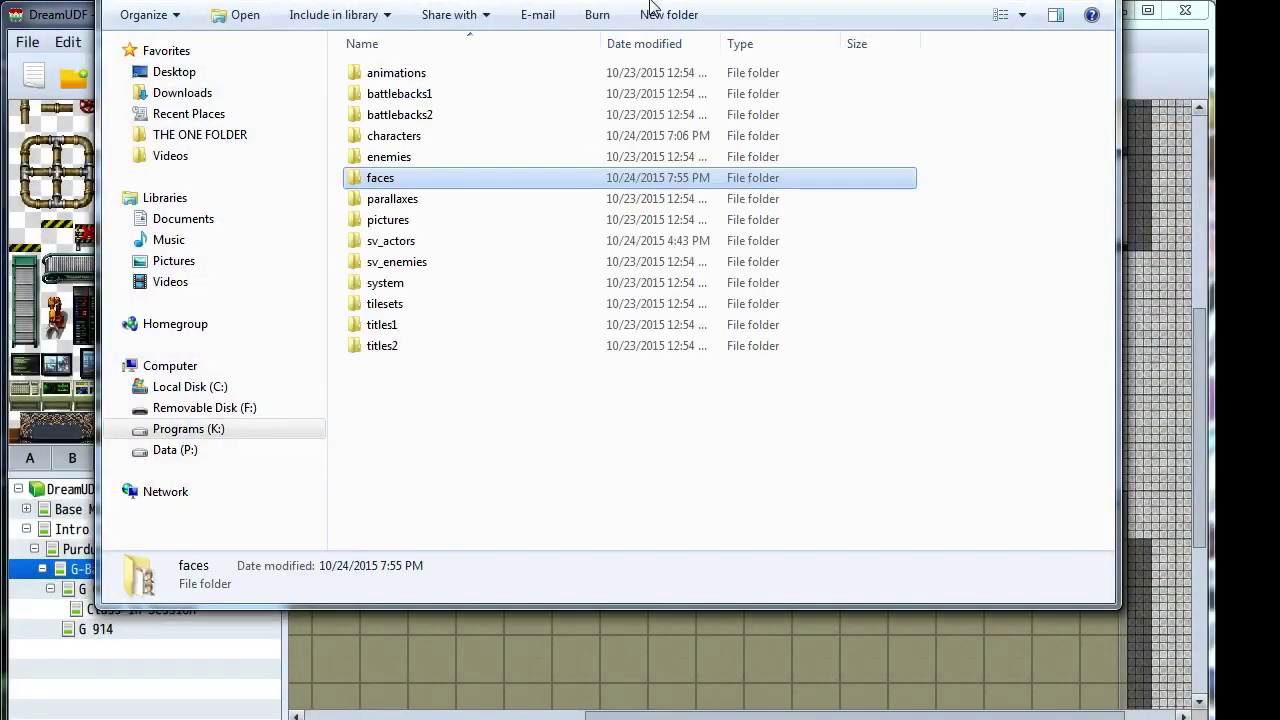
double_click(385, 284)
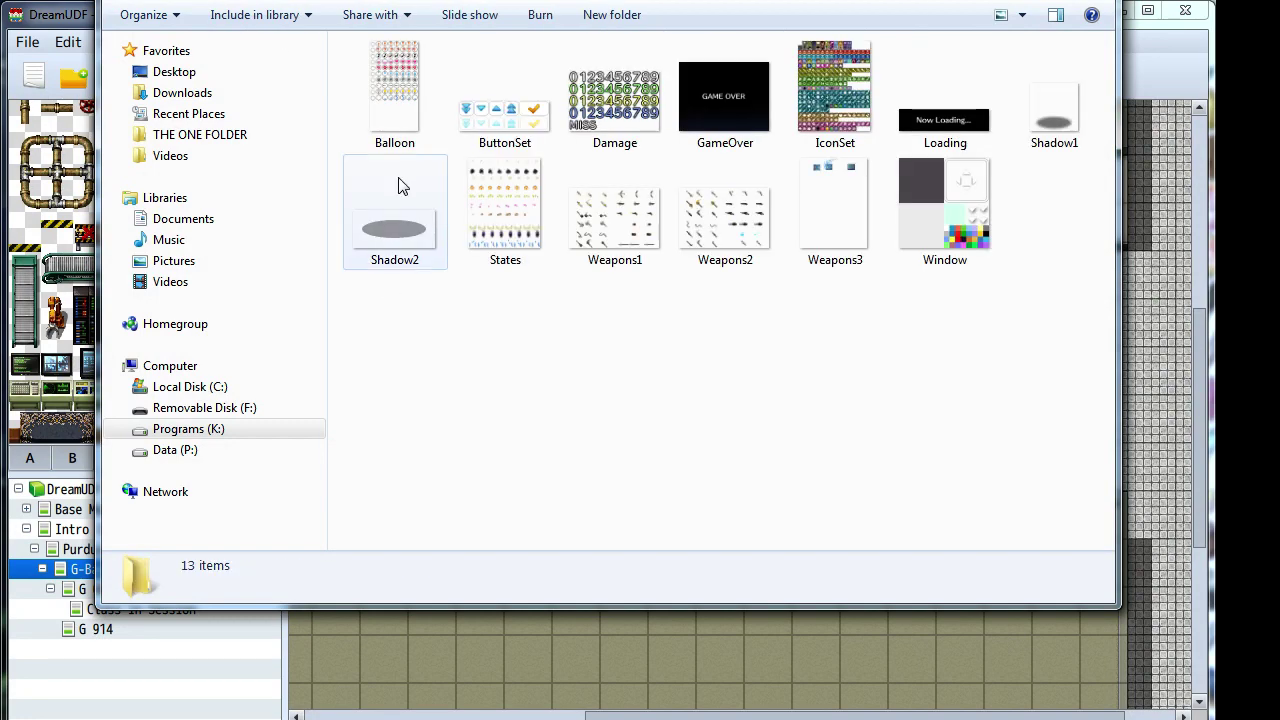
double_click(835, 100)
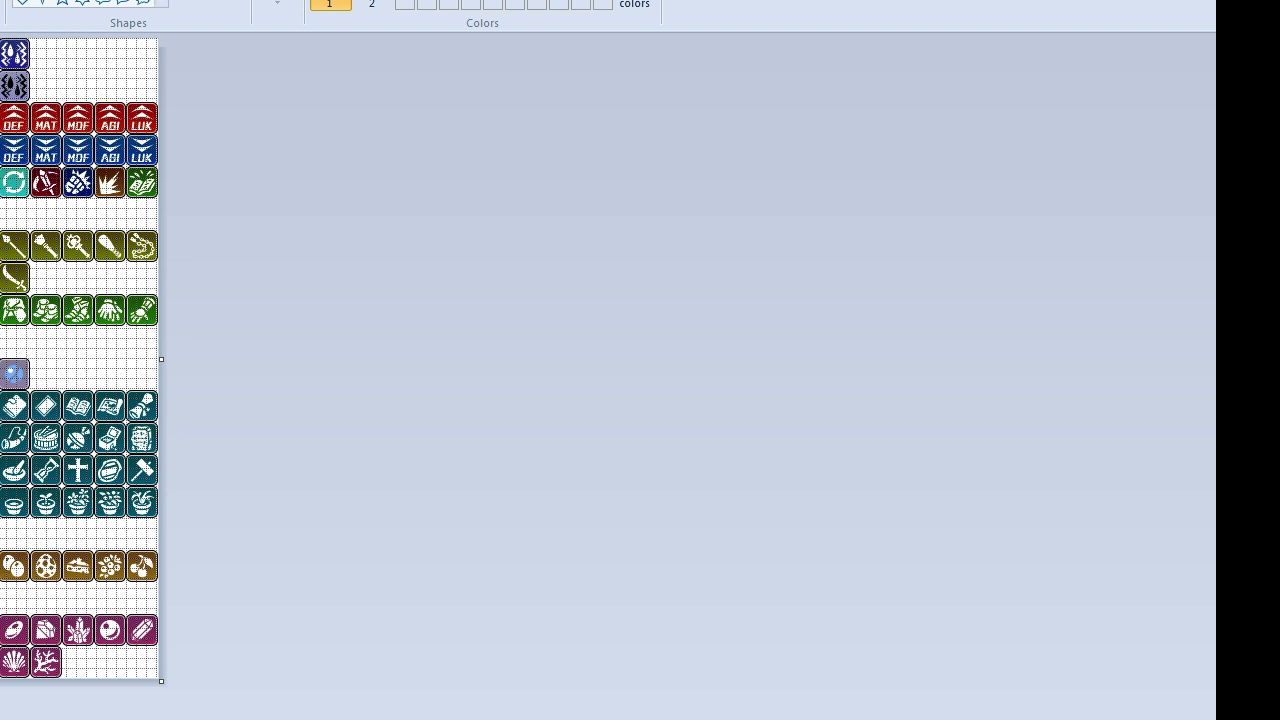
- Frame the dark purple closed-eye icon in the top row of IconSet with a selection to measure its pixel size
ctrl+scroll(416, 40, up, 5)
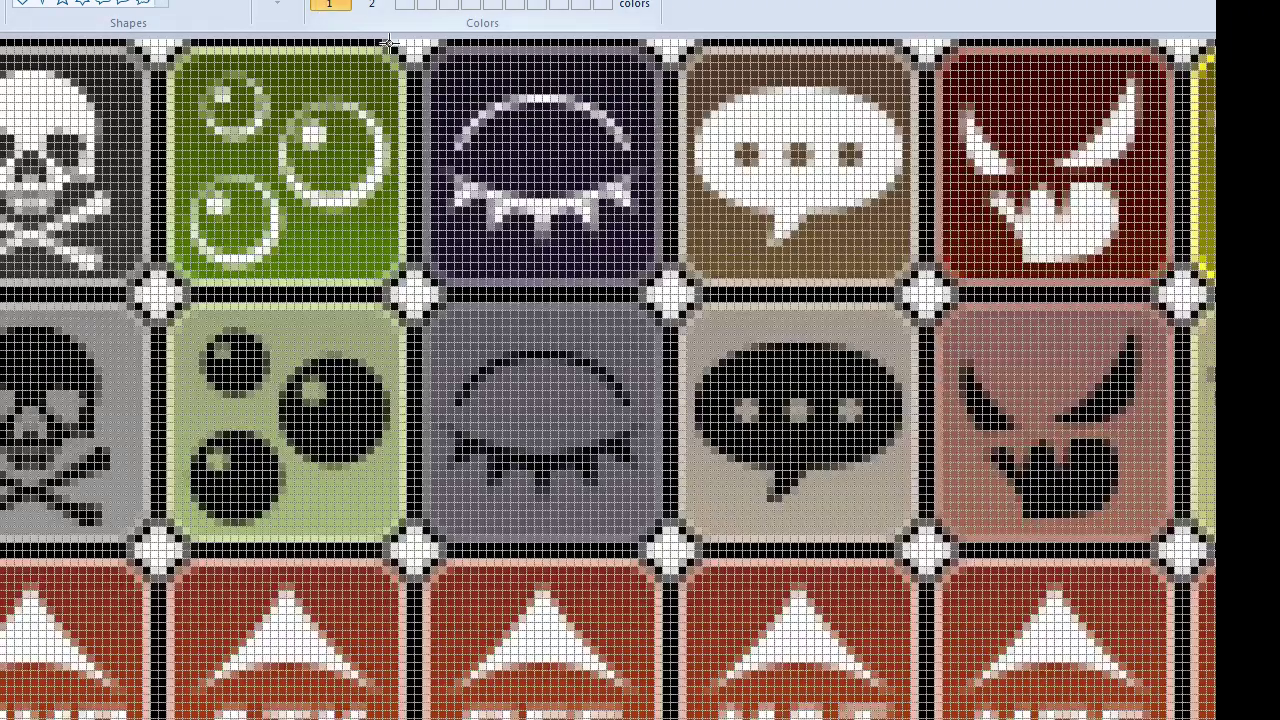
drag(416, 40, 662, 298)
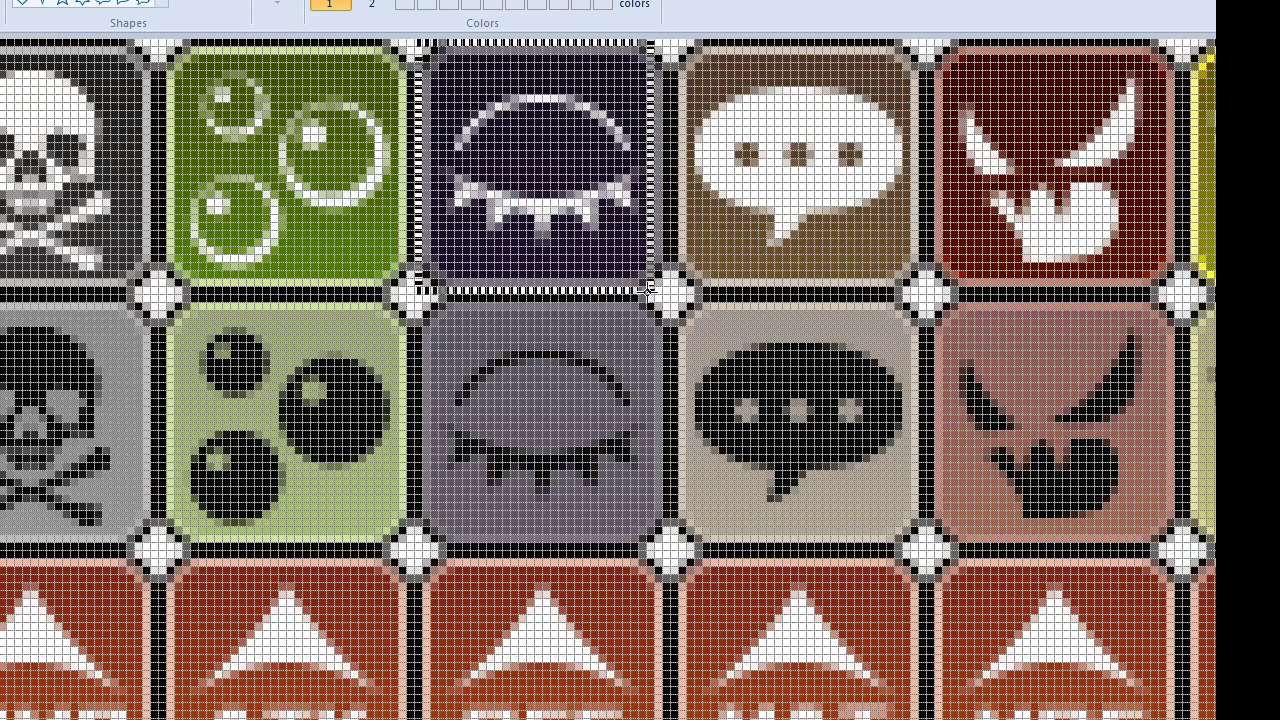
drag(665, 296, 680, 302)
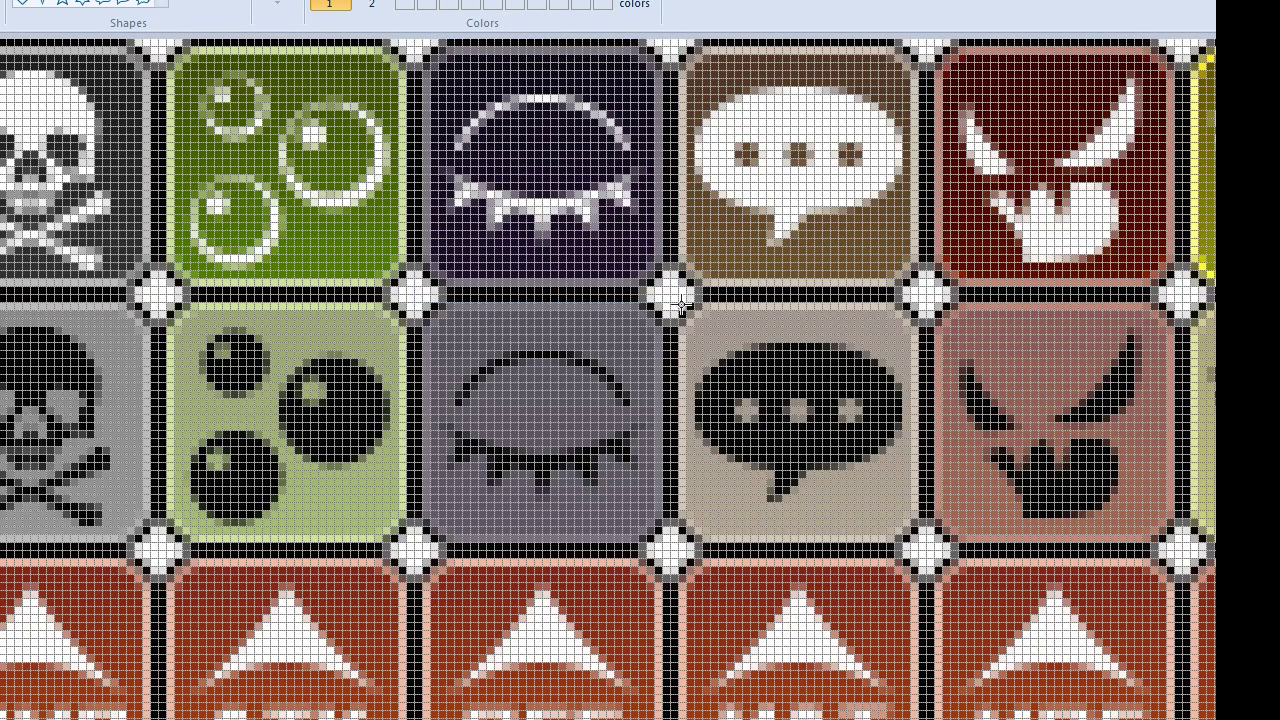
drag(676, 297, 415, 36)
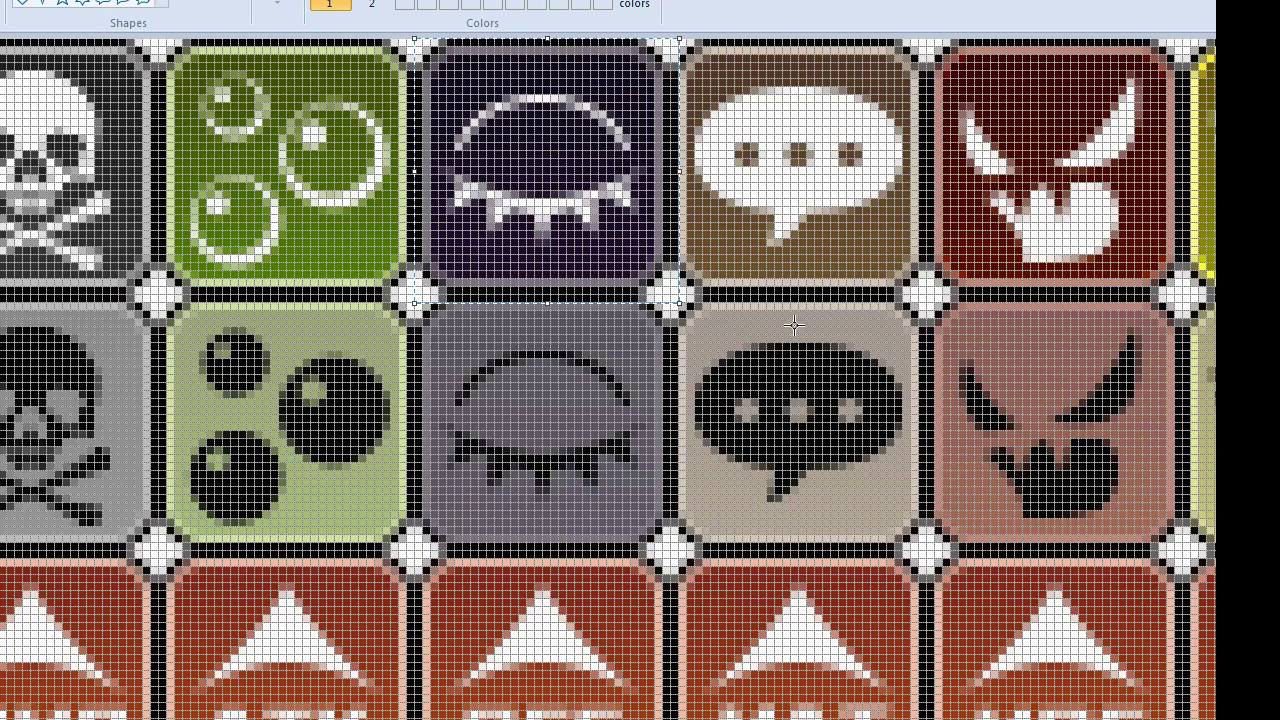
- Frame the closed-eye icon again and the skull icon in IconSet's top row with selections to measure their pixel sizes
click(720, 292)
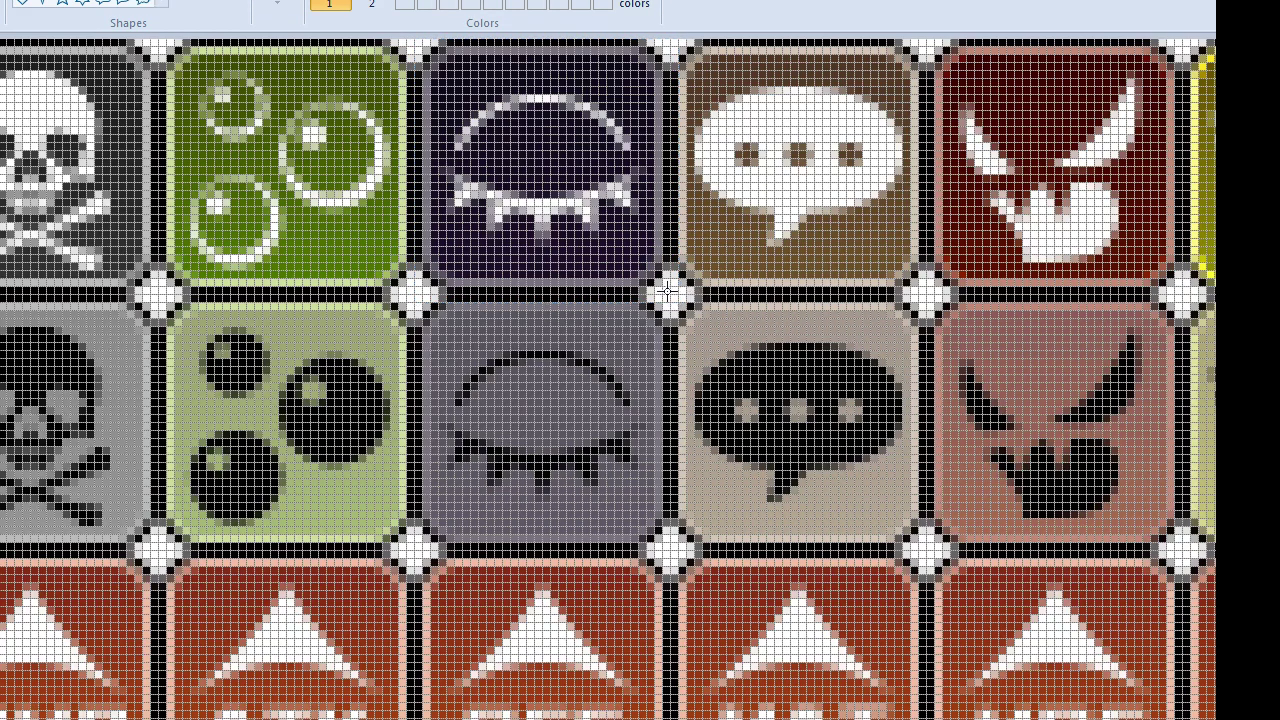
drag(669, 289, 412, 42)
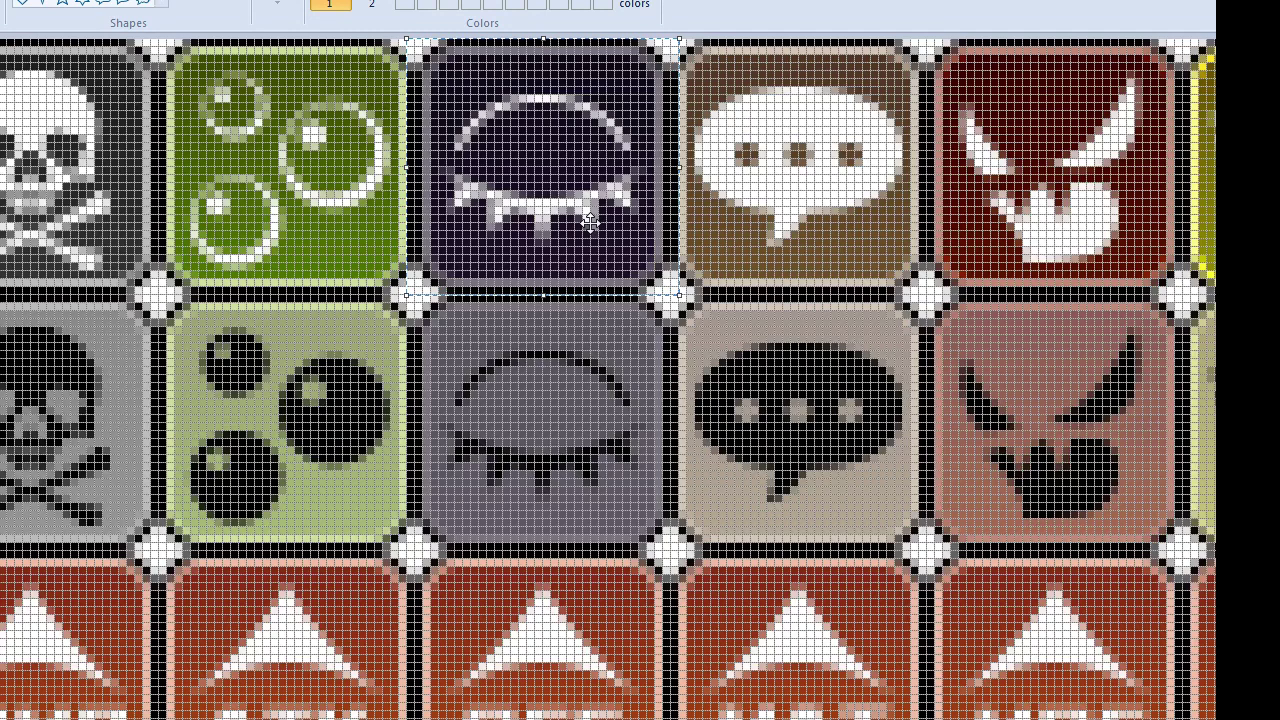
click(188, 171)
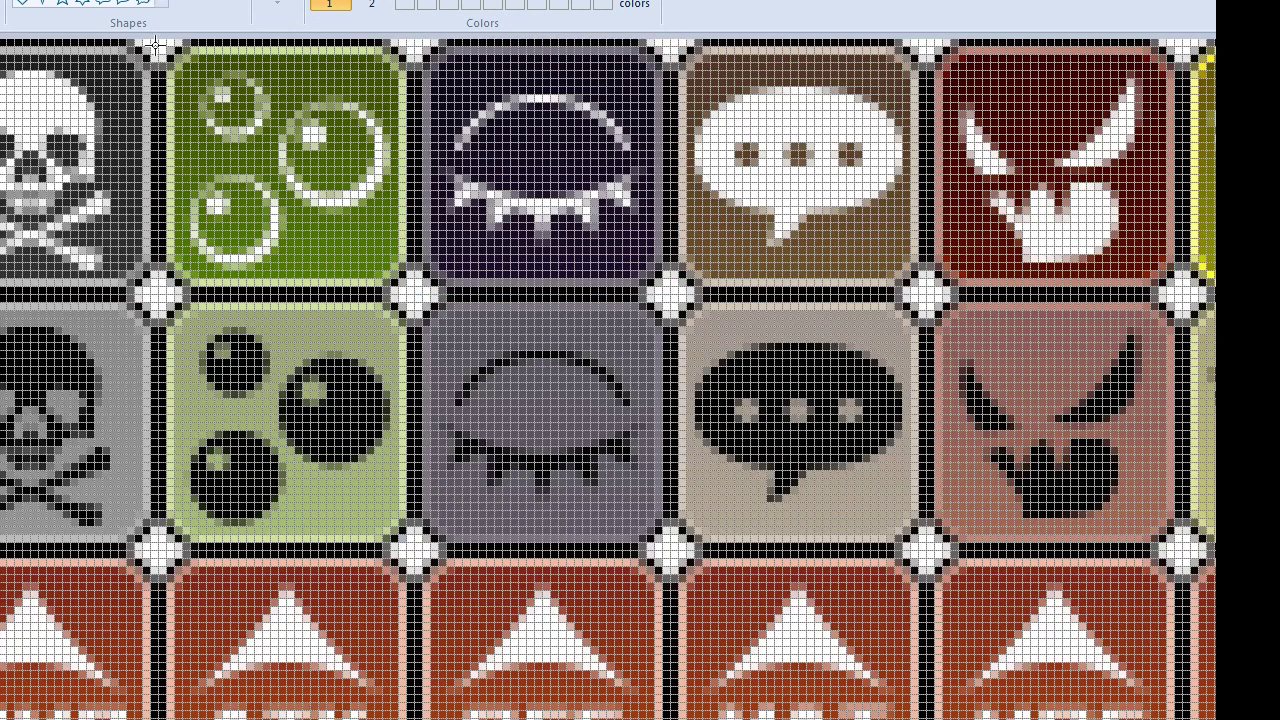
drag(147, 68, 0, 295)
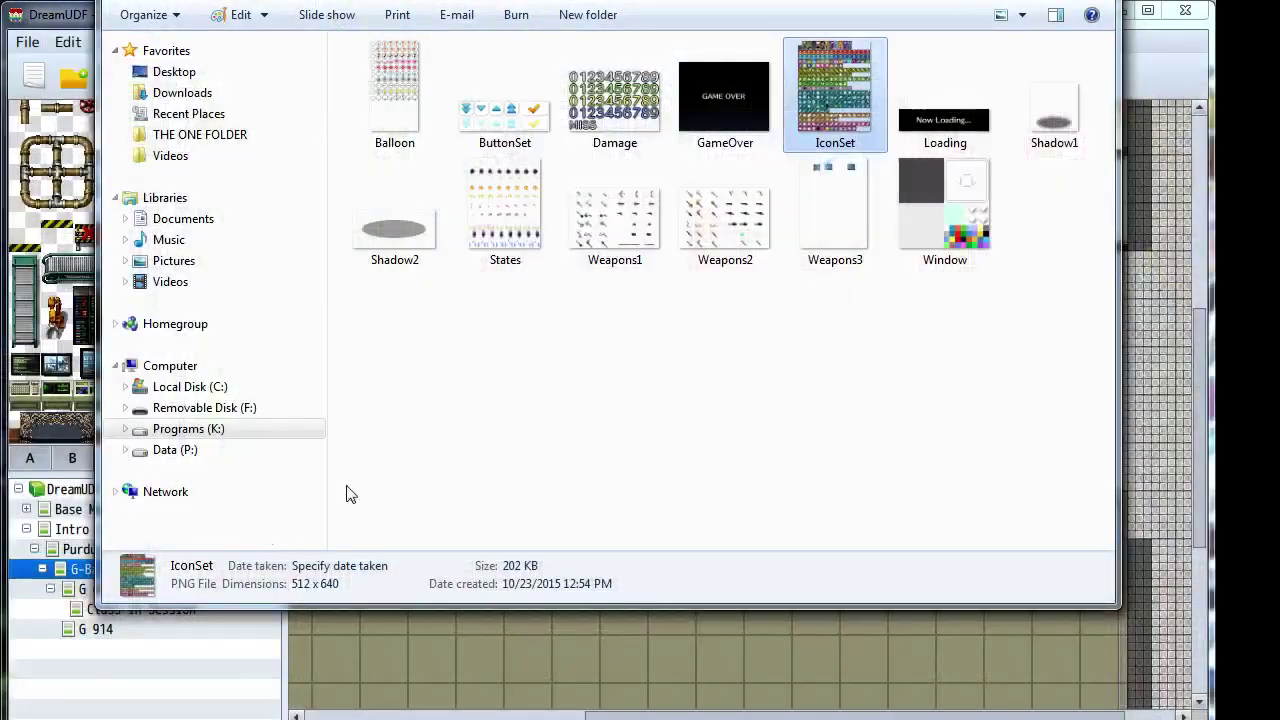
- Start a blank canvas in Paint and set its size to 32 by 32 pixels
click(508, 460)
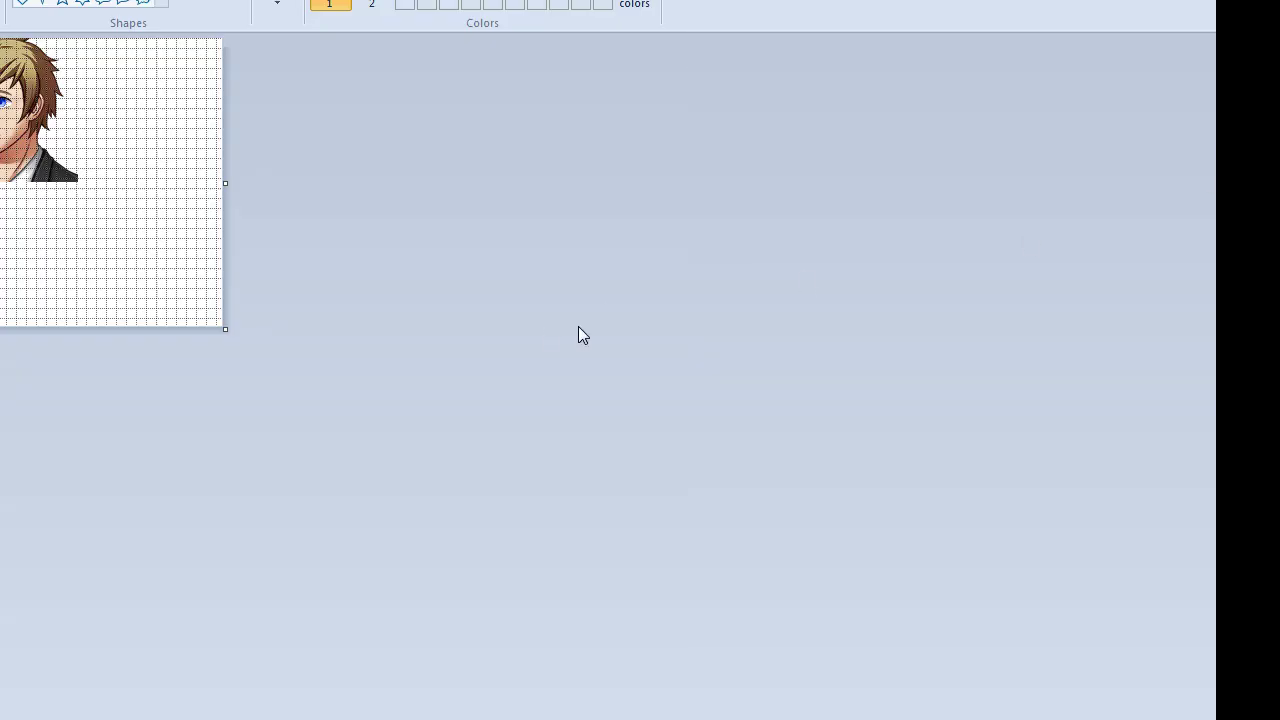
key(ctrl+v)
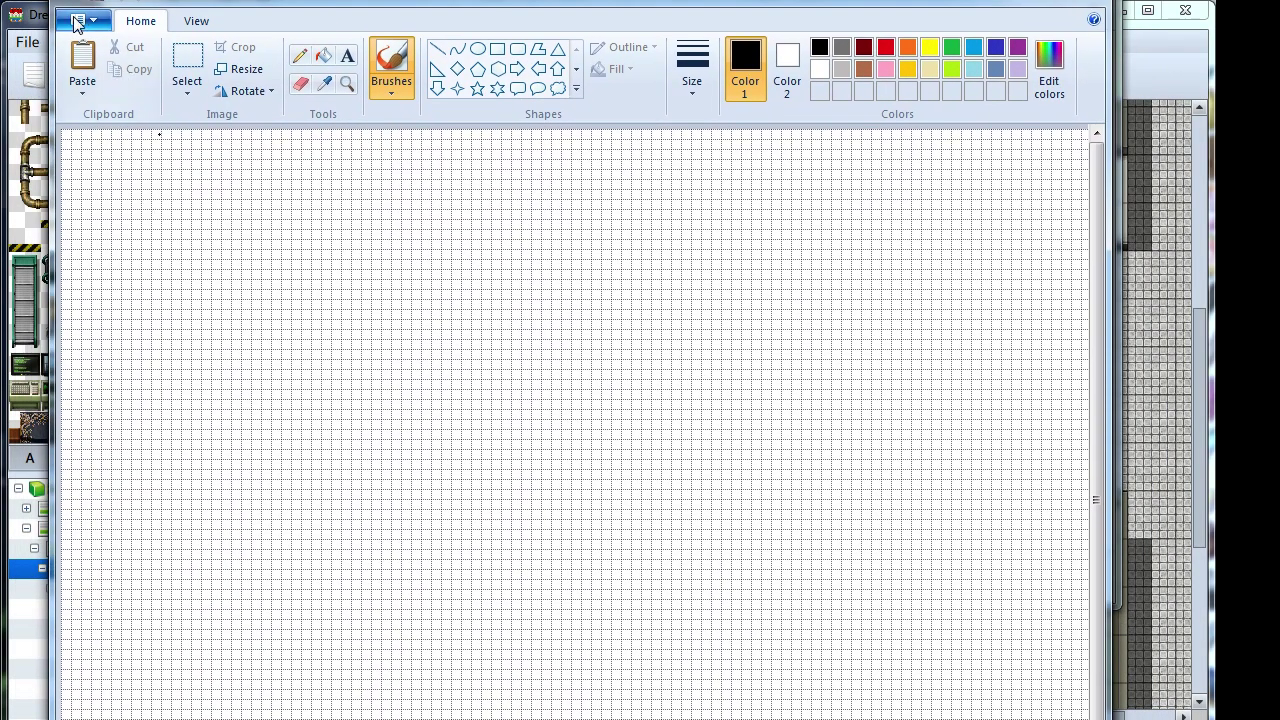
click(77, 22)
click(125, 410)
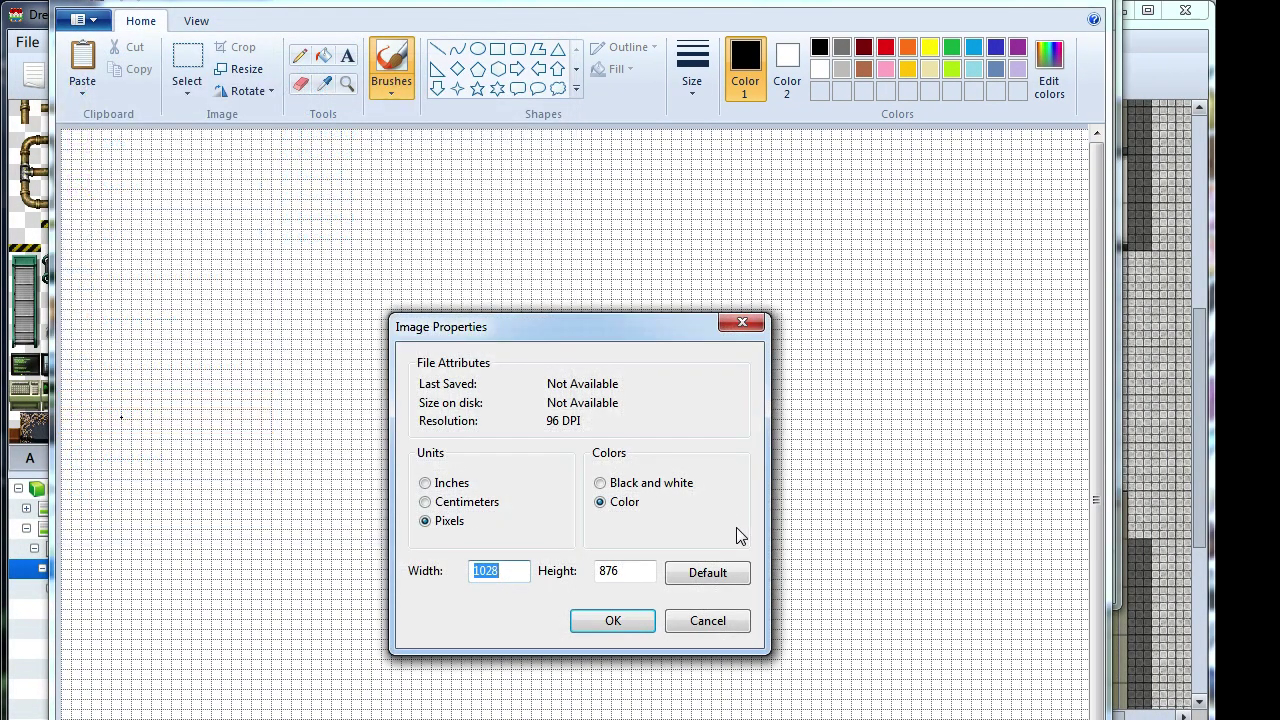
text(32)
key(Tab)
text(32)
key(Return)
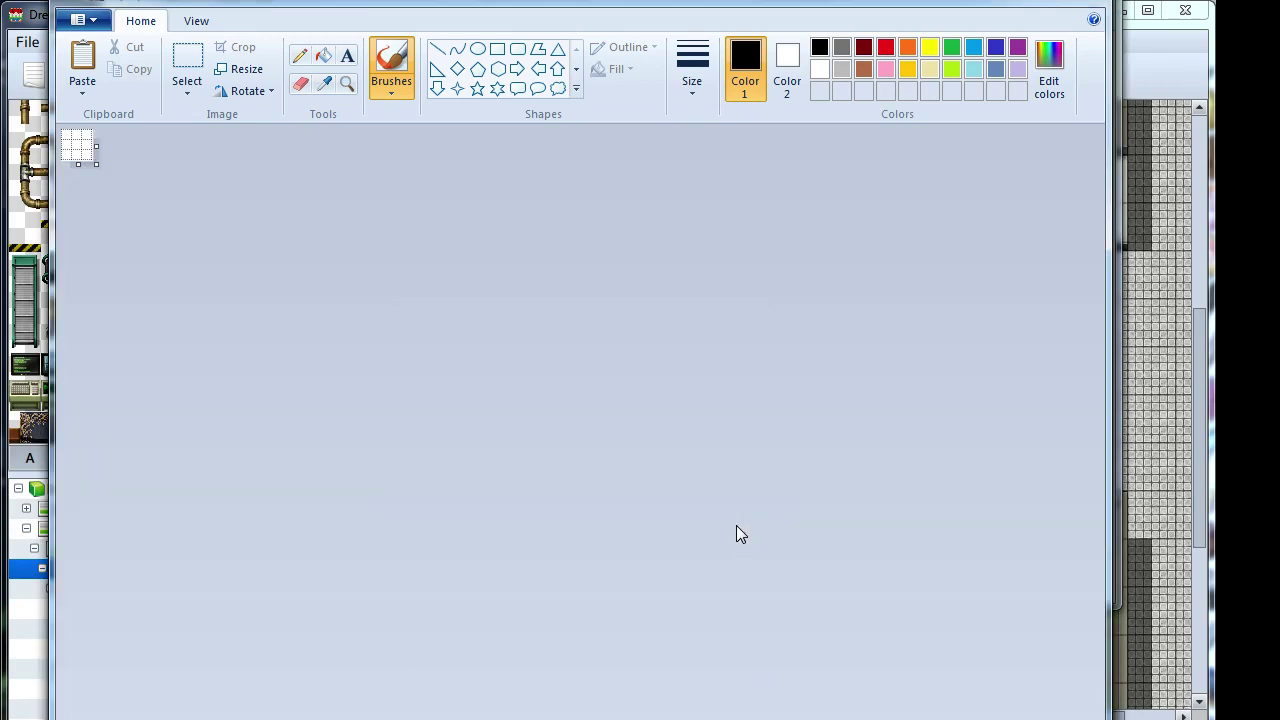
- Paste the playing-cards icon onto the 32-pixel canvas and position it near the middle of the square
ctrl+scroll(372, 366, up, 7)
mouse_move(355, 6)
mouse_down()
mouse_move(755, 90)
mouse_move(759, 108)
mouse_up()
key(ctrl+v)
drag(569, 341, 598, 364)
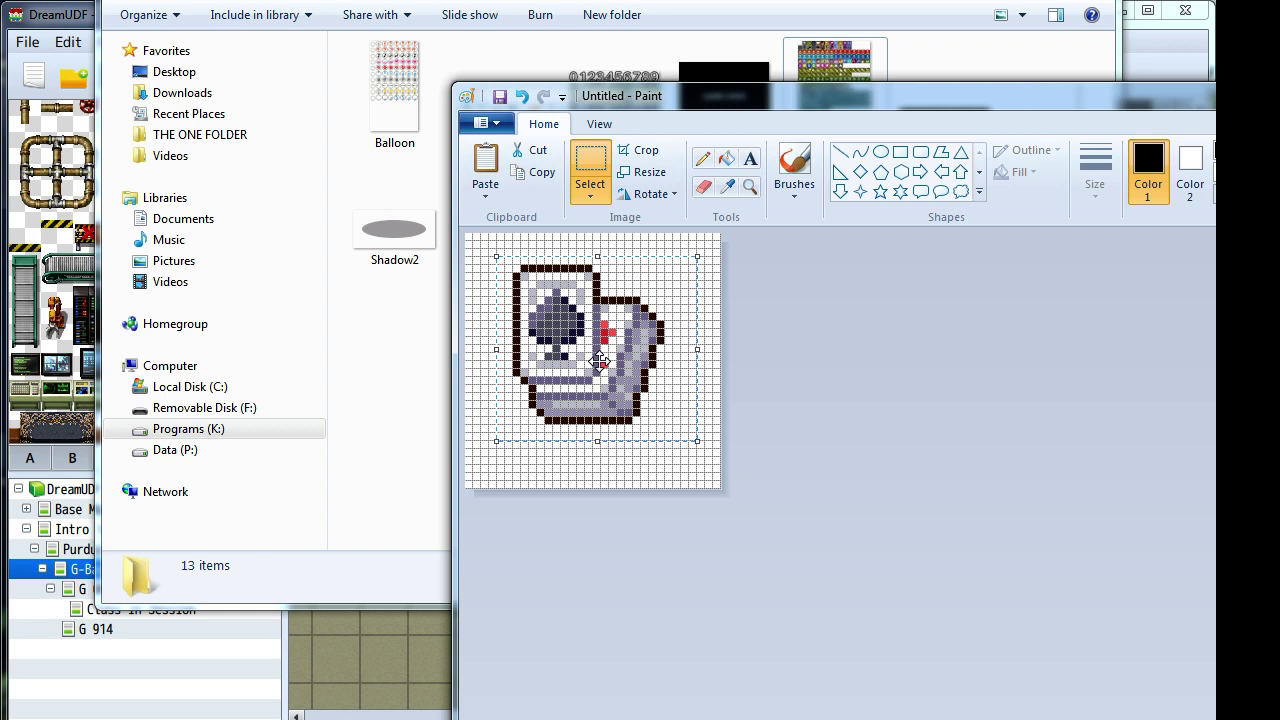
drag(598, 362, 590, 370)
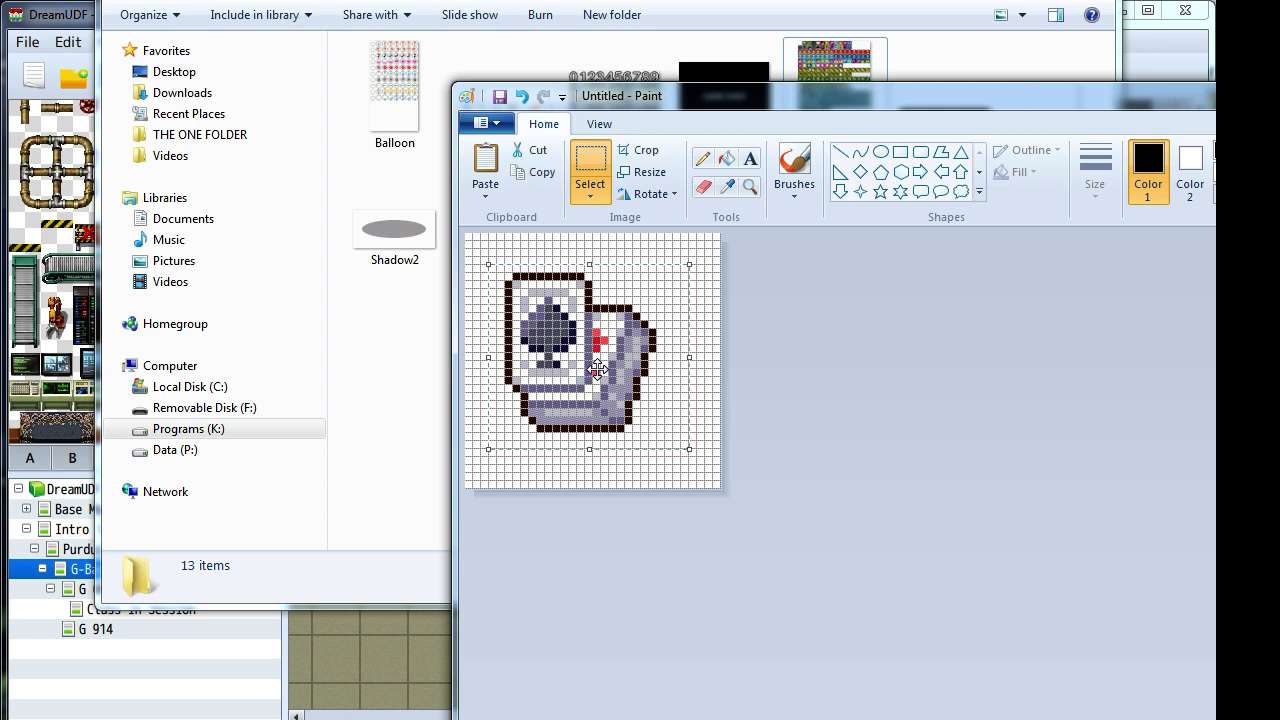
key(Escape)
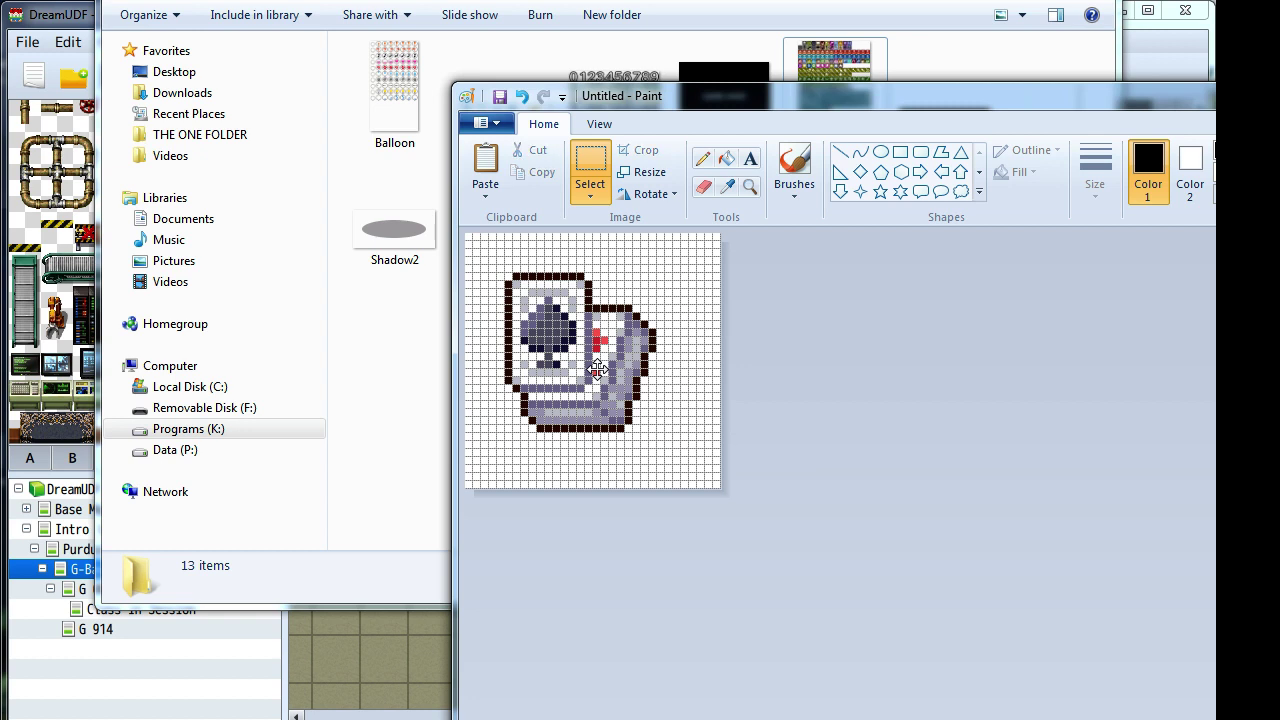
drag(596, 370, 603, 377)
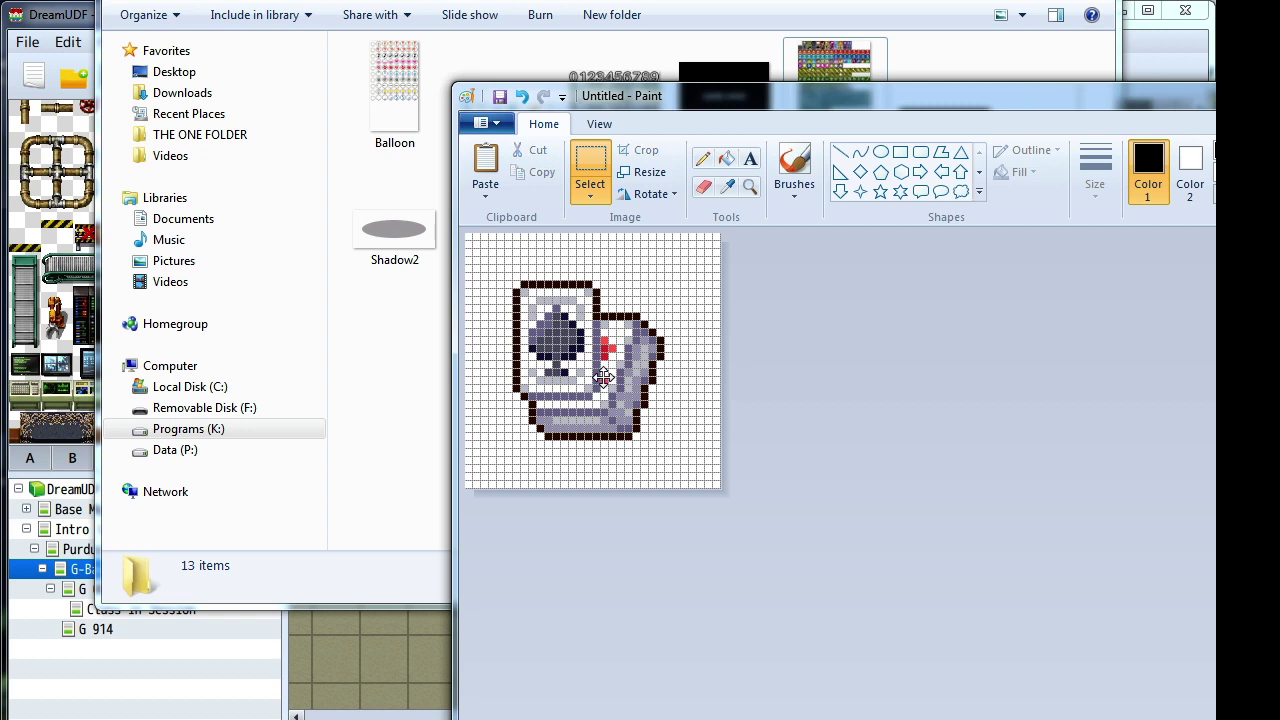
click(897, 436)
- Switch to the bigset sheet and frame the brown book icon with a selection to copy it
key(alt+Tab)
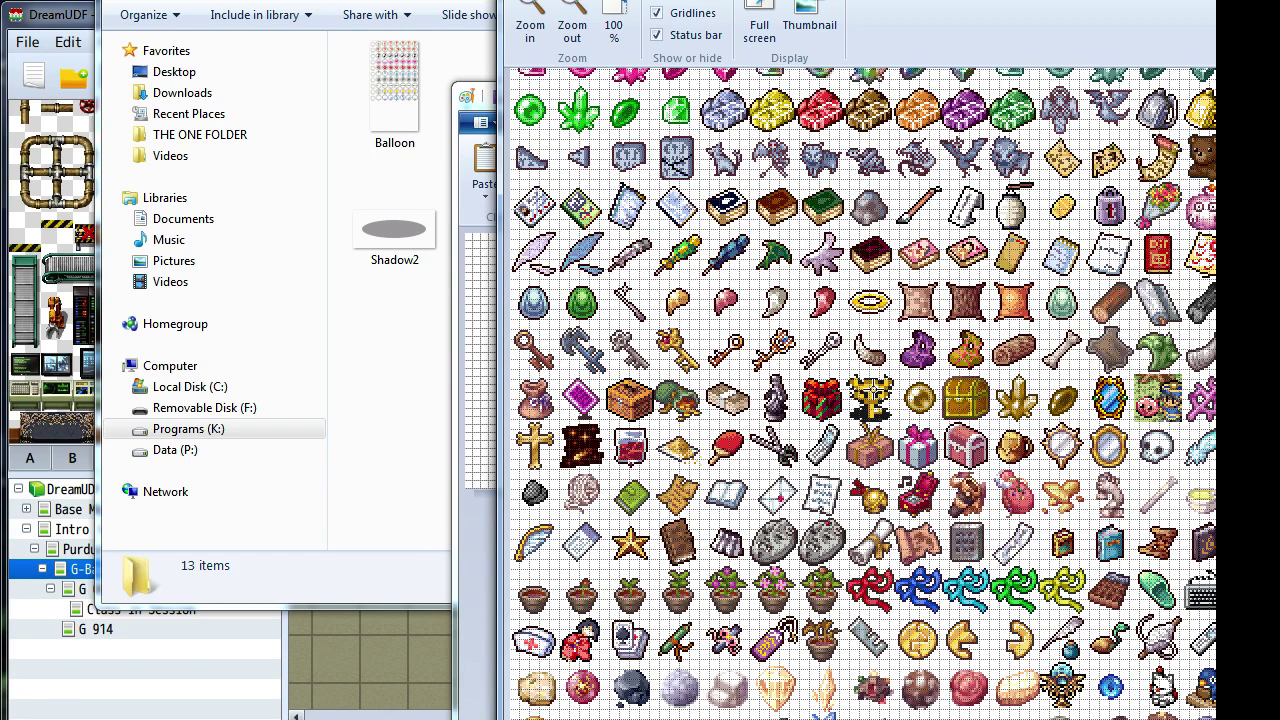
ctrl+scroll(873, 389, up, 5)
ctrl+scroll(865, 400, up, 1)
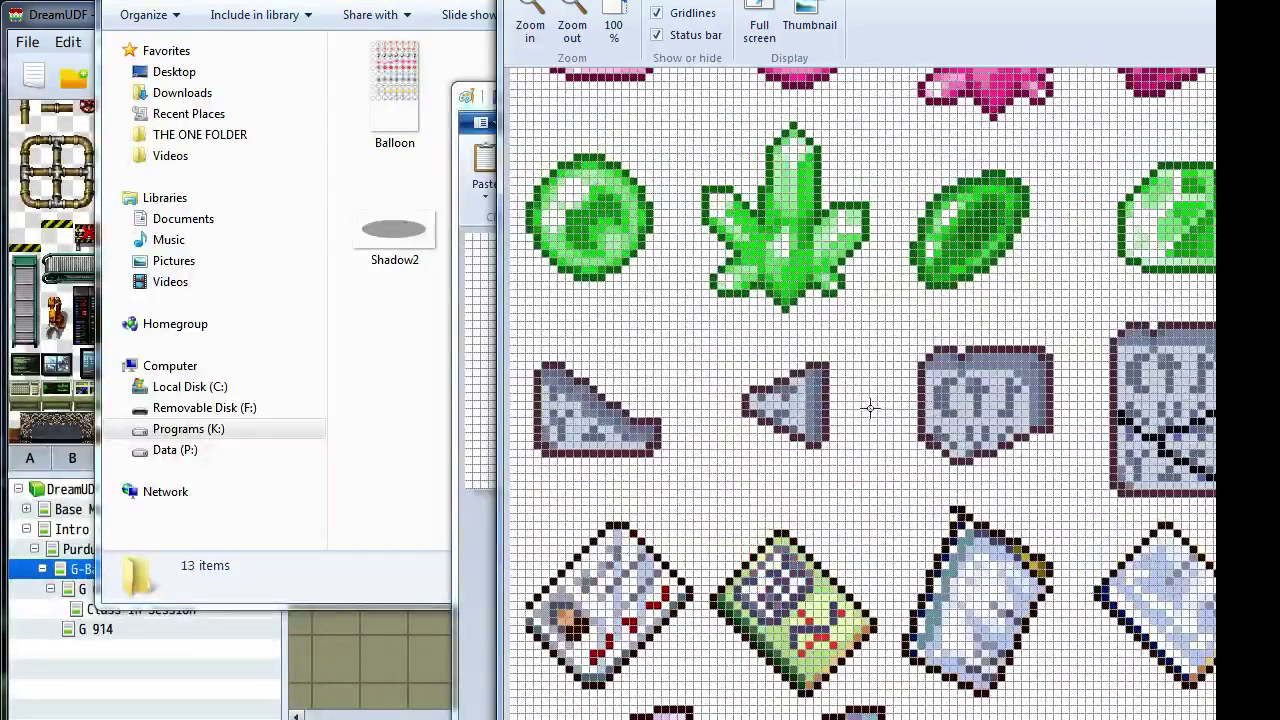
scroll(775, 635, down, 5)
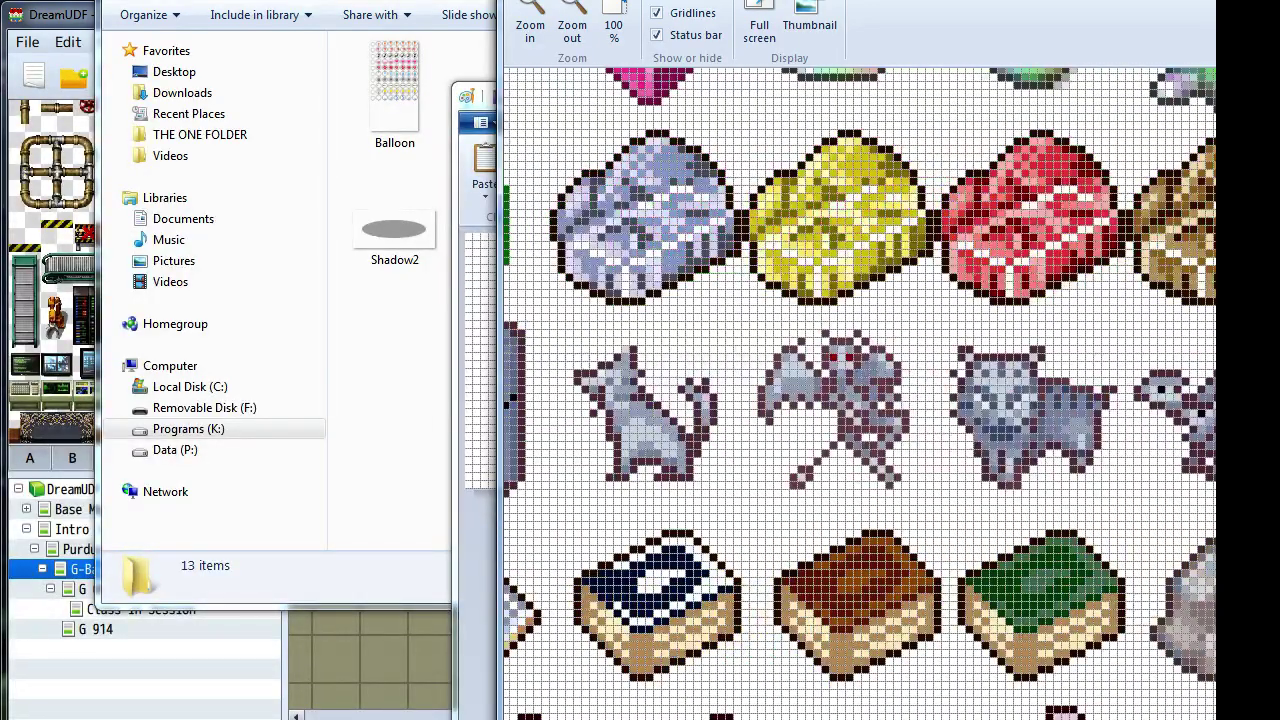
ctrl+scroll(808, 566, up, 1)
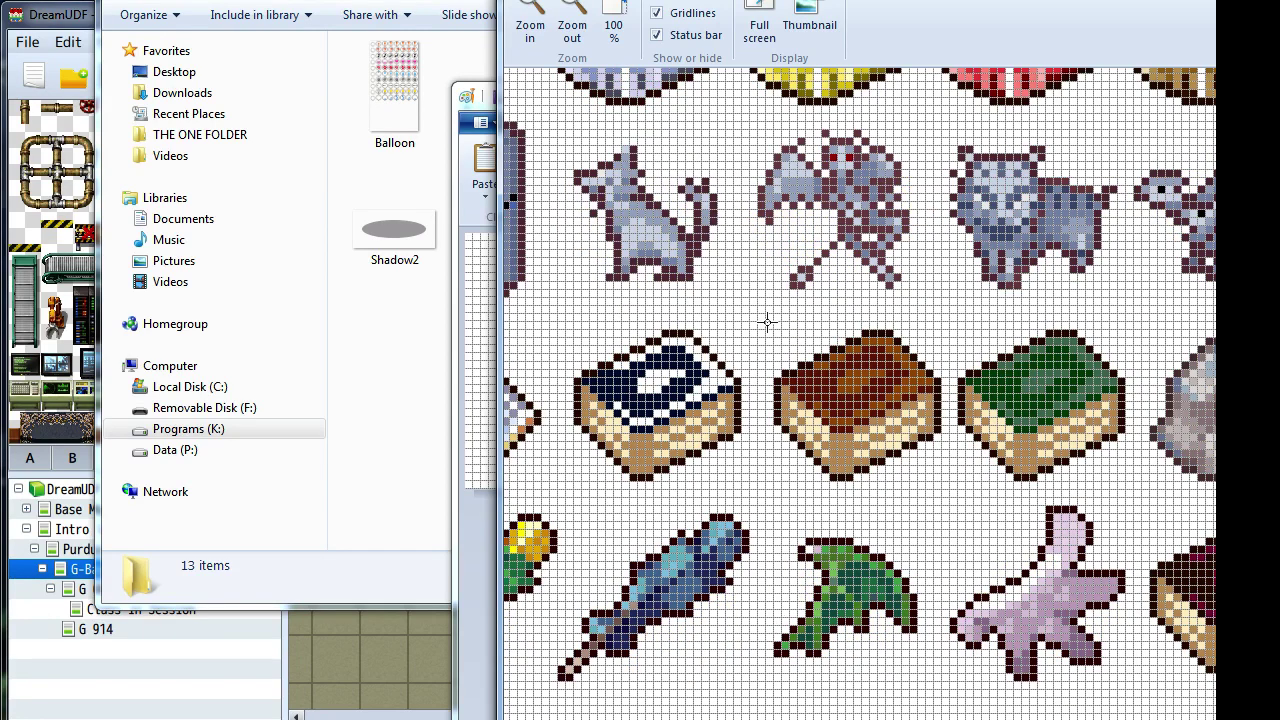
mouse_move(768, 316)
mouse_down()
mouse_move(953, 484)
mouse_move(957, 505)
mouse_up()
- Return to the untitled icon canvas, set its width to 64 pixels and show the rulers
click(456, 660)
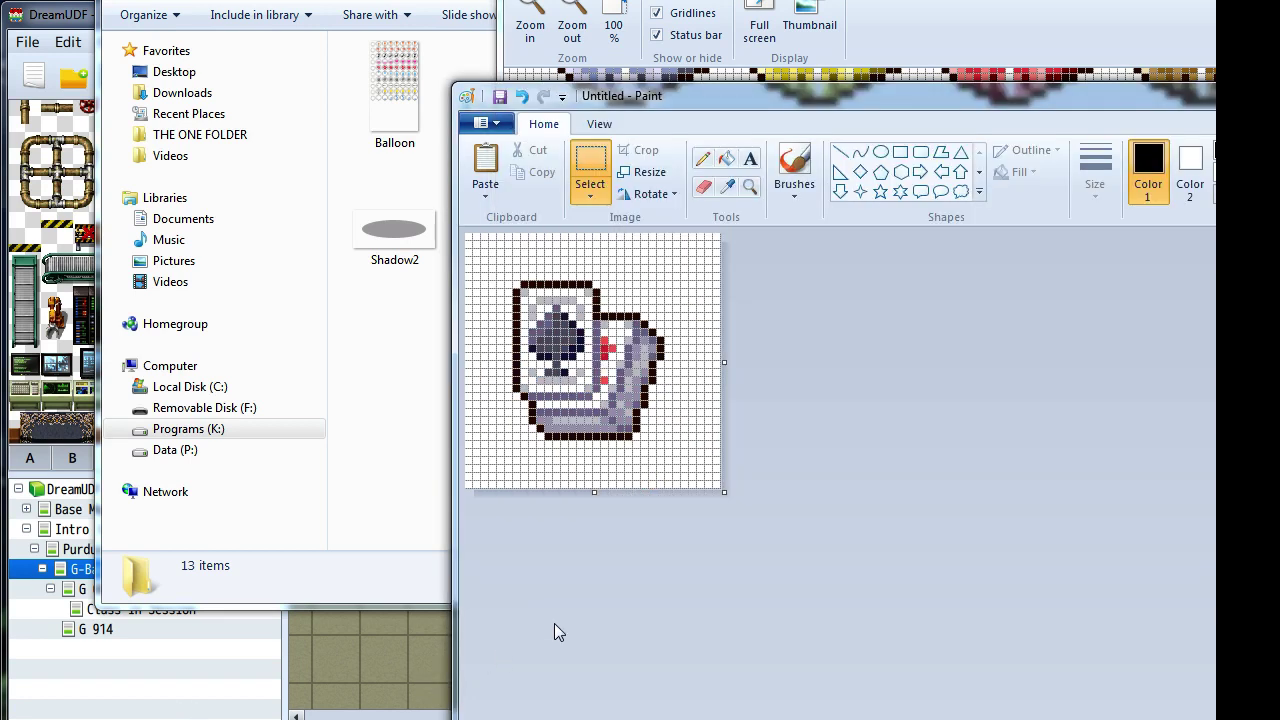
click(480, 123)
click(533, 514)
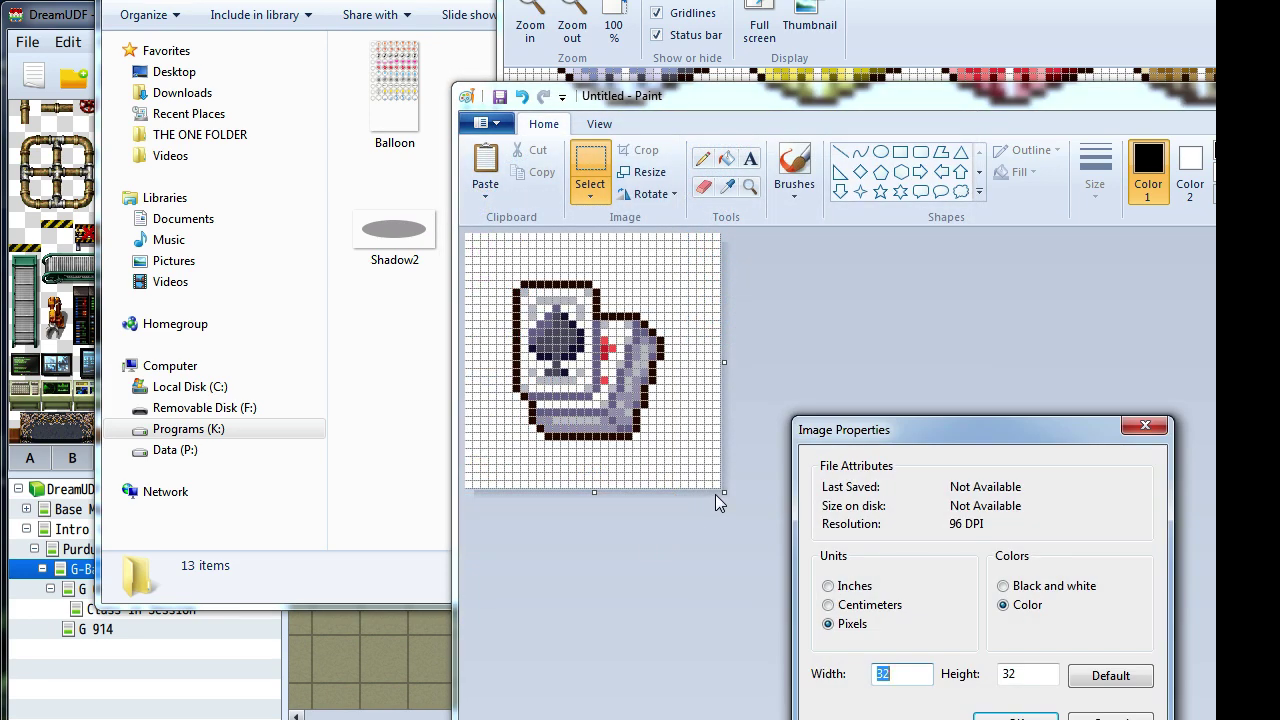
text(64)
key(Return)
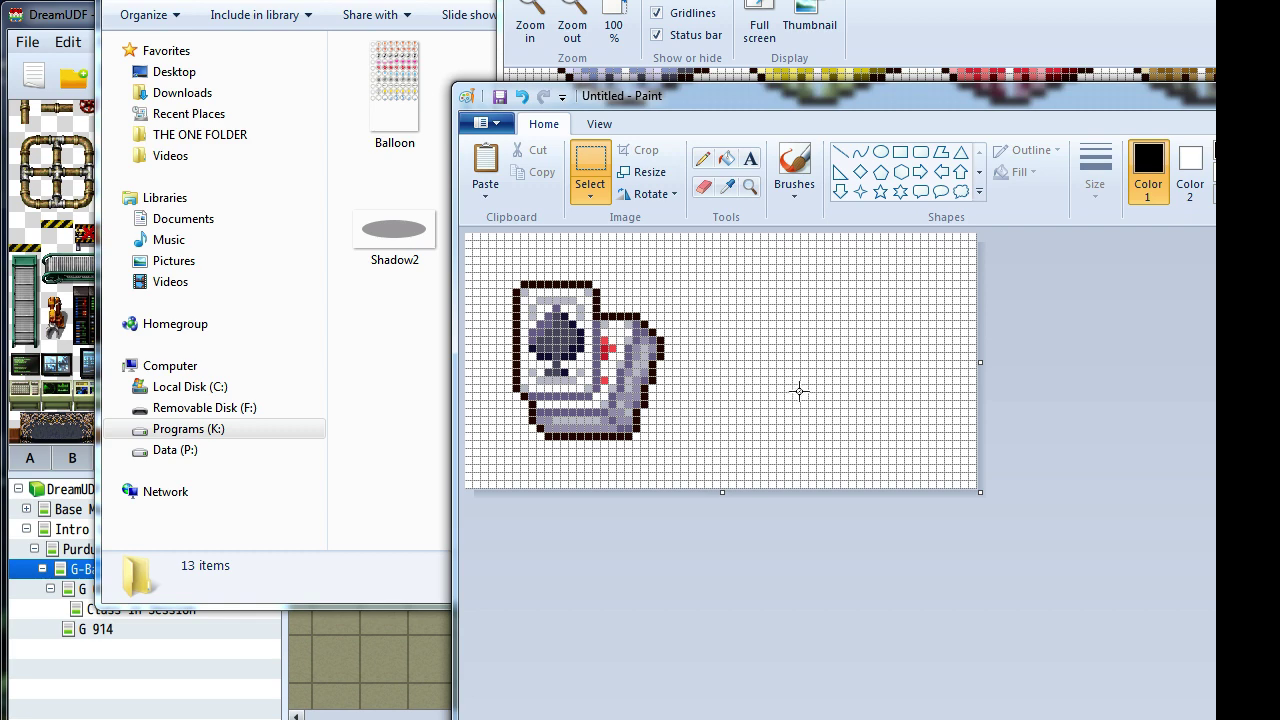
click(600, 124)
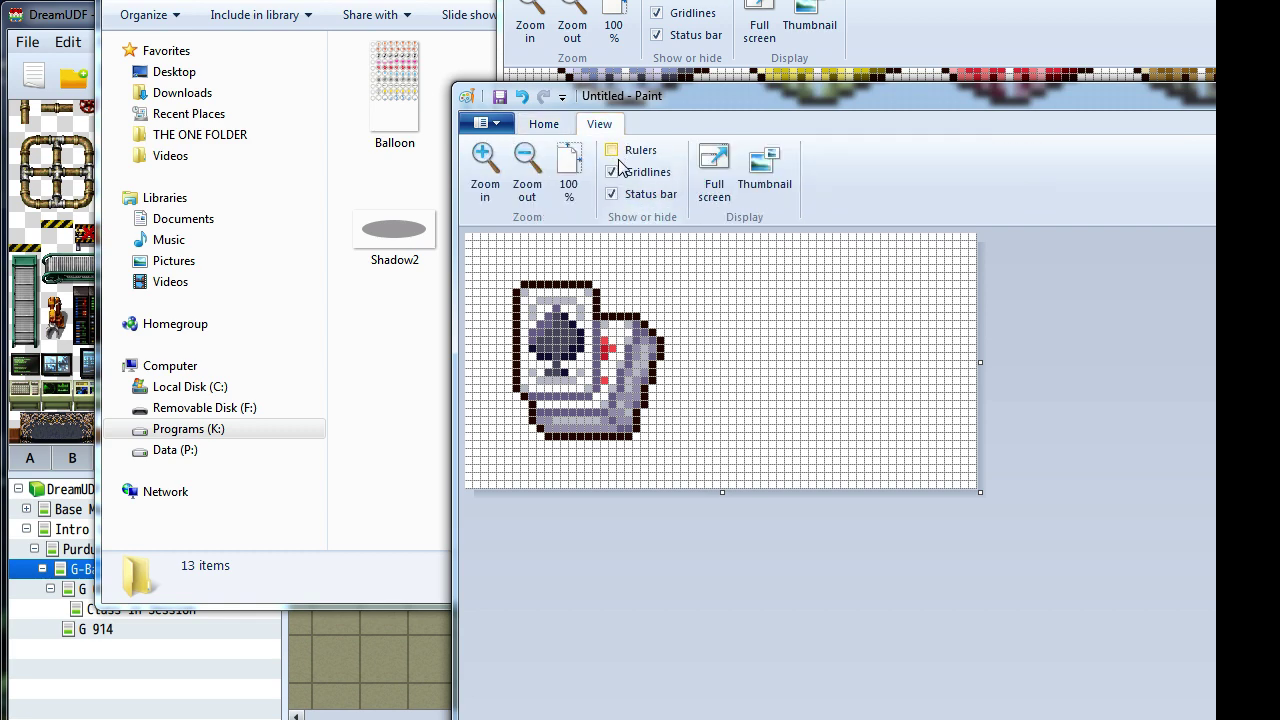
click(612, 150)
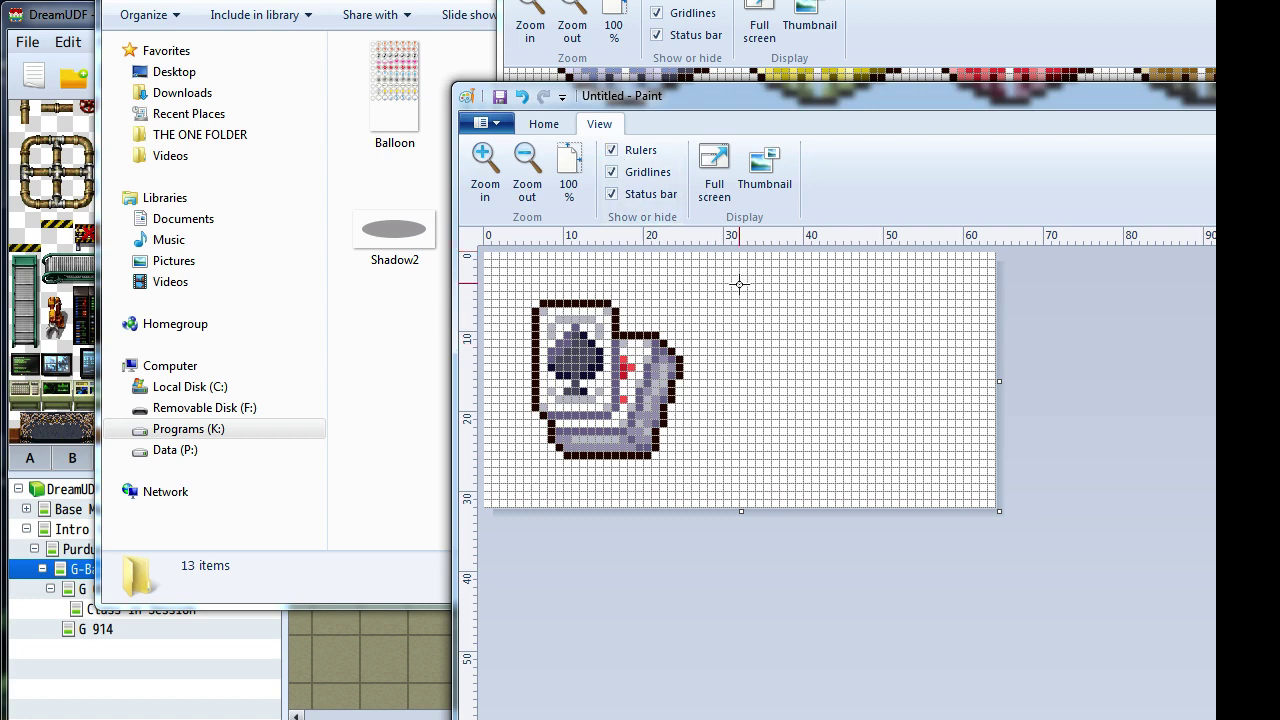
mouse_move(836, 95)
mouse_down()
mouse_move(834, 528)
mouse_move(769, 83)
mouse_move(725, 72)
mouse_up()
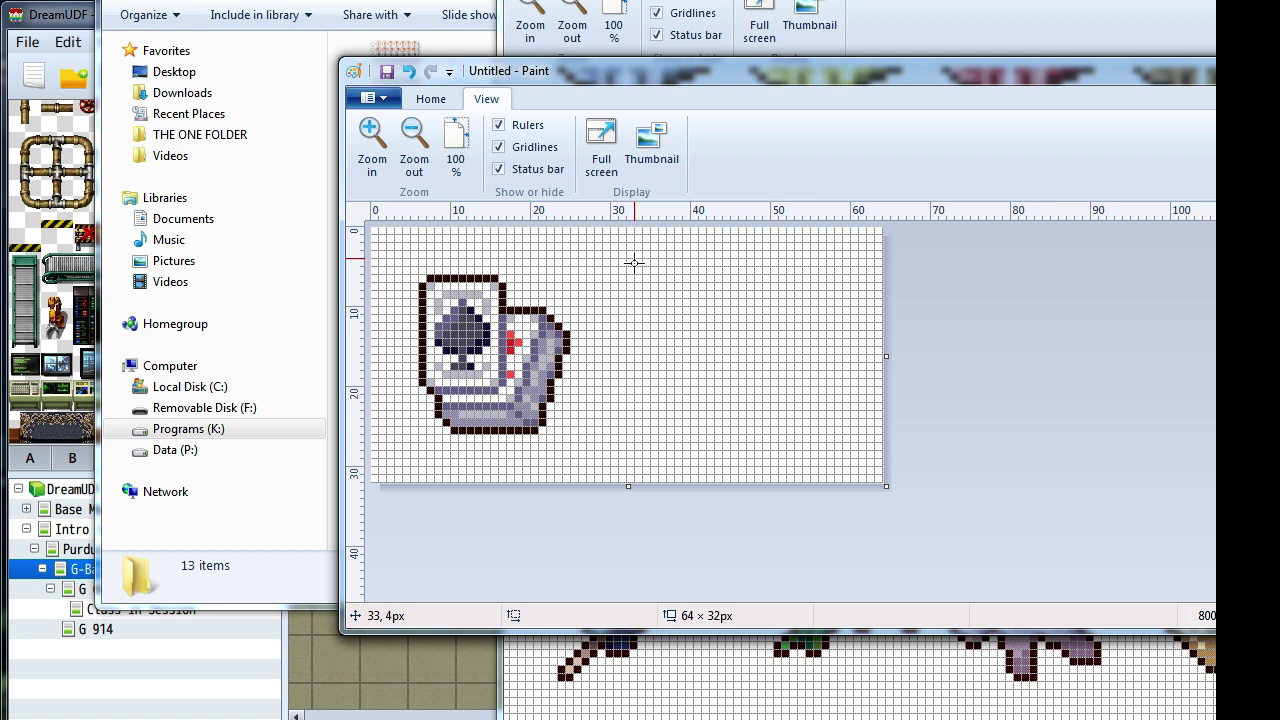
- Paste the brown book icon and center it in the empty 32-pixel square beside the playing cards
key(ctrl+v)
drag(467, 285, 705, 297)
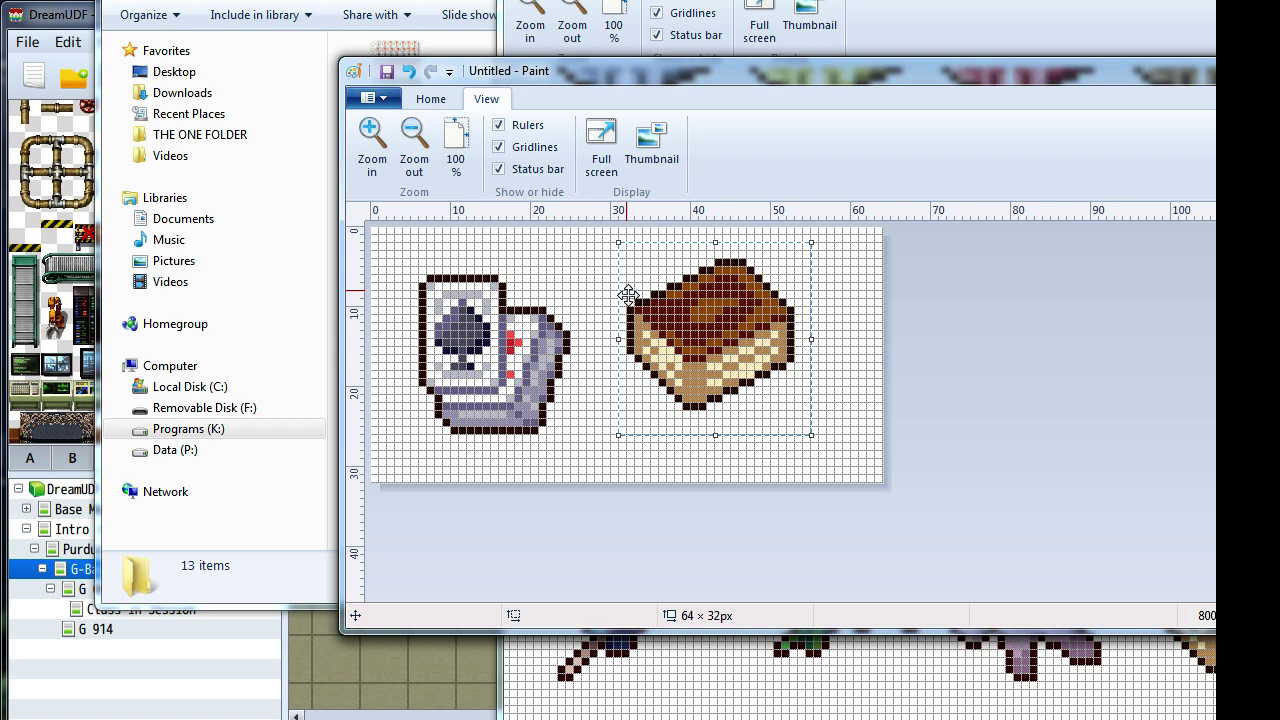
drag(622, 297, 658, 325)
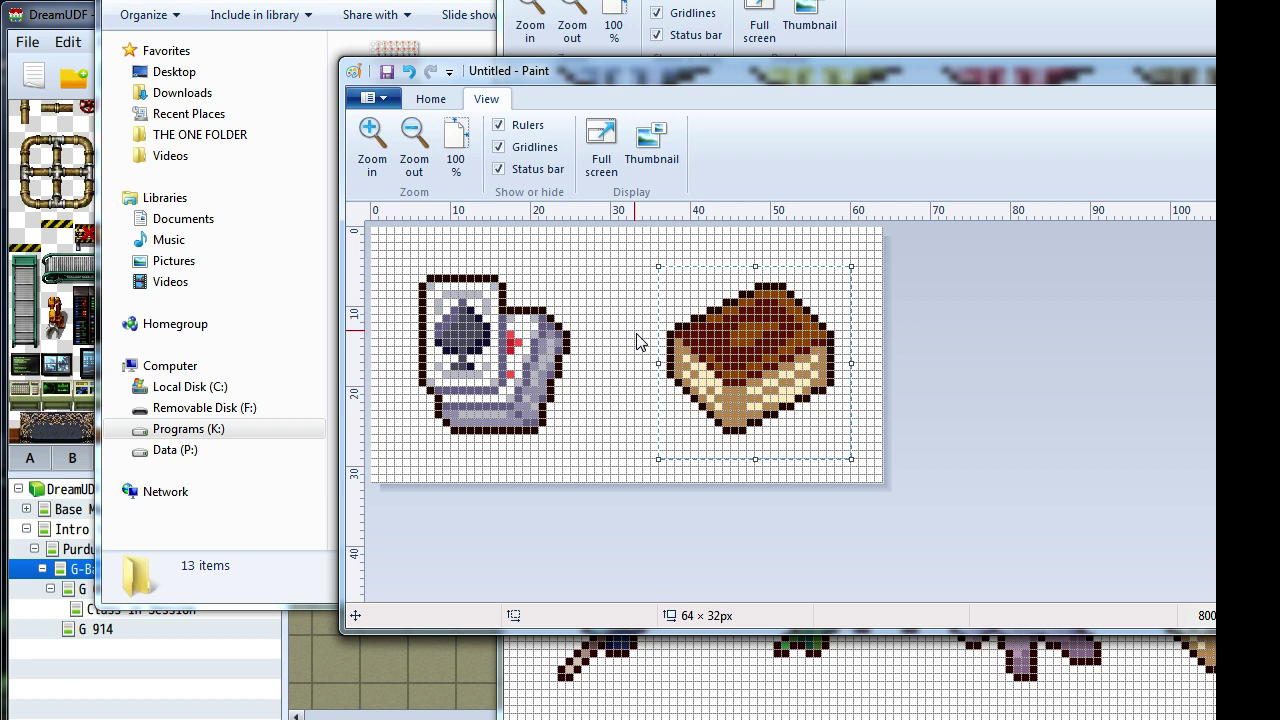
key(Escape)
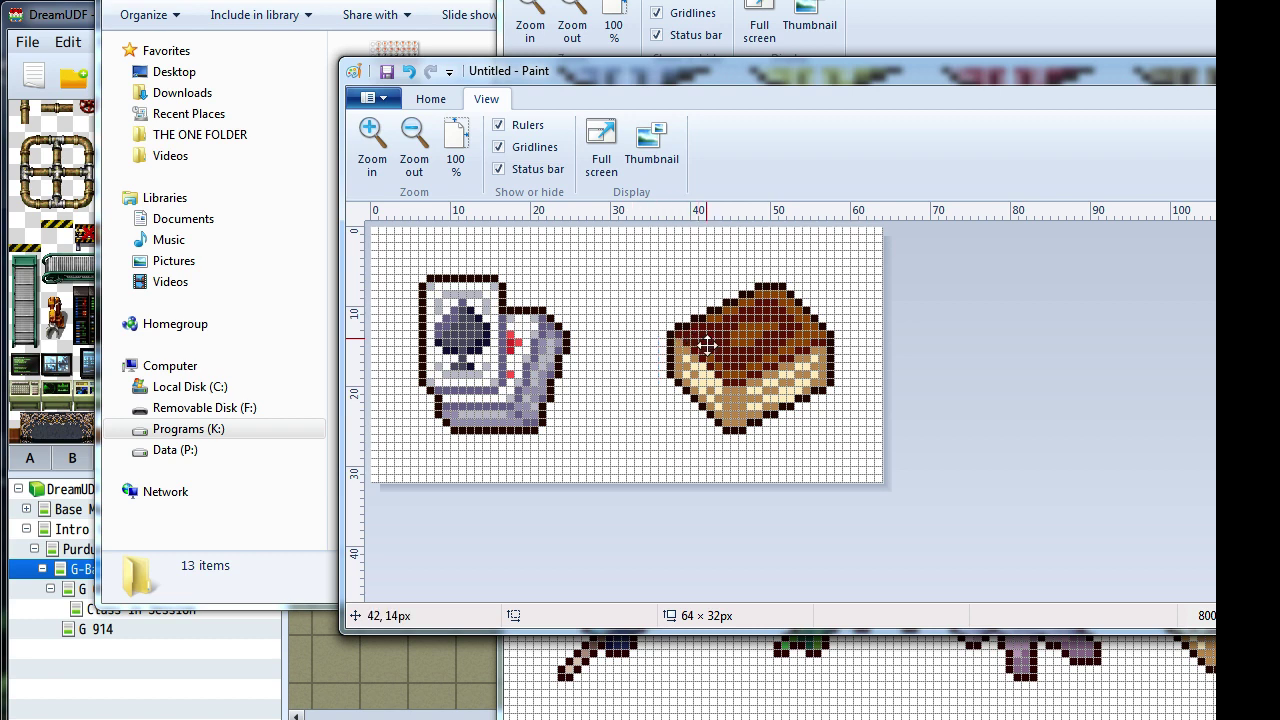
drag(706, 344, 714, 345)
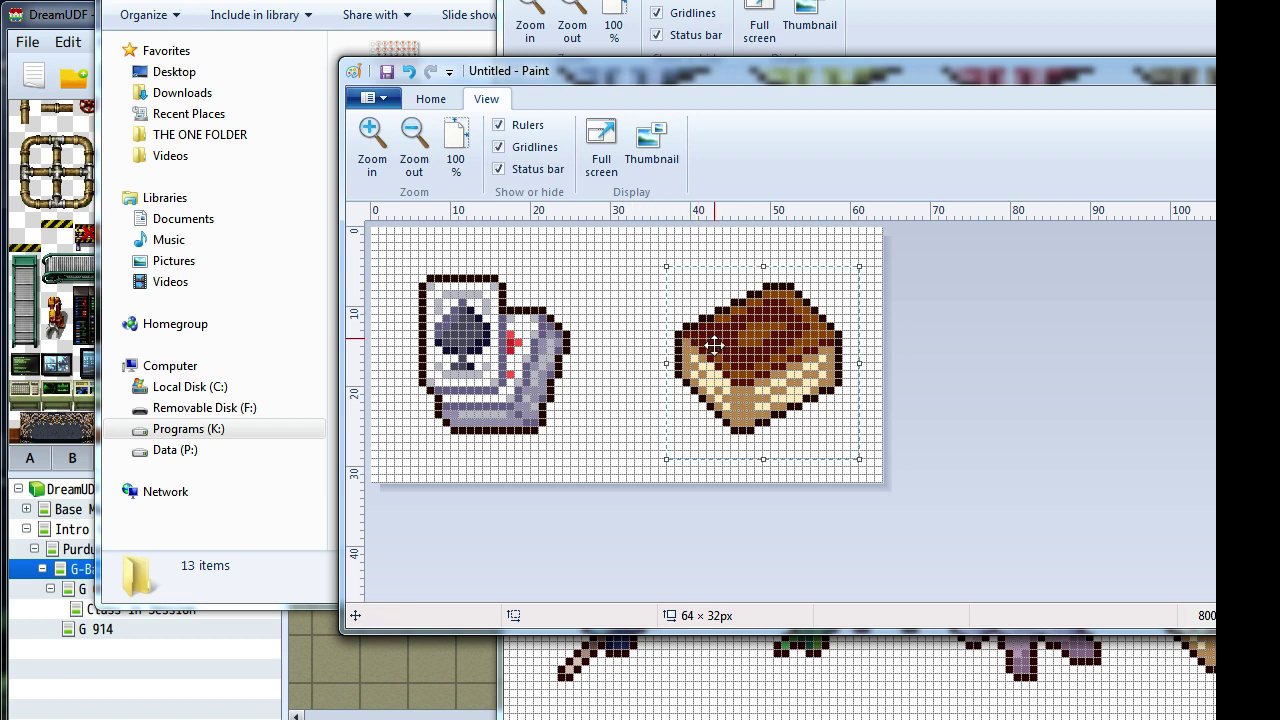
click(614, 321)
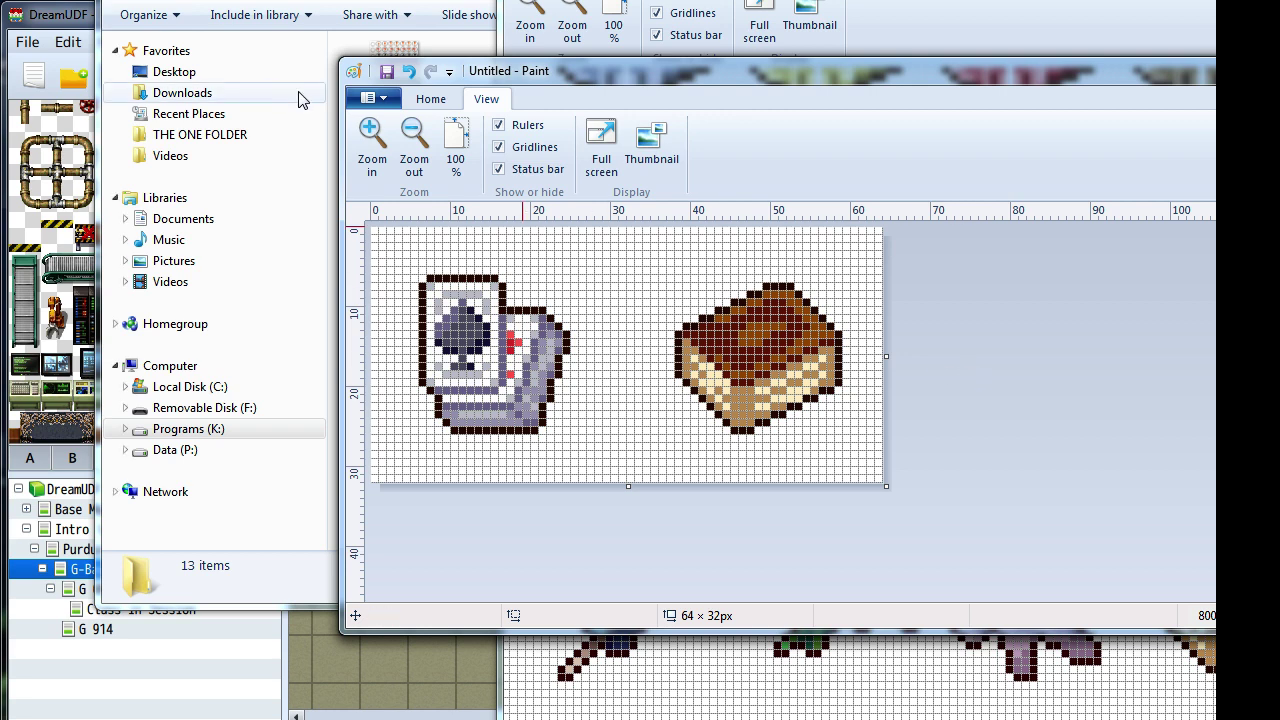
- Set the icon canvas's width to 96 pixels to make room for a third icon
click(367, 98)
click(441, 490)
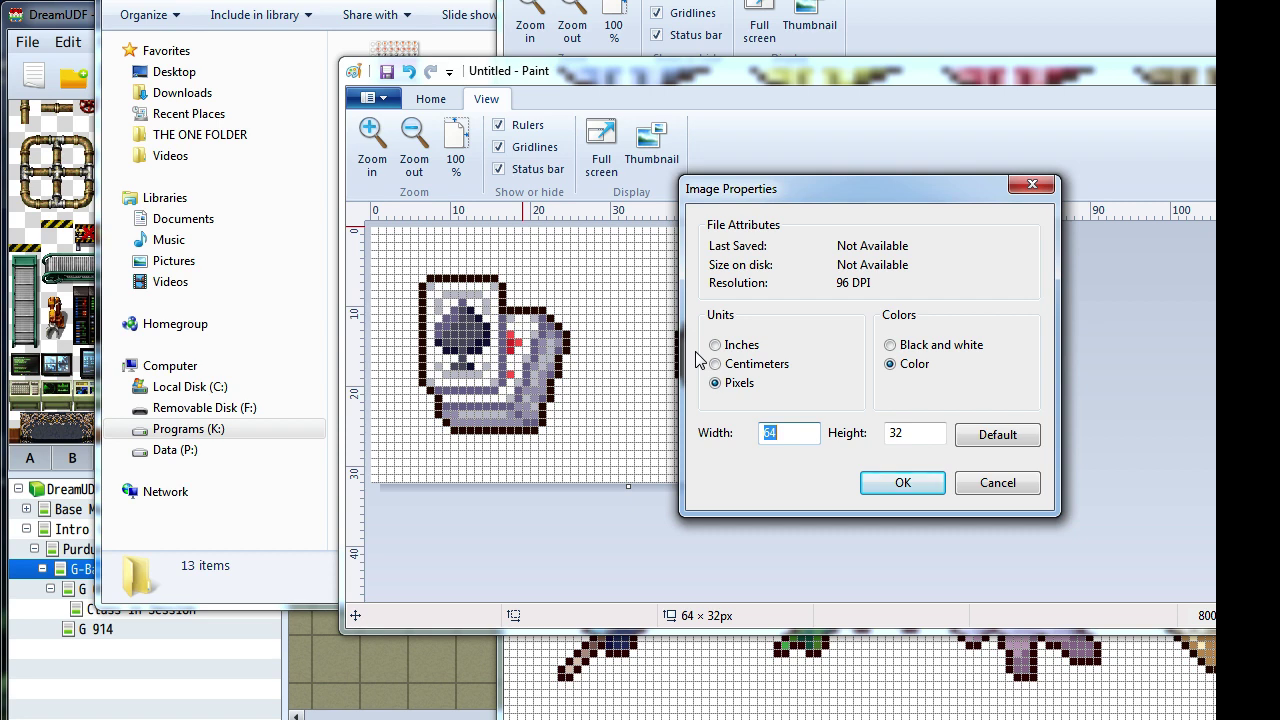
text(96)
key(Return)
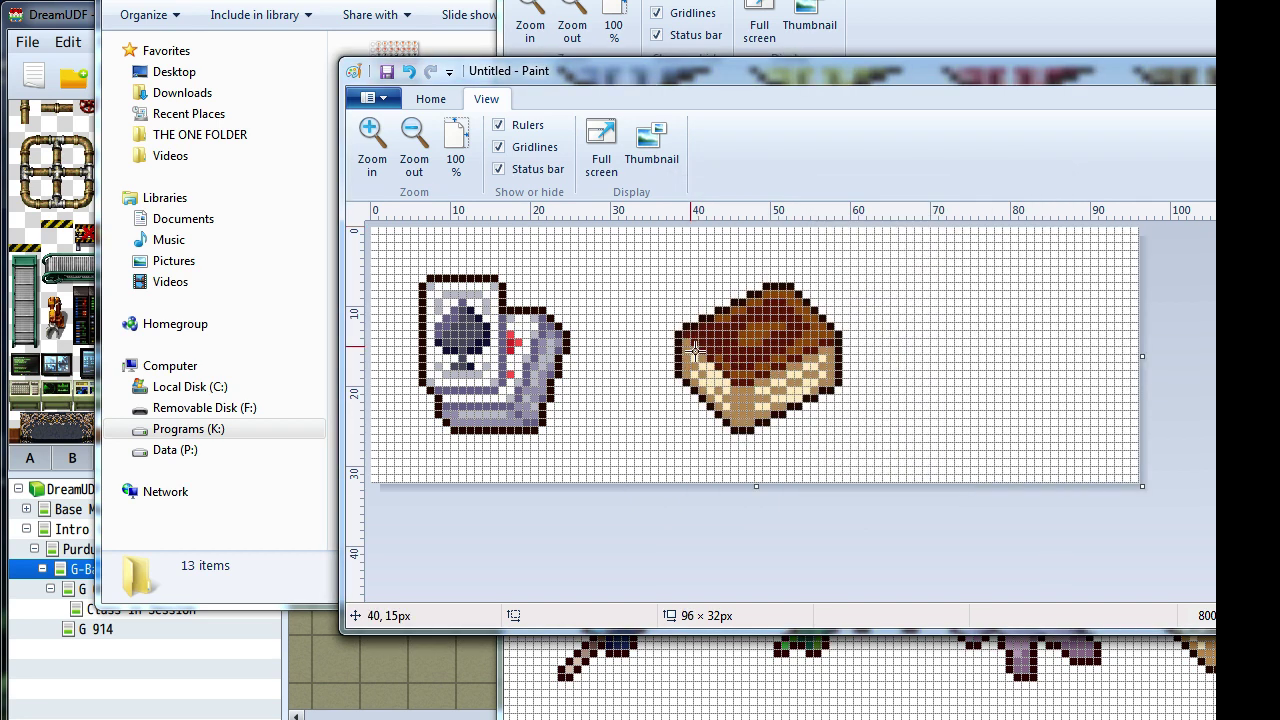
- Switch to the bigset sheet, find the red-and-green gift box icon and frame it with a selection to copy it
click(943, 710)
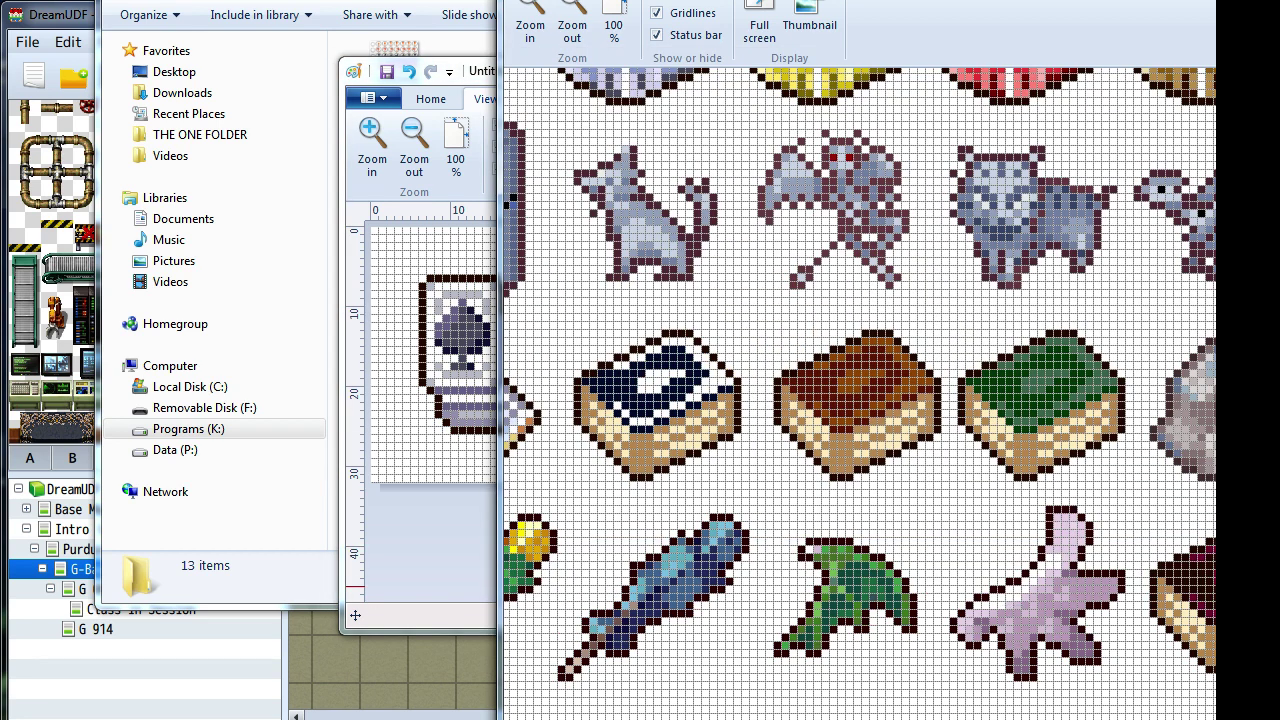
scroll(860, 375, right, 10)
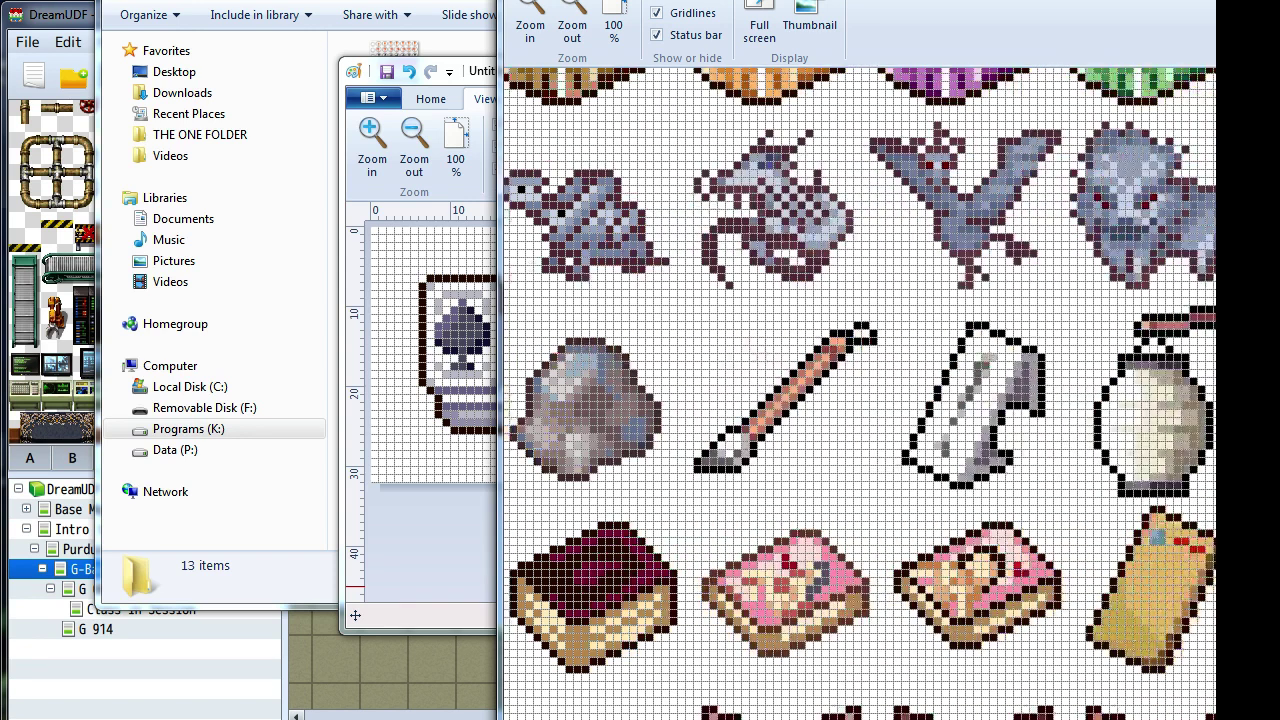
scroll(860, 390, right, 3)
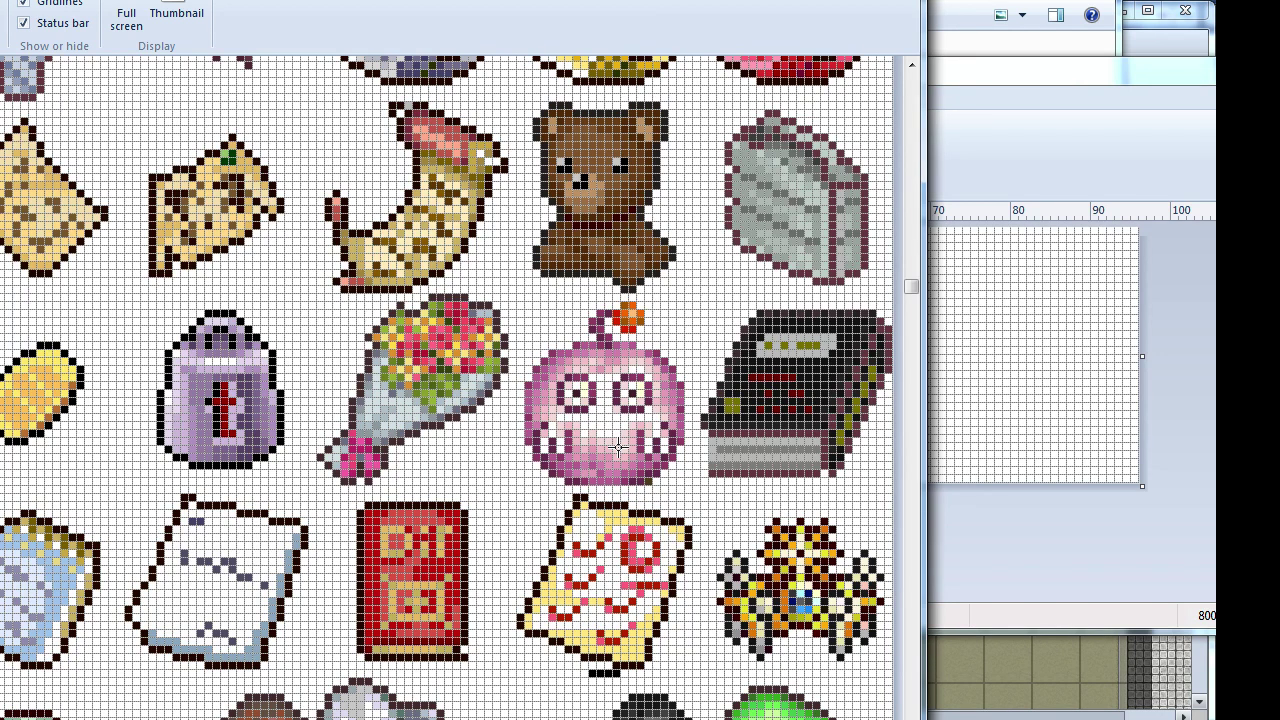
scroll(617, 447, down, 3)
scroll(622, 447, up, 3)
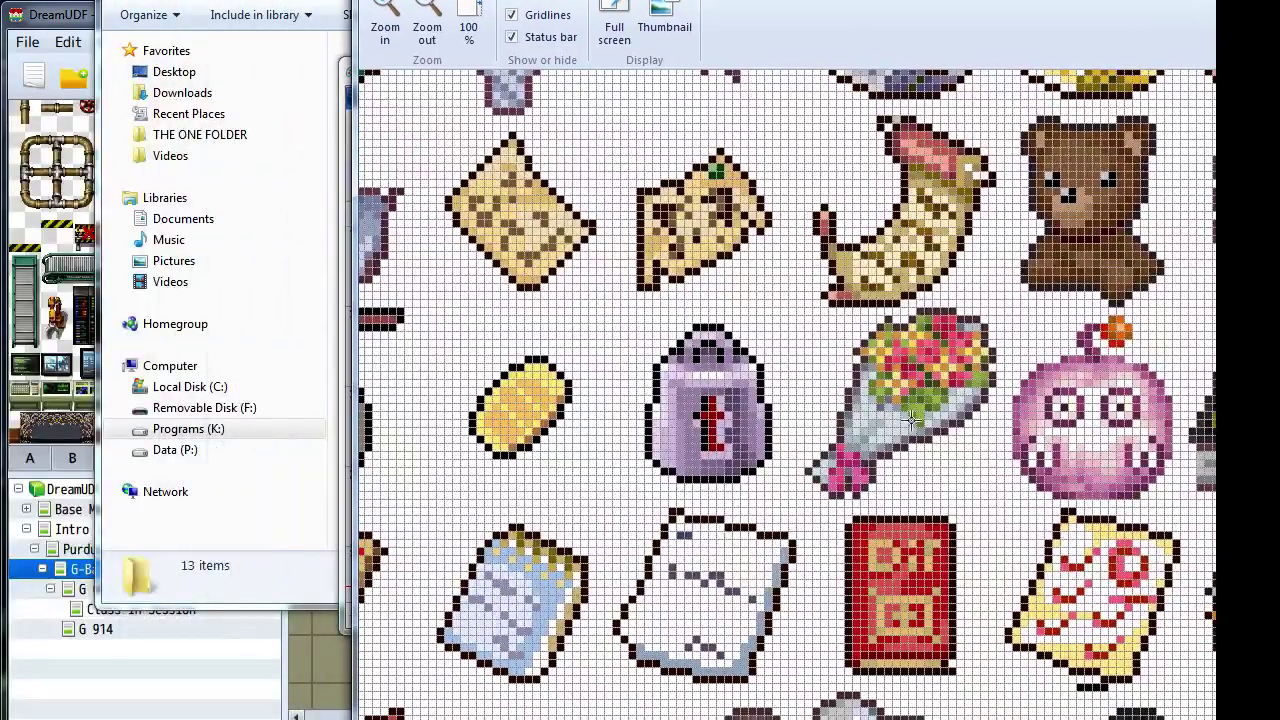
scroll(784, 400, left, 10)
scroll(866, 578, left, 5)
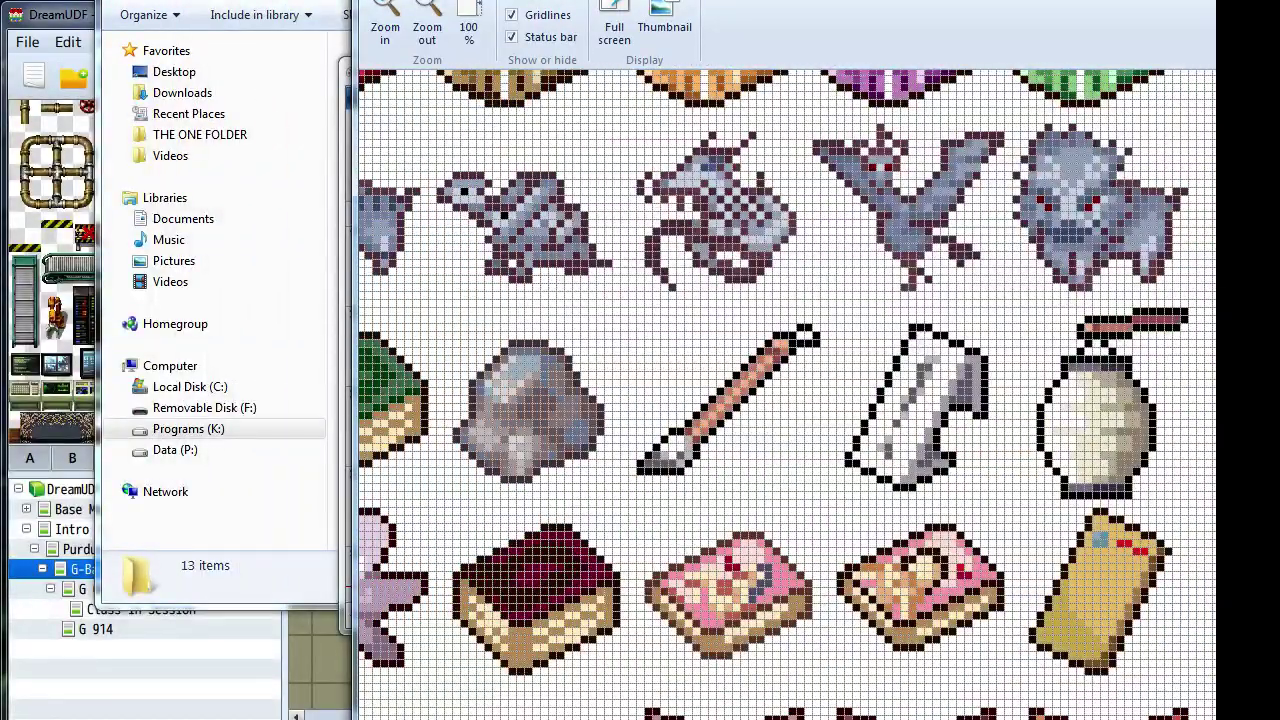
scroll(866, 578, down, 4)
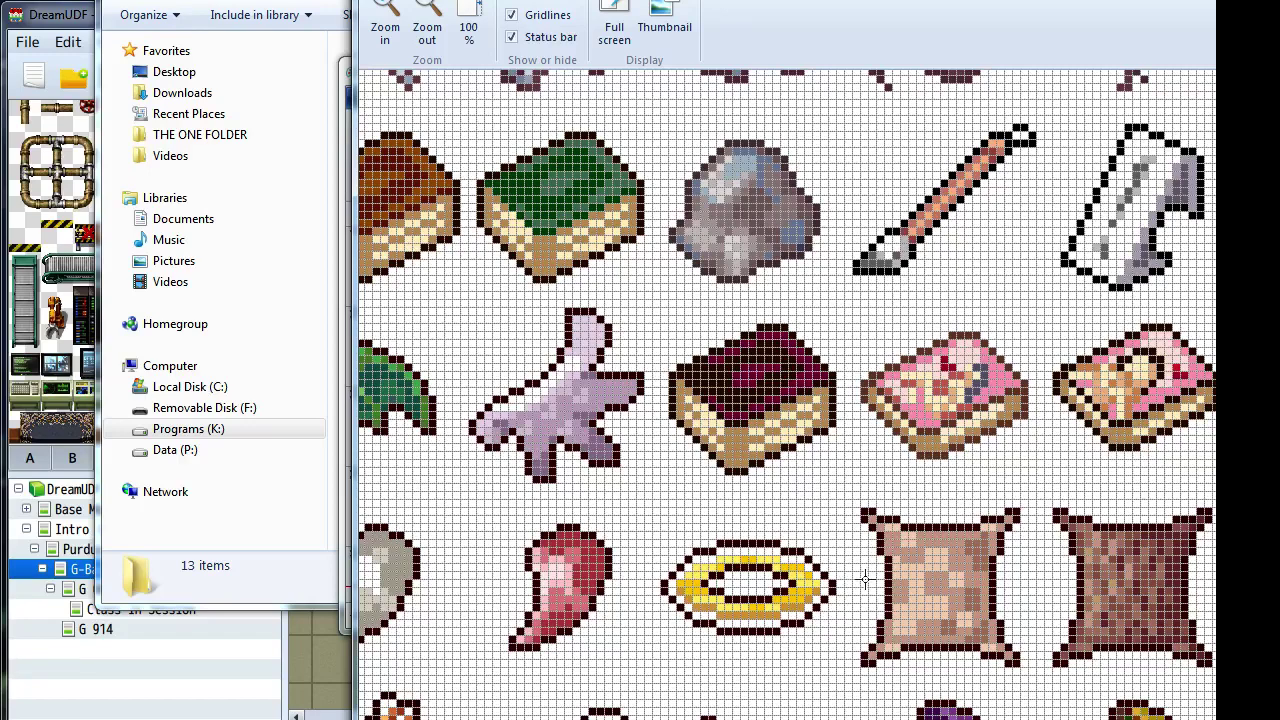
scroll(784, 400, left, 10)
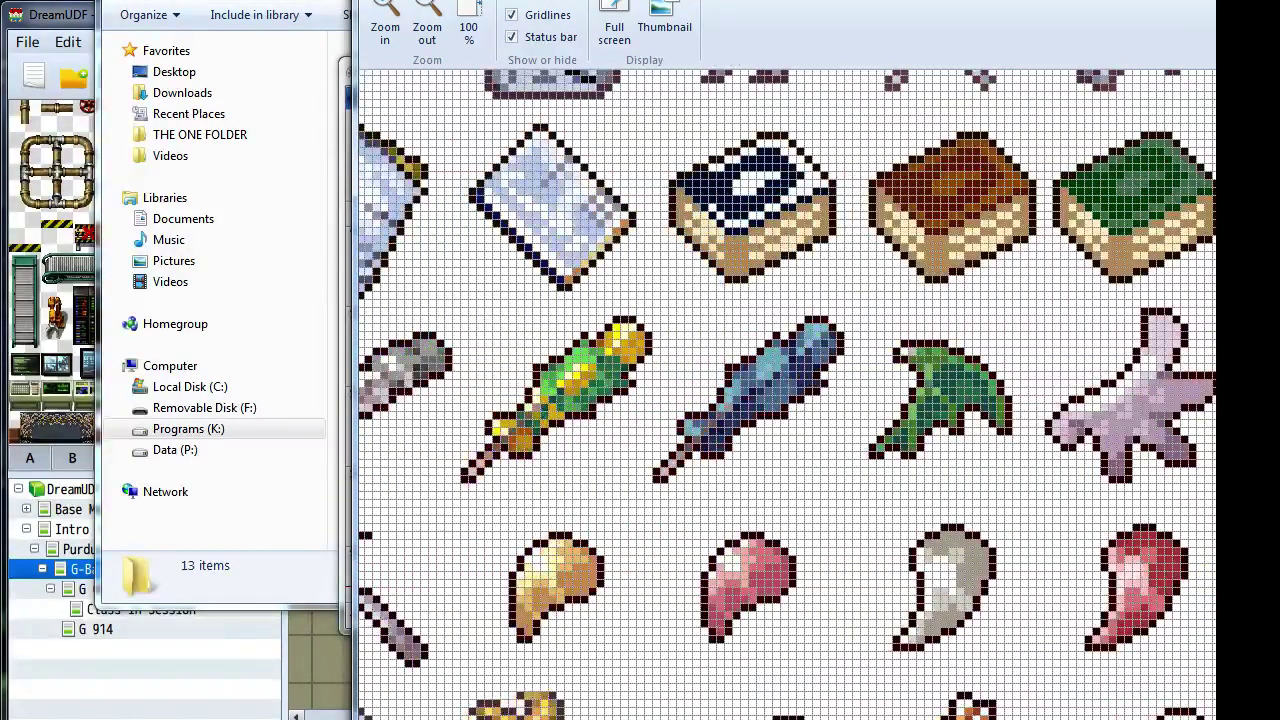
scroll(784, 400, right, 3)
scroll(866, 600, down, 12)
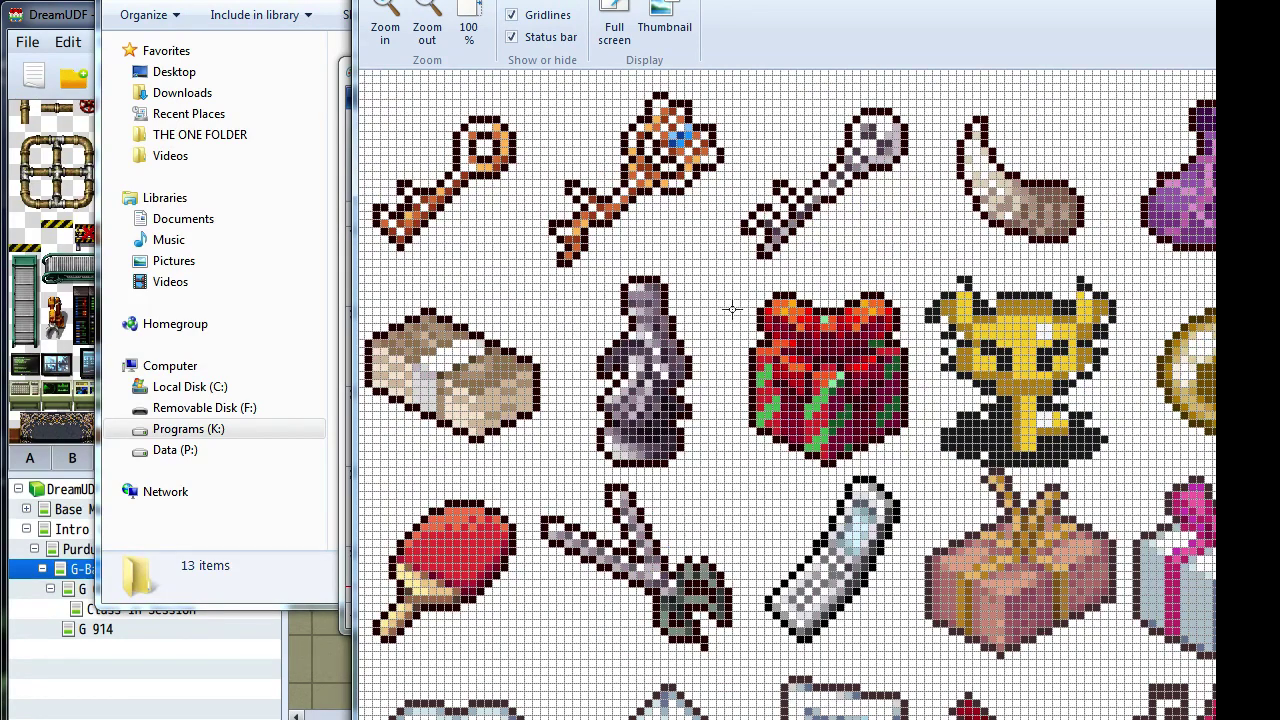
drag(736, 280, 920, 464)
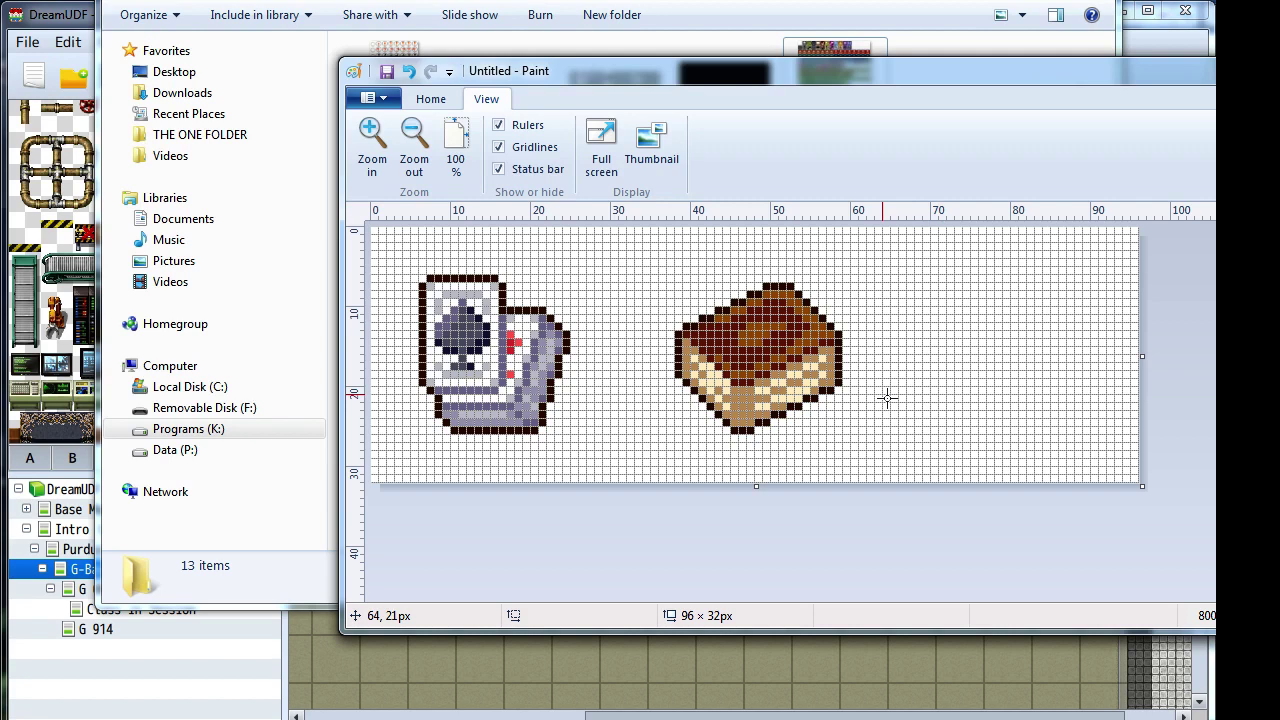
- Paste the gift box icon into the 96-pixel canvas and center it in the empty third 32-pixel square beside the book
key(ctrl+v)
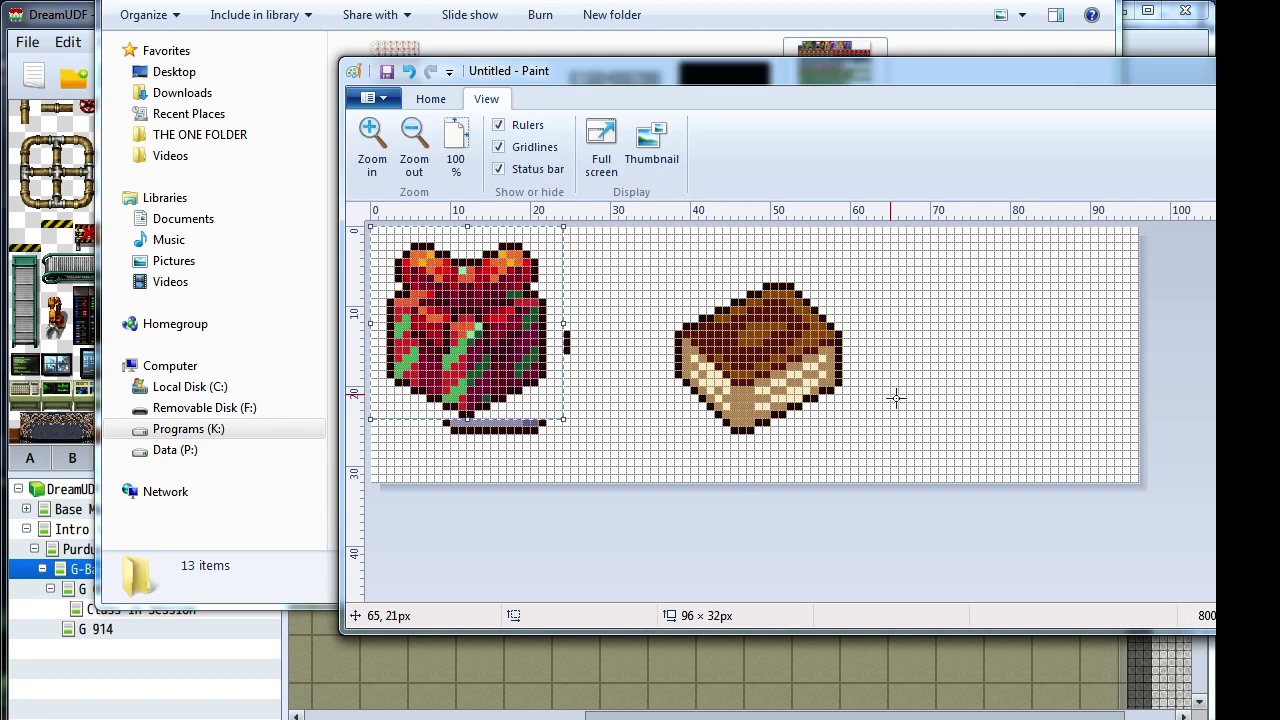
drag(379, 322, 988, 350)
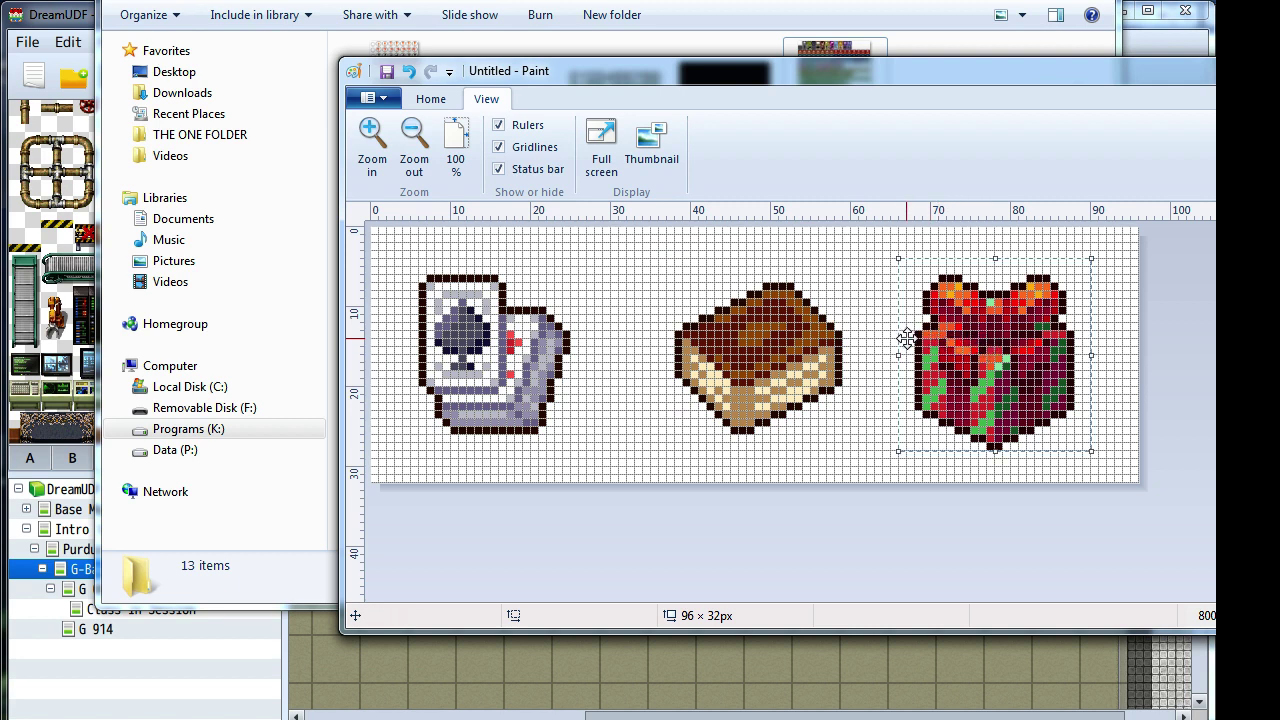
key(Escape)
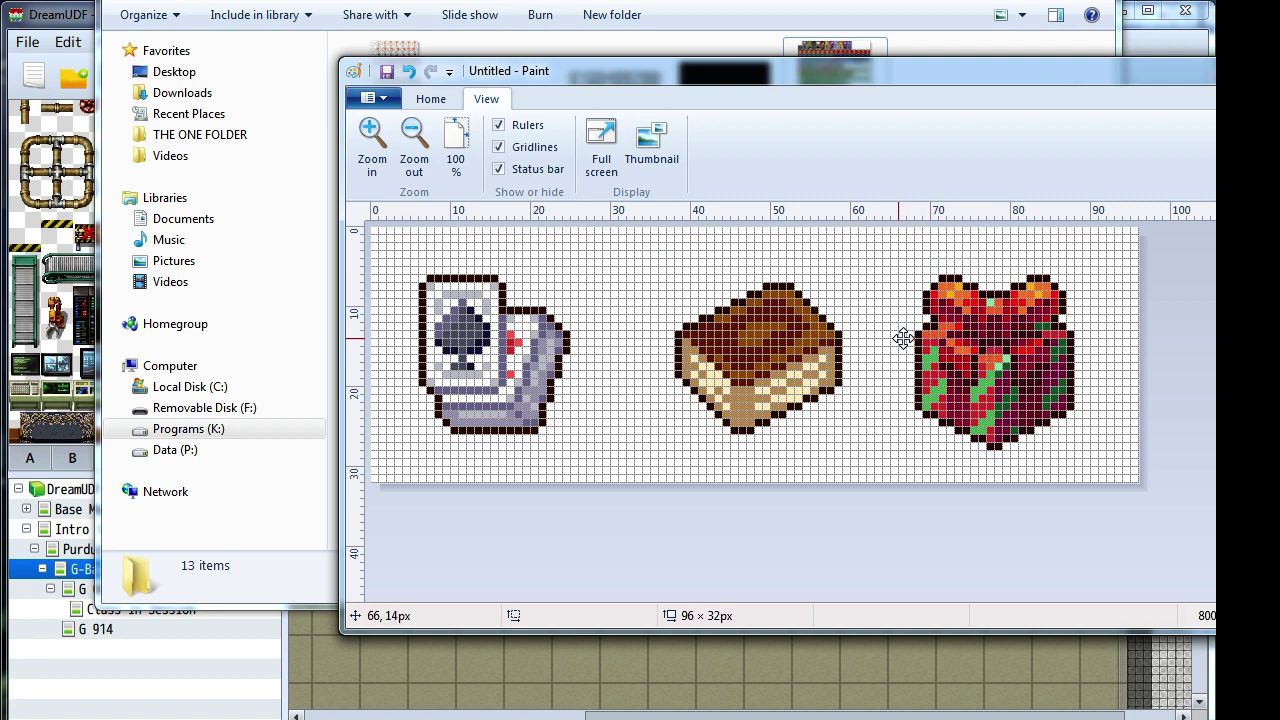
key(Left)
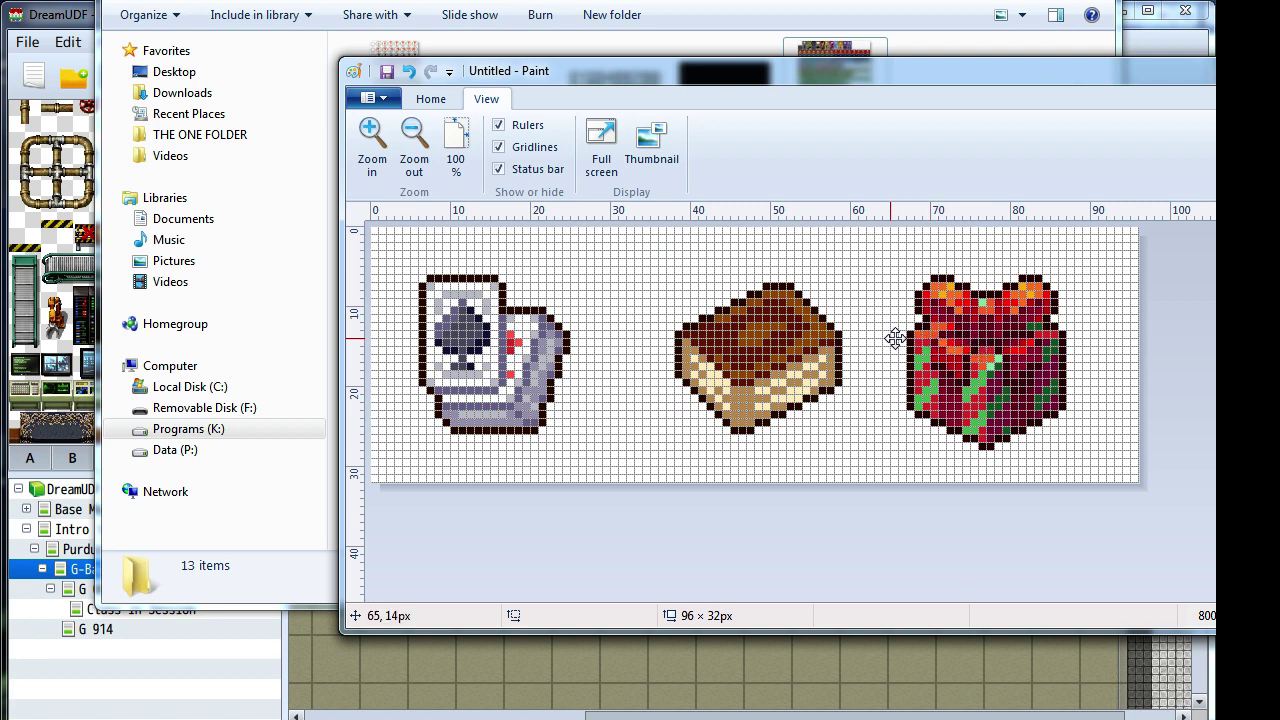
key(Up)
key(Right)
key(Down)
key(Right)
key(Right)
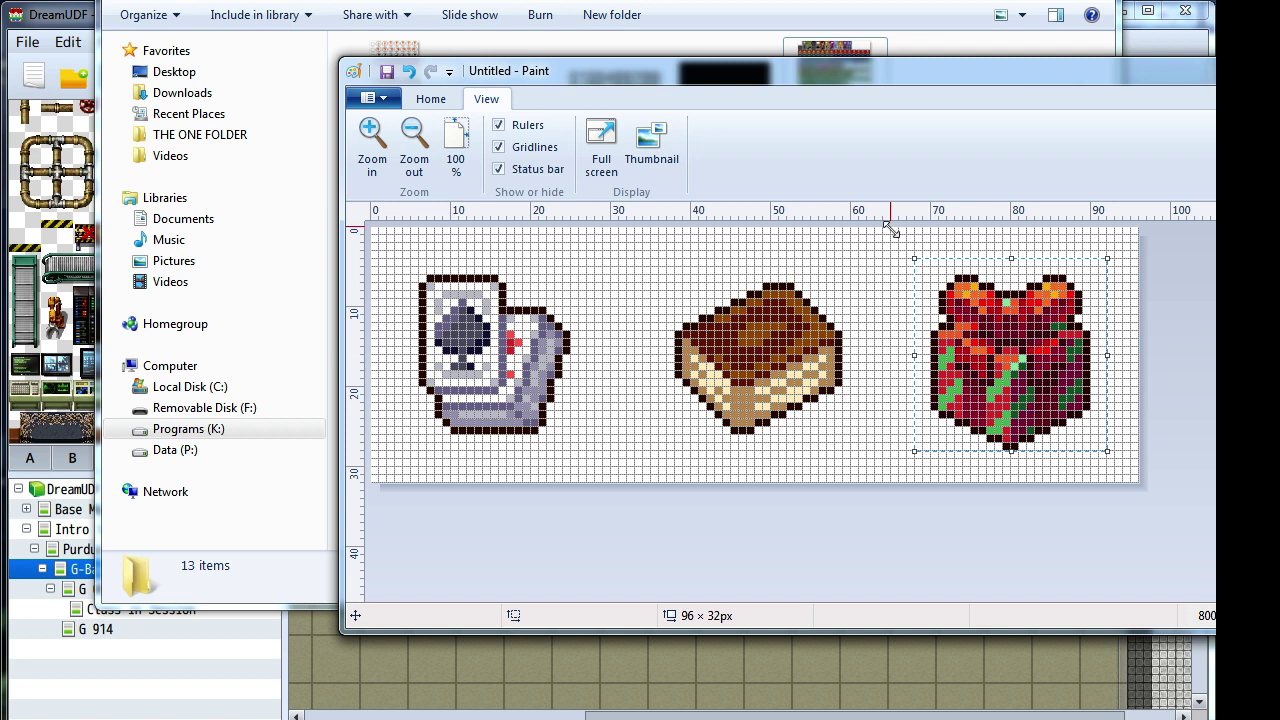
click(1149, 318)
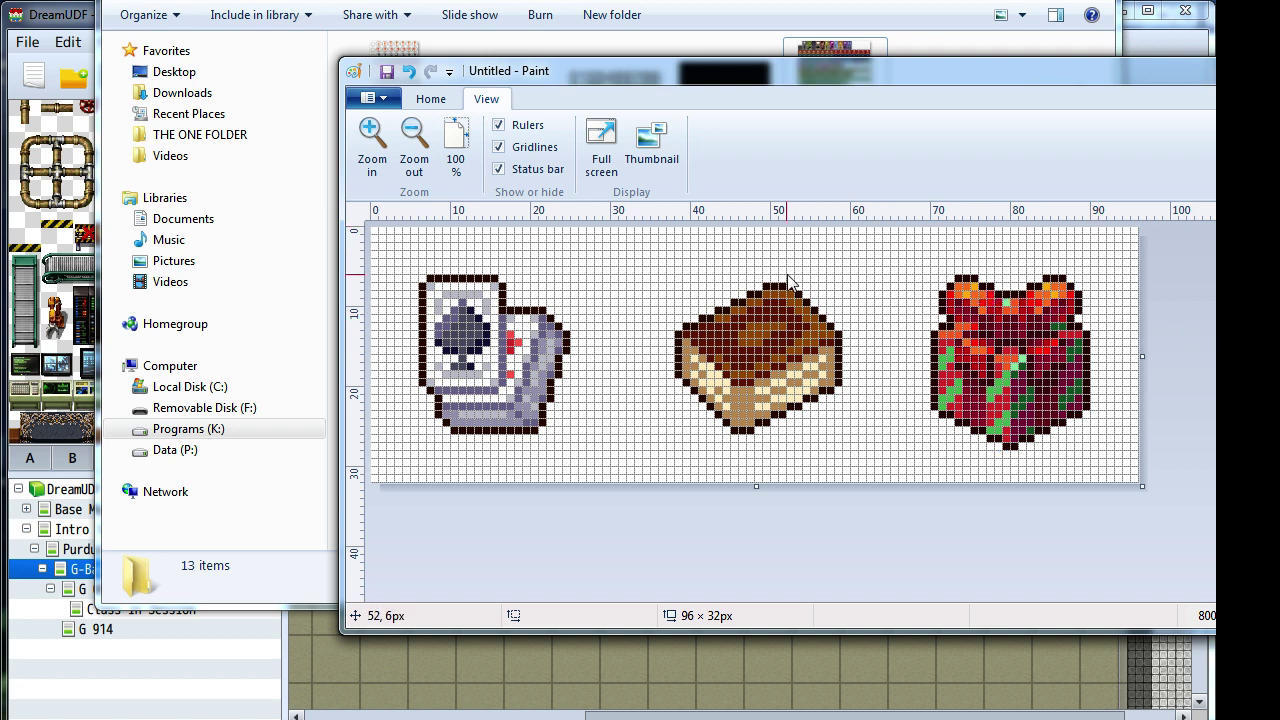
- Save the three-icon sheet under the file name Random items
key(ctrl+s)
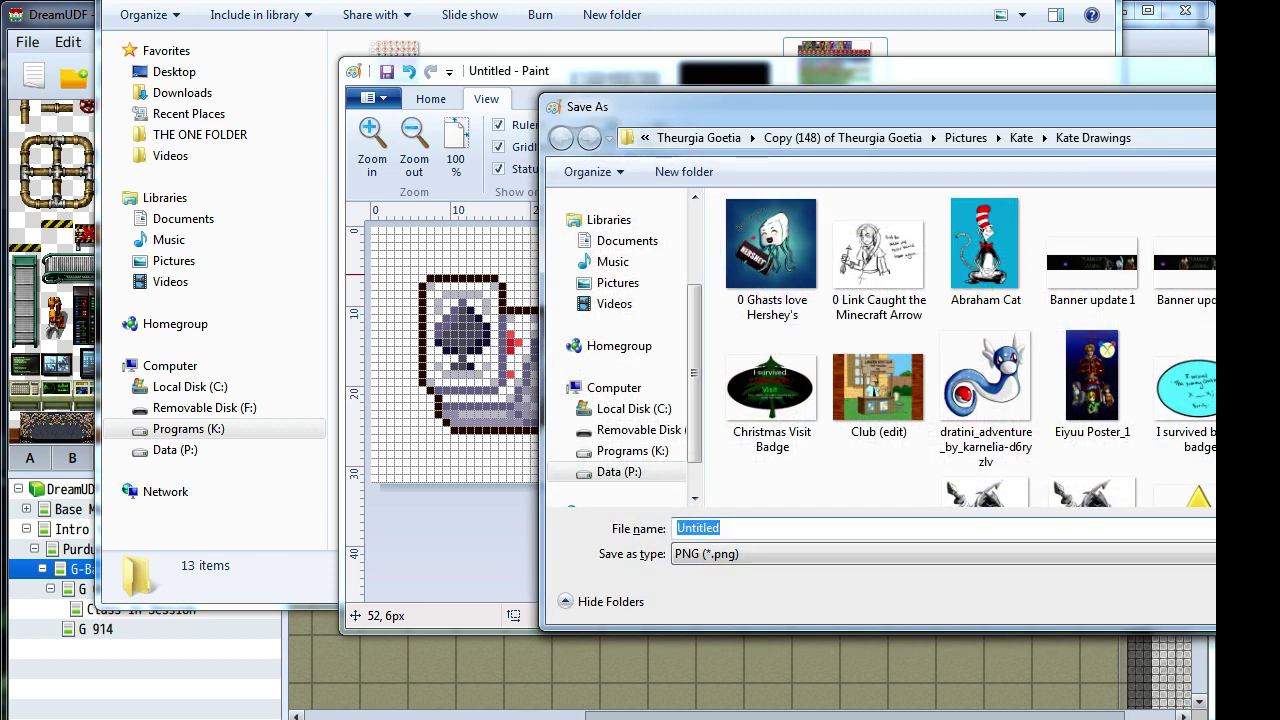
key(Escape)
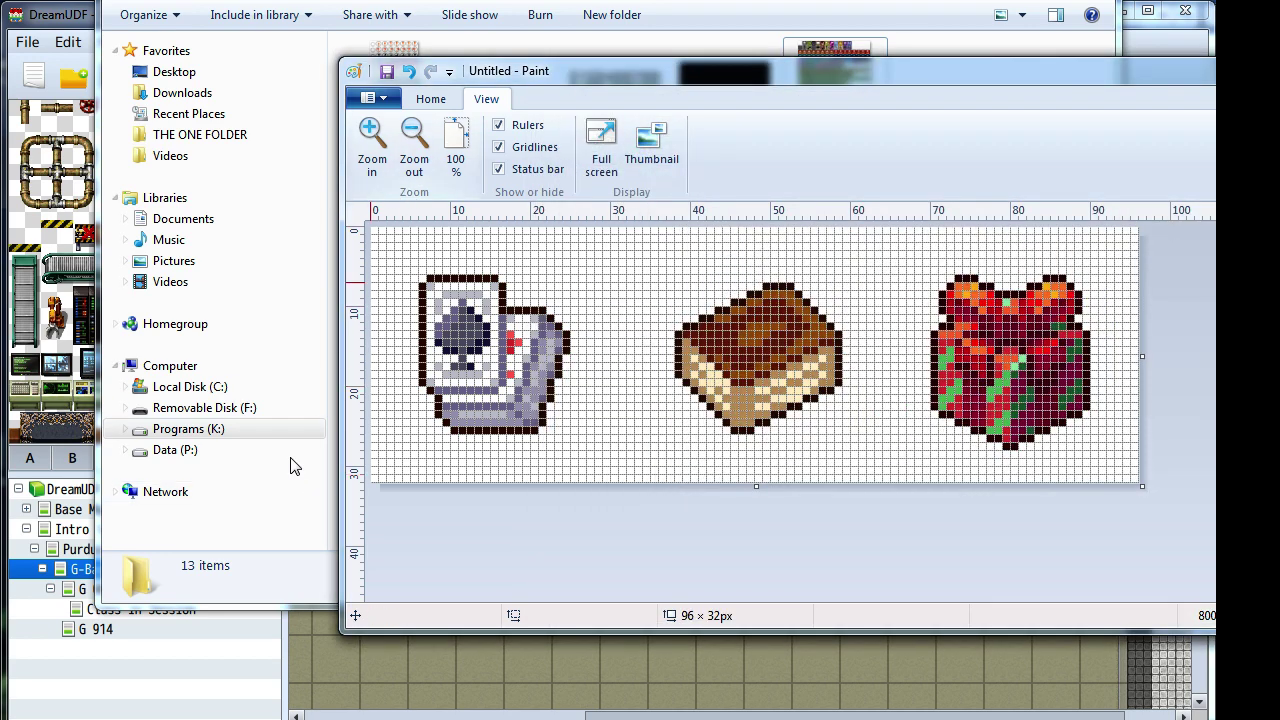
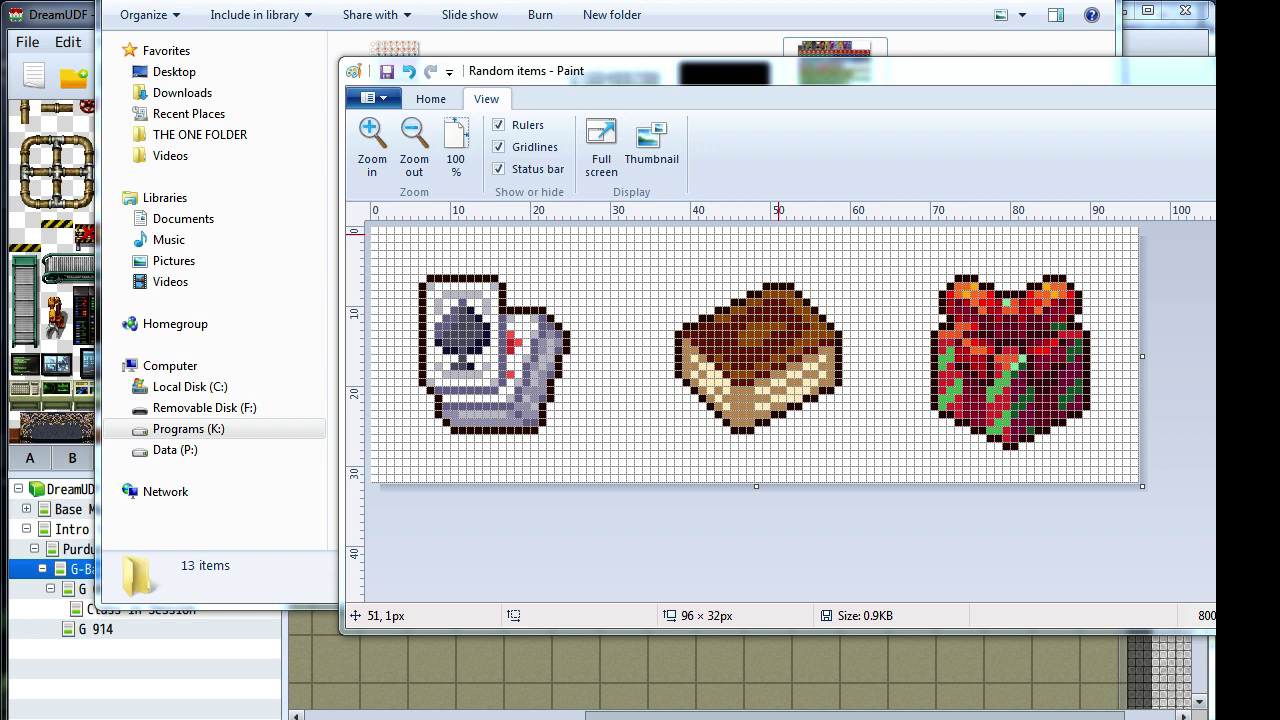
- Switch to RPG Maker MV and create an event on the hall table beside the black-capped character, with priority Same as characters
click(658, 655)
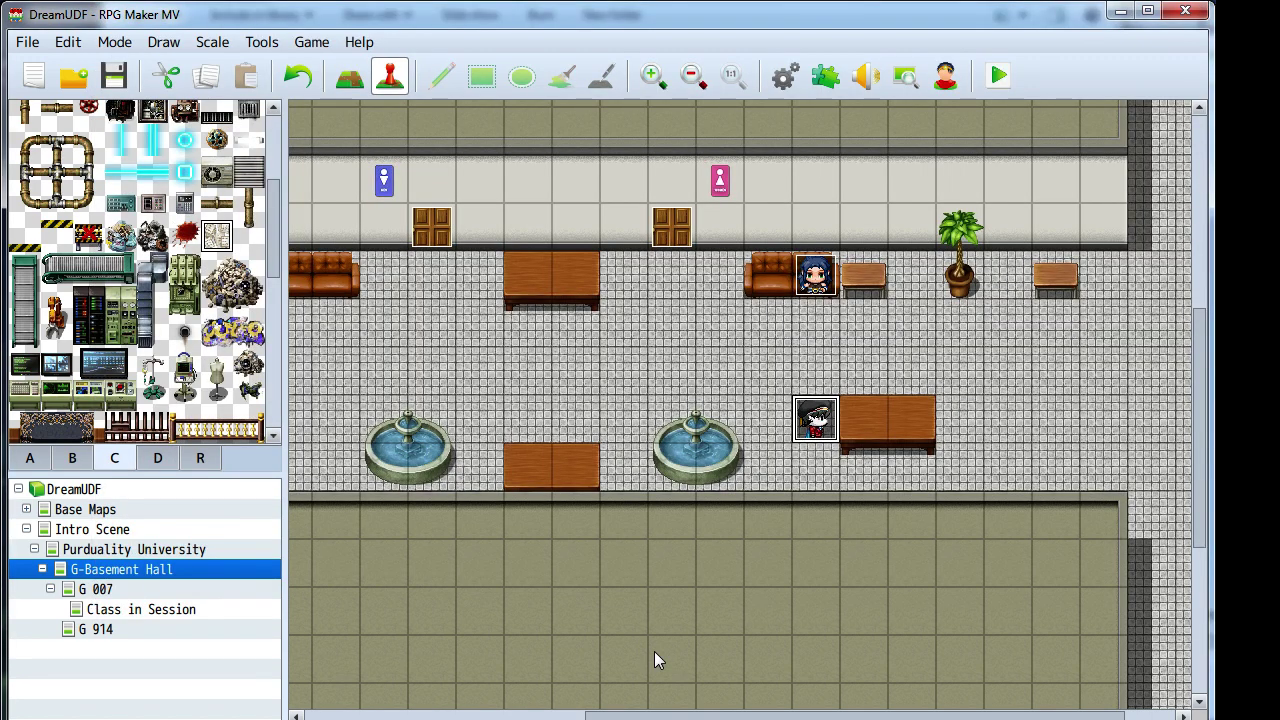
middle_click(732, 546)
middle_click(811, 541)
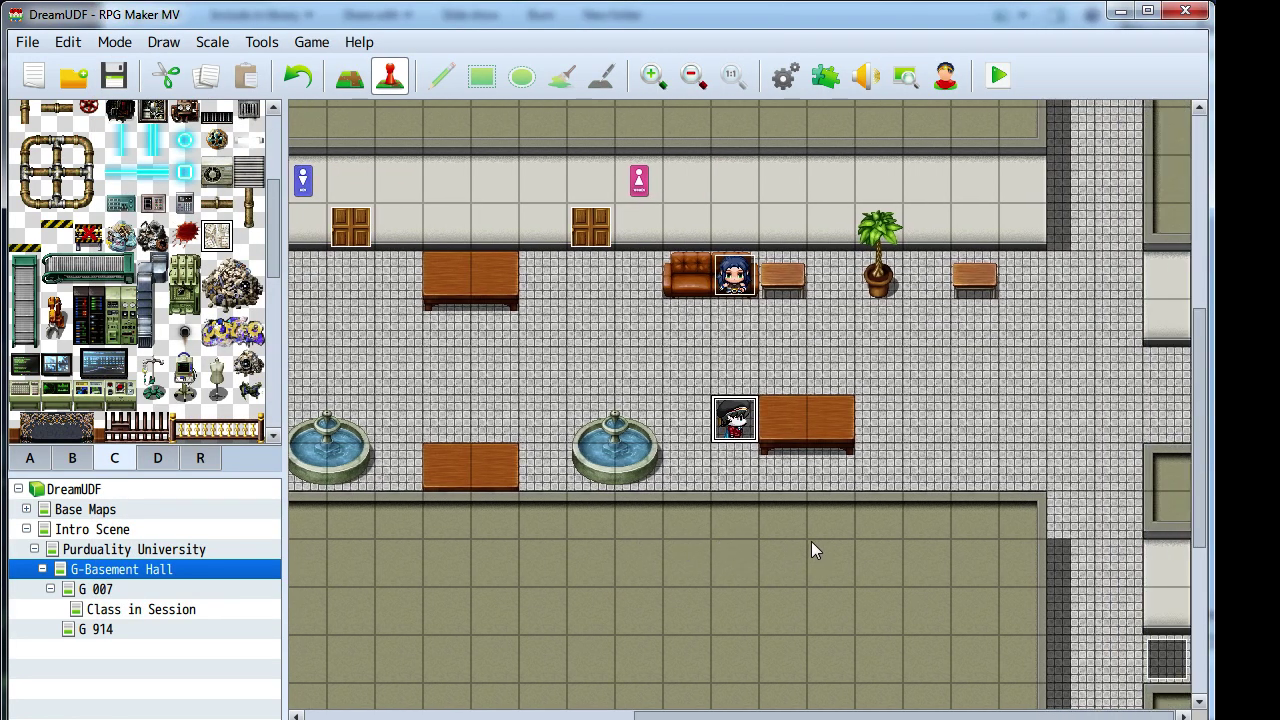
double_click(777, 406)
click(340, 597)
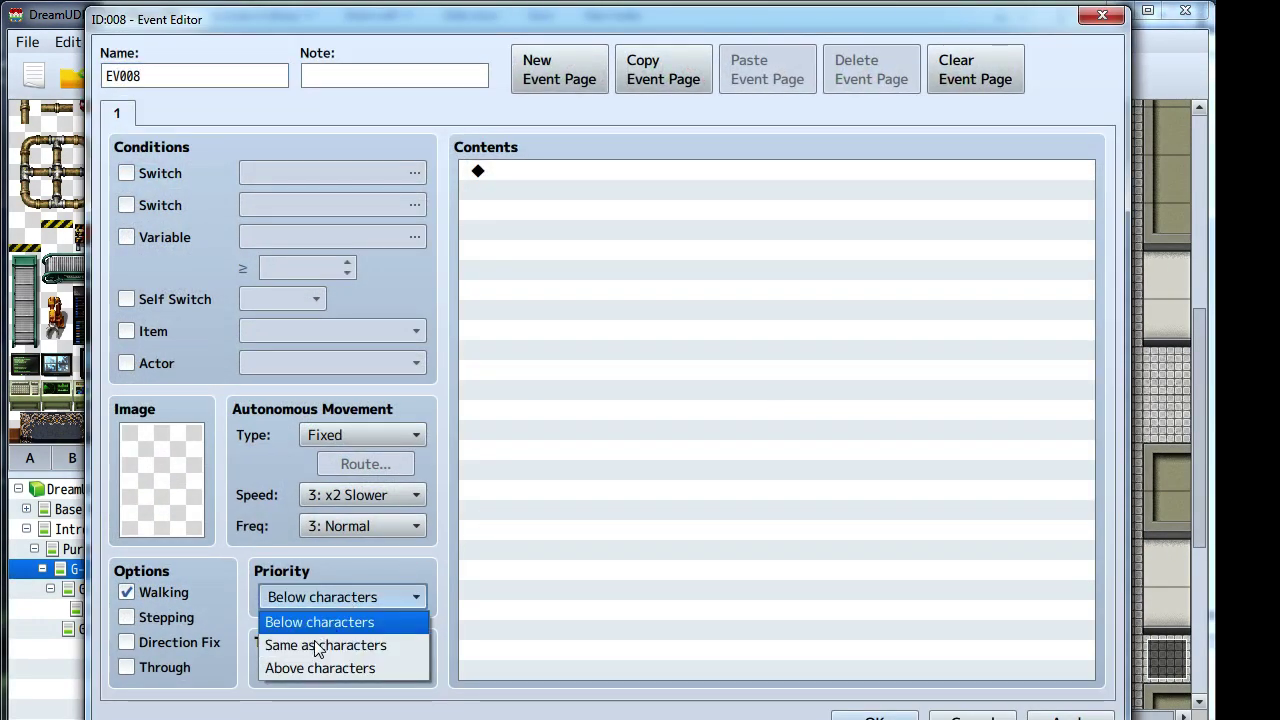
click(317, 644)
- Add the message "Looks like they're playing that new card game... Parallel Decks." to the table event and confirm the event
double_click(597, 233)
click(607, 180)
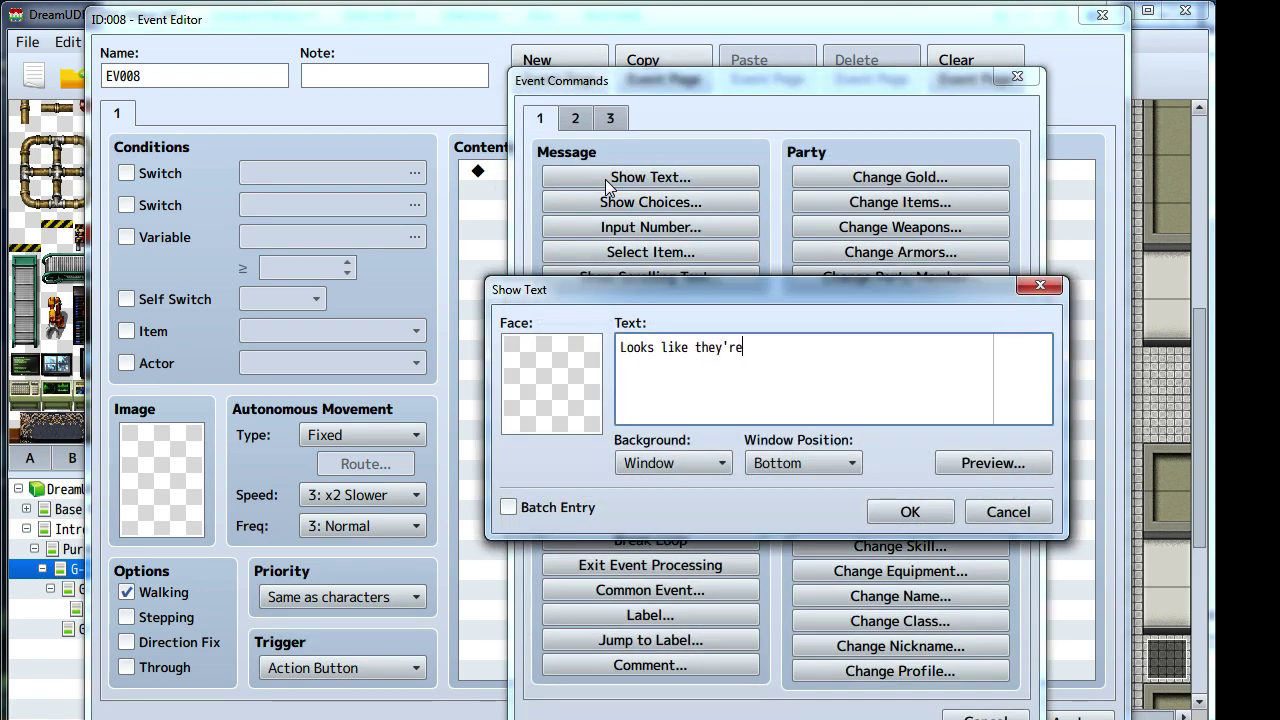
key(BackSpace)
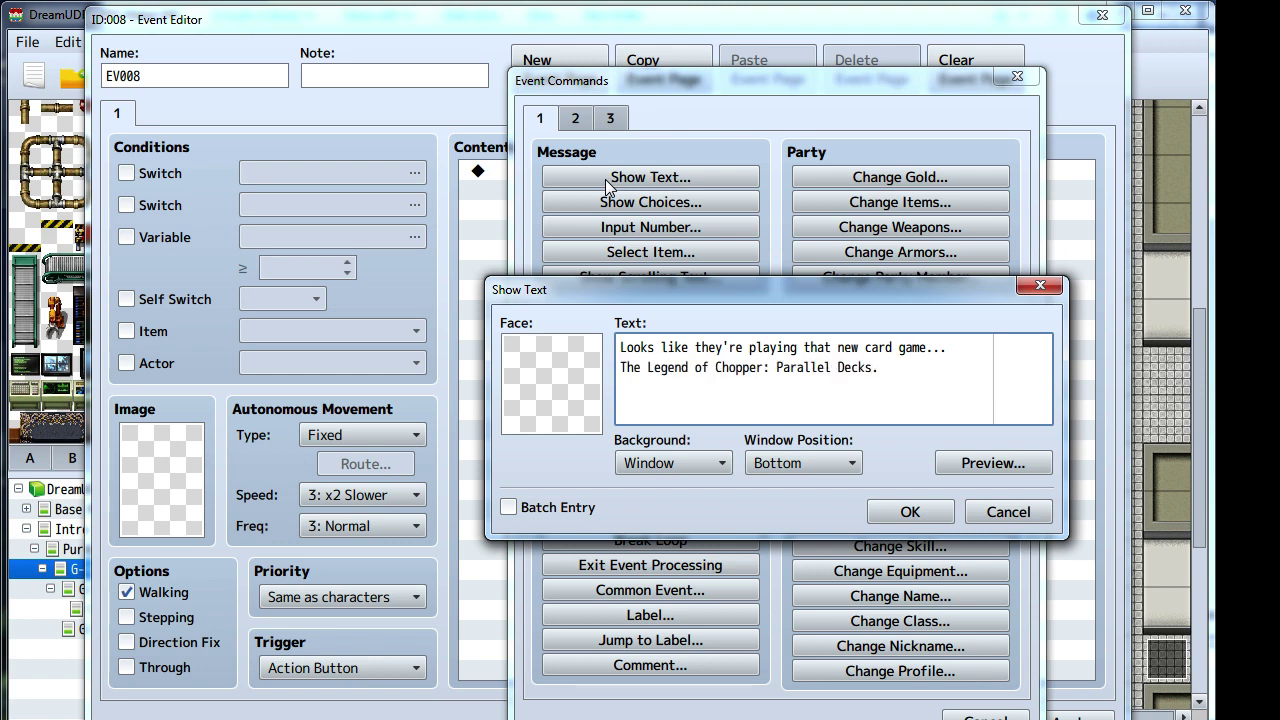
key(BackSpace)
key(BackSpace)
key(BackSpace)
key(BackSpace)
key(BackSpace)
key(BackSpace)
key(BackSpace)
key(BackSpace)
key(BackSpace)
key(BackSpace)
key(BackSpace)
key(BackSpace)
key(BackSpace)
key(BackSpace)
key(BackSpace)
key(BackSpace)
key(BackSpace)
key(BackSpace)
key(BackSpace)
key(BackSpace)
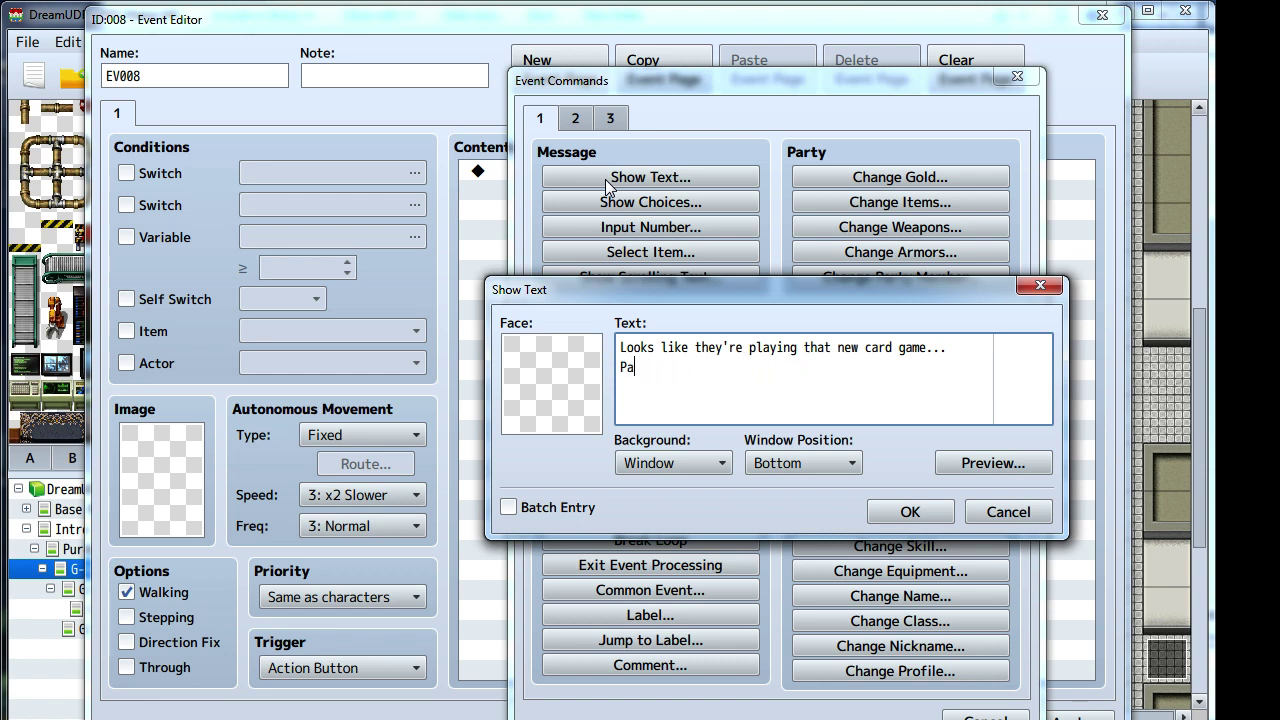
text(ecks.)
click(909, 512)
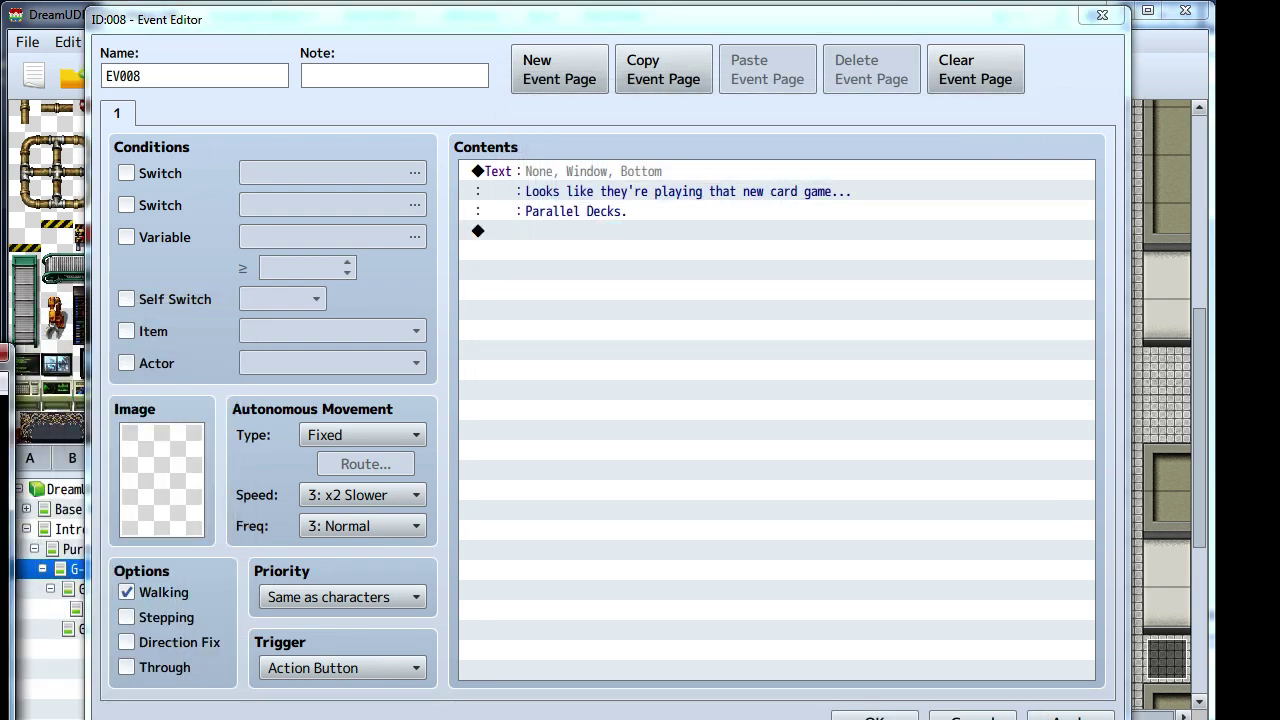
click(767, 414)
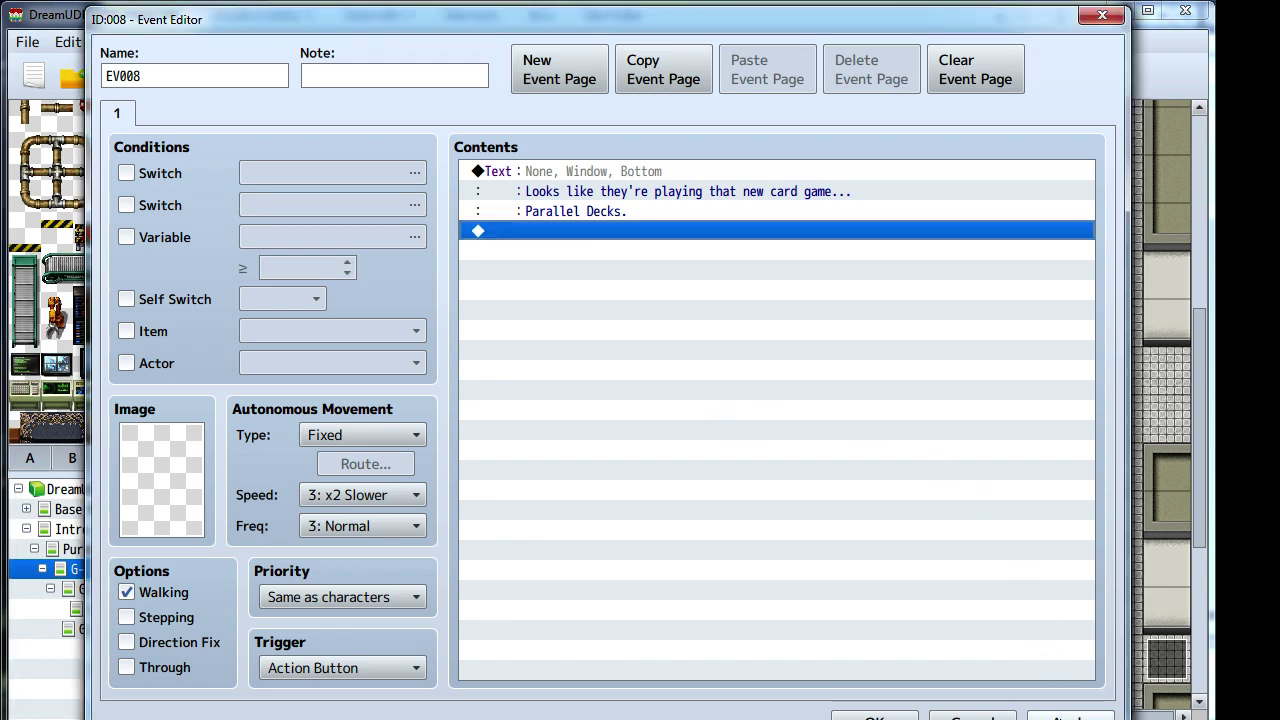
click(873, 716)
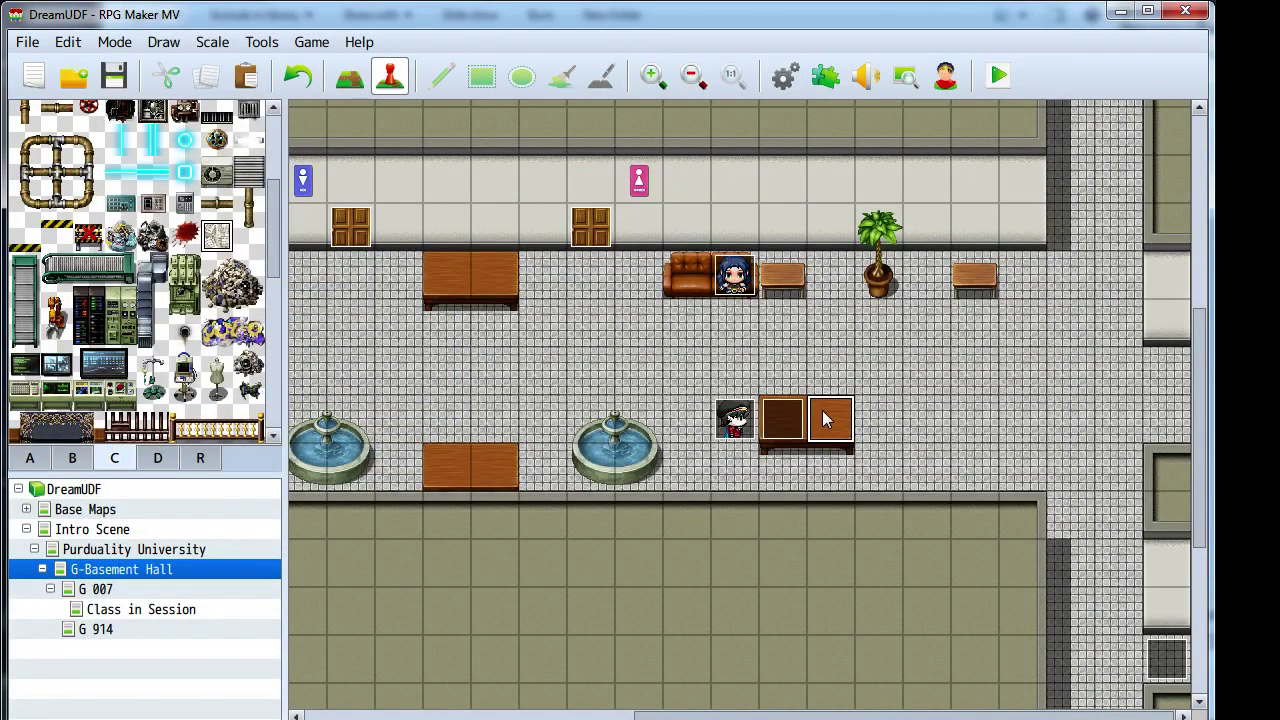
- Duplicate the black-capped character event onto the floor tile at the opposite end of the table
click(738, 418)
key(ctrl+c)
click(880, 425)
key(ctrl+v)
- Change the duplicated character's image to the blond goggled sprite facing the table from Random1-1 sheet
double_click(879, 425)
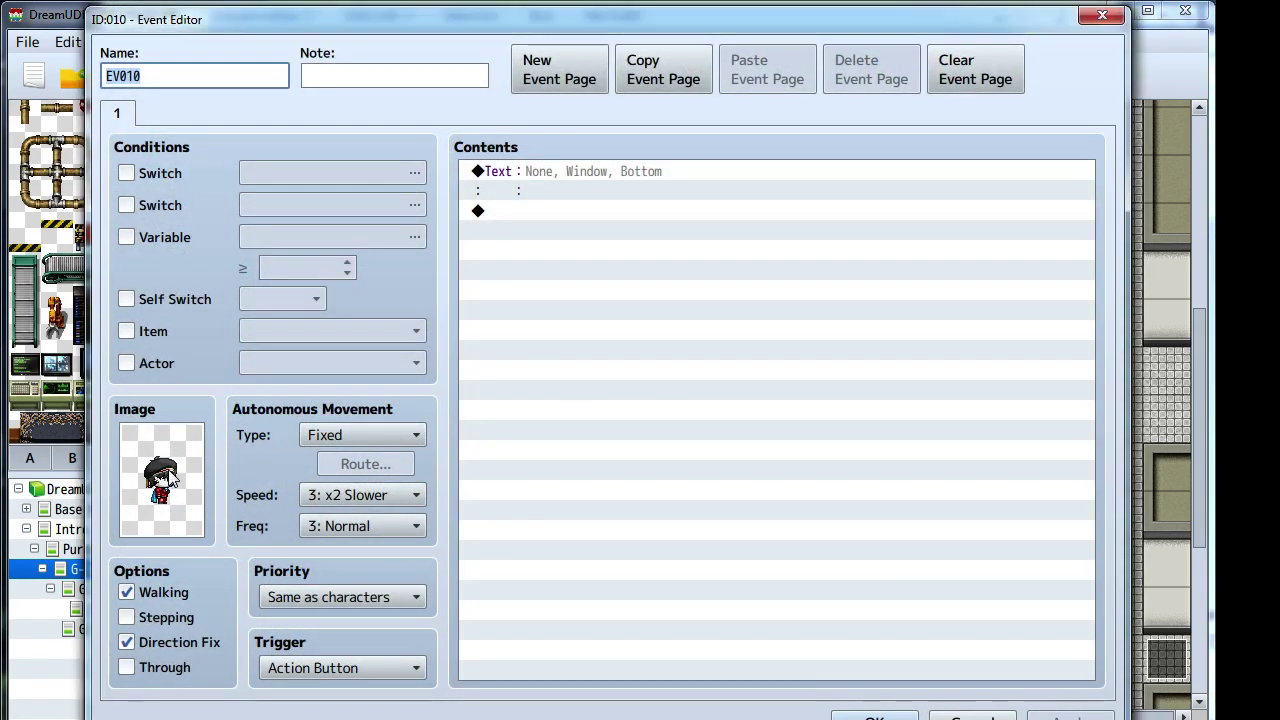
double_click(200, 468)
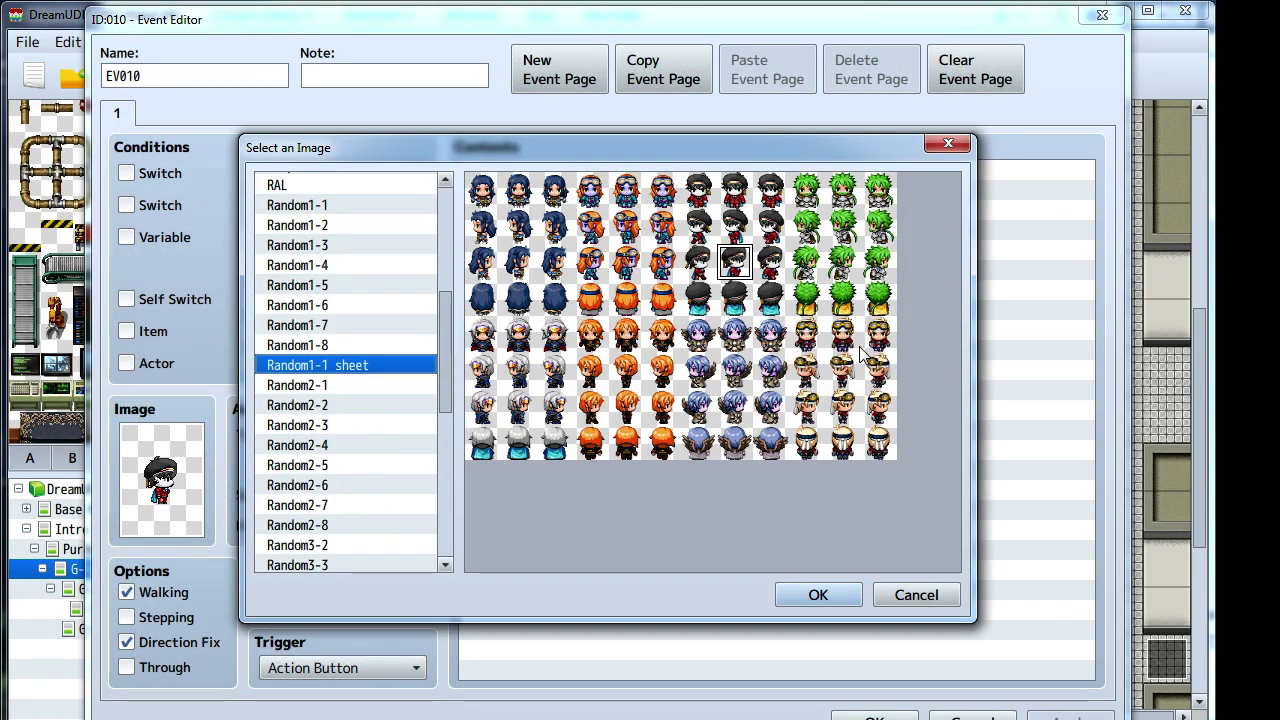
click(880, 378)
click(820, 594)
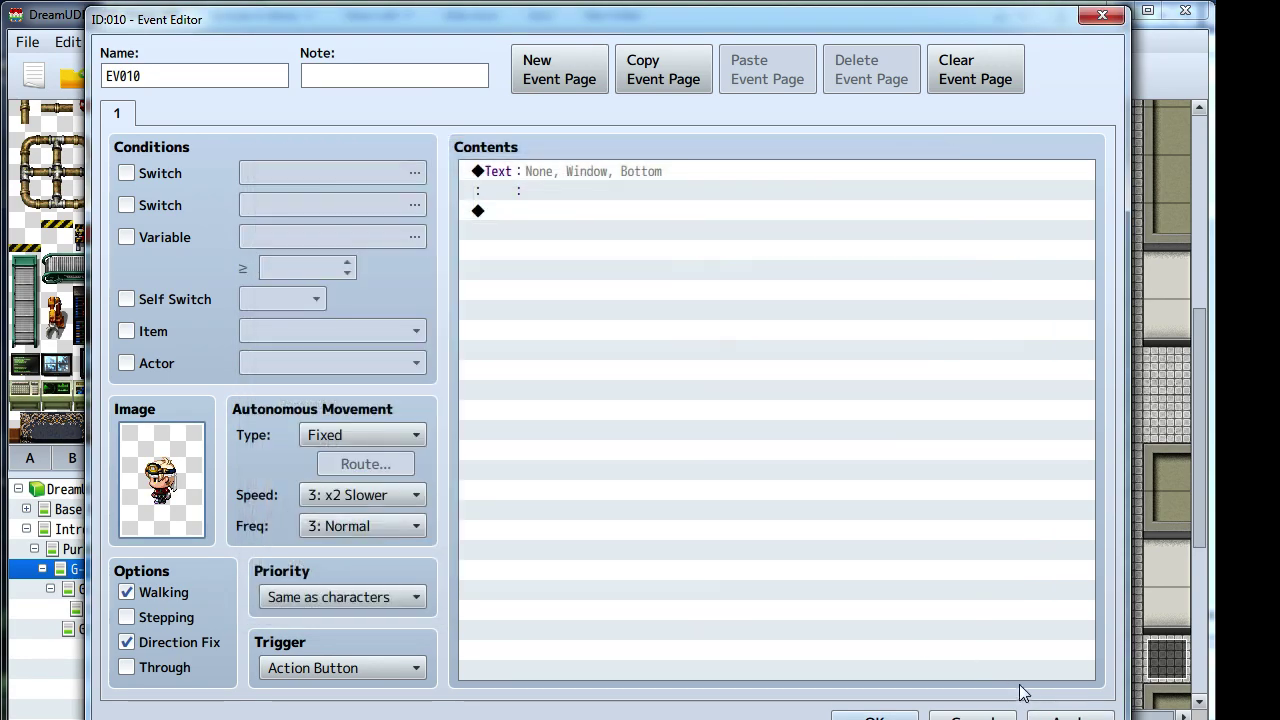
click(874, 718)
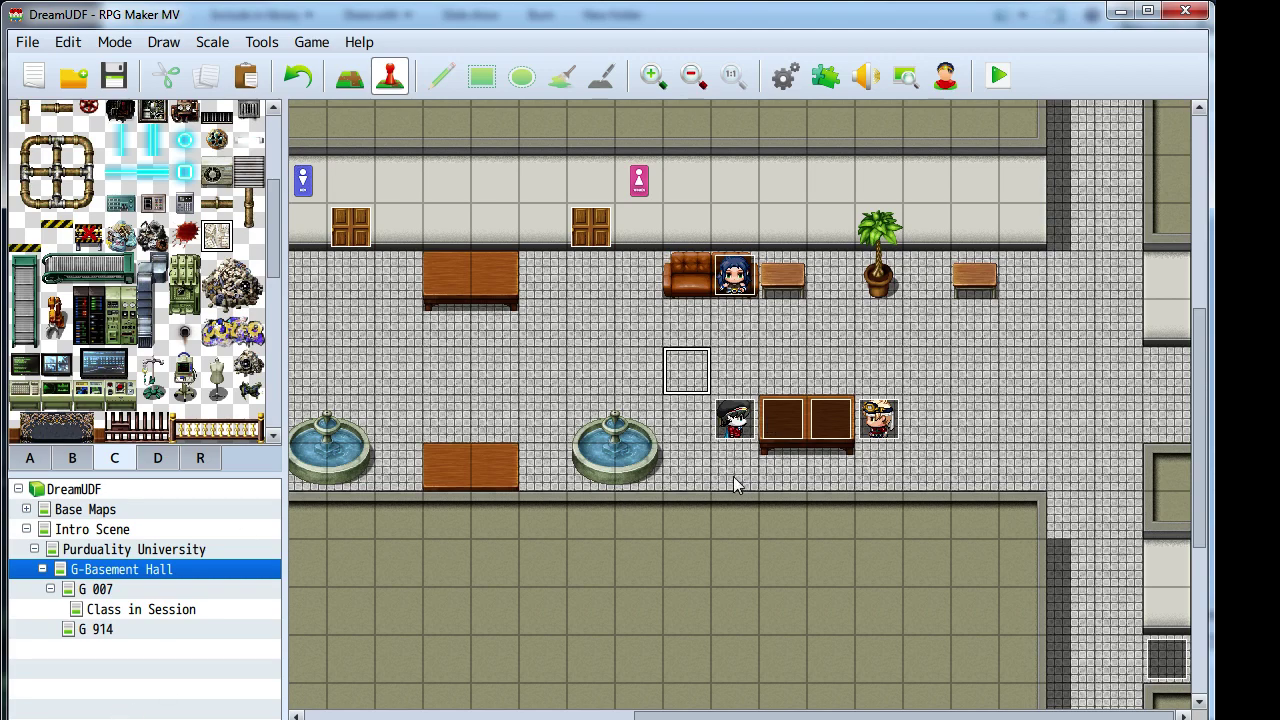
- Look through the Tileset B, Tileset C and Tileset D graphics for an image for the card game table event
double_click(783, 419)
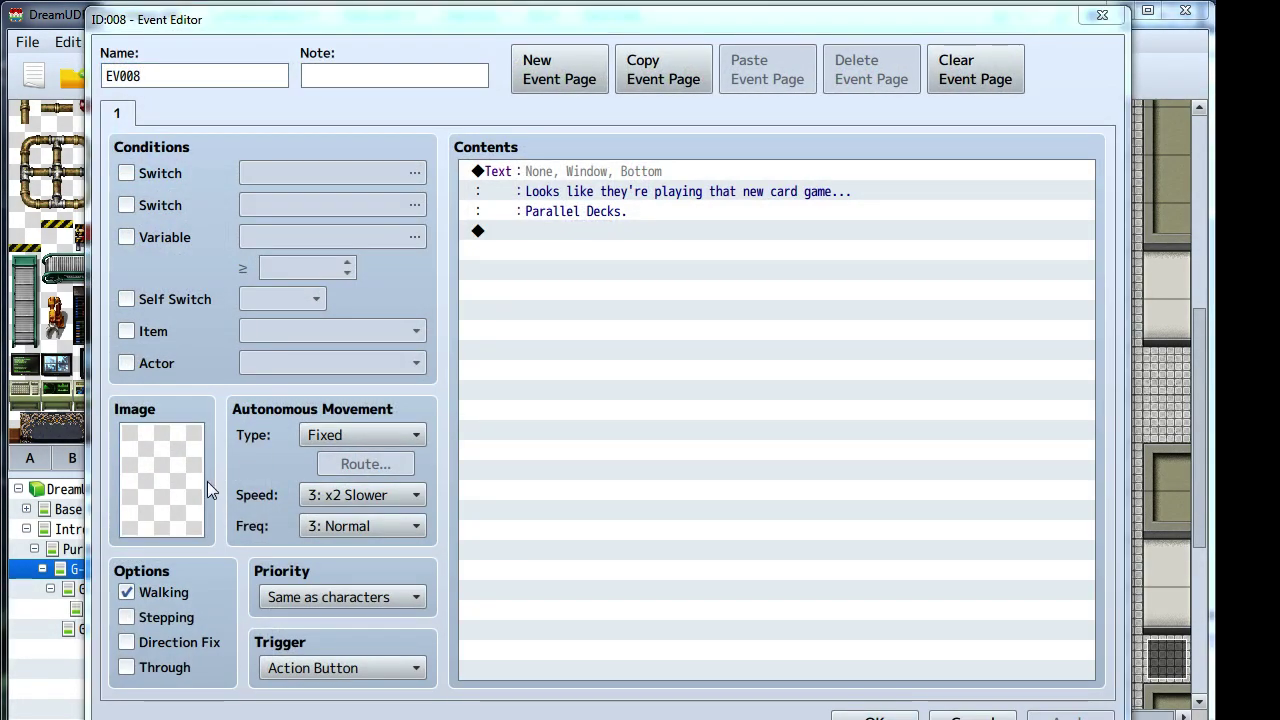
double_click(208, 485)
drag(449, 275, 434, 549)
click(310, 525)
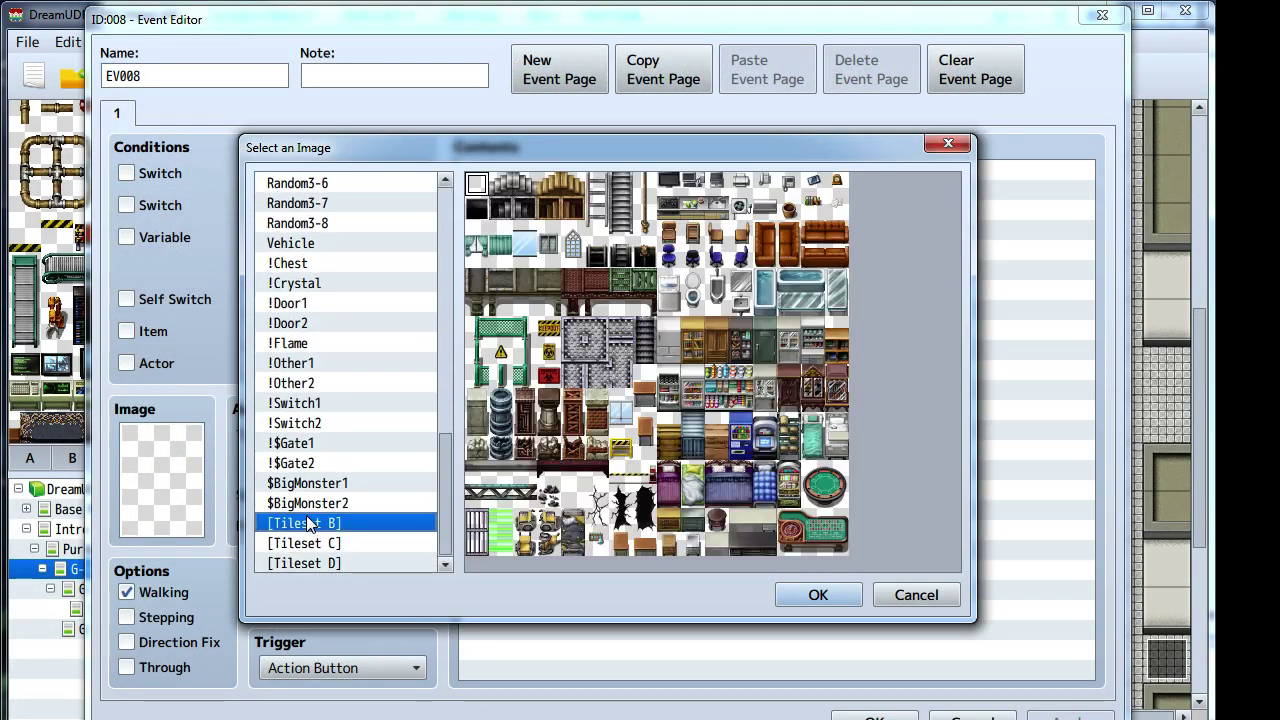
click(309, 543)
click(313, 563)
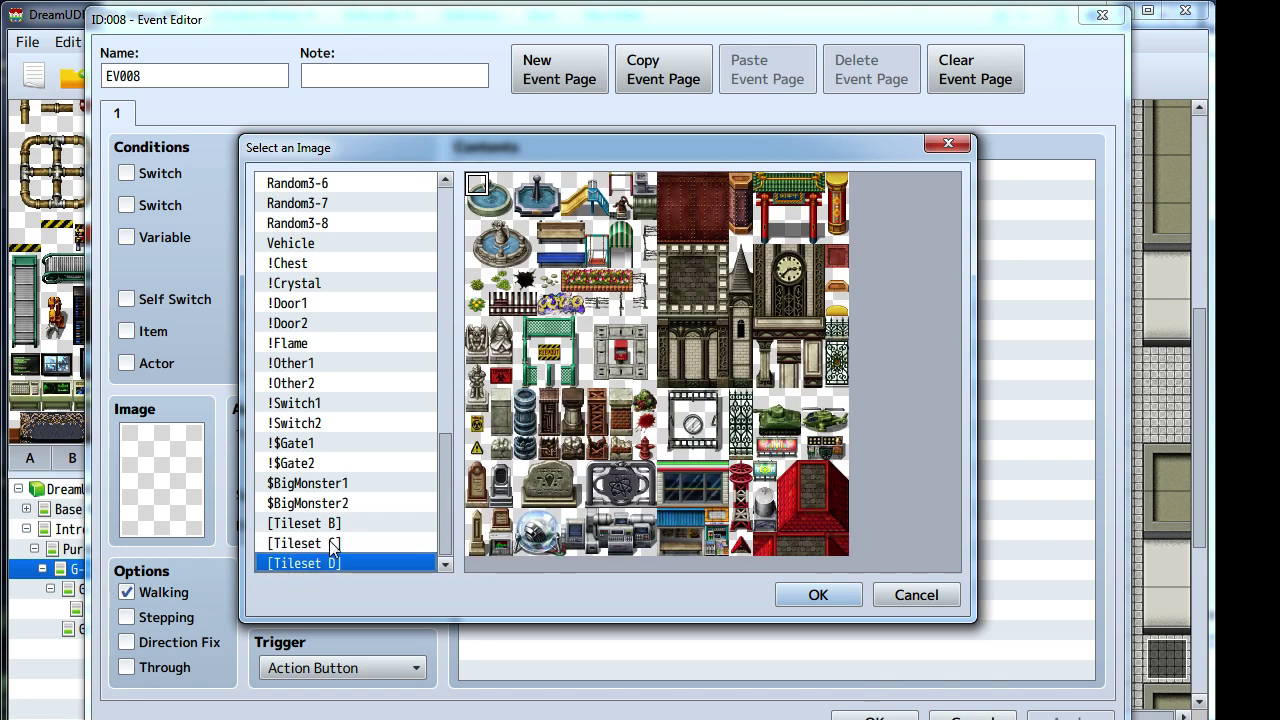
mouse_move(442, 494)
mouse_down()
mouse_move(452, 223)
mouse_move(450, 480)
mouse_up()
click(940, 594)
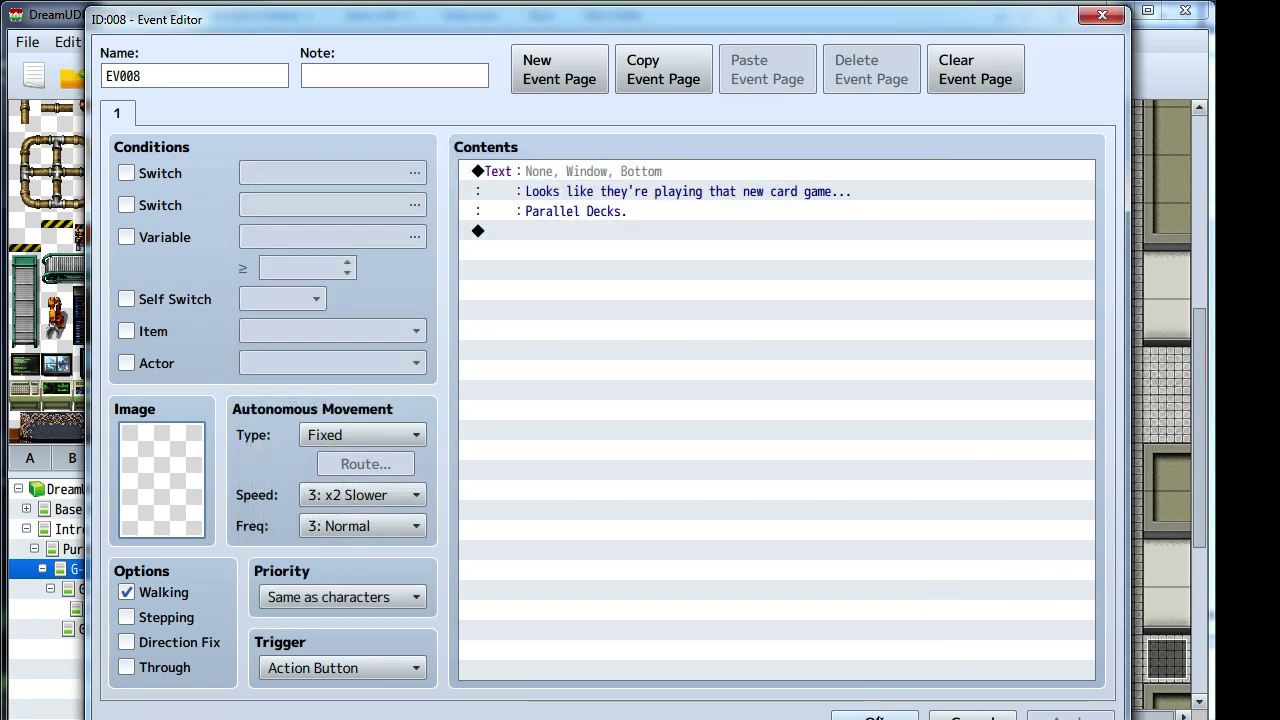
double_click(130, 494)
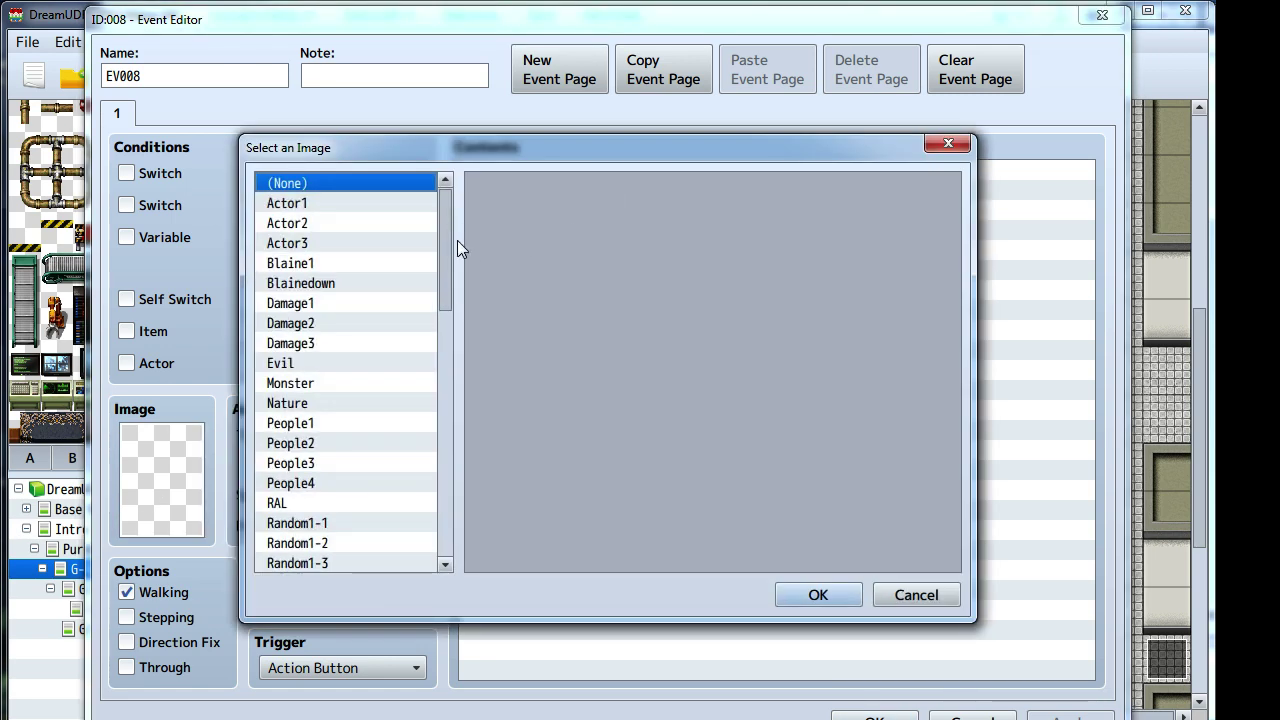
drag(445, 239, 483, 169)
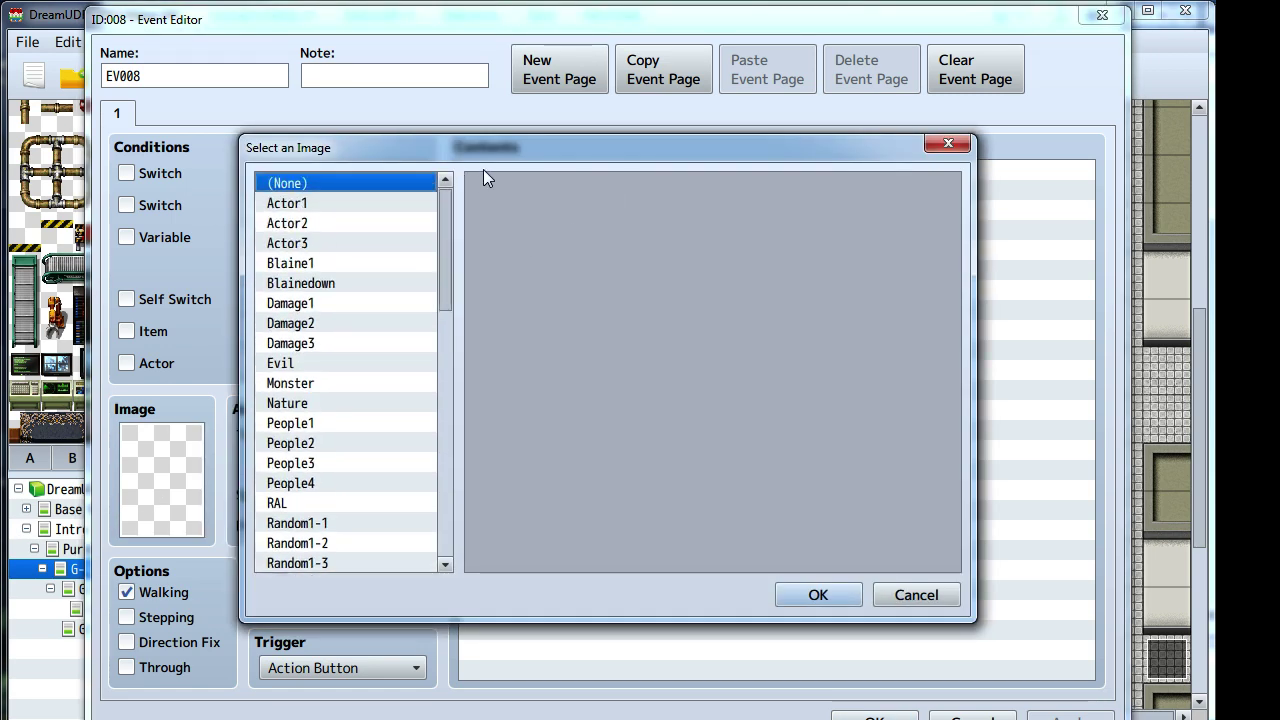
click(950, 143)
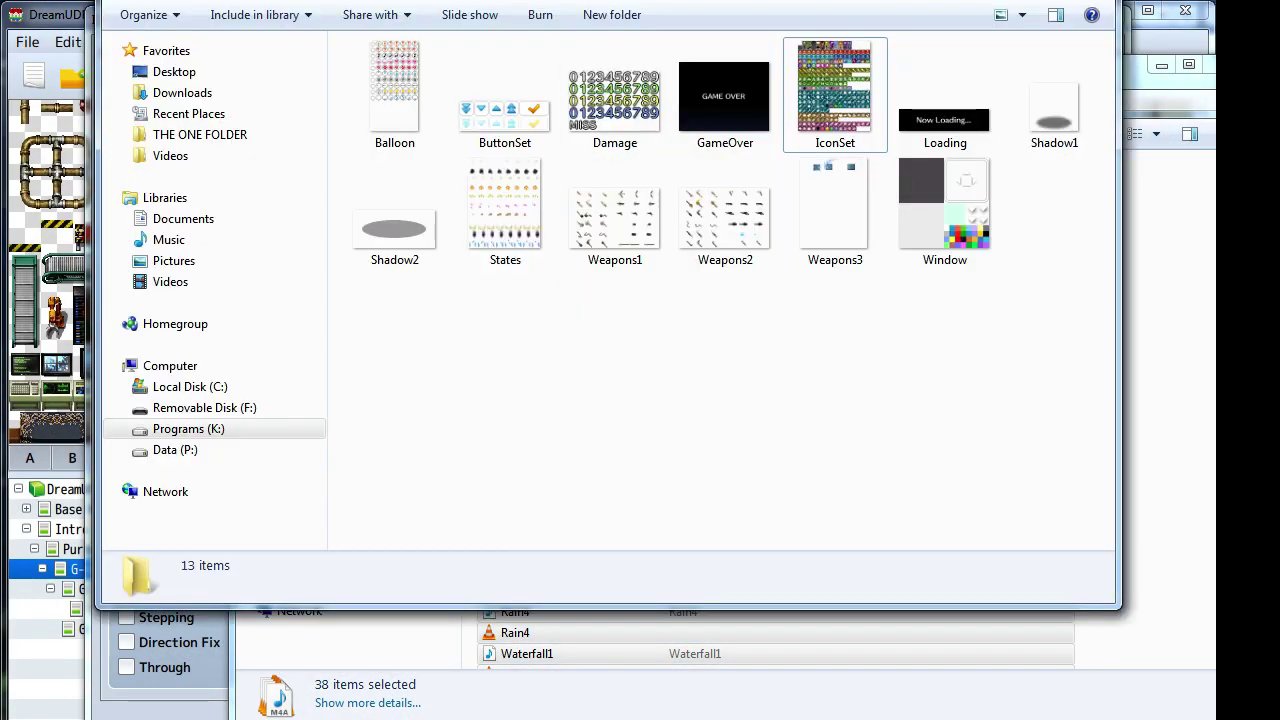
- In Windows Explorer, copy the Random items image from the project's tilesets folder into its characters folder
key(BackSpace)
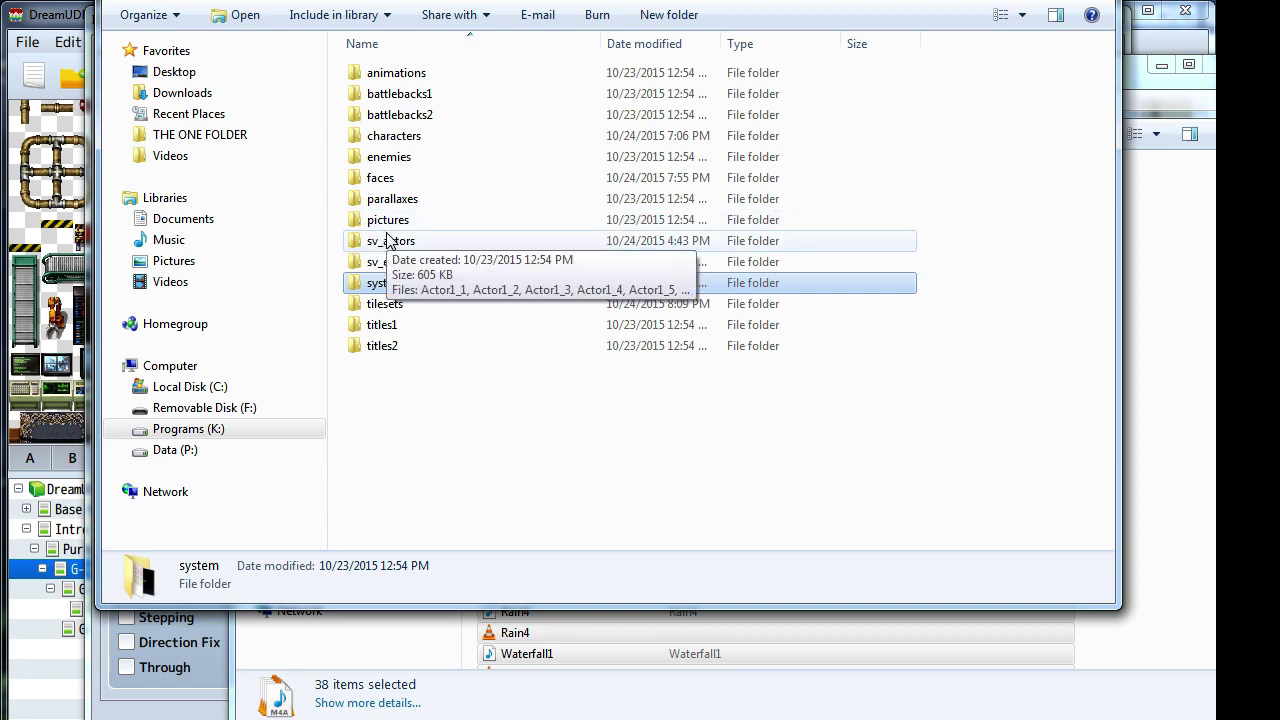
double_click(385, 303)
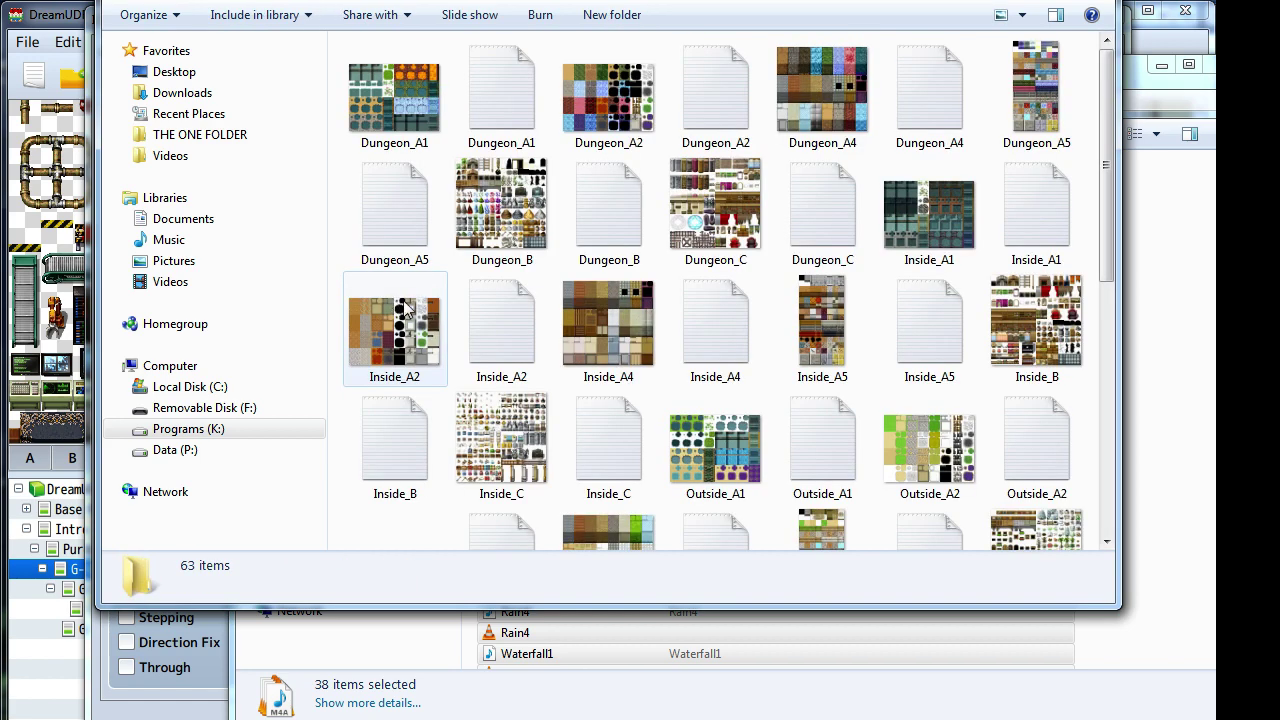
scroll(487, 342, down, 5)
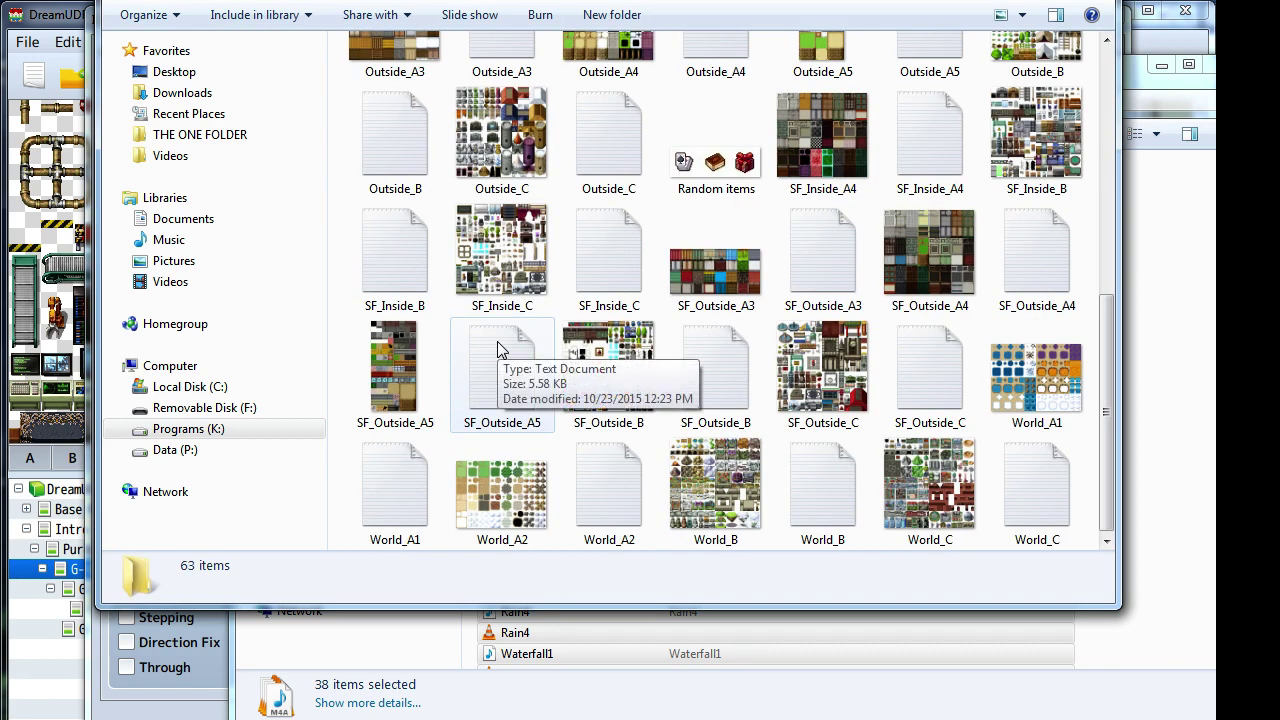
click(697, 165)
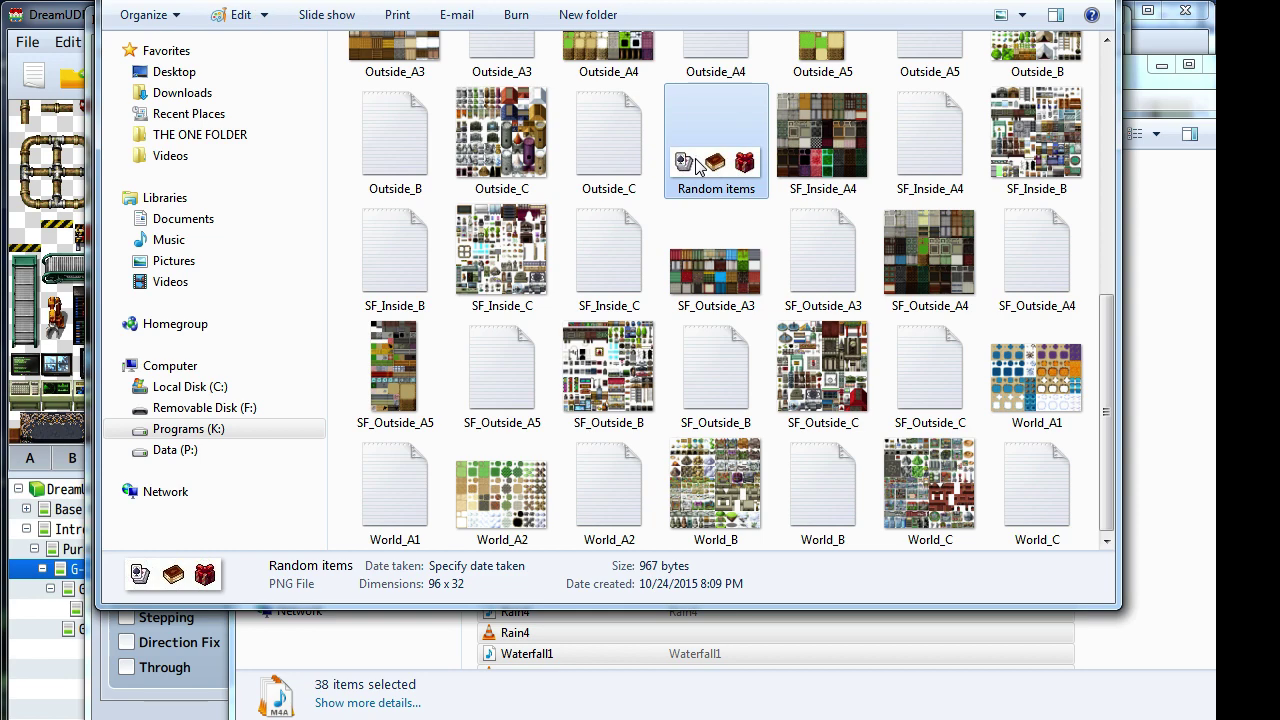
key(BackSpace)
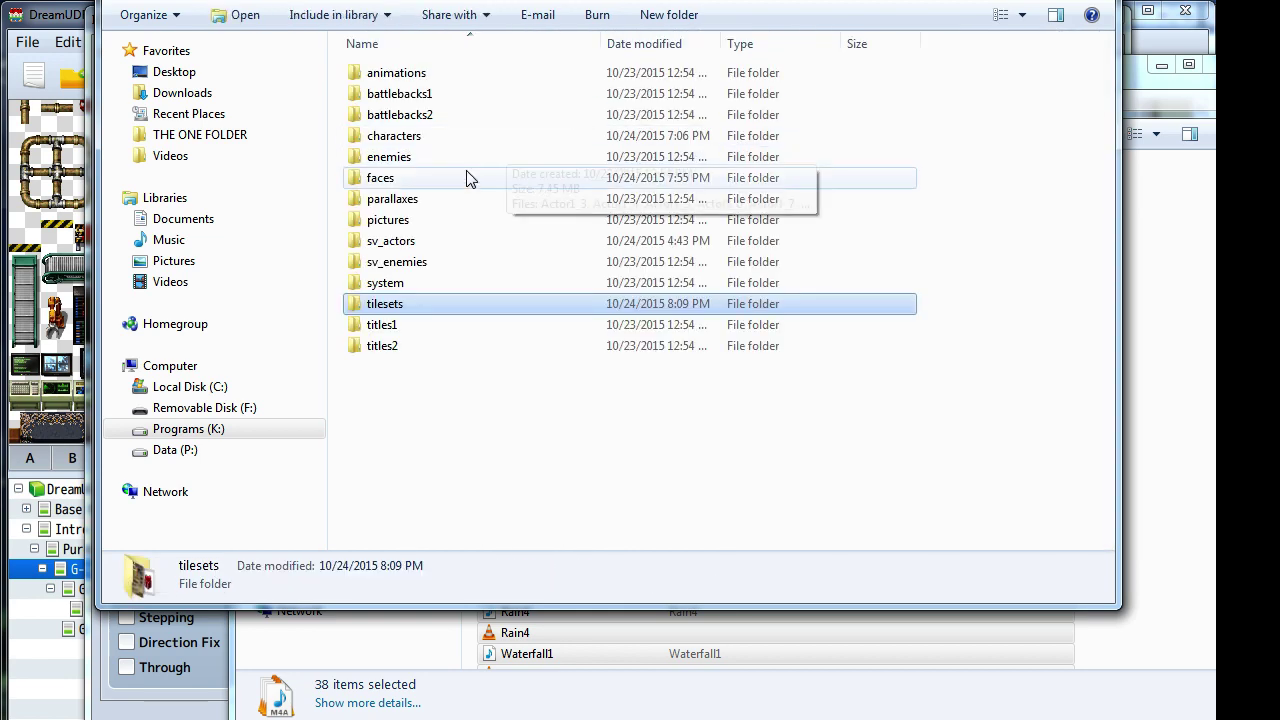
double_click(403, 142)
scroll(760, 360, down, 5)
click(1043, 527)
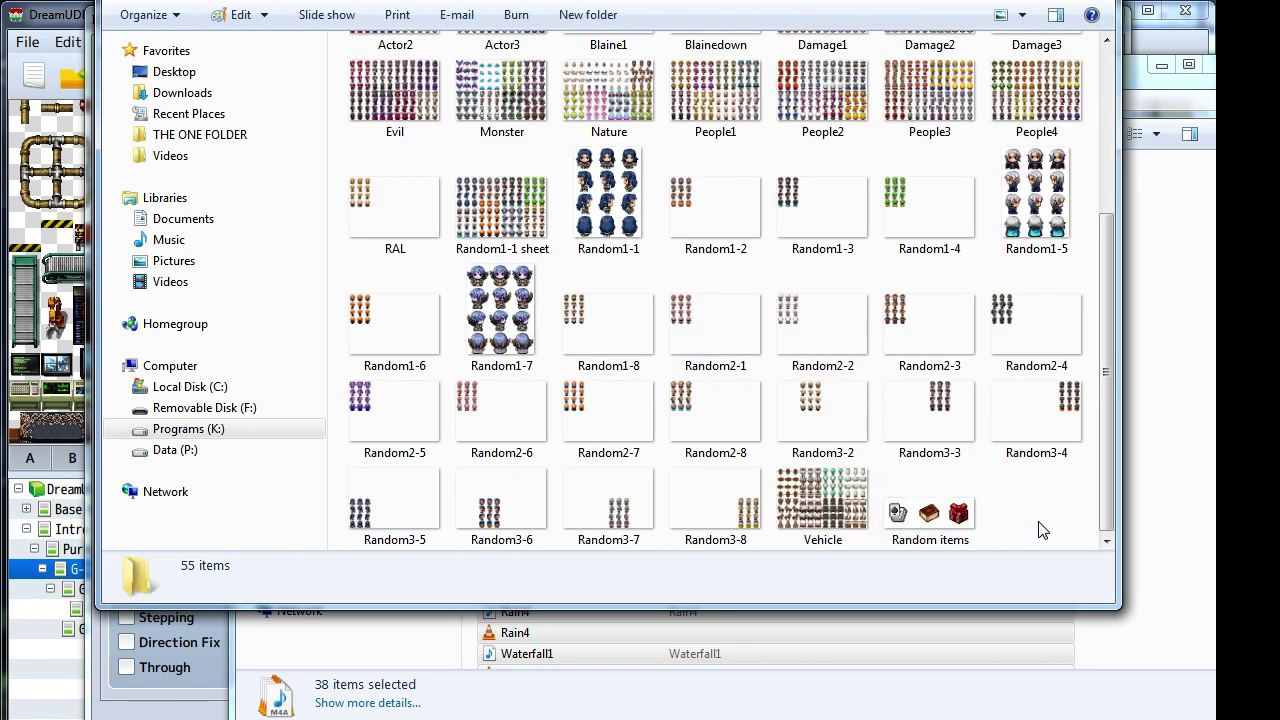
- Back in RPG Maker MV, compare the Random items sheet's frame grid with the Random1-1 and Random1-2 sheets, leaving the table event unchanged
key(alt+Tab)
key(alt+Tab)
key(alt+Tab)
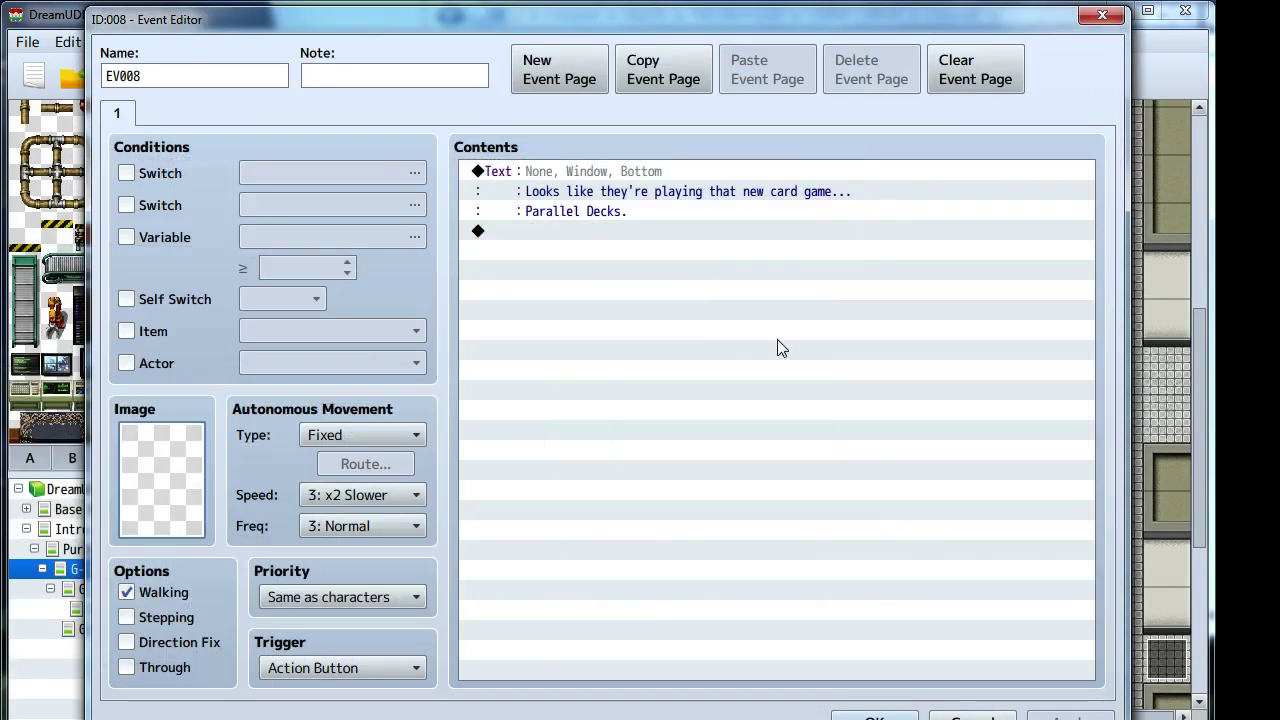
double_click(134, 486)
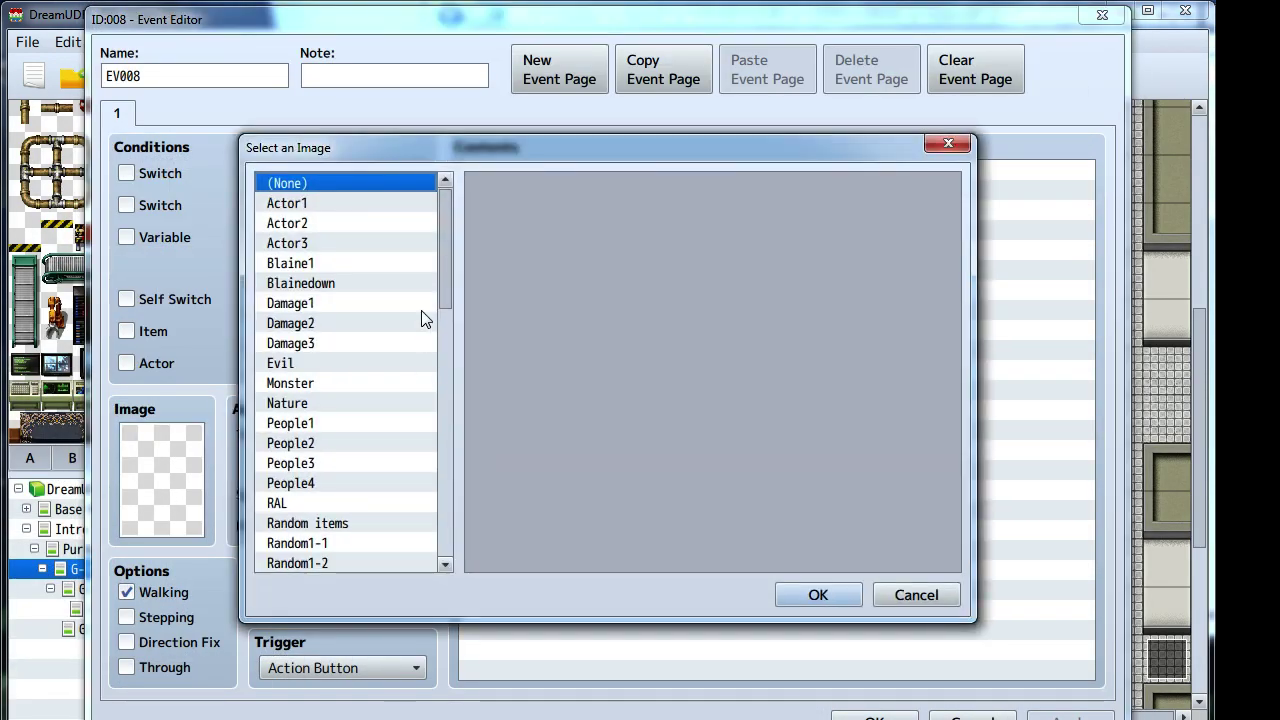
drag(444, 268, 438, 314)
click(324, 374)
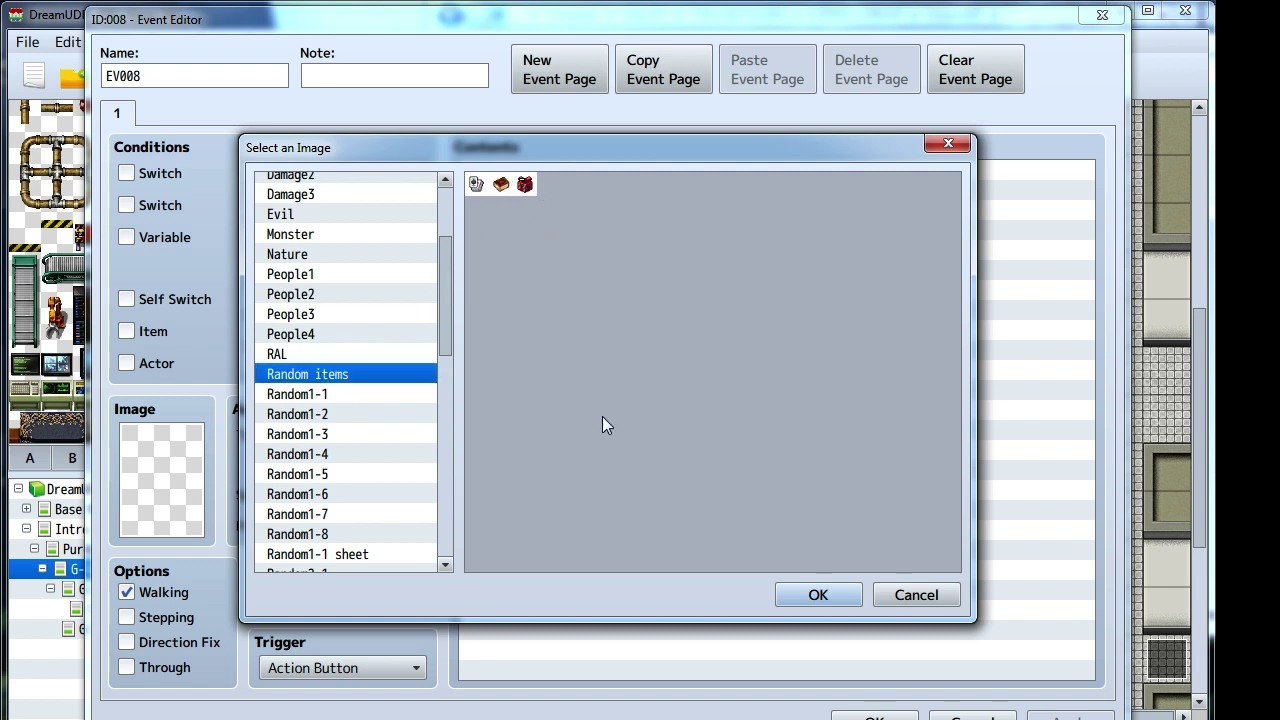
click(340, 393)
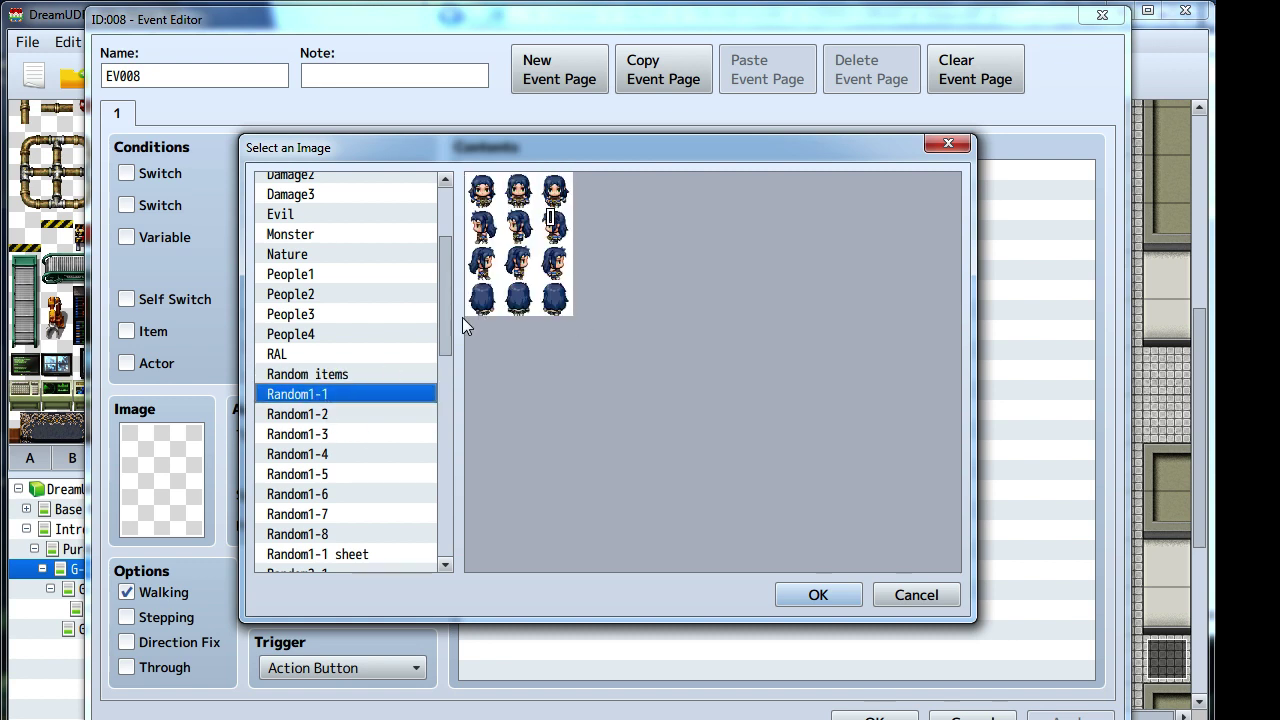
click(308, 416)
click(625, 305)
click(662, 370)
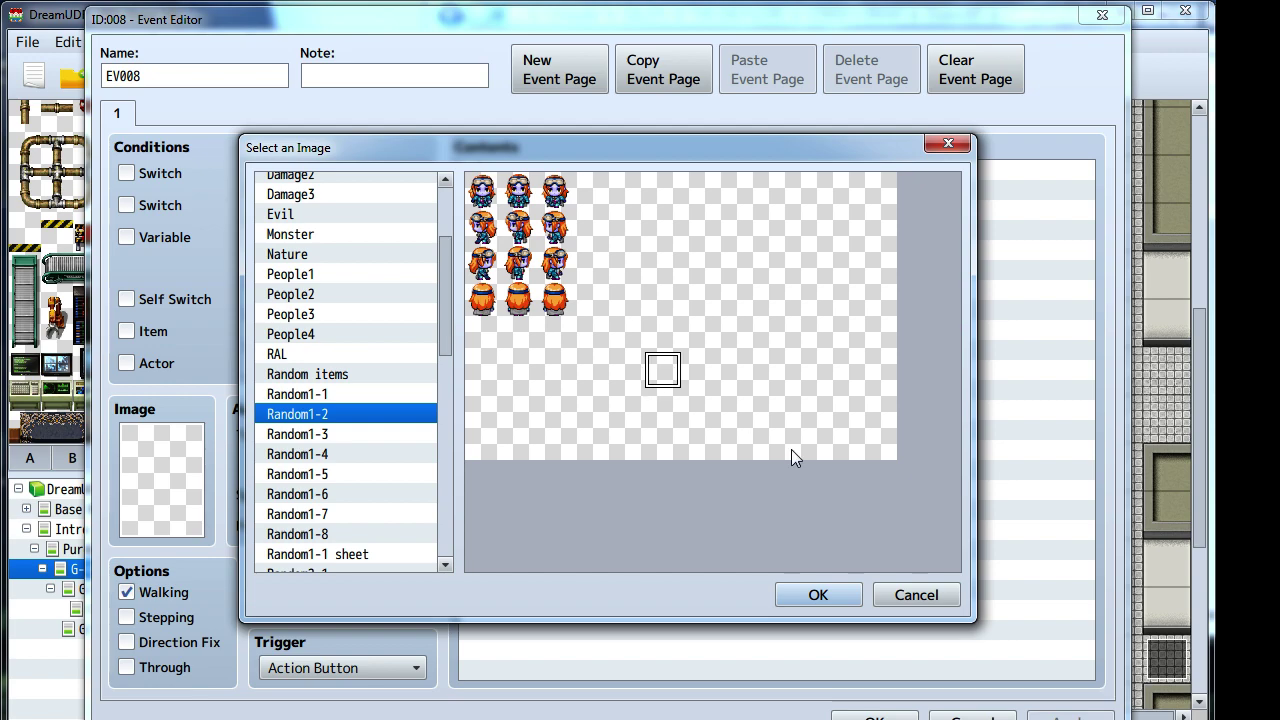
click(892, 600)
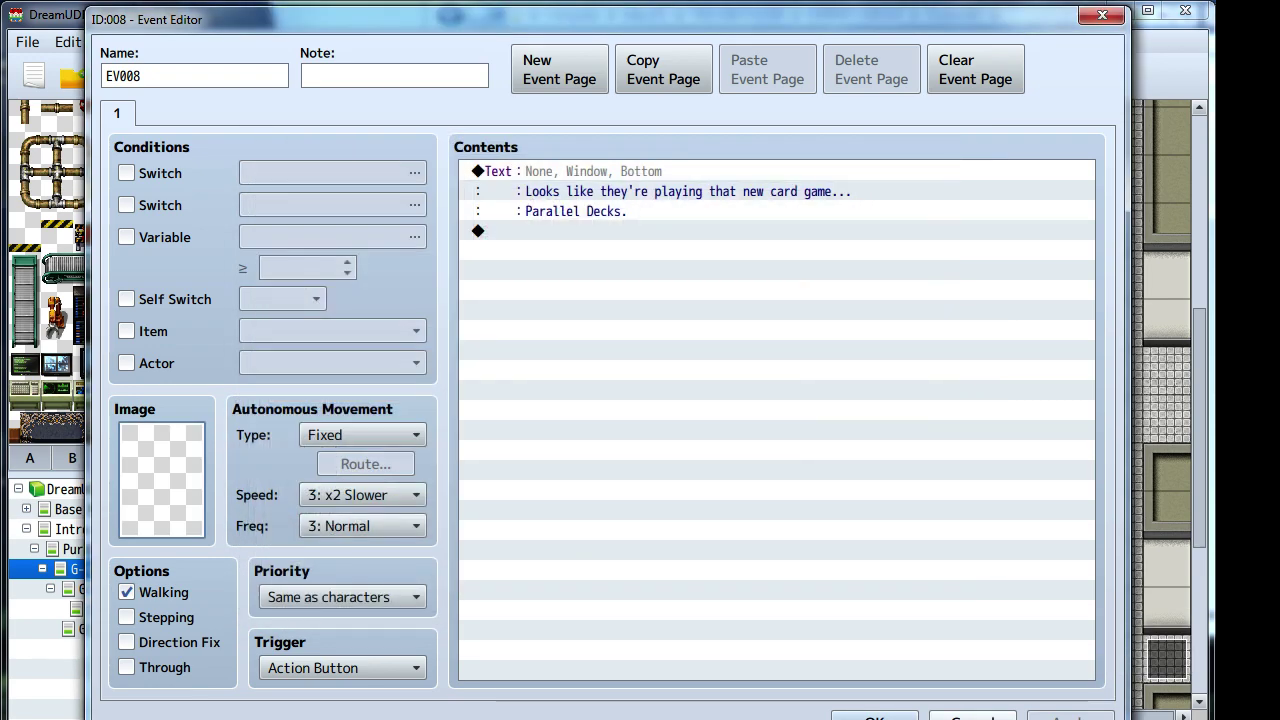
key(Escape)
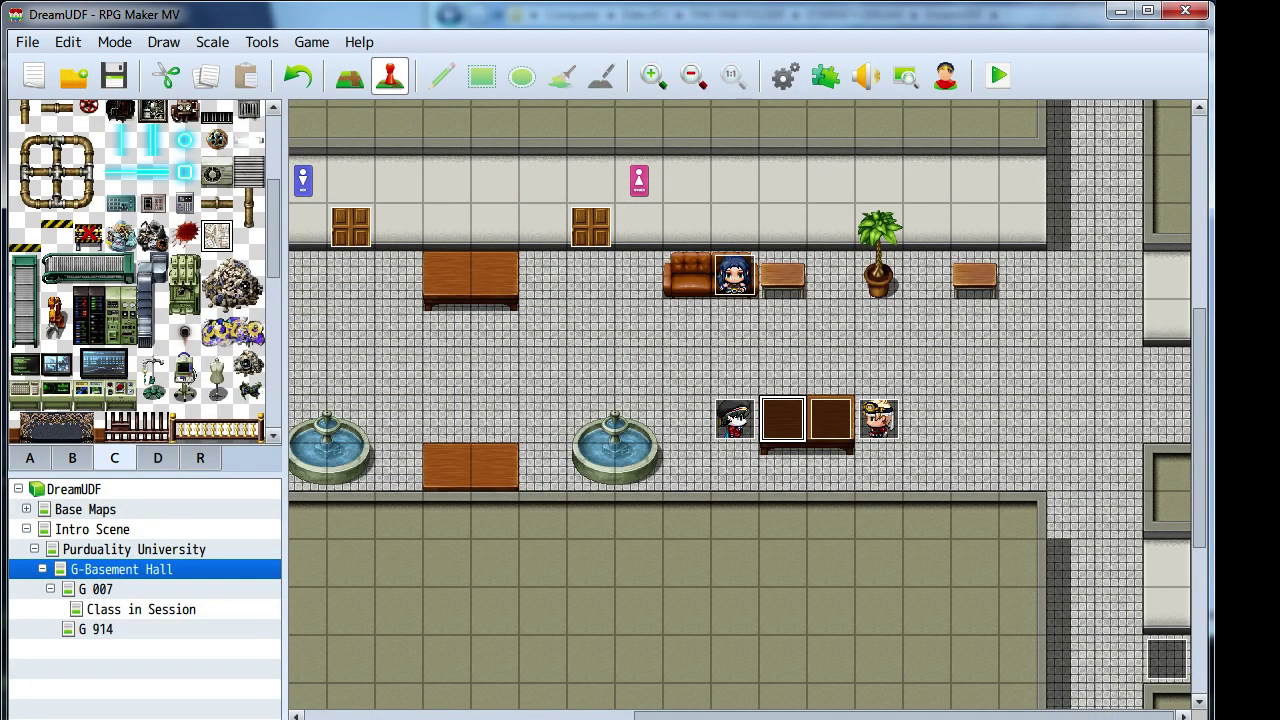
- Switch to Paint and enlarge the Random items canvas to 576 by 384 pixels
key(alt+Tab)
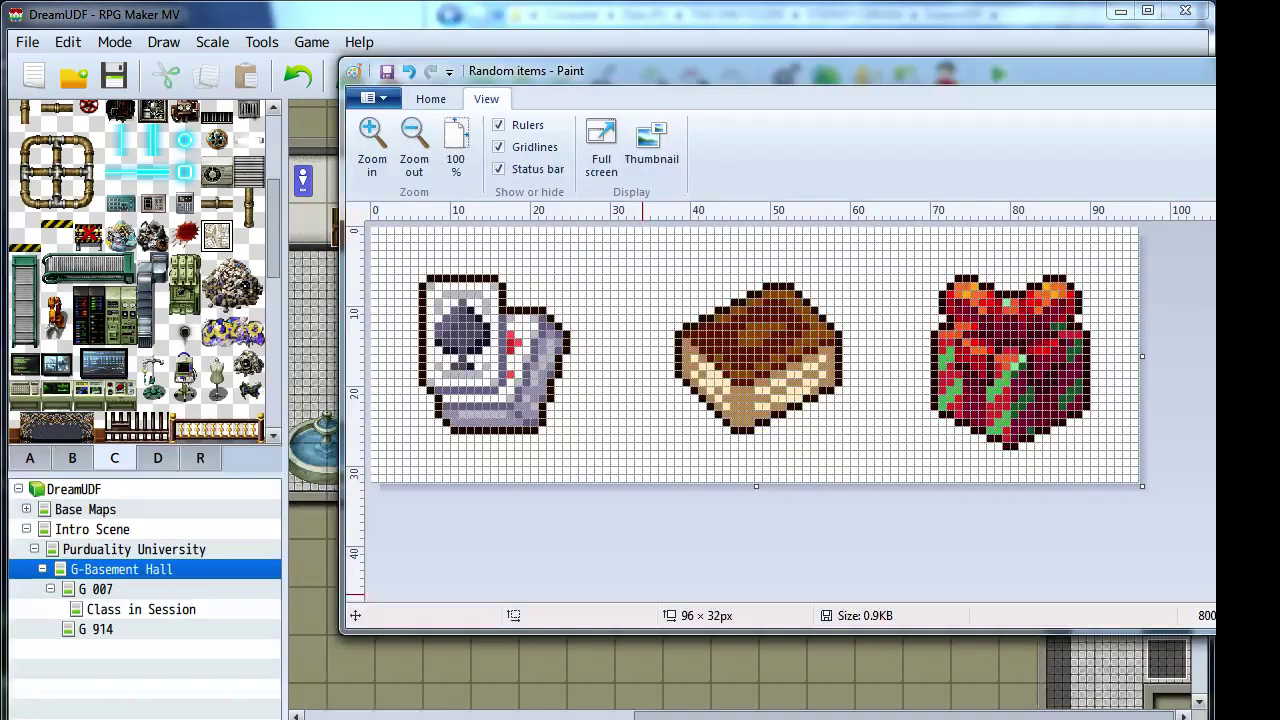
click(369, 97)
click(397, 481)
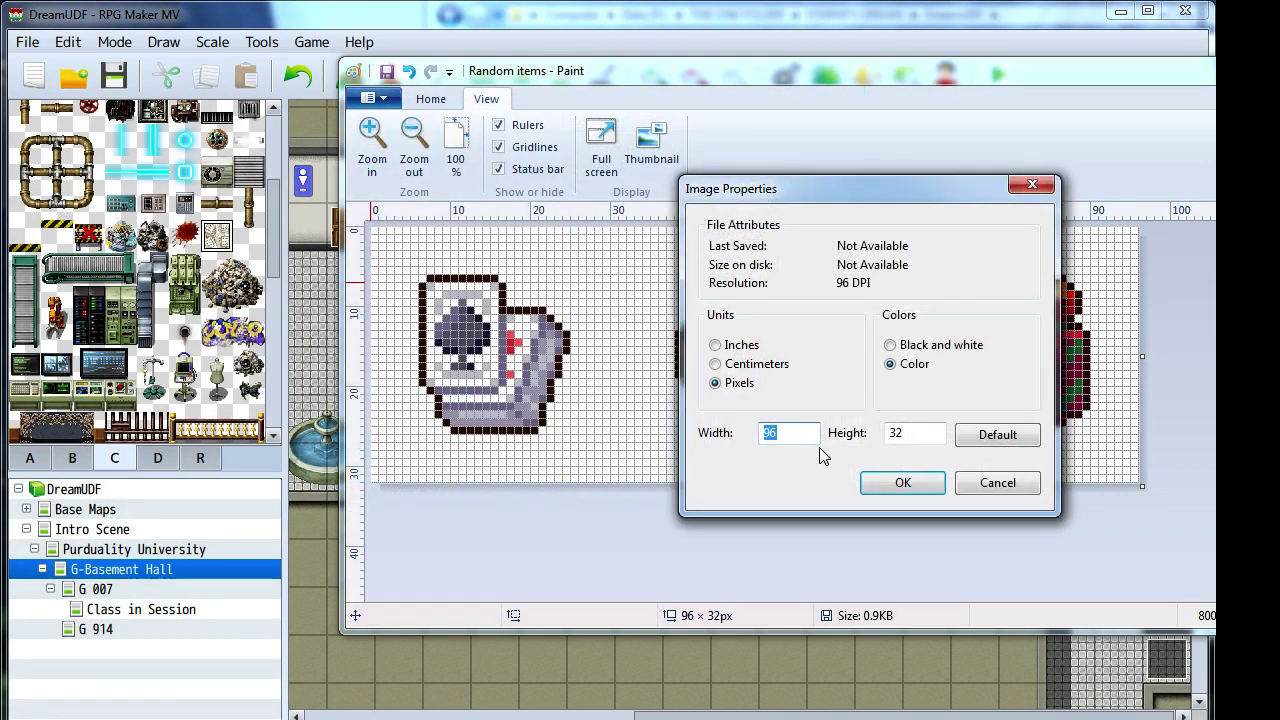
text(576)
key(Tab)
text(384)
key(Return)
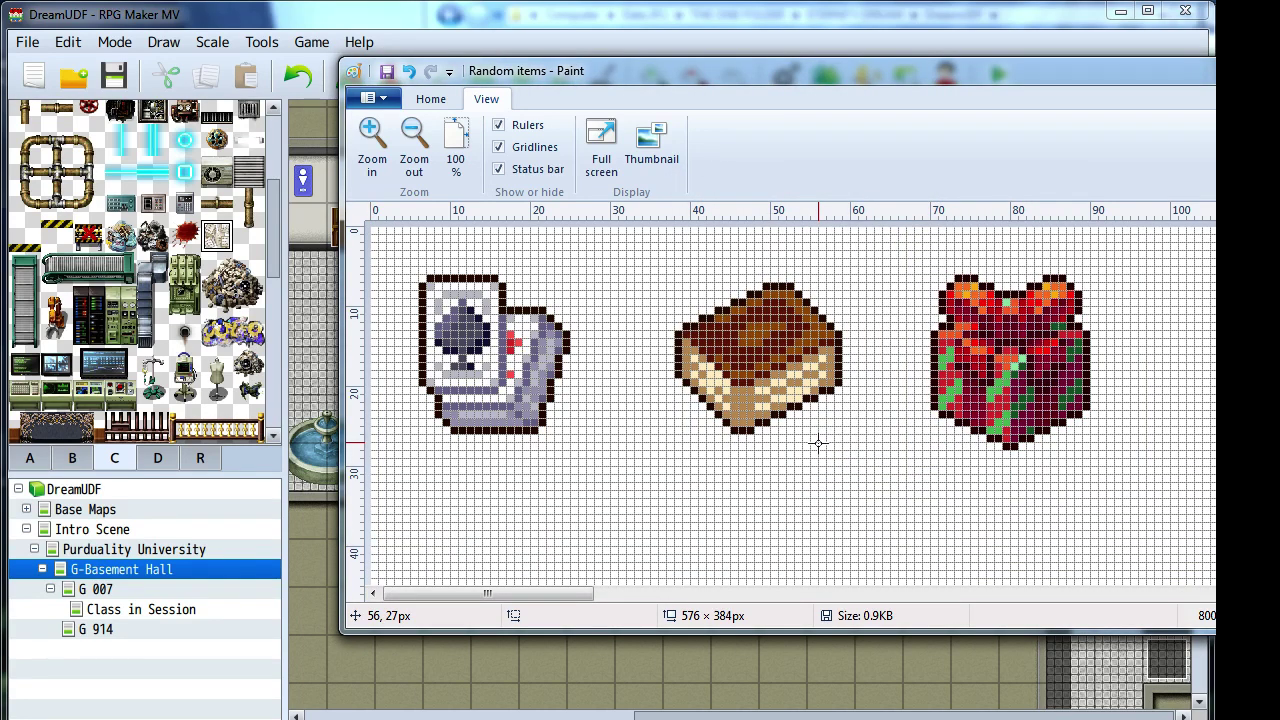
scroll(818, 443, down, 20)
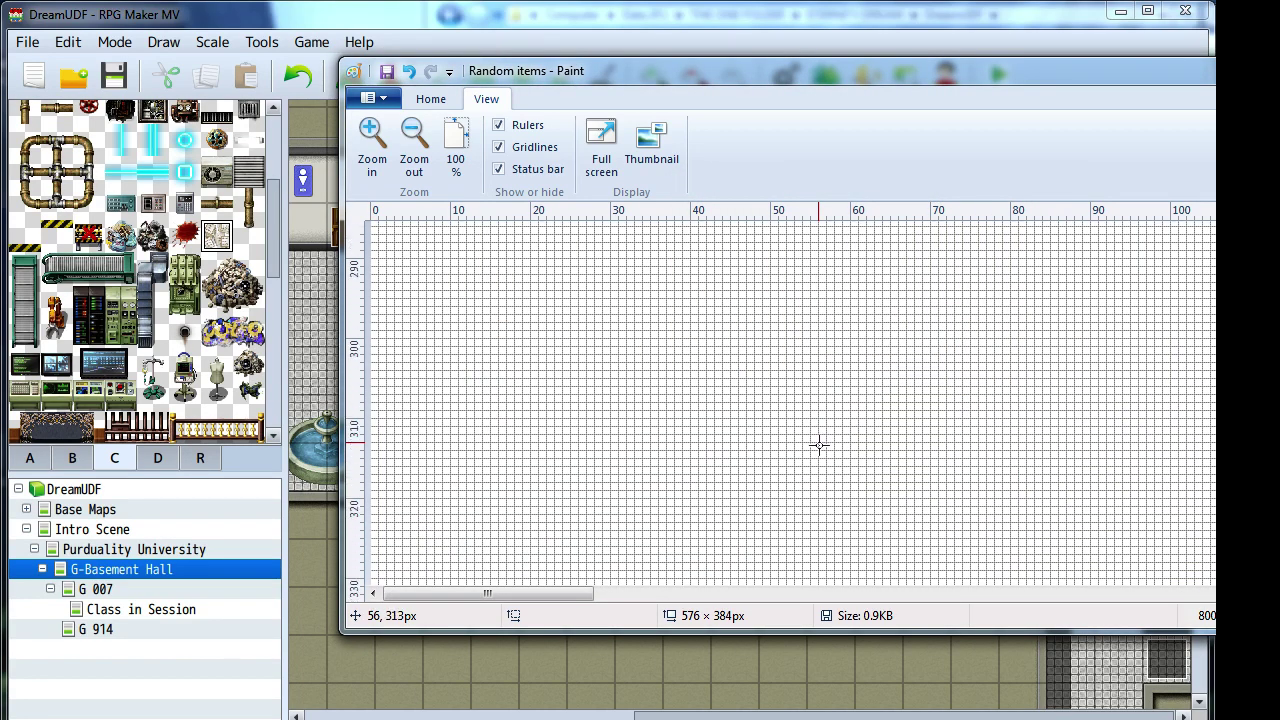
scroll(820, 445, up, 20)
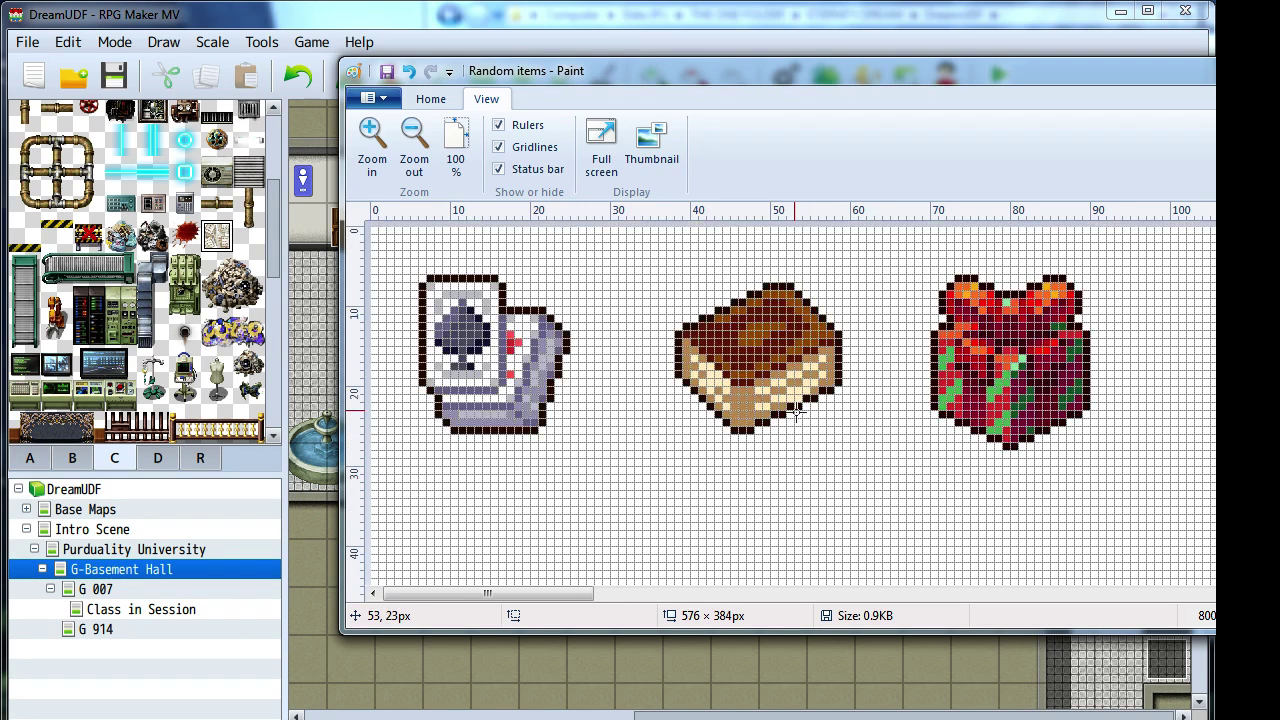
- Save the enlarged sheet as the PNG file Random items in the img/characters folder, replacing the existing copy, and close Paint
key(F12)
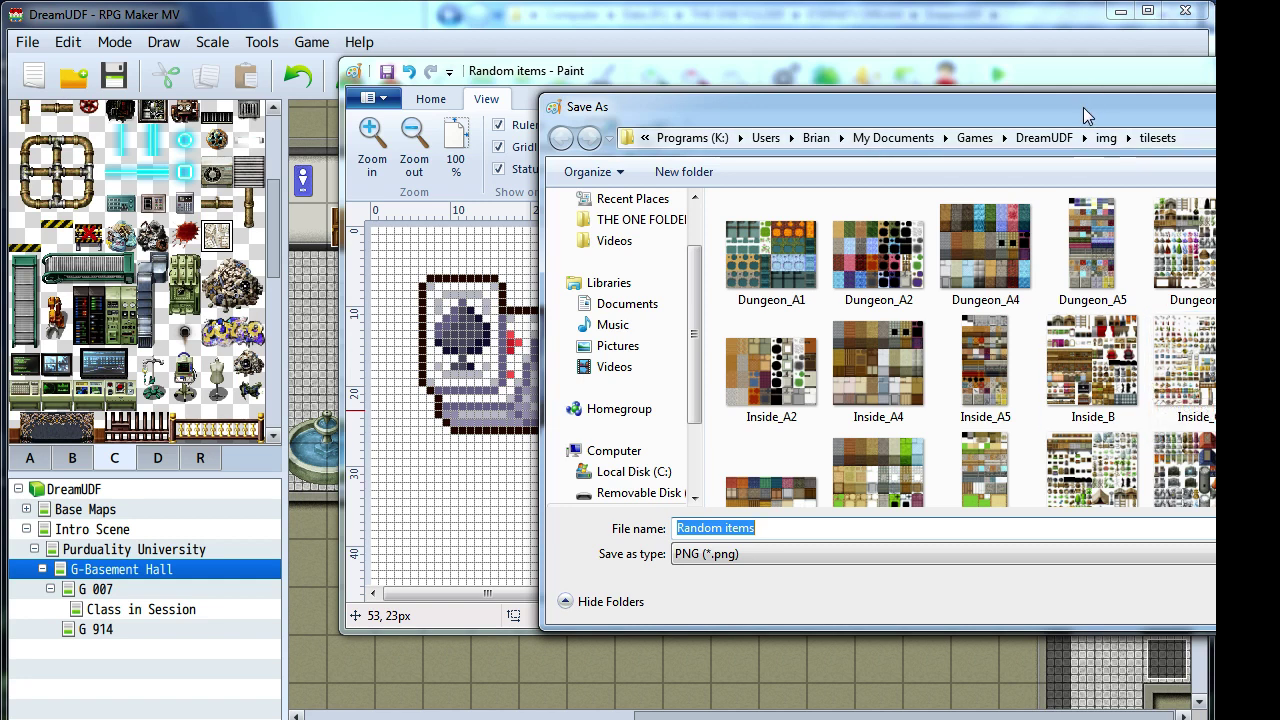
drag(1081, 114, 909, 103)
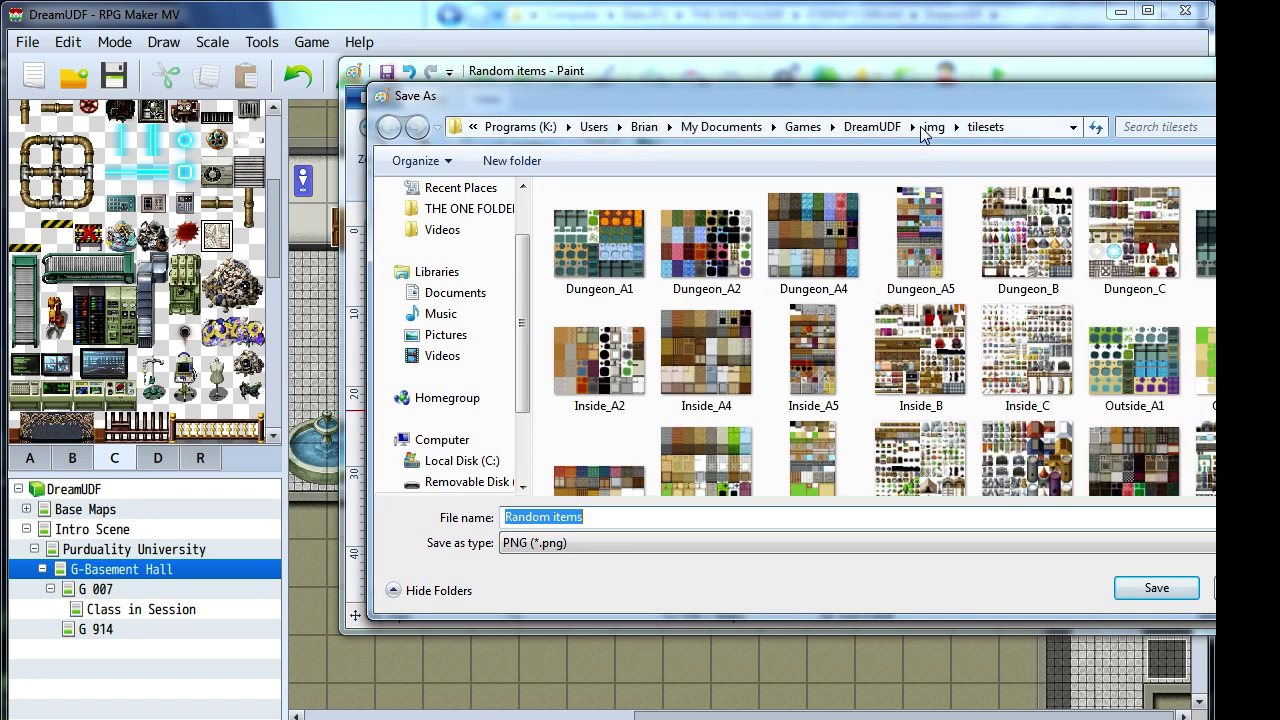
click(934, 127)
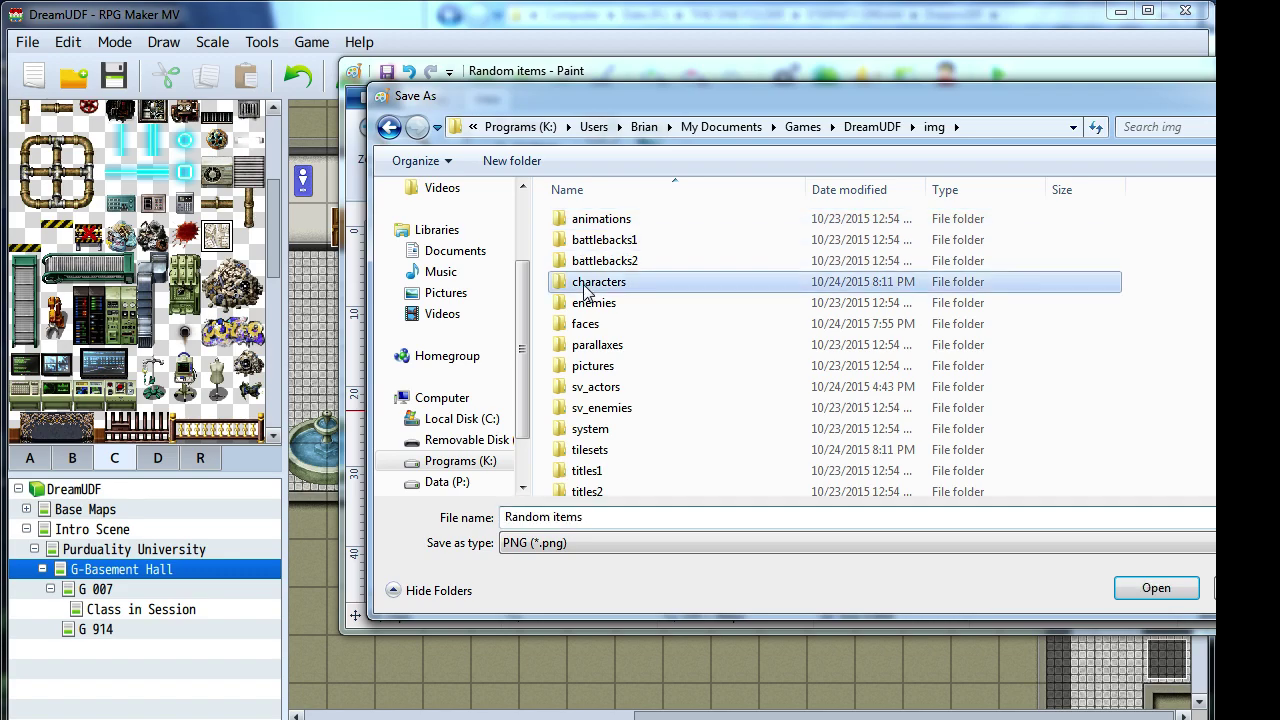
double_click(599, 281)
click(1157, 588)
click(649, 425)
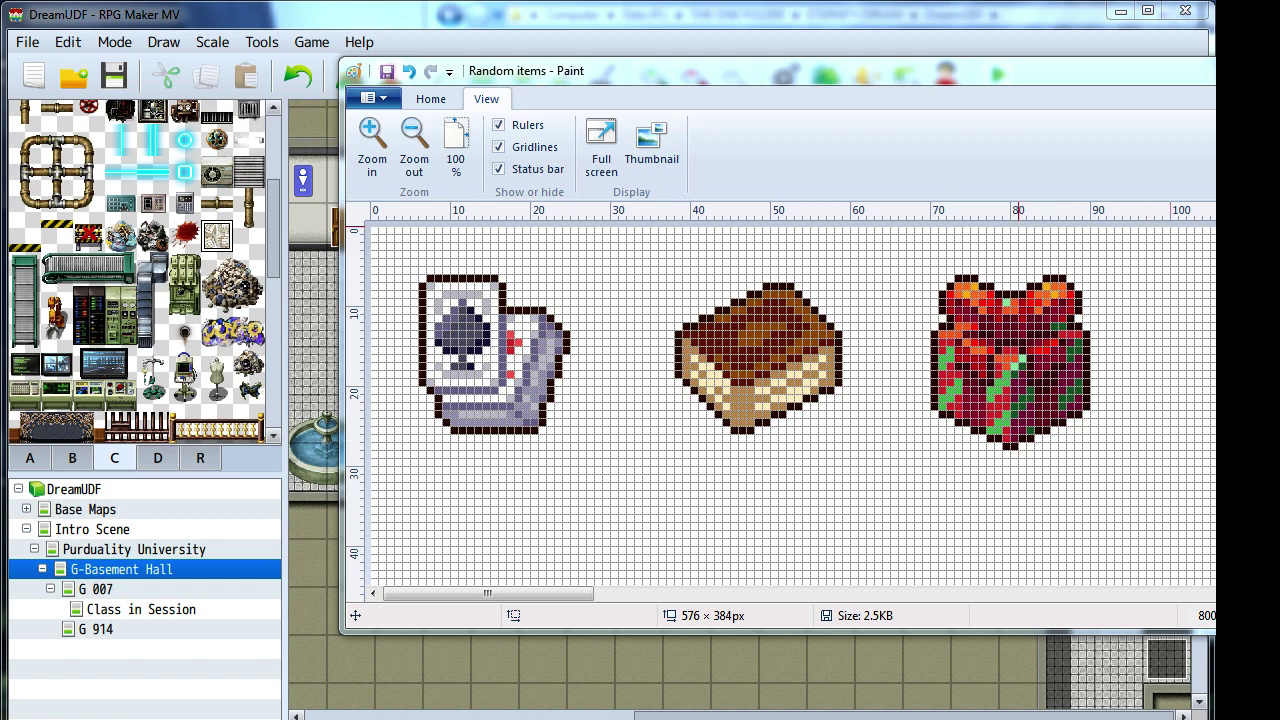
key(alt+F4)
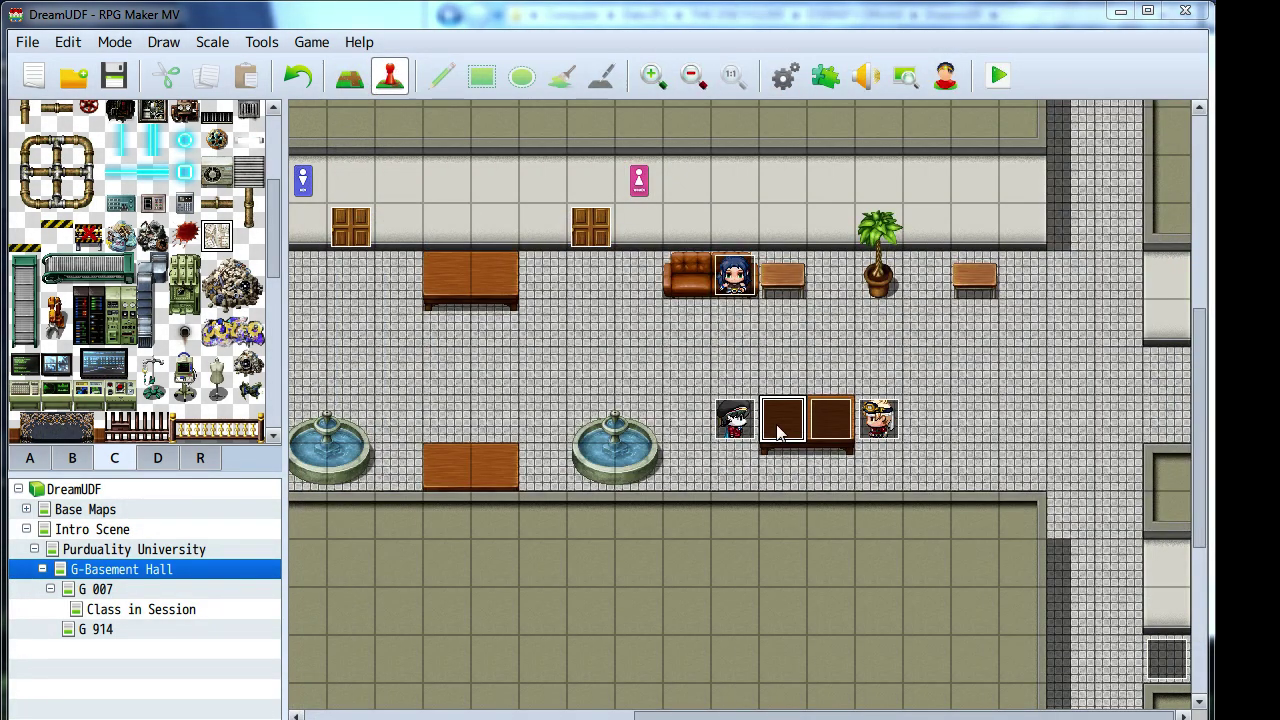
- Open the image selection of the event on the dark table's first tile and check the Random items sheet's frame grid
double_click(797, 430)
double_click(185, 480)
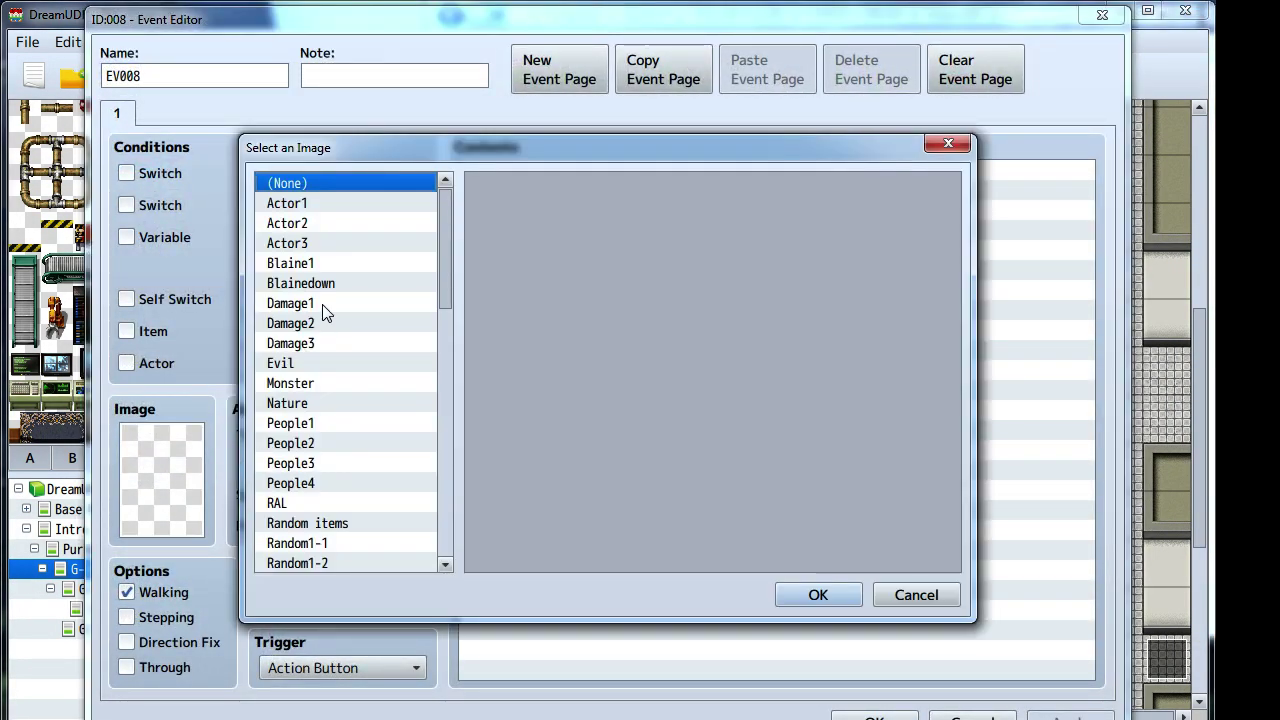
click(307, 523)
click(523, 189)
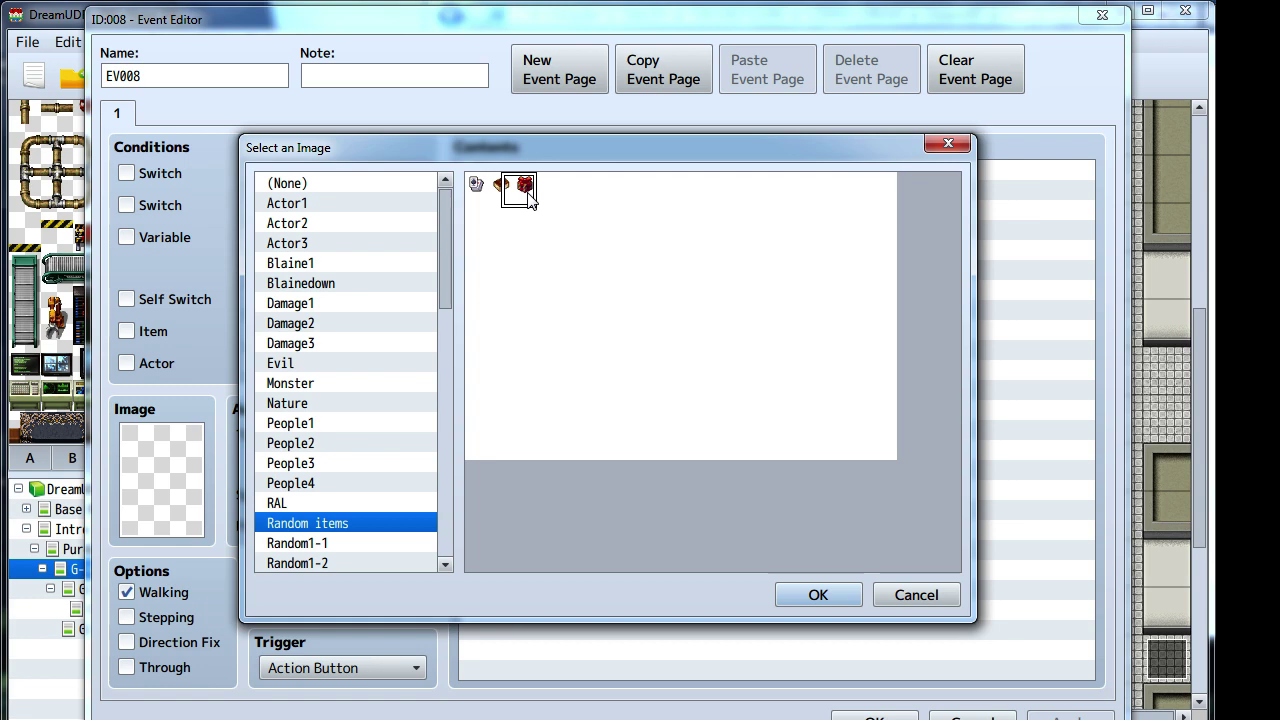
- Browse the Actor, !Crystal, !Door1 and !Flame character sheets for the dark table event's image, leaving the event unchanged
click(303, 204)
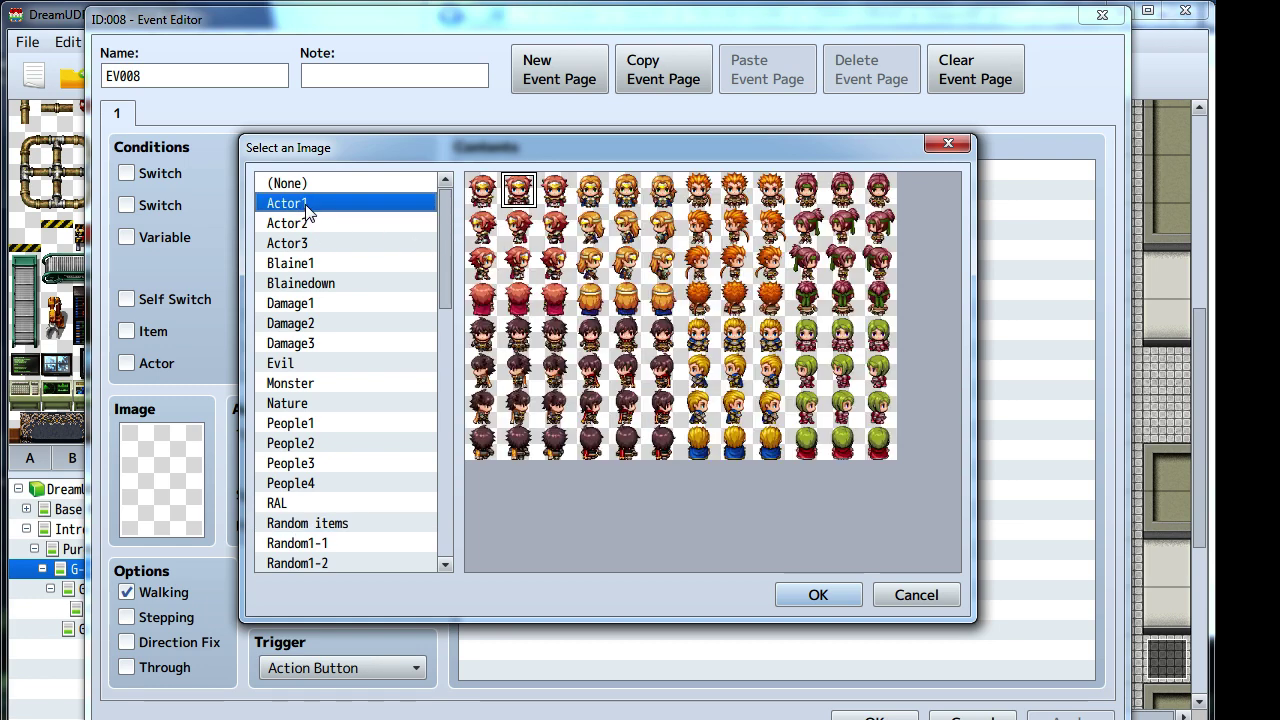
click(318, 225)
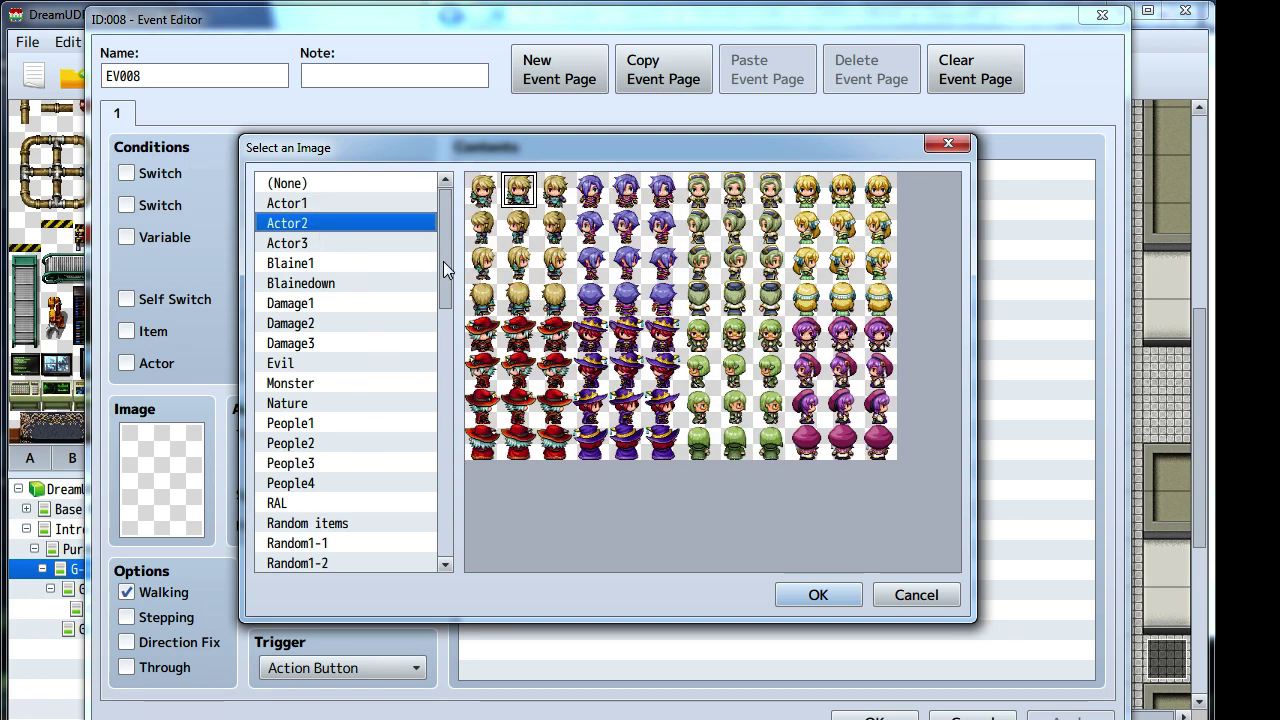
drag(443, 261, 458, 438)
click(300, 429)
click(305, 527)
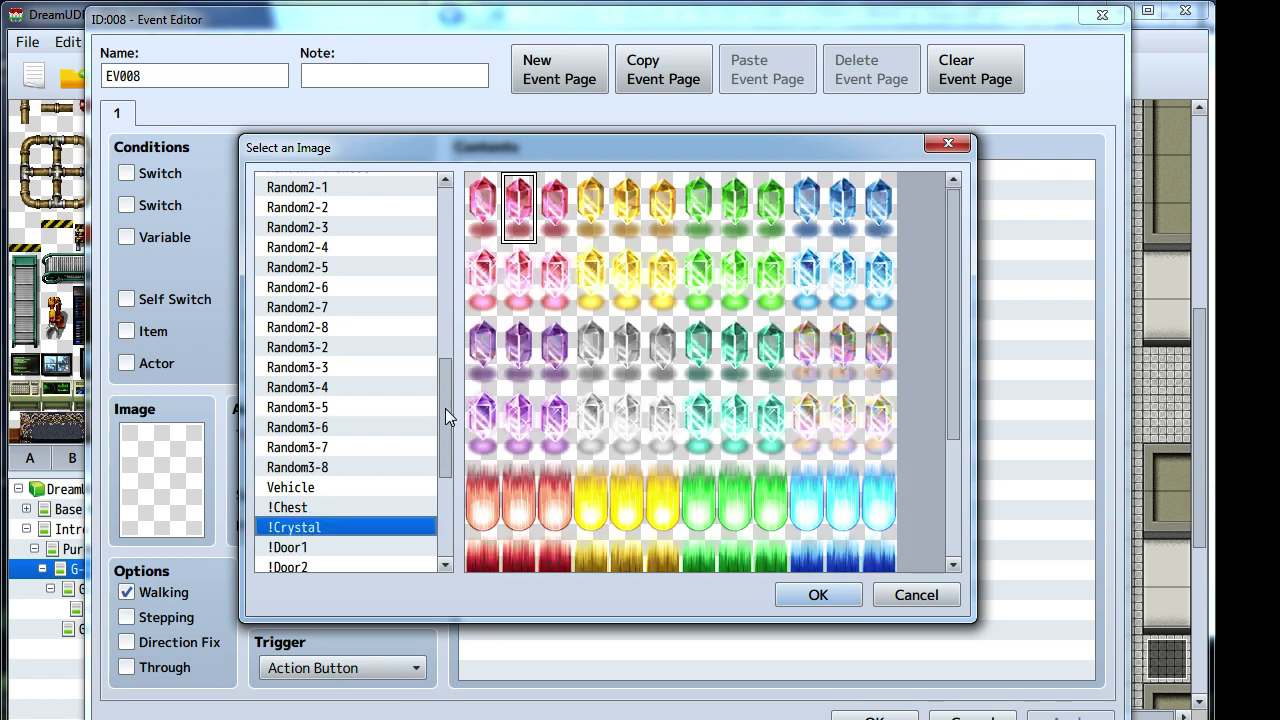
scroll(604, 207, down, 3)
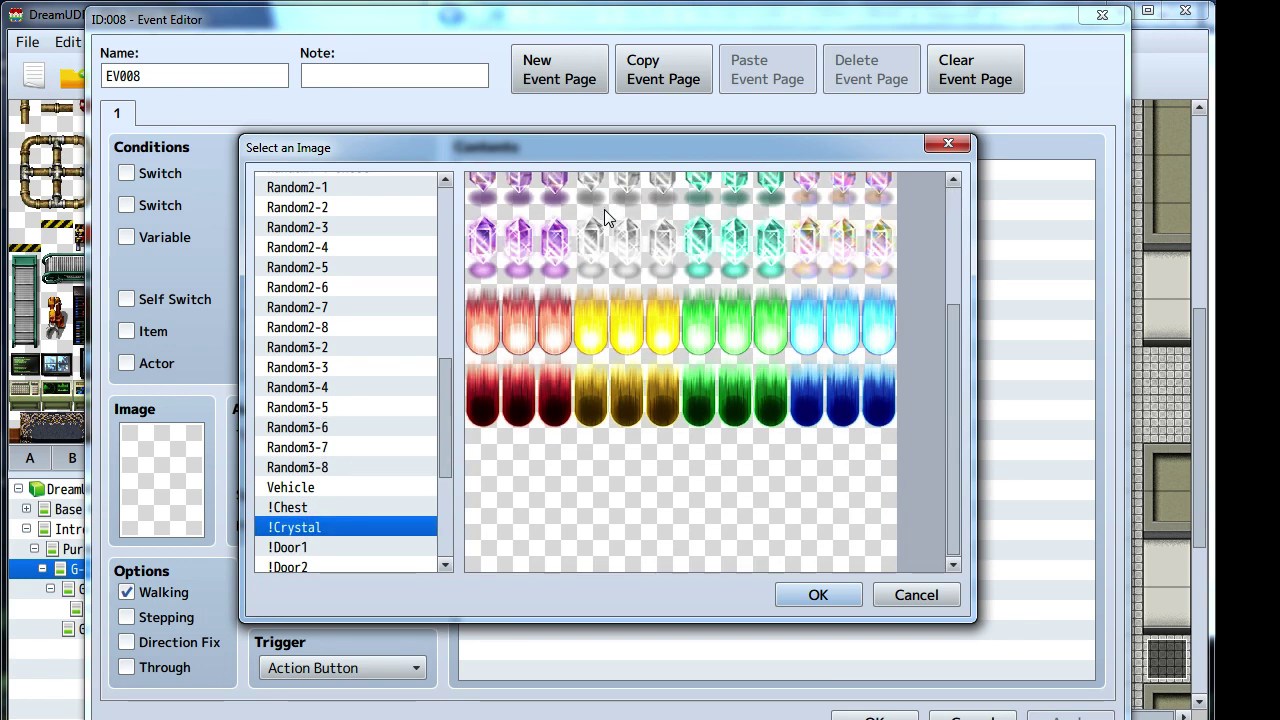
click(290, 549)
drag(439, 436, 450, 551)
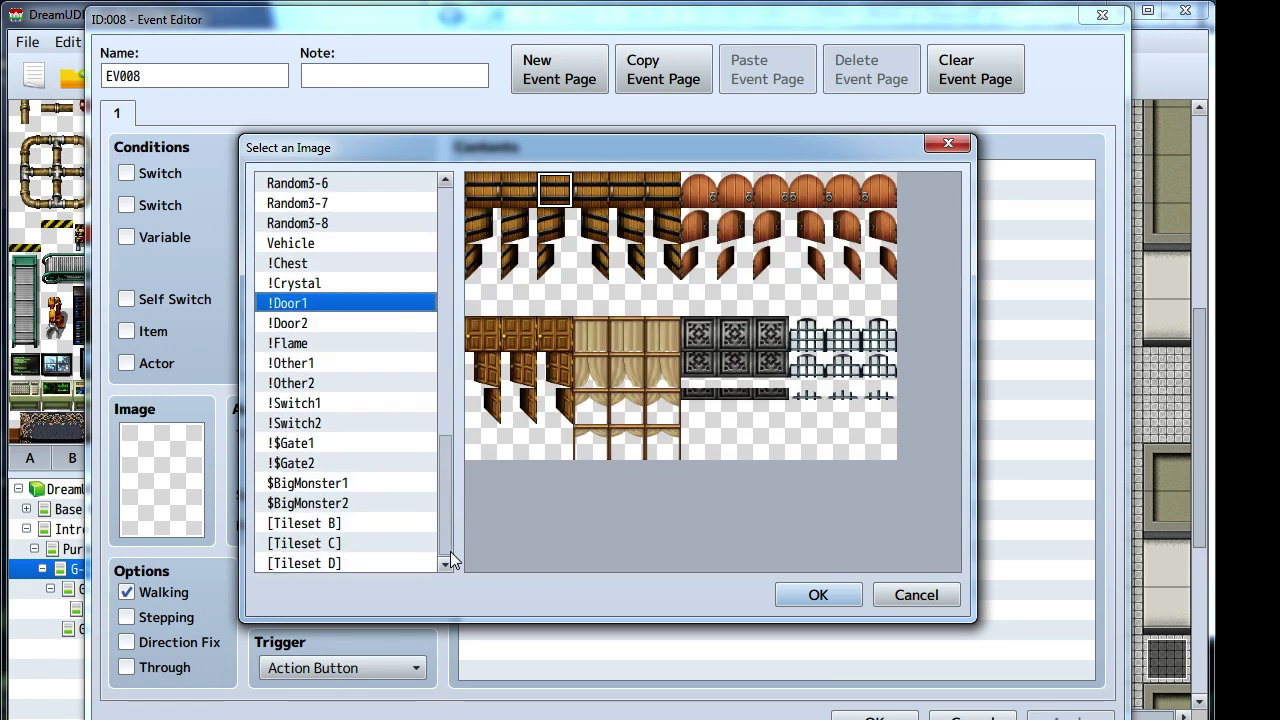
click(325, 446)
click(308, 405)
click(305, 345)
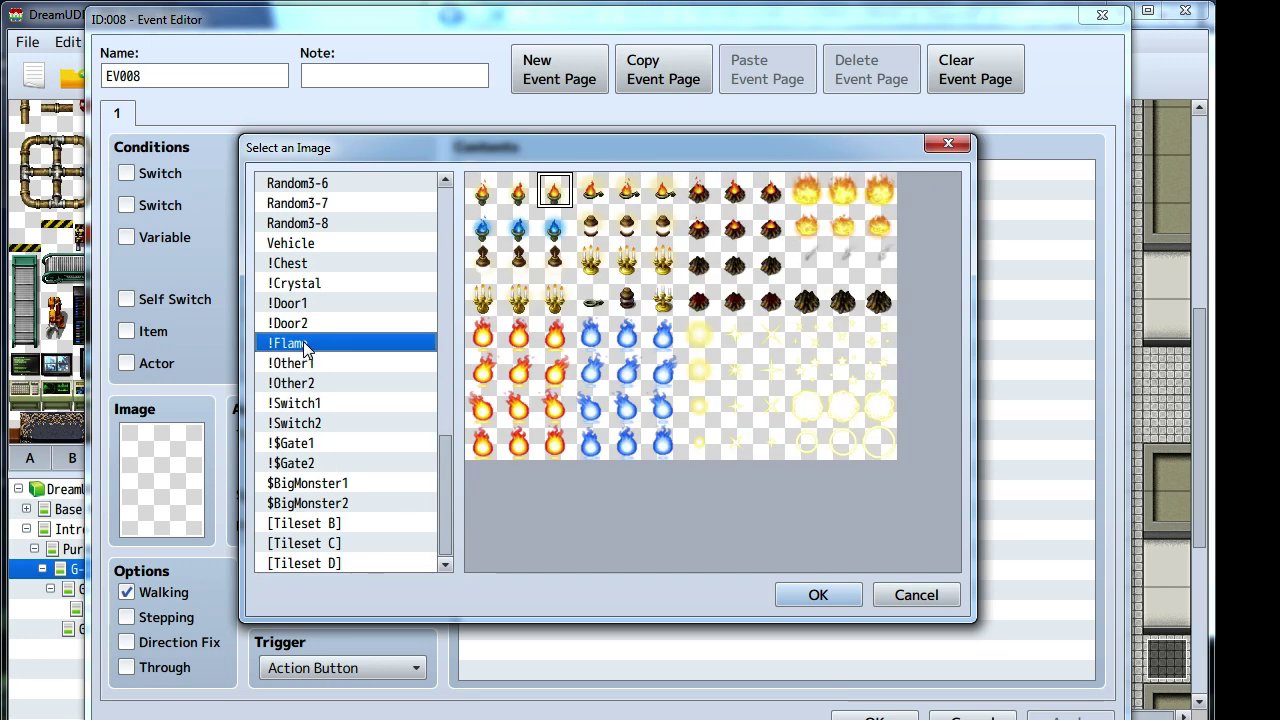
scroll(305, 343, up, 2)
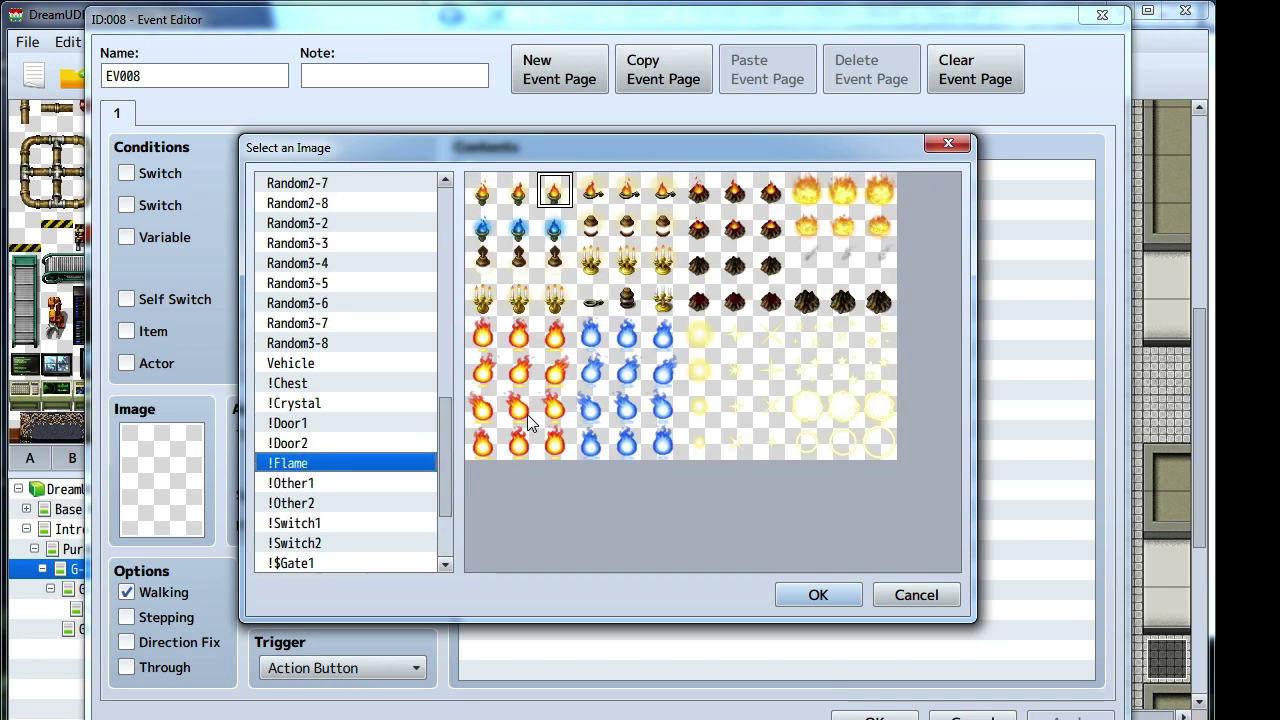
click(950, 595)
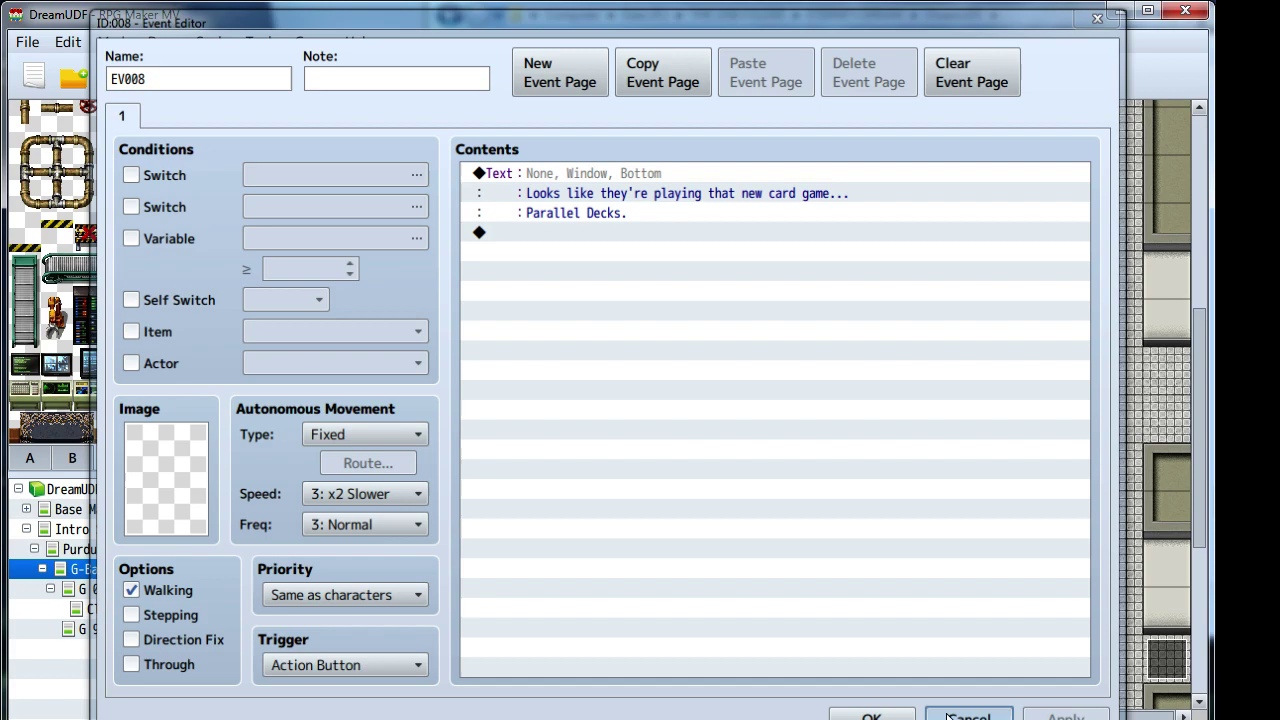
click(950, 716)
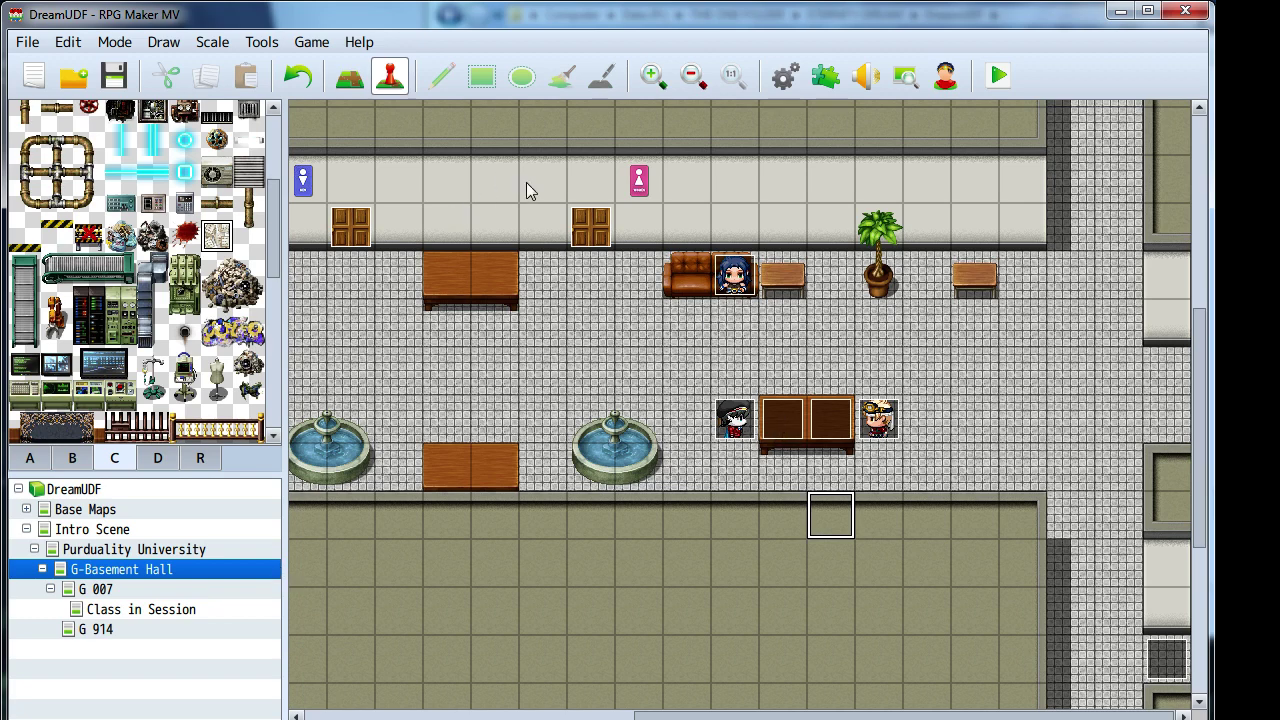
- Return to map editing and place the small blue and red book tile from tileset C on the dark table's first tile
click(350, 78)
scroll(175, 360, down, 5)
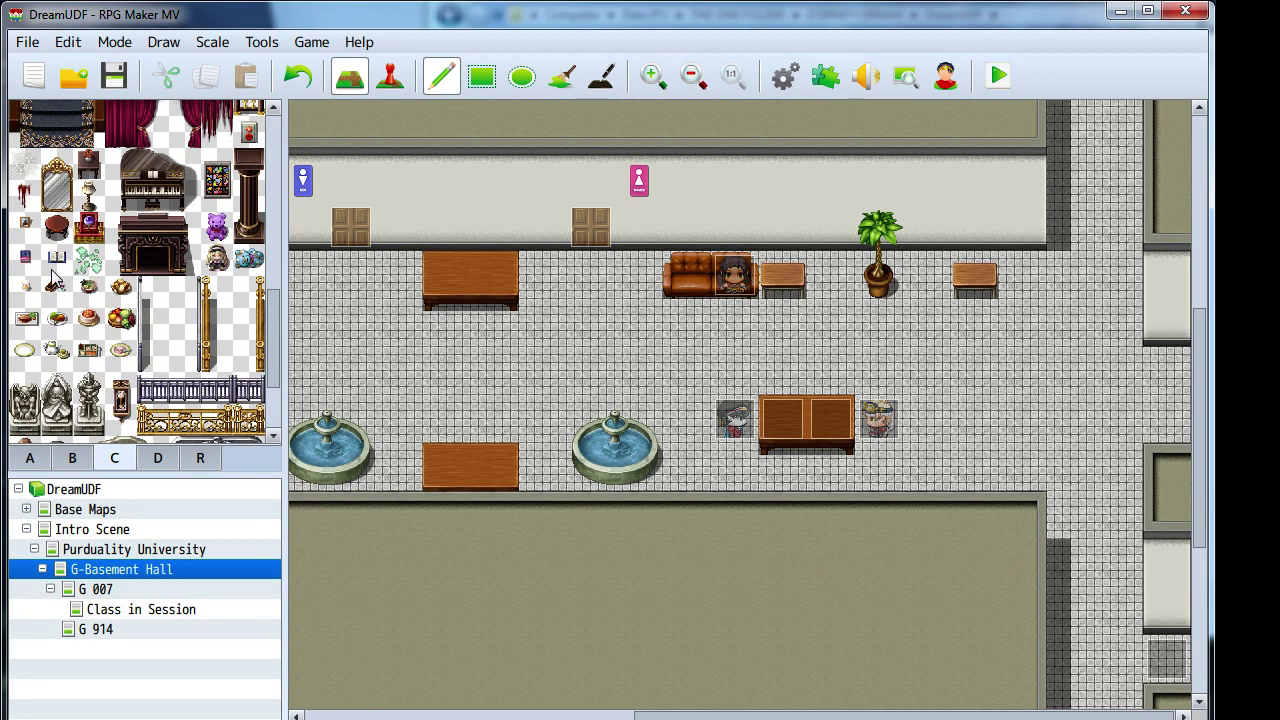
click(25, 262)
click(783, 420)
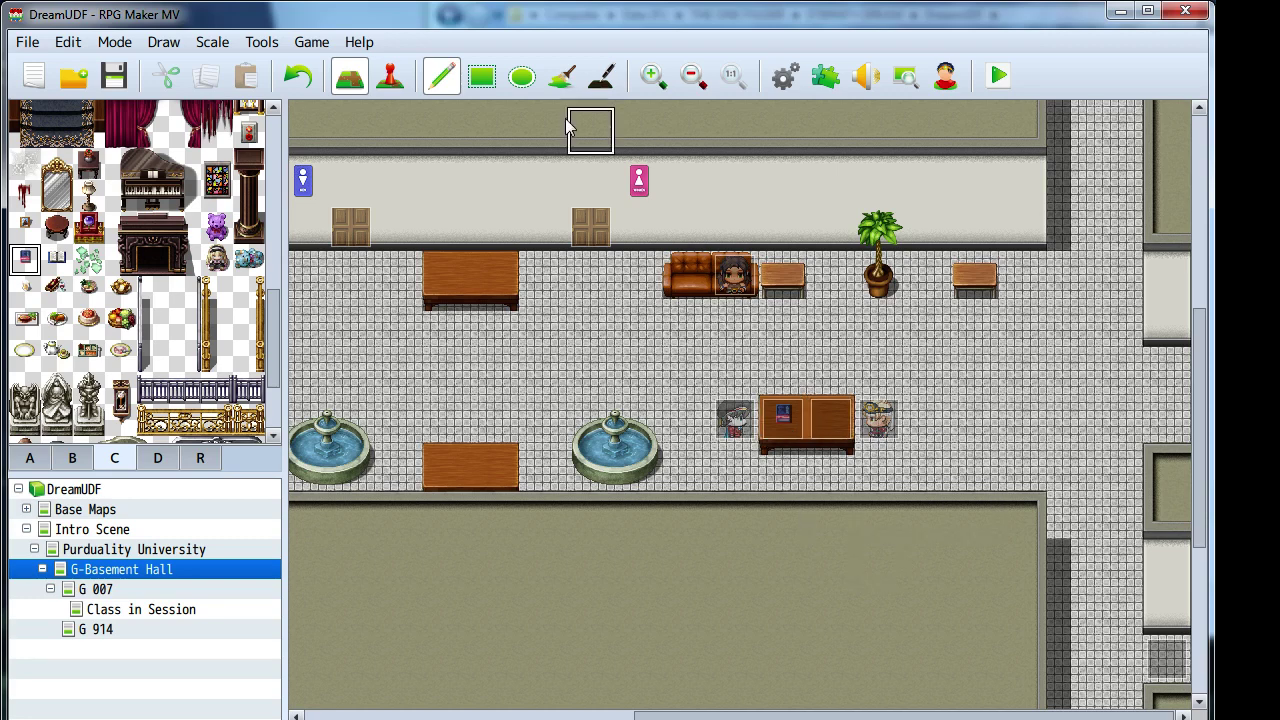
- Place the same book tile on the dark table's second tile, undoing the stray placements on the floor
click(653, 78)
click(653, 78)
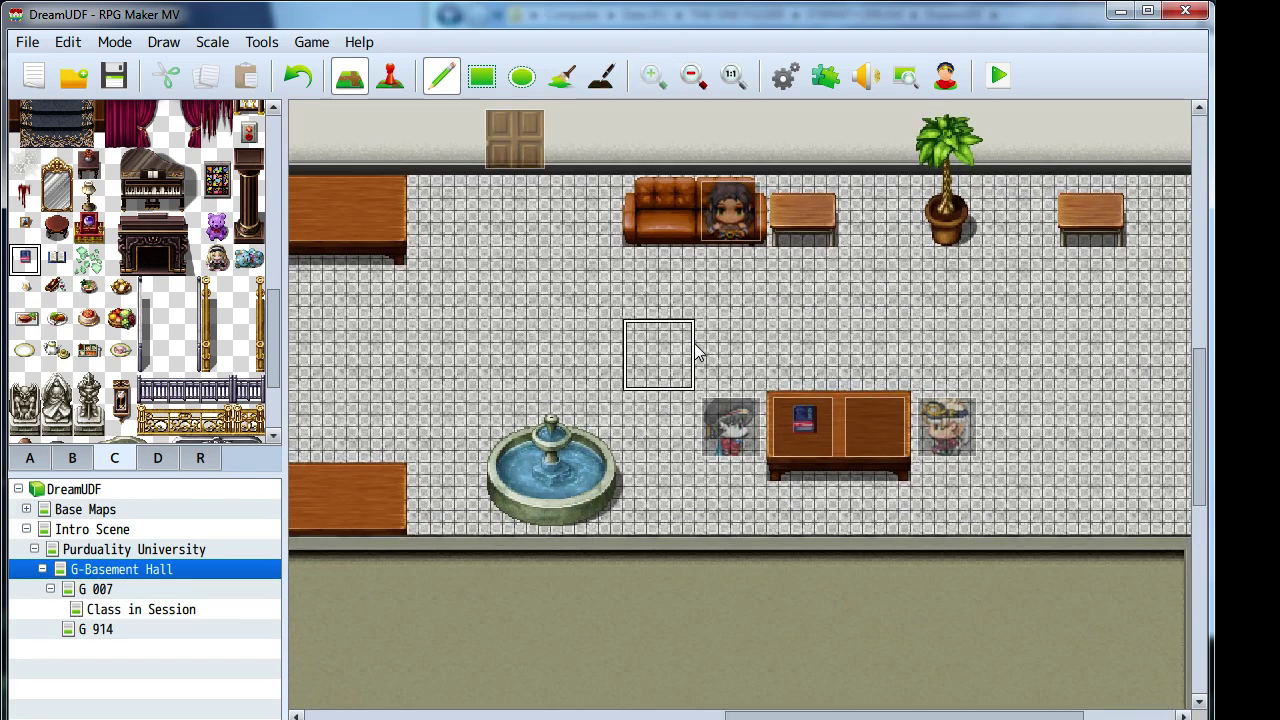
click(660, 348)
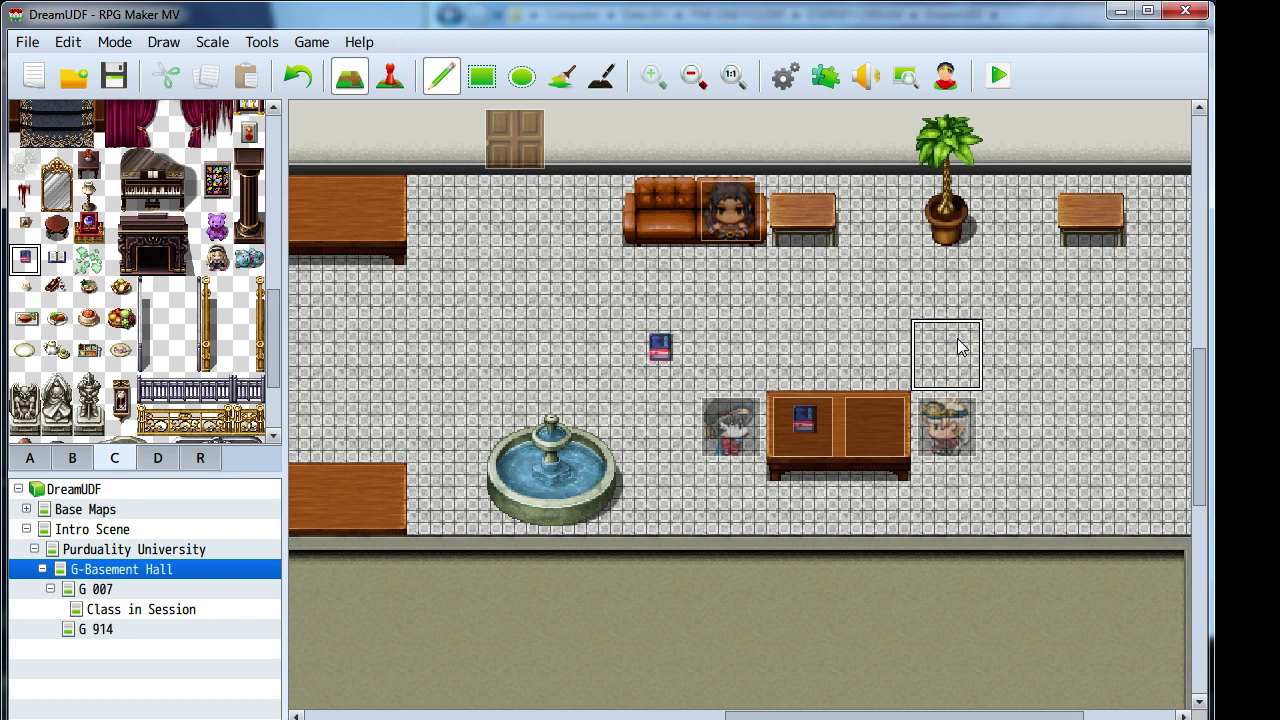
key(ctrl+z)
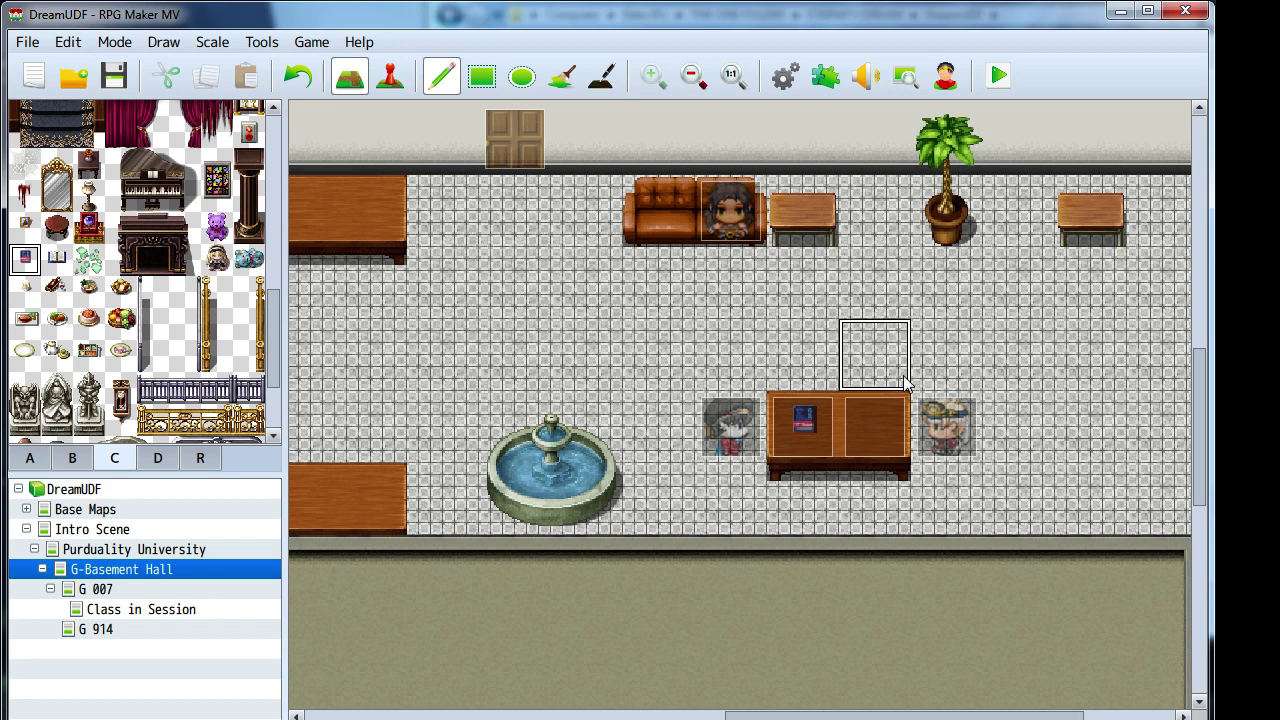
click(876, 422)
click(948, 282)
key(ctrl+z)
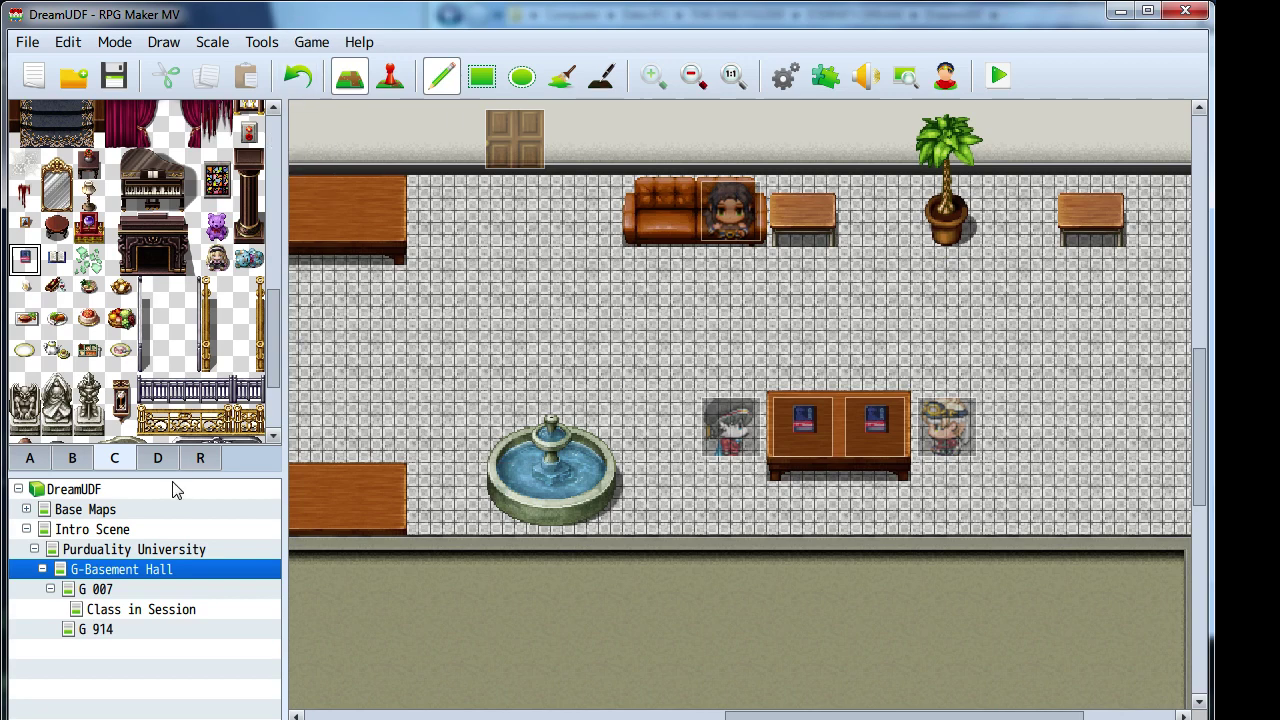
click(731, 80)
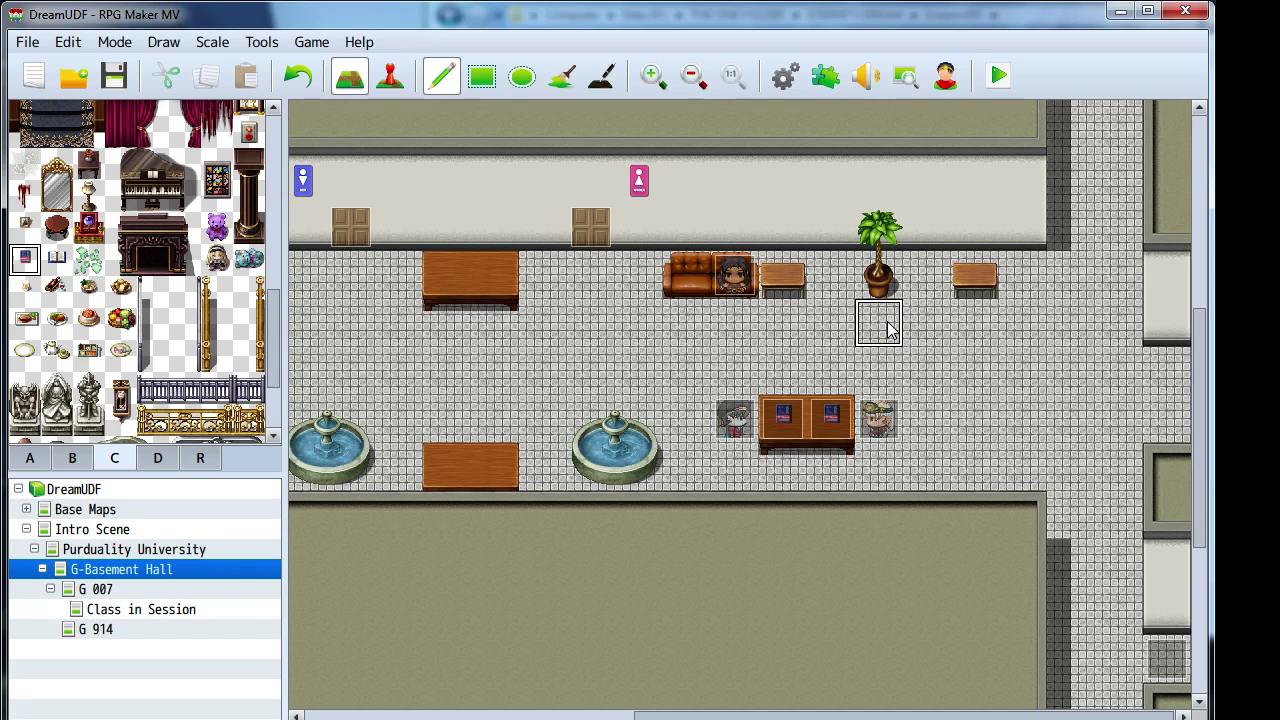
- Place the book-box tile from tileset C on the first tile of the brown table between the two couches
mouse_move(652, 388)
middle_down()
mouse_move(756, 372)
mouse_move(580, 363)
mouse_move(638, 387)
middle_up()
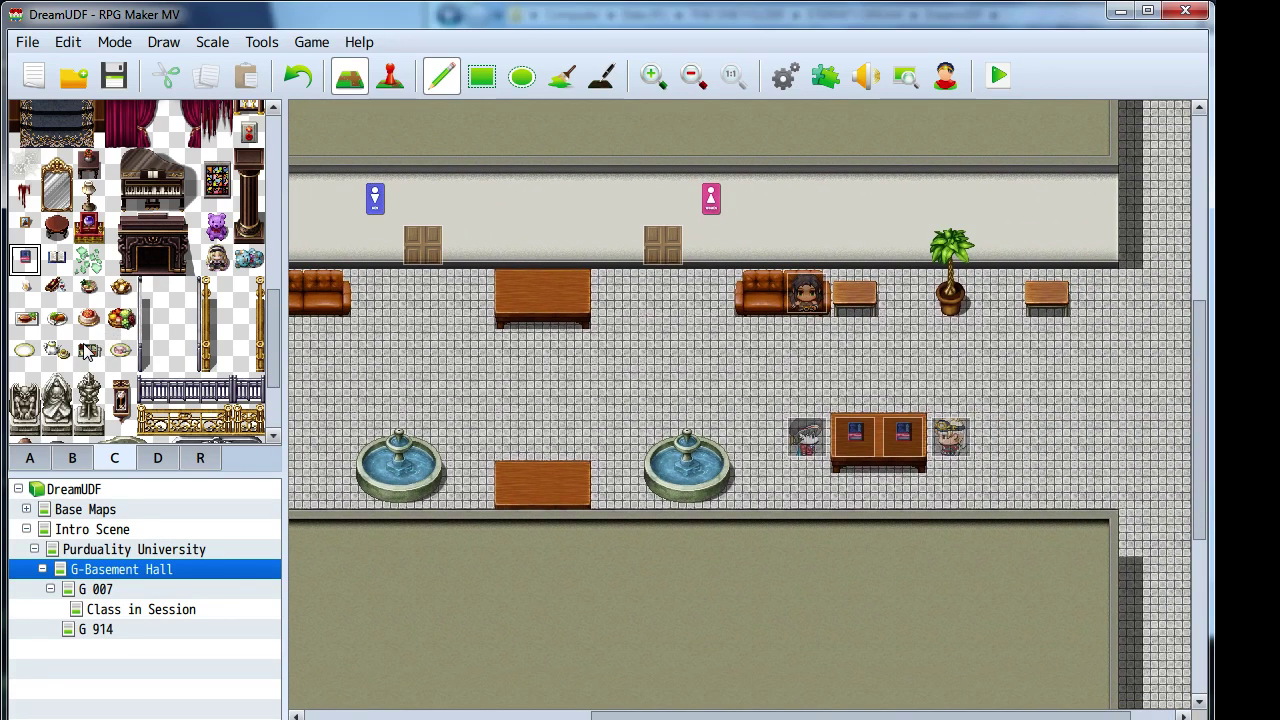
click(88, 354)
click(537, 305)
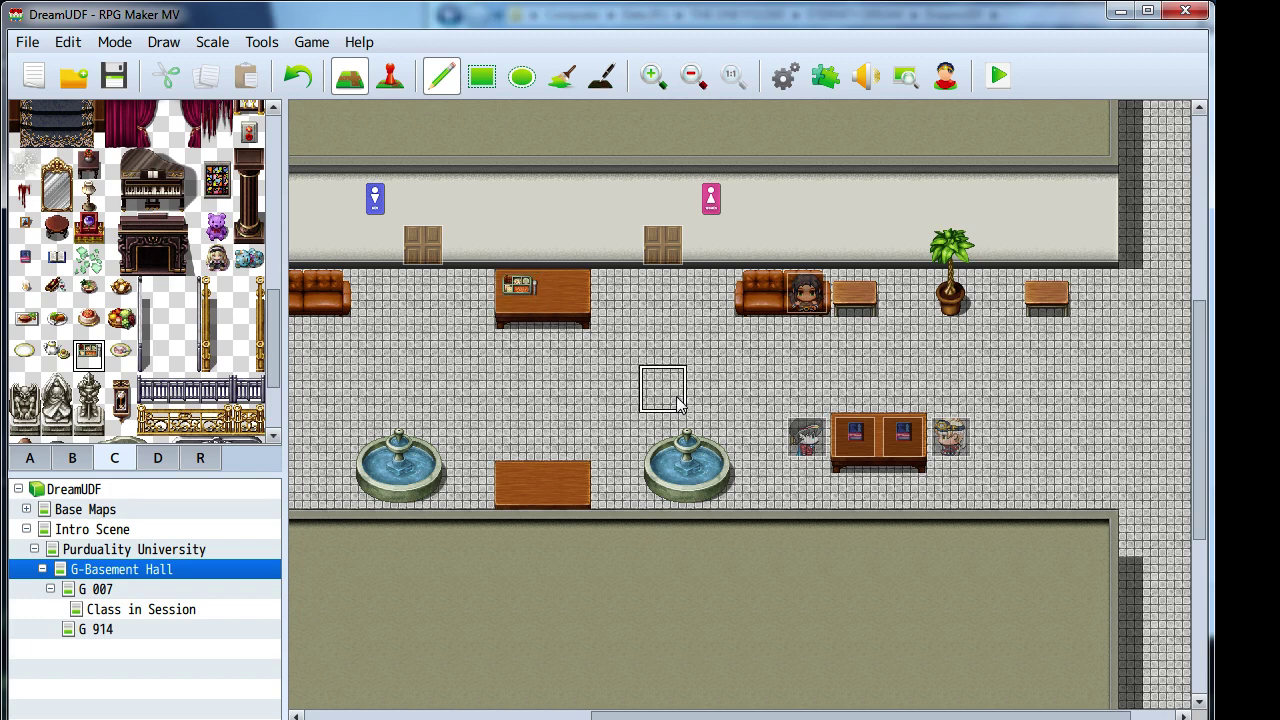
click(390, 80)
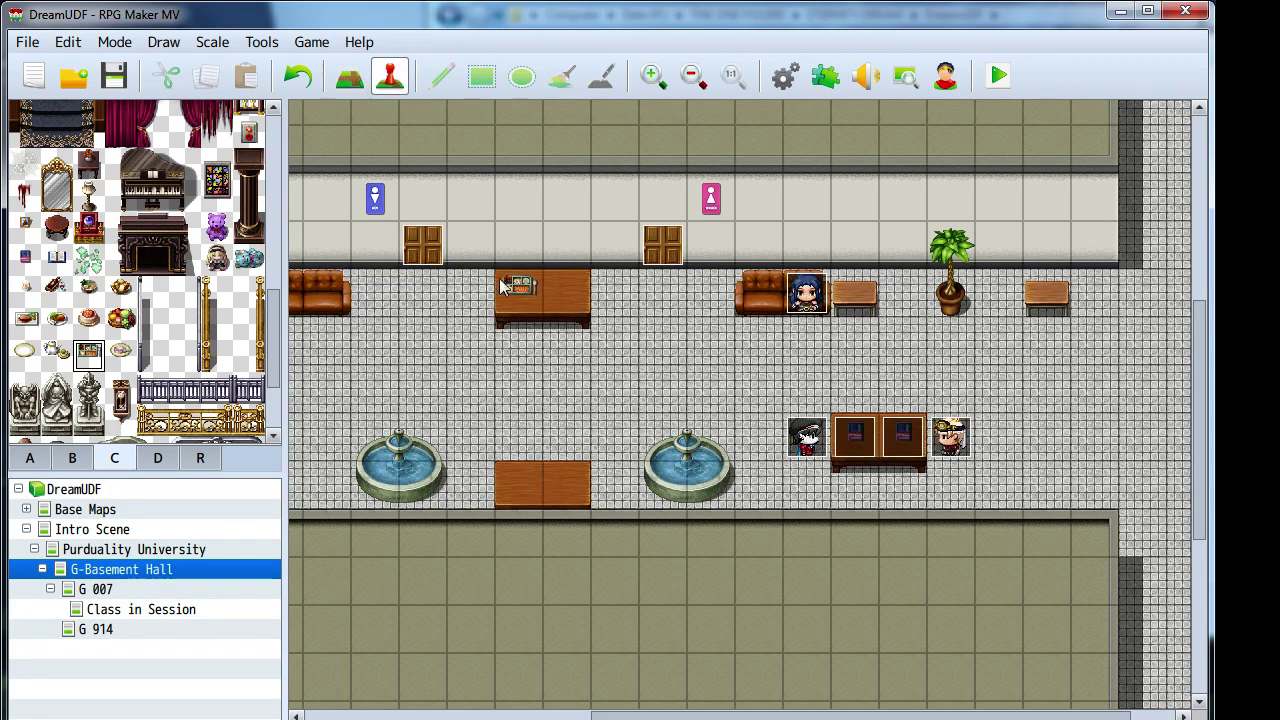
click(501, 285)
double_click(510, 286)
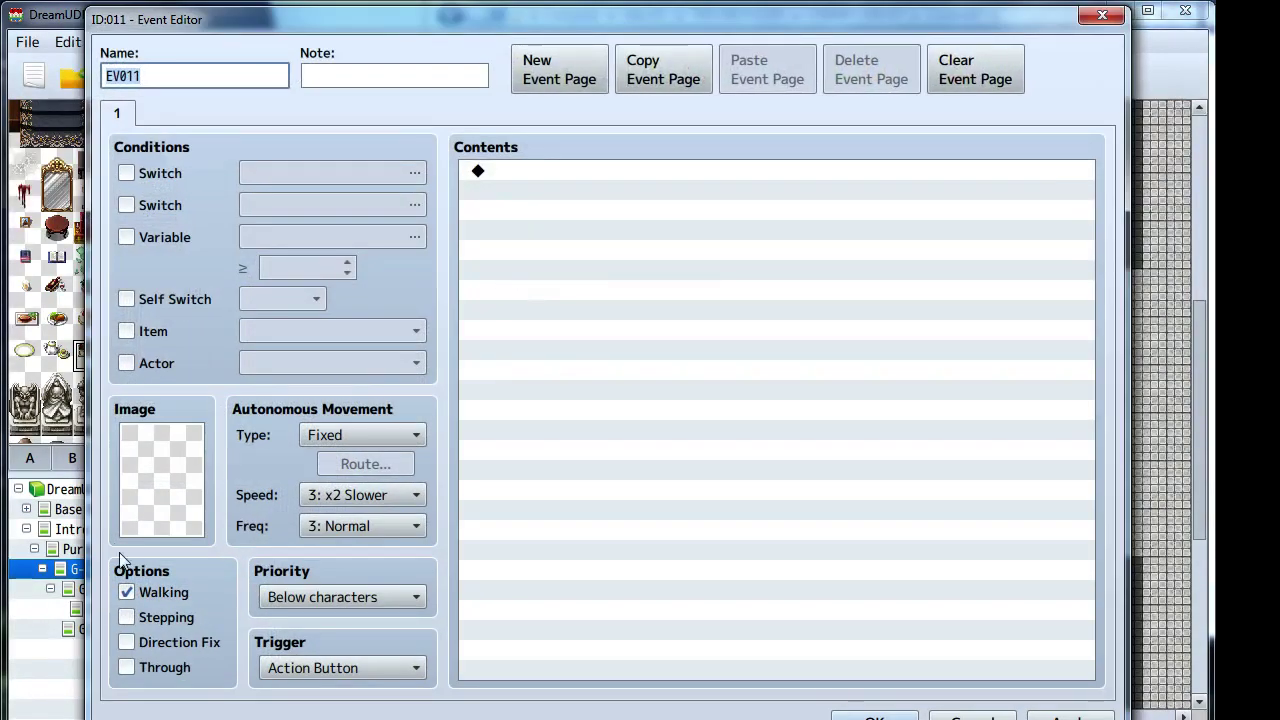
click(968, 716)
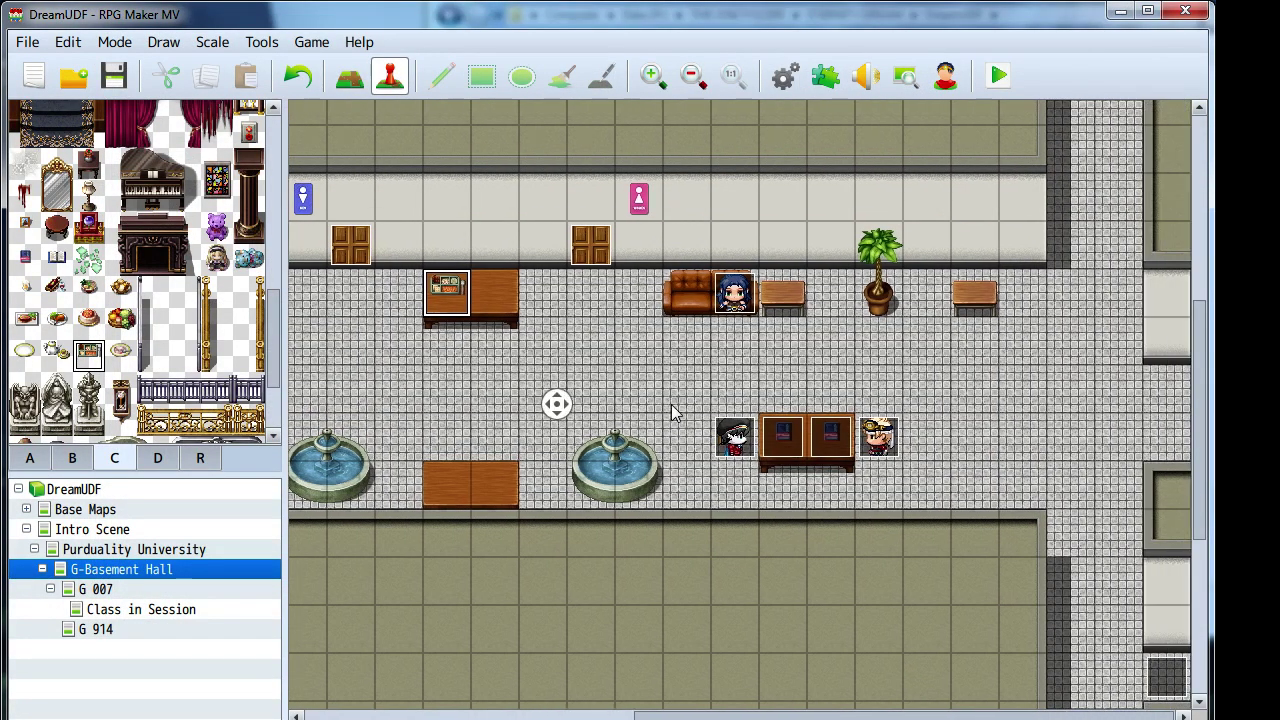
middle_drag(551, 409, 569, 394)
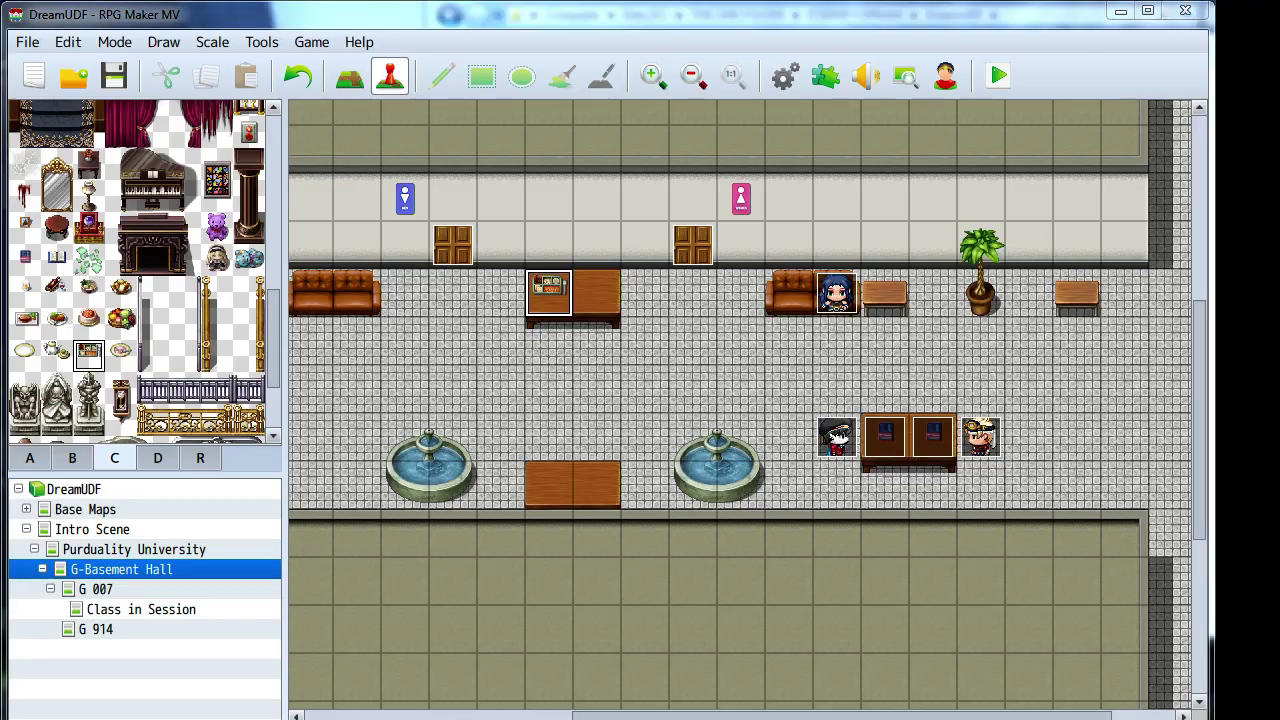
- Switch to Paint and select the entire Random items canvas
key(alt+Tab)
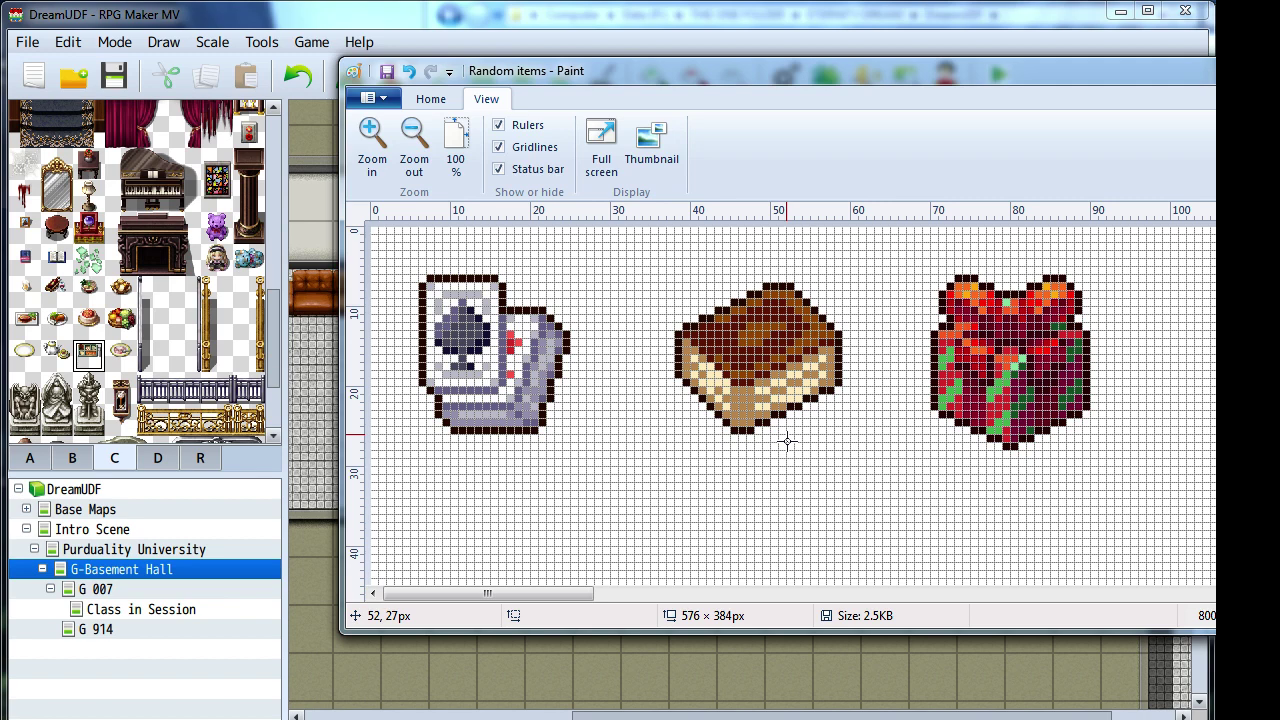
key(ctrl+Page_Down)
key(ctrl+Page_Down)
key(ctrl+Page_Down)
key(ctrl+Page_Down)
key(ctrl+Page_Down)
key(ctrl+Page_Down)
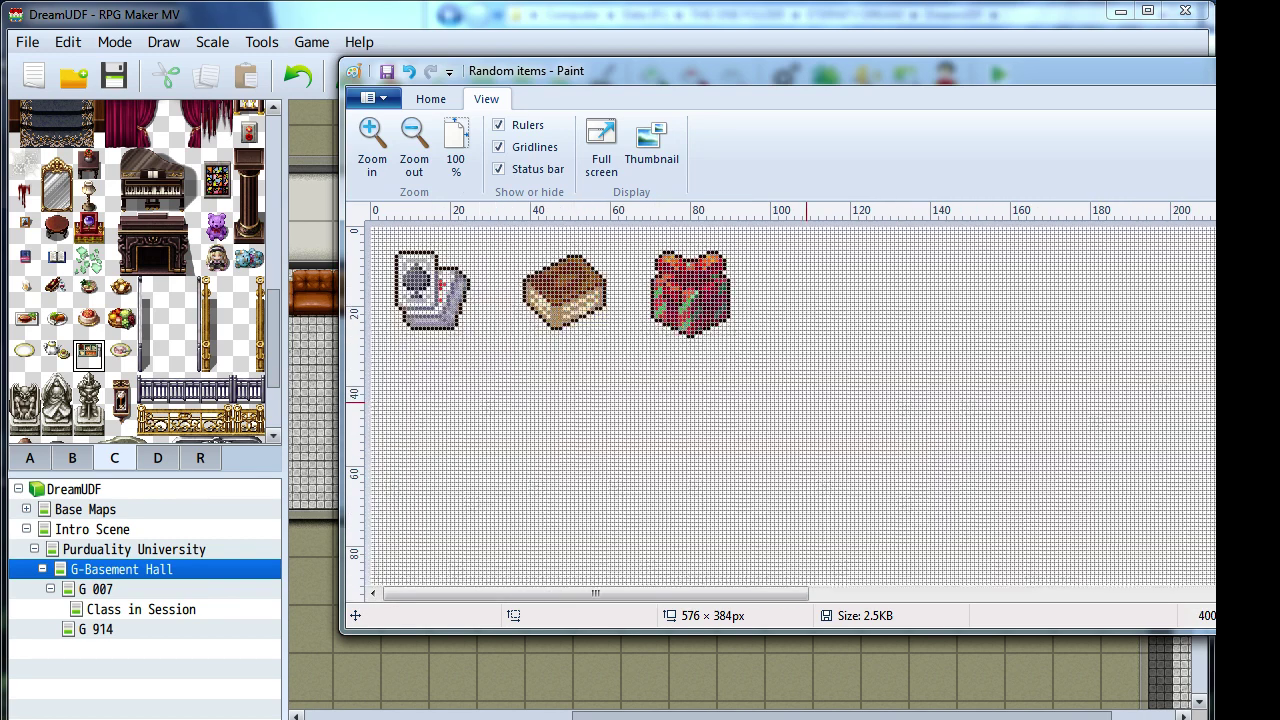
click(422, 104)
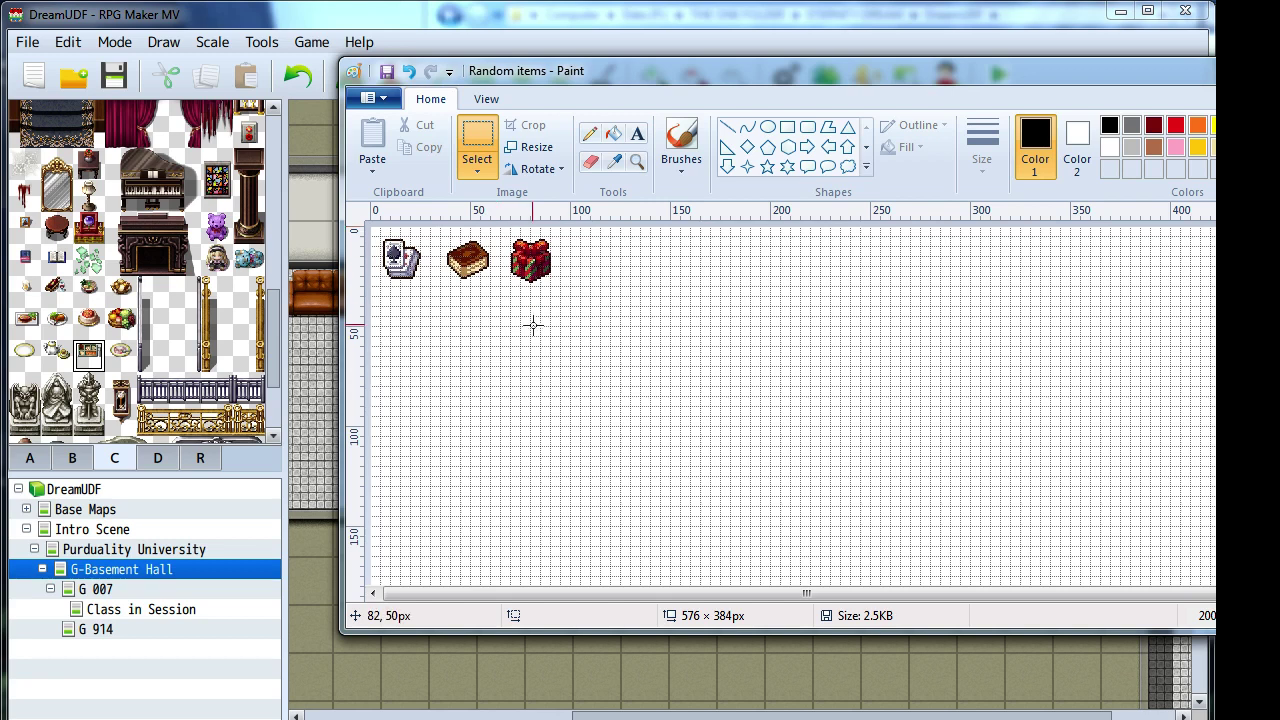
scroll(780, 400, down, 5)
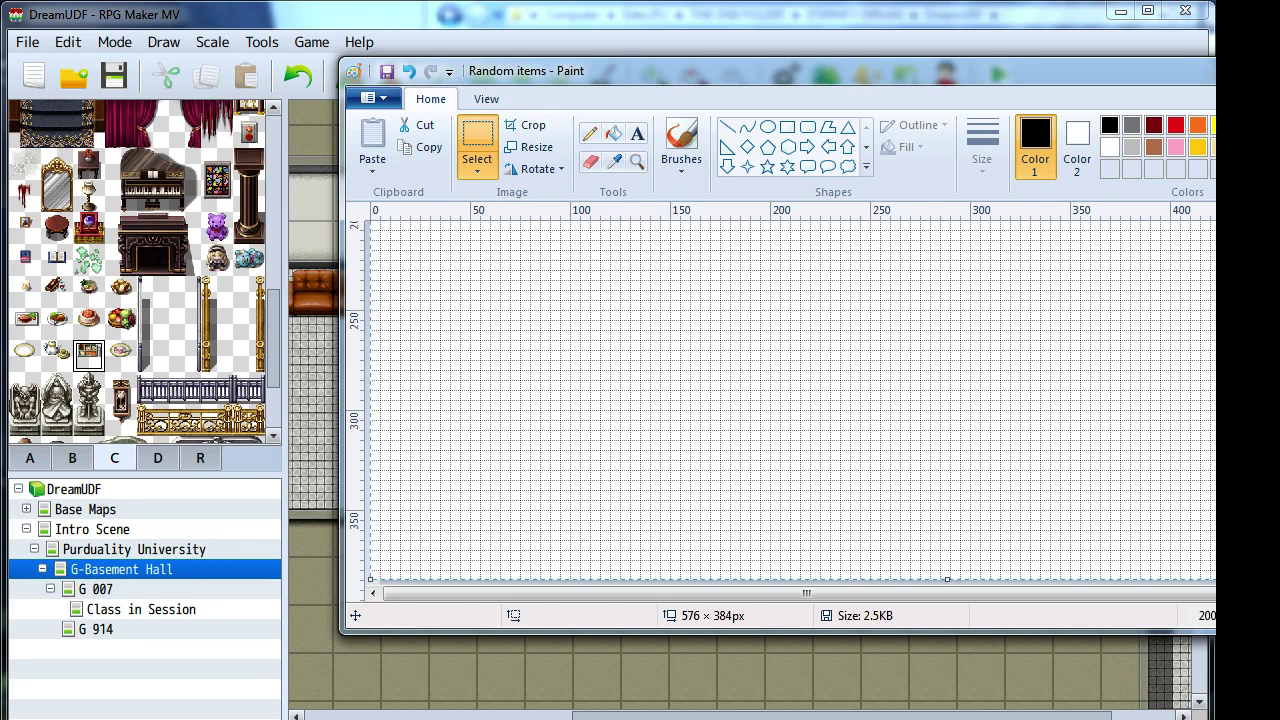
scroll(780, 400, up, 5)
click(486, 99)
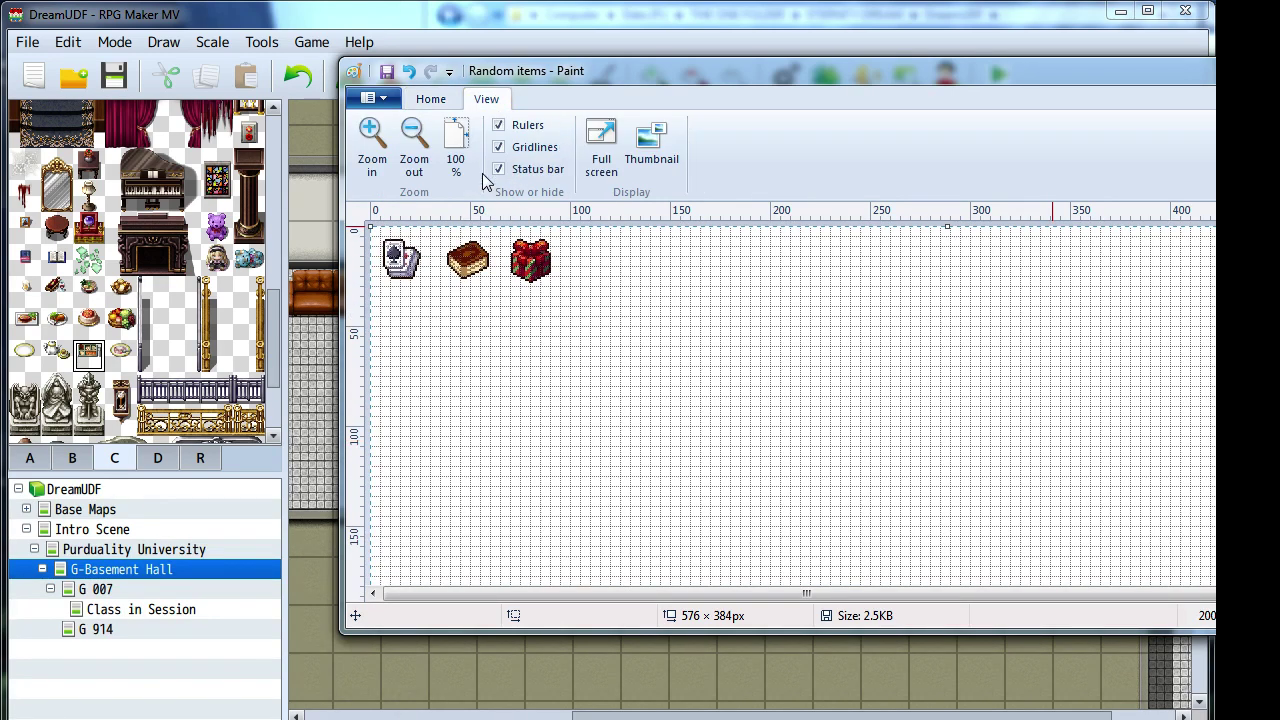
- Resize the selected Random items artwork to 200 percent, keeping its aspect ratio
right_click(564, 300)
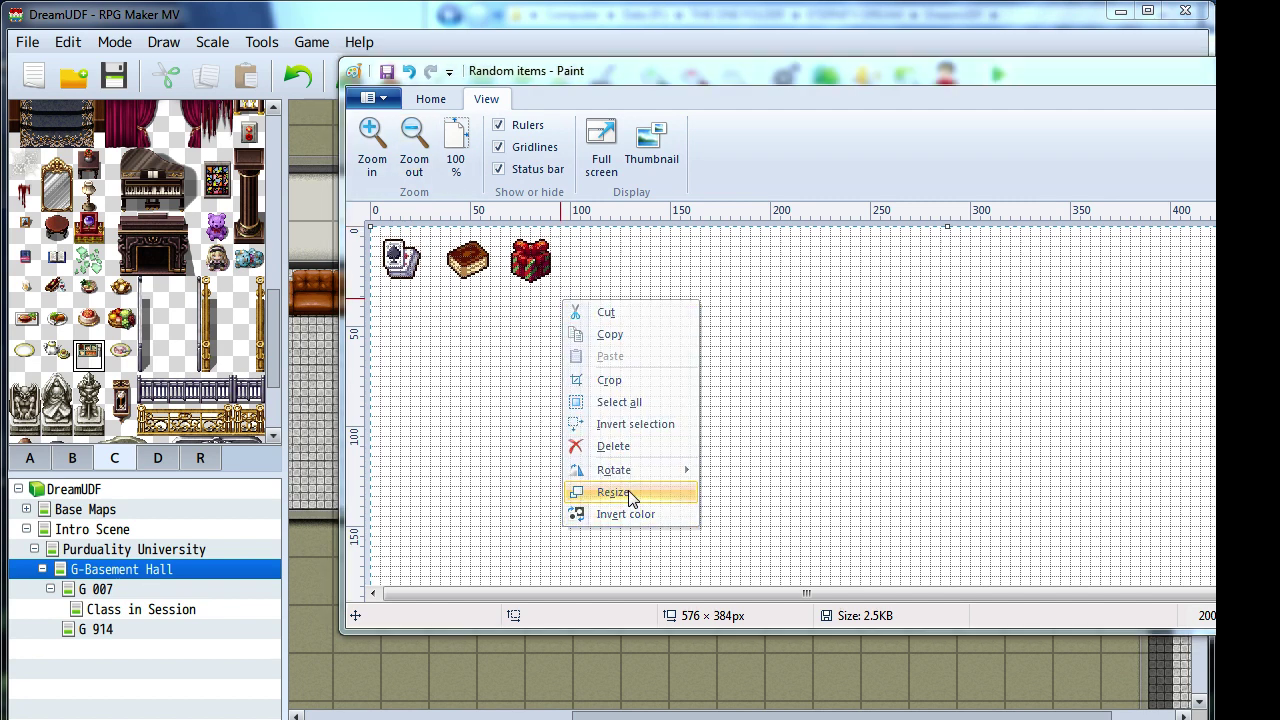
click(630, 493)
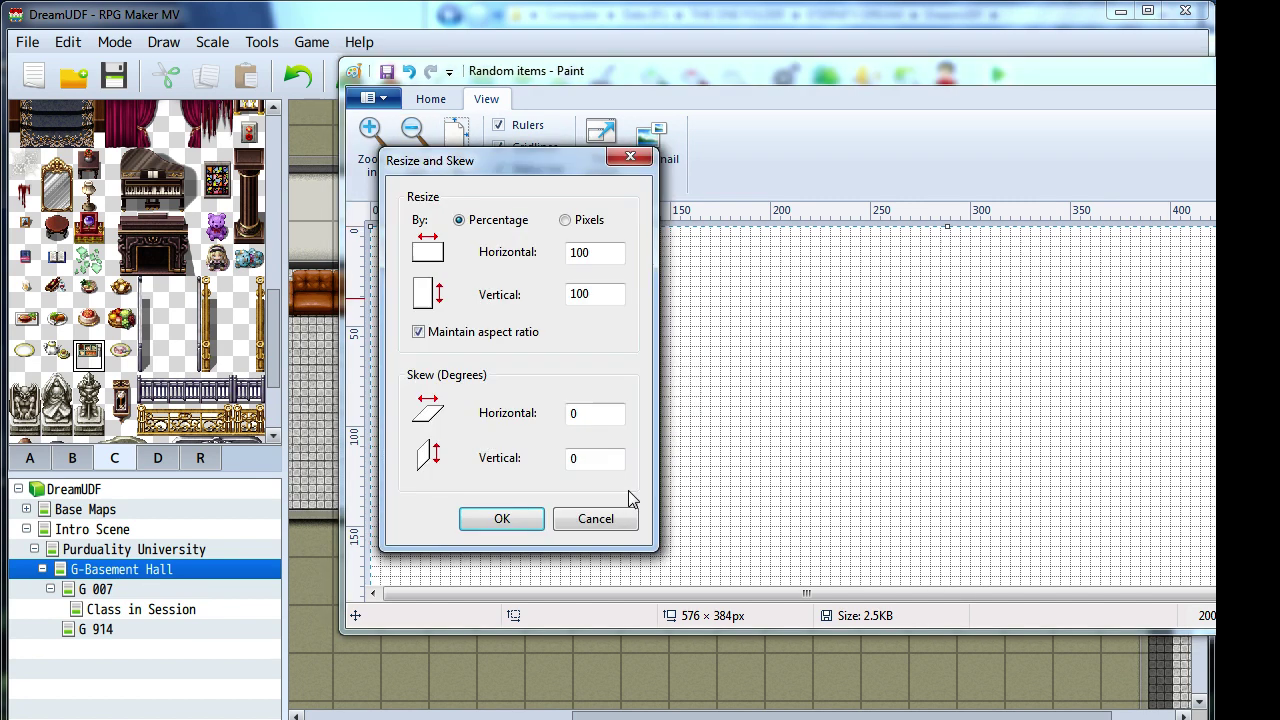
click(605, 249)
text(200)
click(502, 518)
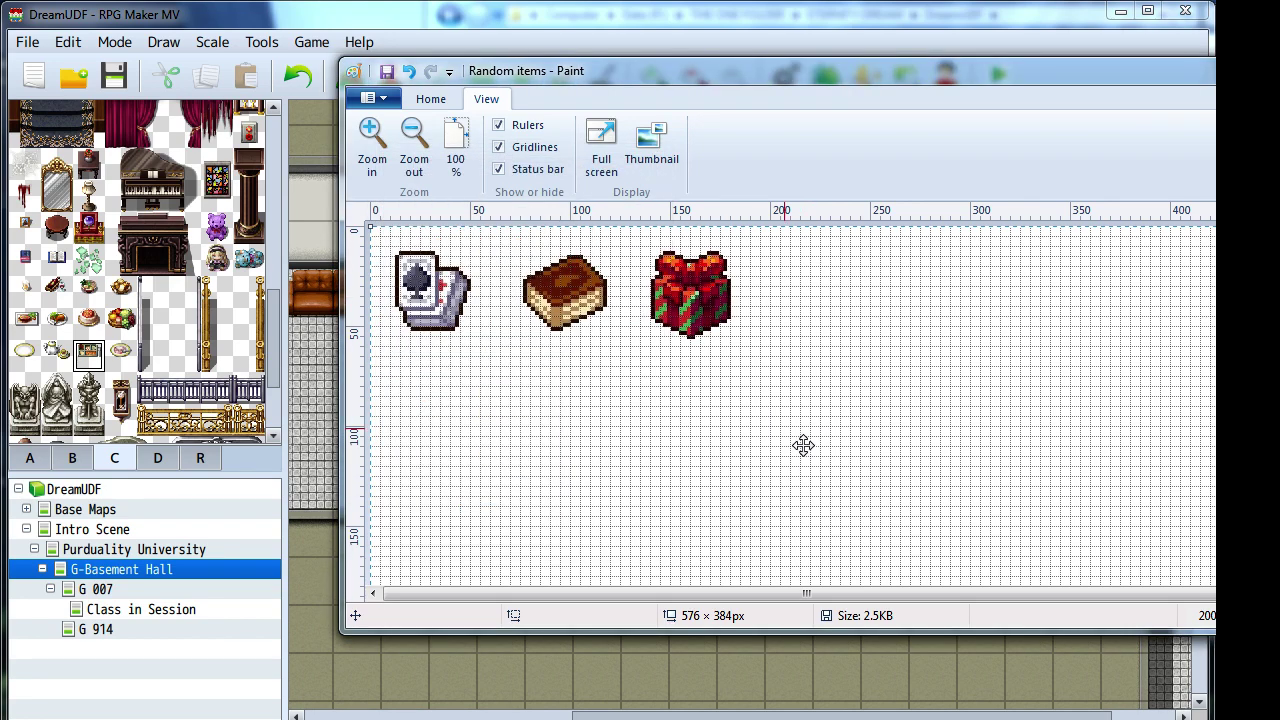